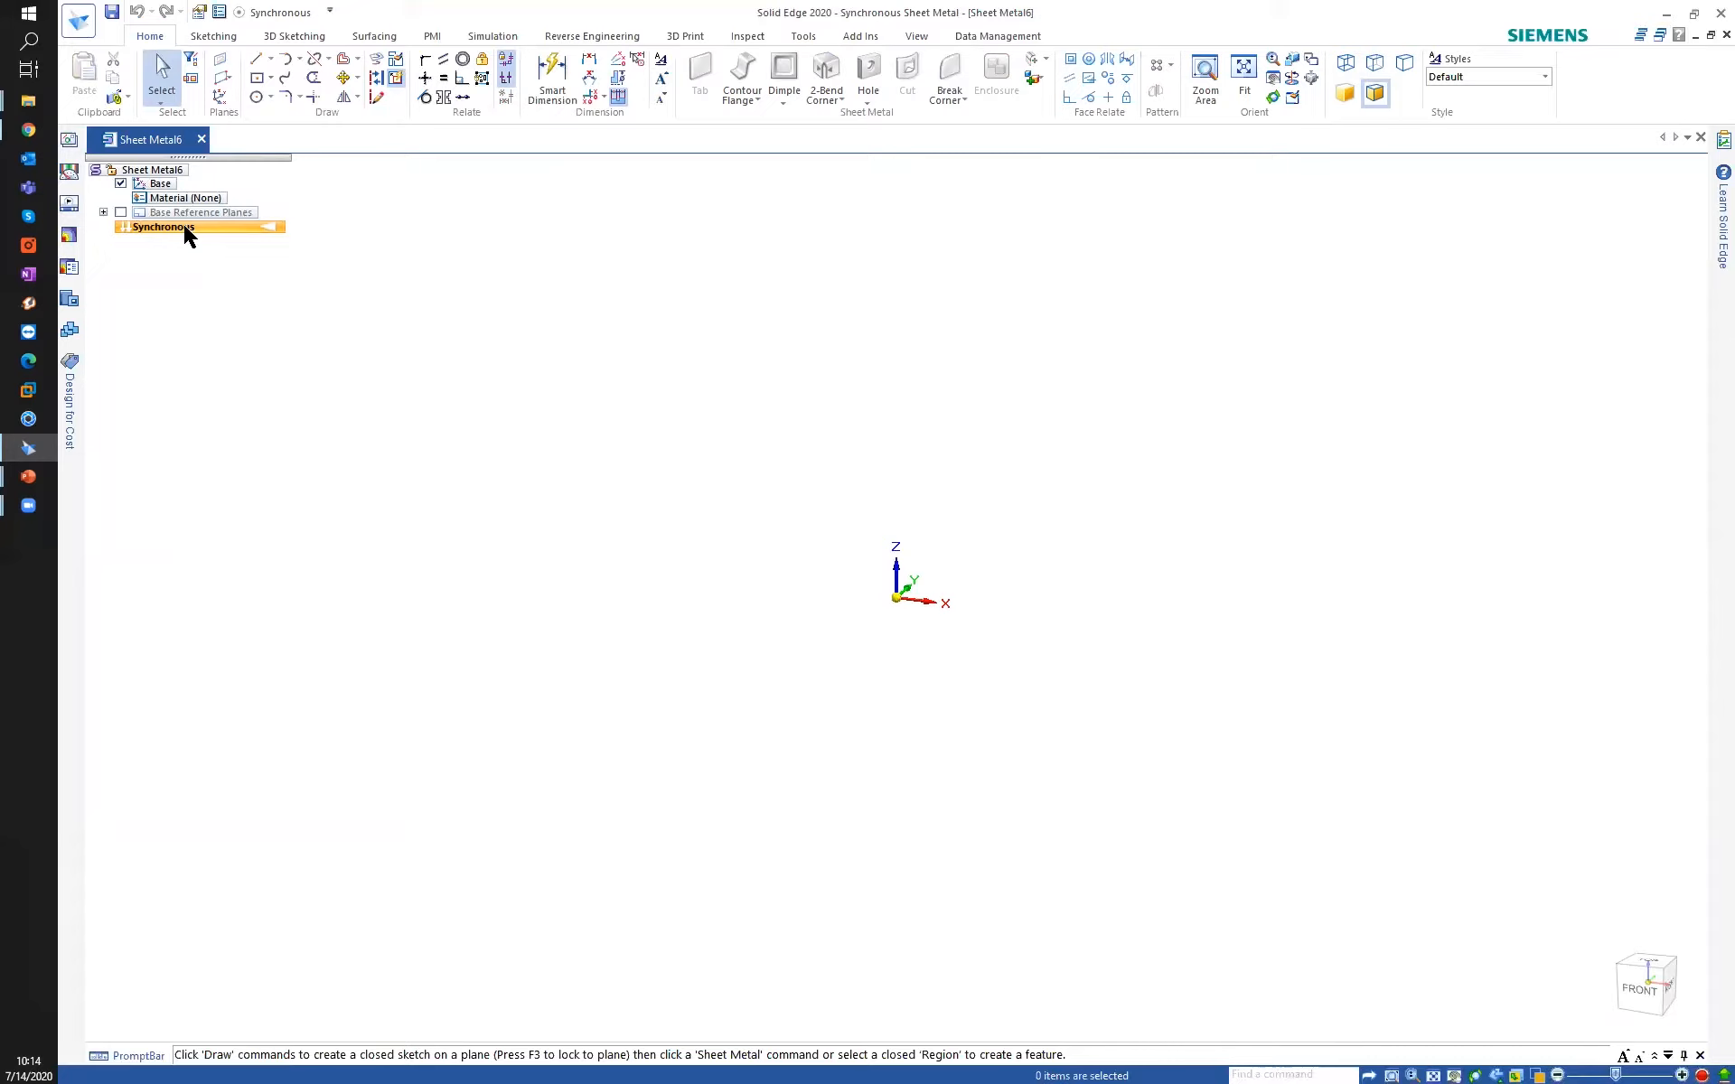
right_click(186, 233)
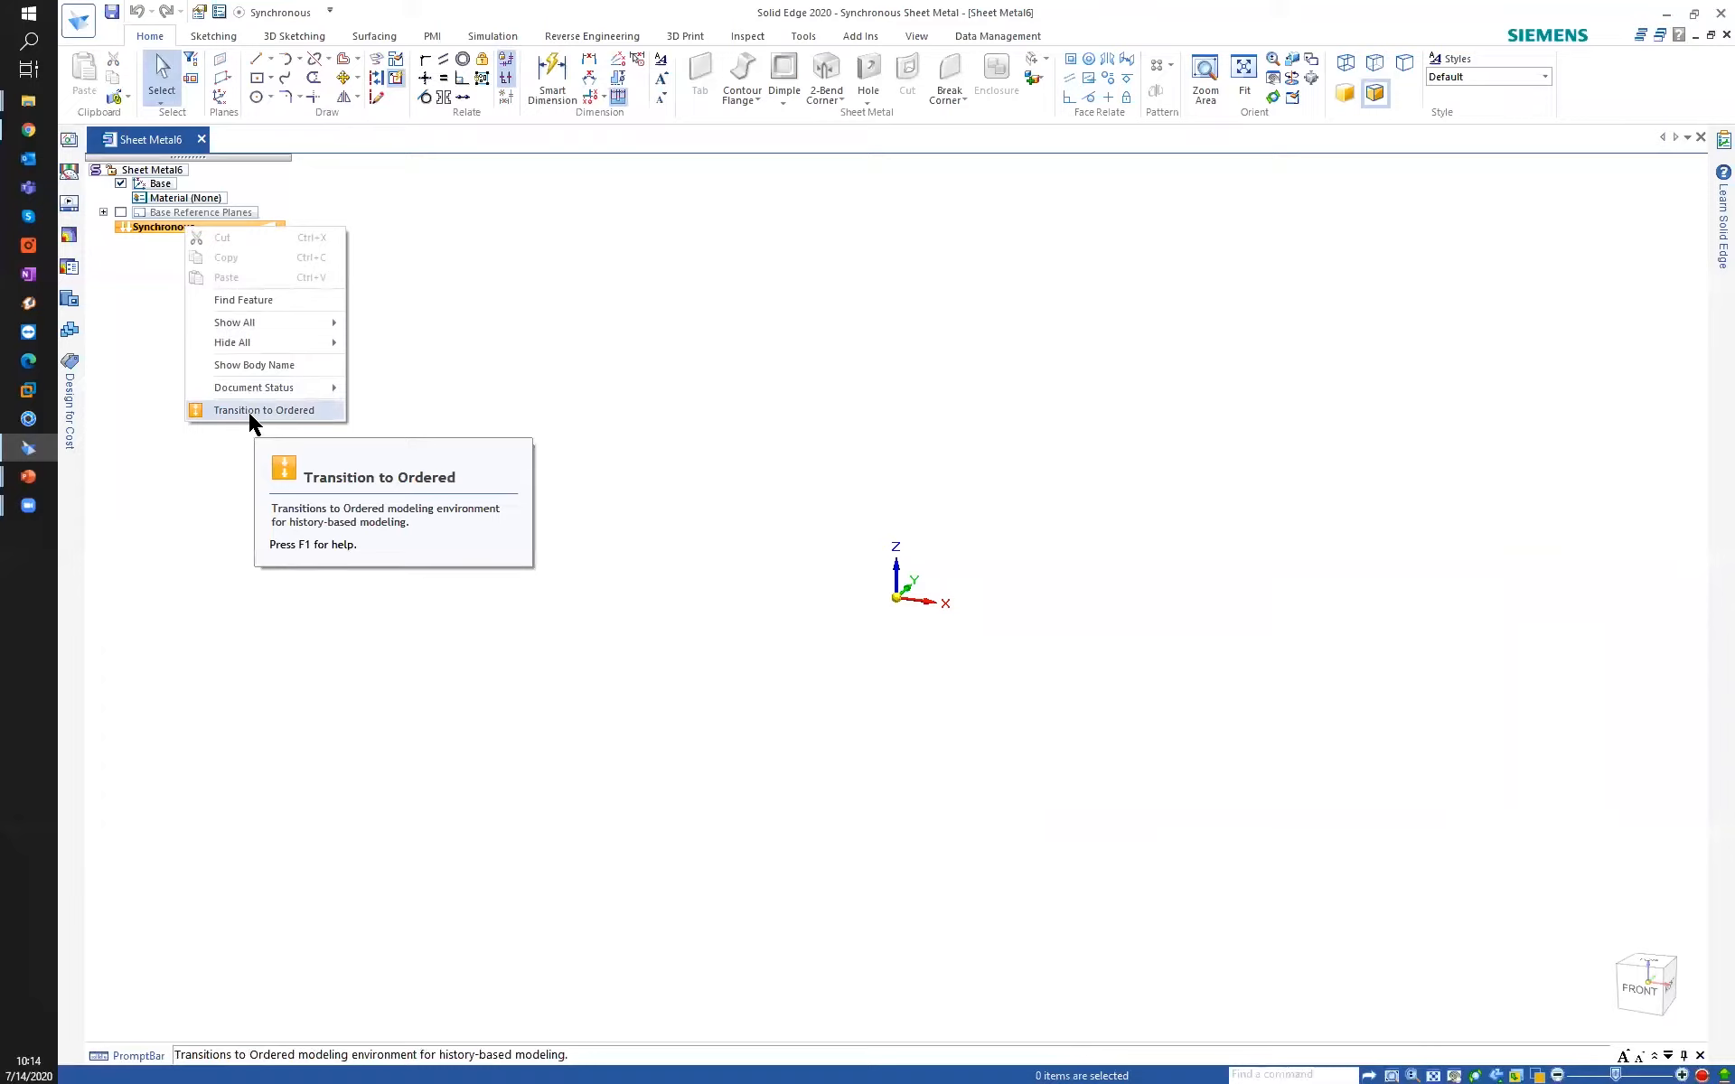
left_click(542, 352)
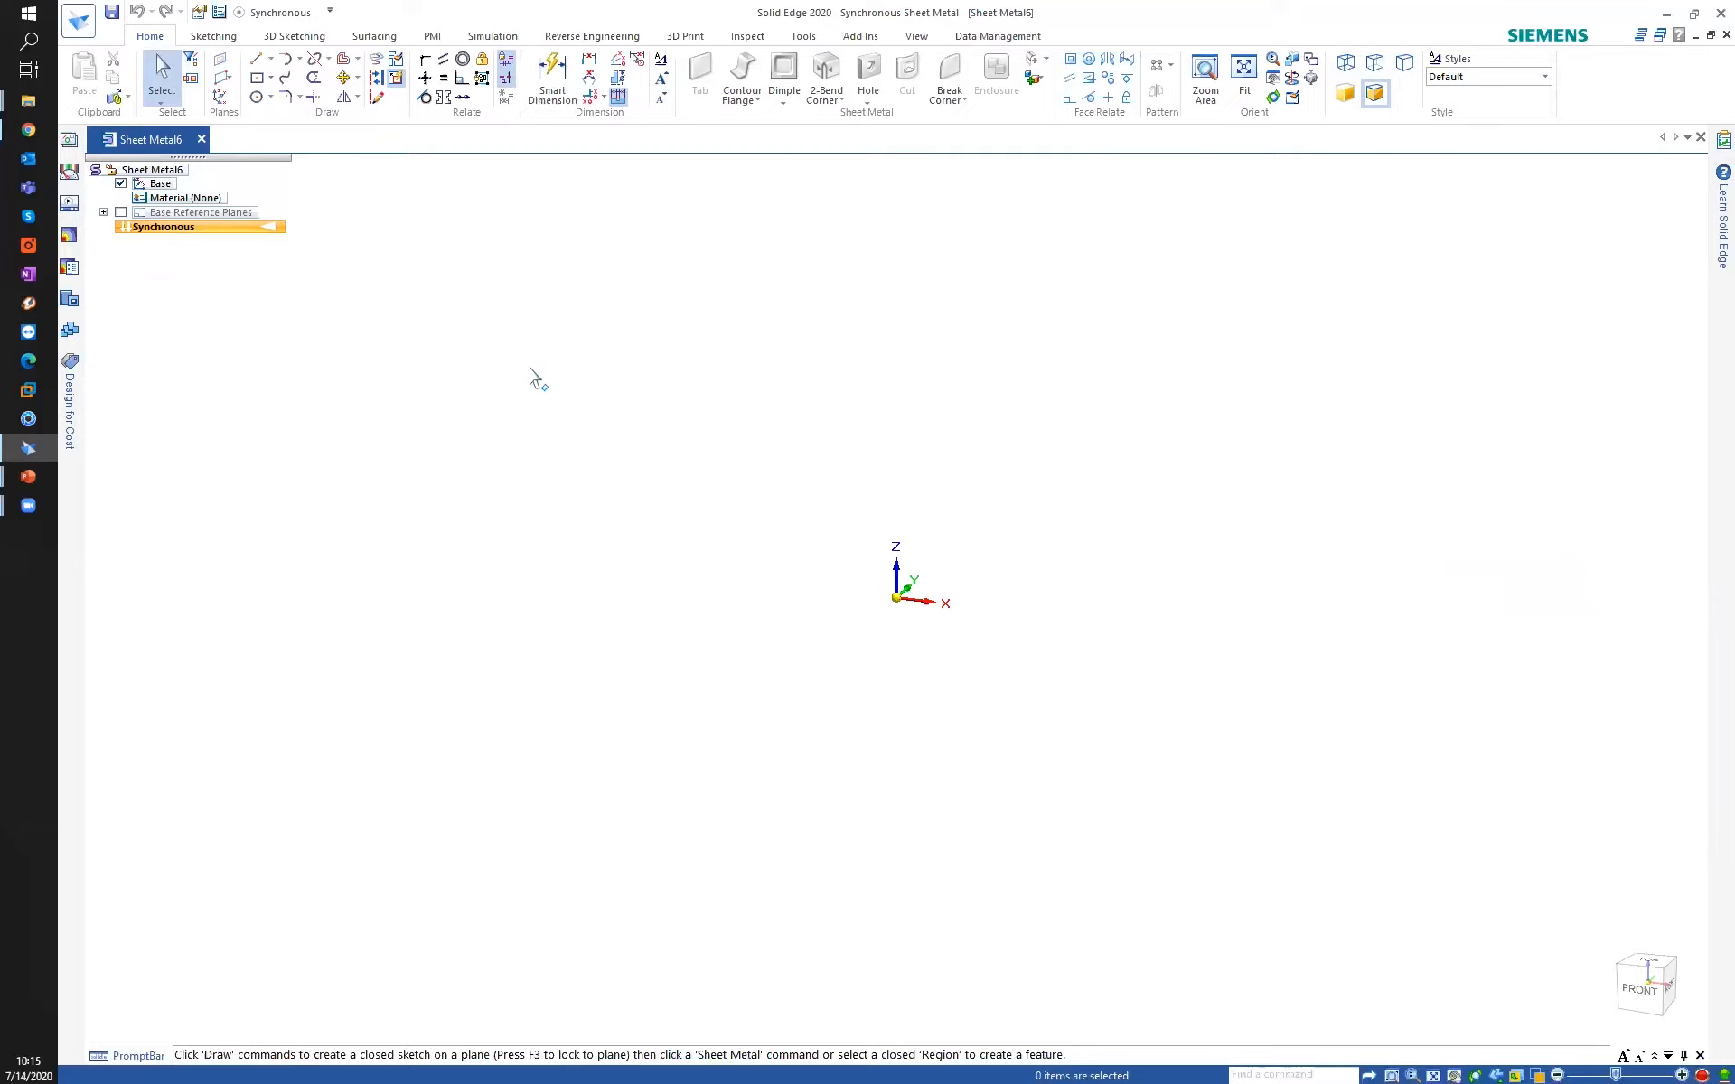
right_click(302, 258)
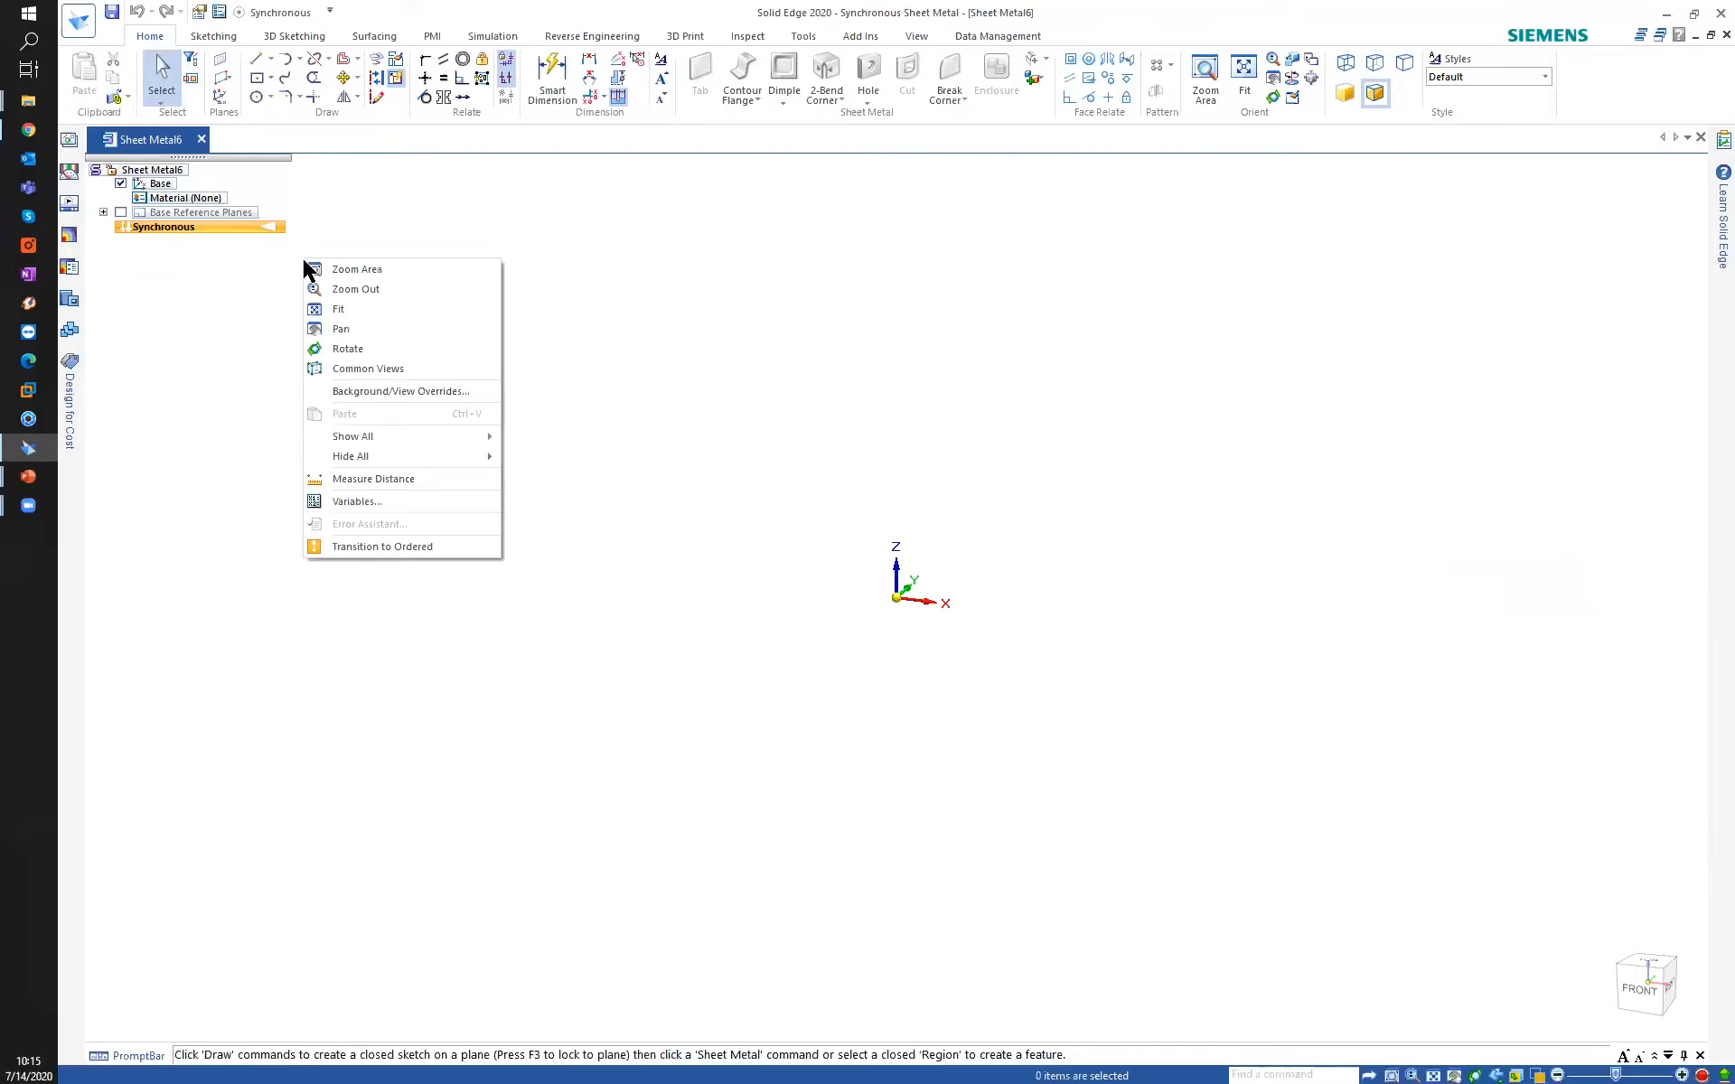
left_click(629, 404)
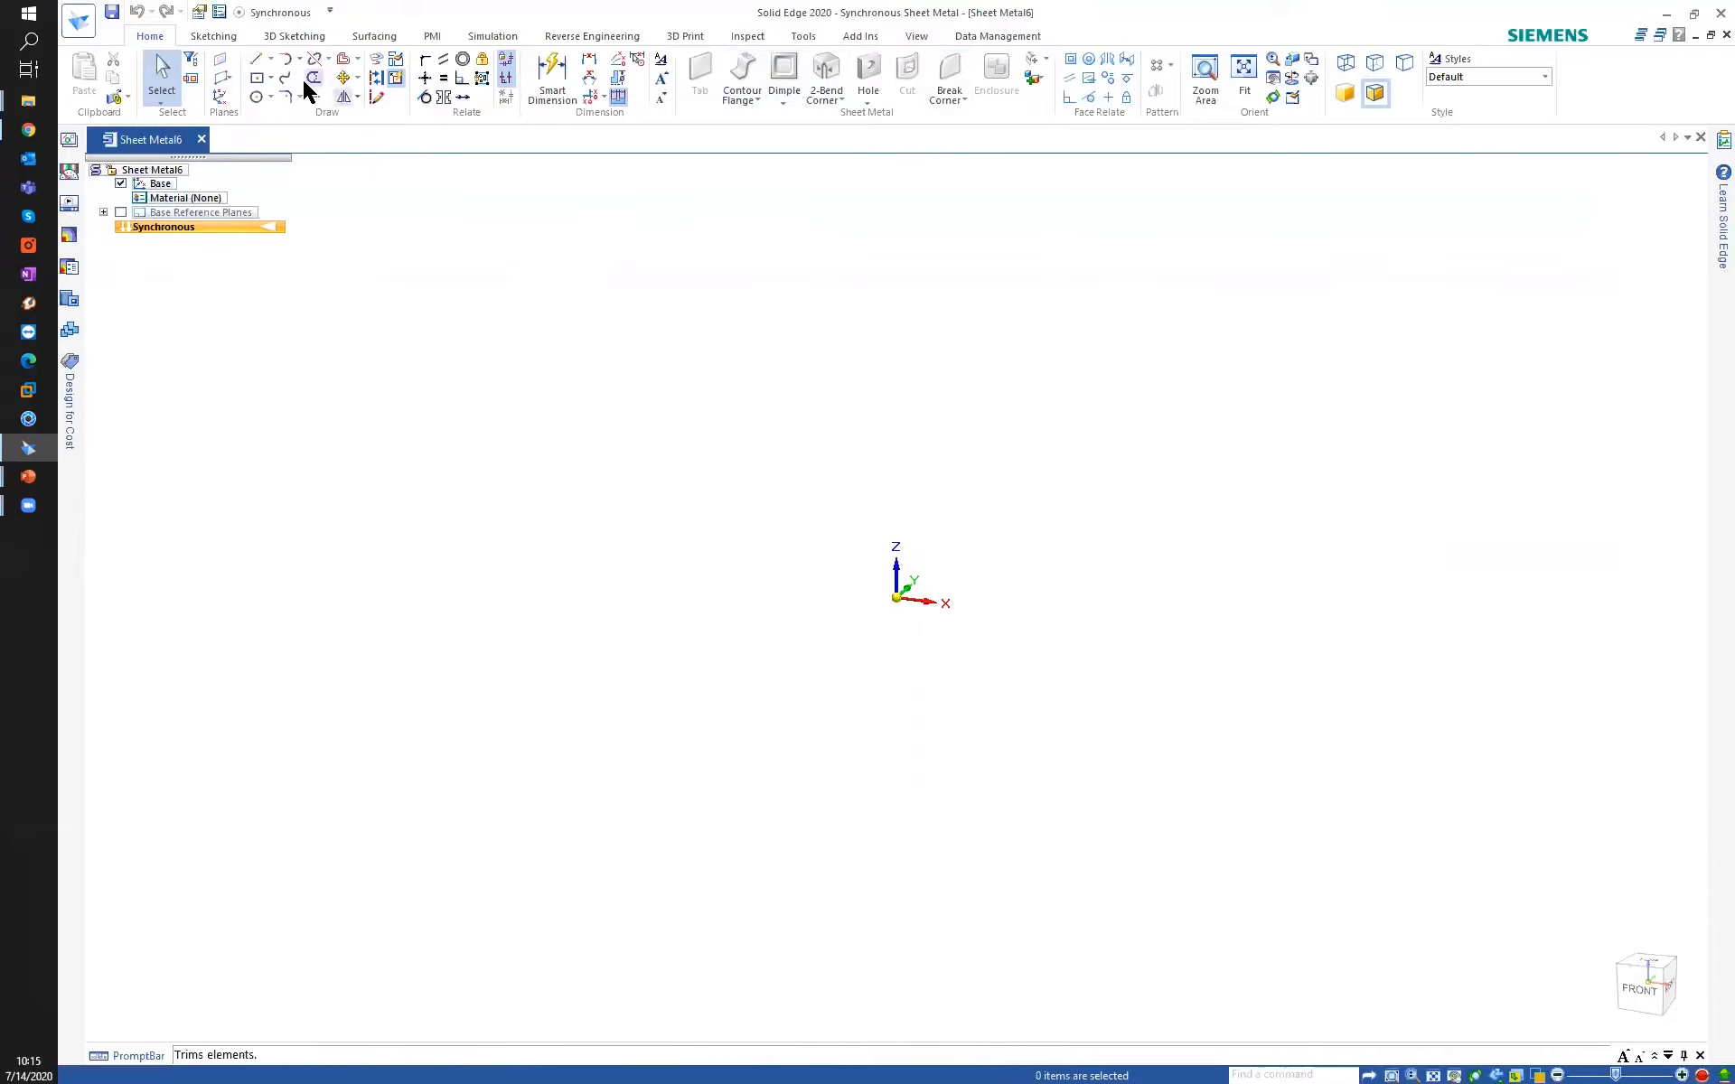
Sketch a rectangle centred on the origin of the base XY plane, 200 mm wide and about 95 mm high.
left_click(258, 86)
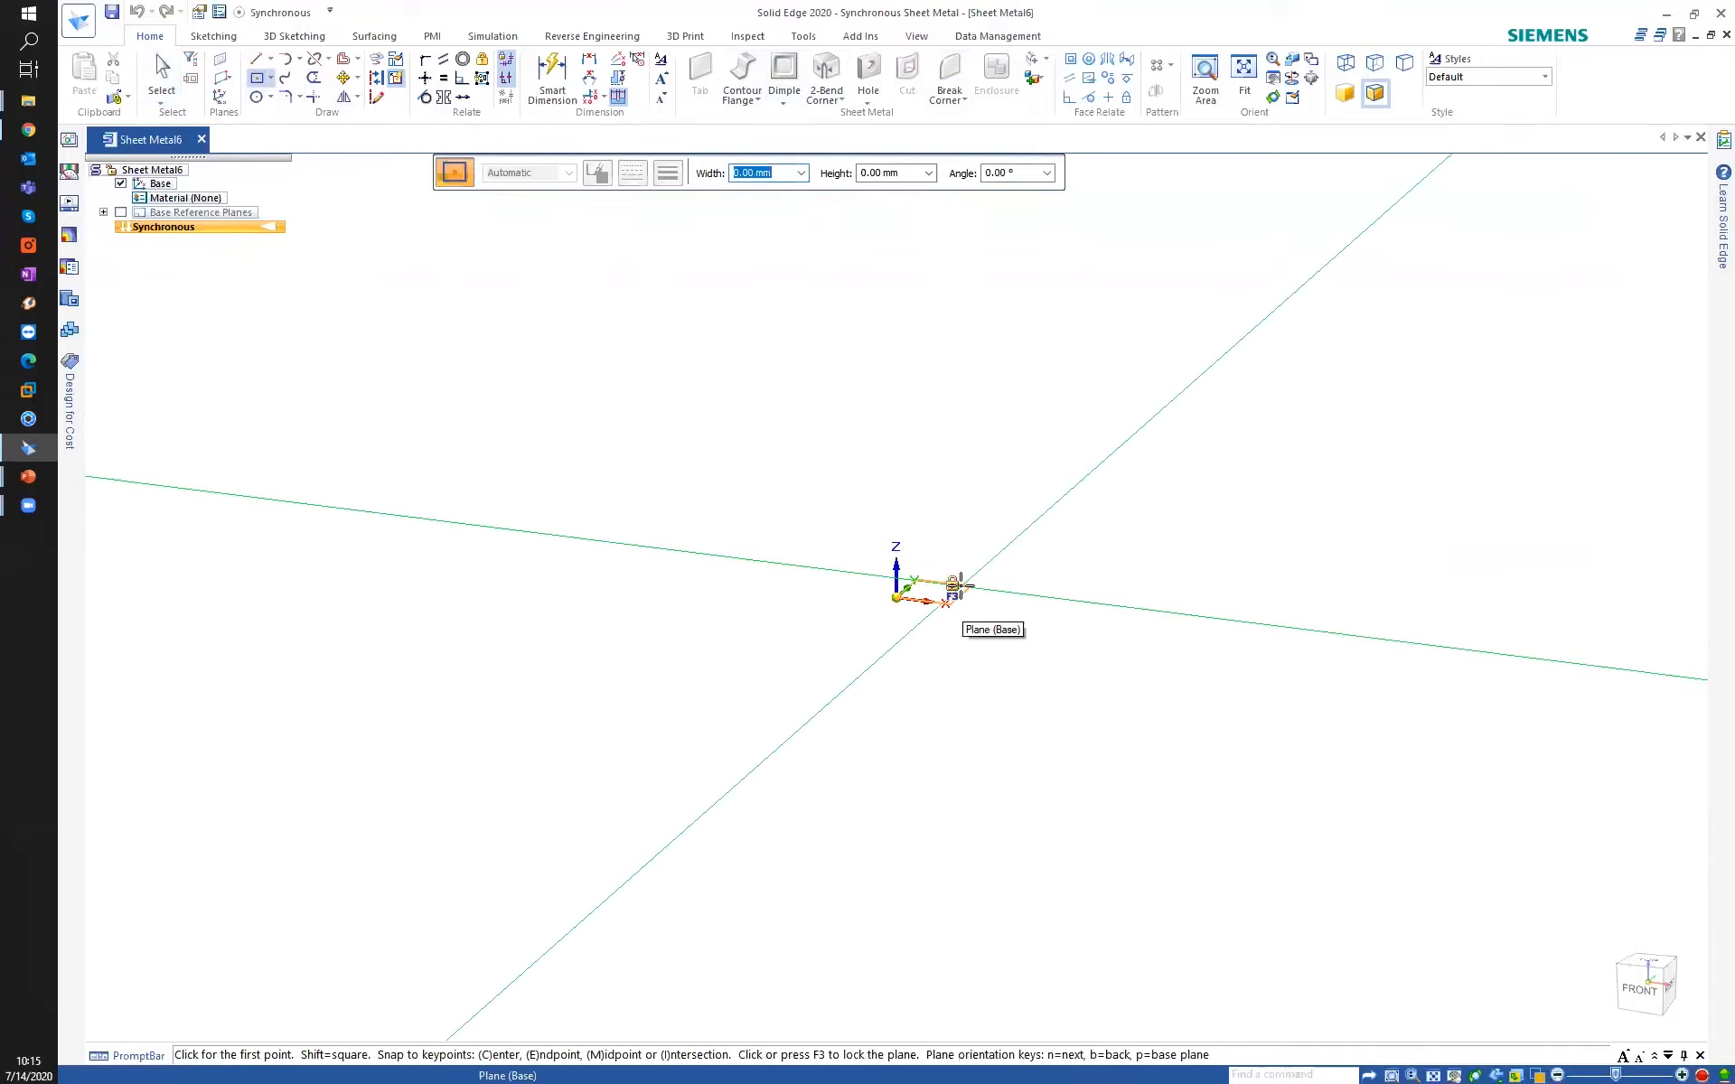
left_click(953, 584)
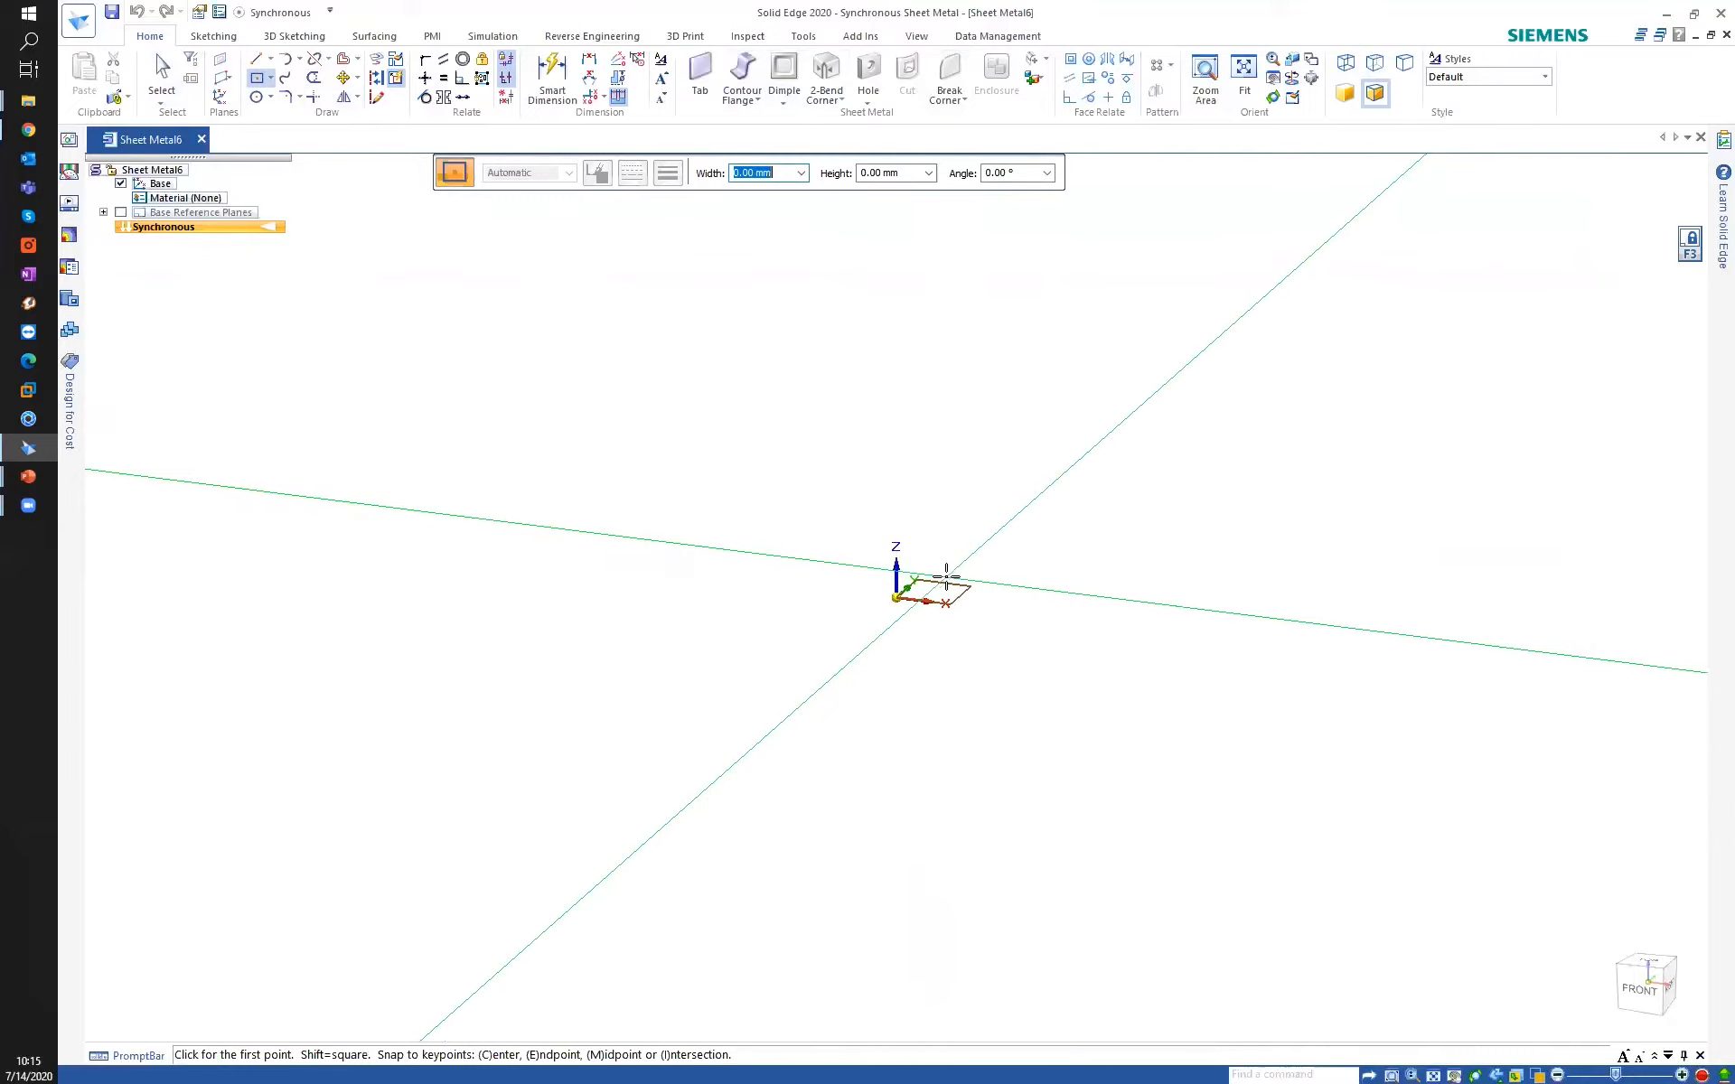
key("ctrl+h")
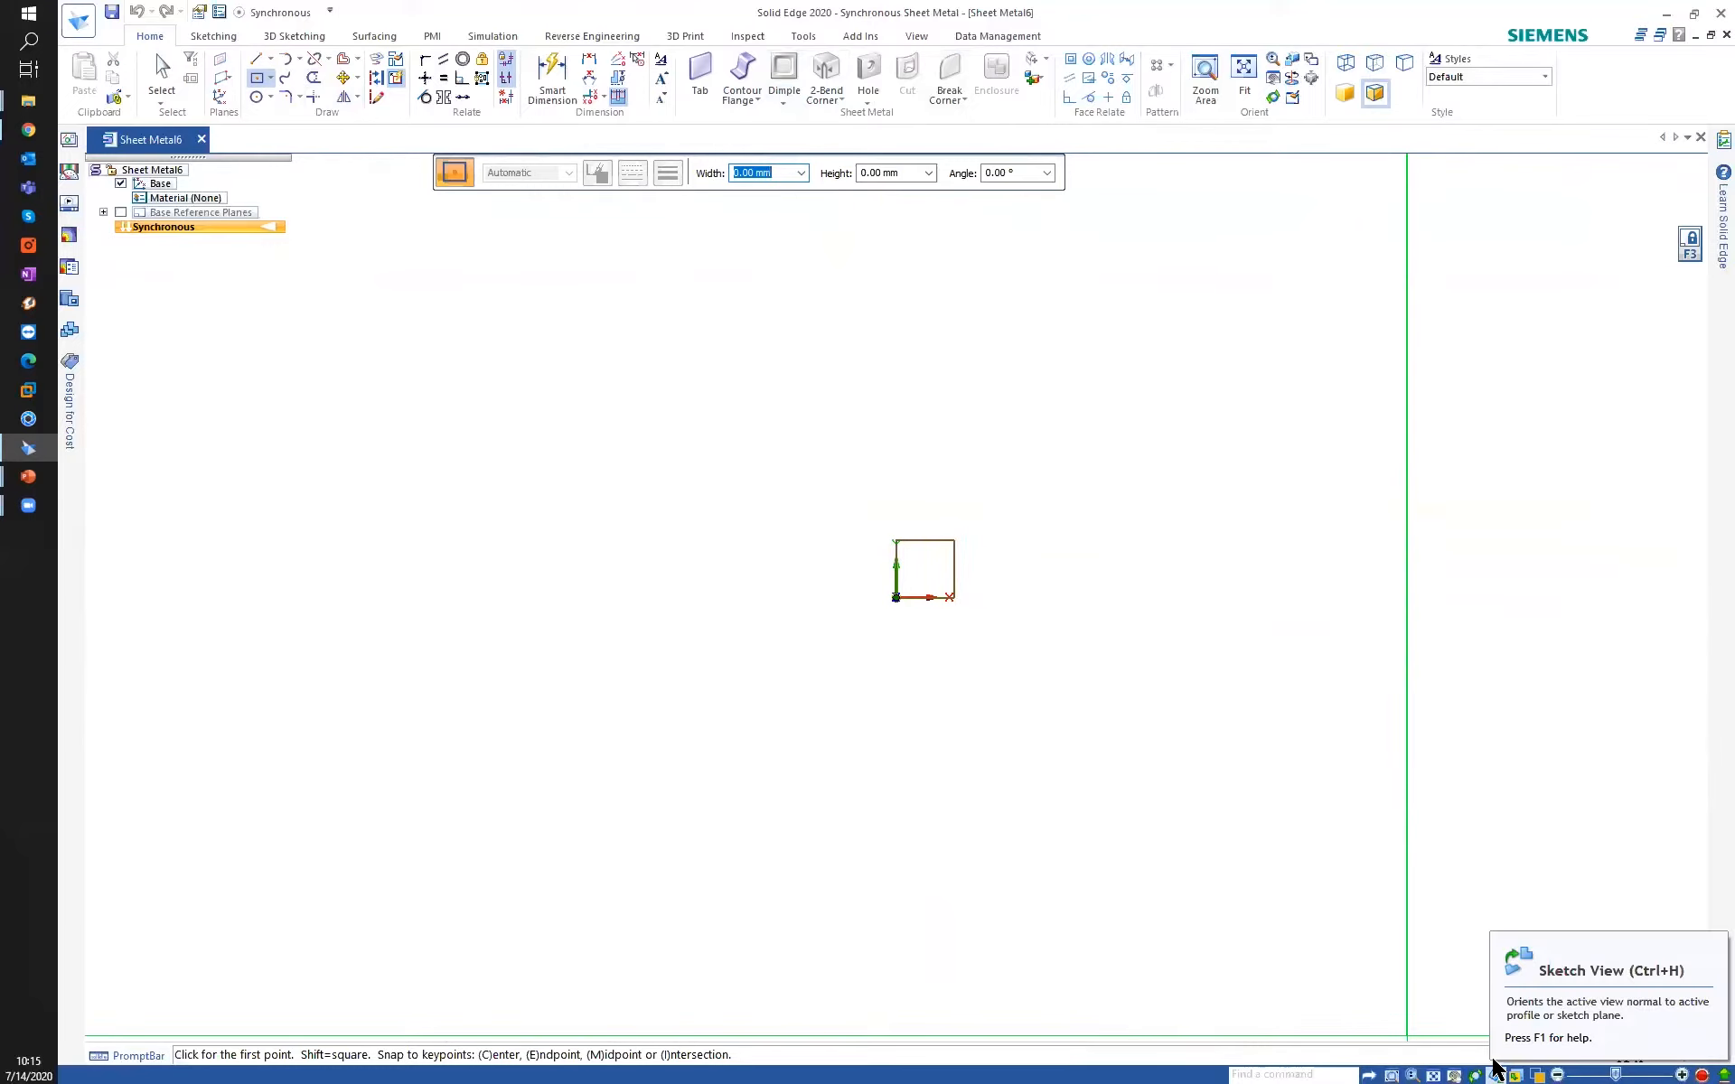
left_click(895, 597)
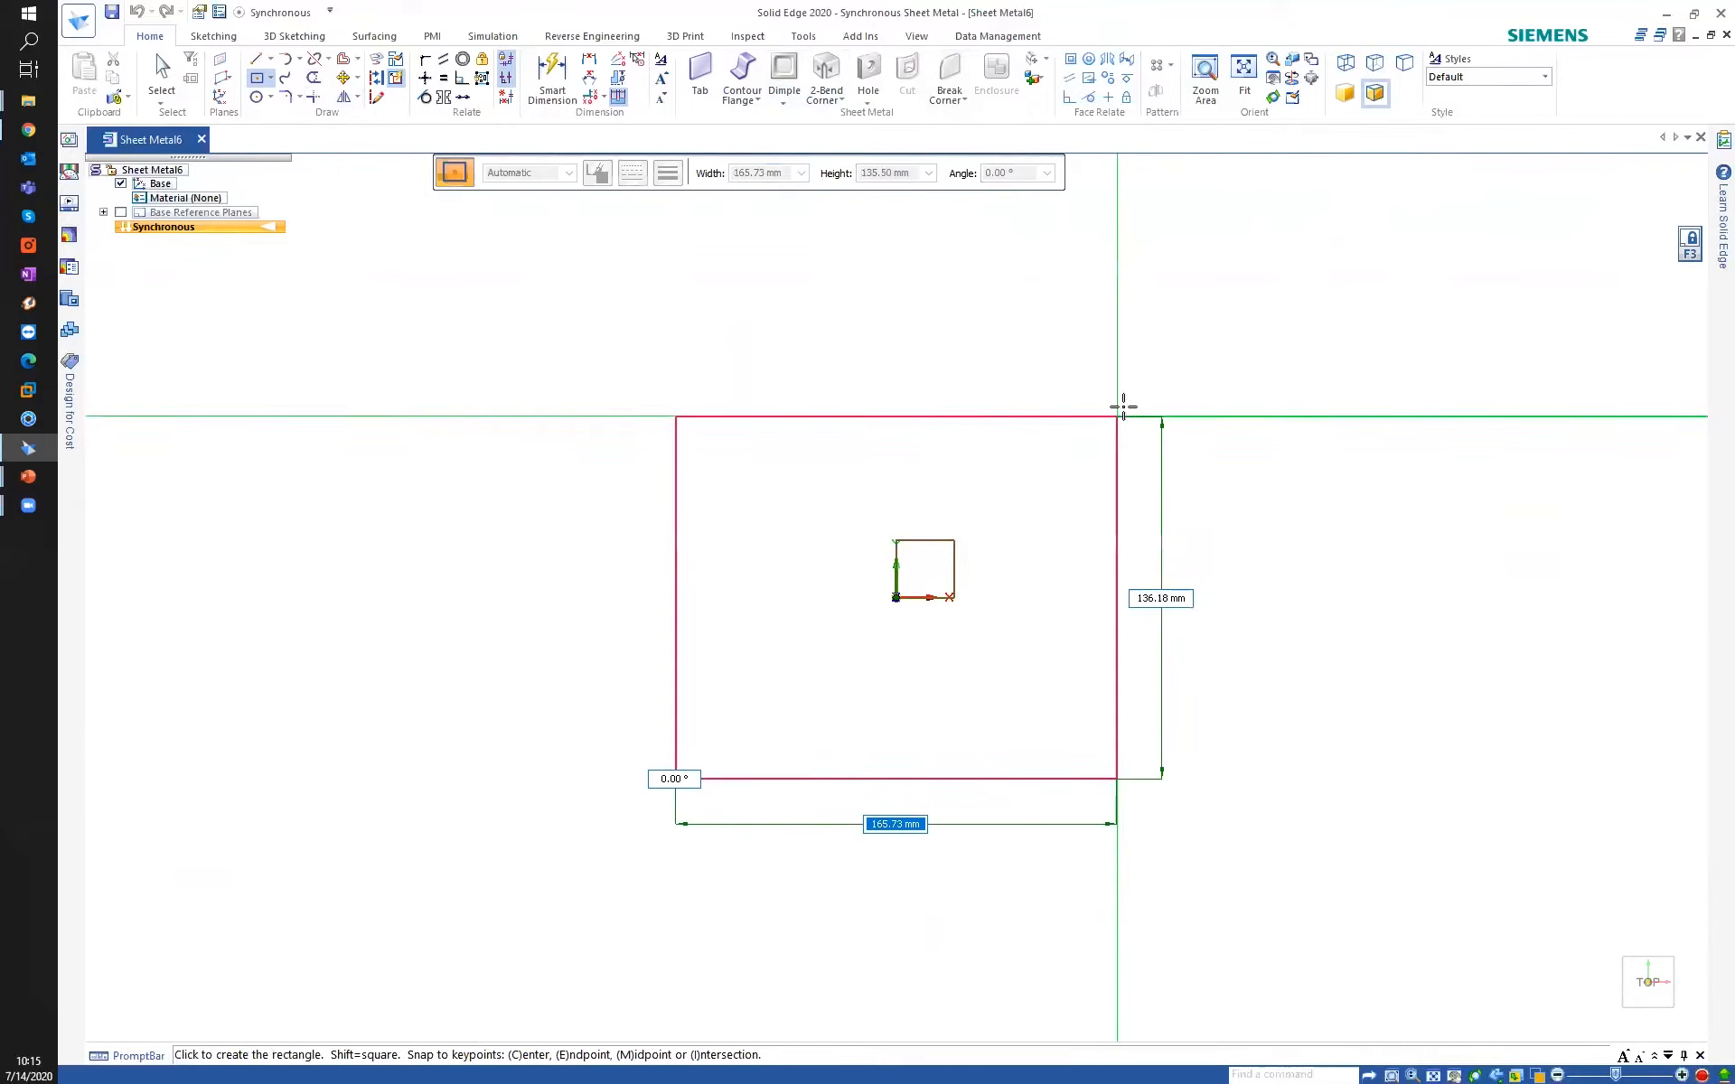
type("20")
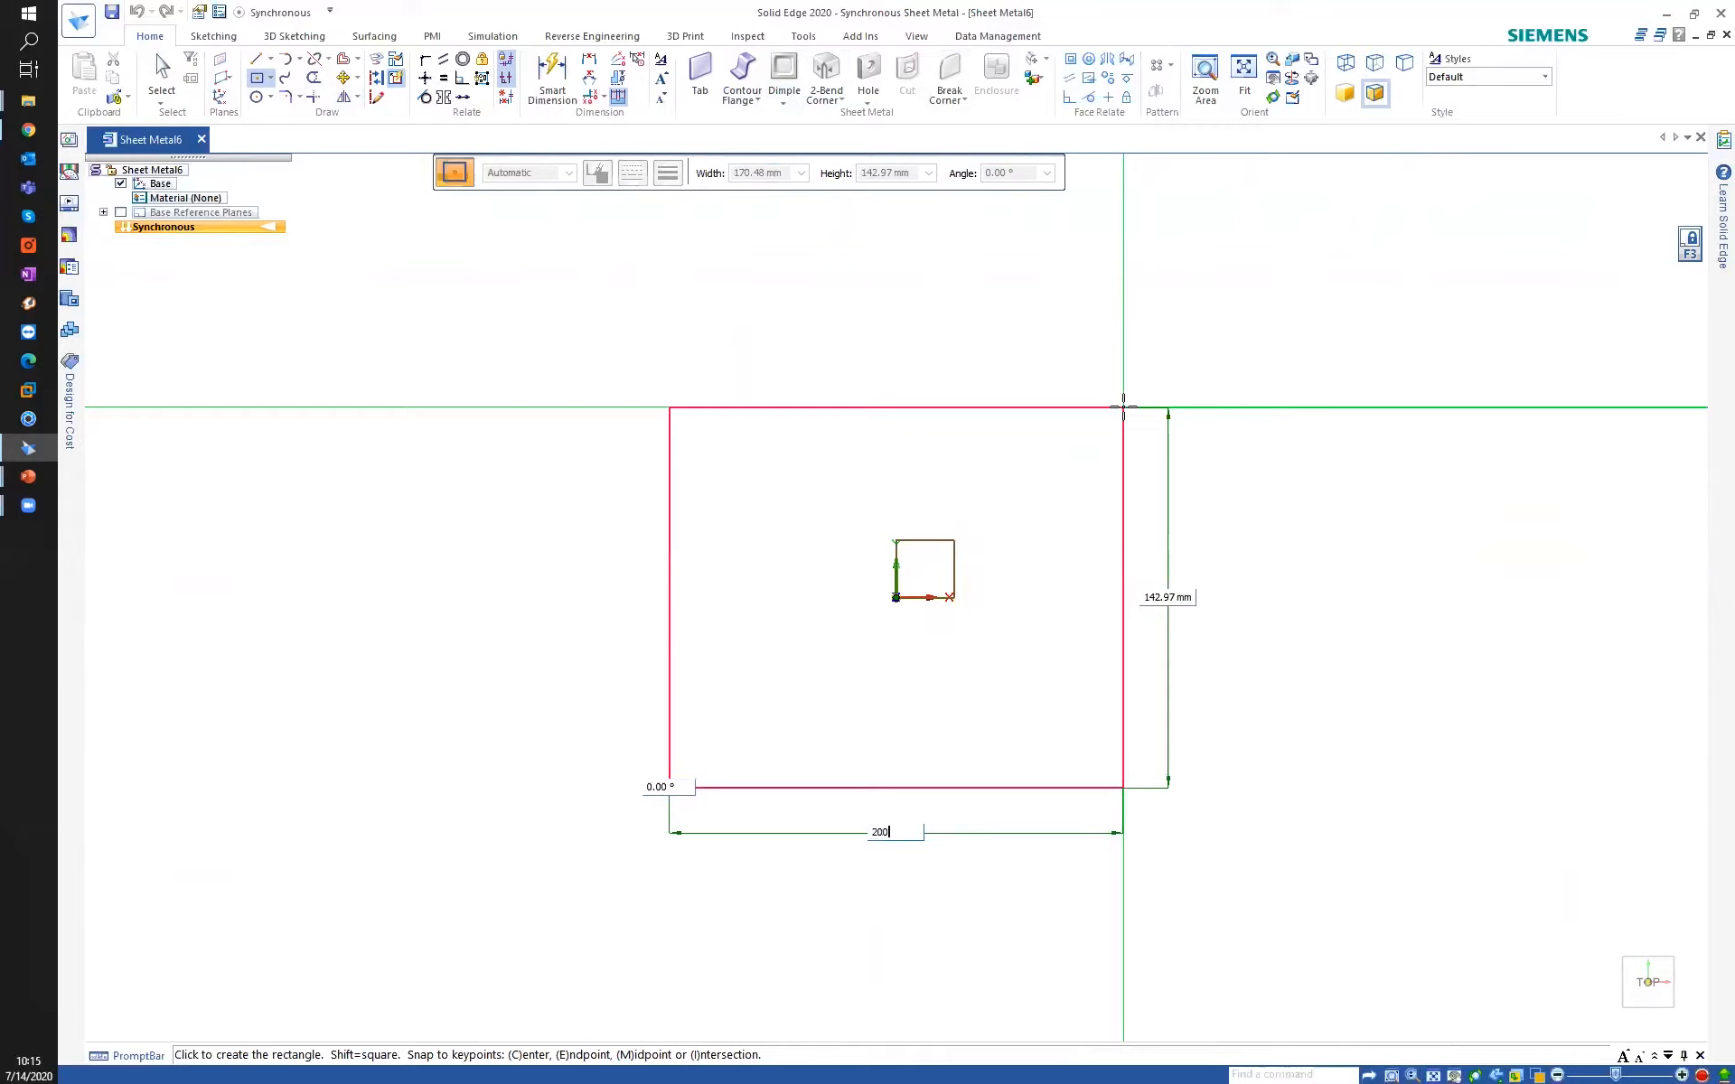
type("0")
key("Tab")
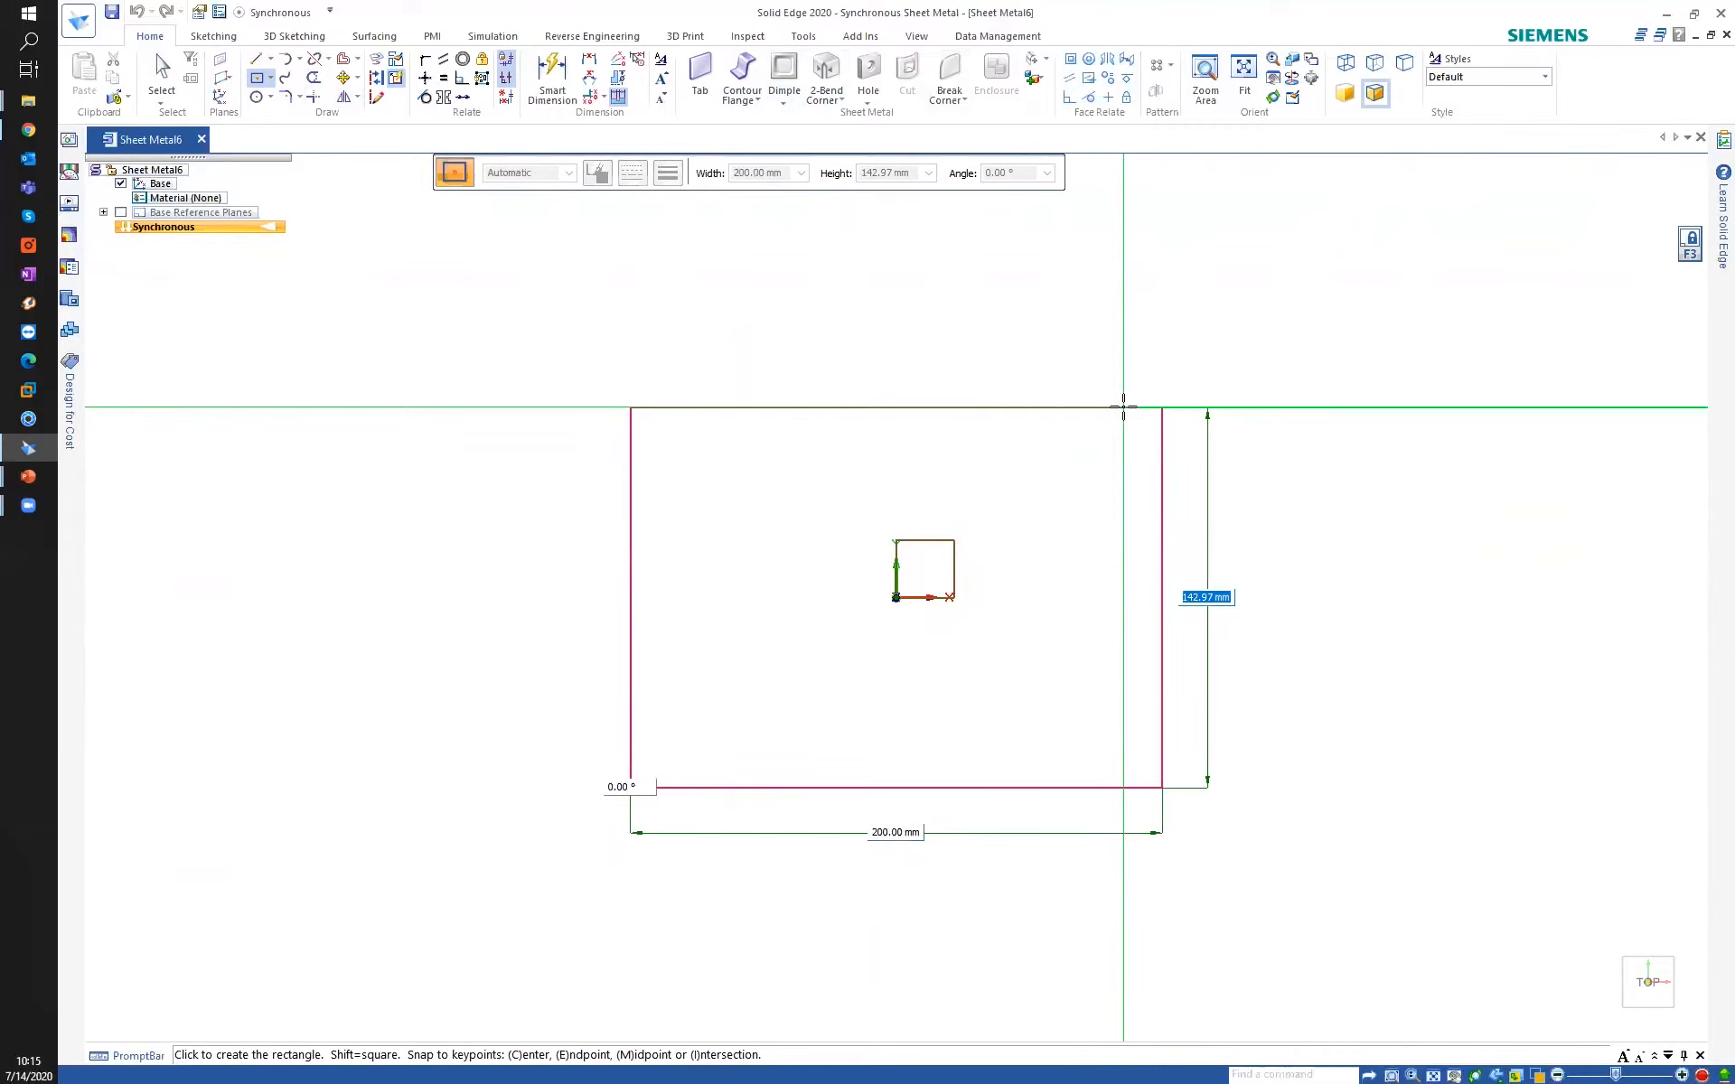
left_click(1110, 471)
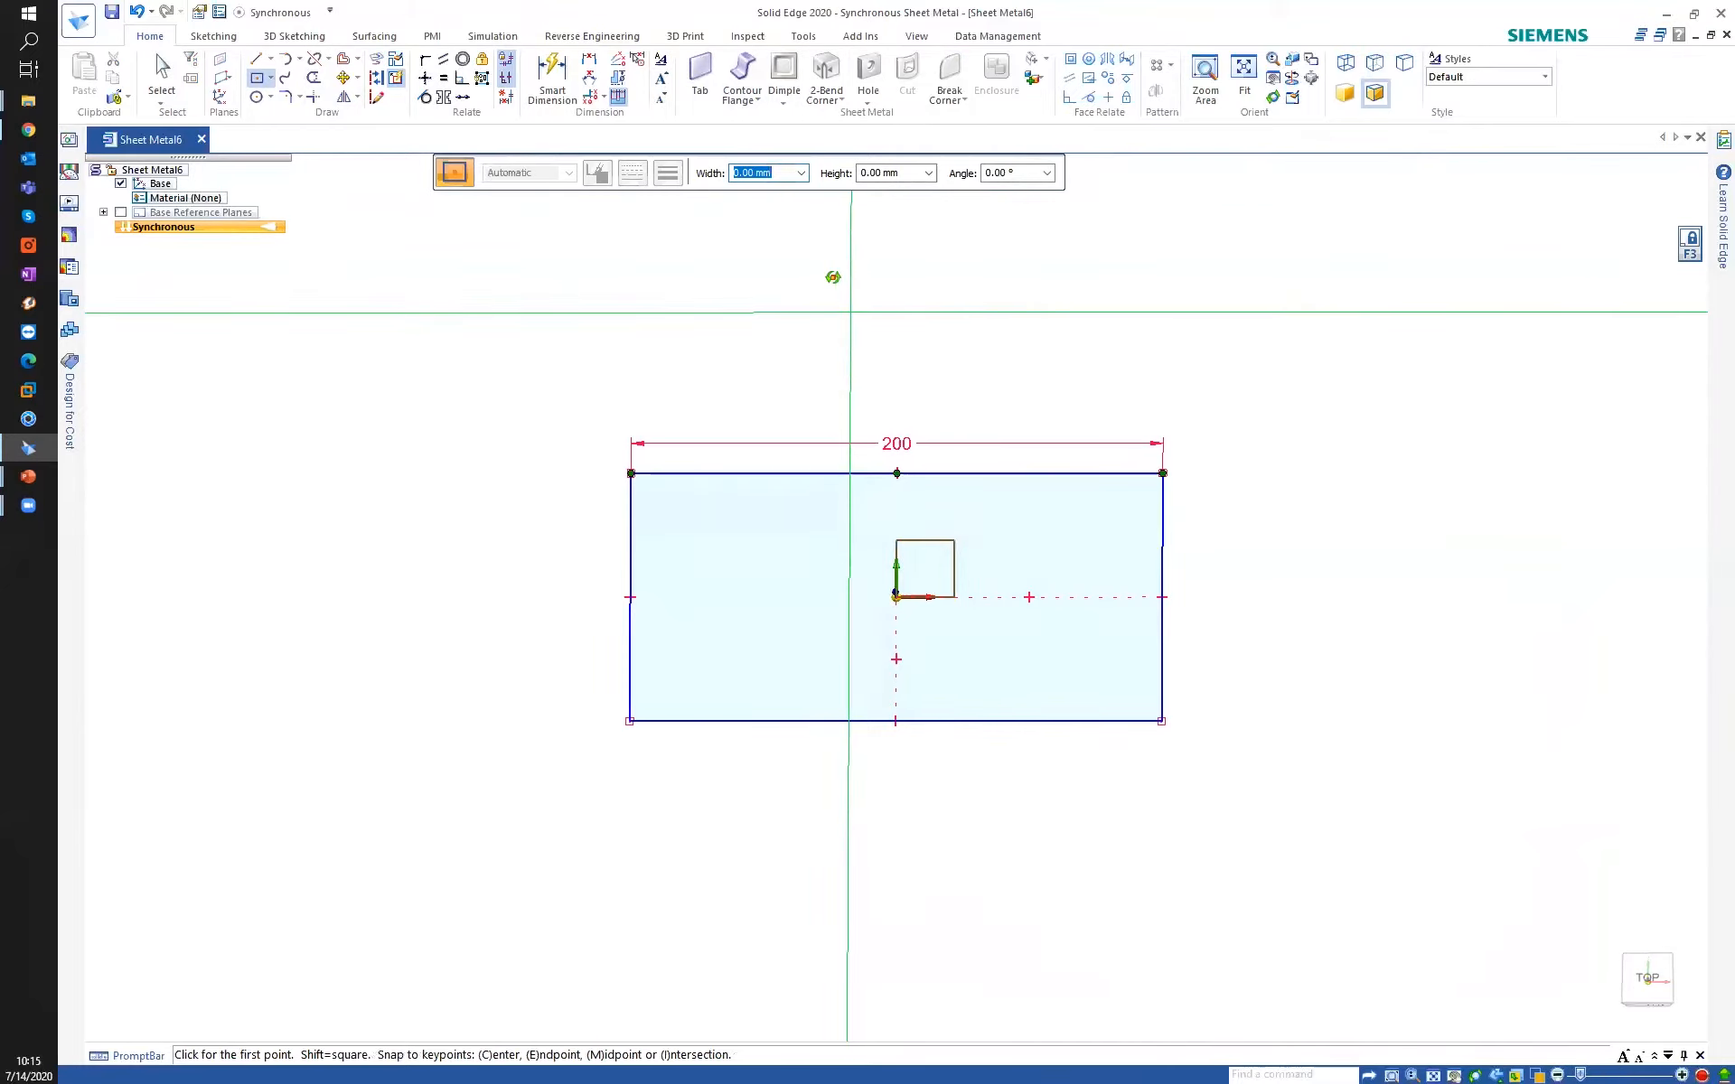
Review the IntelliSketch auto-dimension options for new sketch geometry.
middle_click_drag(834, 277, 828, 274)
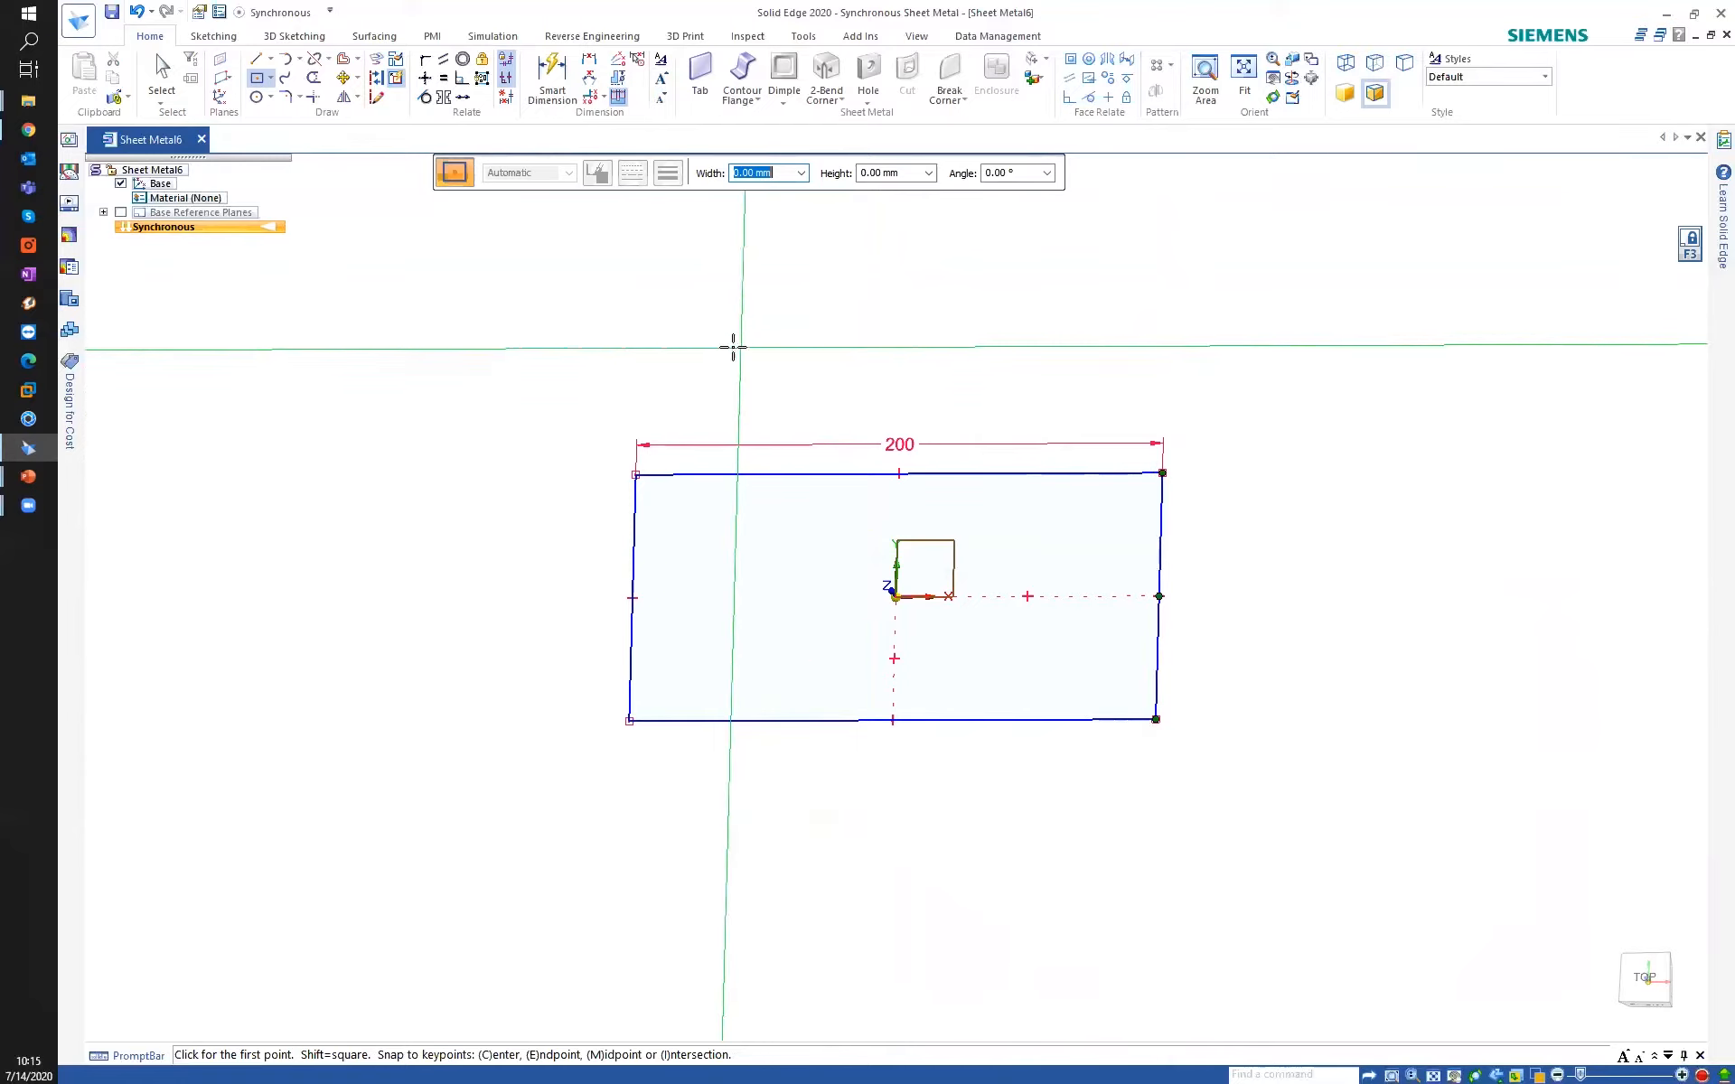
left_click(214, 36)
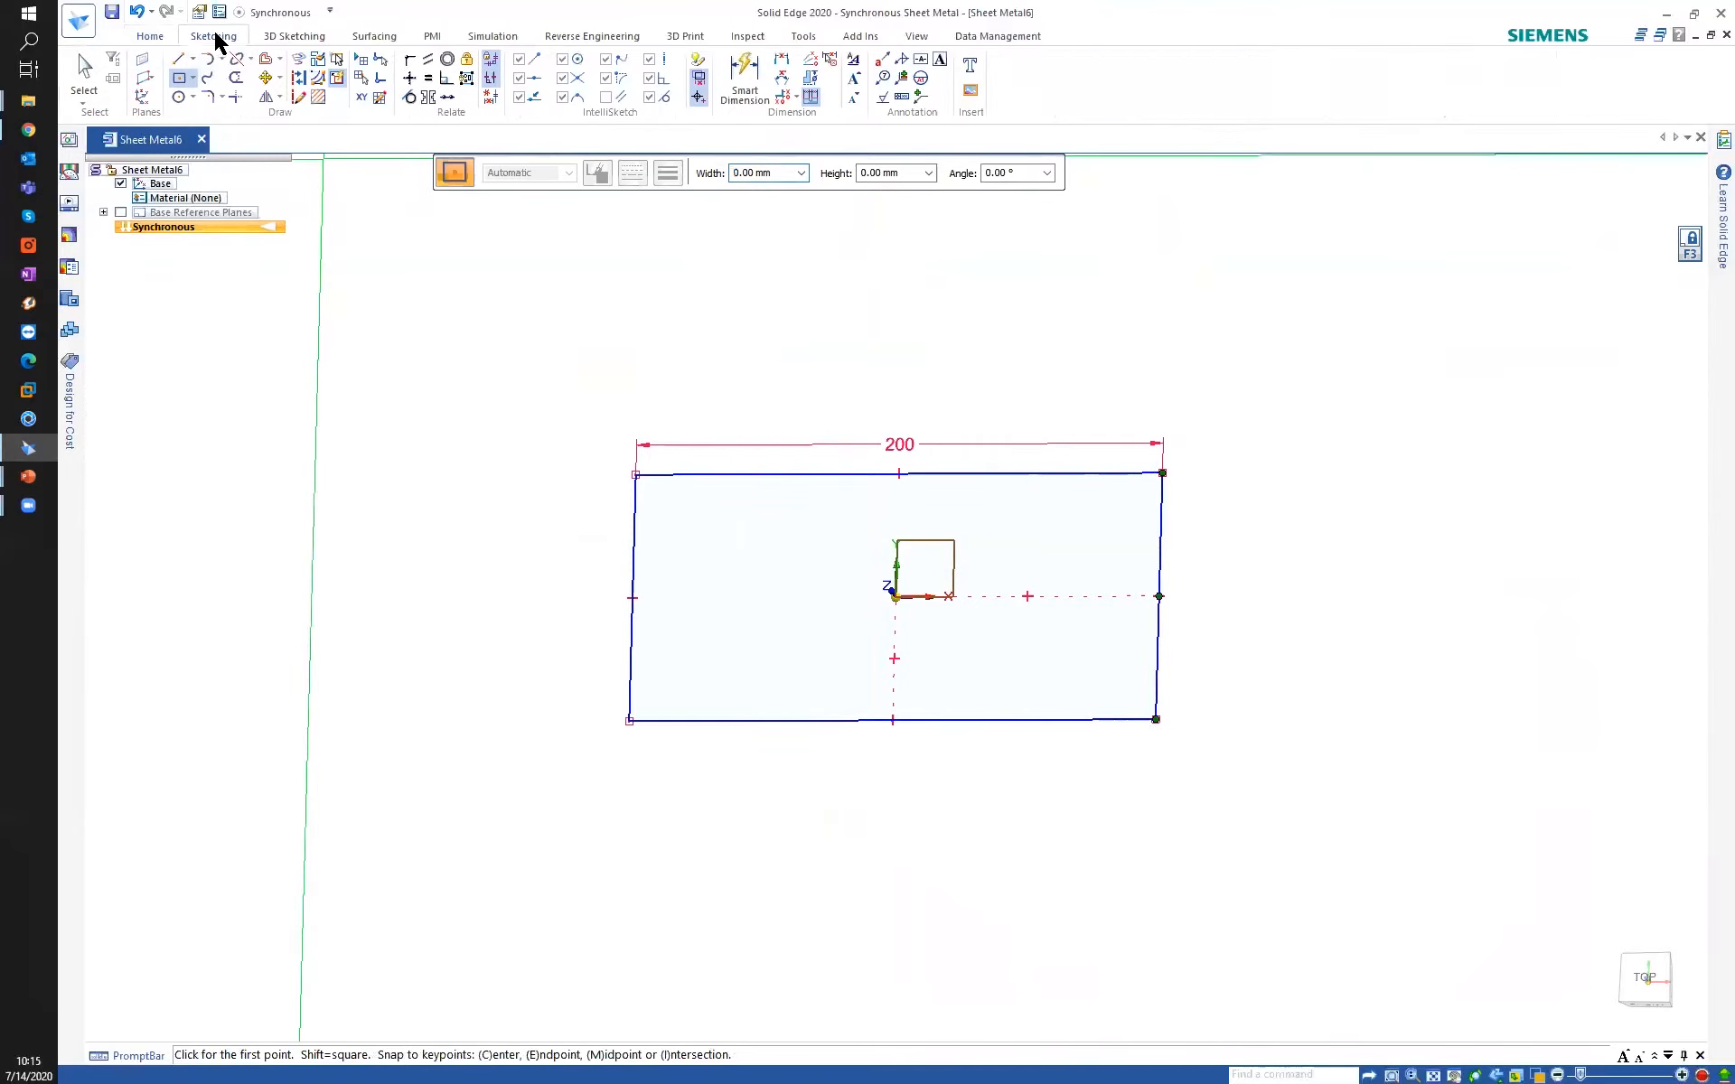
left_click(700, 63)
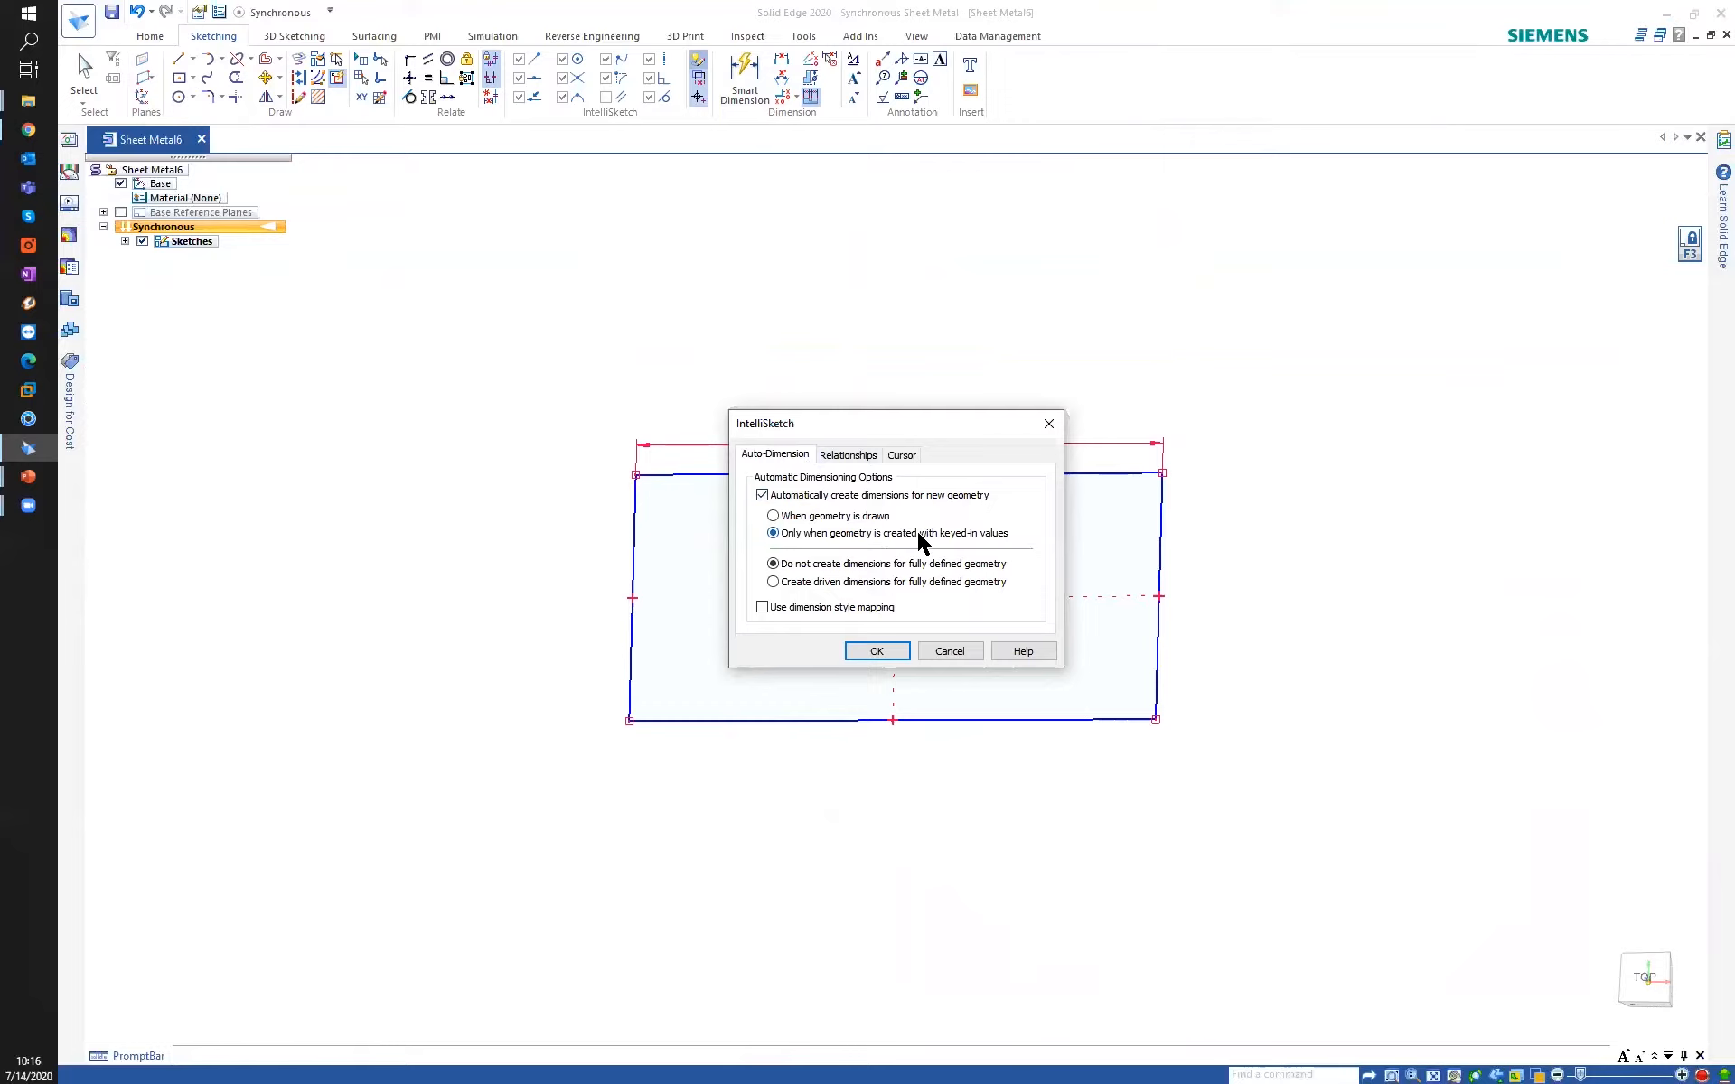
left_click(877, 651)
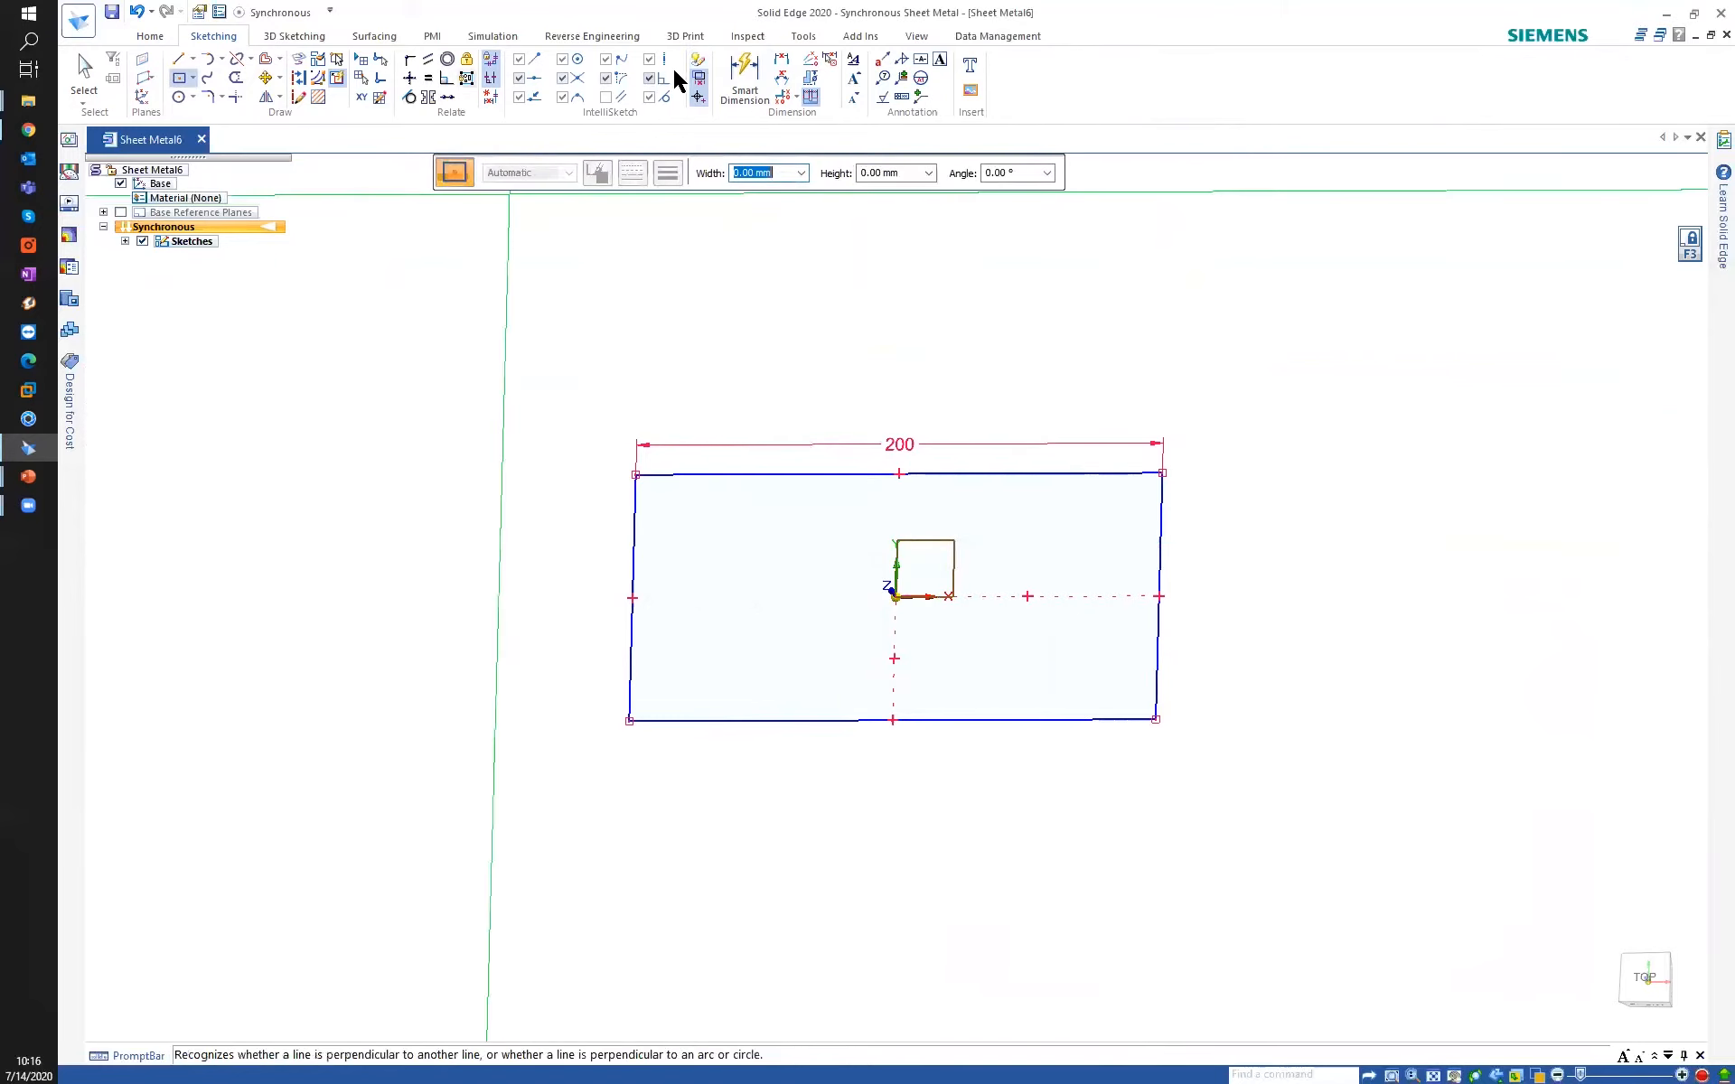
Dimension the rectangle's height with Smart Dimension and set it to 95 mm.
left_click(744, 76)
left_click(1165, 530)
left_click(1254, 522)
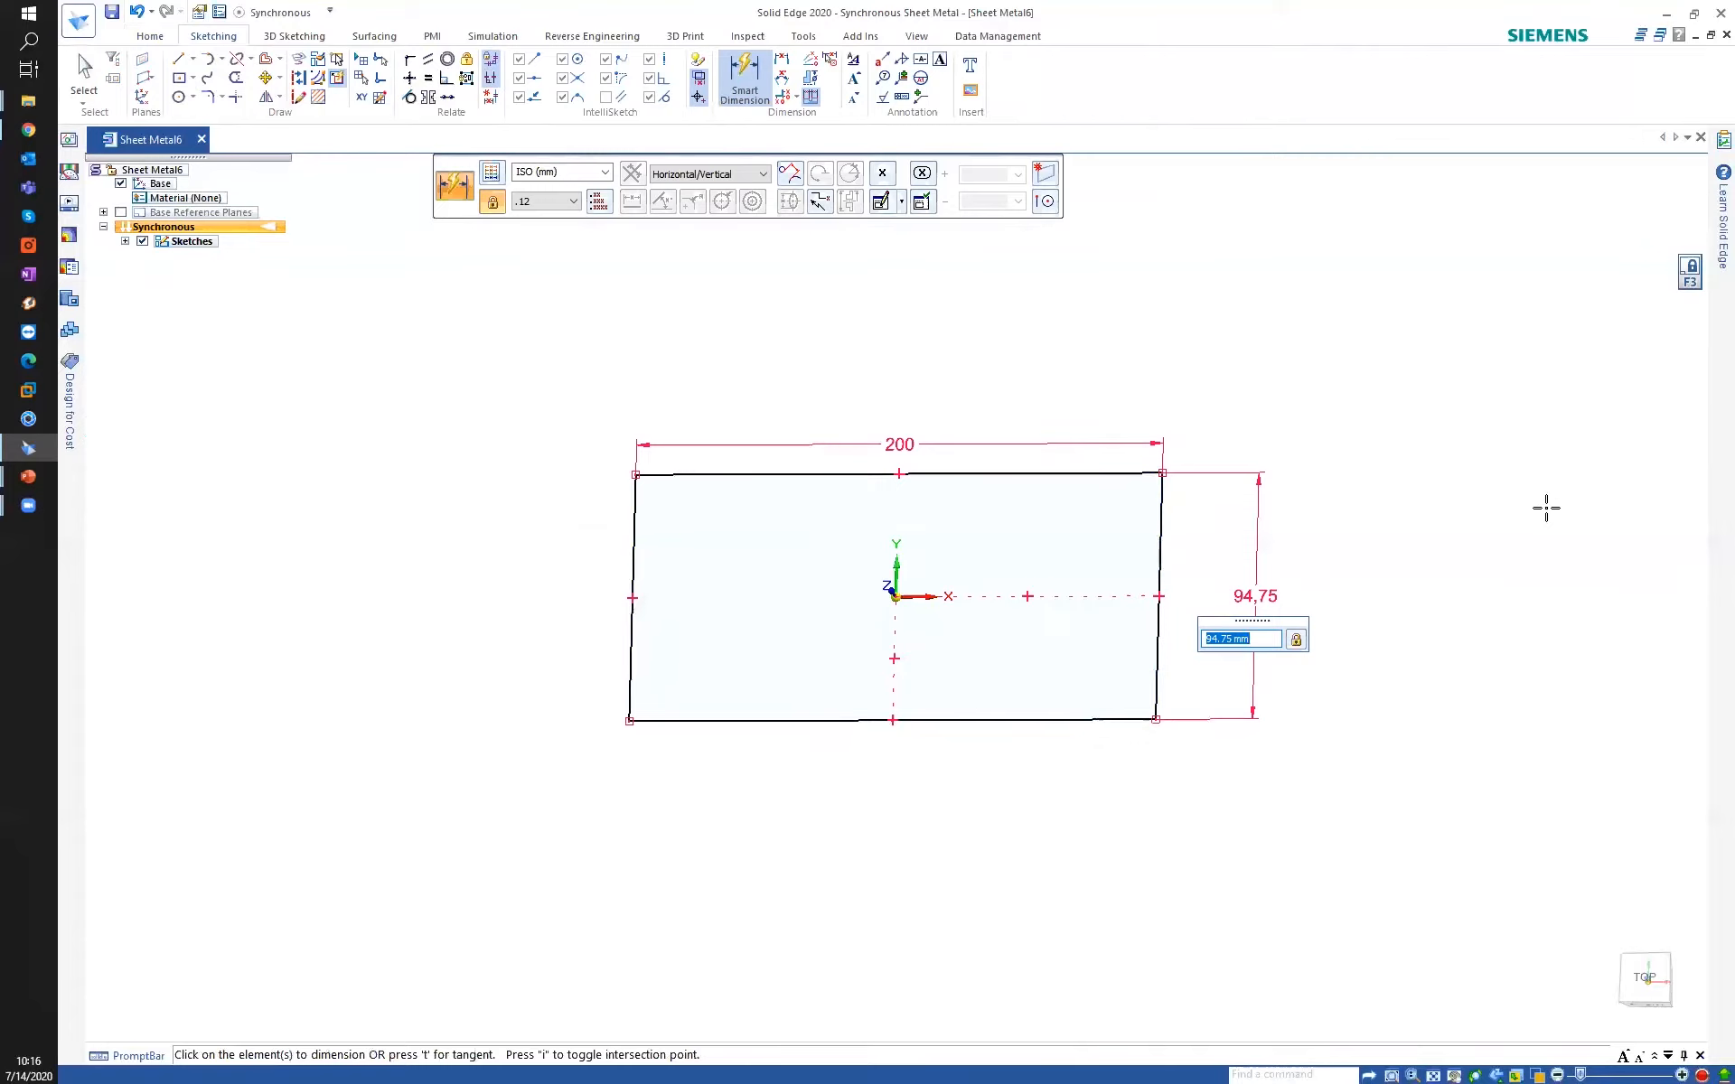
type("95")
key("Return")
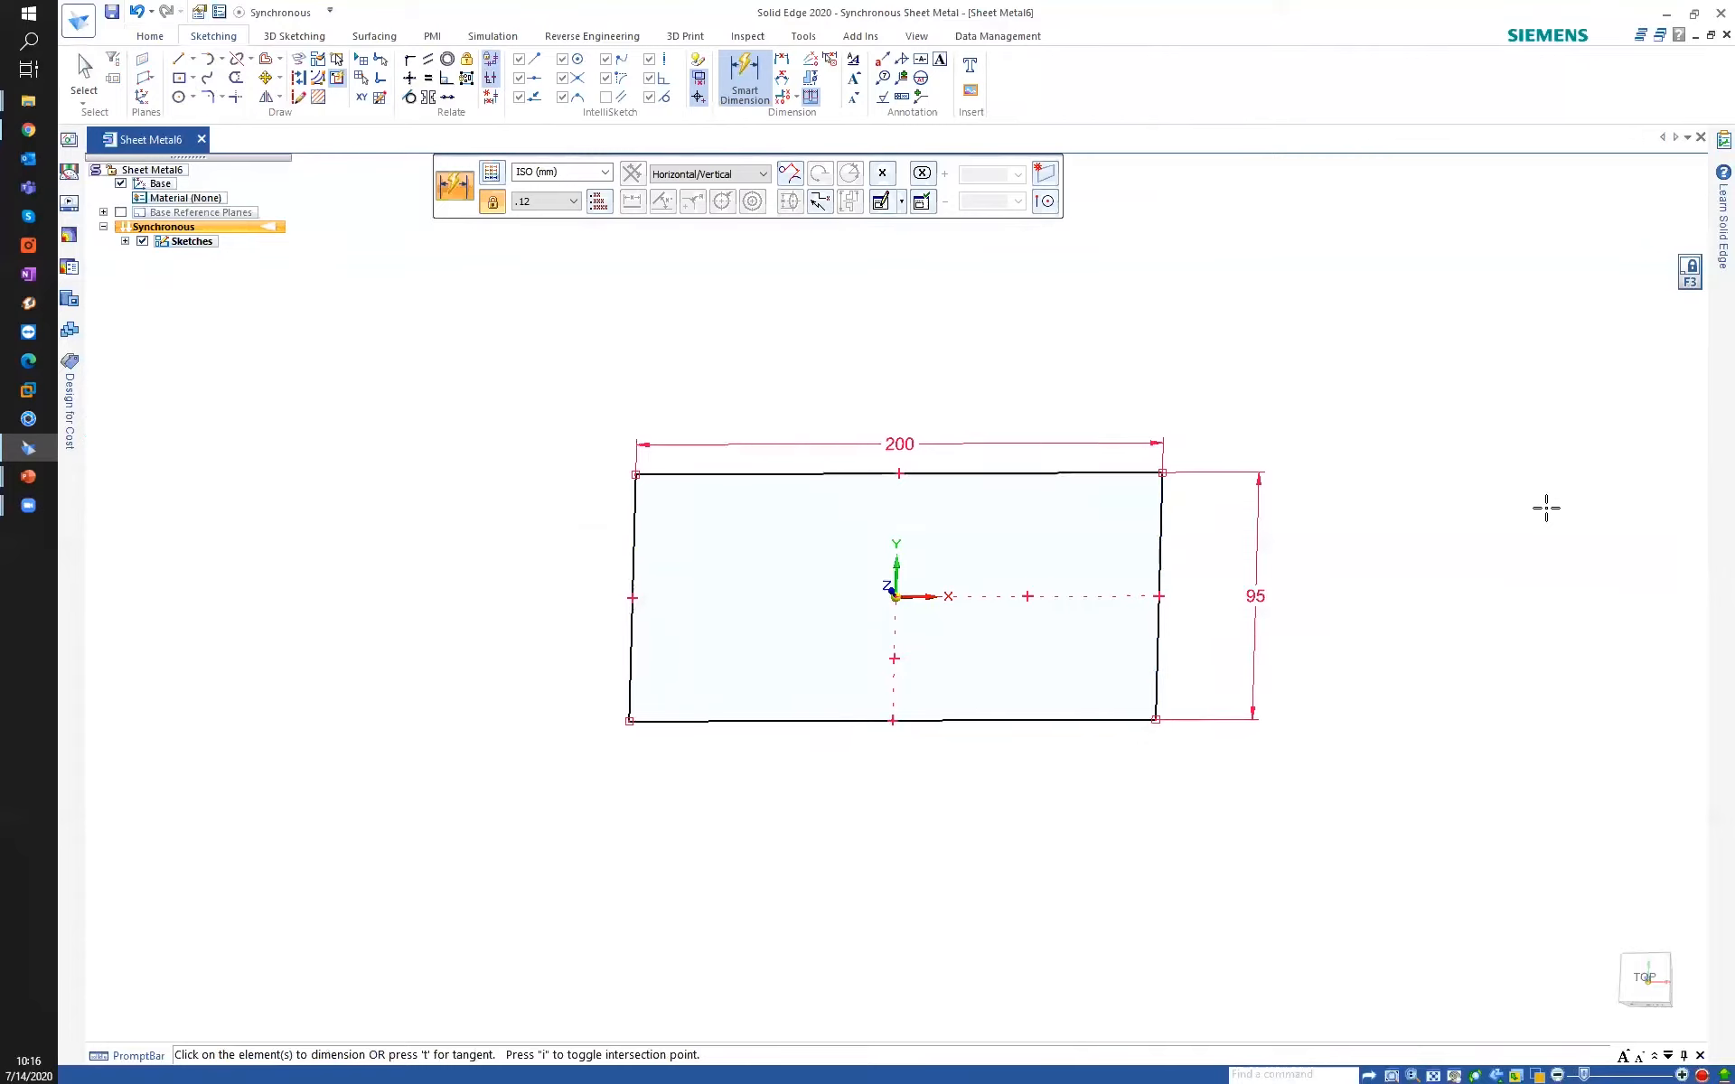
right_click_drag(1045, 360, 1023, 327)
mouse_move(961, 384)
middle_mouse_down()
mouse_move(956, 326)
mouse_move(895, 317)
mouse_move(902, 344)
middle_mouse_up()
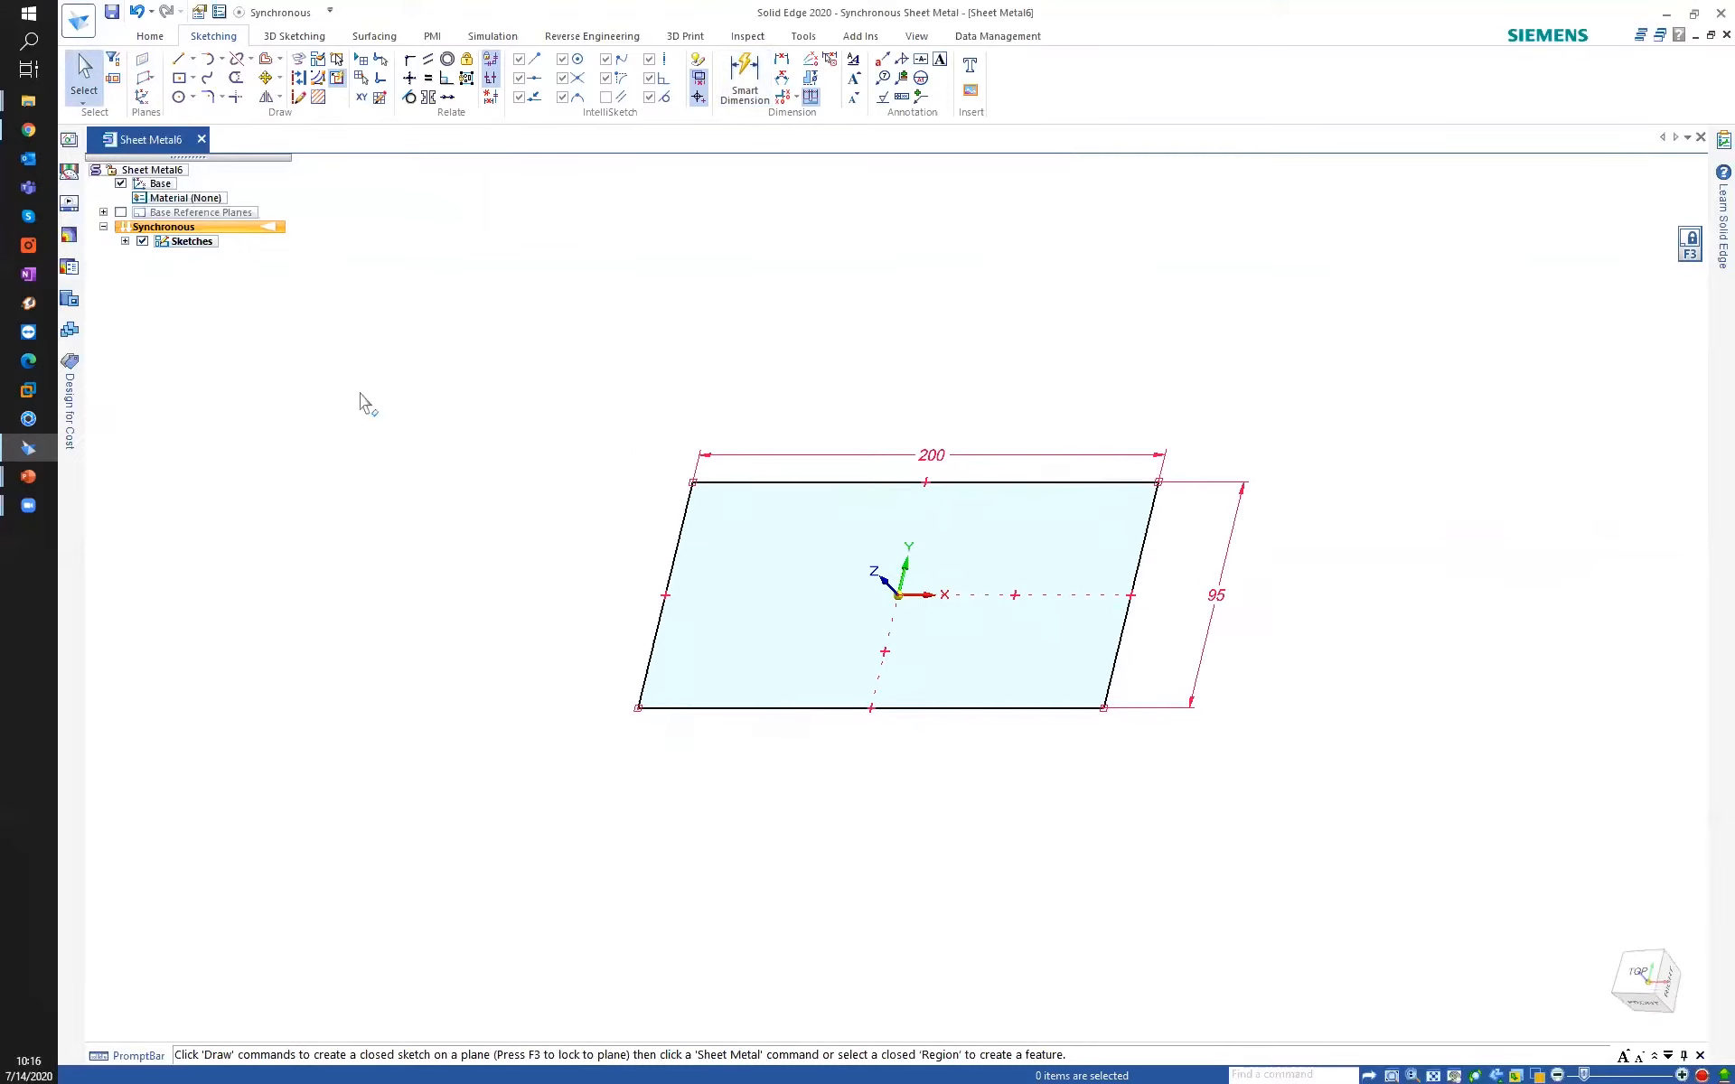
Start a Tab feature and select Aluminum, 6061-T6 in the material table of its options.
left_click(149, 37)
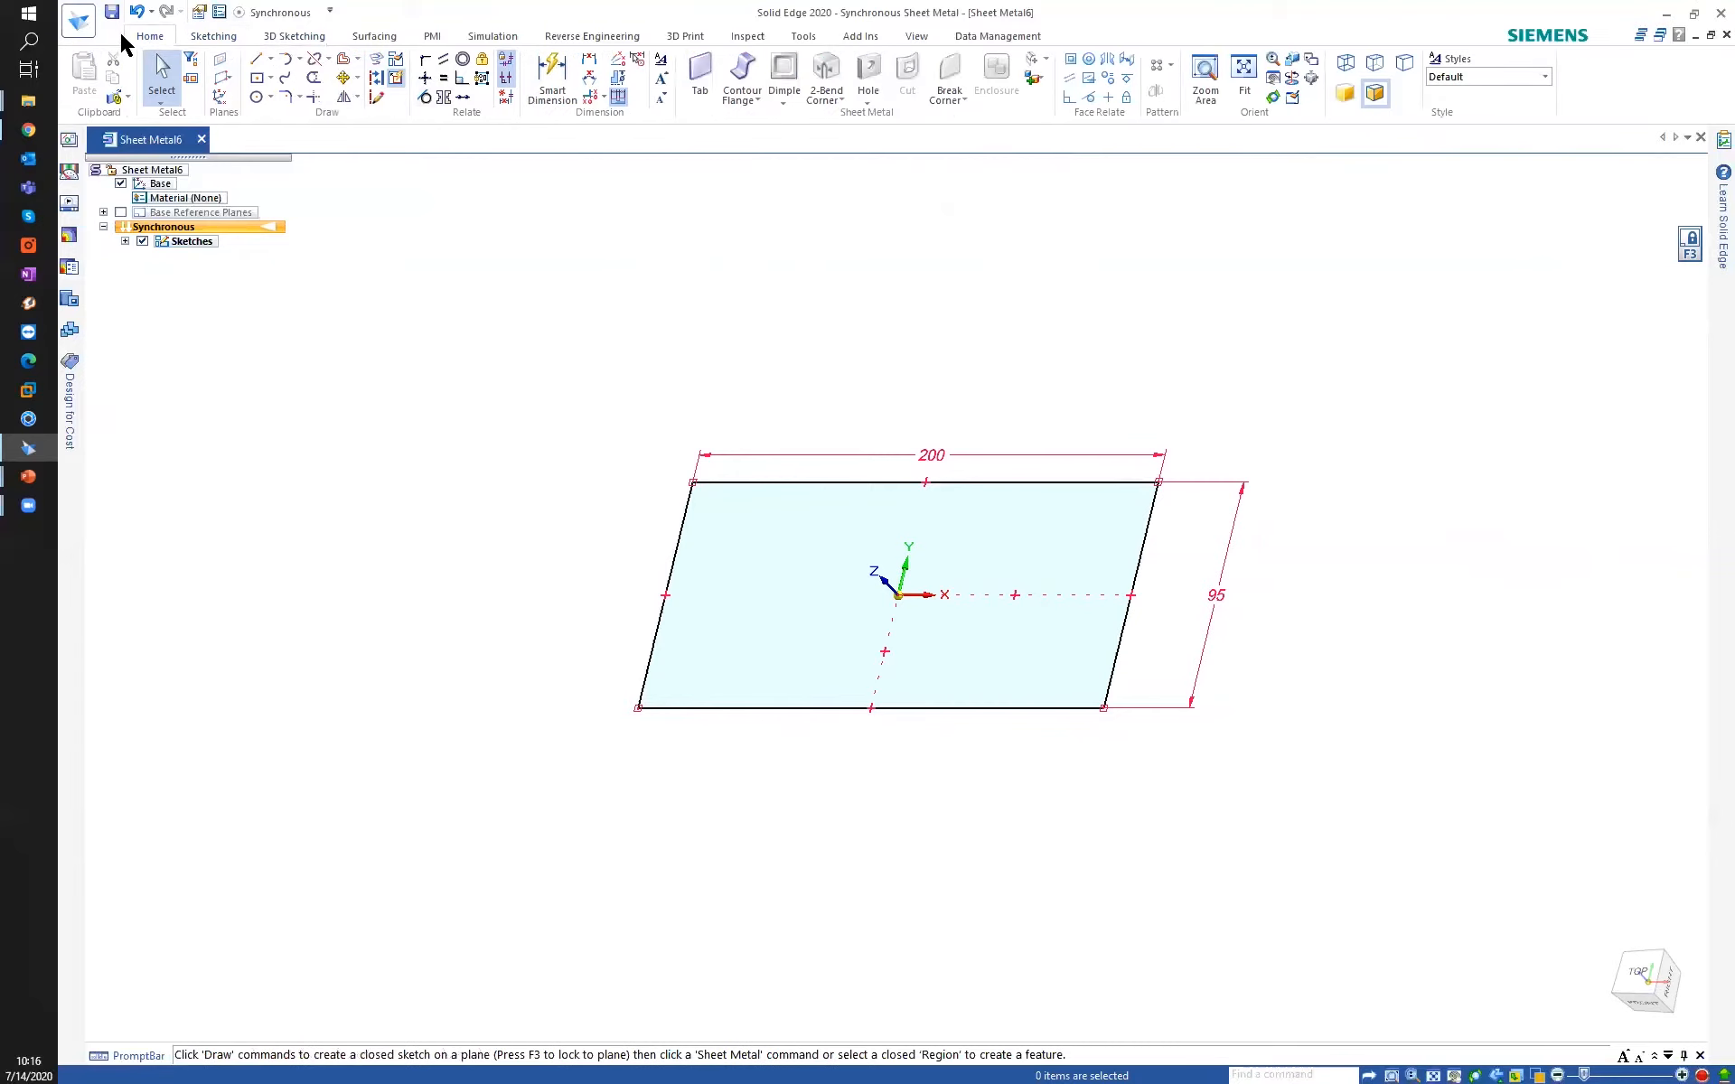
left_click(693, 79)
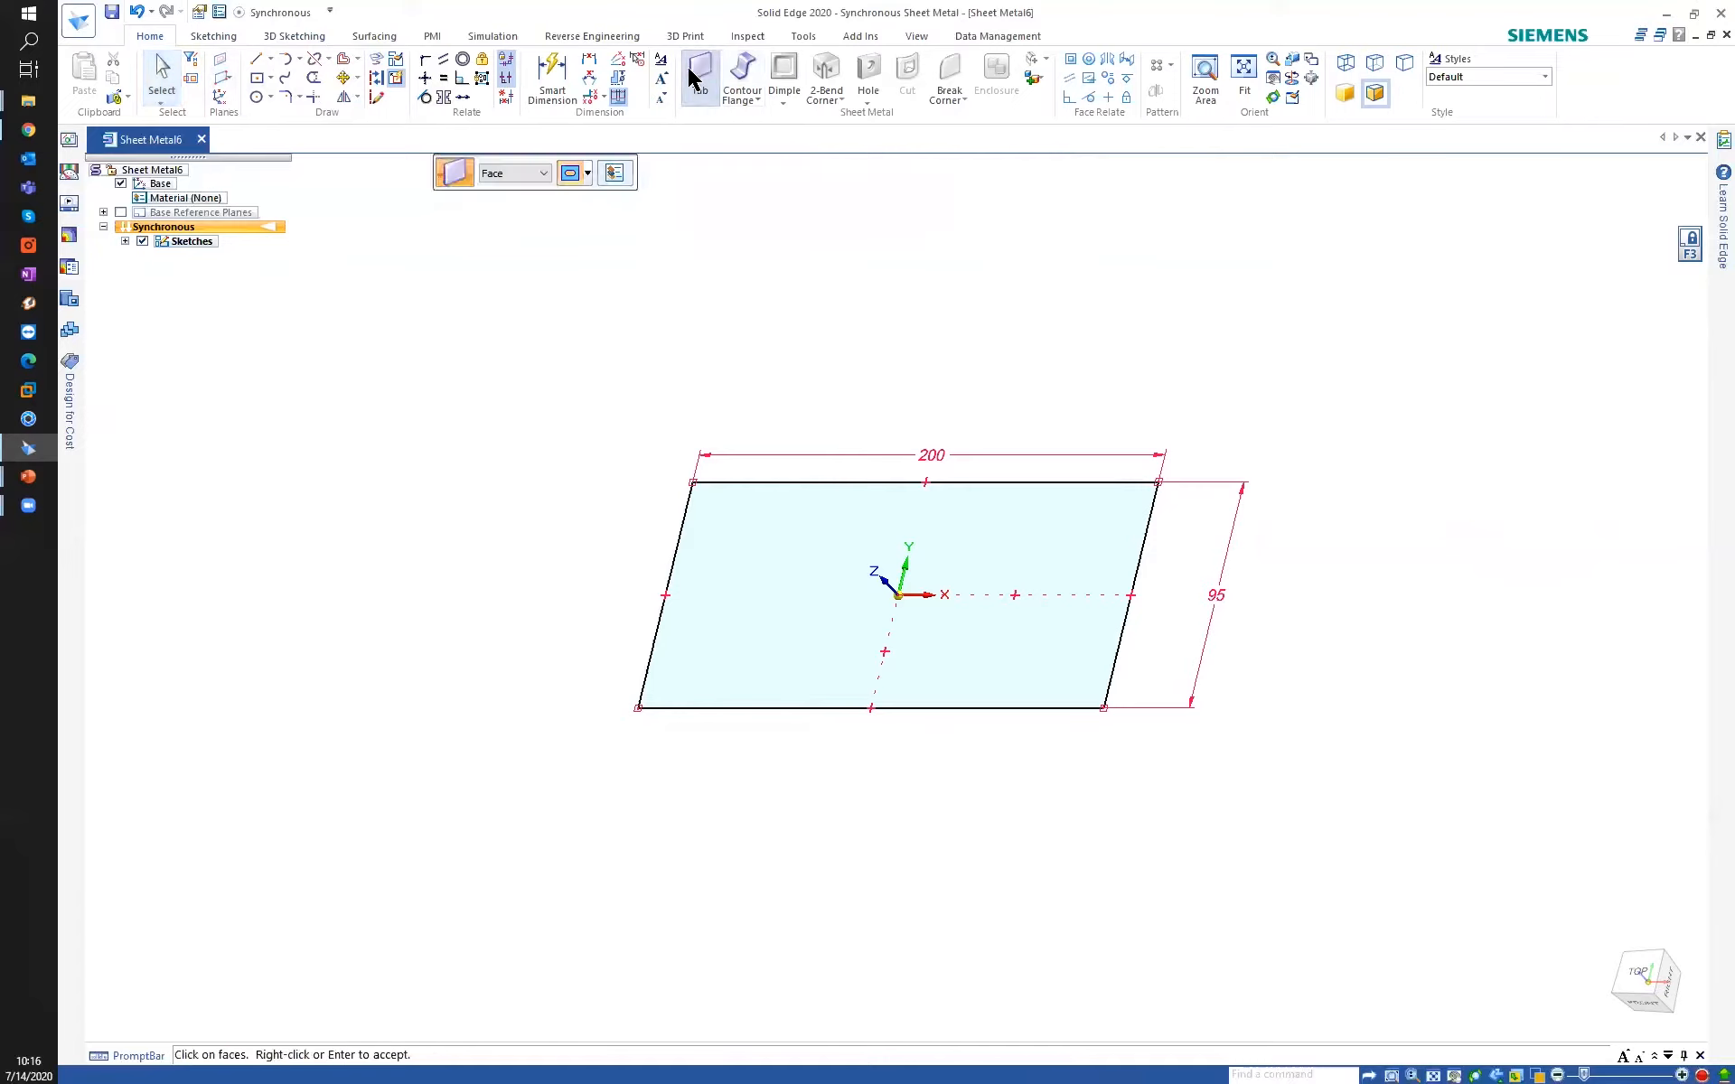
left_click(543, 173)
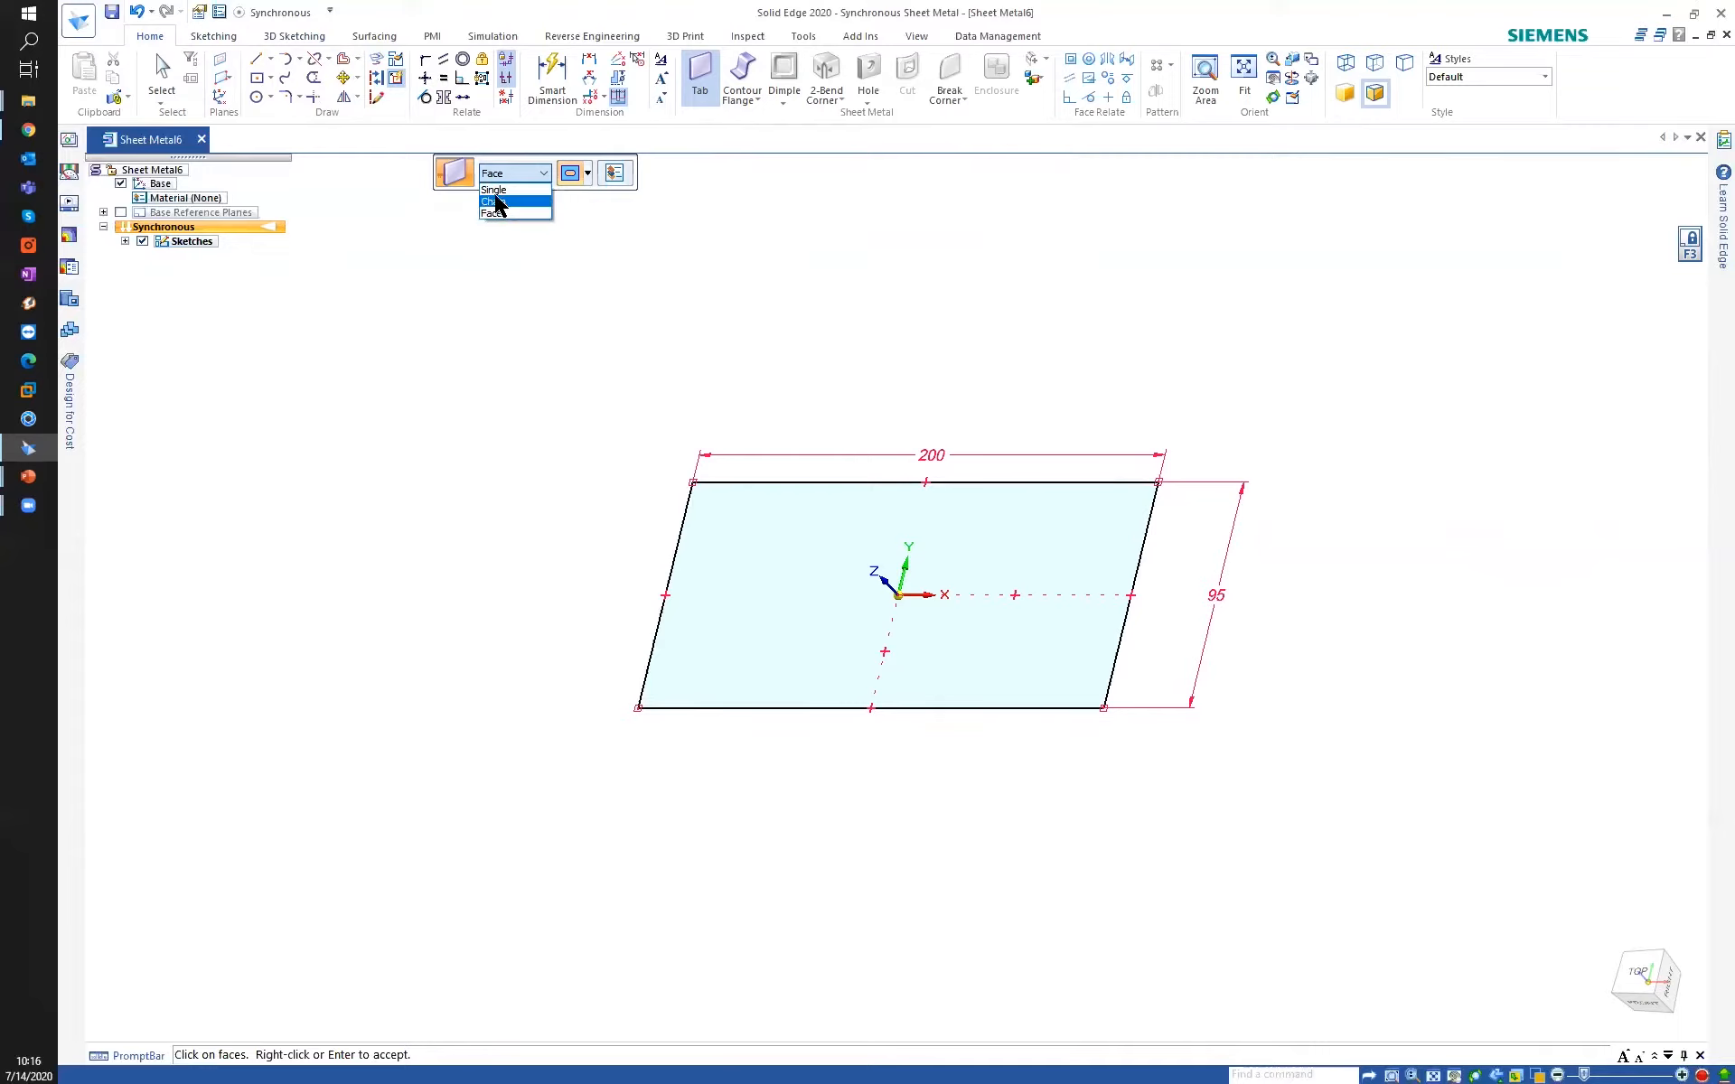
left_click(822, 268)
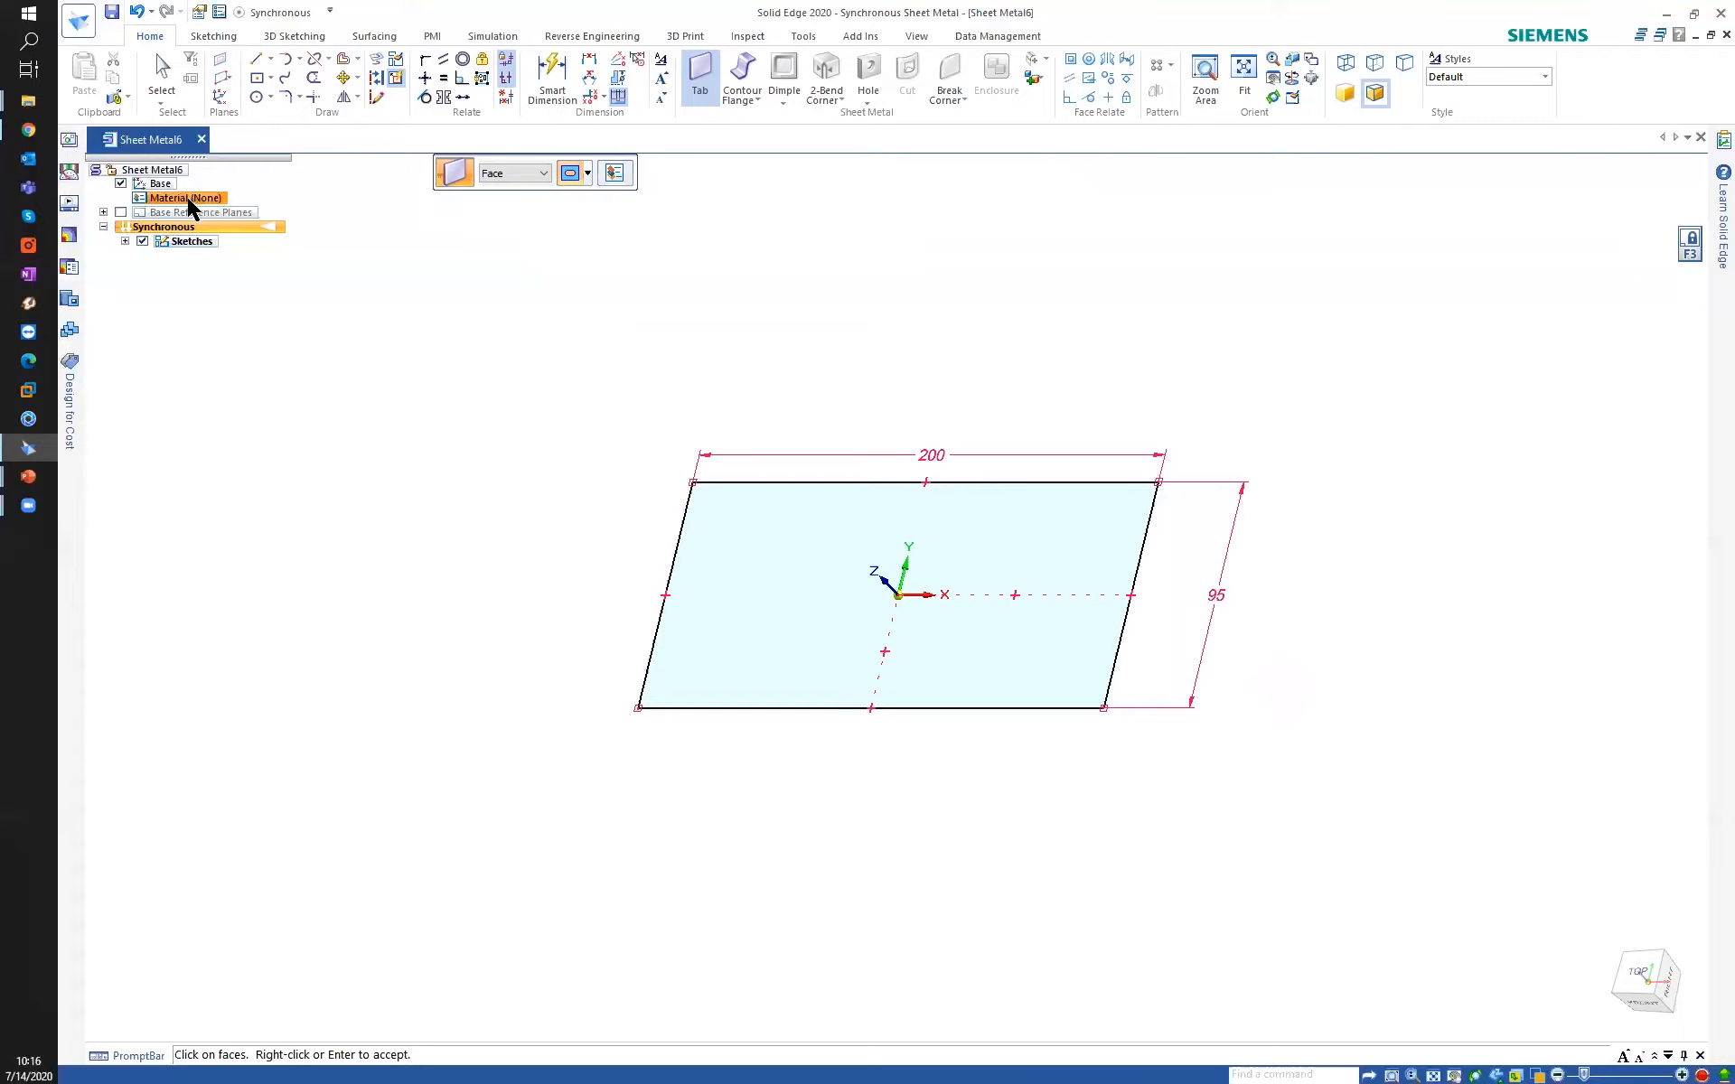
left_click(618, 178)
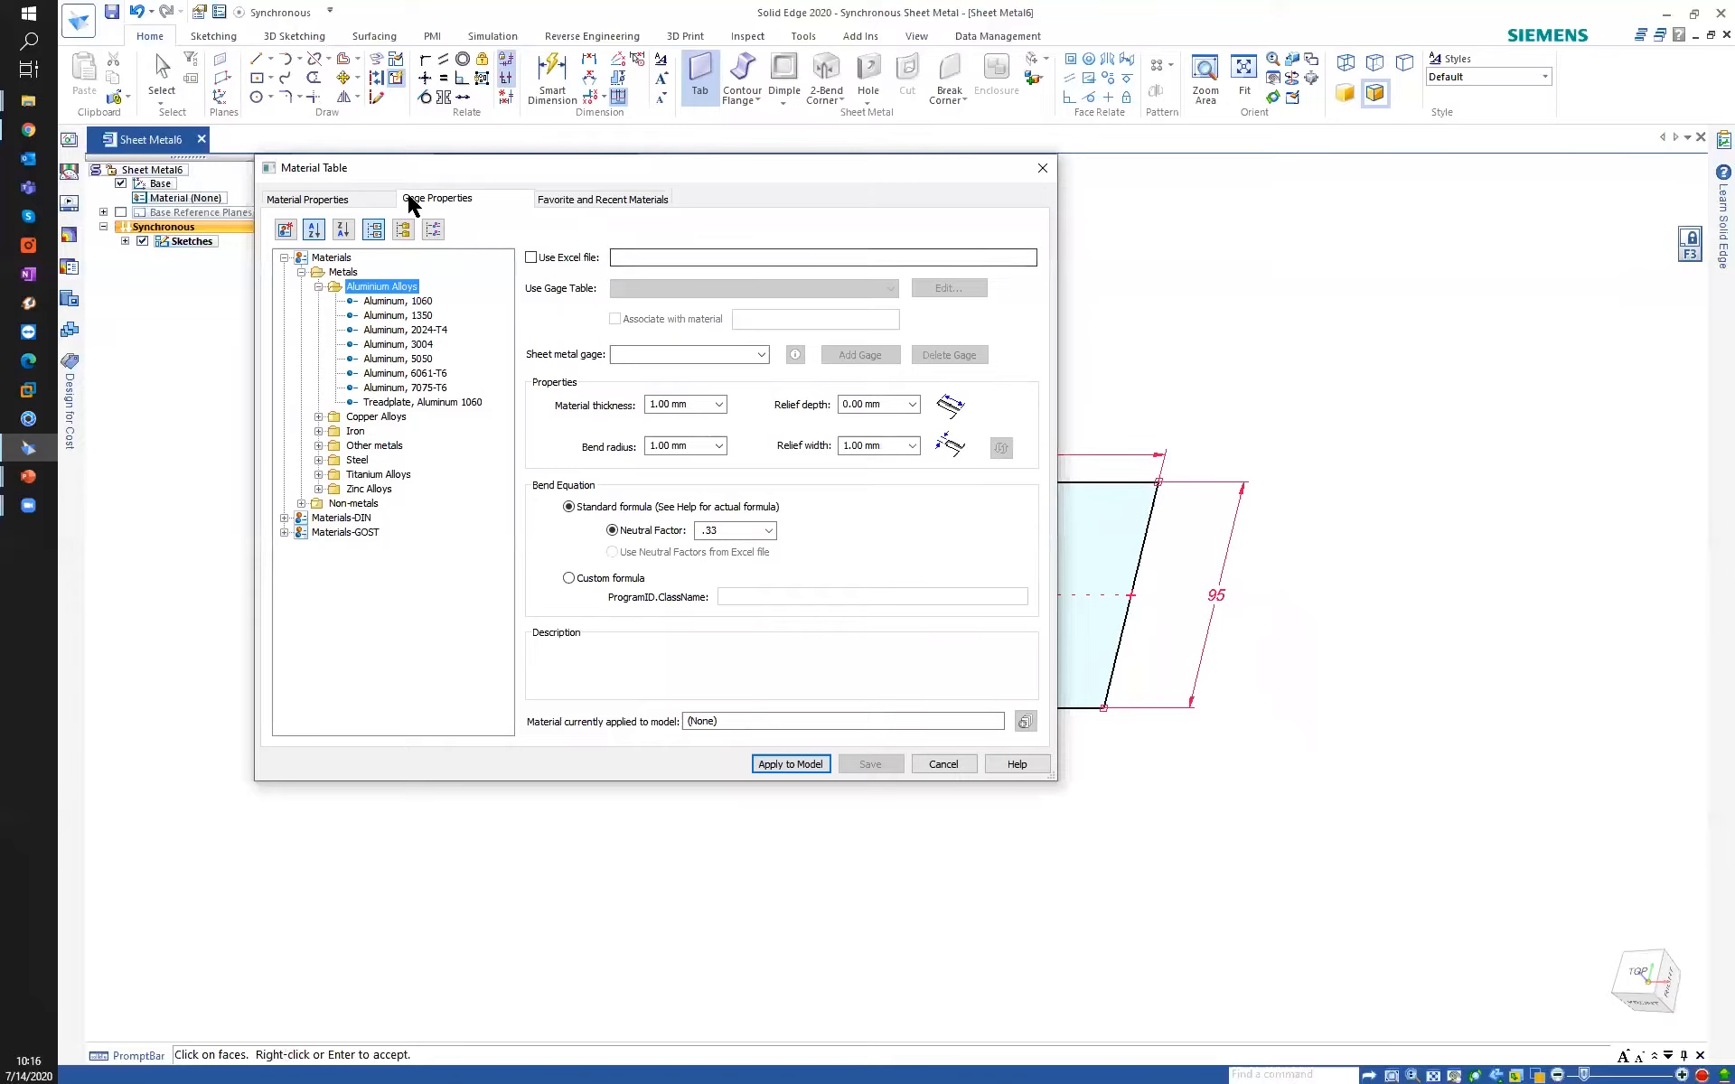
left_click(316, 200)
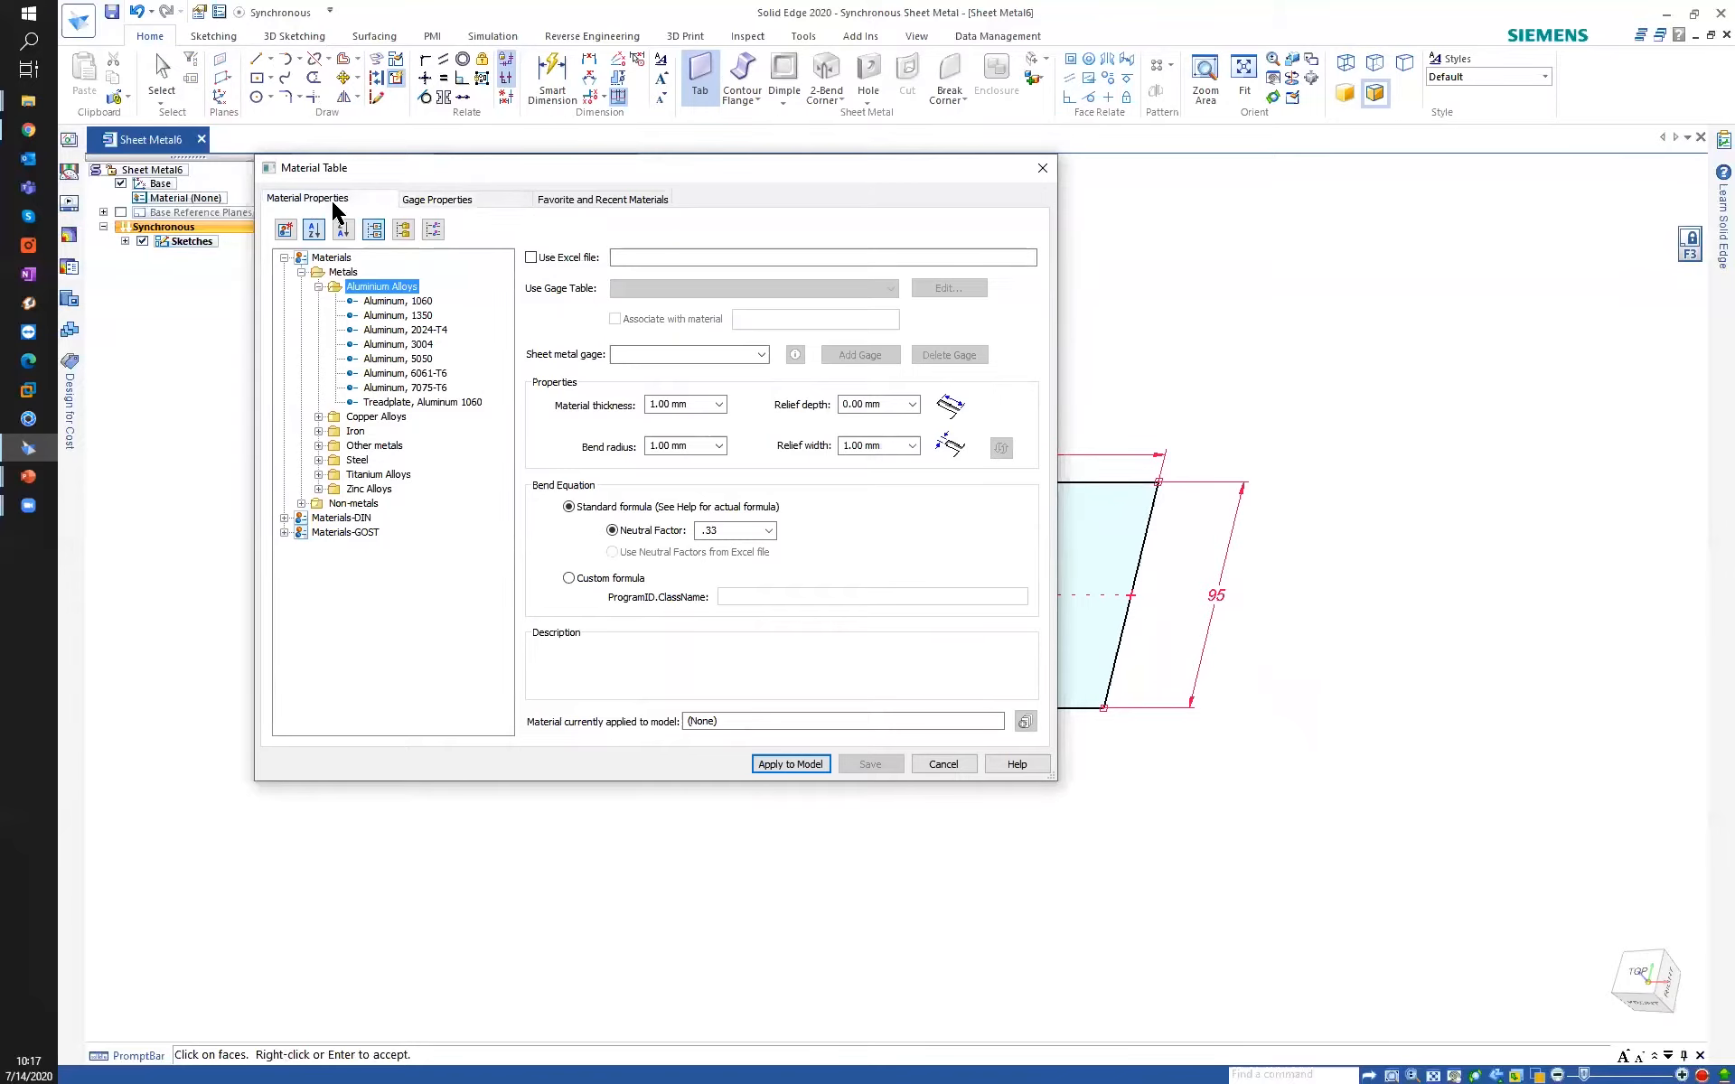
left_click(396, 373)
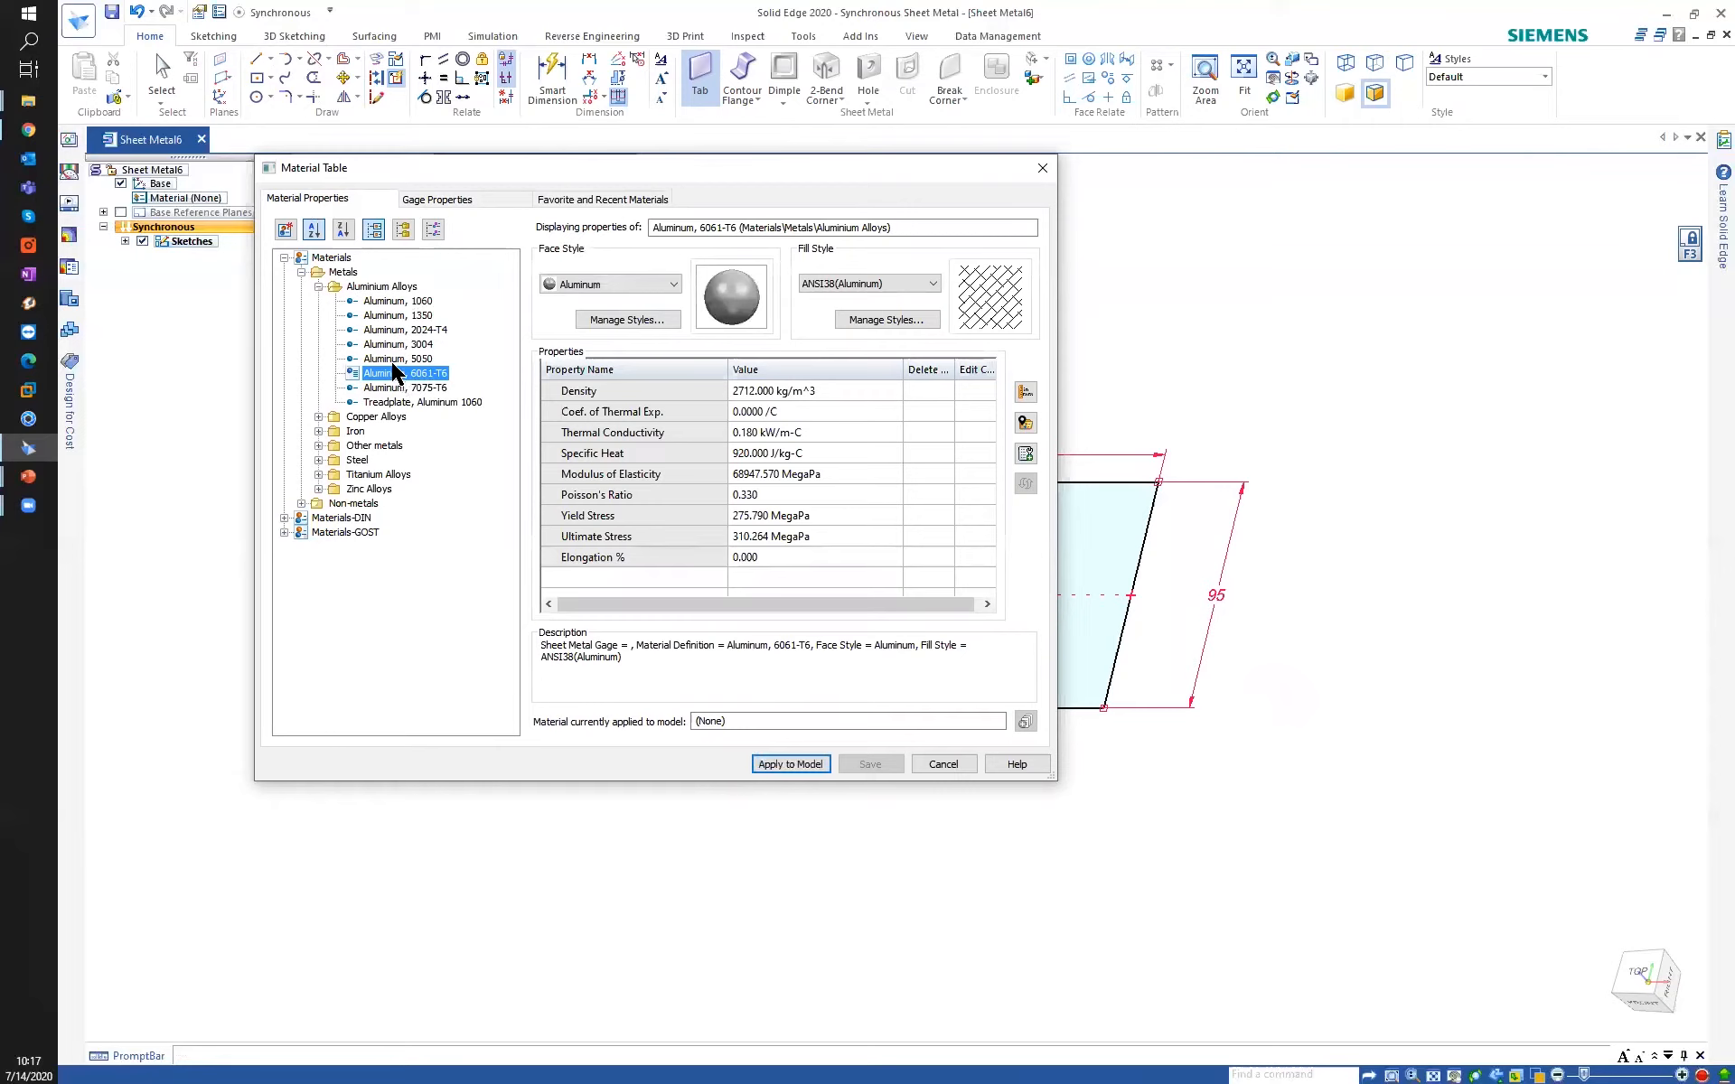
Choose the 18 gage preset in the gage properties as a starting point and name the new sheet metal gage 1/2.
left_click(456, 203)
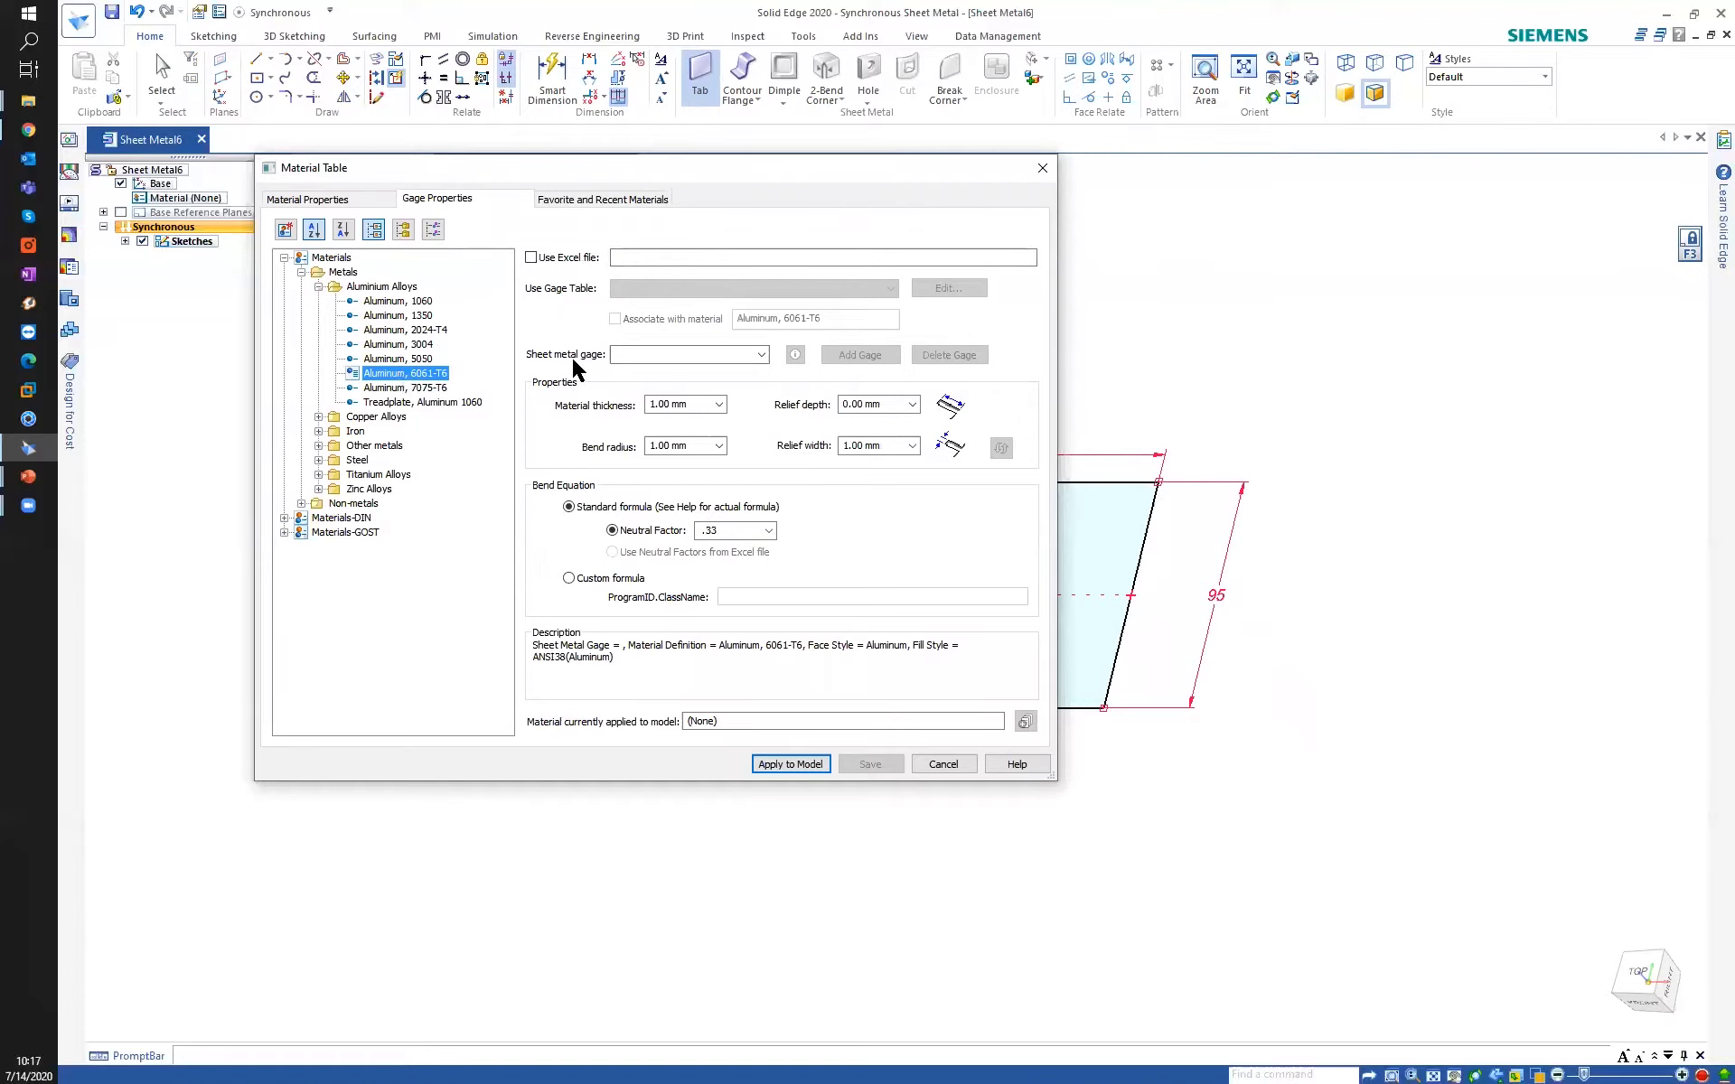
left_click(761, 354)
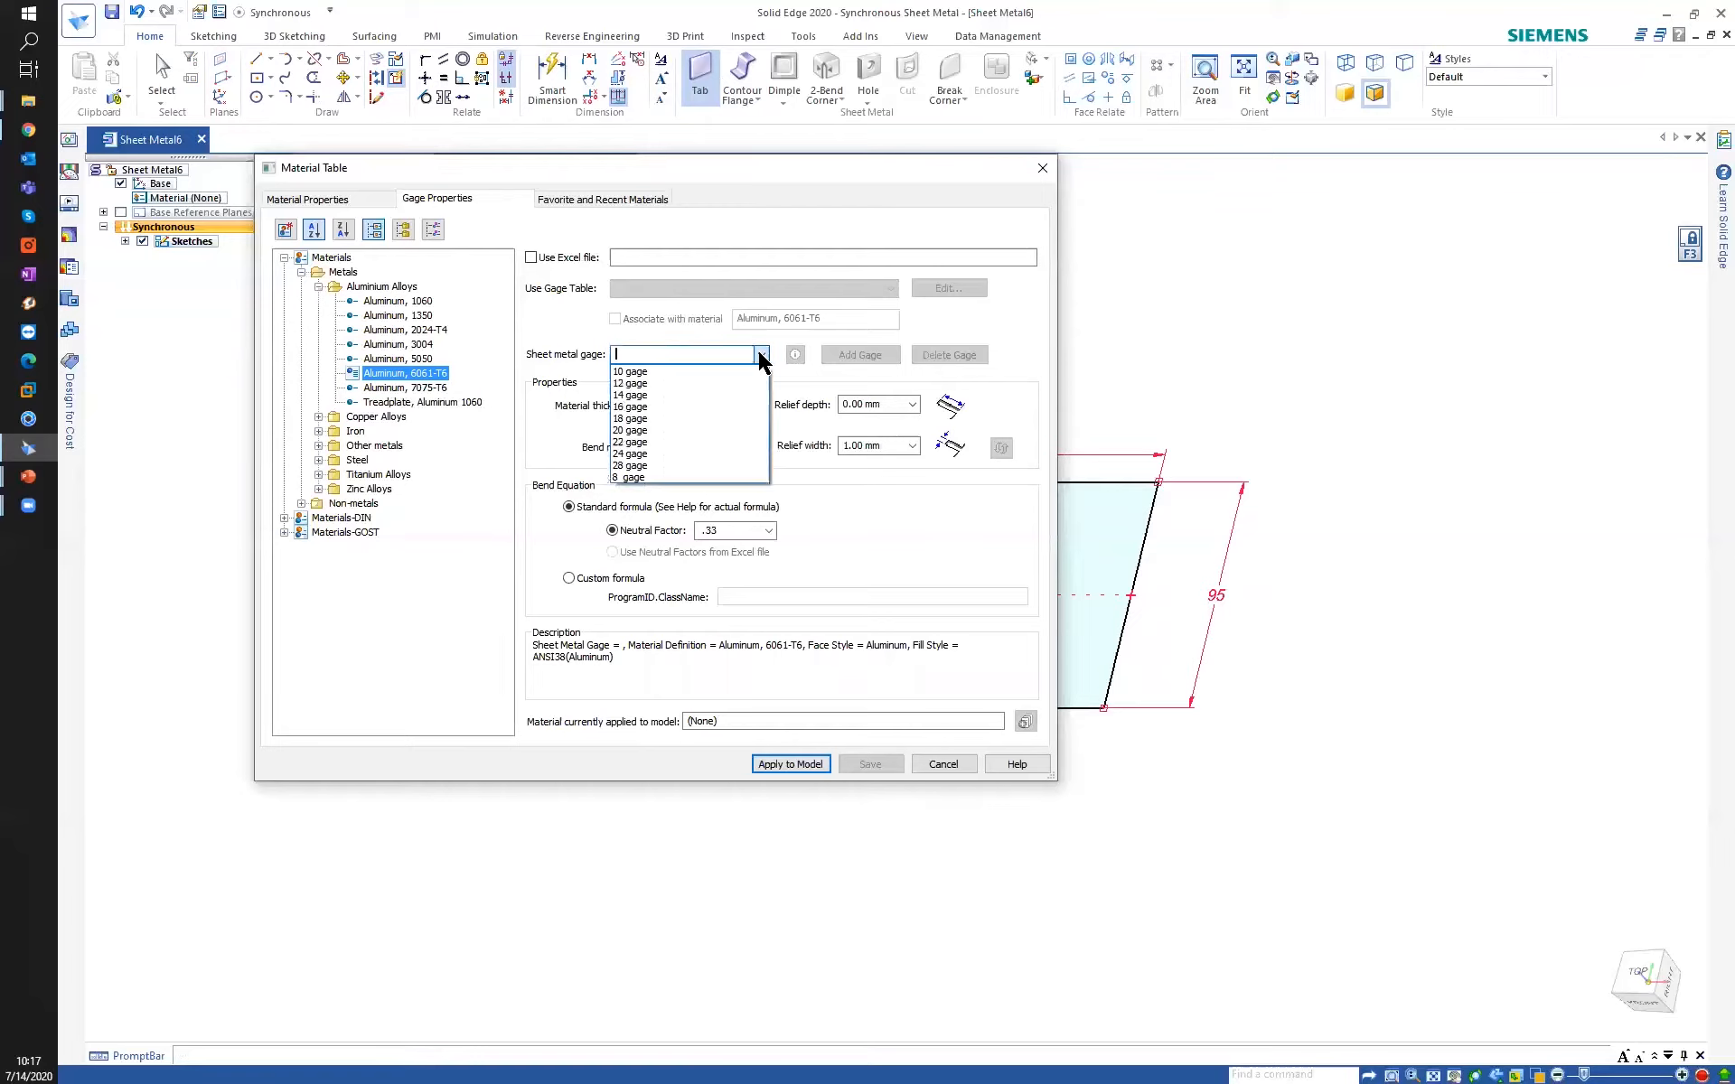
left_click(644, 418)
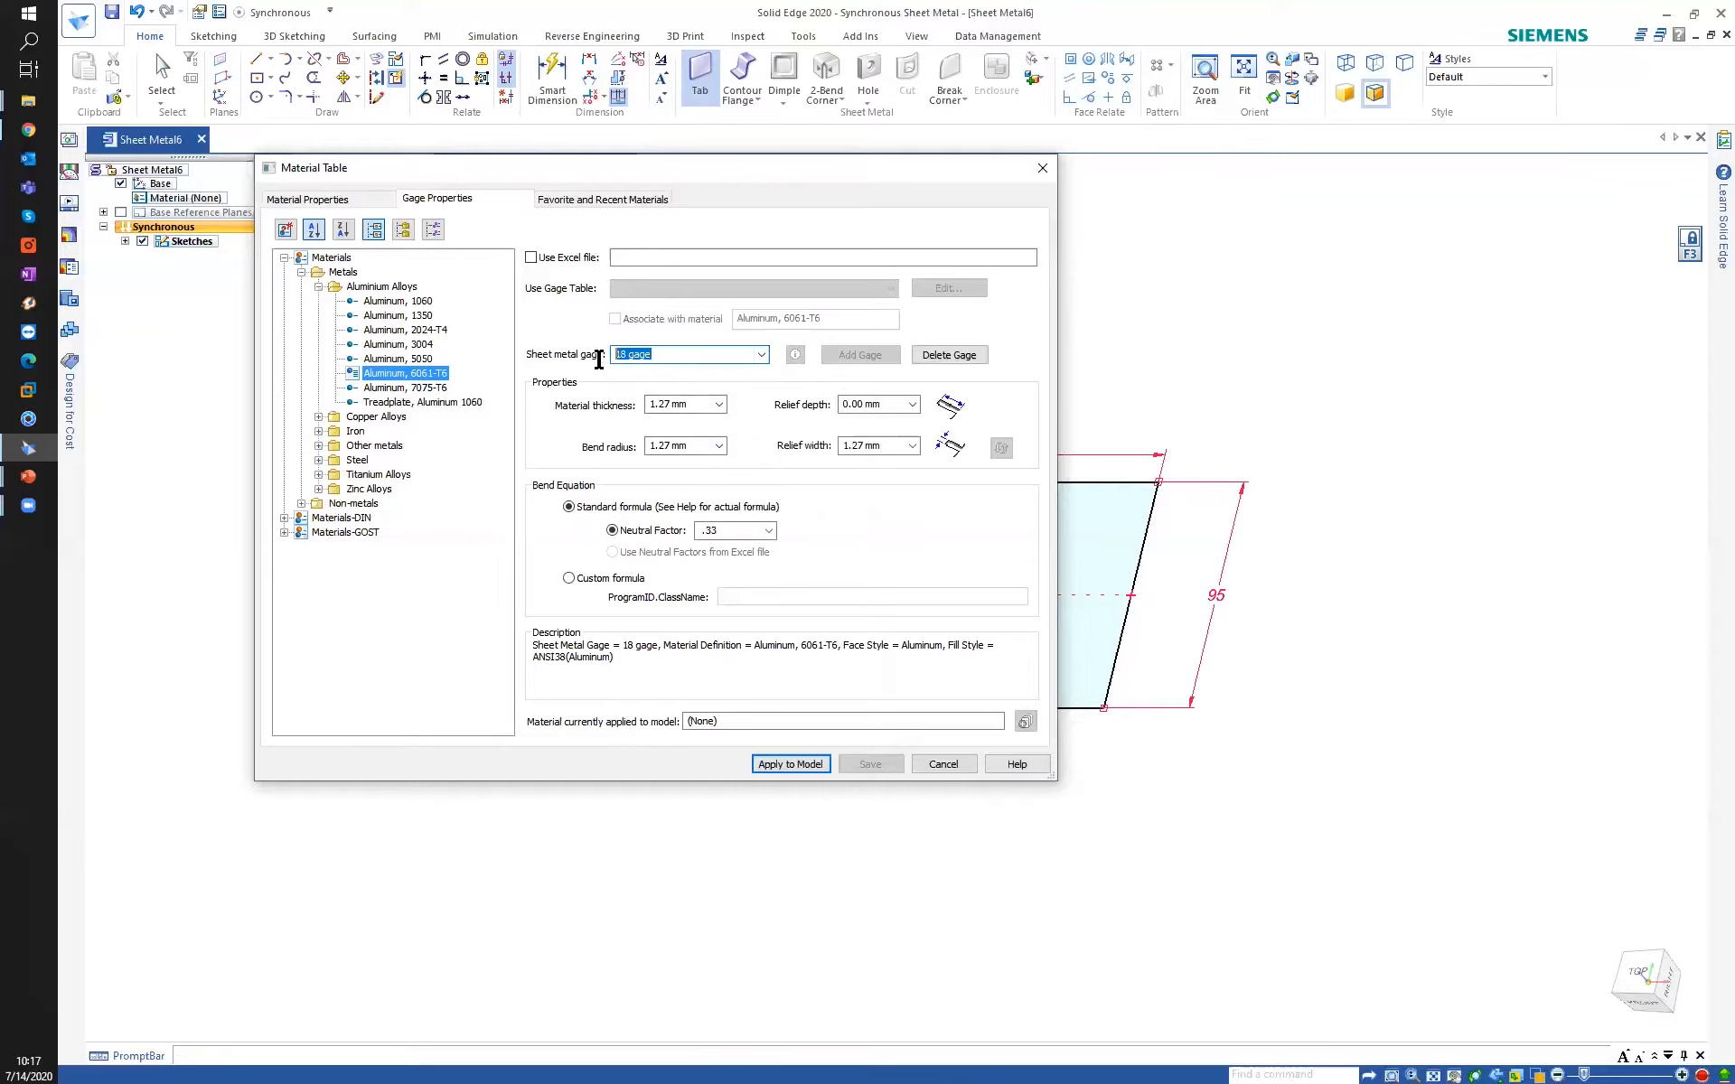
type("1/2")
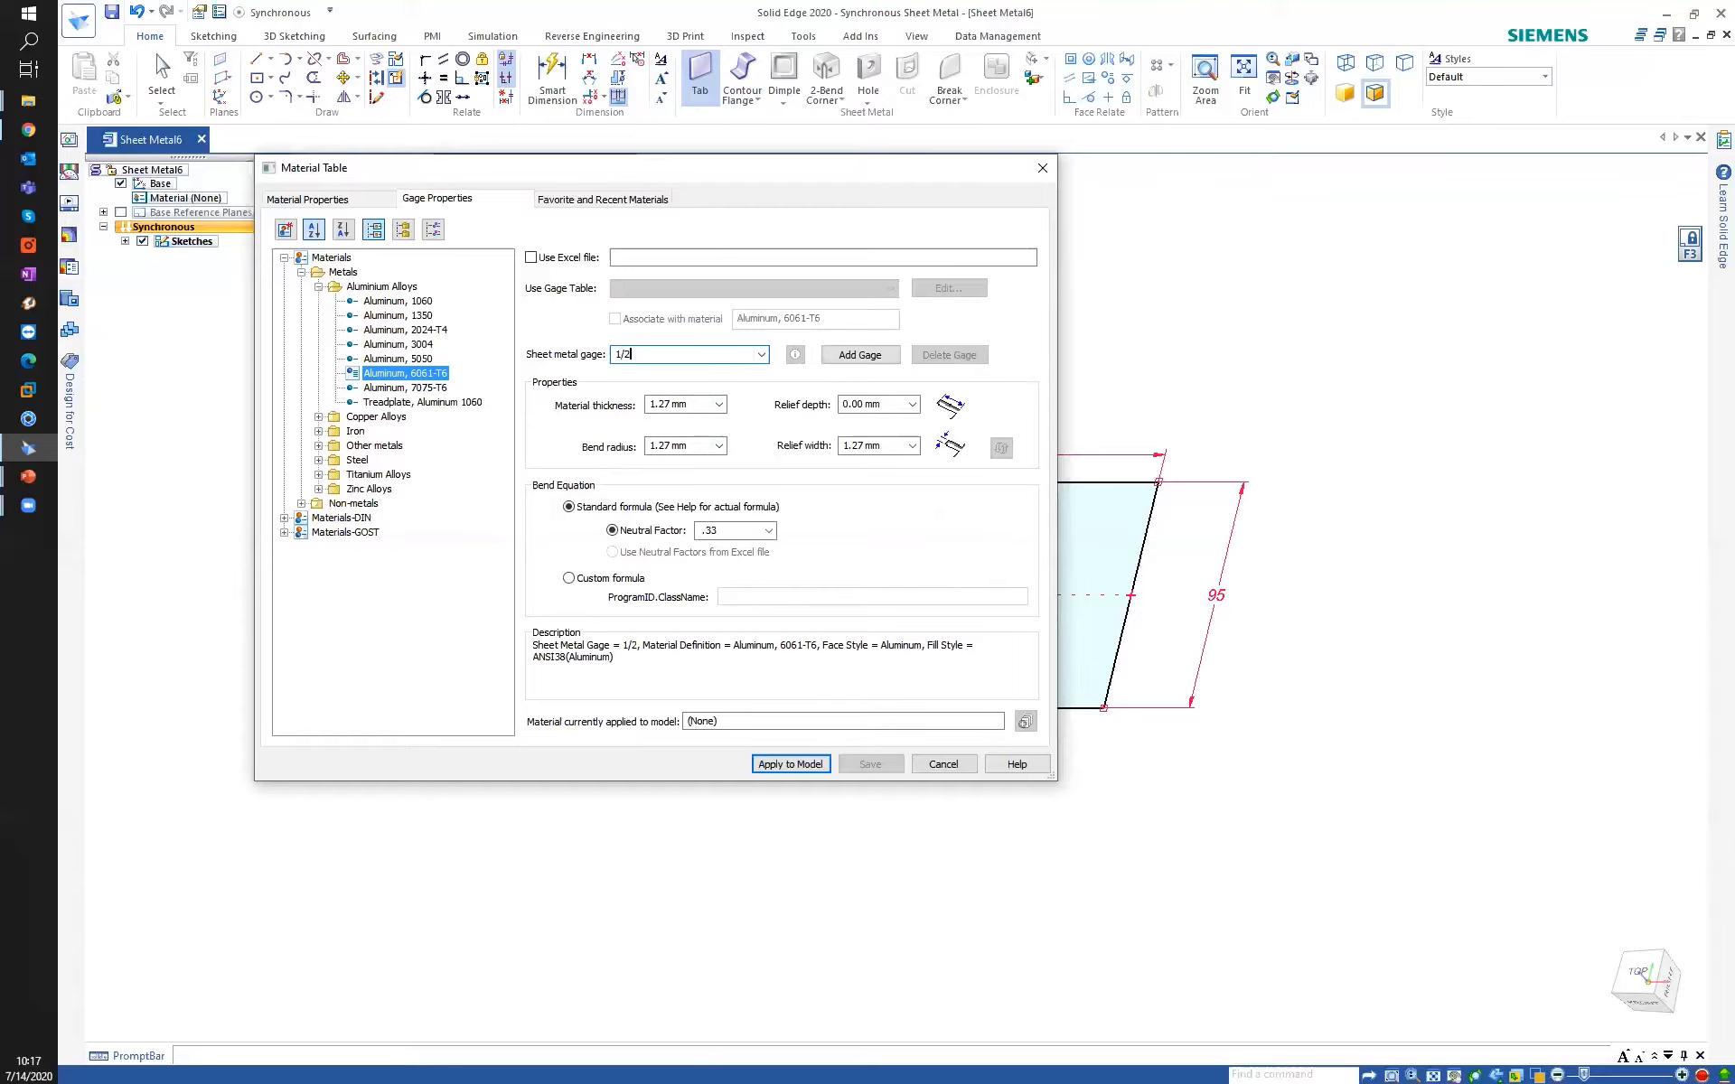
Set the 1/2 gage's material thickness, bend radius and relief width to 12.70 mm each.
left_click(673, 404)
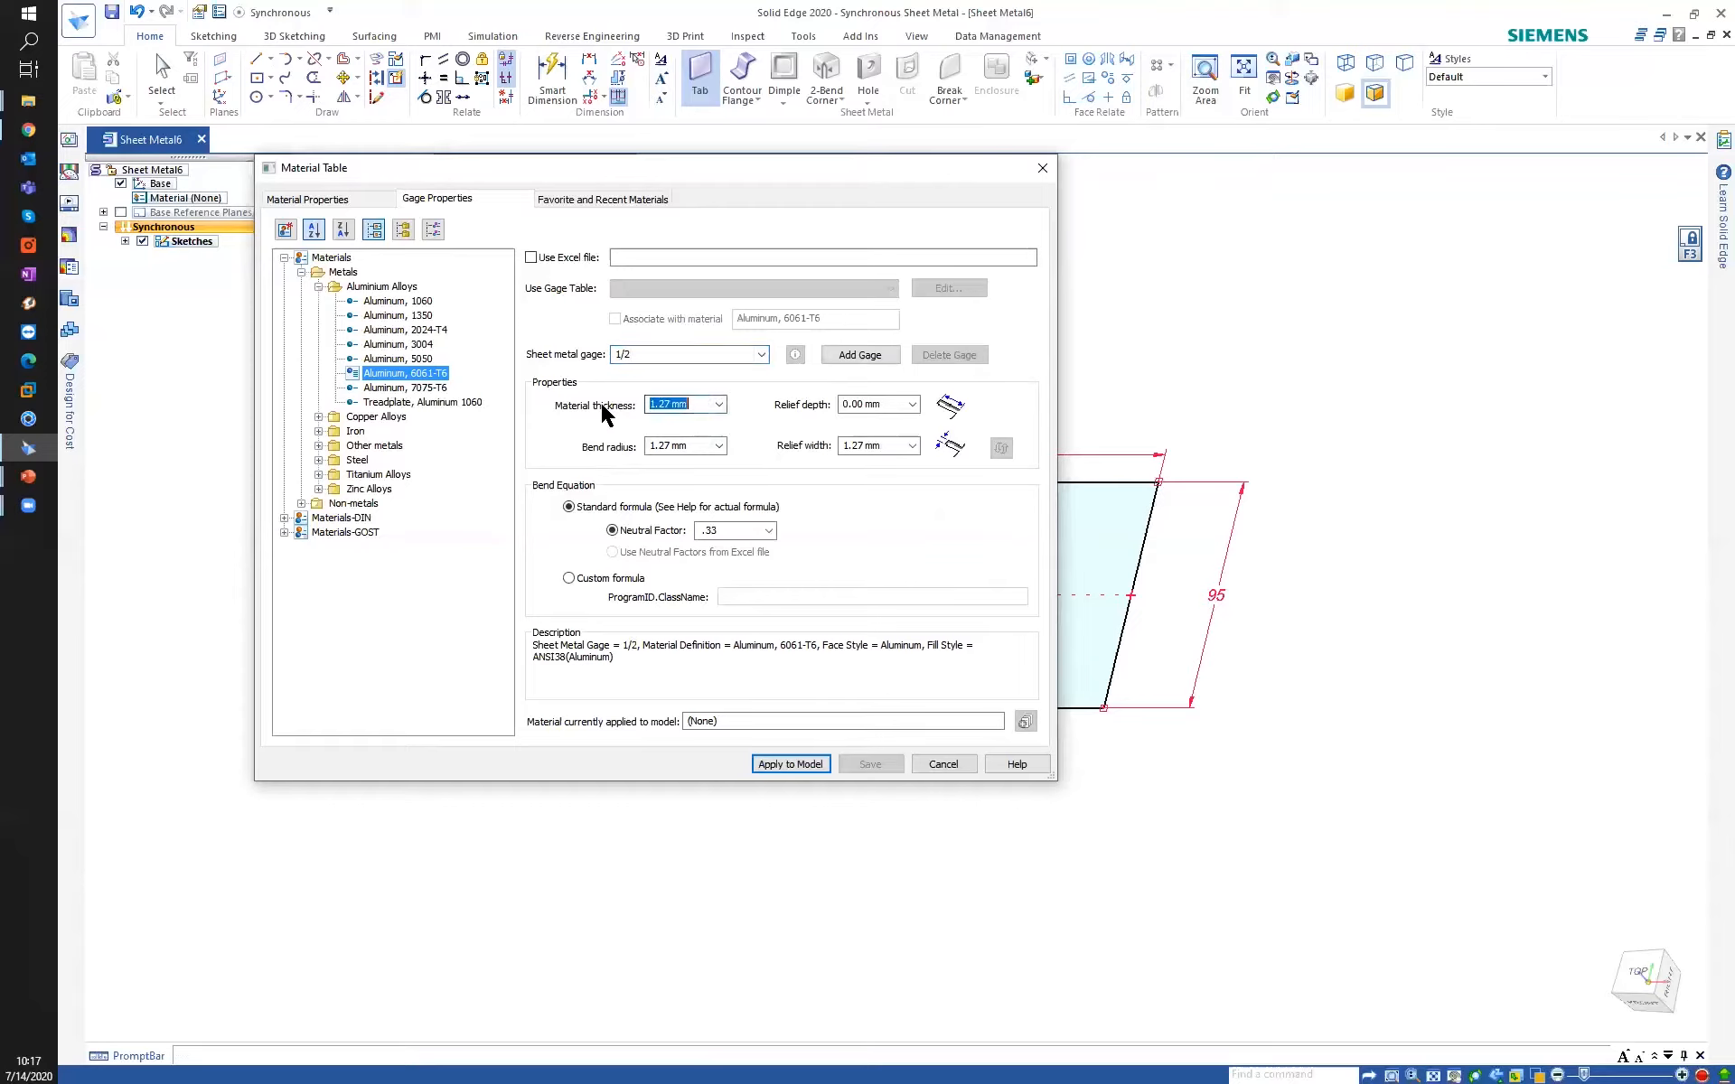
type("12,")
key("Tab")
type("12.7")
key("Tab")
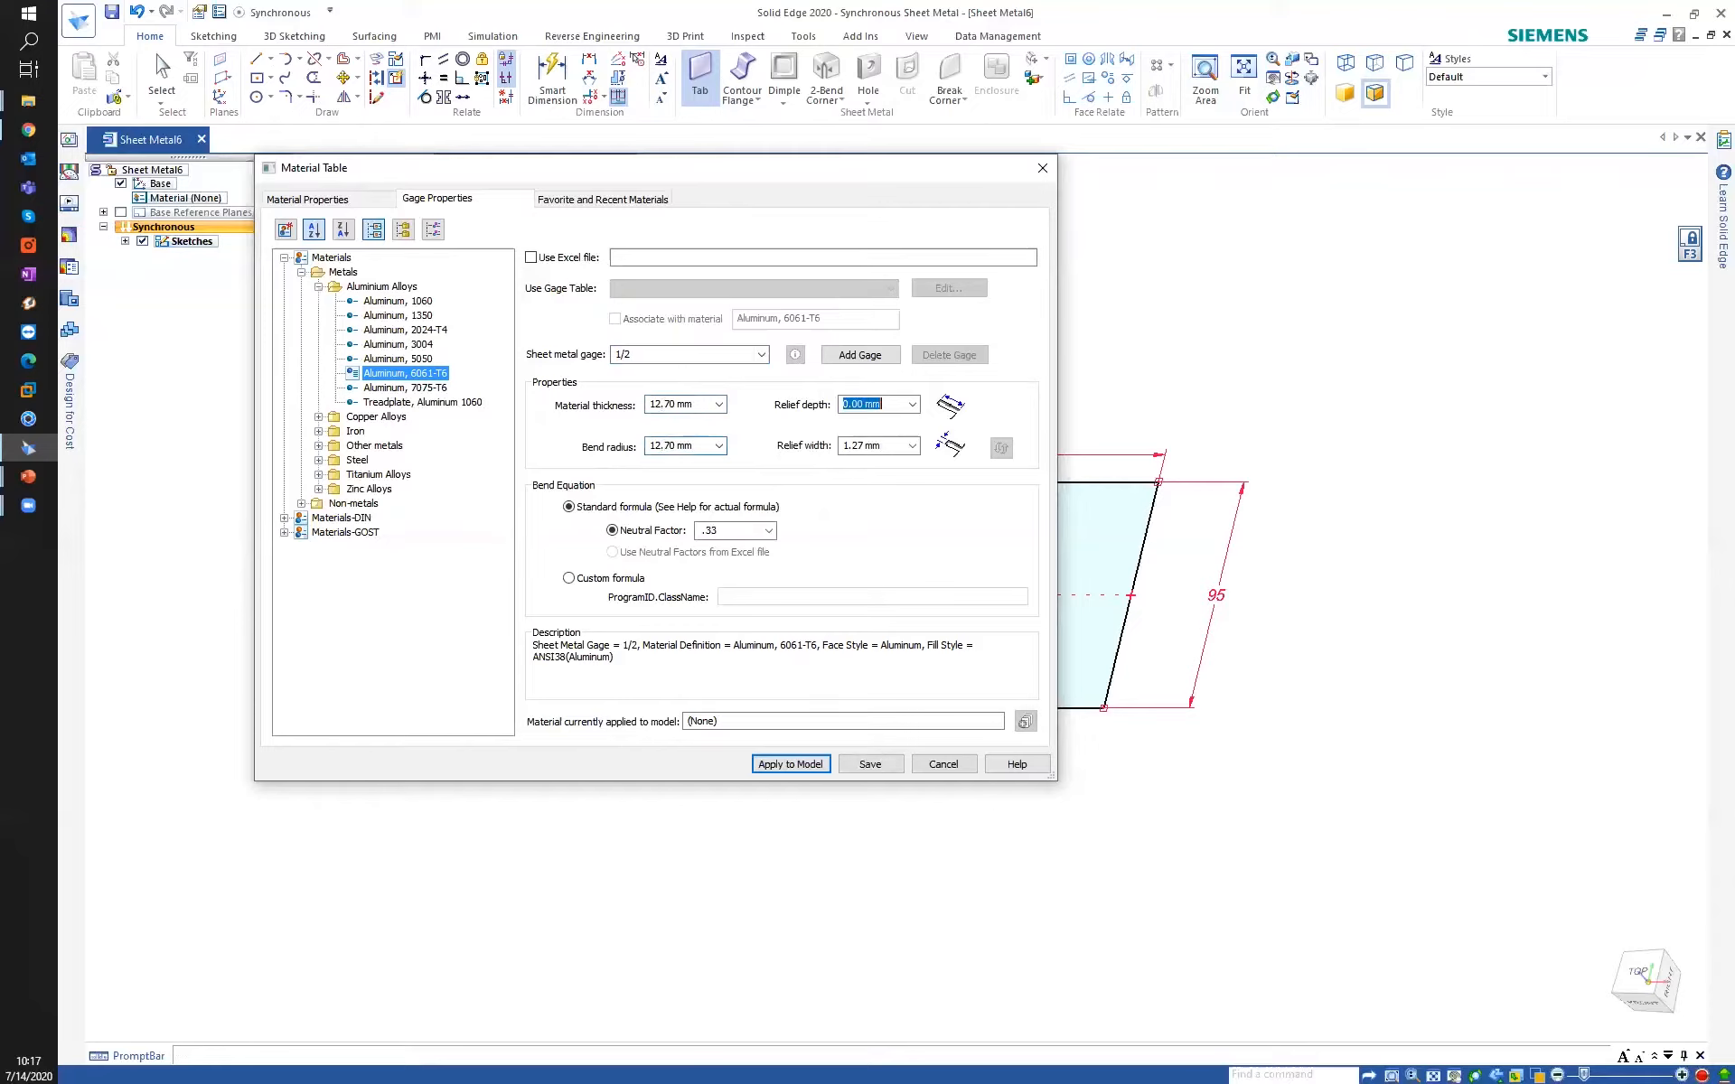
key("Tab")
type("1")
key("Tab")
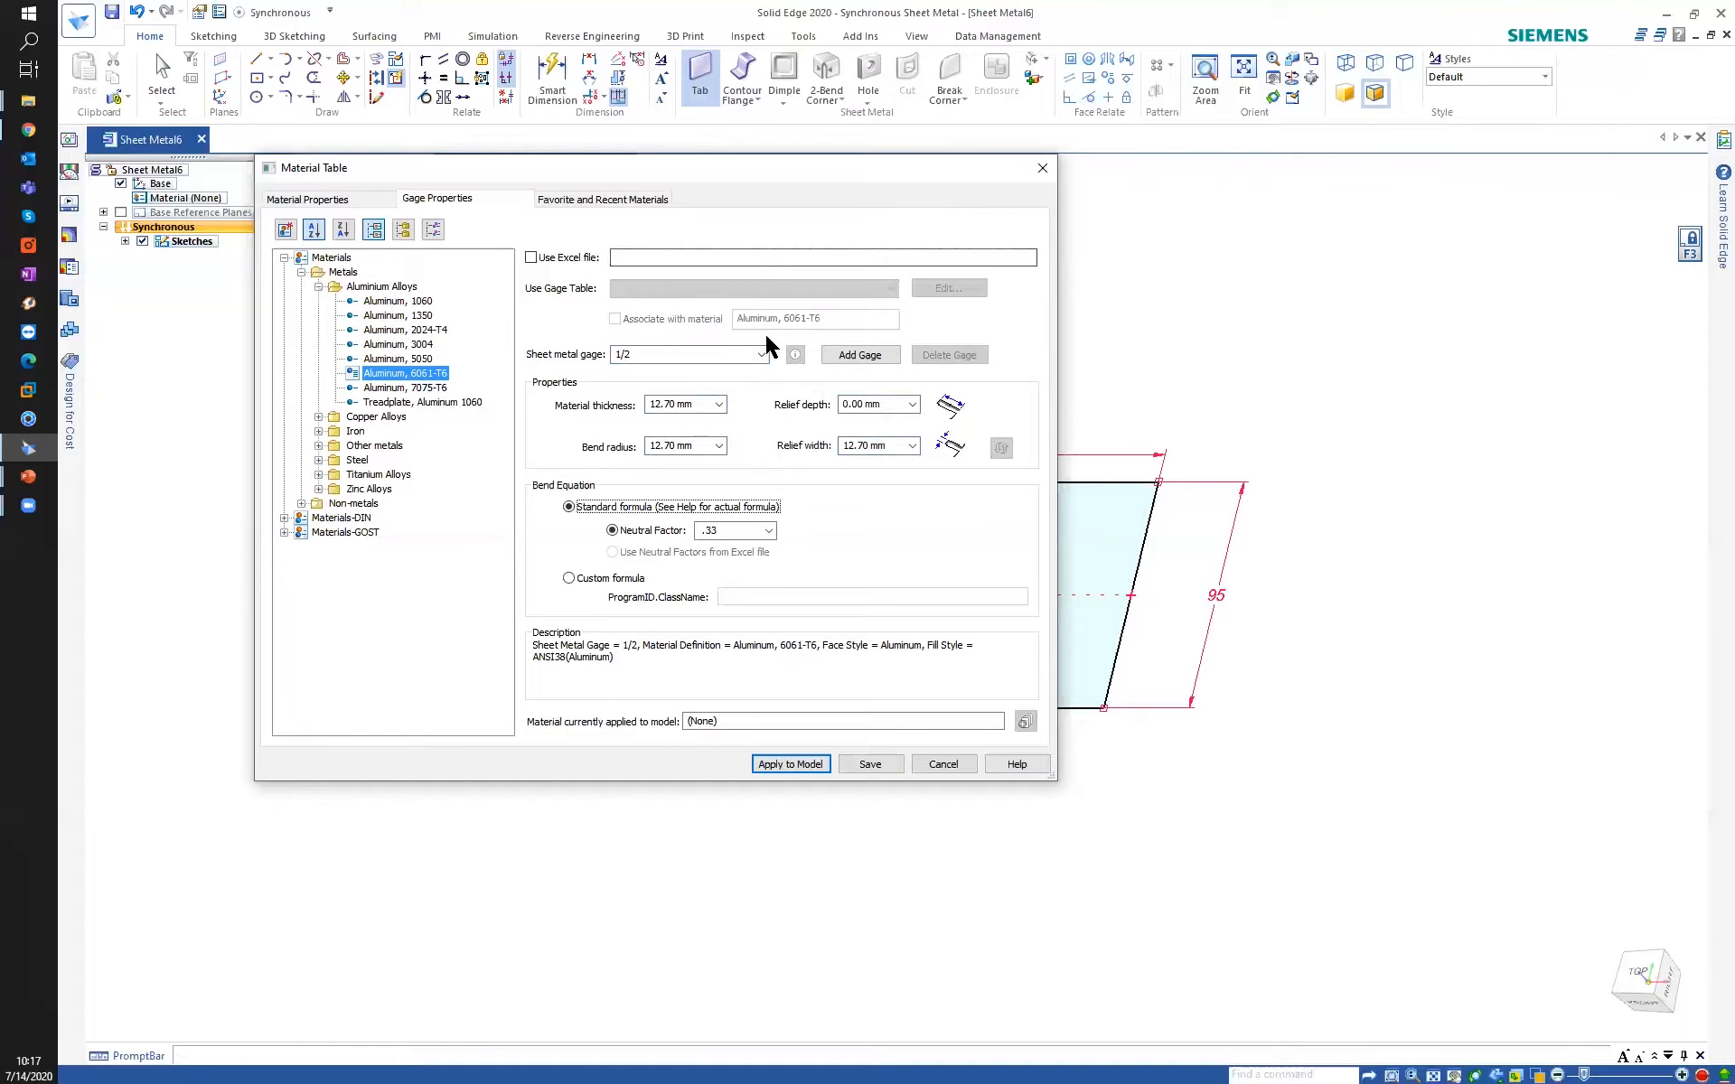
Add the 1/2 gage to the available sheet metal gages and check its entry in the gage list.
left_click(863, 362)
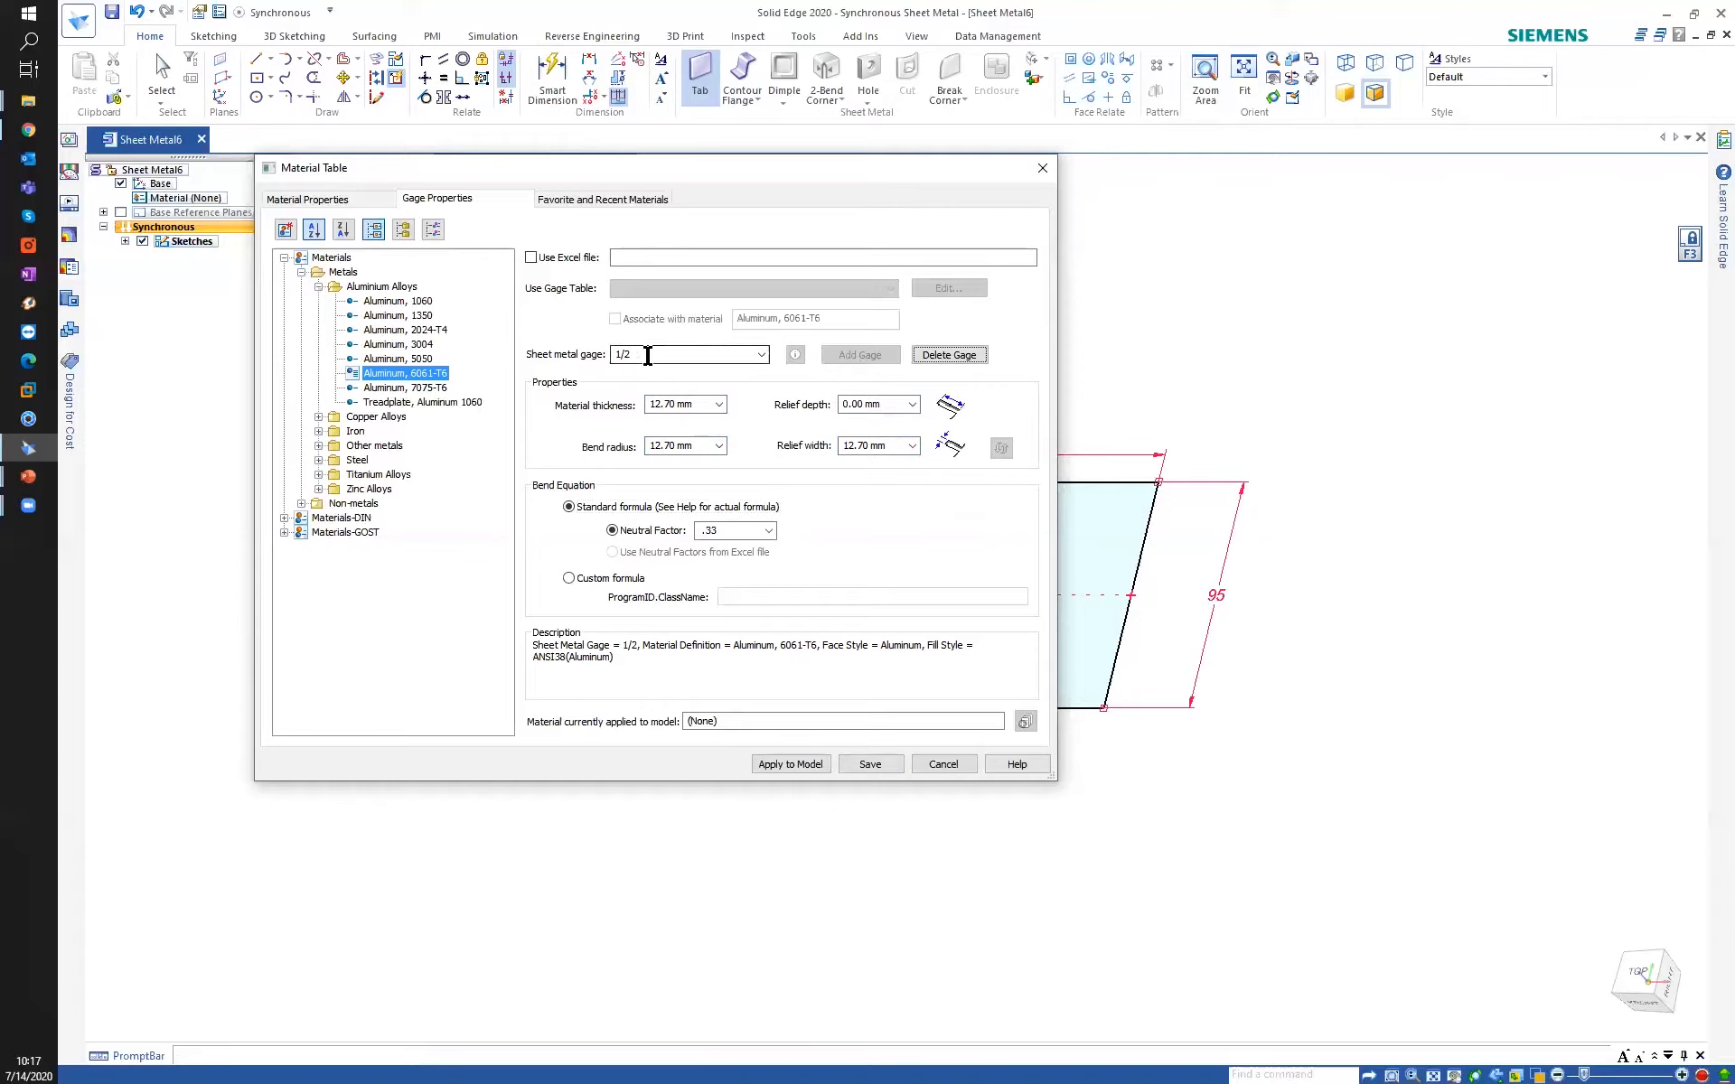
left_click(762, 355)
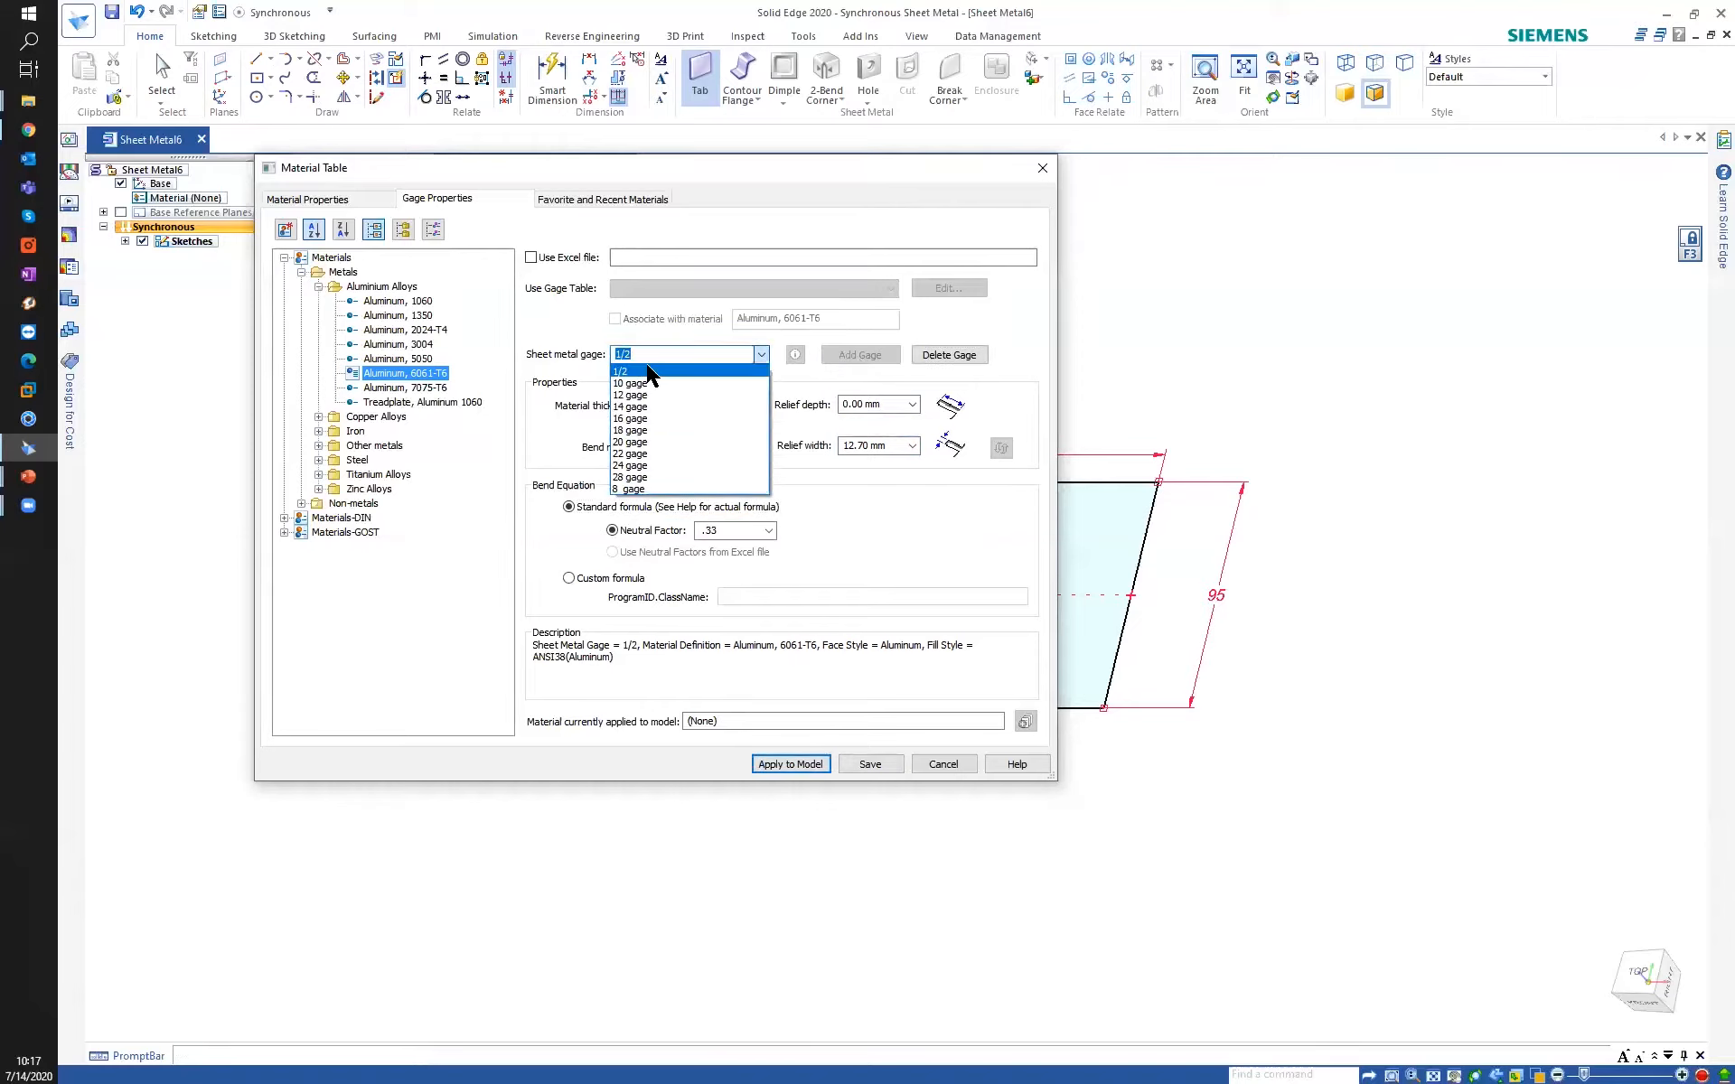
left_click(553, 347)
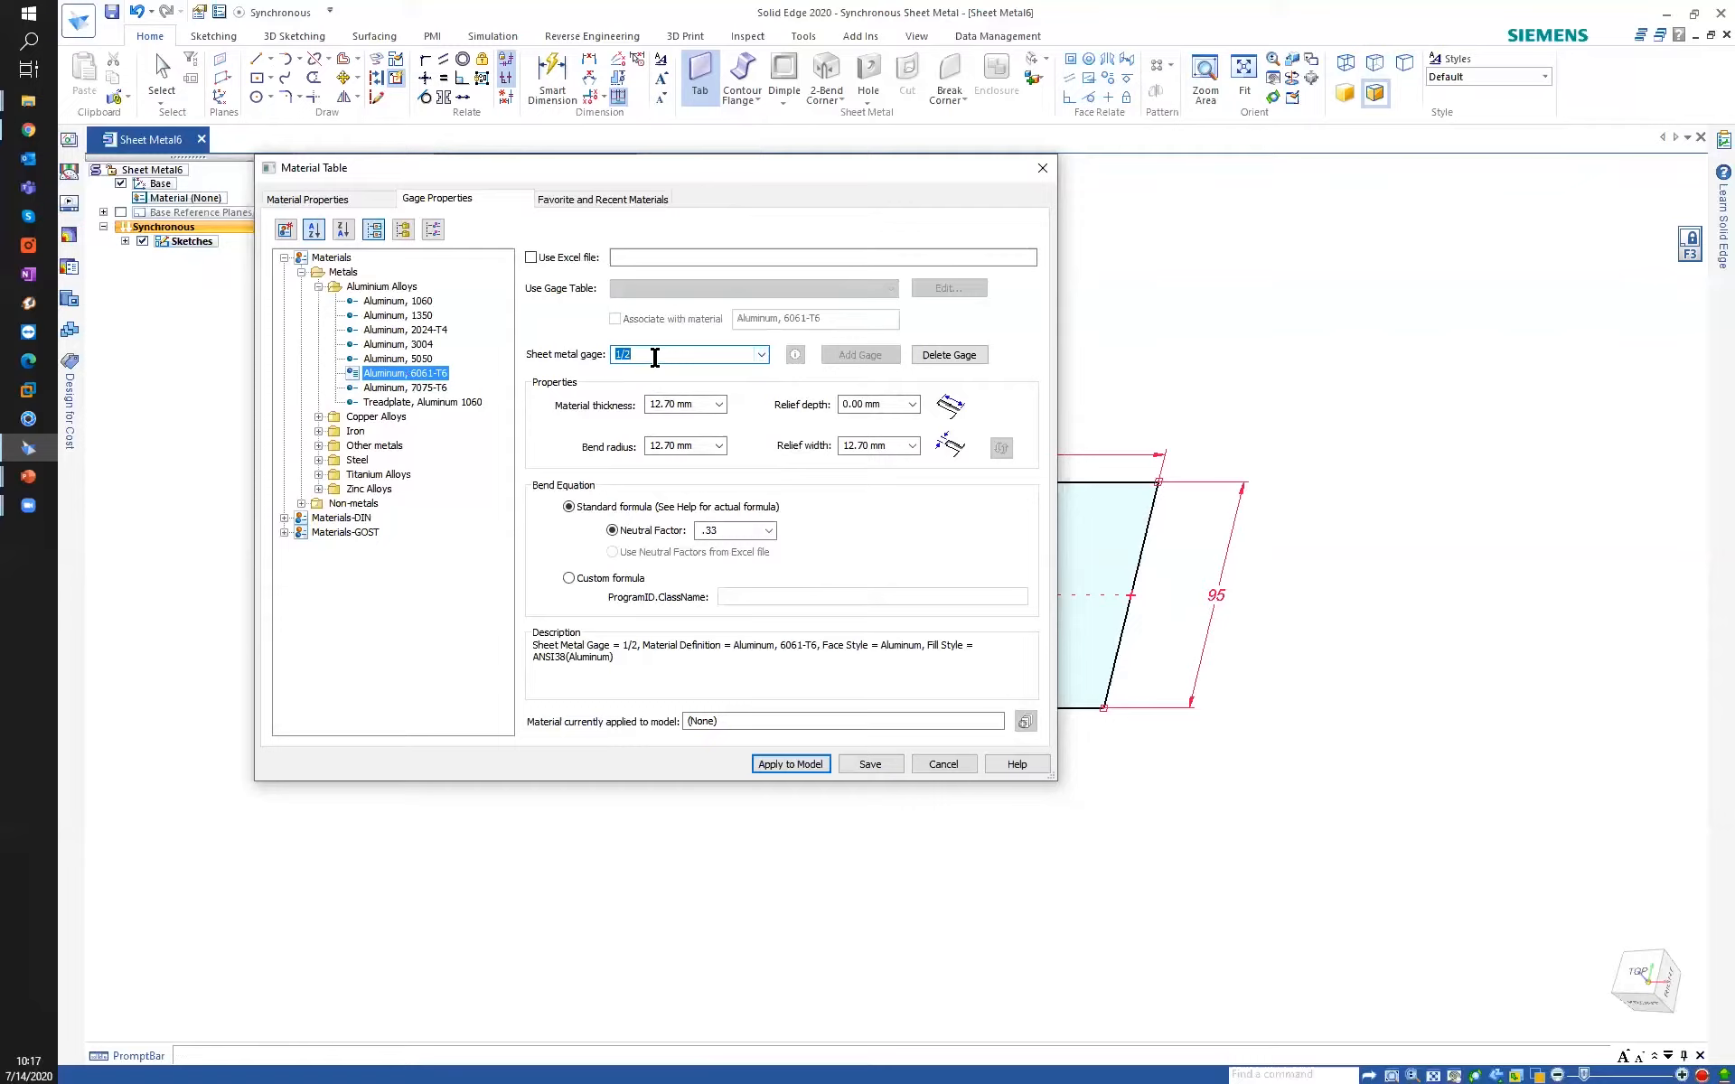
Save and apply Aluminum, 6061-T6 with the 1/2 gage to the model, and accept the 200 × 95 rectangle as the tab profile.
left_click(813, 765)
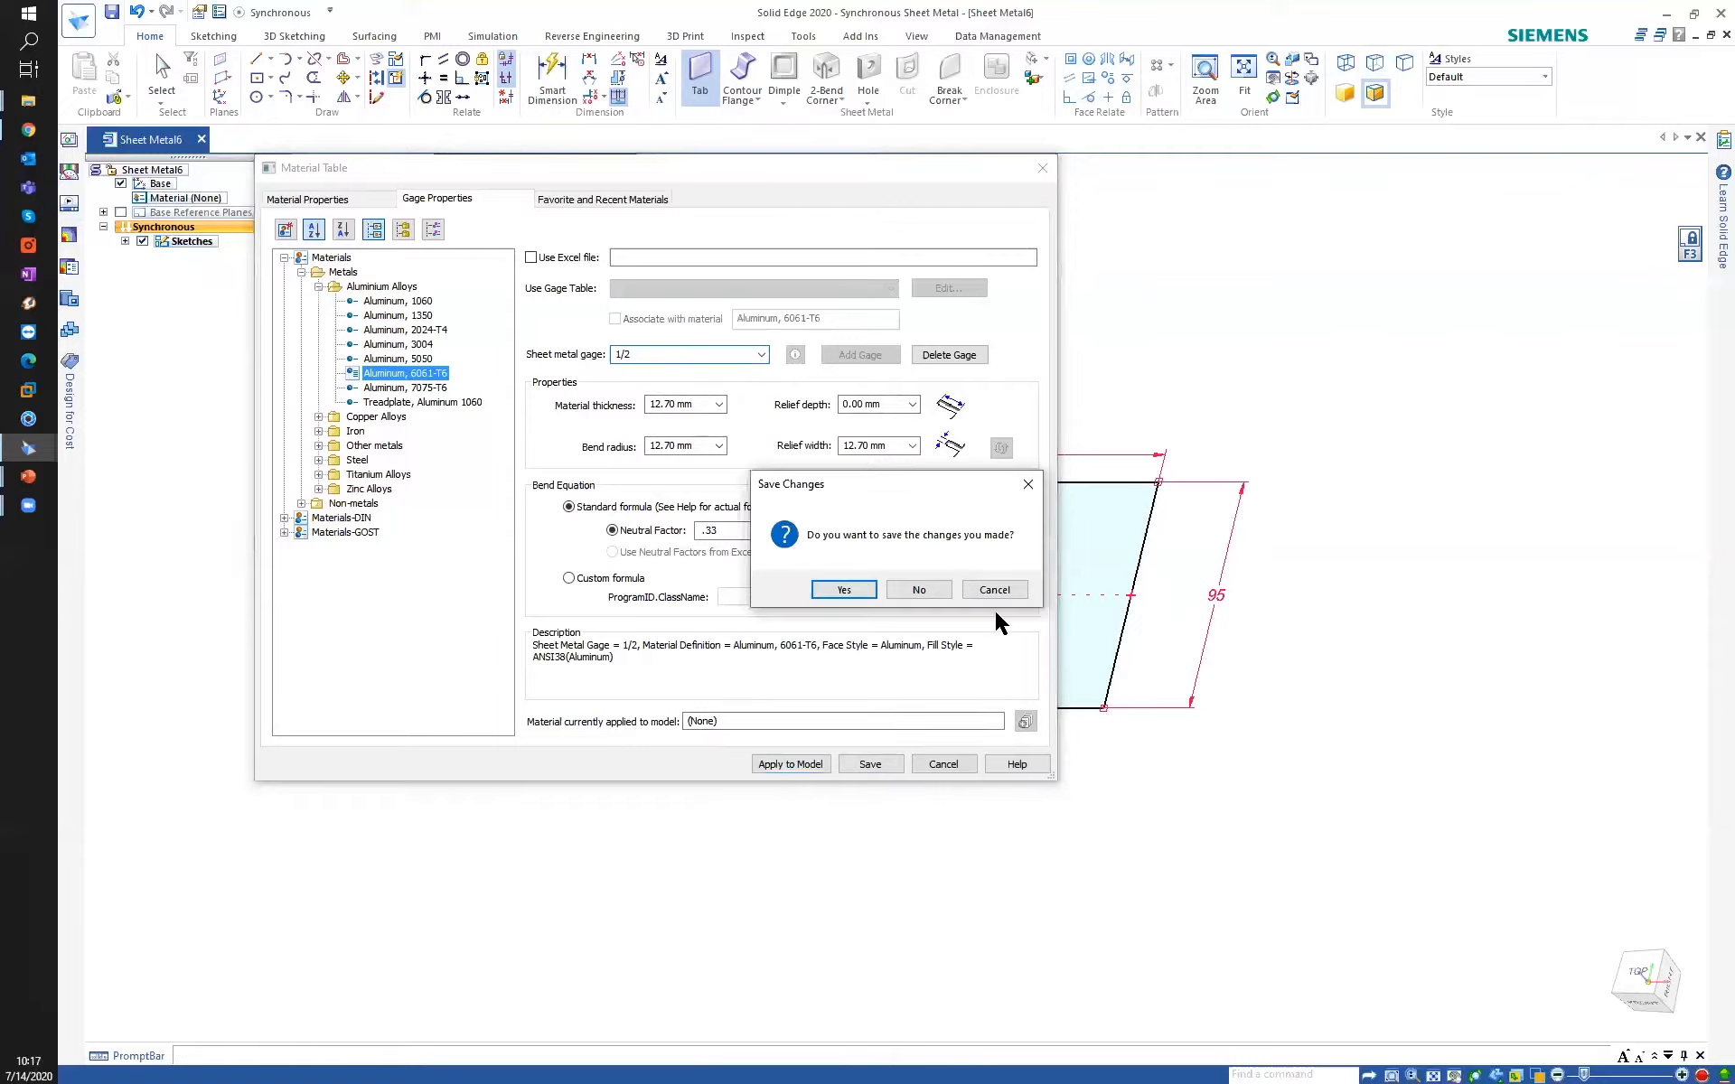
left_click(840, 593)
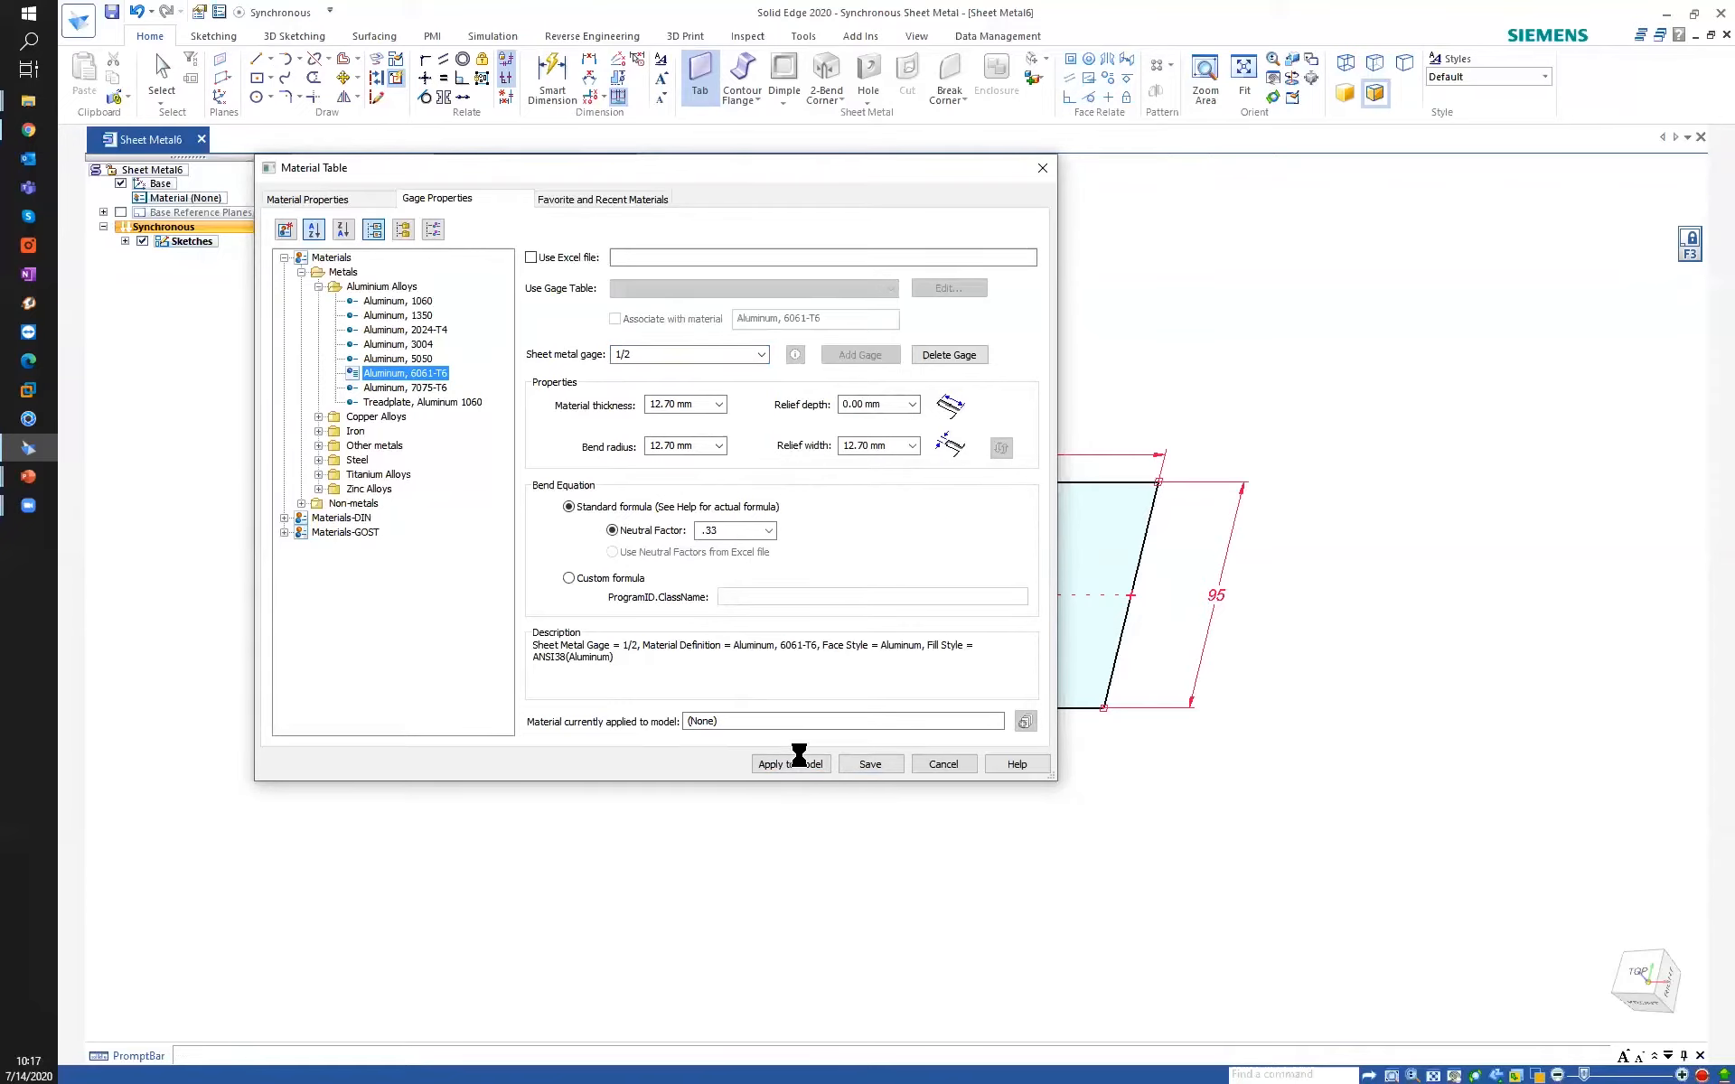
middle_click_drag(776, 617, 500, 463)
left_click(749, 557)
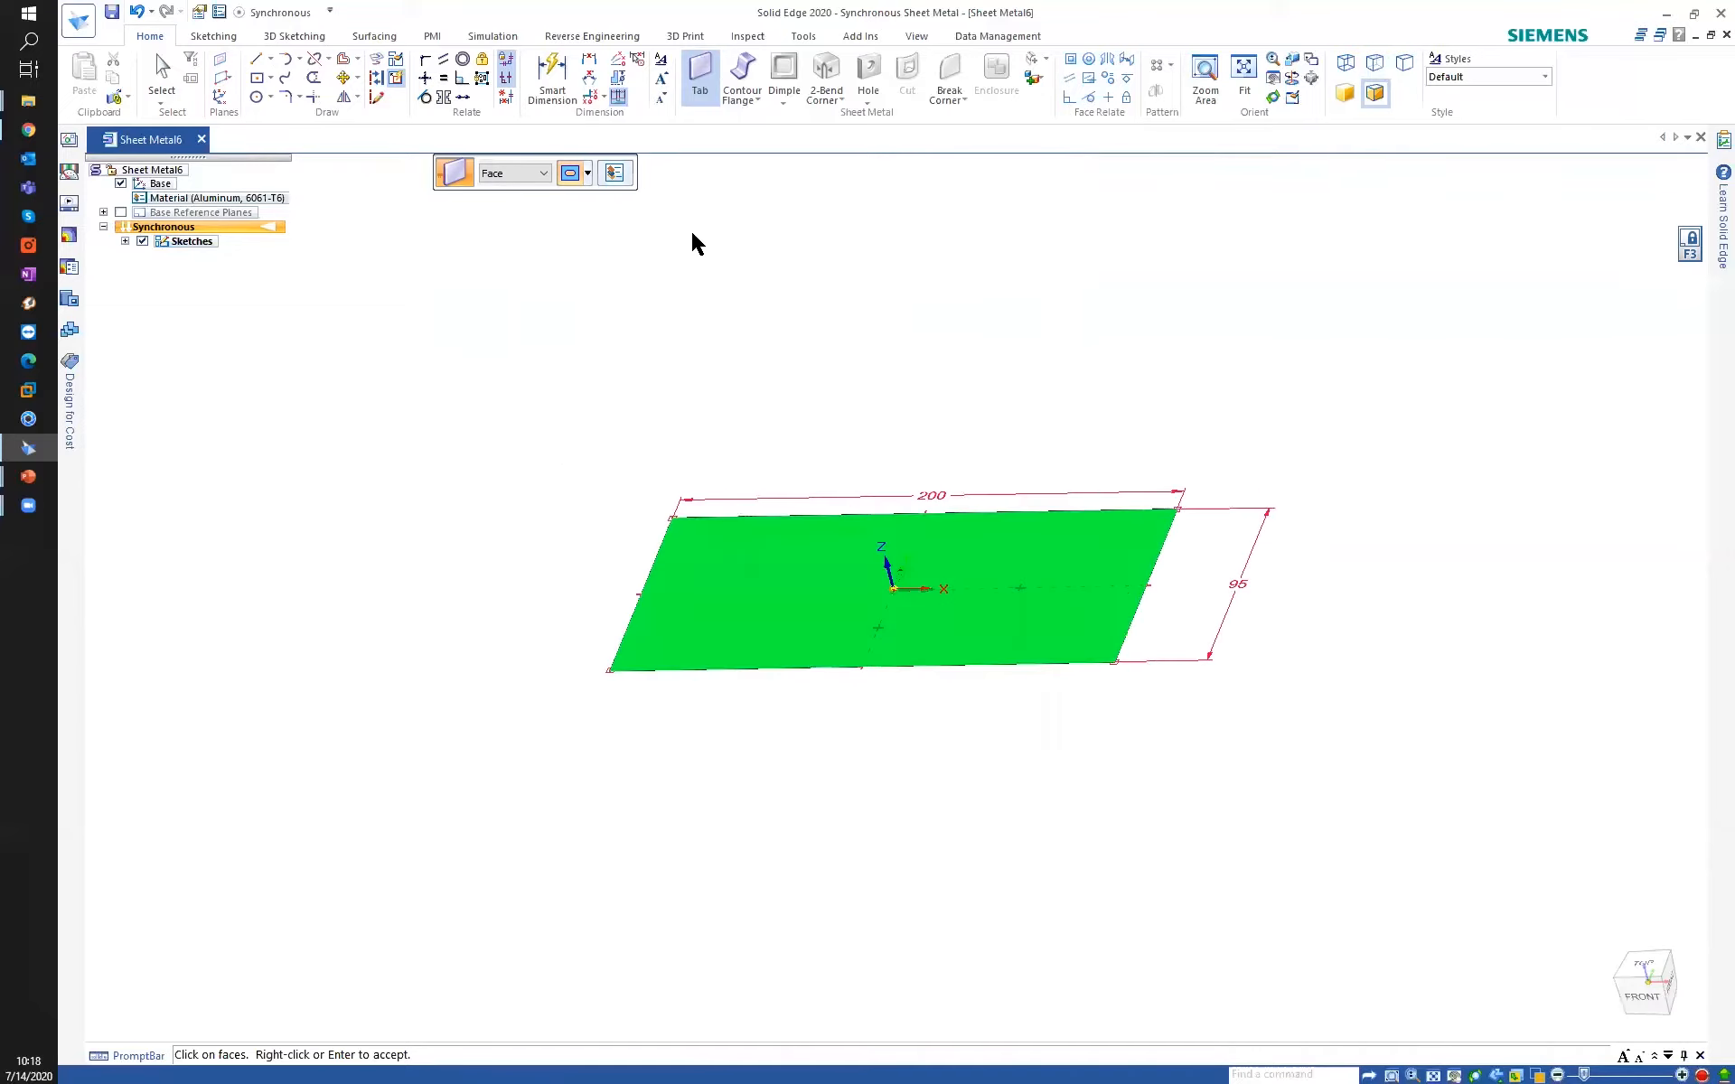
right_click(756, 415)
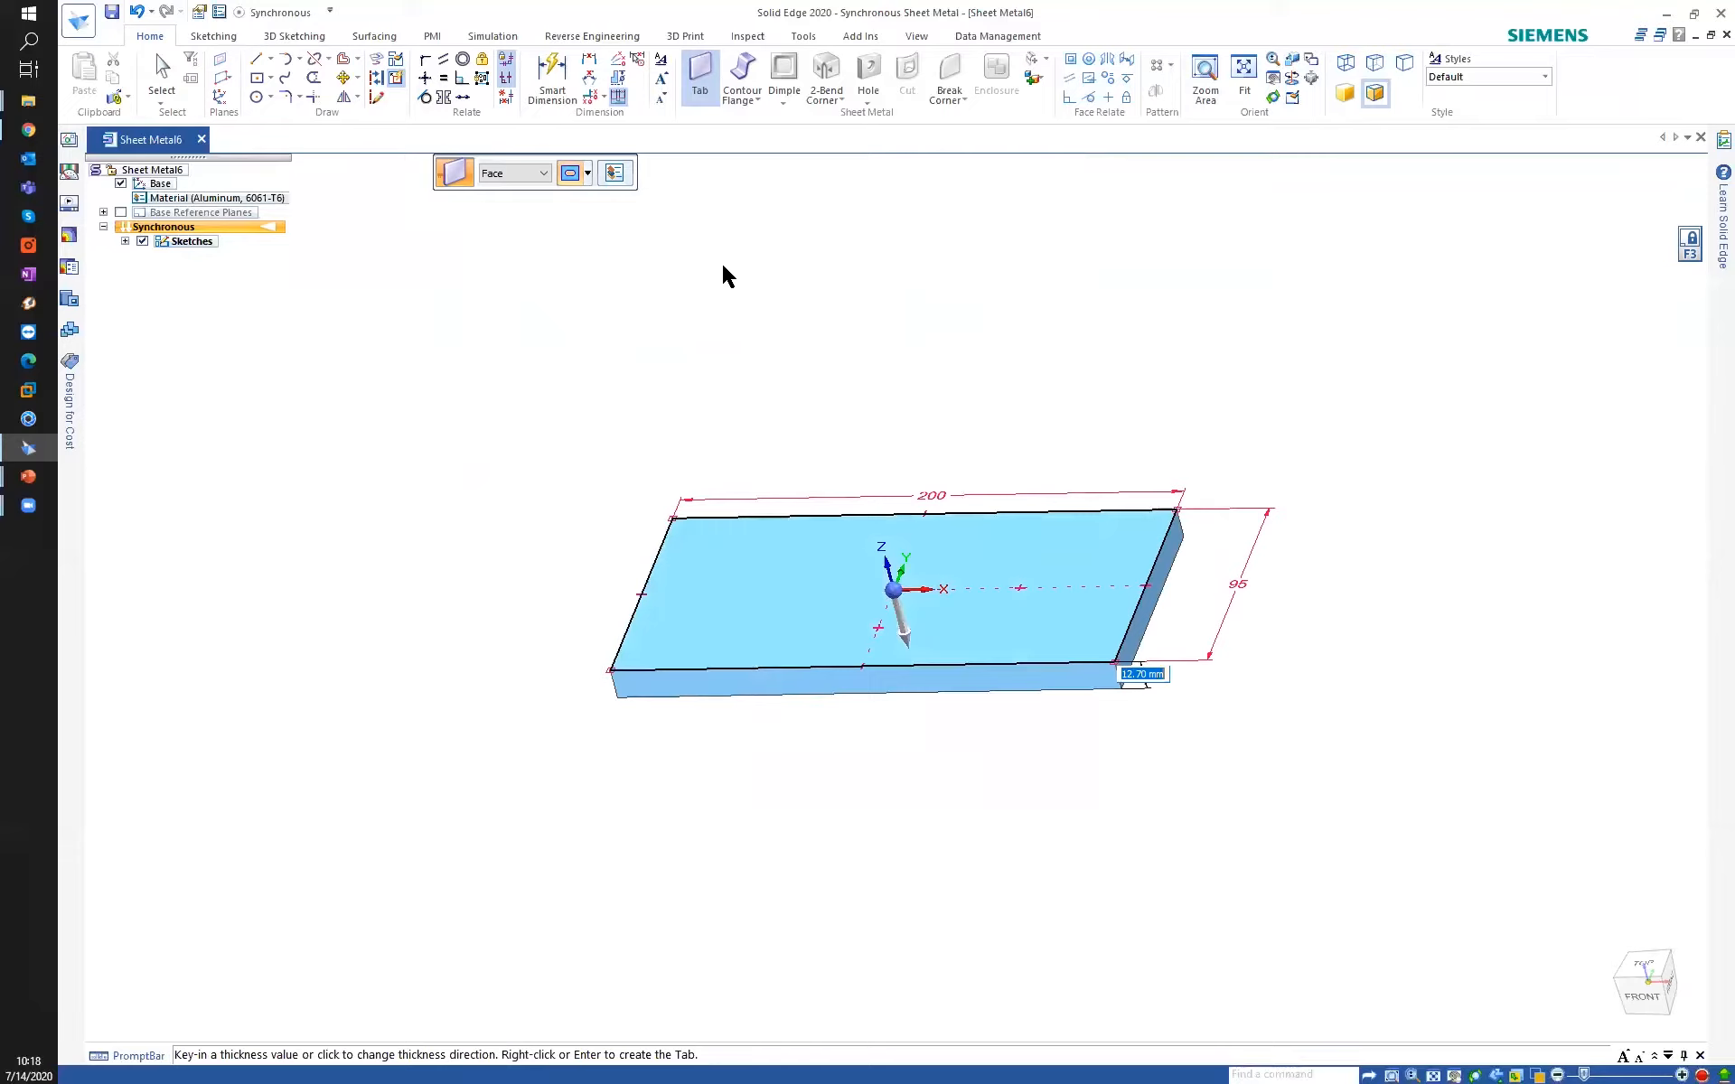
Try the thickness direction above the sketch plane, return it to below, and create the 12.70 mm tab.
middle_click_drag(759, 503, 712, 513)
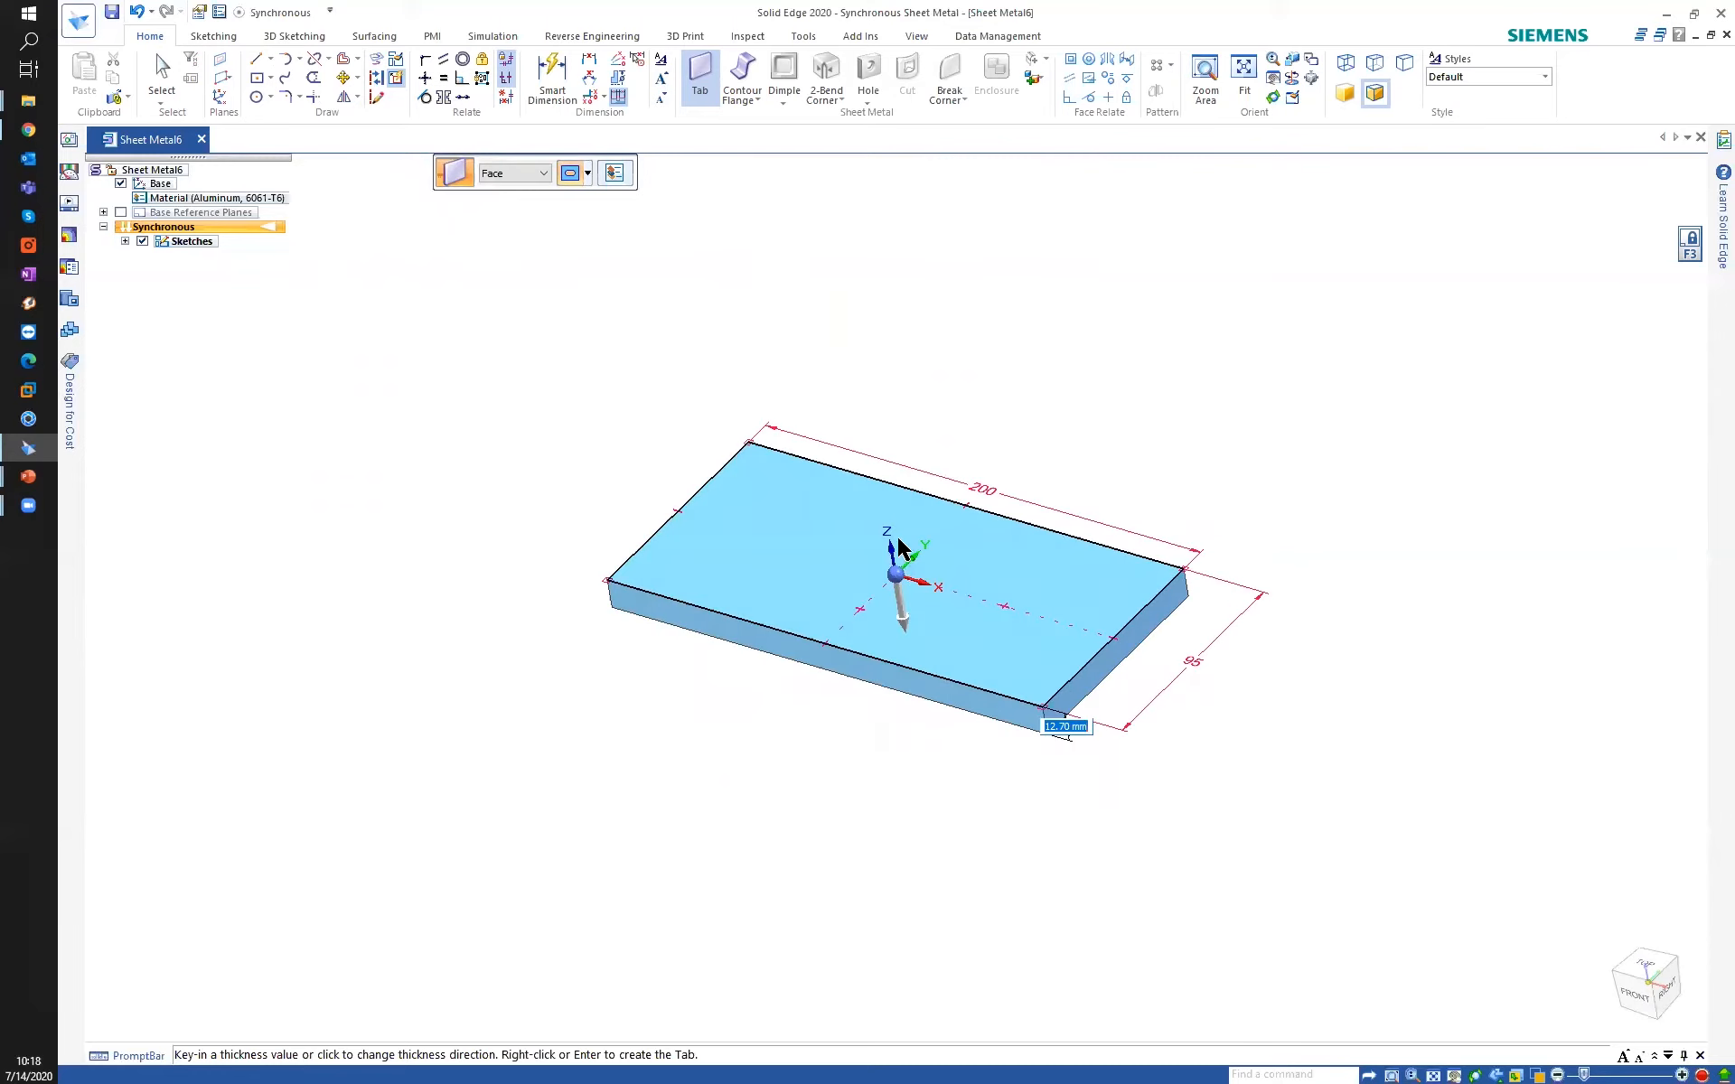
middle_click_drag(877, 773, 903, 652)
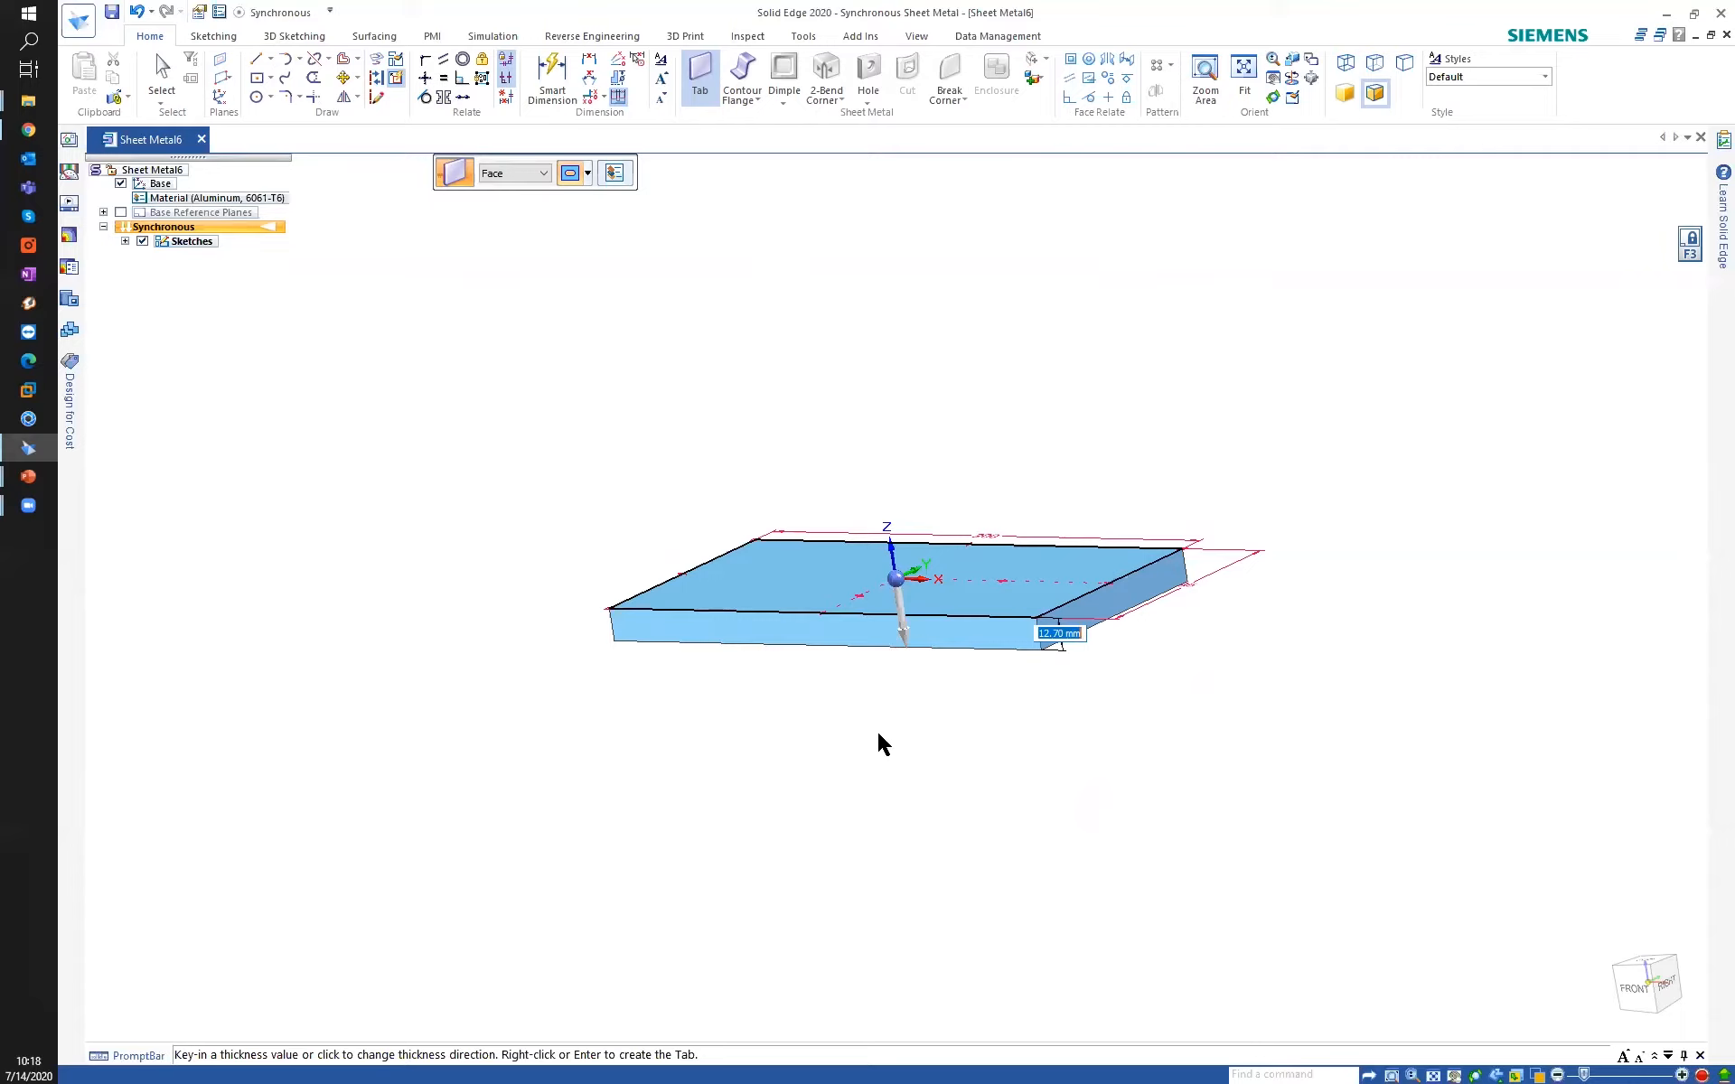
left_click(903, 638)
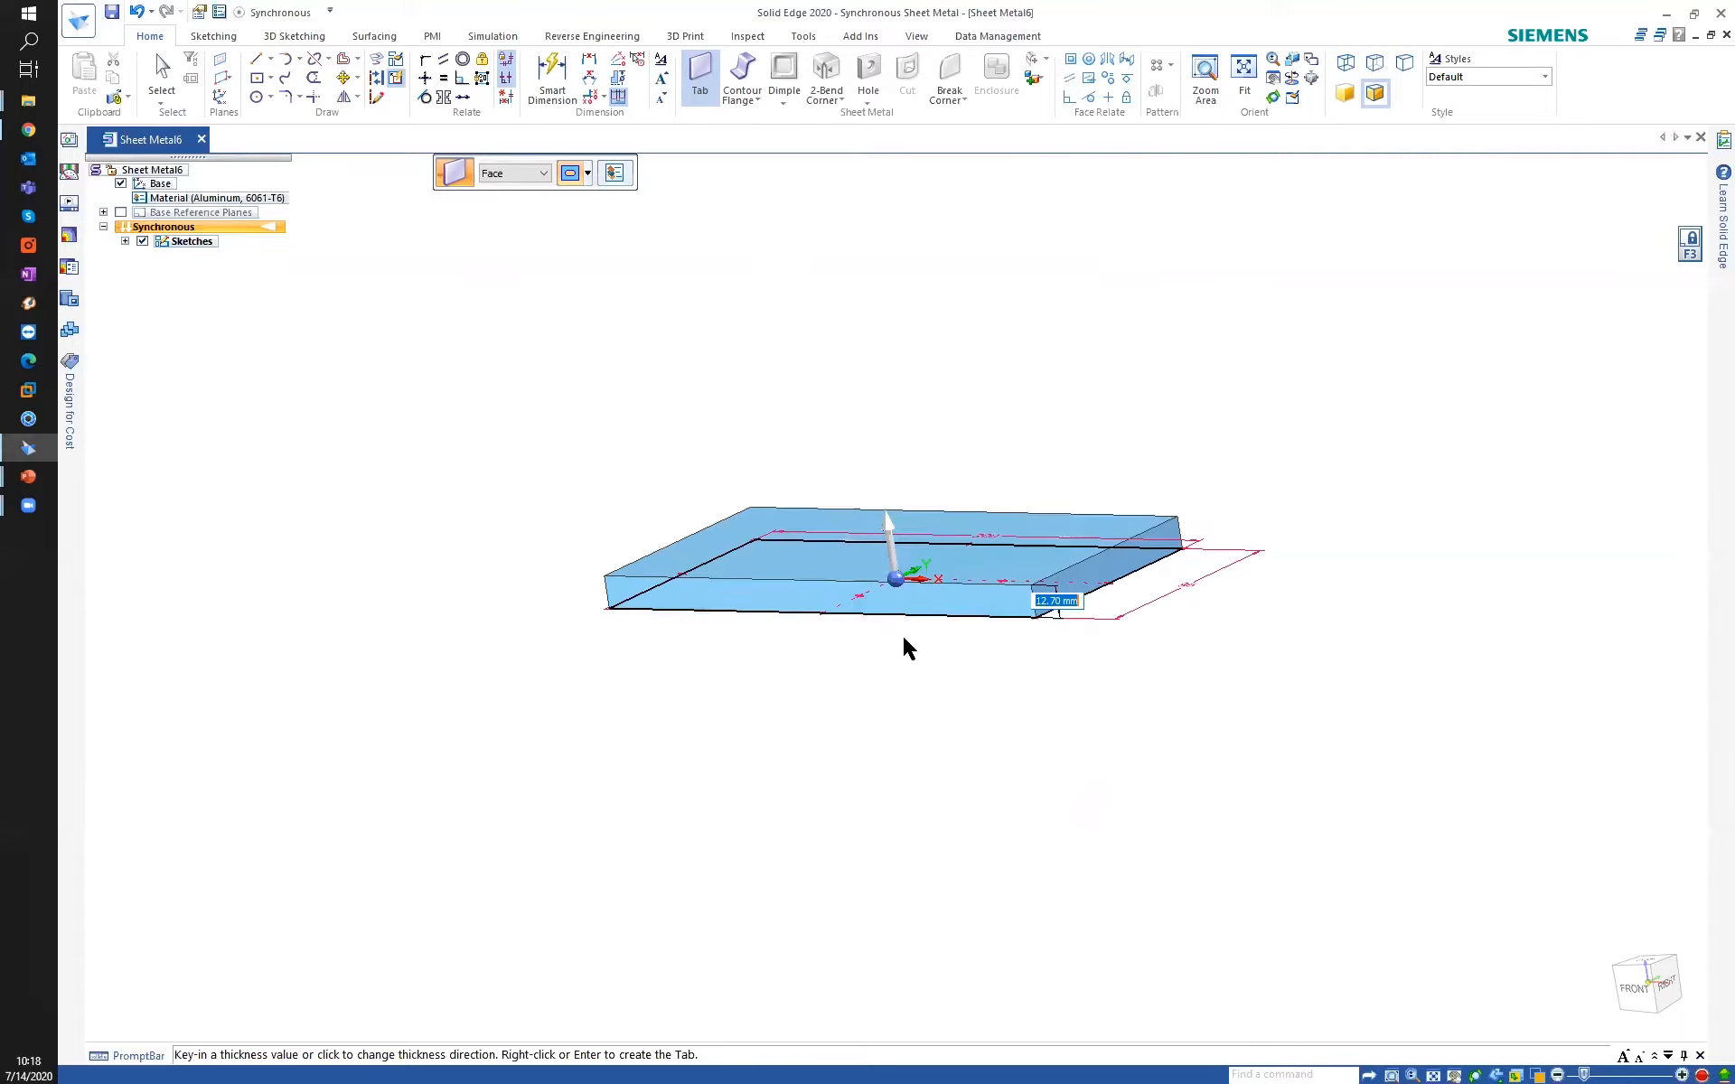
left_click(887, 540)
middle_click_drag(942, 762, 888, 764)
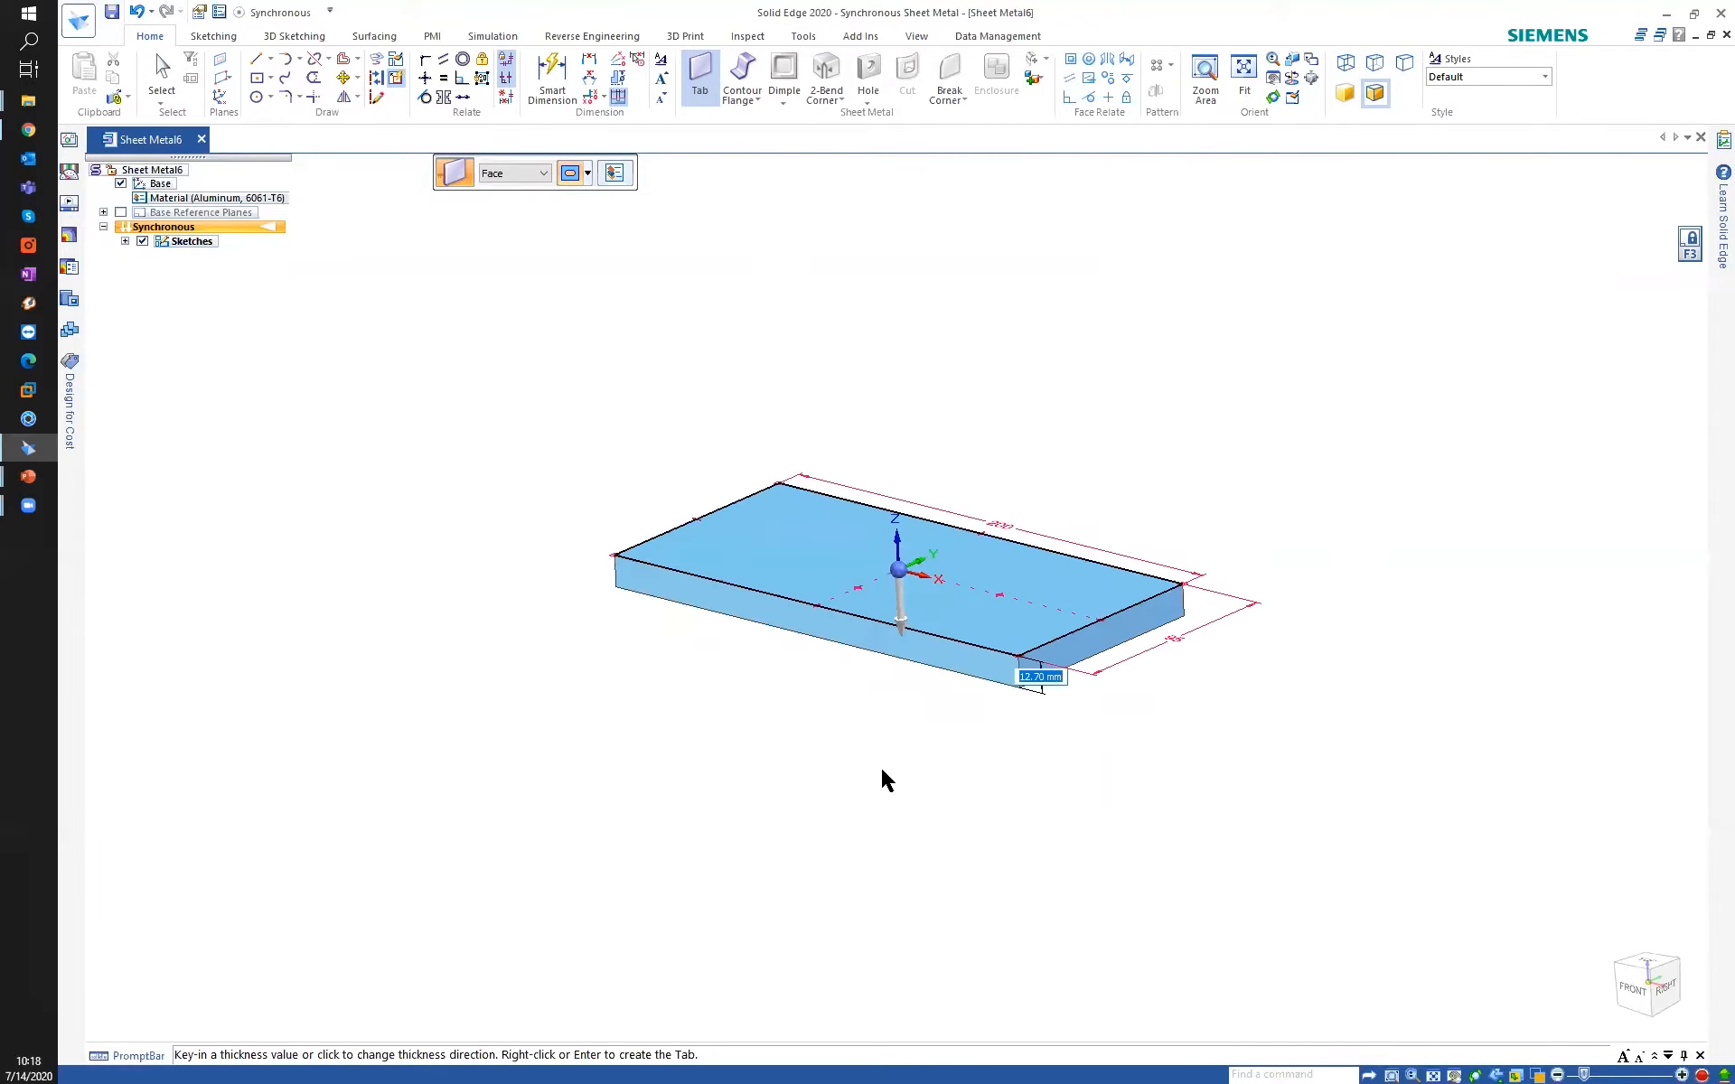
right_click(882, 771)
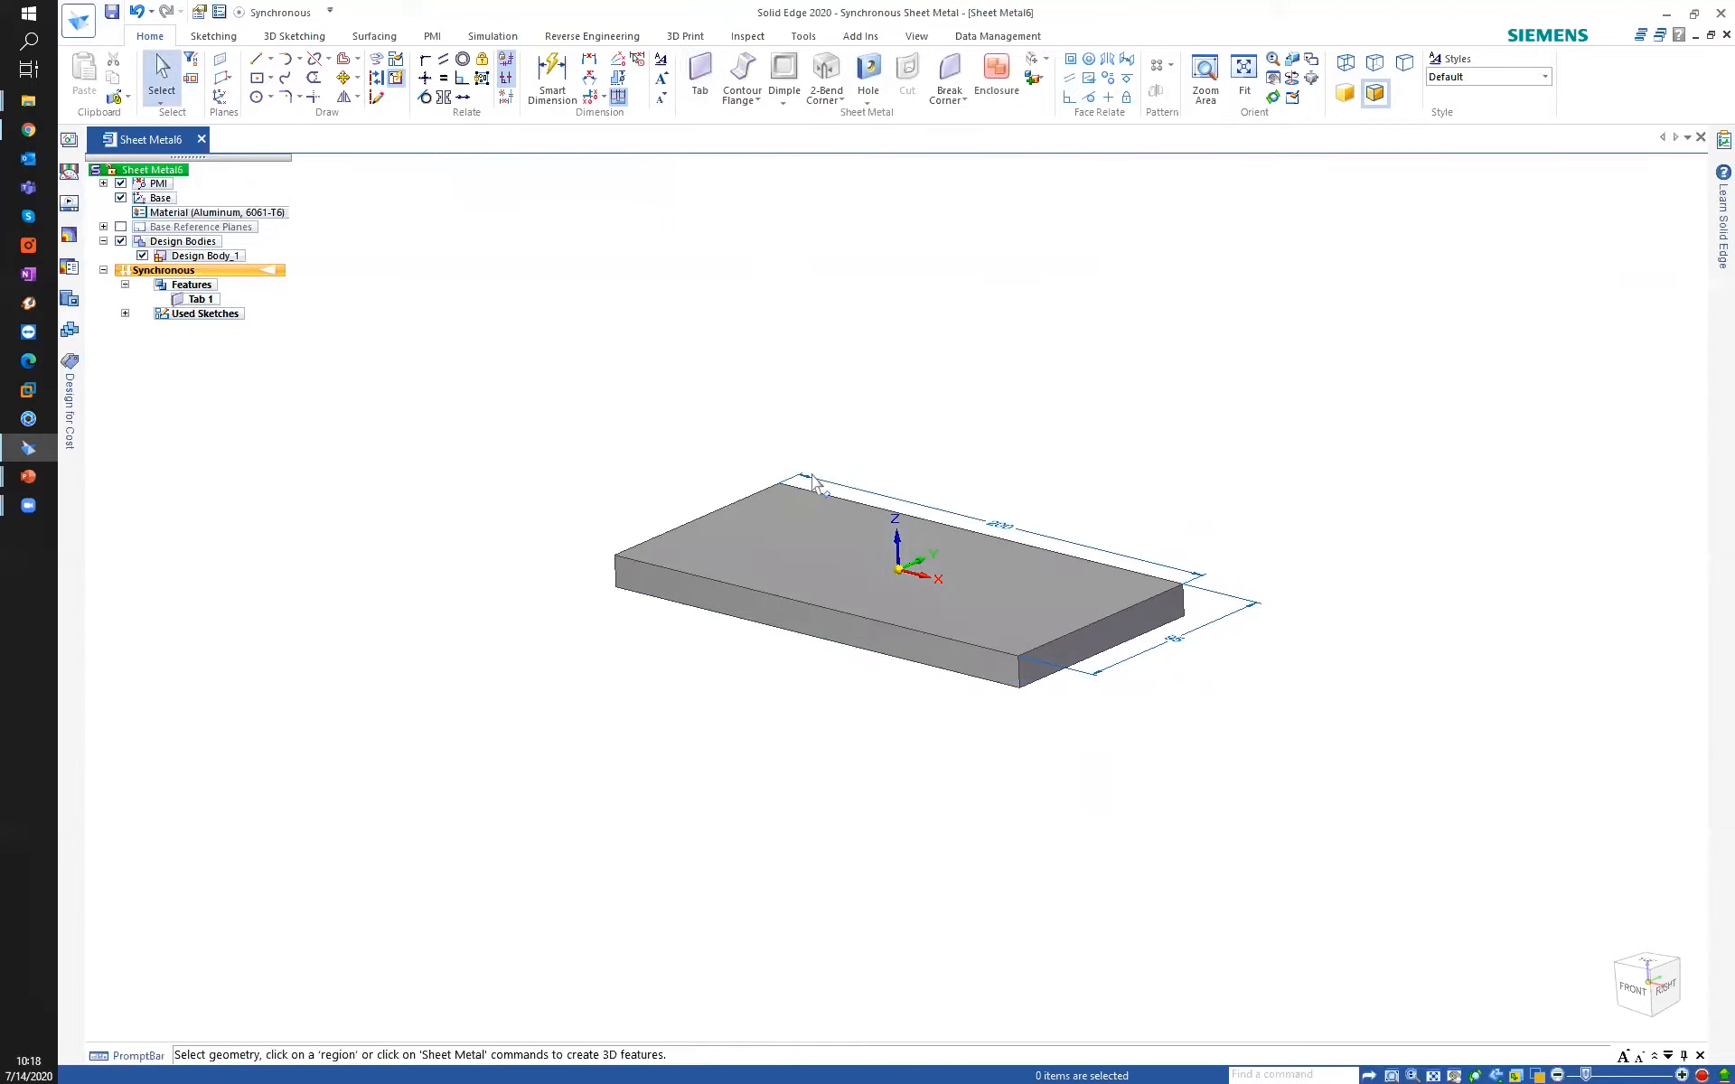
Change the model's sheet metal gage to 16 gage in the material table's gage properties and apply it.
middle_click_drag(716, 557, 802, 694)
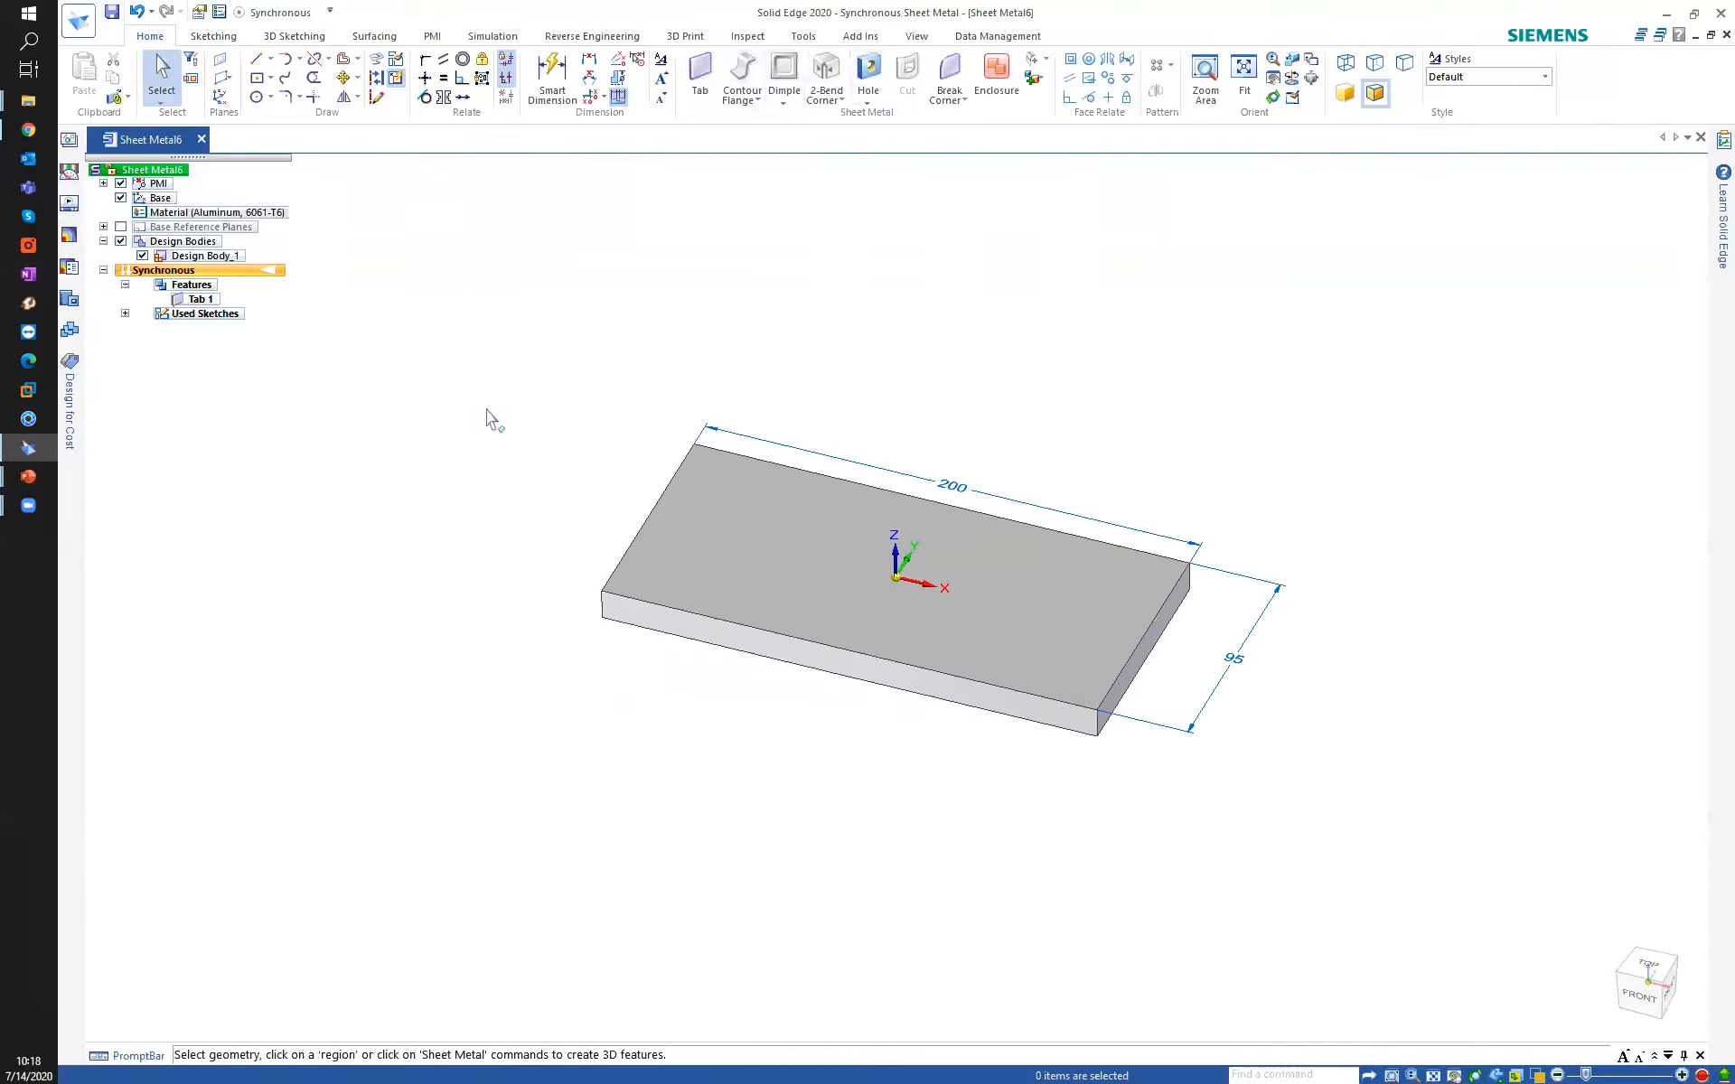
middle_click(219, 257)
double_click(216, 215)
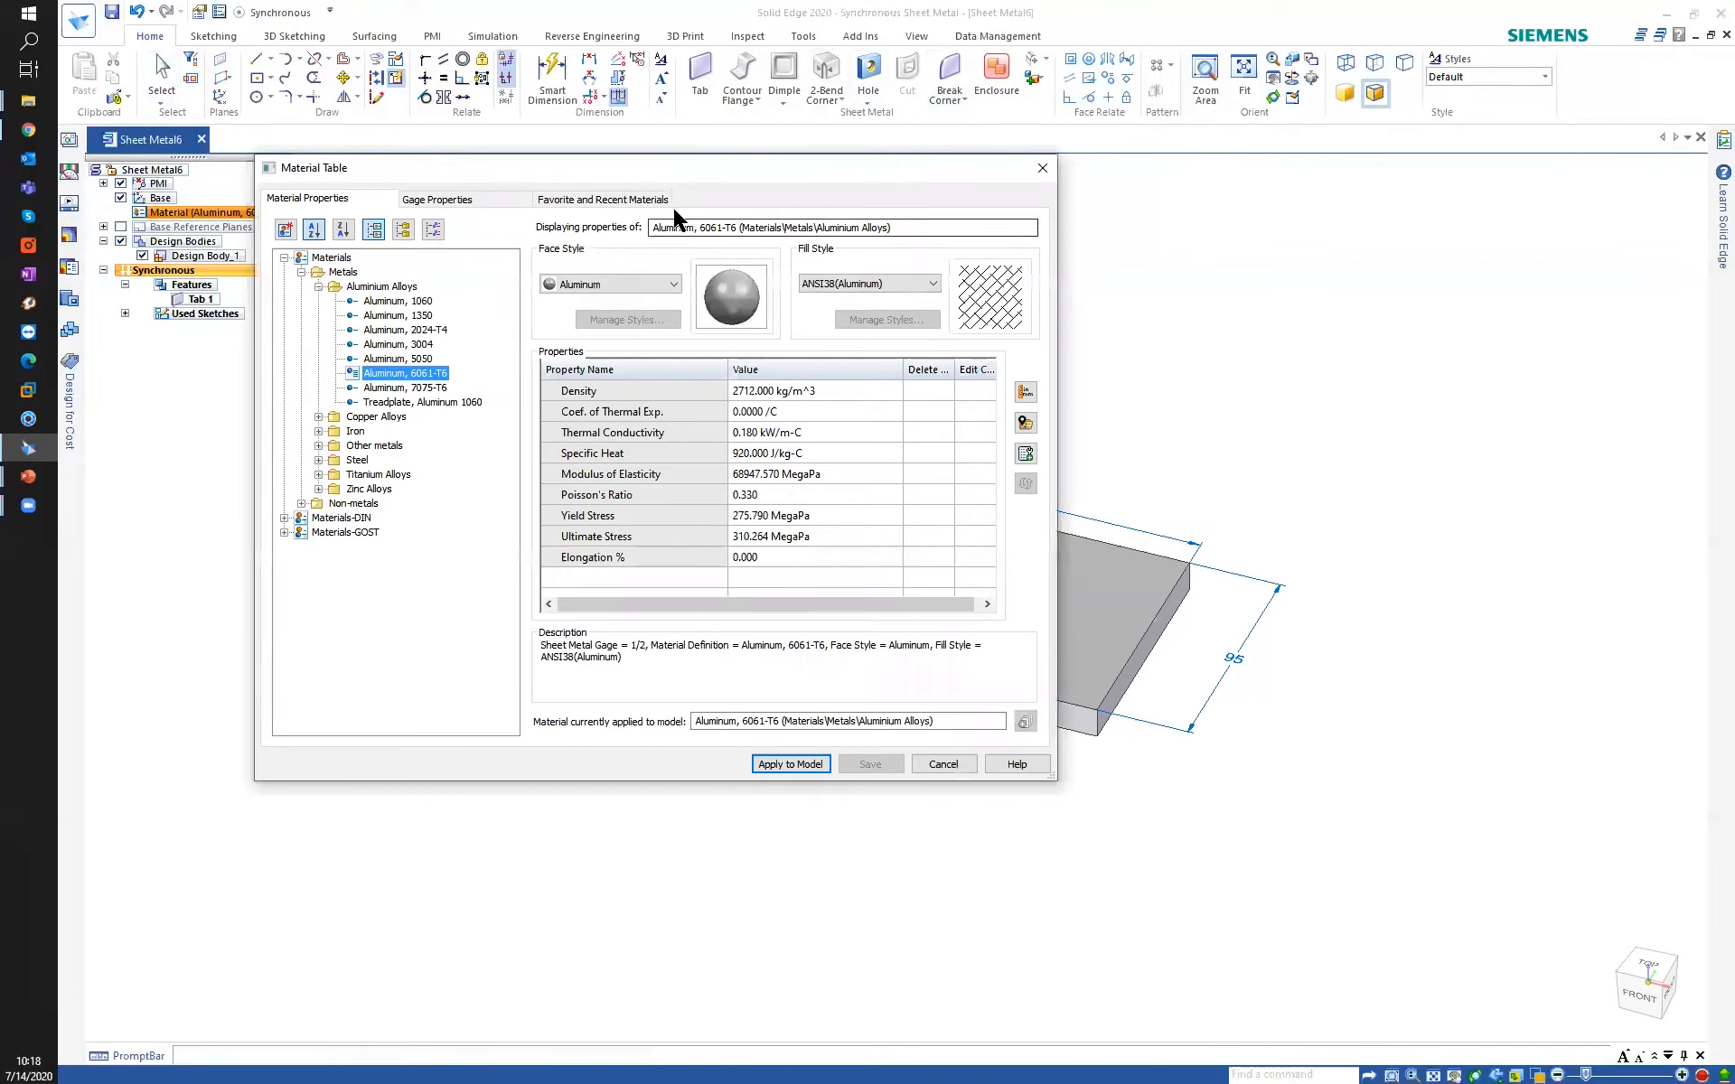
left_click(472, 201)
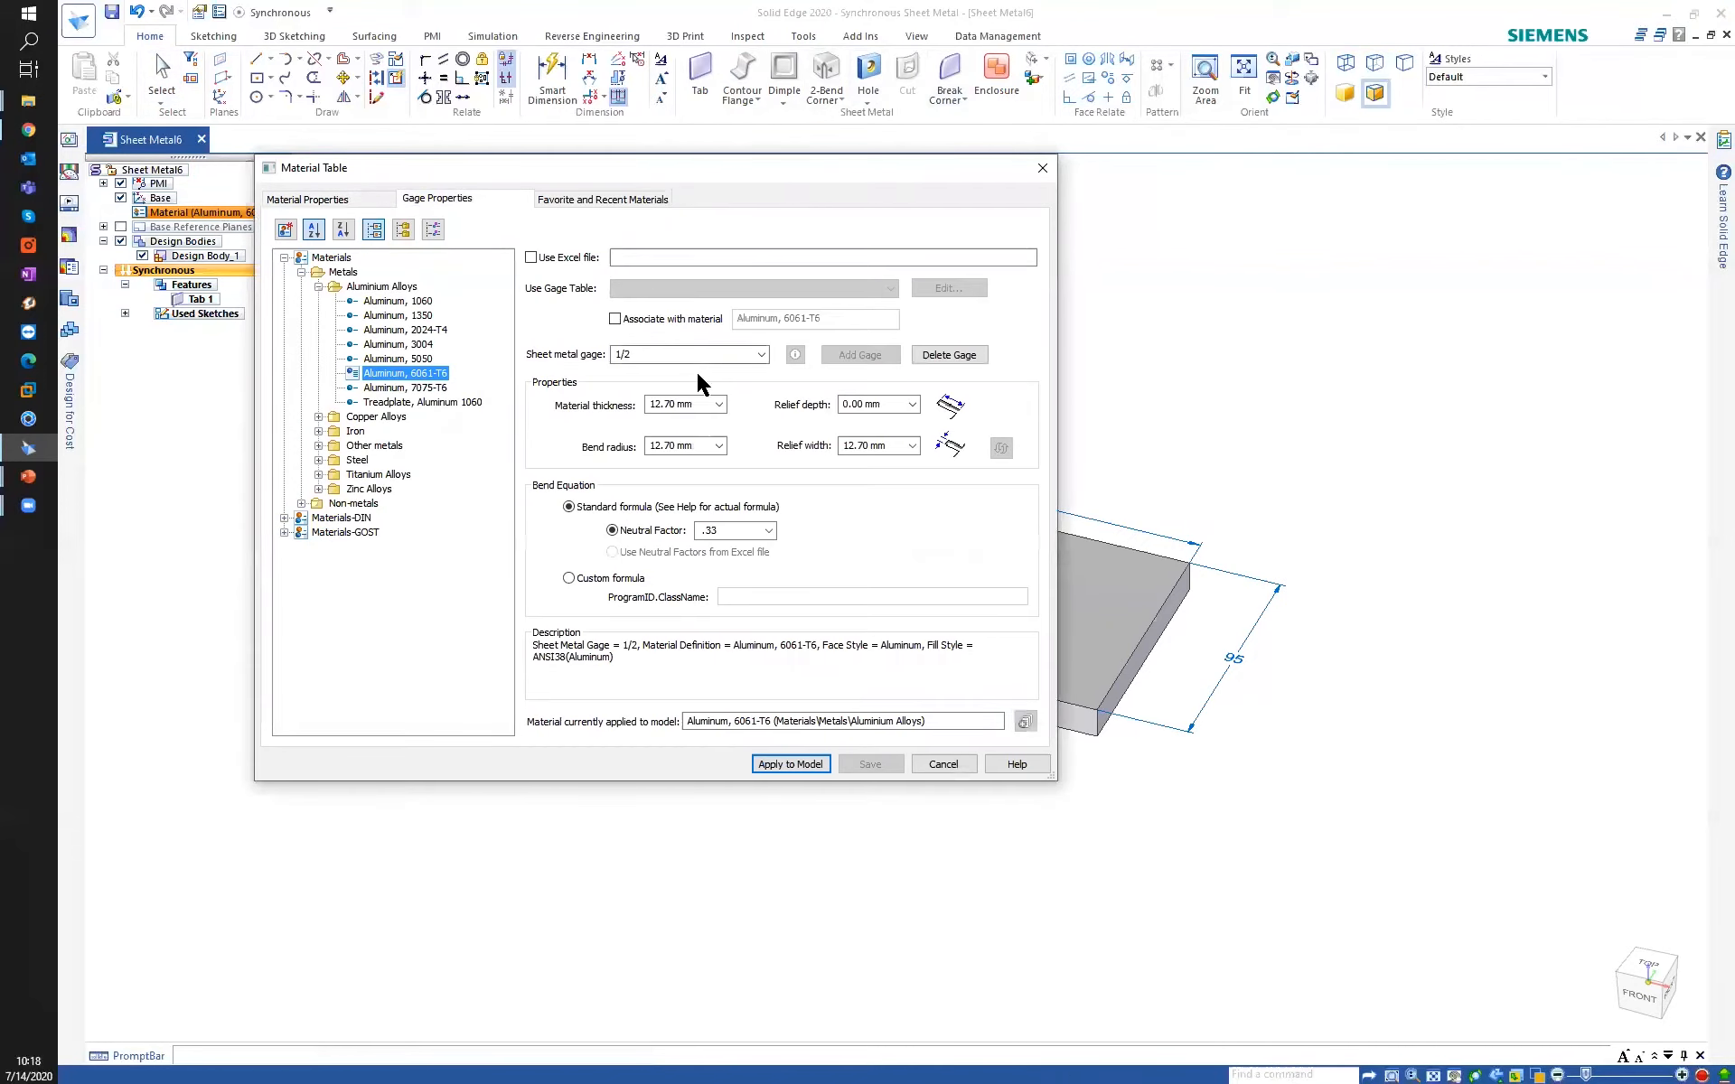
left_click(765, 352)
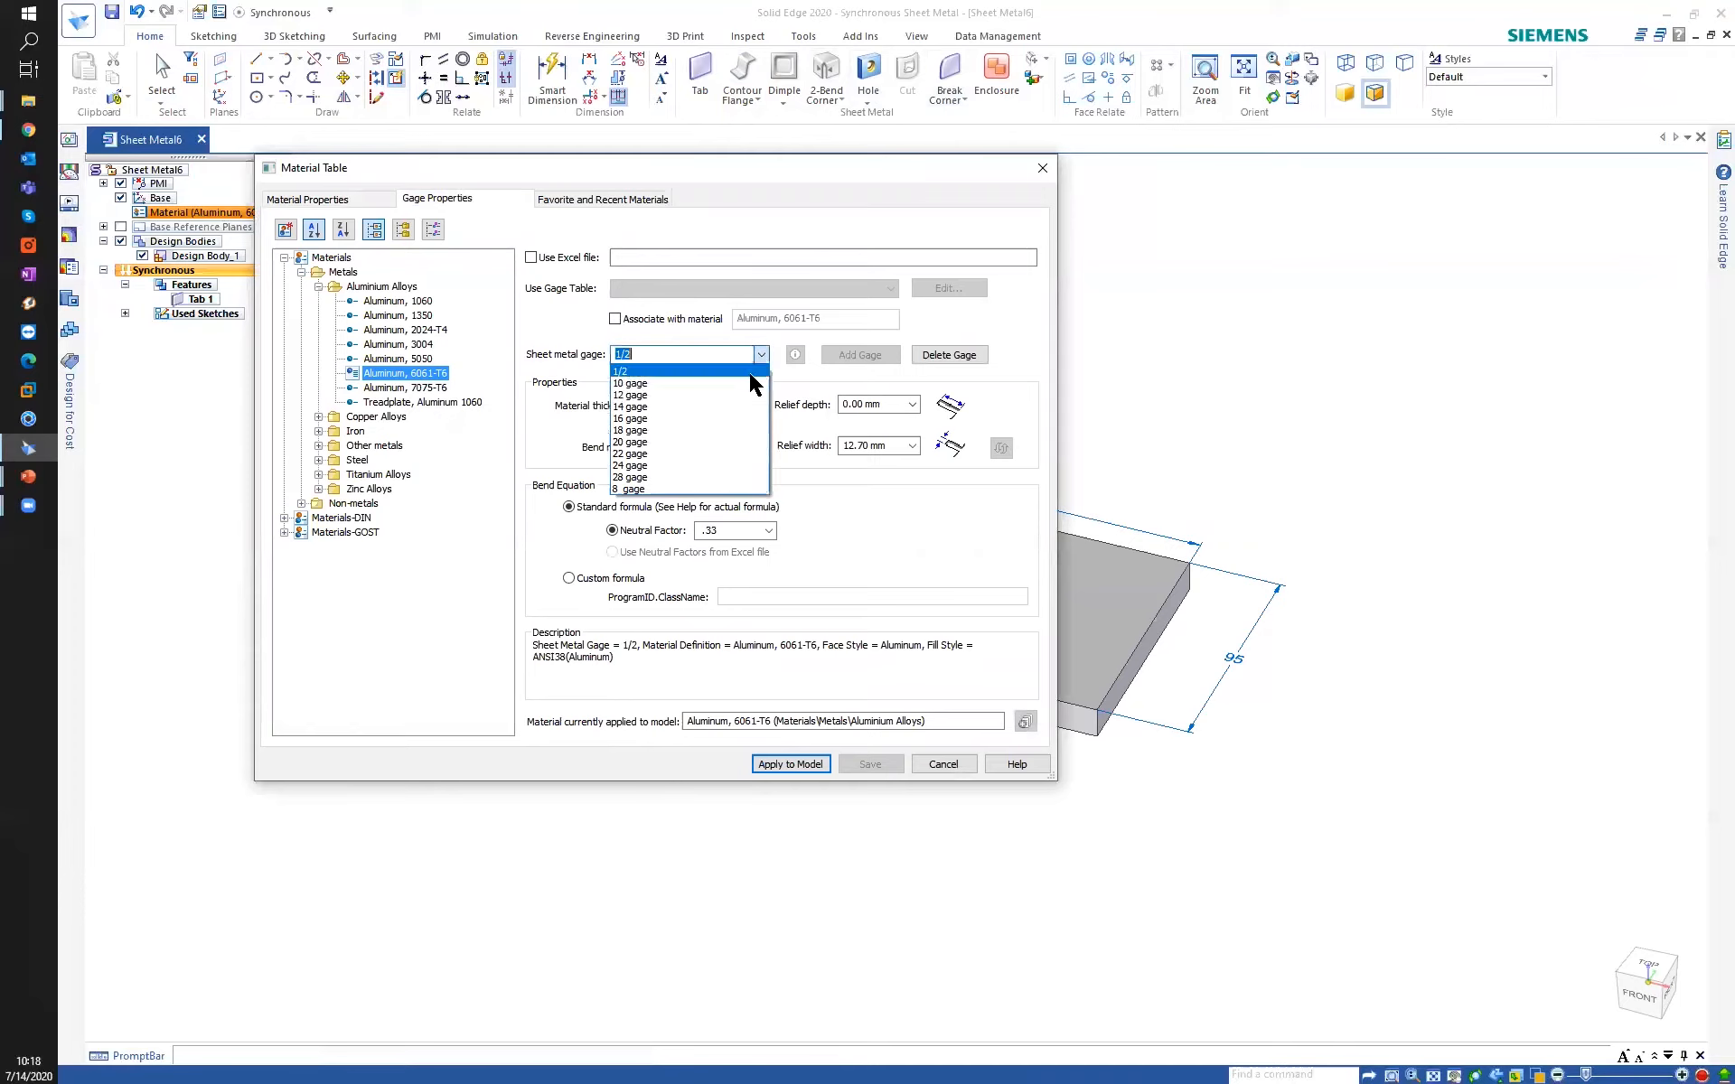
left_click(628, 421)
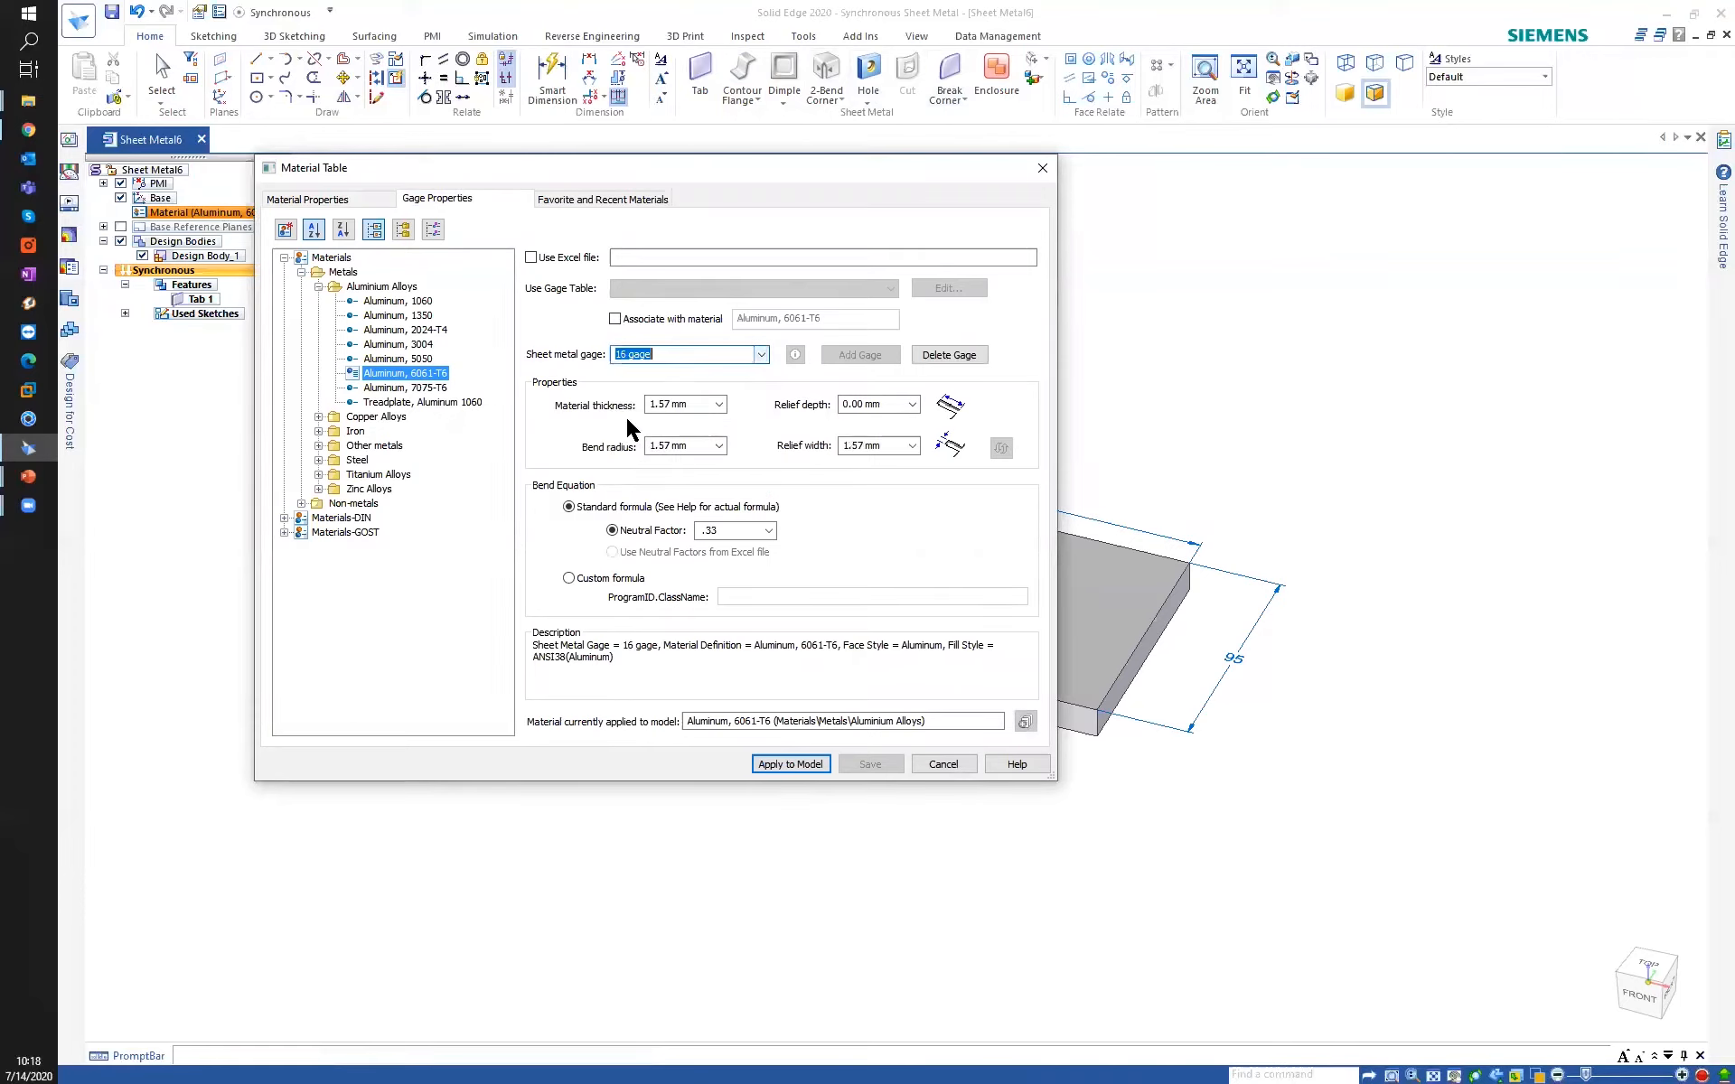
left_click(791, 764)
middle_click_drag(589, 515, 597, 429)
mouse_move(597, 430)
middle_mouse_down("ctrl")
mouse_move(600, 589)
mouse_move(598, 456)
middle_mouse_up("ctrl")
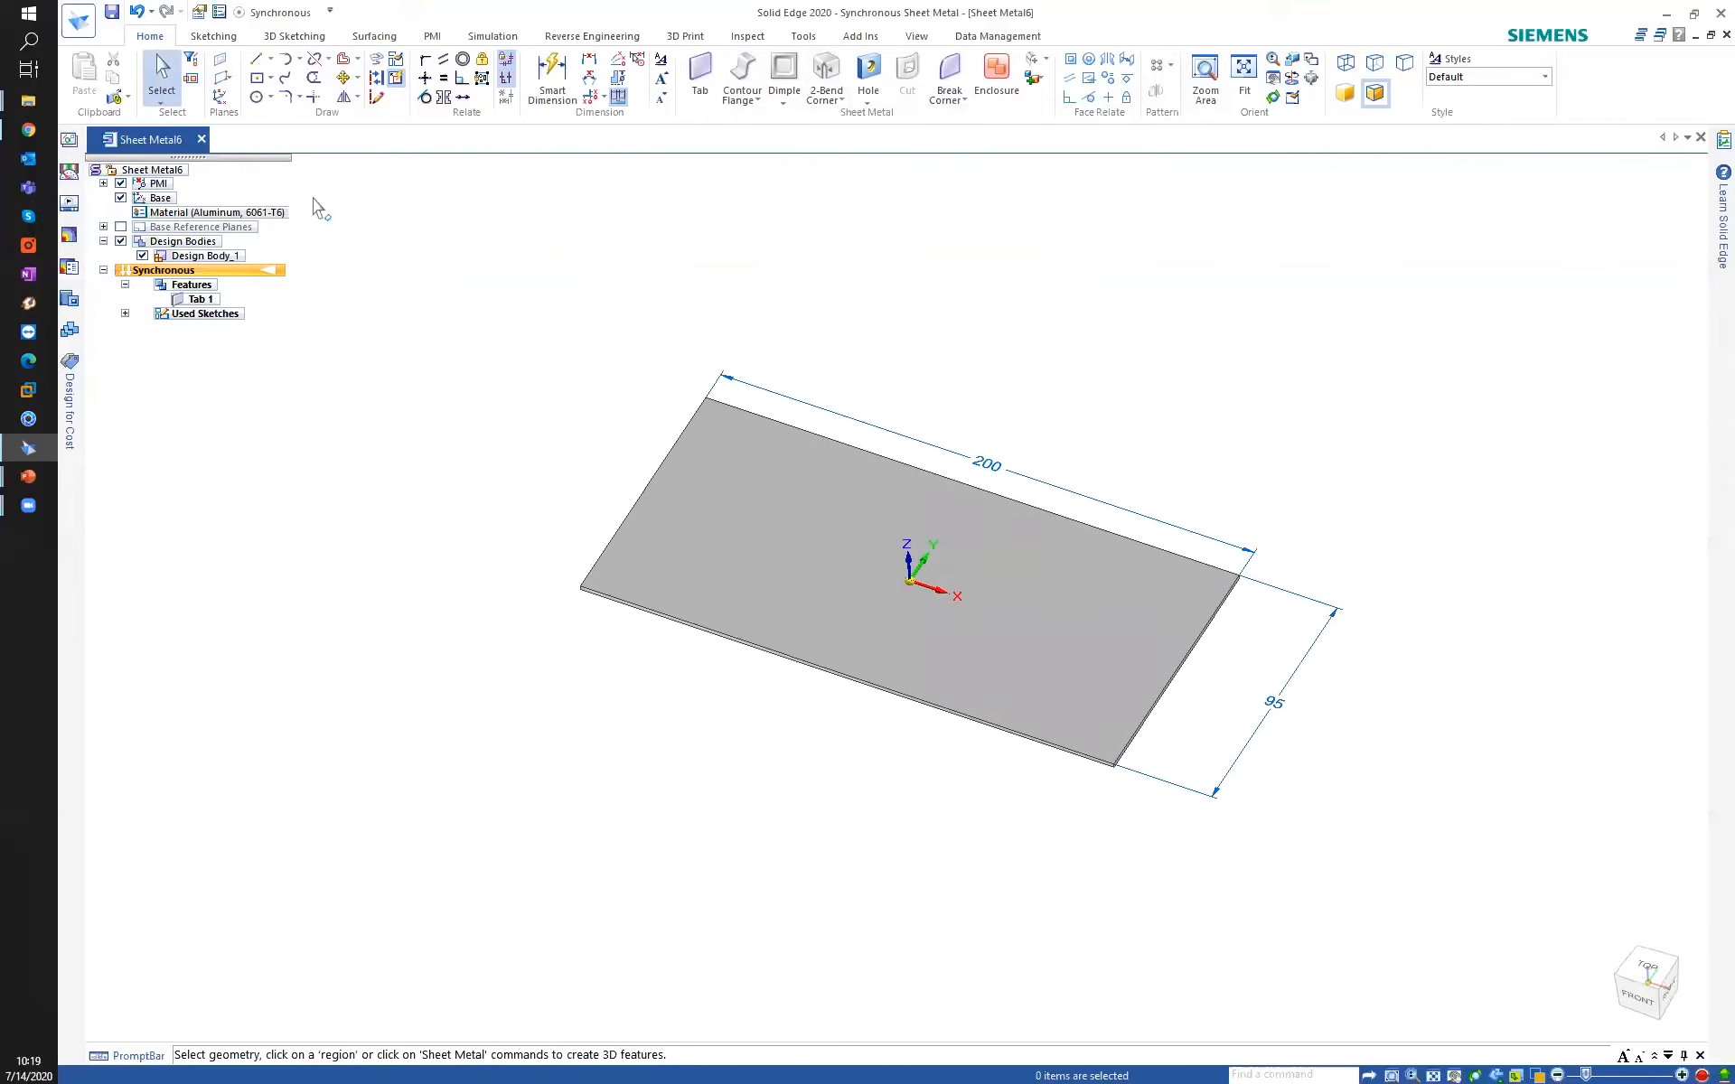
Hide the model's PMI dimensions and check the individual entries of the dimension group.
left_click(121, 184)
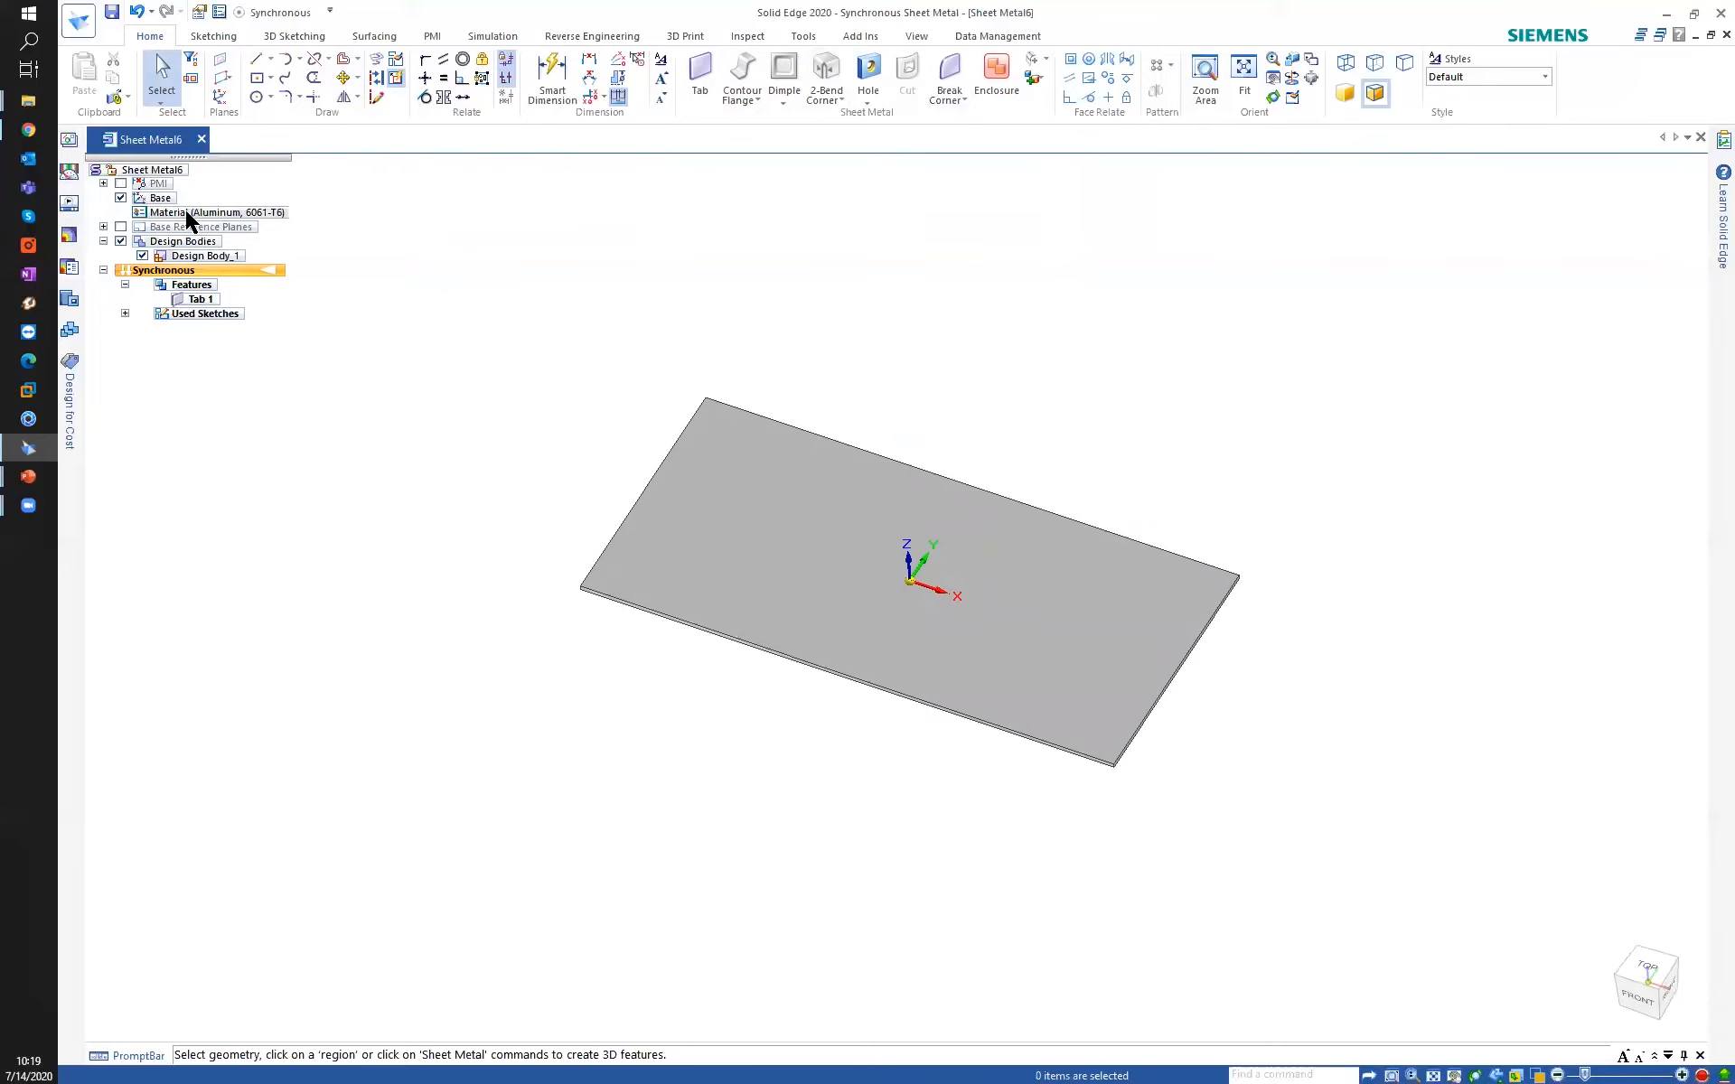
left_click(104, 184)
left_click(125, 197)
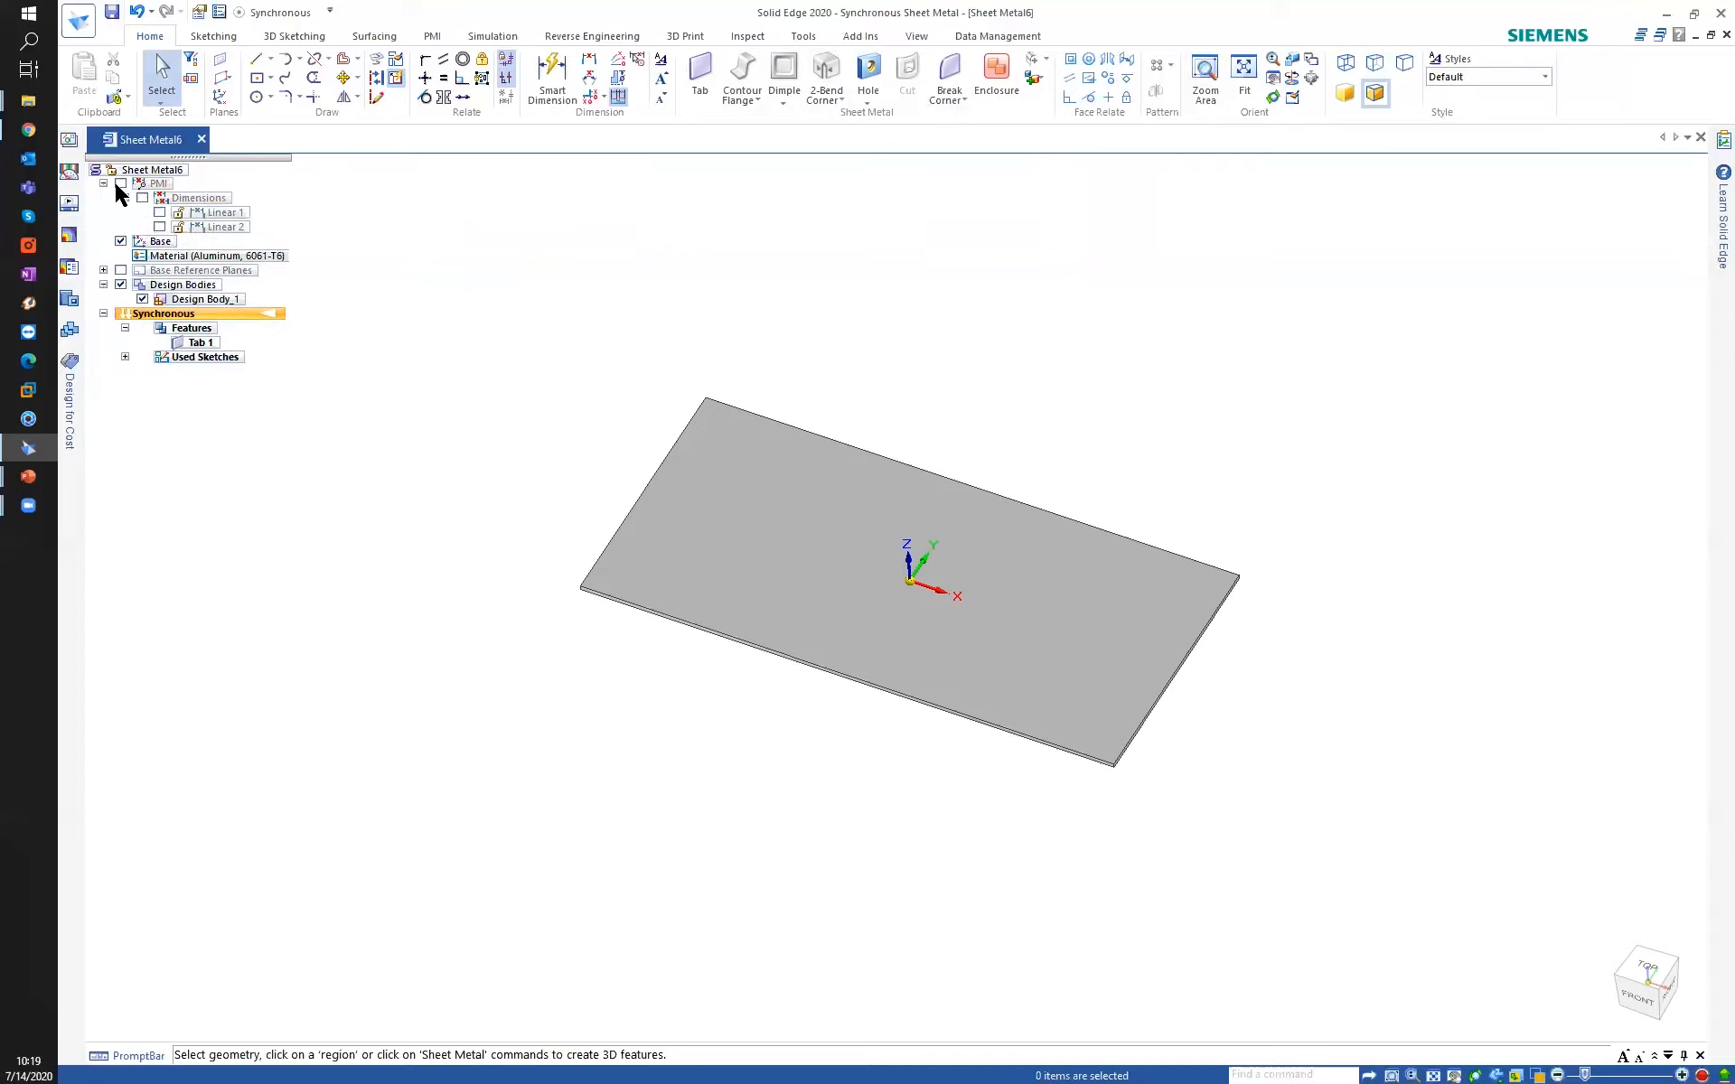
left_click(121, 184)
left_click(121, 185)
left_click(104, 184)
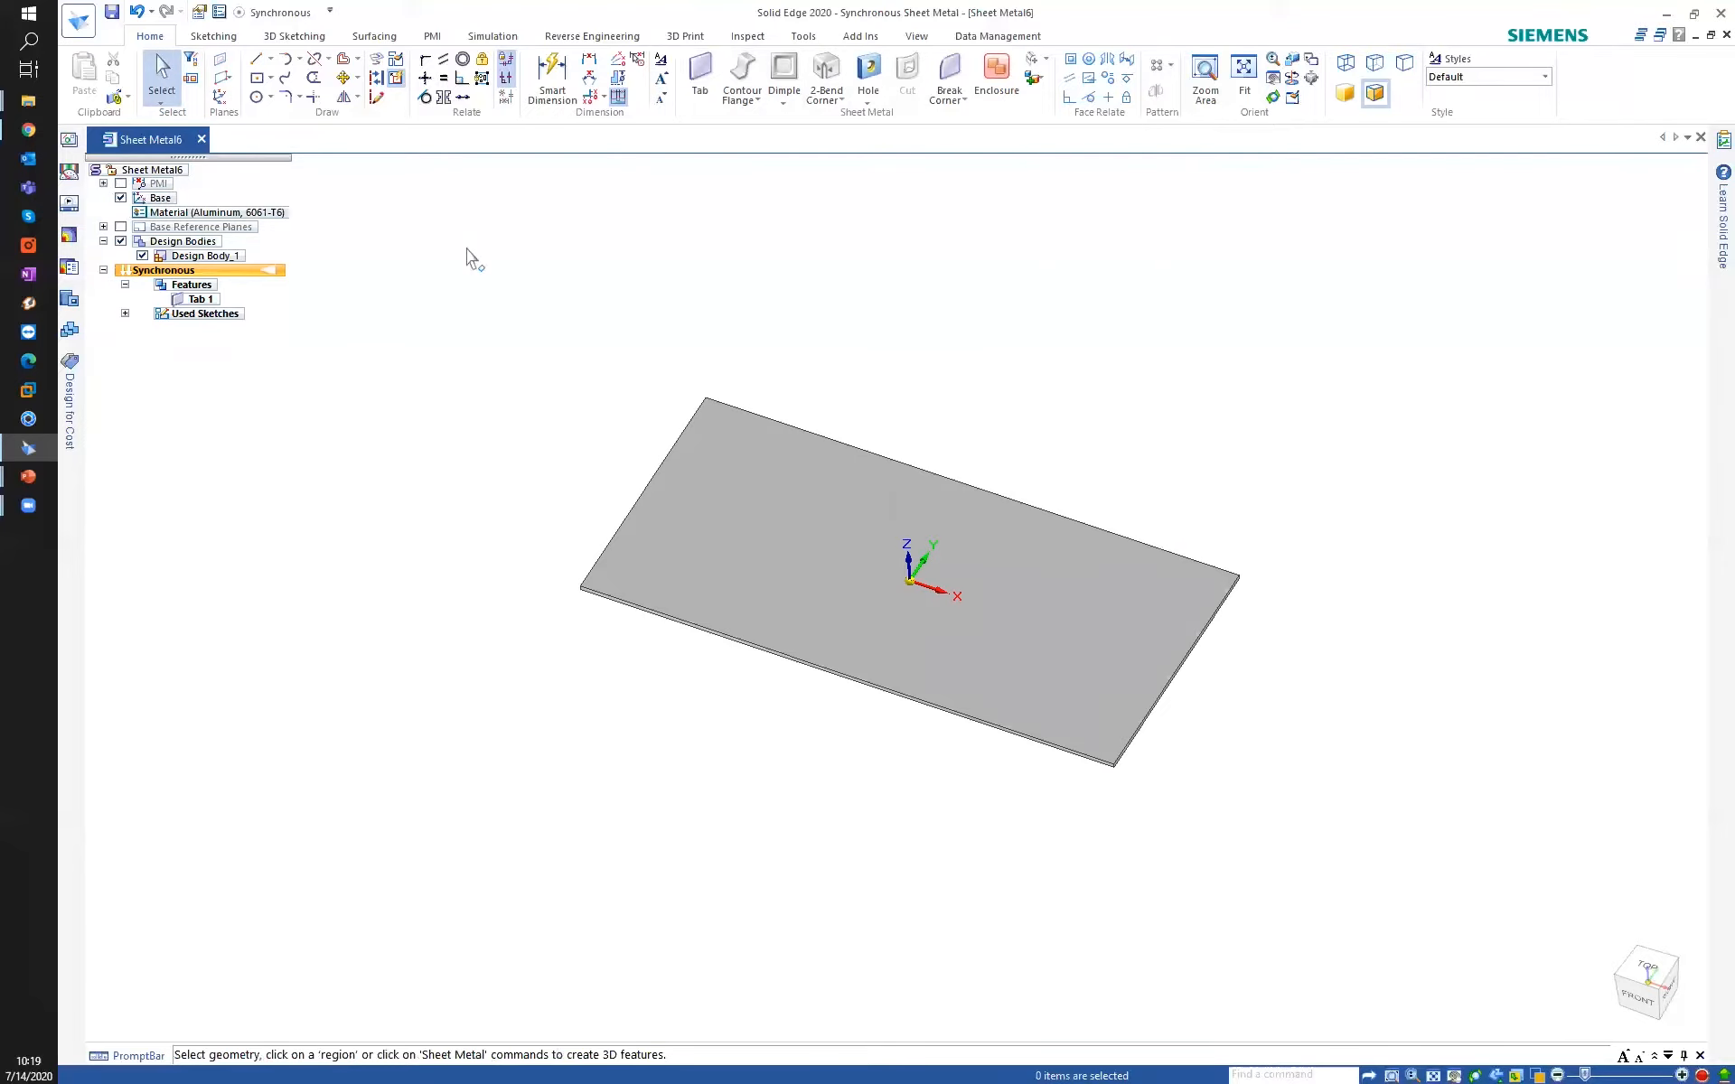
Select the thin thickness face at the tab's positive X end and move the Design Intent options clear of the model.
middle_click_drag(586, 500, 622, 435, "shift")
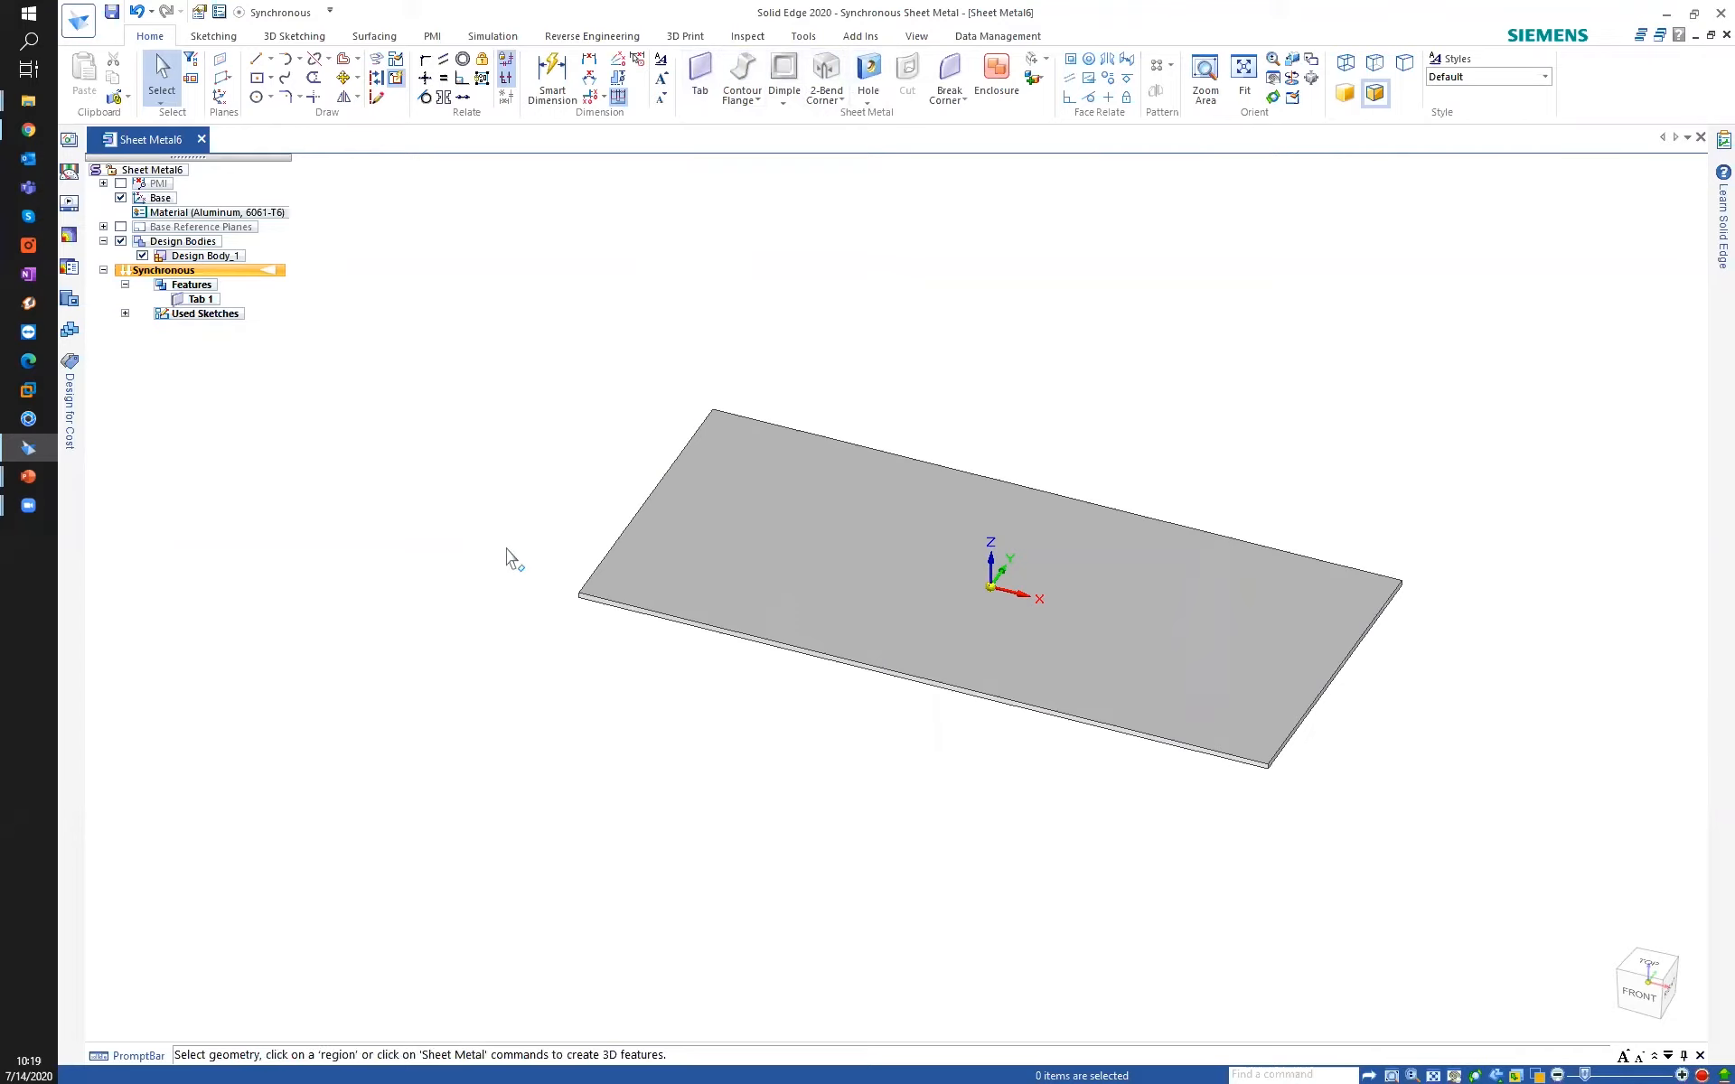
middle_click_drag(1051, 652, 946, 615, "shift")
scroll(1216, 669, "up", 3)
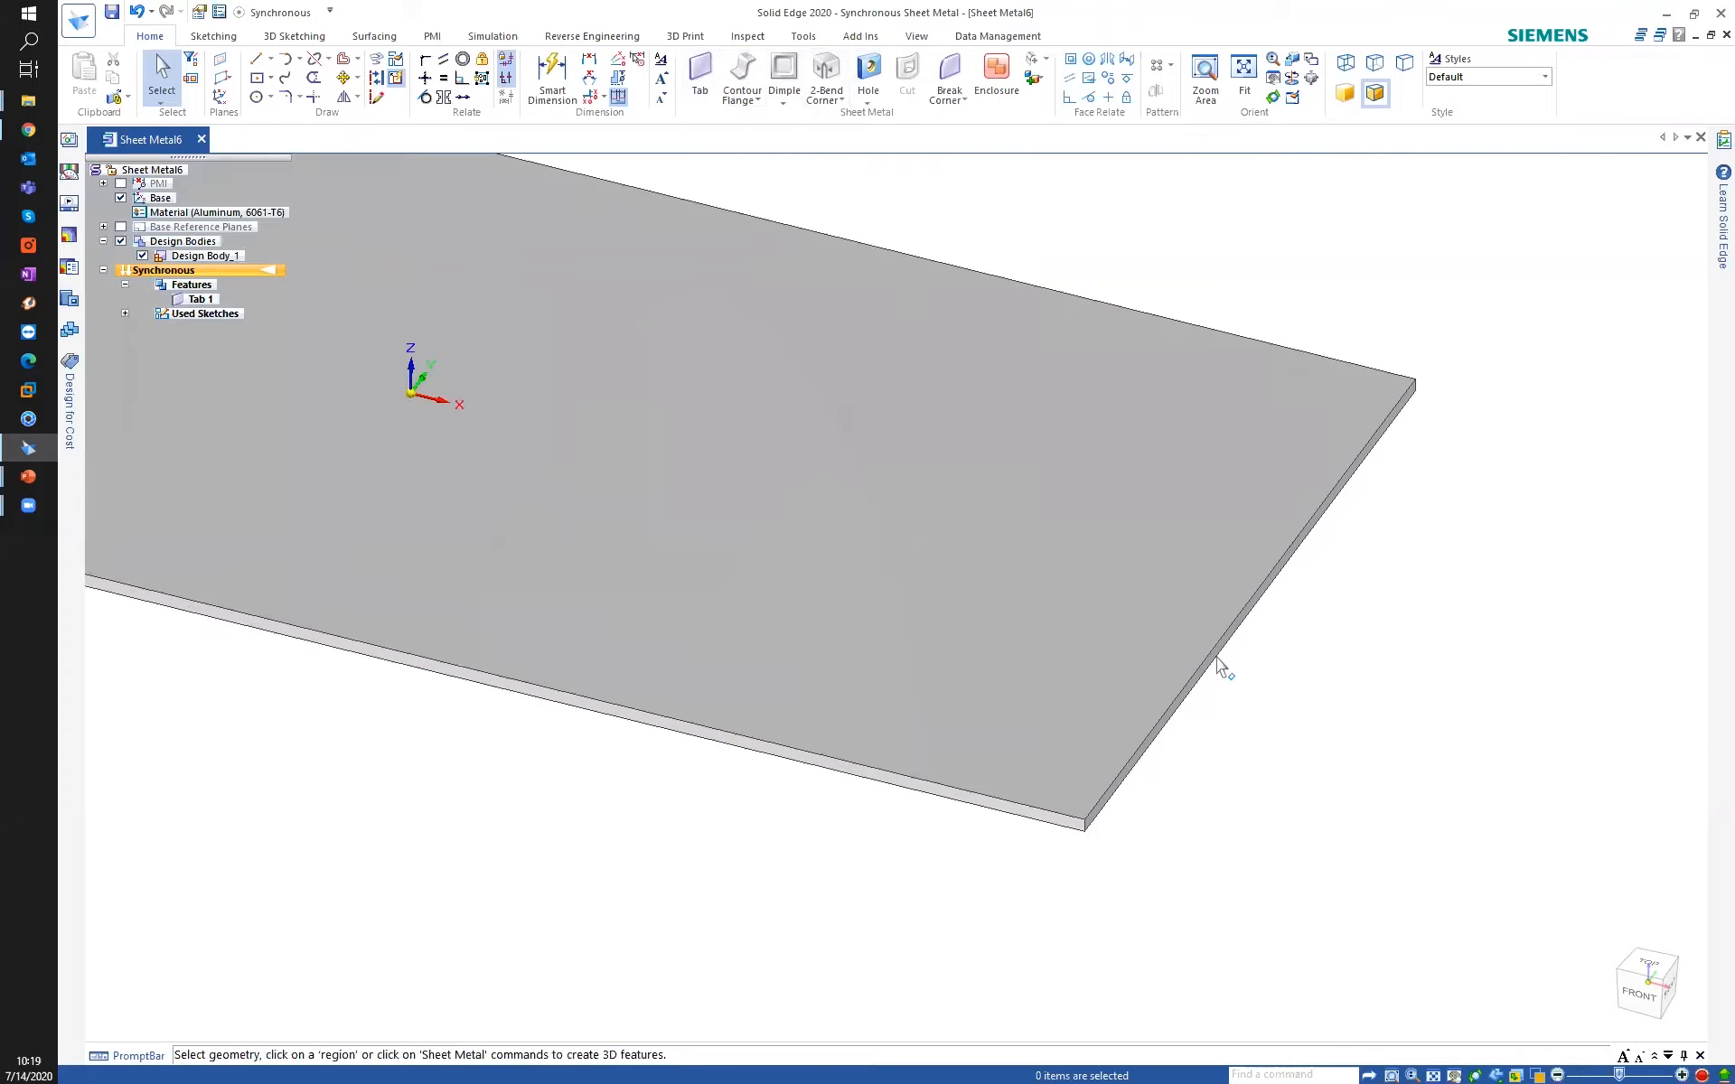
left_click(1216, 666)
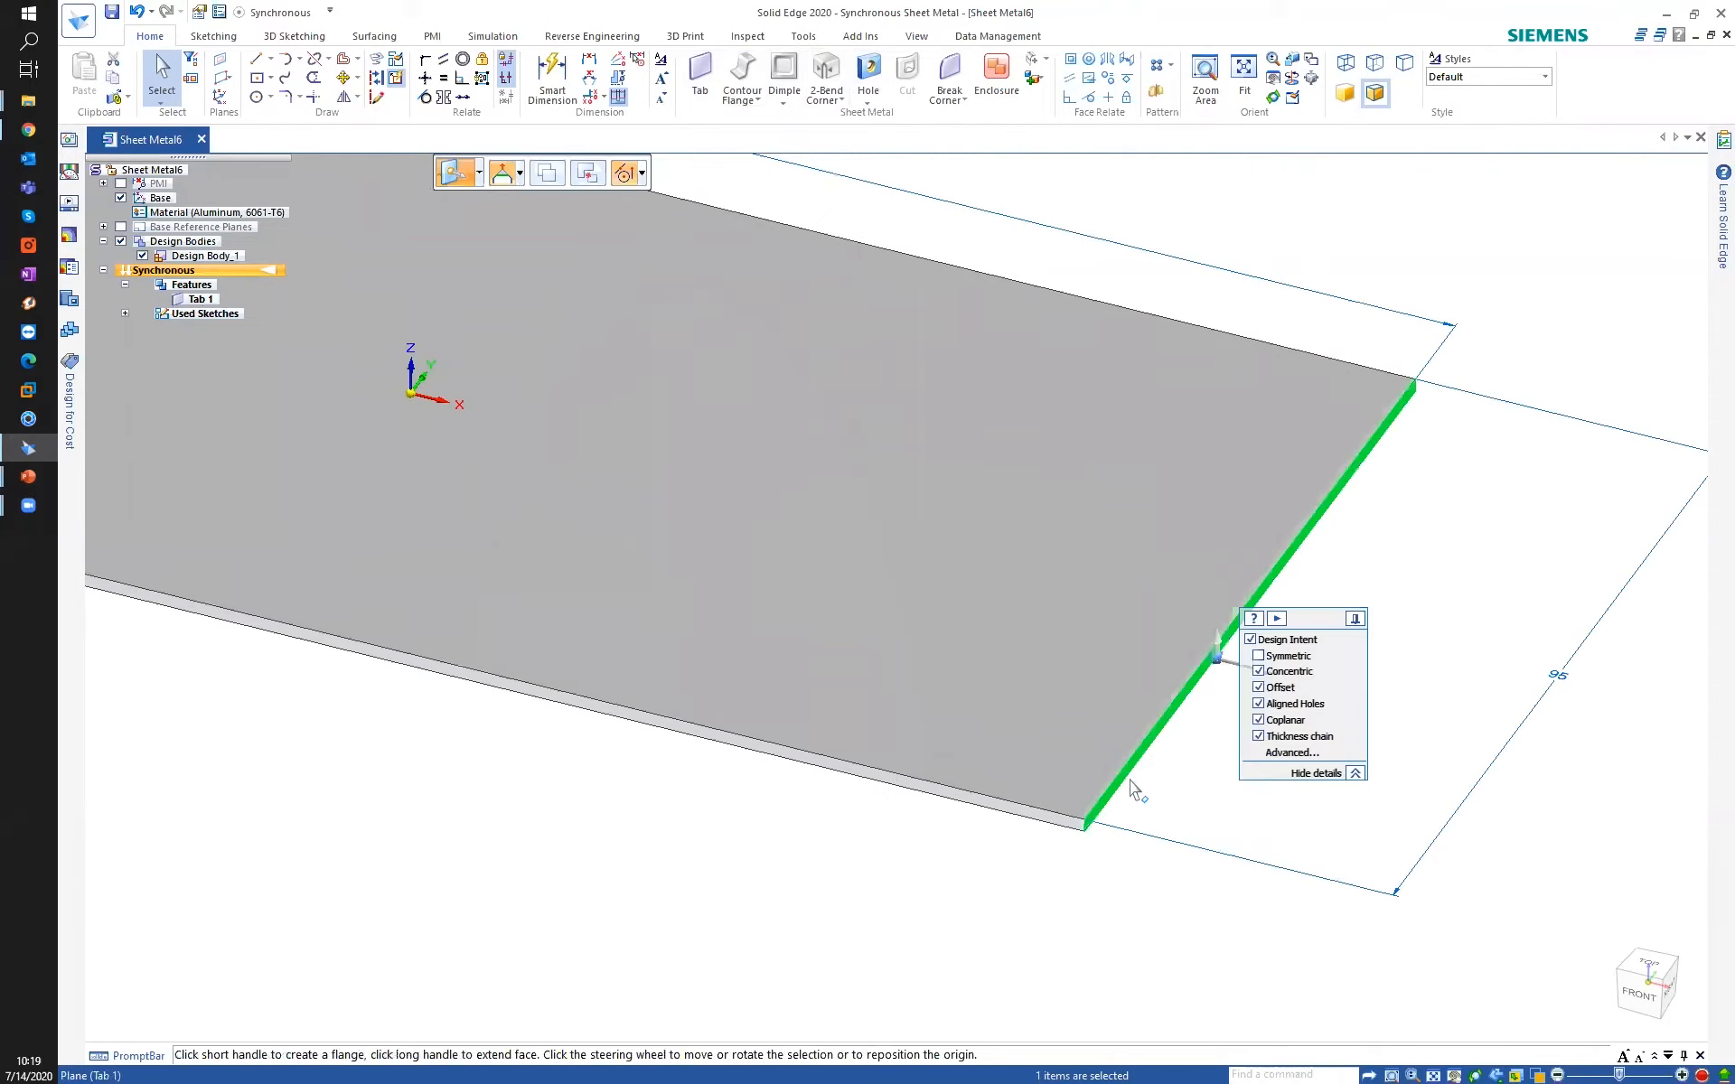
left_click_drag(1363, 608, 1587, 224)
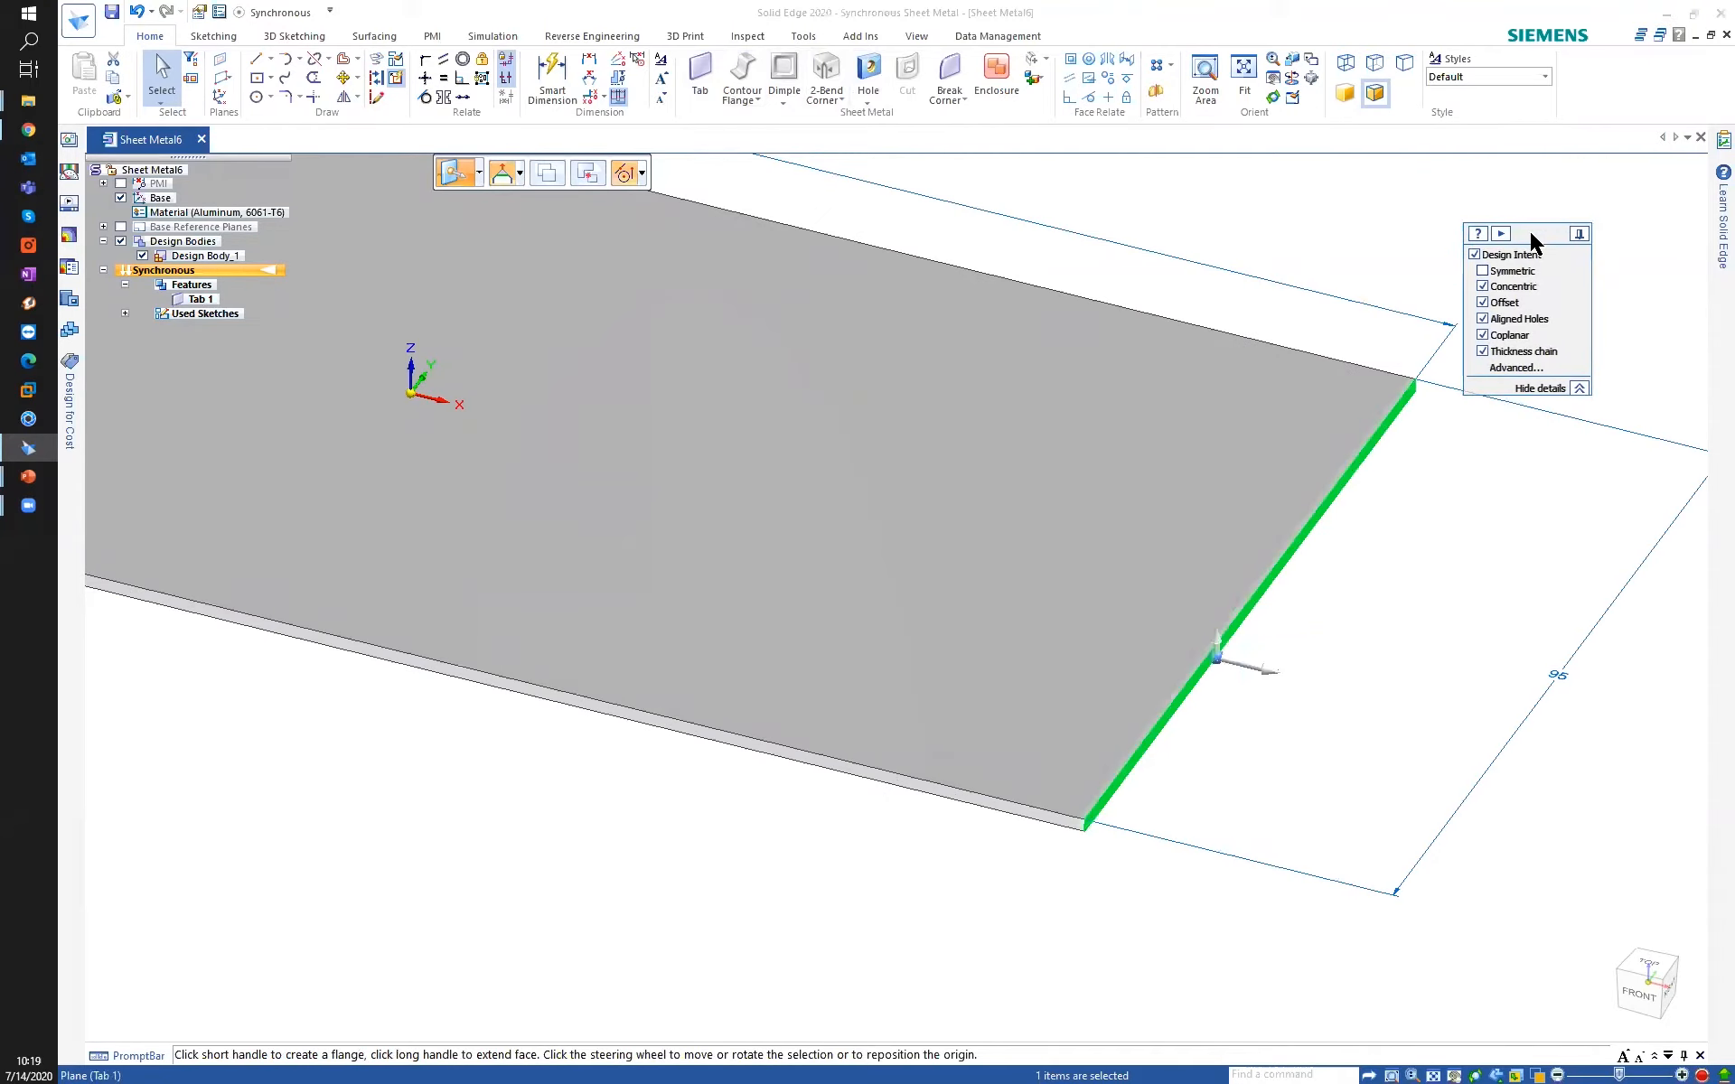
mouse_move(1025, 681)
middle_mouse_down()
mouse_move(987, 665)
mouse_move(1012, 607)
middle_mouse_up()
middle_click_drag(1011, 607, 1116, 527, "shift")
middle_click_drag(1116, 527, 1023, 556)
left_click(1327, 584)
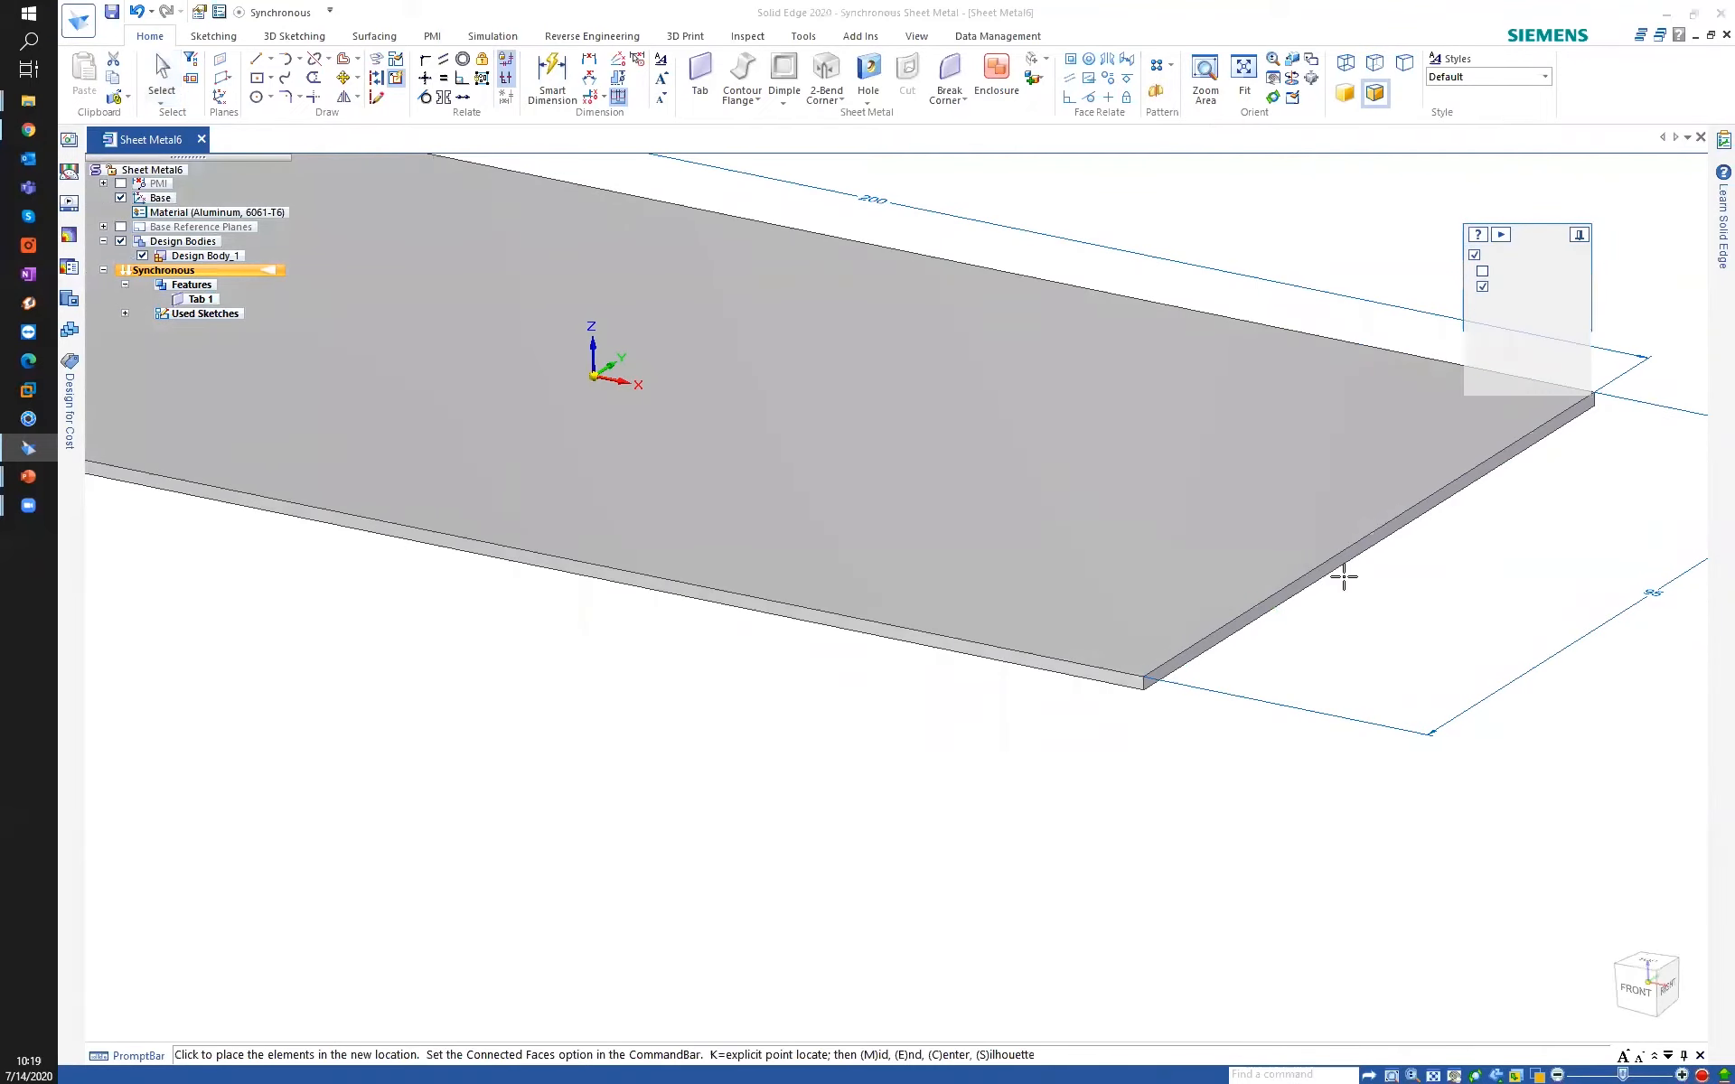
key("Escape")
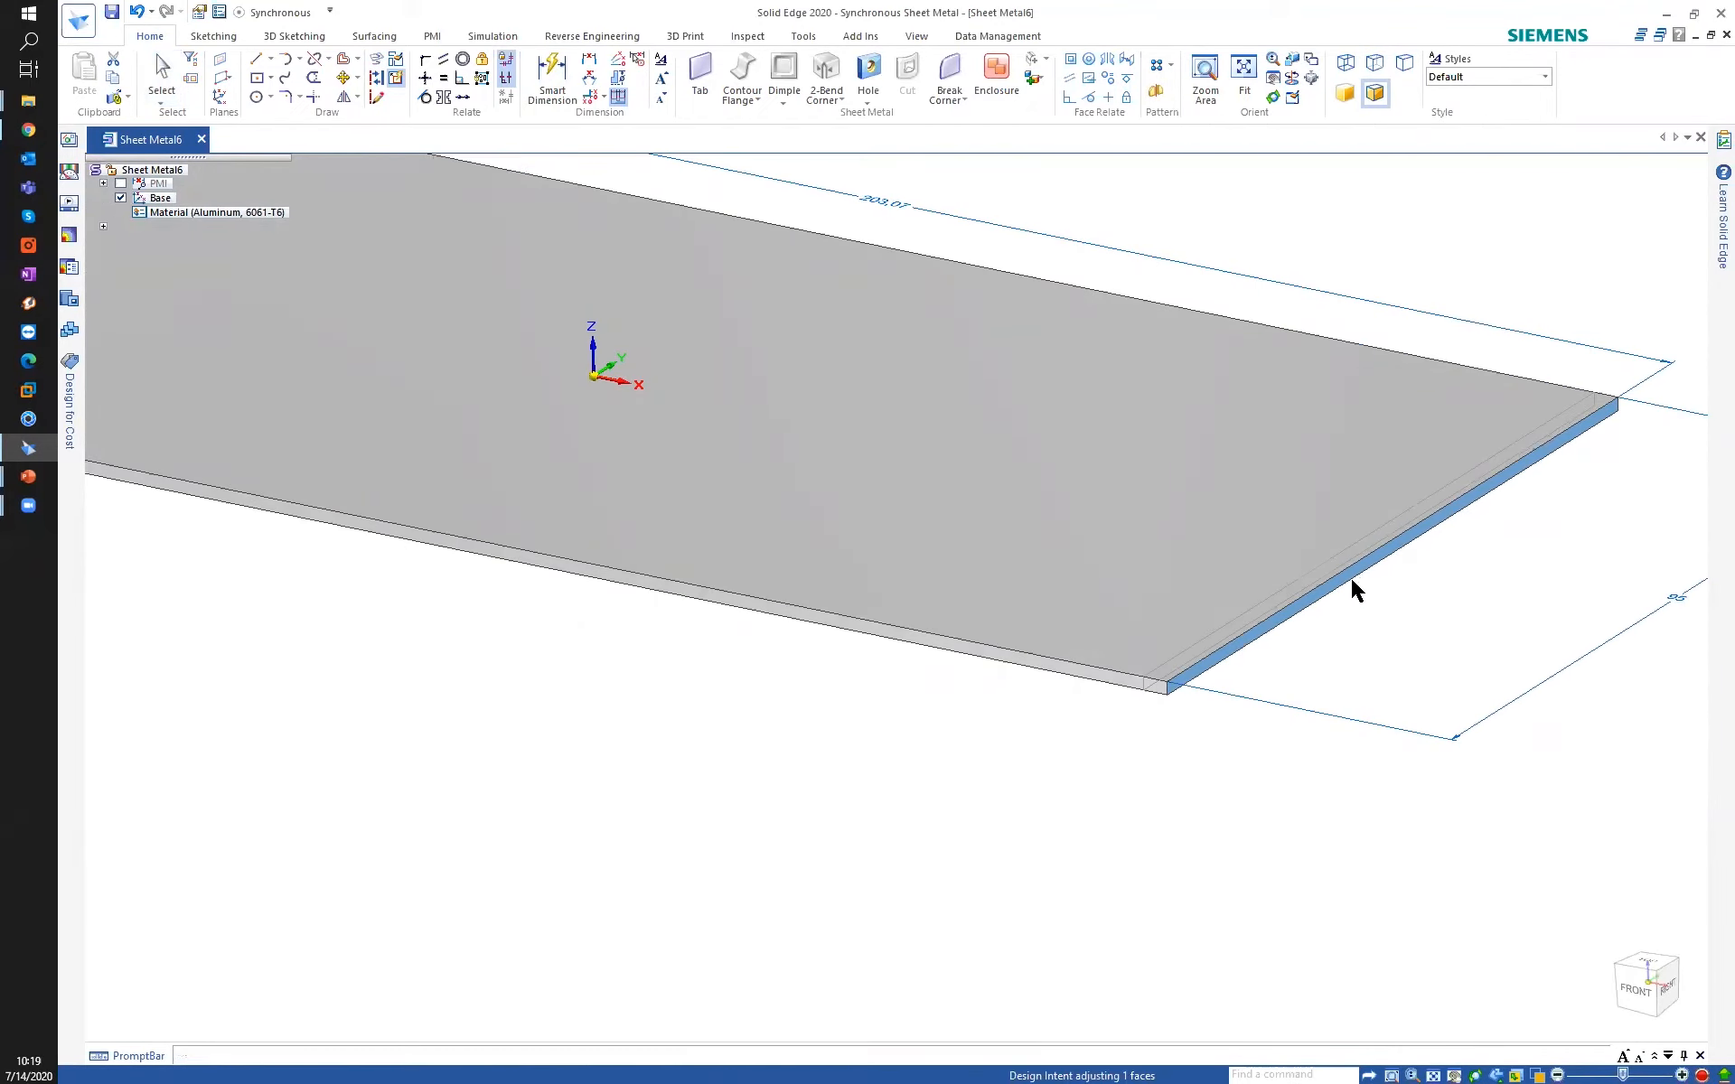
left_click(1345, 573)
left_click(1326, 581)
left_click(1324, 576)
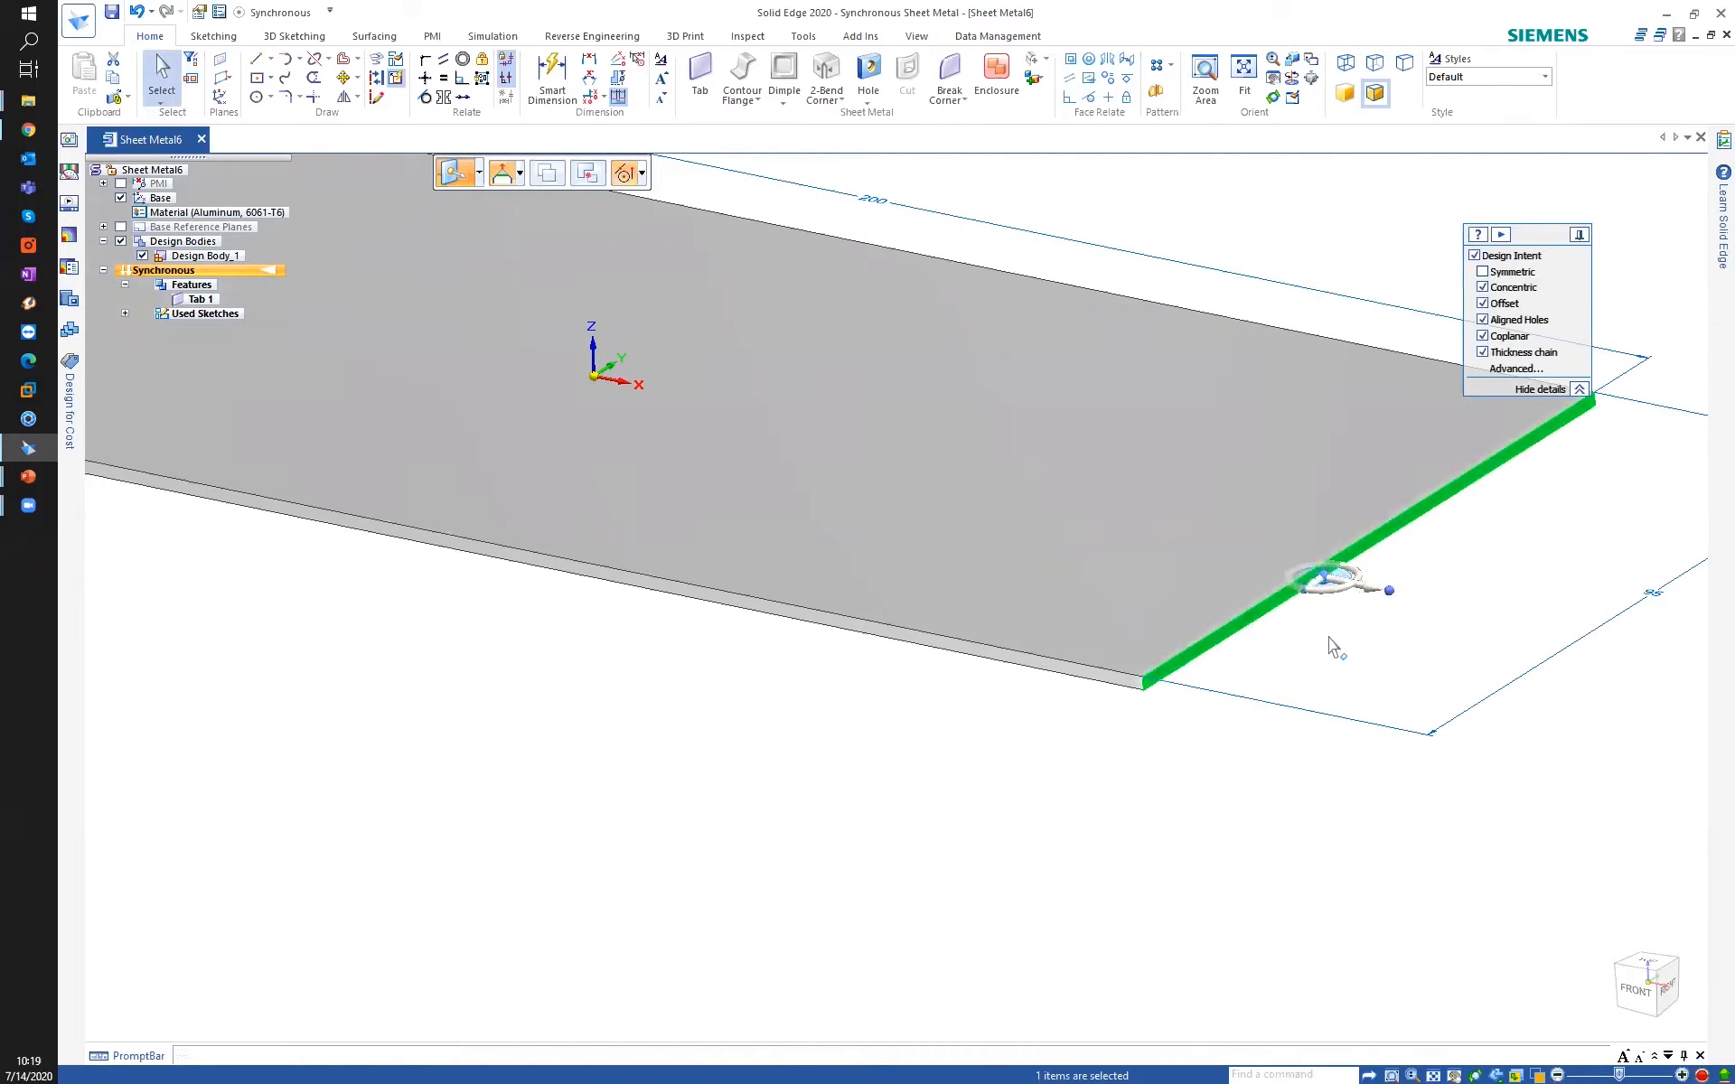
key("Escape")
Start a 90° flange from the thickness face at the tab's positive X end and enlarge its bend radius, overriding the global value.
left_click(1262, 615)
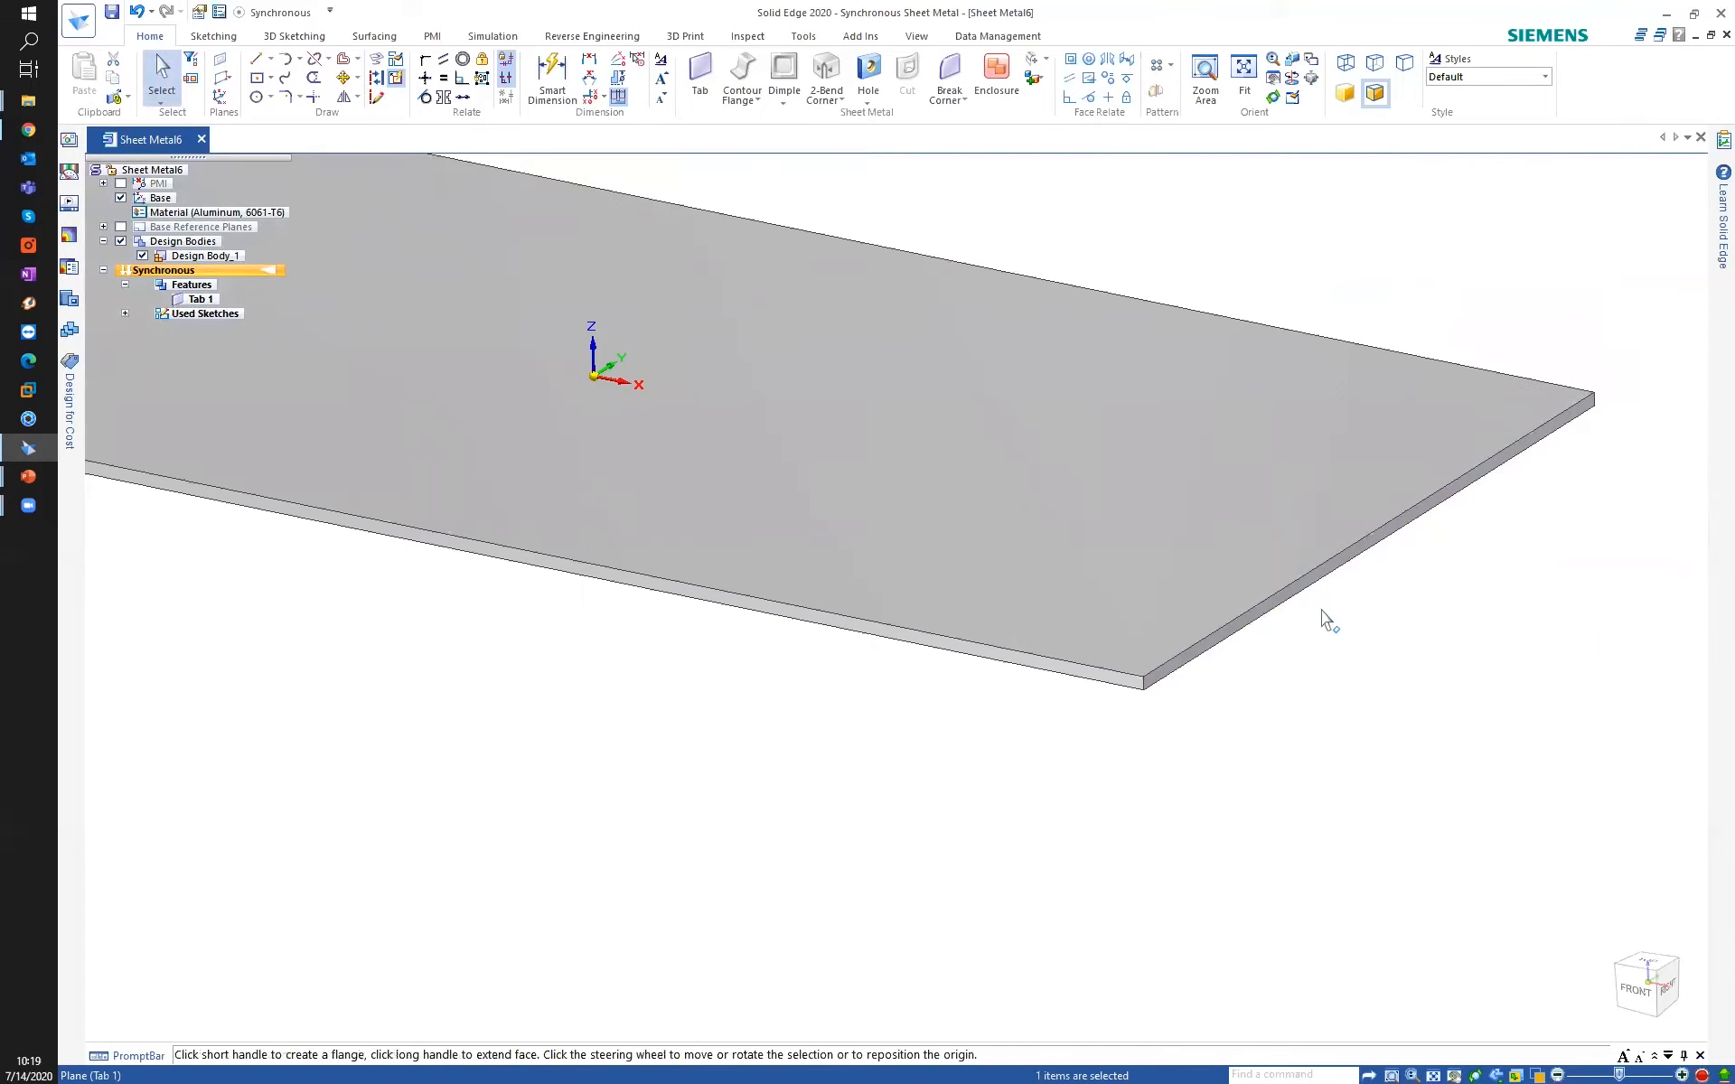
left_click(1260, 594)
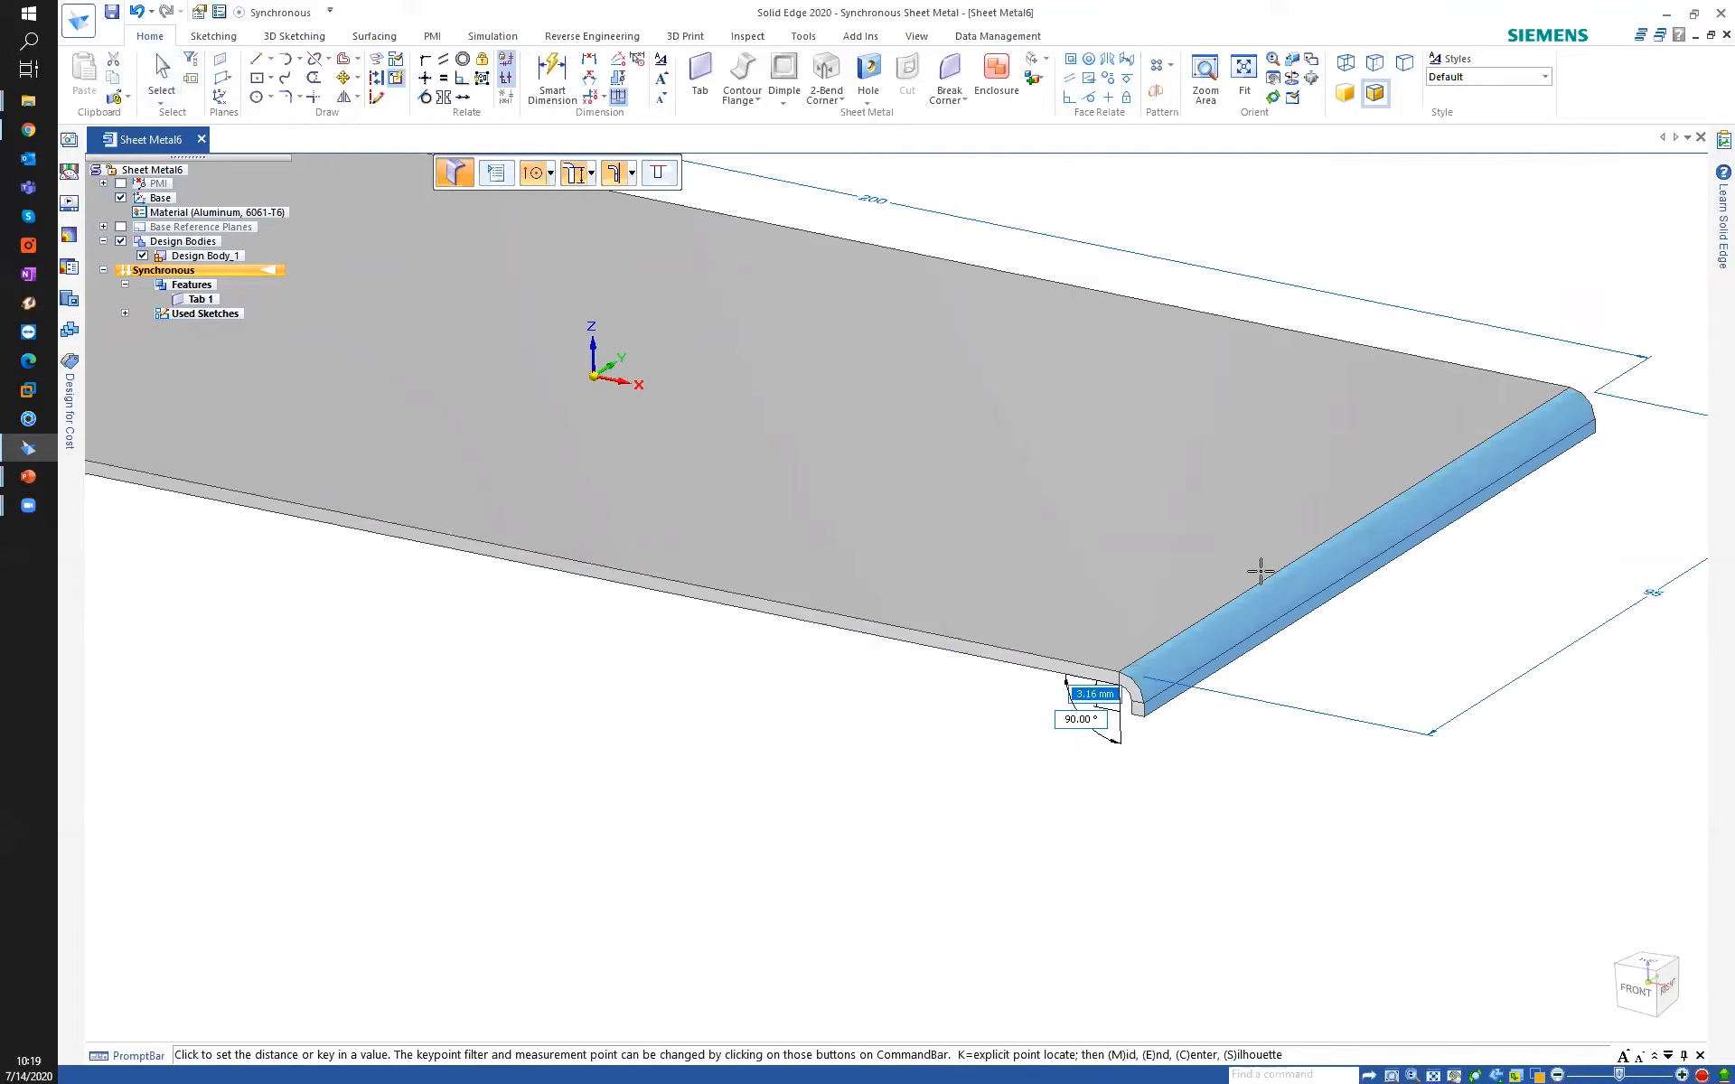
middle_click_drag(1216, 418, 1281, 398)
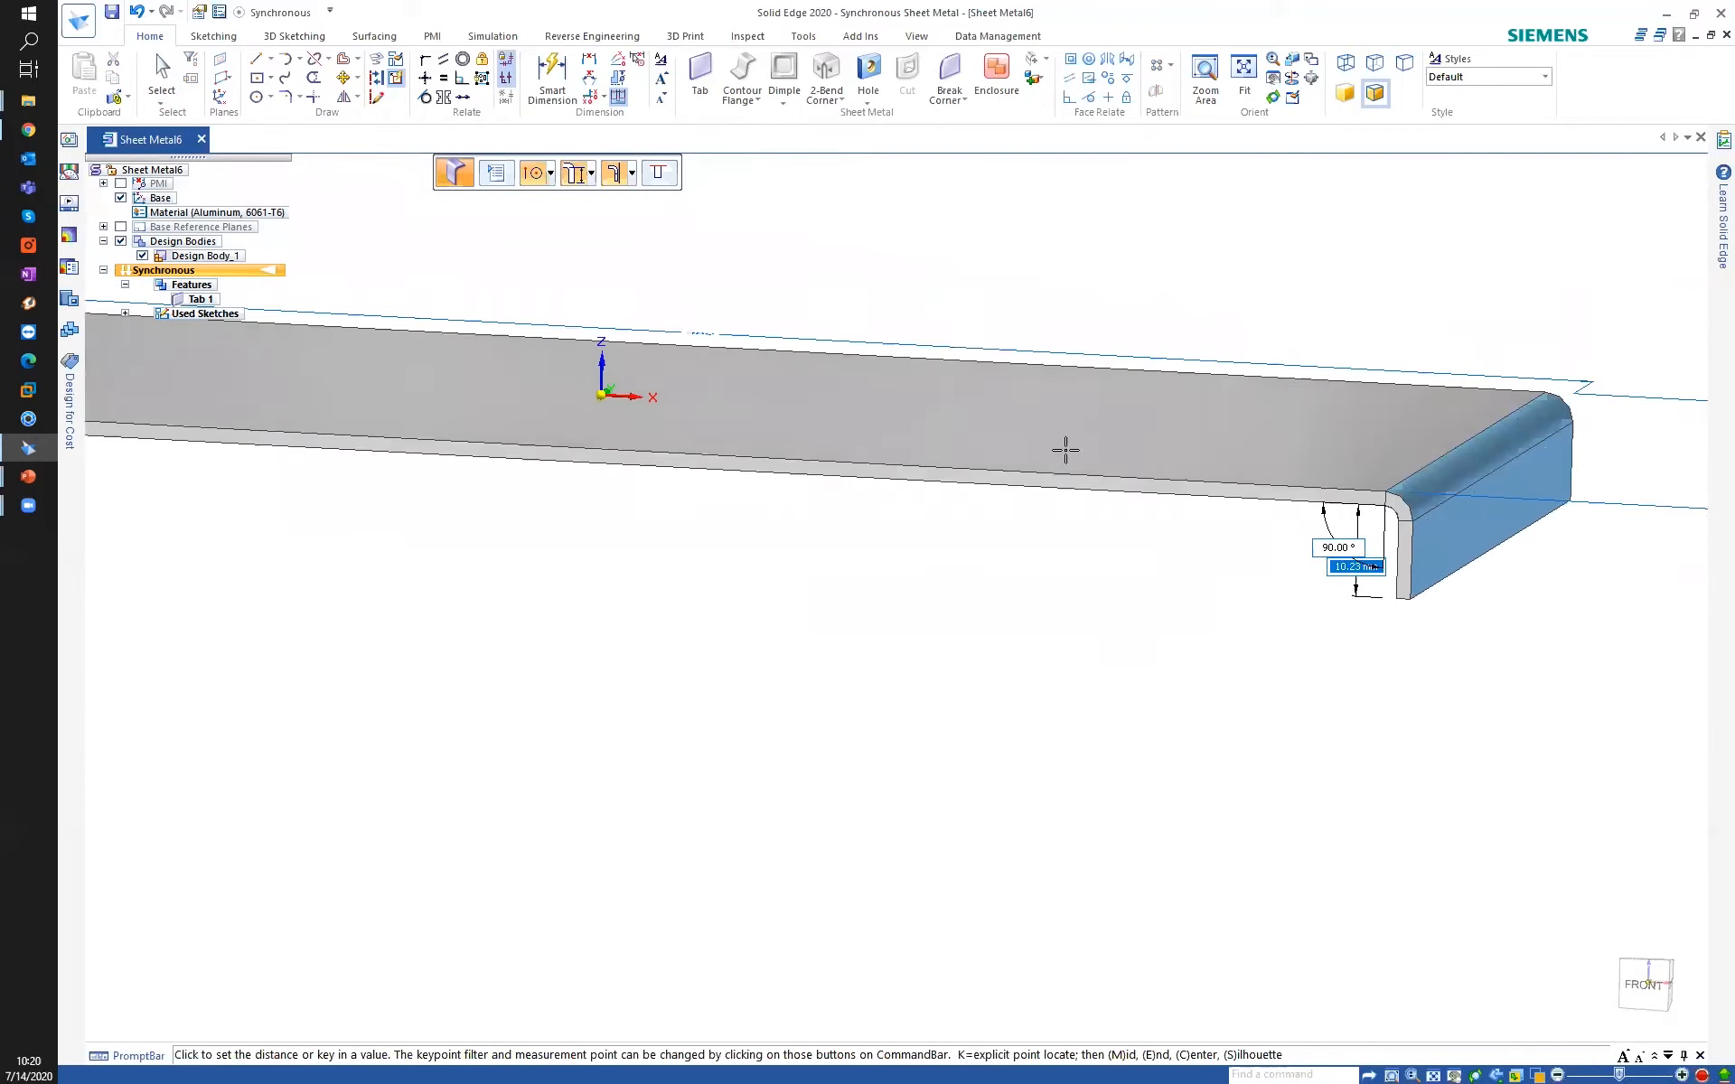
left_click(496, 178)
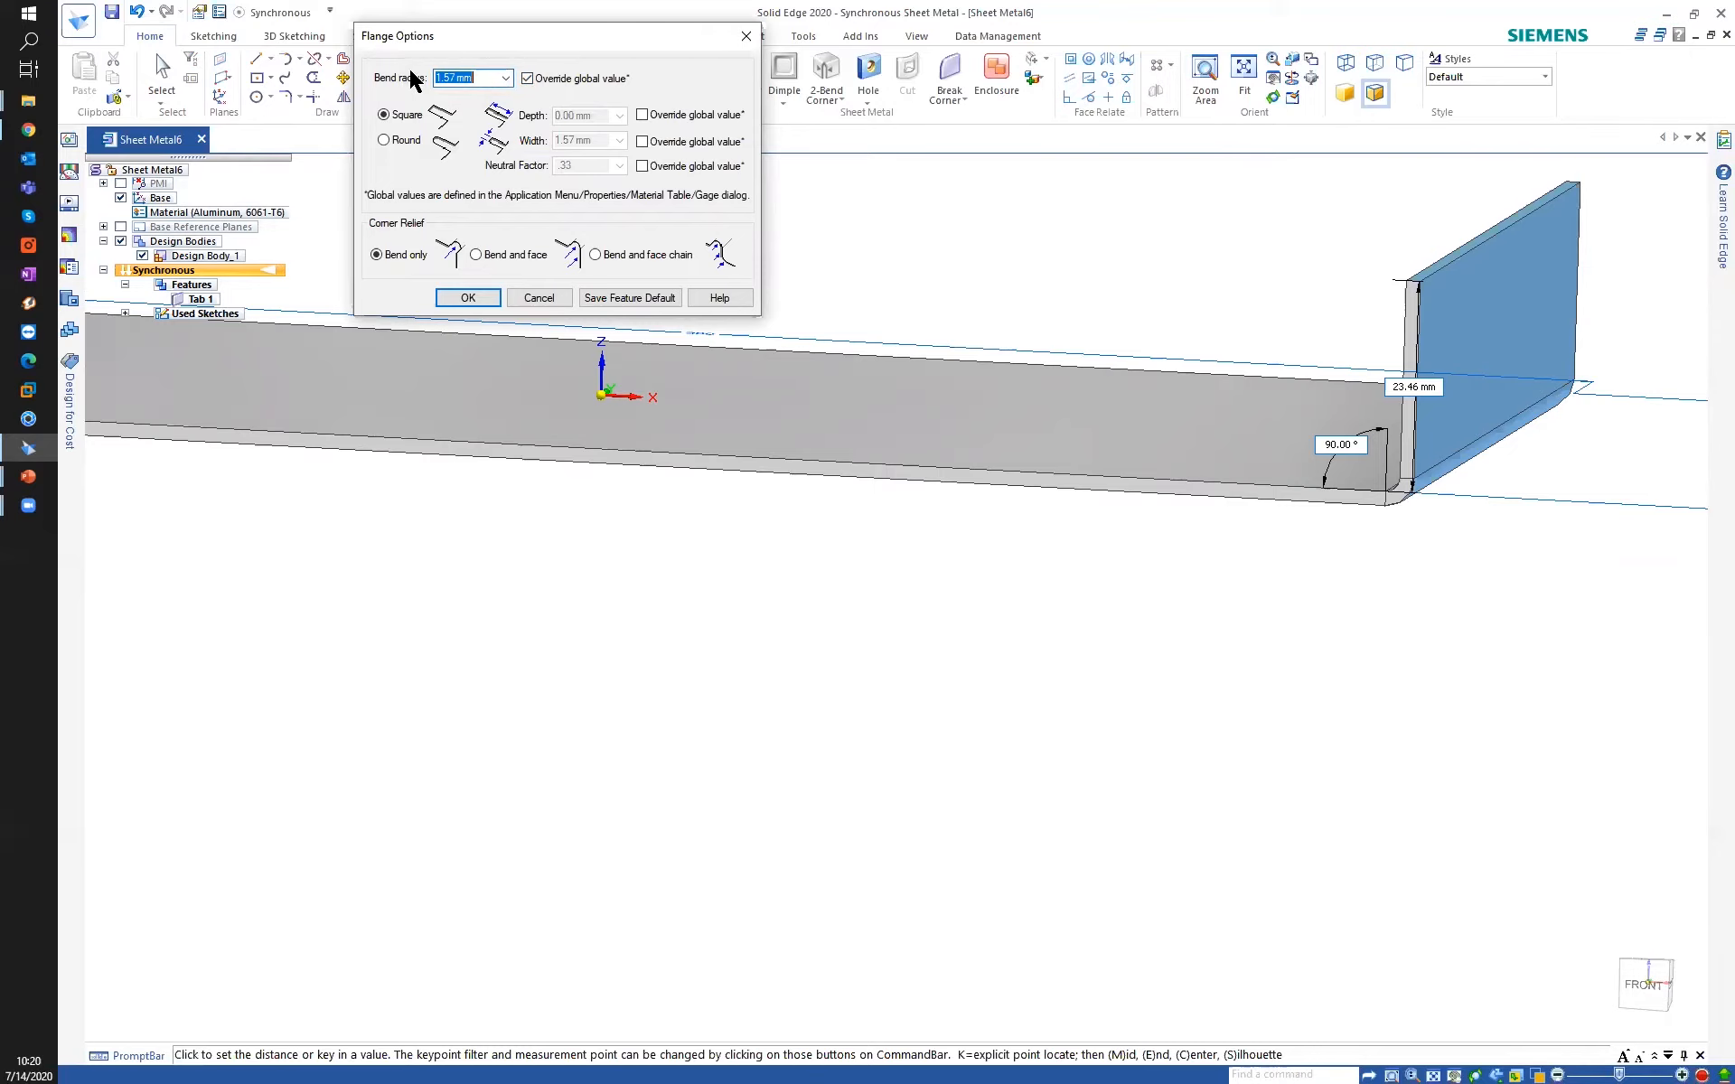
key("Return")
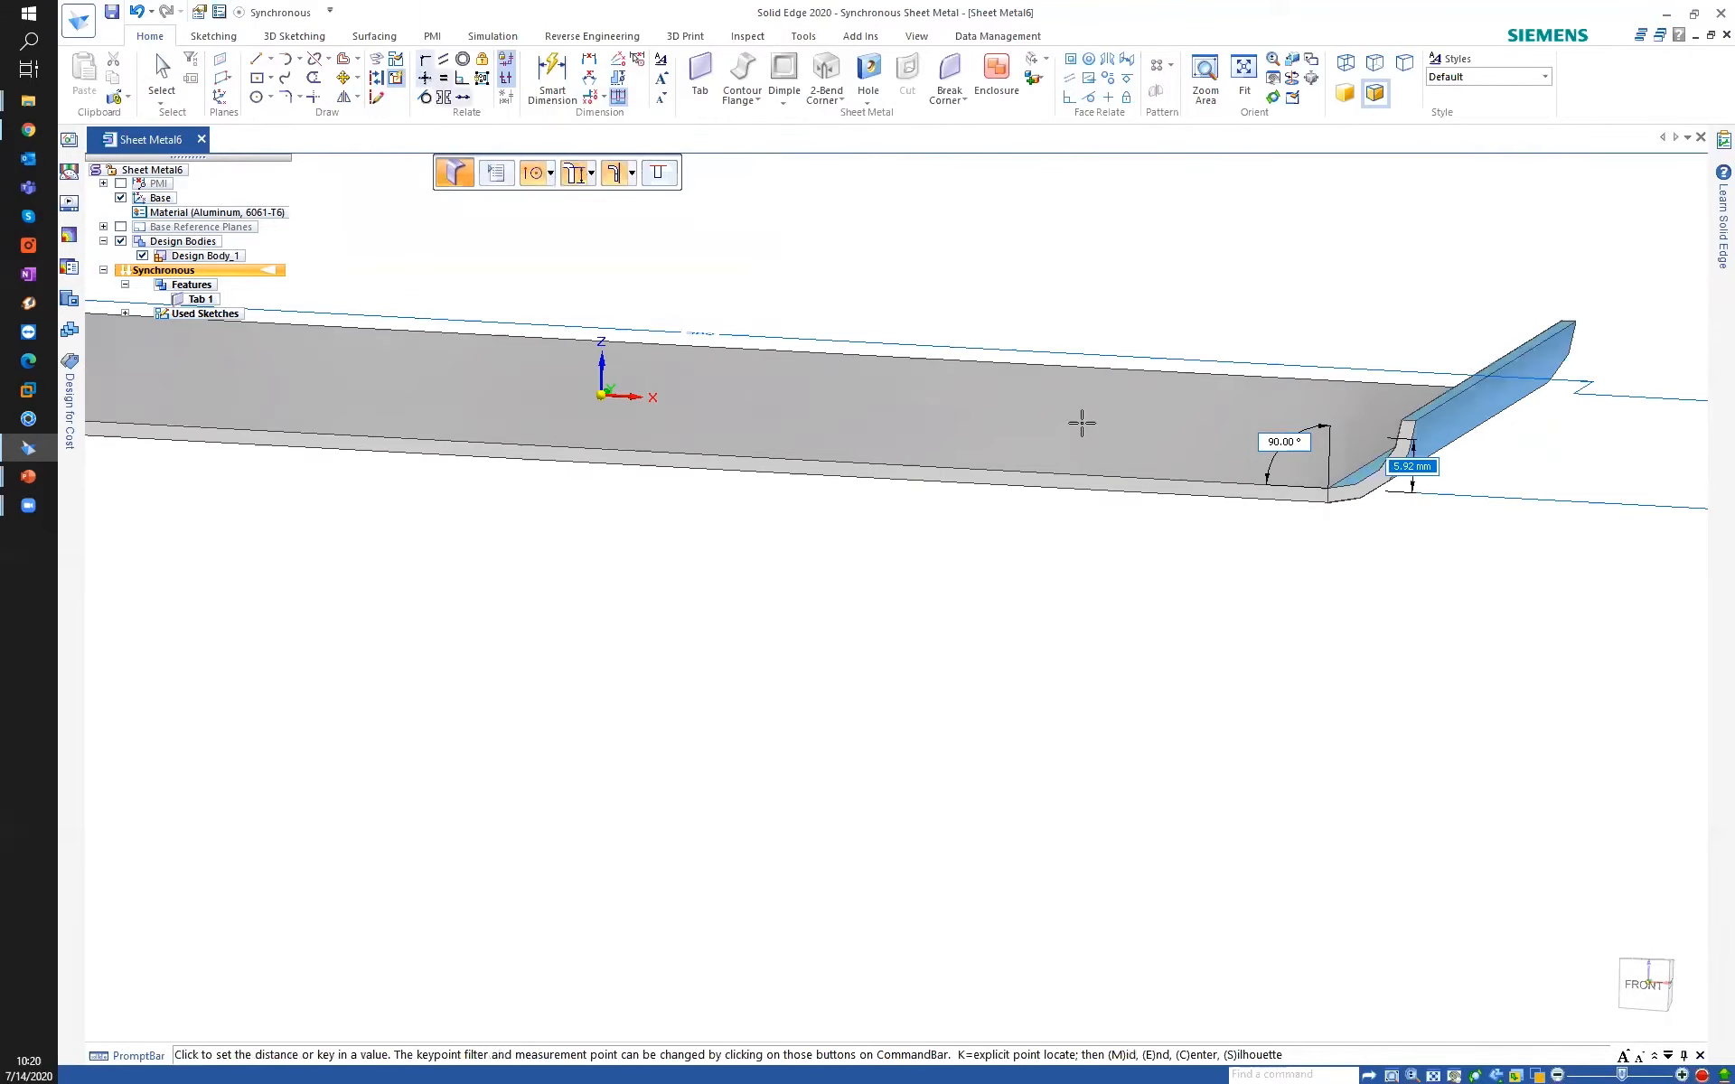
mouse_move(1340, 782)
middle_mouse_down()
mouse_move(1365, 778)
mouse_move(1338, 788)
middle_mouse_up()
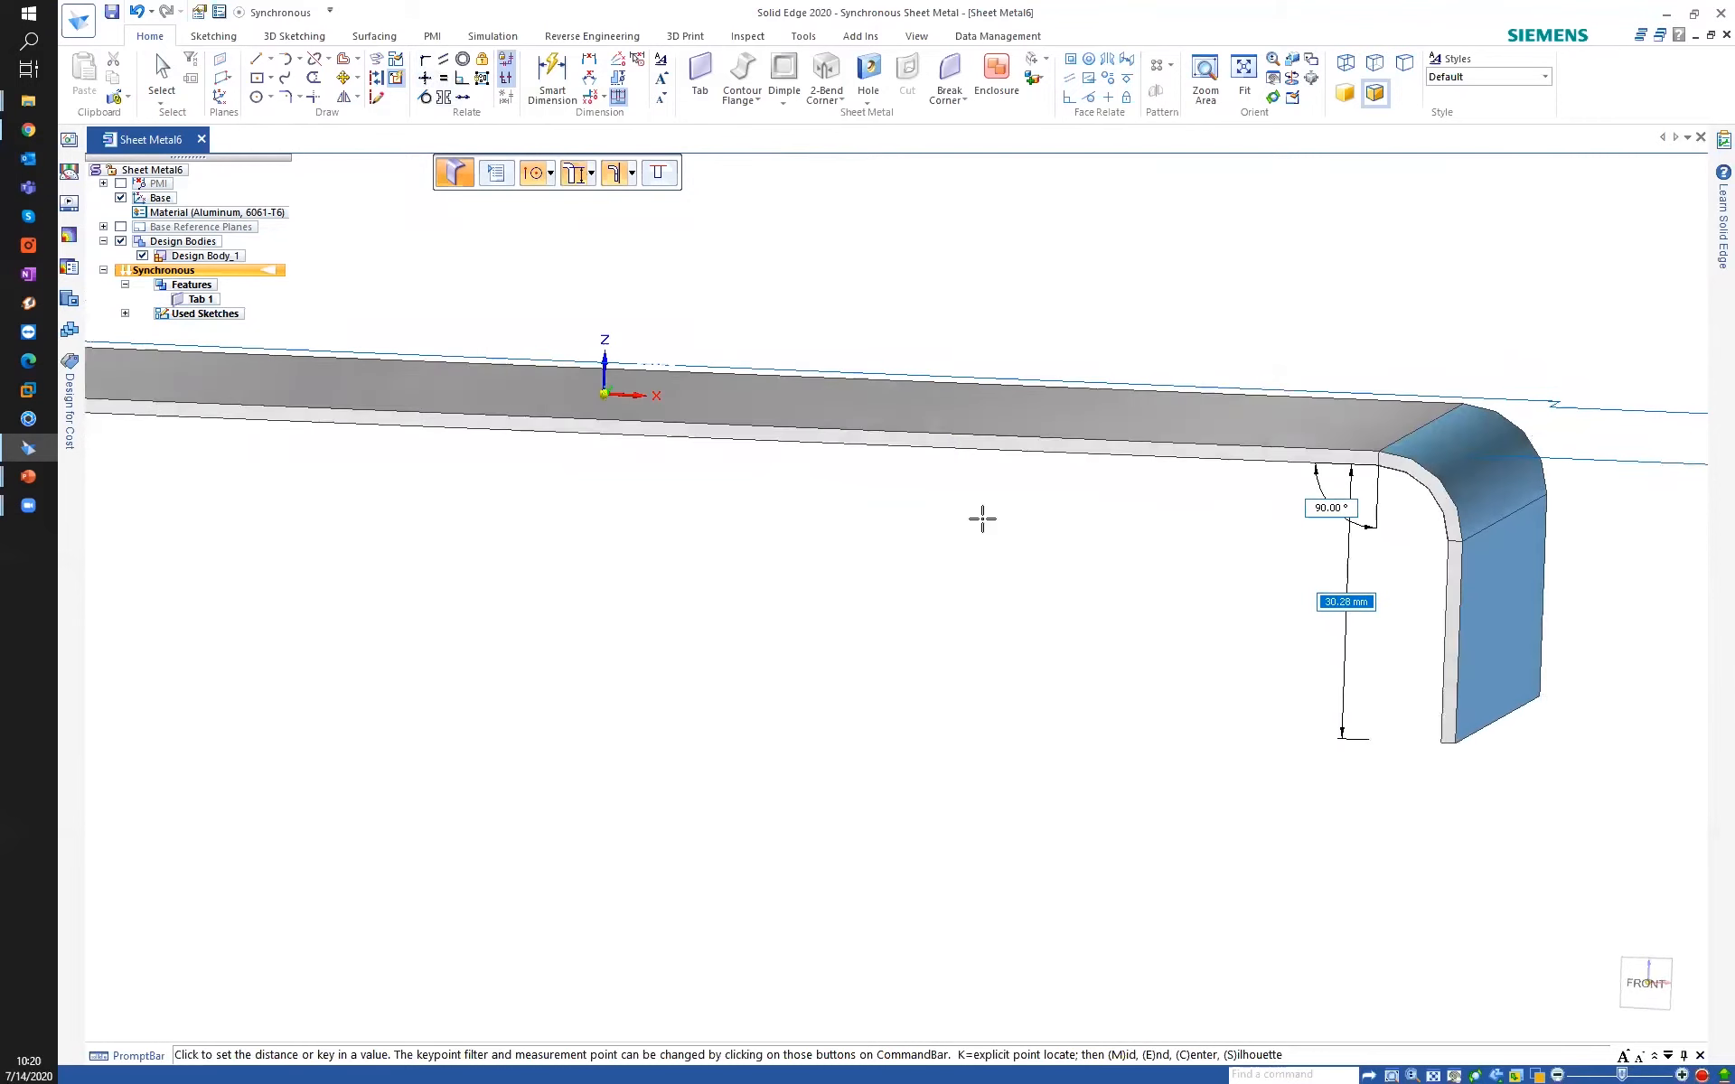
Try Material Outside as the flange's material side and change it to Bend Outside.
left_click(632, 174)
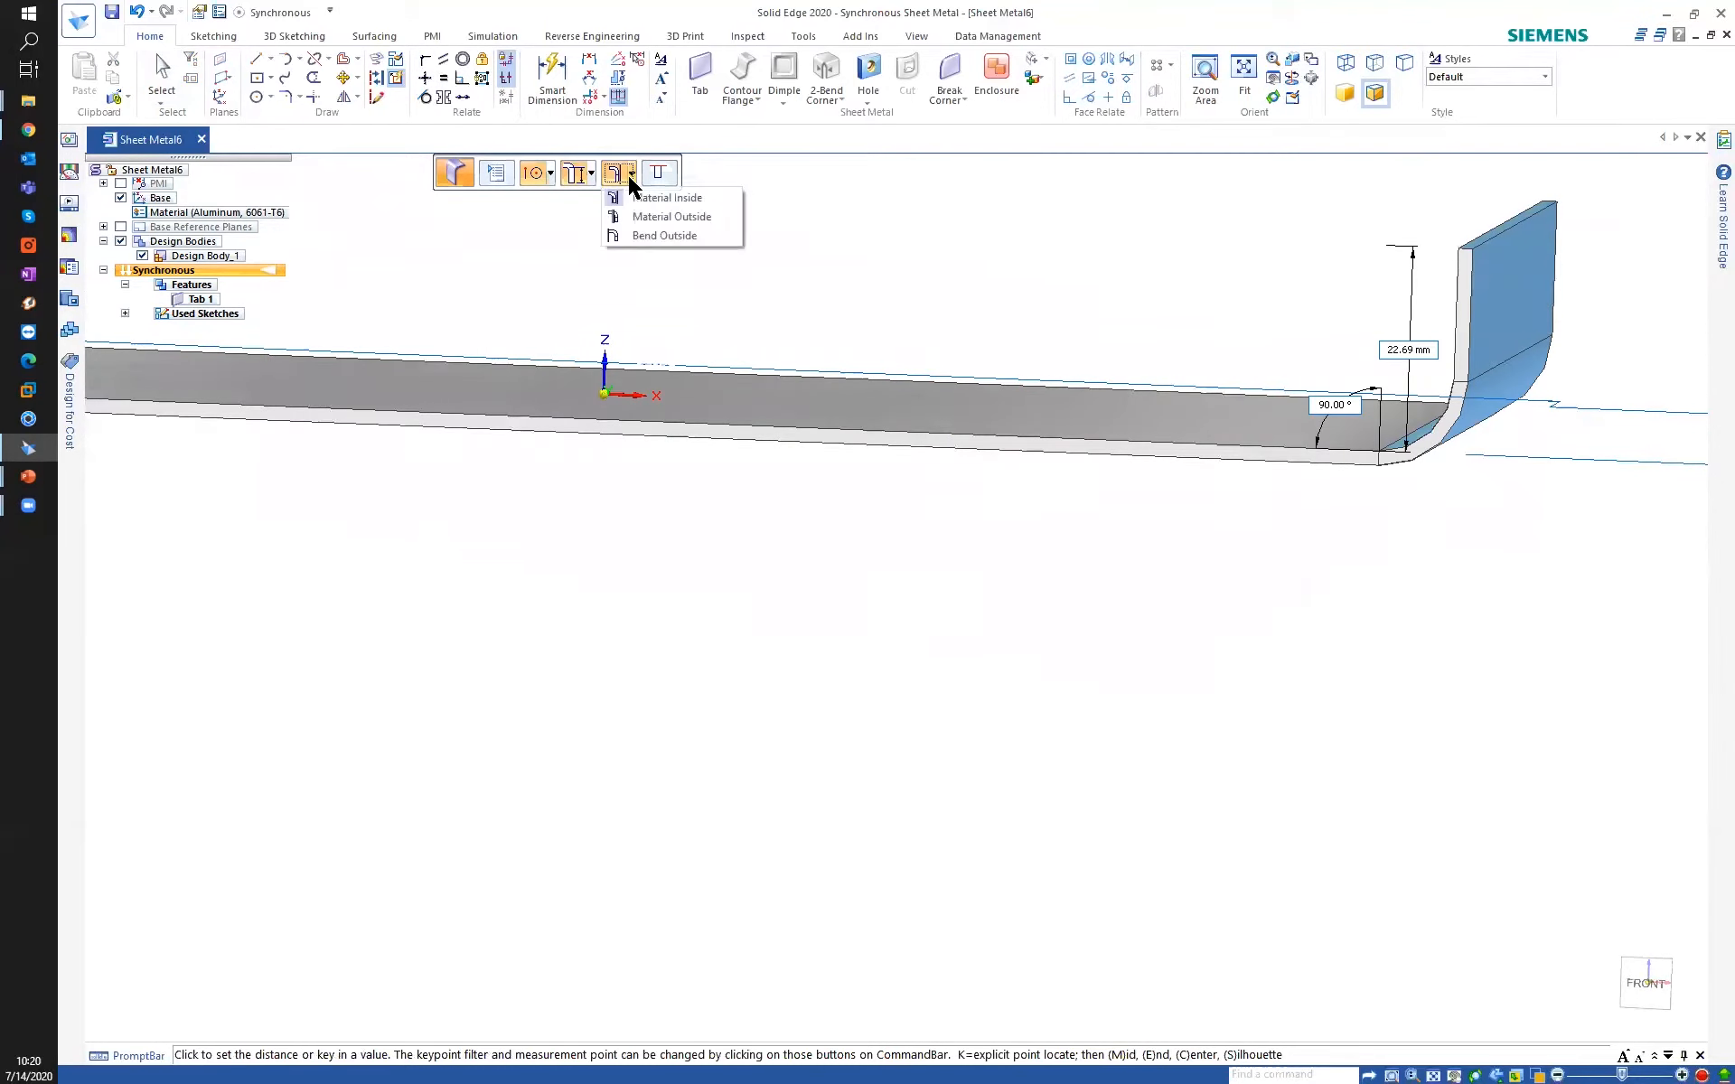
left_click(659, 218)
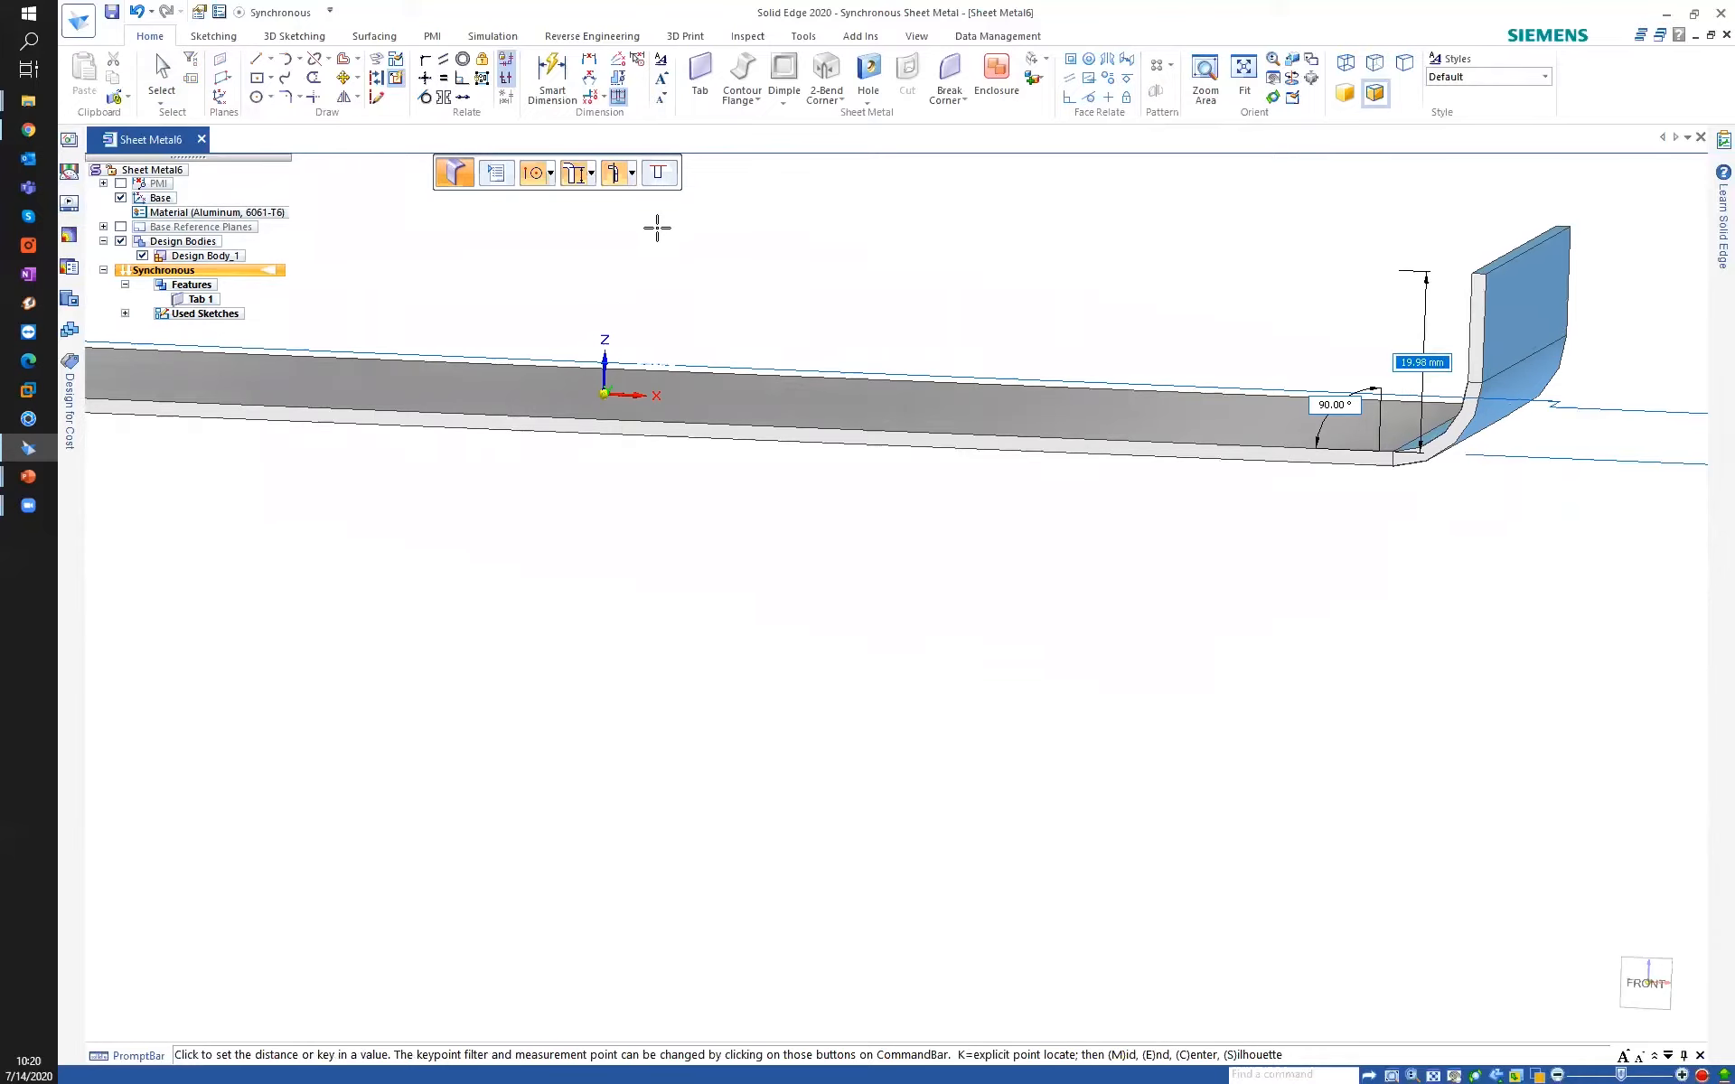
middle_click_drag(1020, 438, 1035, 461)
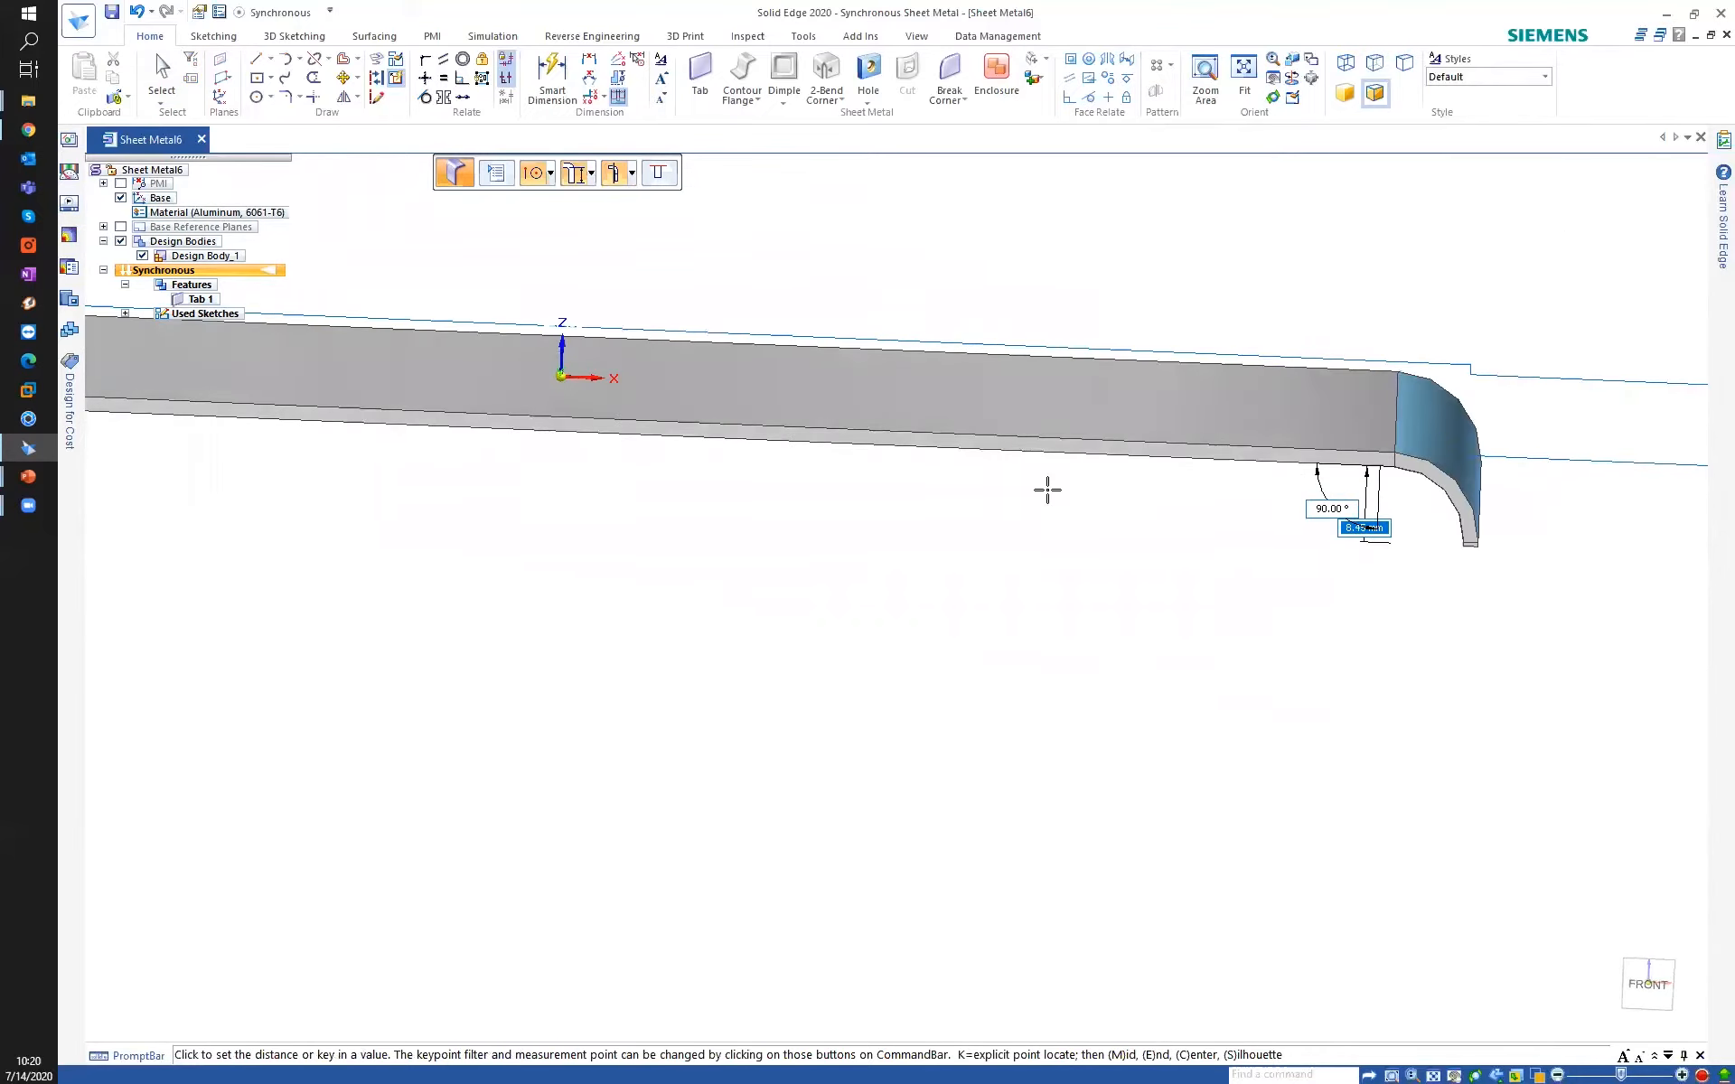
left_click(632, 174)
left_click(654, 236)
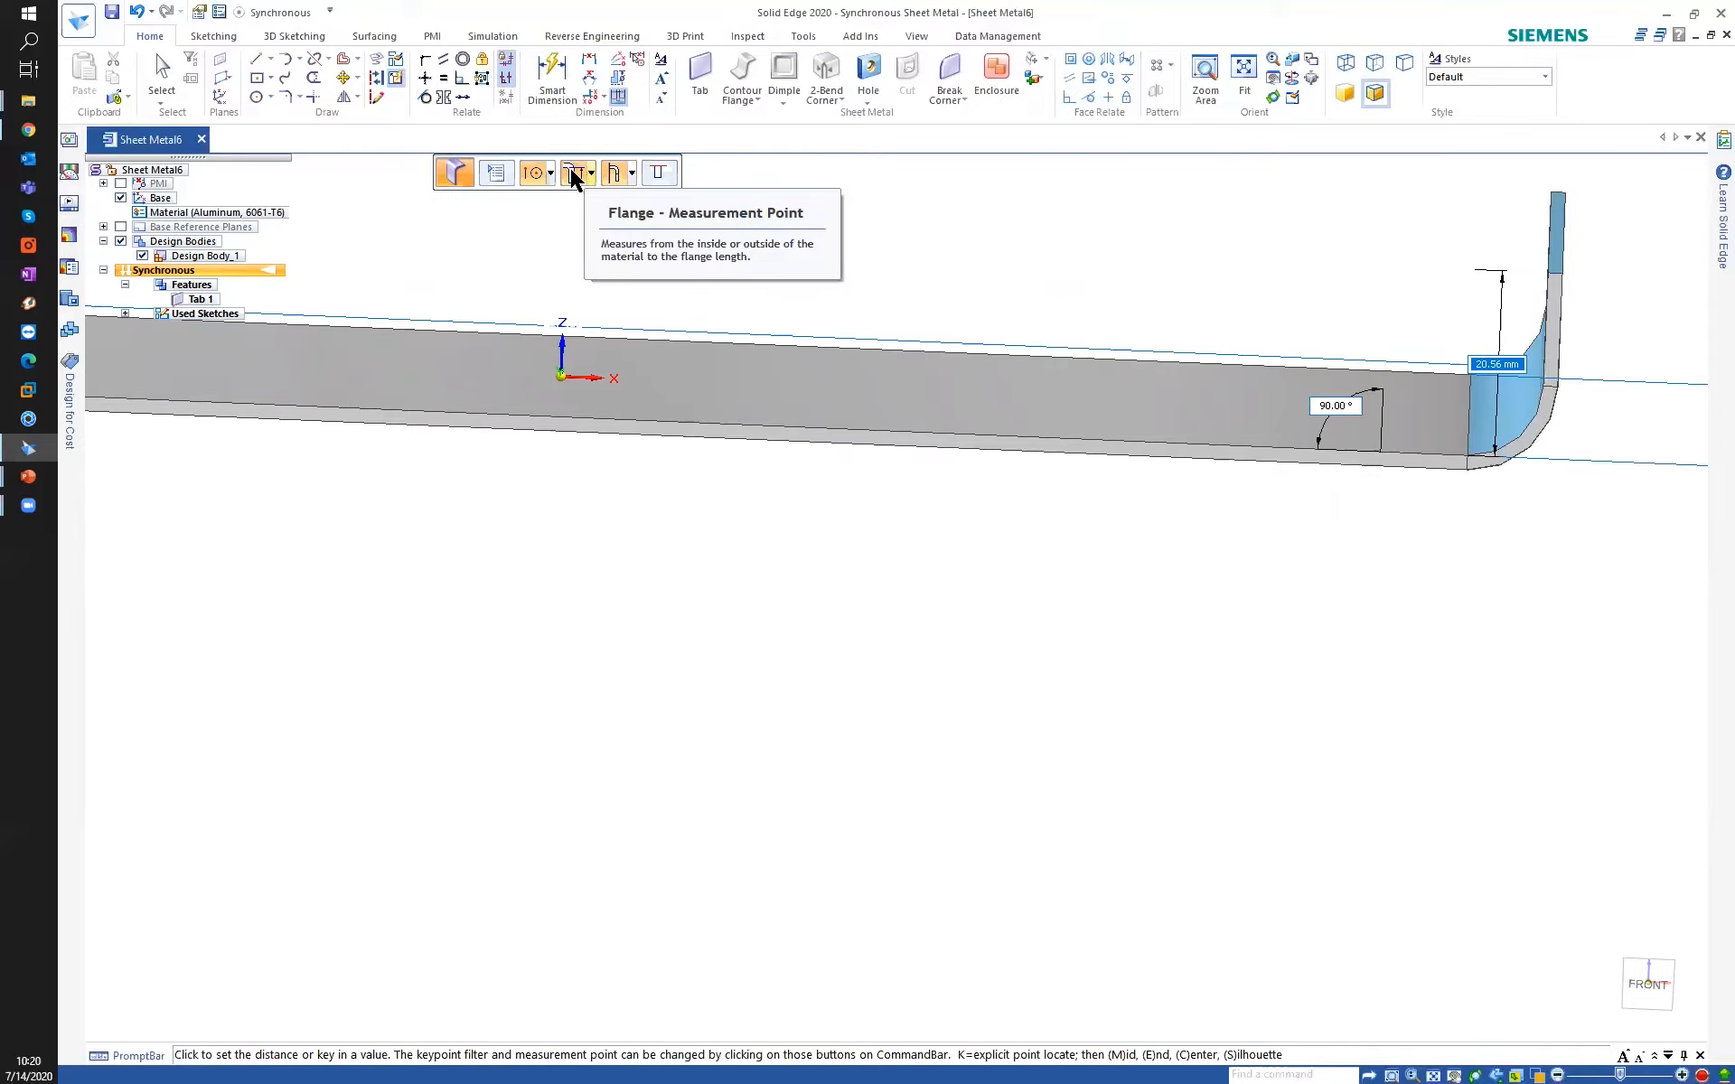
Set the flange's measurement point to Measurement Outside.
middle_click_drag(1387, 581, 1387, 569)
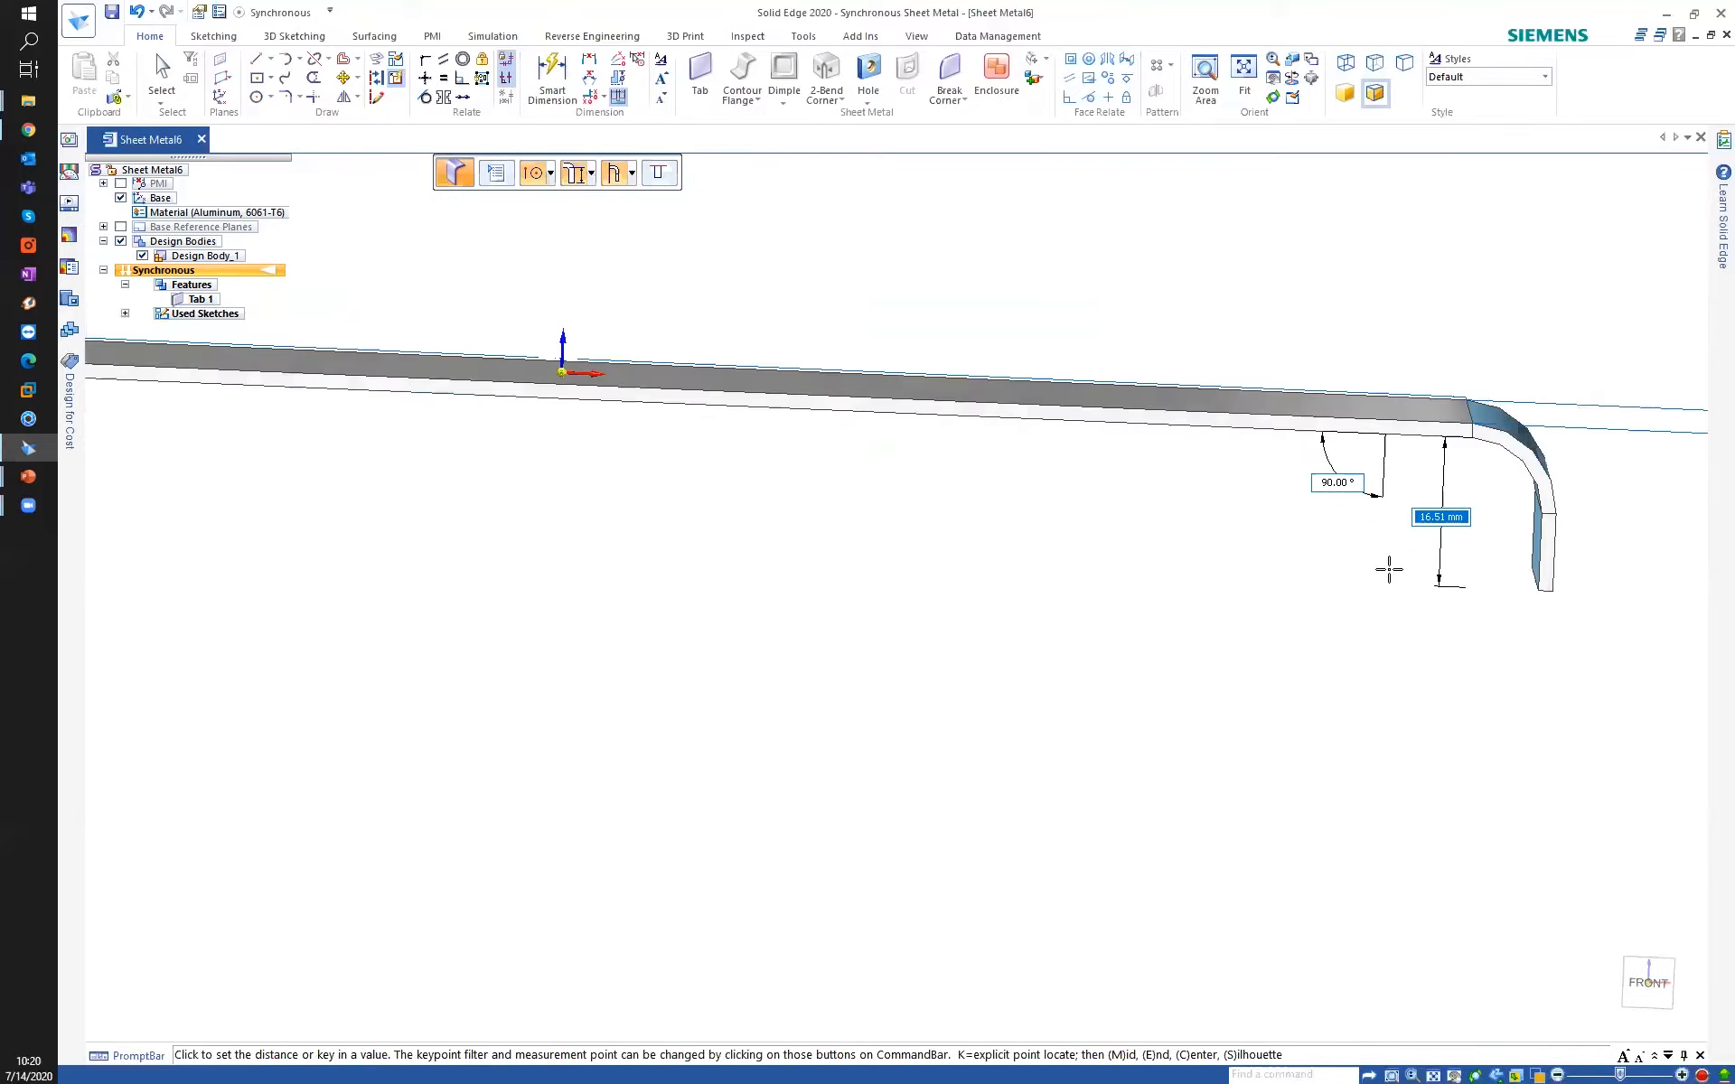
left_click(591, 174)
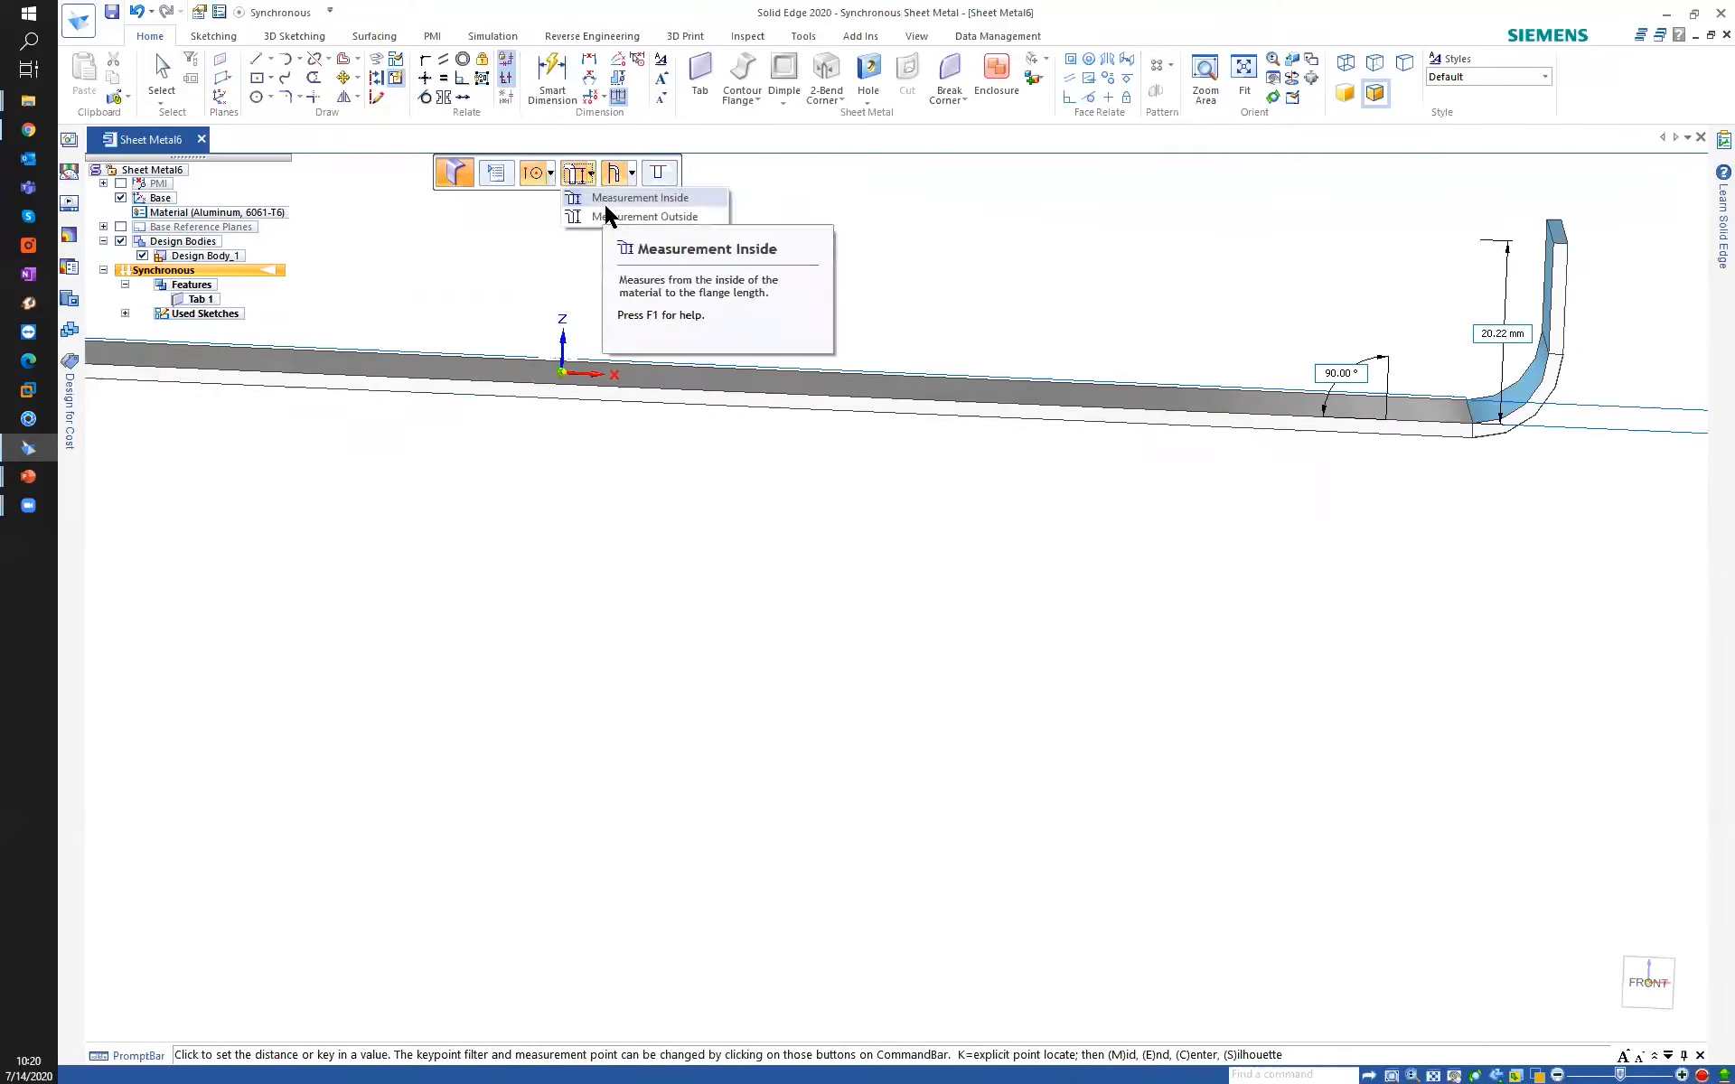
left_click(605, 203)
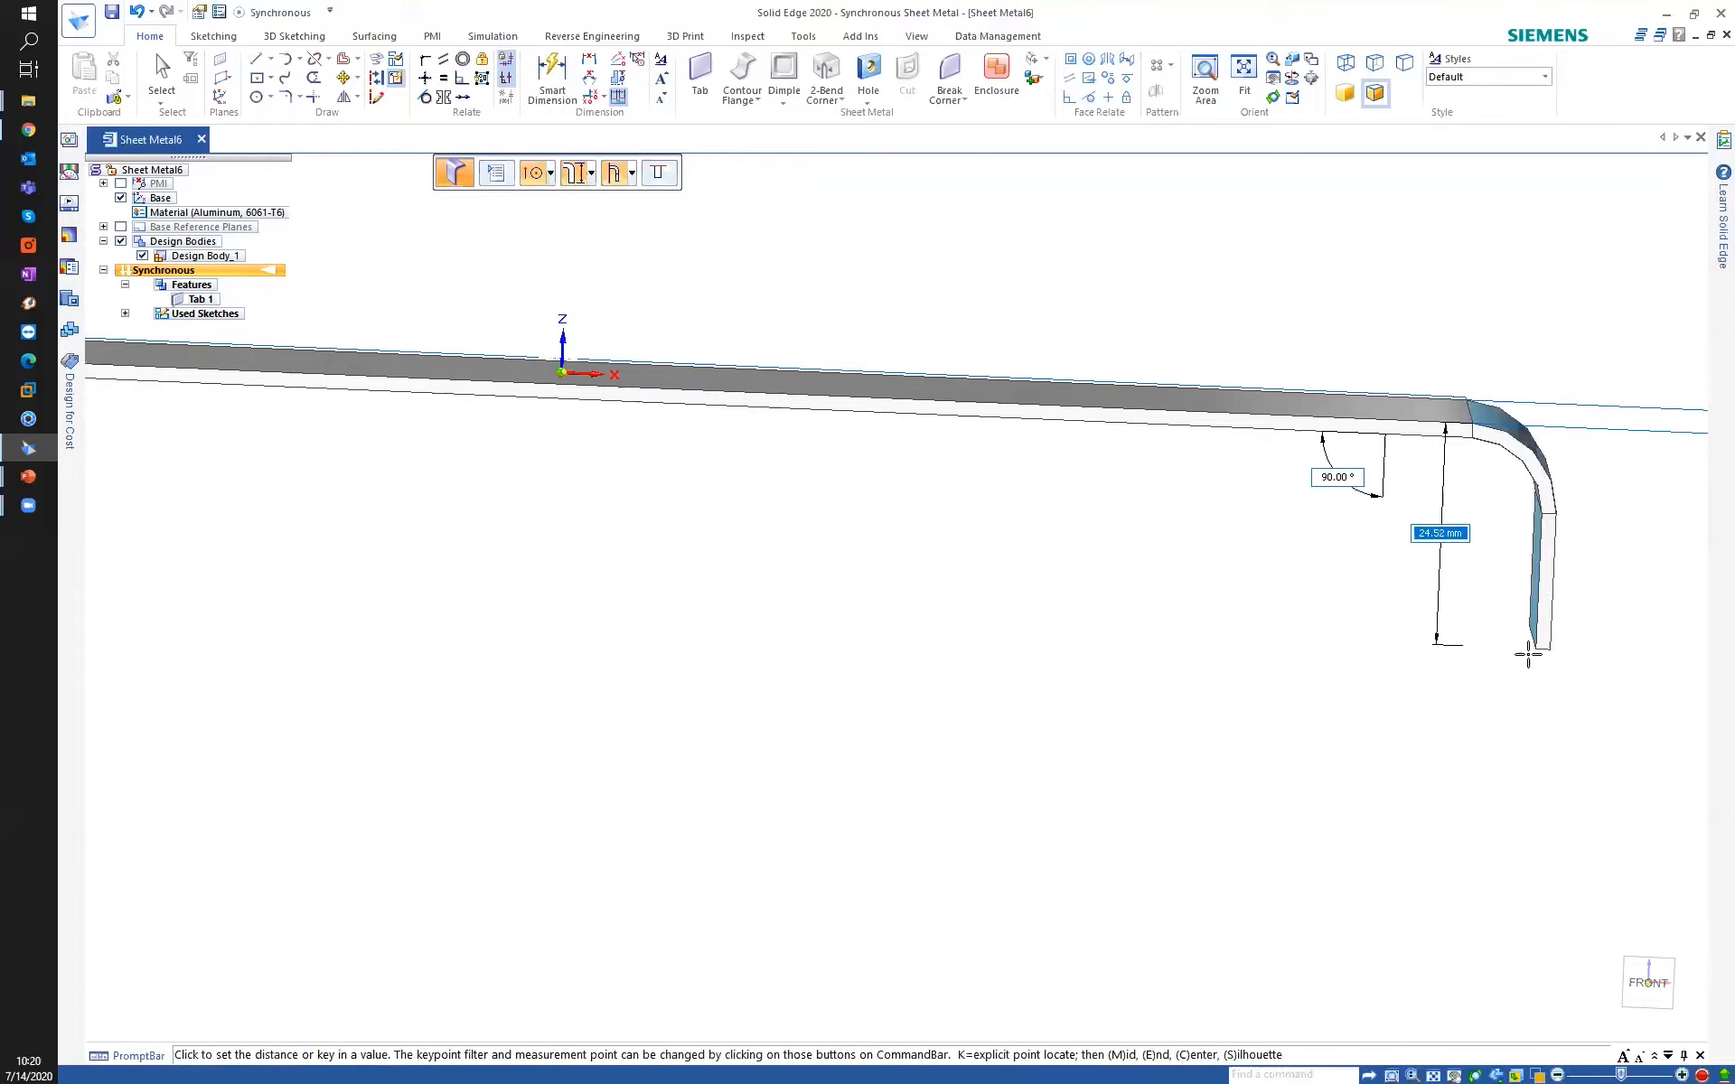
Create a downward 90° partial flange about 30 mm long at the tab's positive X end, after comparing it with the full-width version.
key("ctrl+i")
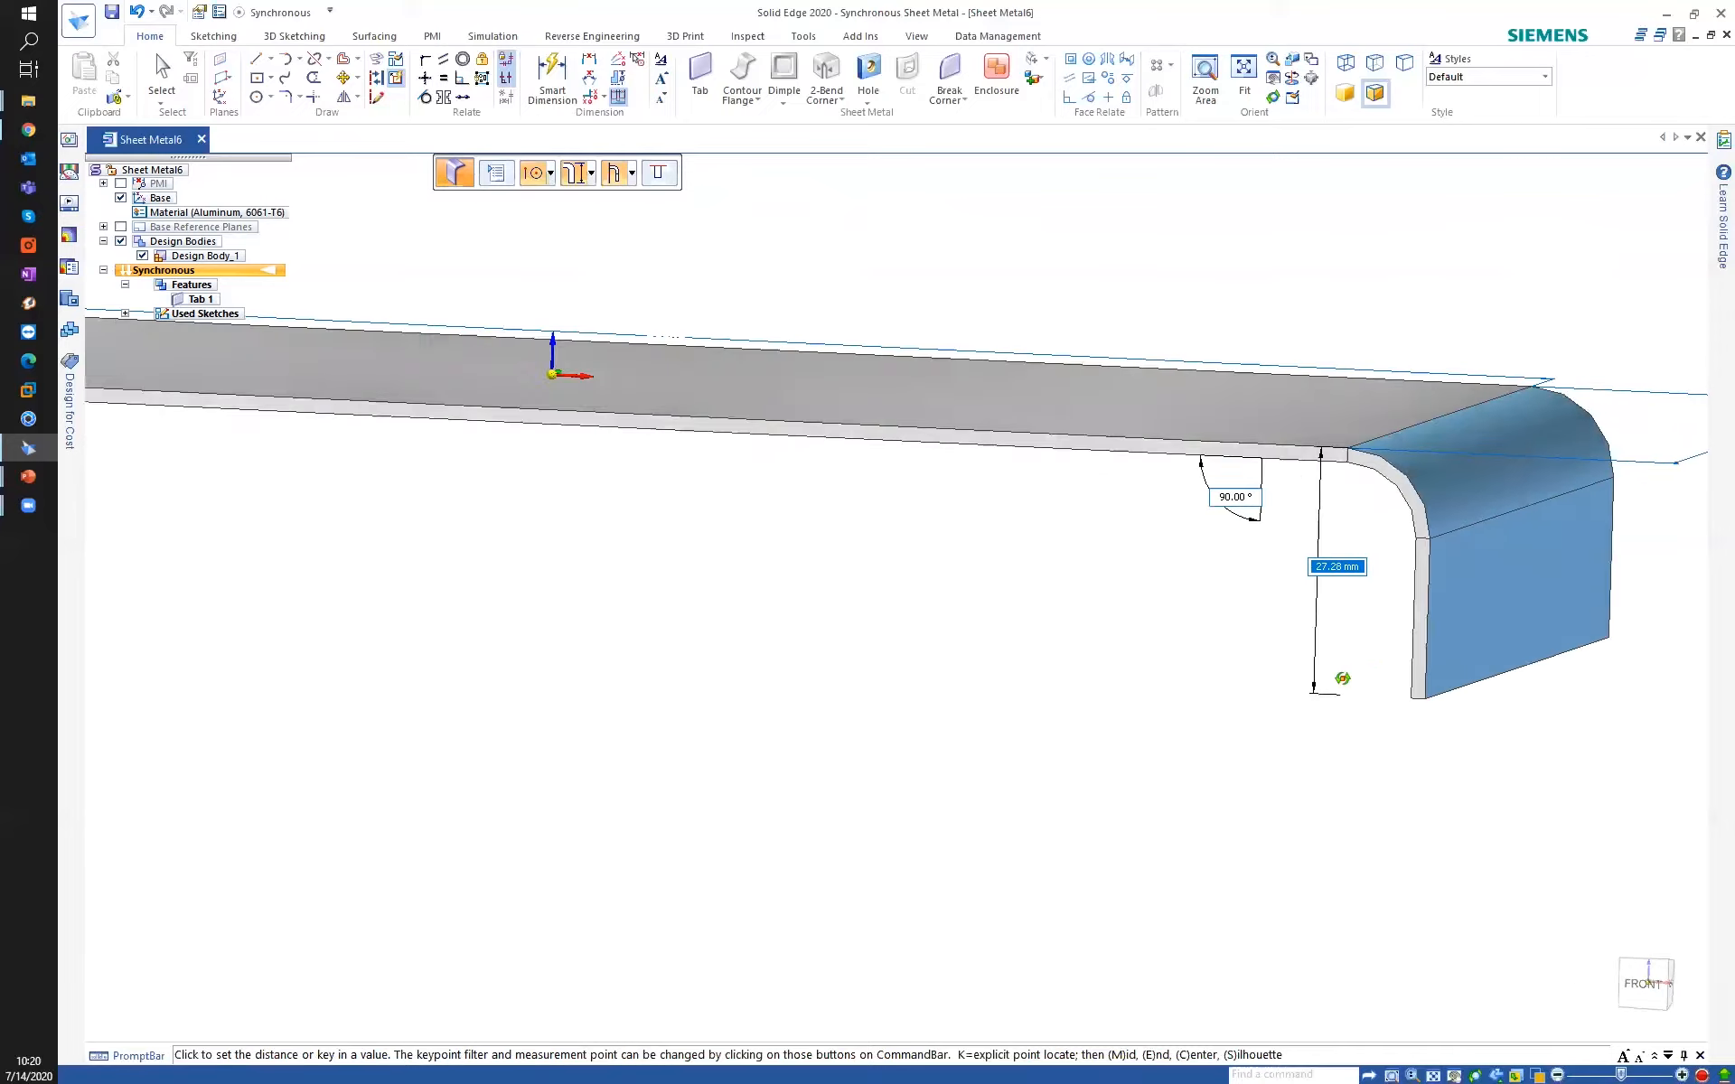
middle_click_drag(1301, 704, 1235, 715)
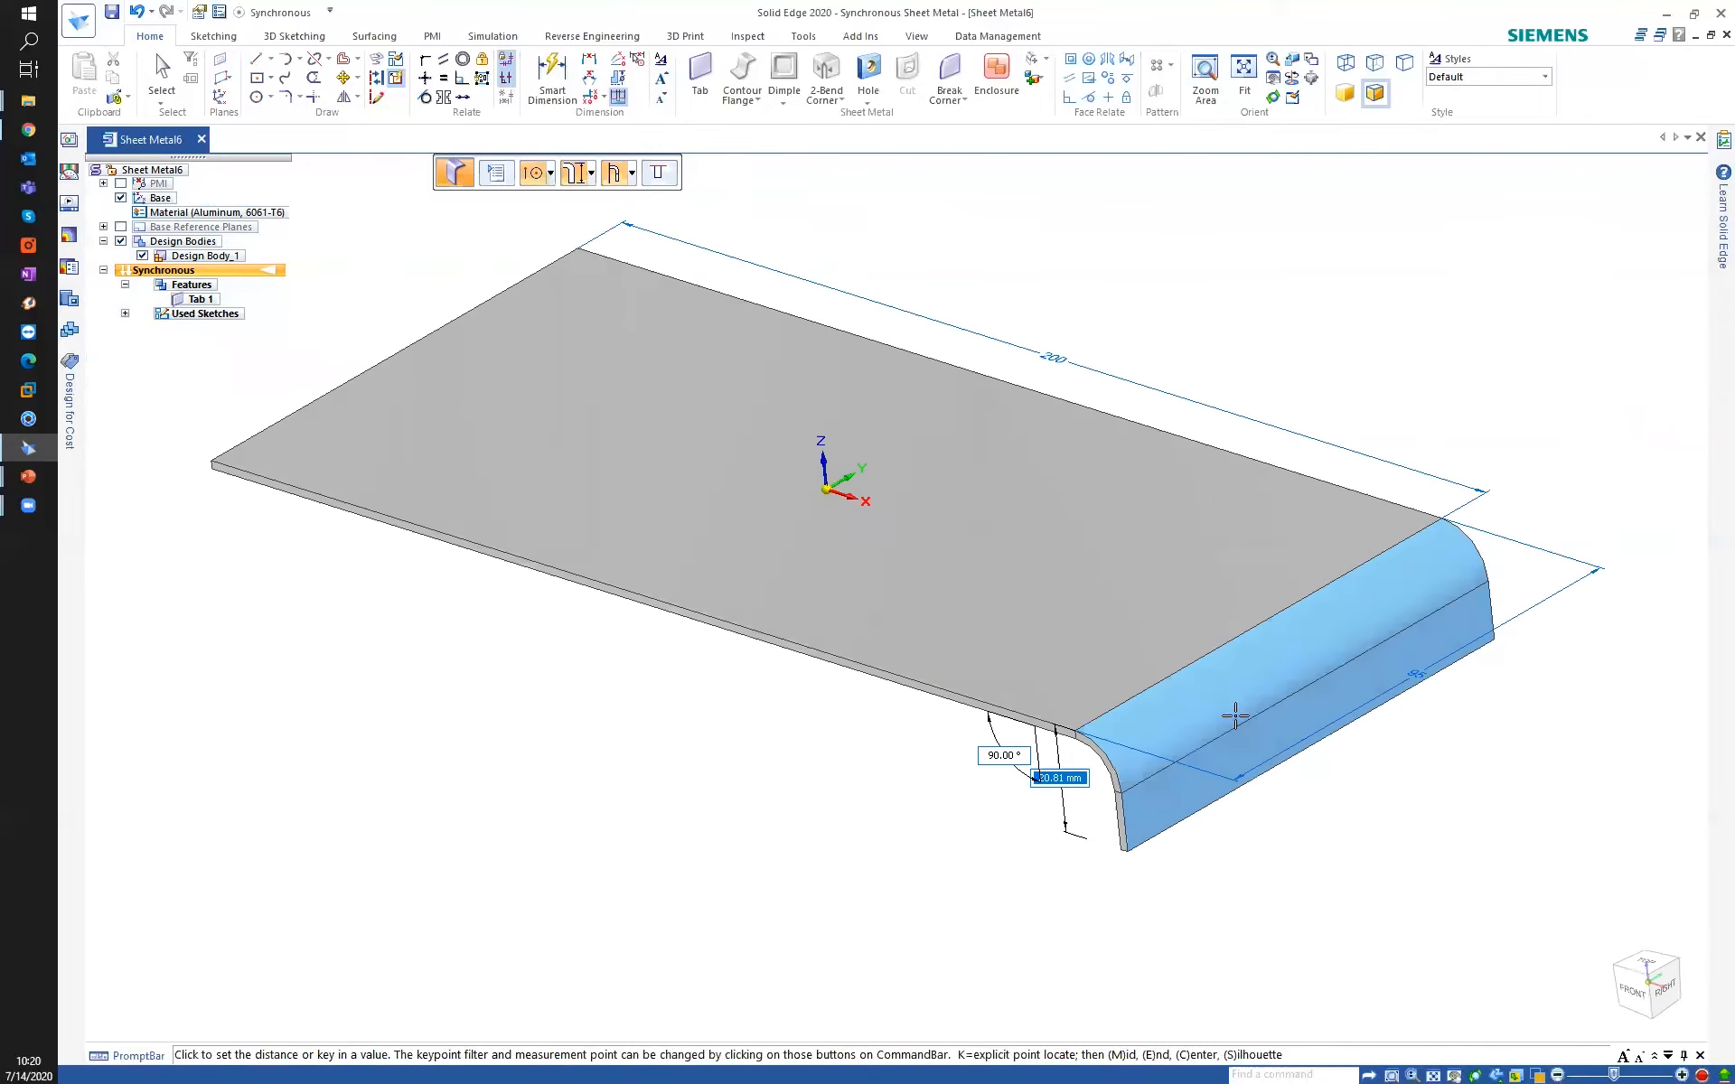
left_click(660, 176)
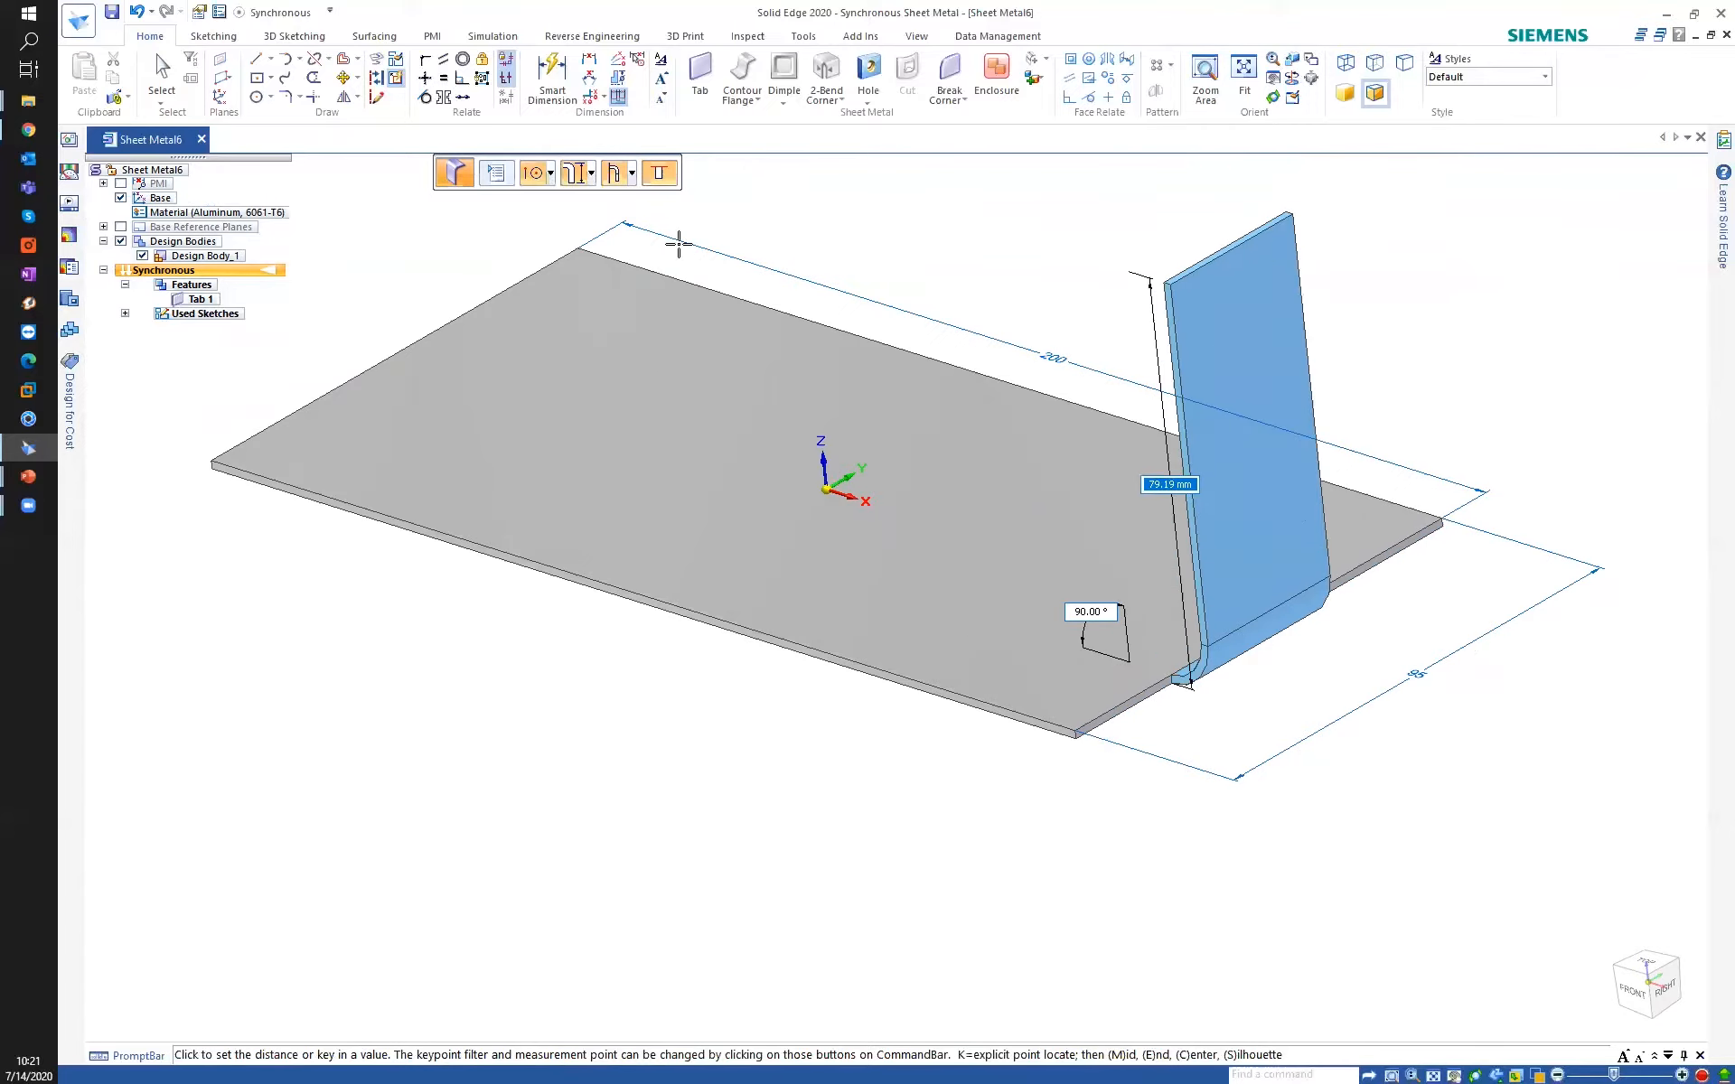
left_click(657, 178)
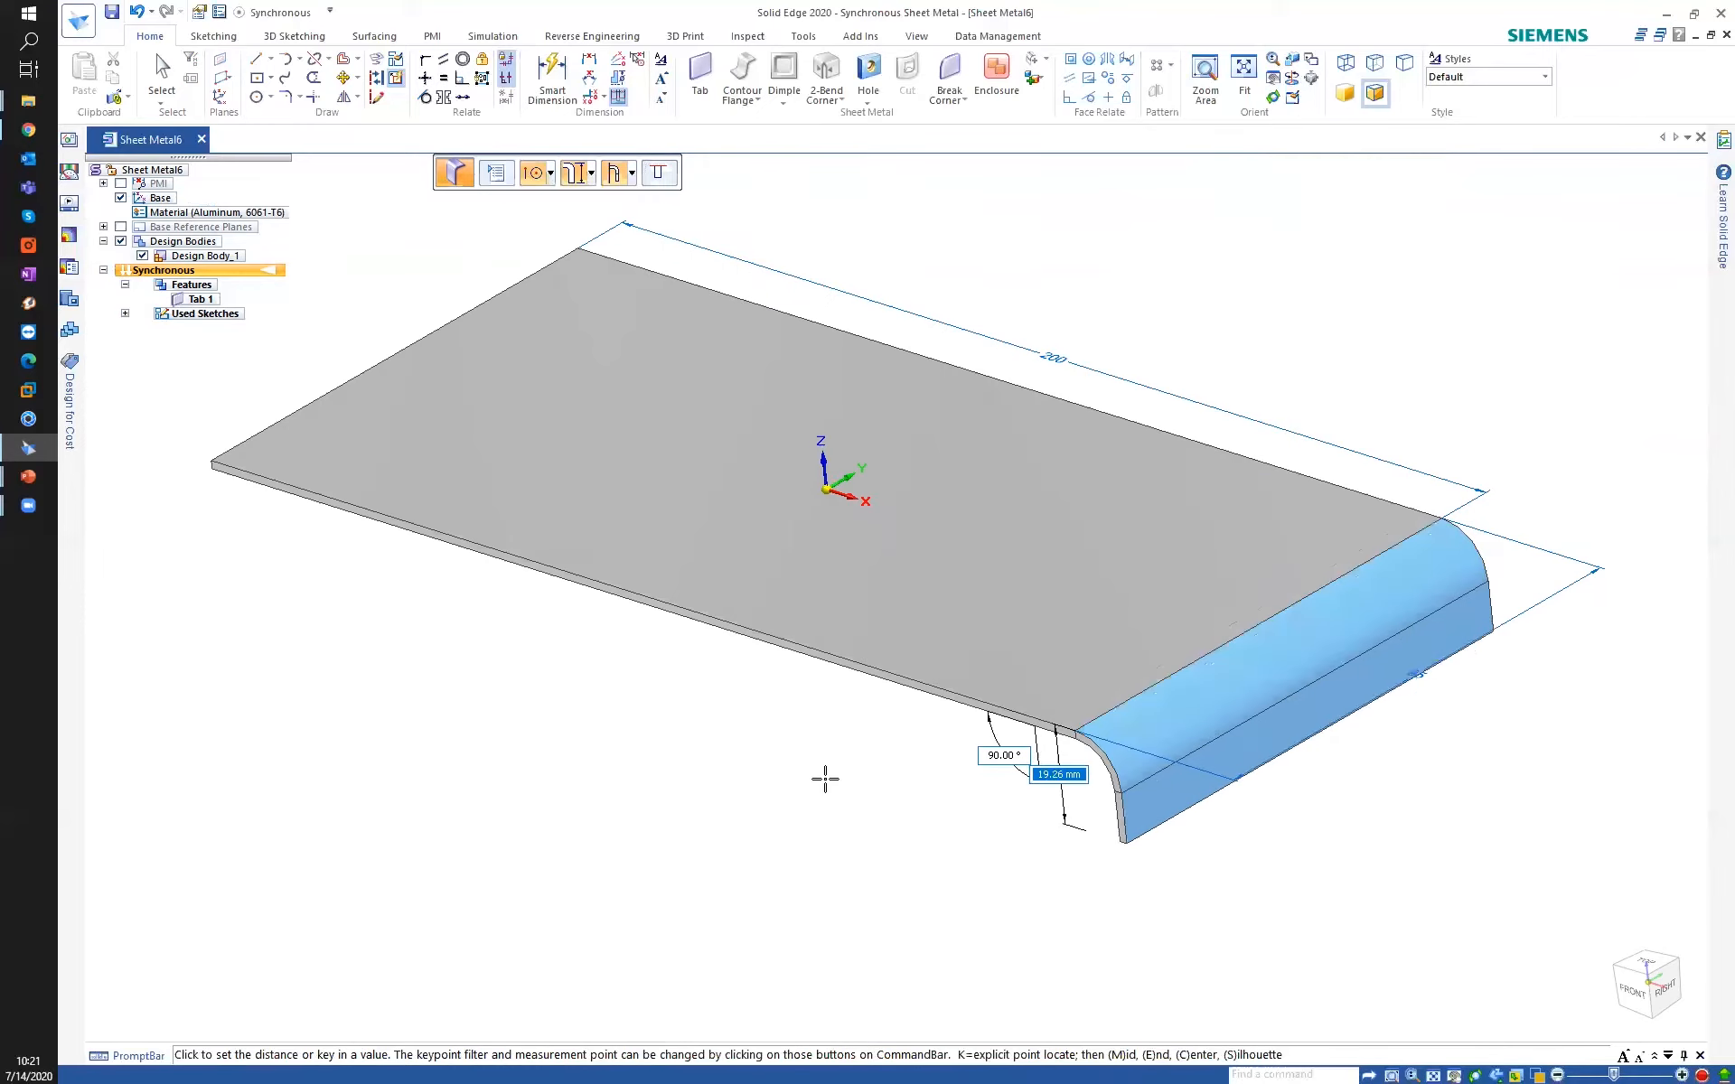
left_click(658, 174)
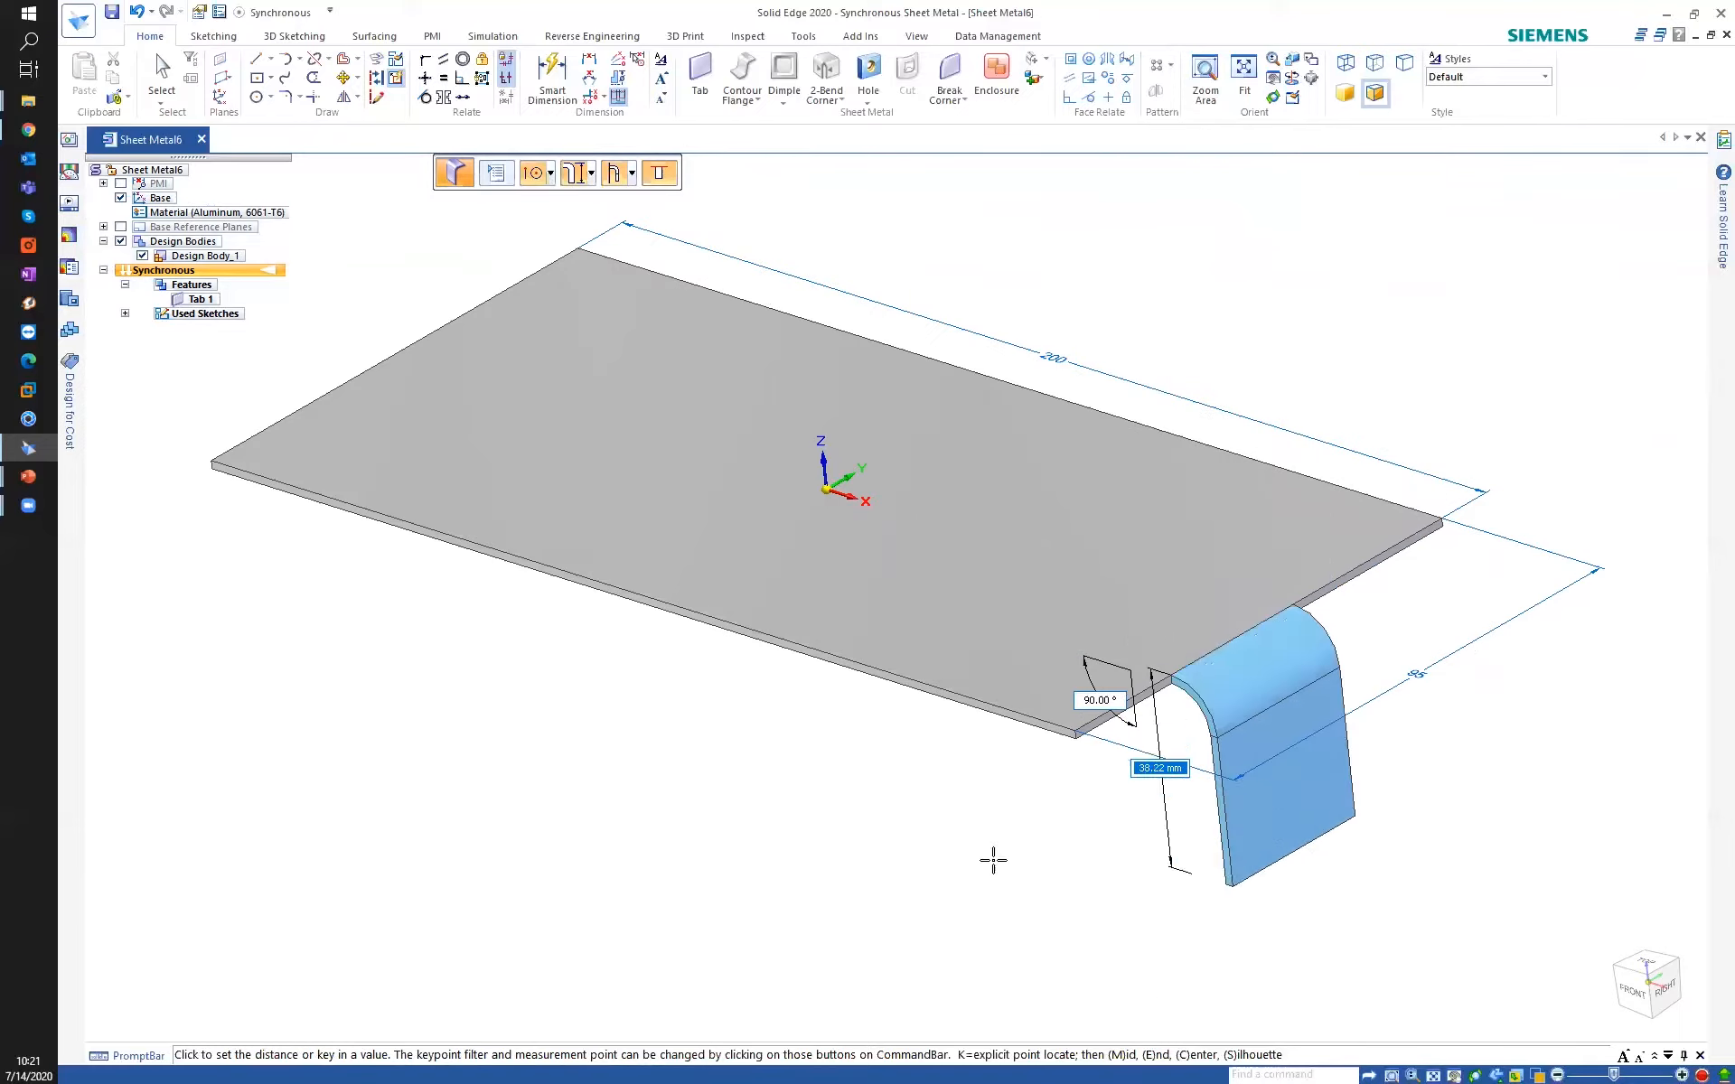
left_click(1205, 893)
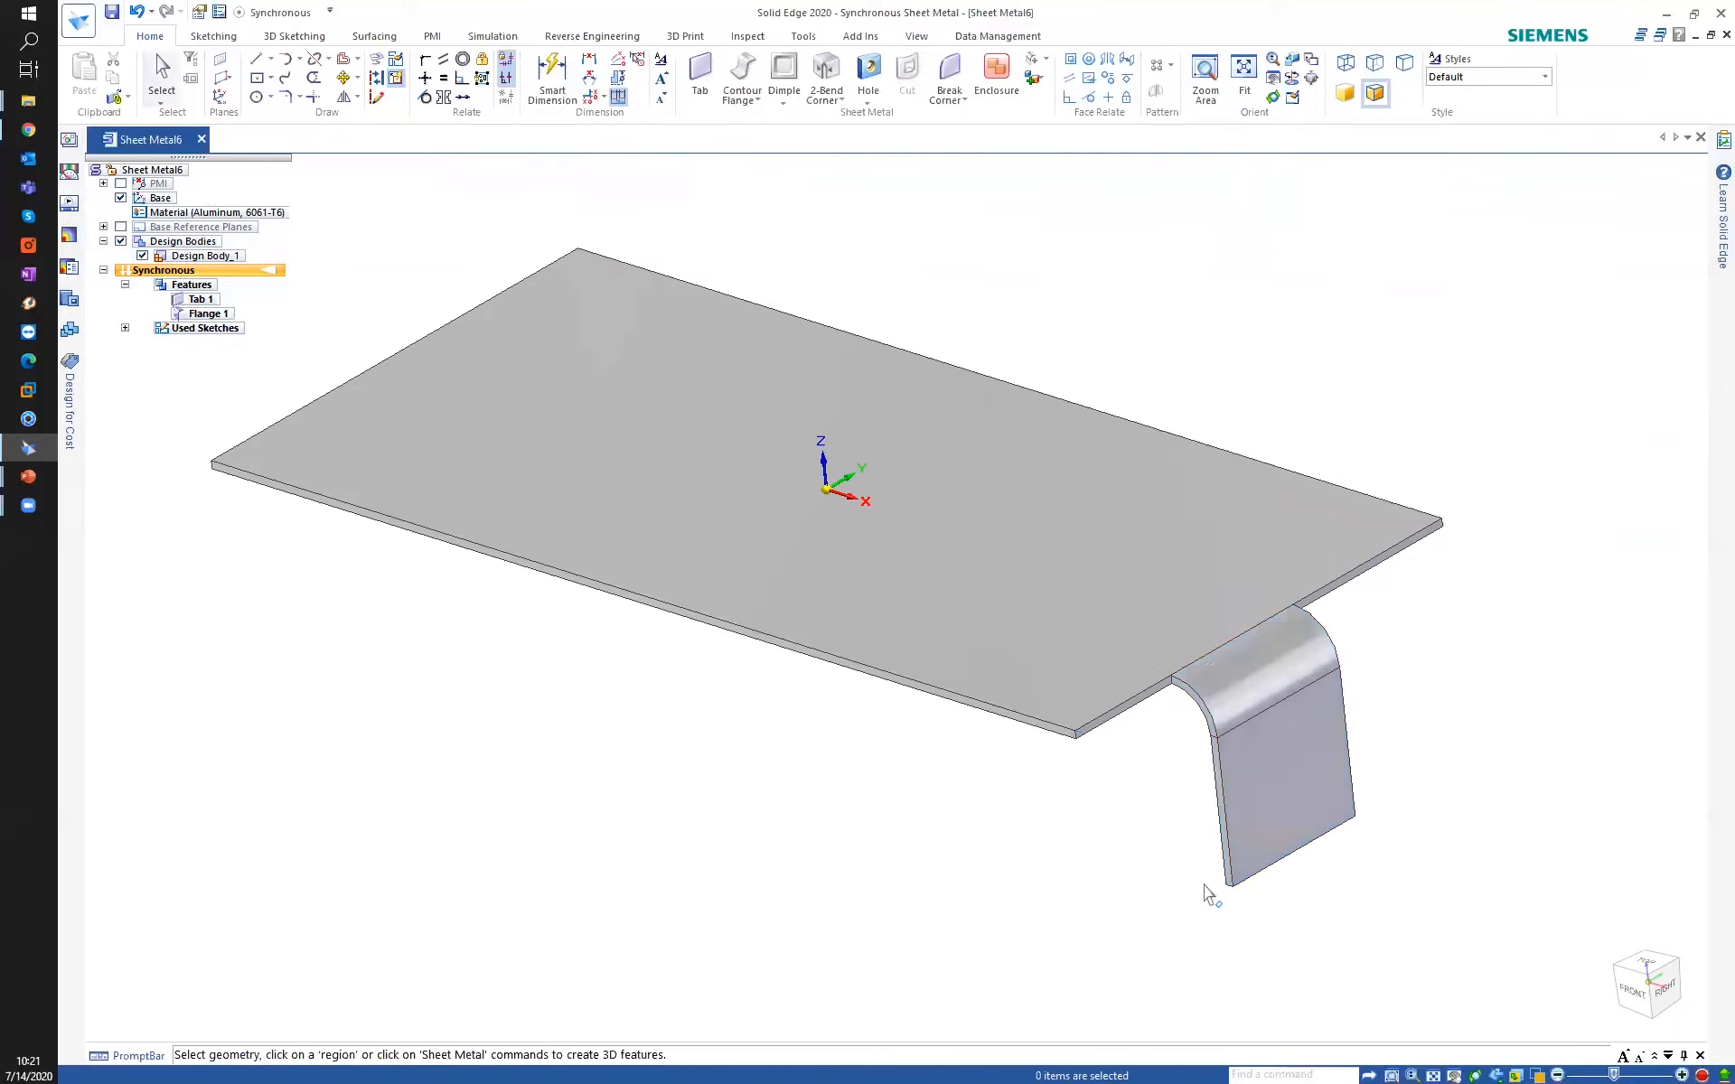
Widen the partial flange by moving its side face to the tab's front corner.
left_click(1220, 788)
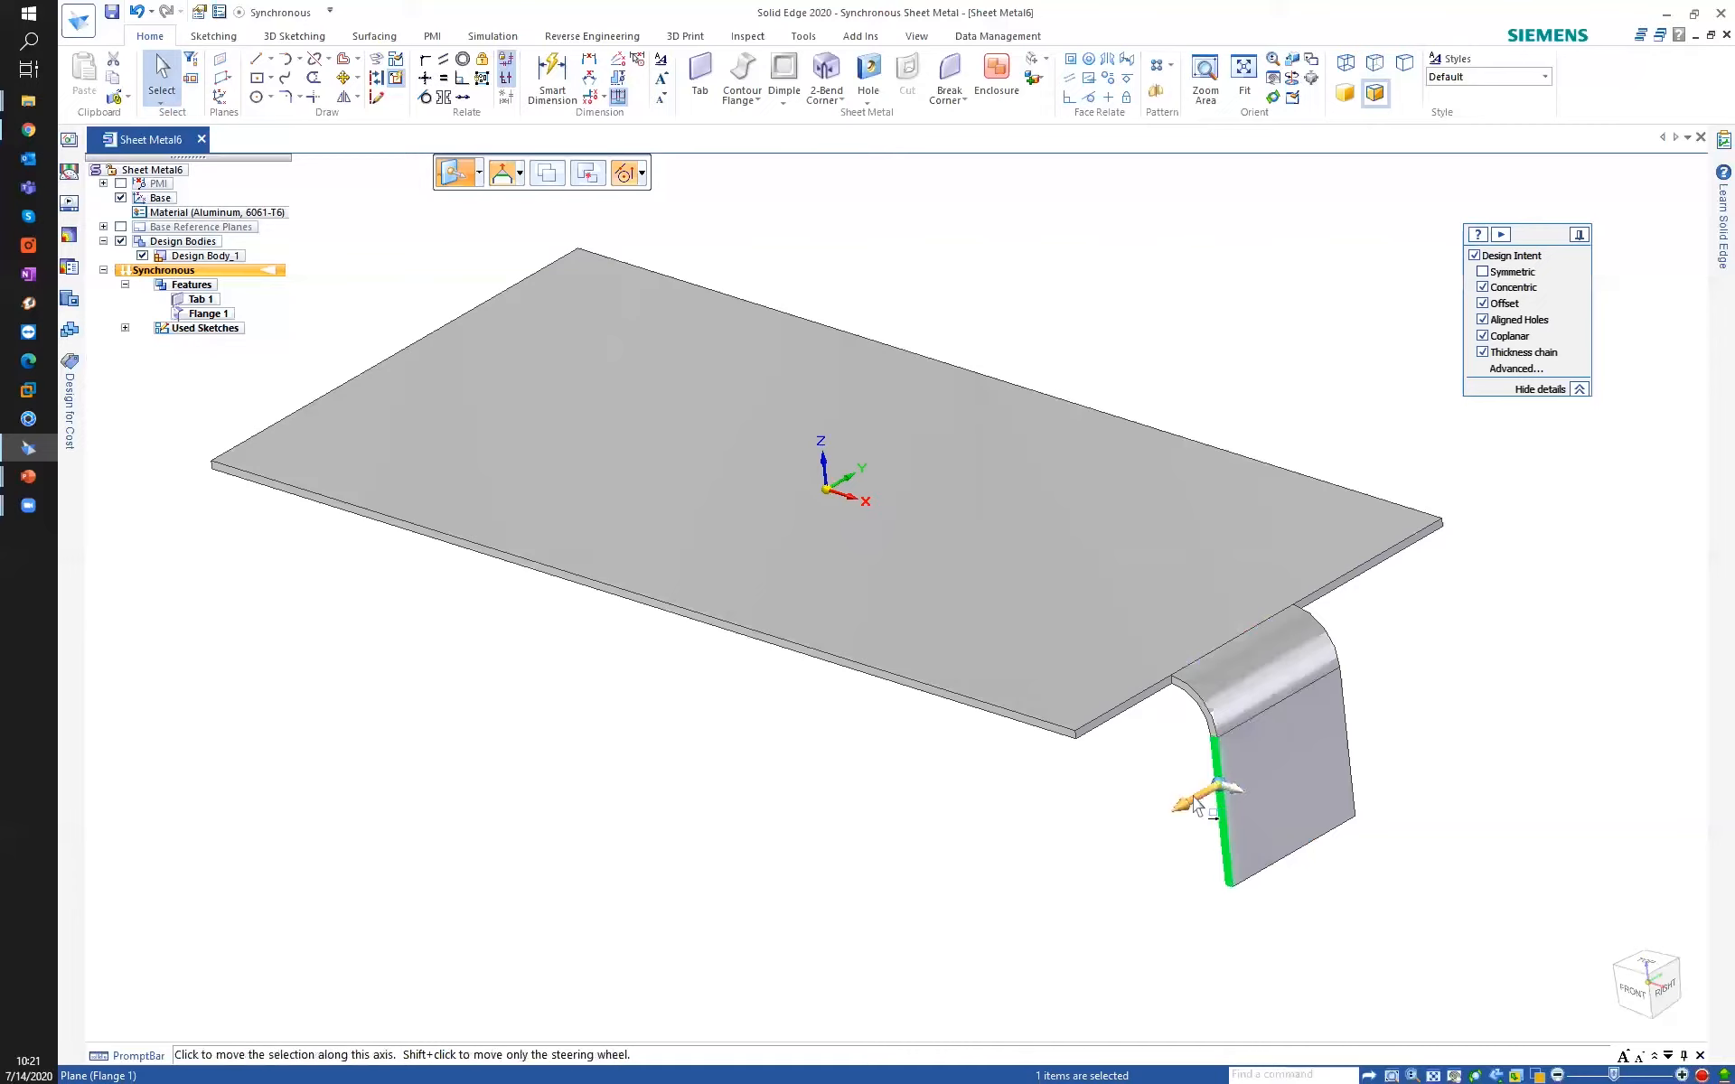
left_click(1198, 806)
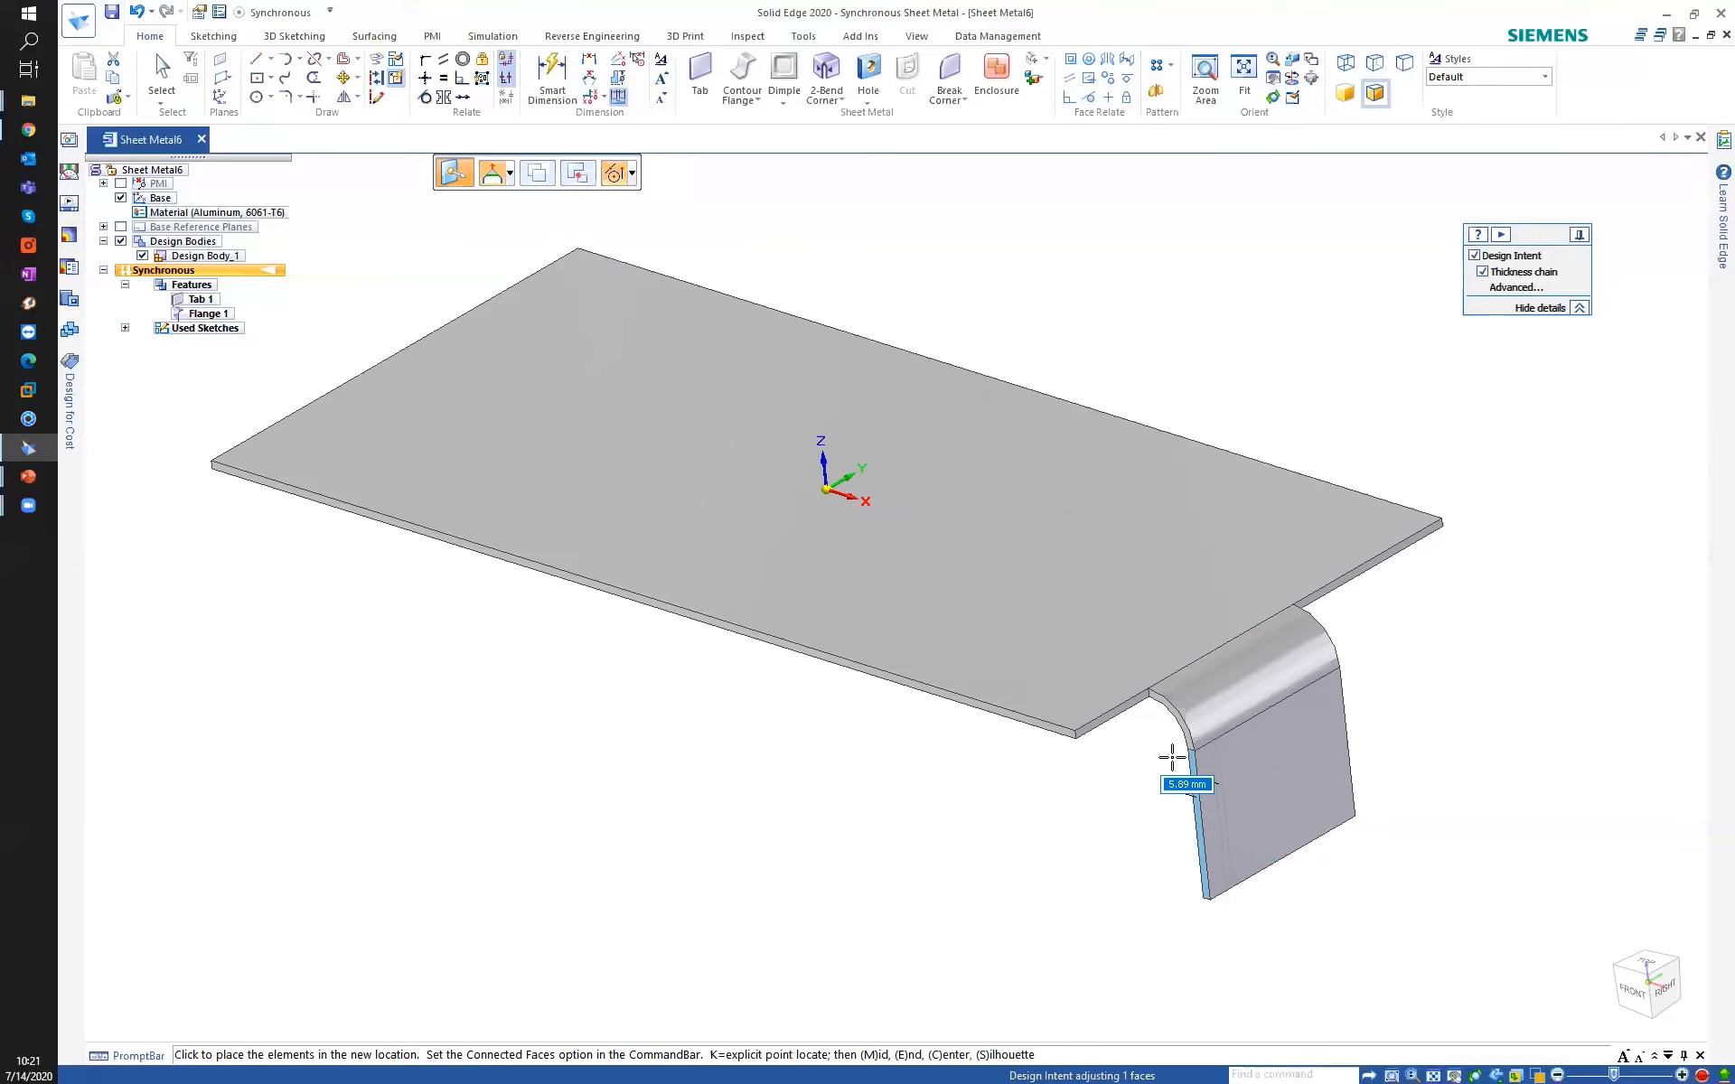
left_click(1075, 732)
scroll(1077, 730, "up", 2)
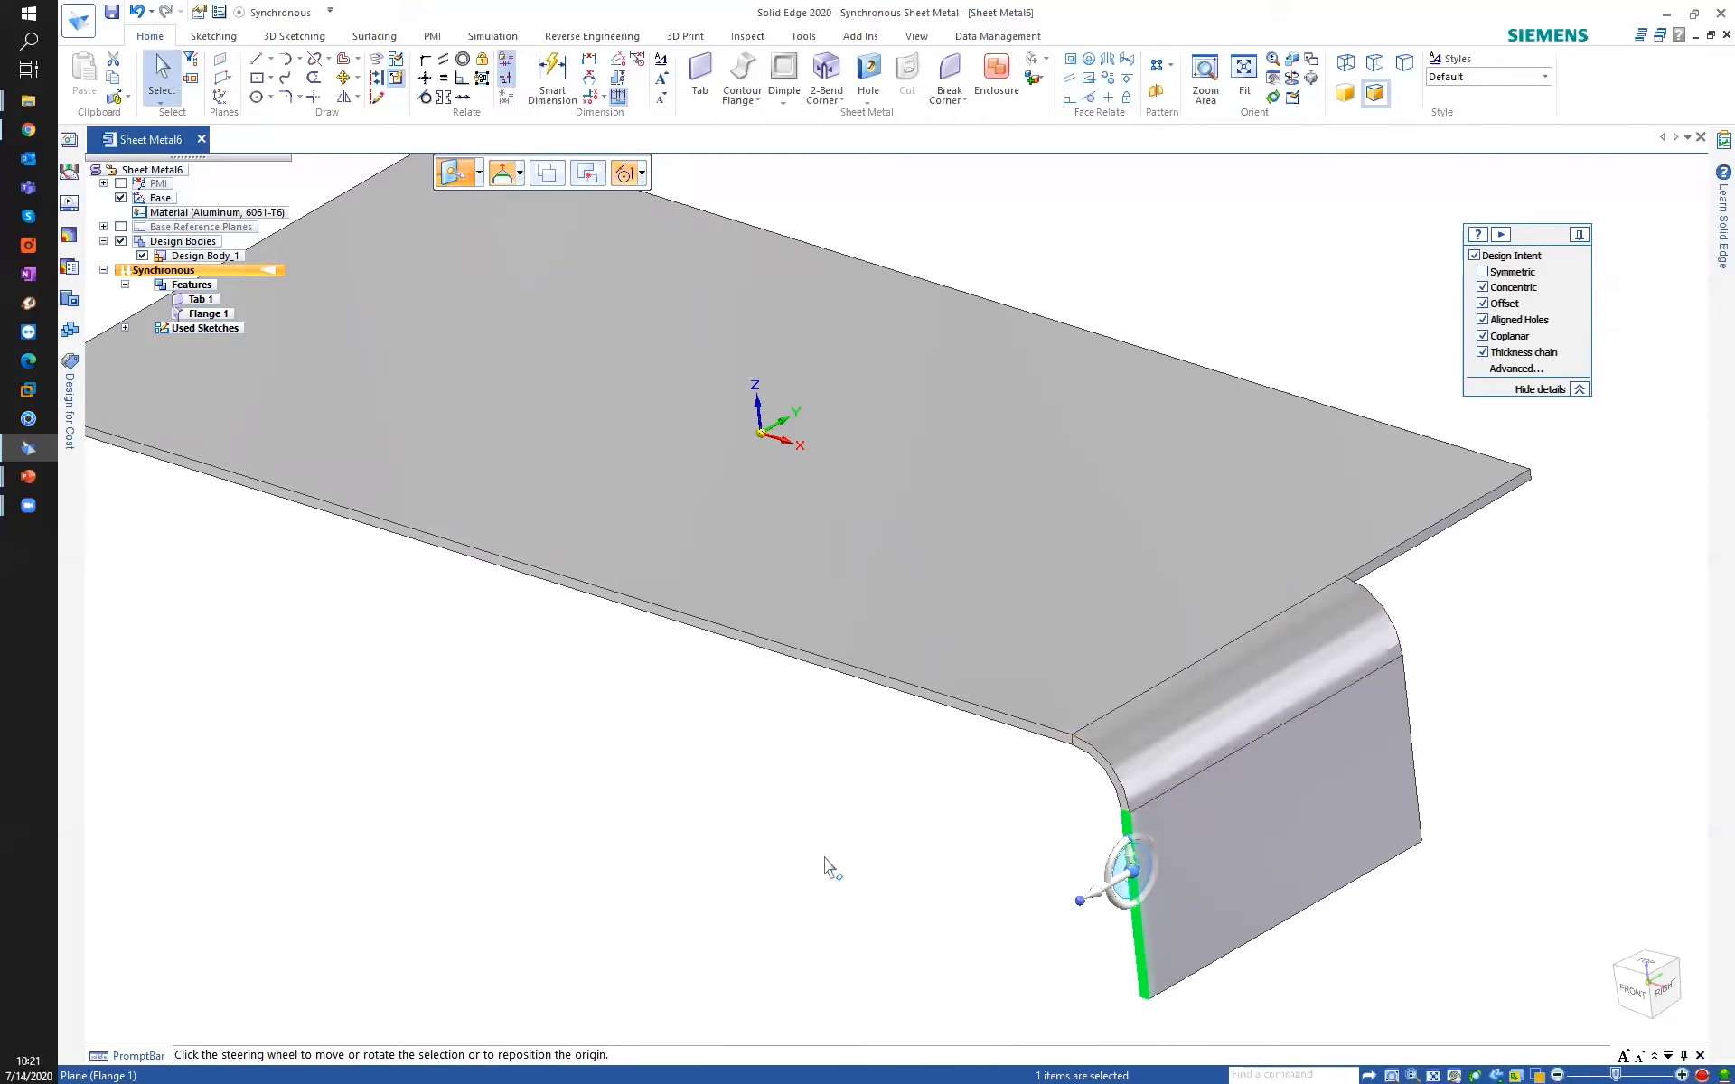
scroll(834, 827, "down", 3)
middle_click_drag(840, 750, 877, 705)
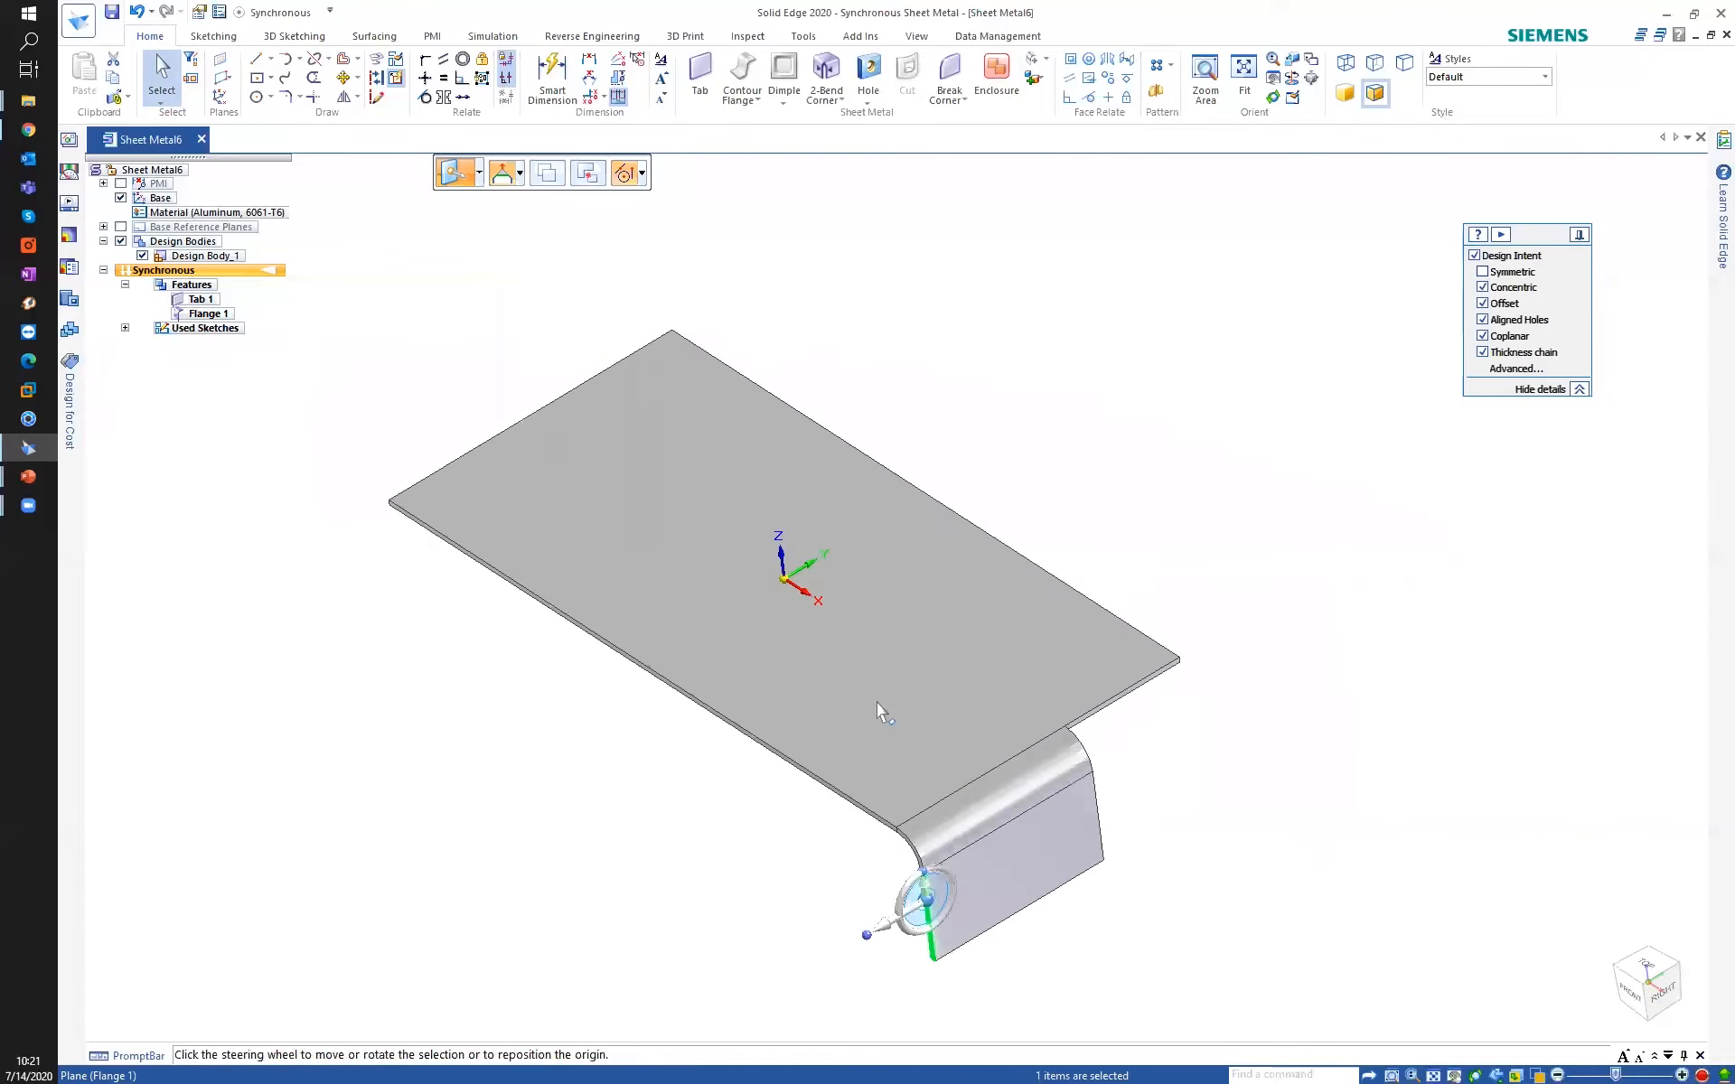
left_click(1172, 475)
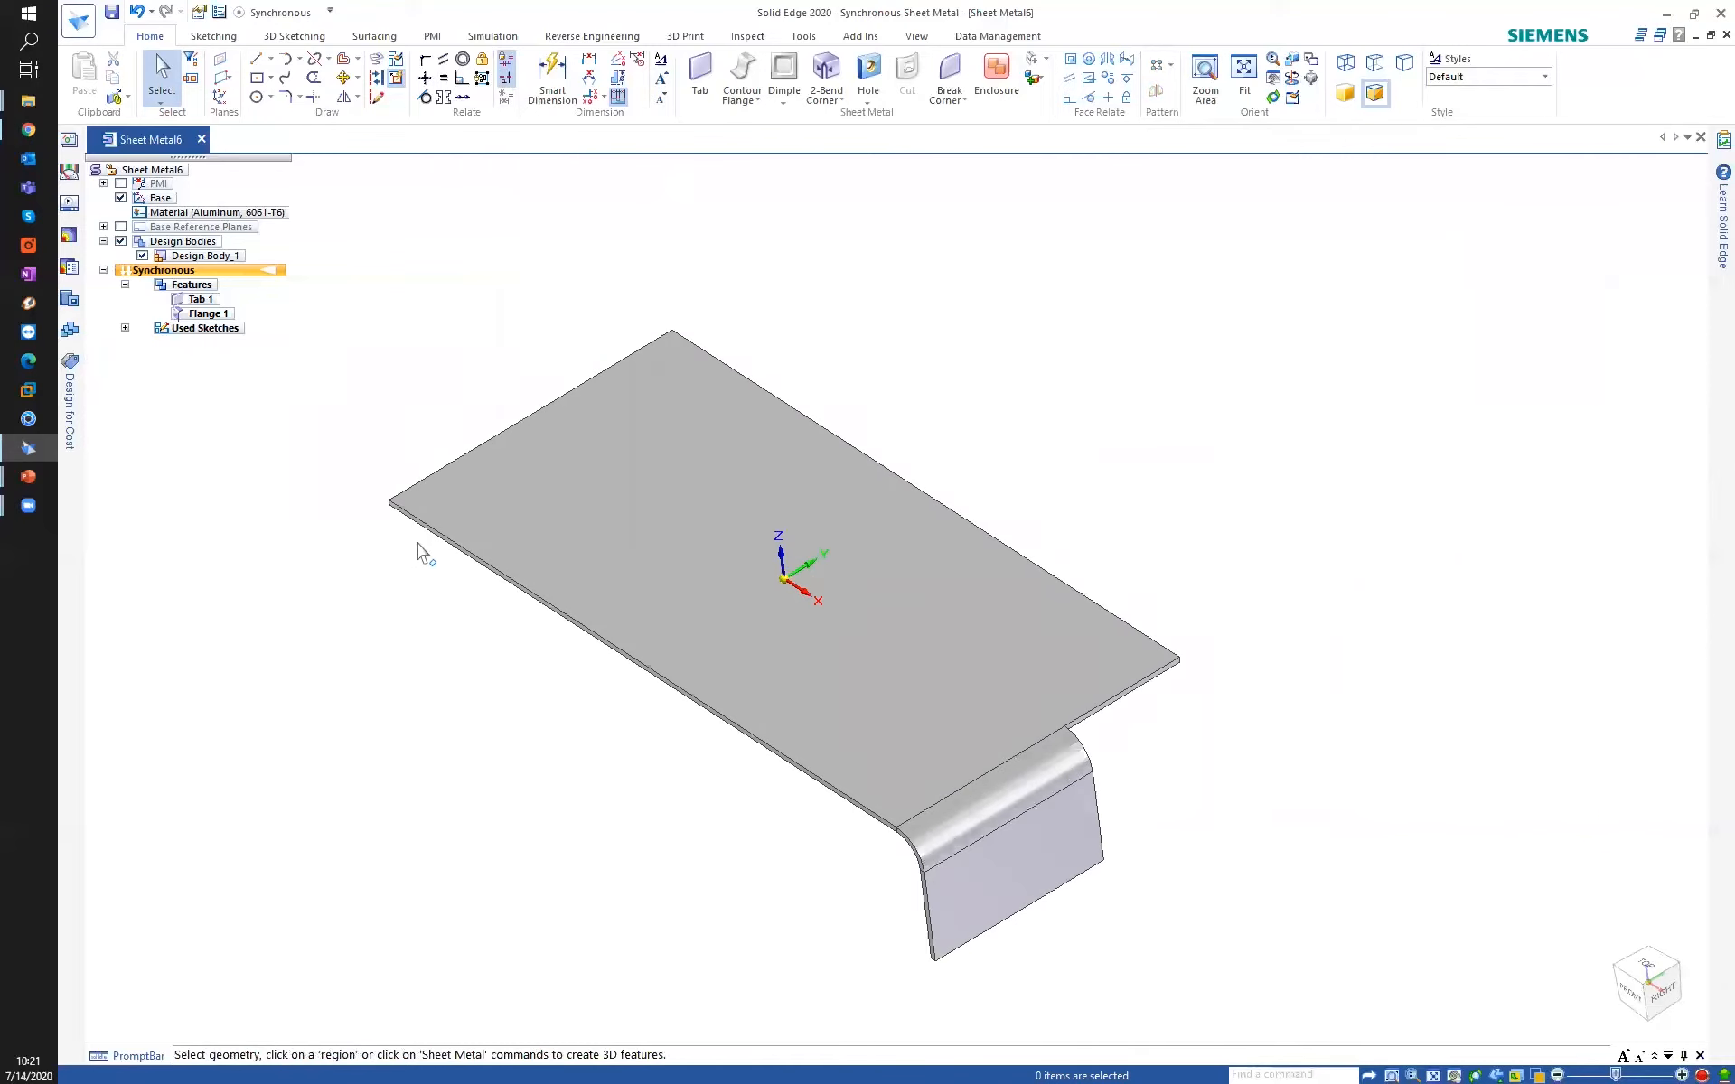
Undo the side face move and the partial flange, leaving only the flat tab.
key("ctrl+z")
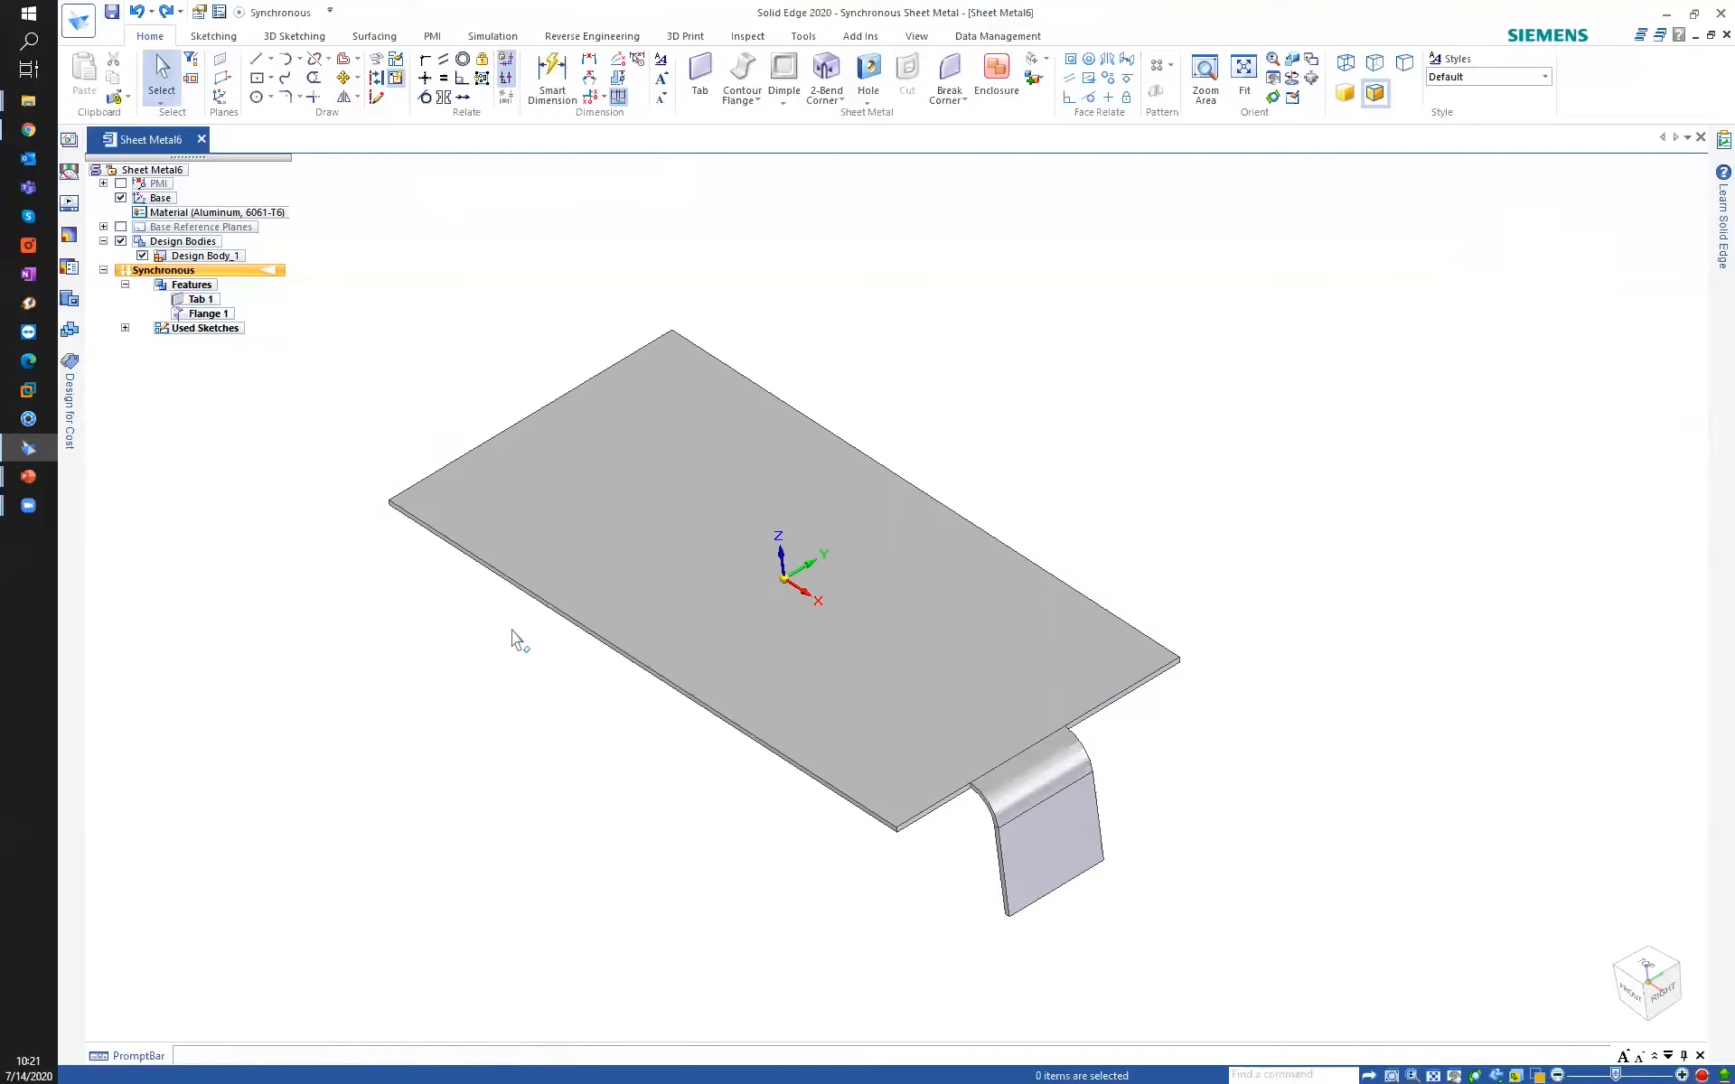
key("ctrl+z")
middle_click_drag(665, 689, 816, 526)
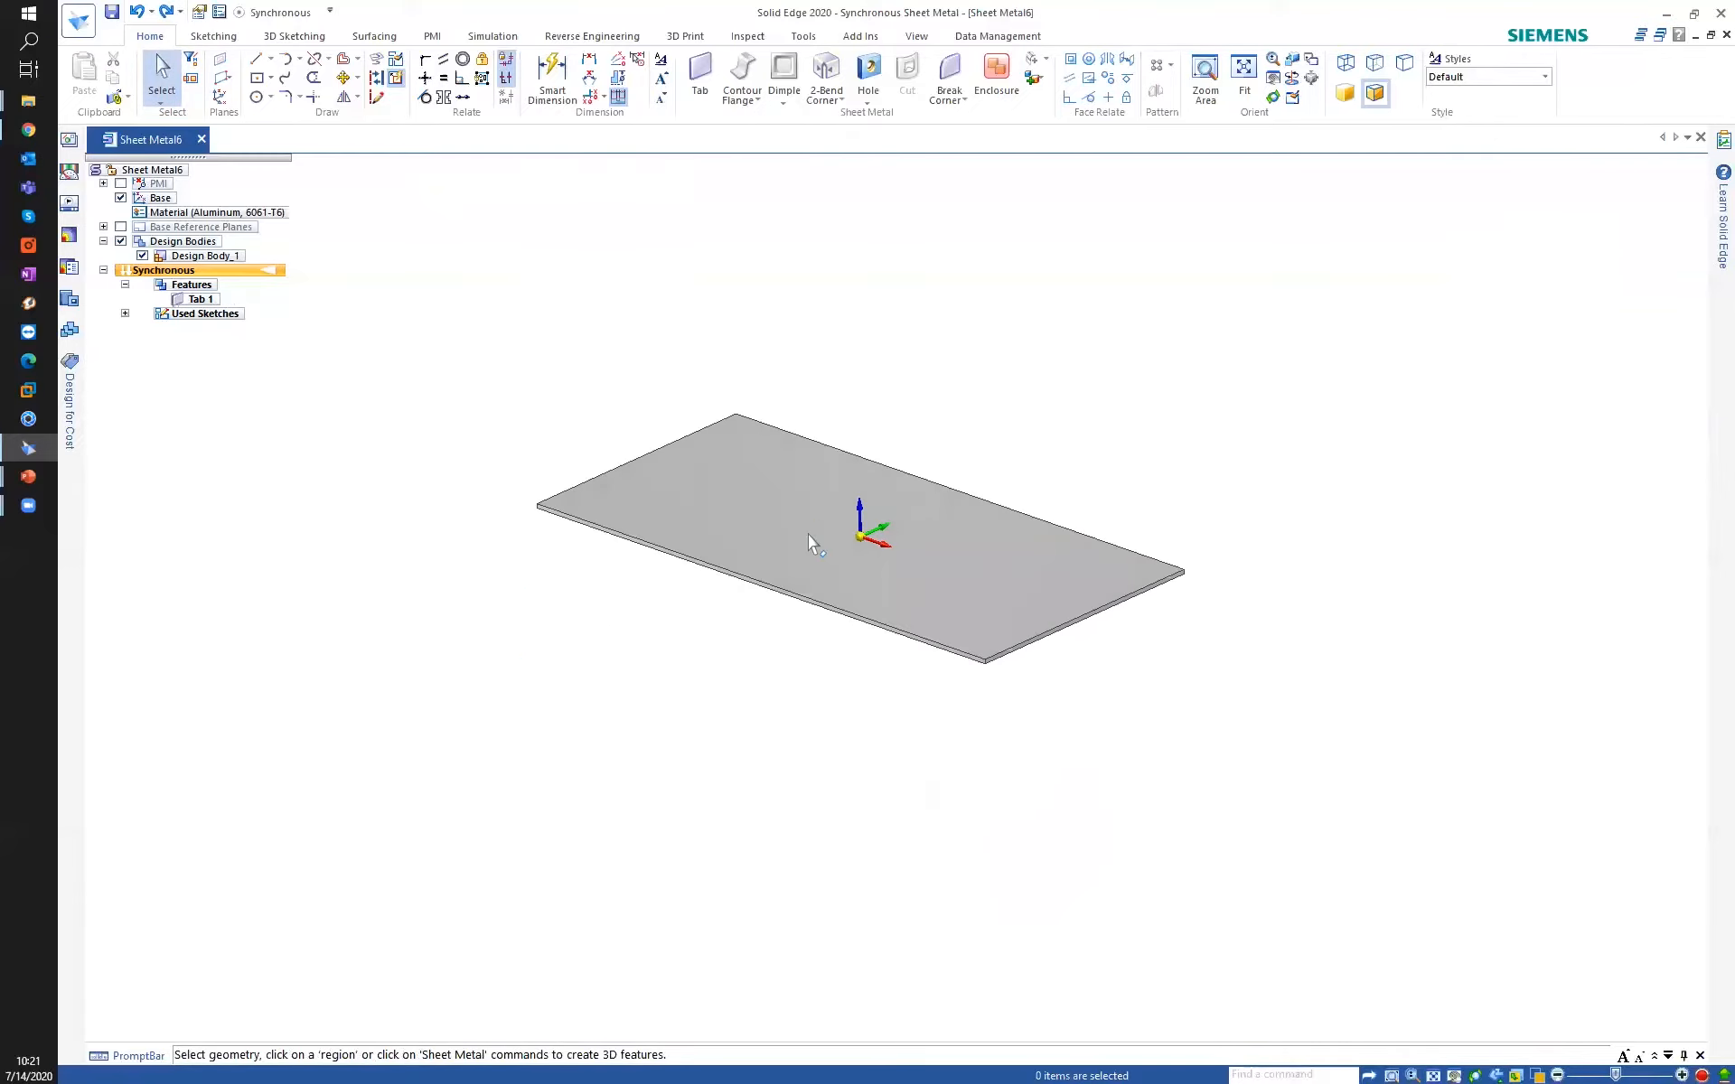
scroll(1093, 617, "up", 1)
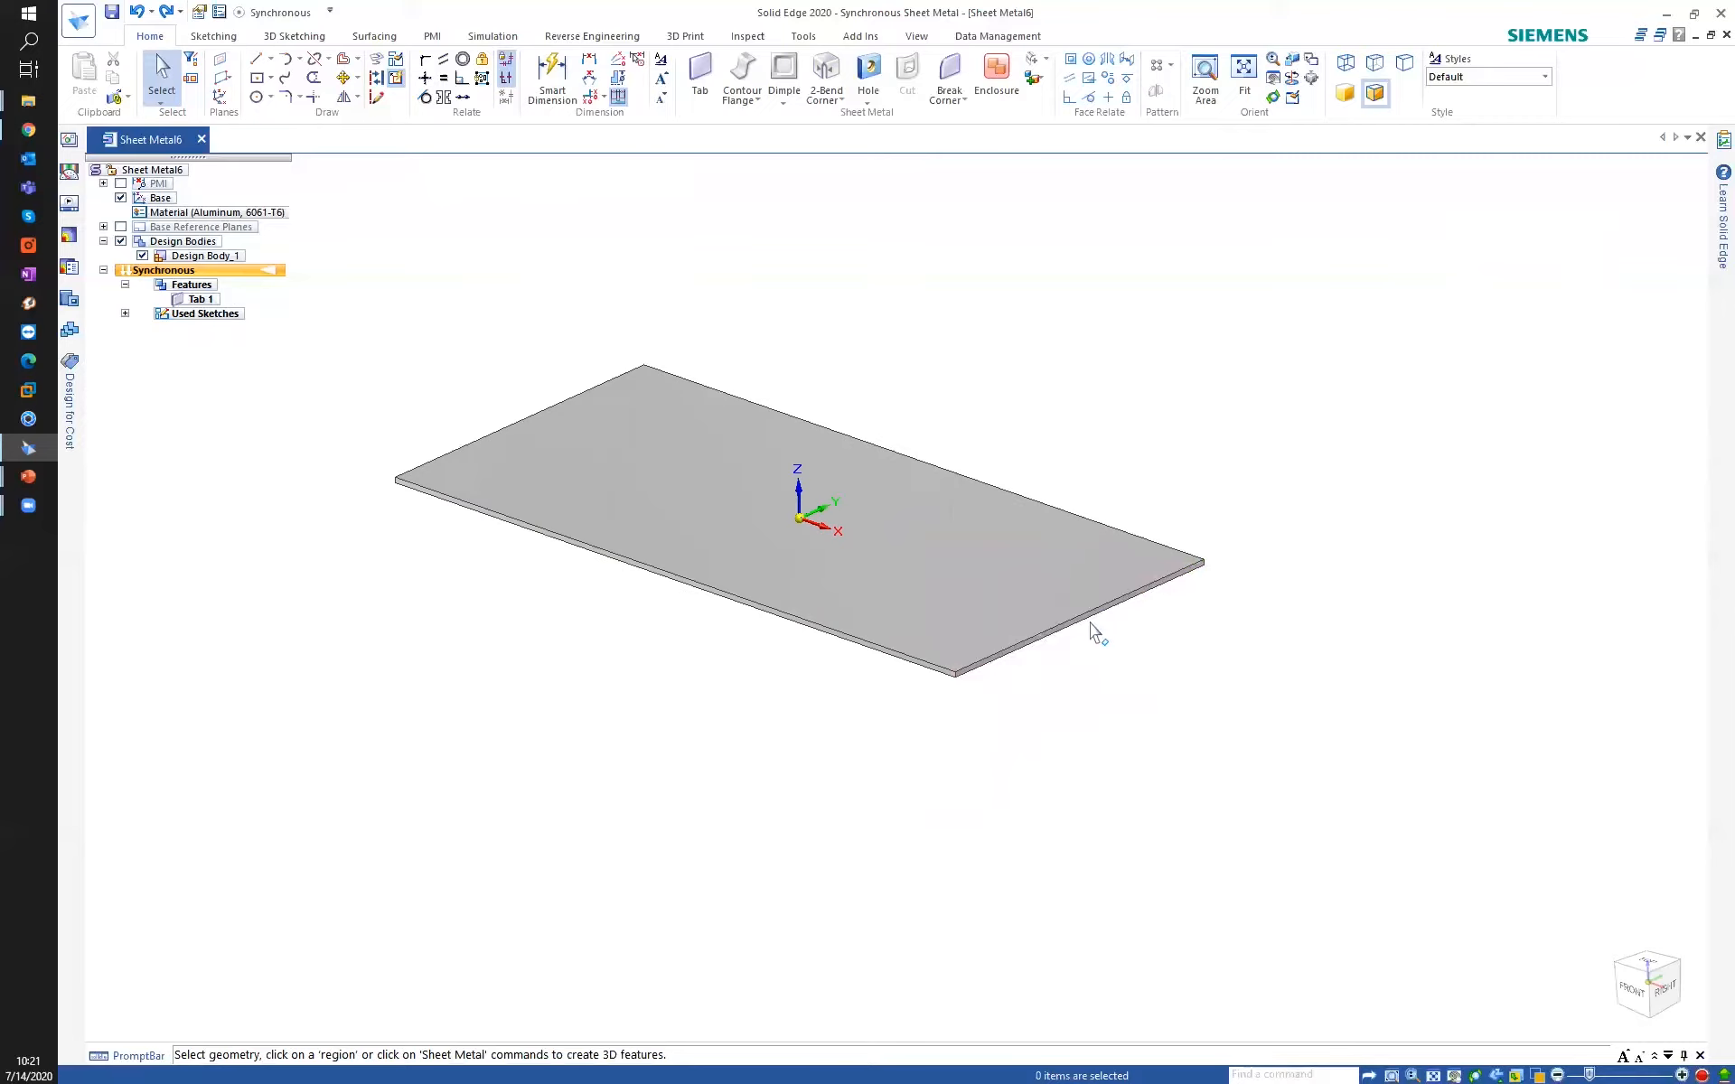
Select the thickness faces on all four sides of the tab together.
left_click(1086, 617)
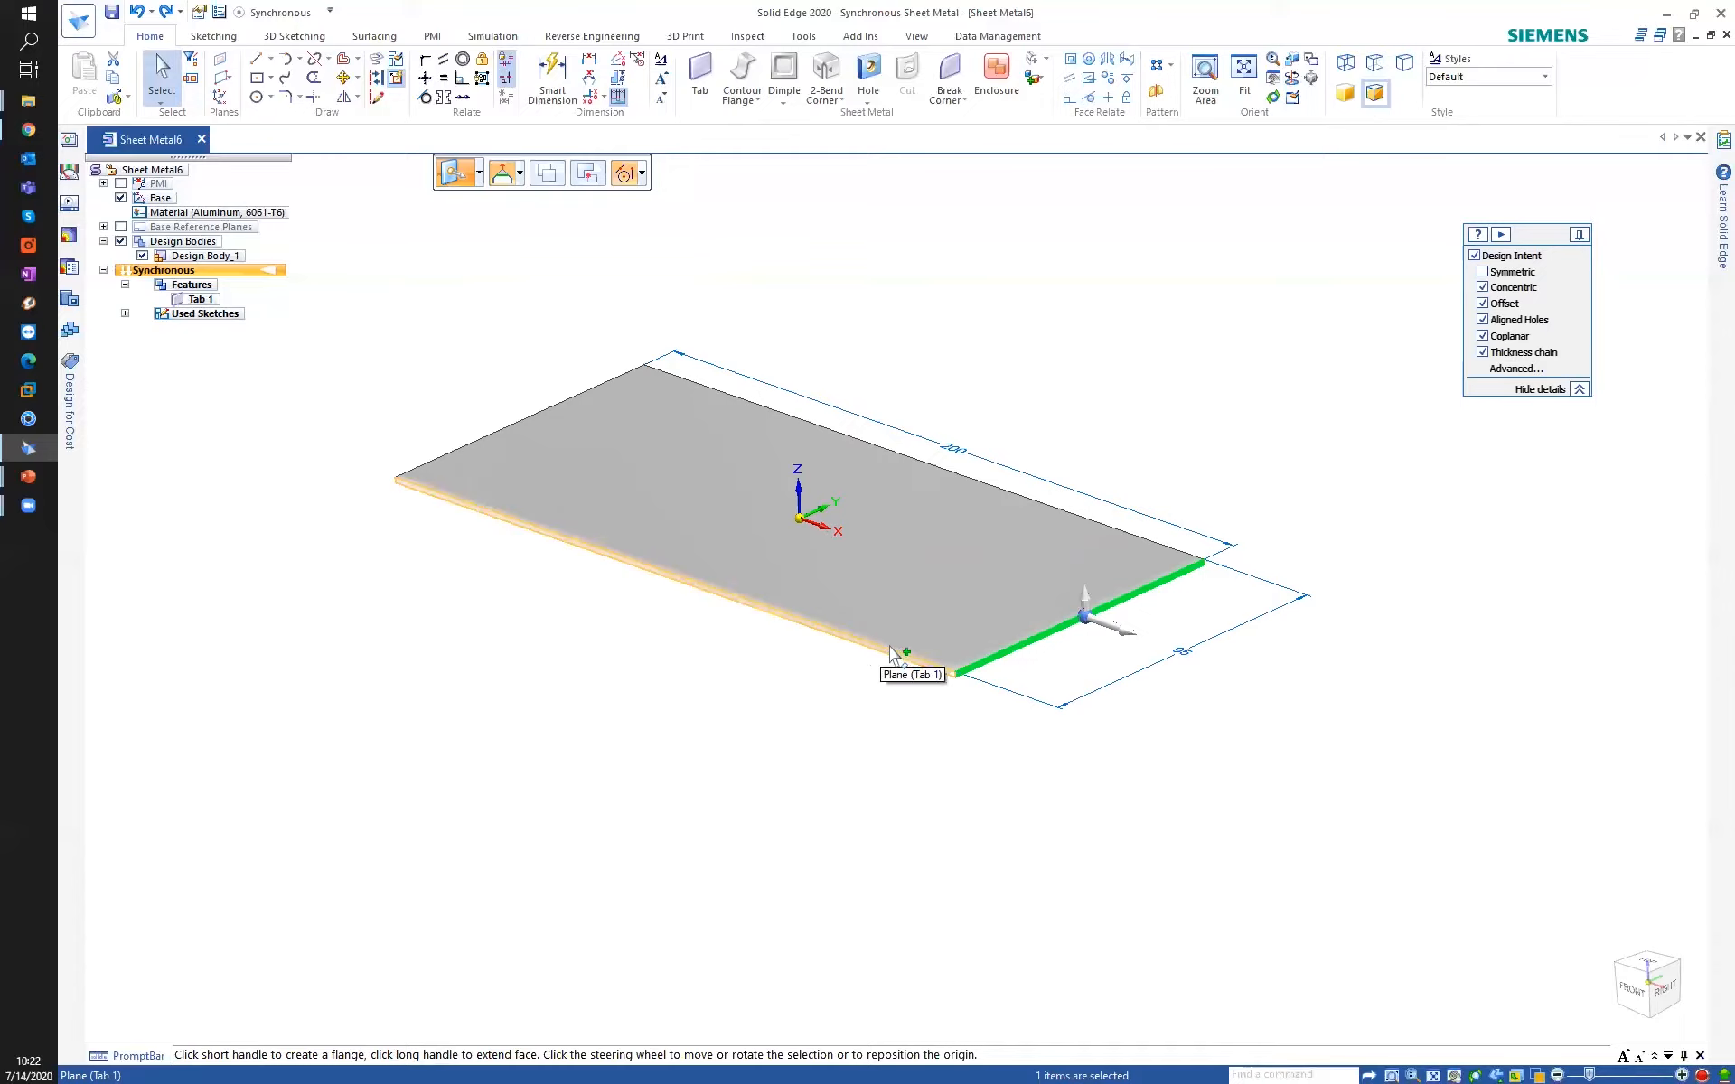
left_click(907, 666, "ctrl")
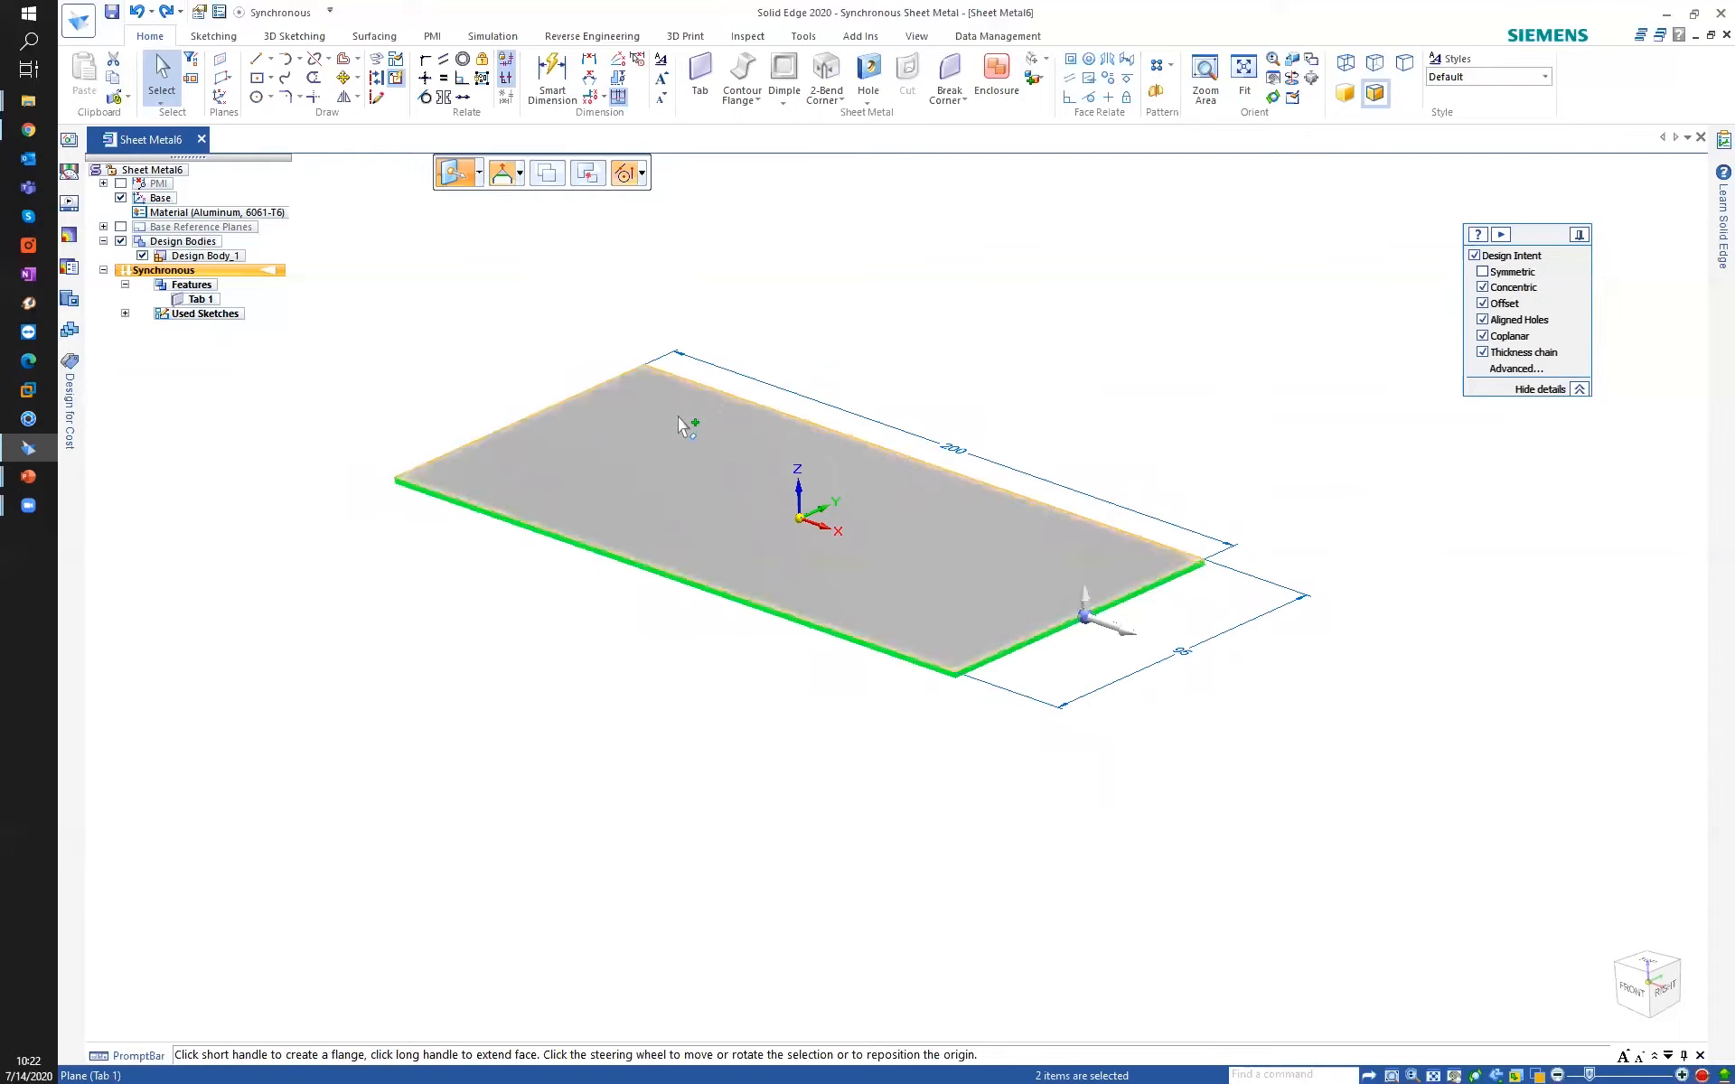
left_click(667, 361, "ctrl")
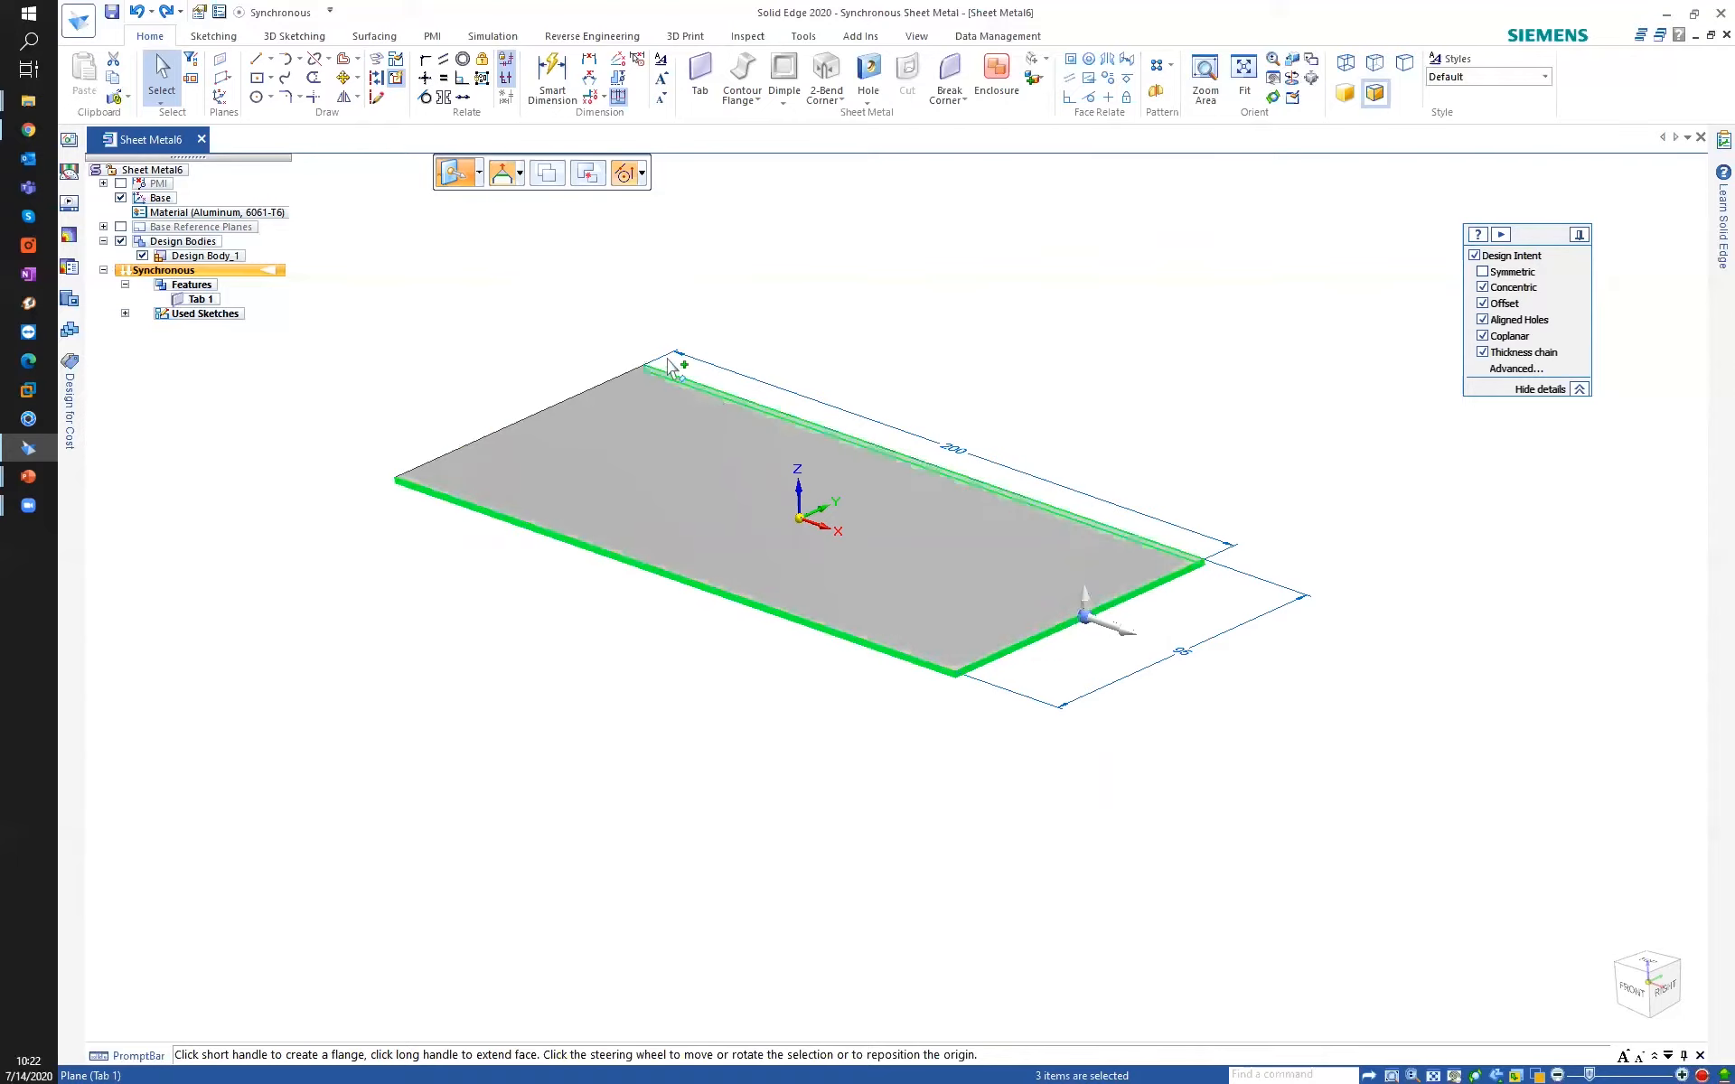
left_click(612, 382, "ctrl")
middle_click_drag(443, 504, 488, 612)
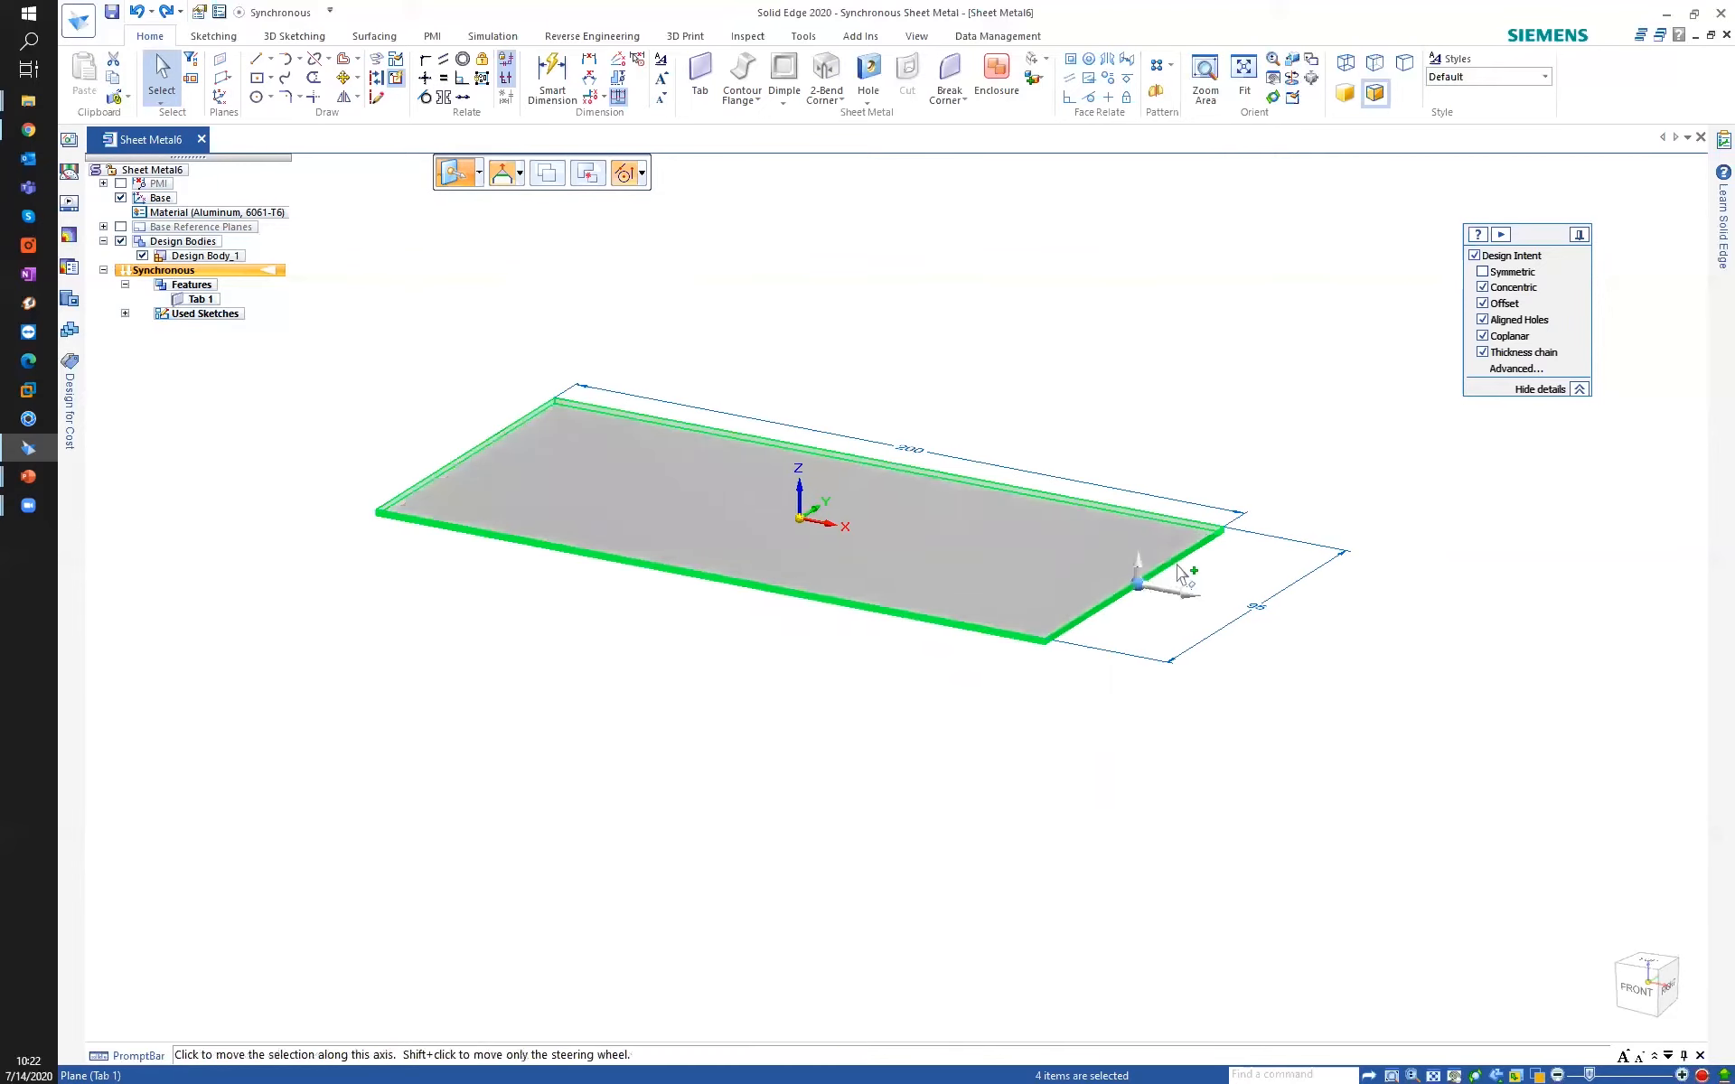
Create upward 90° flanges about 28 mm high on all four selected faces, with the material side set to Material Outside.
left_click(1139, 576)
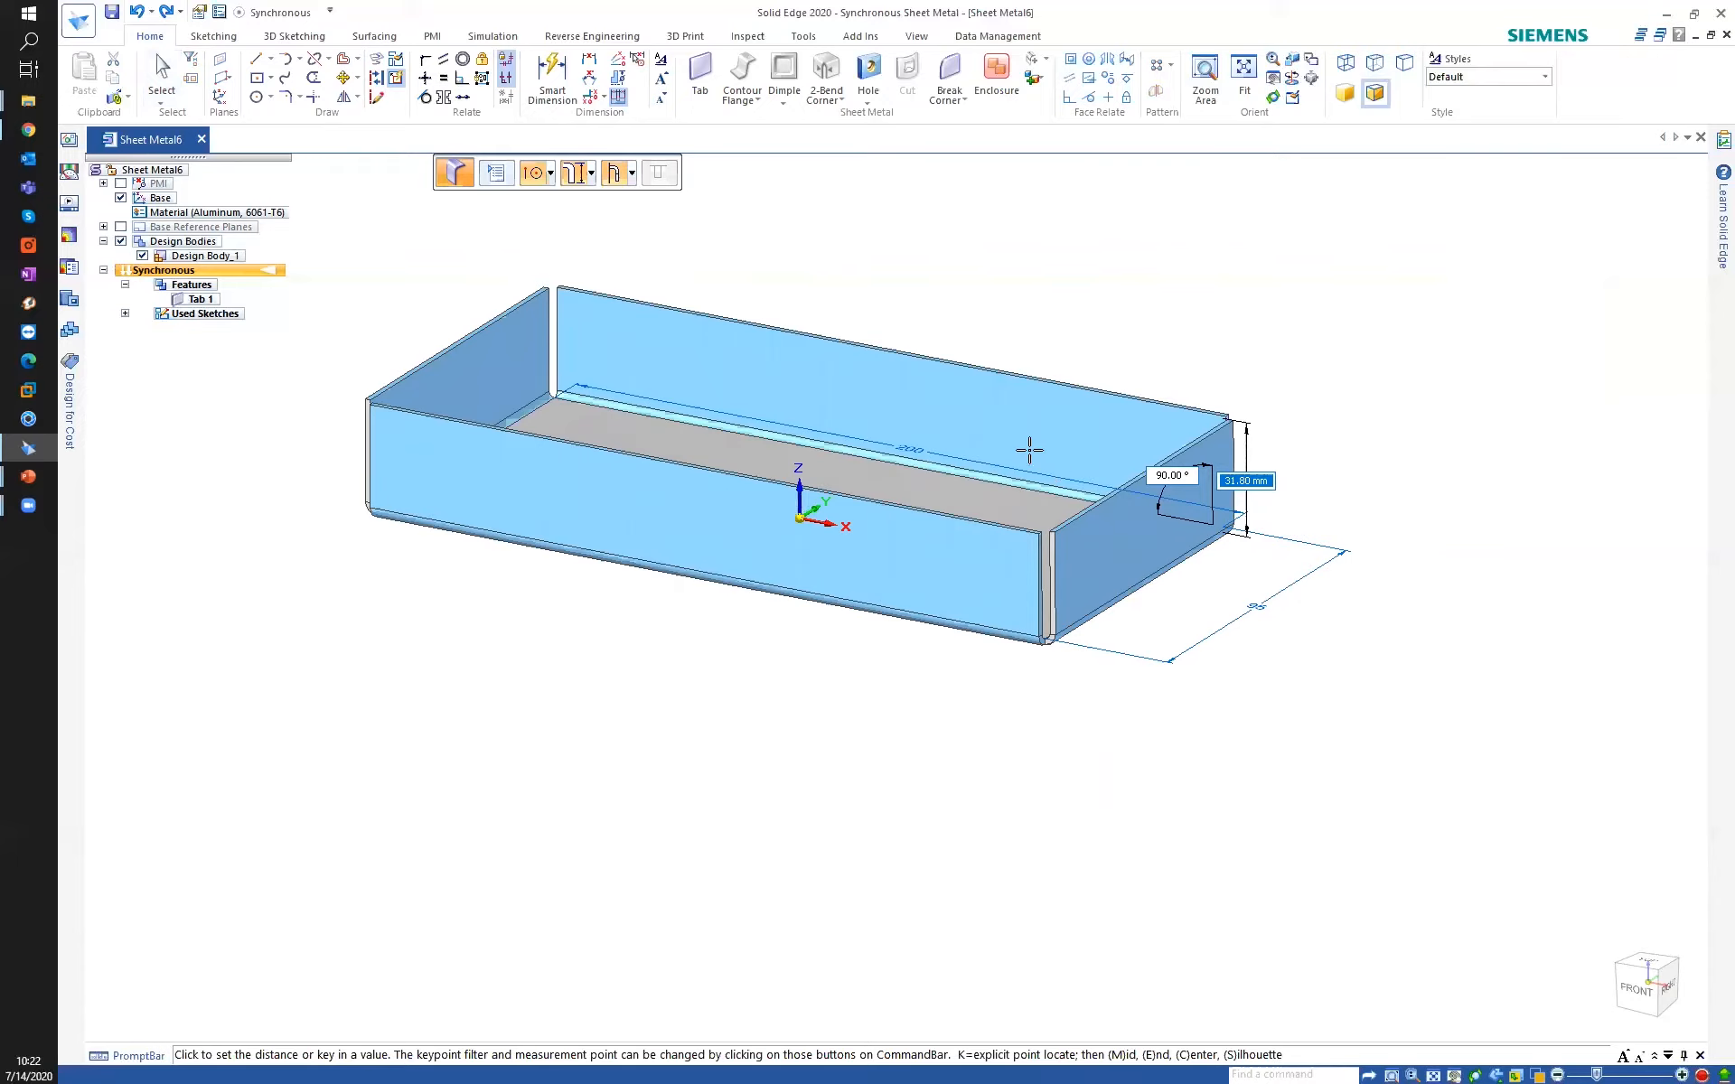
middle_click_drag(980, 468, 1013, 524)
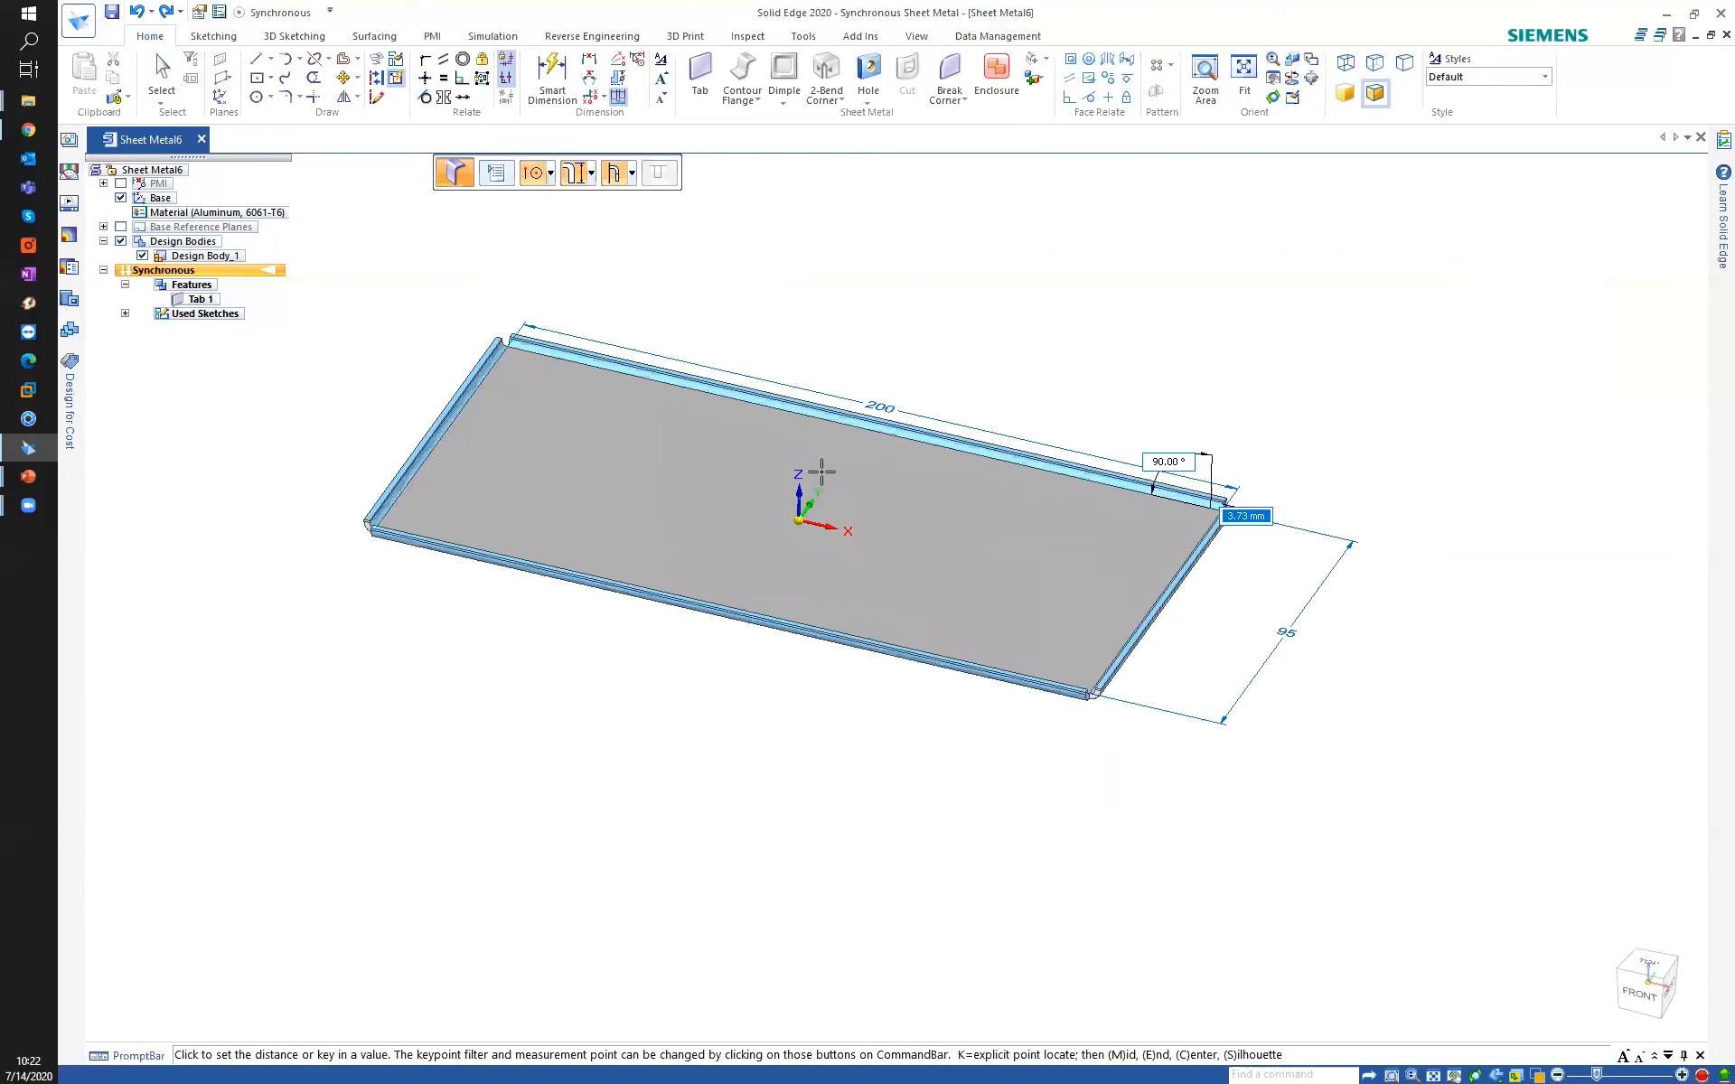
left_click(632, 177)
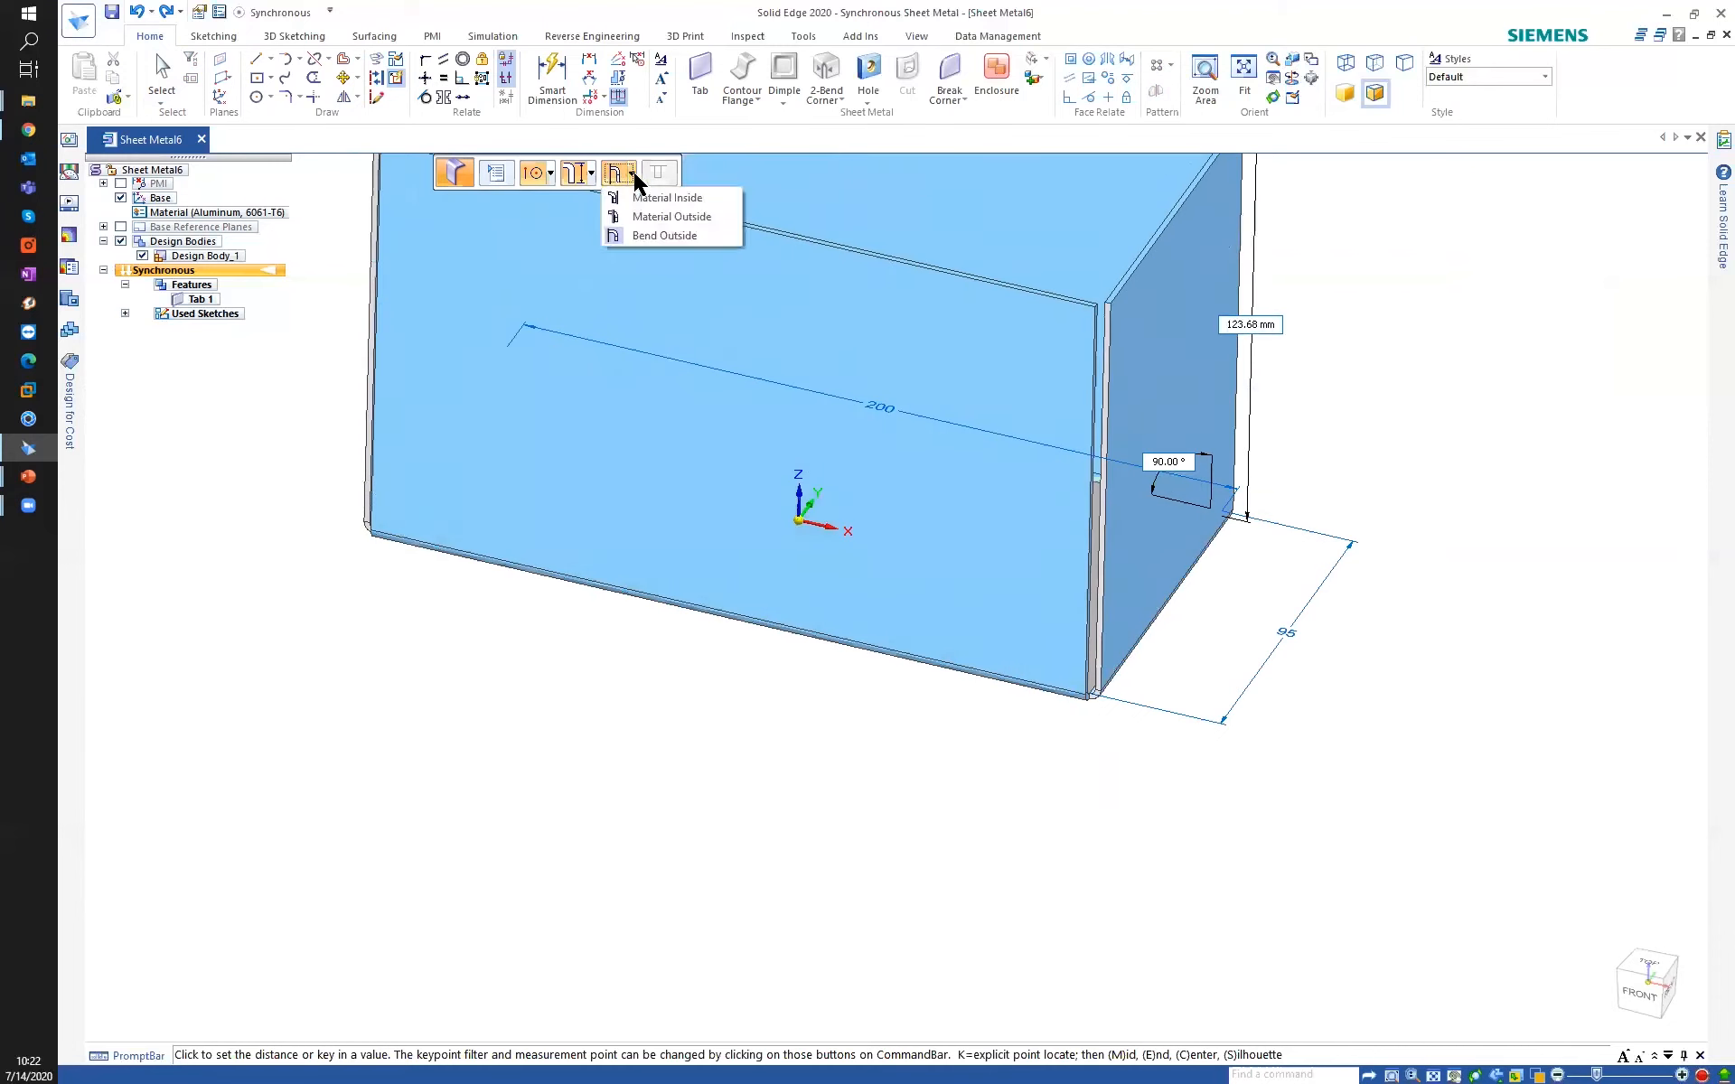
left_click(659, 218)
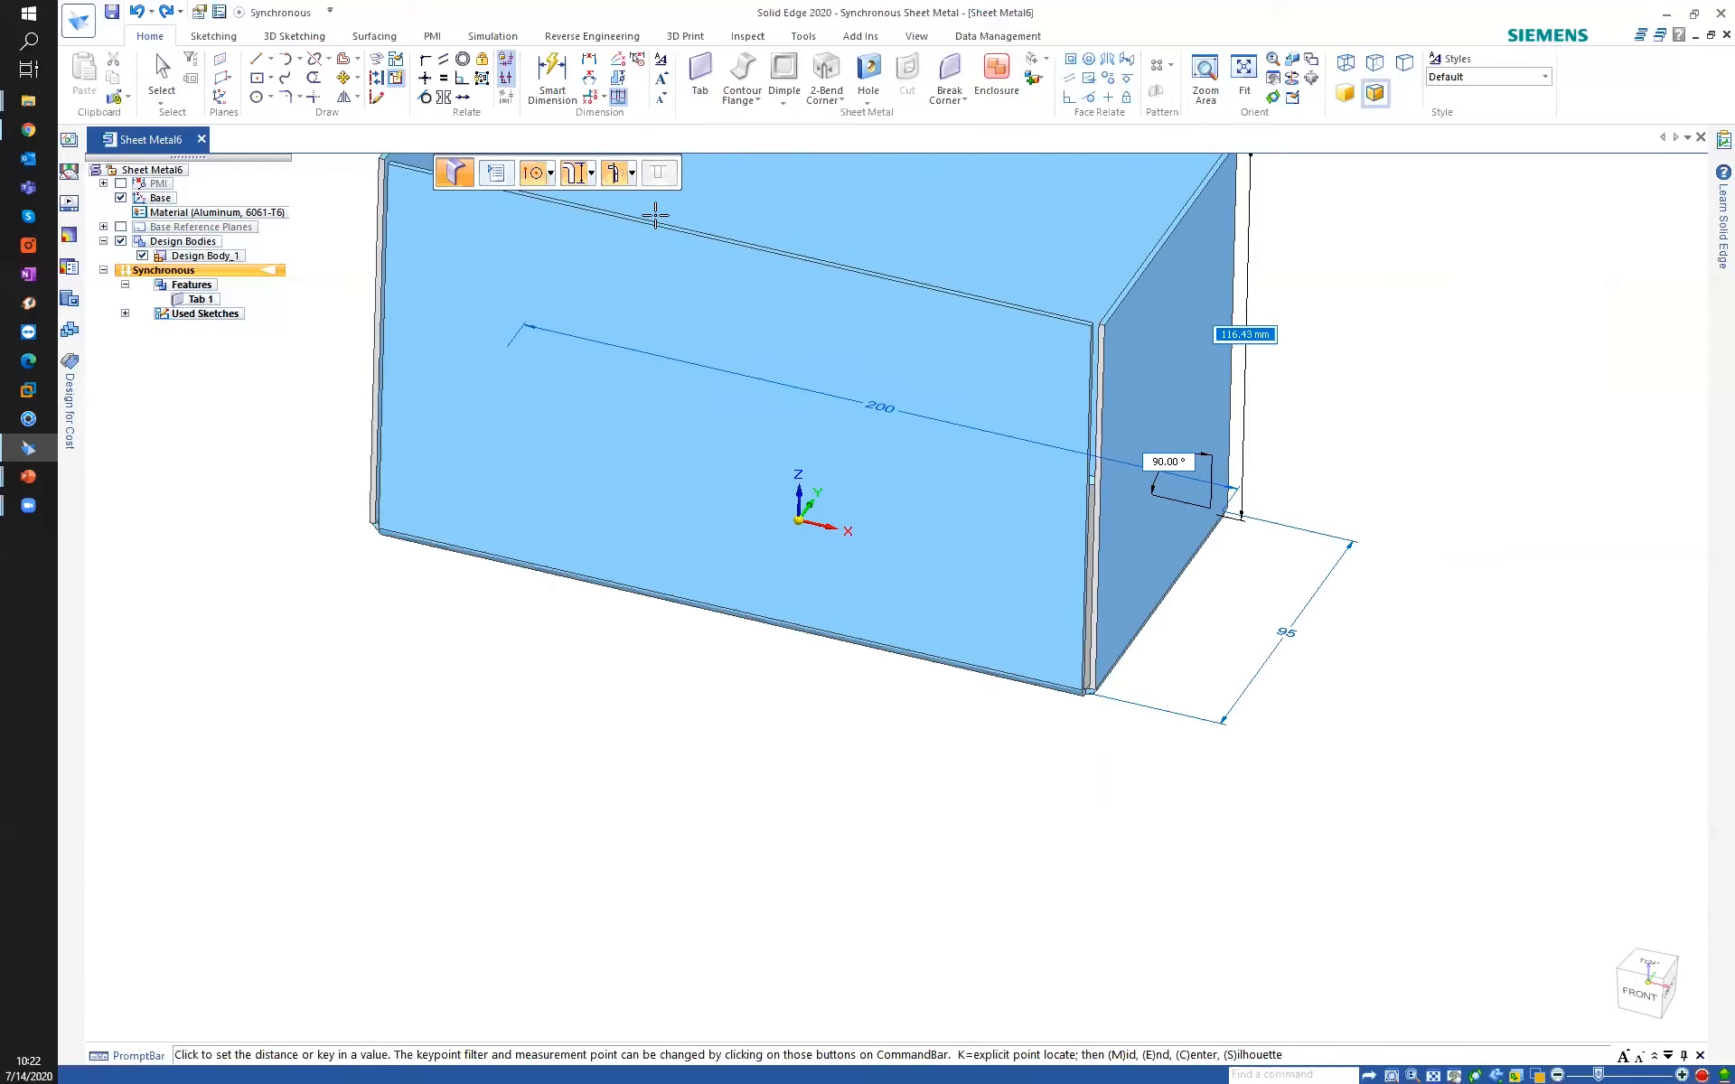
middle_click_drag(801, 439, 777, 338)
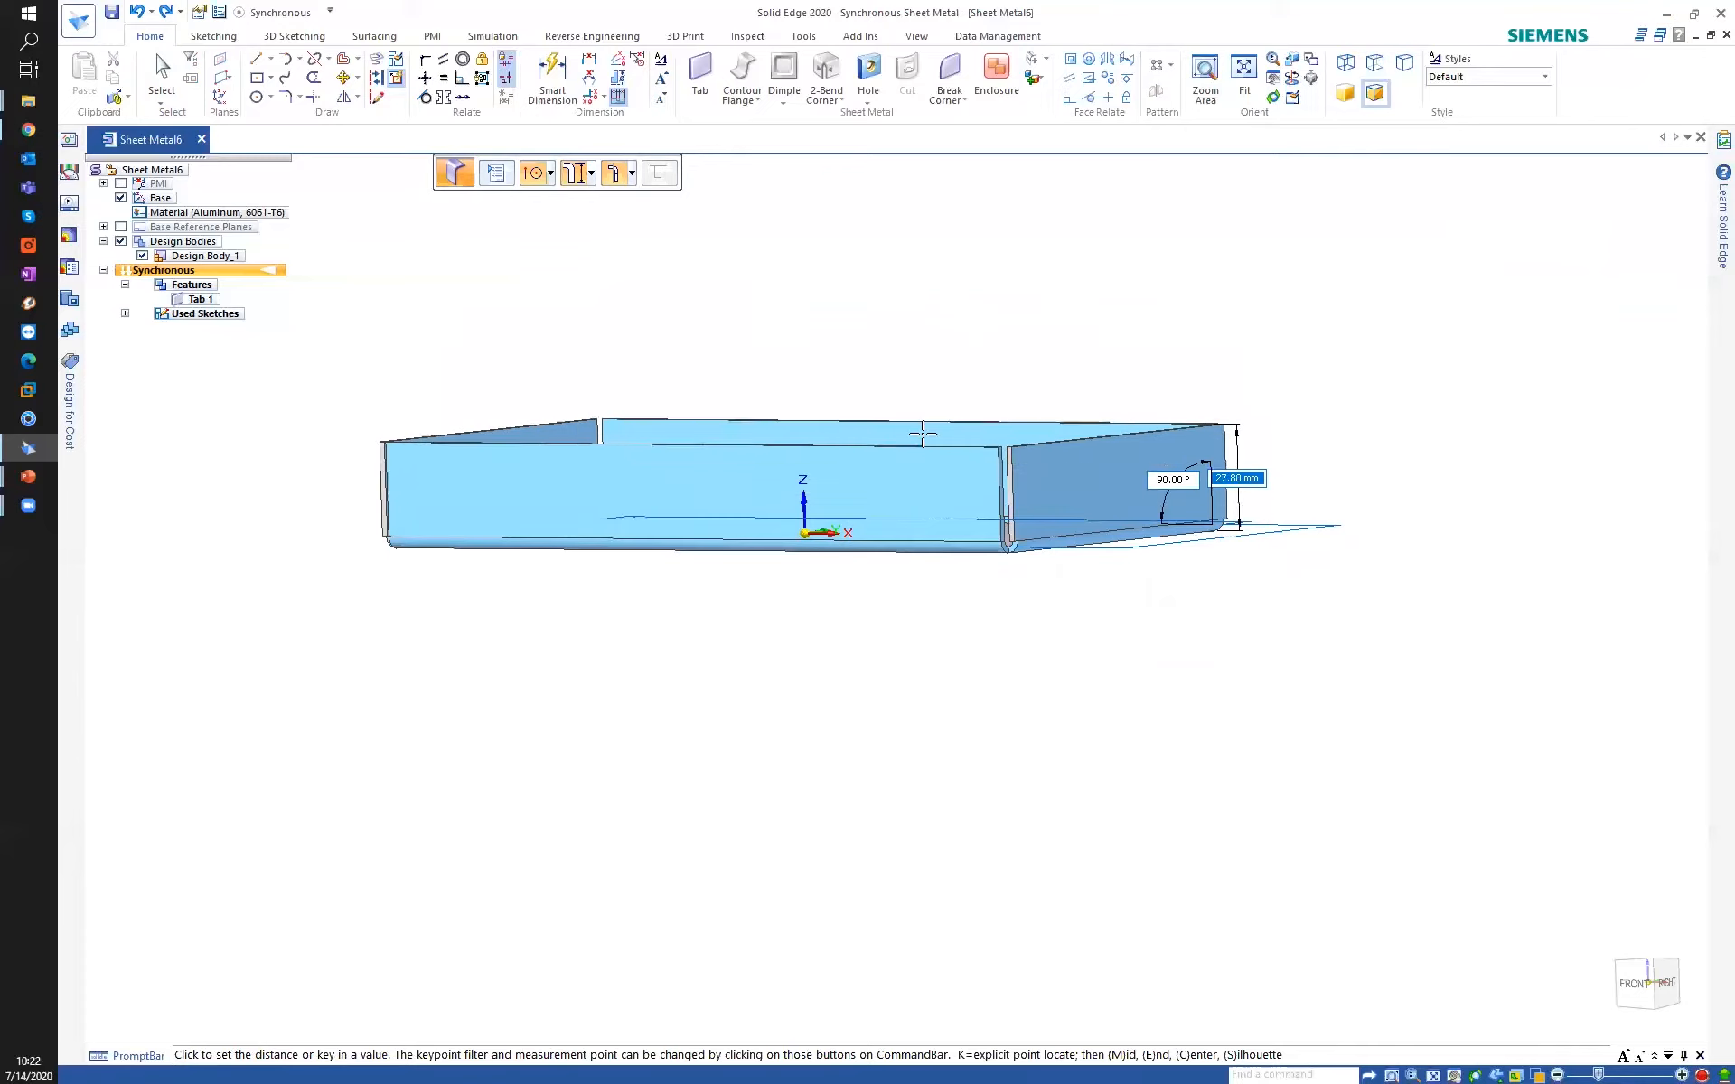
left_click(922, 432)
Examine the corner between the new flanges and check which wall the Flange 2 feature belongs to.
middle_click_drag(1018, 605, 961, 550)
scroll(910, 551, "up", 8)
scroll(995, 542, "down", 8)
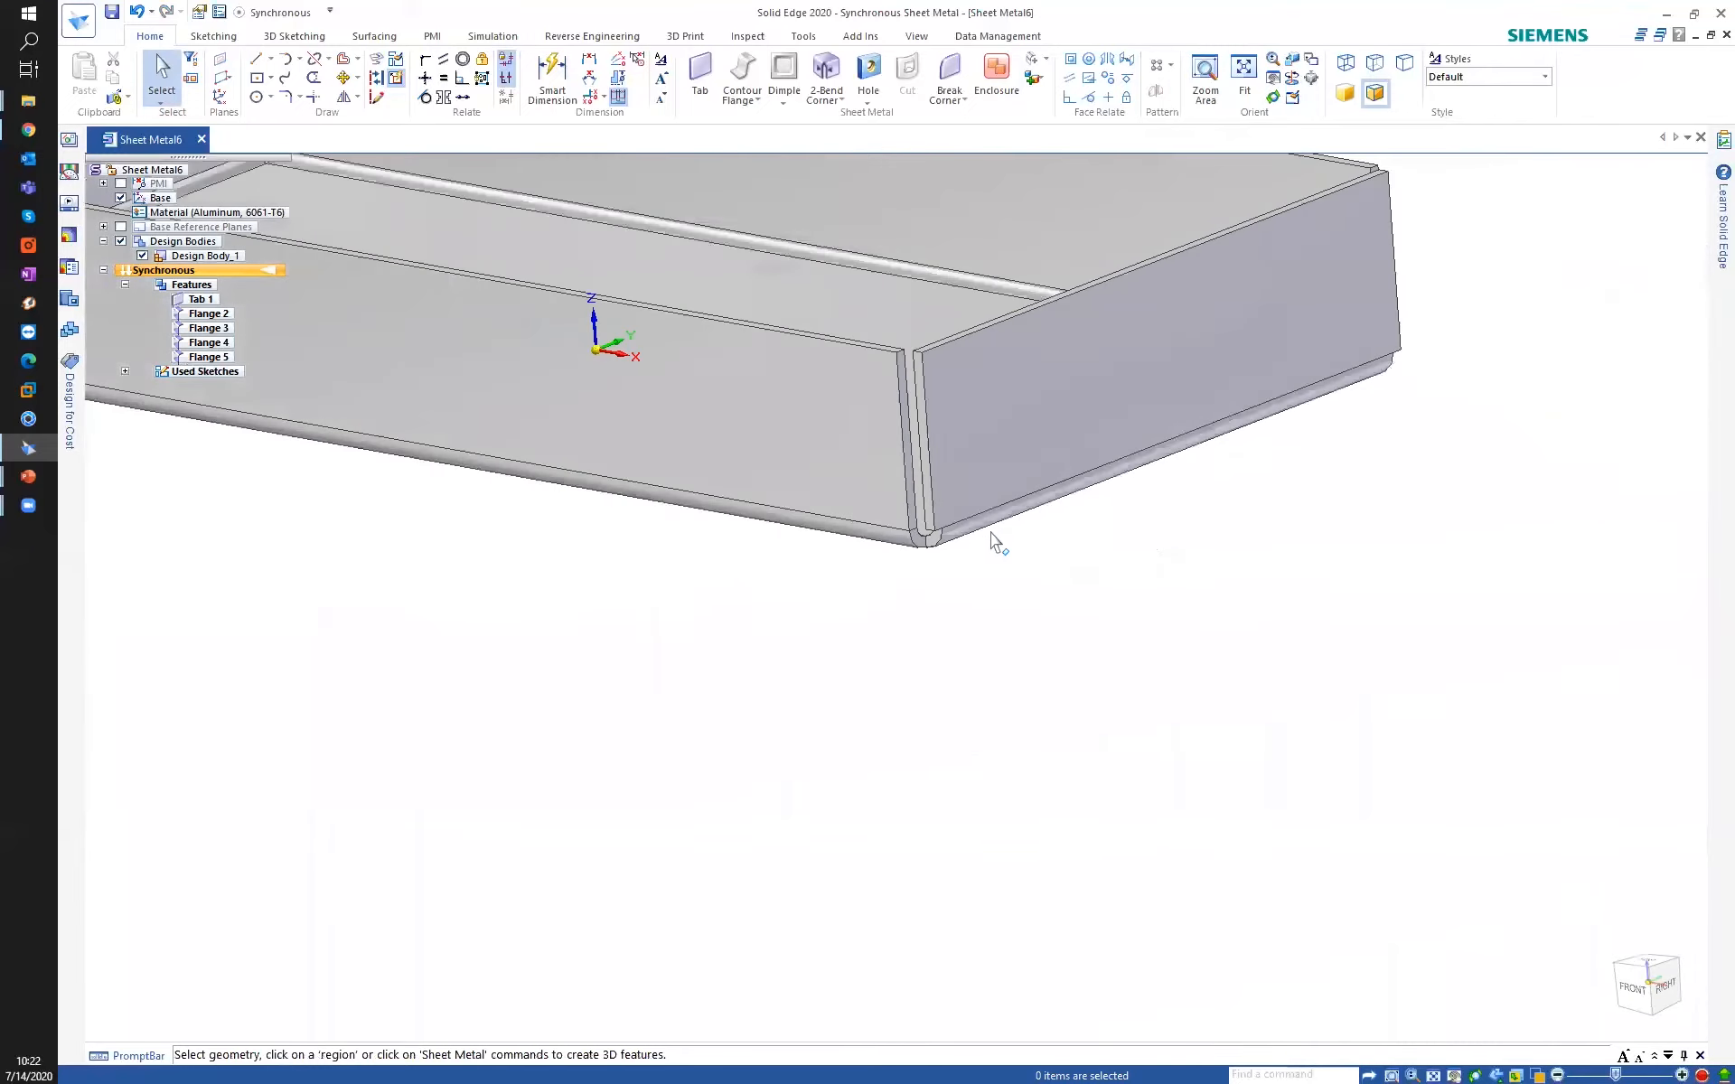
scroll(752, 473, "down", 1)
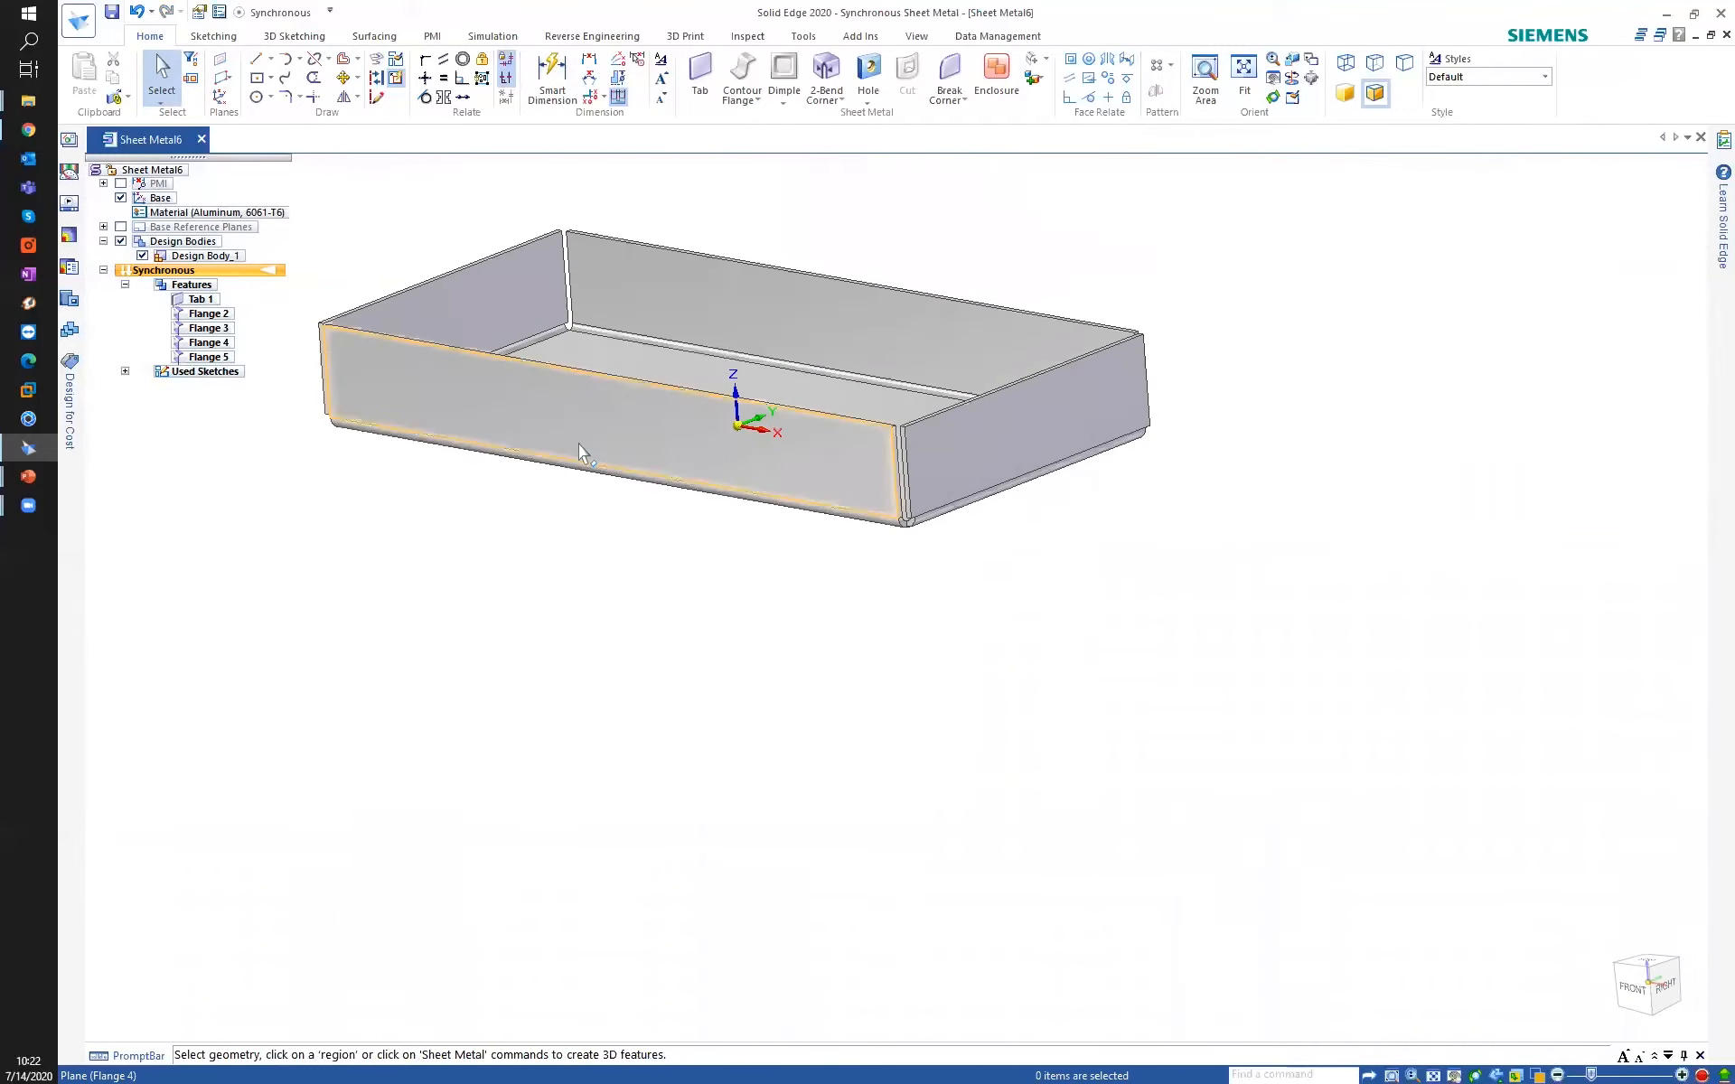
middle_click_drag(457, 535, 670, 658)
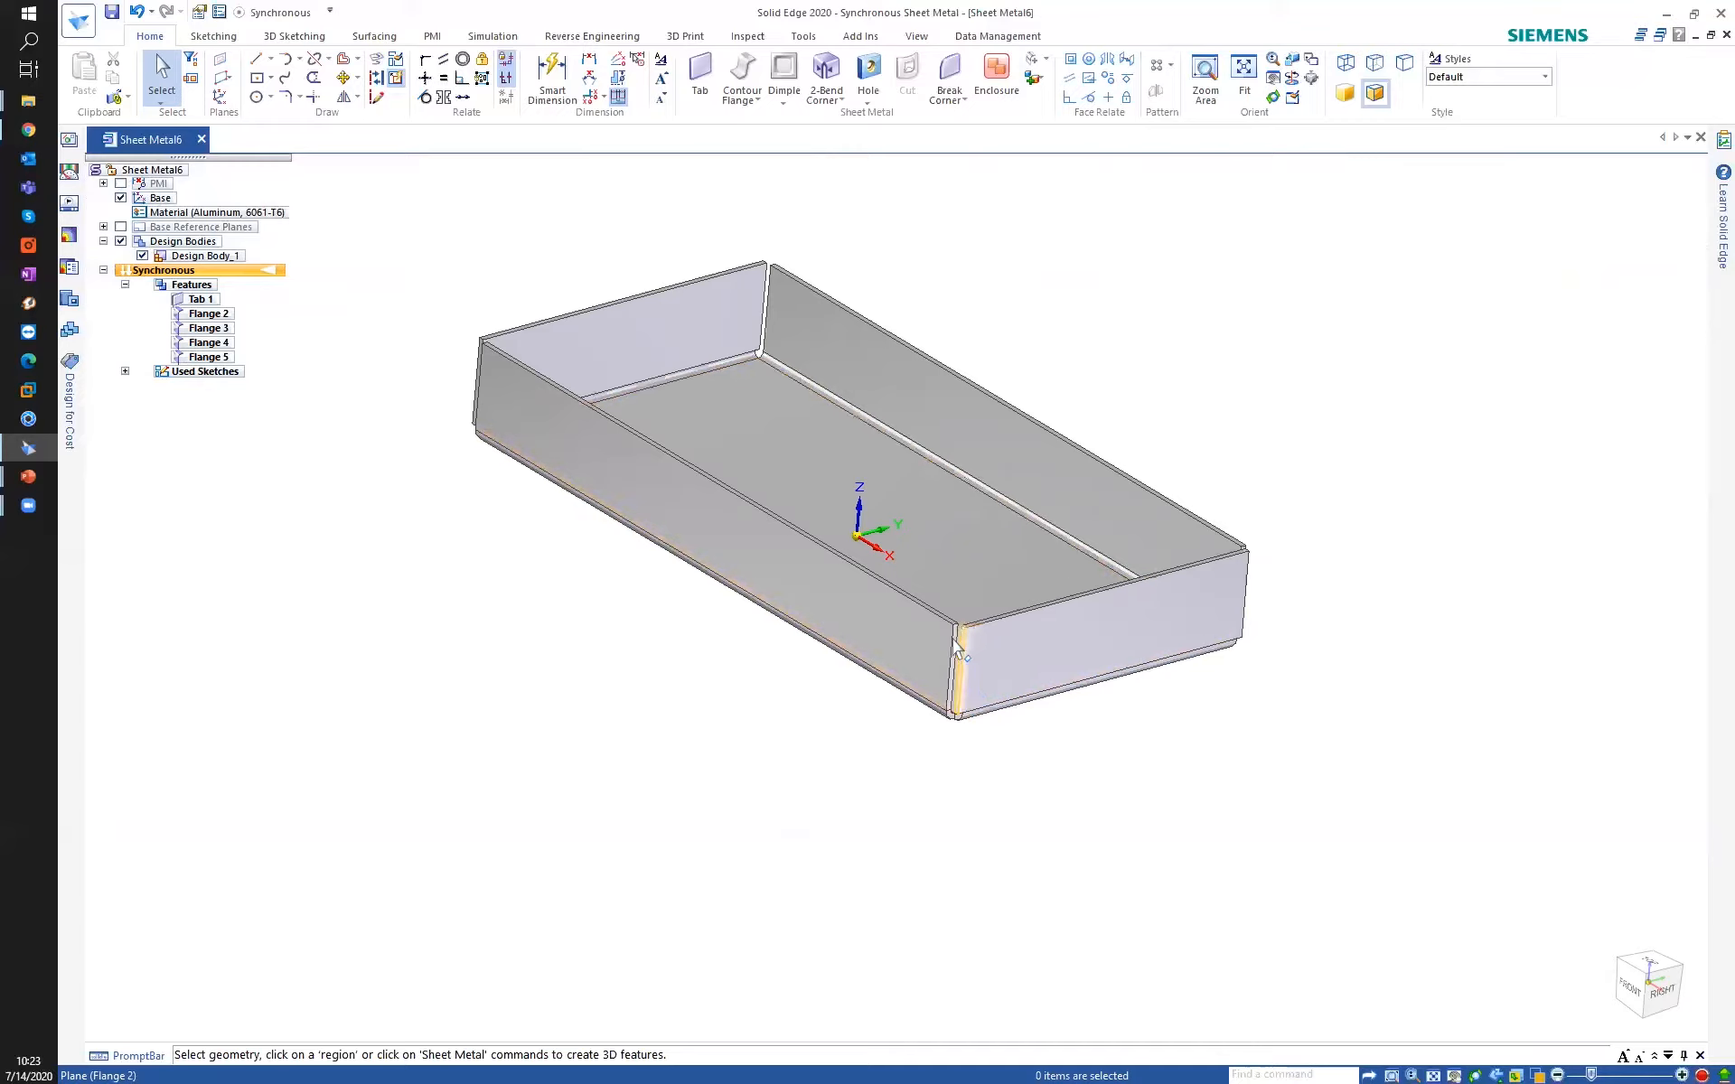
middle_click_drag(368, 554, 530, 573, "shift")
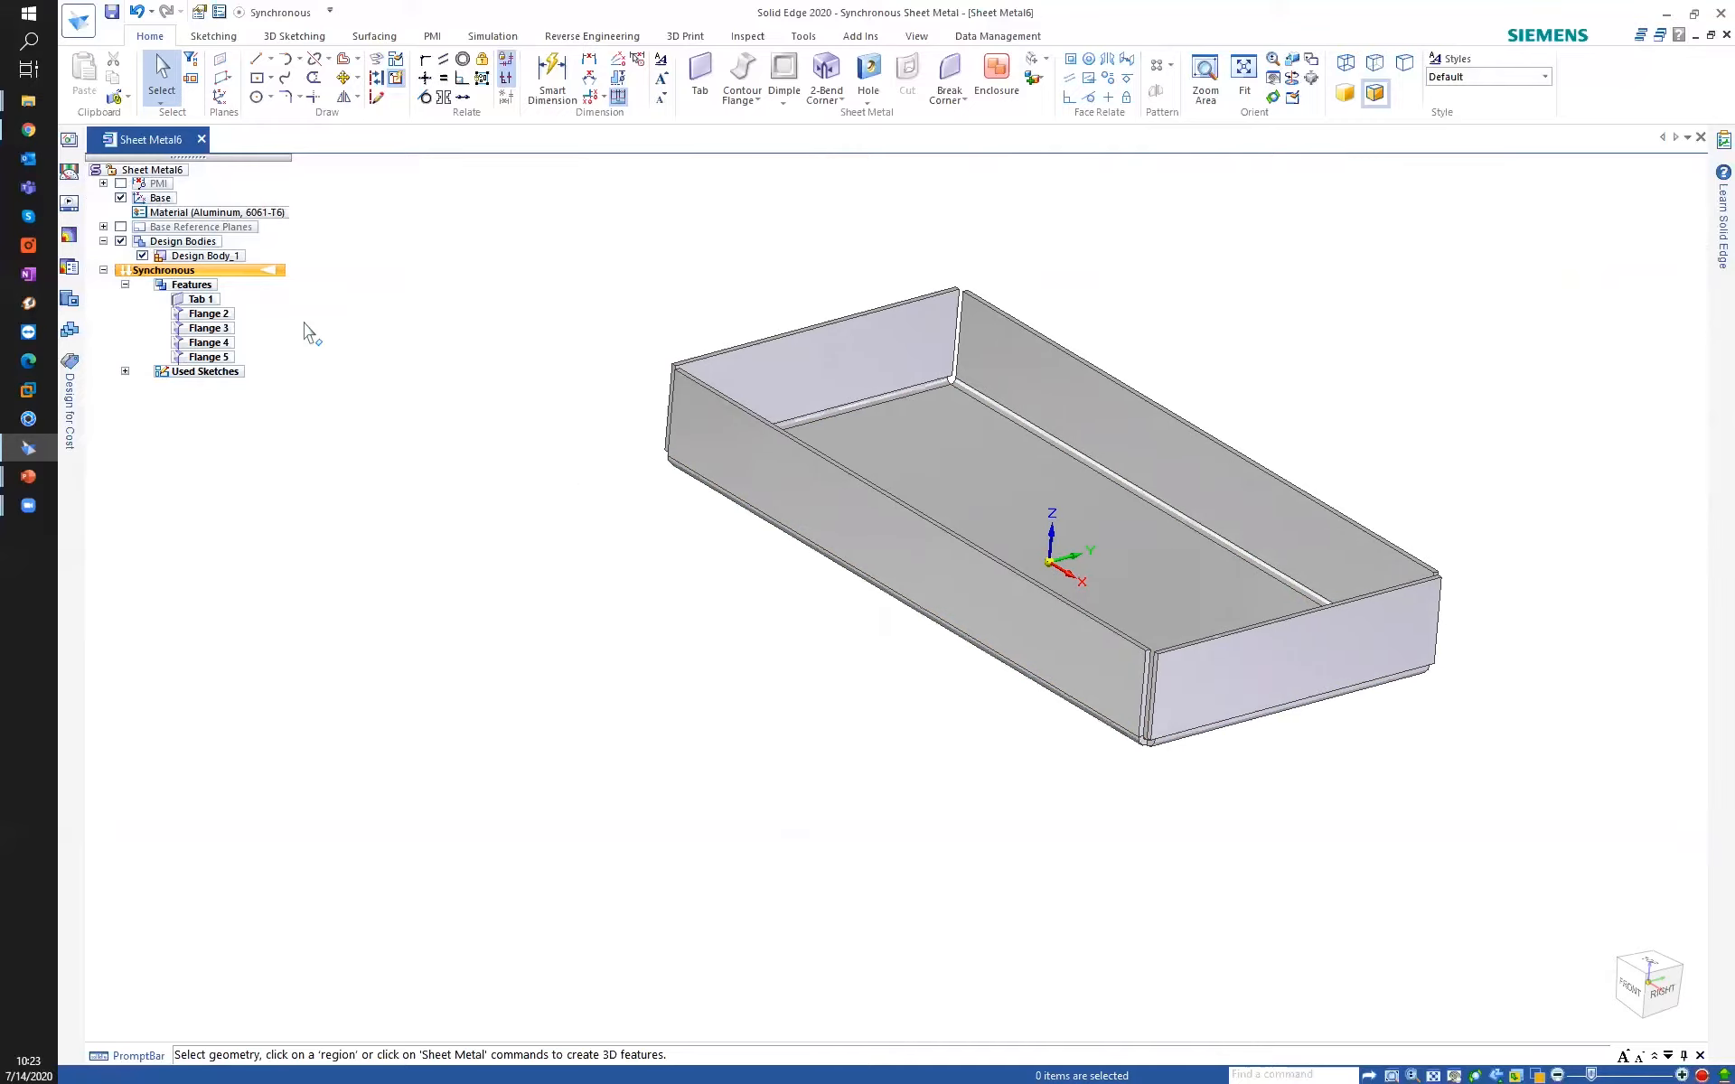
left_click(209, 314)
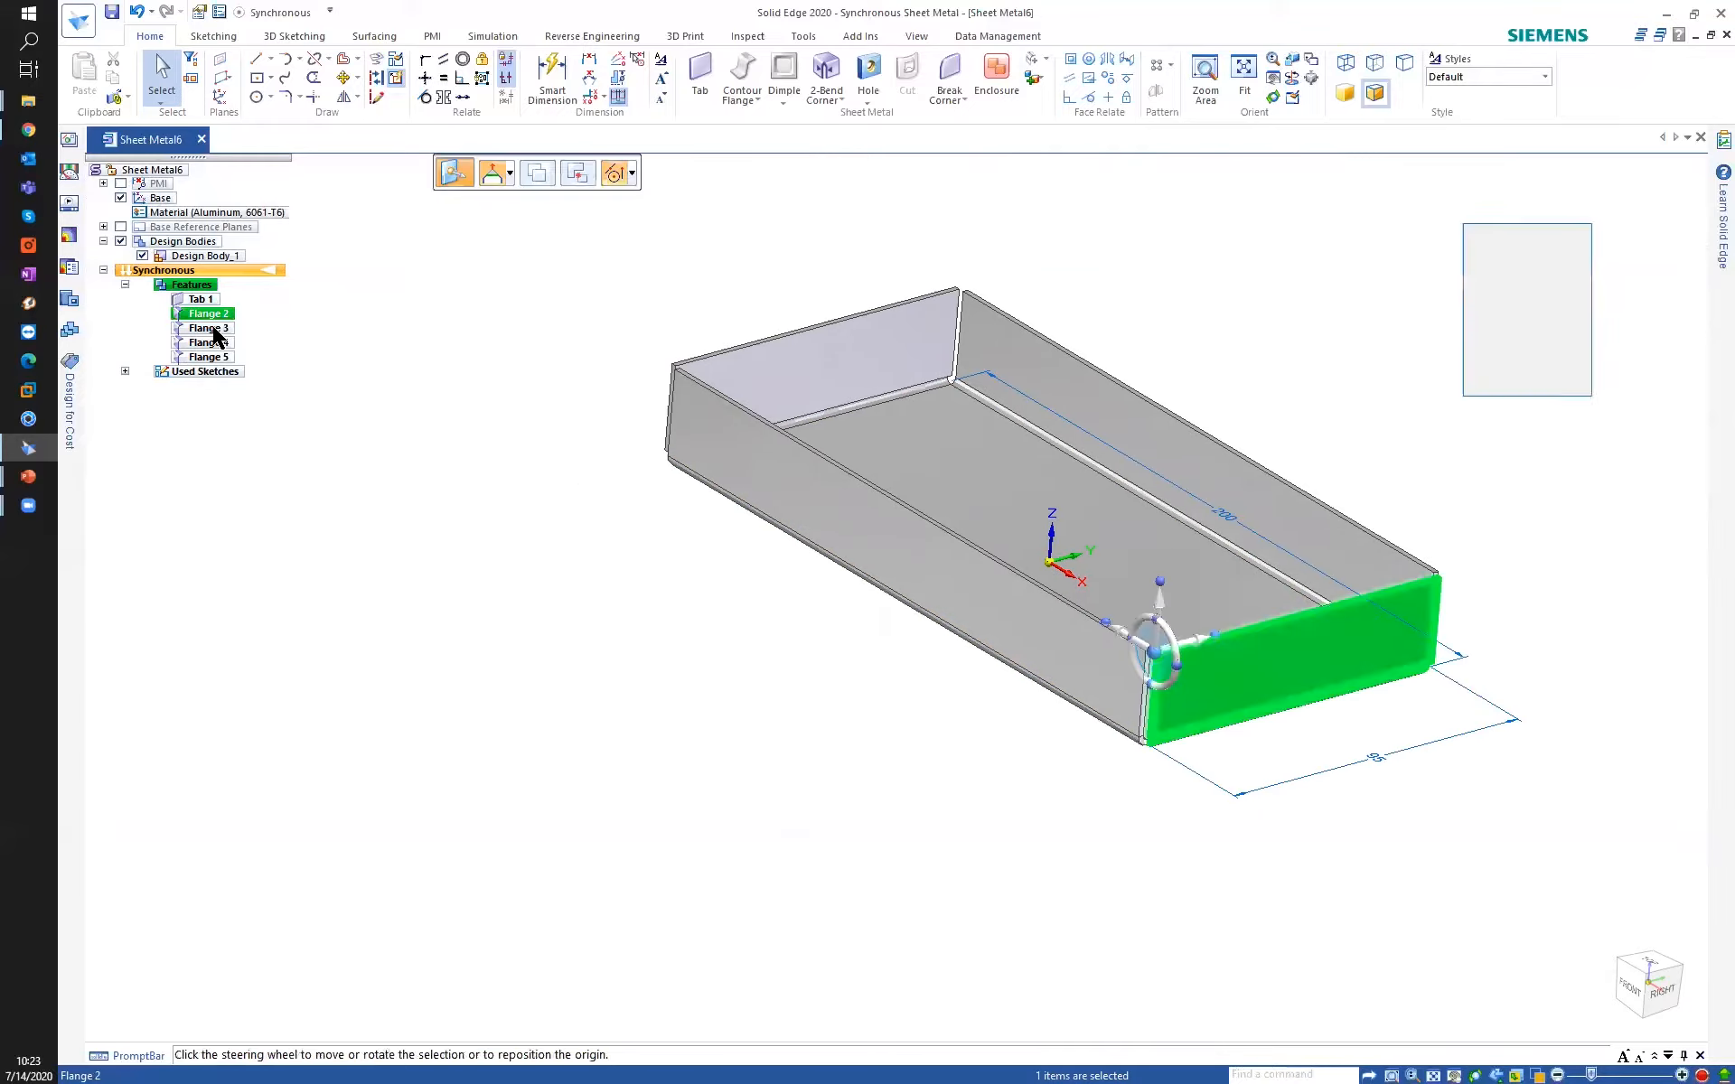
Try to rotate the Flange 3 end wall about its lower bend edge with the steering wheel.
left_click(215, 329)
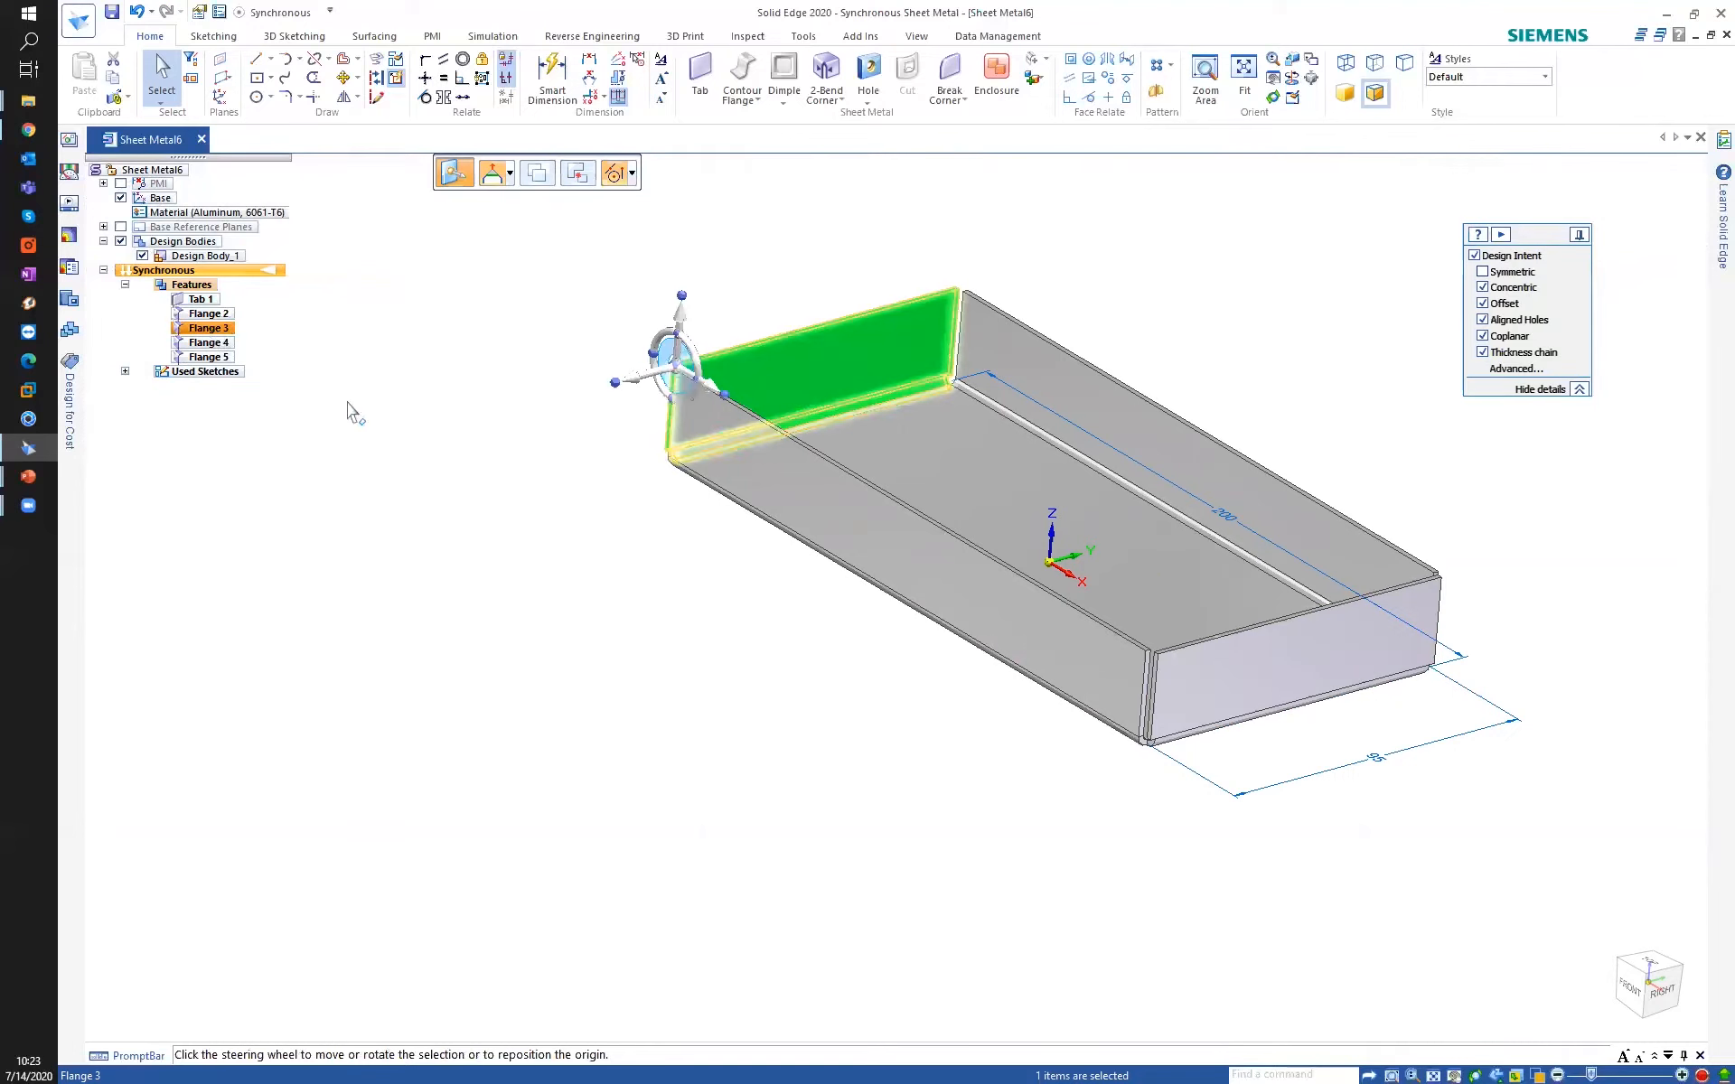
left_click(674, 365)
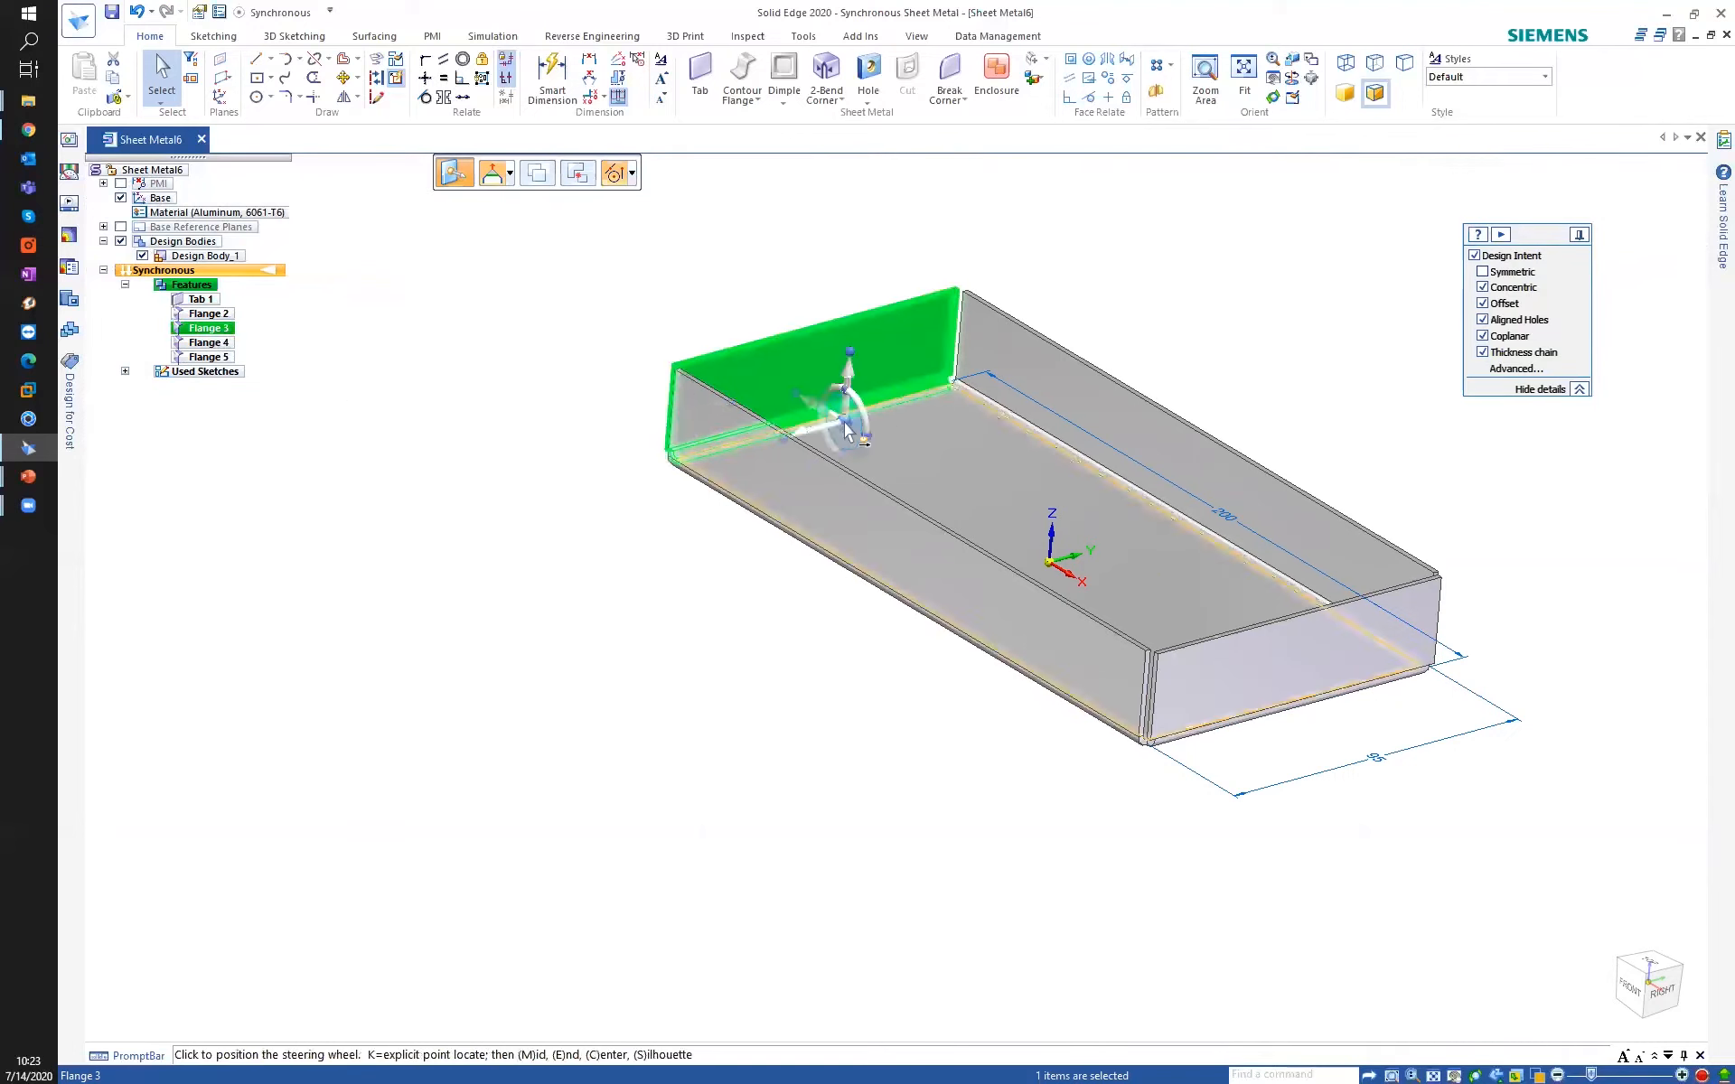
left_click(842, 411)
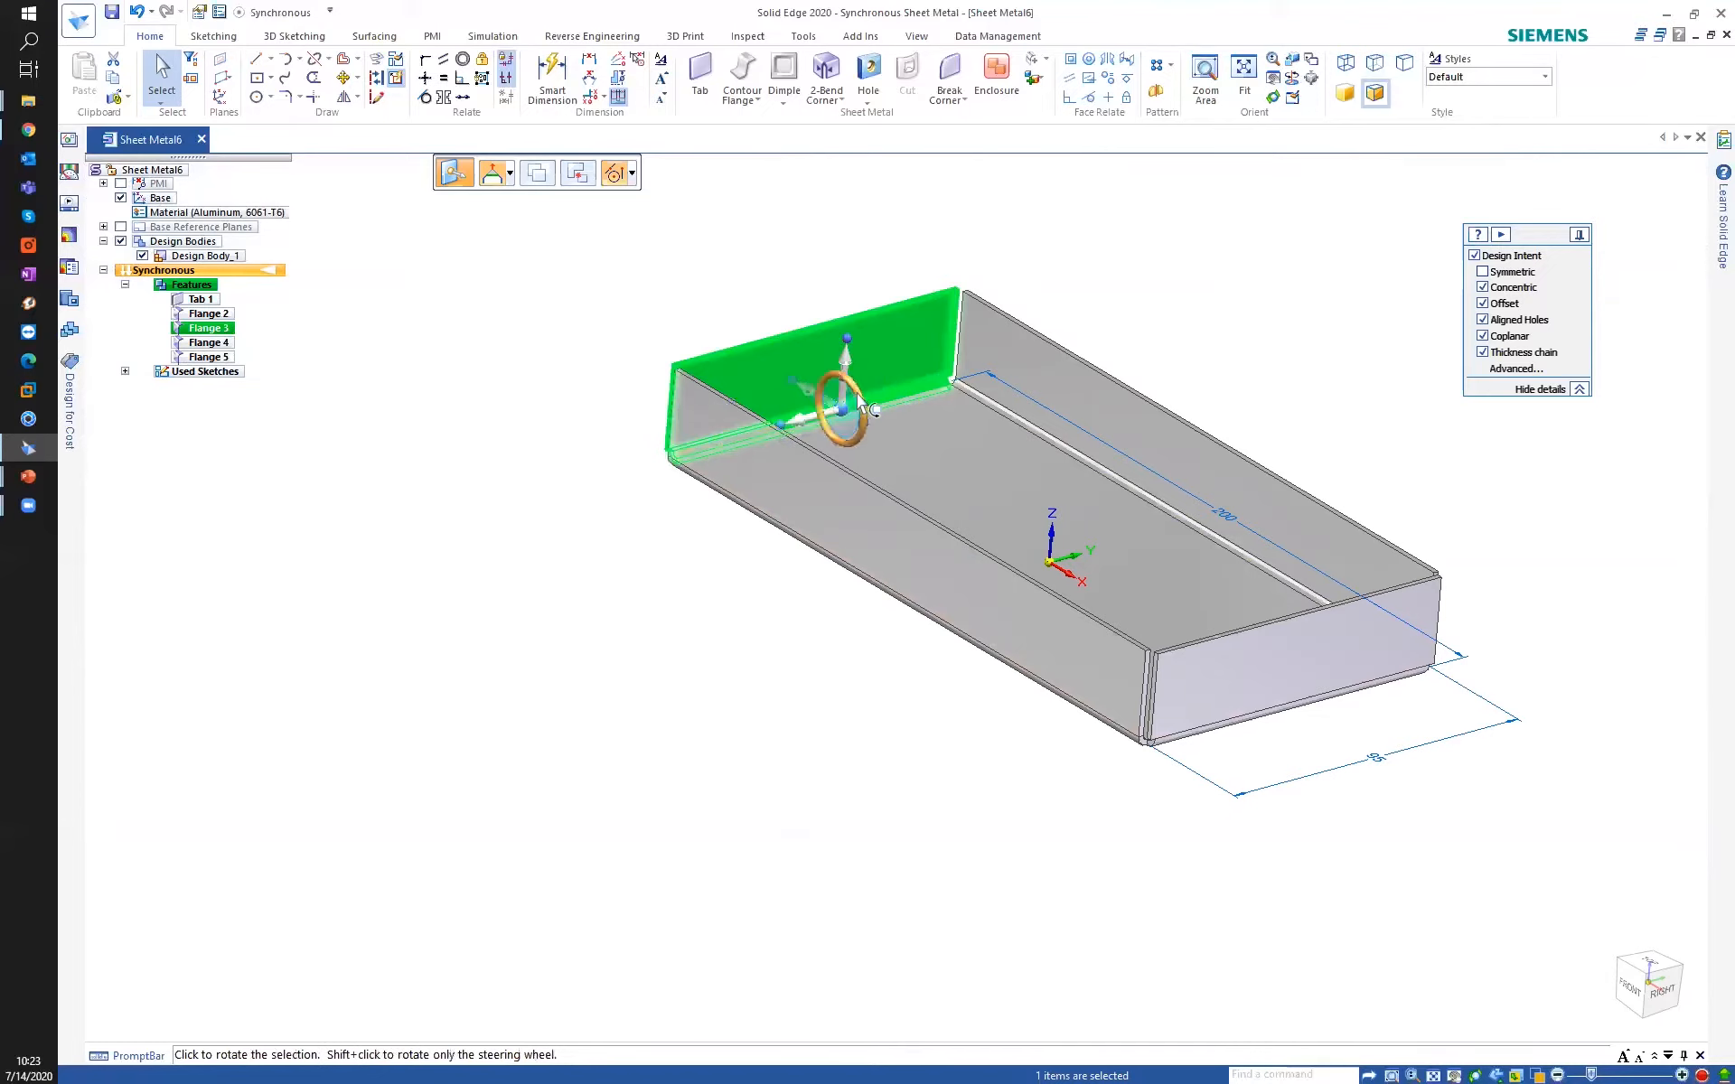
left_click(858, 395)
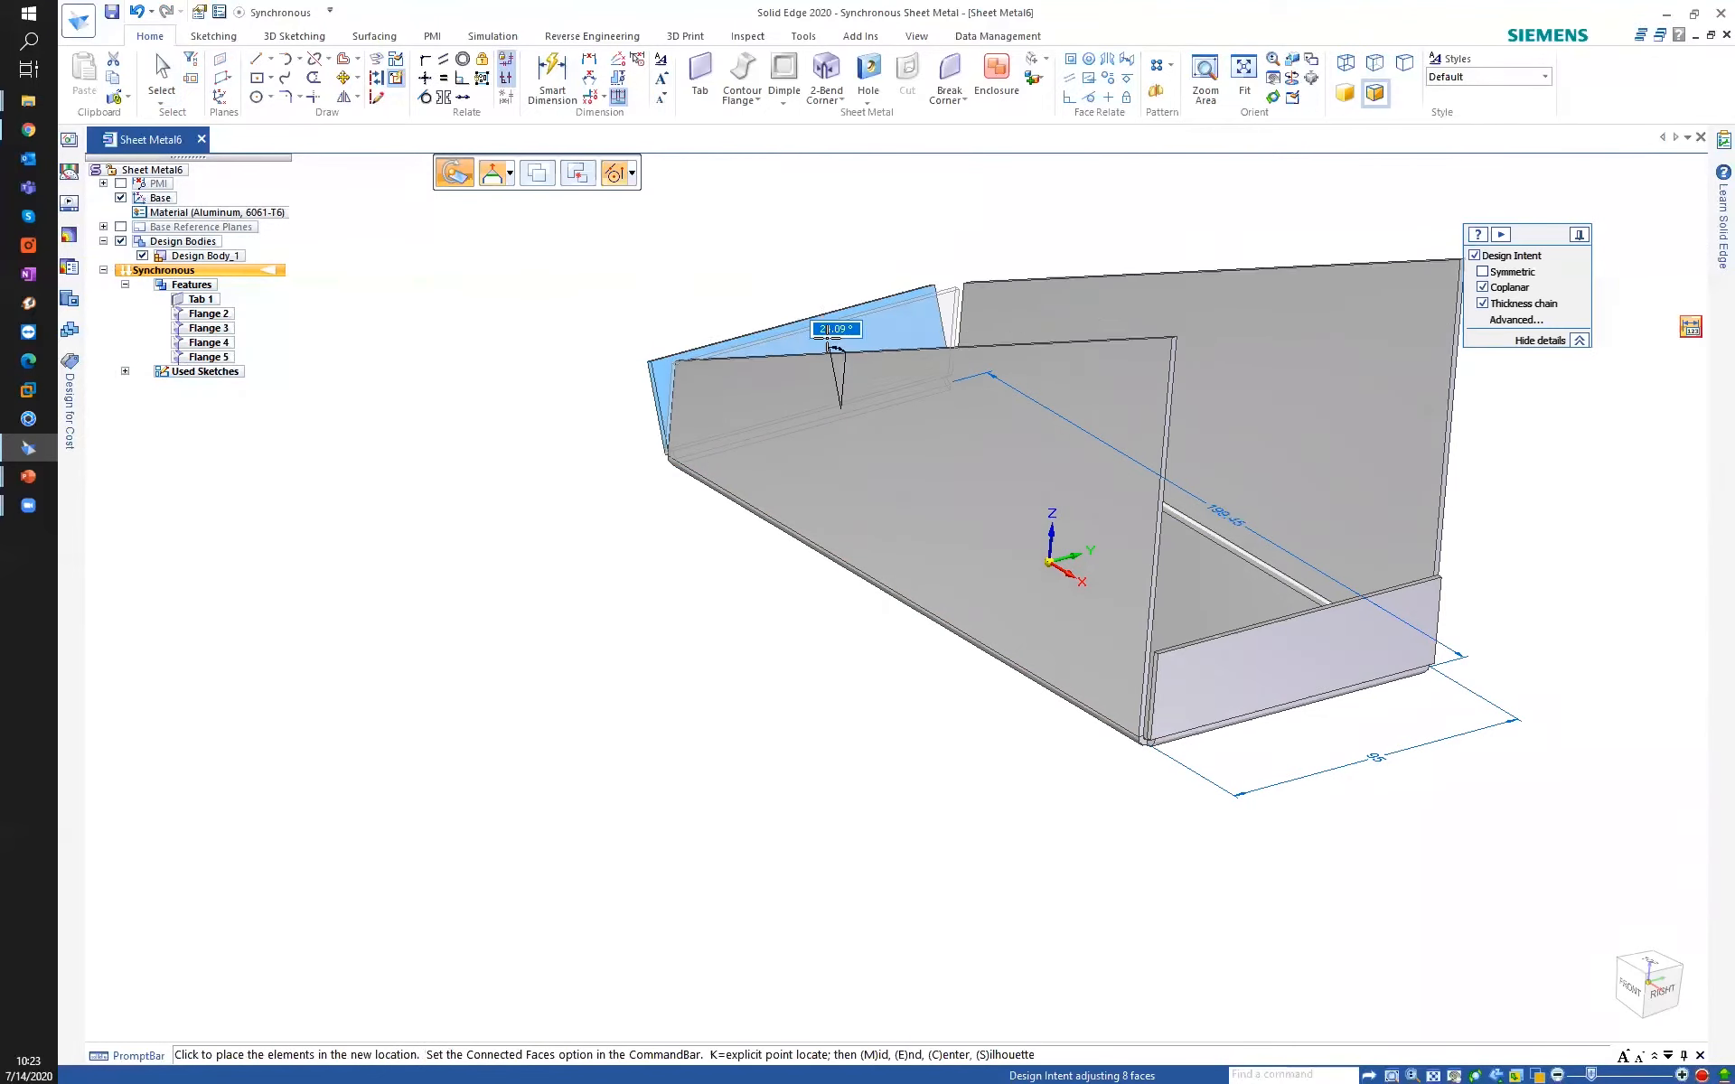
middle_click_drag(803, 362, 800, 490)
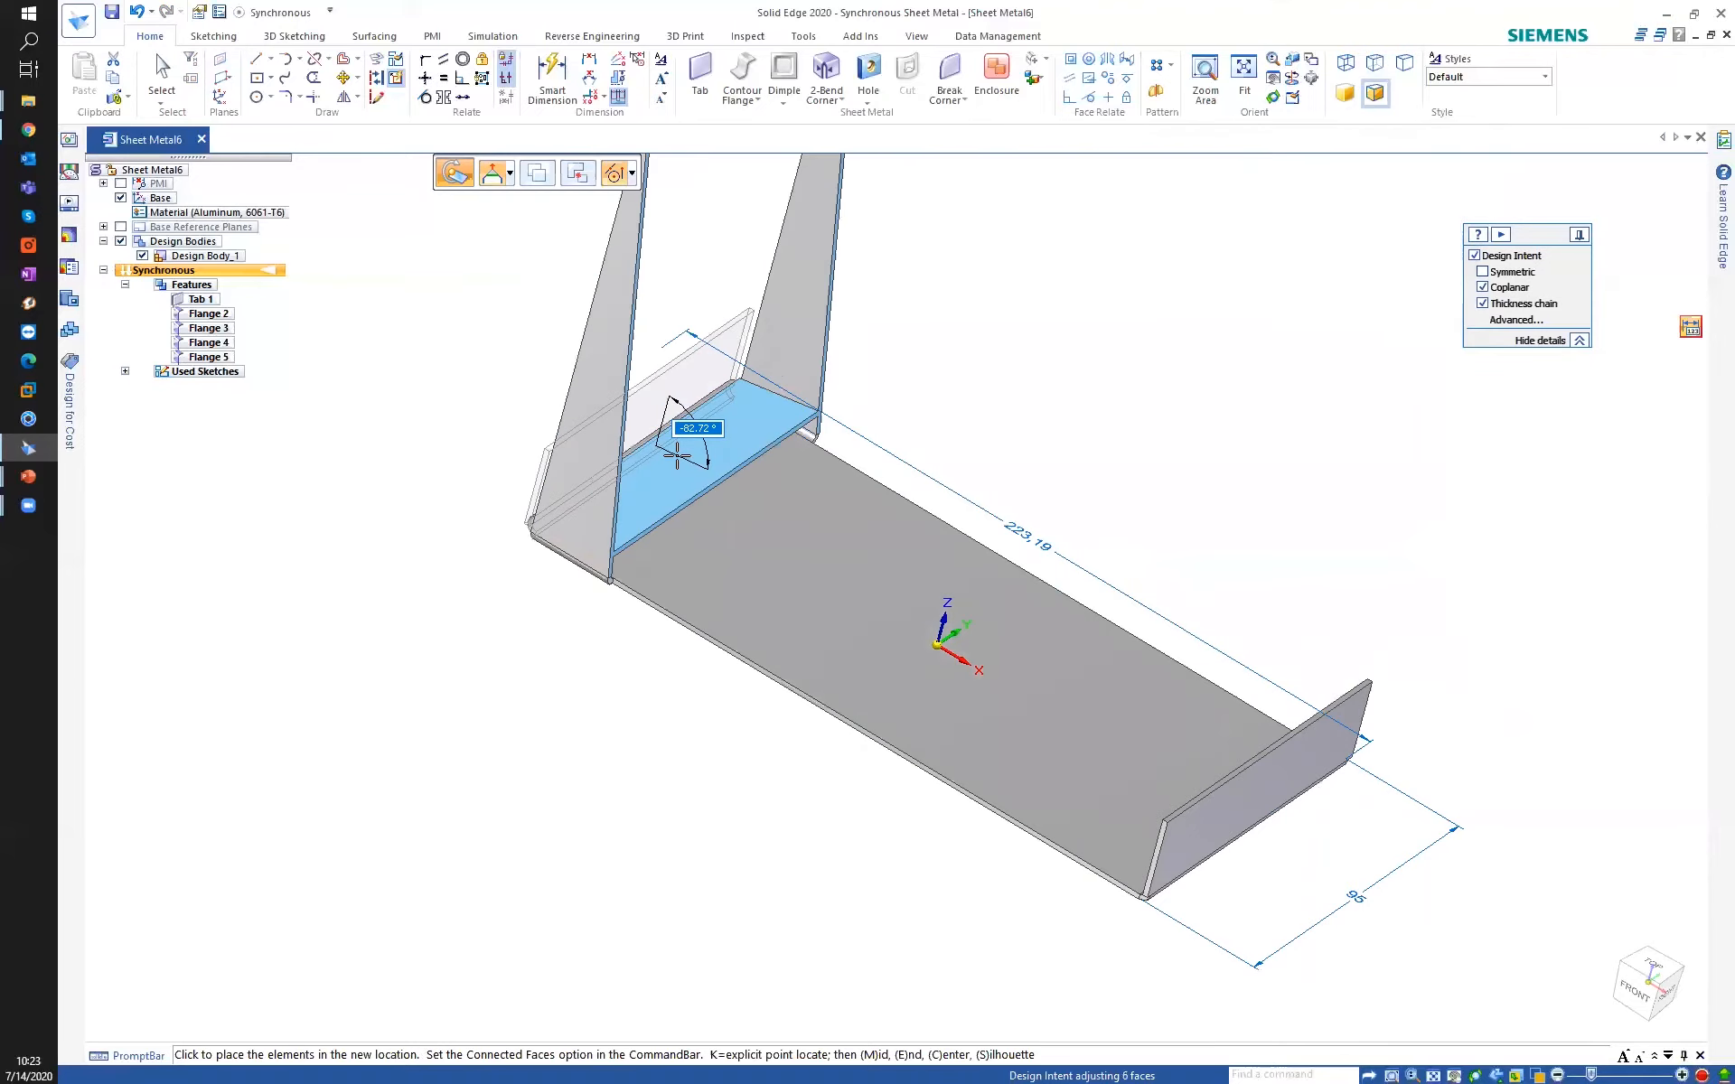
middle_click_drag(758, 495, 849, 492)
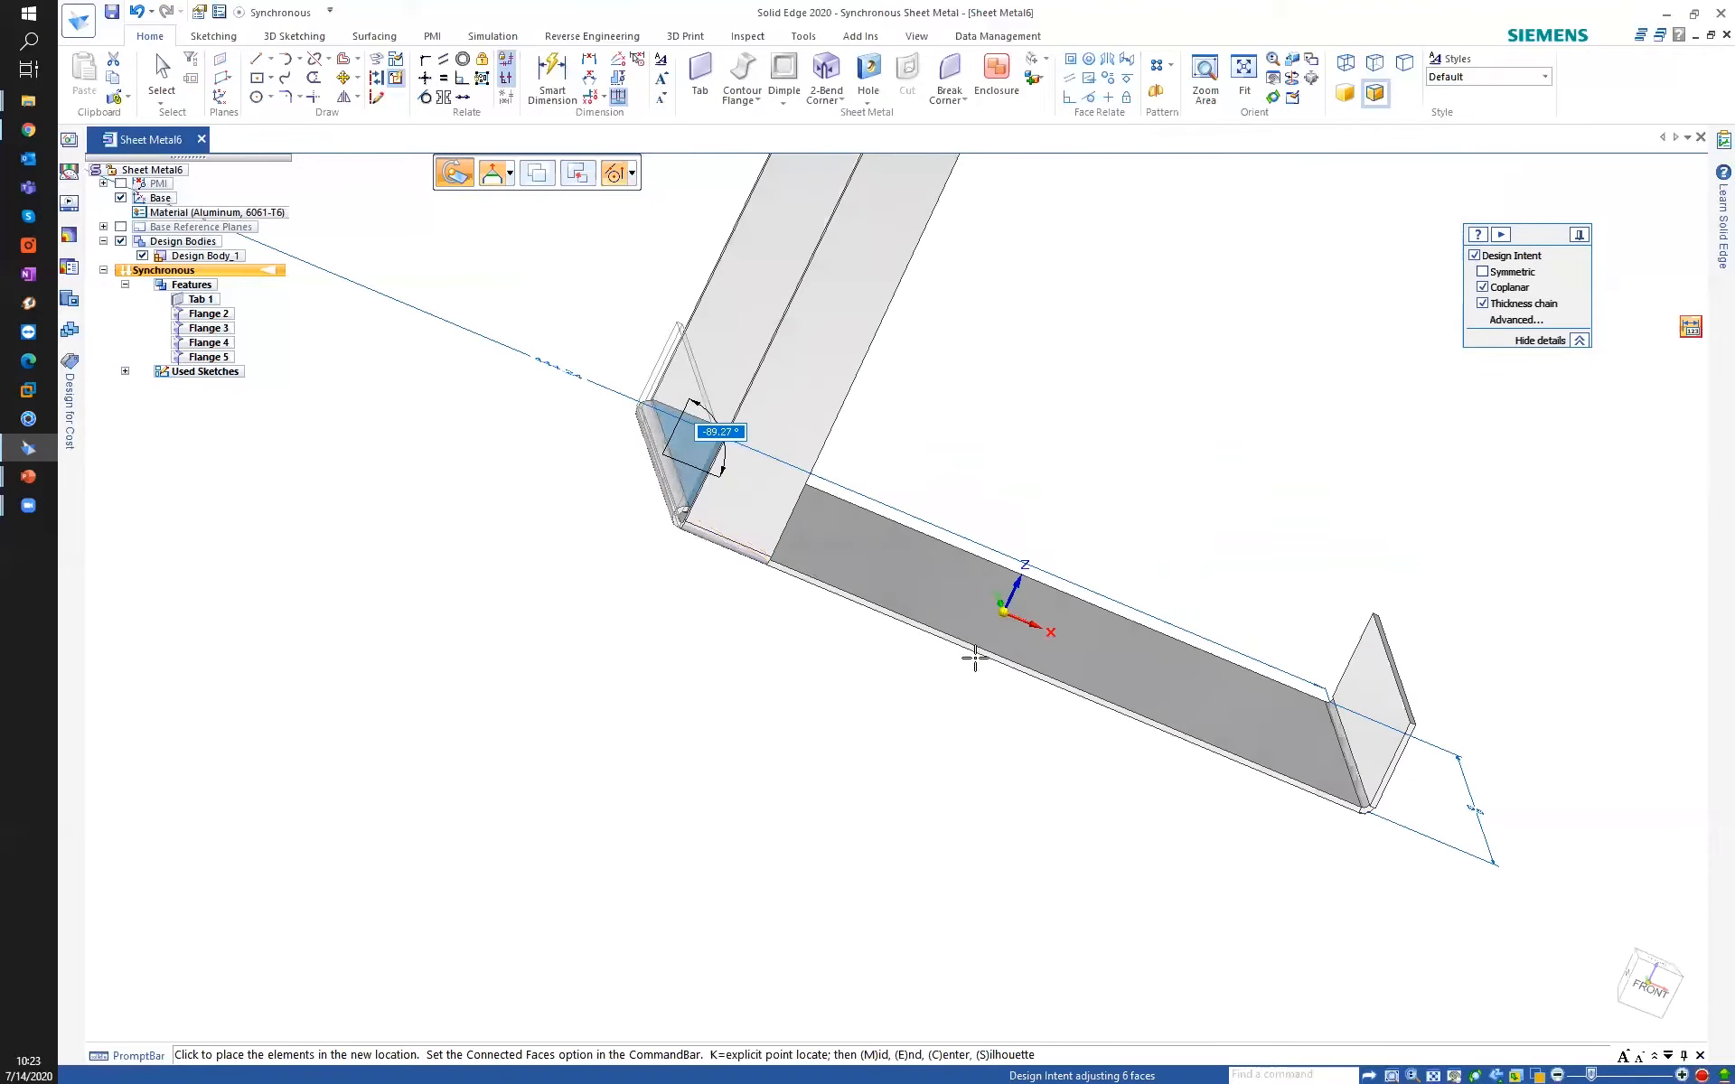
left_click(679, 416)
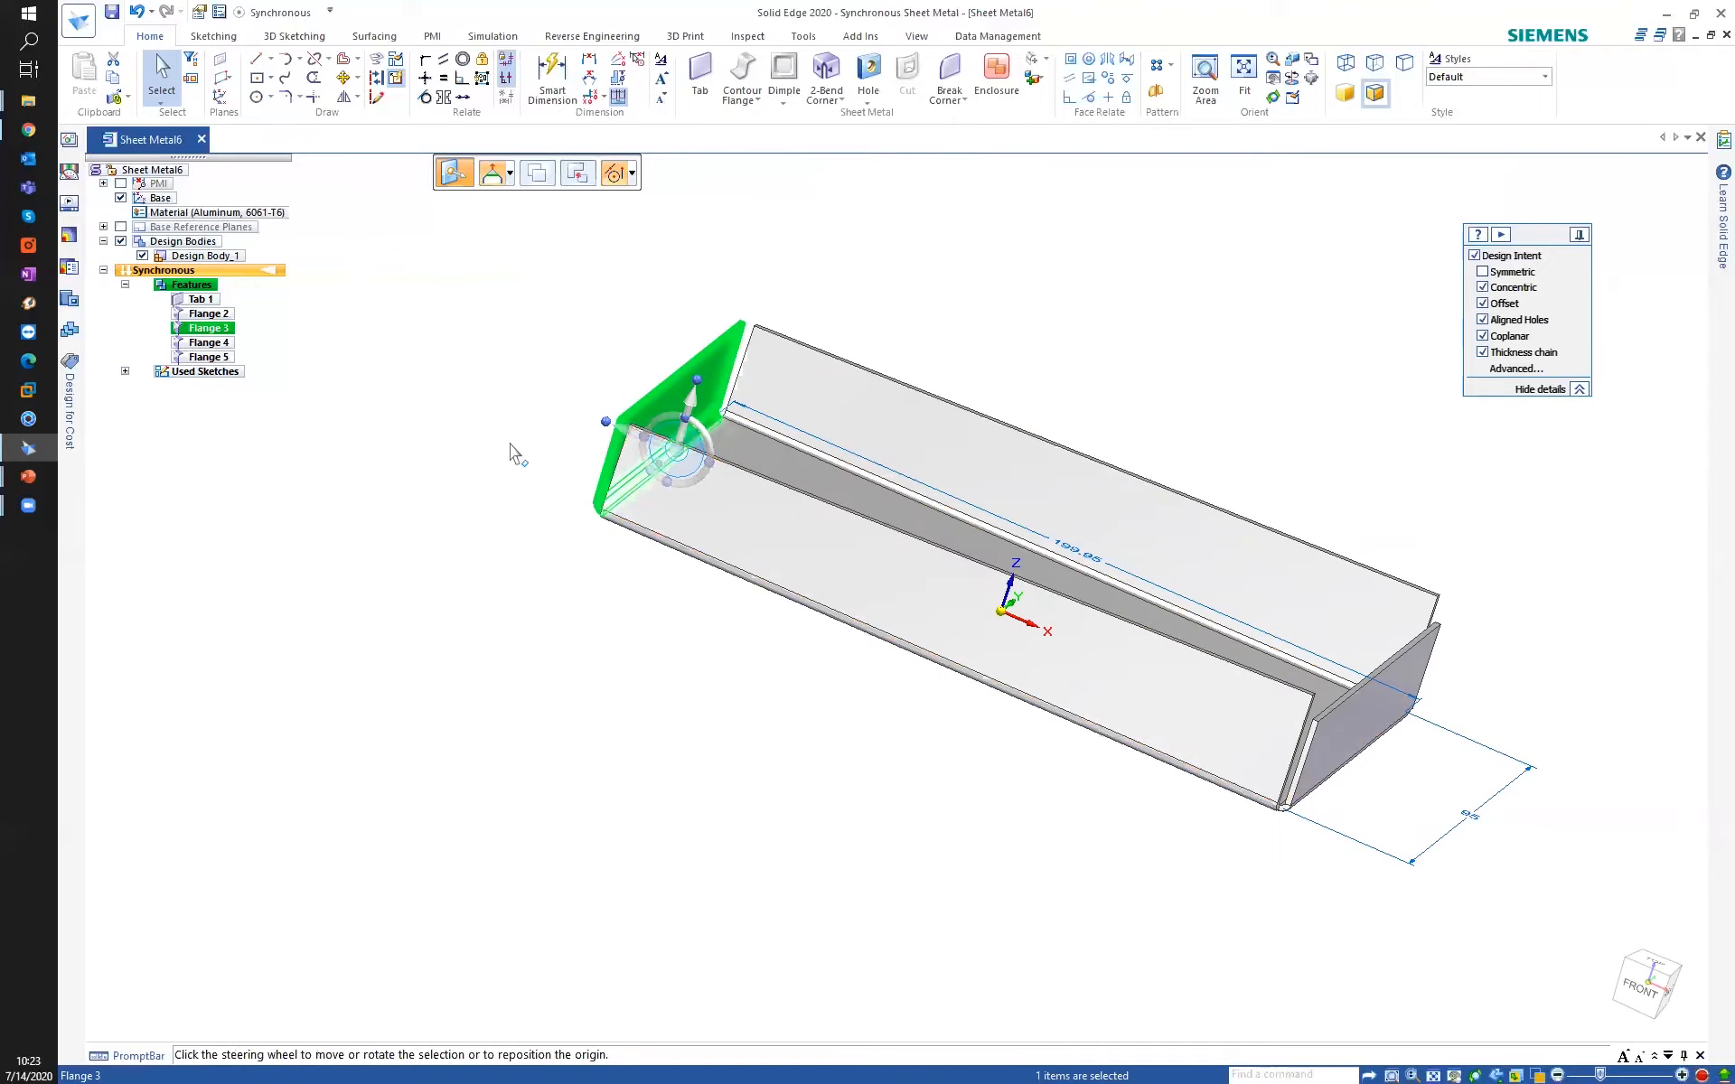
left_click(499, 497)
middle_click_drag(499, 497, 579, 524)
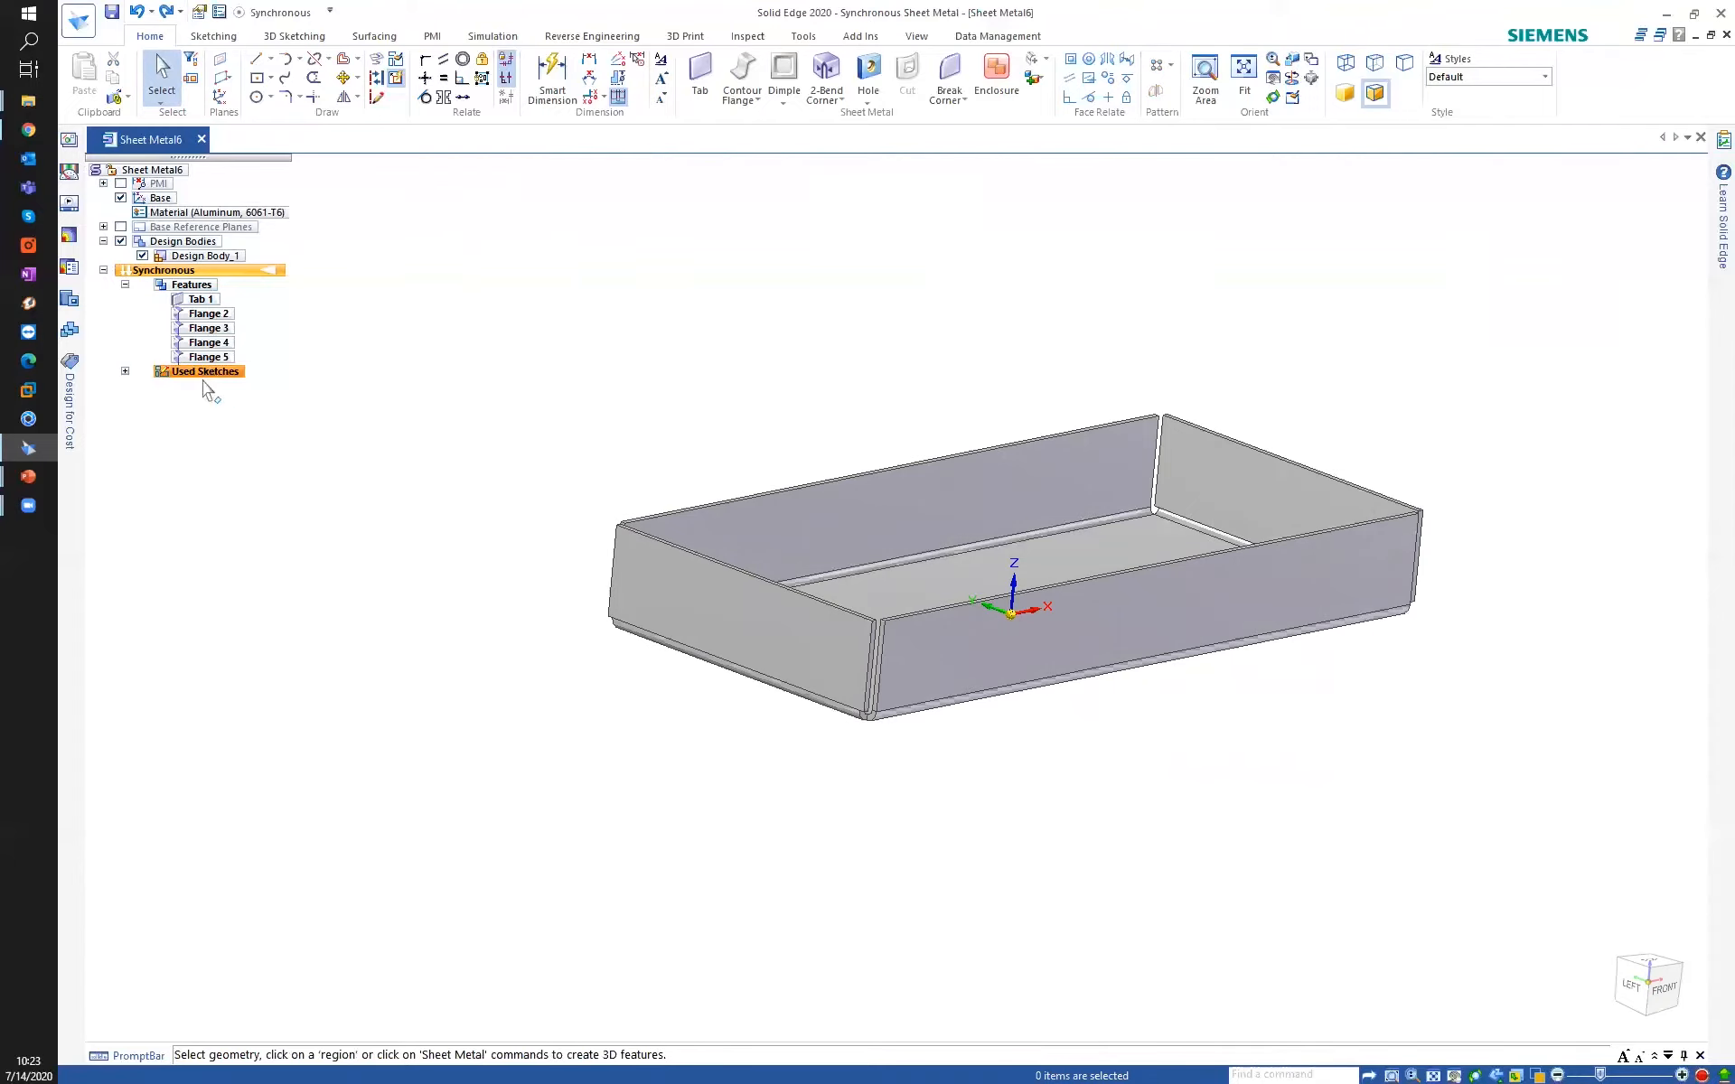
Delete the Flange 5 and Flange 4 walls from the box.
left_click(199, 301)
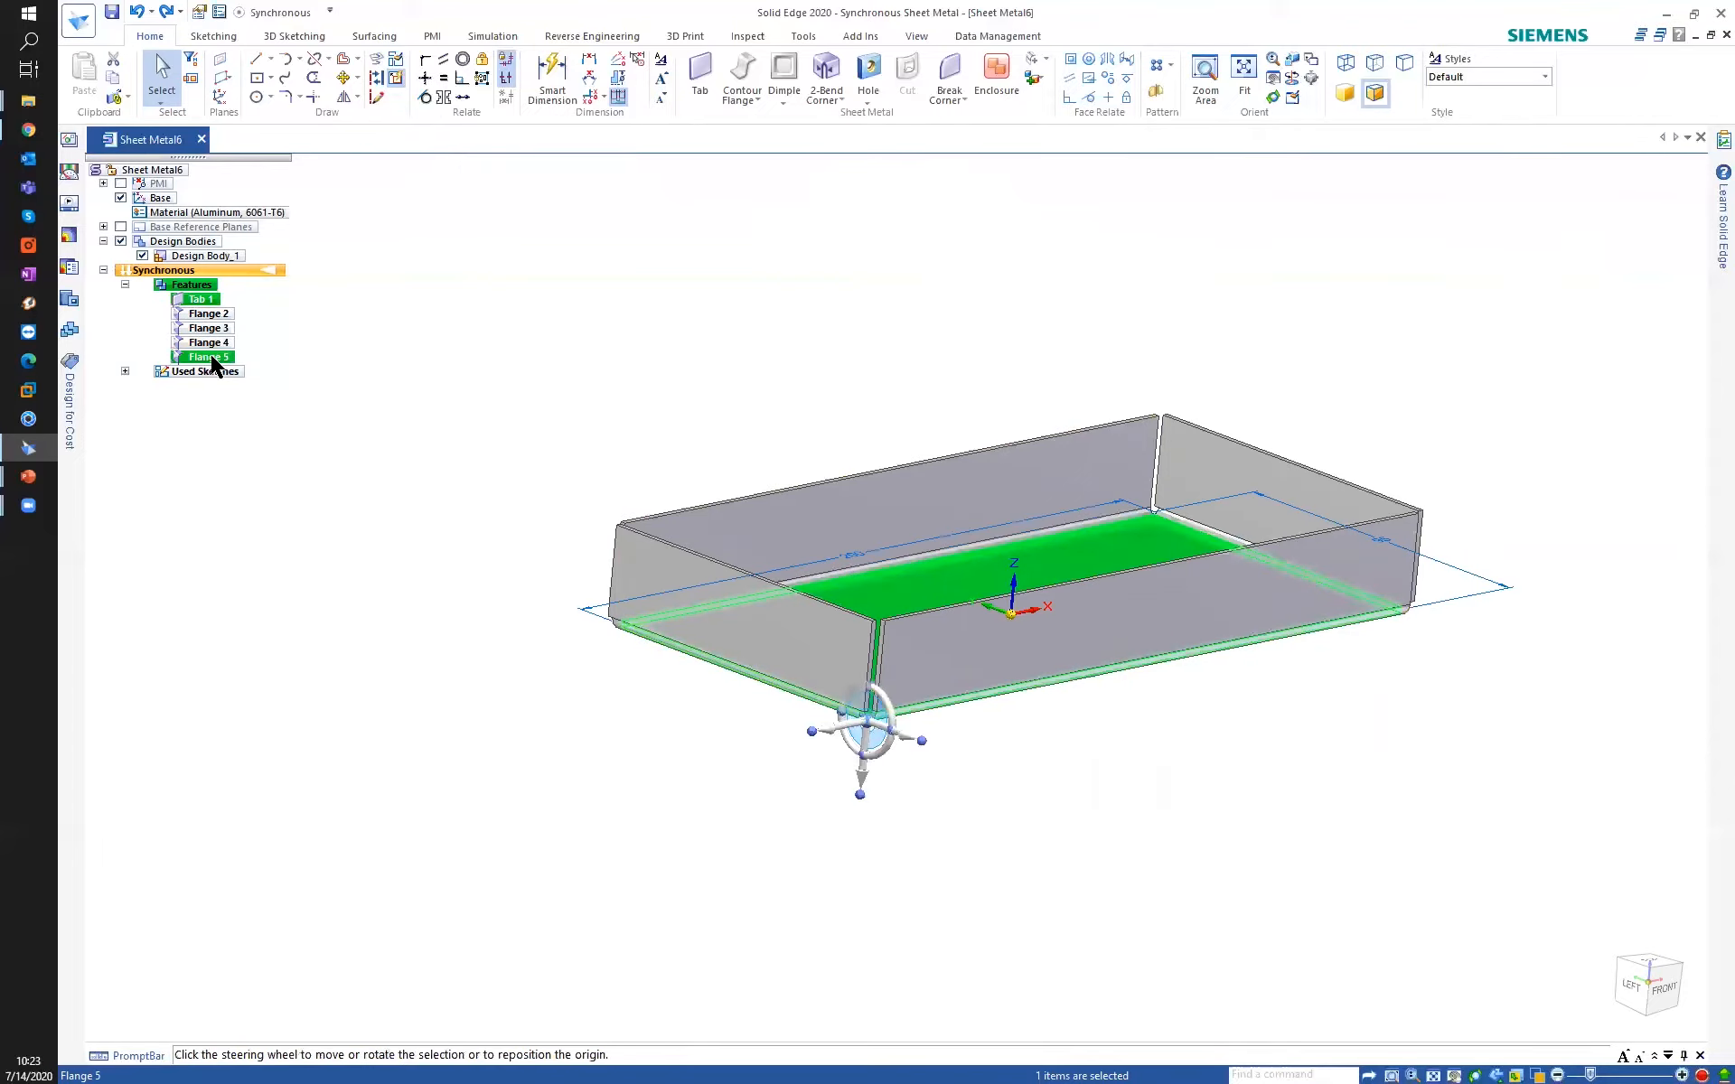
left_click(208, 356)
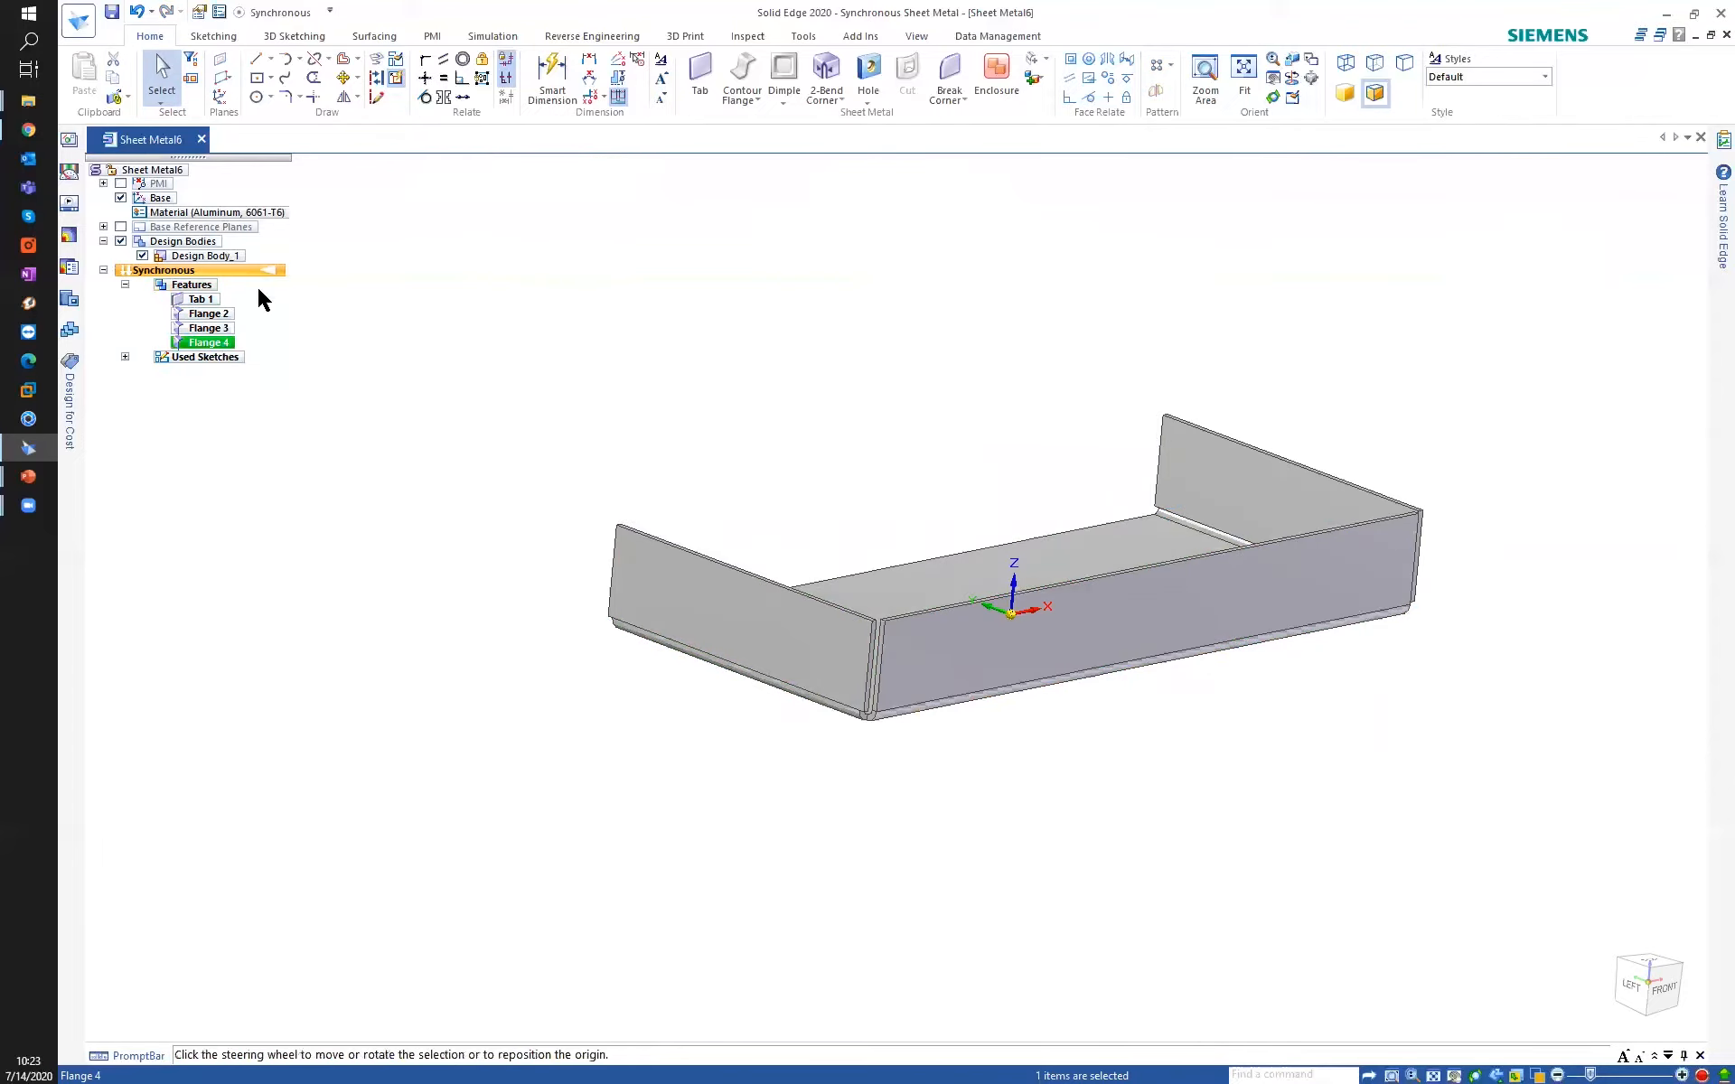
Close the Sheet Metal6 document without saving and create a new ISO Metric Sheet Metal document.
left_click(200, 139)
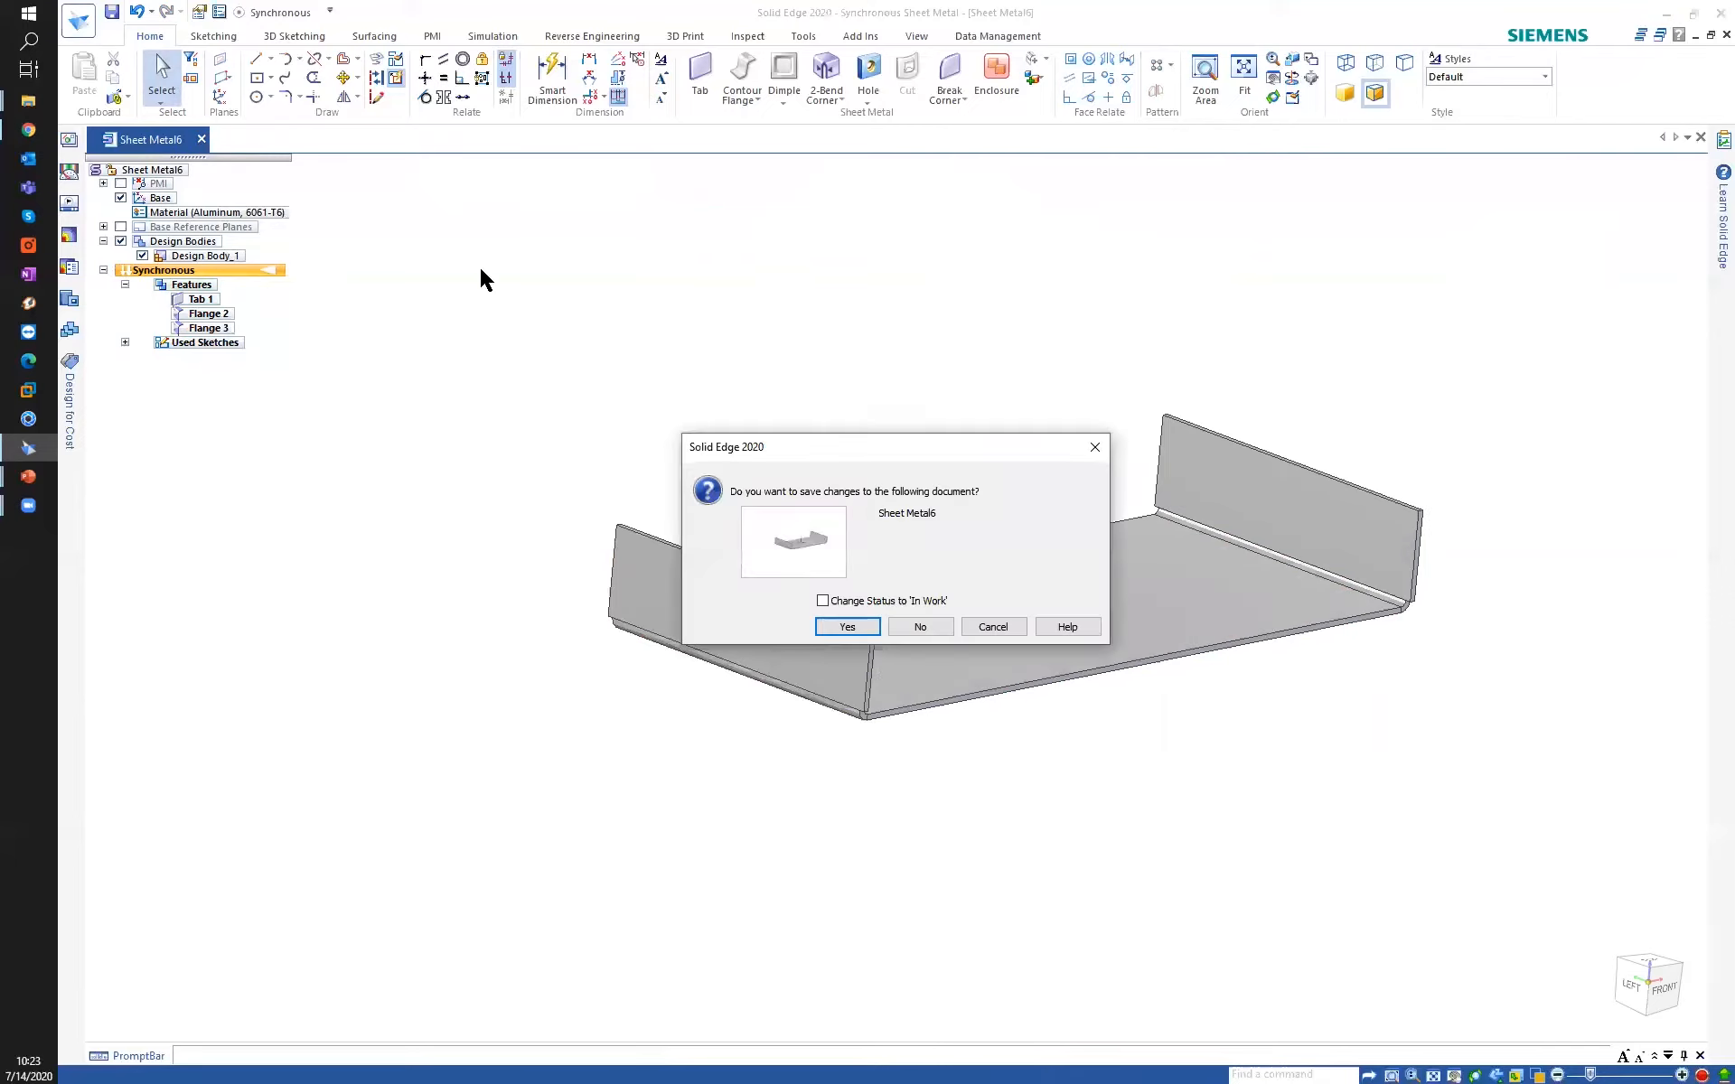
left_click(922, 626)
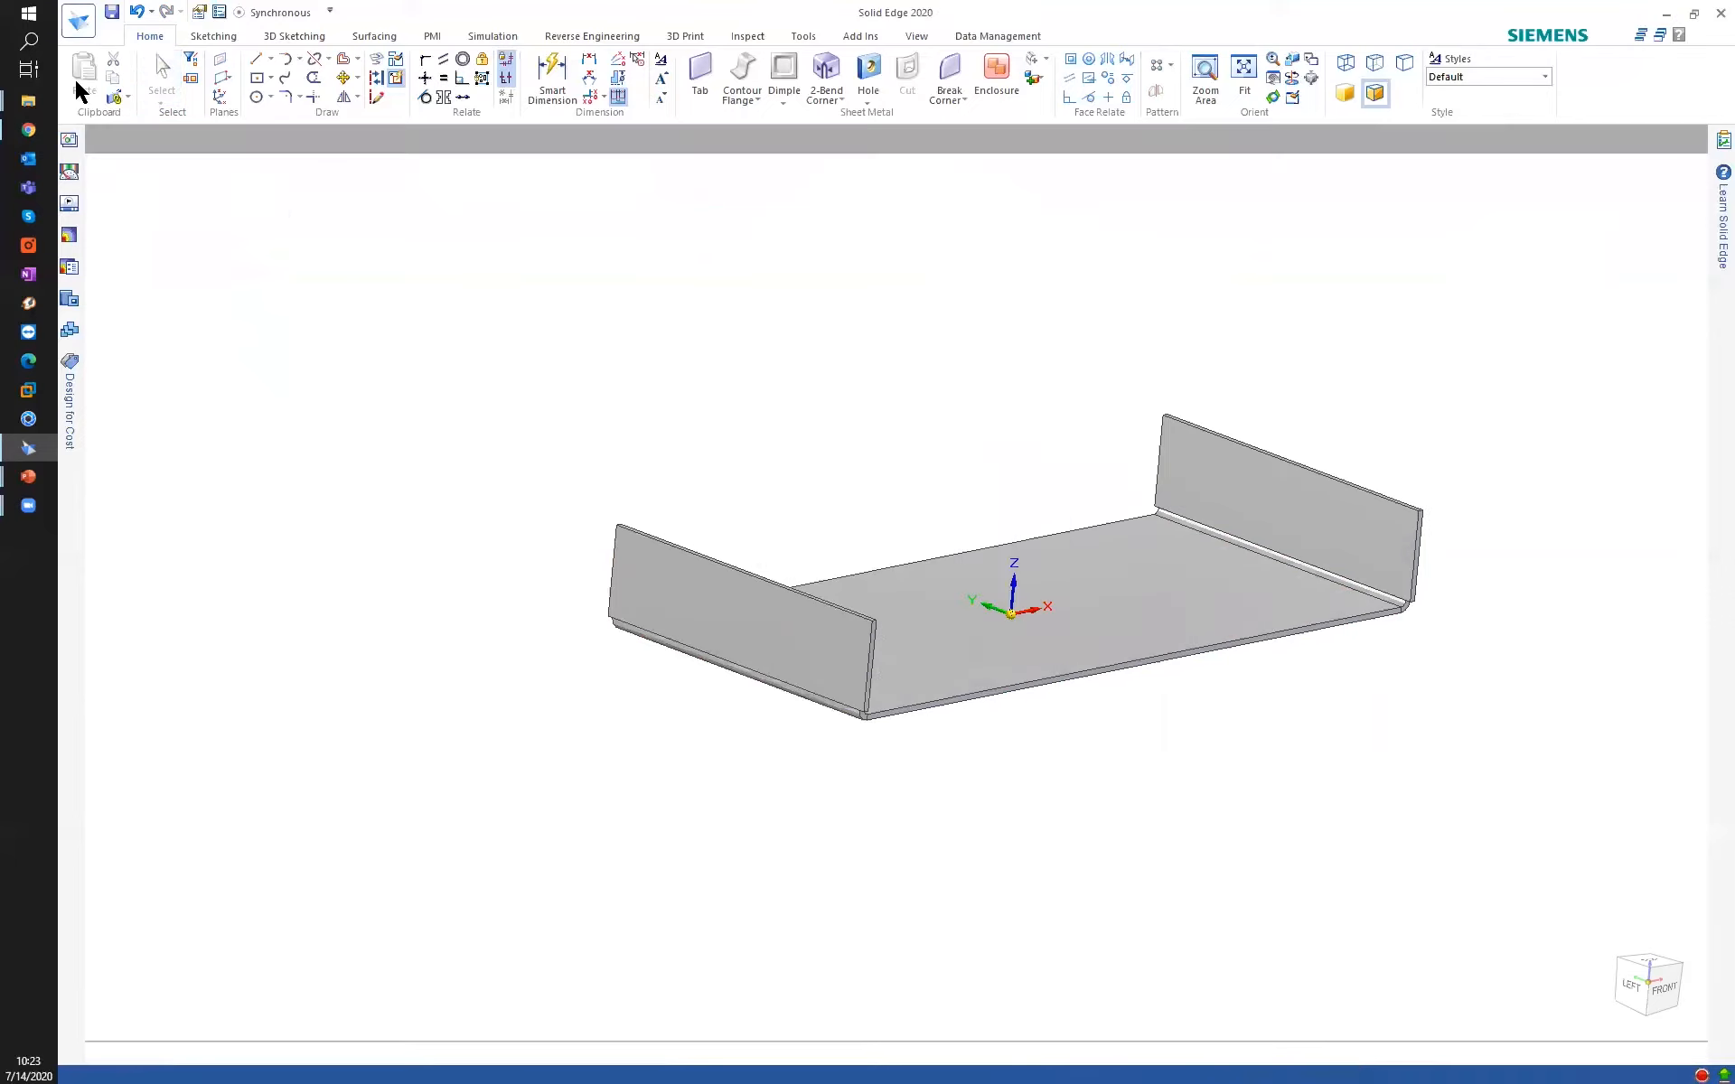
left_click(79, 21)
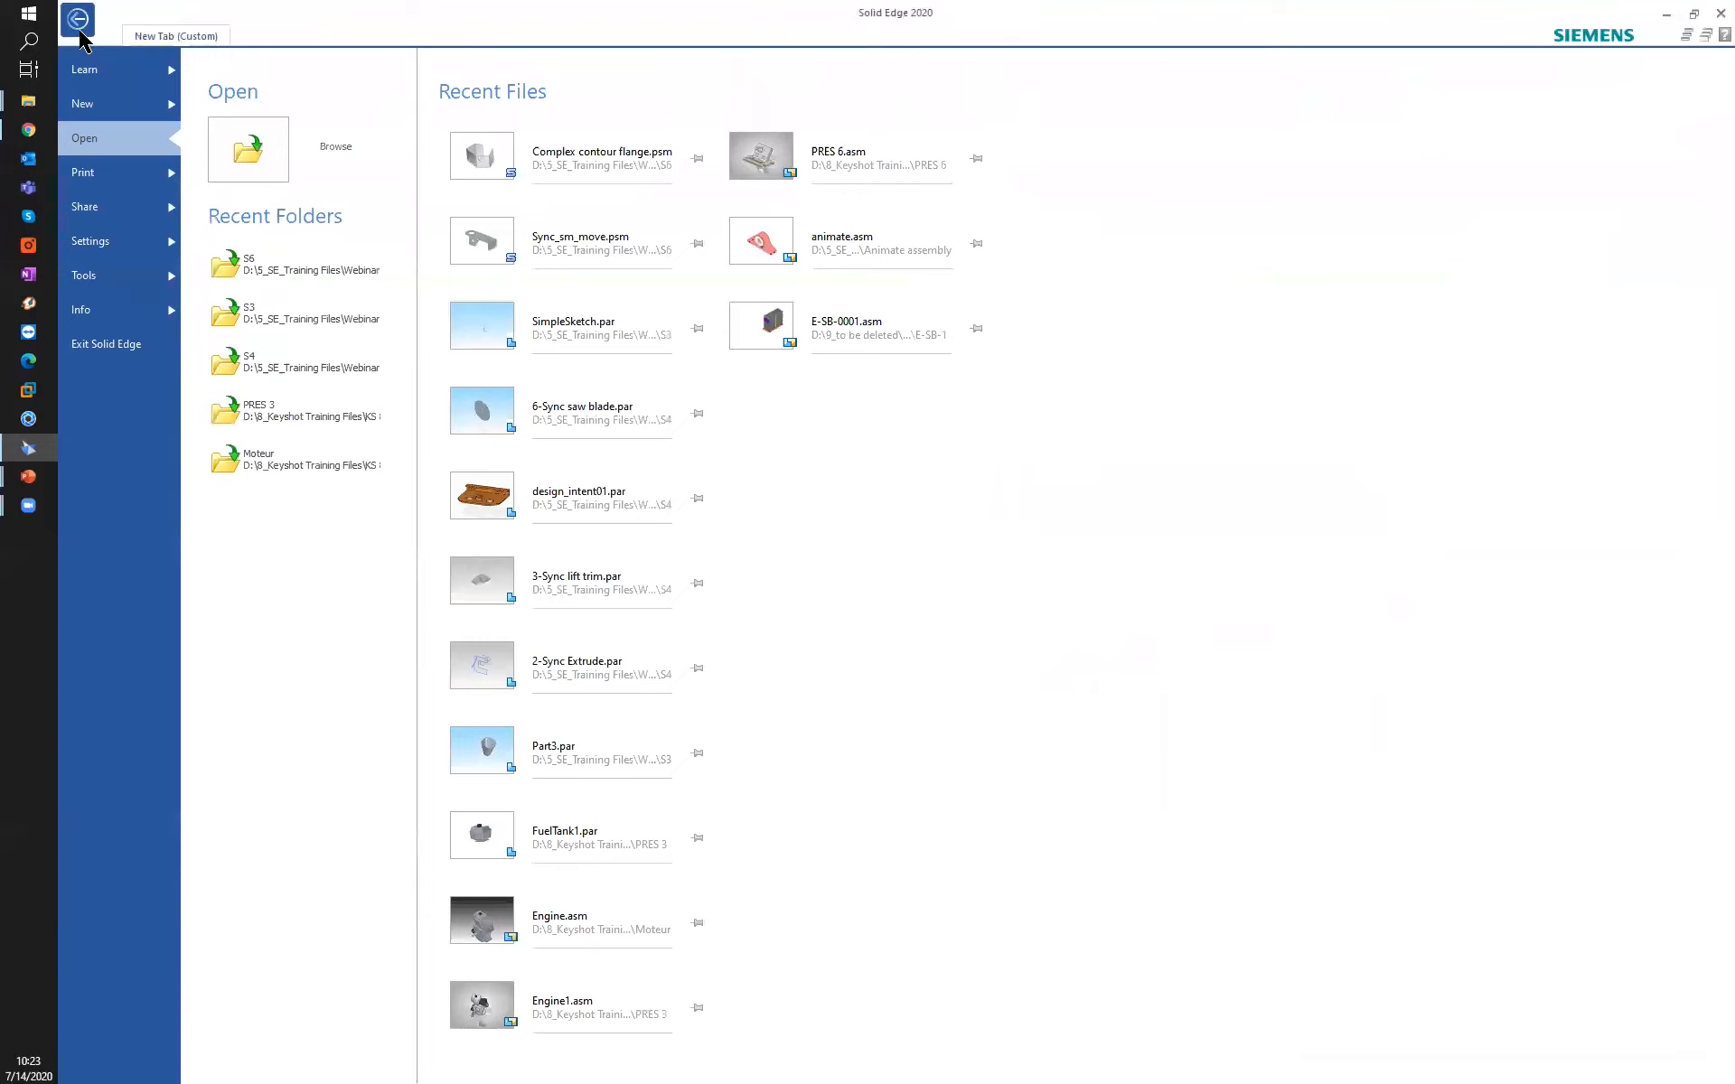
left_click(90, 104)
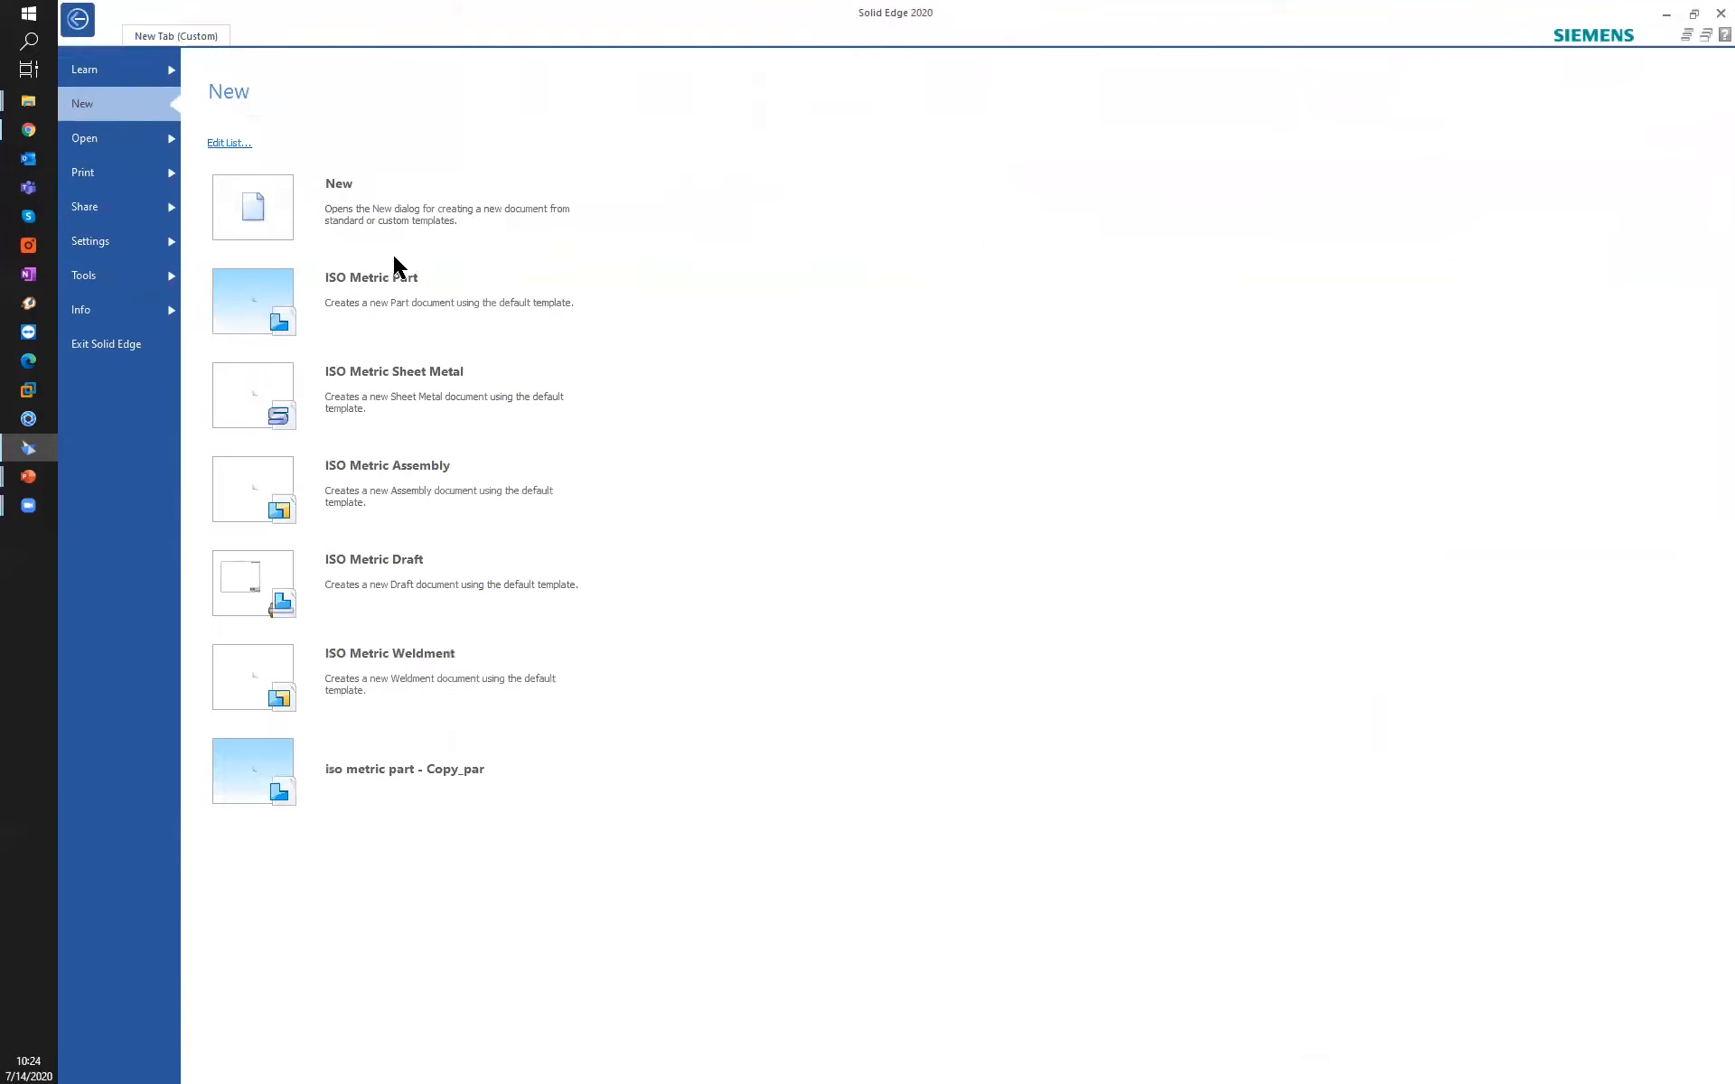
left_click(395, 395)
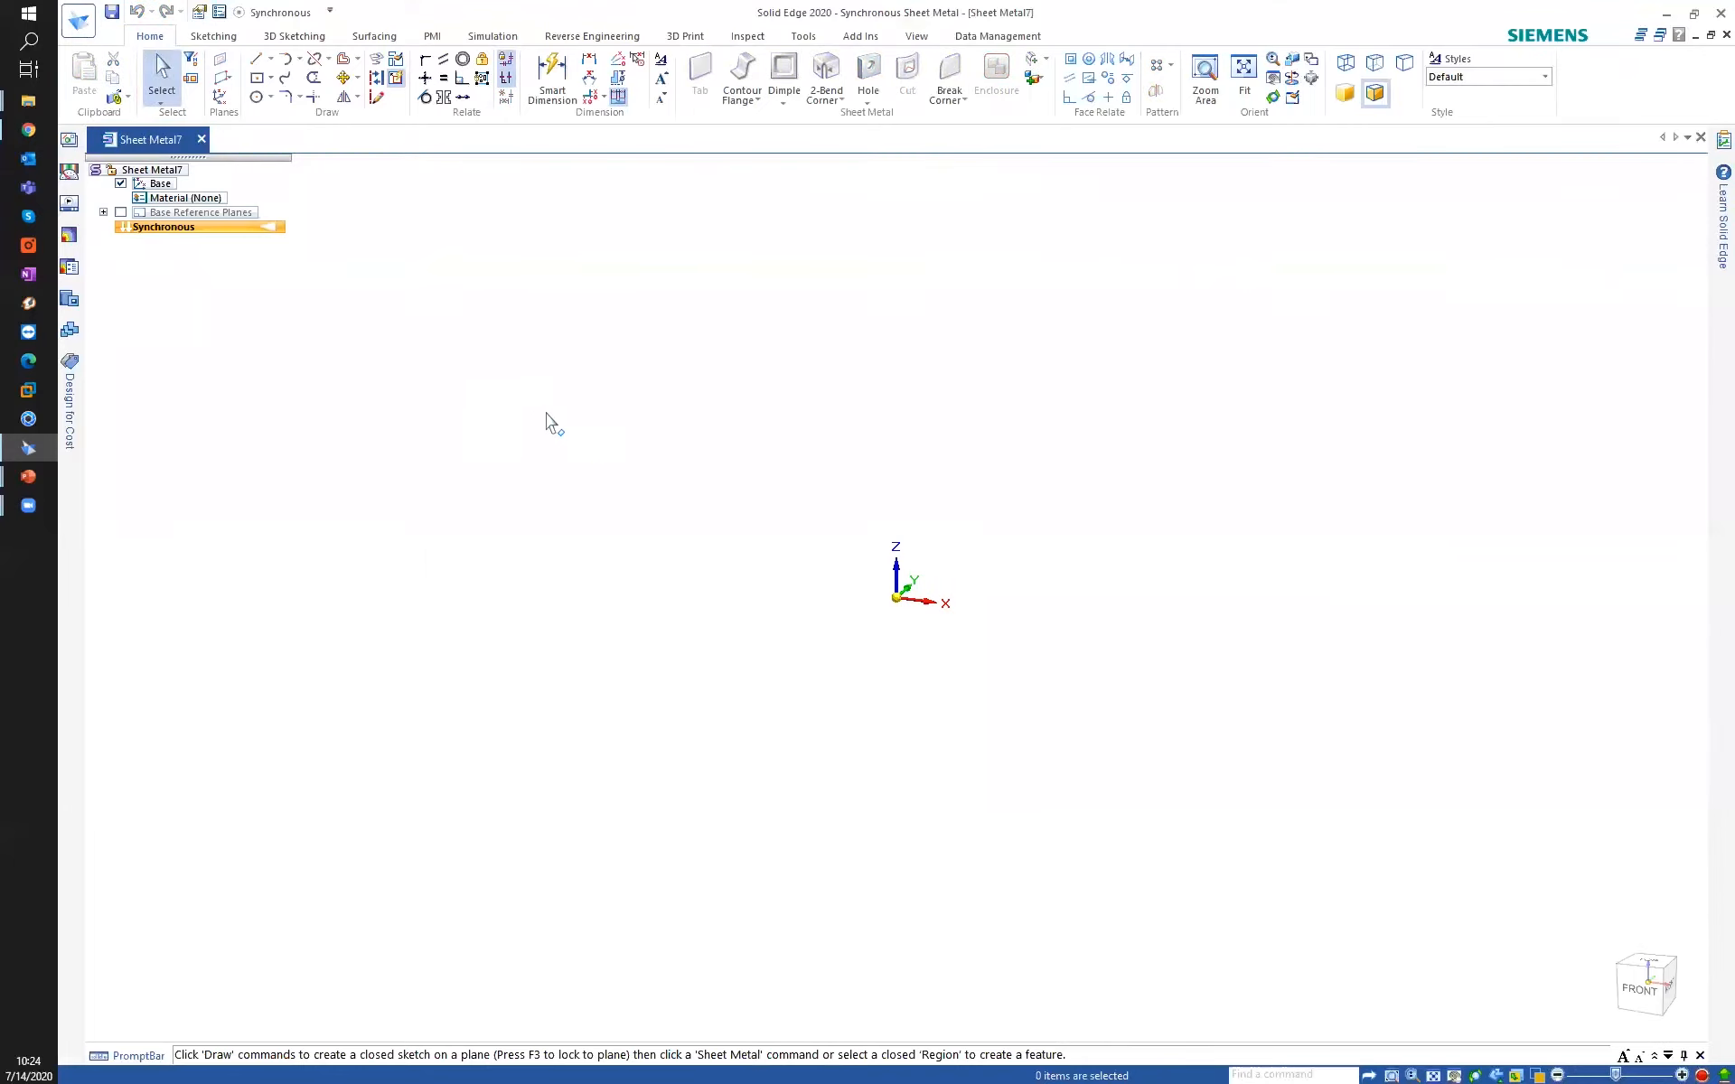
Sketch connected lines on the locked XZ plane: a horizontal segment about 81 mm long, a downward slope and a long horizontal segment.
left_click(258, 65)
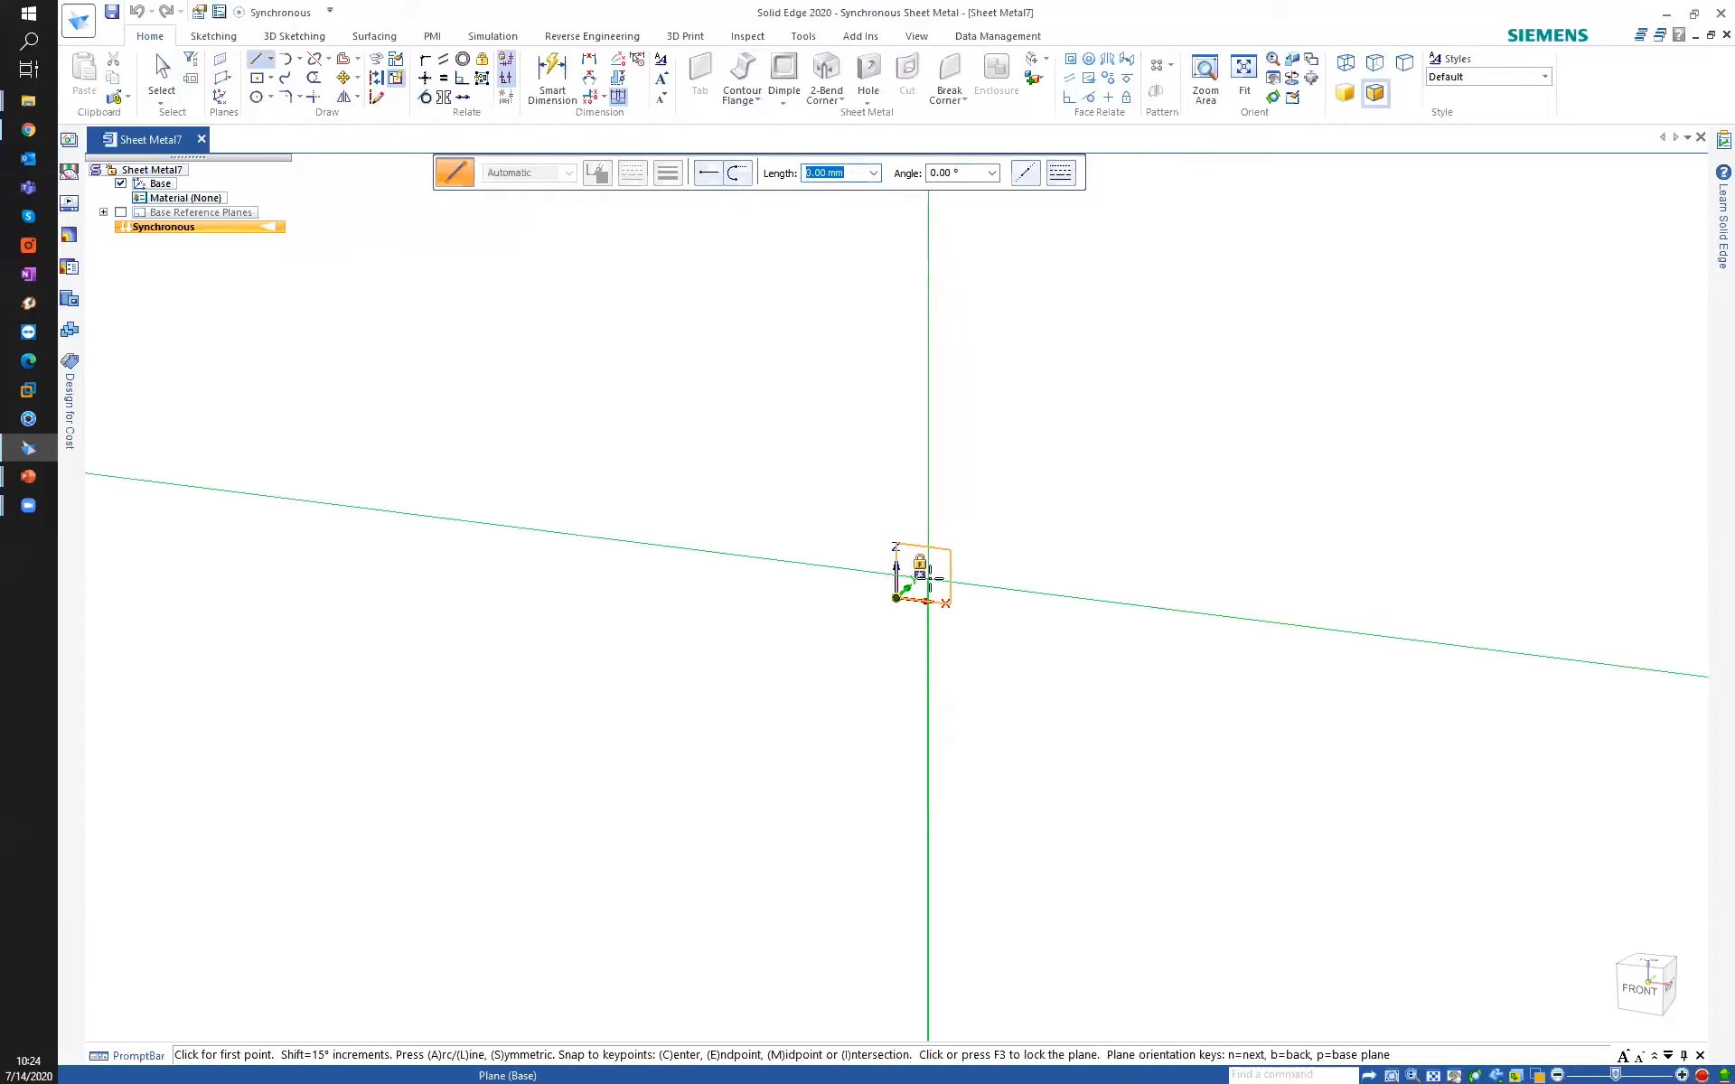
left_click(920, 563)
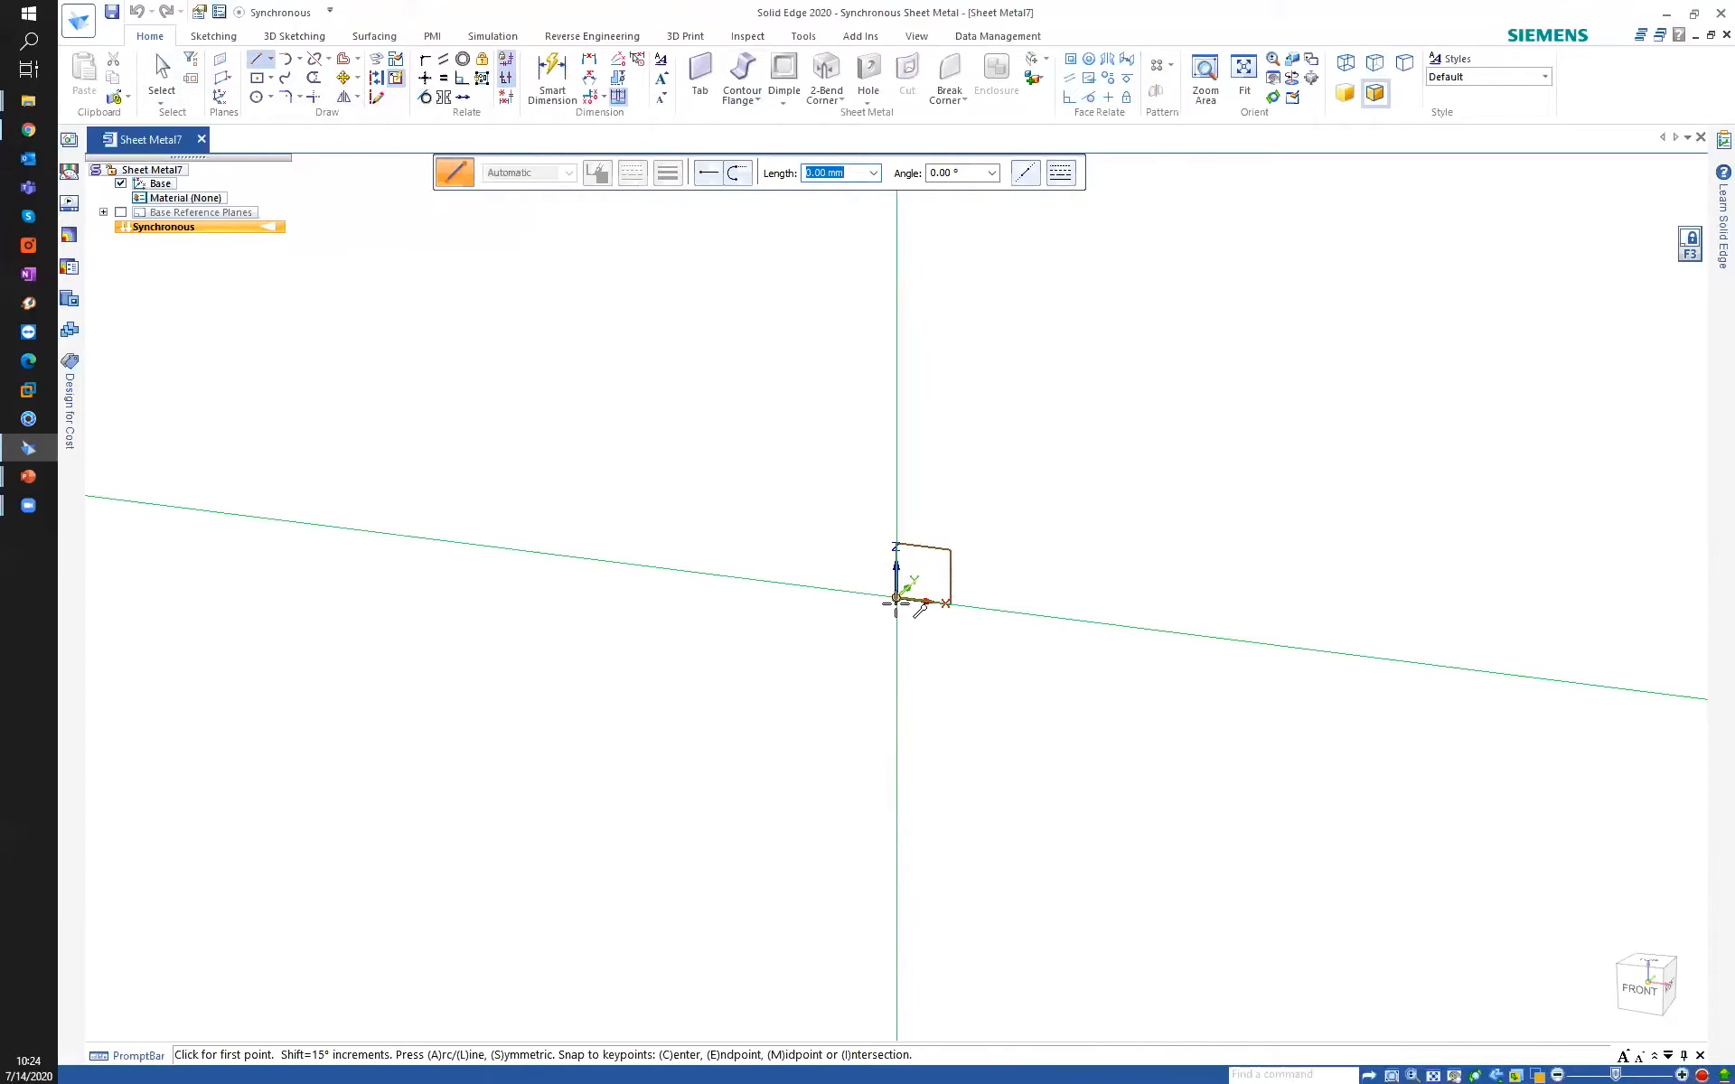
key("ctrl+h")
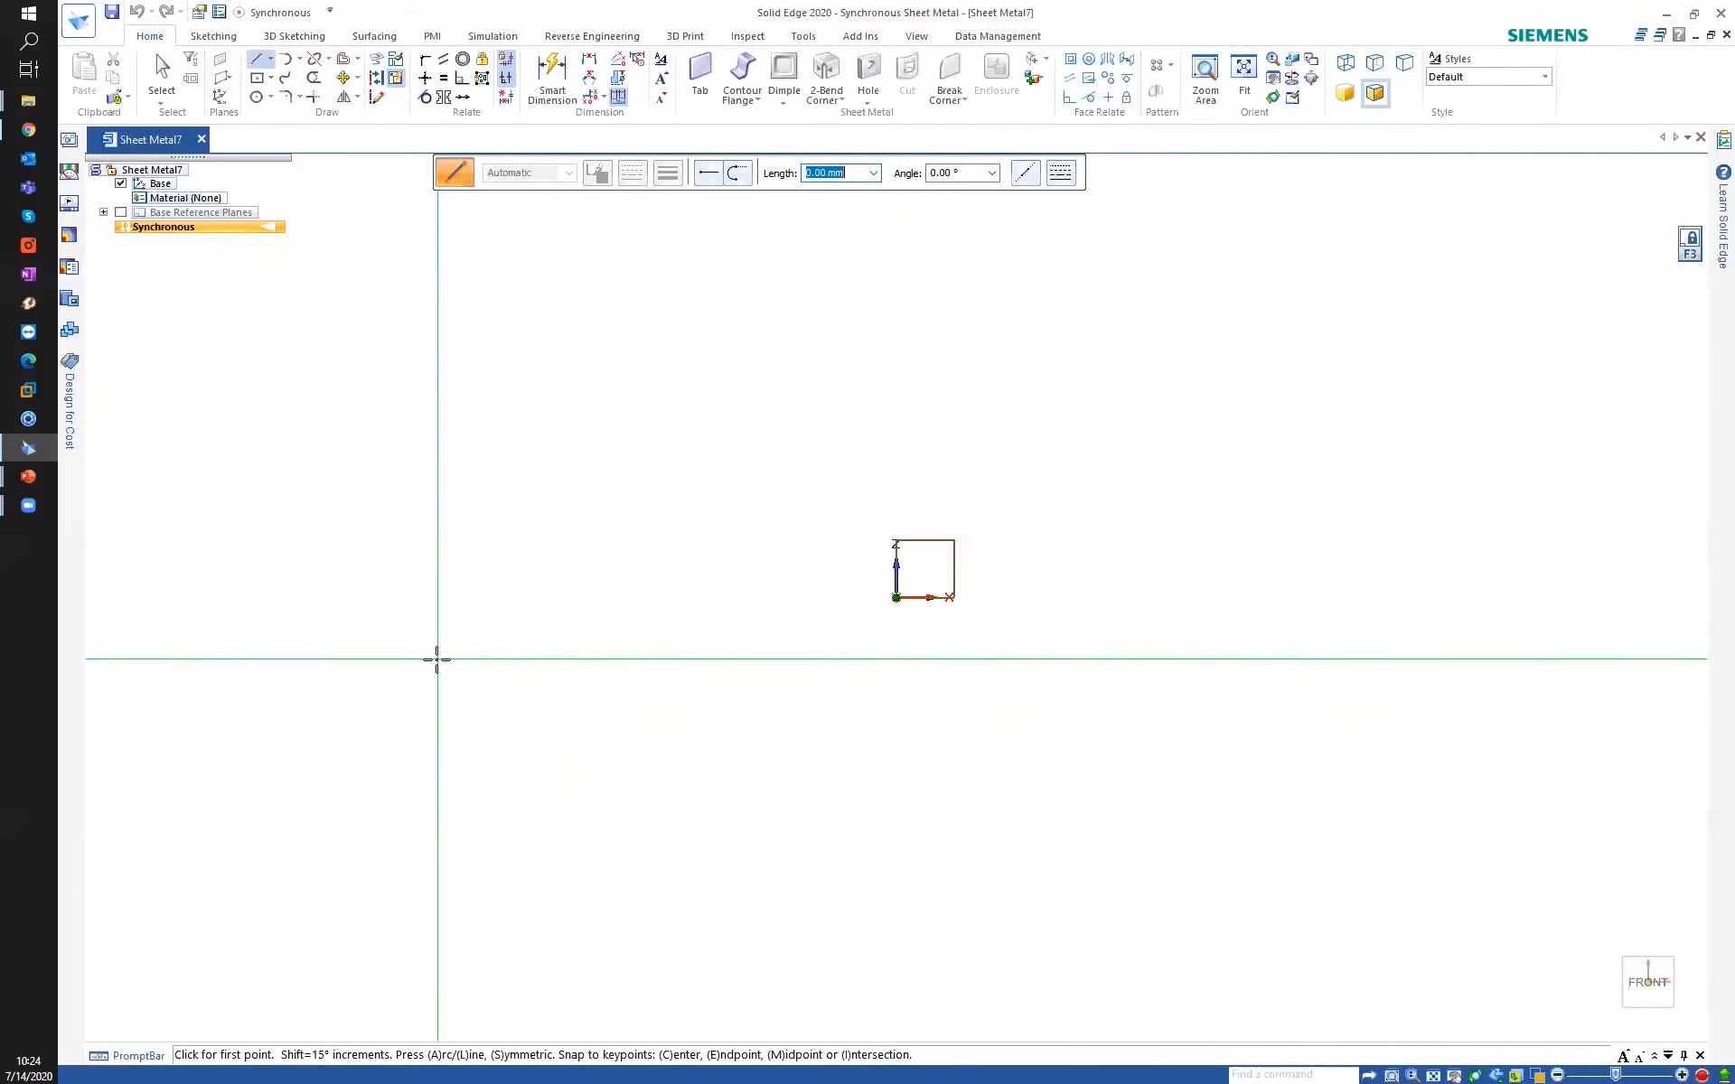
left_click(430, 528)
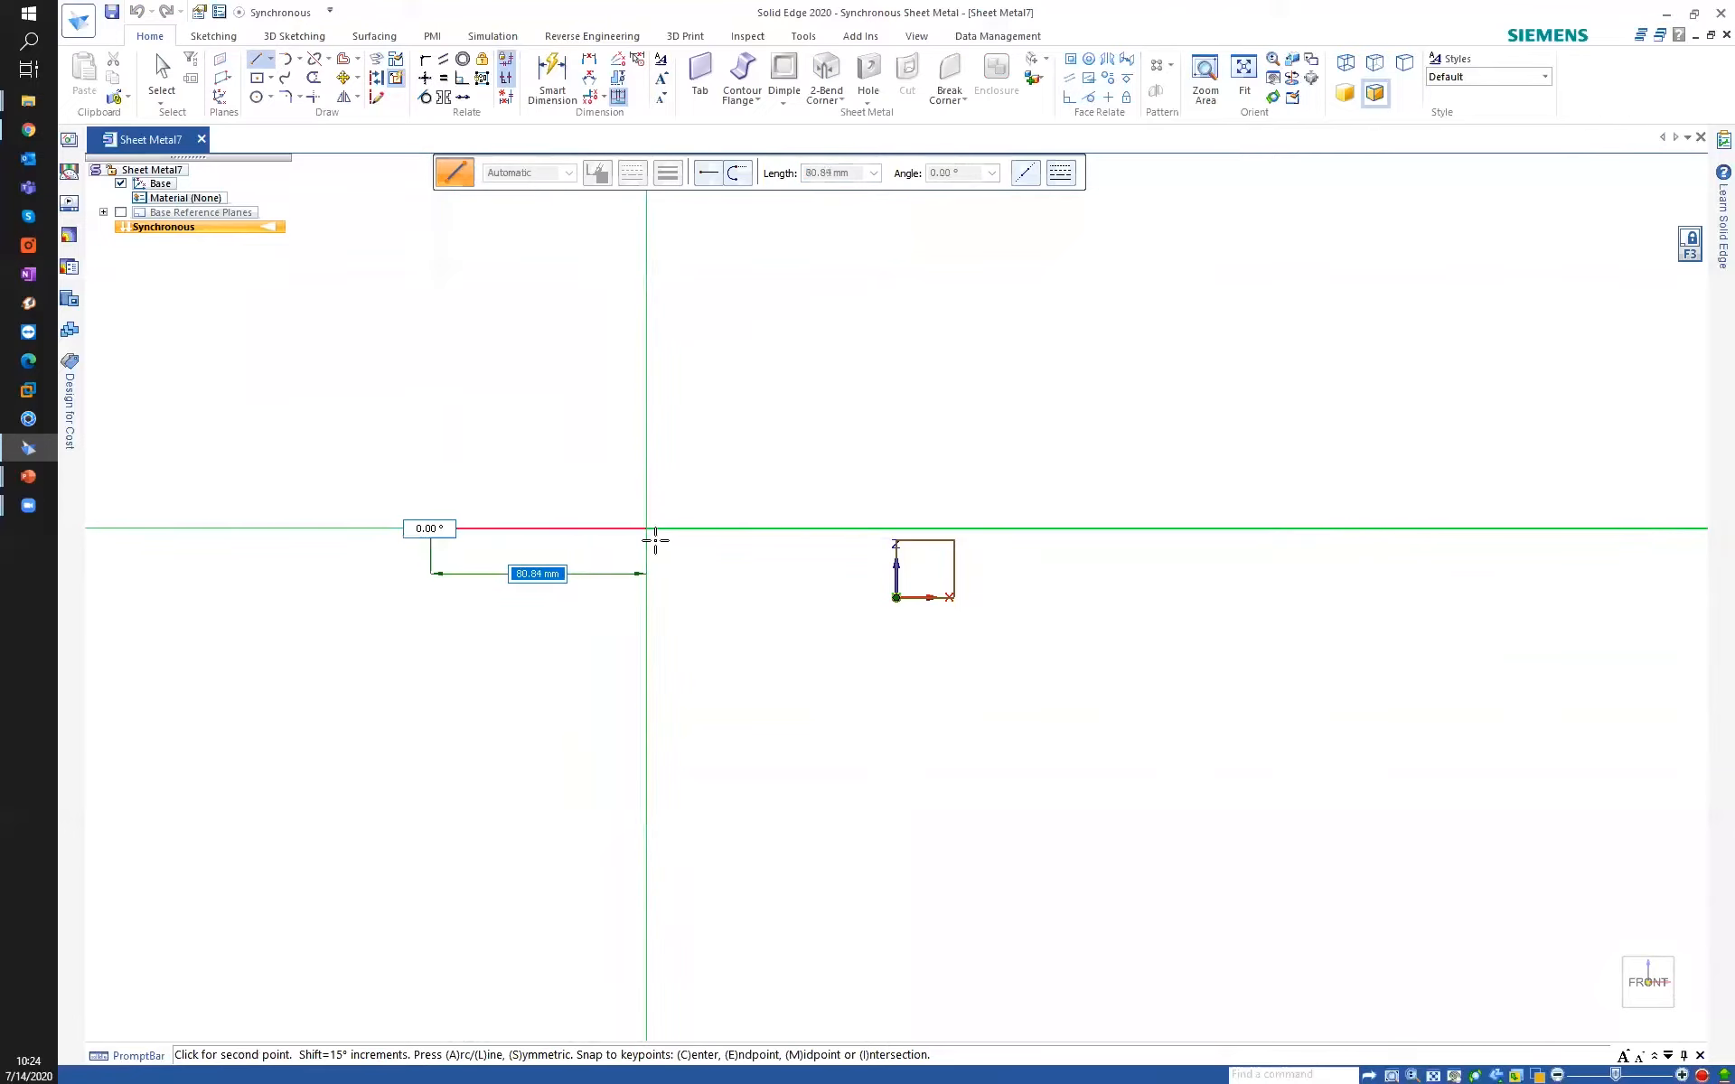
left_click(646, 528)
left_click(807, 703)
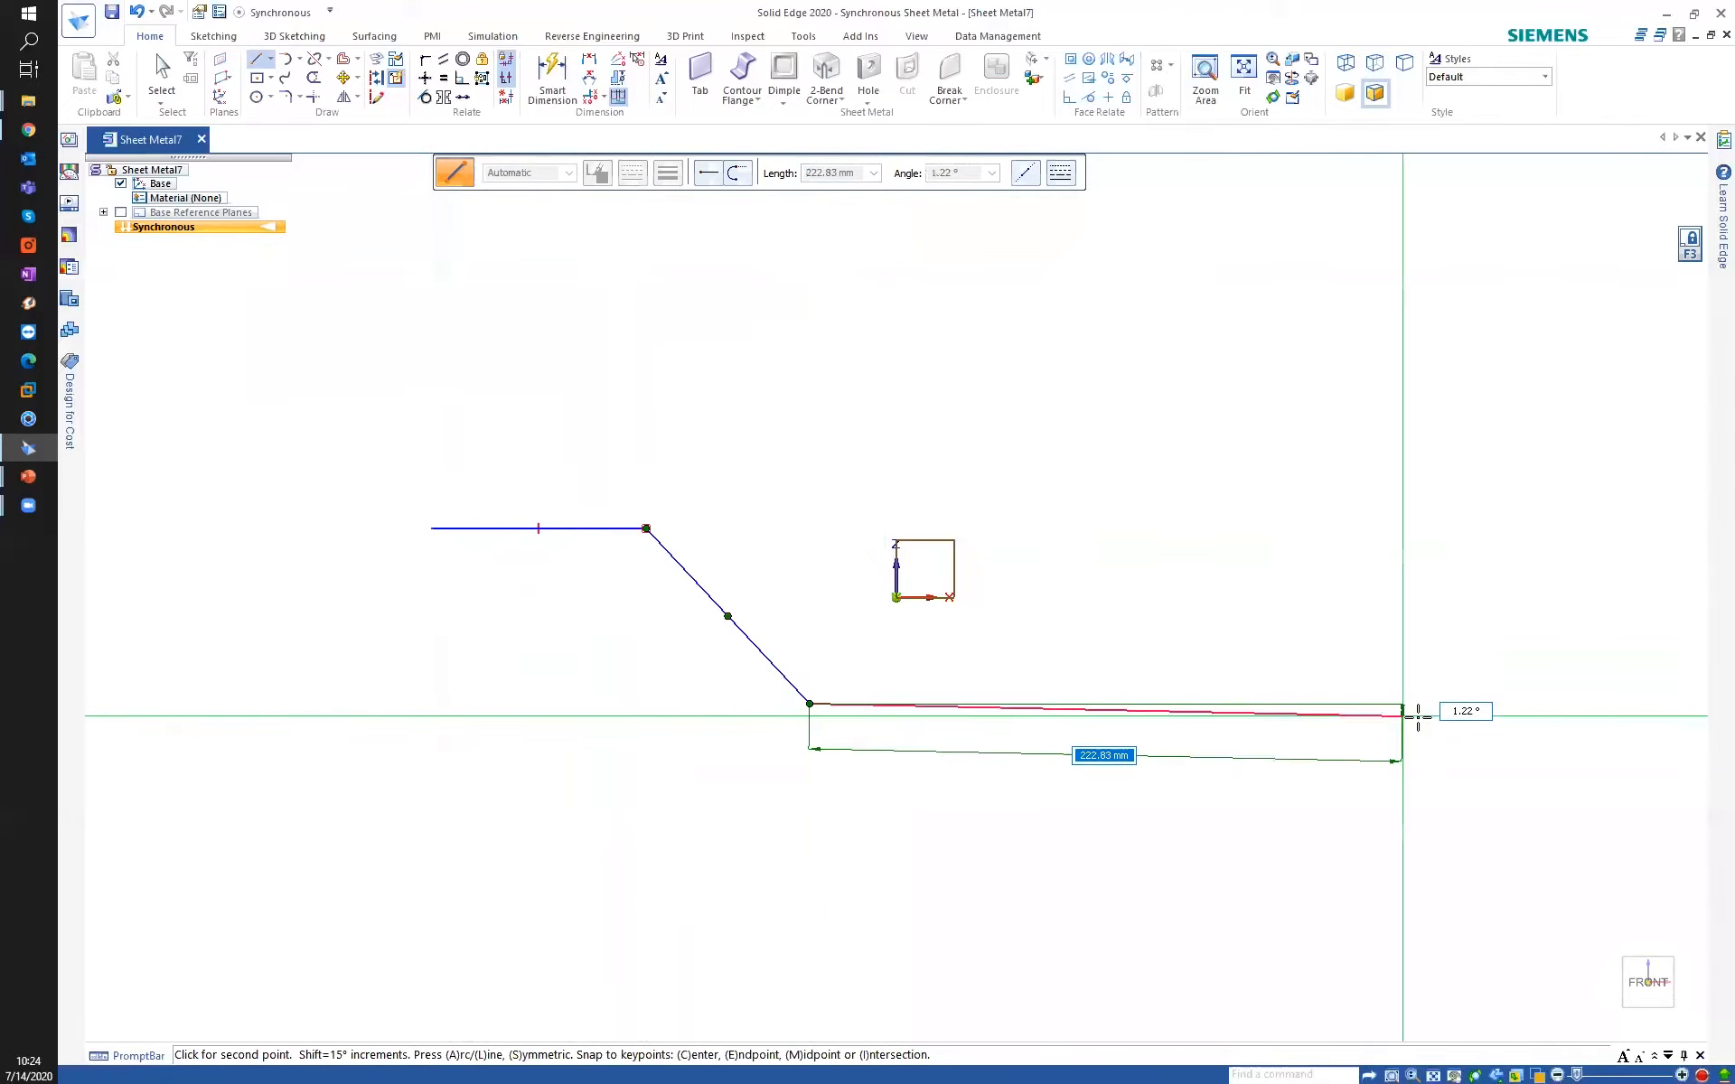
left_click(1446, 703)
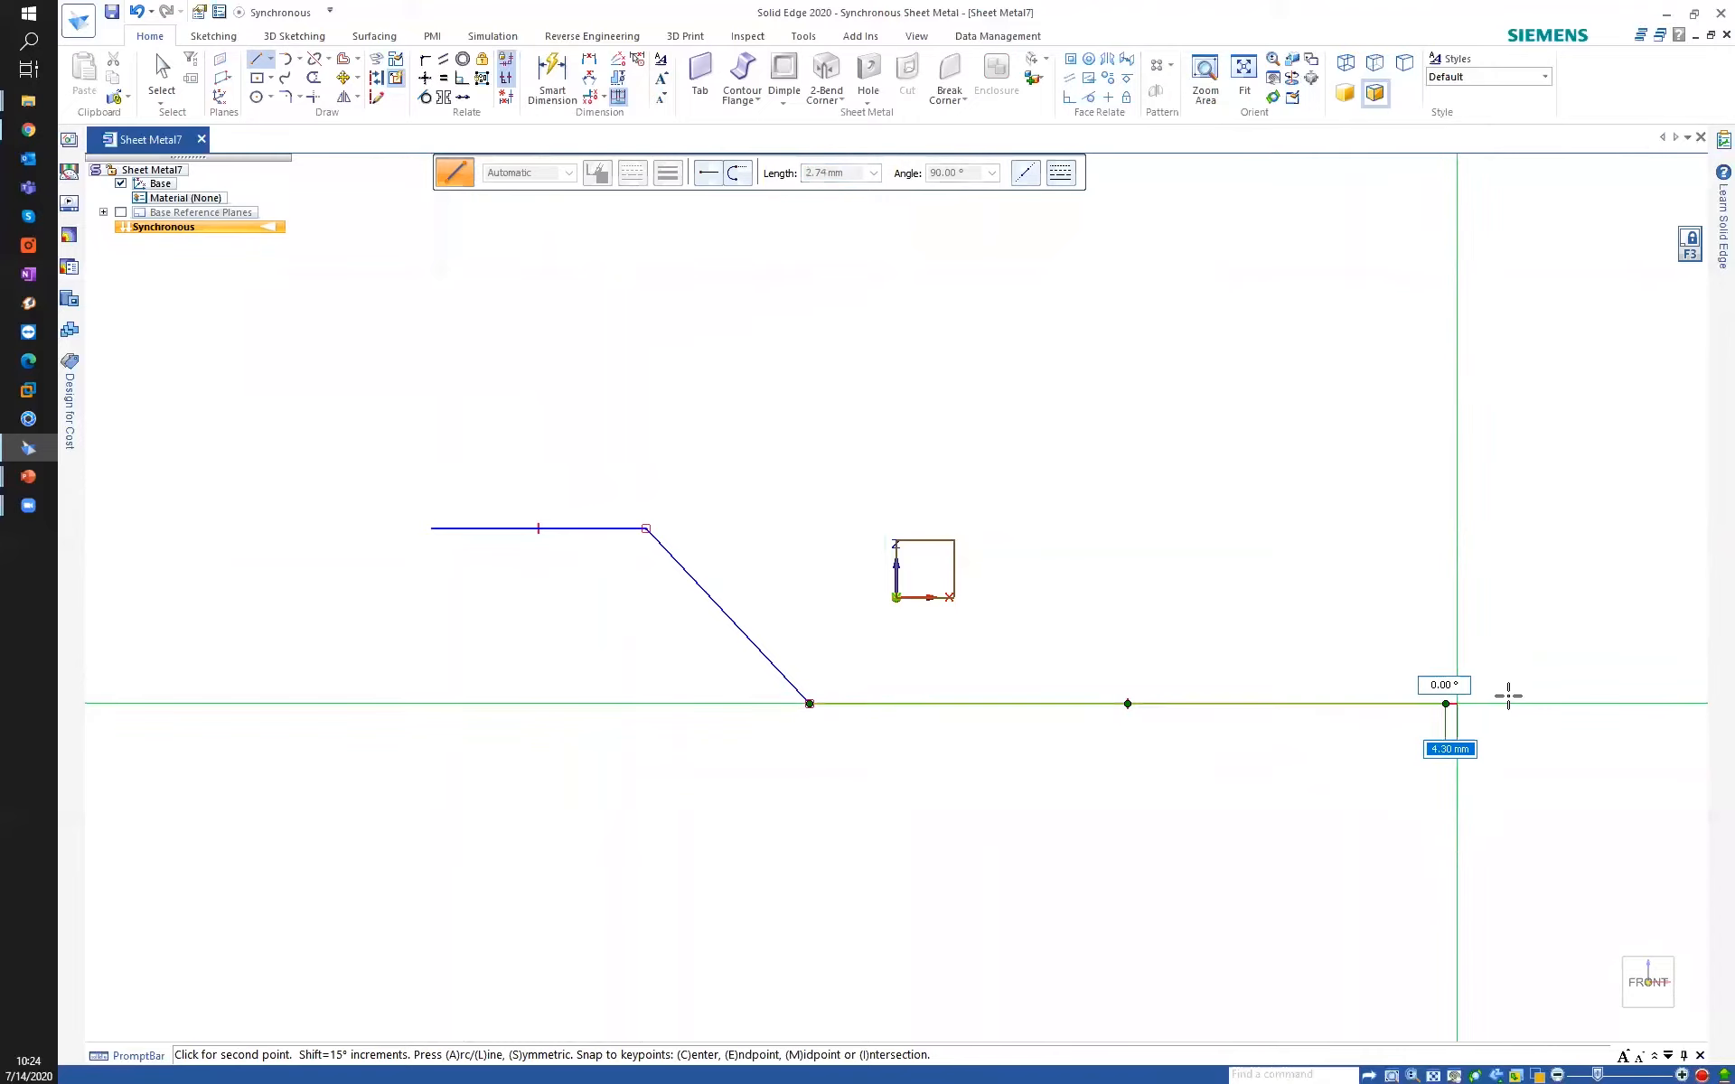
Continue the profile with a tangent semicircular arc of about 72 mm radius turning upward, and end it with a horizontal line back inward.
key("a")
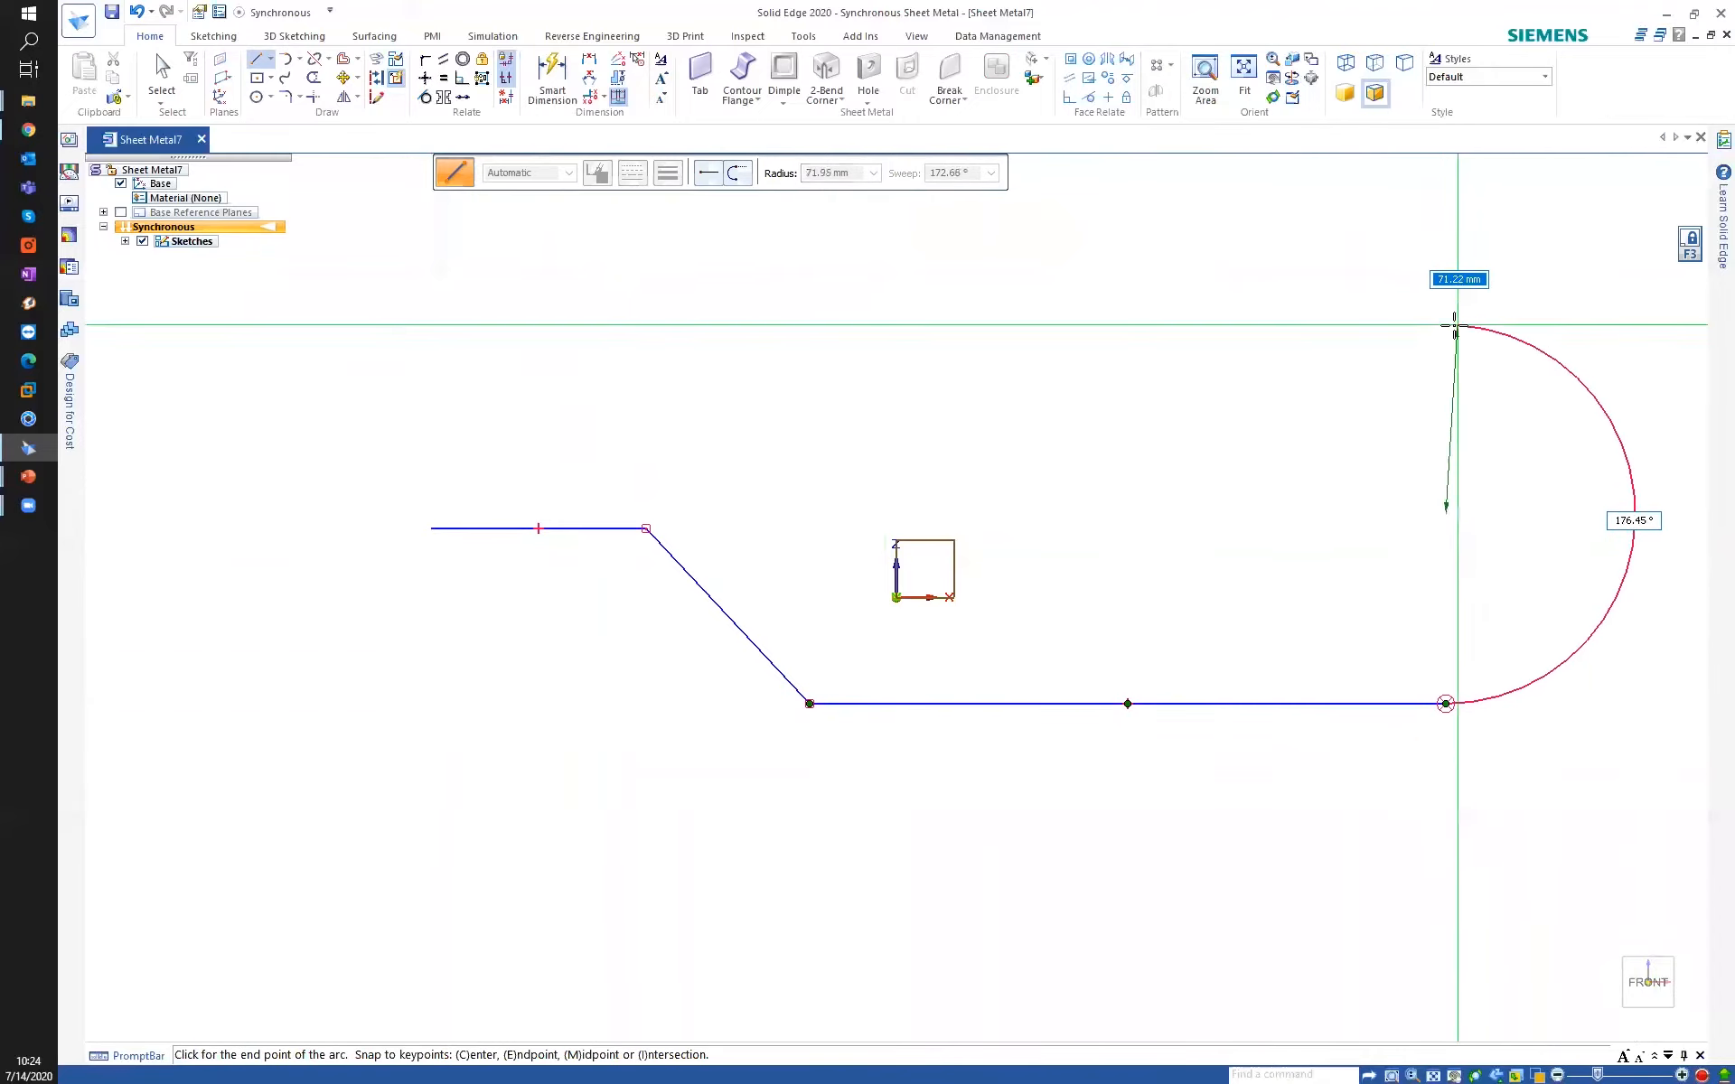
left_click(1445, 320)
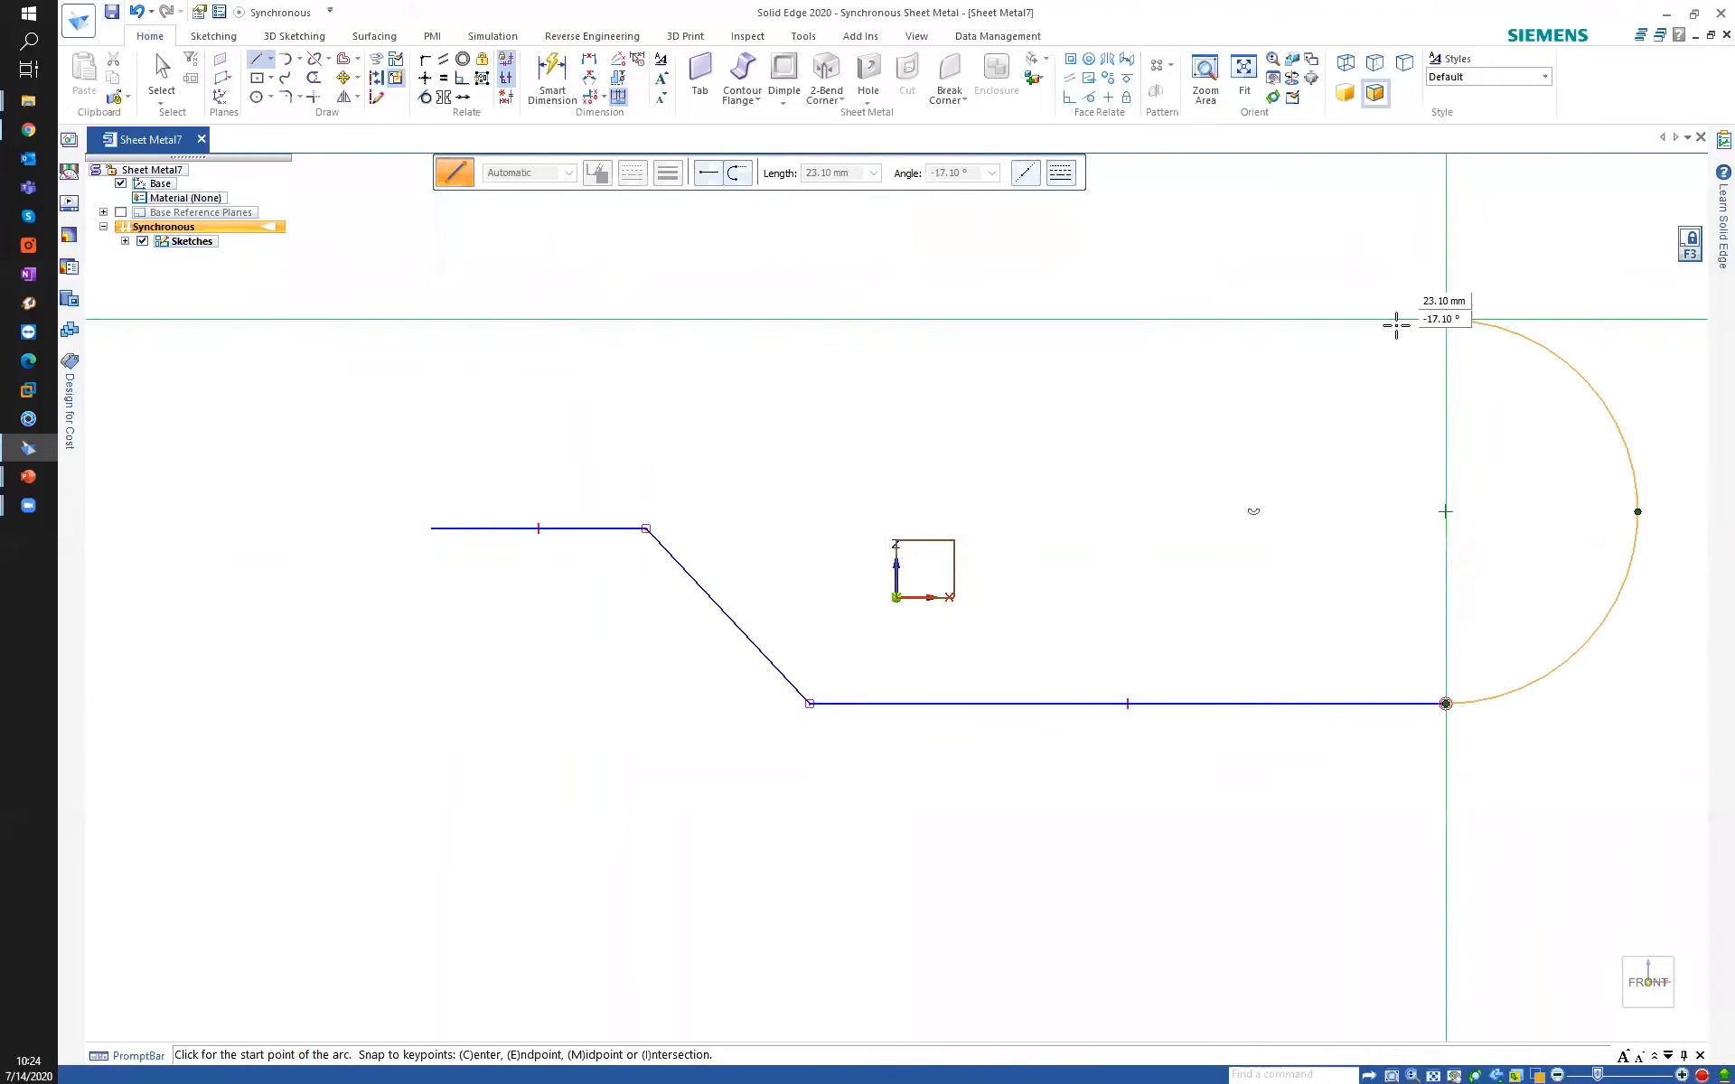
left_click(1191, 320)
scroll(877, 515, "down", 5)
scroll(891, 414, "up", 1)
middle_click_drag(828, 457, 827, 438)
right_click(825, 351)
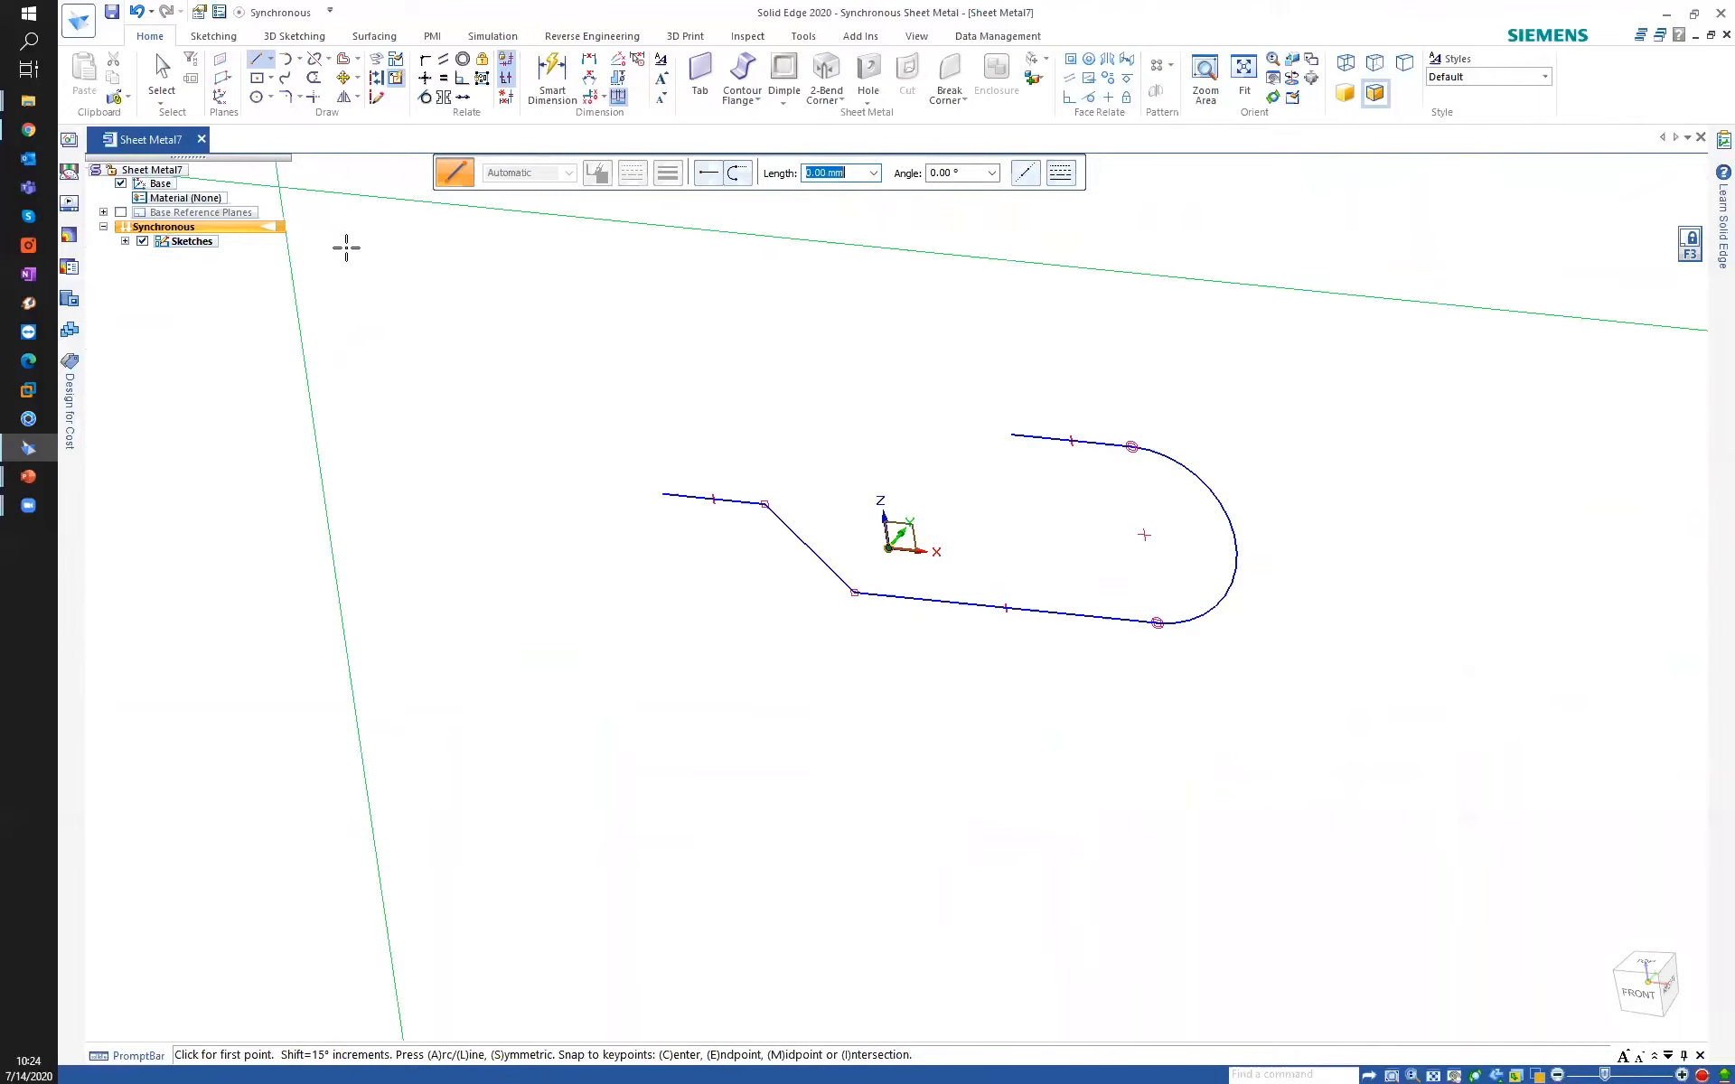
Start a Contour Flange and review its Single and Chain selection types and its General and Miters and Corners options.
mouse_move(604, 371)
middle_mouse_down()
mouse_move(686, 364)
mouse_move(617, 370)
middle_mouse_up()
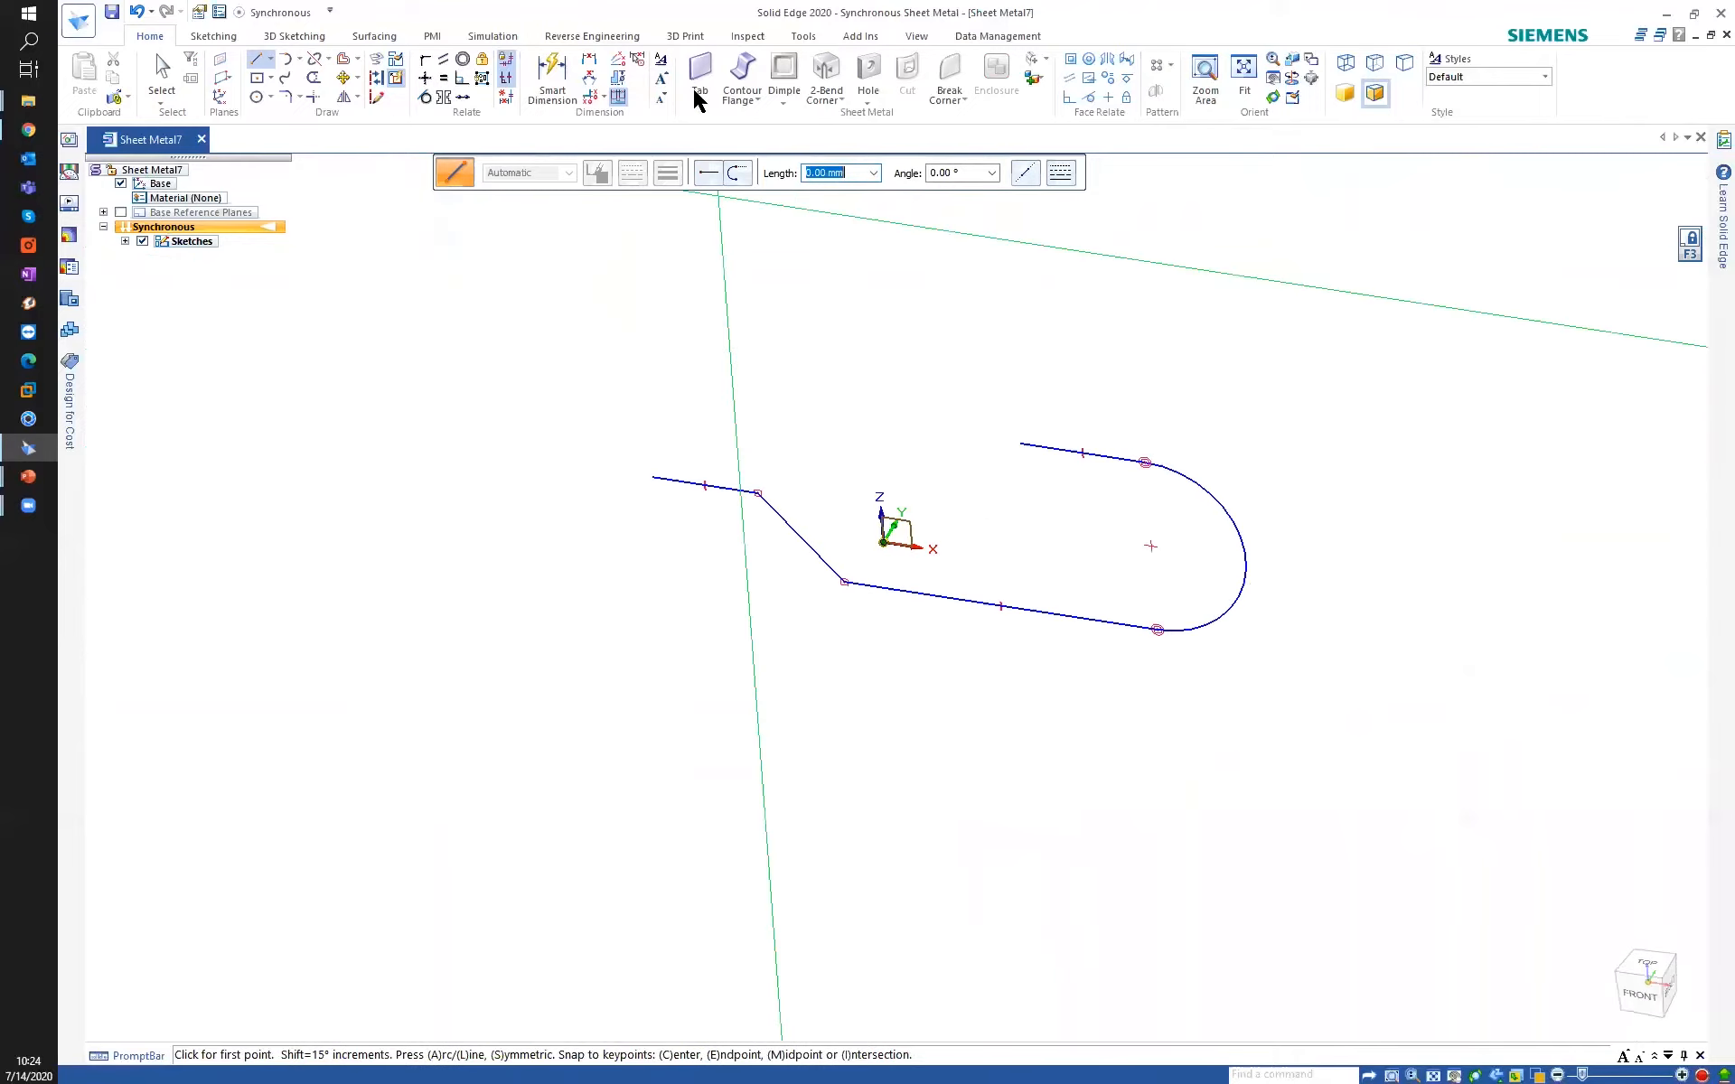
left_click(746, 80)
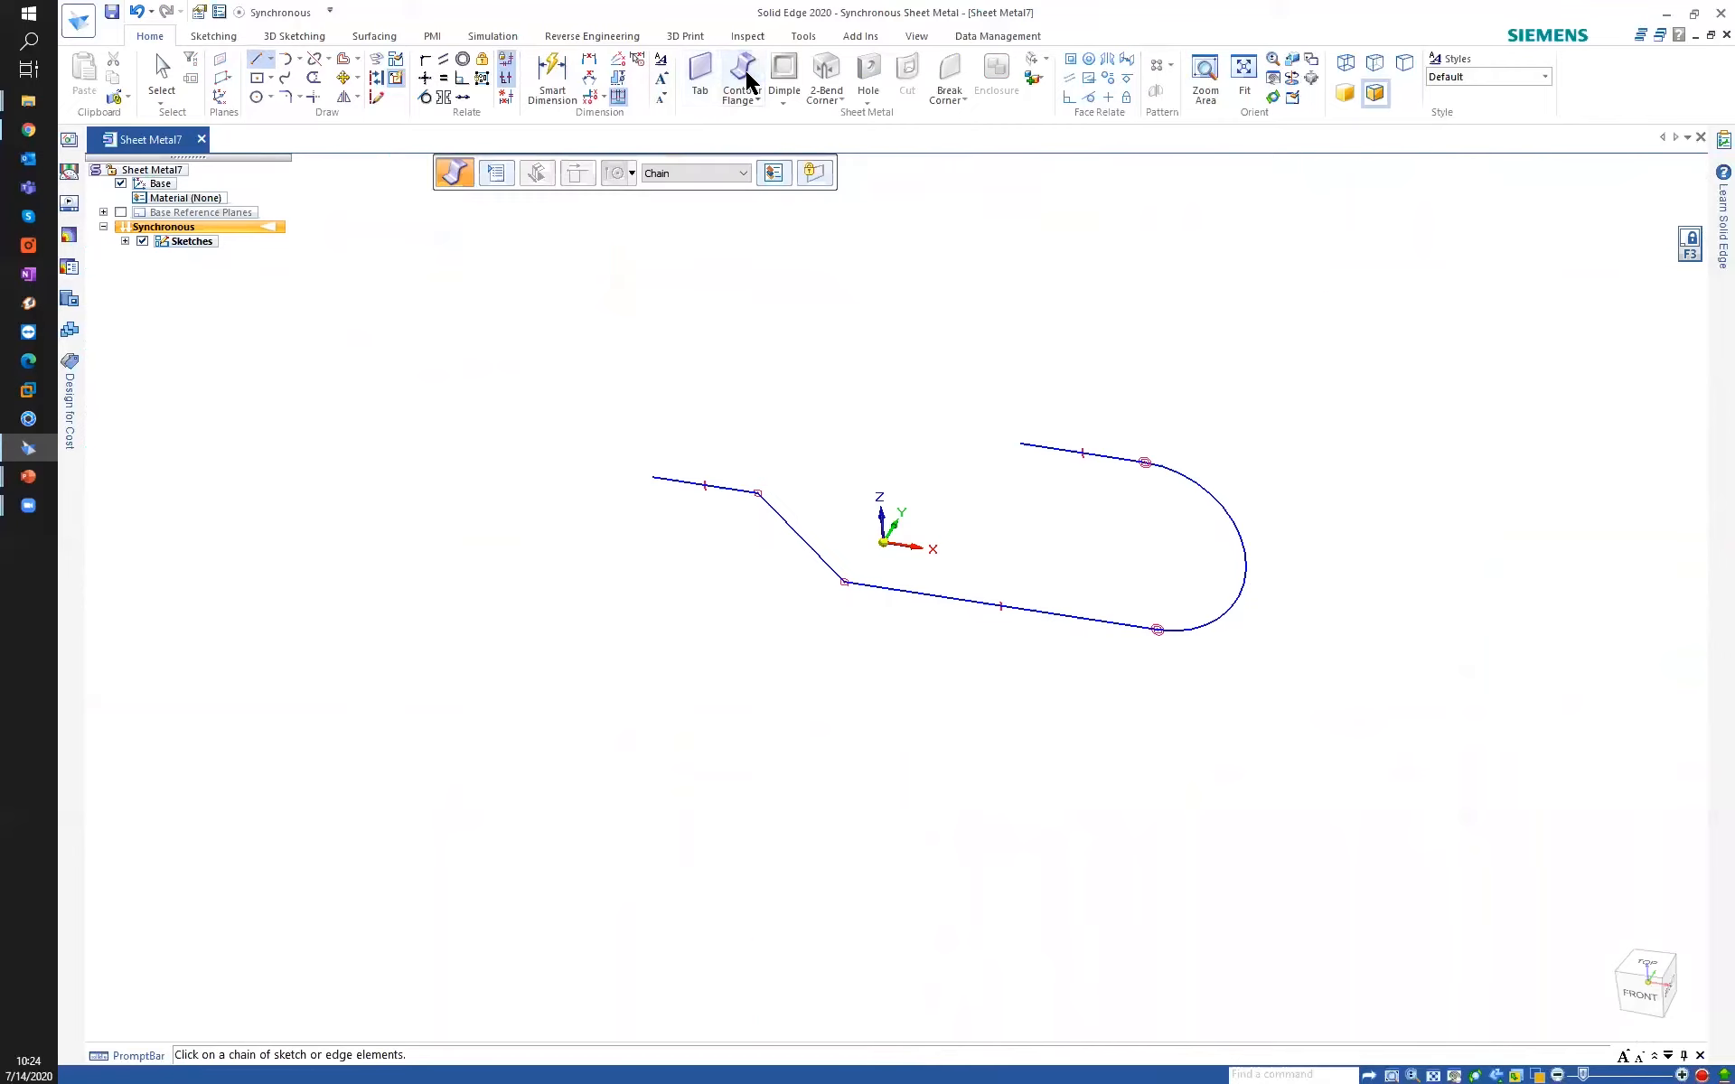
left_click(703, 172)
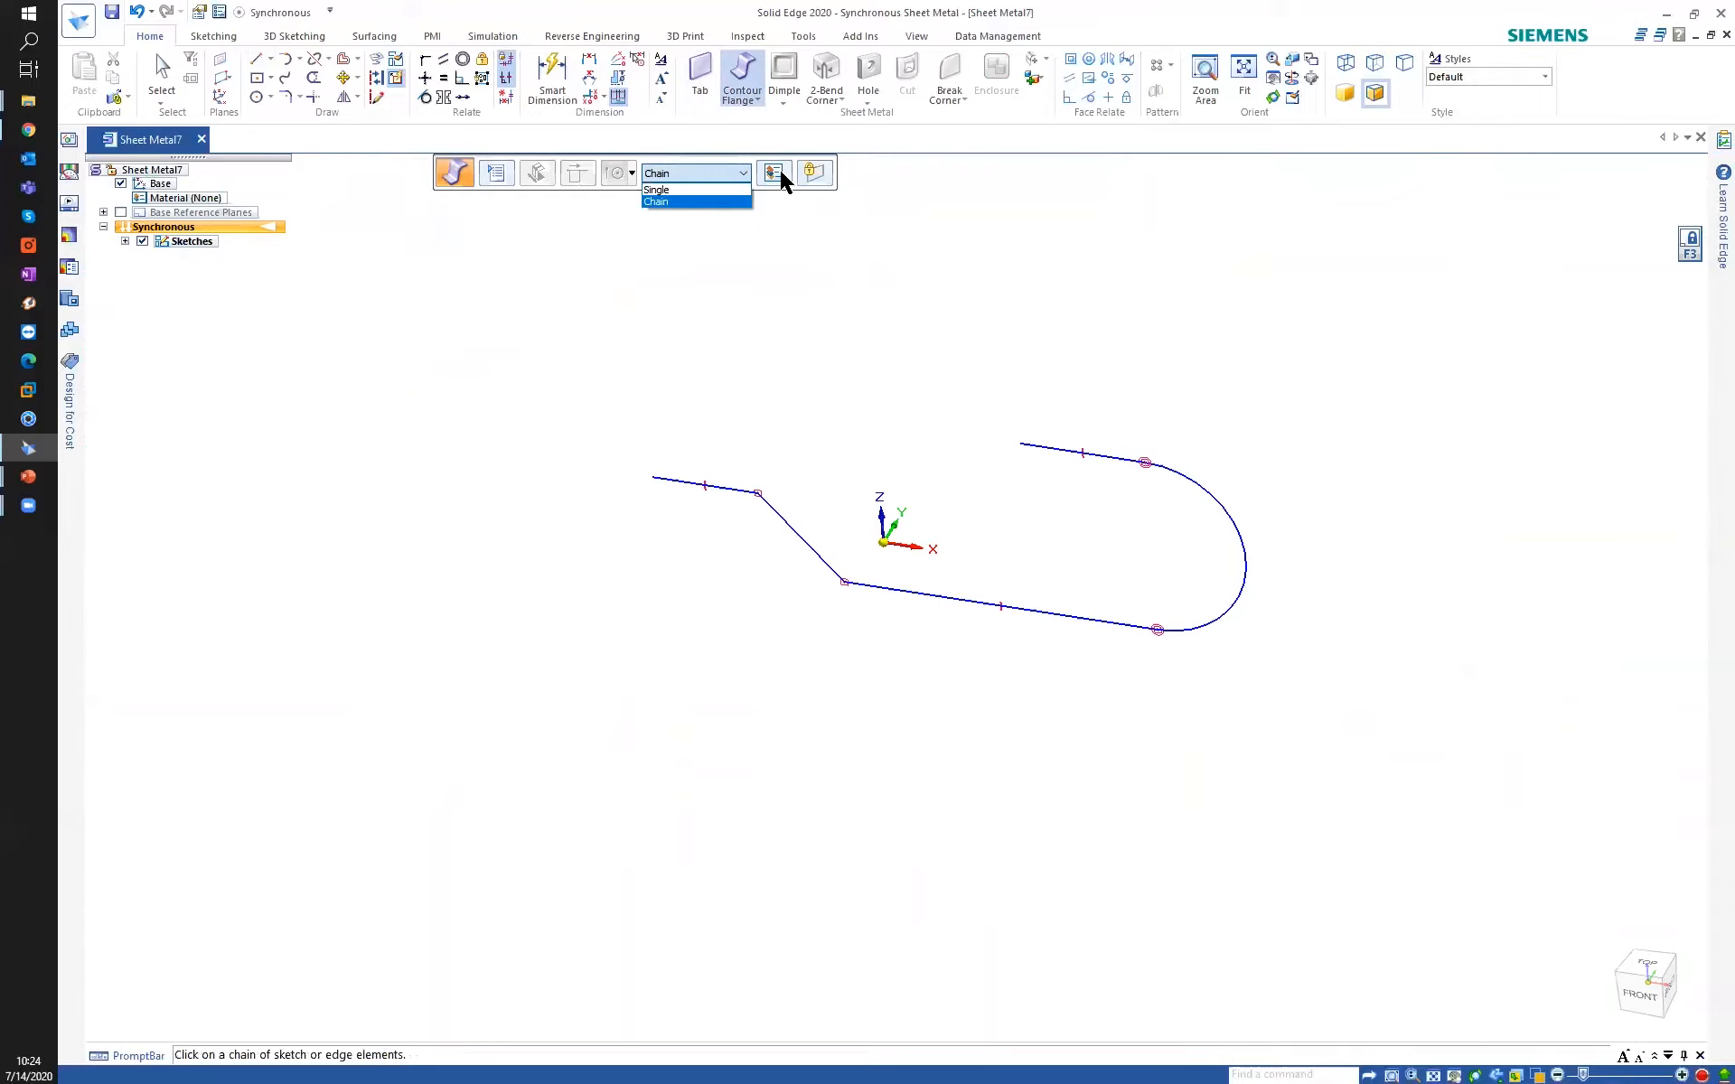
left_click(499, 179)
left_click(499, 179)
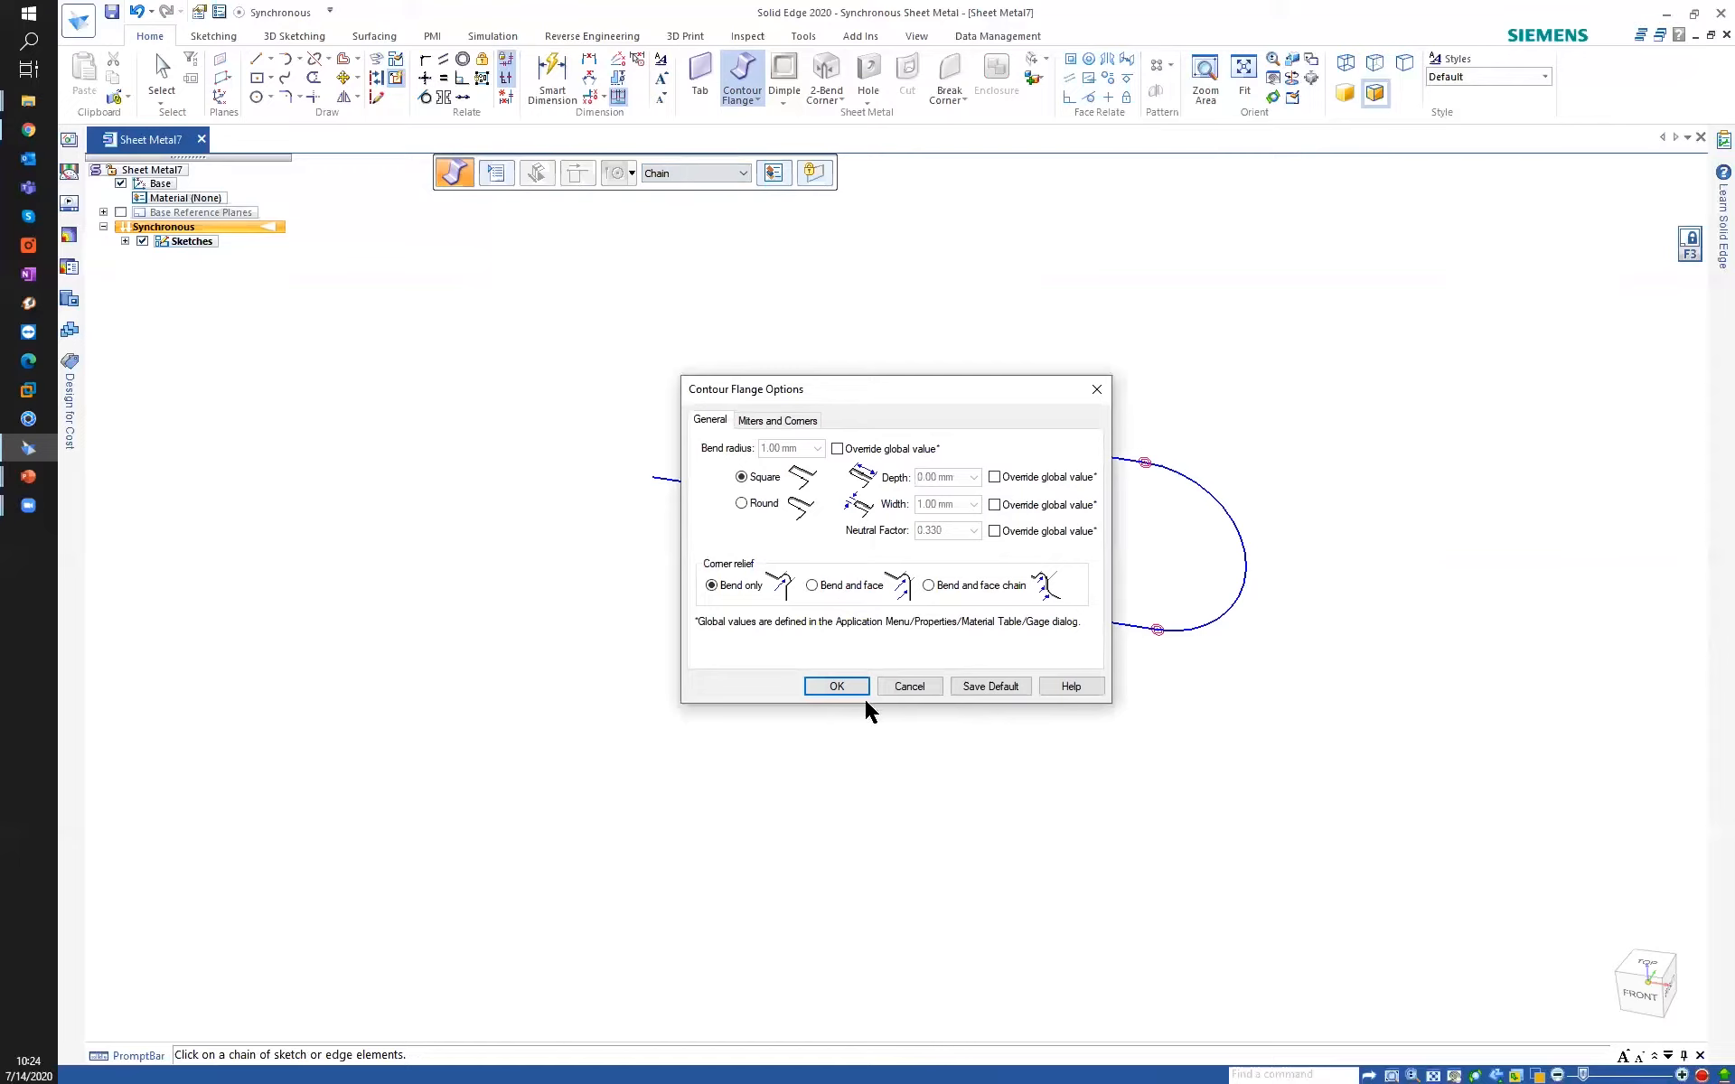
left_click(783, 423)
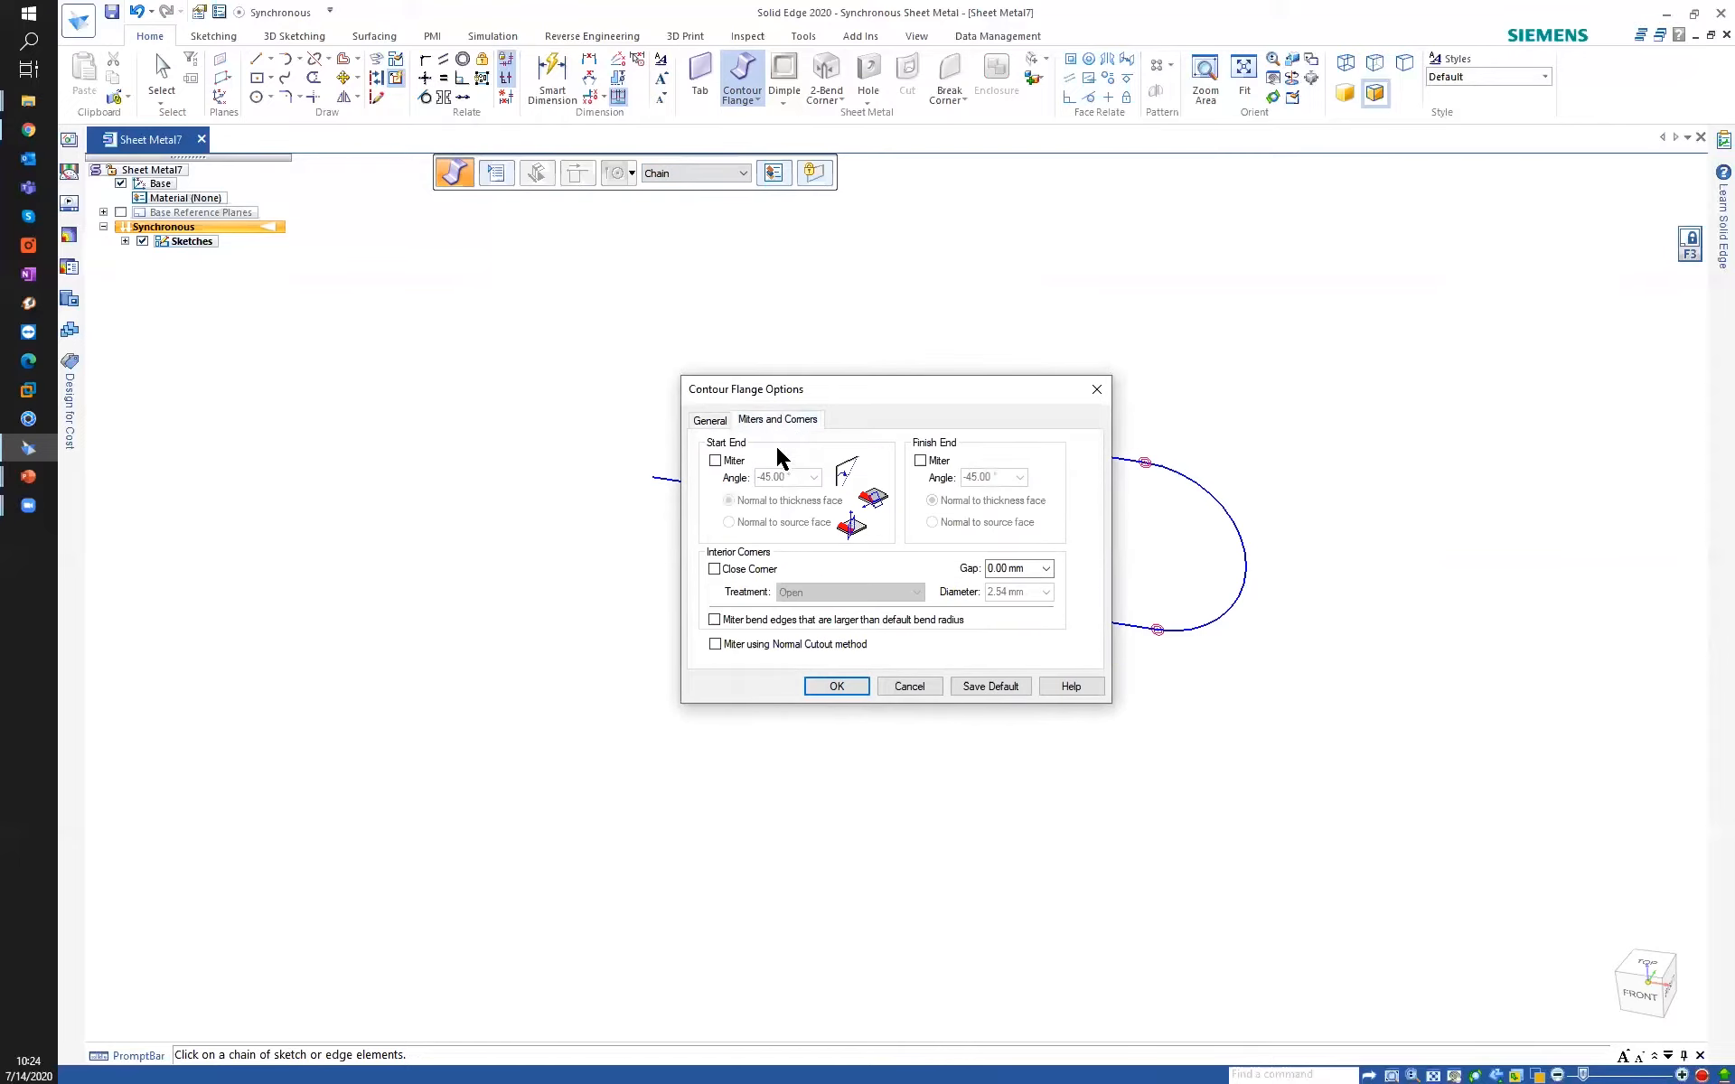
left_click(835, 693)
Create a contour flange from the whole open sketch chain with a symmetric extent of 350 mm.
left_click(734, 488)
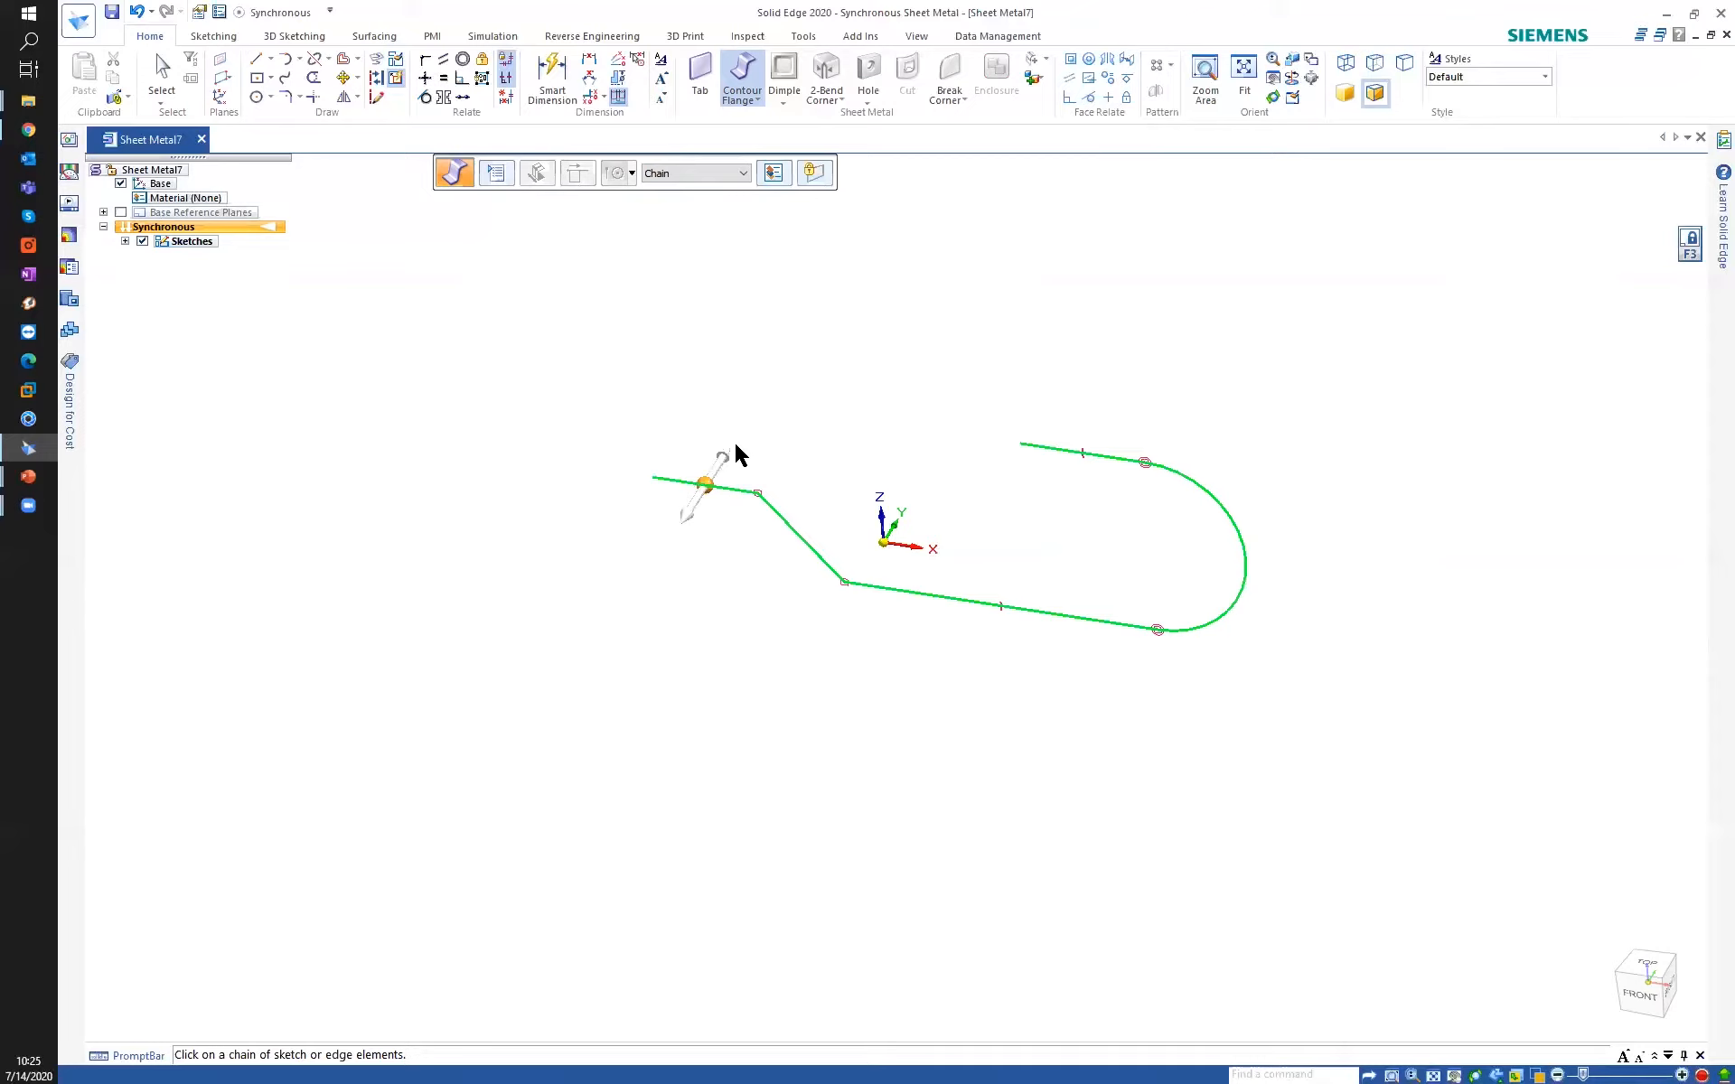
left_click(723, 468)
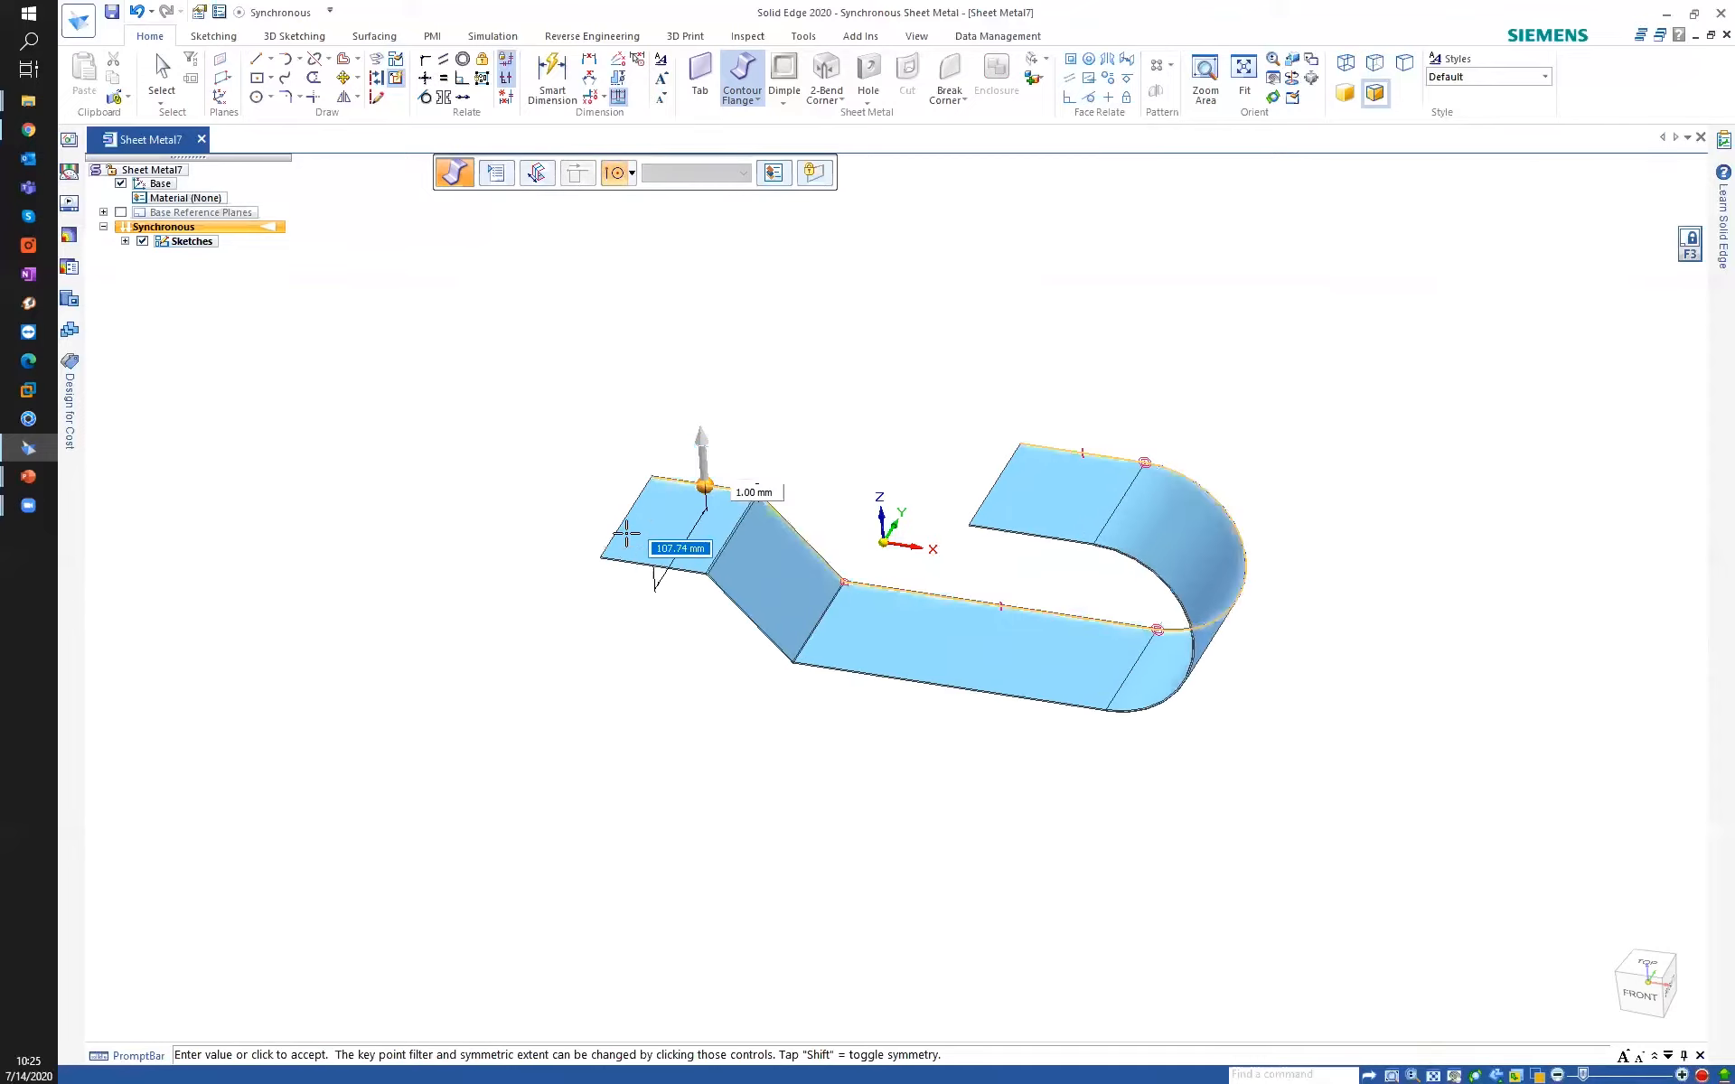
key("shift")
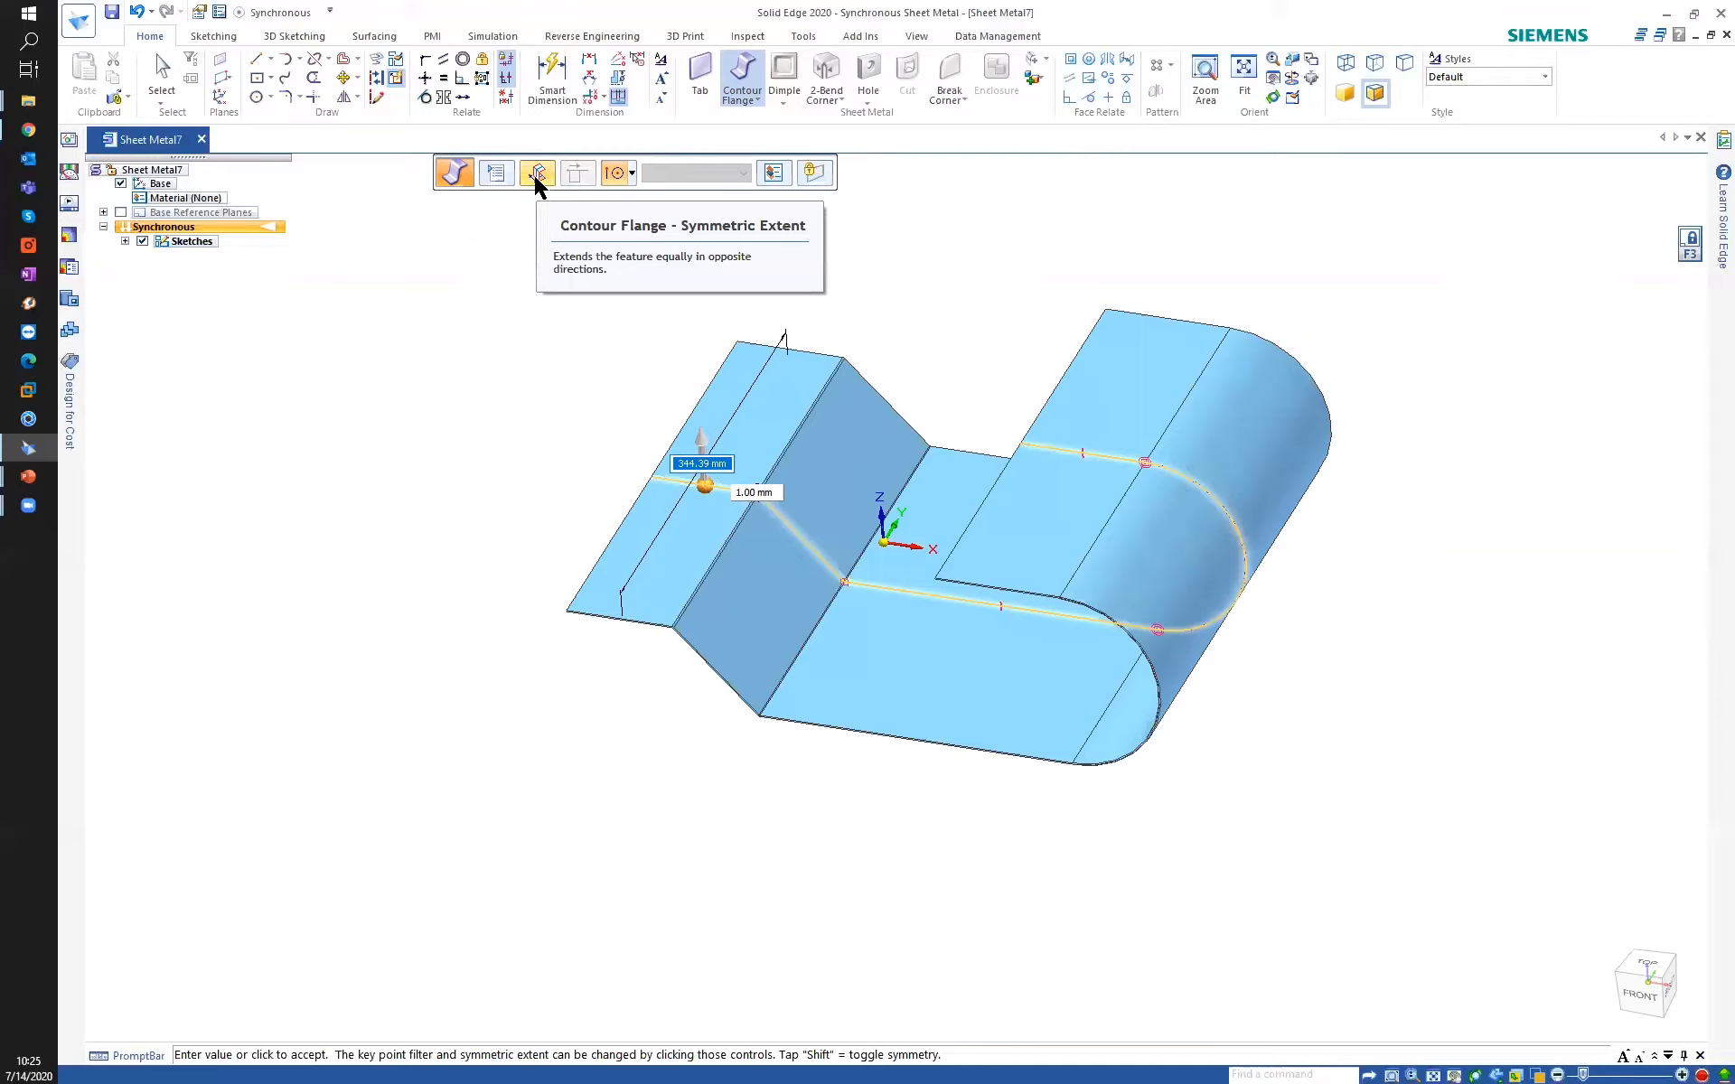
middle_click_drag(539, 186, 551, 286)
type("3")
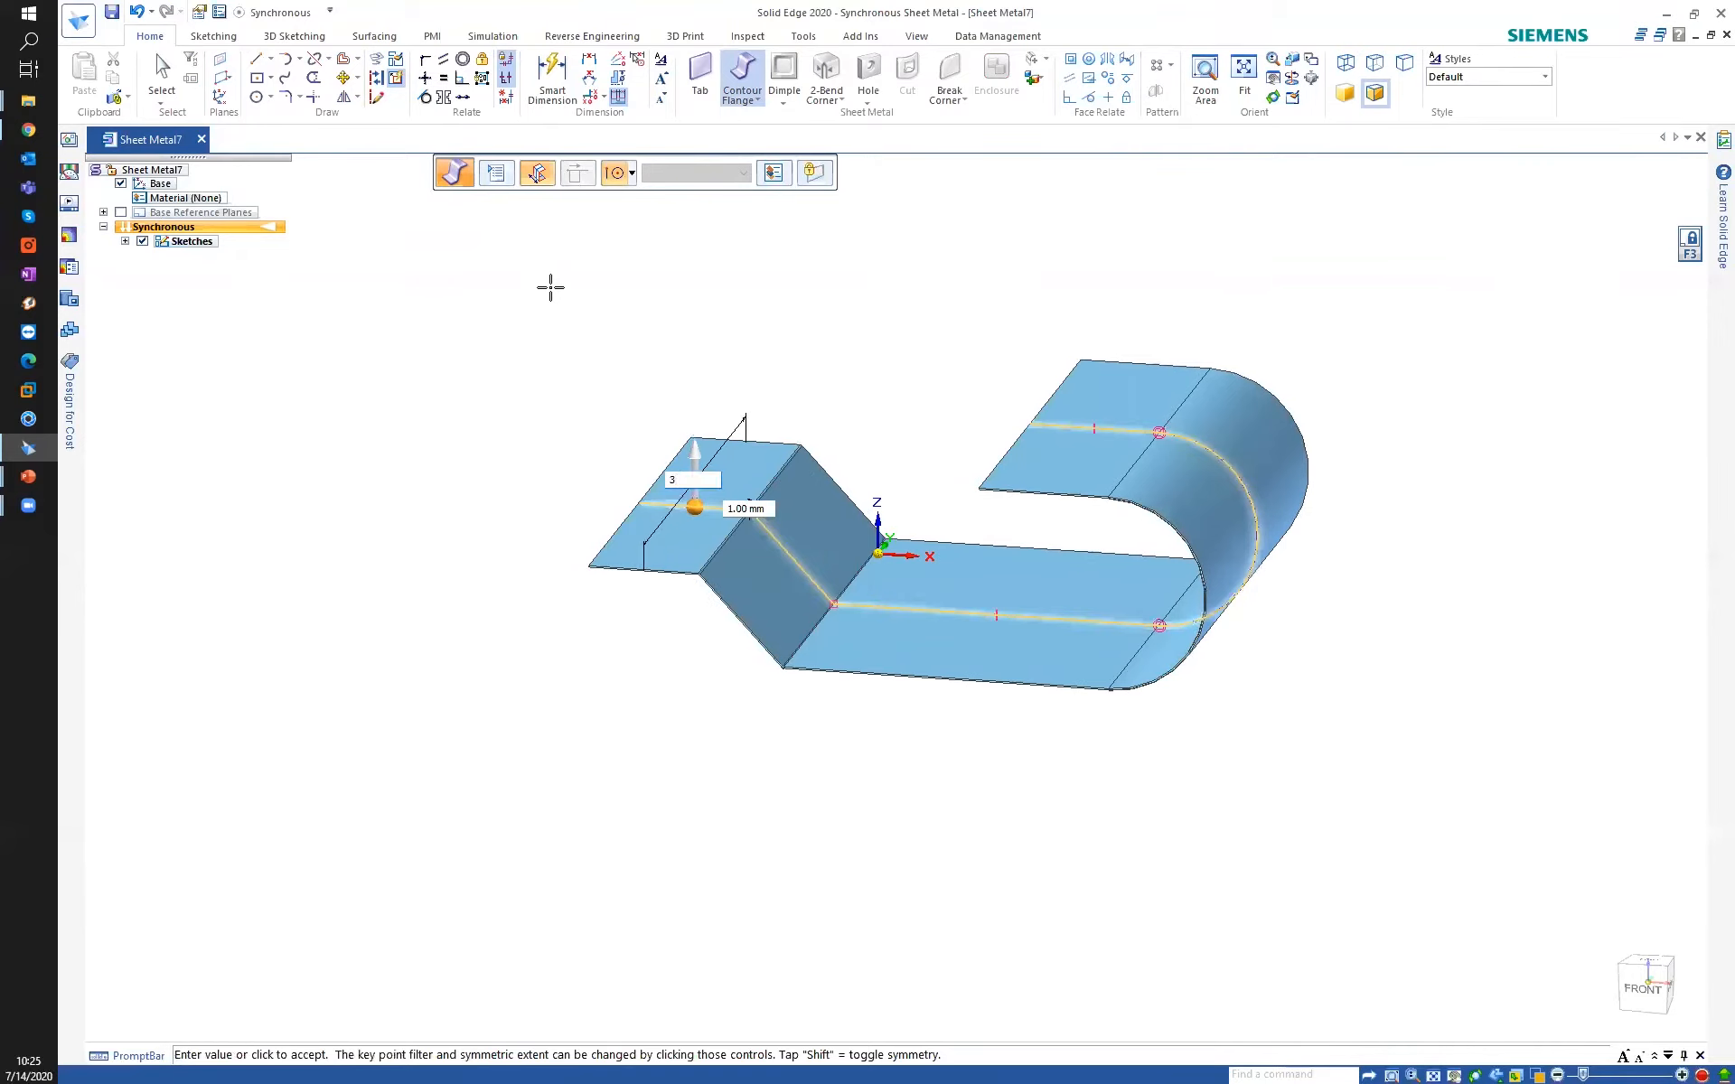
type("50")
key("Return")
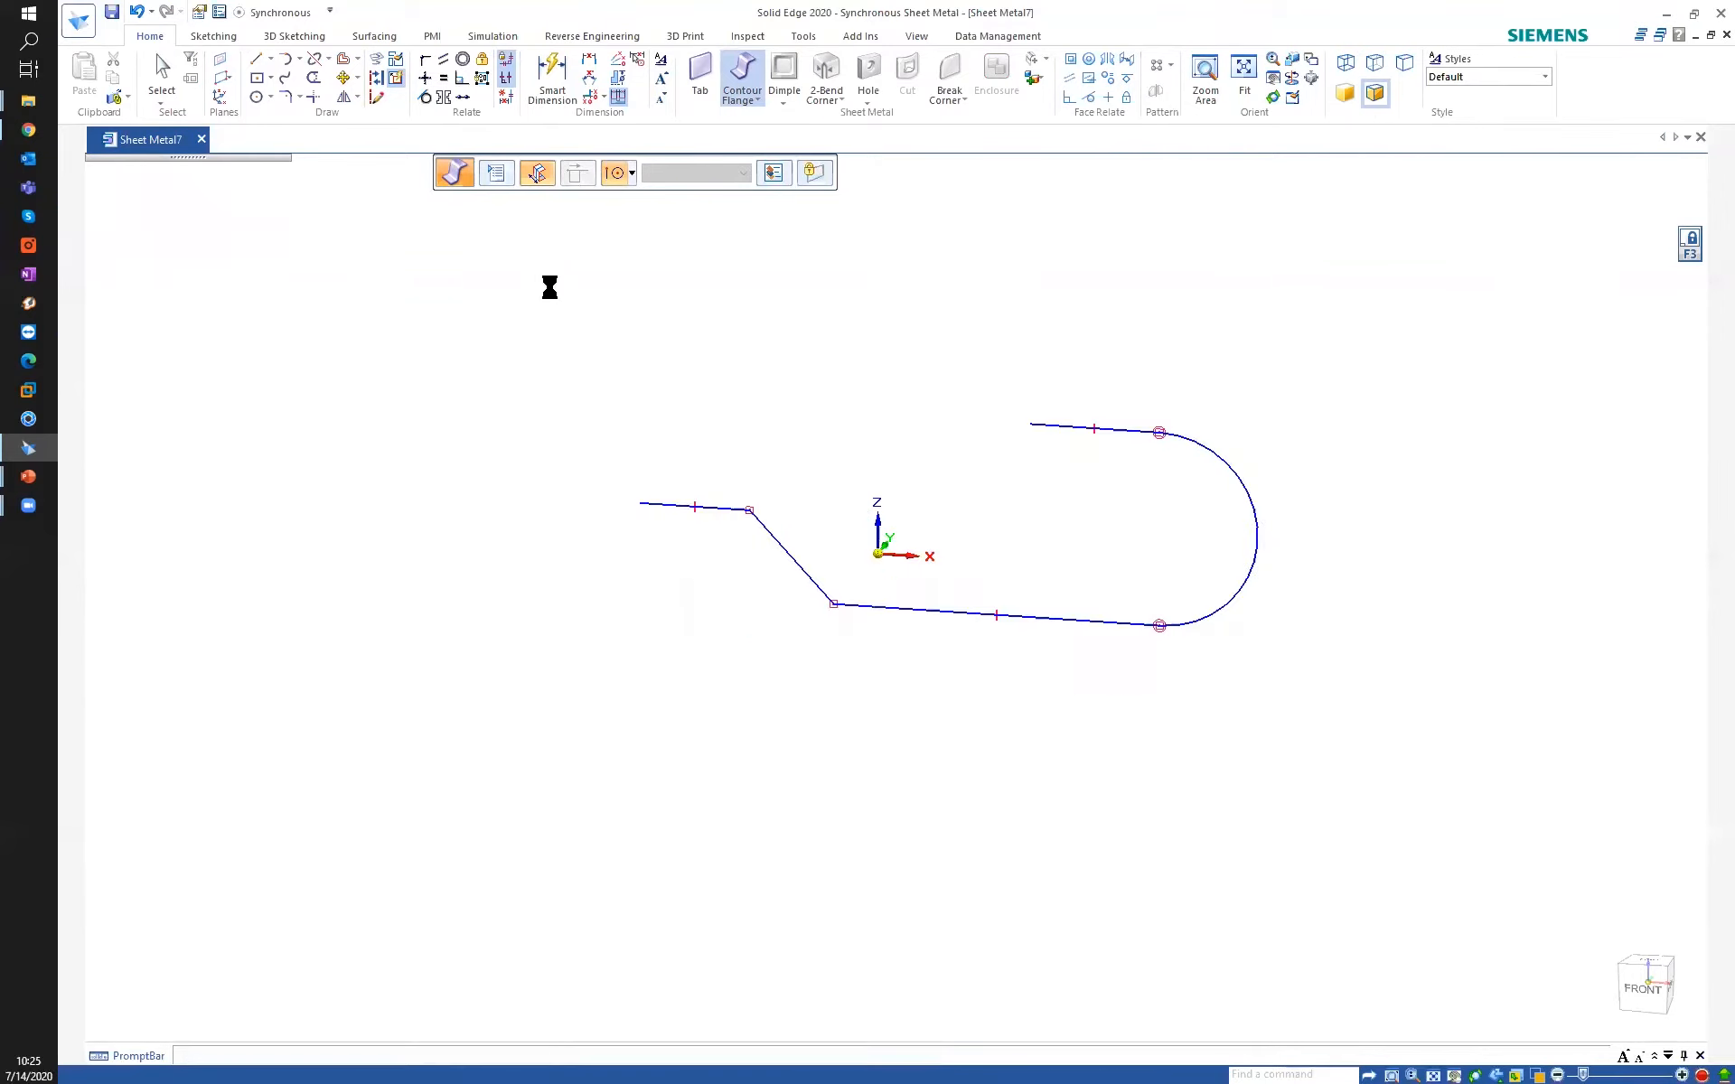
middle_click_drag(486, 320, 680, 493)
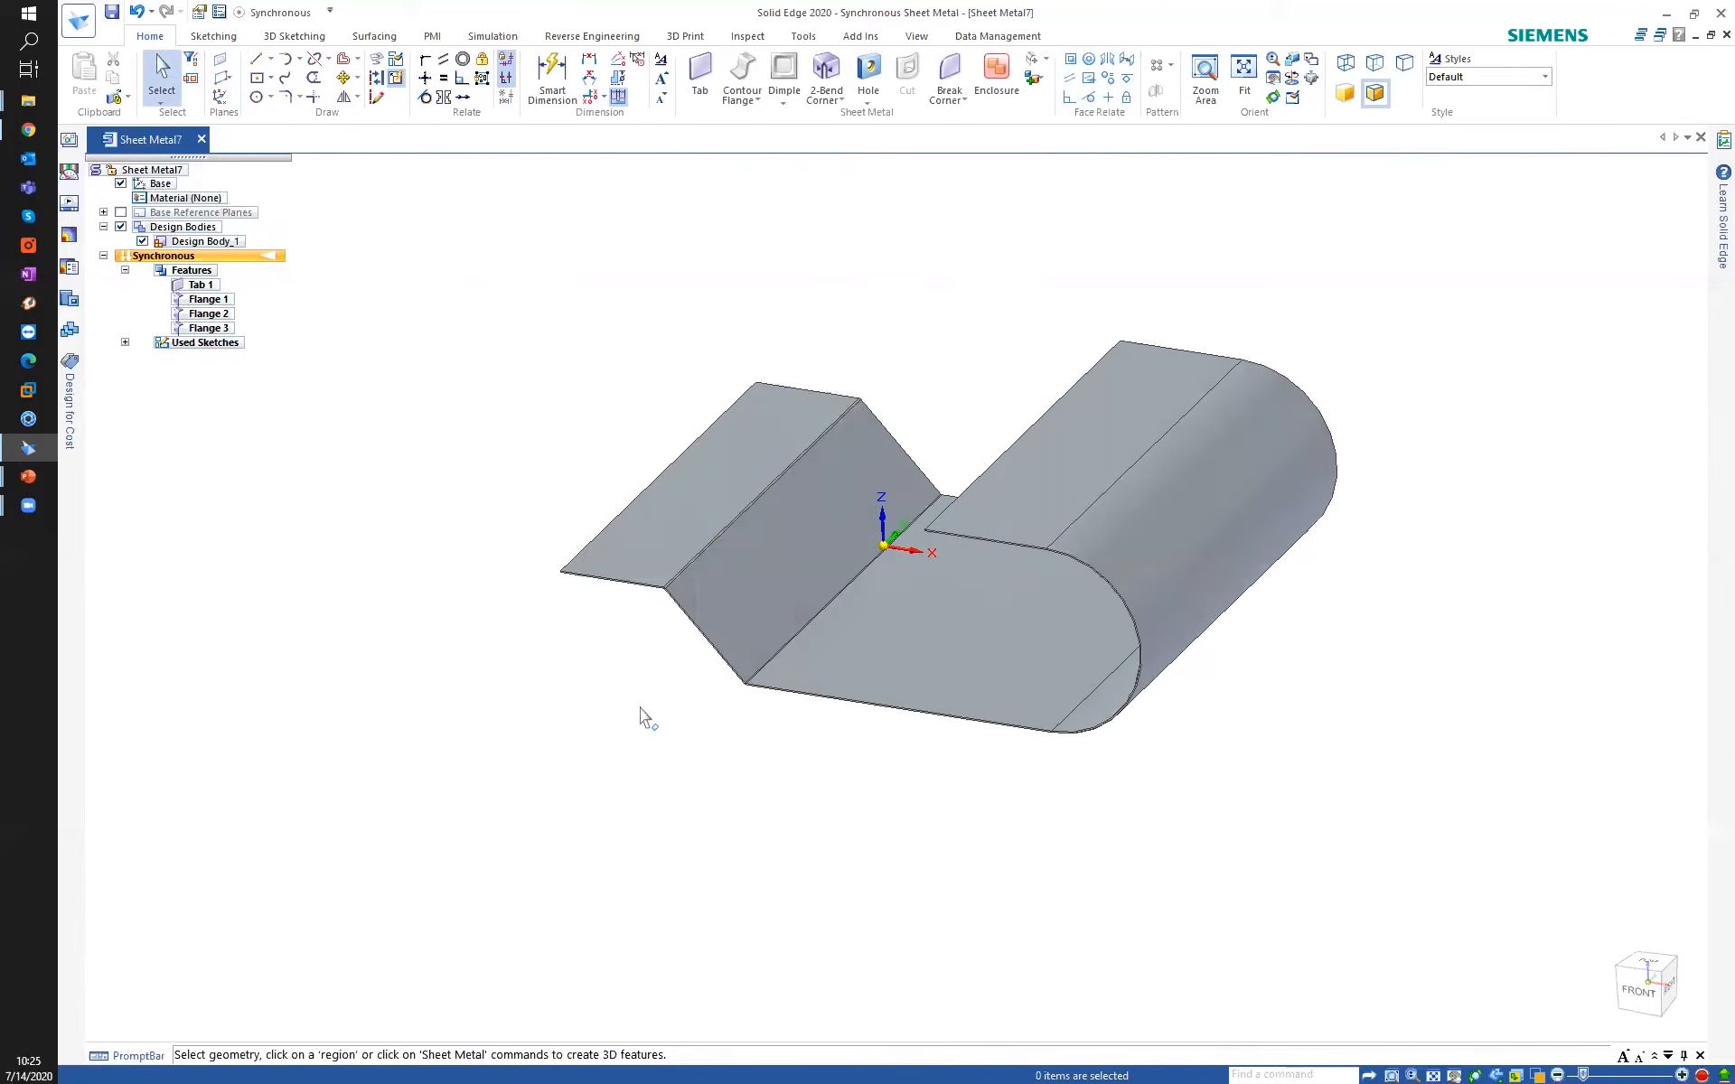
Inspect the contour flange body and the consumed profile sketch stored under Used Sketches.
middle_click_drag(635, 697, 651, 647)
left_click(125, 342)
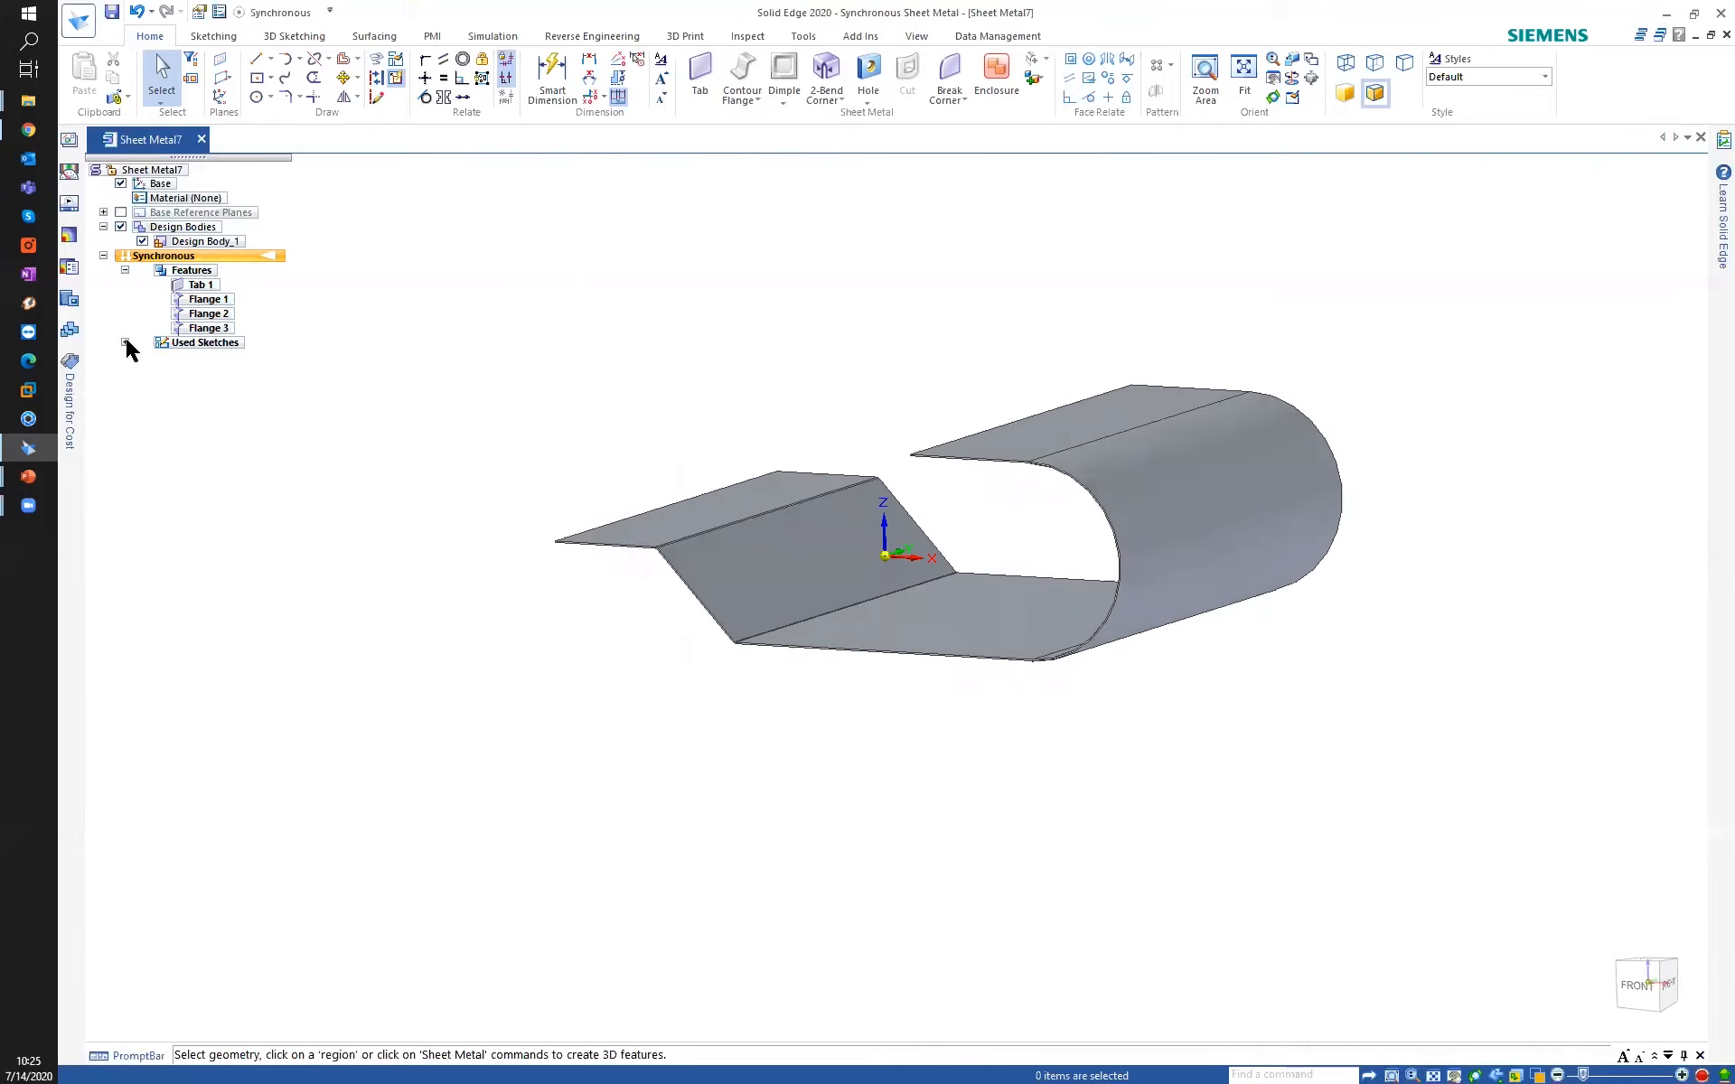
left_click(208, 359)
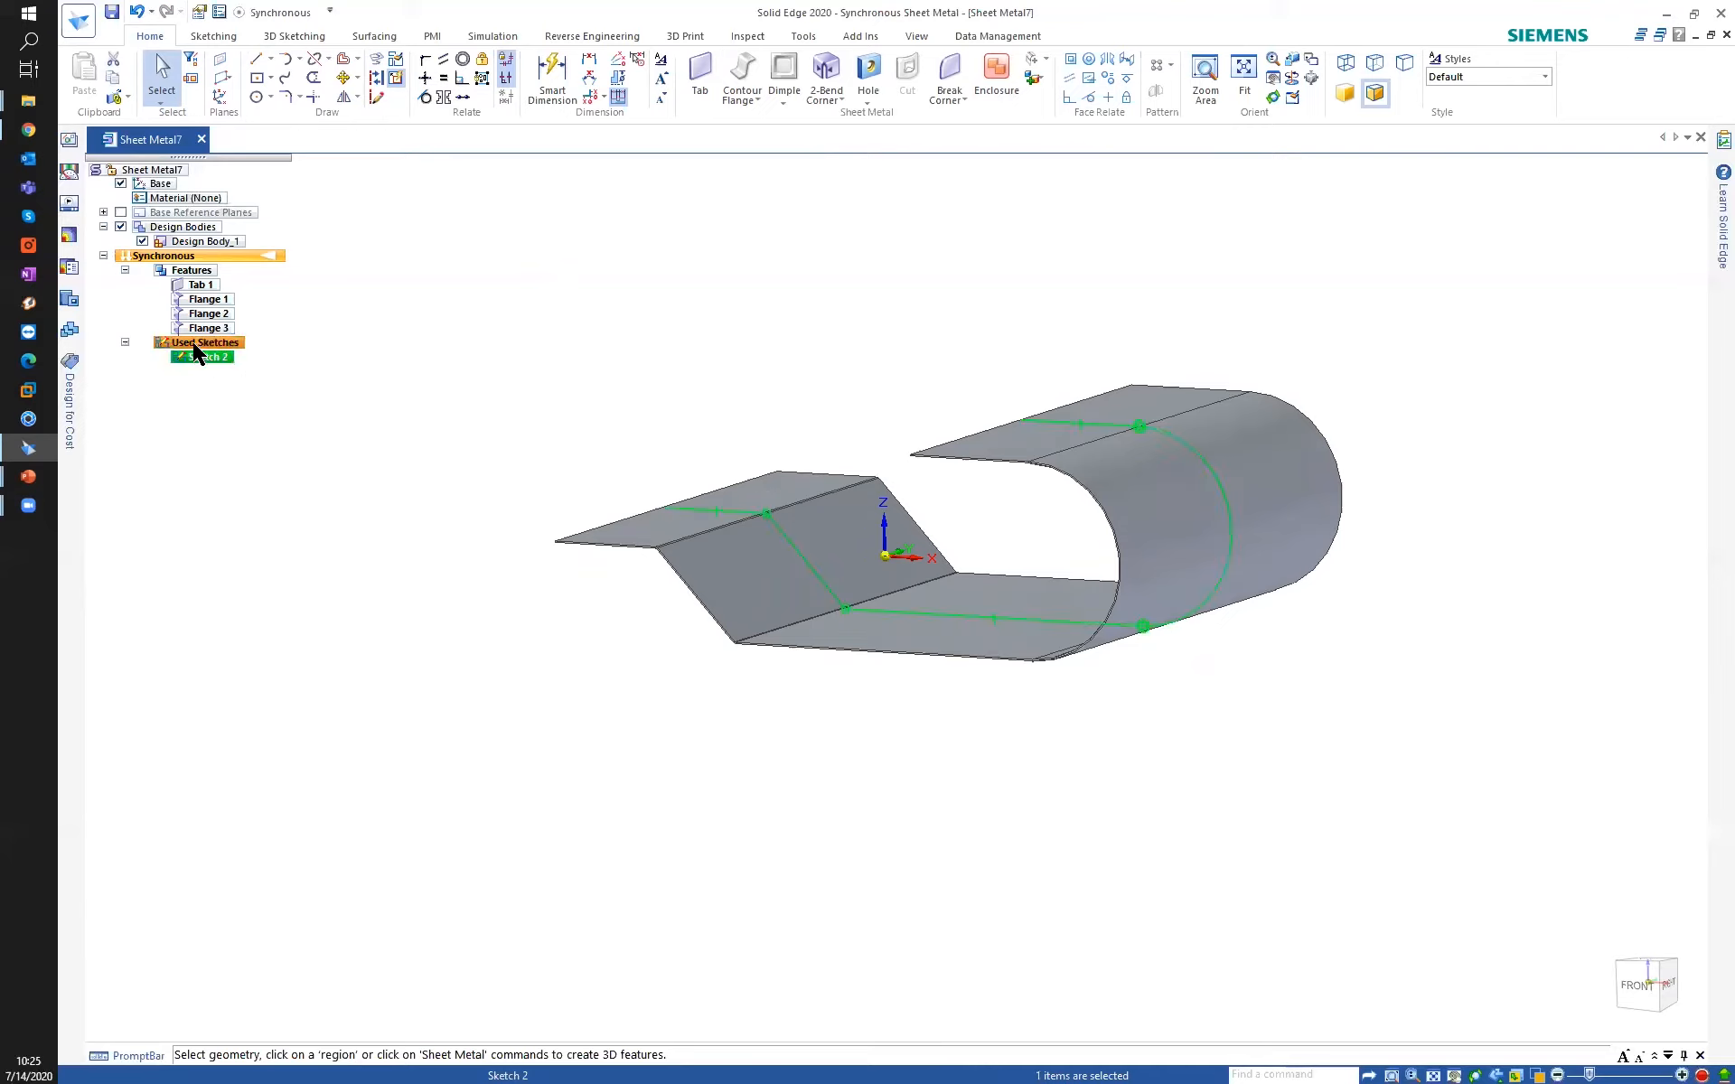
left_click(125, 342)
left_click(470, 351)
middle_click_drag(557, 367, 651, 434)
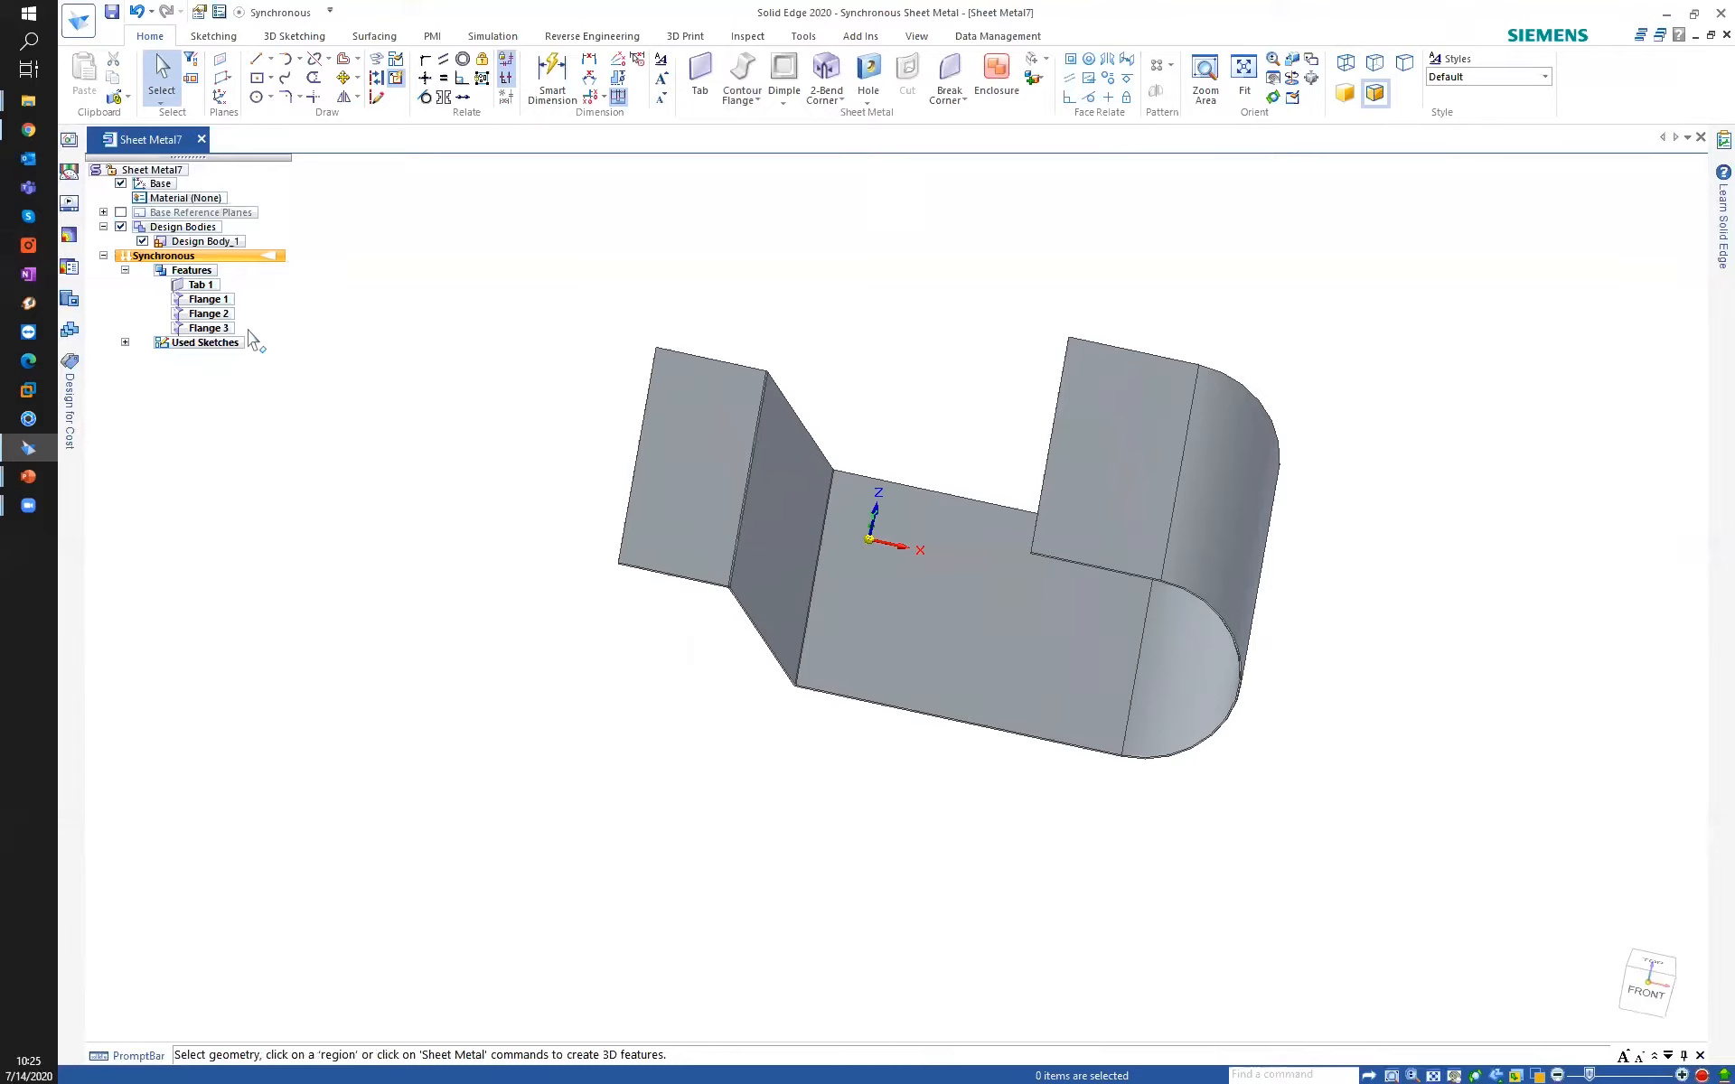
Highlight Tab 1 and each Flange feature one by one to see which face of the body each represents.
left_click(197, 285)
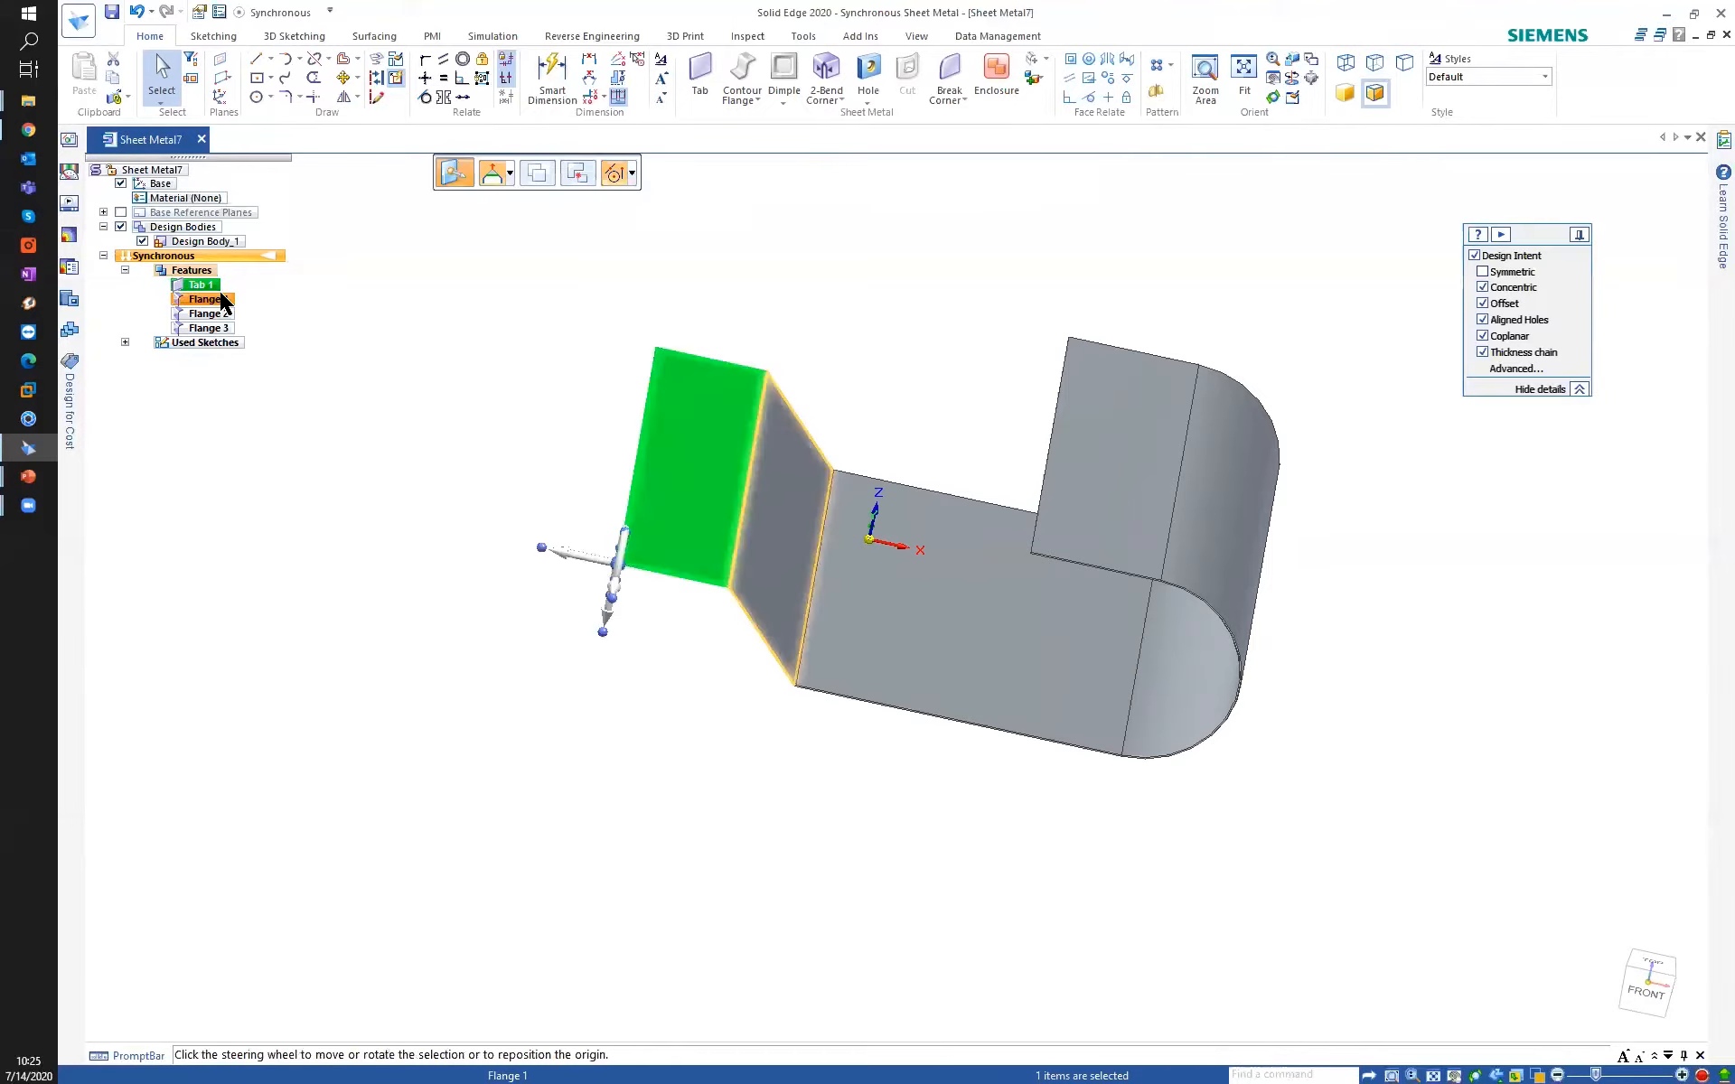
left_click(213, 313)
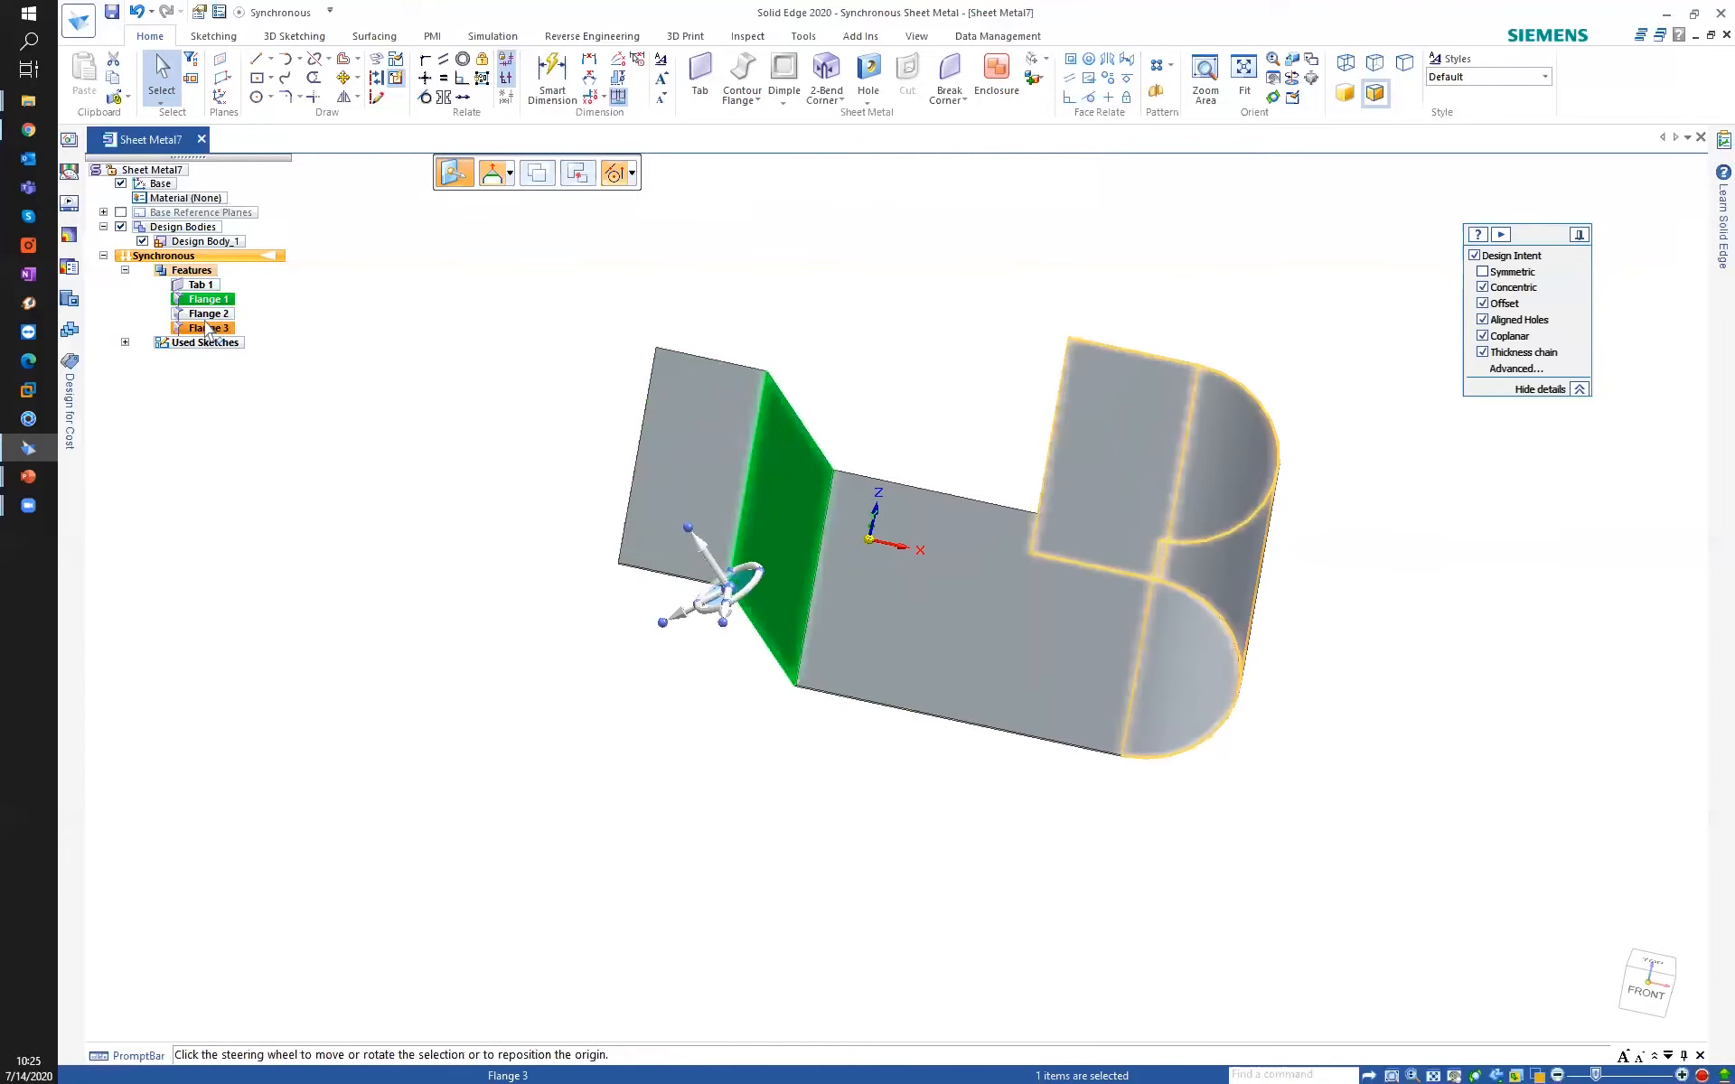
left_click(213, 329)
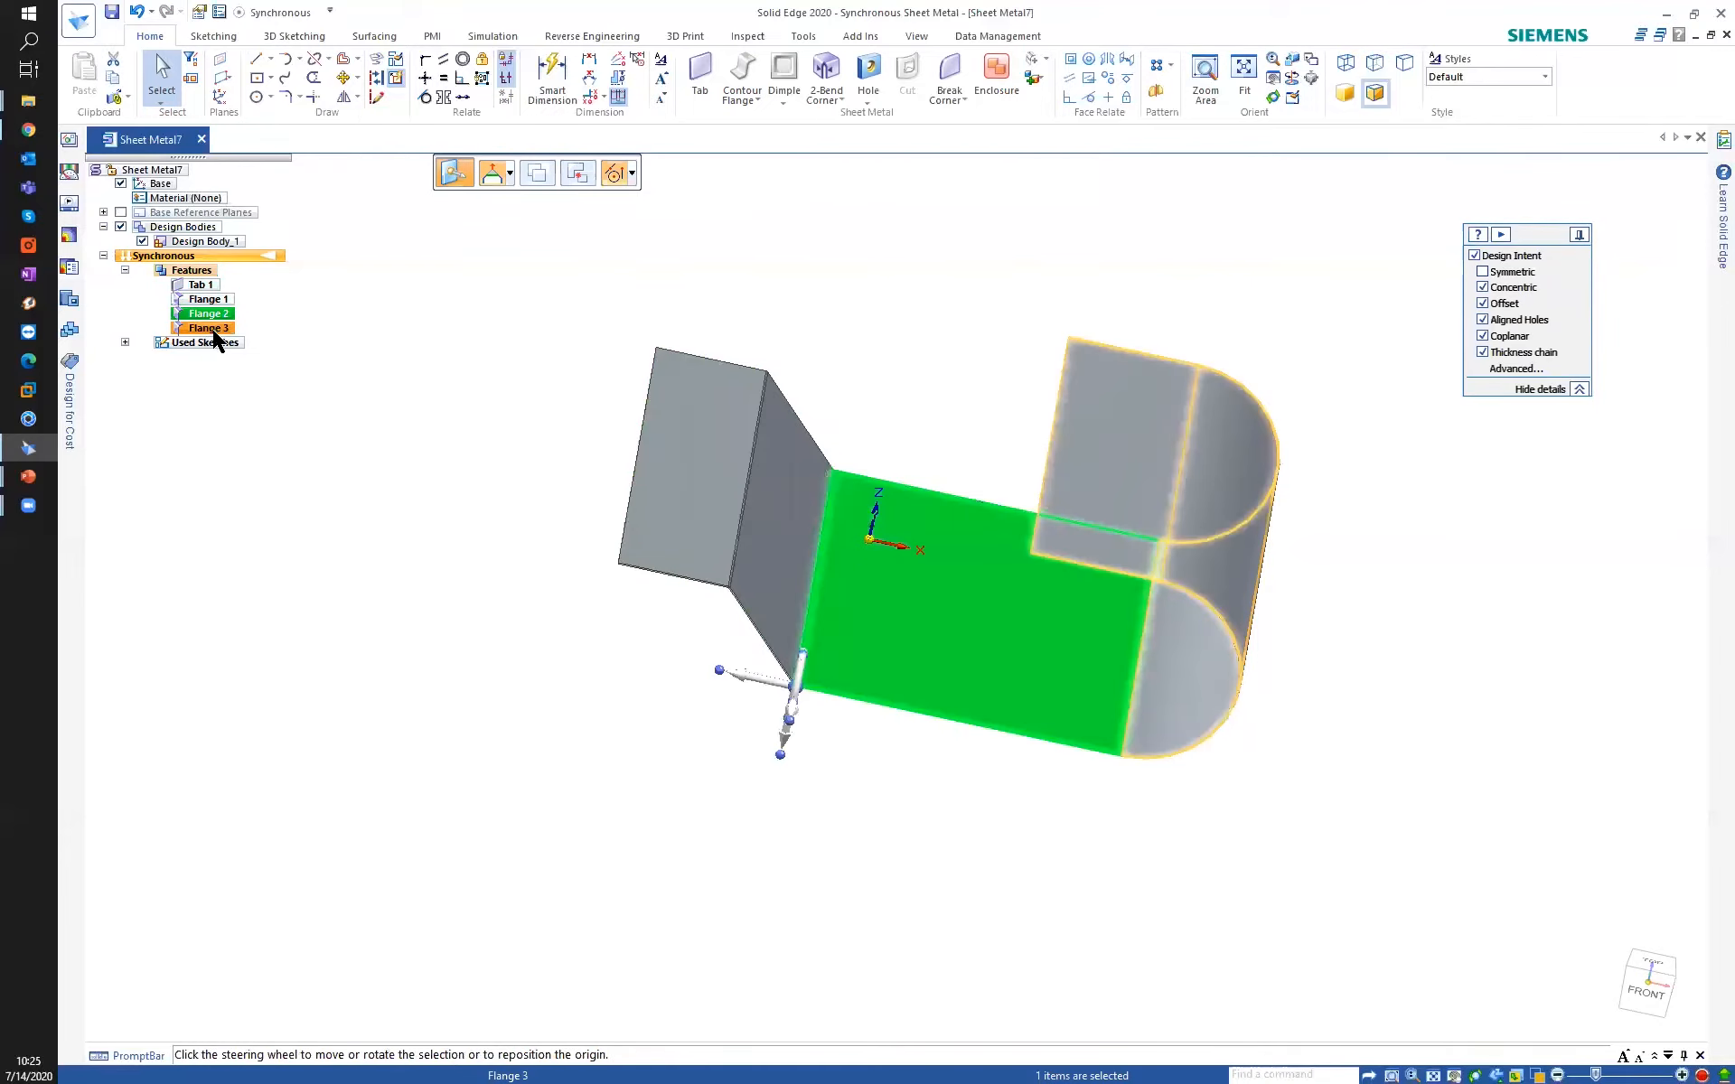
left_click(213, 331)
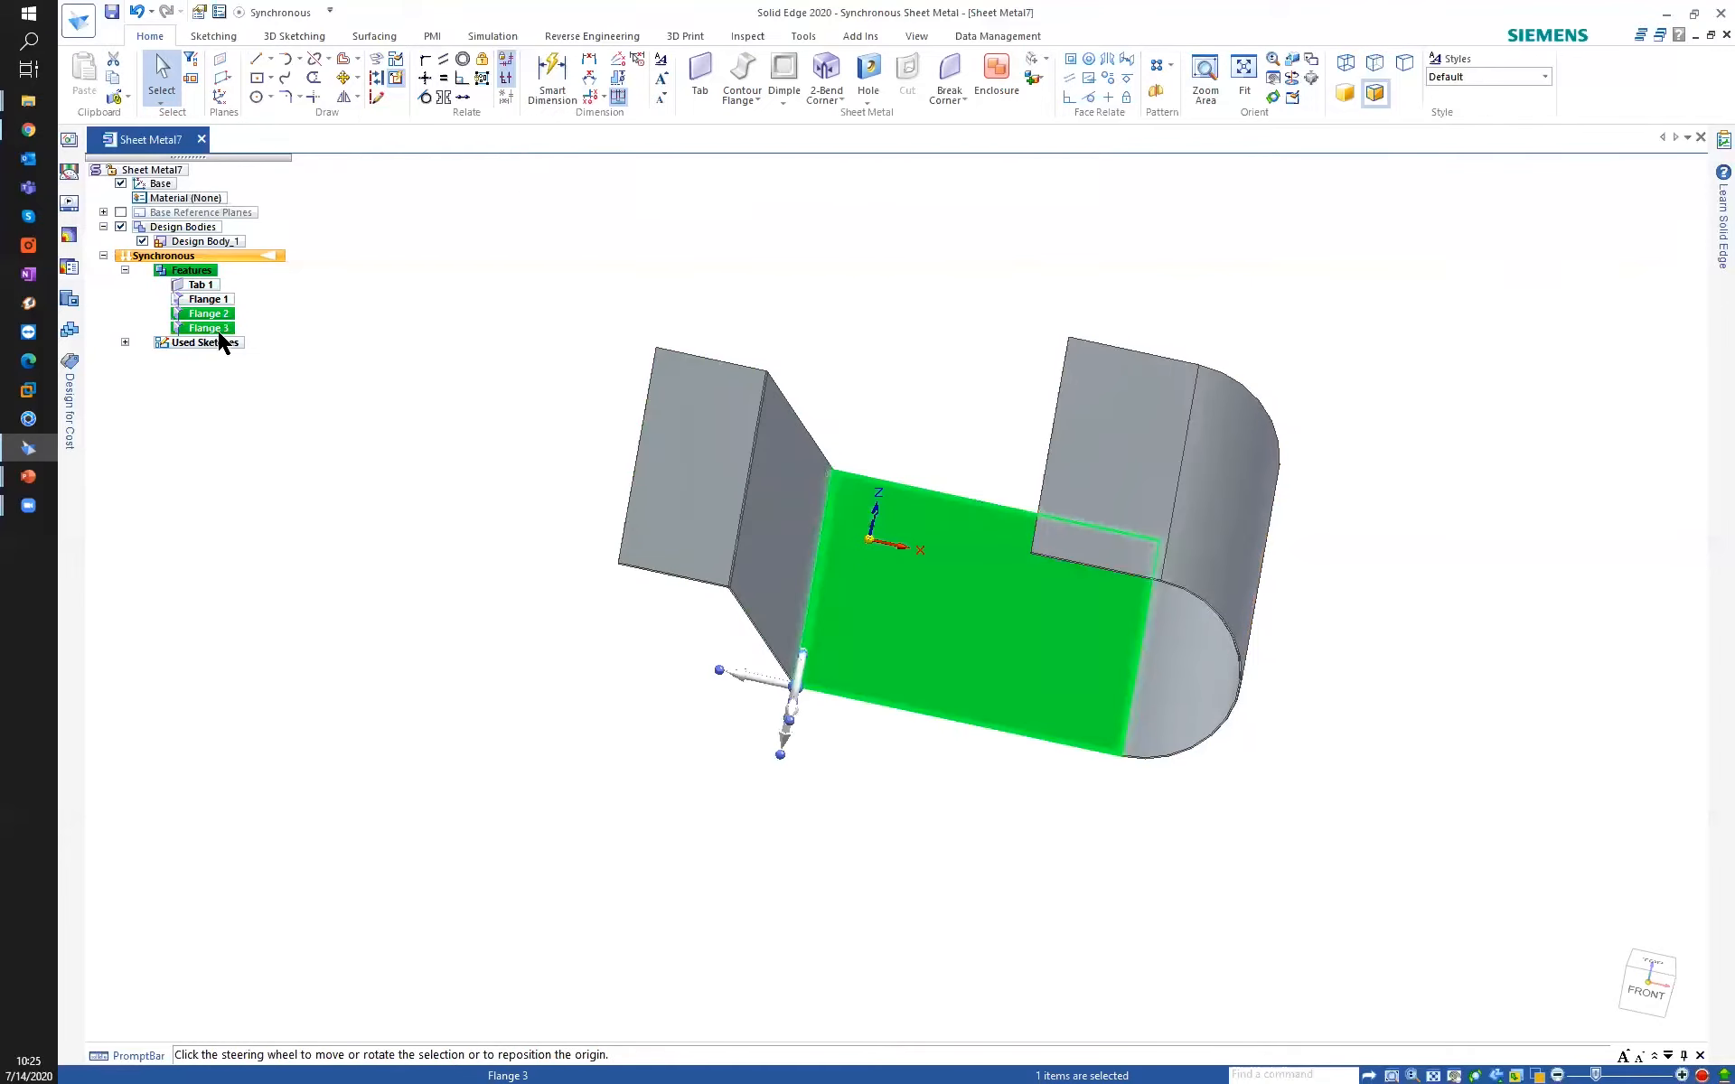
left_click(379, 307)
middle_click_drag(489, 385, 487, 330)
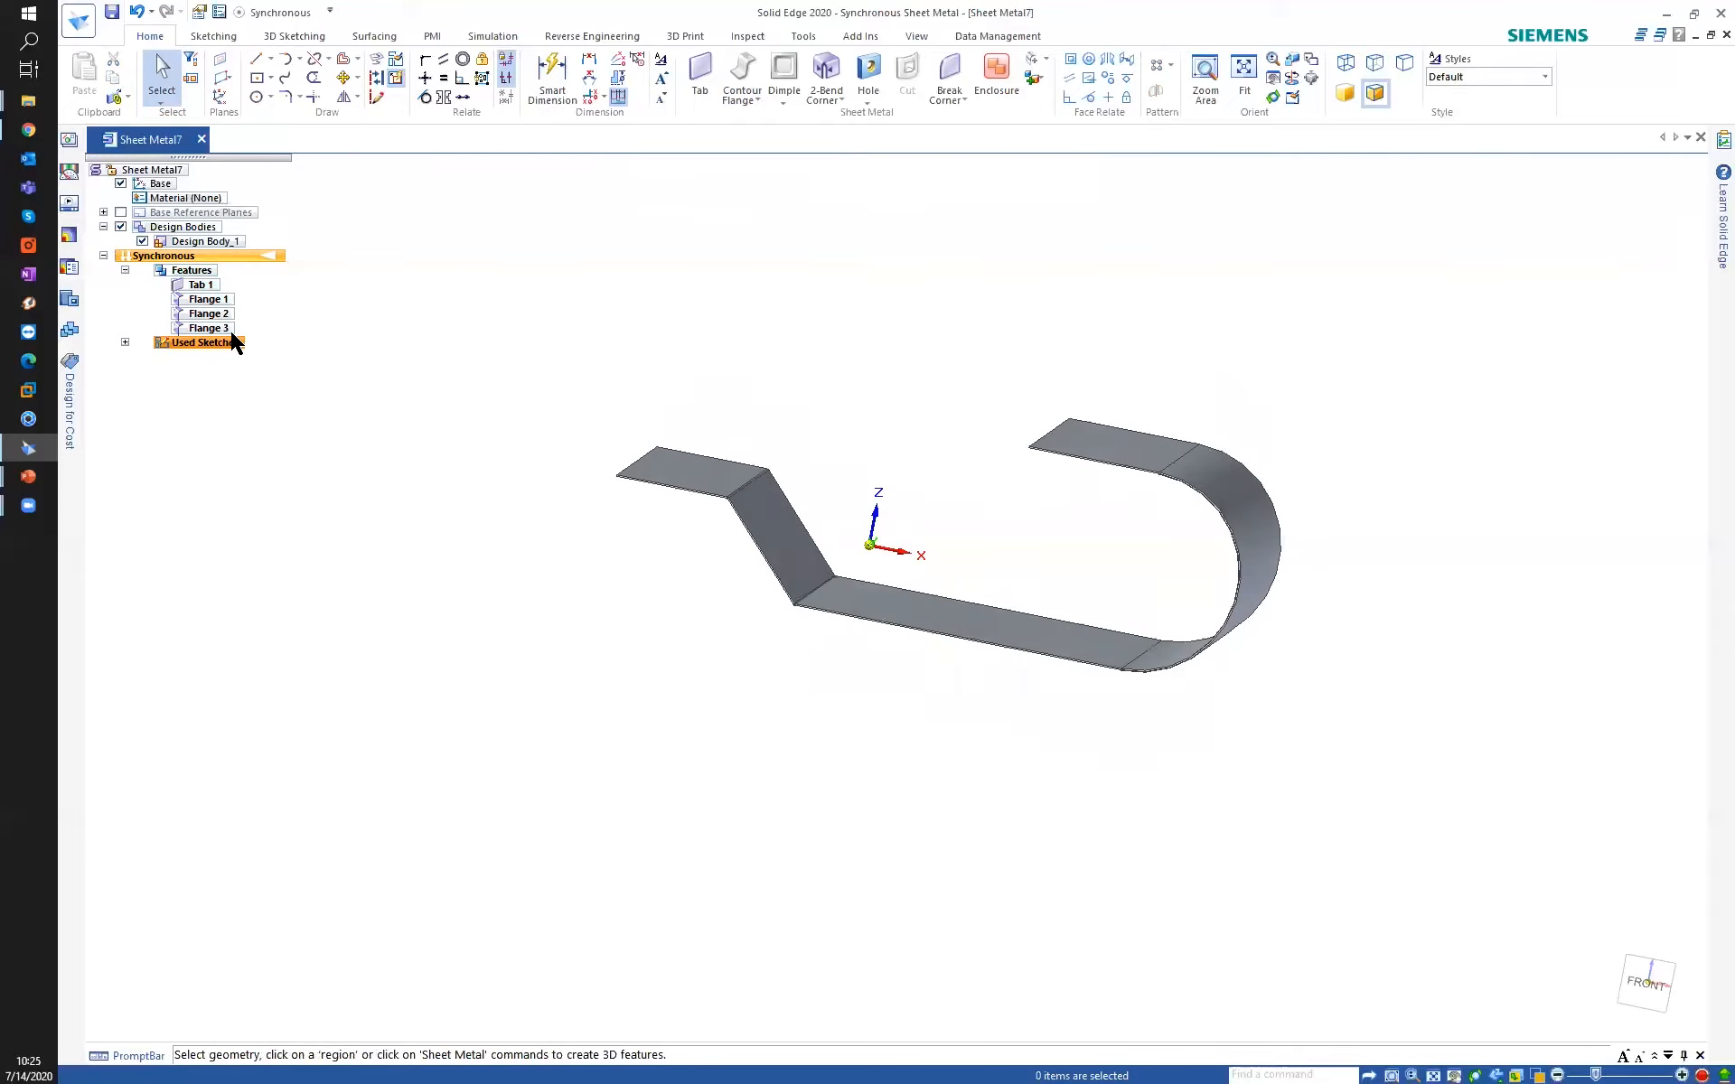
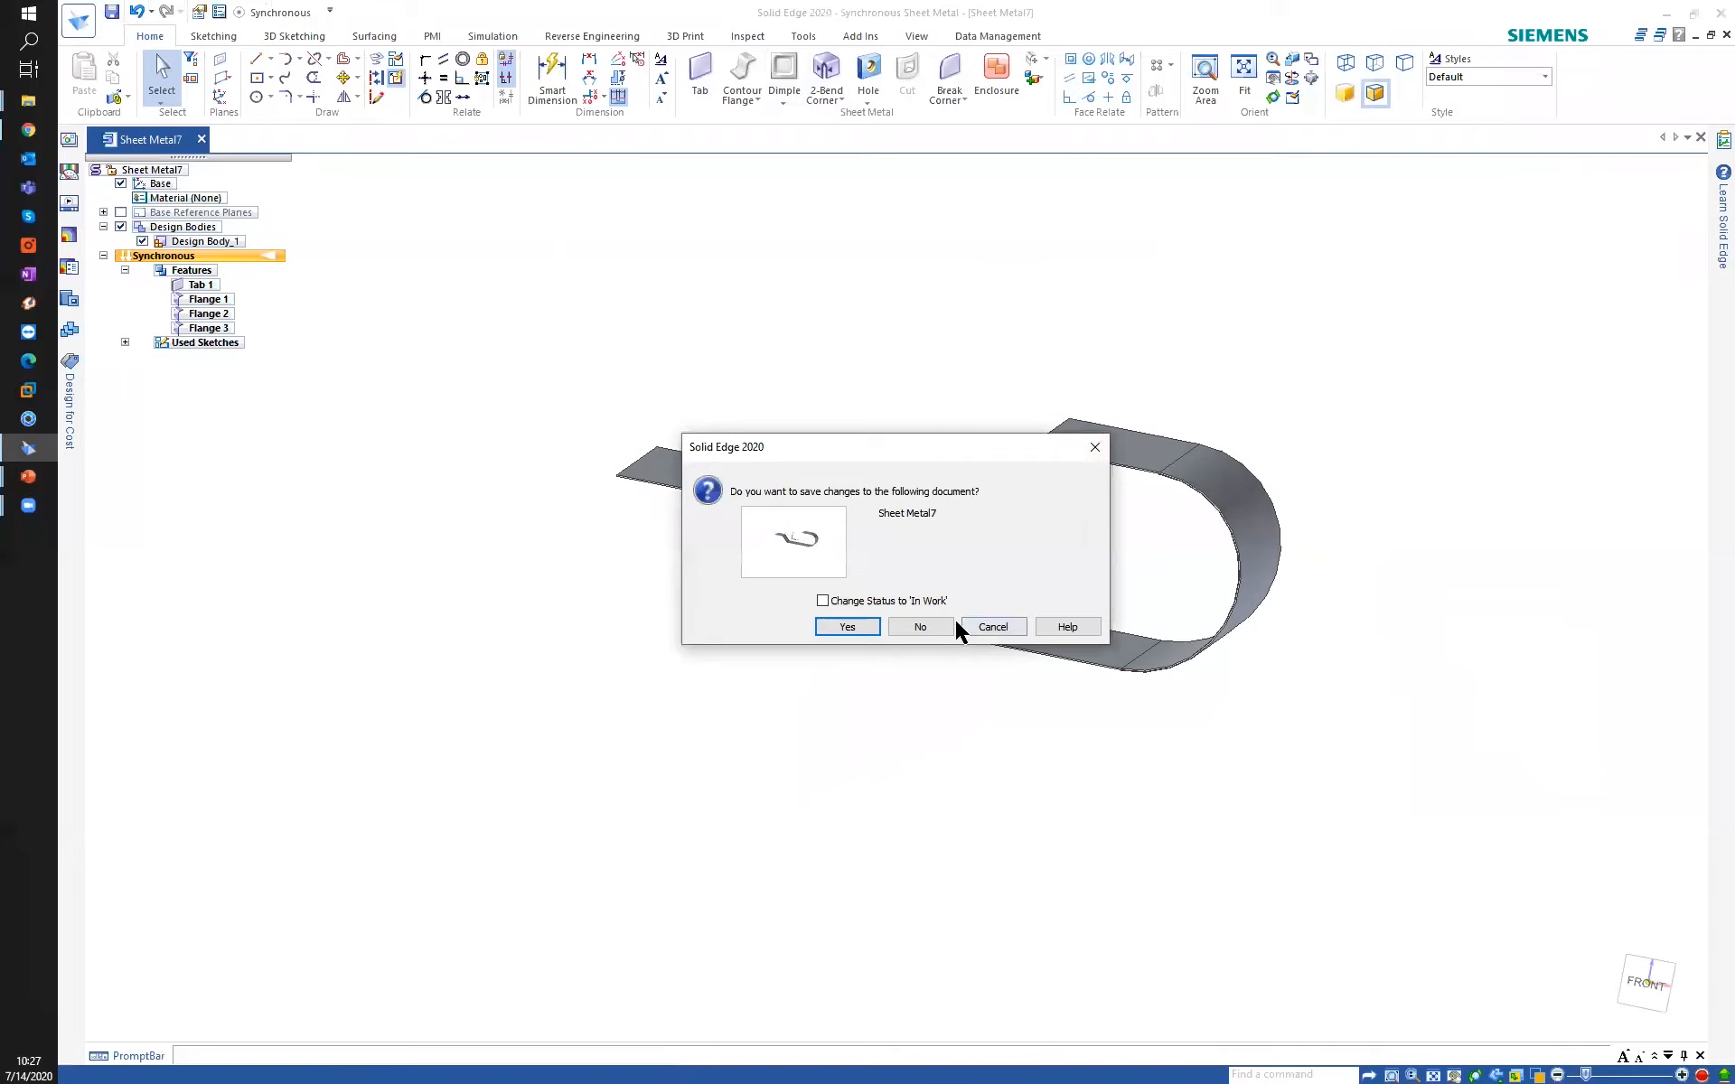
Close the current part without saving and create a new ISO Metric Sheet Metal document.
left_click(917, 625)
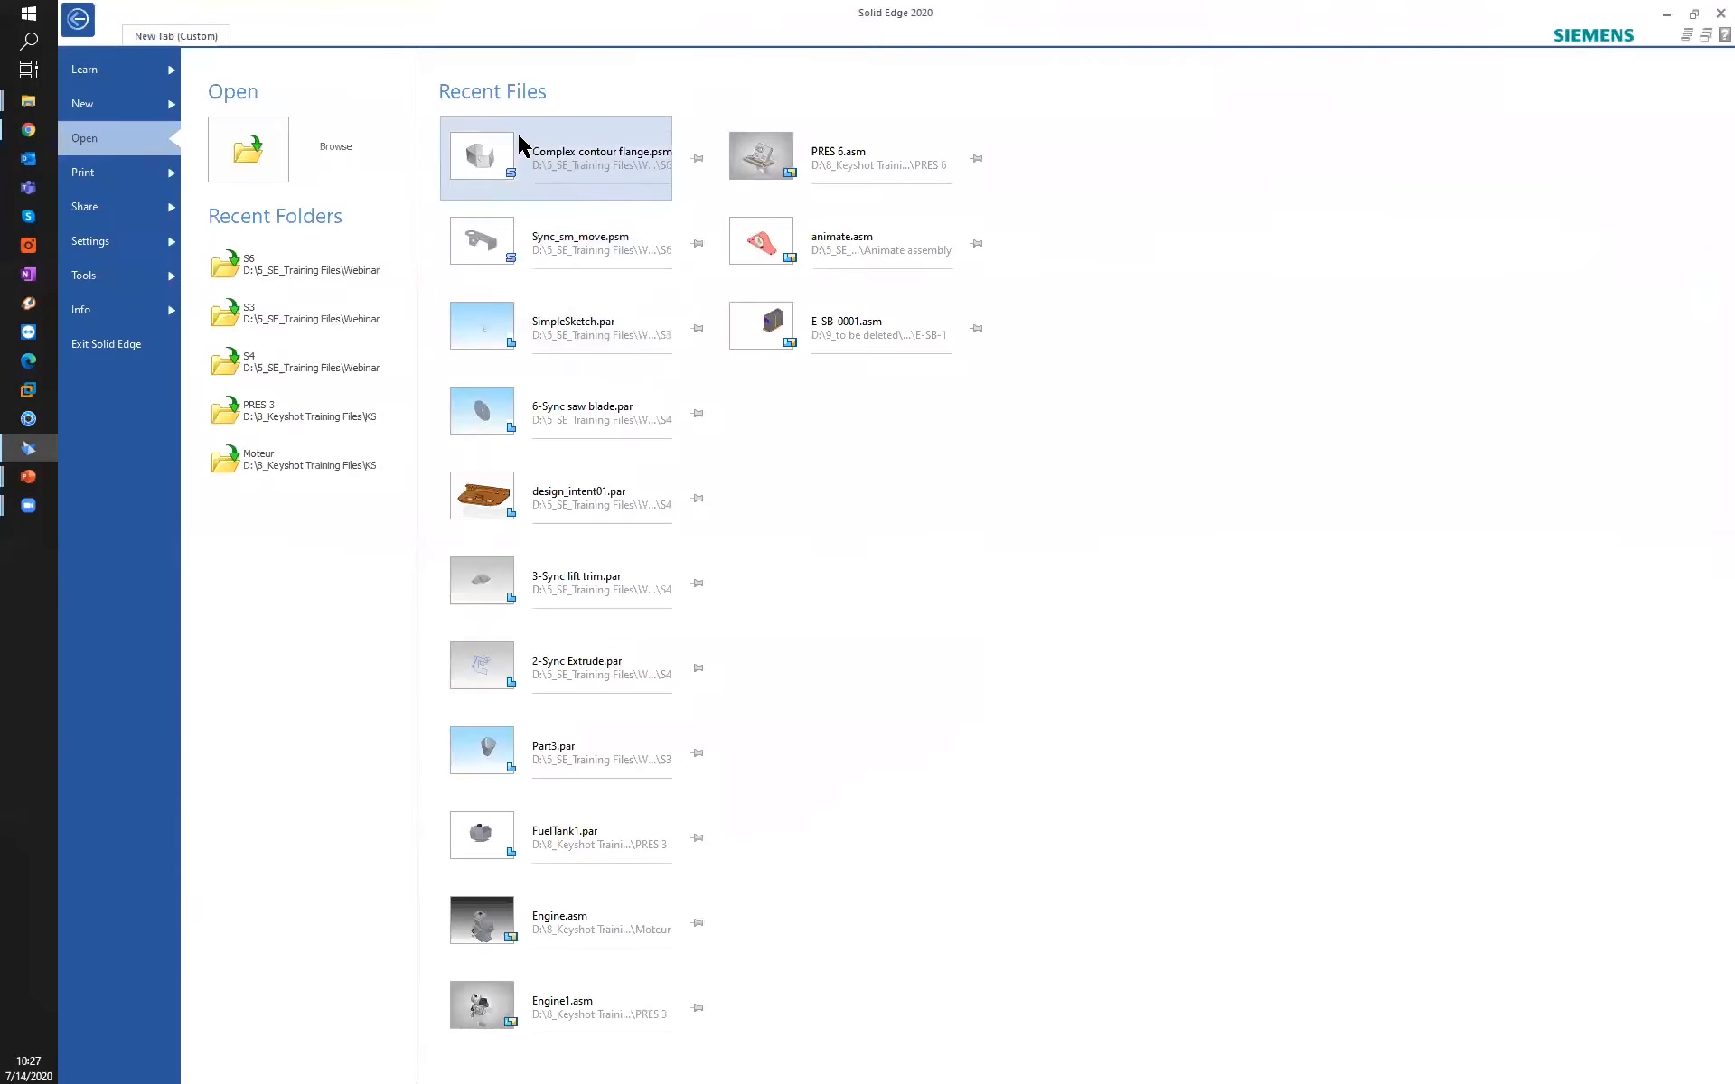
left_click(79, 106)
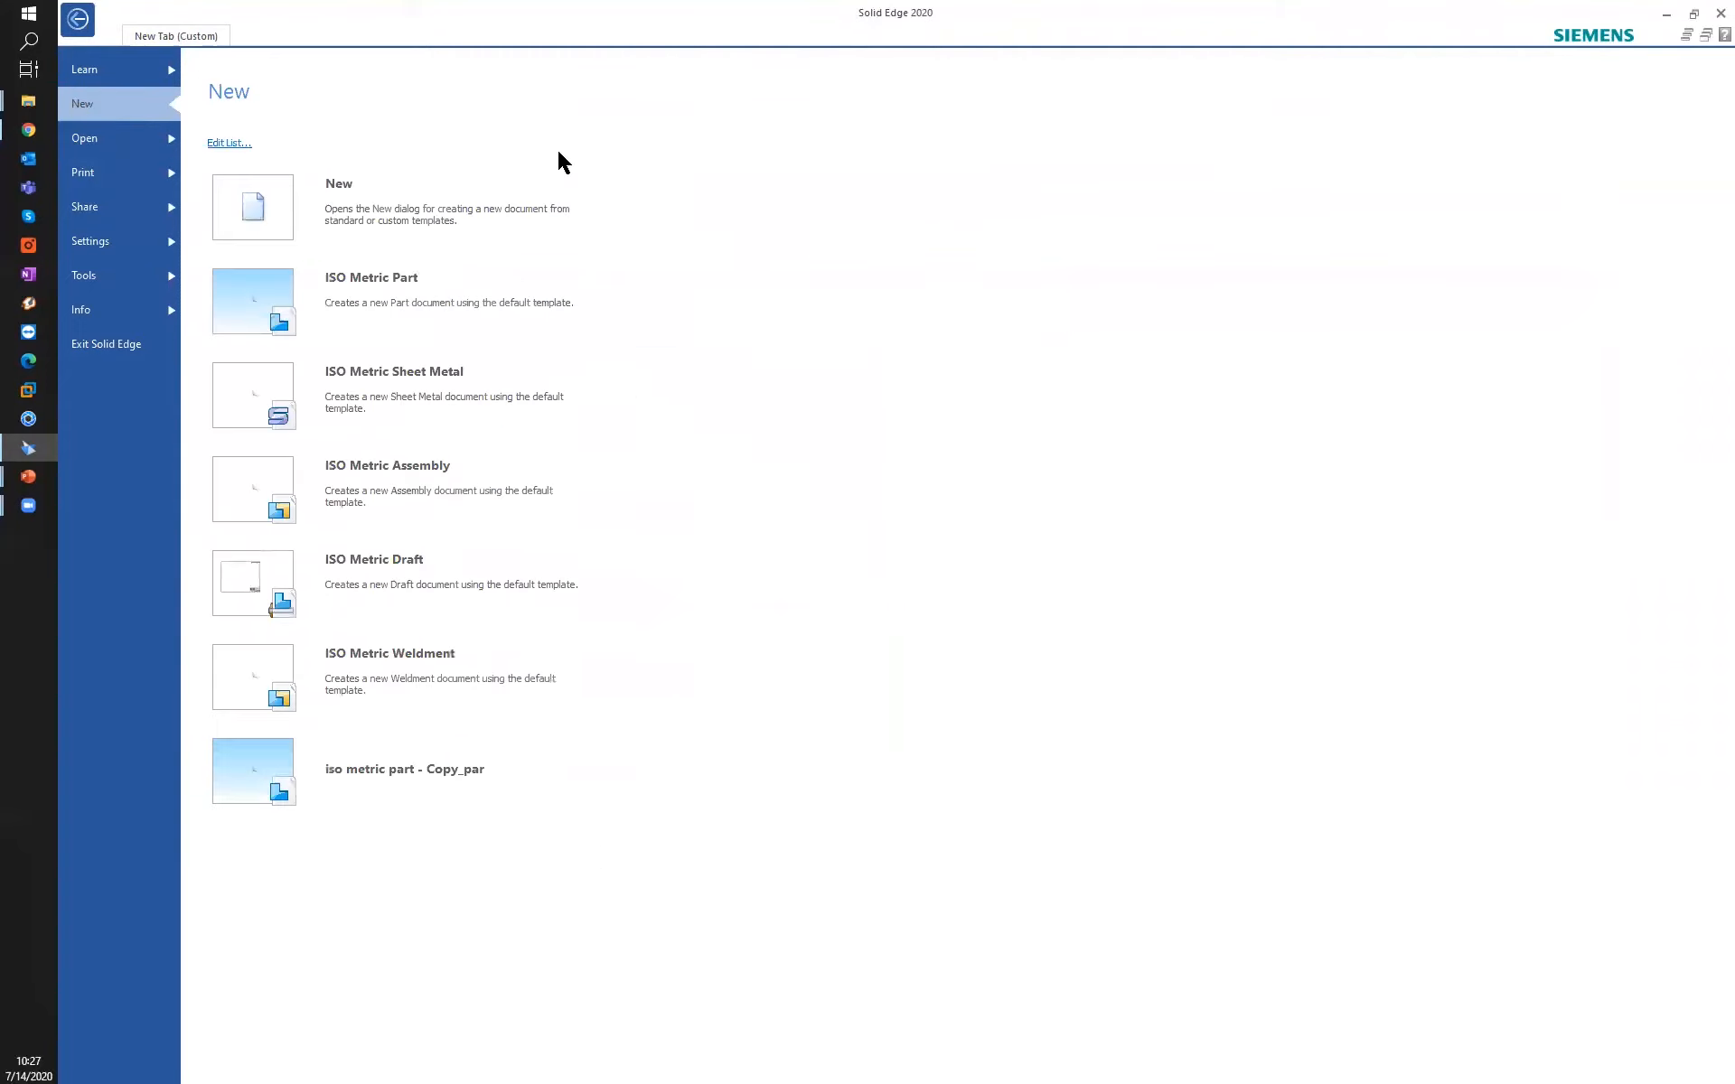
left_click(372, 400)
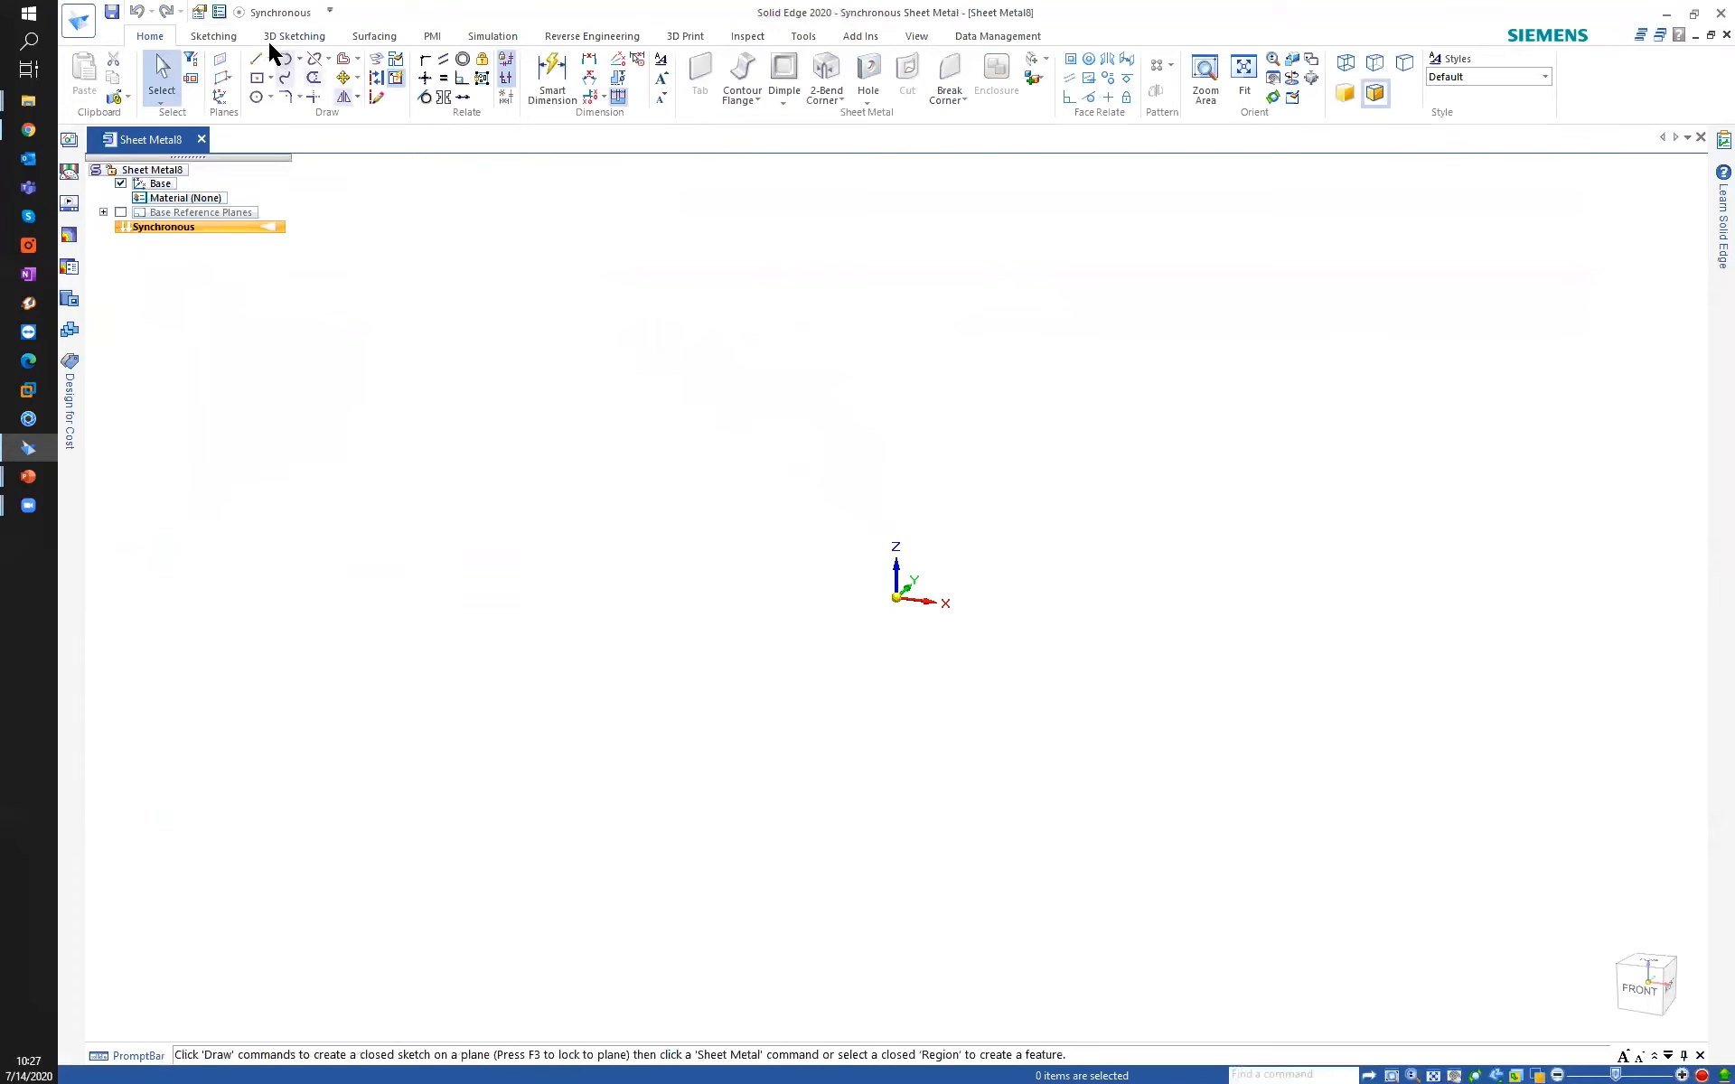
Sketch two connected lines on the locked XY base plane: a steep upward segment and a second one rising at about 30.6°.
left_click(256, 61)
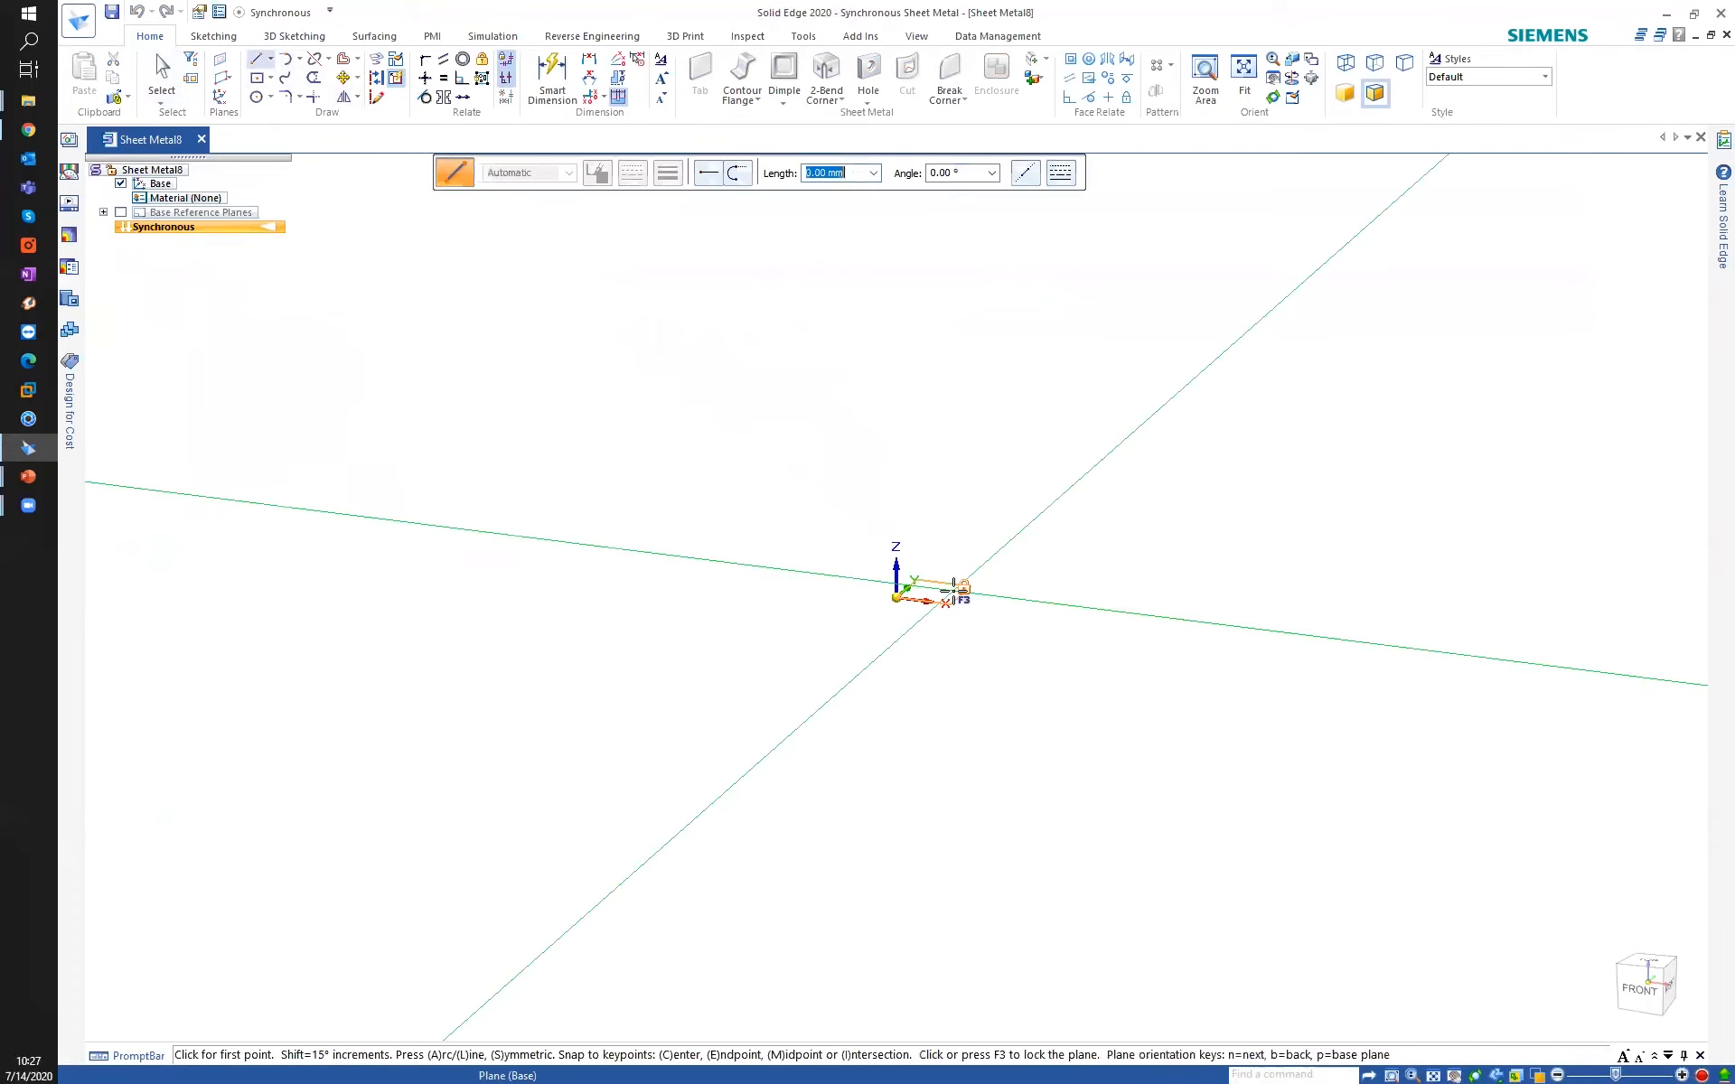
key("F3")
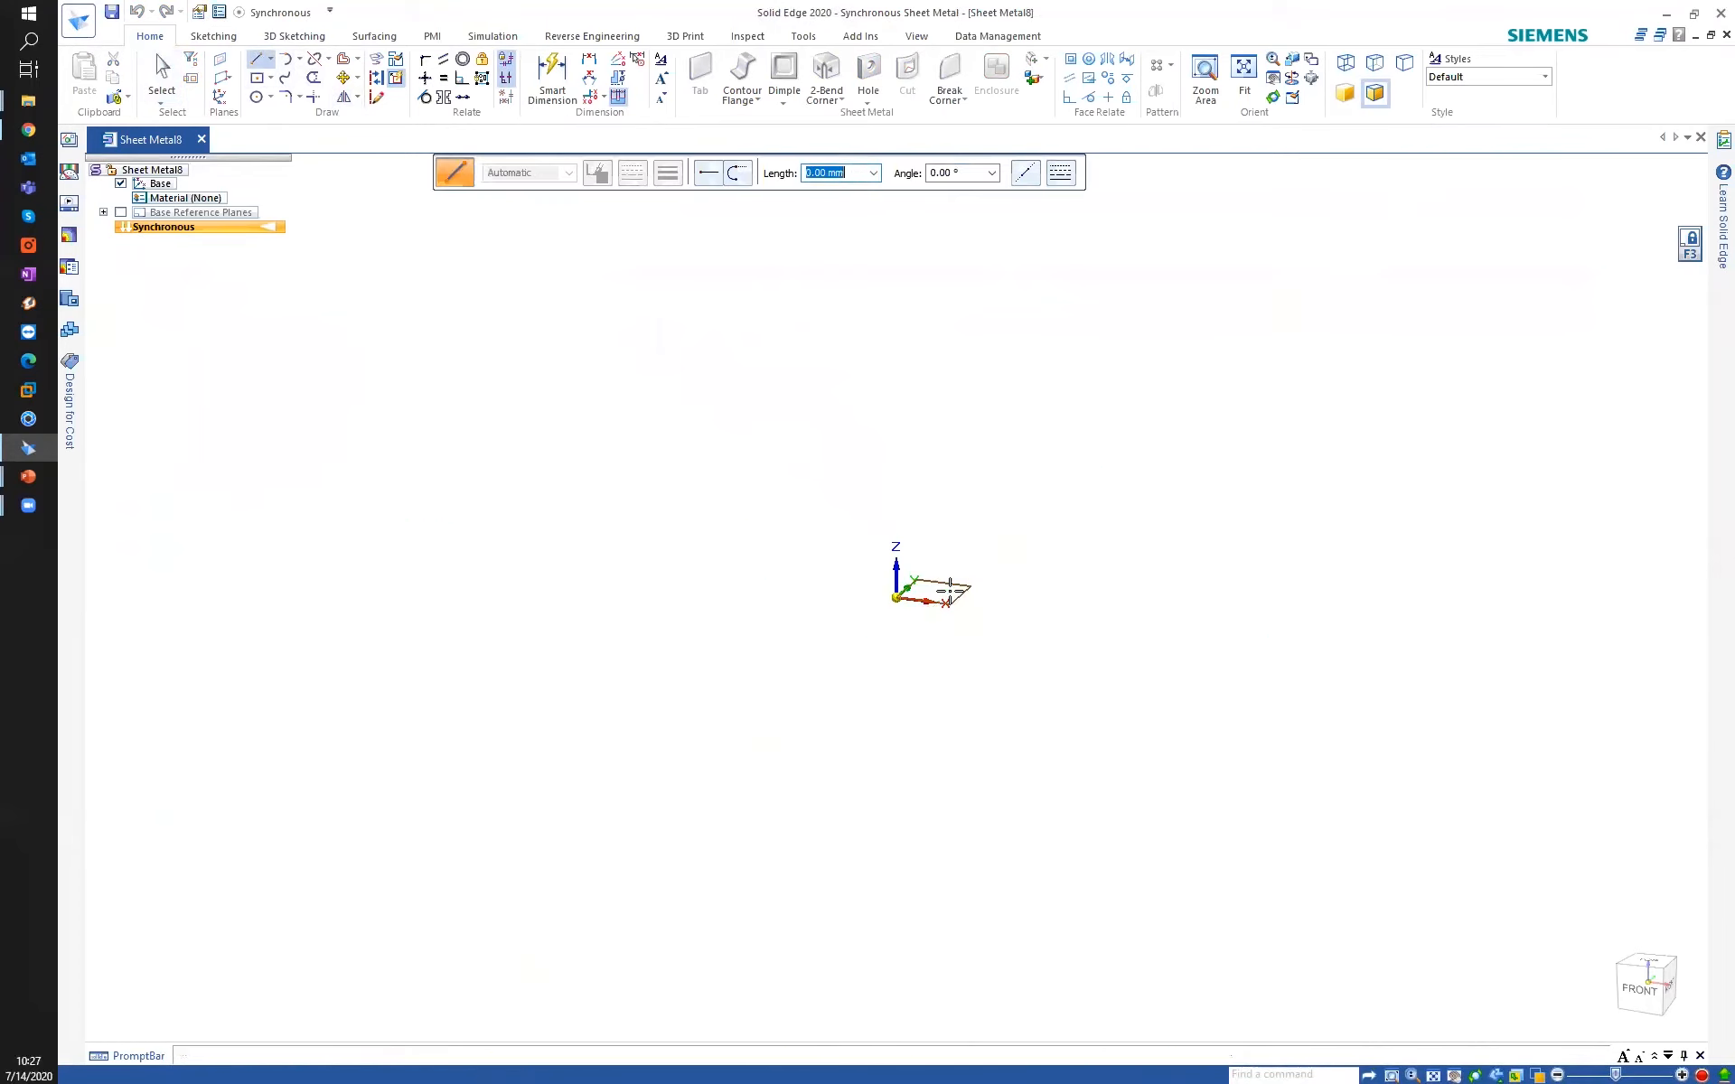
middle_click_drag(938, 653, 935, 707)
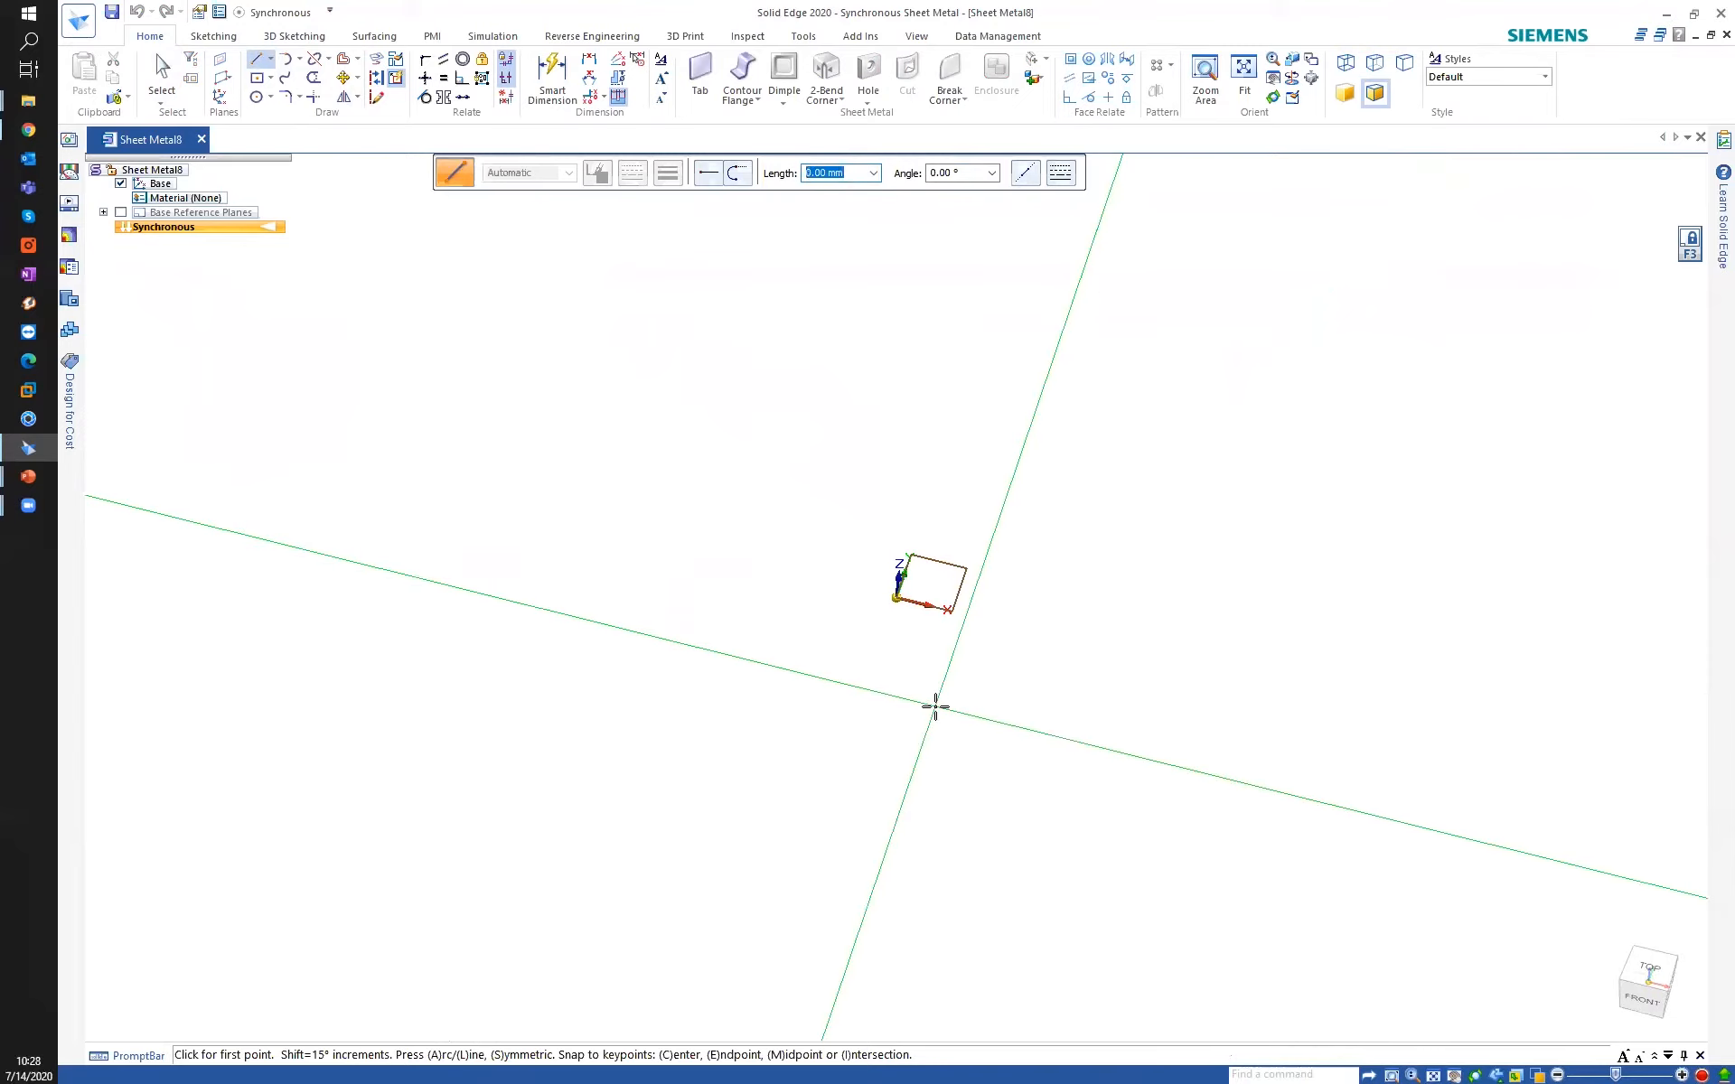
left_click(469, 816)
left_click(542, 241)
scroll(804, 375, "down", 3)
middle_click_drag(807, 373, 546, 729, "shift")
left_click(716, 492)
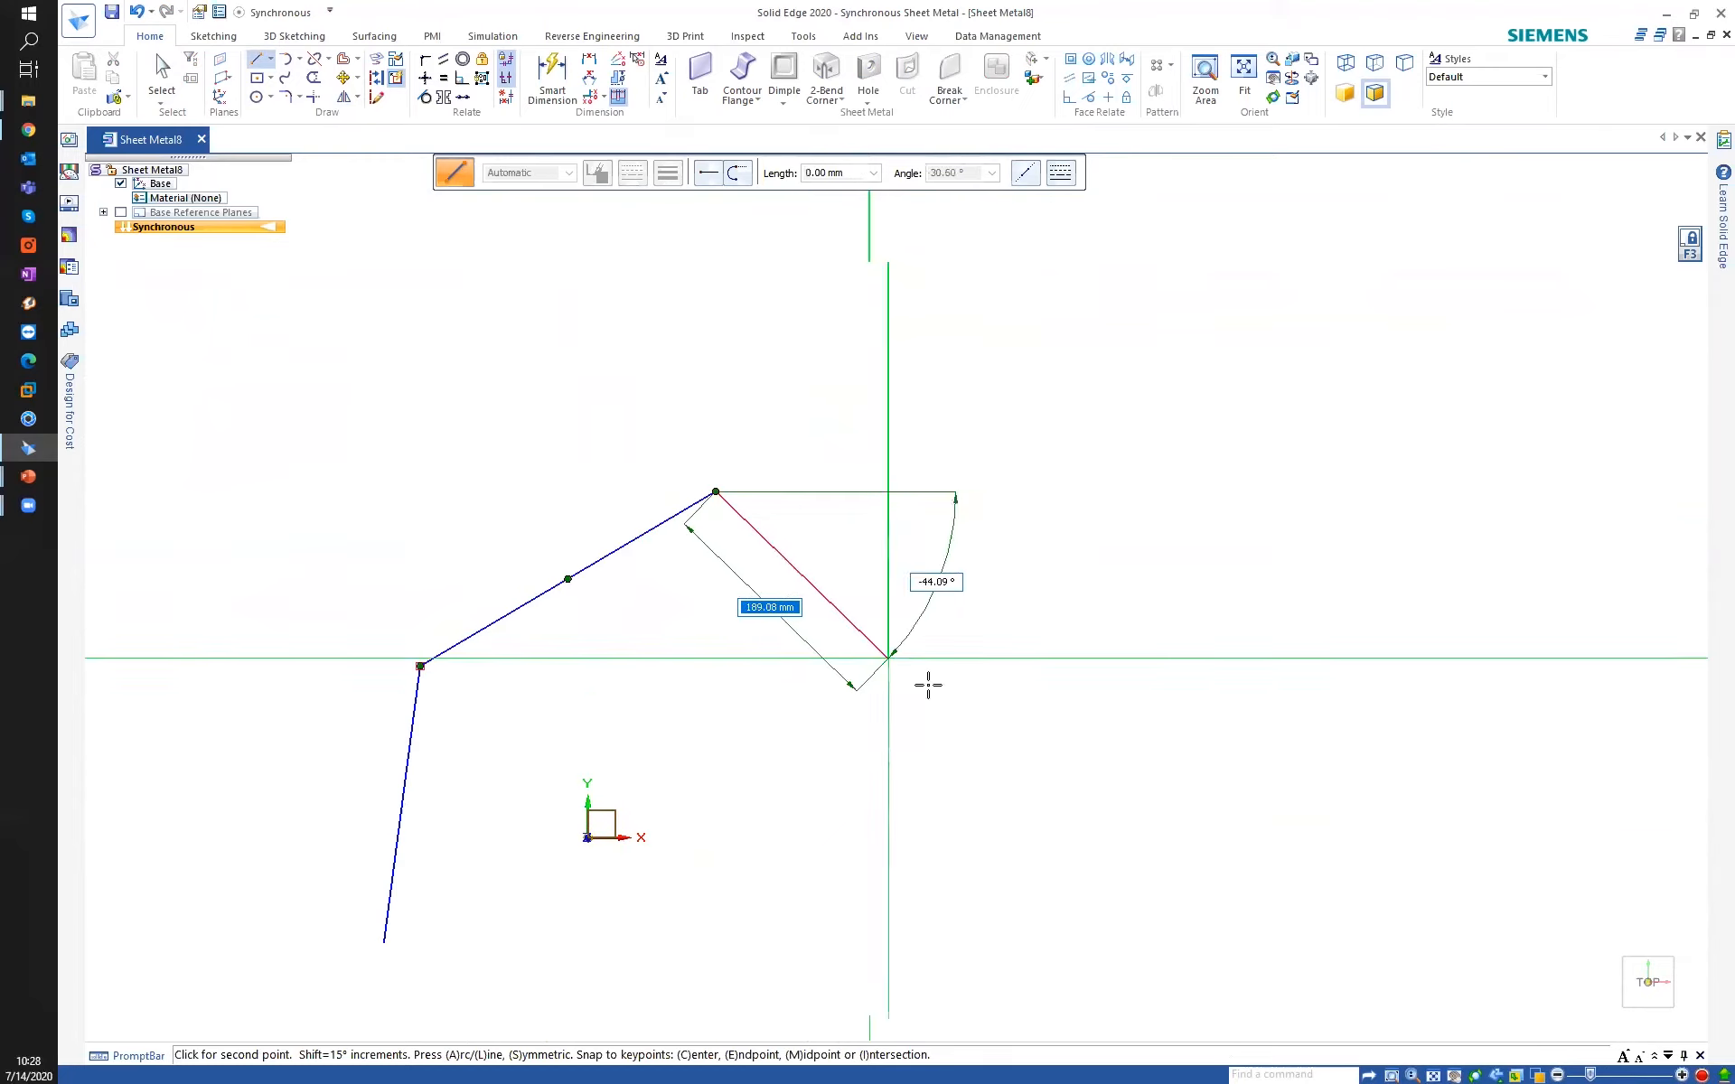
Continue the open profile with two downward-sloping lines and a final nearly horizontal line back inward at about -173.7°, leaving a gap.
left_click(1128, 805)
middle_click_drag(1048, 940, 967, 479, "shift")
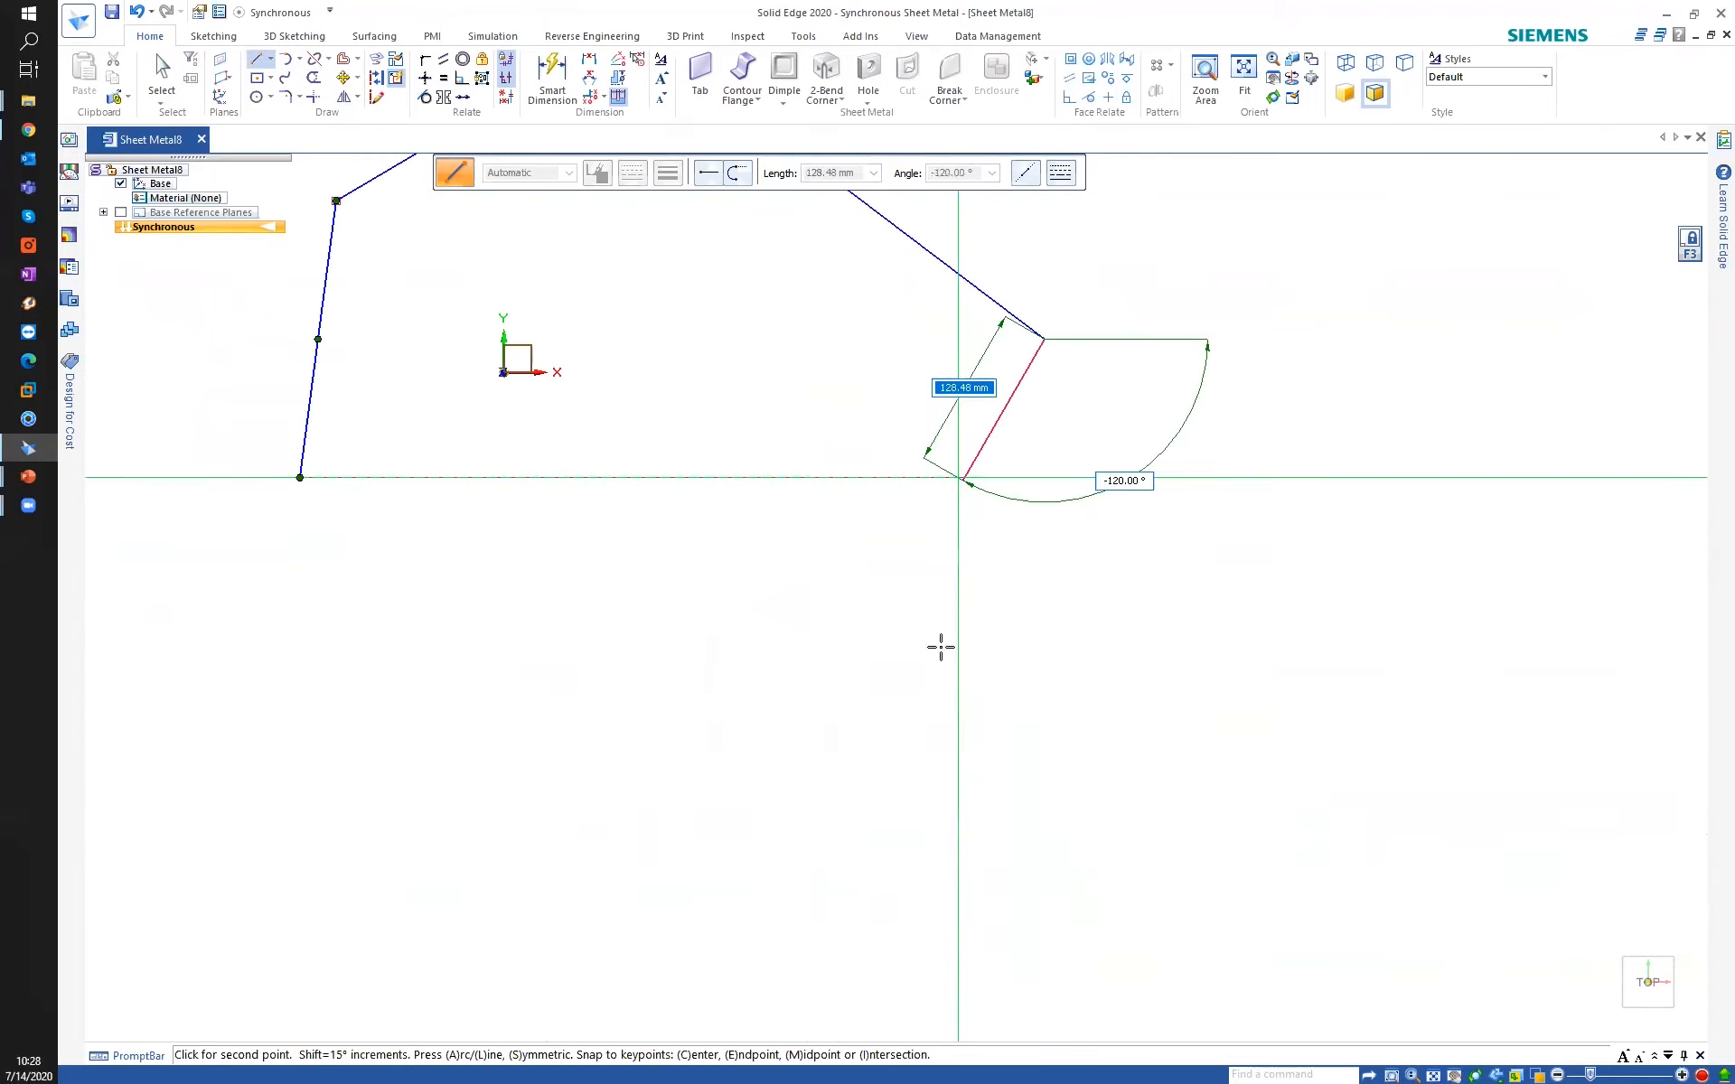
left_click(892, 707)
left_click(556, 746)
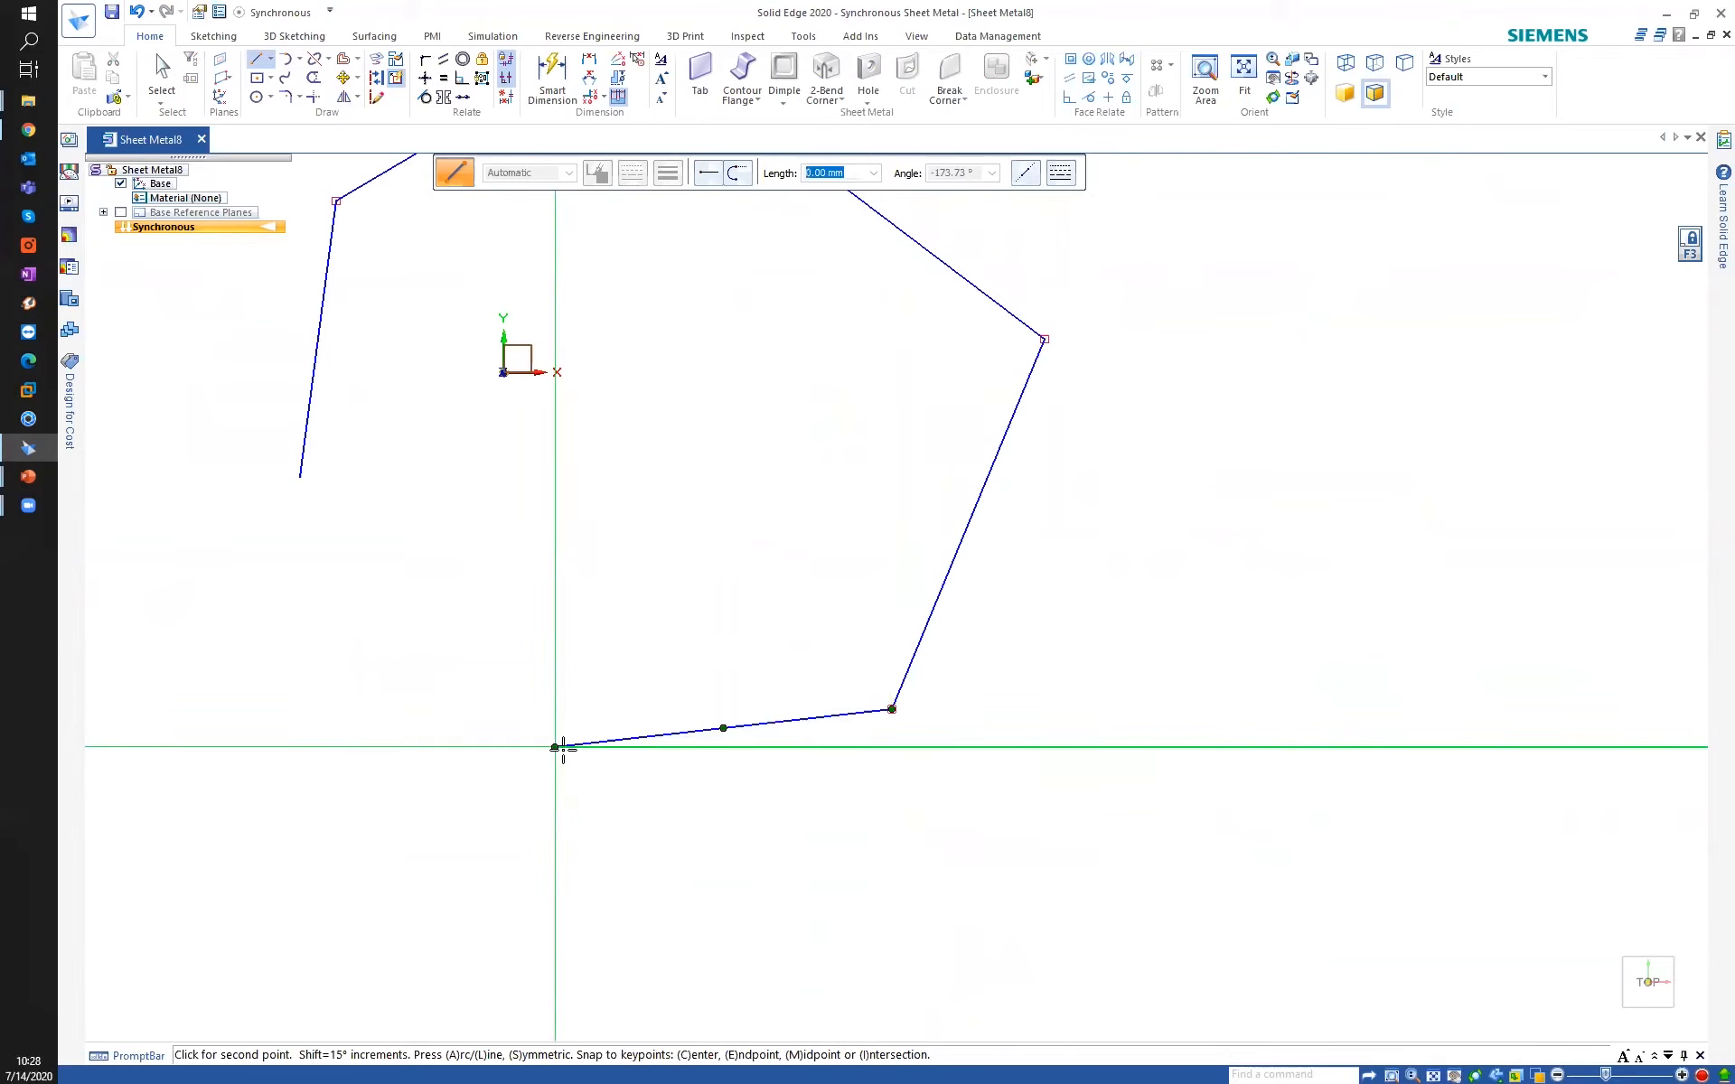
key("Escape")
Create a contour flange from the whole open sketch chain, extending the walls downward from the sketch plane.
mouse_move(720, 581)
middle_mouse_down()
mouse_move(717, 503)
mouse_move(764, 441)
mouse_move(962, 635)
middle_mouse_up()
left_click(742, 77)
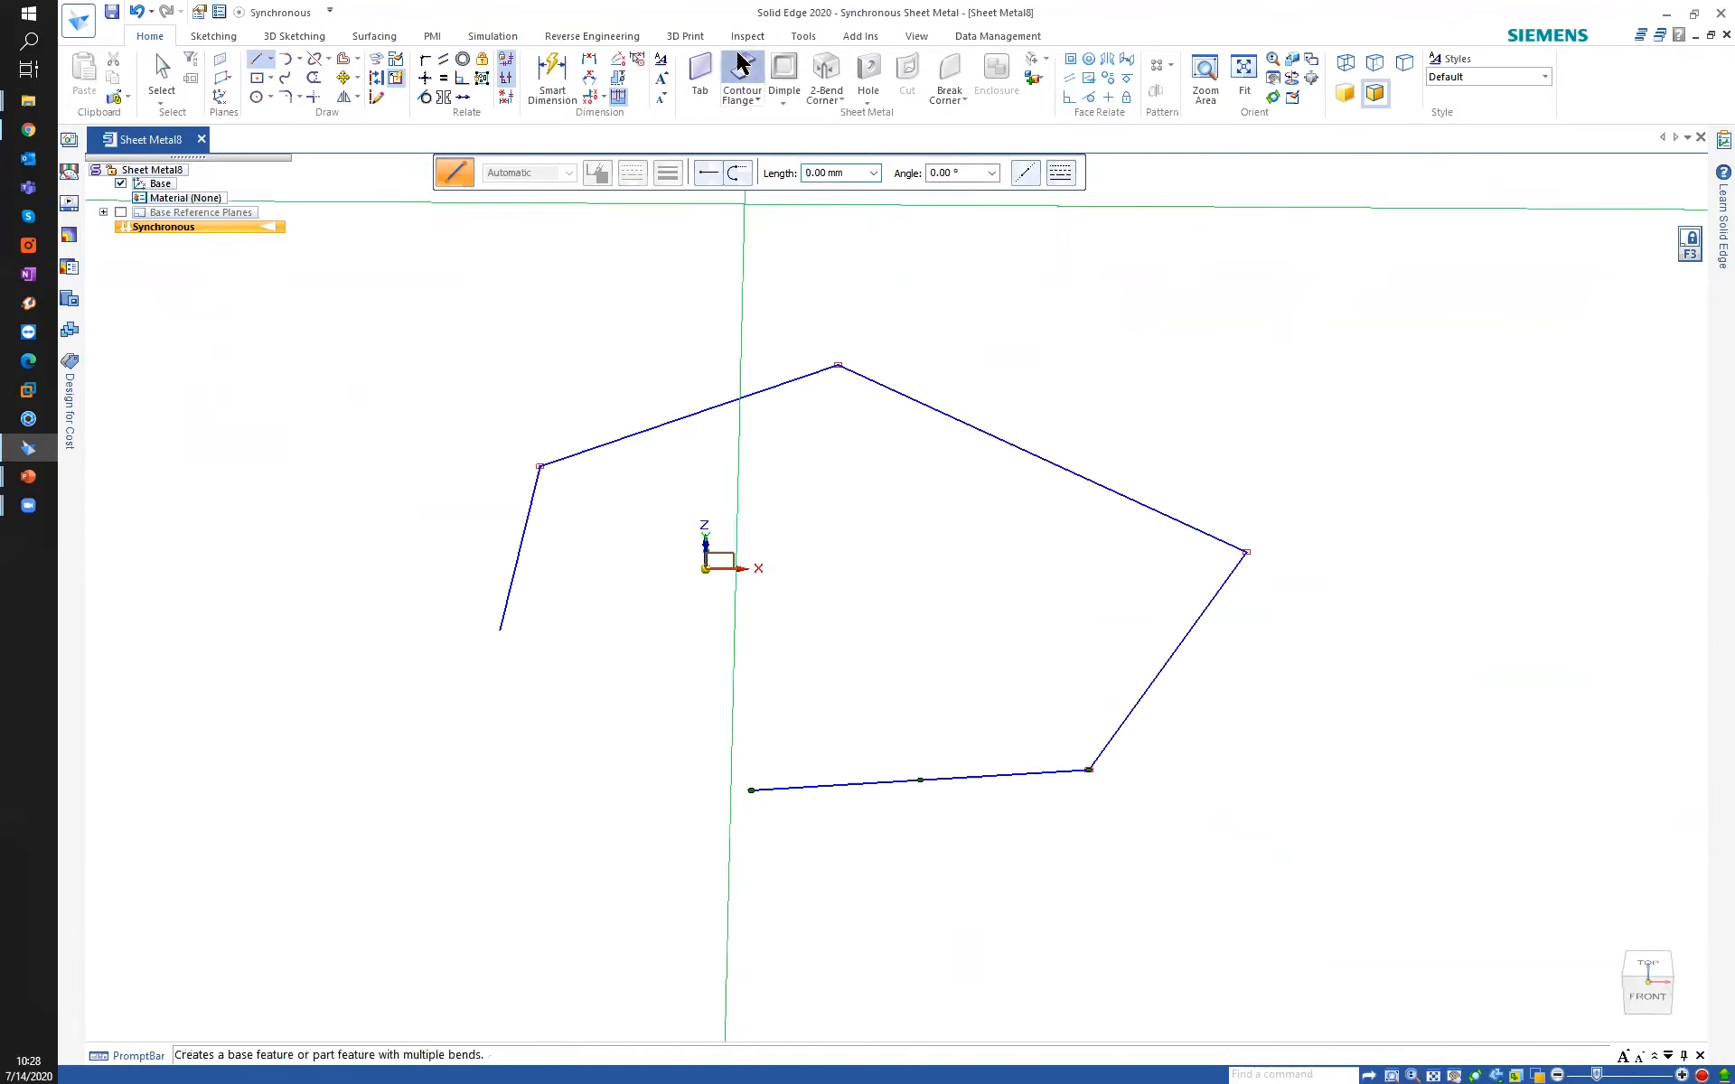
left_click(652, 431)
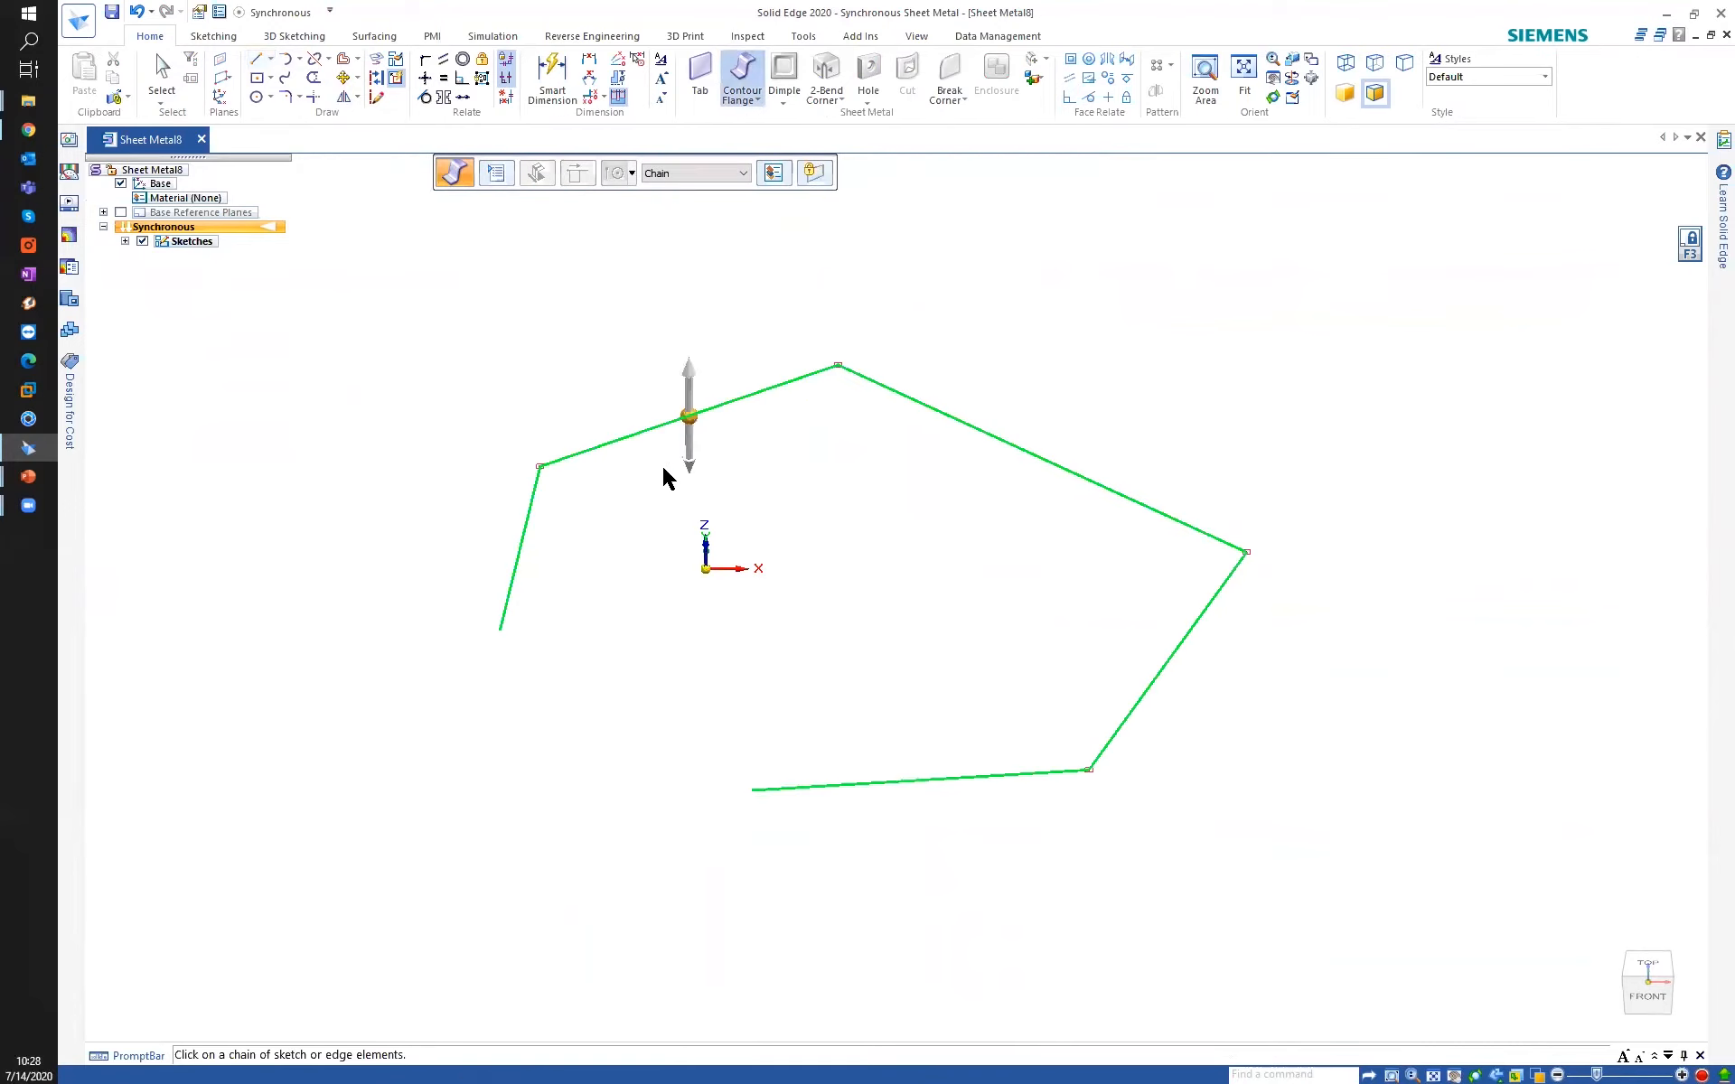
left_click(689, 457)
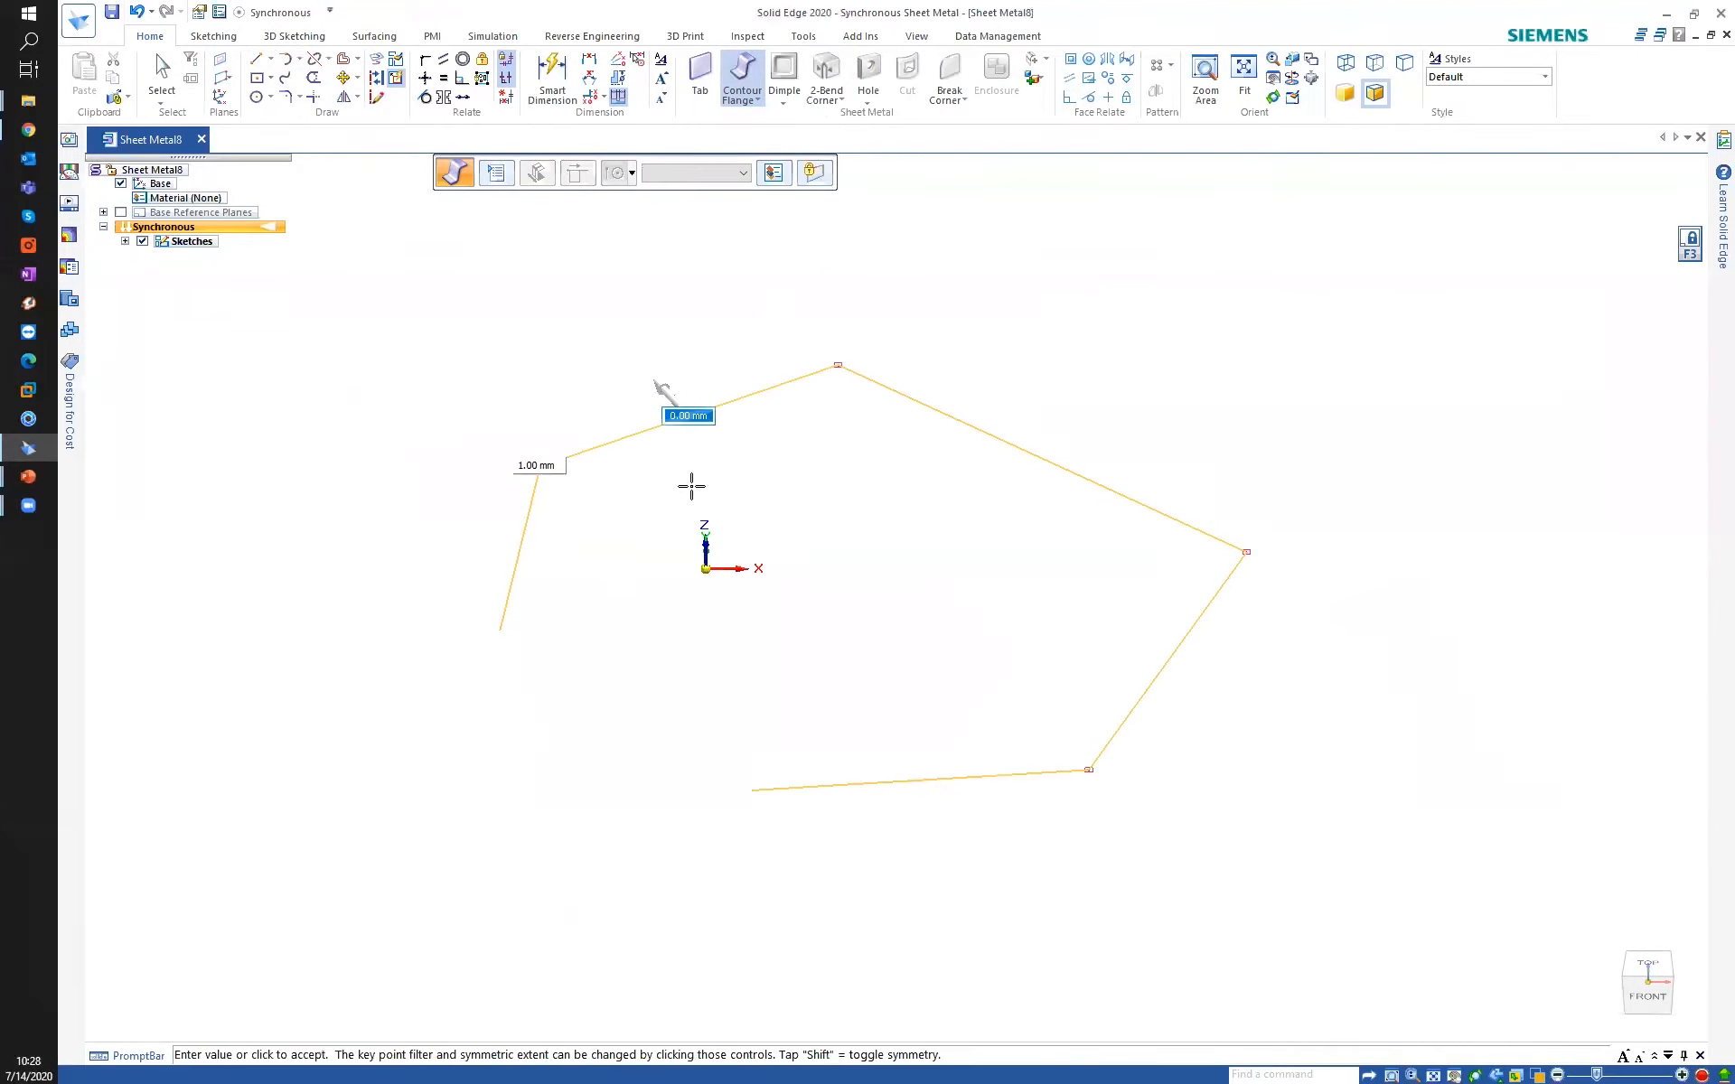
left_click(676, 416)
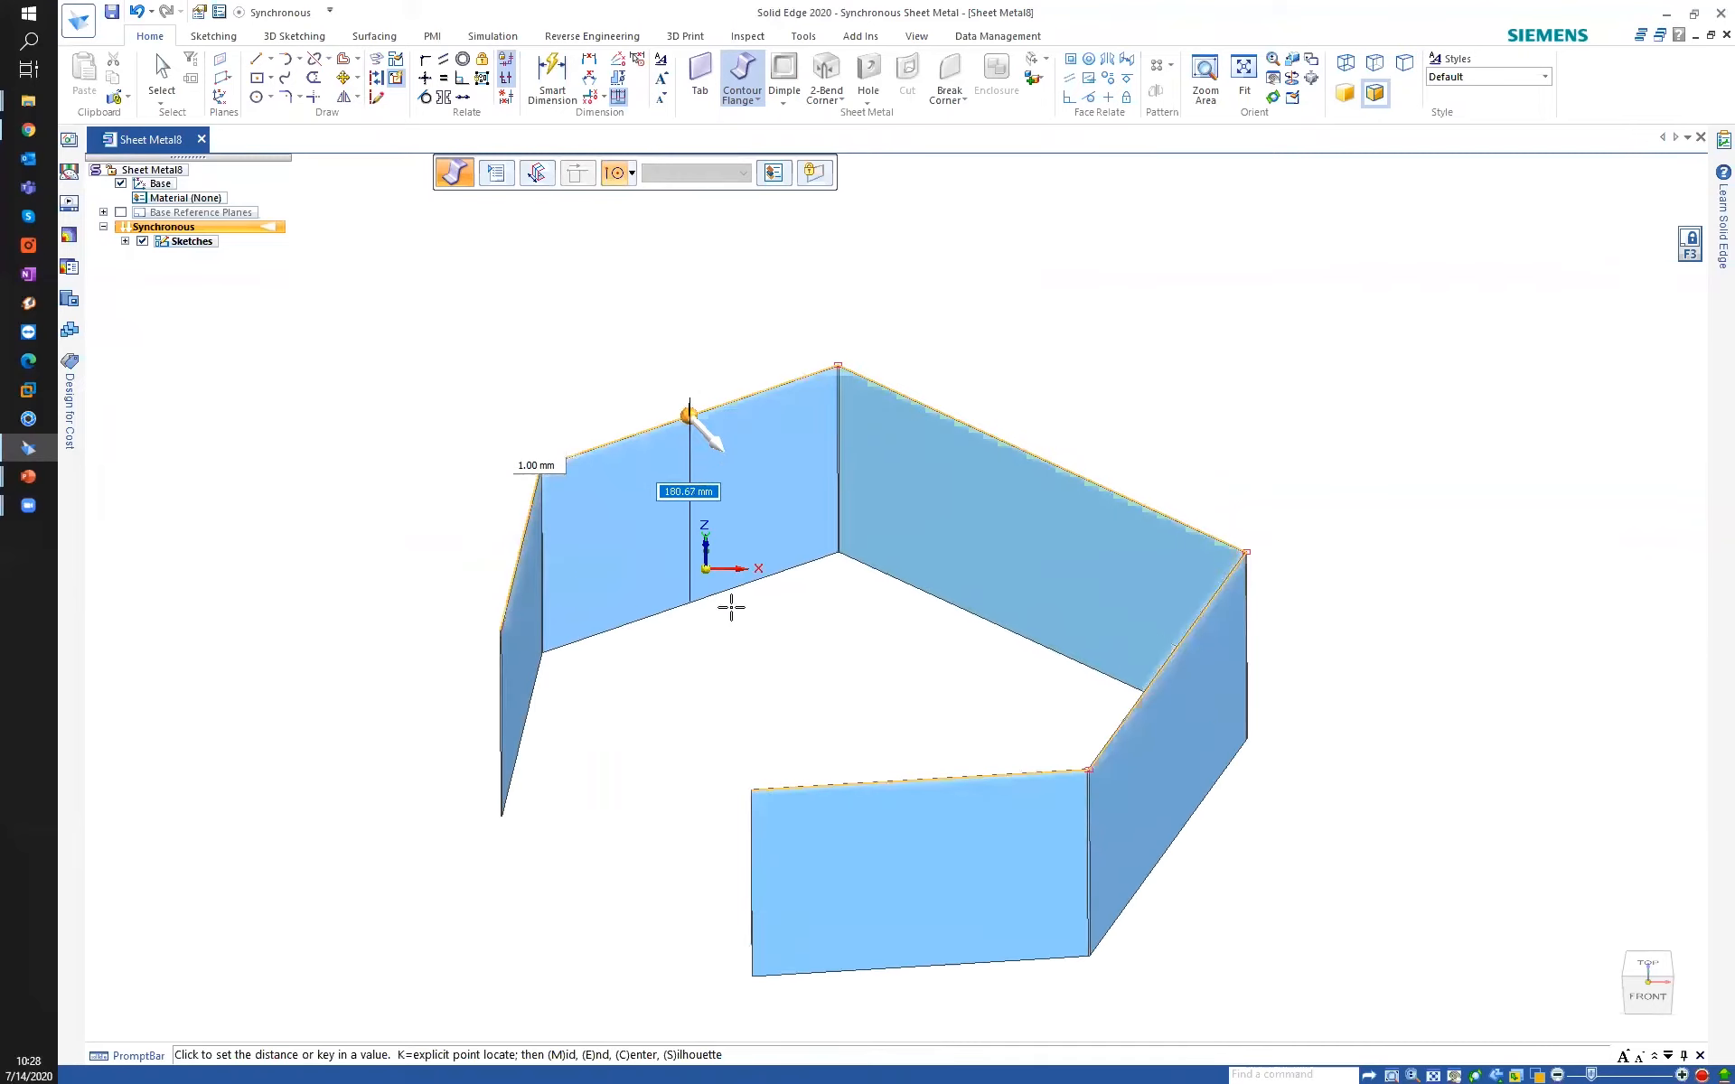
middle_click_drag(689, 634, 668, 661)
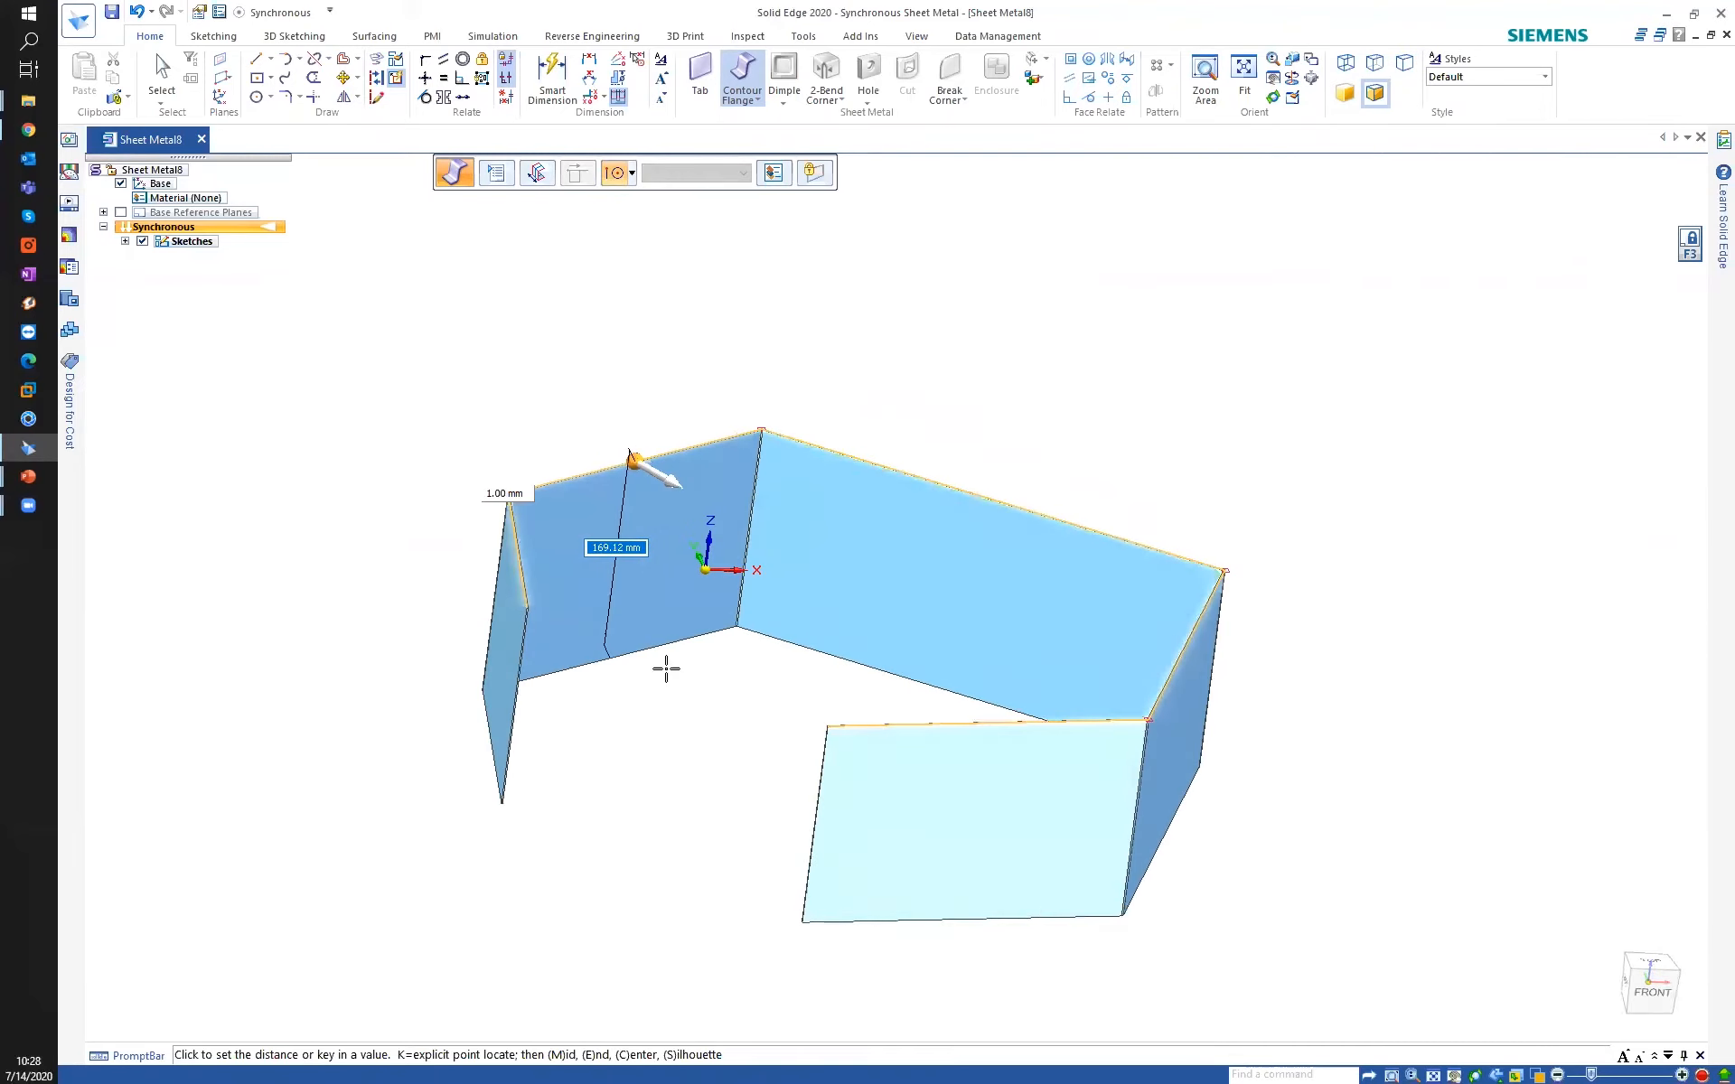
left_click(670, 786)
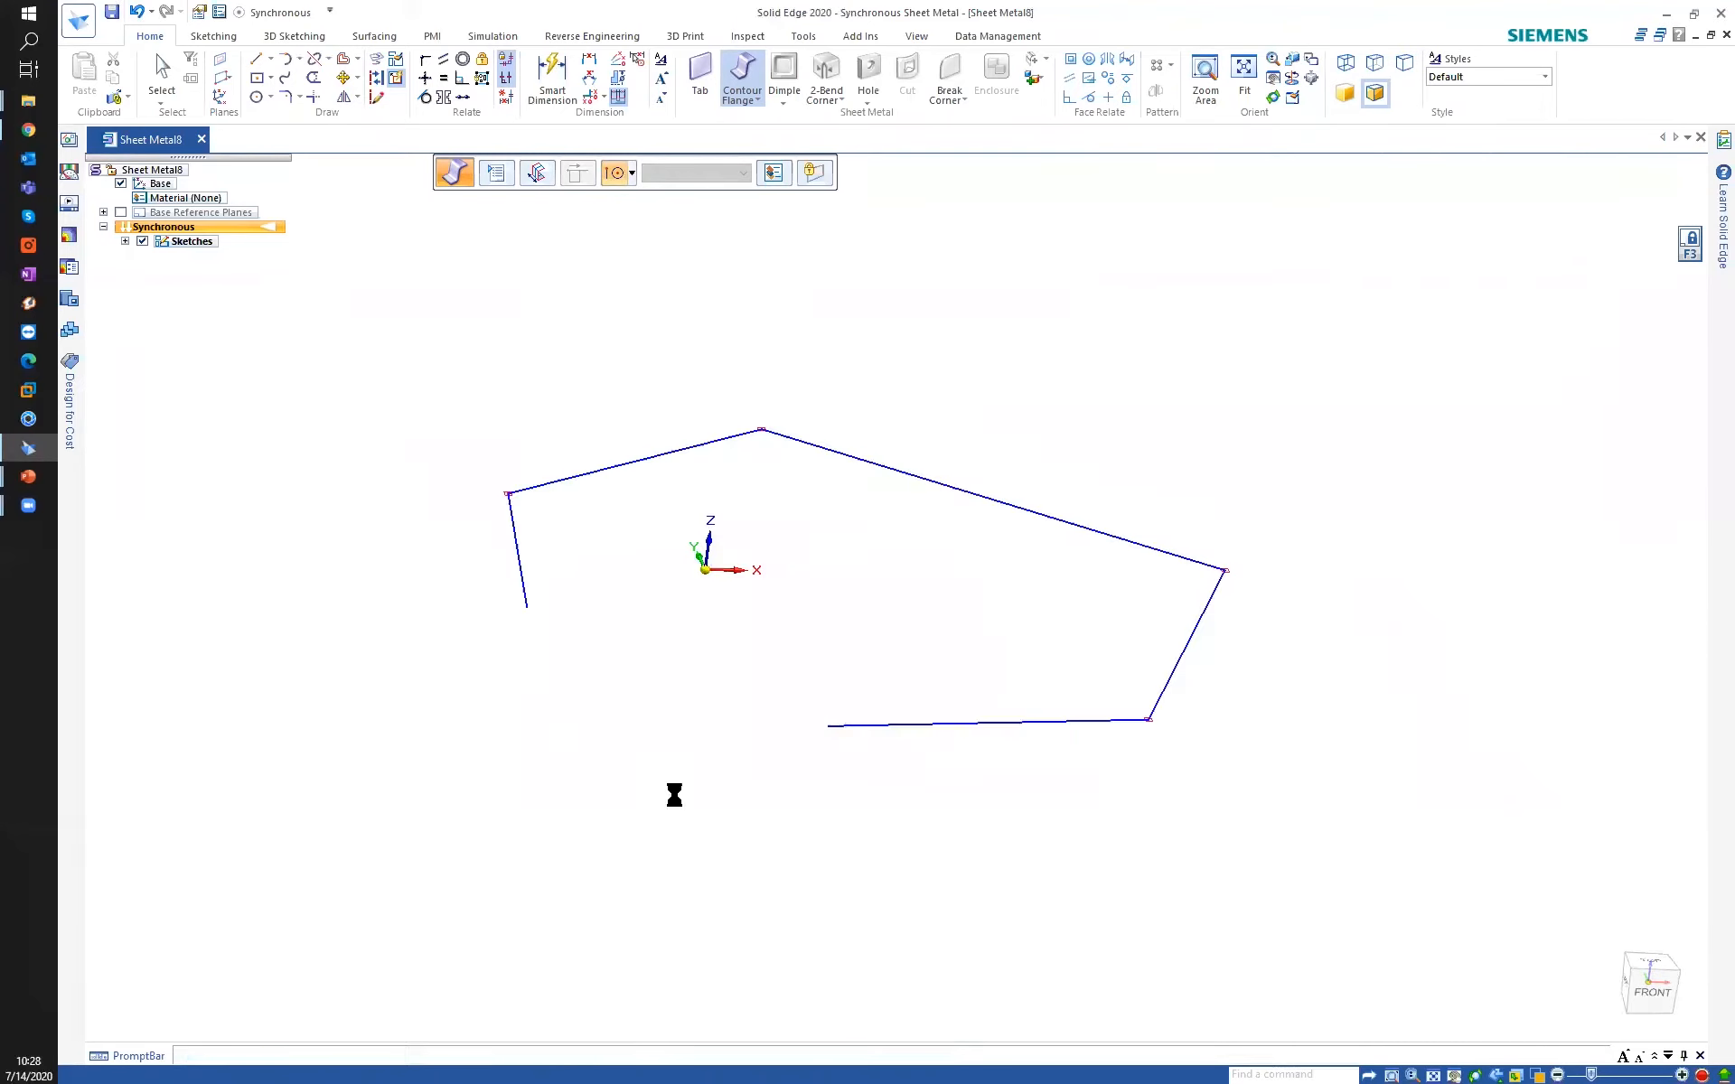
Assign the material Aluminum, 1060 with an 18 gage sheet metal gage to the model.
scroll(509, 413, "down", 2)
middle_click_drag(508, 414, 428, 391)
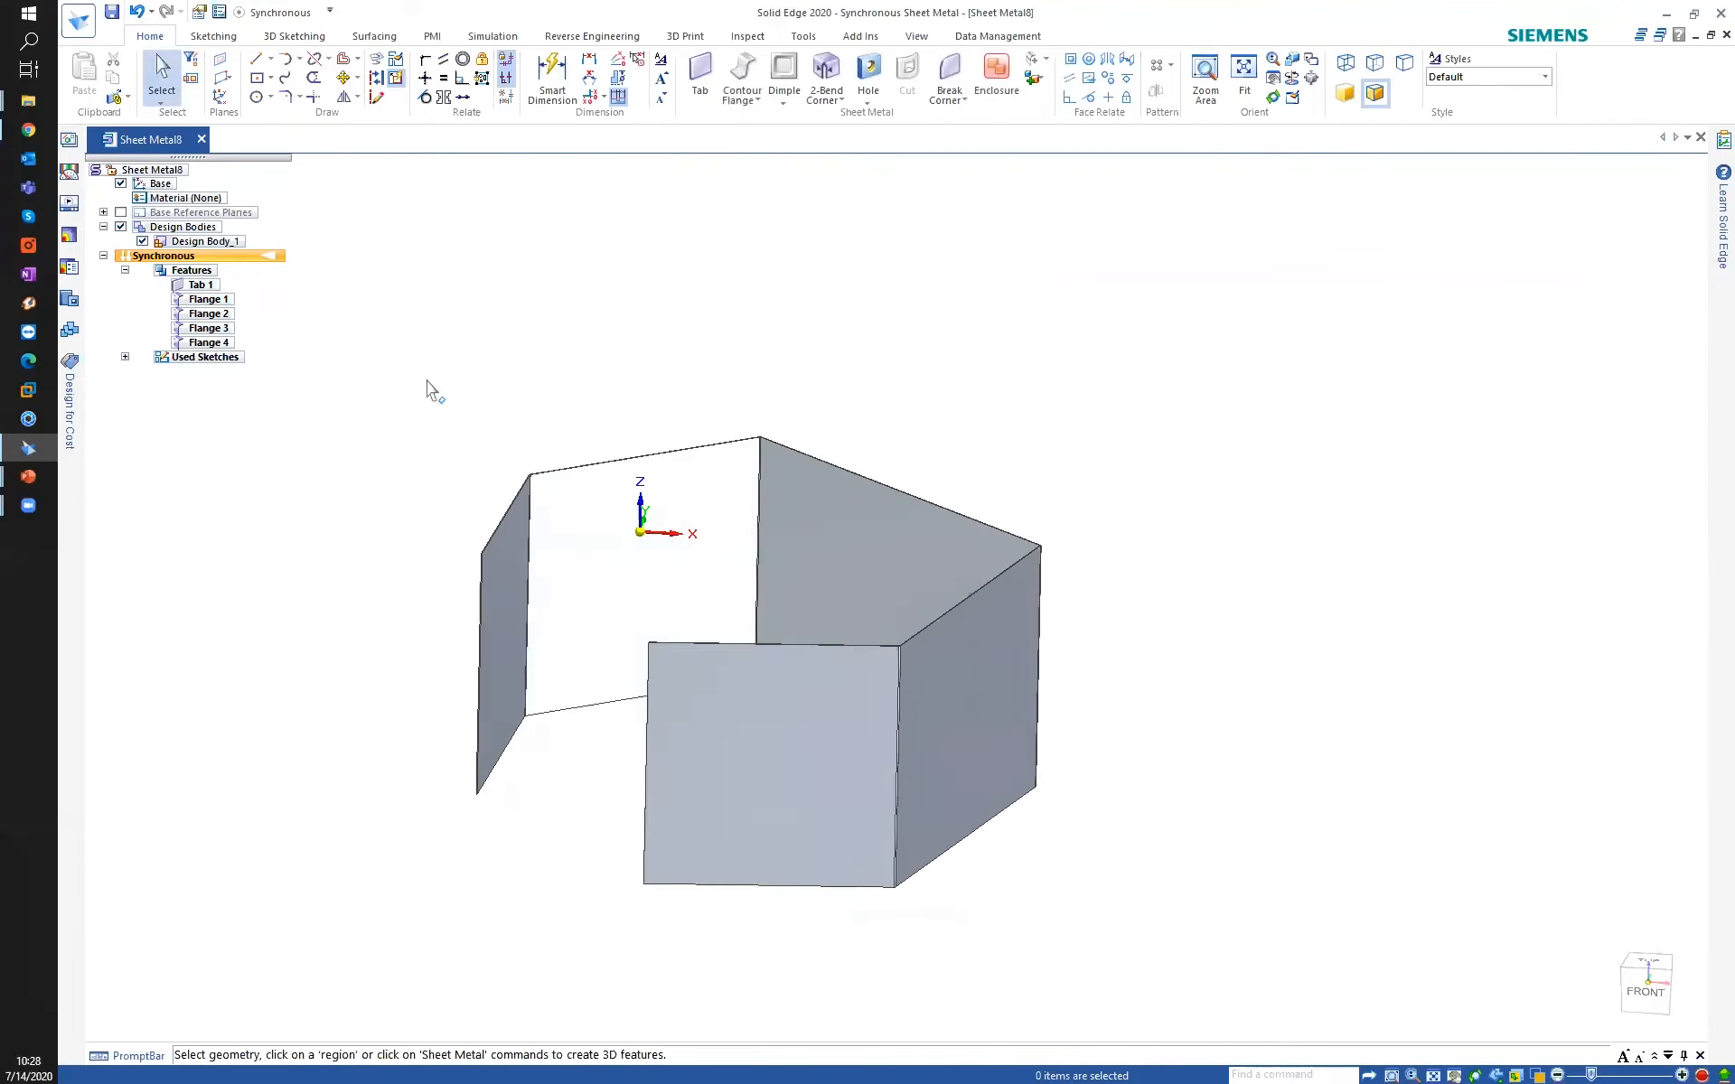
double_click(192, 199)
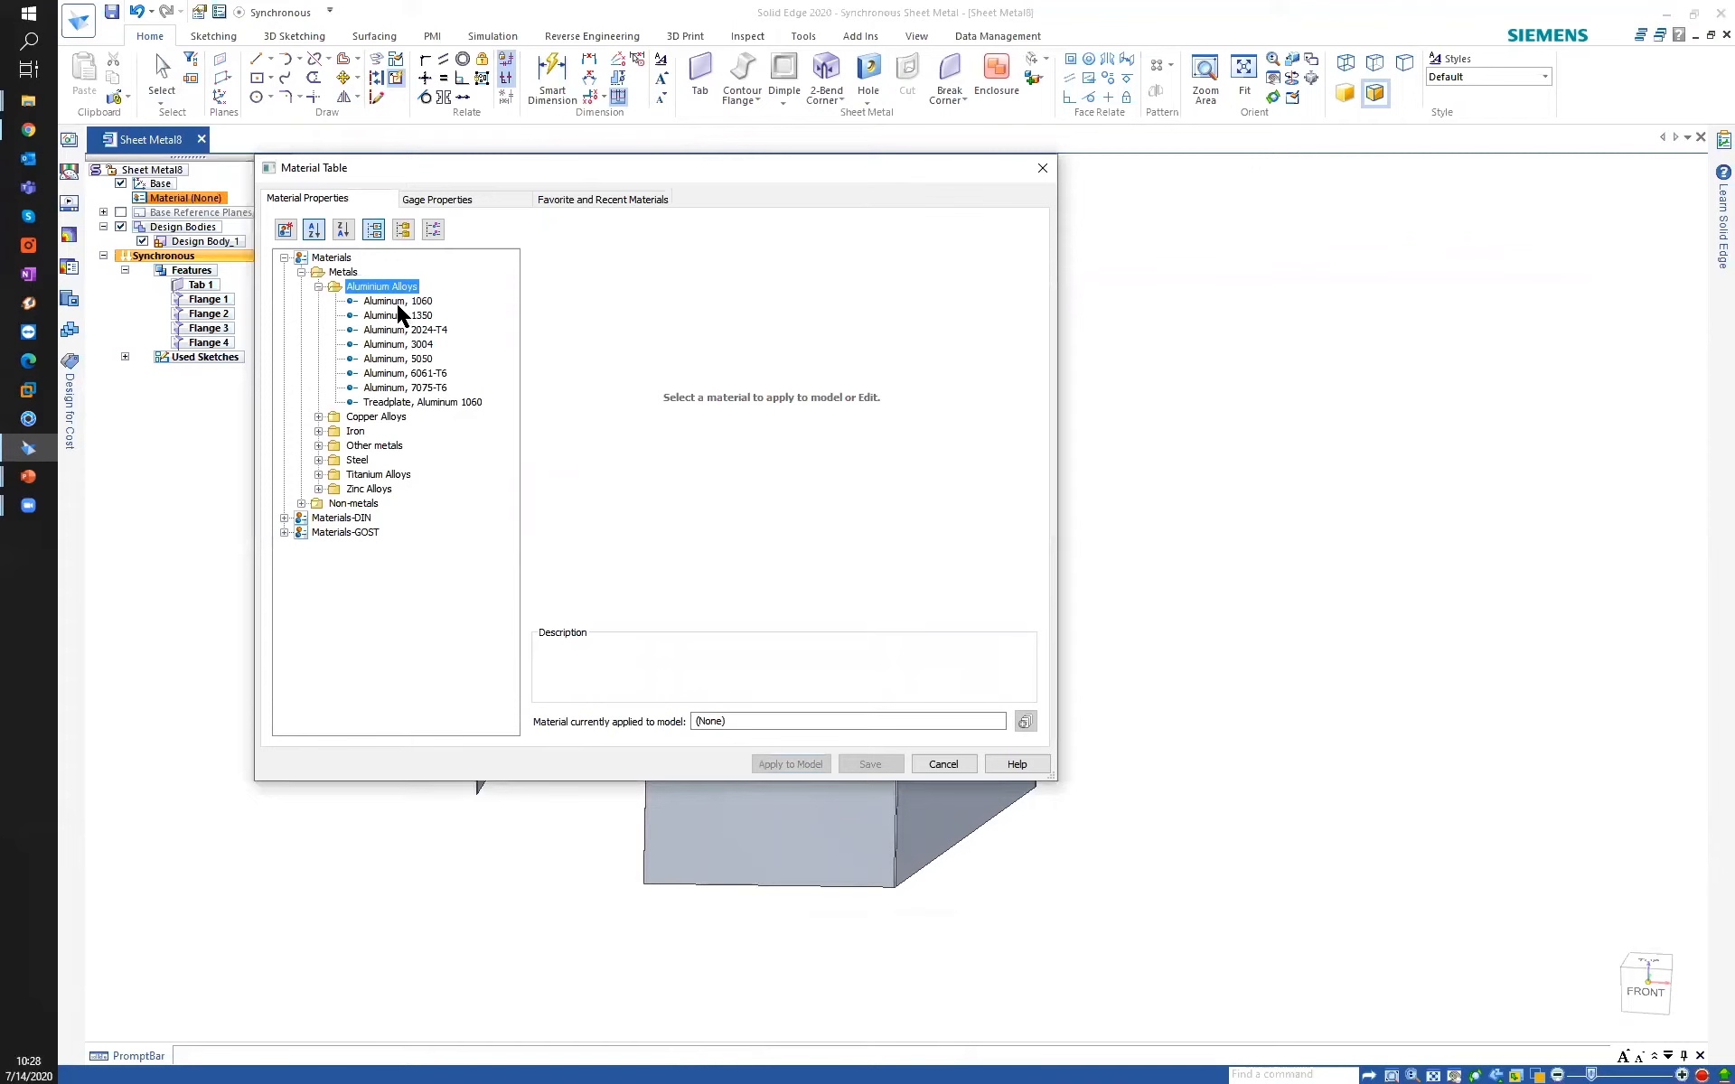
left_click(401, 301)
left_click(455, 201)
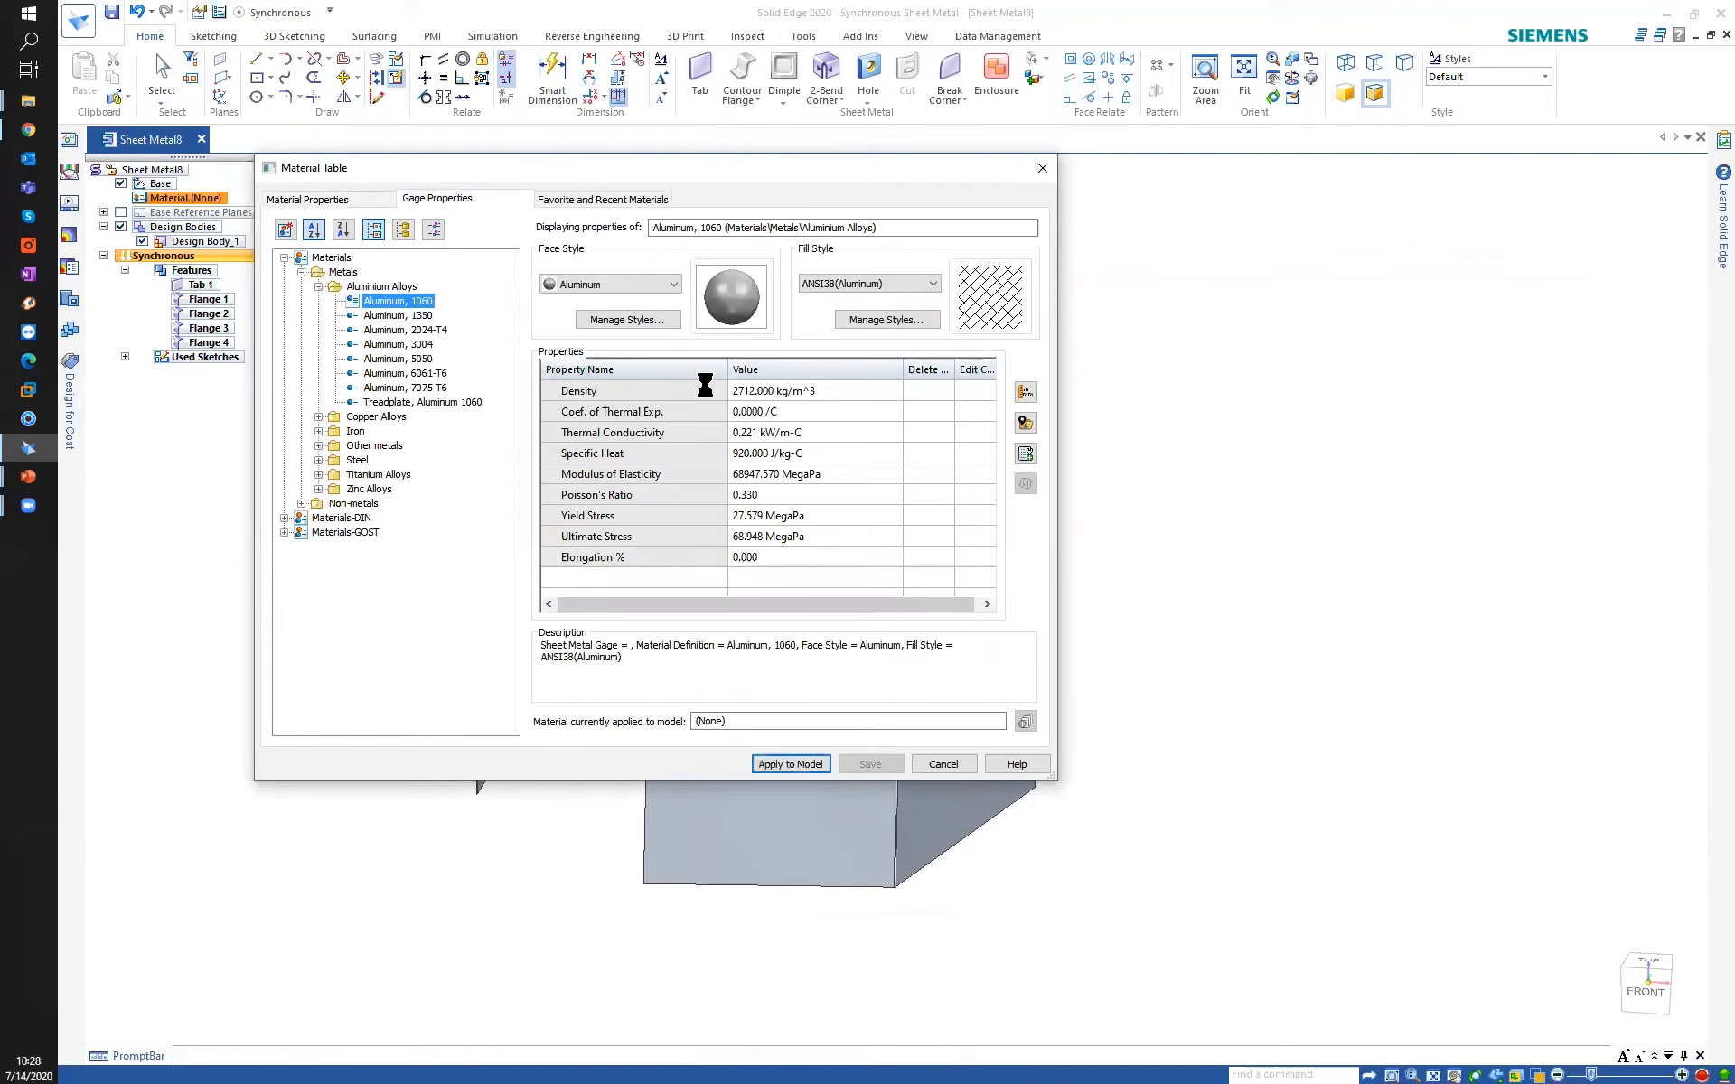
left_click(762, 355)
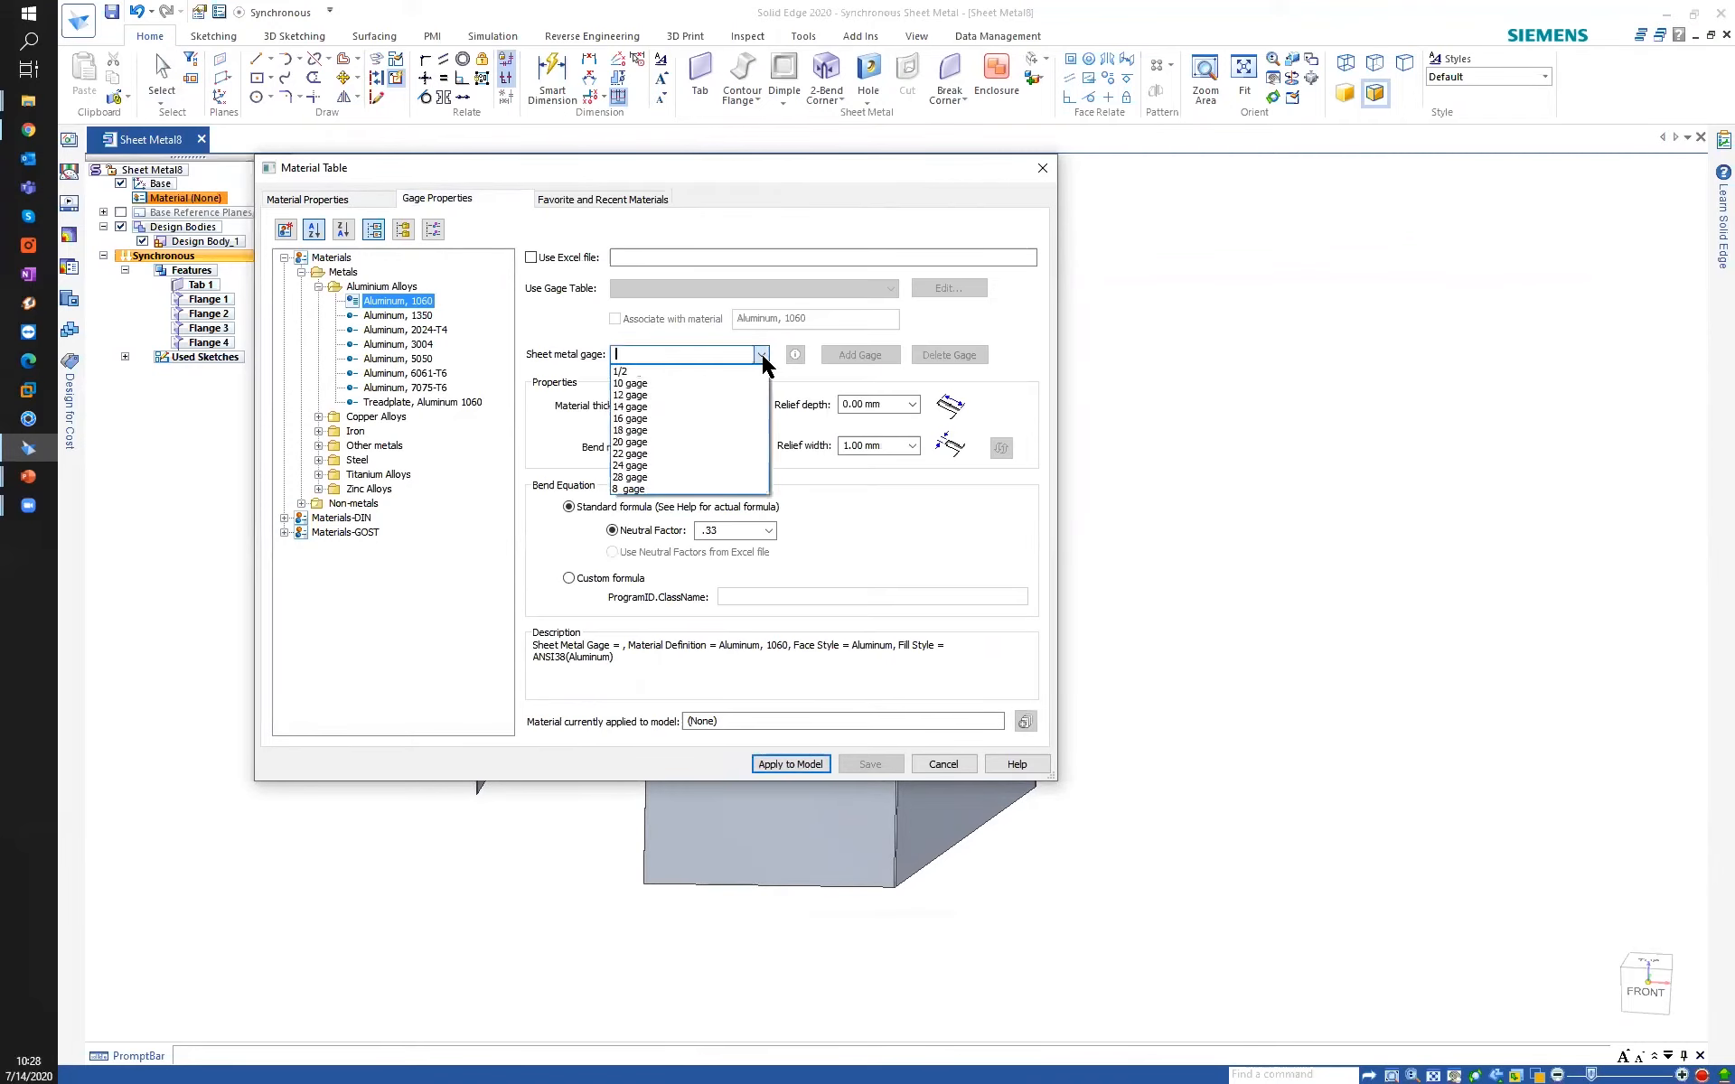
left_click(632, 431)
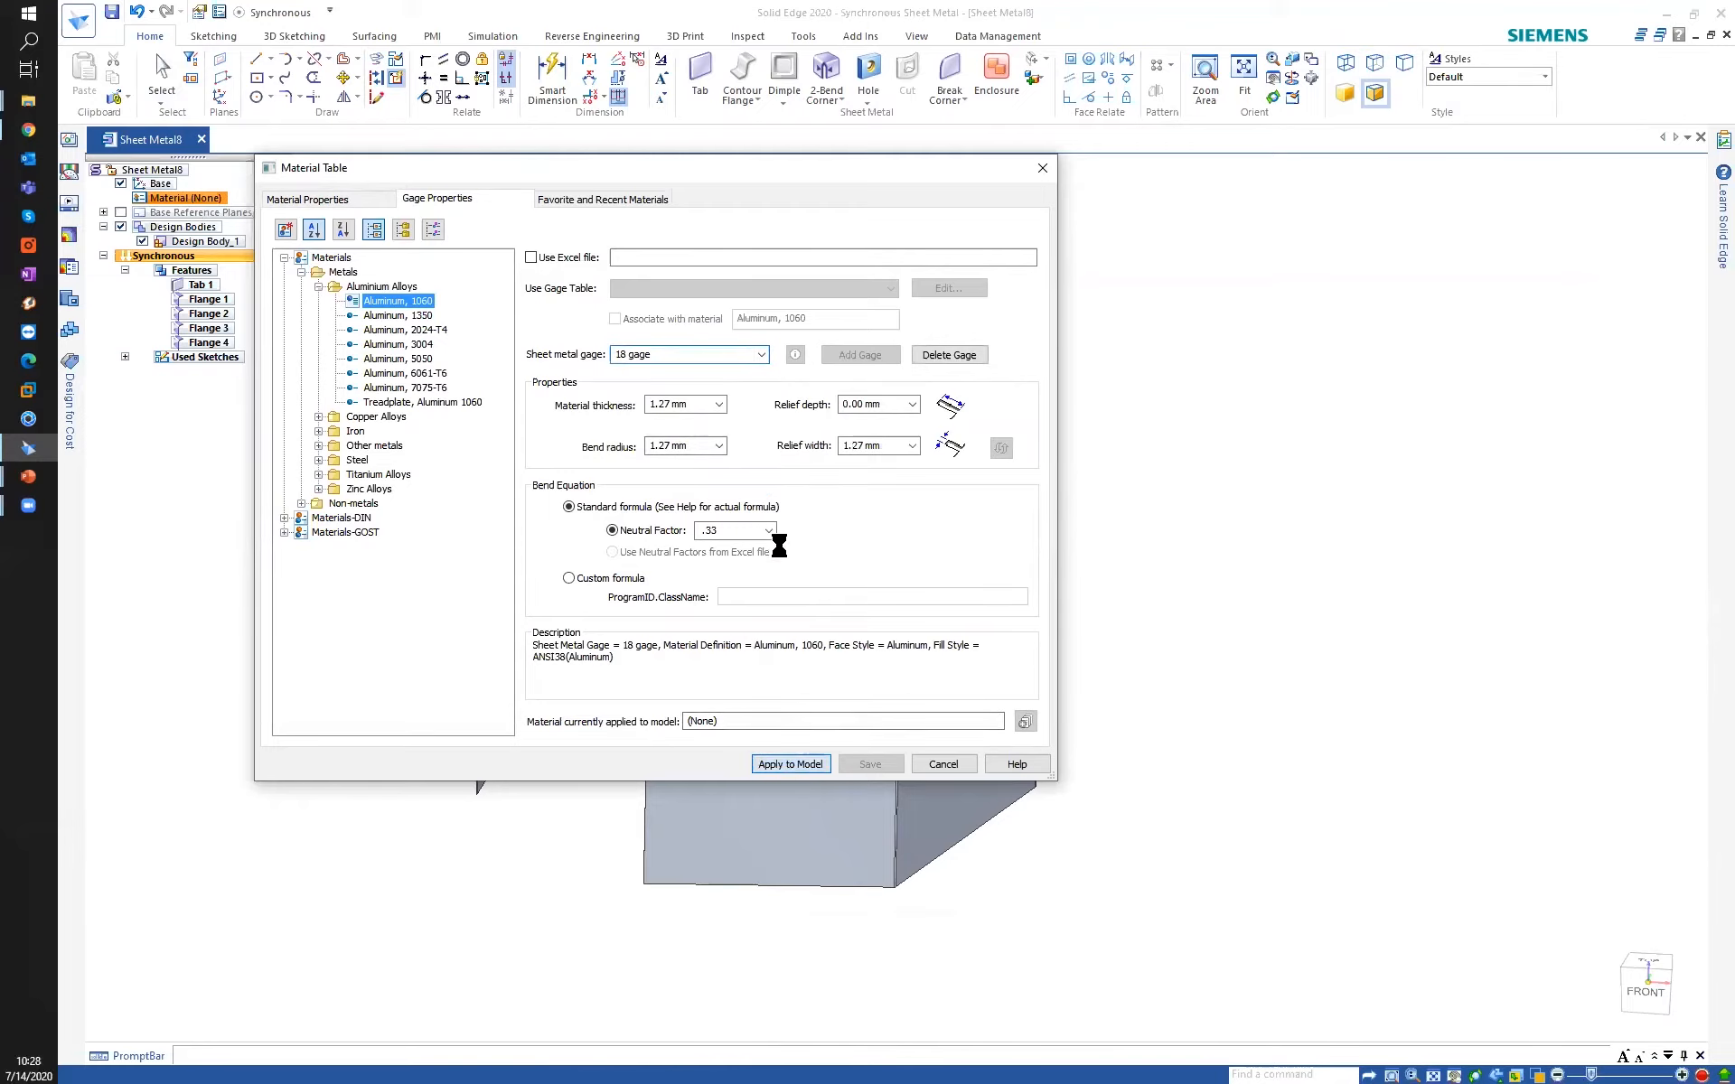
Create a reference plane normal to the top edge of the leftmost wall, at the edge's free end.
scroll(522, 562, "up", 3)
middle_click_drag(522, 562, 407, 470)
middle_click_drag(407, 470, 449, 399, "shift")
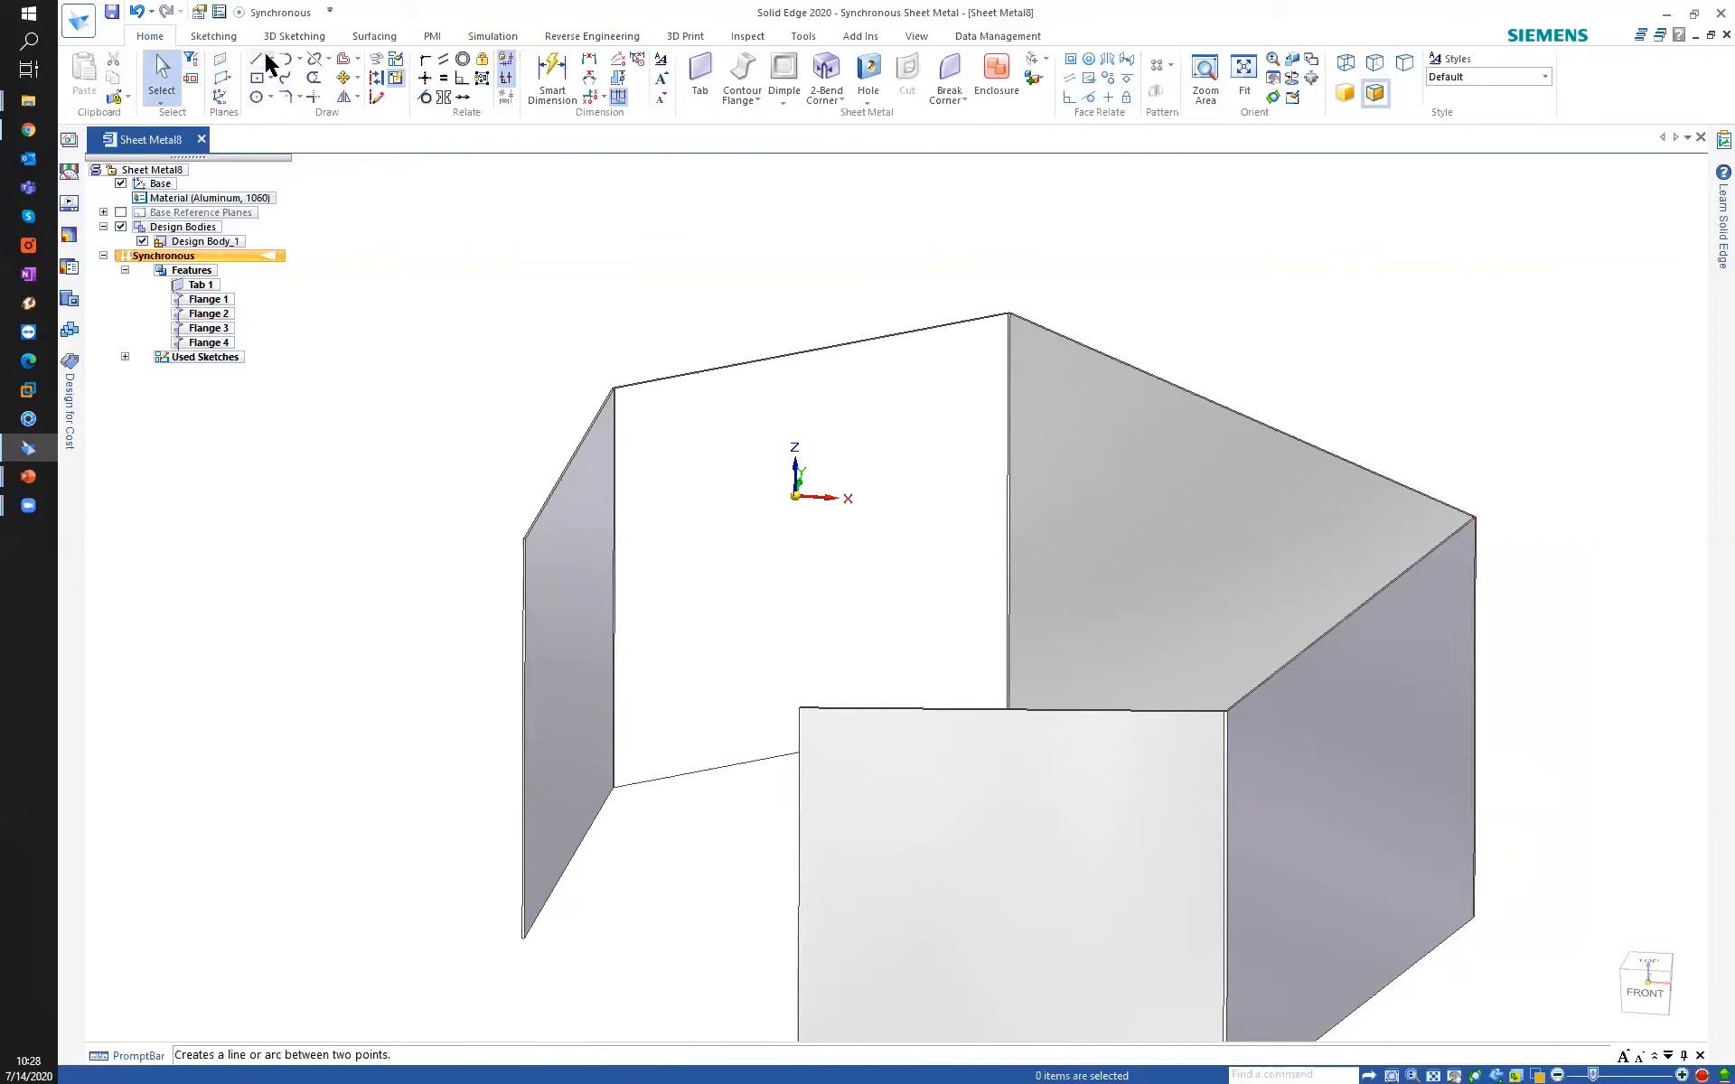
left_click(229, 75)
left_click(263, 100)
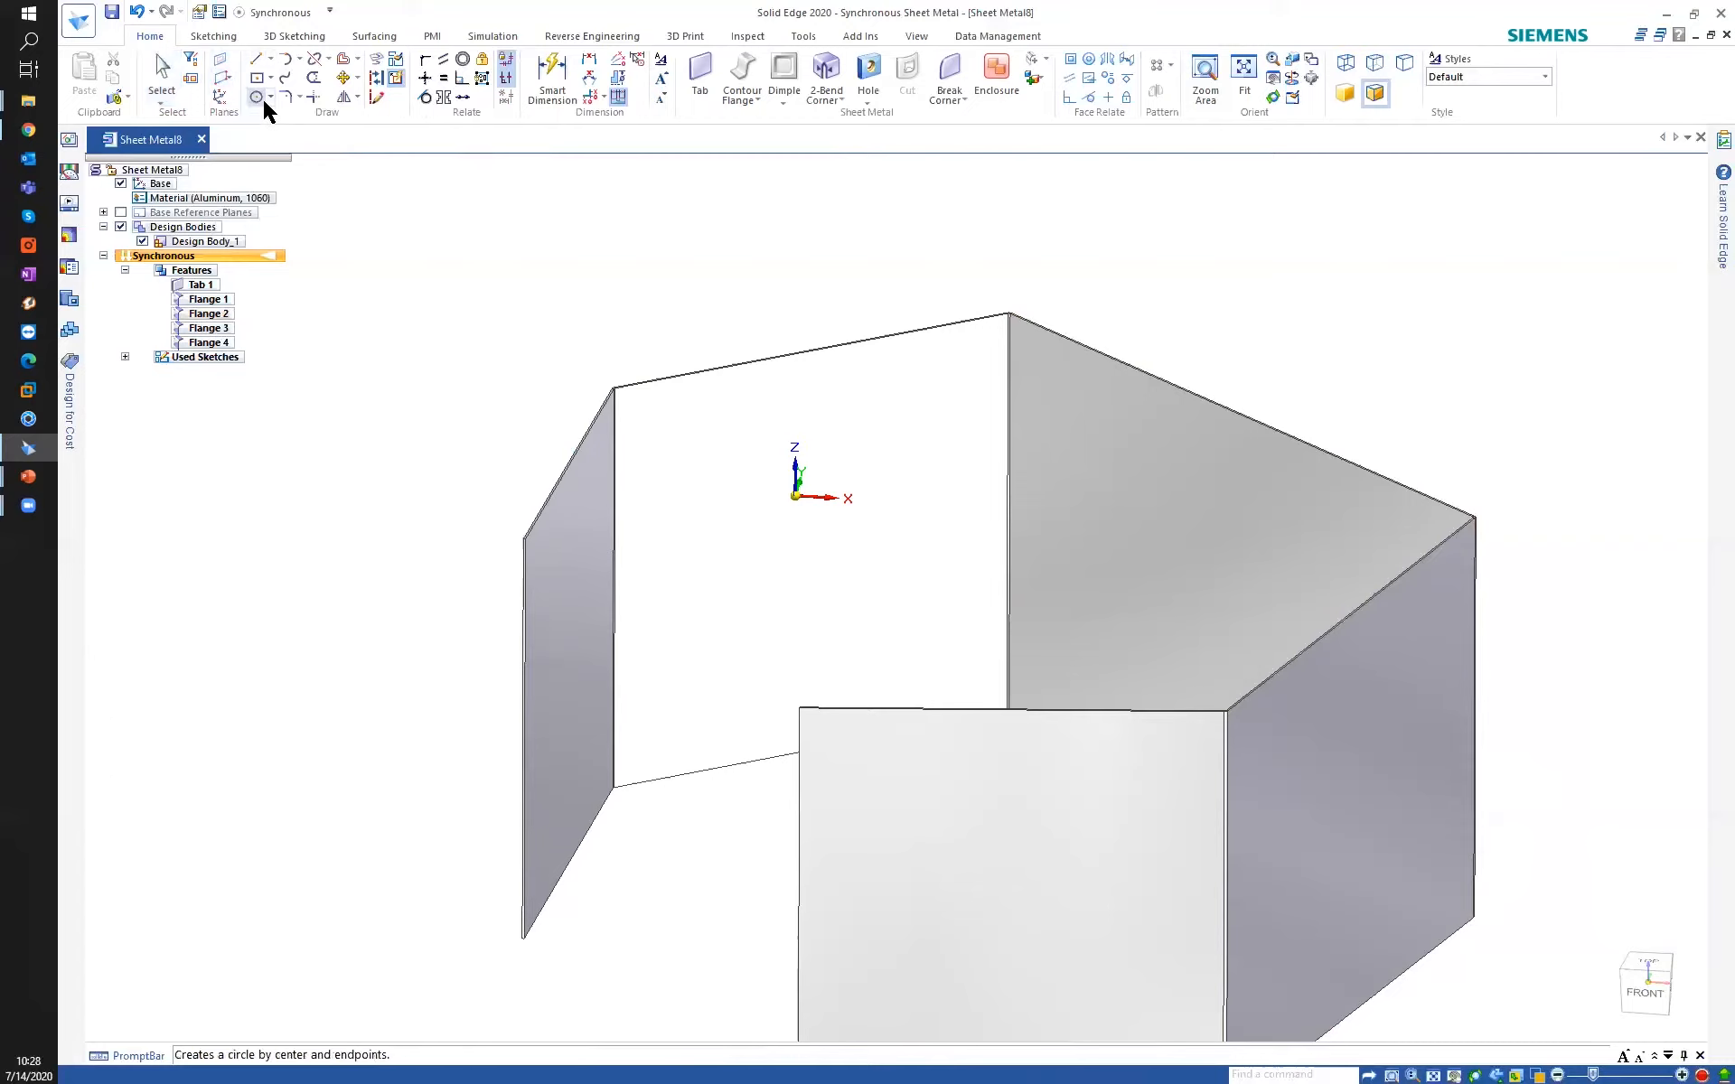
left_click(601, 427)
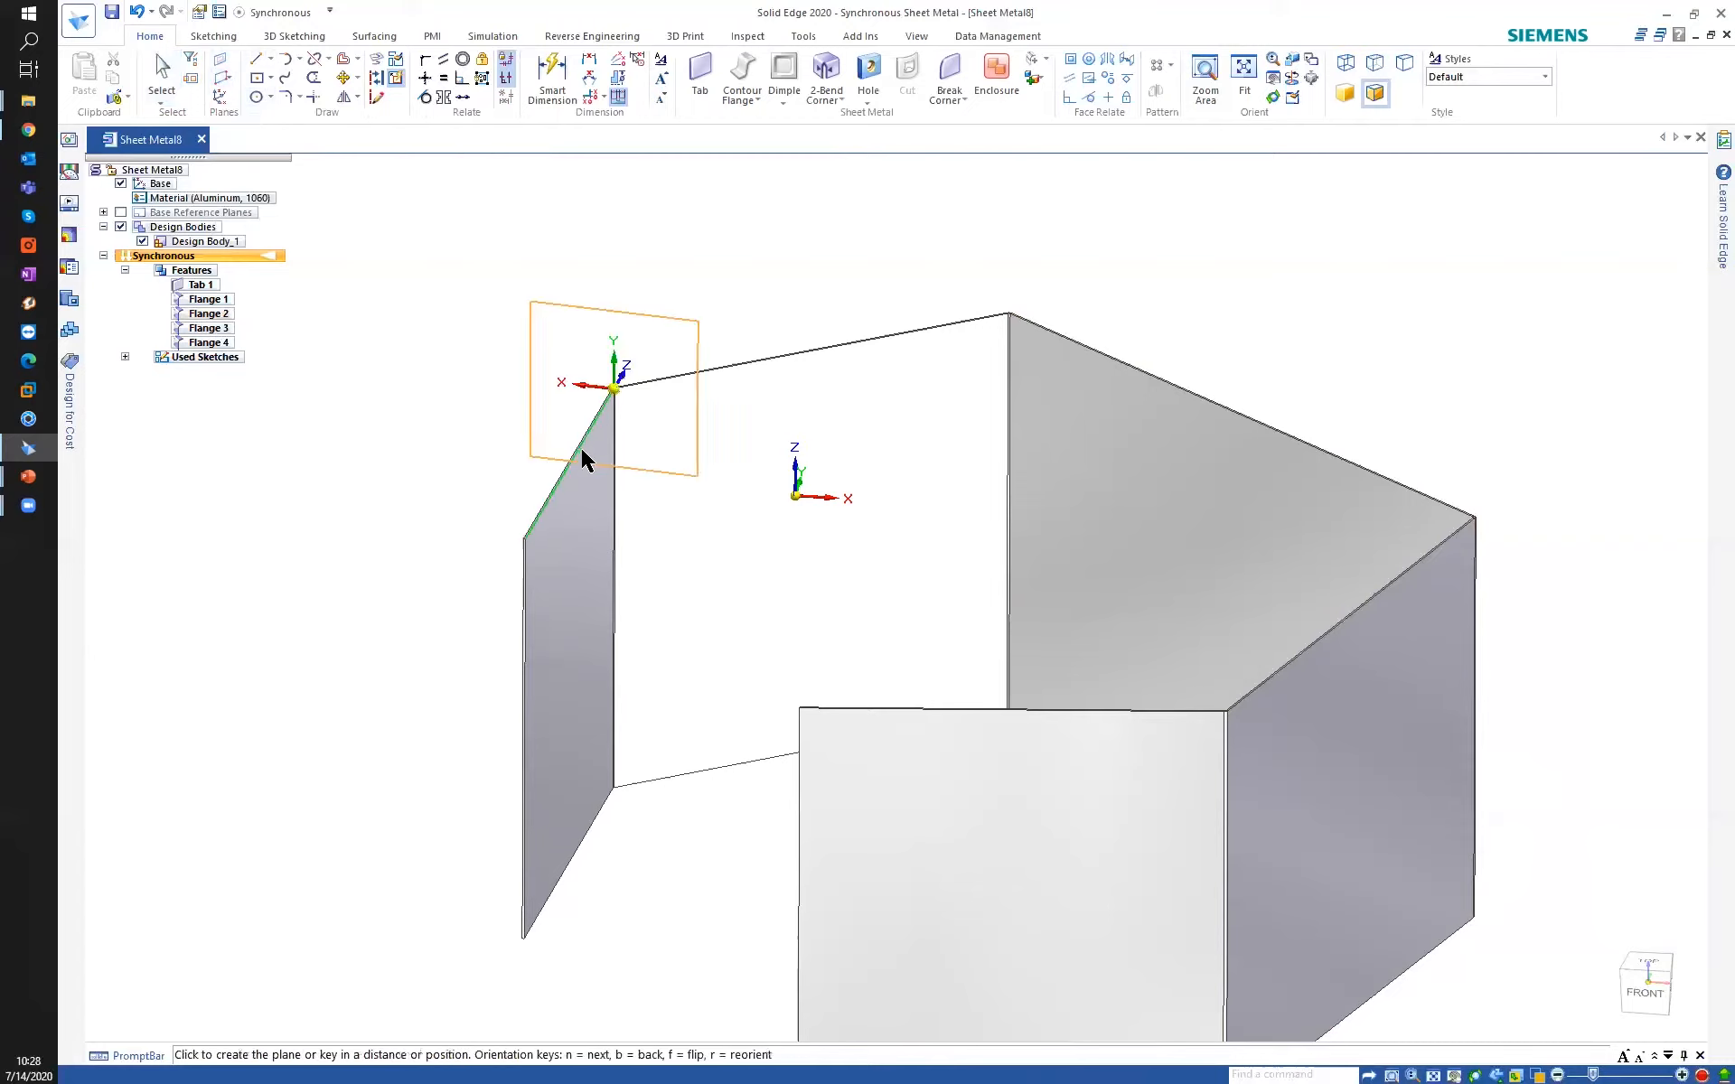
left_click(523, 566)
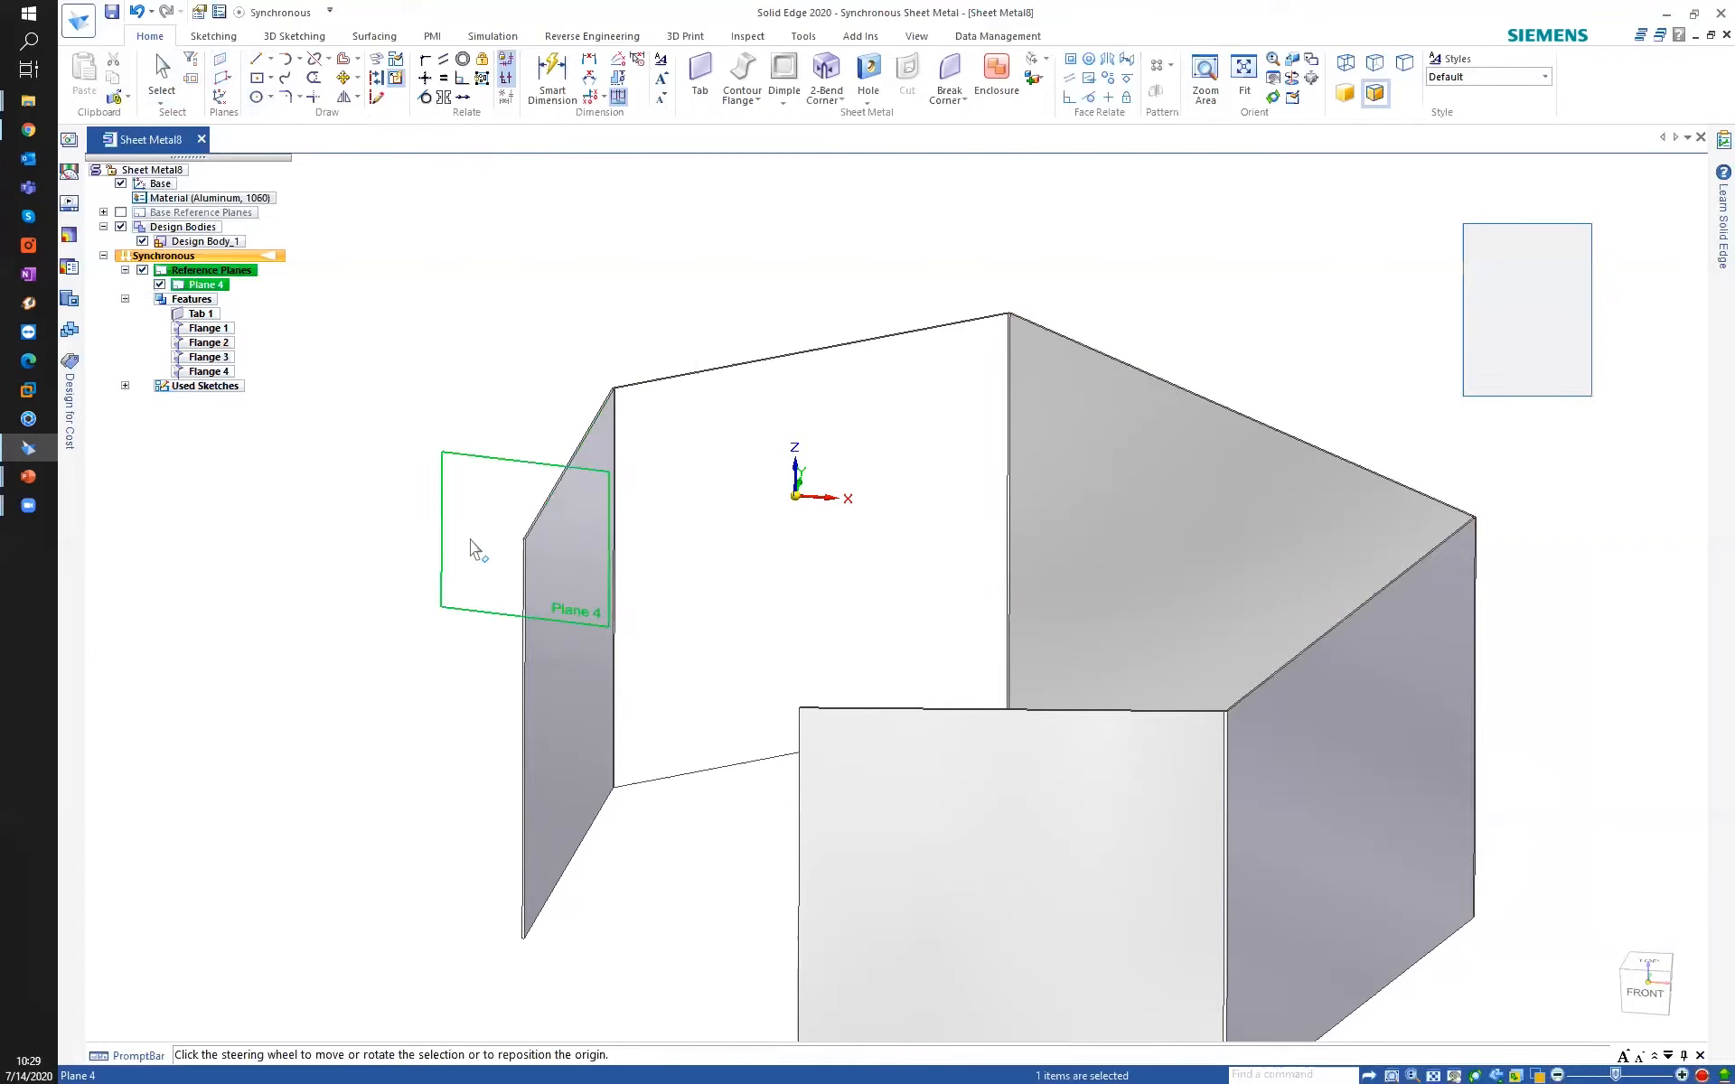
Start an open line profile on the normal plane from the wall's top corner with a slightly rising segment at about 174.82°.
left_click(259, 67)
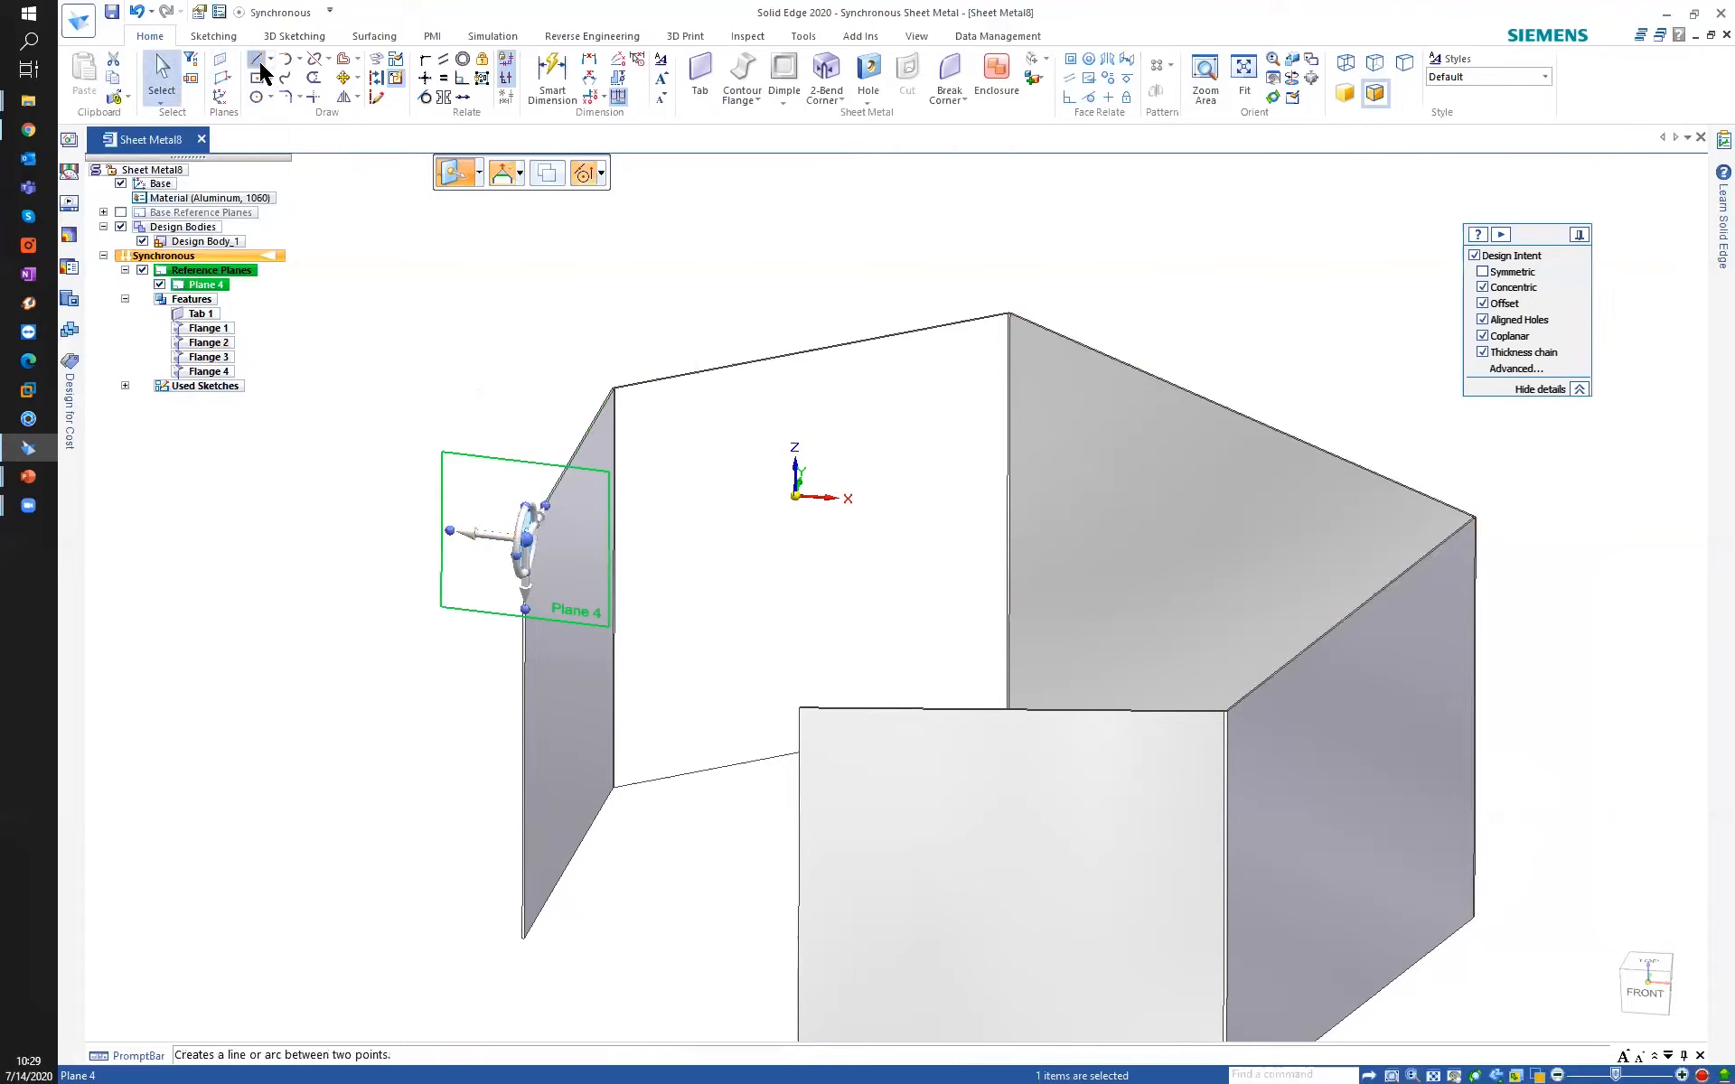
left_click(493, 496)
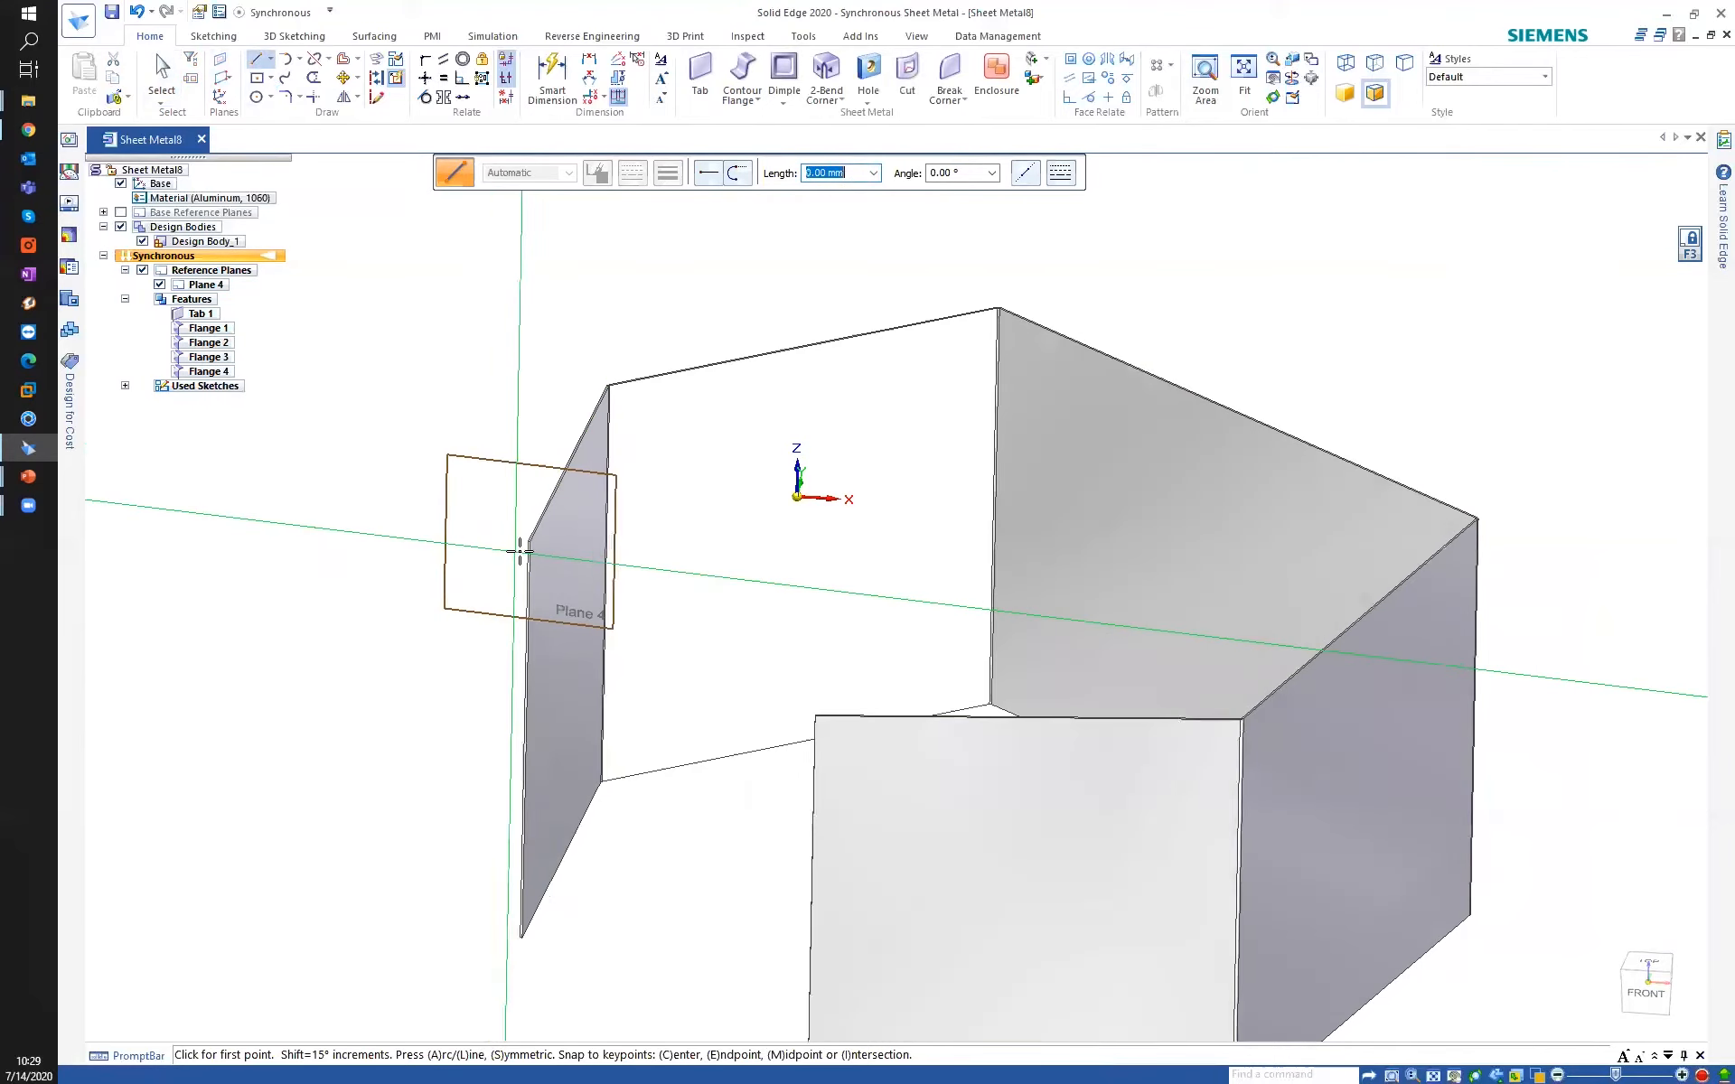
scroll(488, 547, "up", 6)
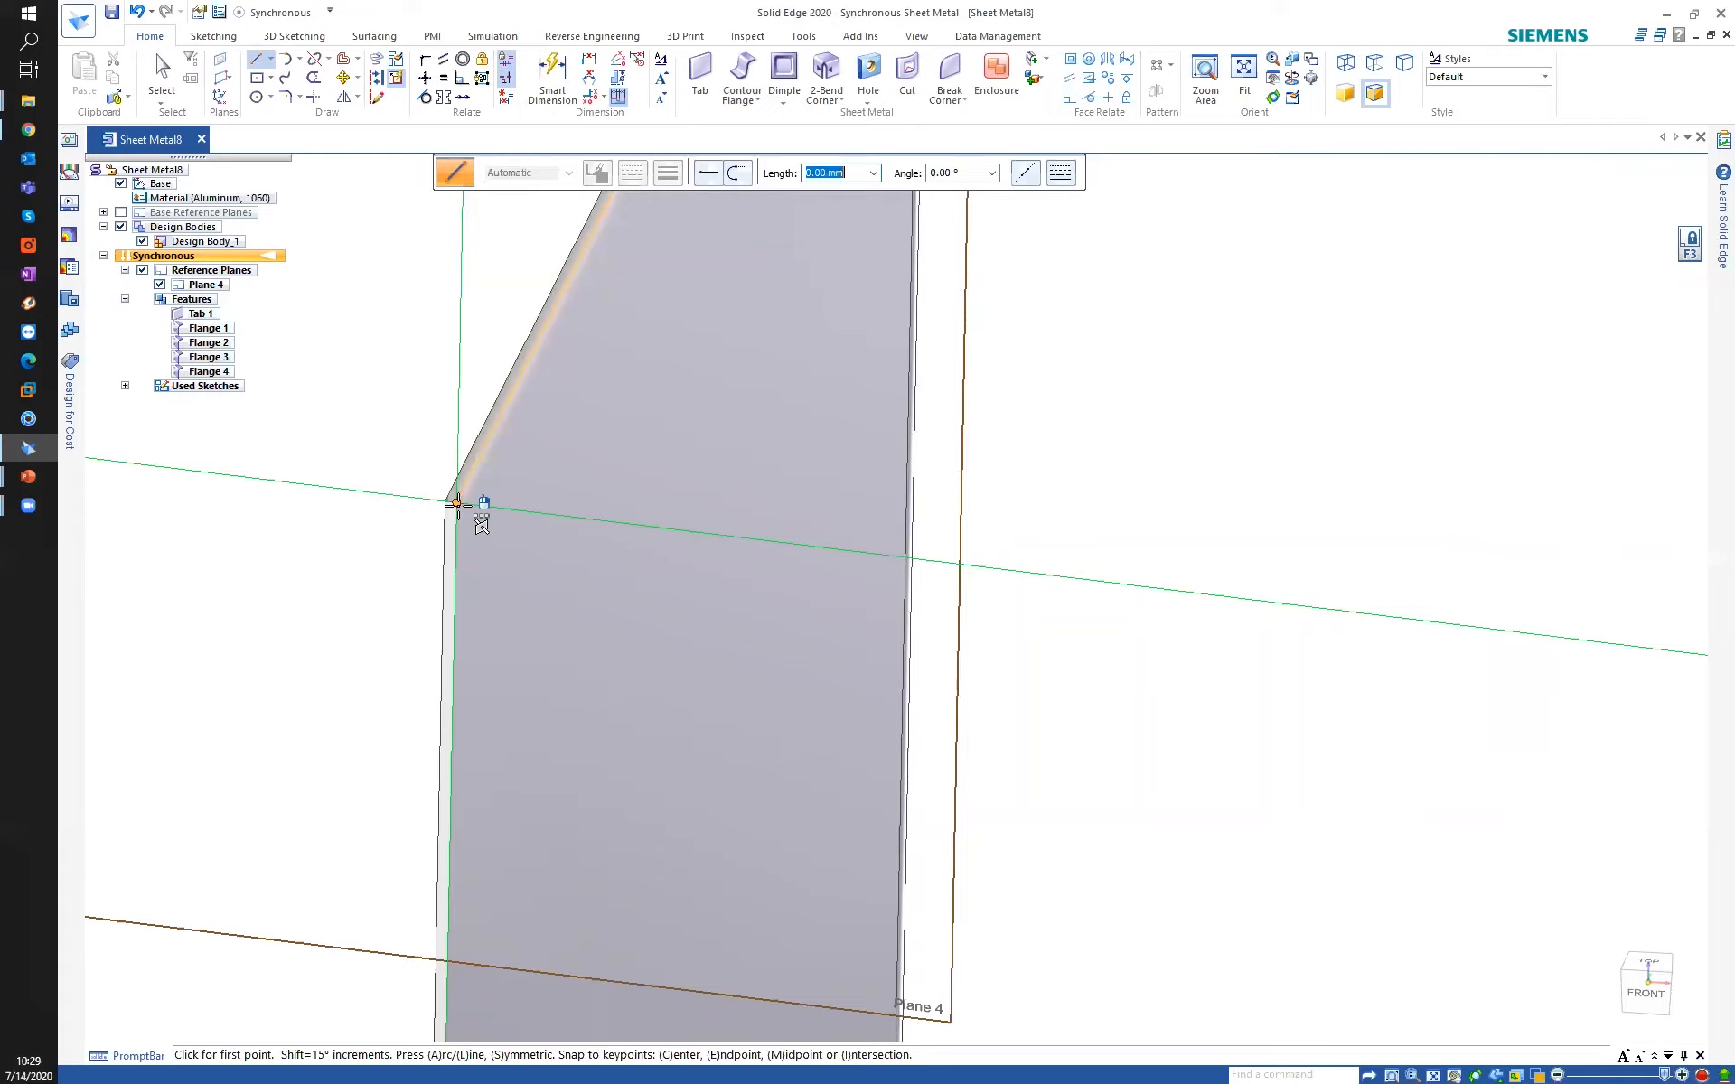
left_click(457, 503)
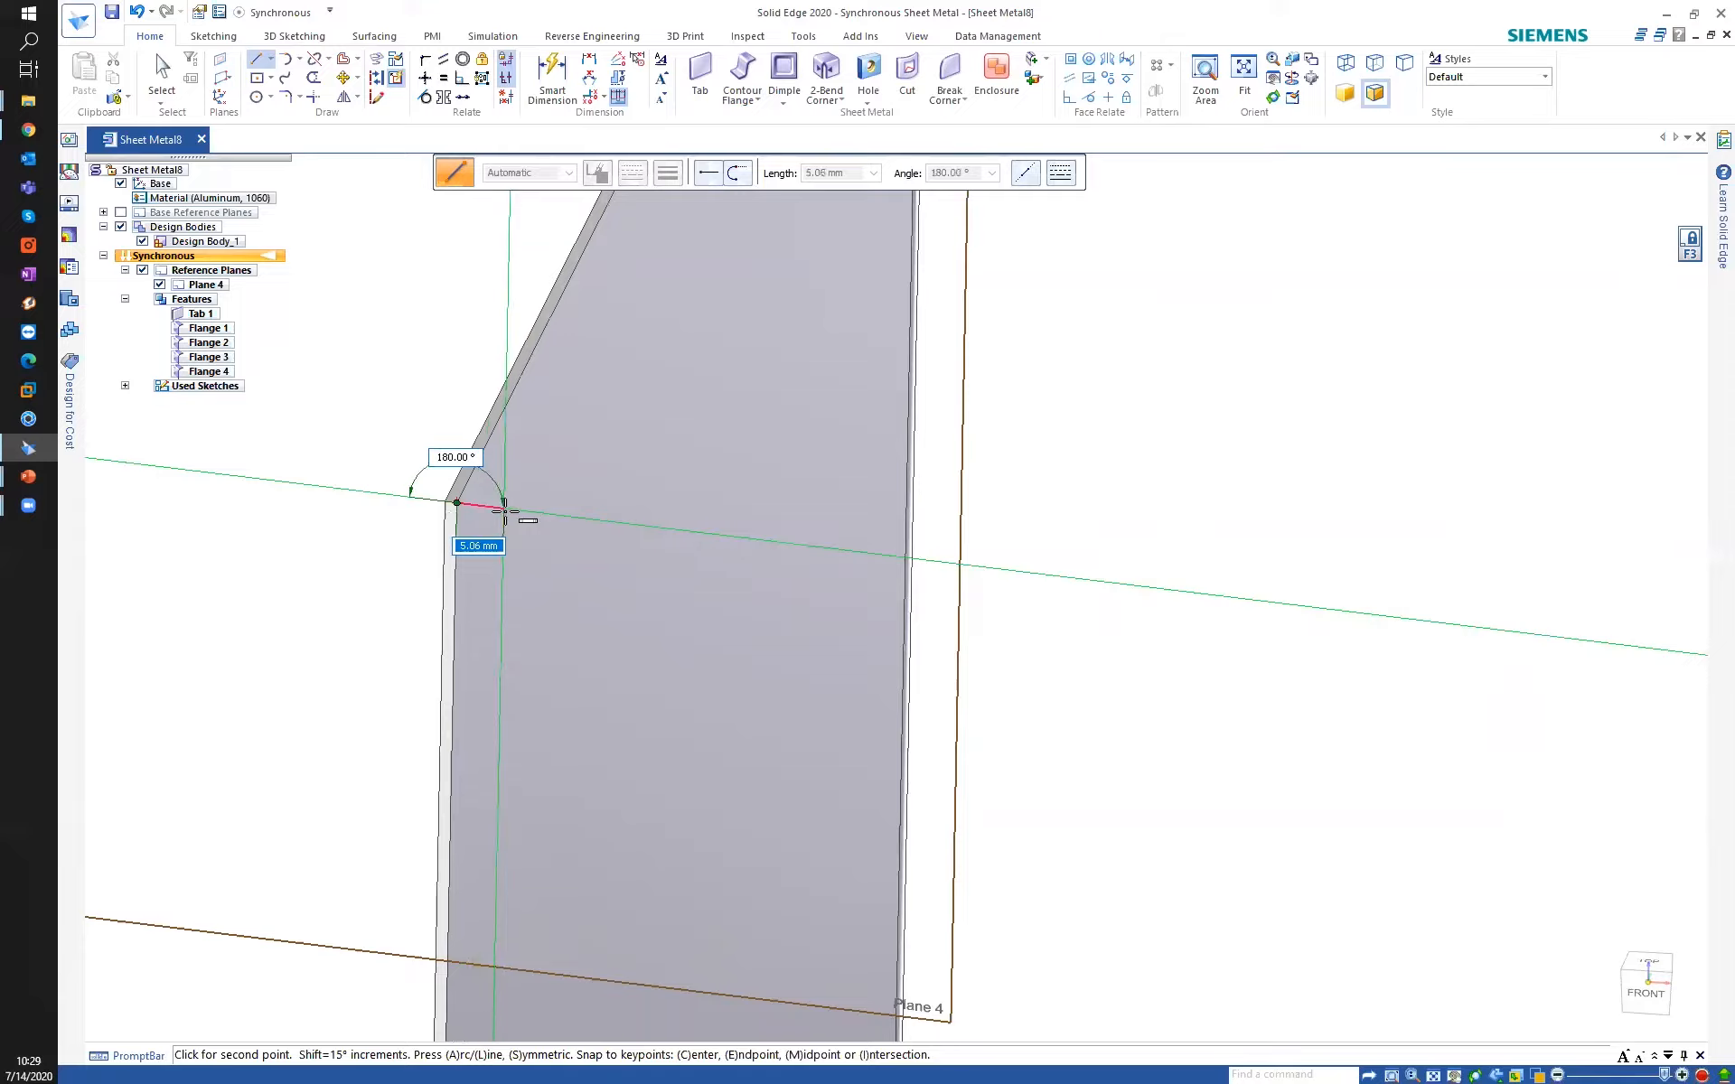
key("ctrl+h")
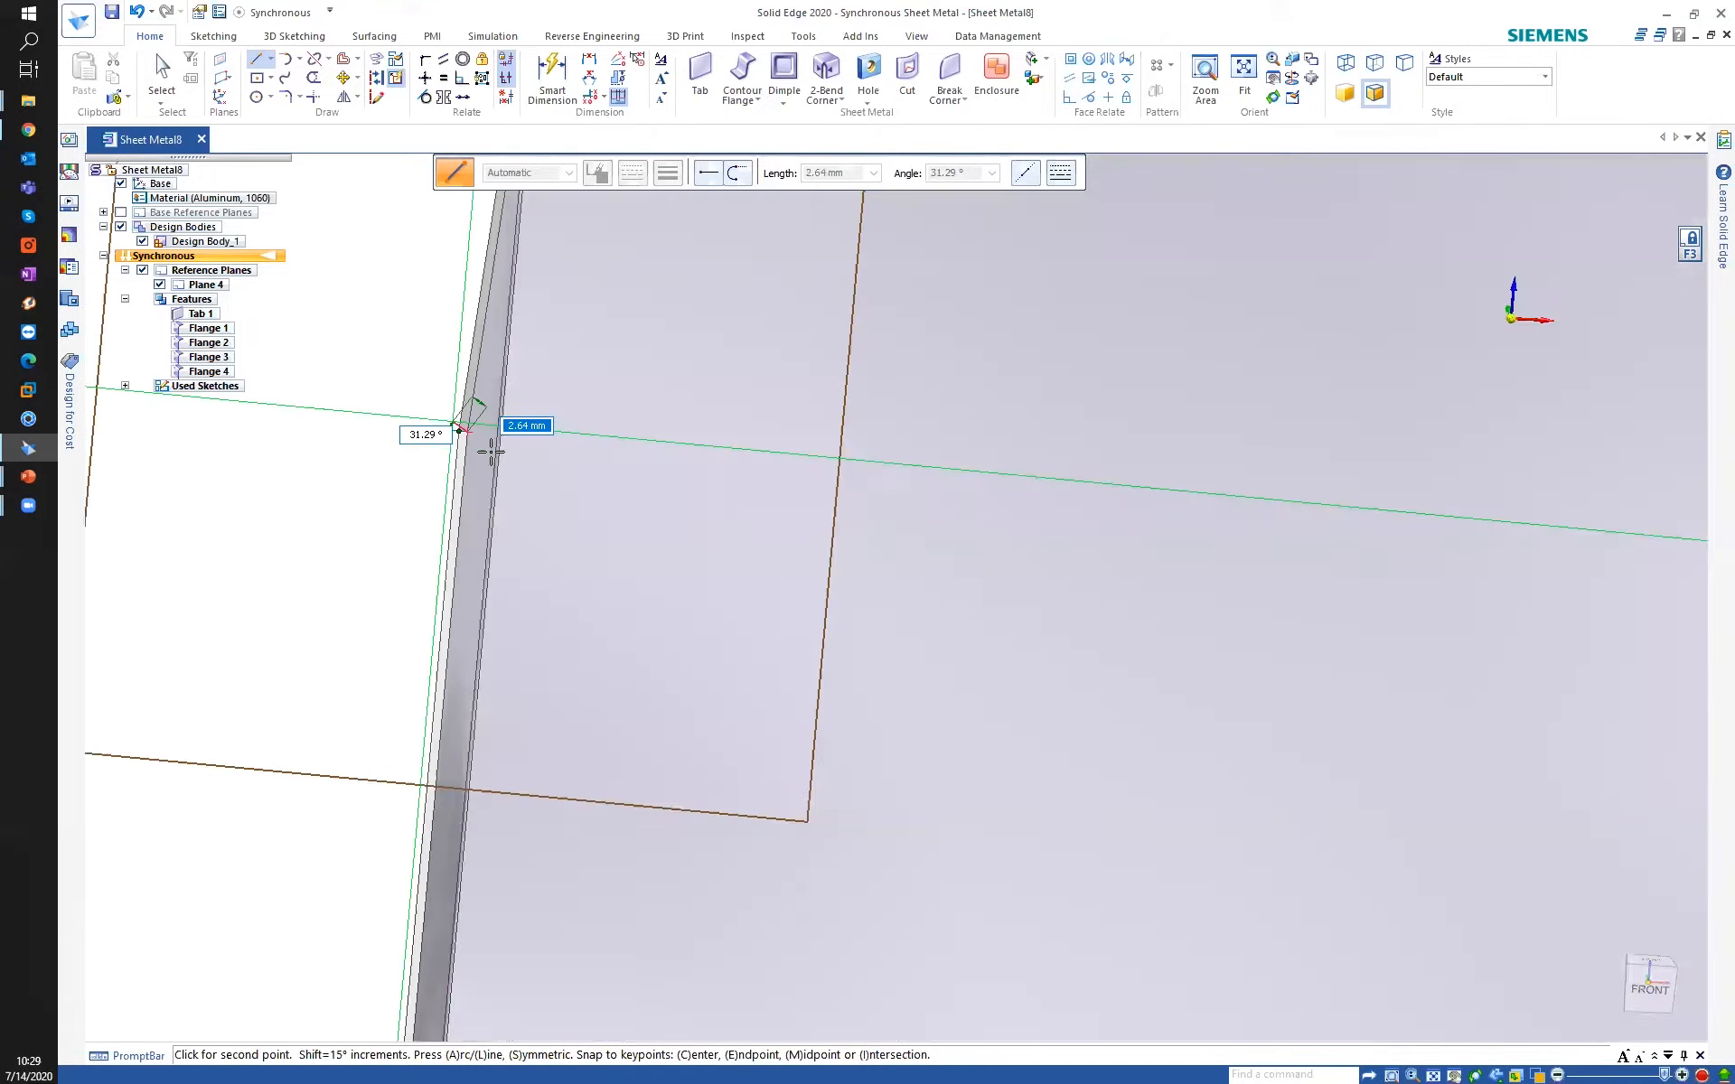
scroll(437, 354, "up", 9)
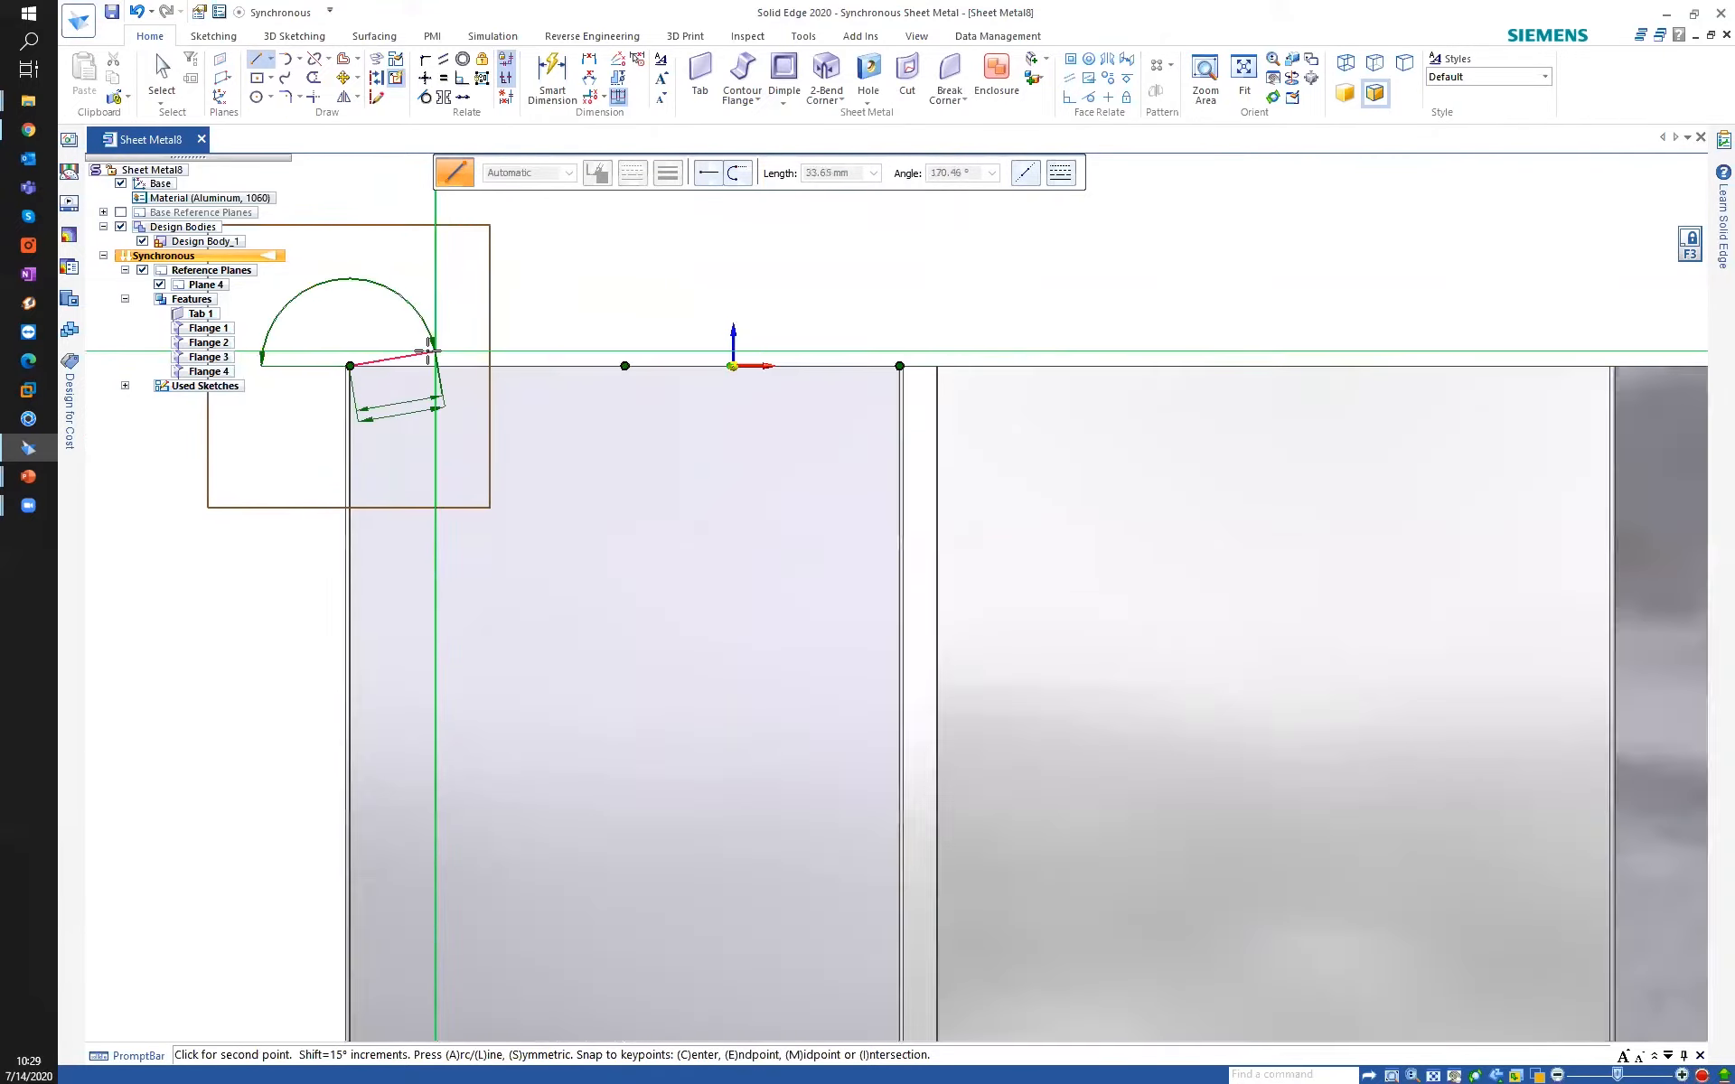
middle_click_drag(333, 380, 755, 436, "shift")
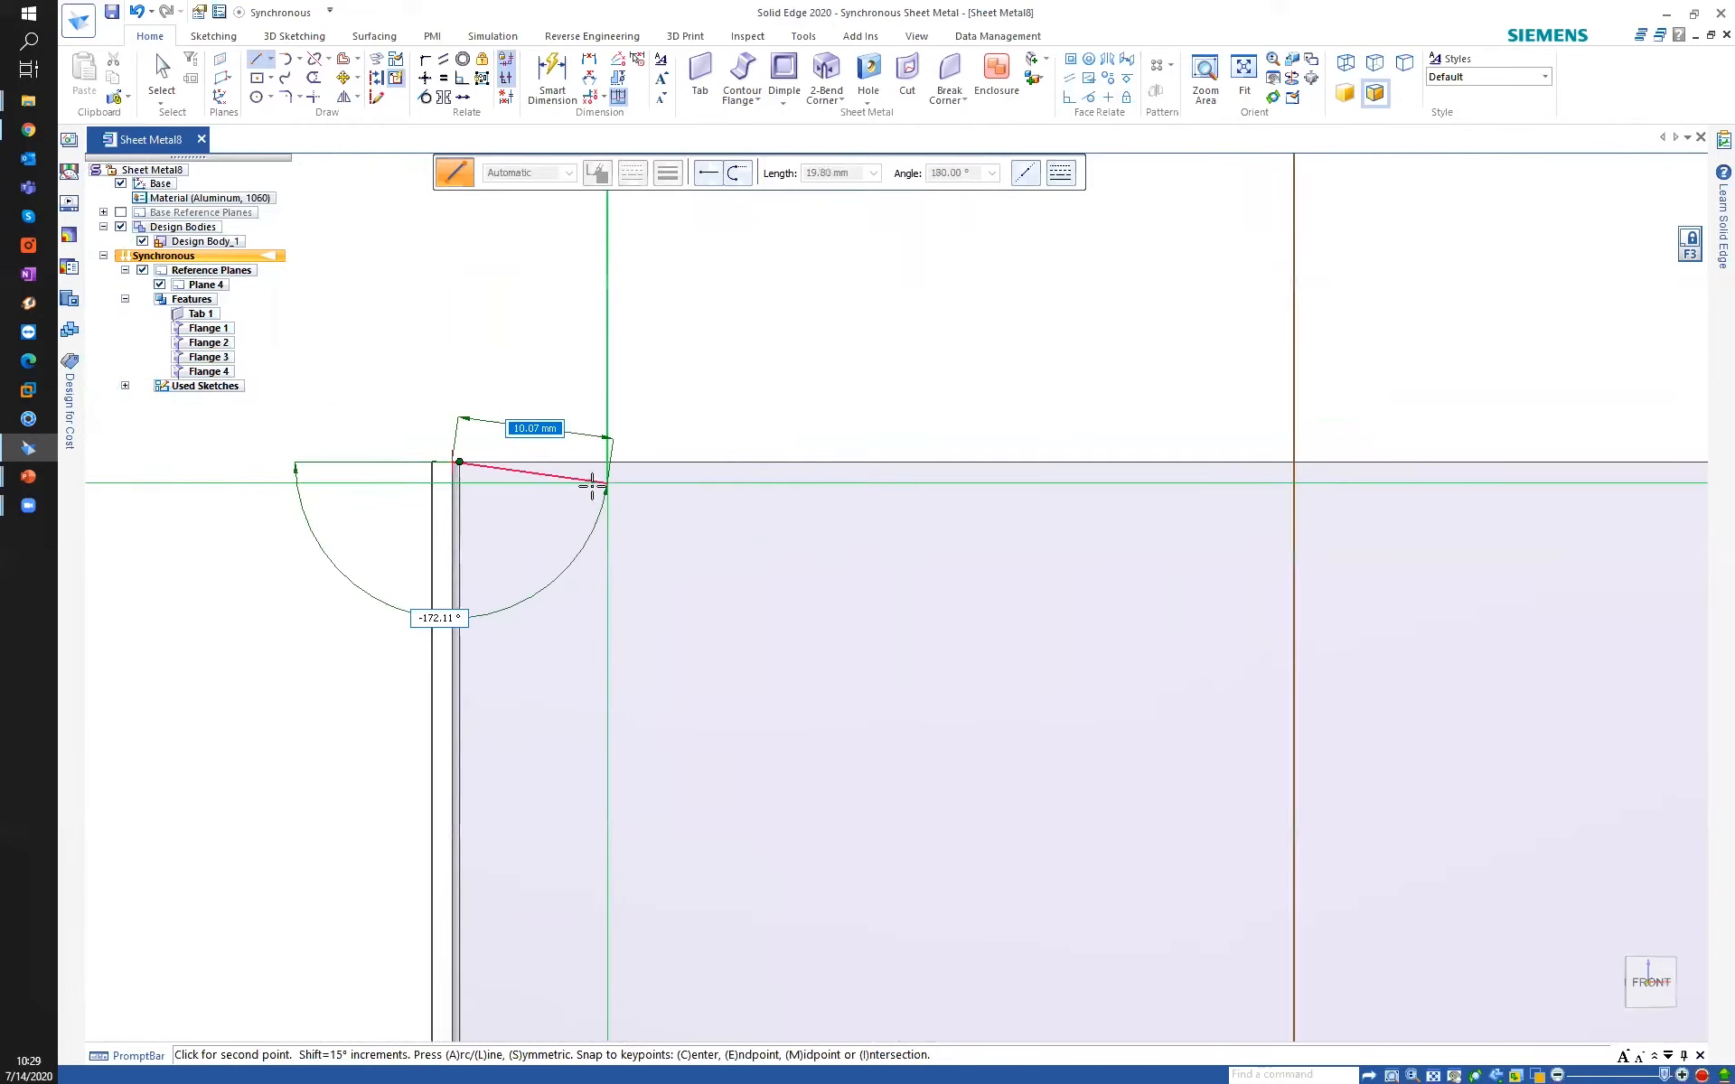
left_click(636, 444)
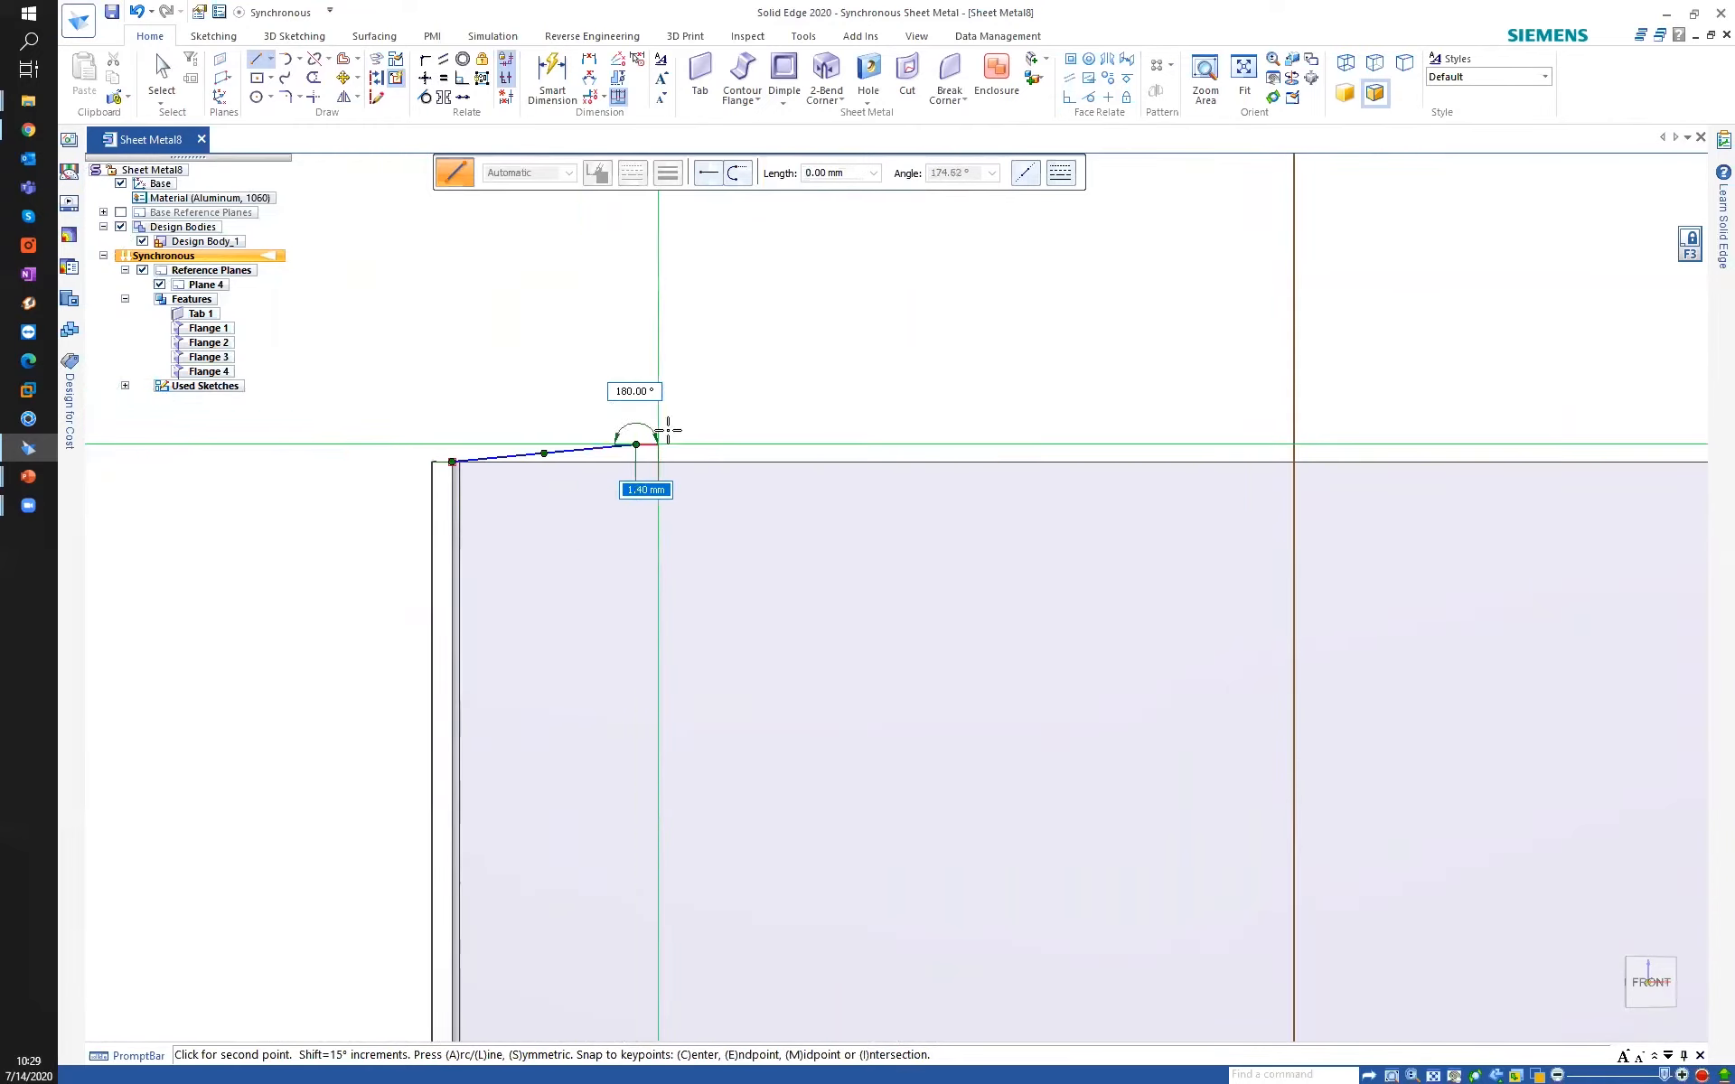
Continue the profile with a steeper upward segment and a final nearly vertical one at about 101.12°.
left_click(753, 298)
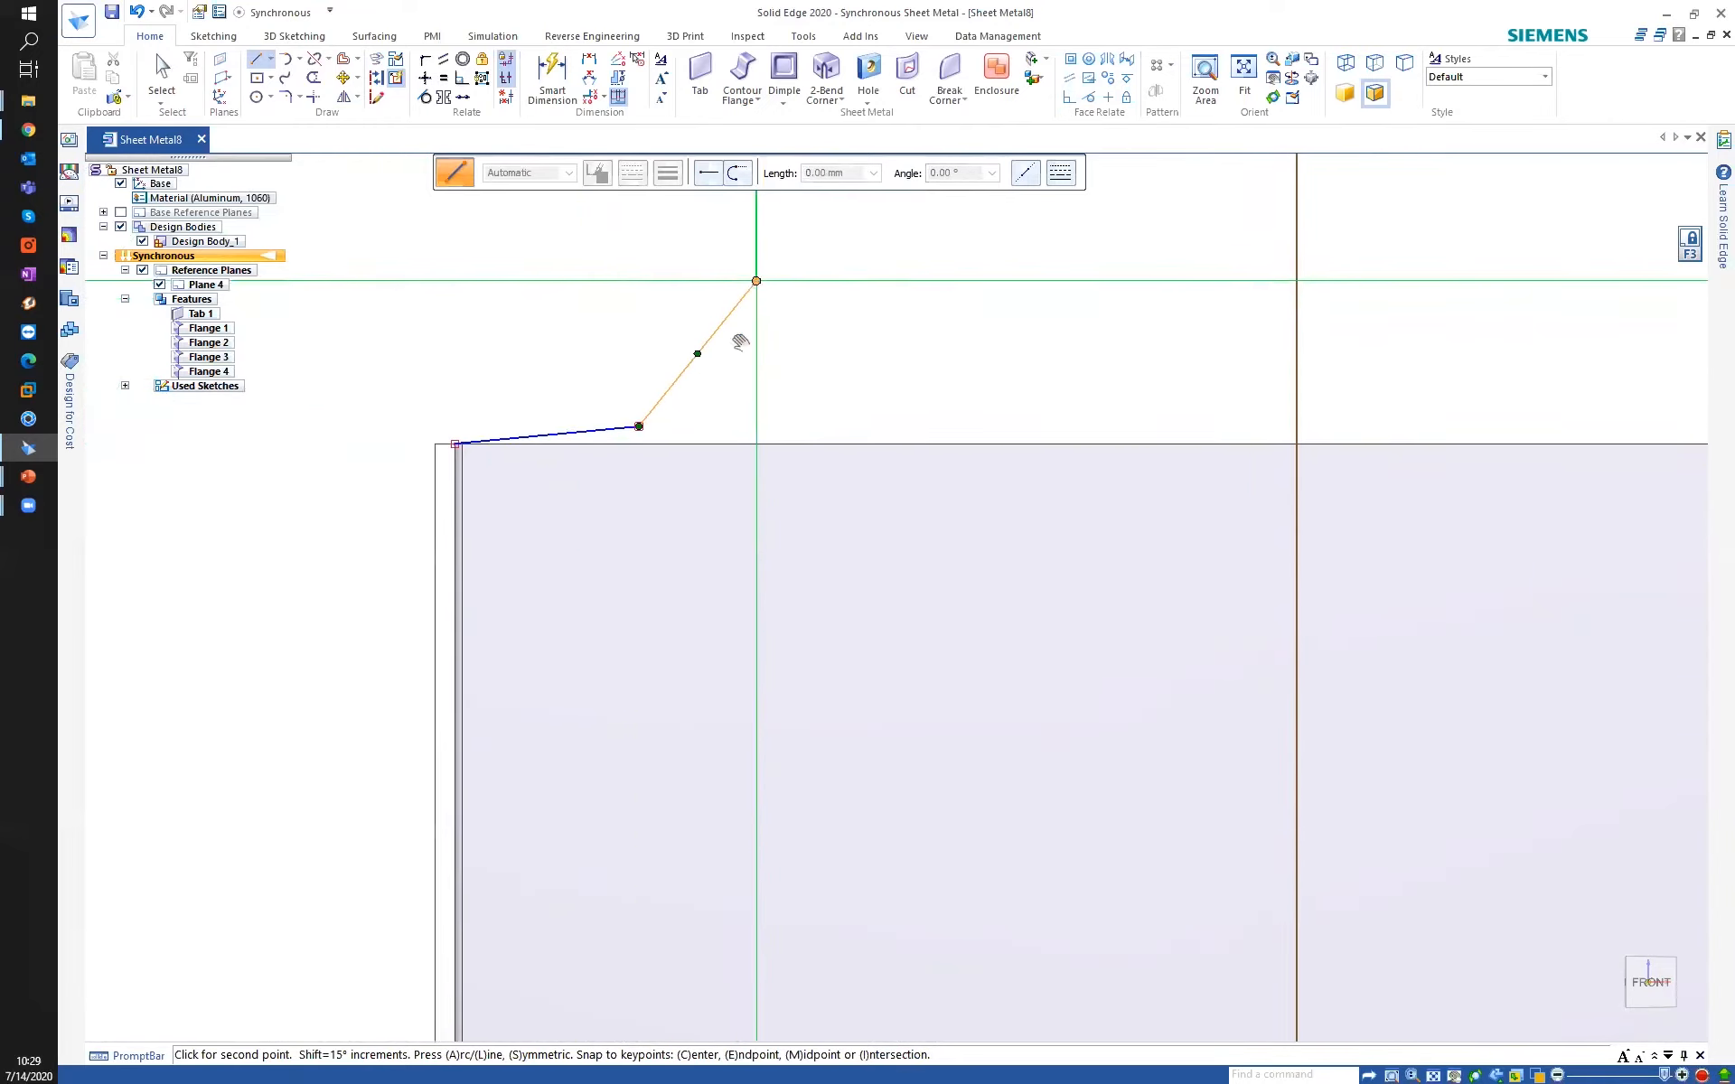
middle_click_drag(764, 198, 620, 515, "shift")
left_click(642, 456)
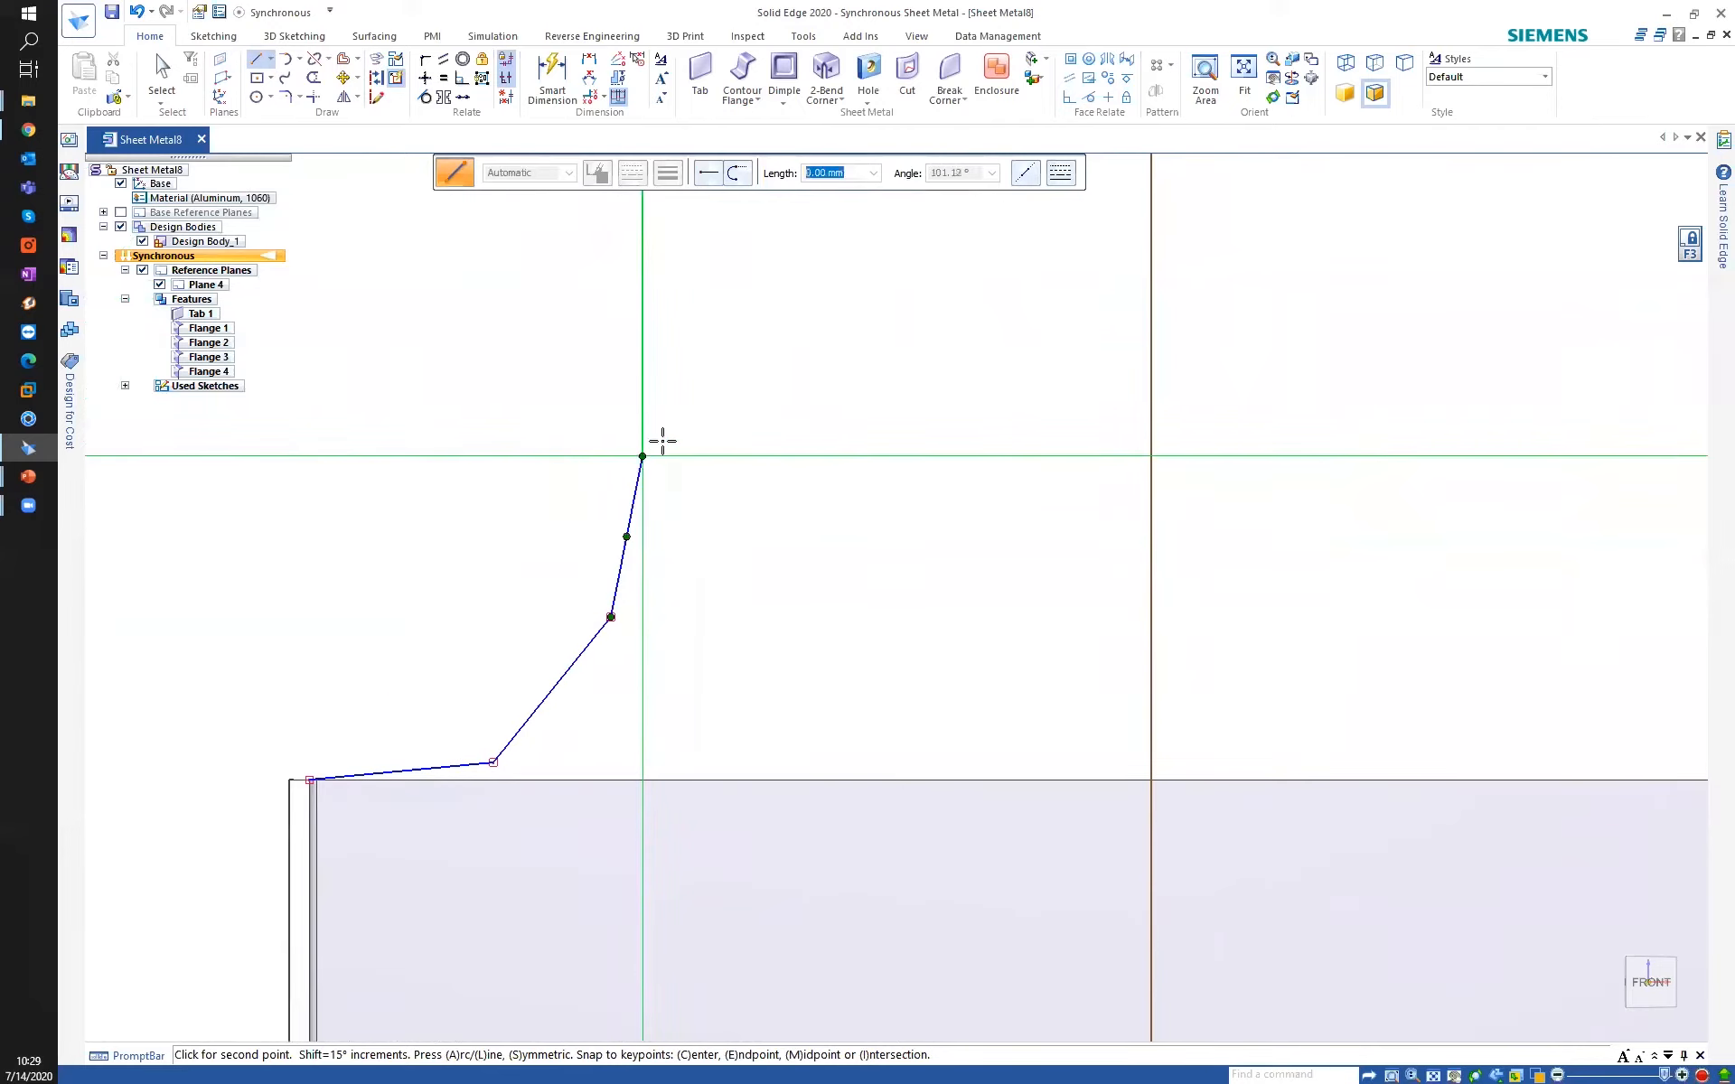
right_click(838, 344)
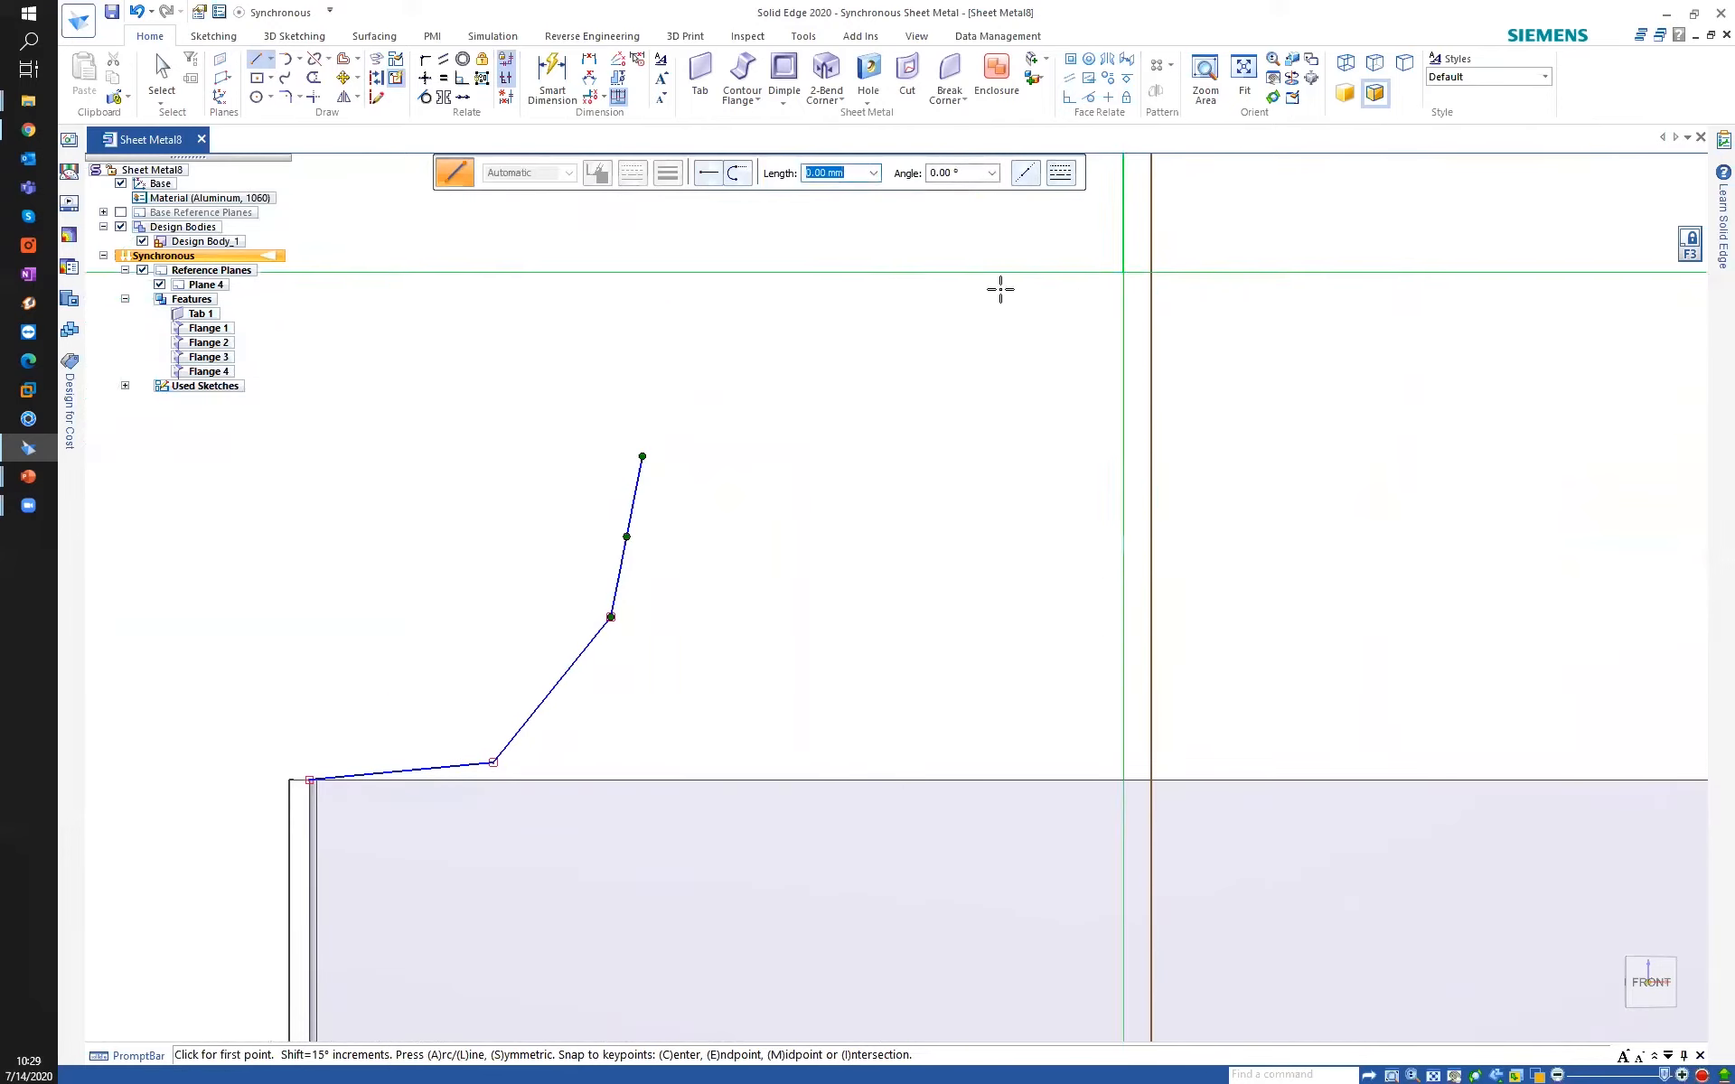
Set up a contour flange from the three-line profile chain, swept along the chain of top edges around all the walls.
scroll(814, 585, "down", 4)
middle_click_drag(818, 422, 796, 491)
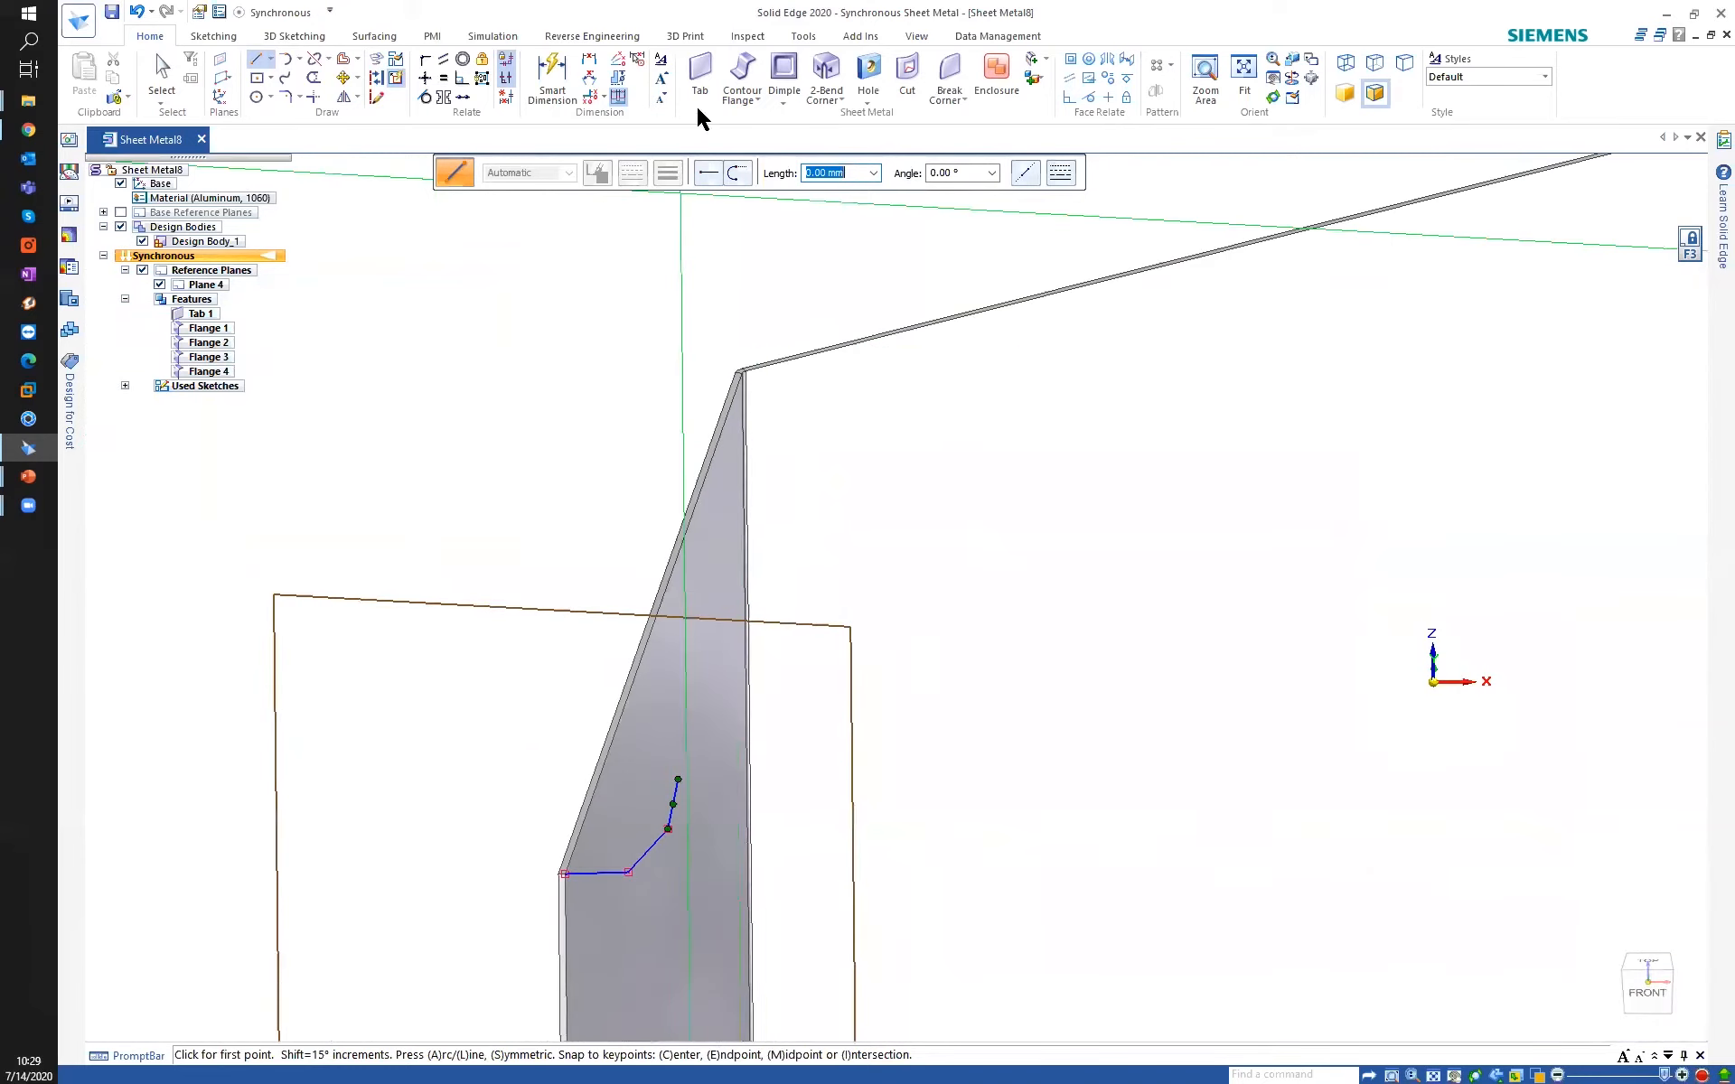
left_click(742, 74)
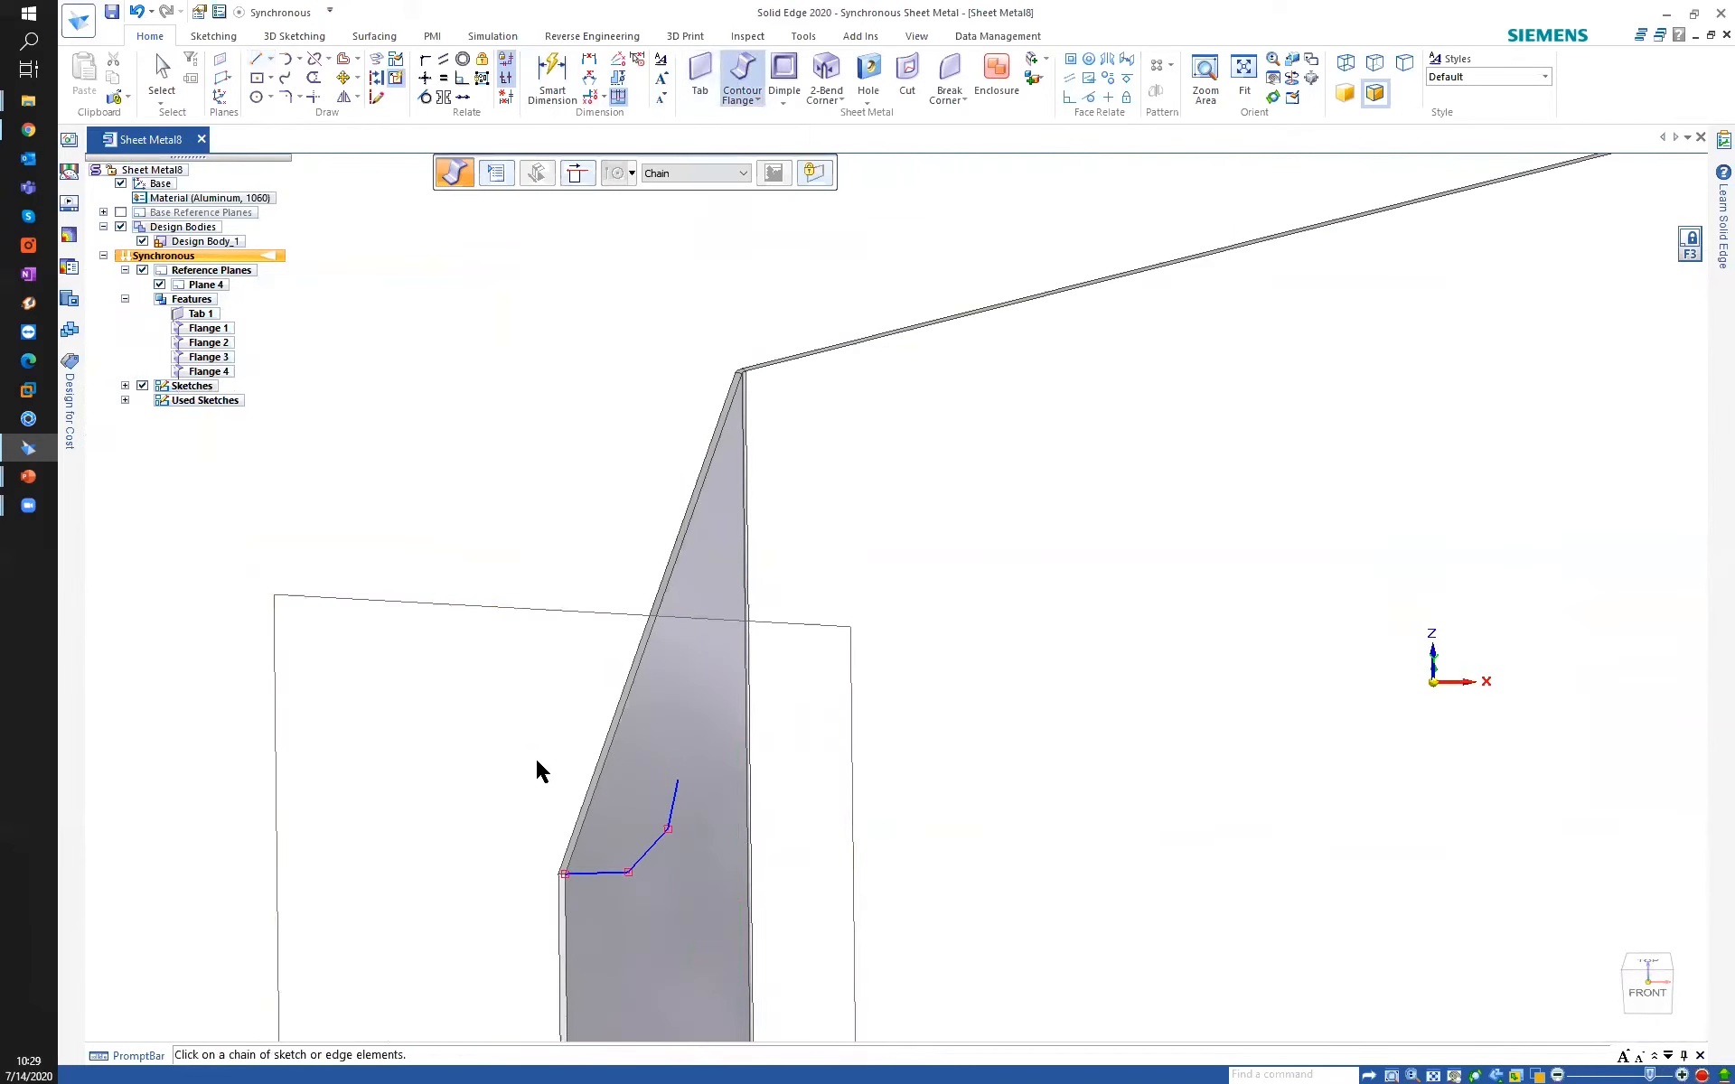
left_click(607, 877)
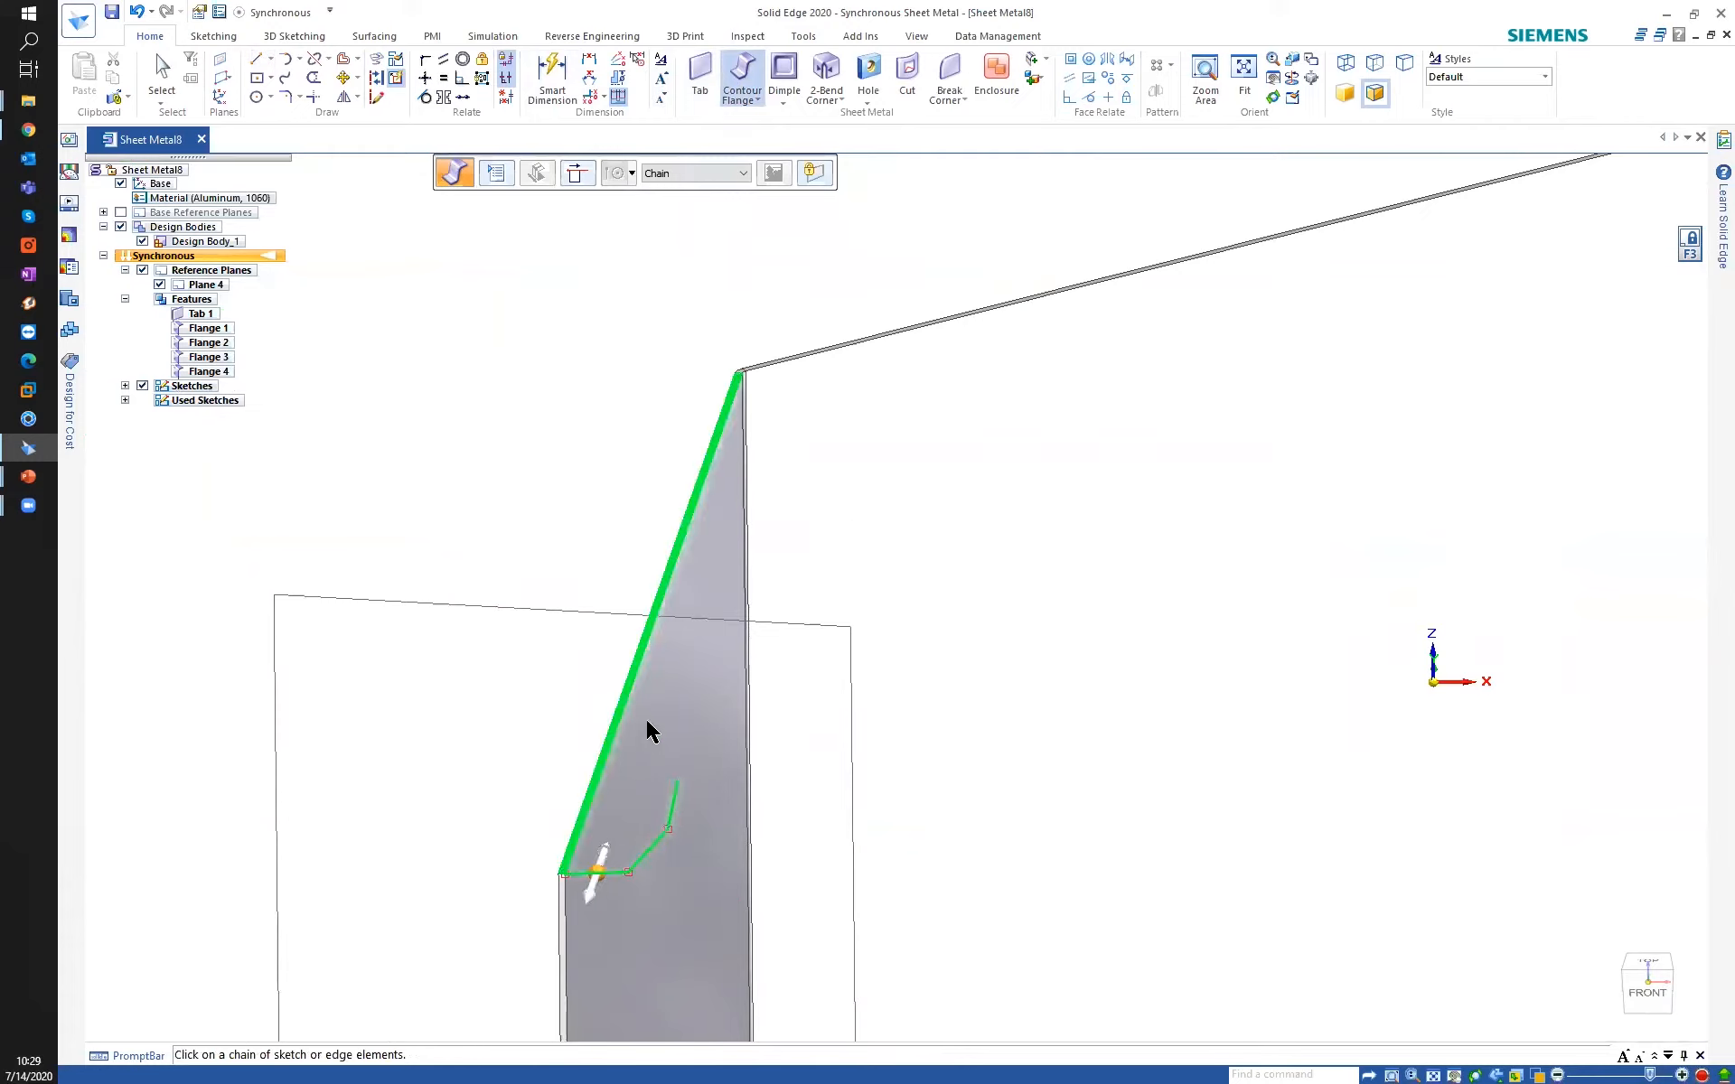
left_click(597, 869)
mouse_move(639, 687)
middle_mouse_down()
mouse_move(612, 573)
mouse_move(600, 708)
mouse_move(636, 689)
middle_mouse_up()
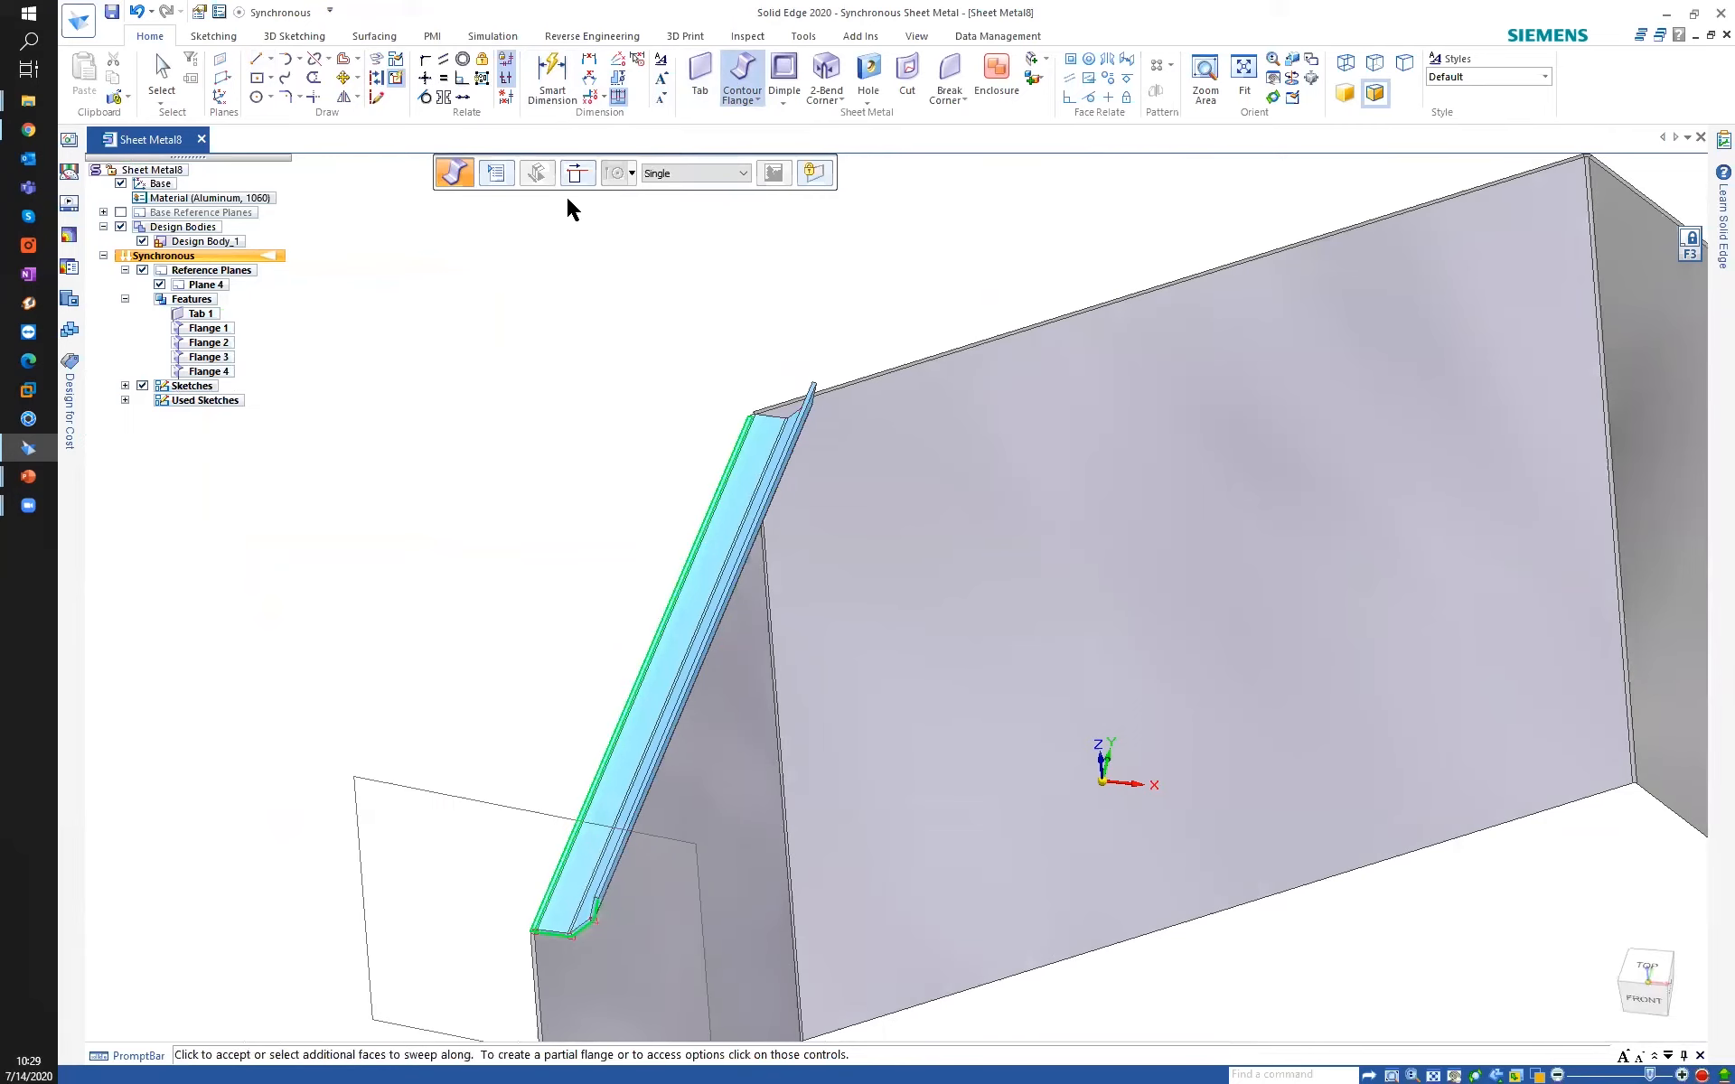
left_click(745, 174)
left_click(831, 394)
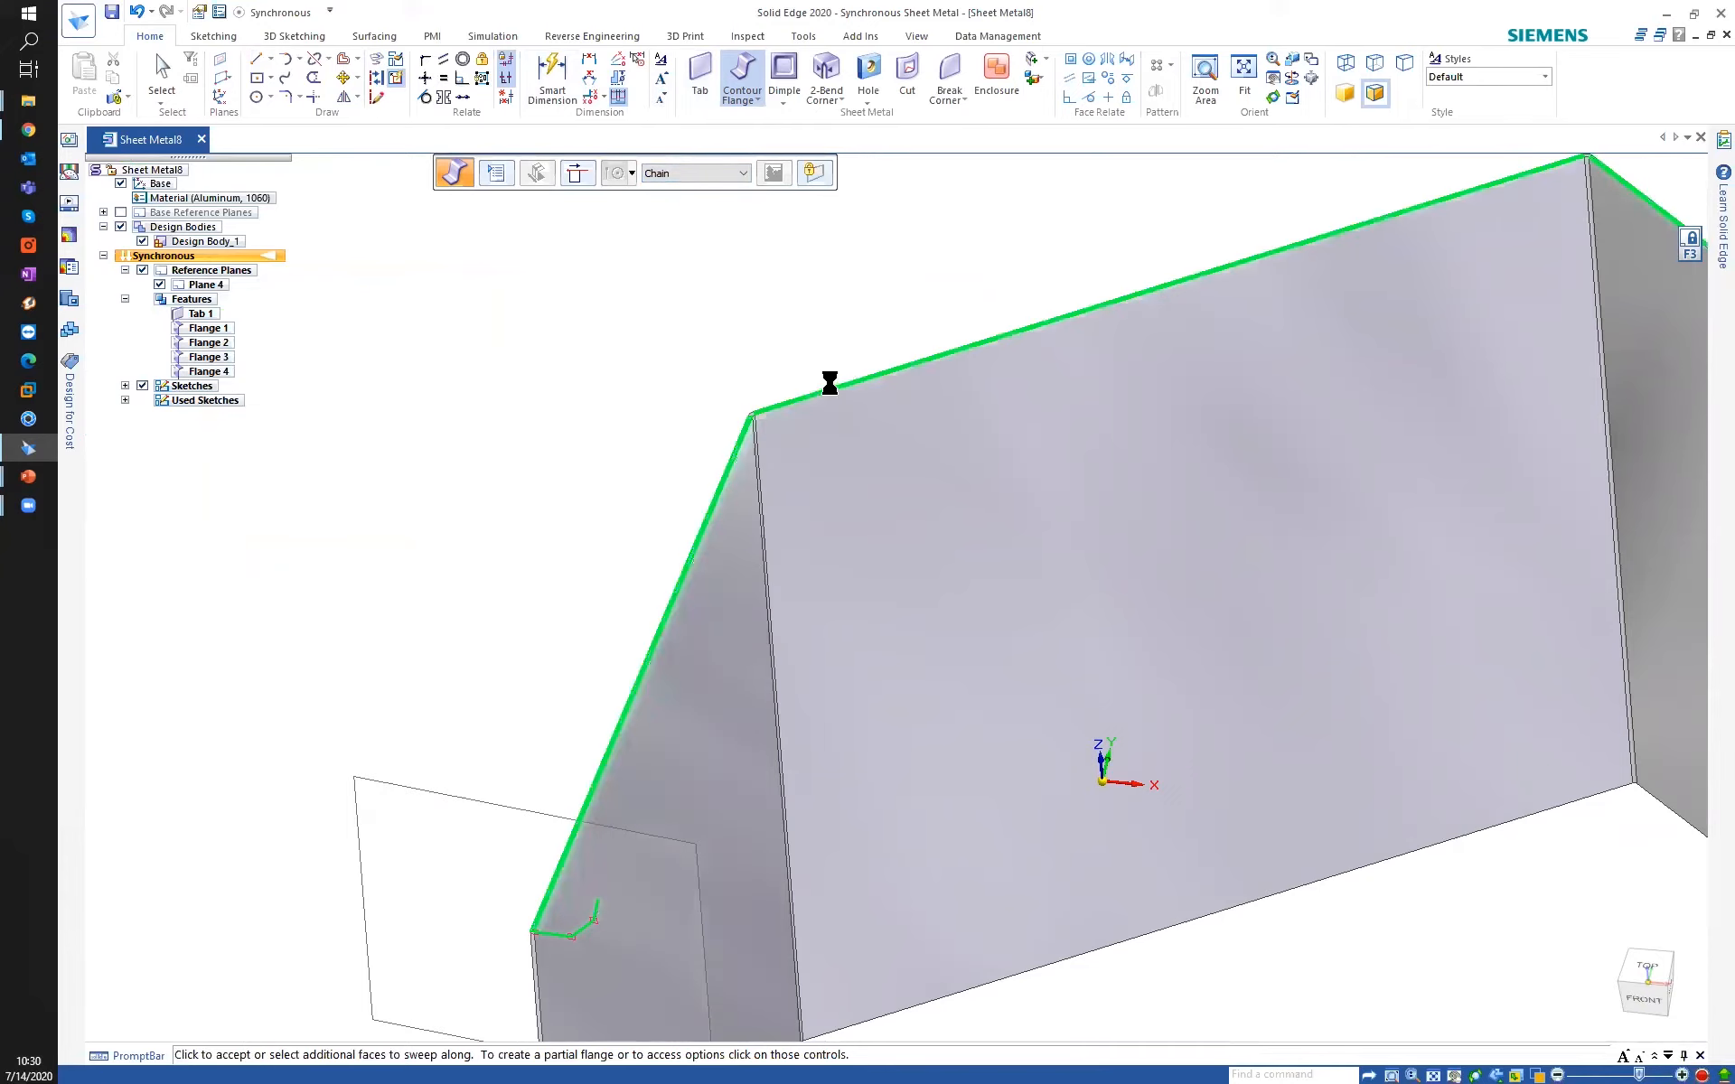
middle_click_drag(551, 425, 565, 285)
Review the general and miter and corner options of the contour flange, keep them as they are and create the flange.
left_click(498, 174)
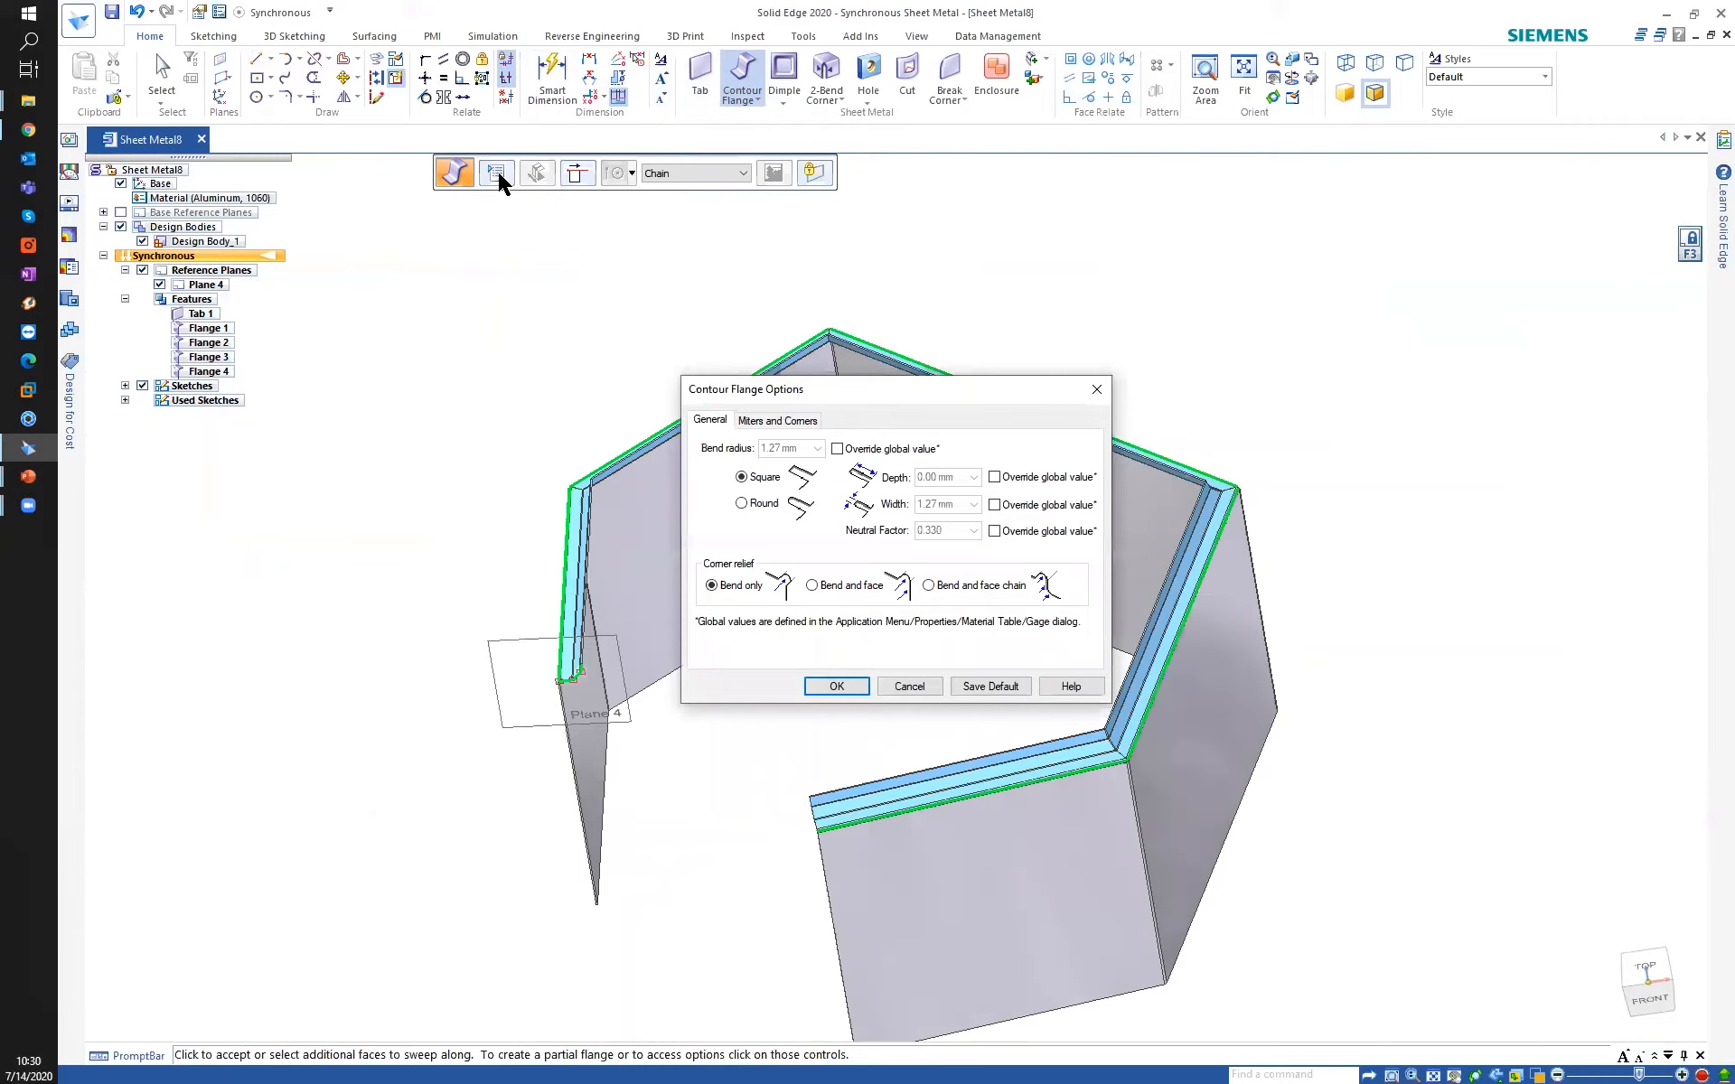
left_click(779, 420)
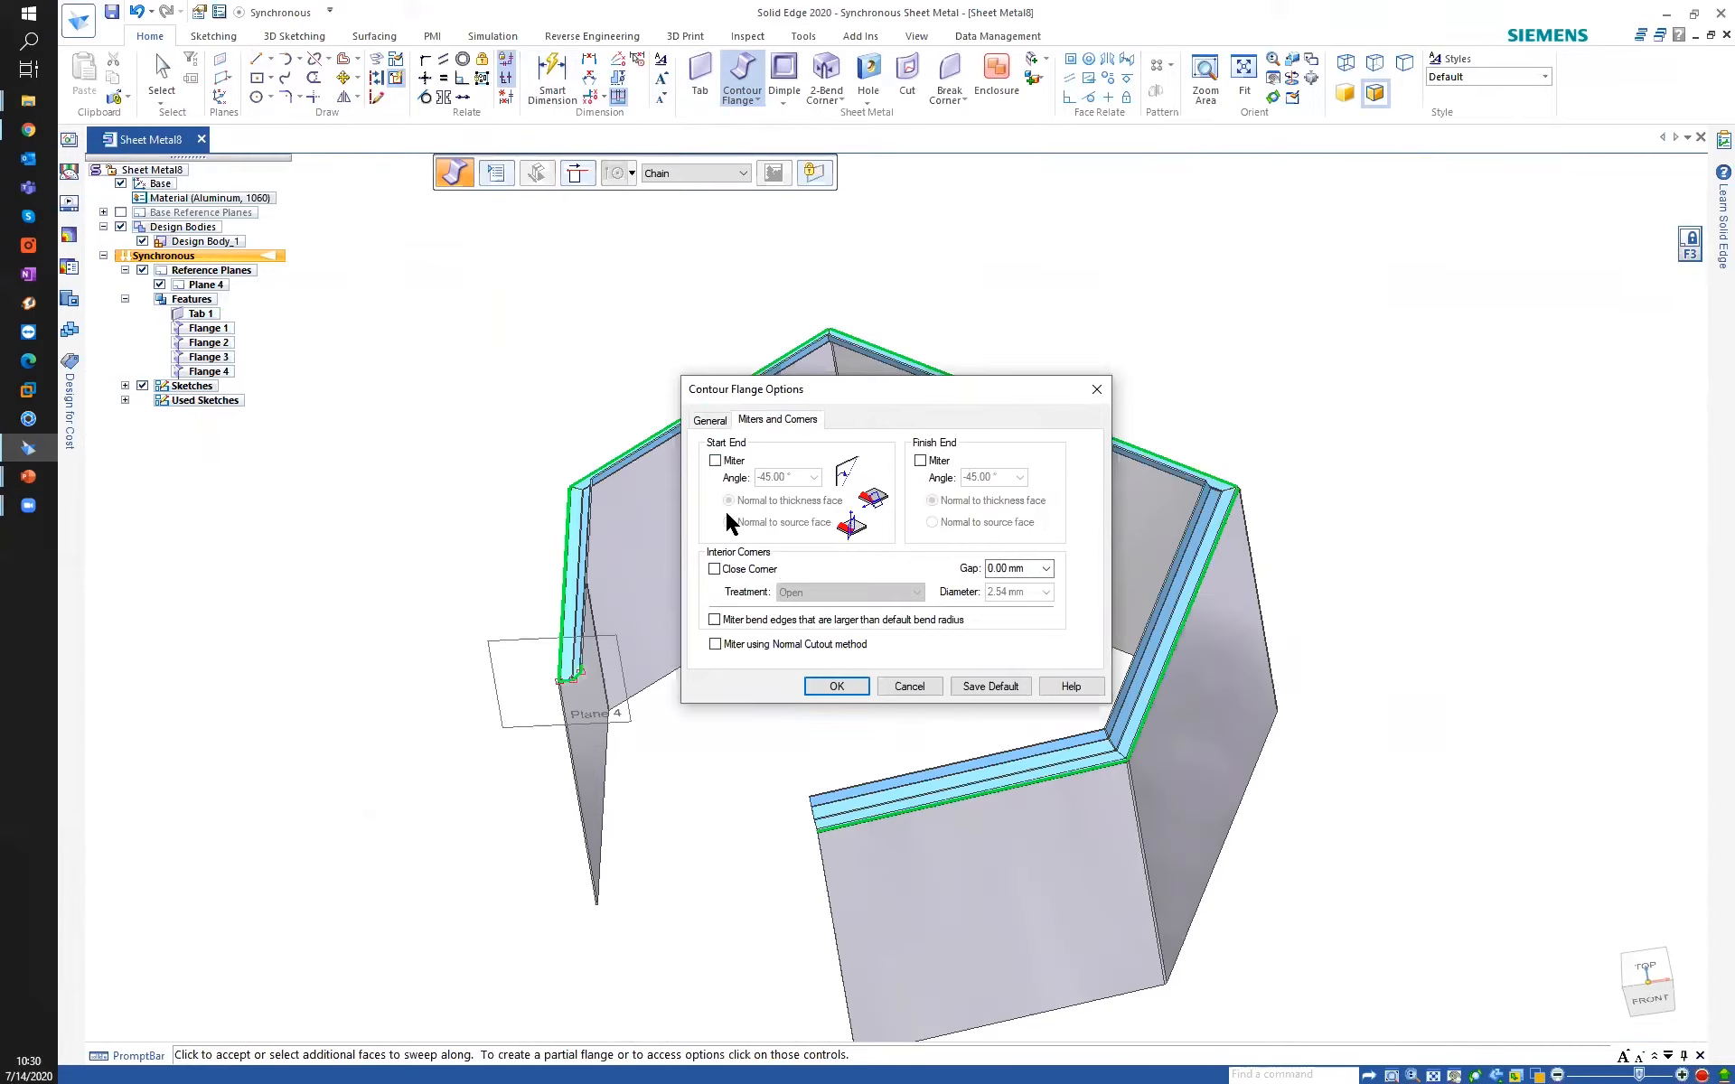
left_click(833, 688)
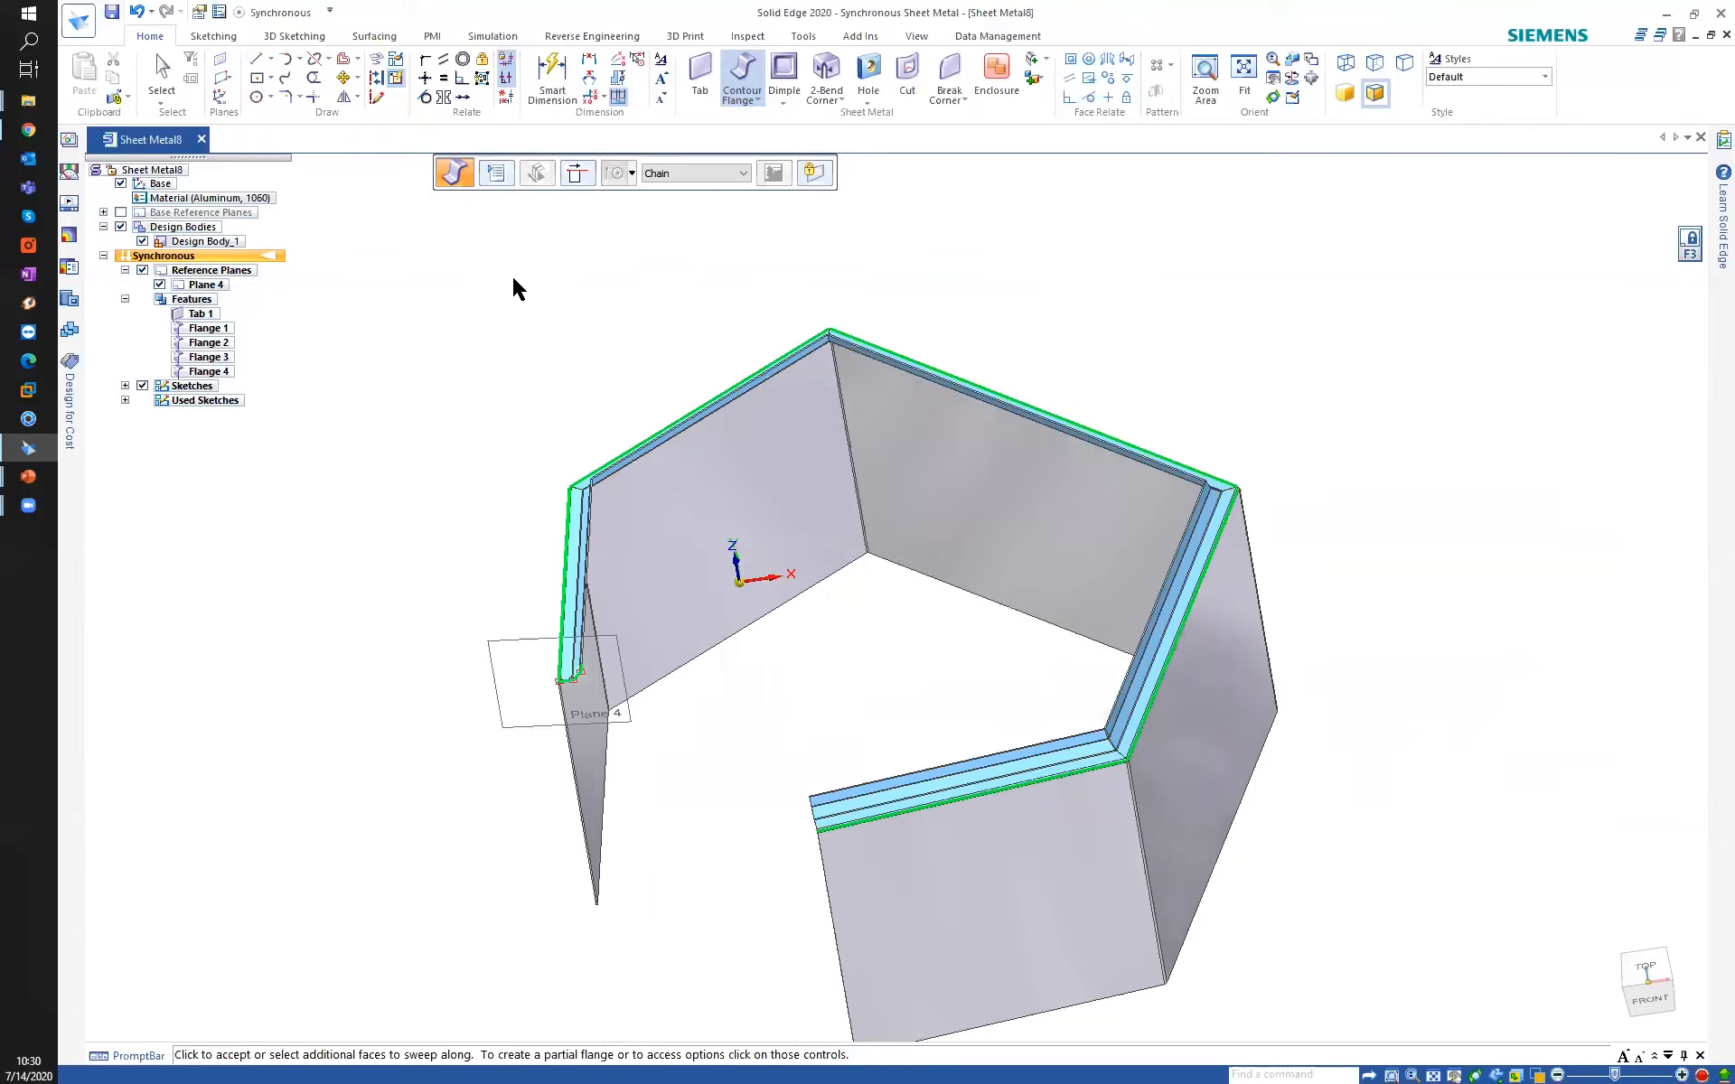
left_click(544, 323)
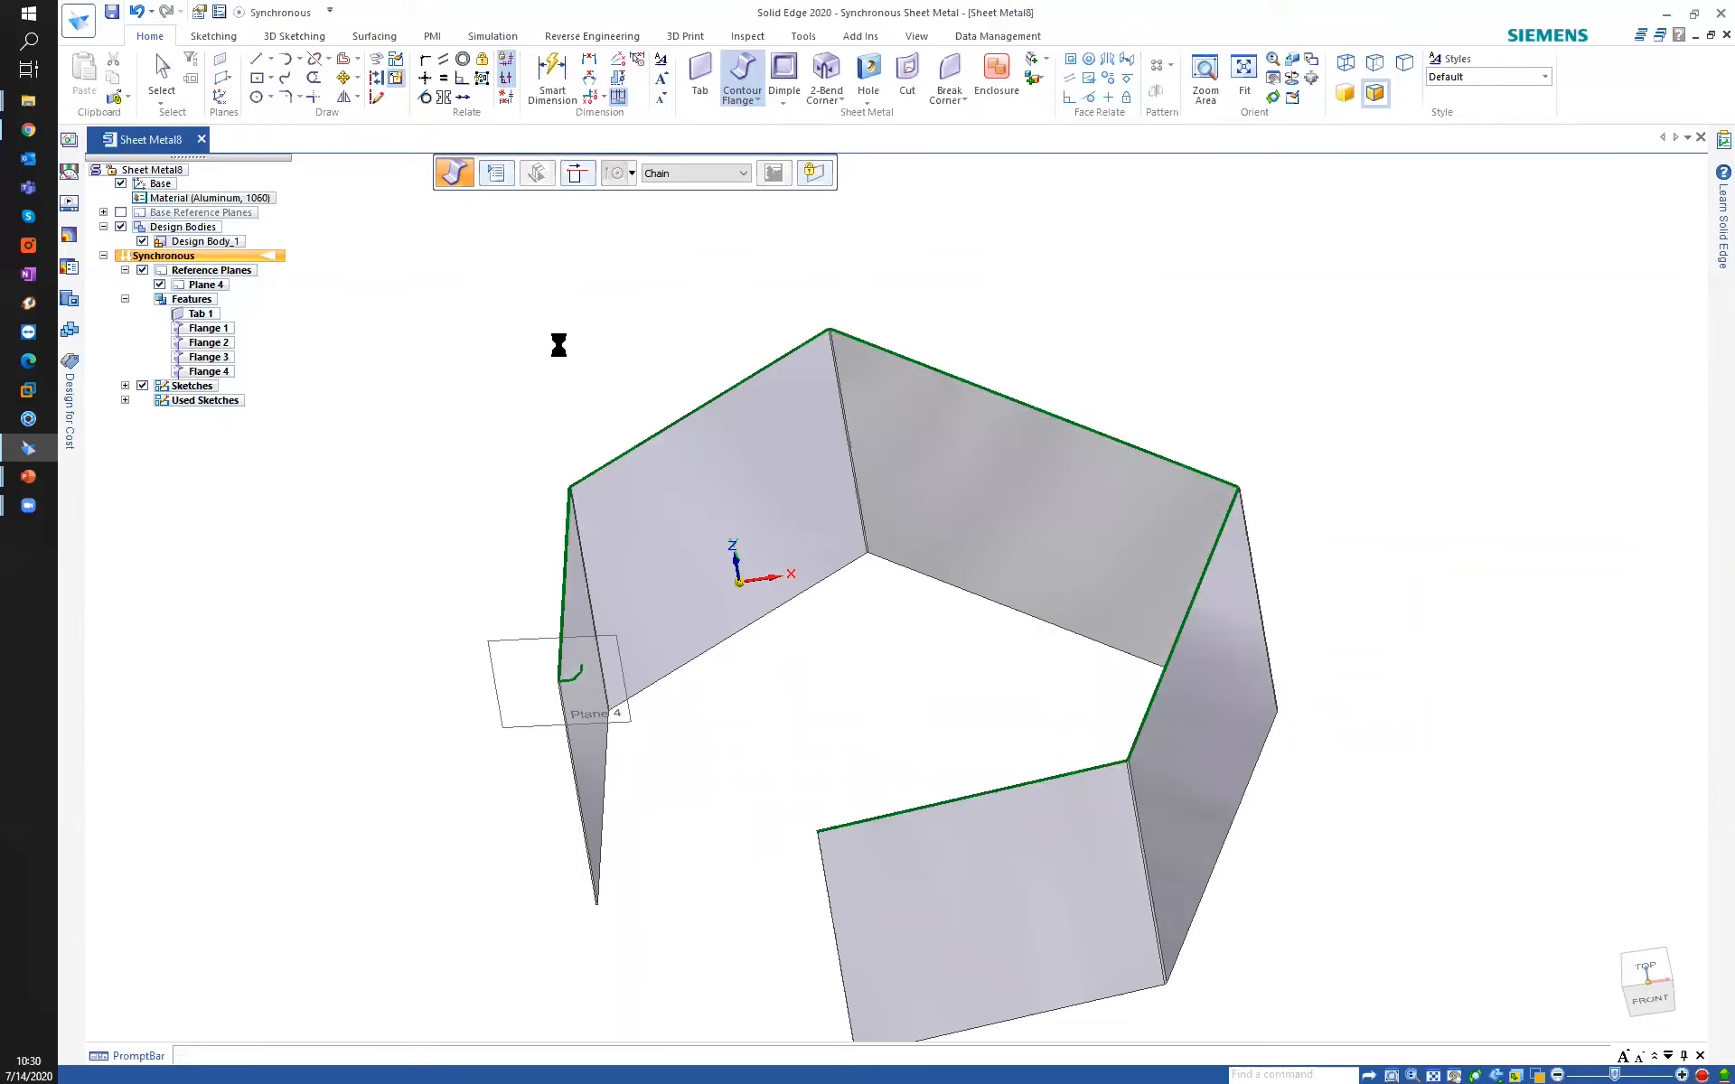
Hide the reference plane used for the flange profile.
middle_click_drag(570, 383, 584, 332)
left_click(159, 285)
middle_click_drag(495, 497, 554, 468)
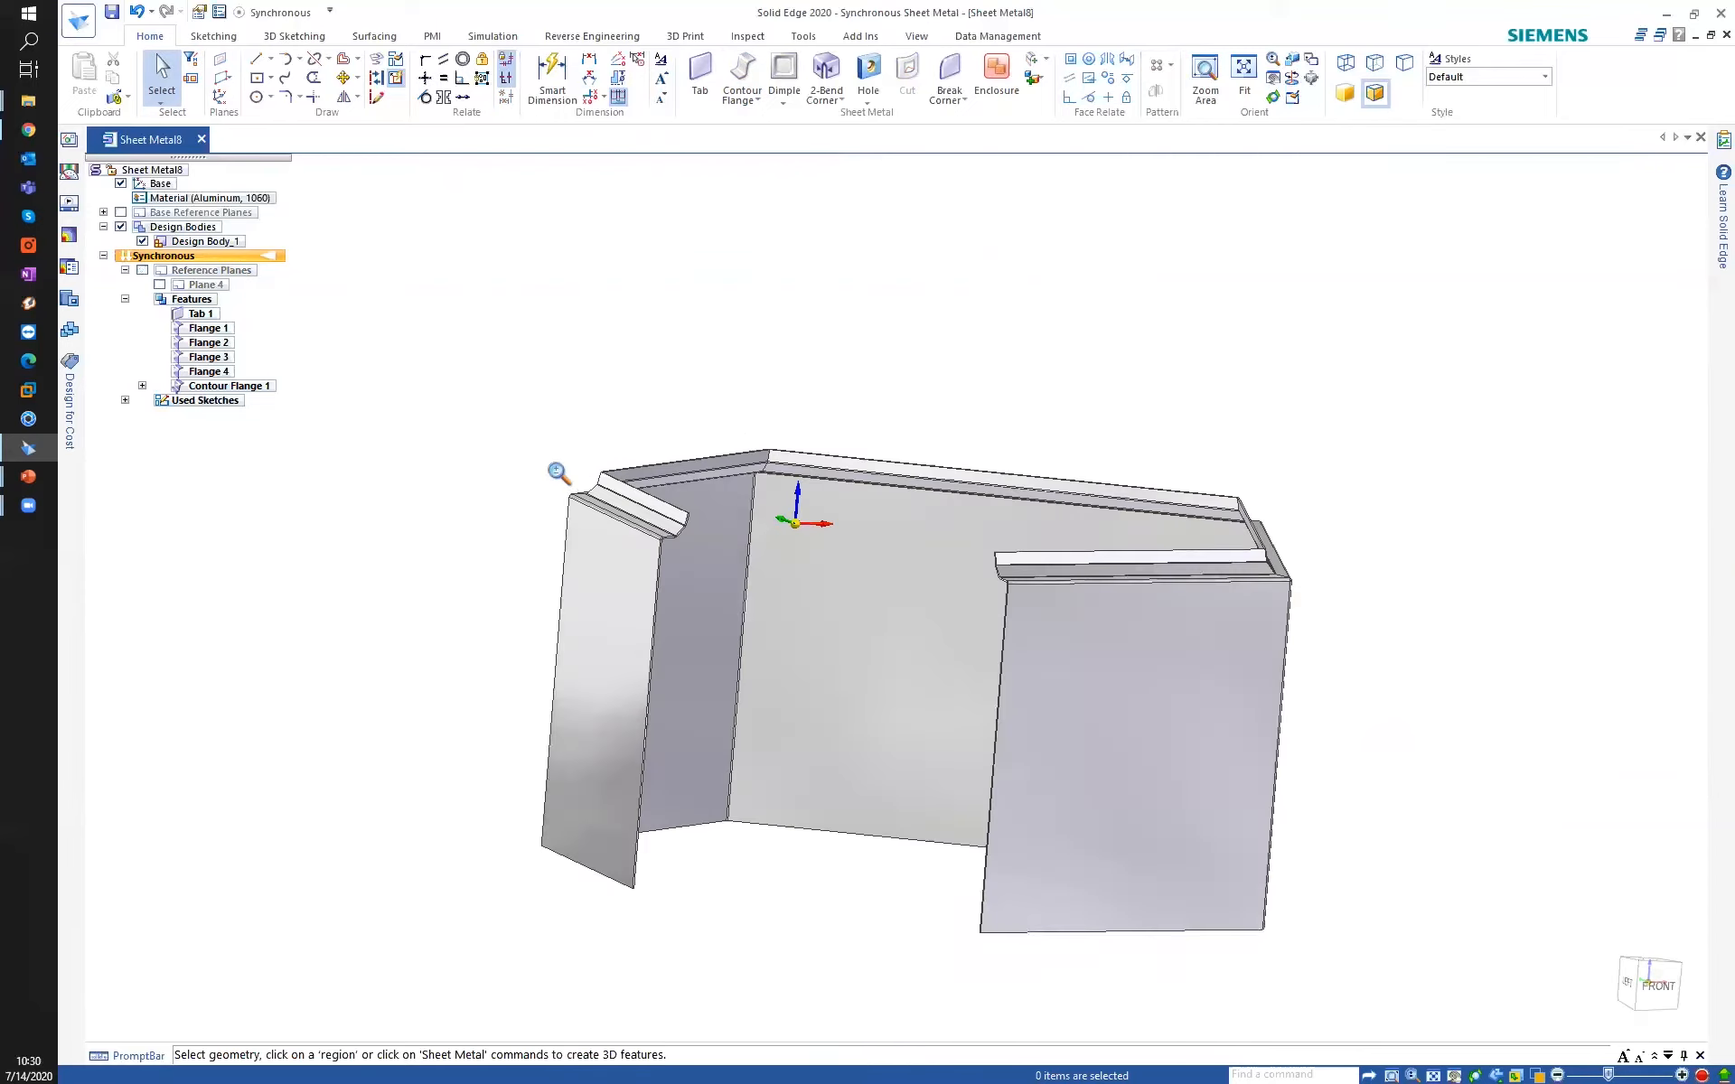
Rotate the uppermost face of the contour flange outward about its lower bend edge with the steering wheel.
scroll(549, 573, "up", 5)
mouse_move(521, 576)
middle_mouse_down()
mouse_move(422, 593)
mouse_move(541, 571)
middle_mouse_up()
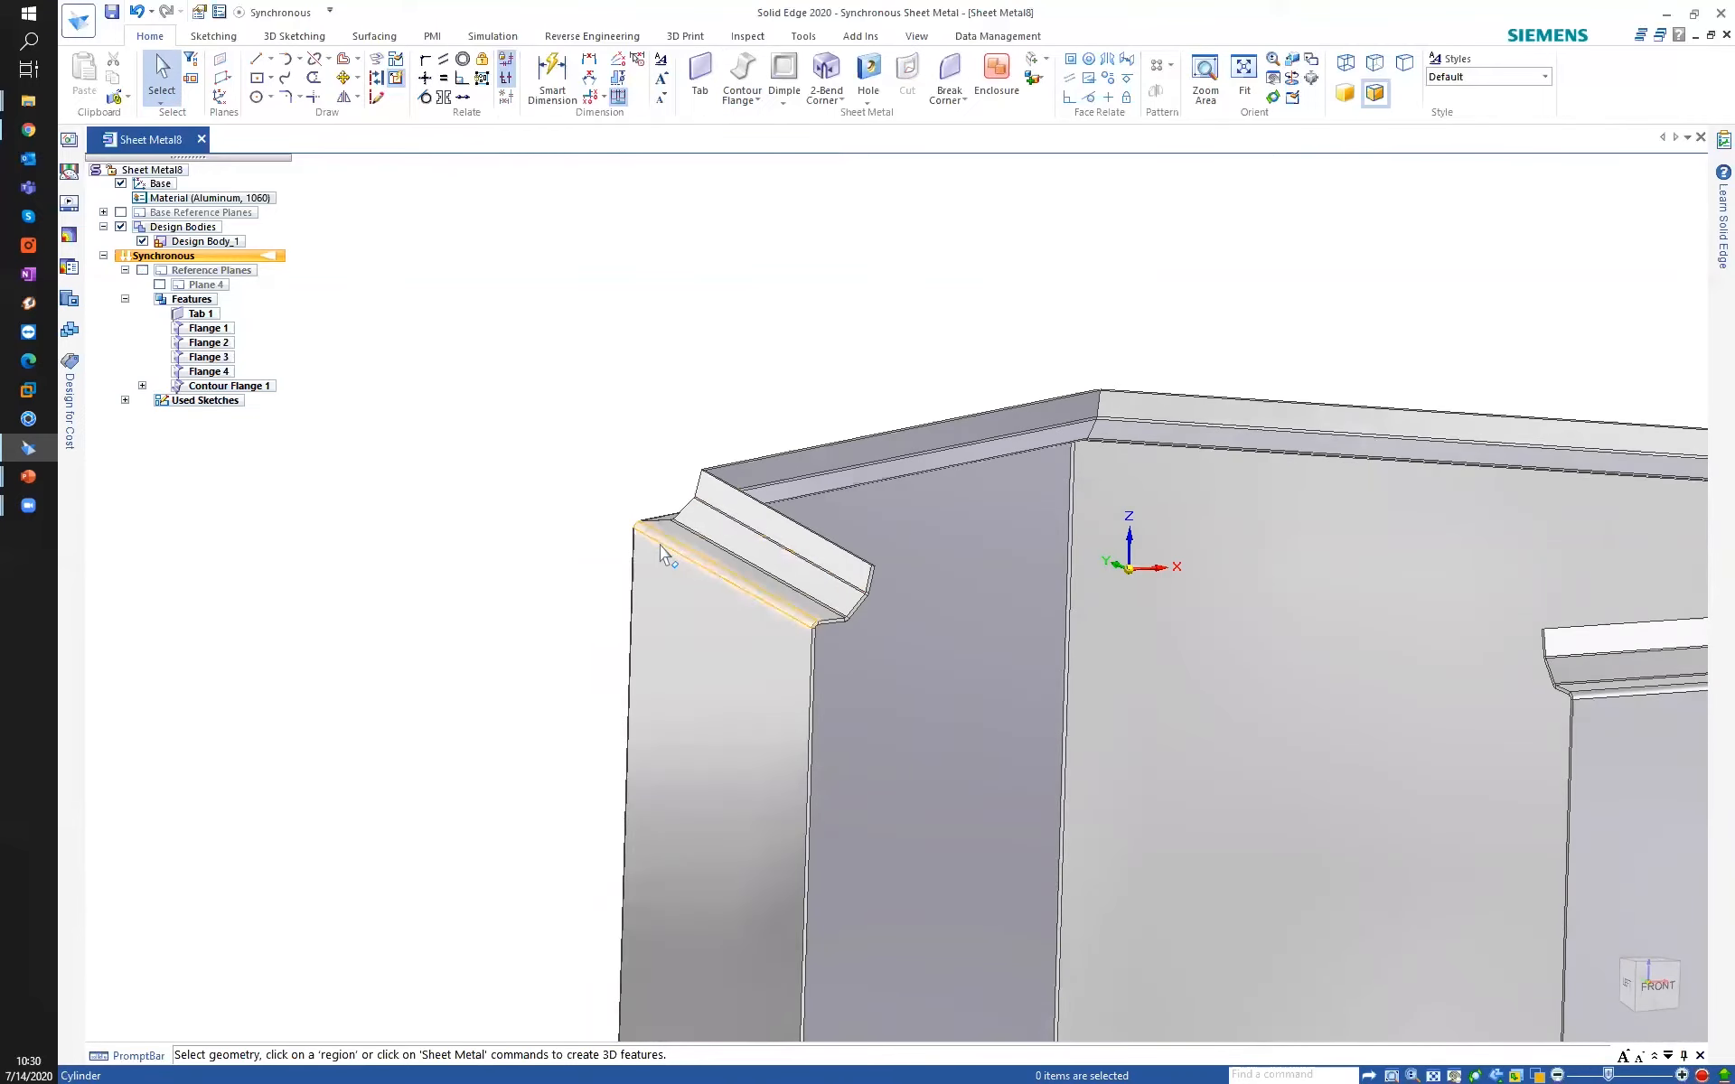
left_click(837, 578)
scroll(871, 616, "up", 3)
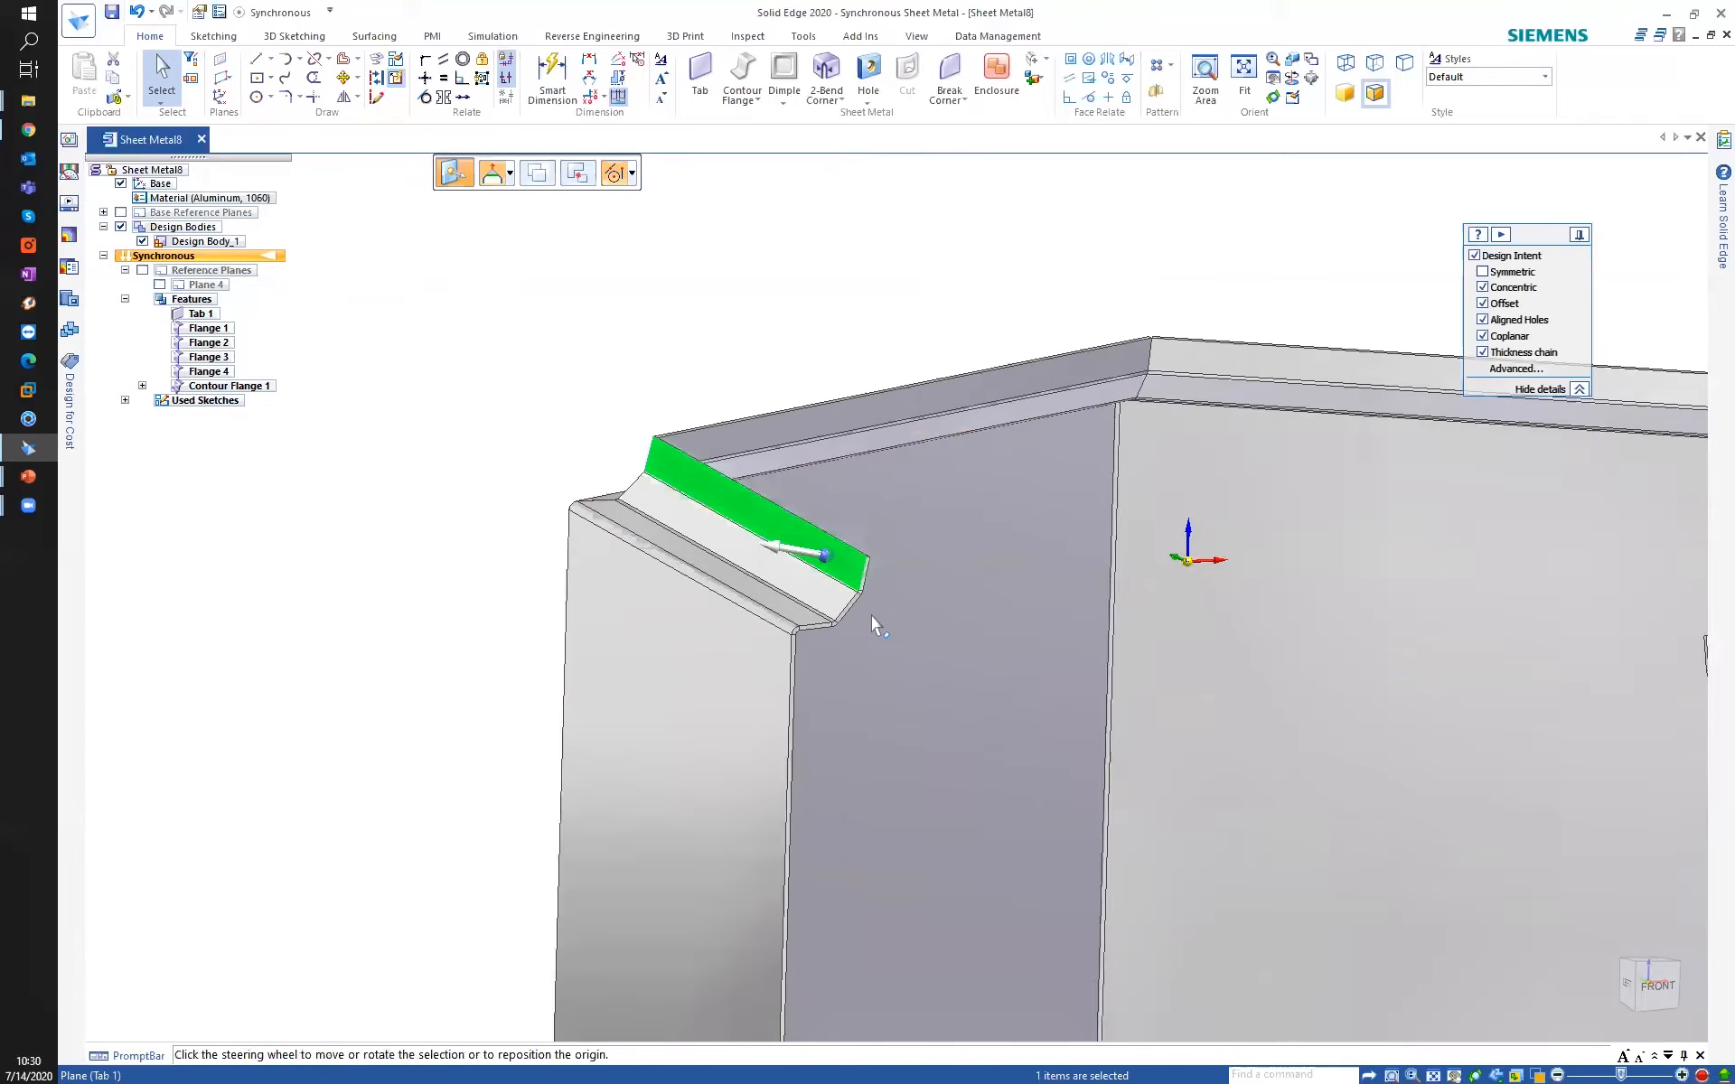
left_click(820, 544)
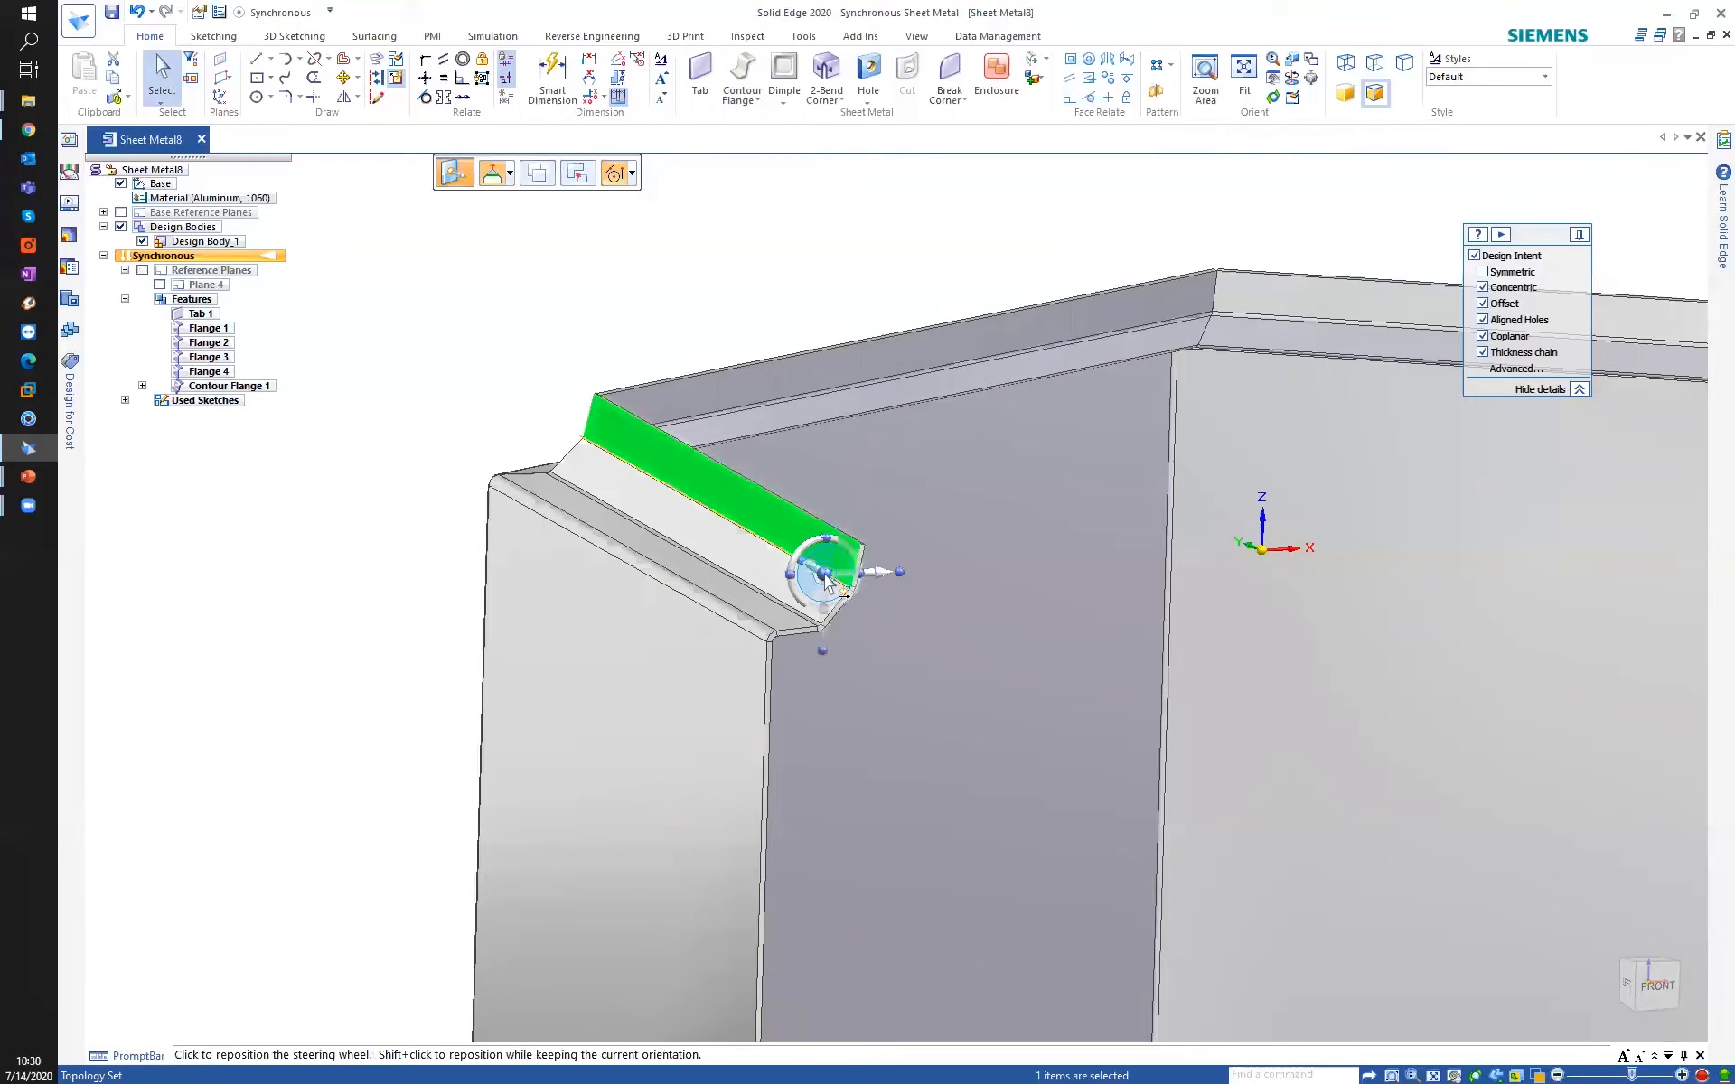
left_click(845, 577)
left_click(863, 573)
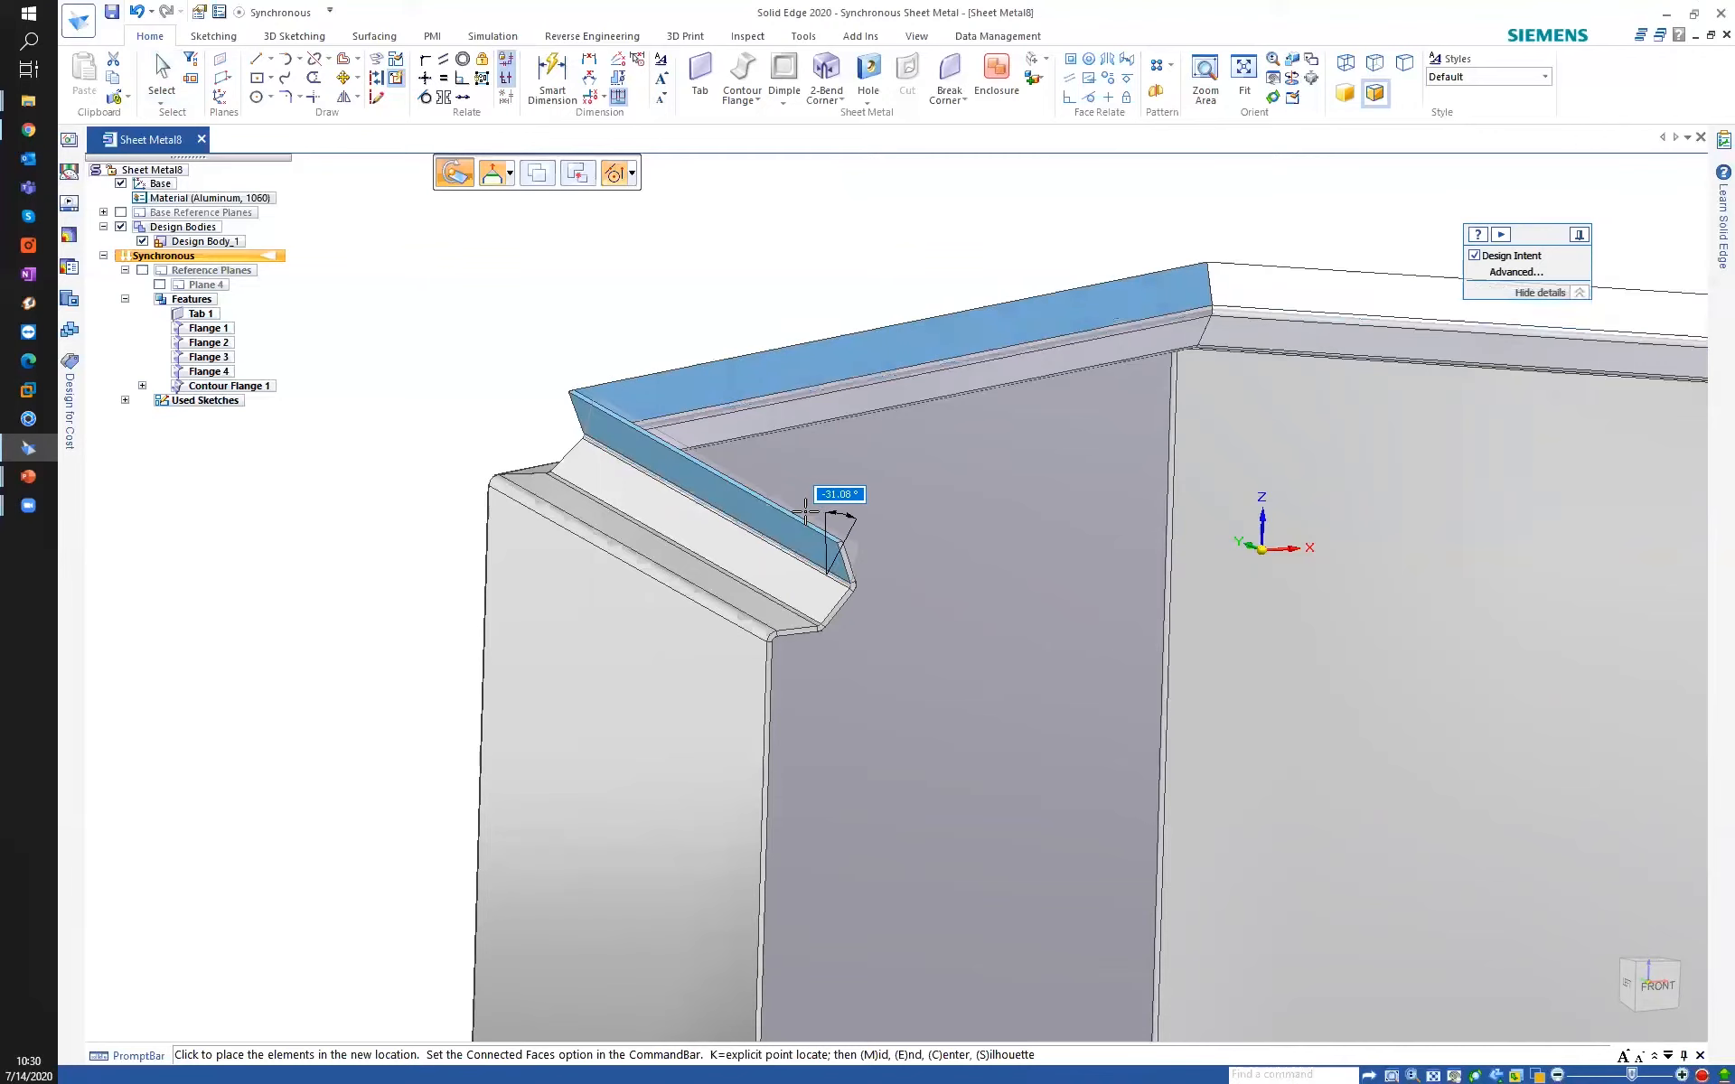
left_click(486, 412)
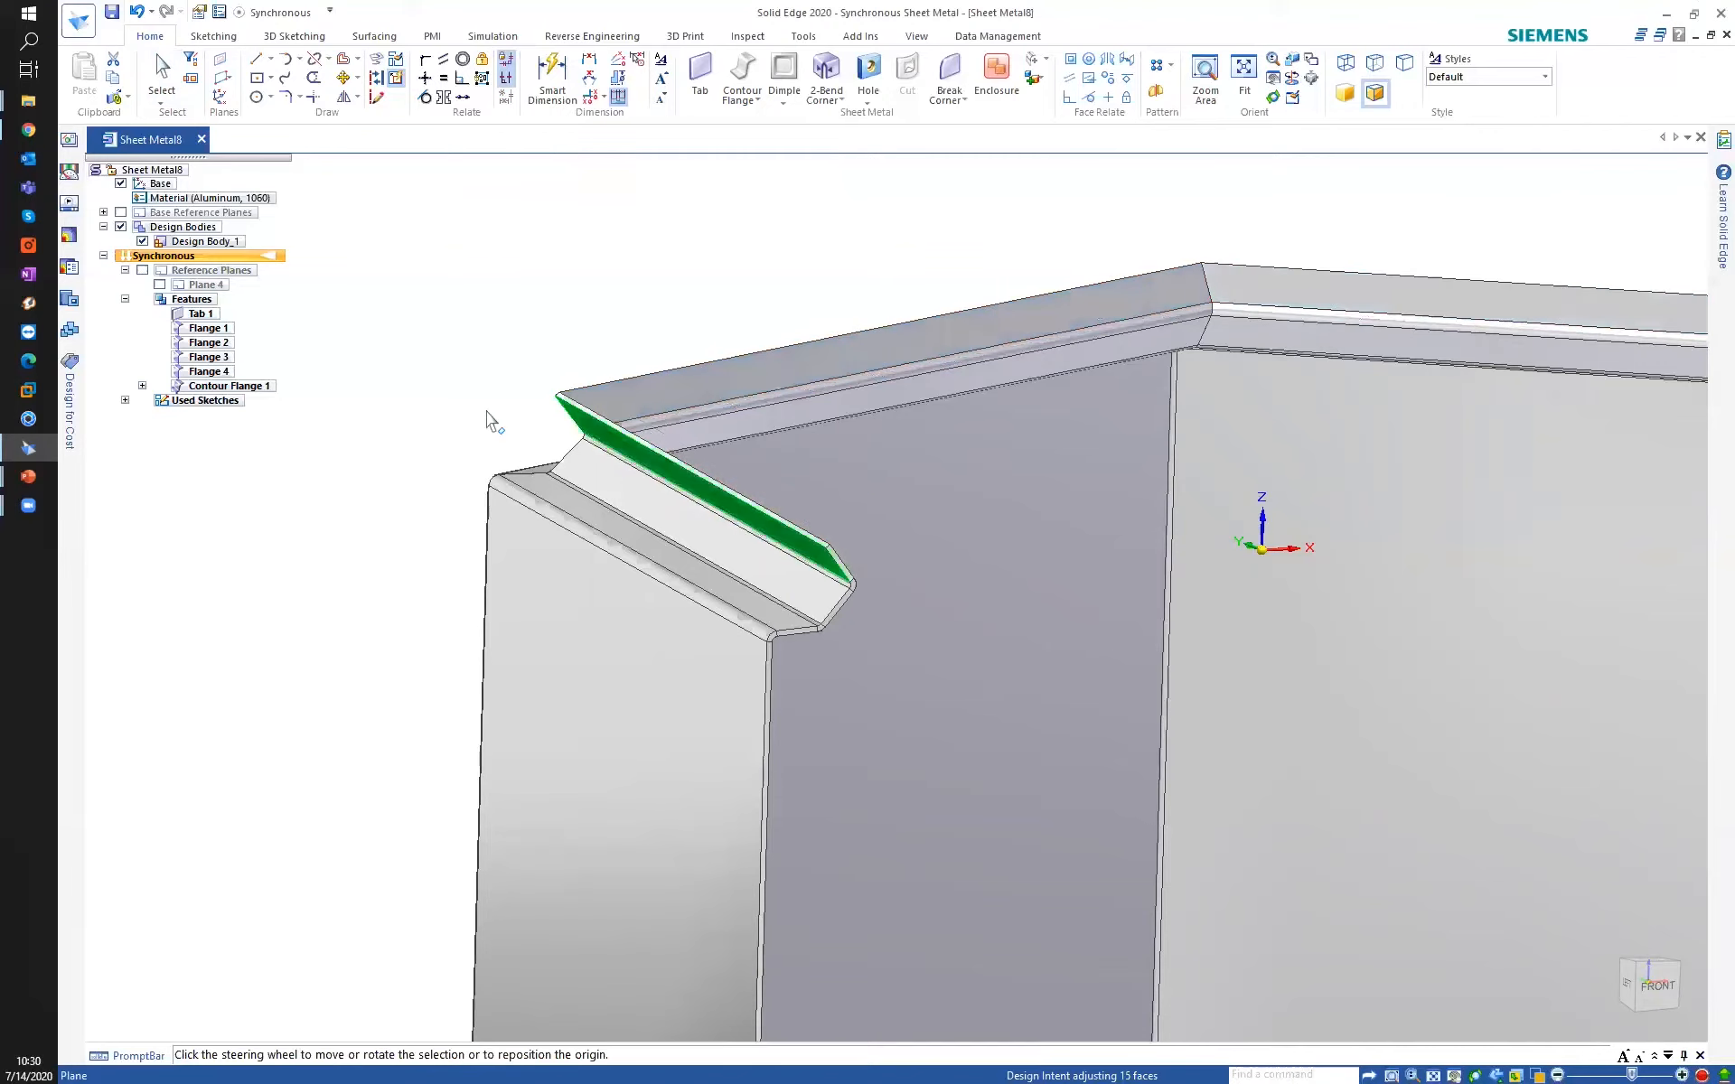
Set the gap of Close Corner 1 in the contour flange to 0.25 mm and clear the selection.
middle_click_drag(486, 412, 506, 389)
middle_click_drag(600, 425, 693, 389)
scroll(767, 360, "down", 3)
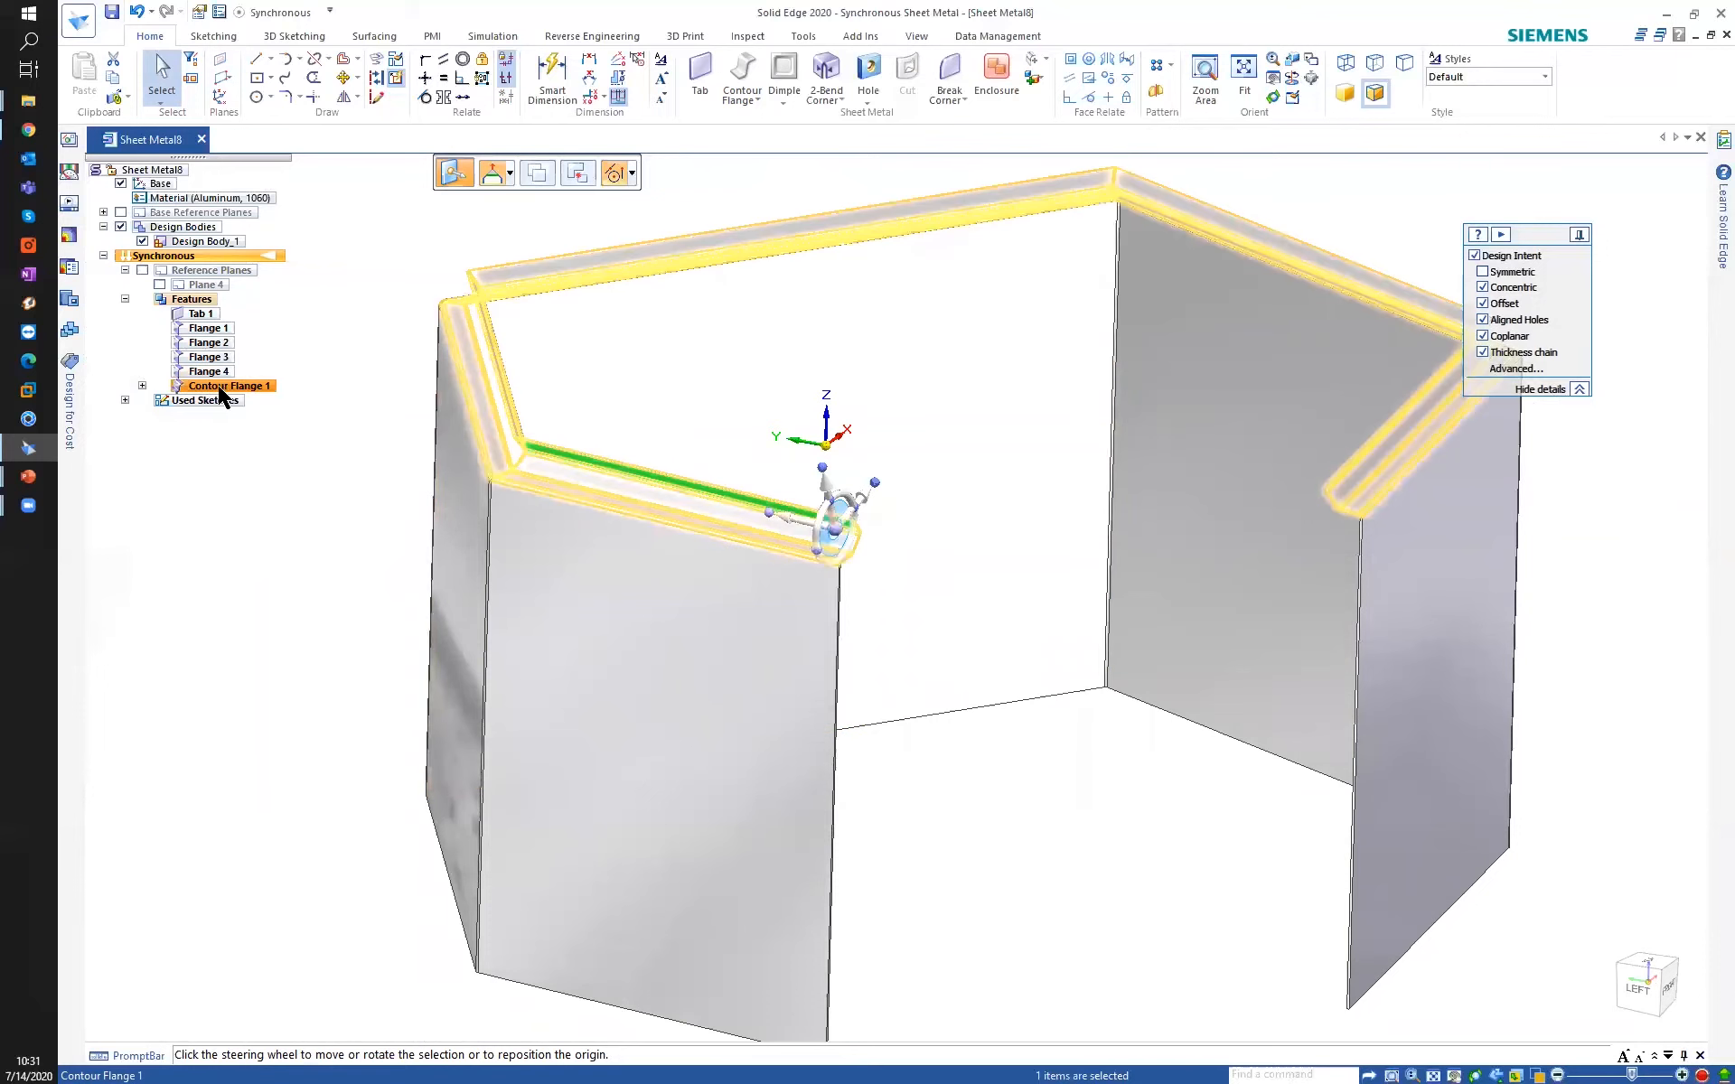
left_click(142, 387)
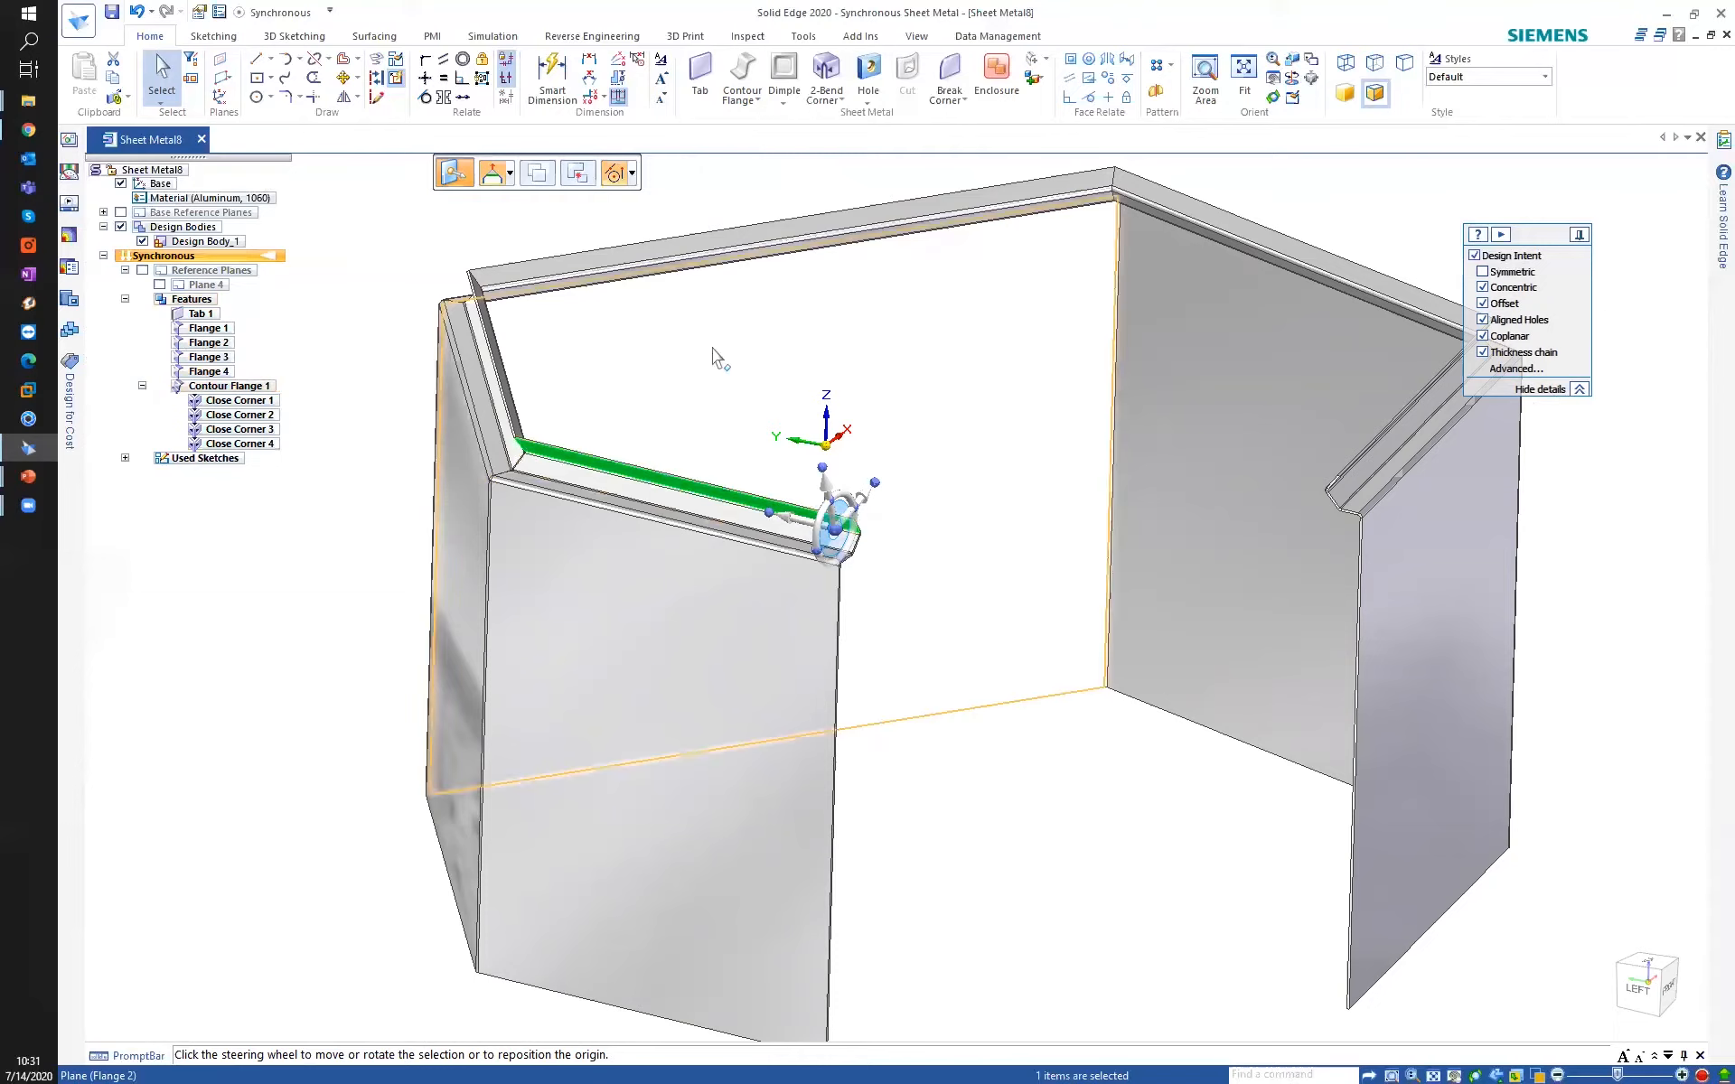
left_click(245, 403)
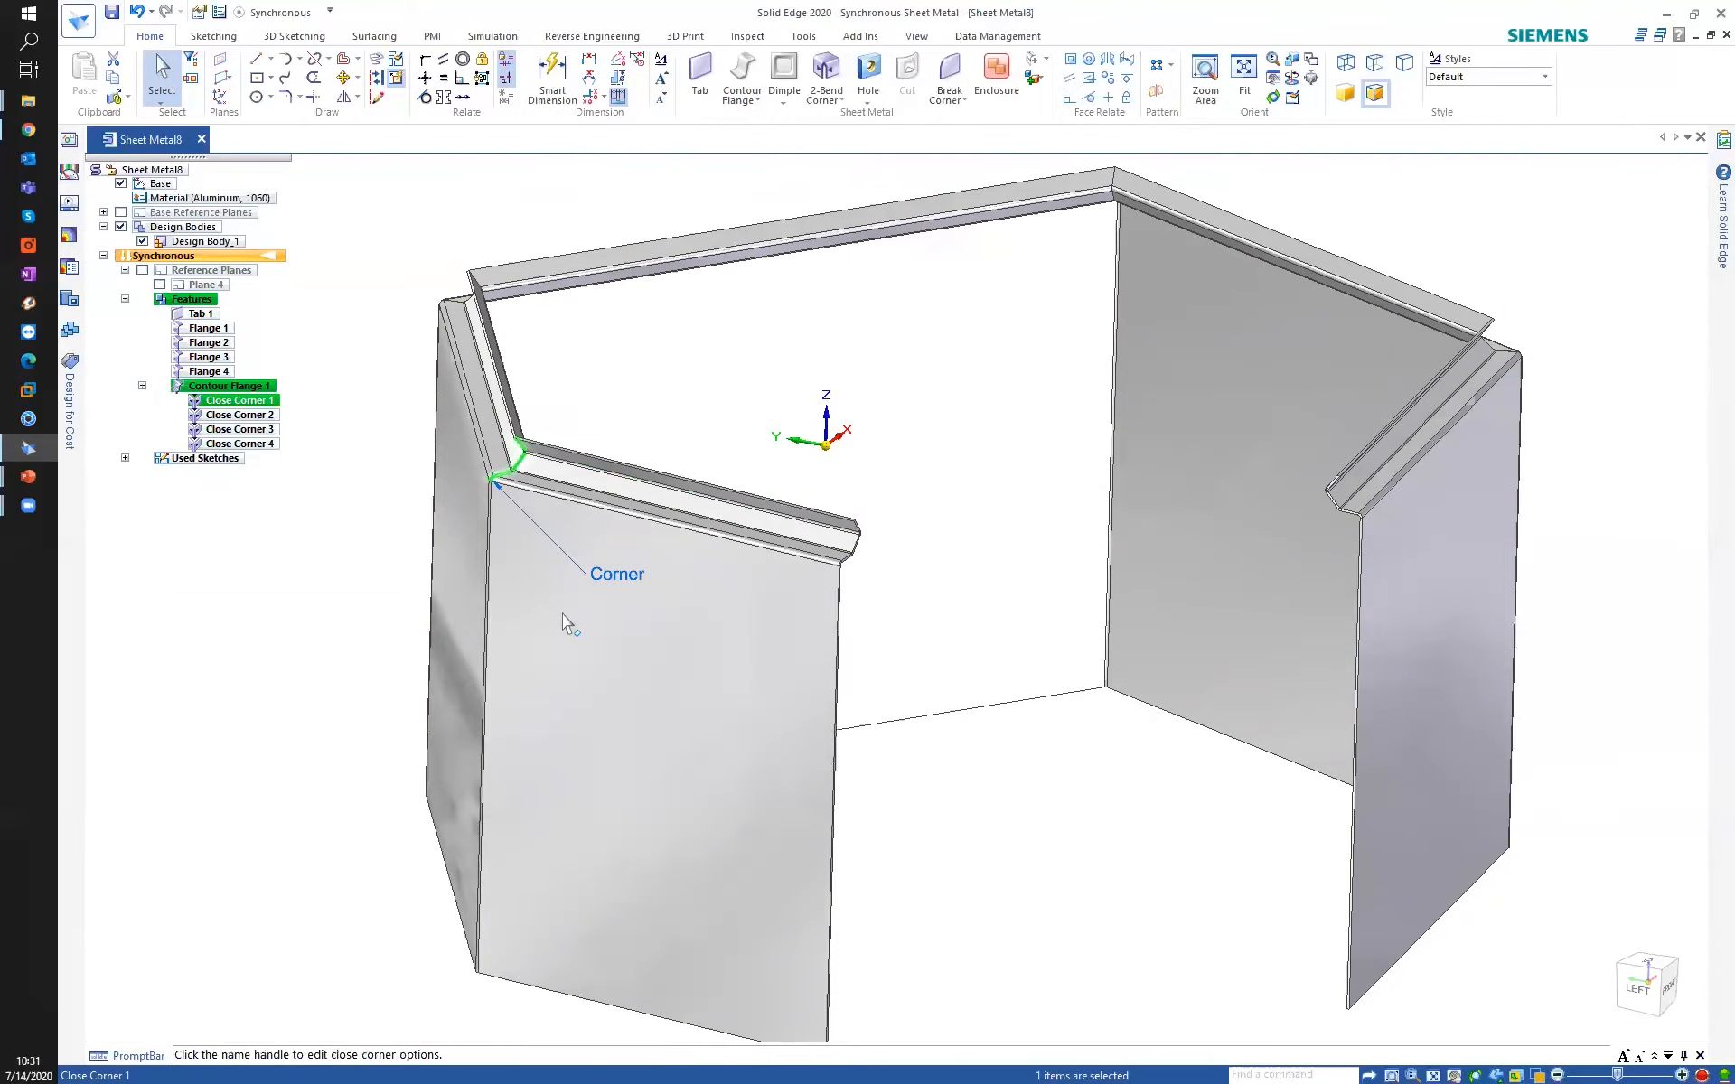
left_click(609, 577)
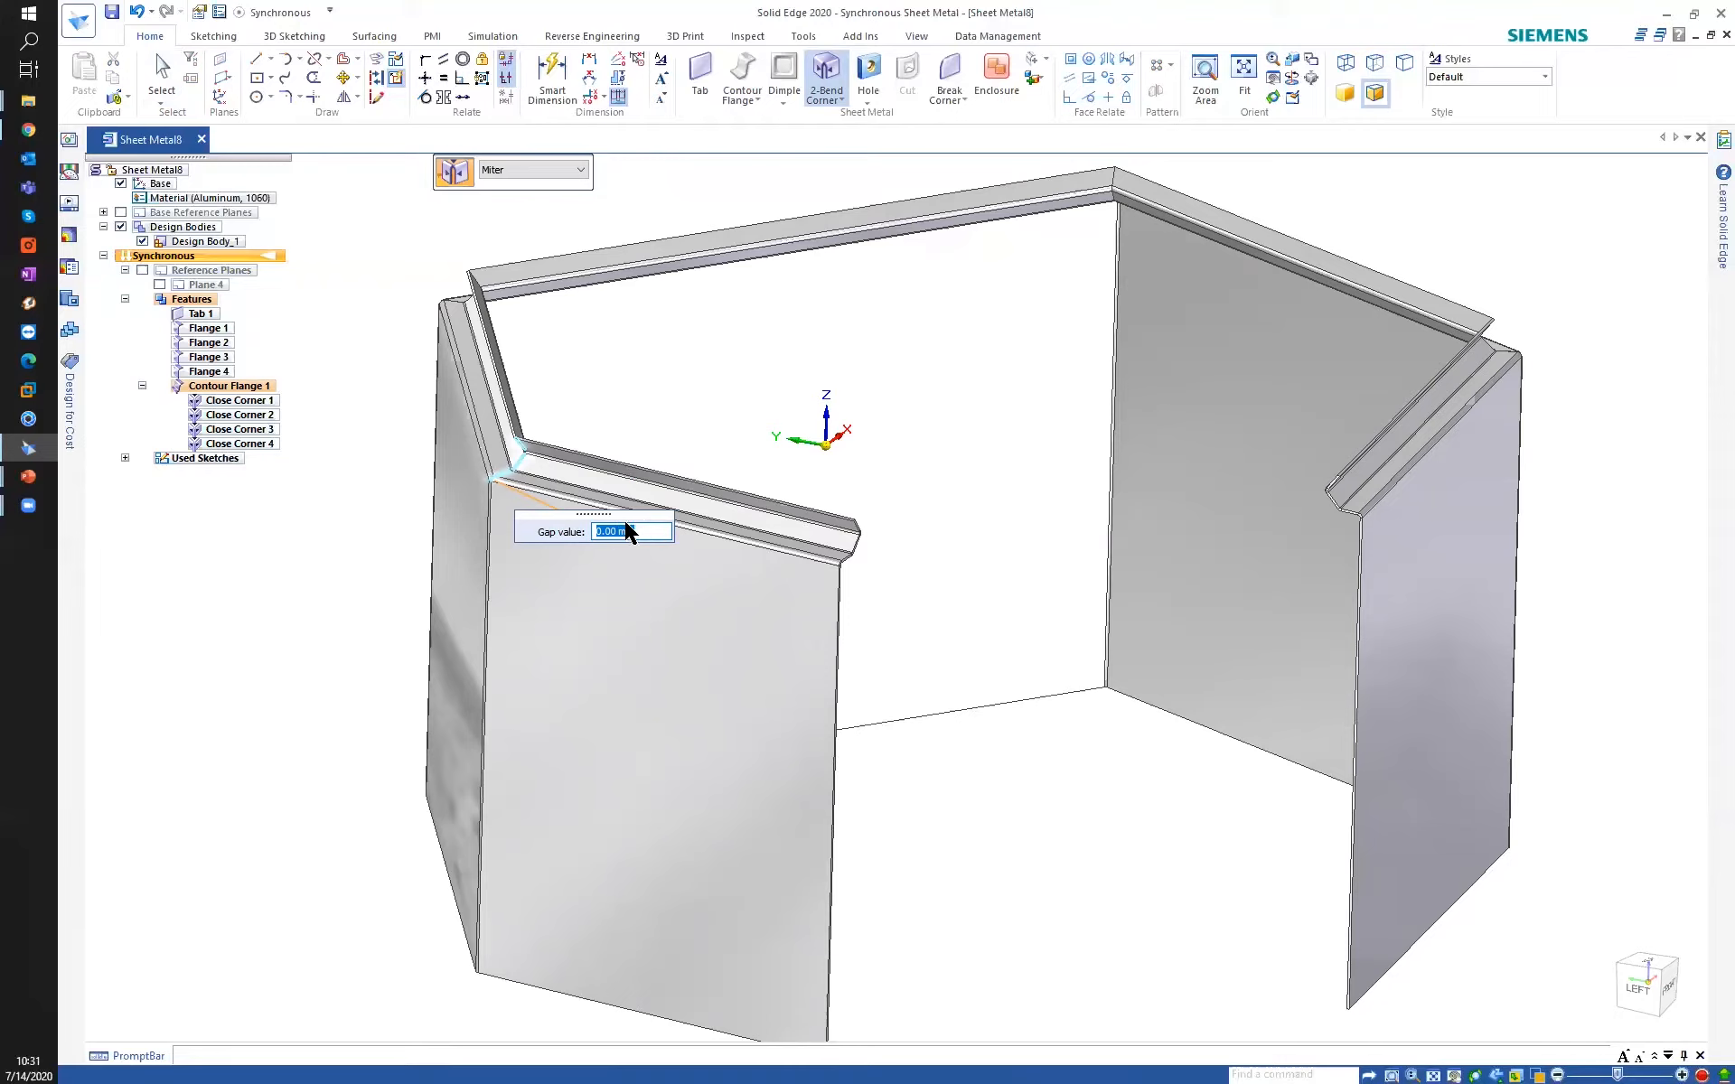
type(".25")
key("Return")
middle_click_drag(537, 463, 709, 450)
scroll(715, 455, "up", 4)
scroll(717, 446, "down", 4)
middle_click_drag(575, 252, 558, 316)
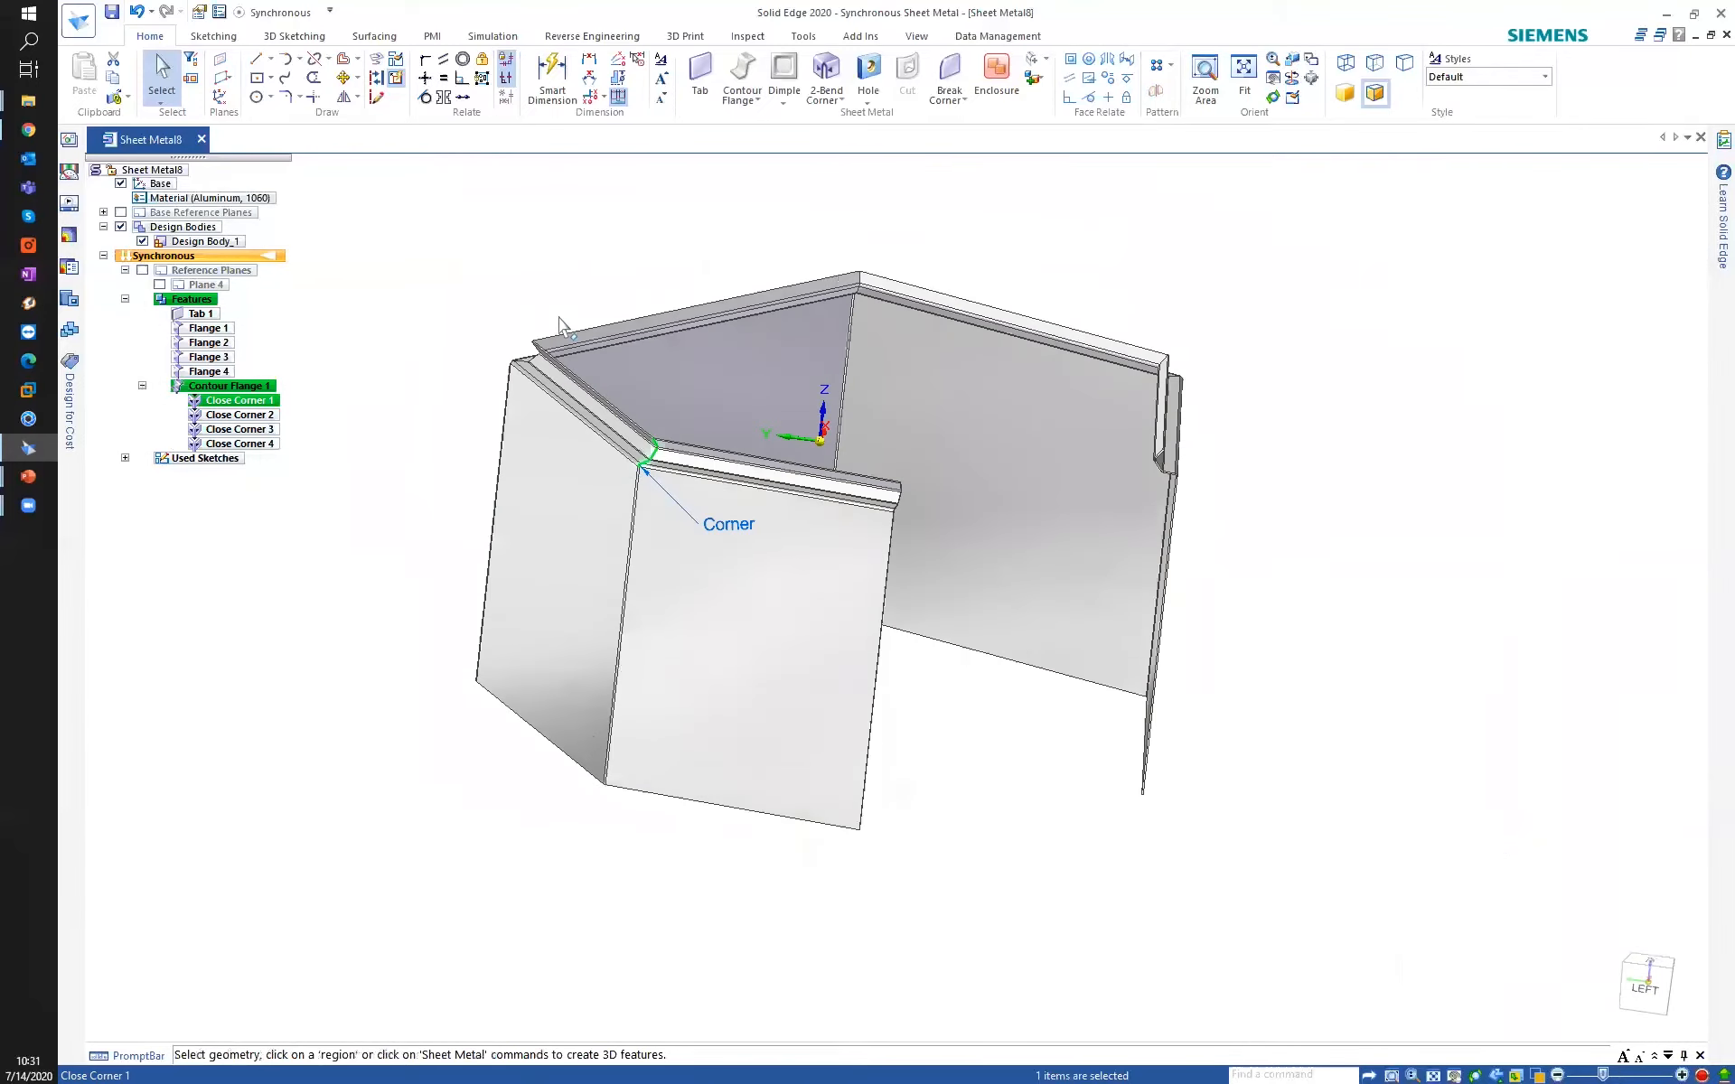
left_click(520, 270)
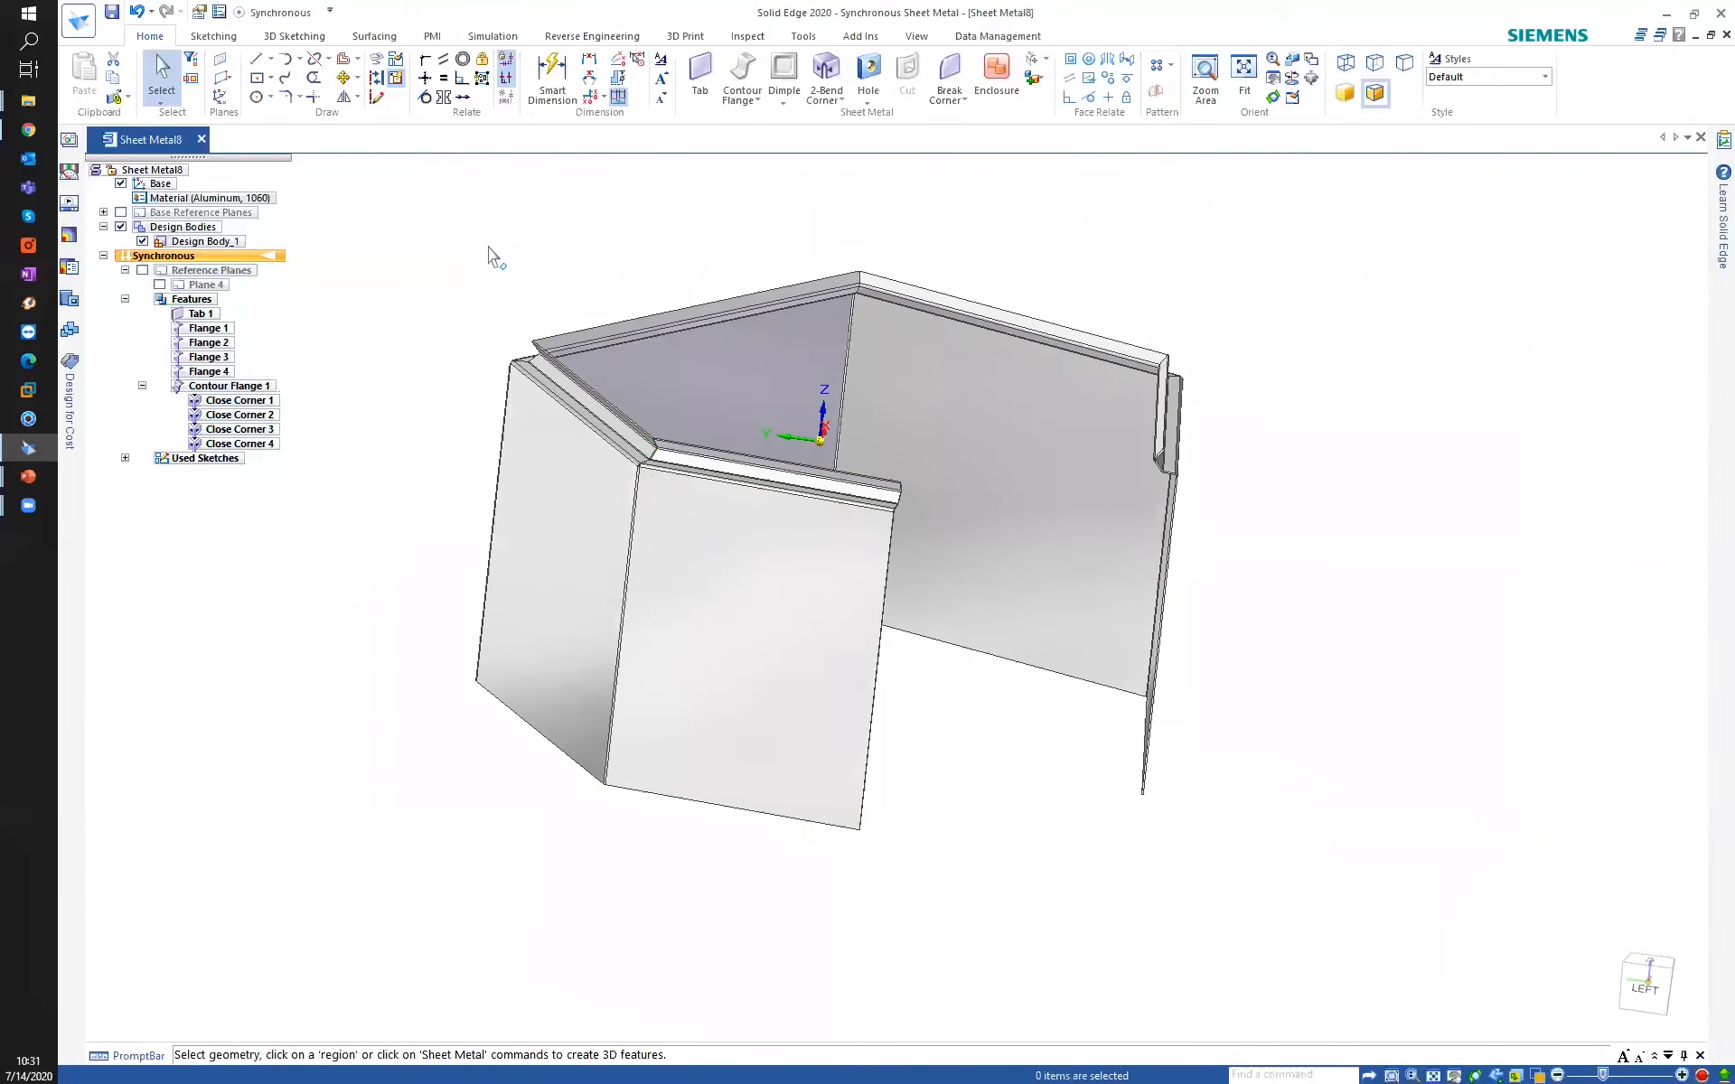
Separate Contour Flange 1 into individual flange features and clear the selection.
middle_click_drag(502, 251, 609, 443)
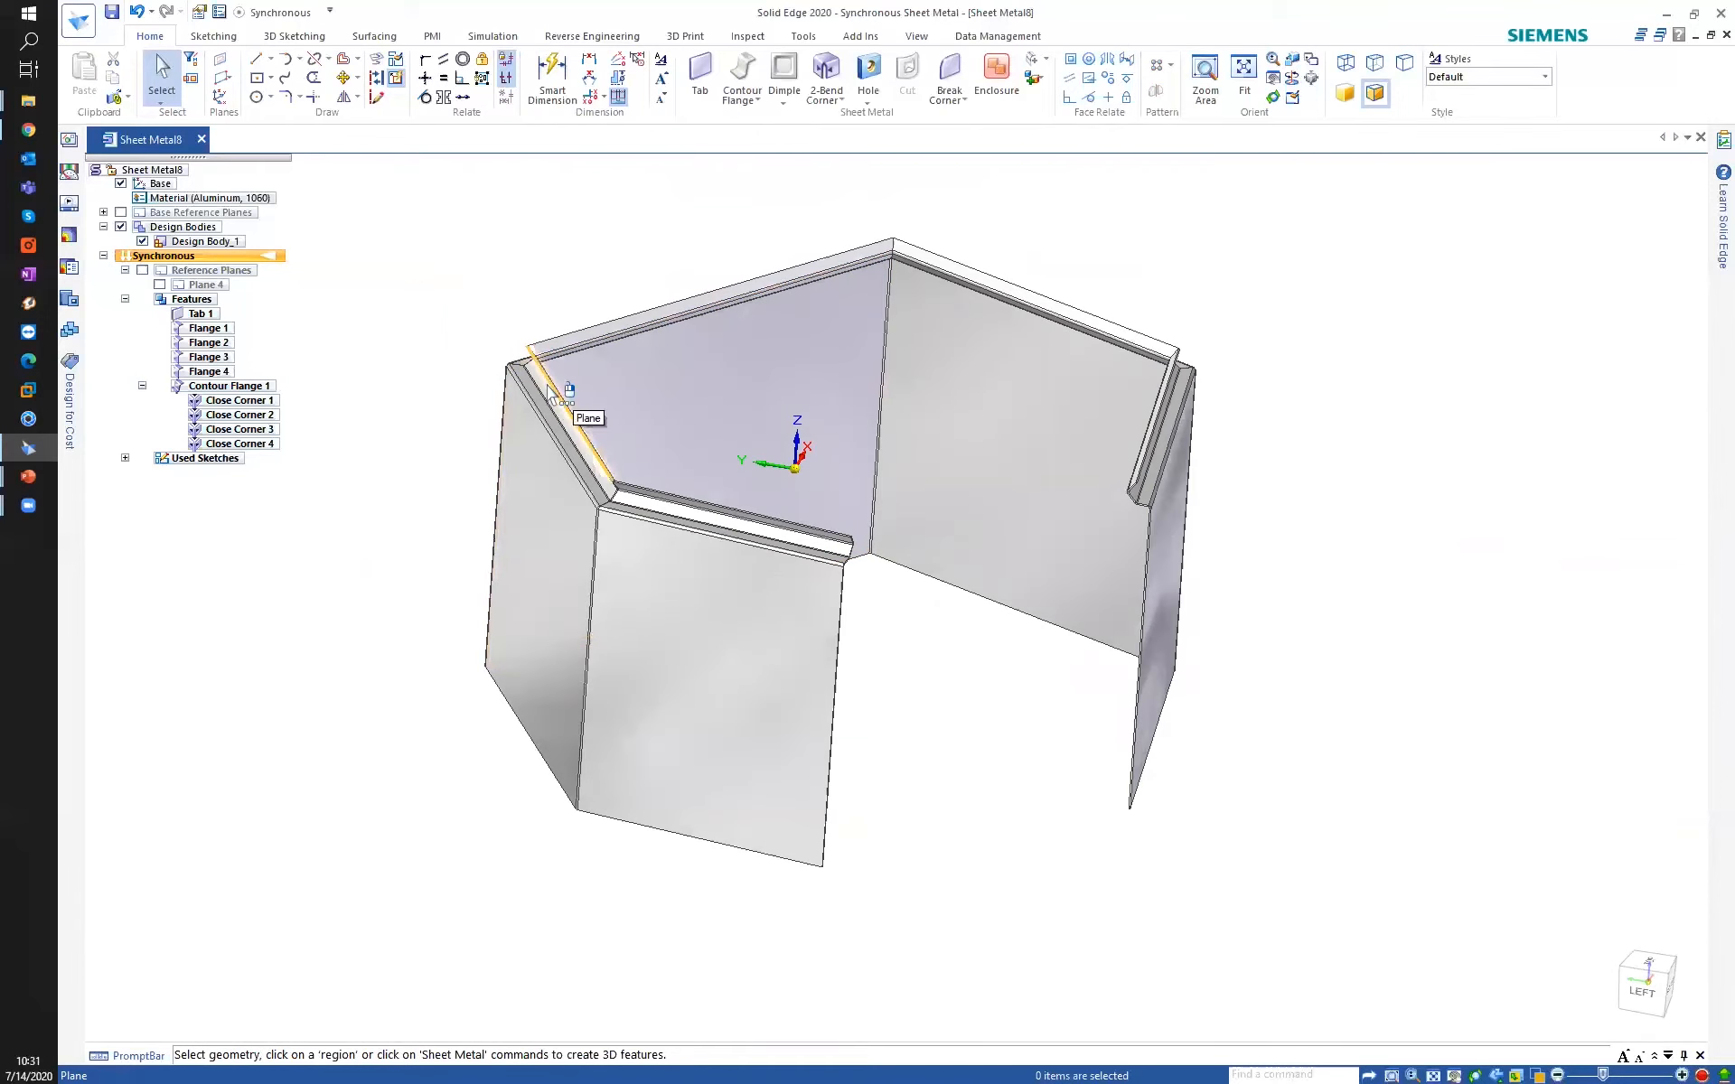
middle_click_drag(626, 443, 647, 419)
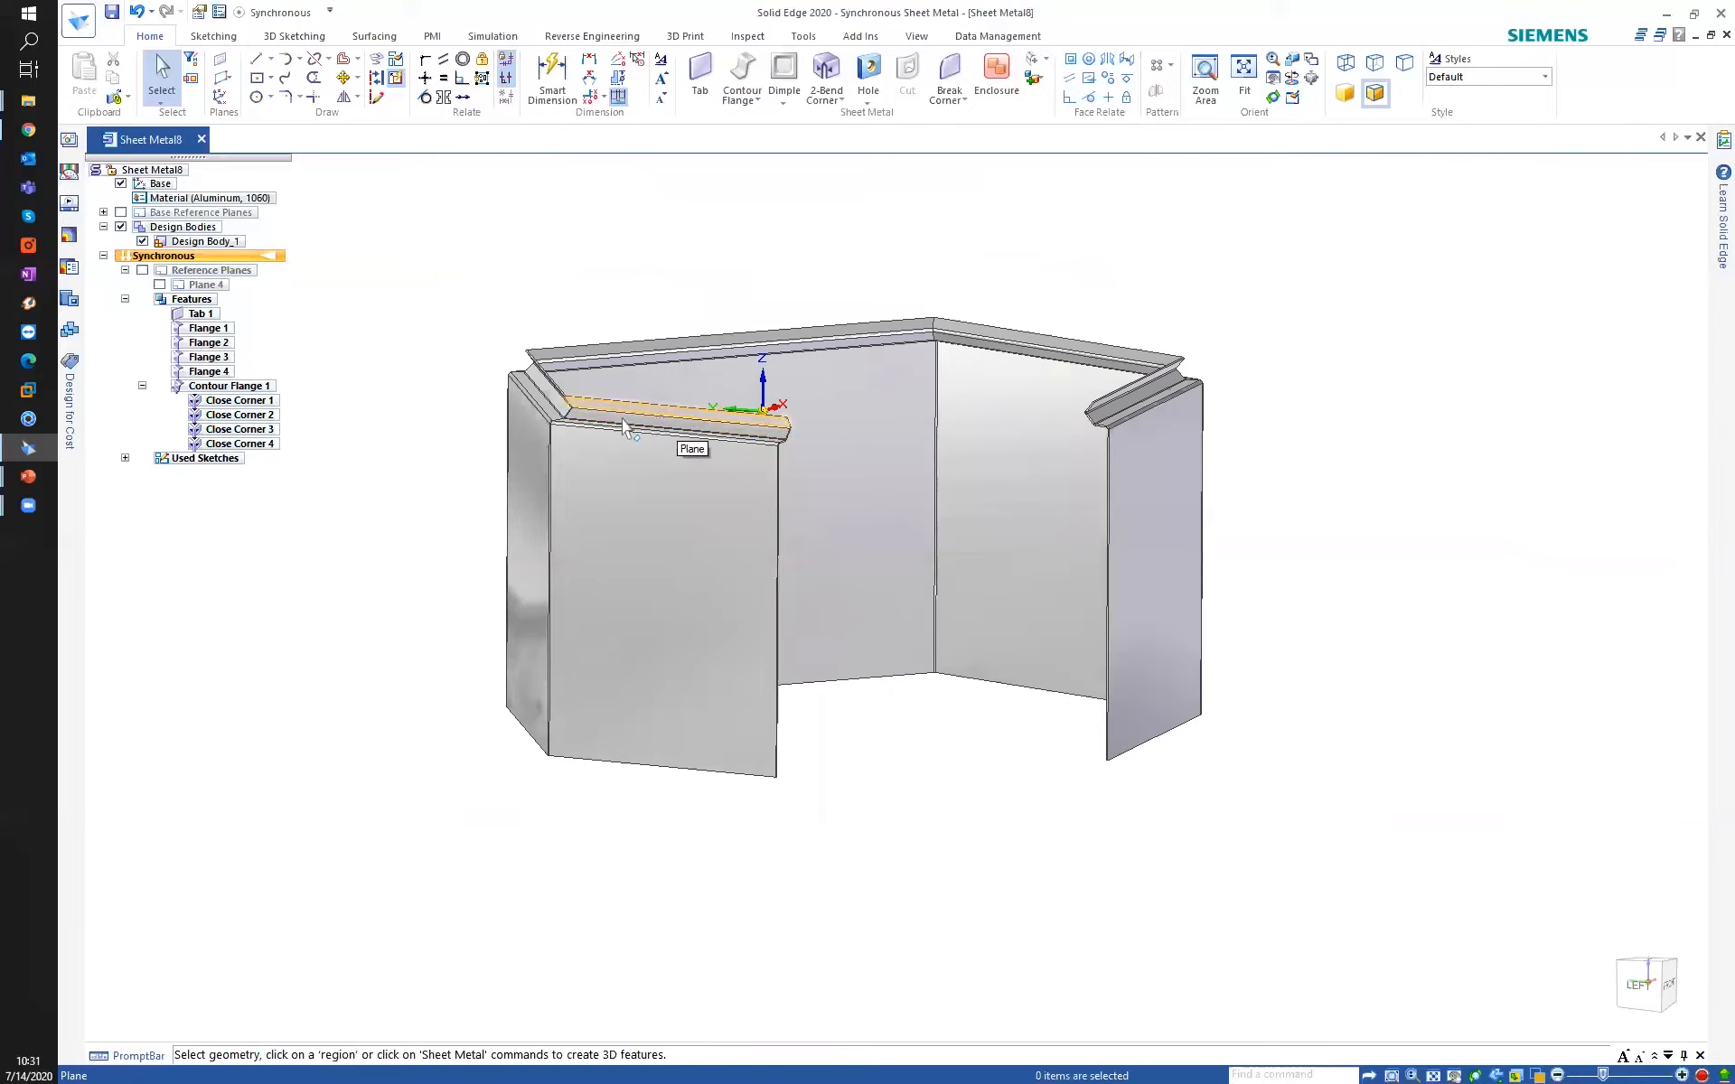
left_click(230, 387)
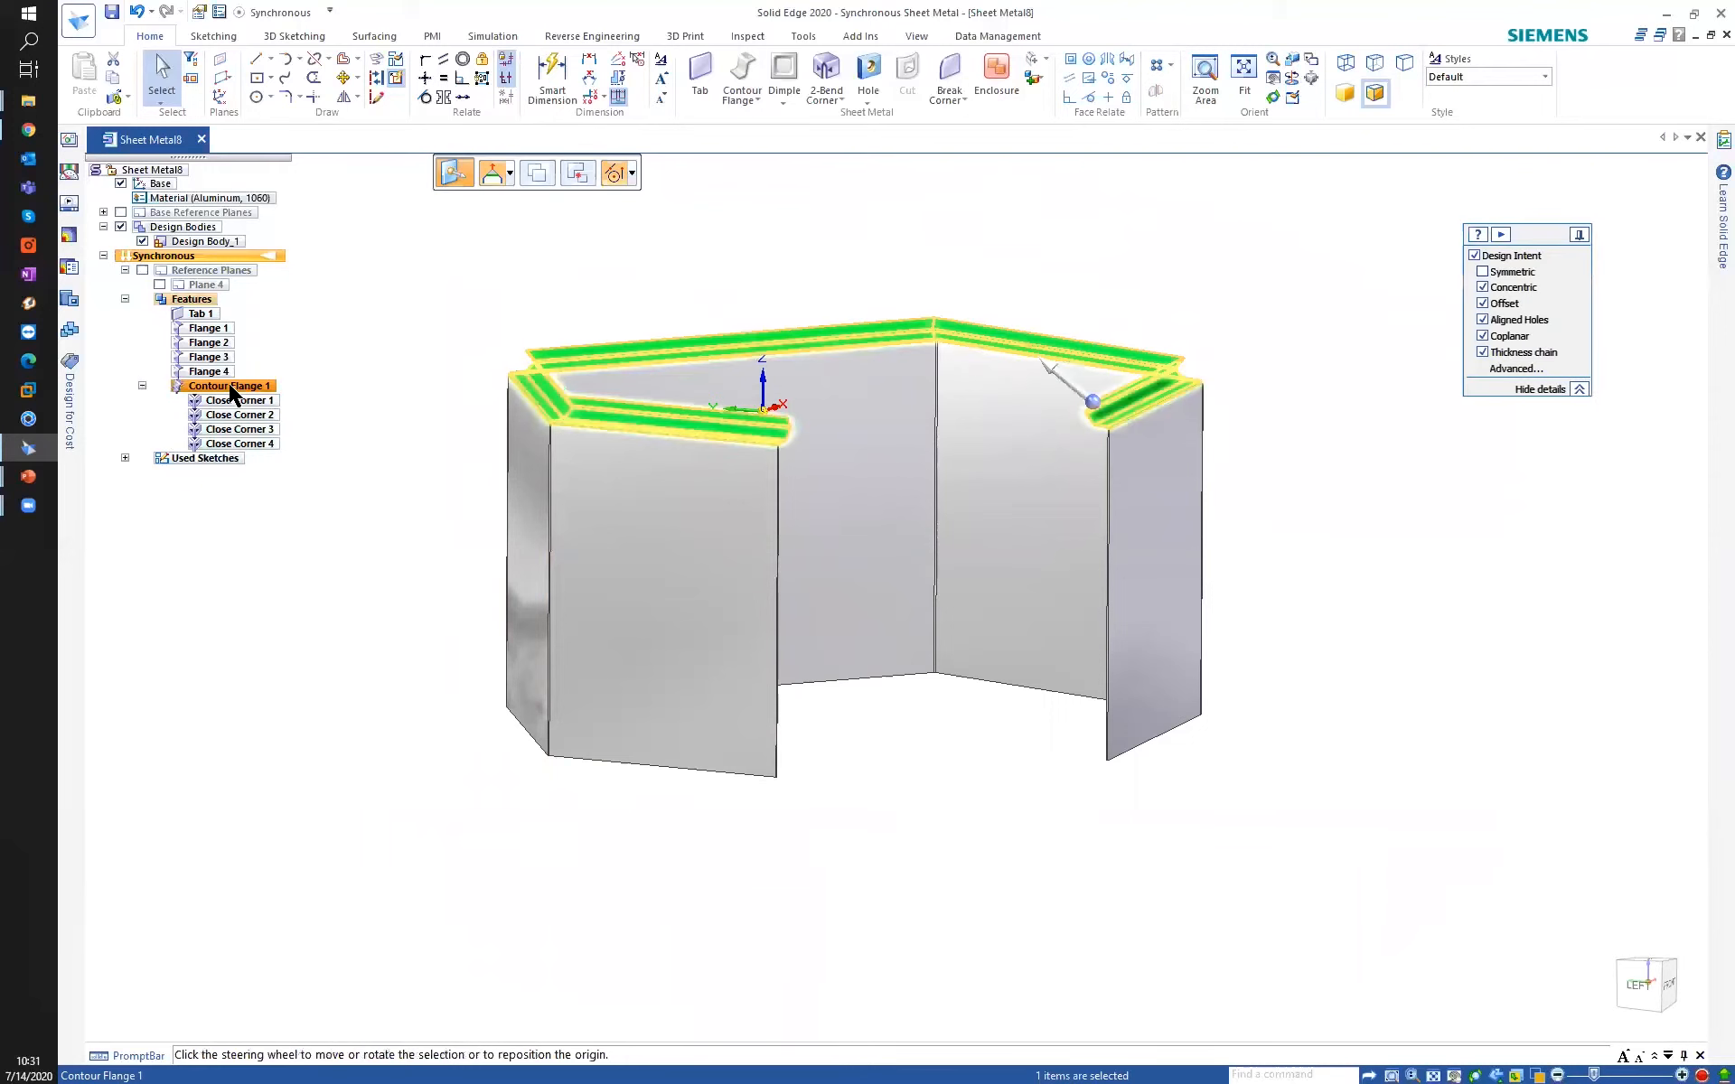
right_click(232, 392)
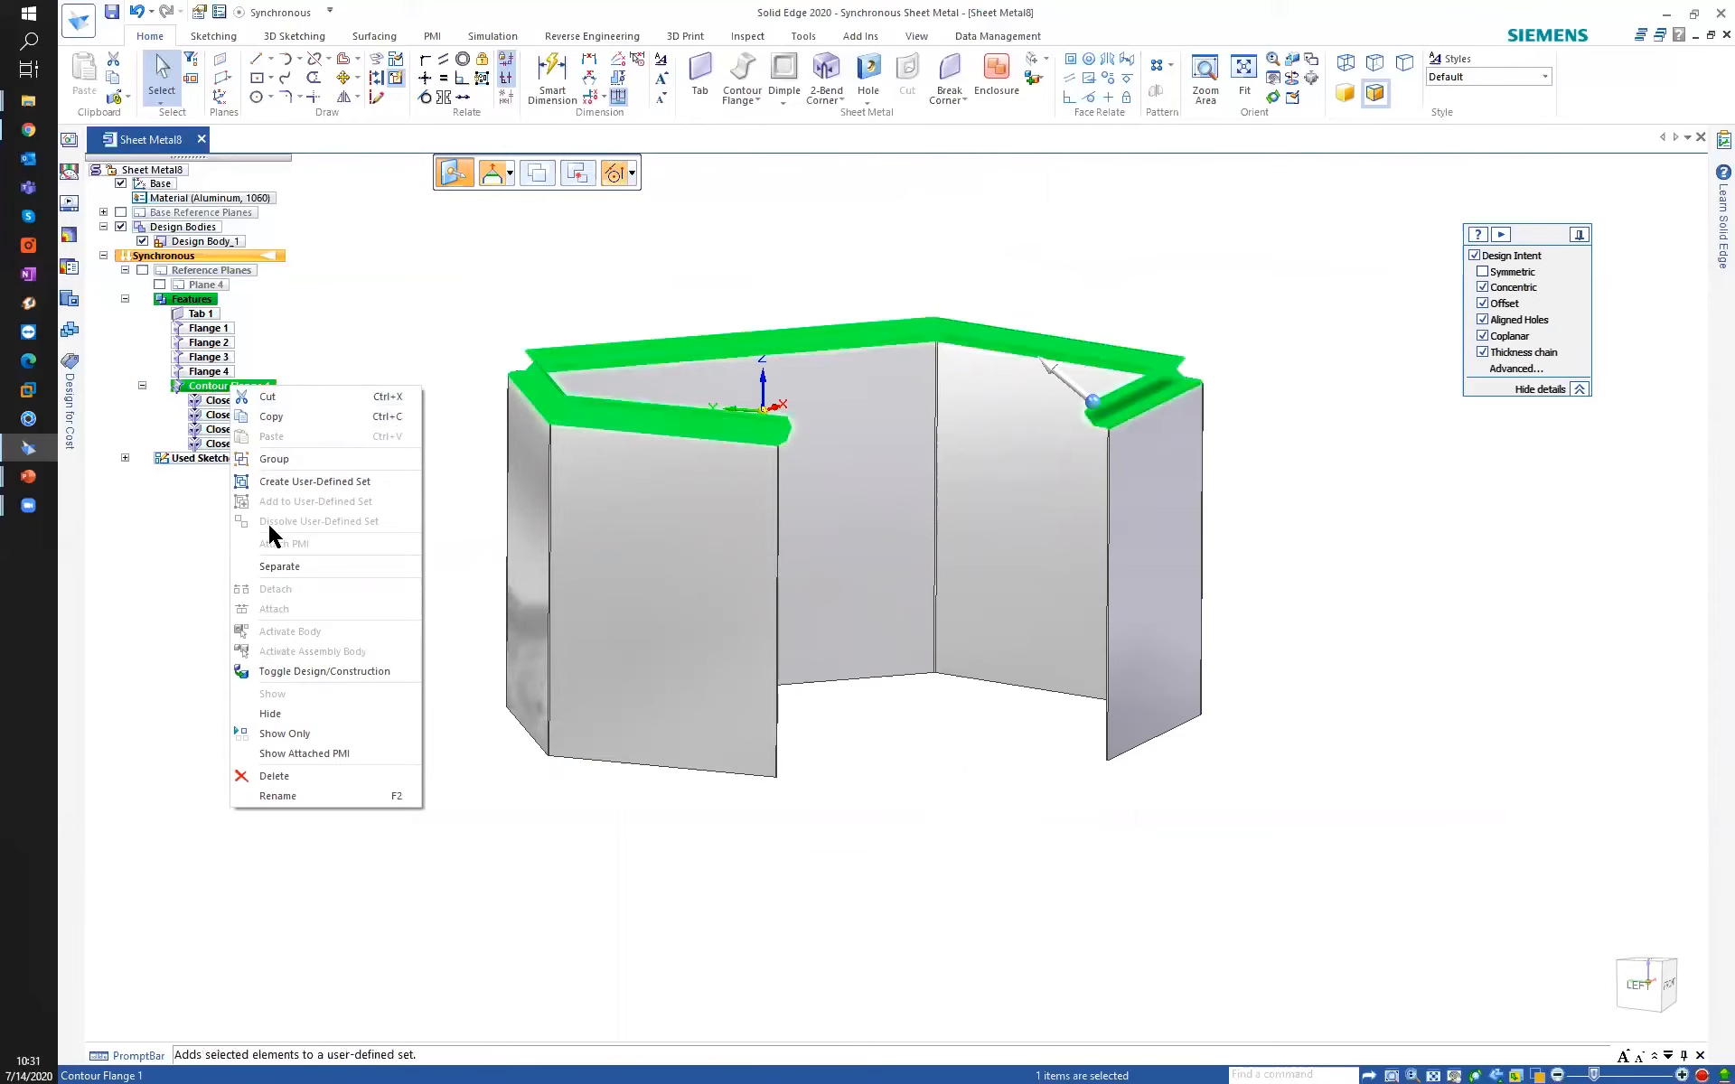
left_click(282, 567)
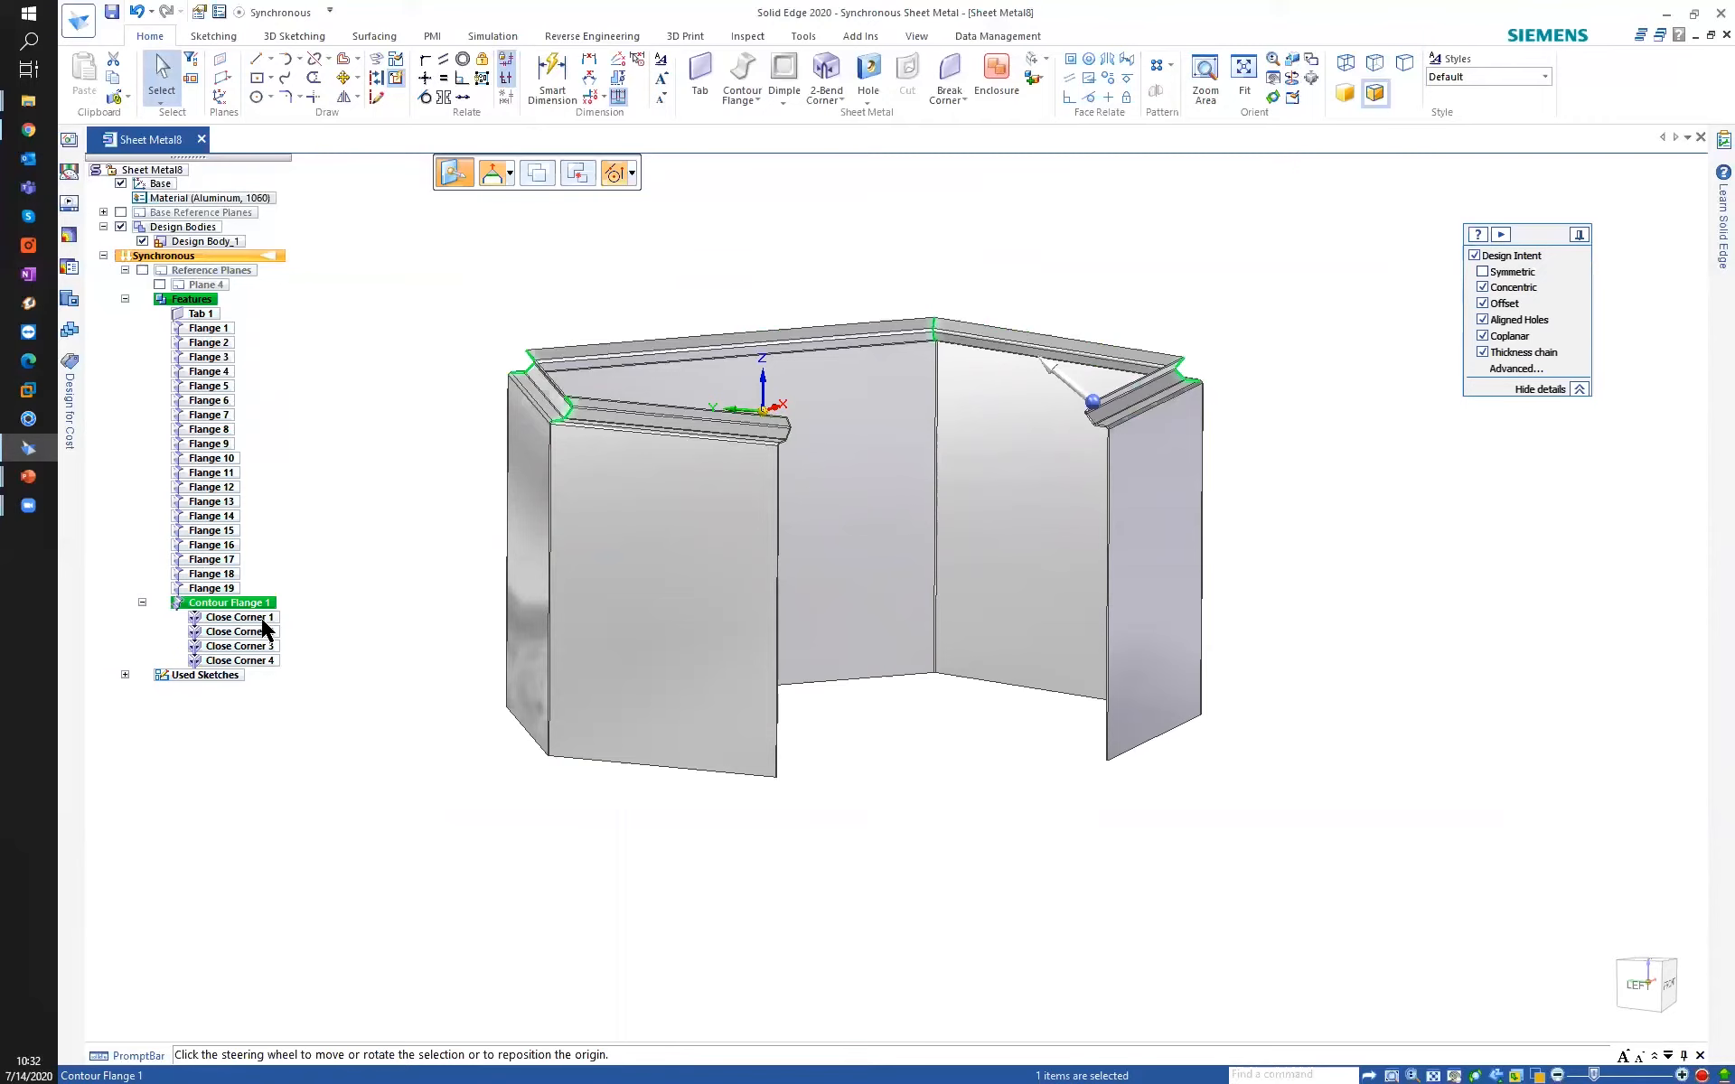
left_click(362, 524)
Examine the separated flanges by selecting Flange 19, Flange 18 and Flange 17 and checking which face each one covers.
middle_click_drag(358, 470, 441, 571)
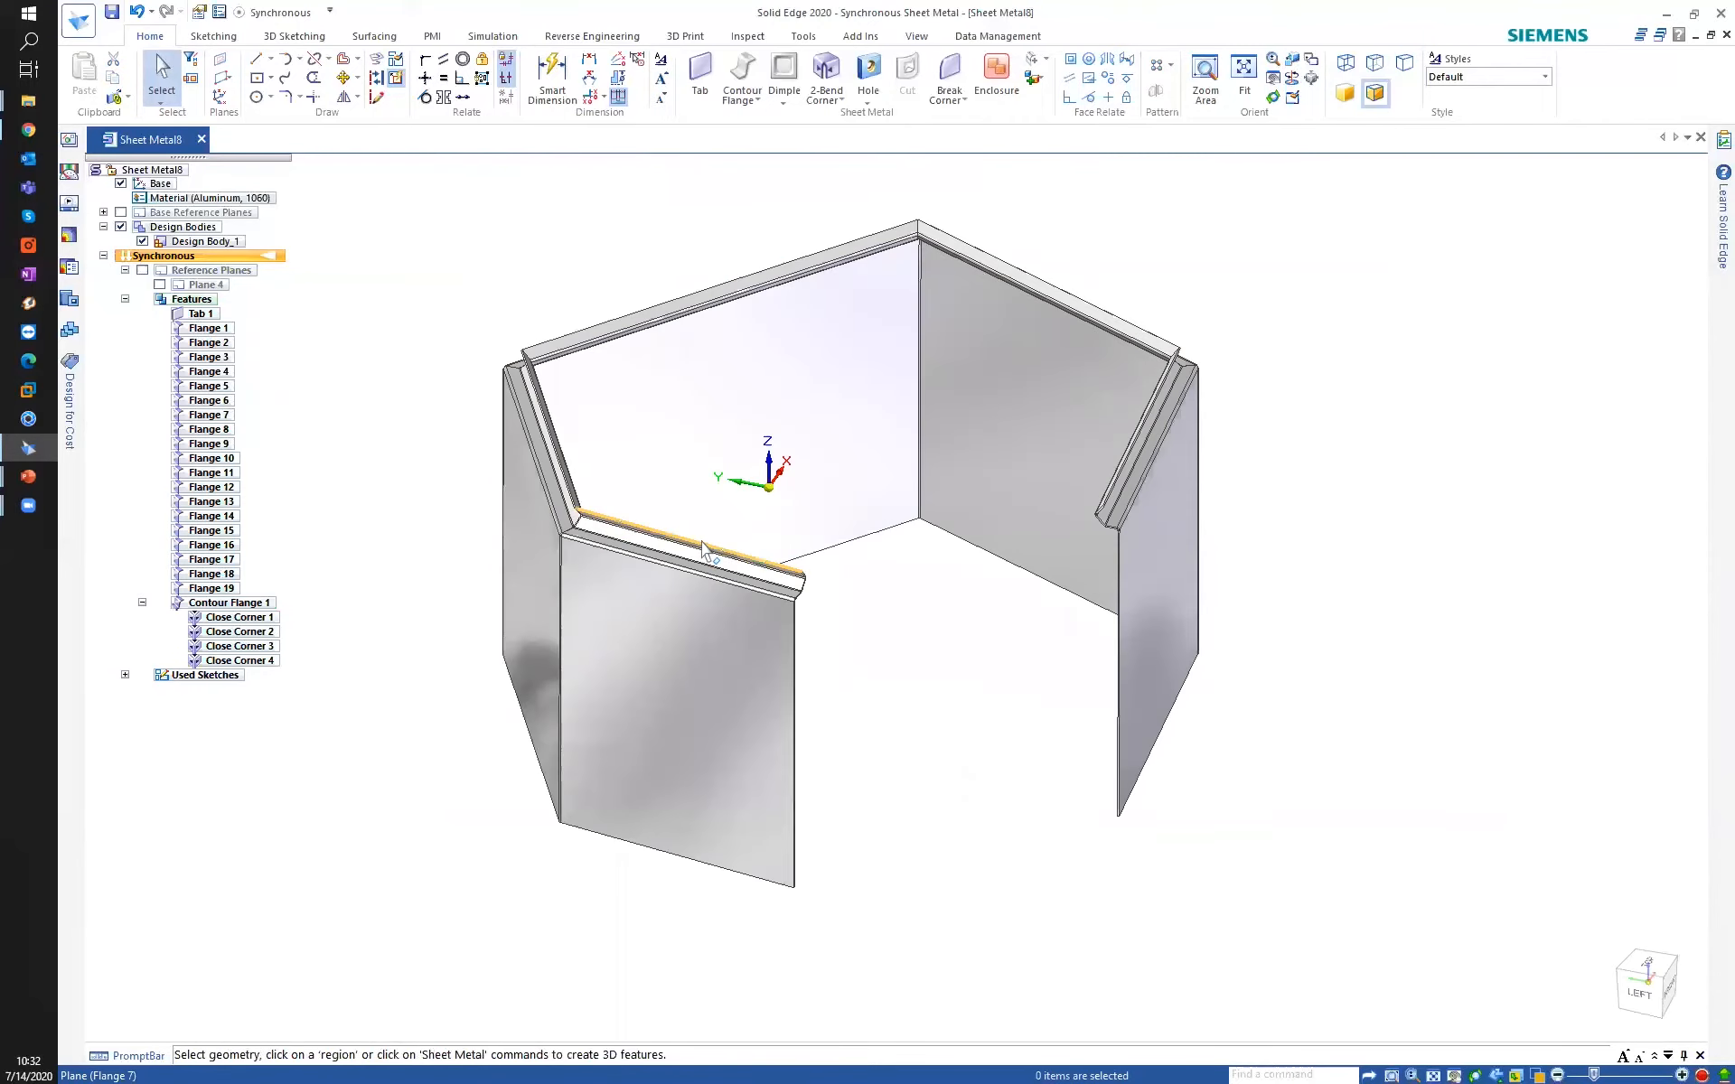
scroll(707, 560, "up", 3)
left_click(682, 567)
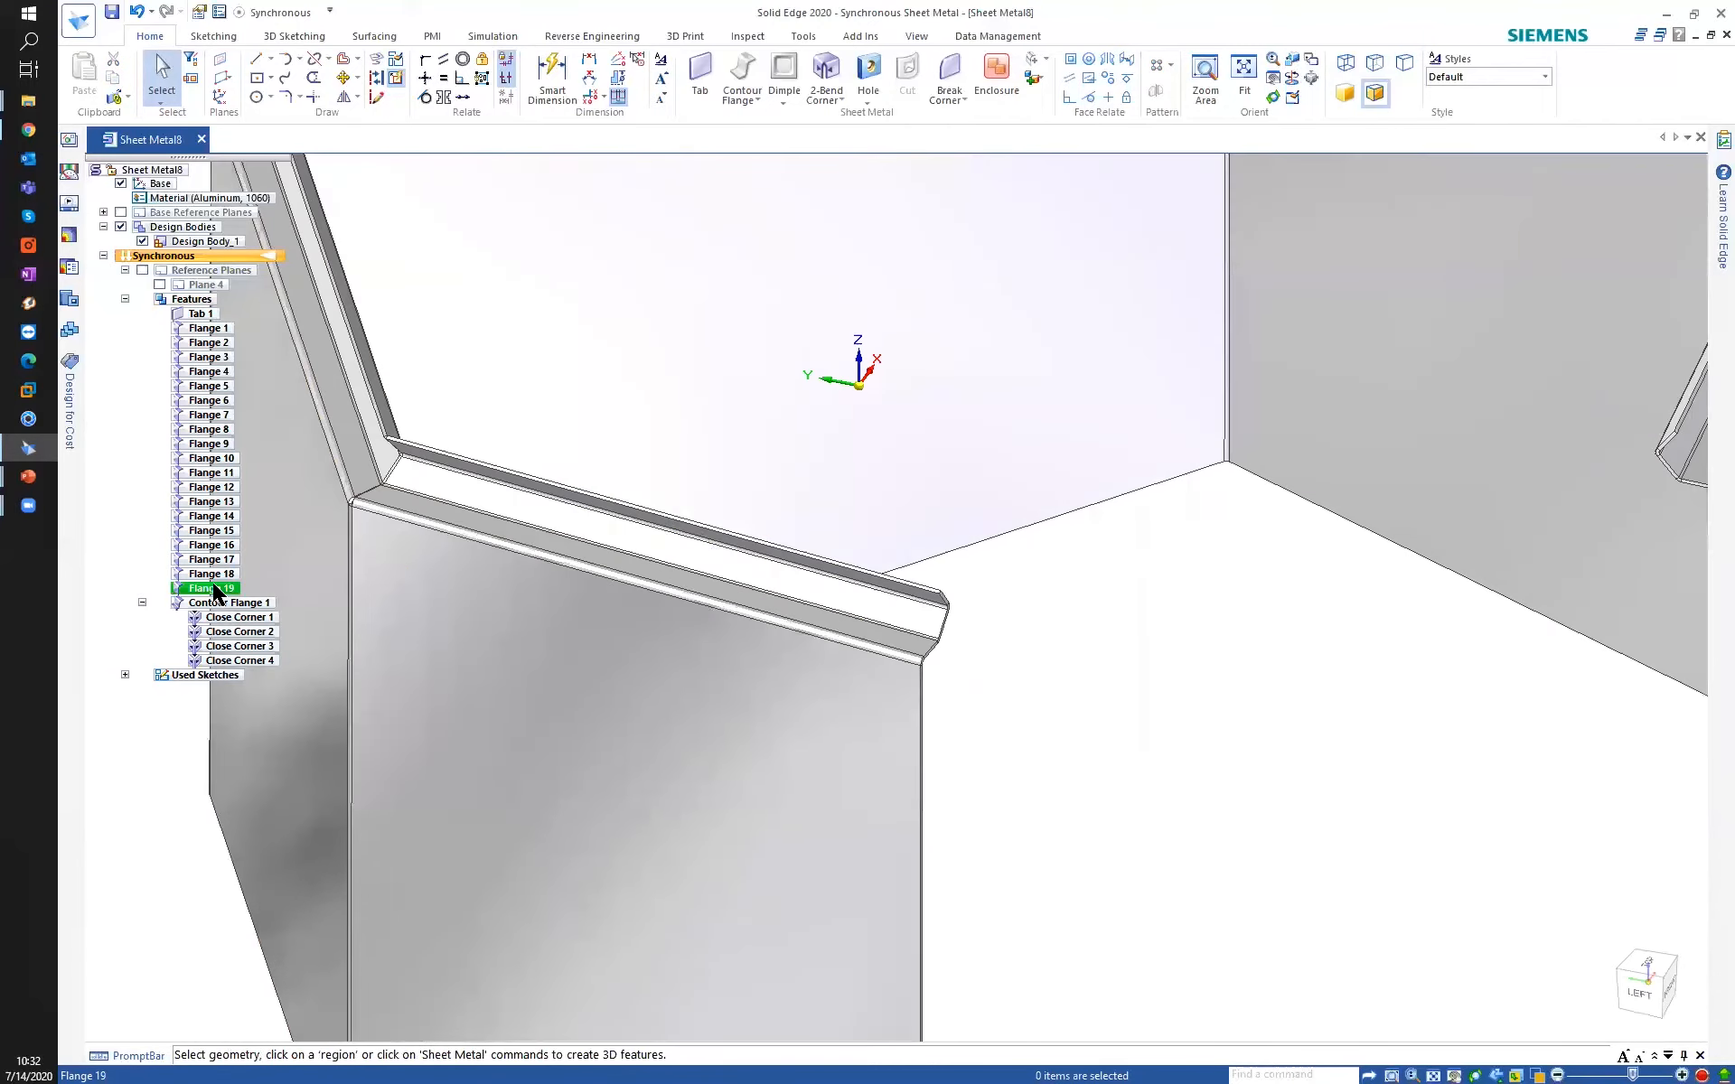
scroll(810, 477, "down", 4)
middle_click_drag(680, 456, 624, 425)
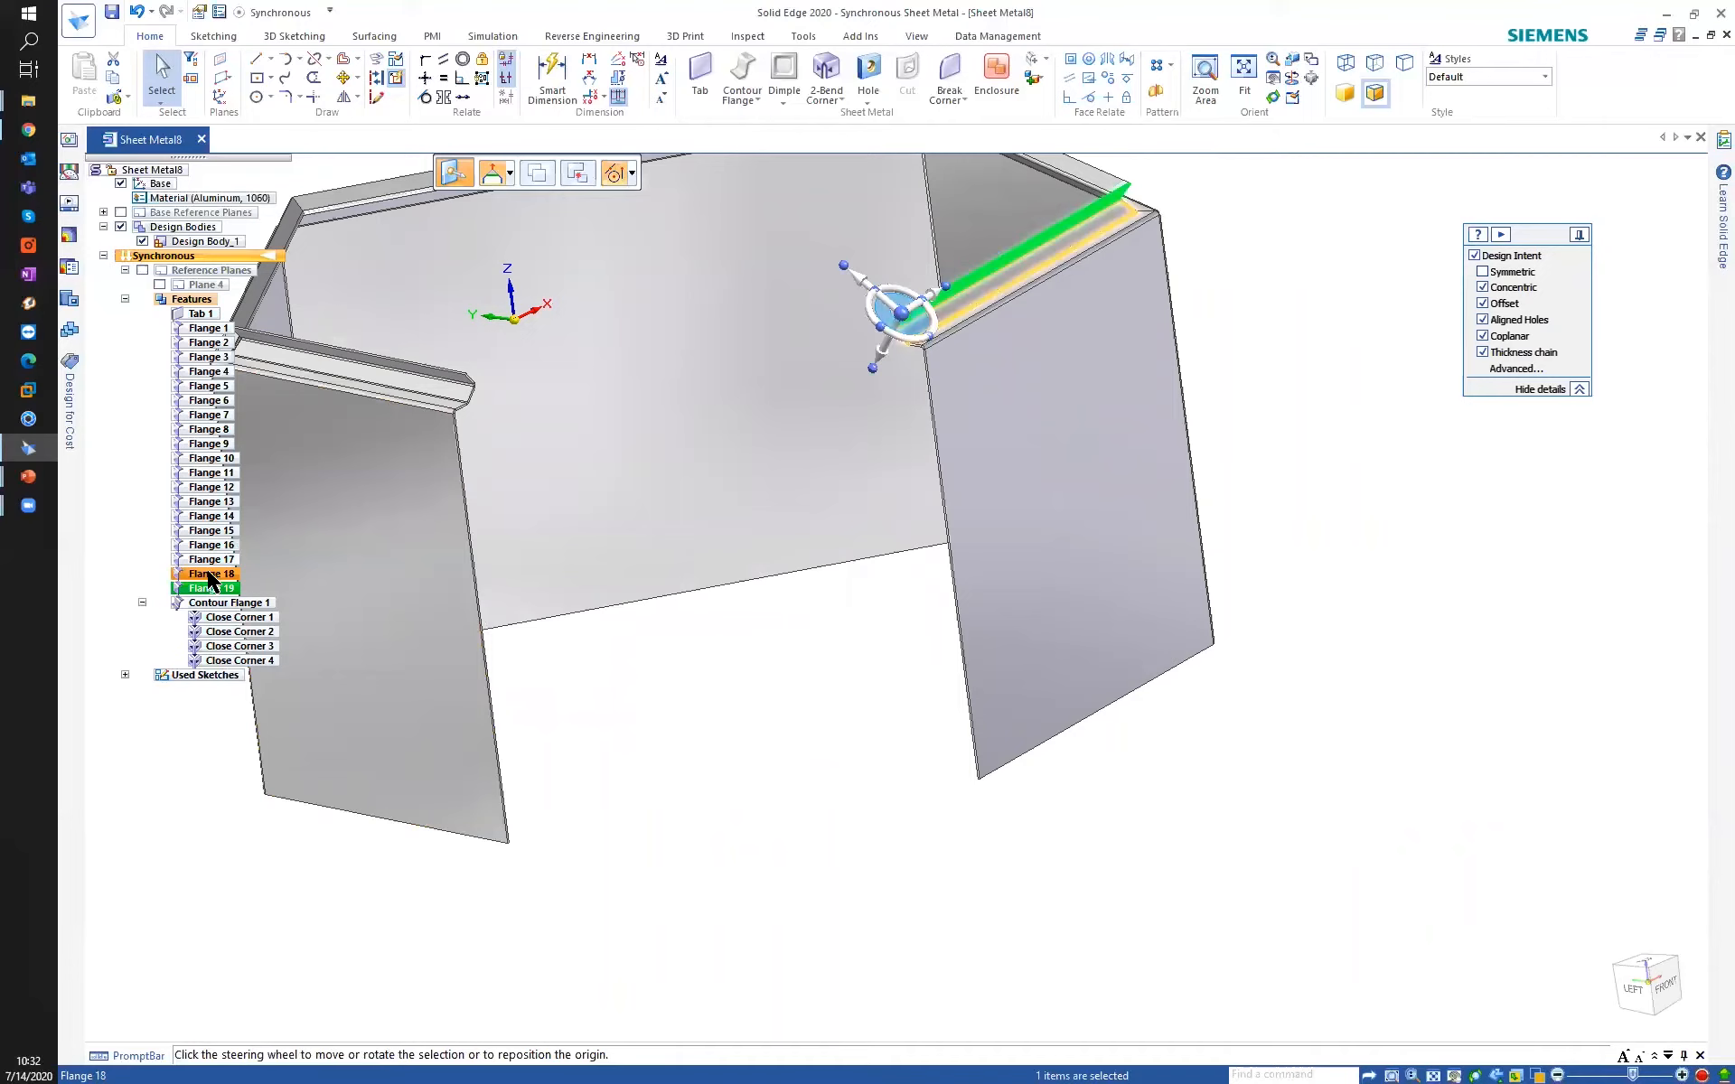
left_click(212, 576)
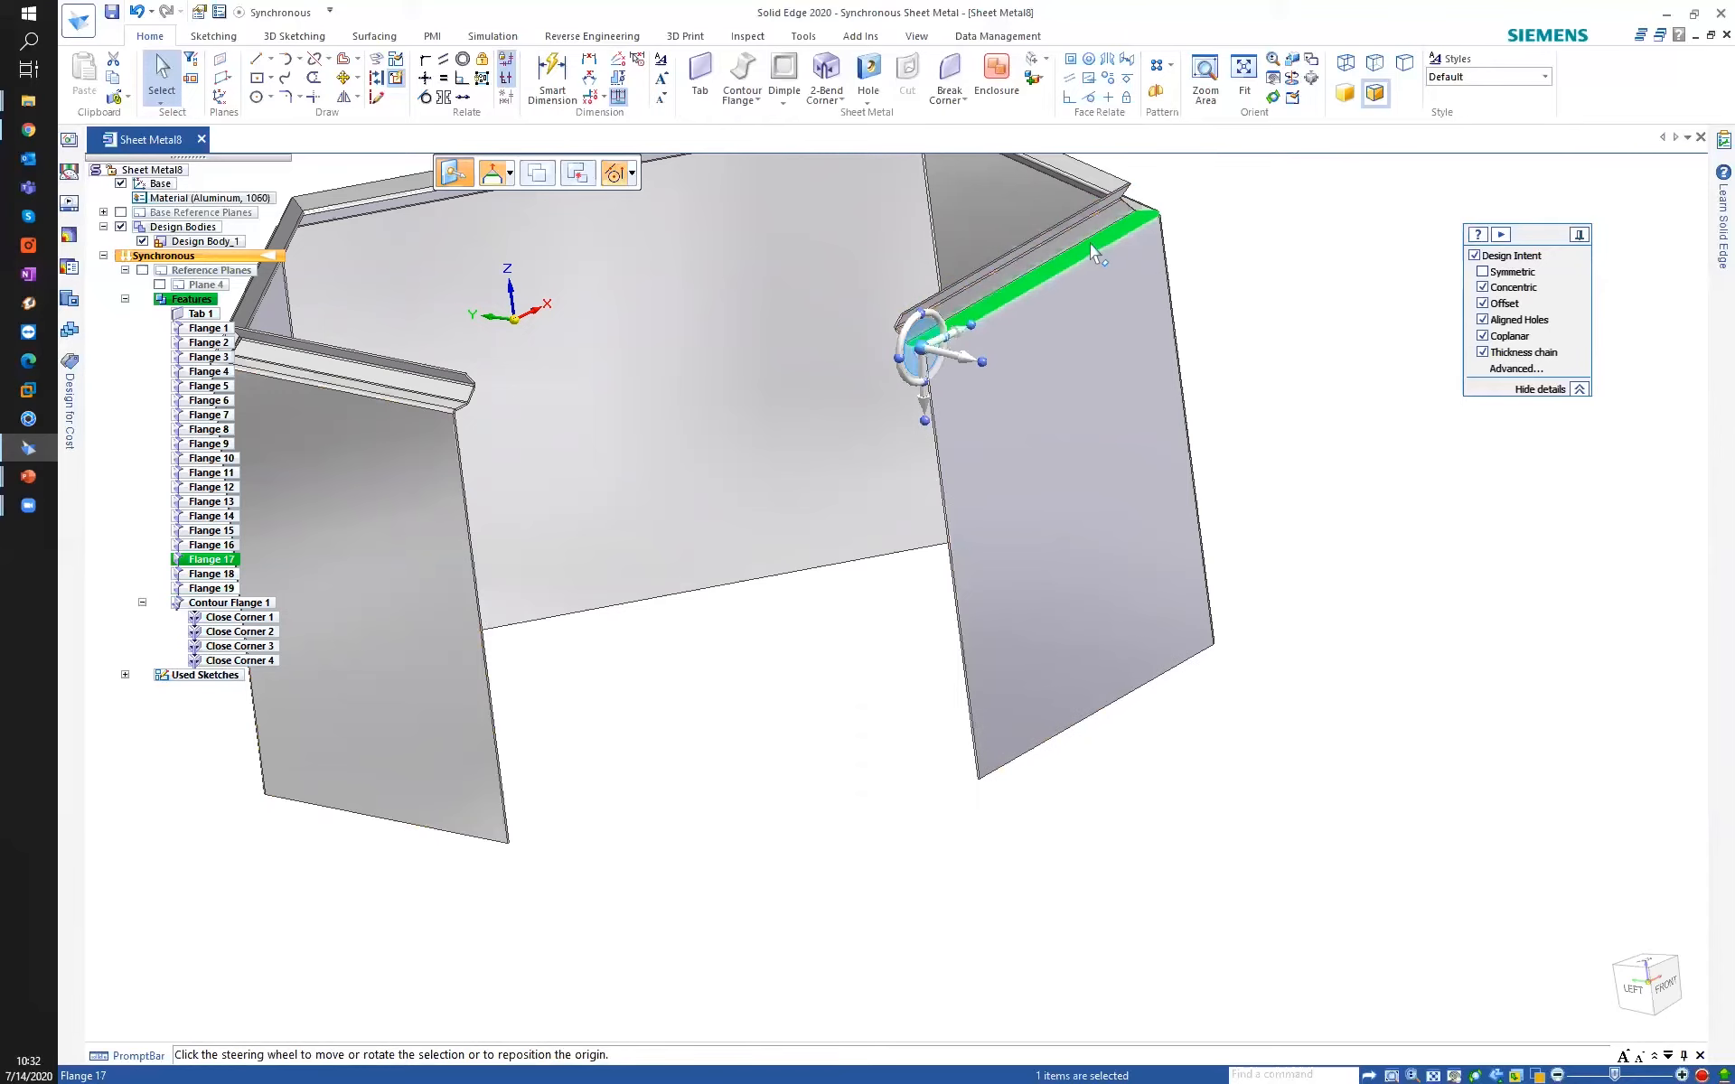
scroll(620, 608, "down", 4)
middle_click_drag(639, 484, 740, 424)
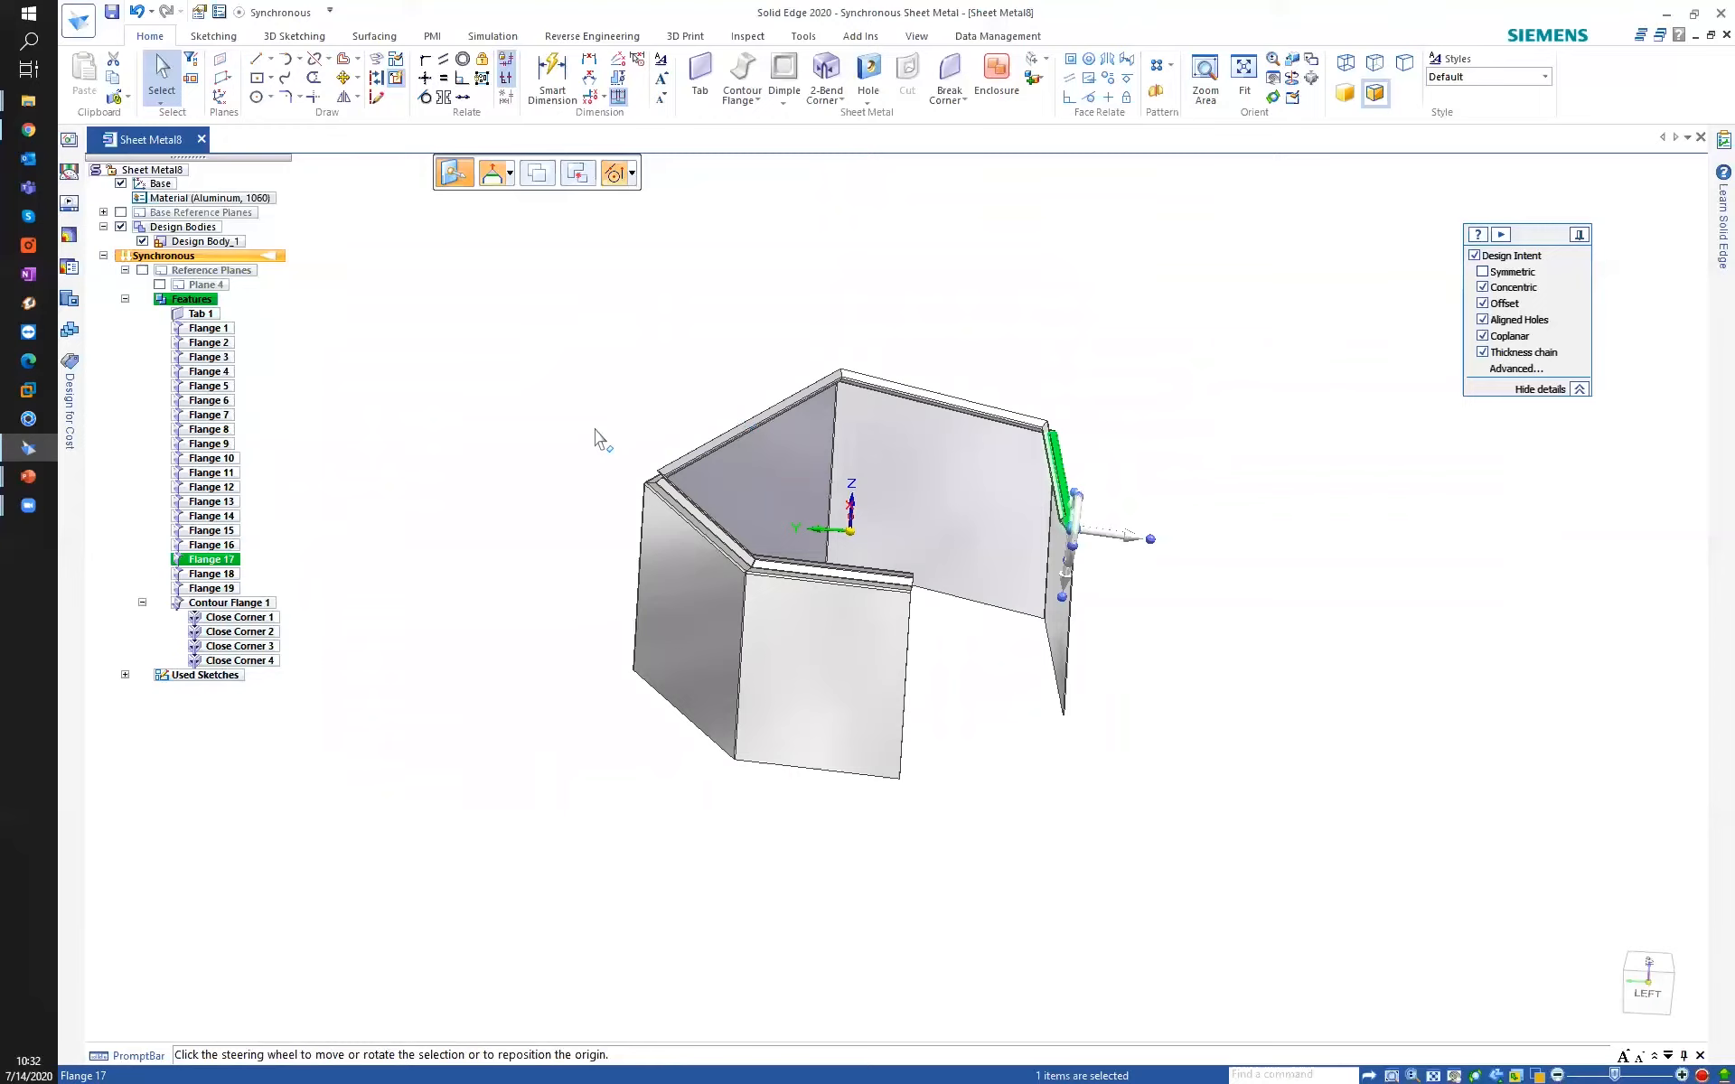
Undo the separation of Contour Flange 1 and separate it again into individual flanges.
key("Delete")
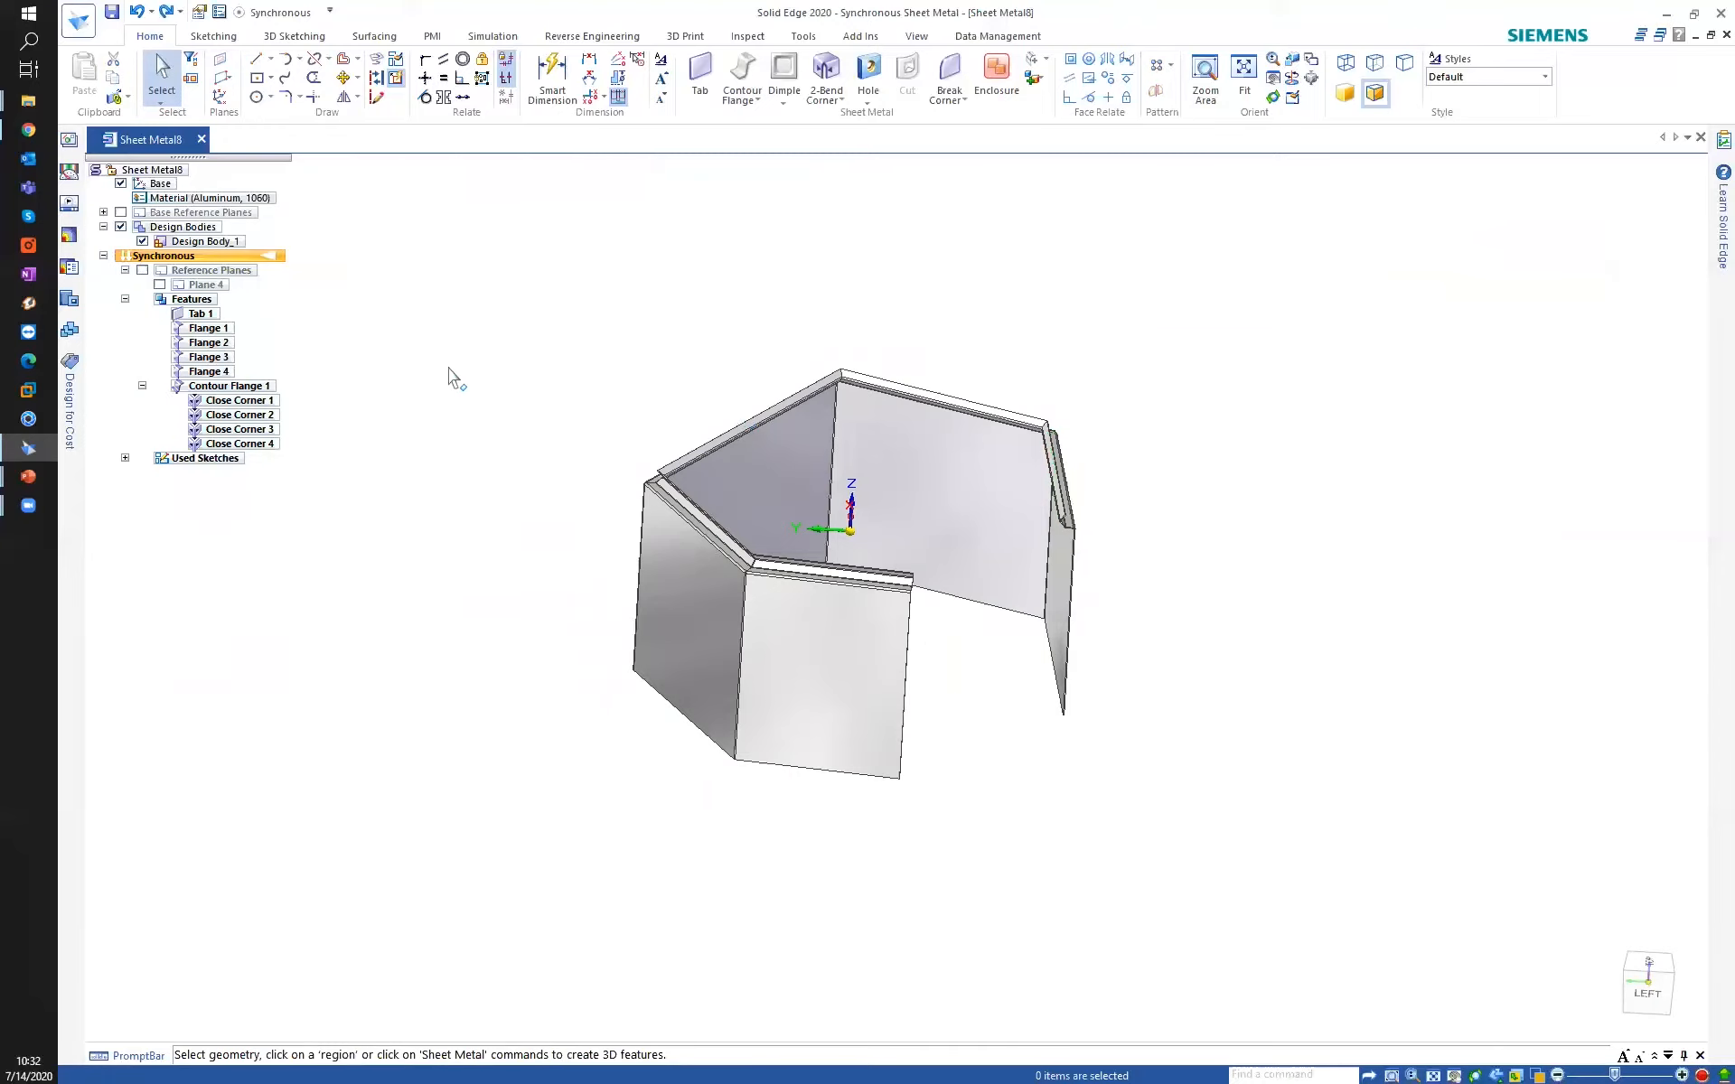
right_click(232, 389)
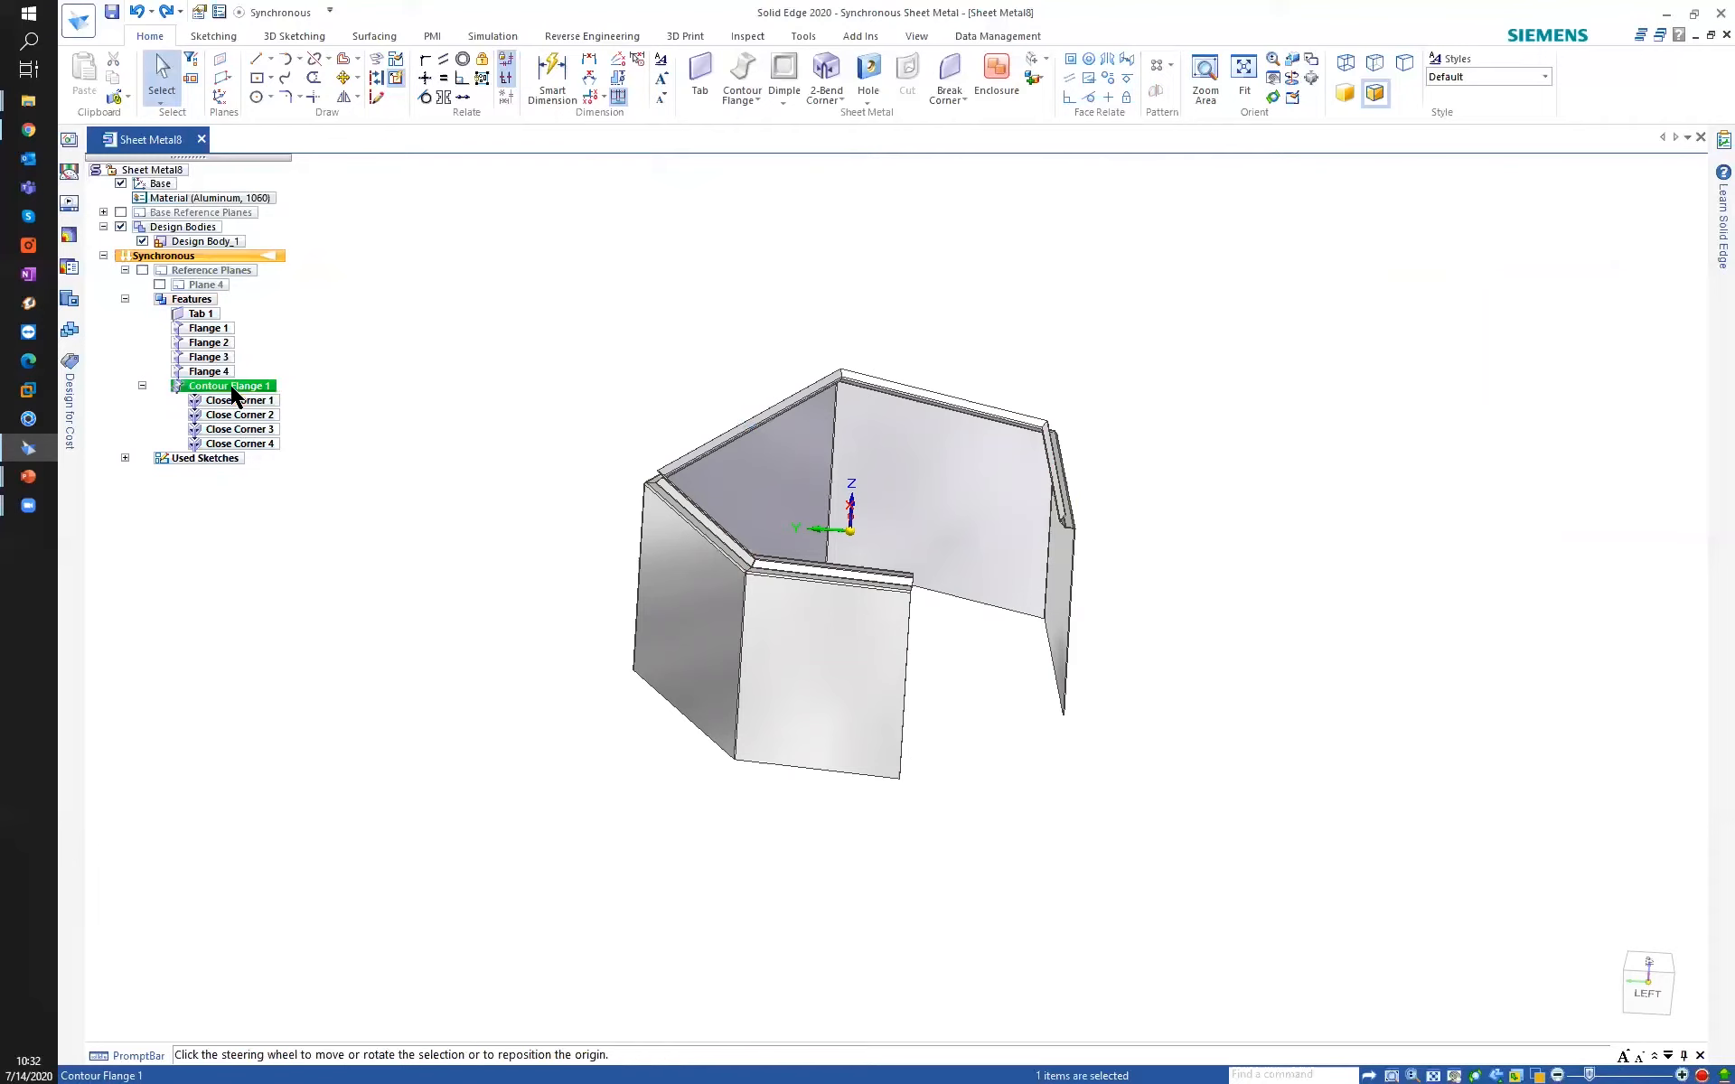
left_click(329, 570)
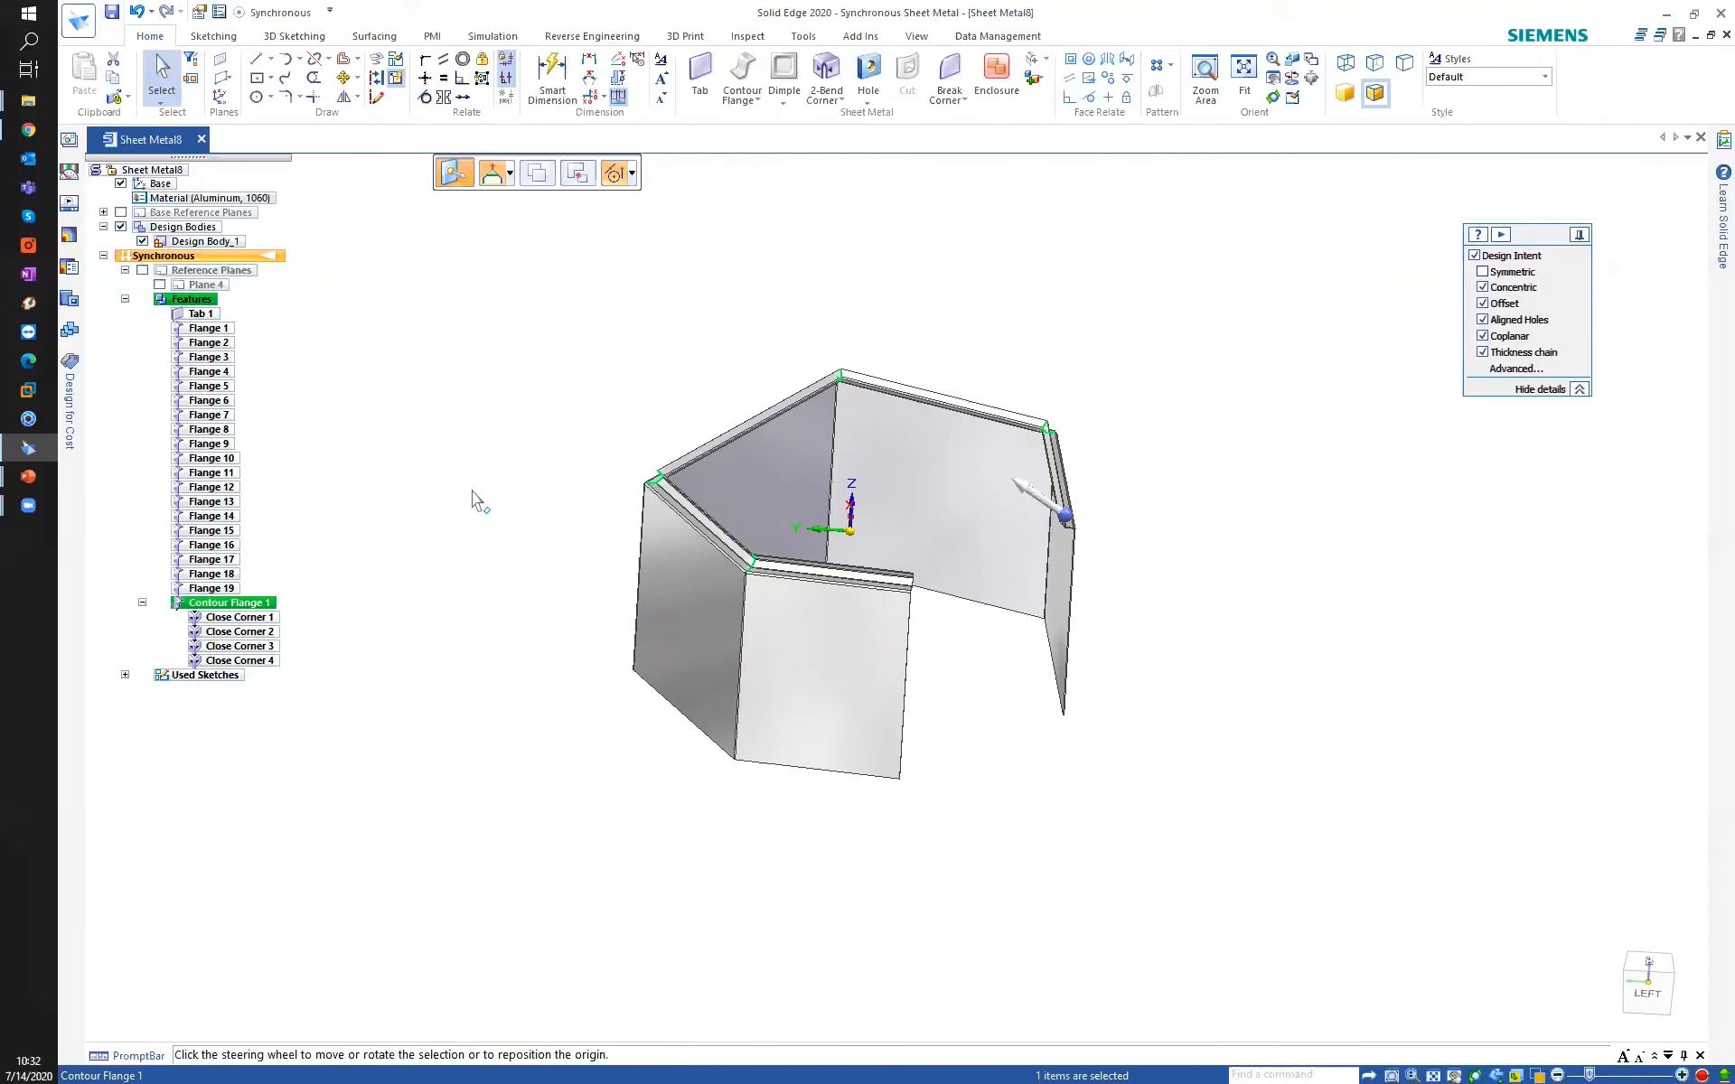
middle_click_drag(567, 464, 564, 457)
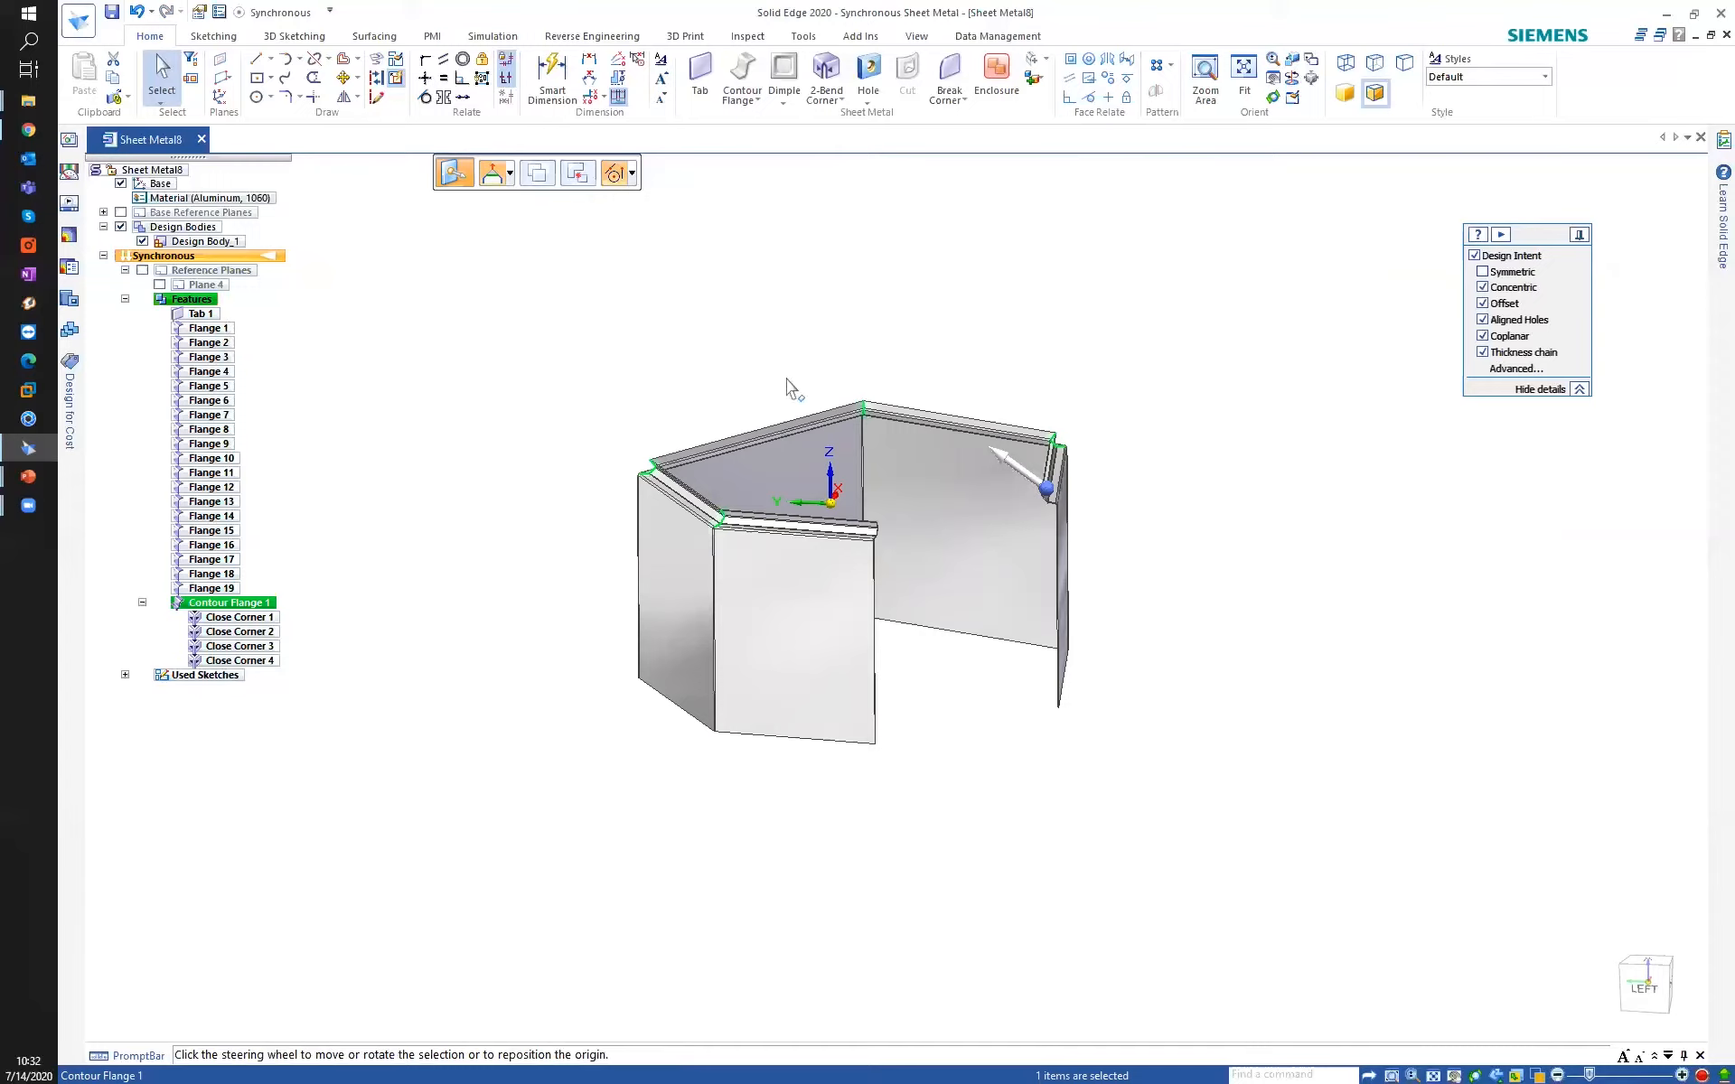
Close the Sheet Metal8 document without saving its changes.
left_click(201, 139)
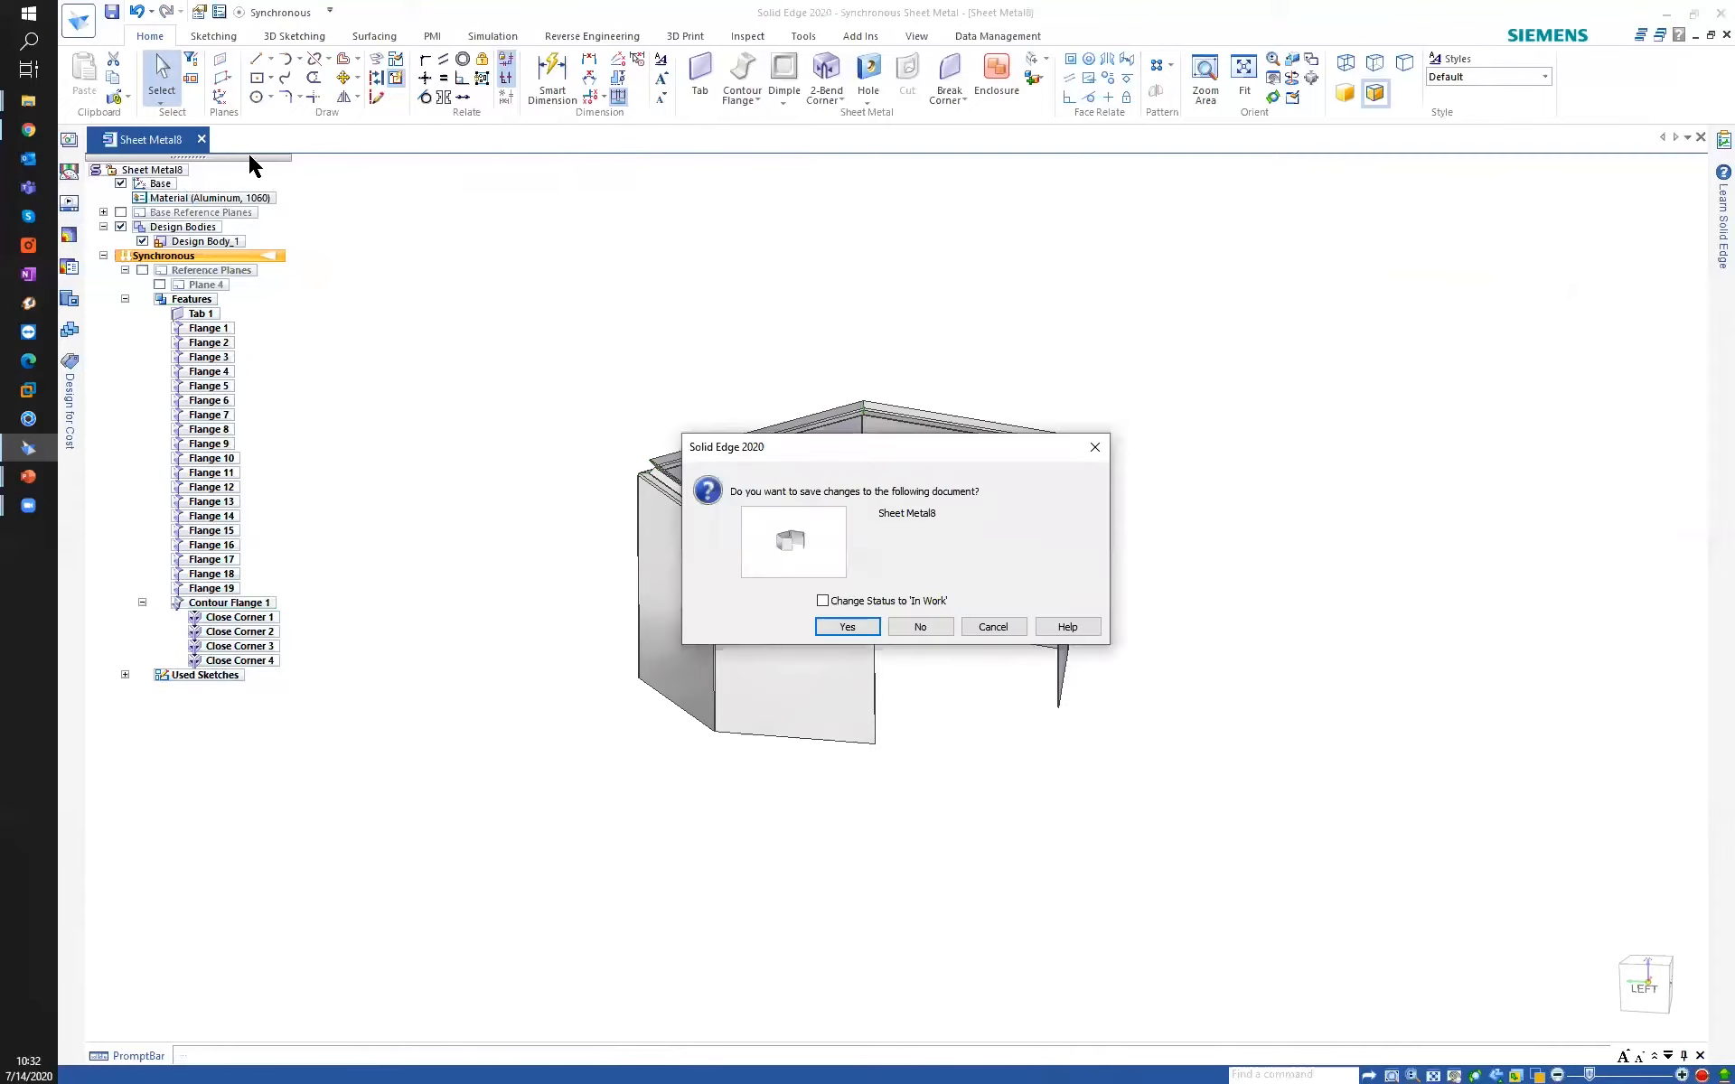
left_click(927, 630)
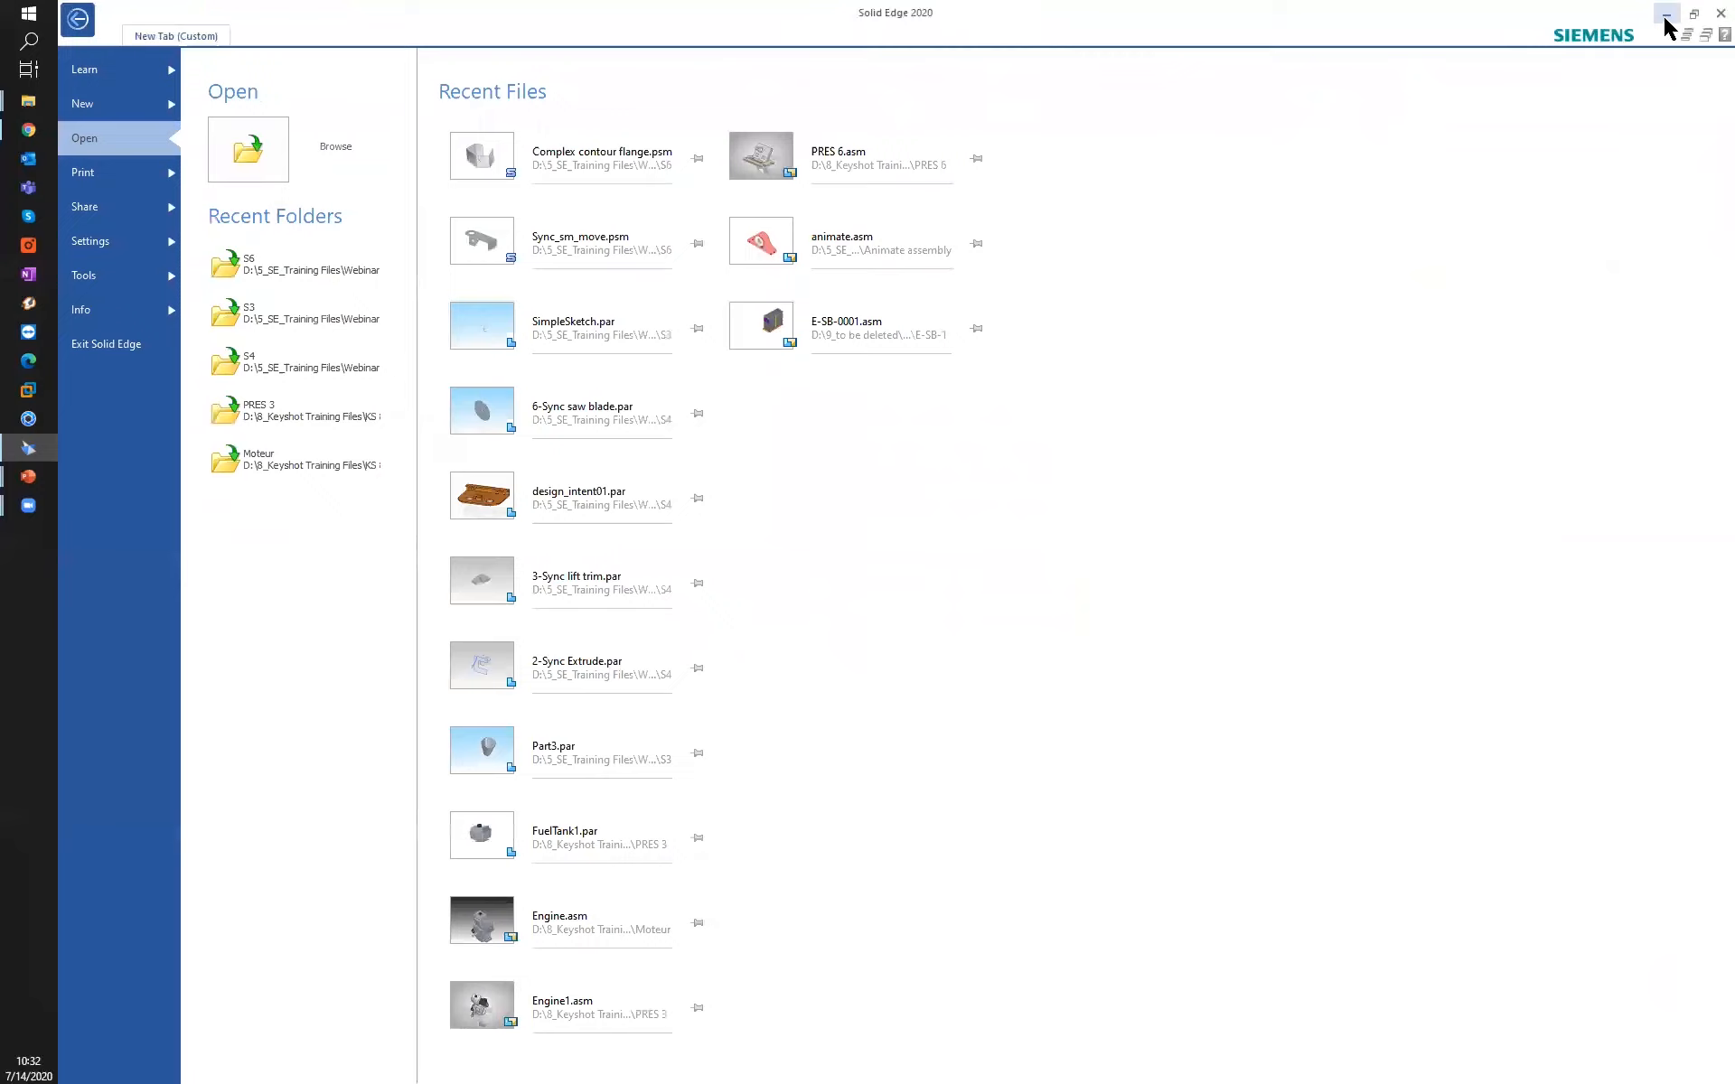
Minimize Solid Edge to return to the slide show and advance to the hem slide.
left_click(1667, 15)
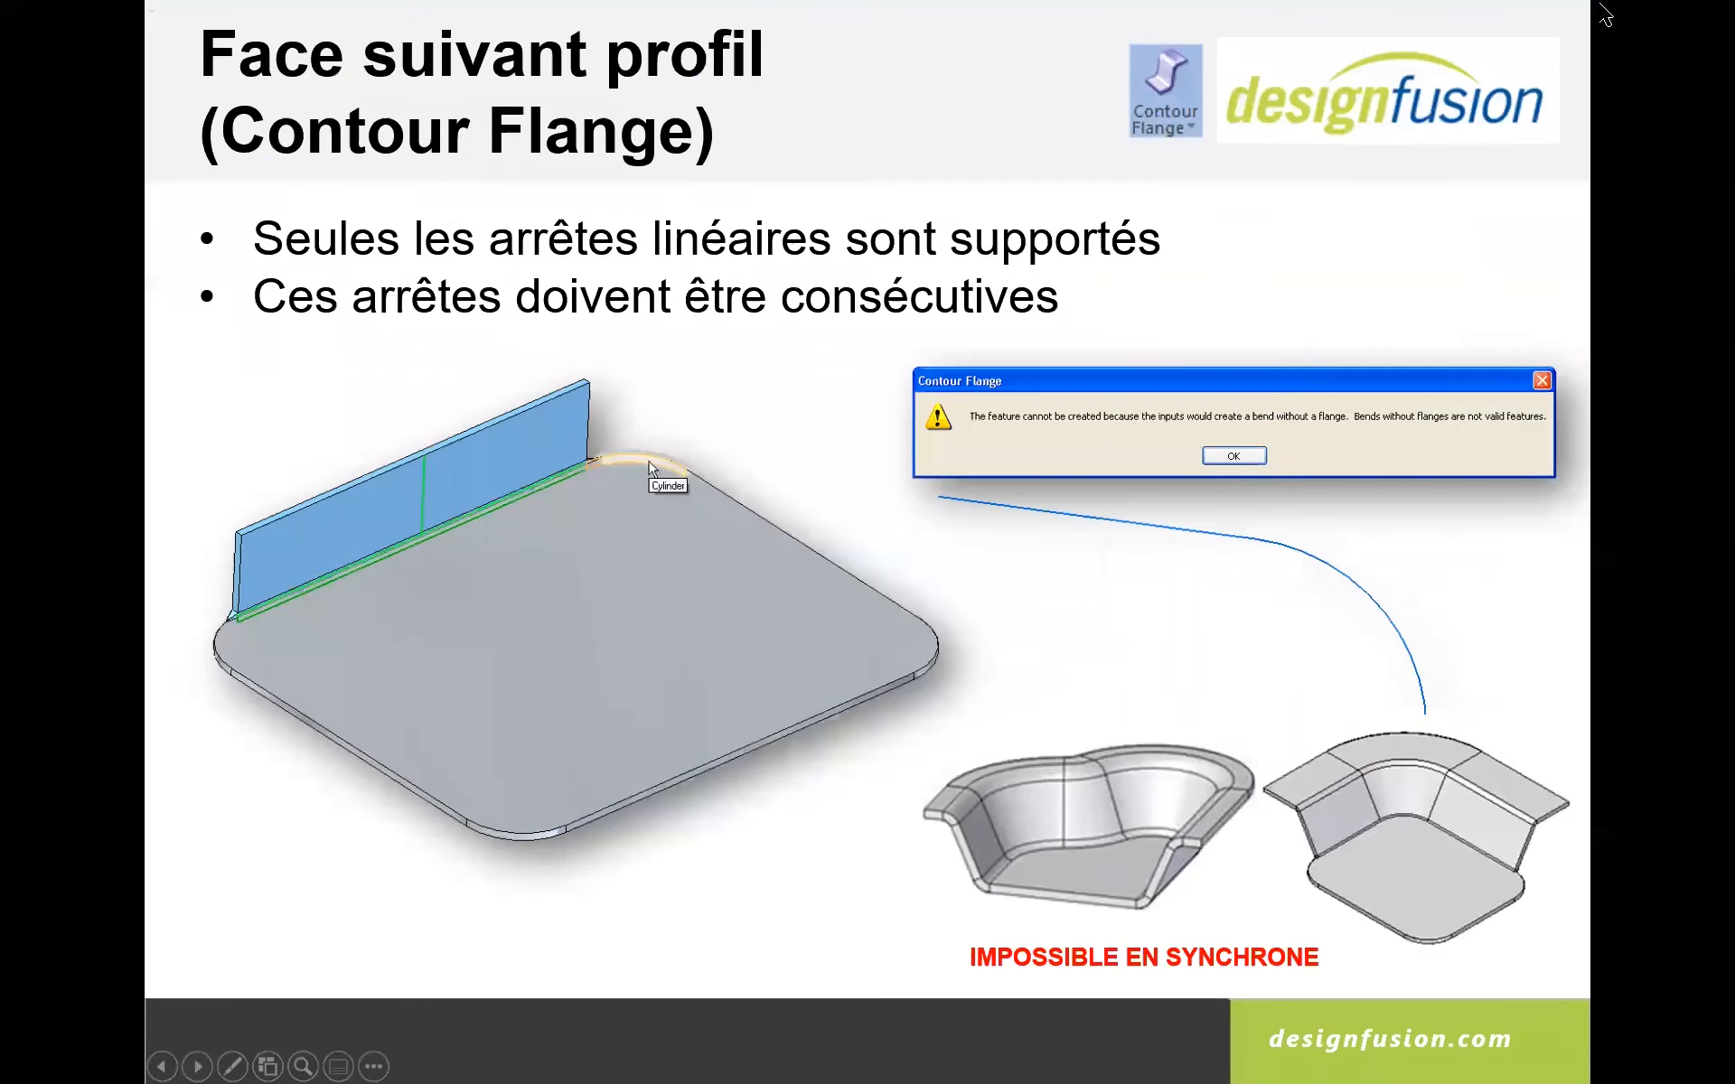
left_click(760, 421)
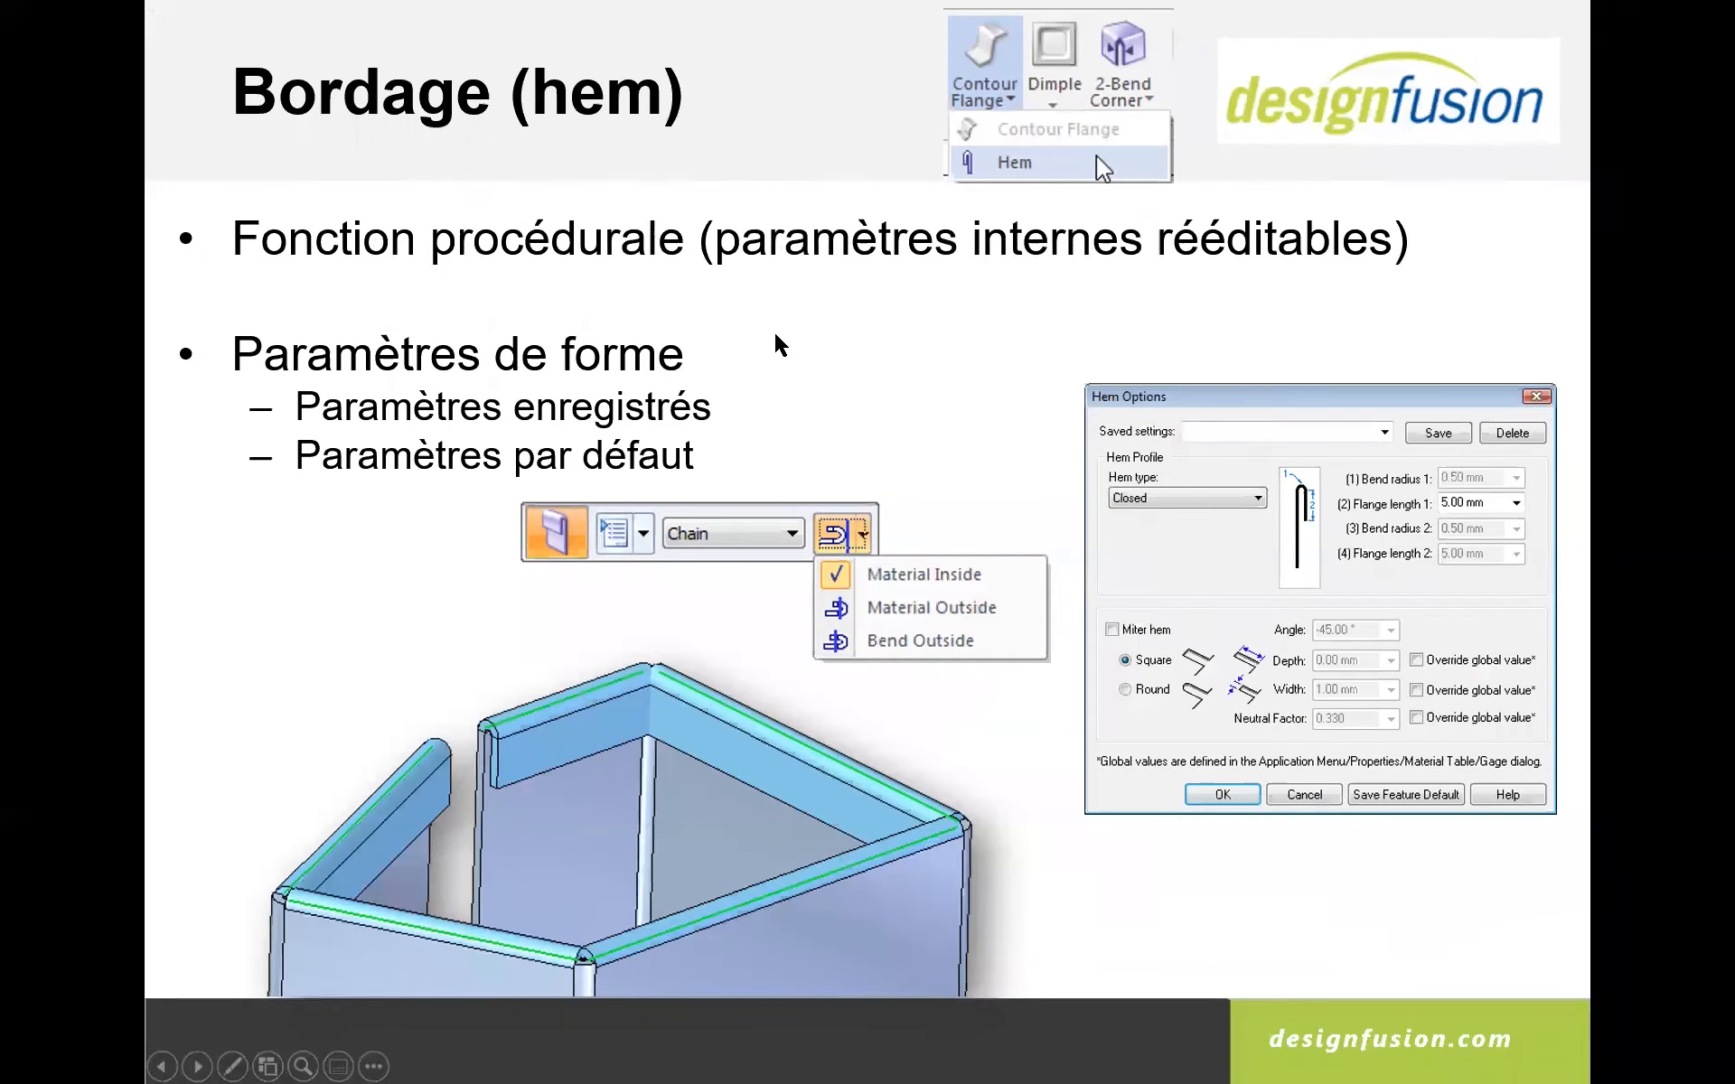
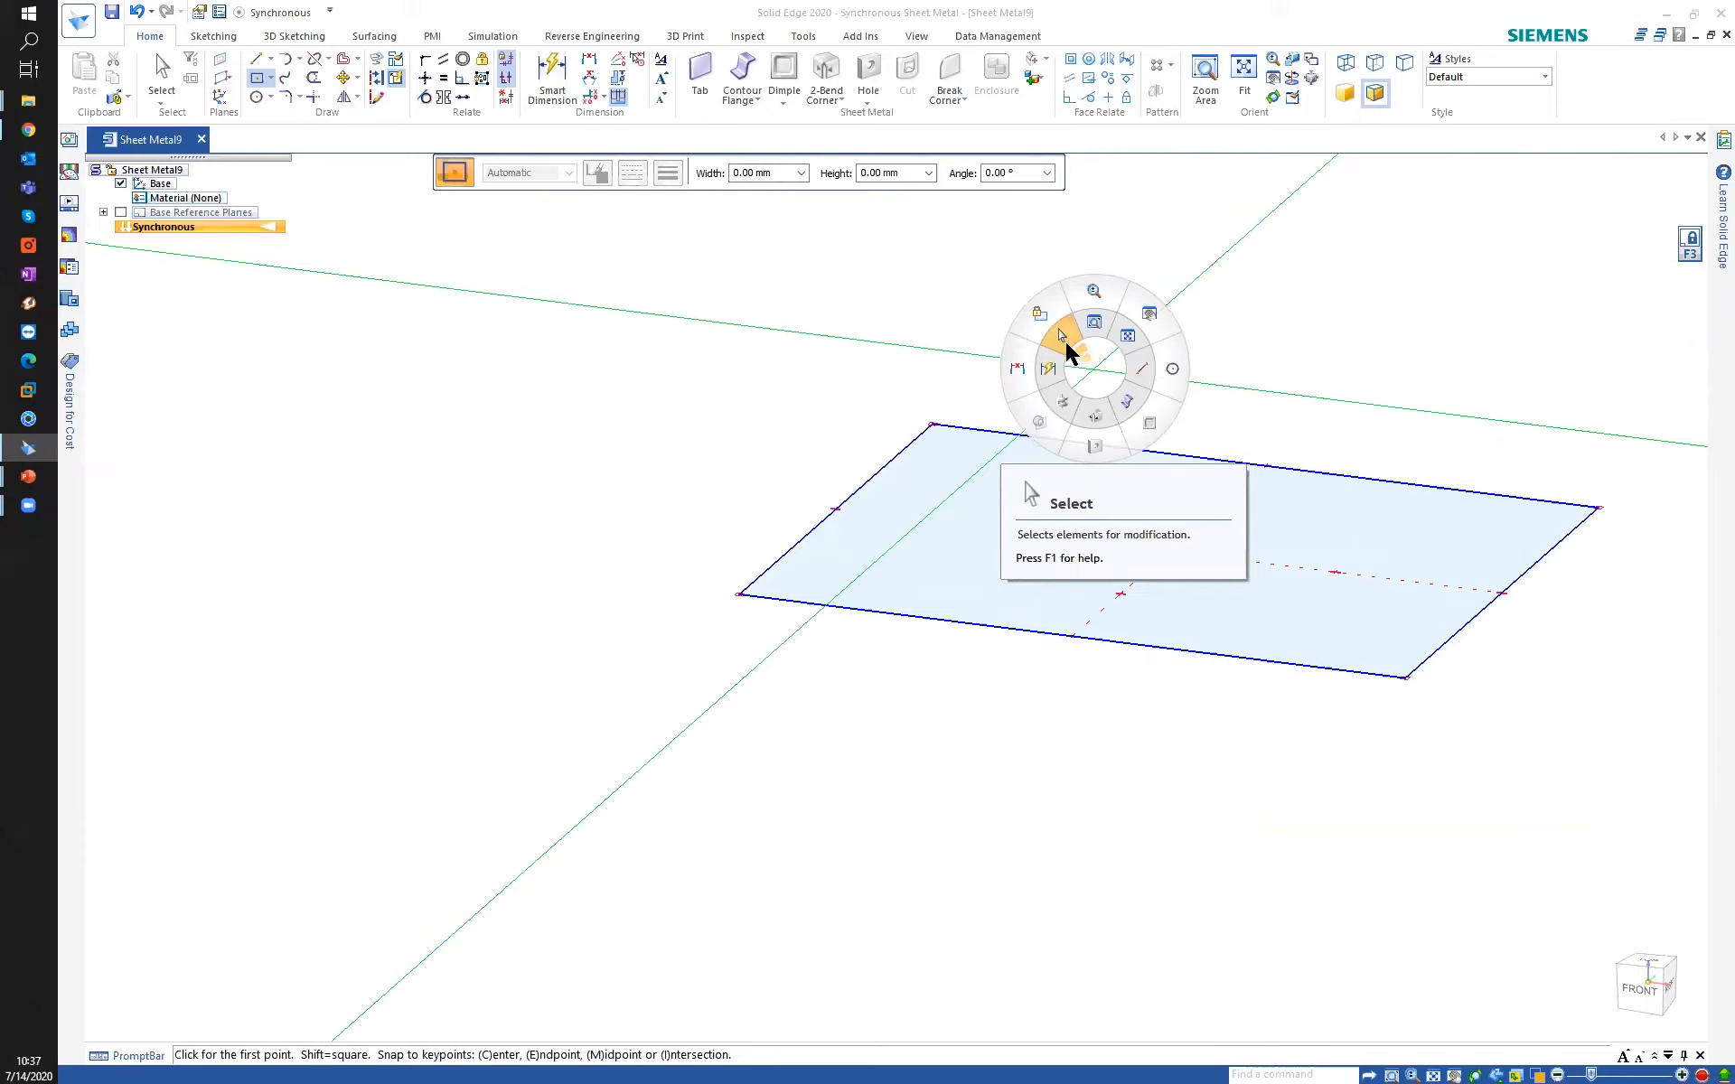
Create the base tab from the rectangular sketch region with a 1 mm thickness going upward.
left_click(1066, 343)
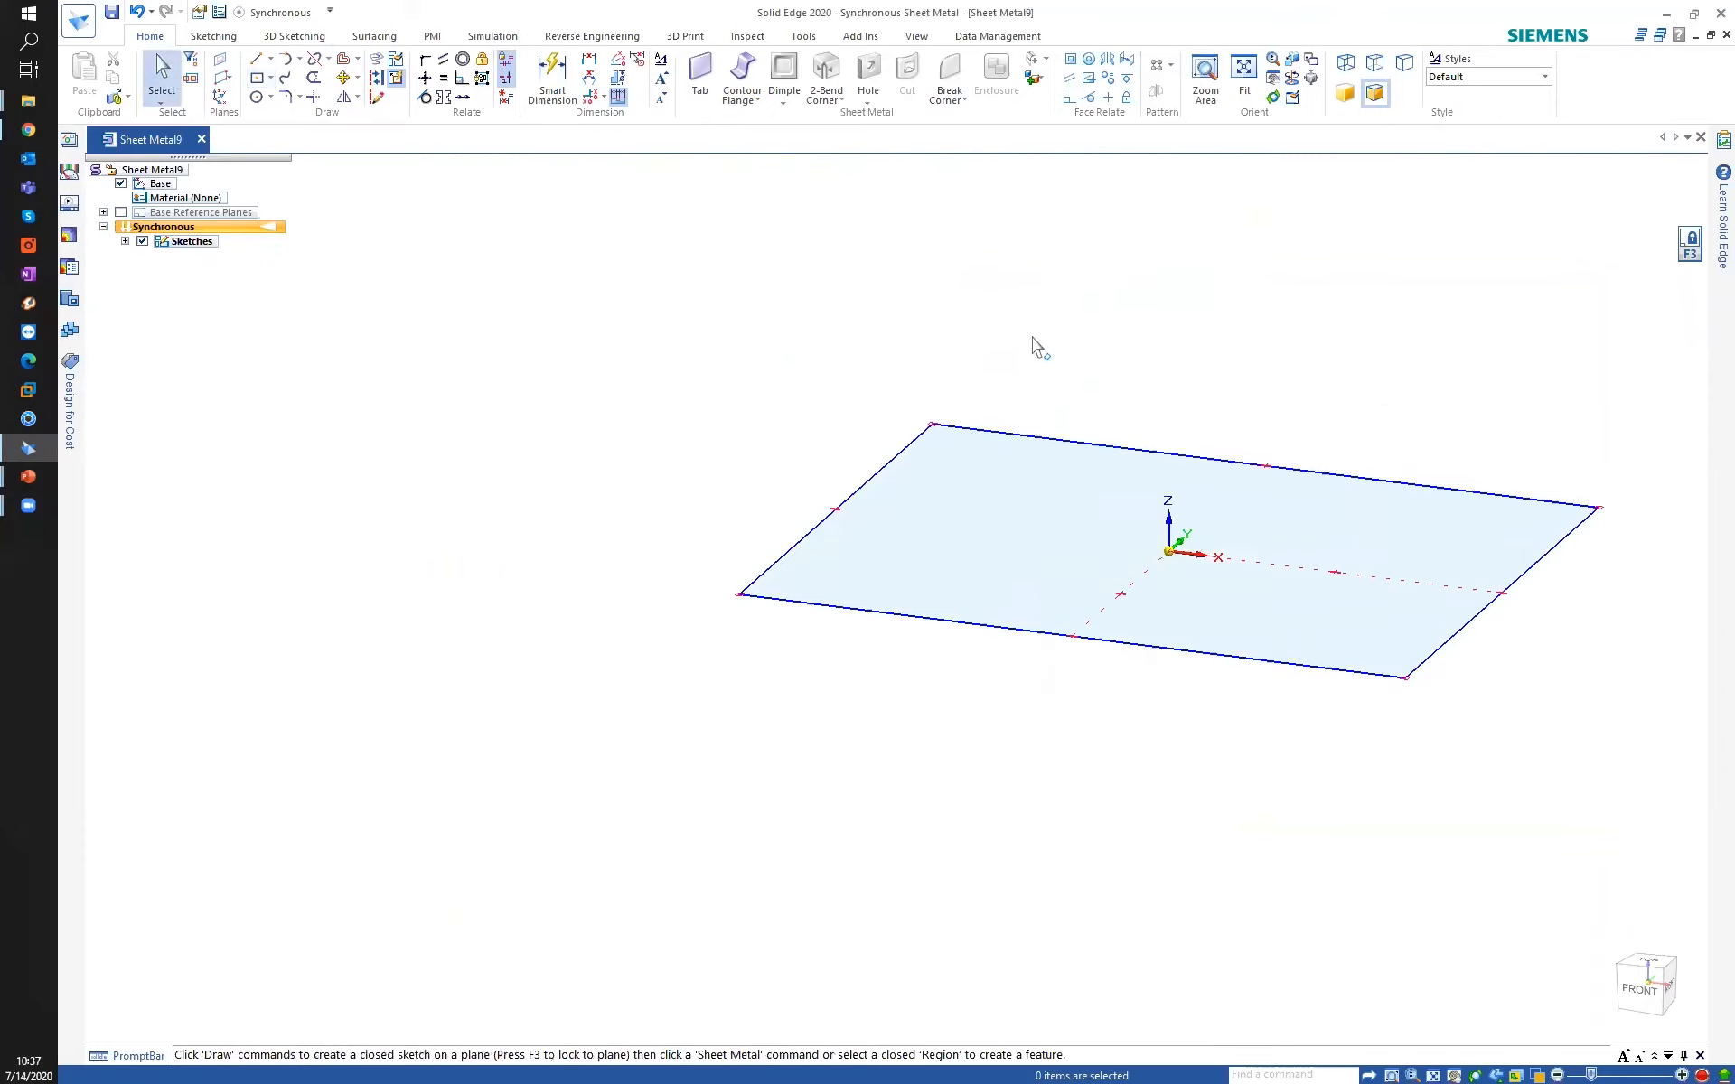
left_click(981, 537)
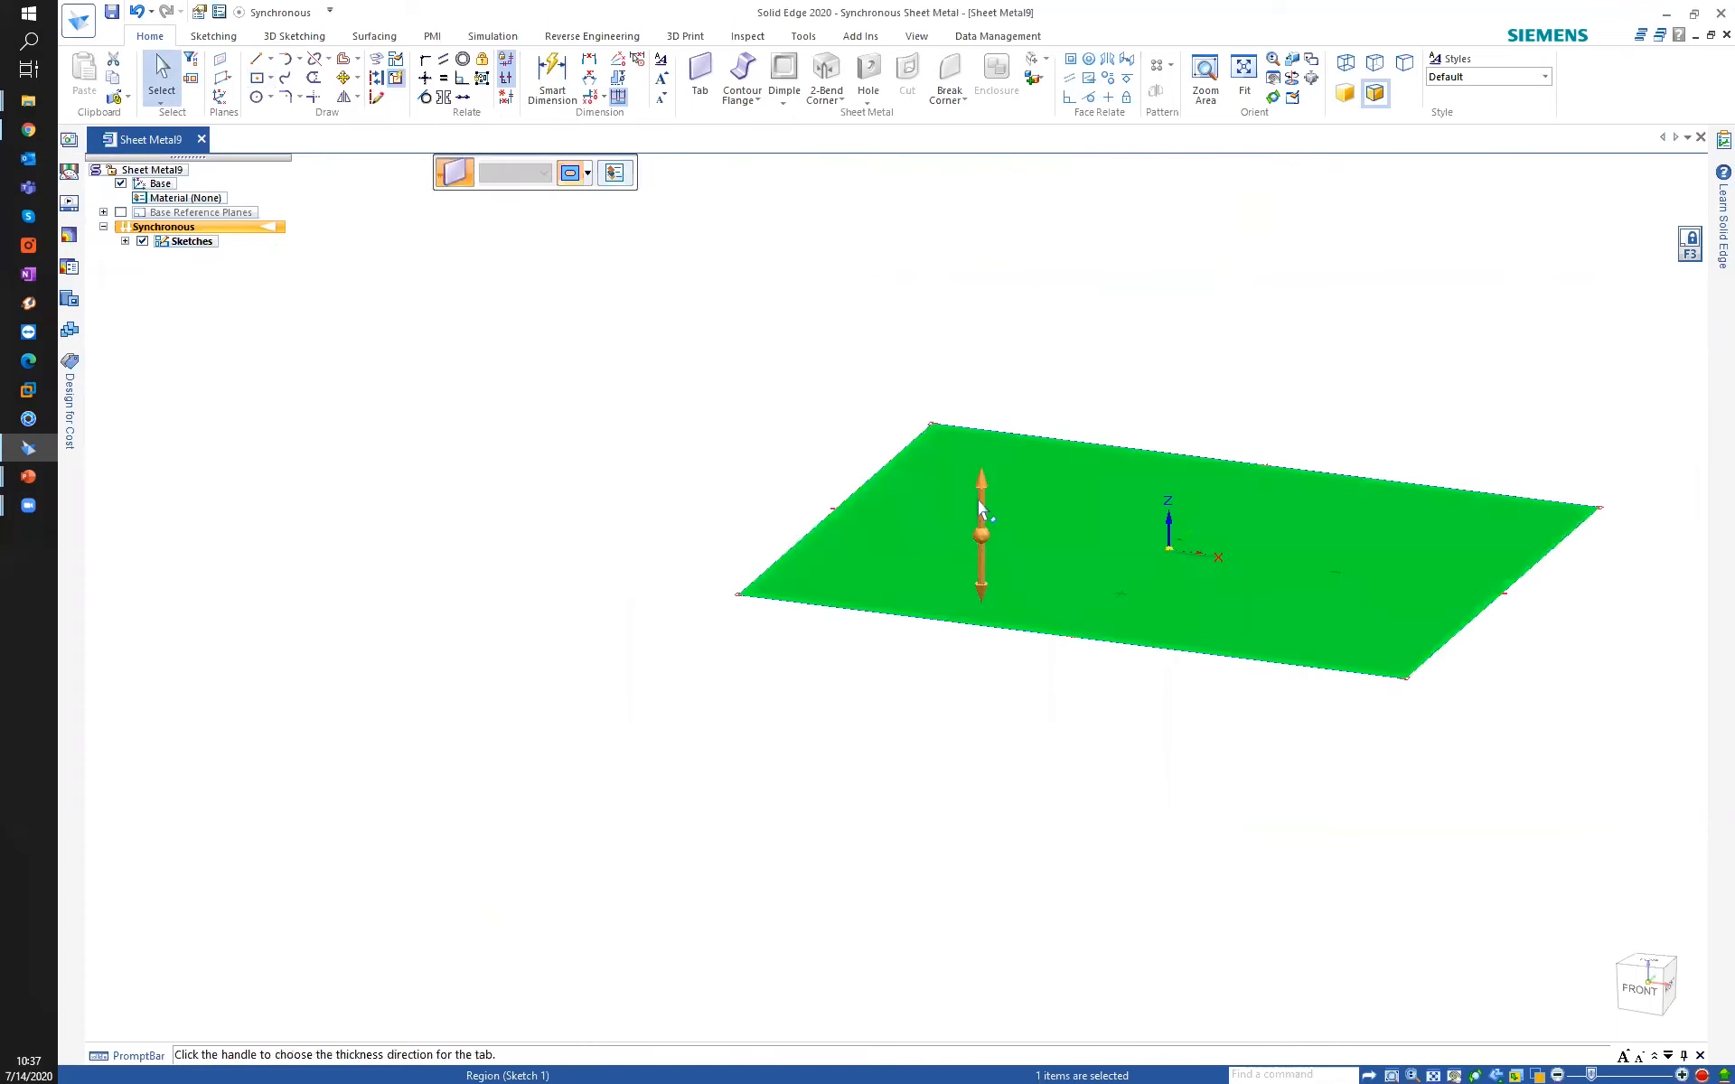
left_click(984, 488)
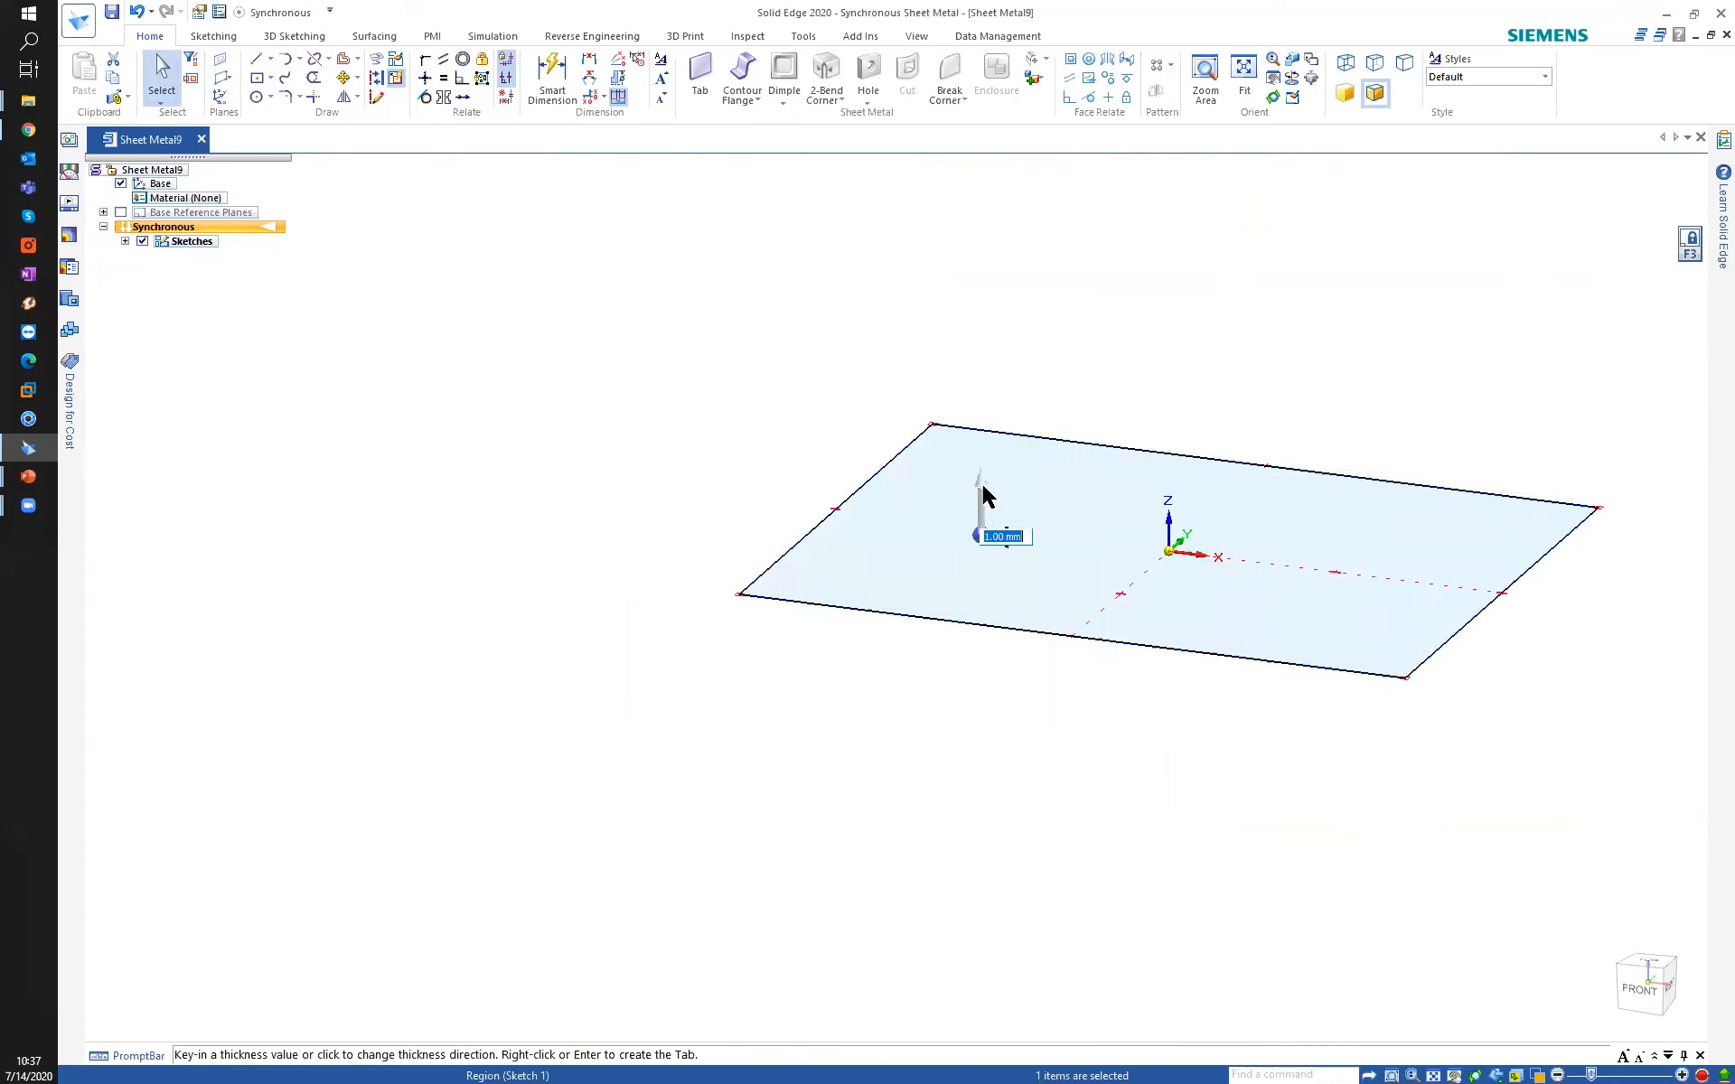
right_click(964, 341)
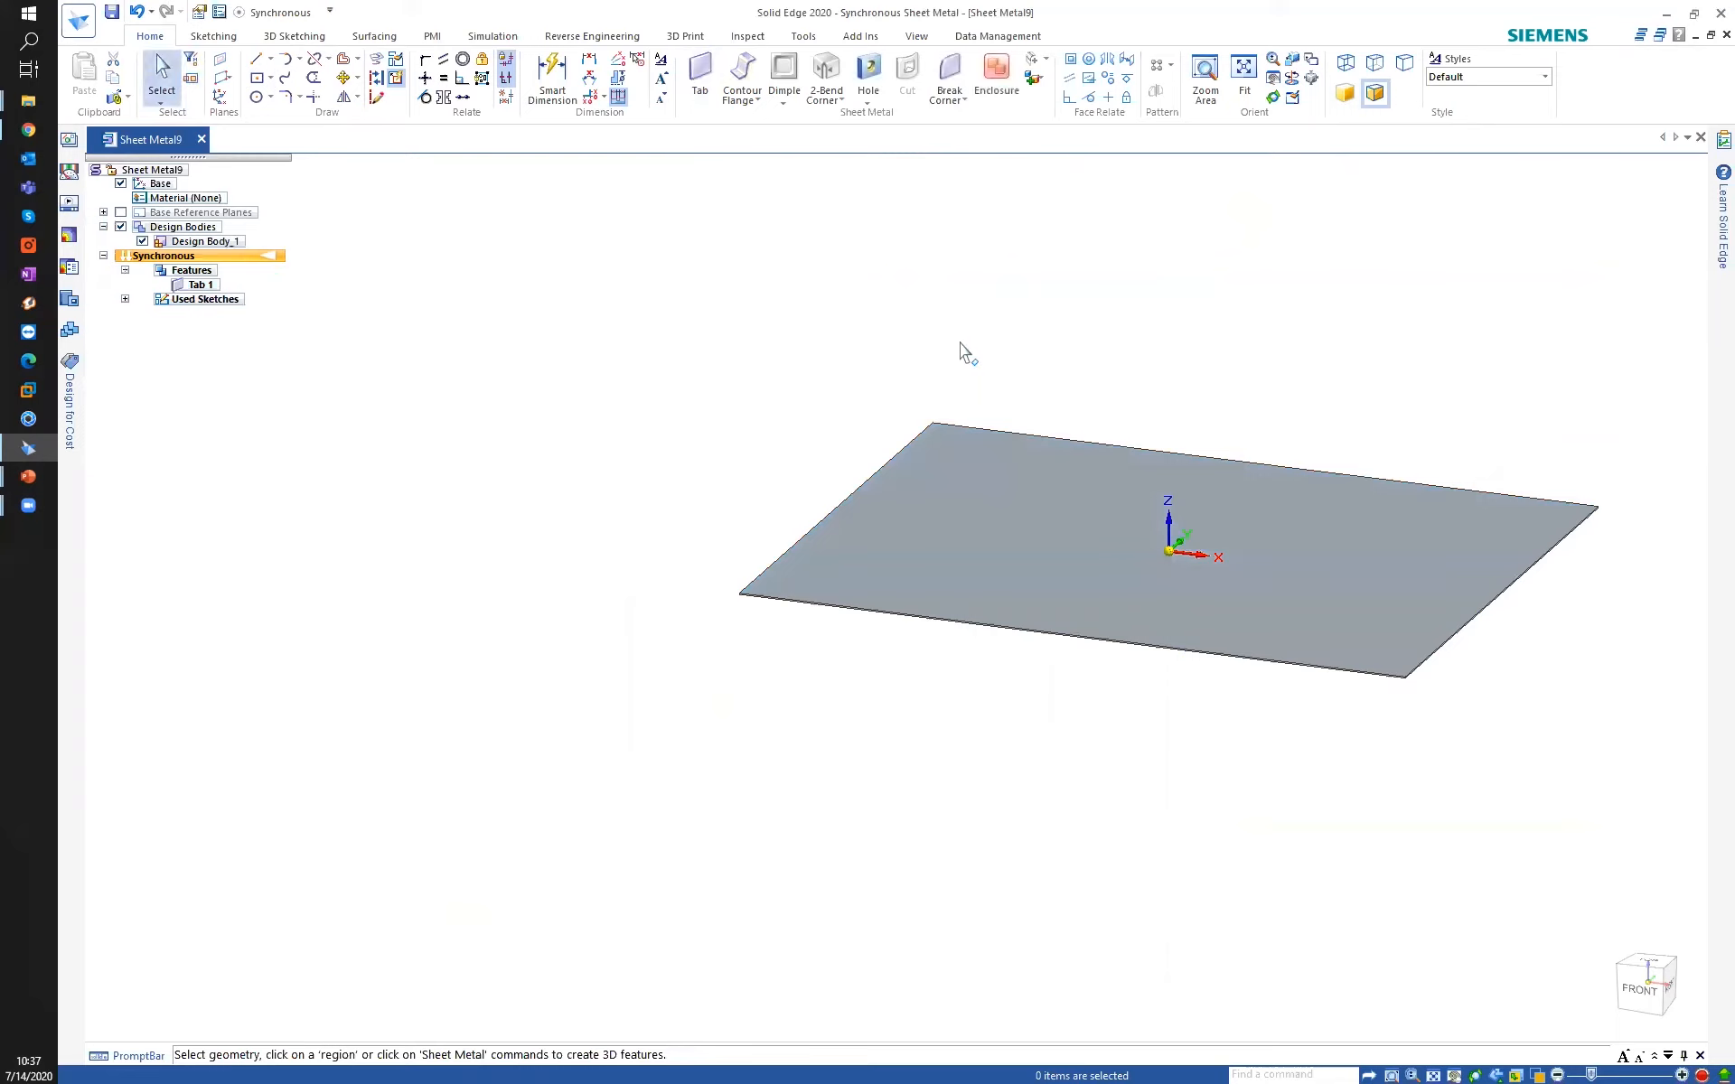
Add downward 90° flanges on two opposite edges of the tab in a single operation.
middle_click_drag(603, 384, 259, 351)
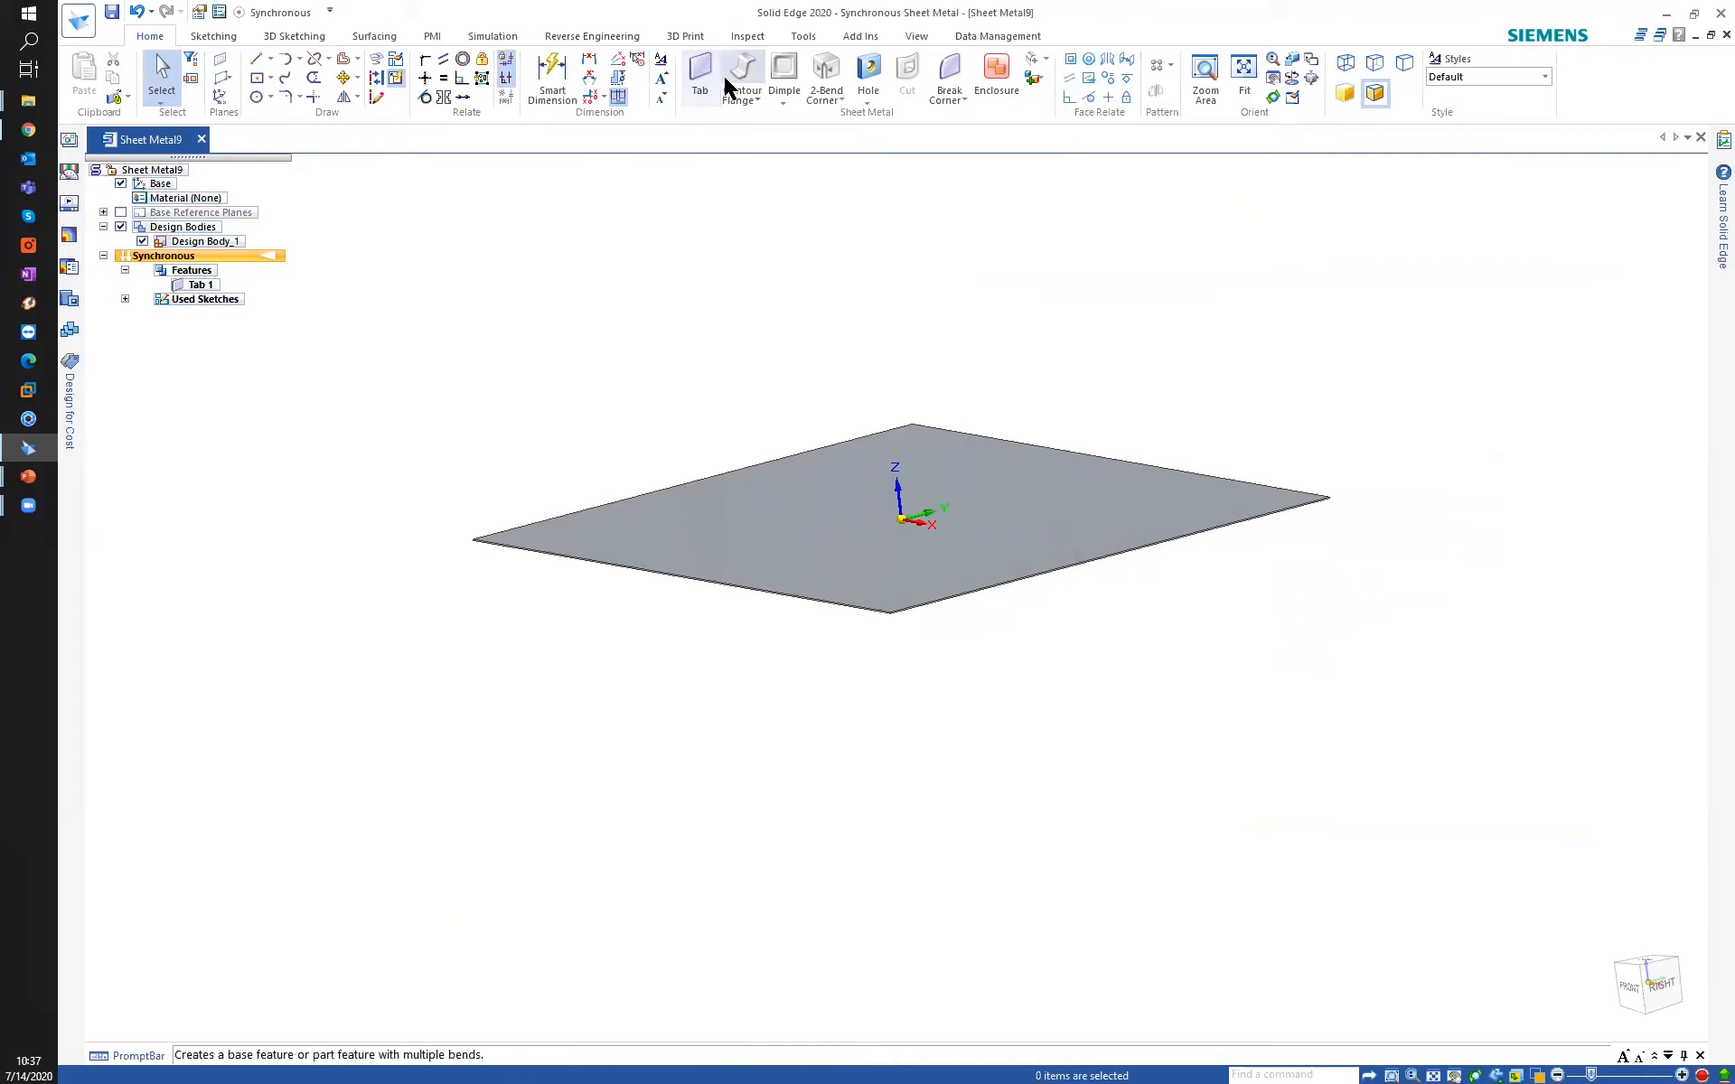
left_click(691, 583)
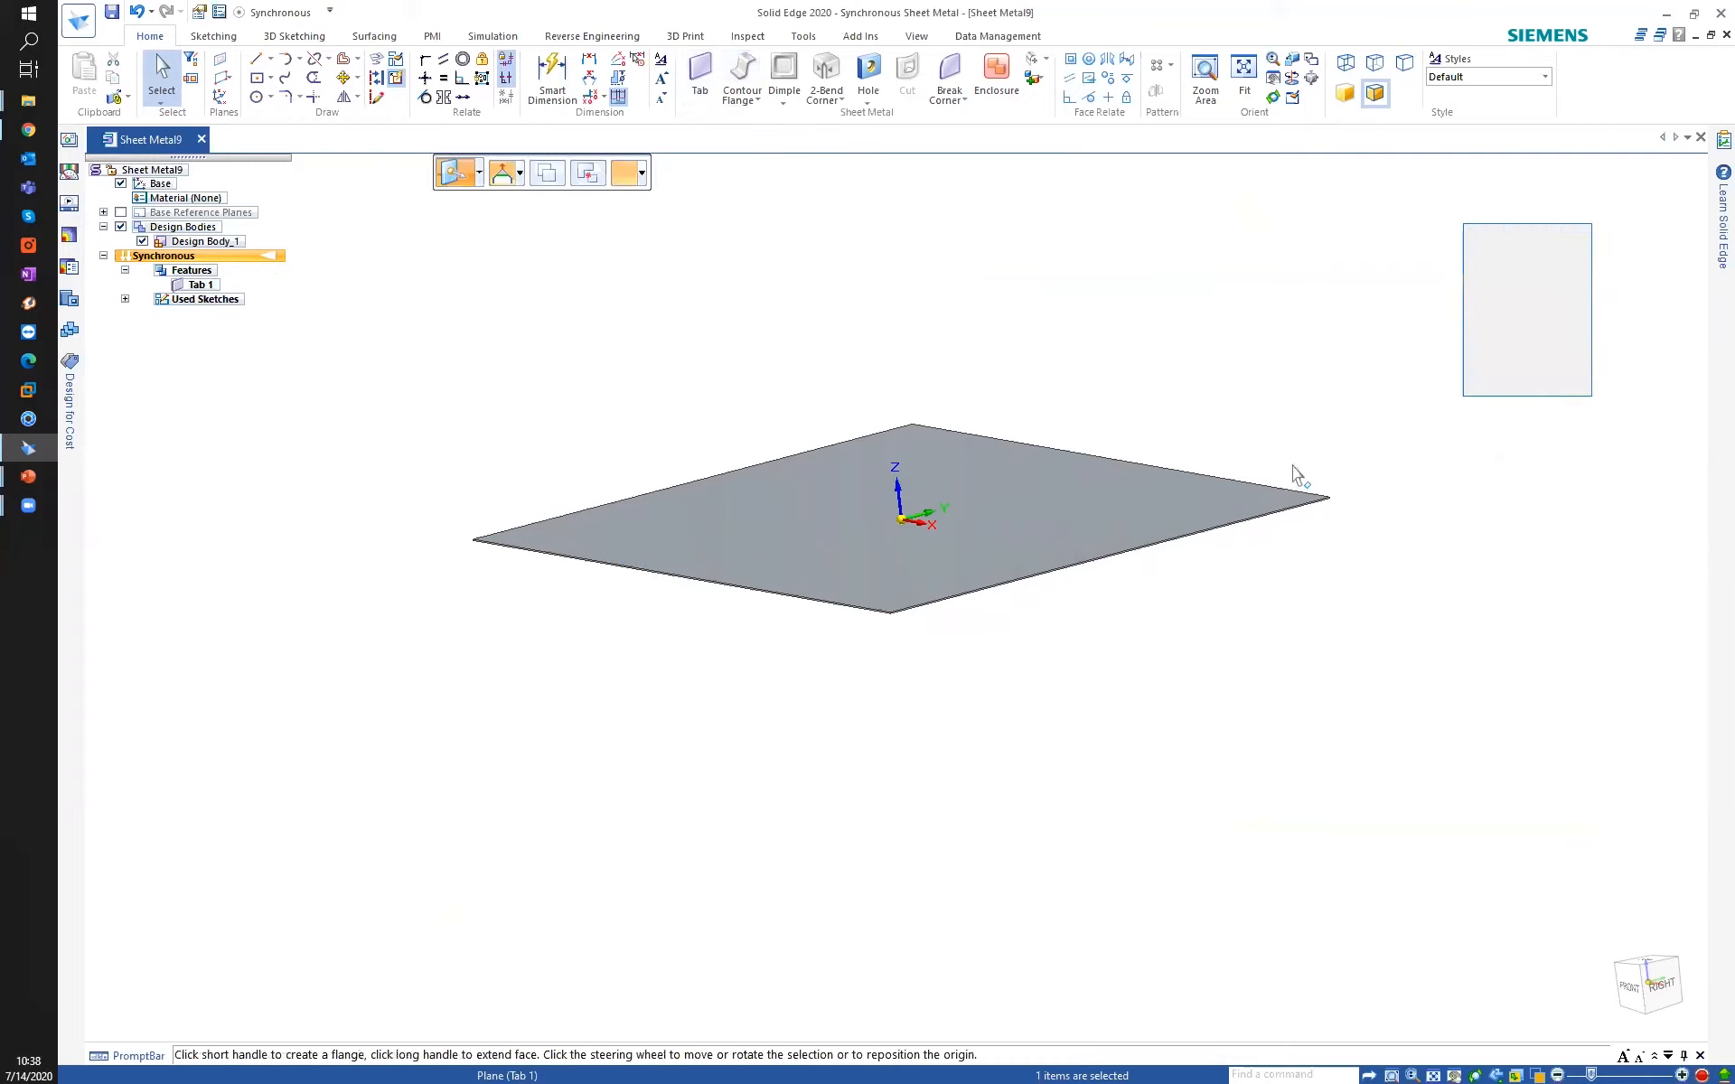
left_click(1166, 472, "ctrl")
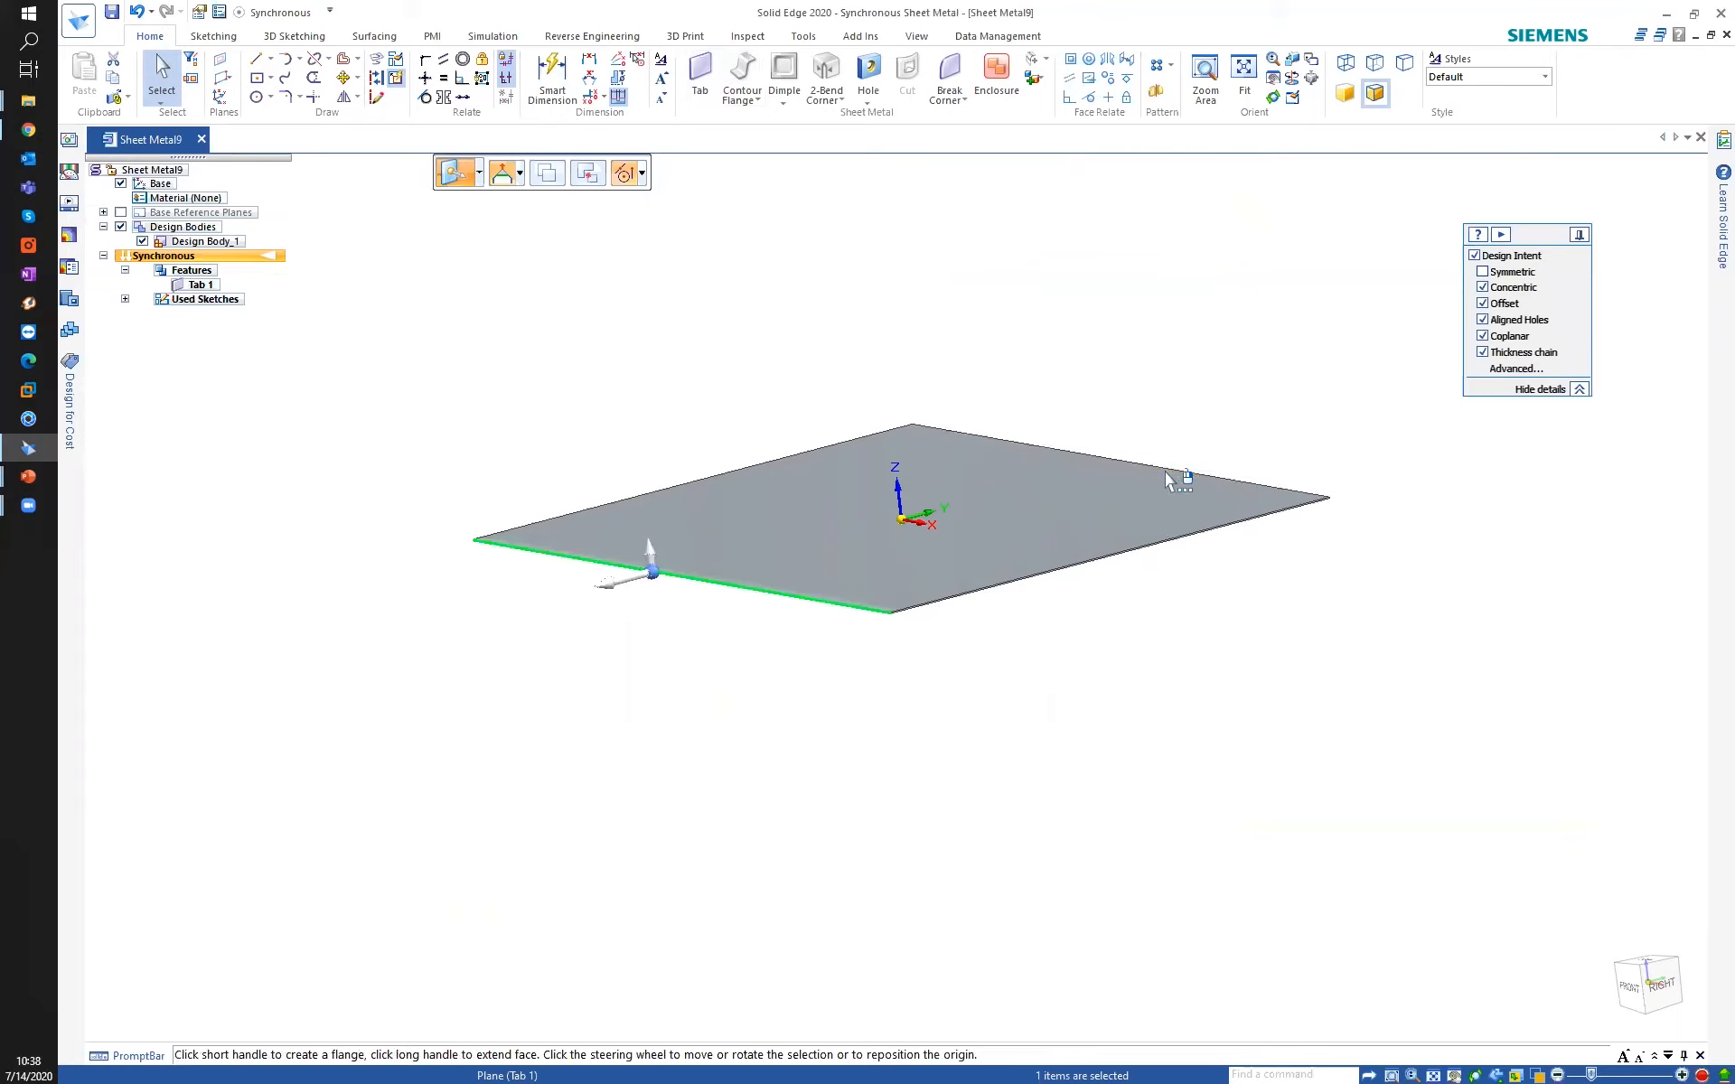
left_click(652, 551)
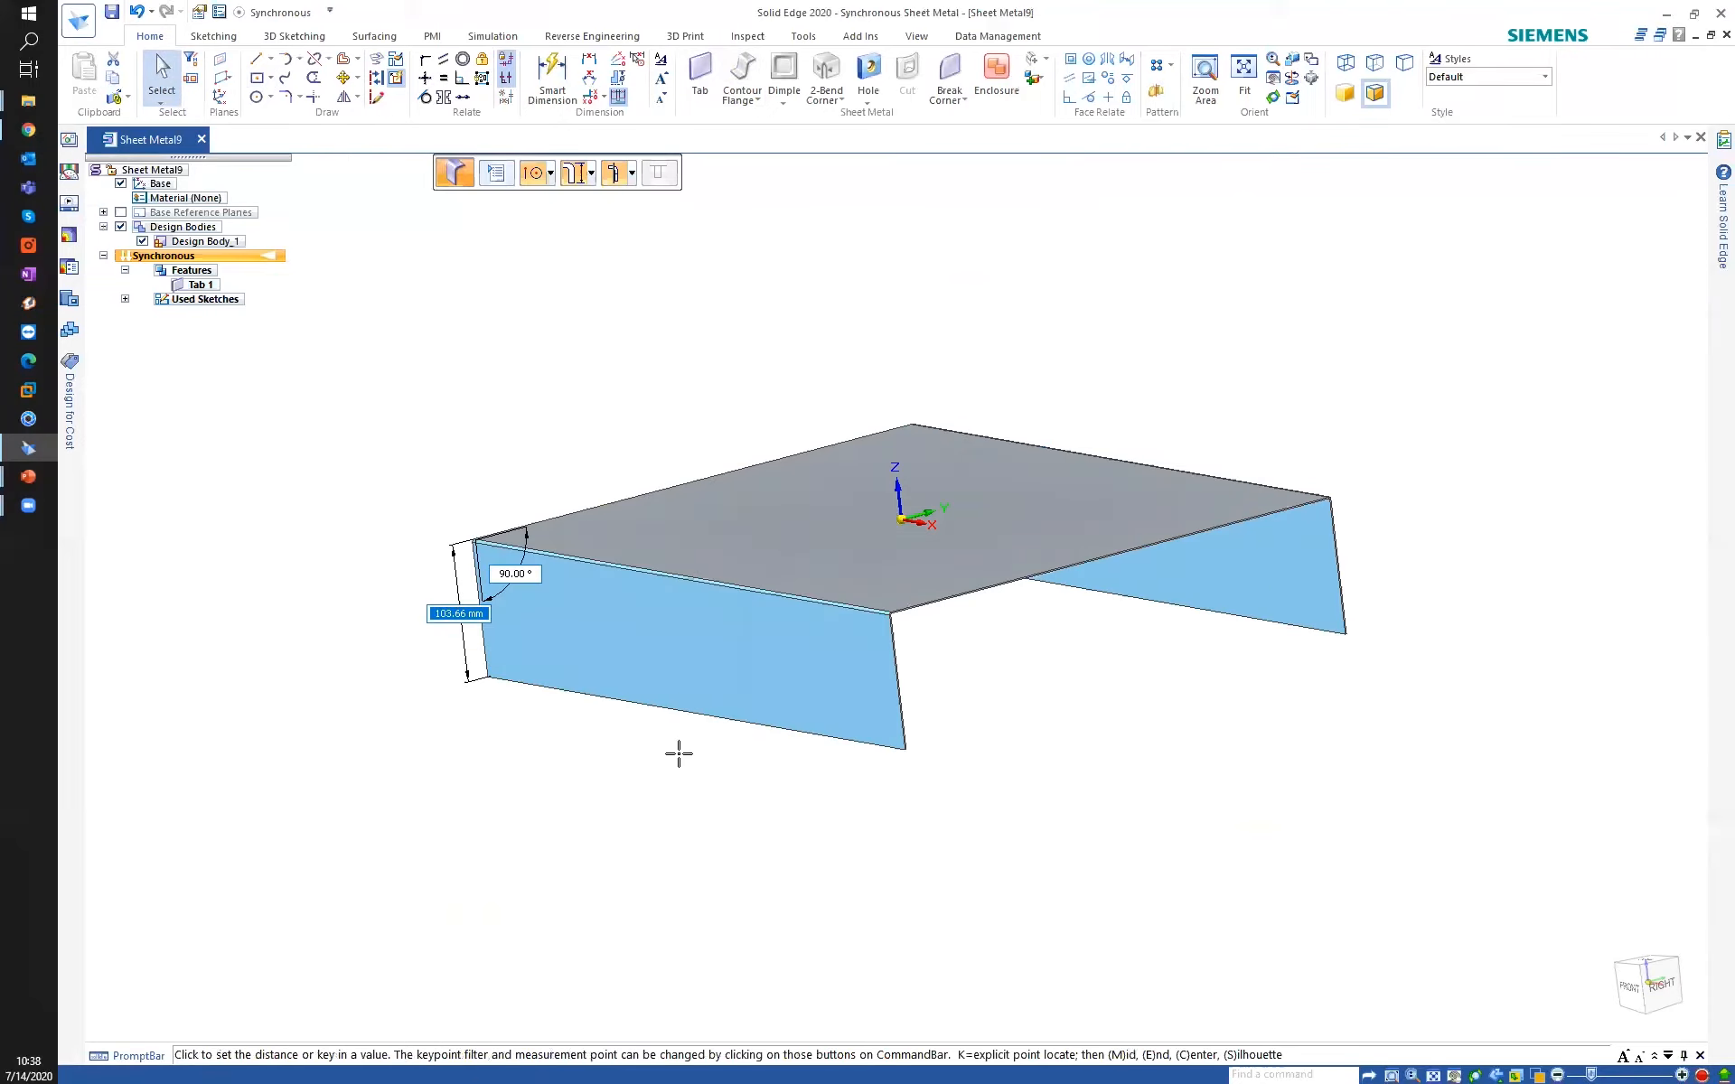
left_click(694, 713)
Sketch a line parallel to the bend across the middle of the first flange's outer face.
middle_click_drag(530, 522, 581, 469)
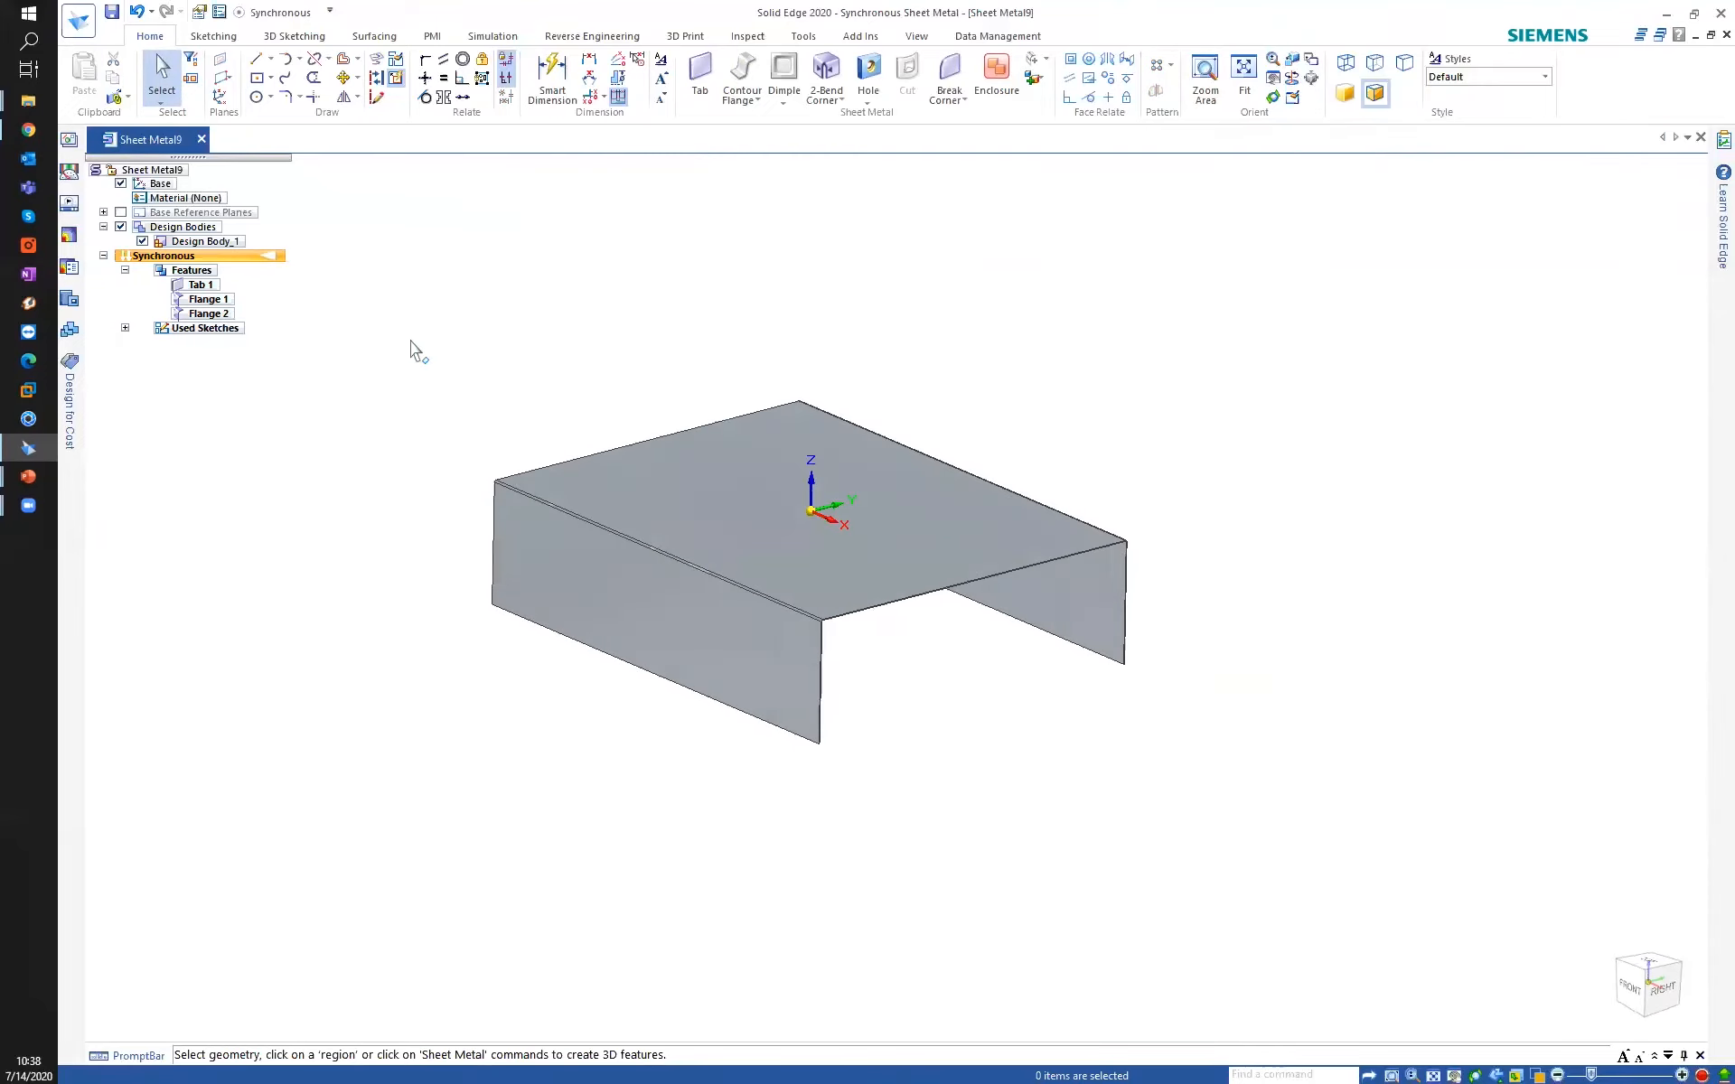
middle_click_drag(412, 351, 455, 354, "shift")
left_click(260, 61)
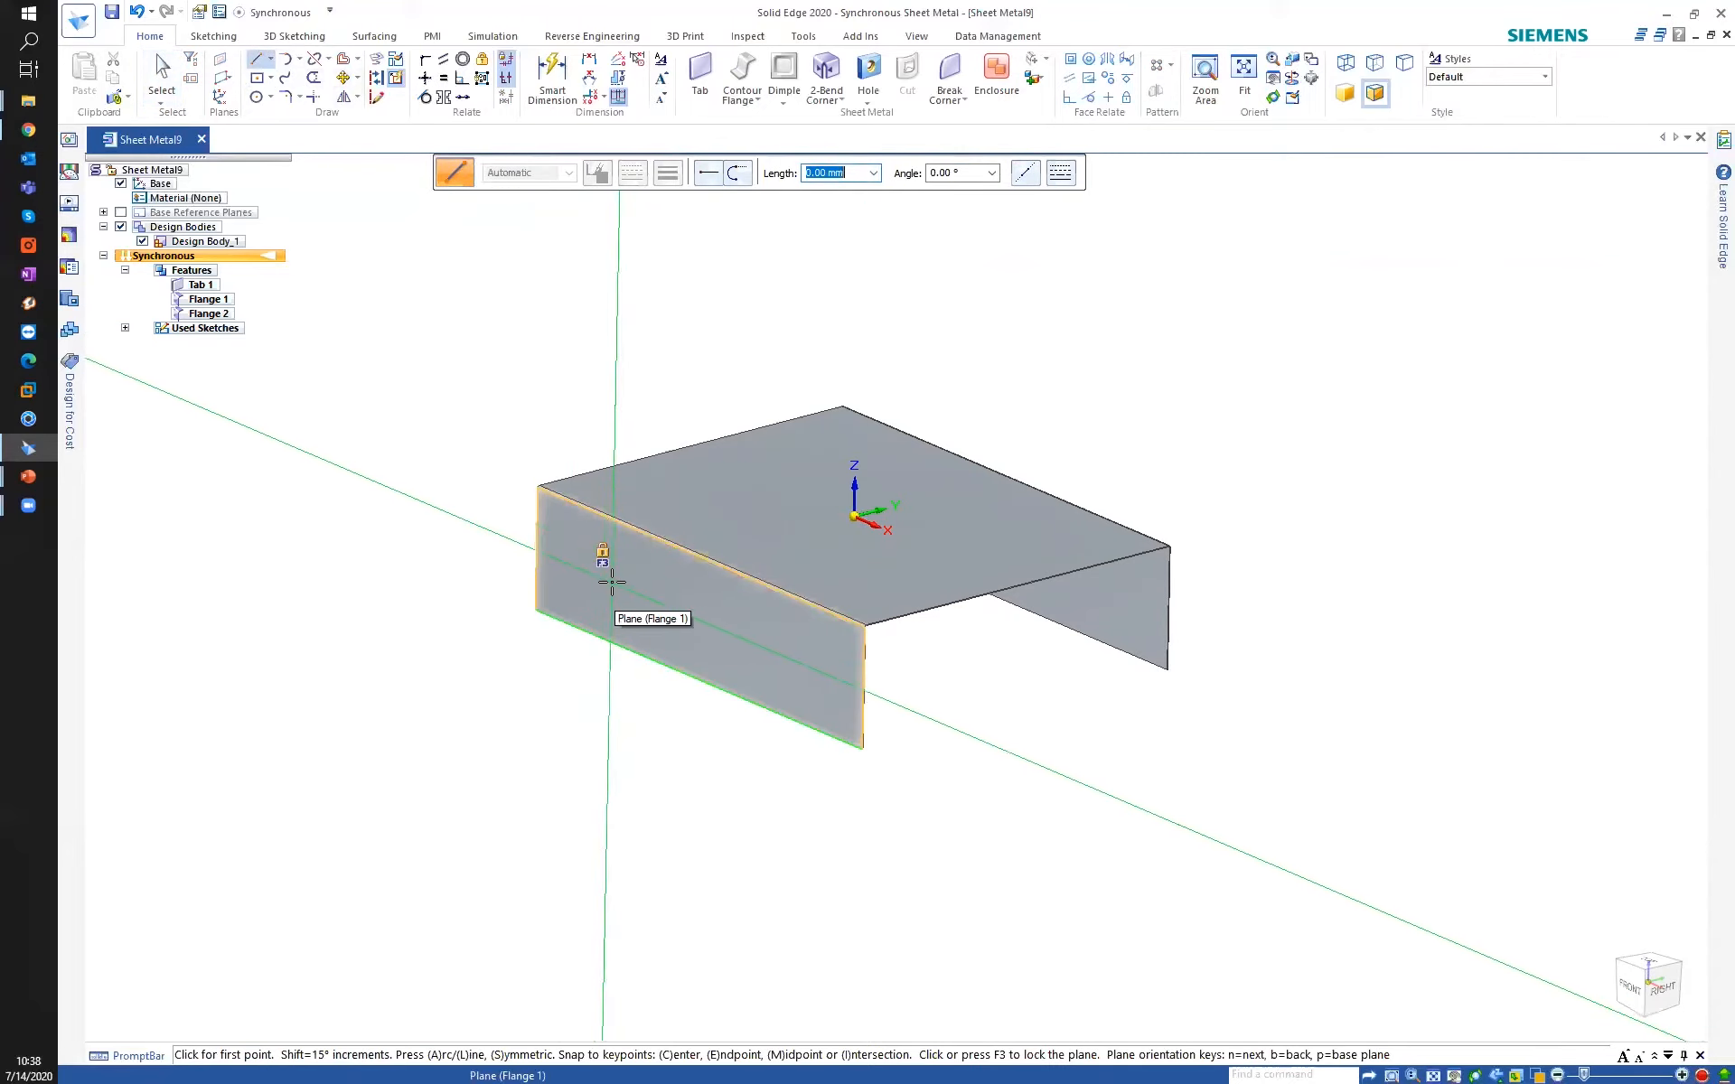
left_click(612, 584)
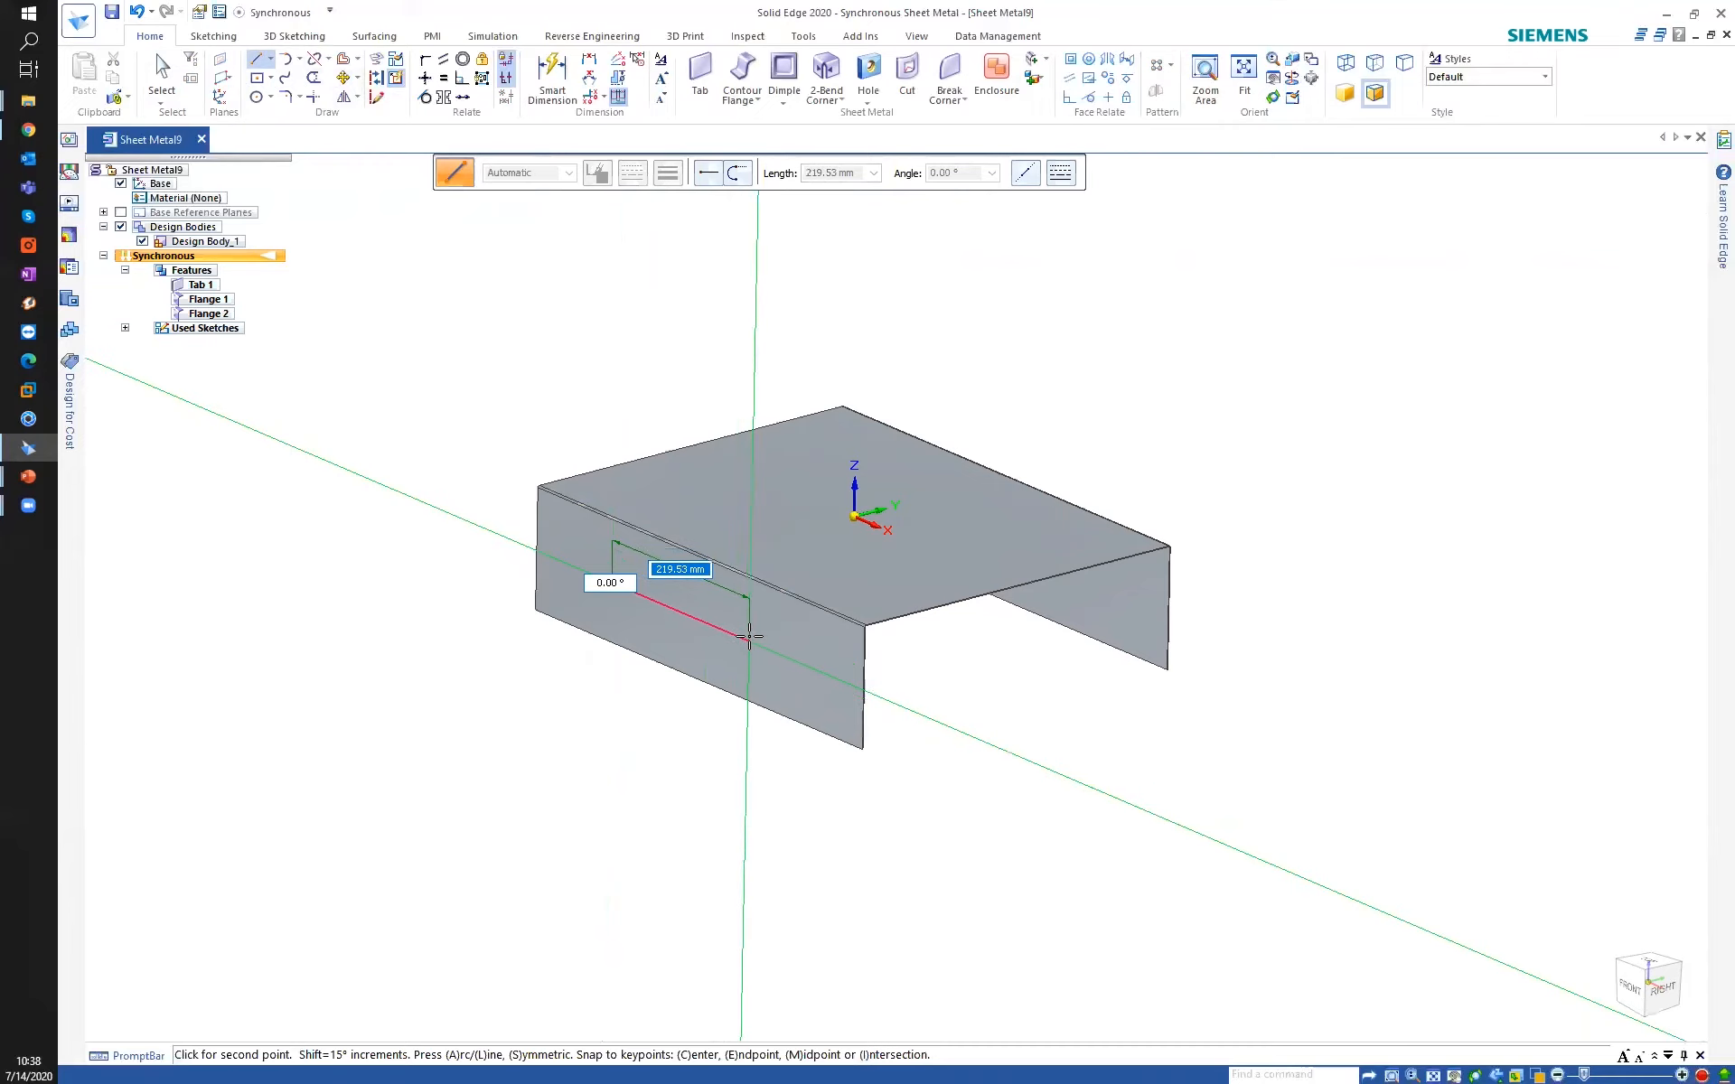
left_click(800, 646)
Sketch a matching line parallel to the bend on the opposite flange's outer face.
middle_click_drag(988, 527, 774, 600)
left_click(792, 650)
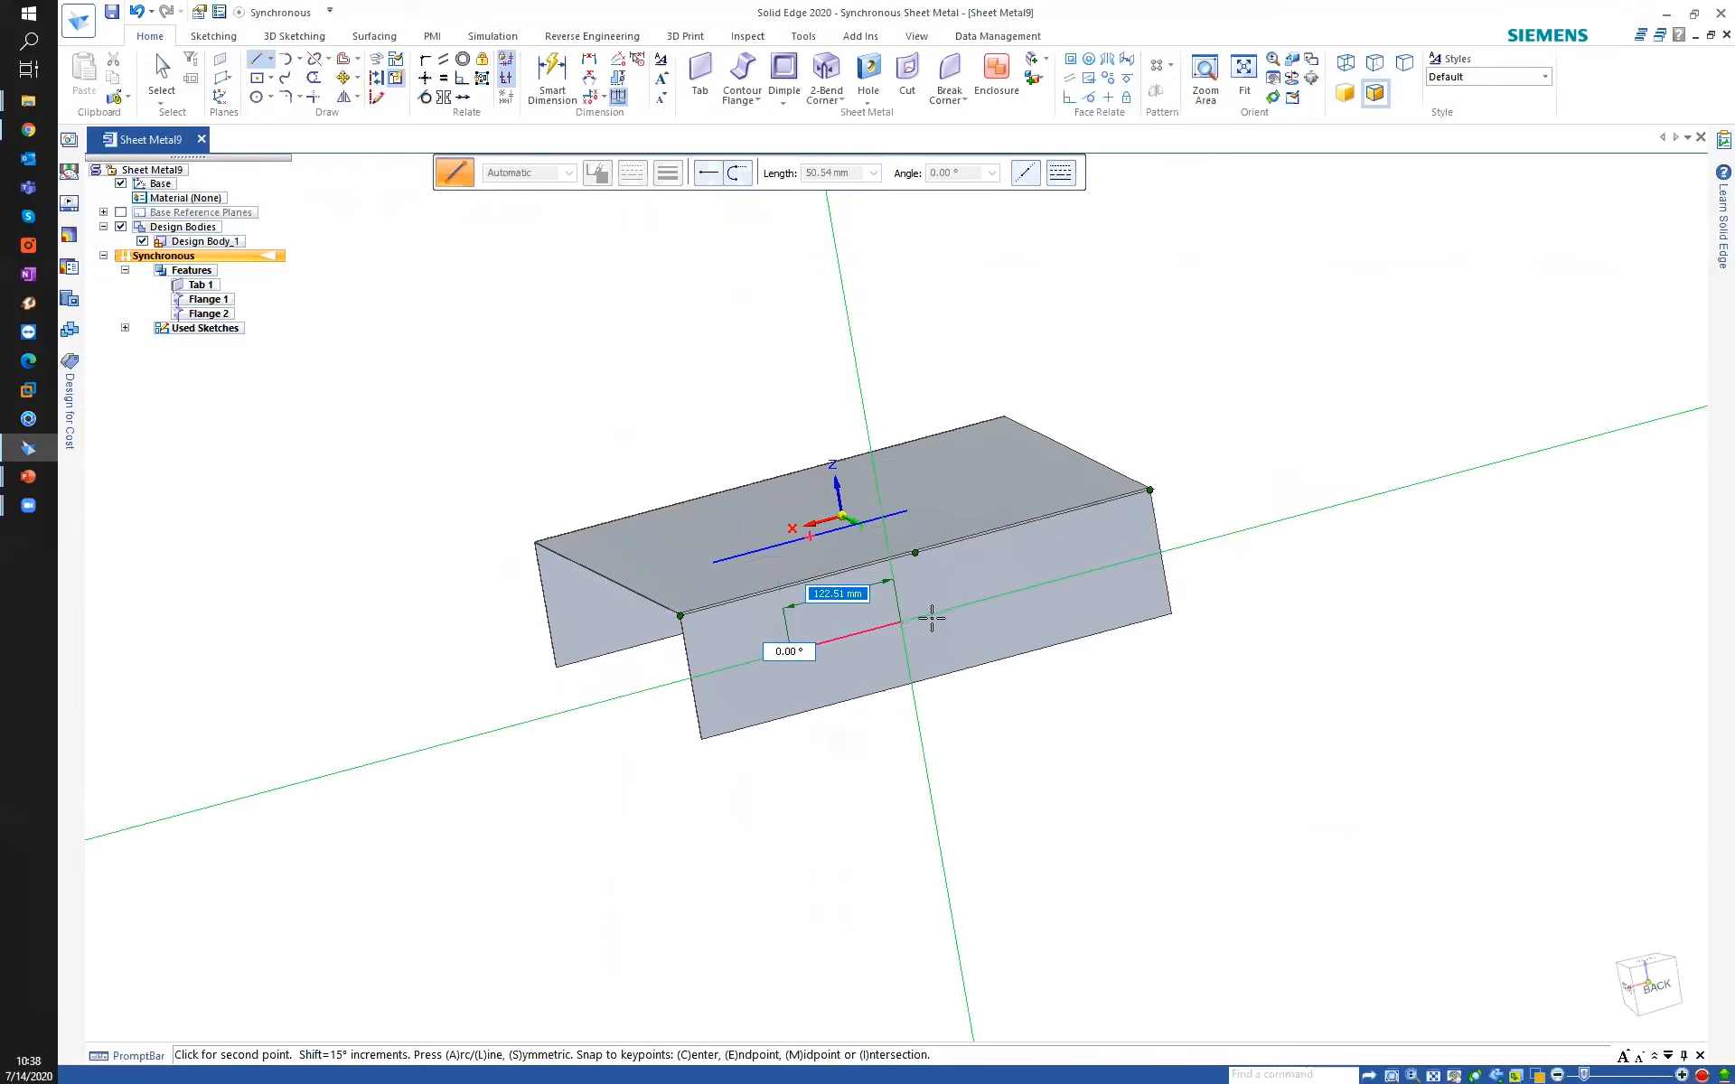
left_click(1035, 579)
middle_click_drag(930, 554, 1131, 542)
key("F3")
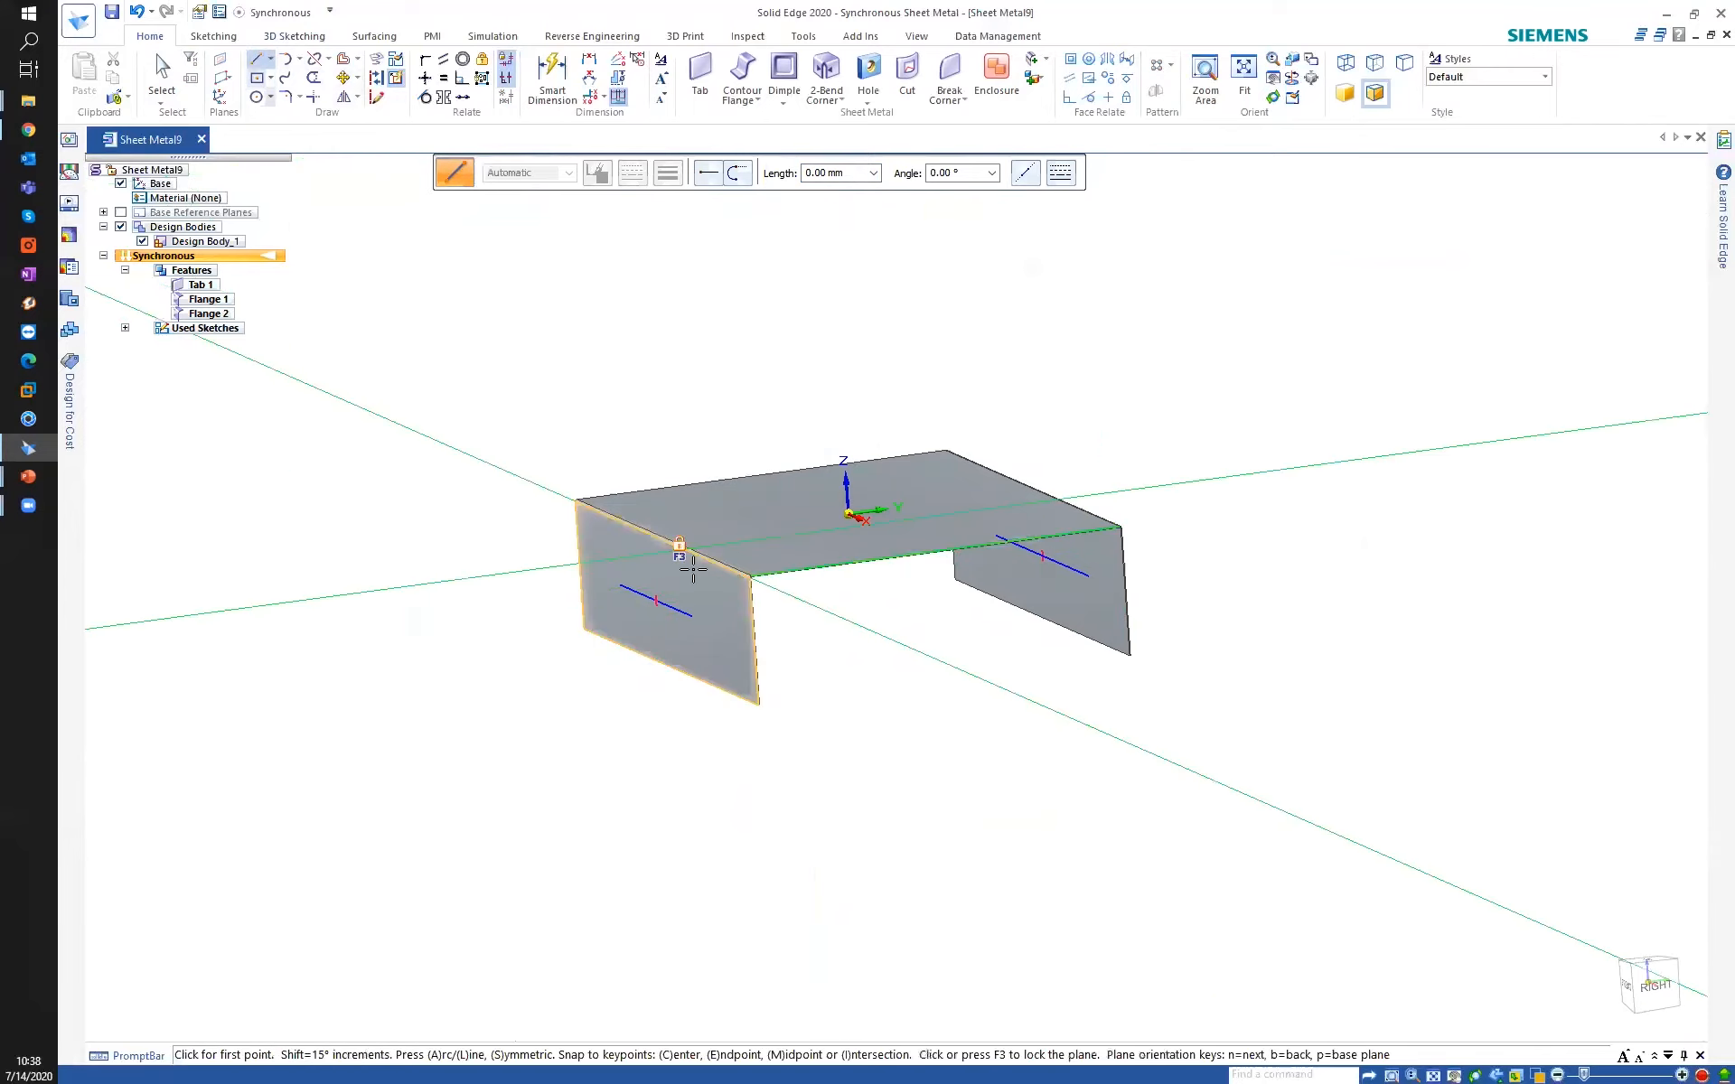
middle_click_drag(462, 460, 500, 477)
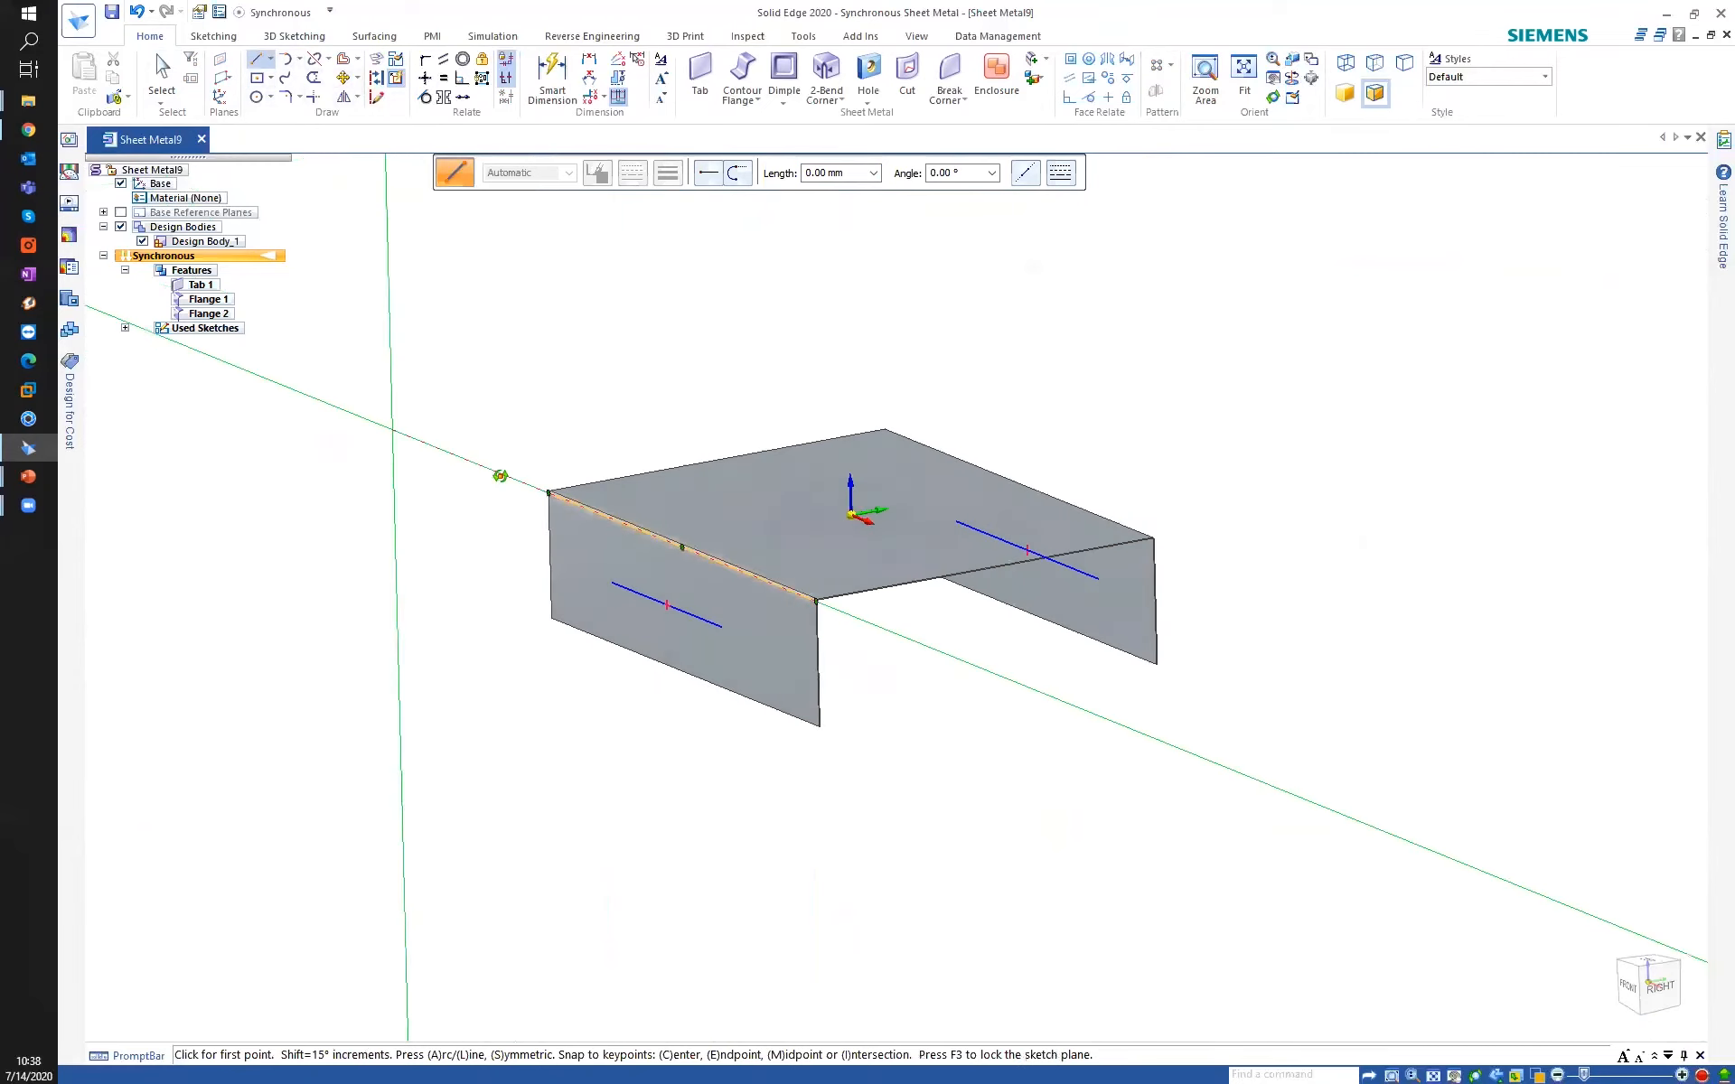
right_click(531, 420)
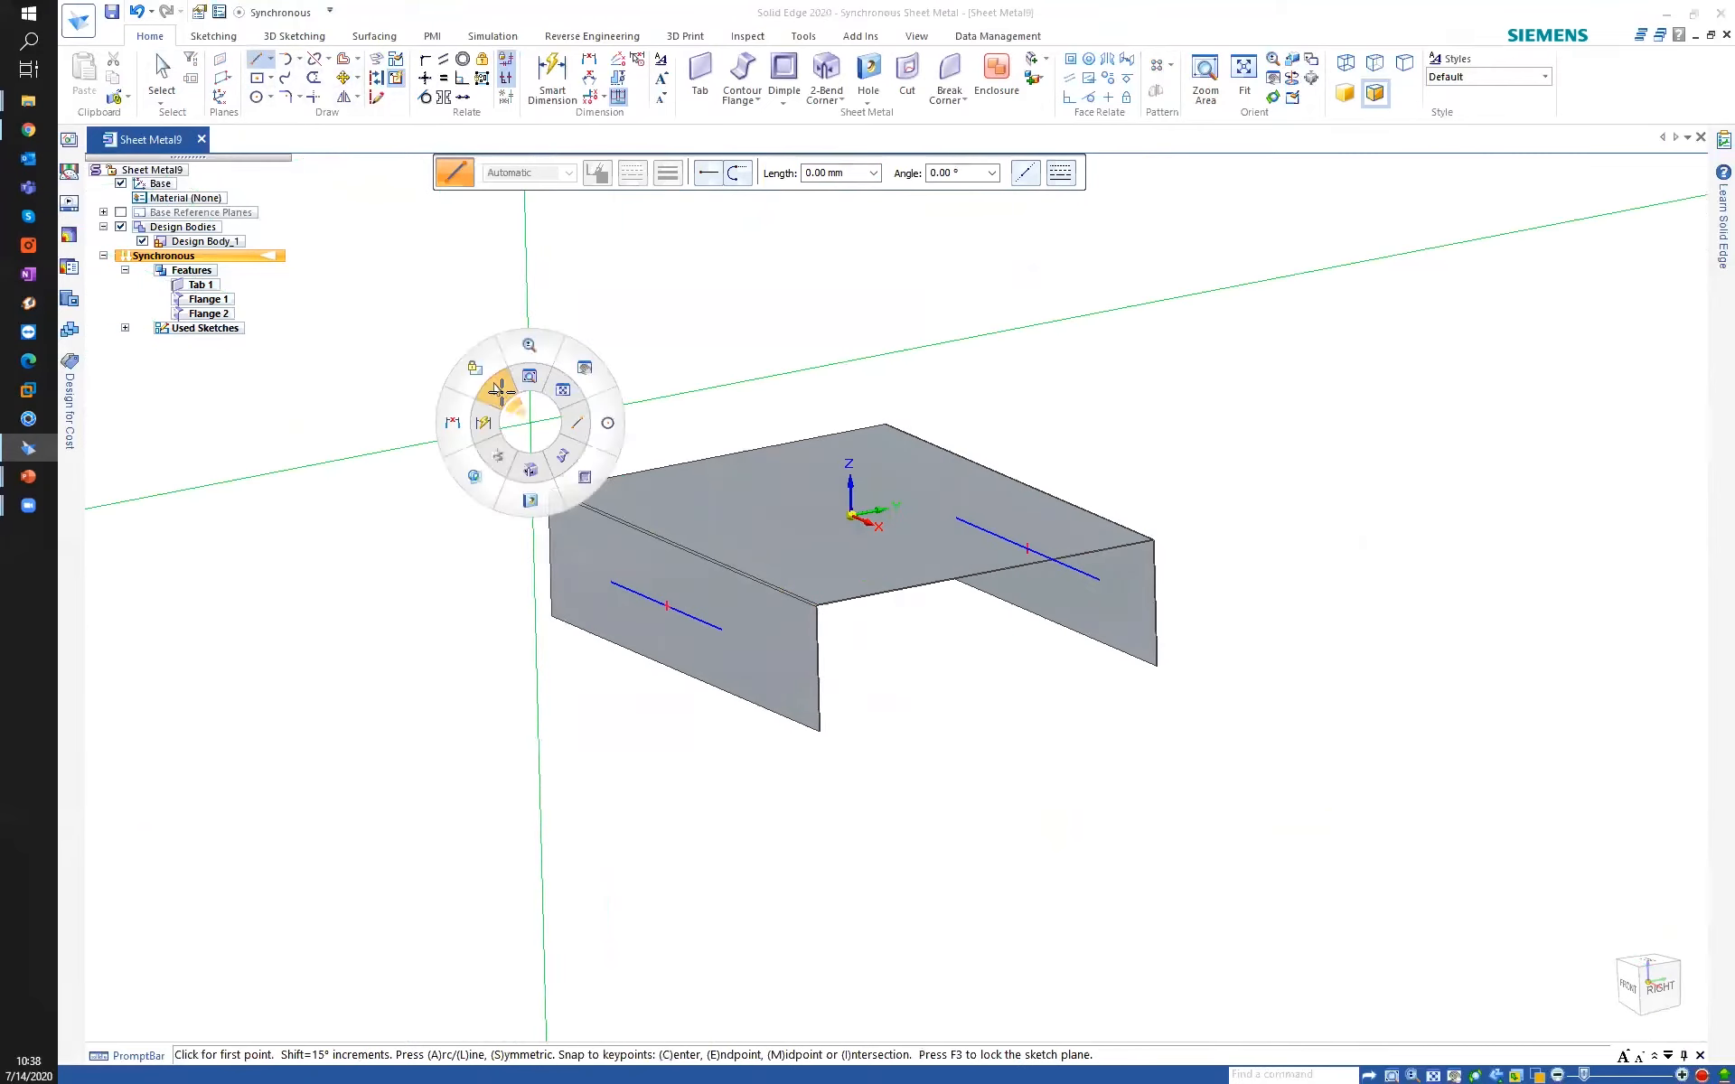
left_click(499, 390)
Bend the lower part of the first flange outward 90° along its sketched line, keeping the default bend options.
left_click(1046, 61)
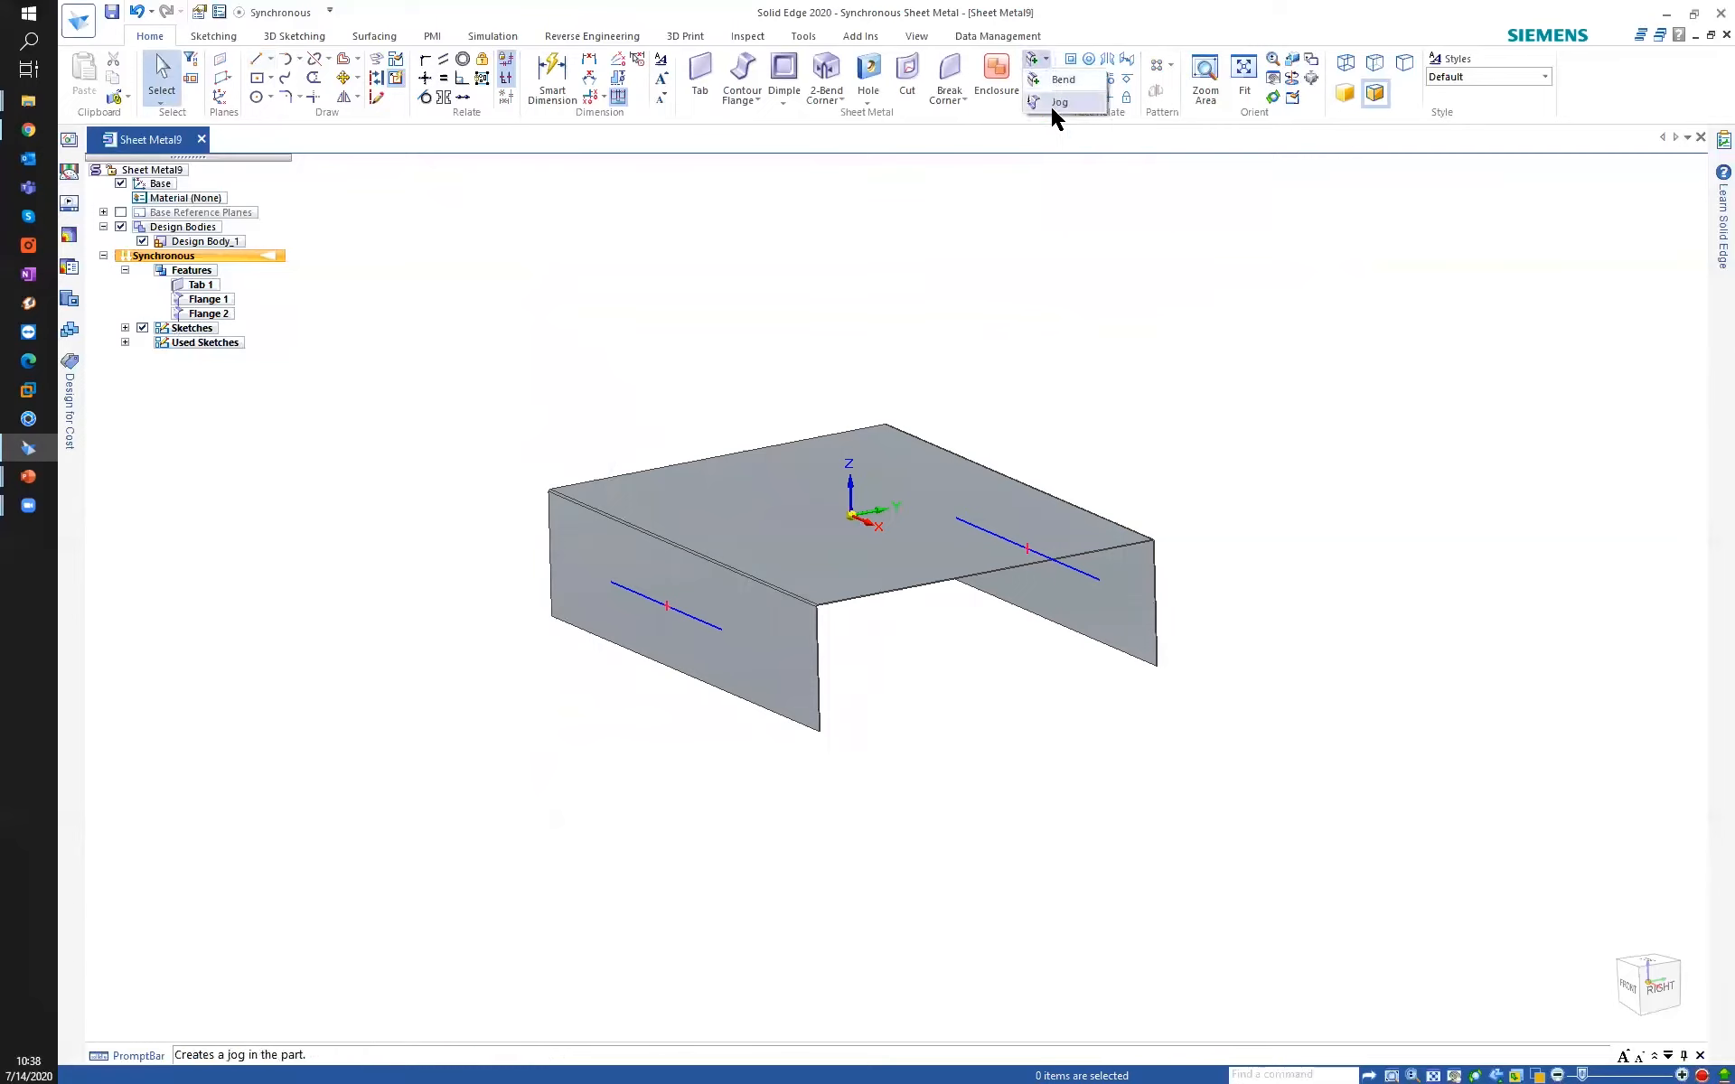
left_click(1063, 80)
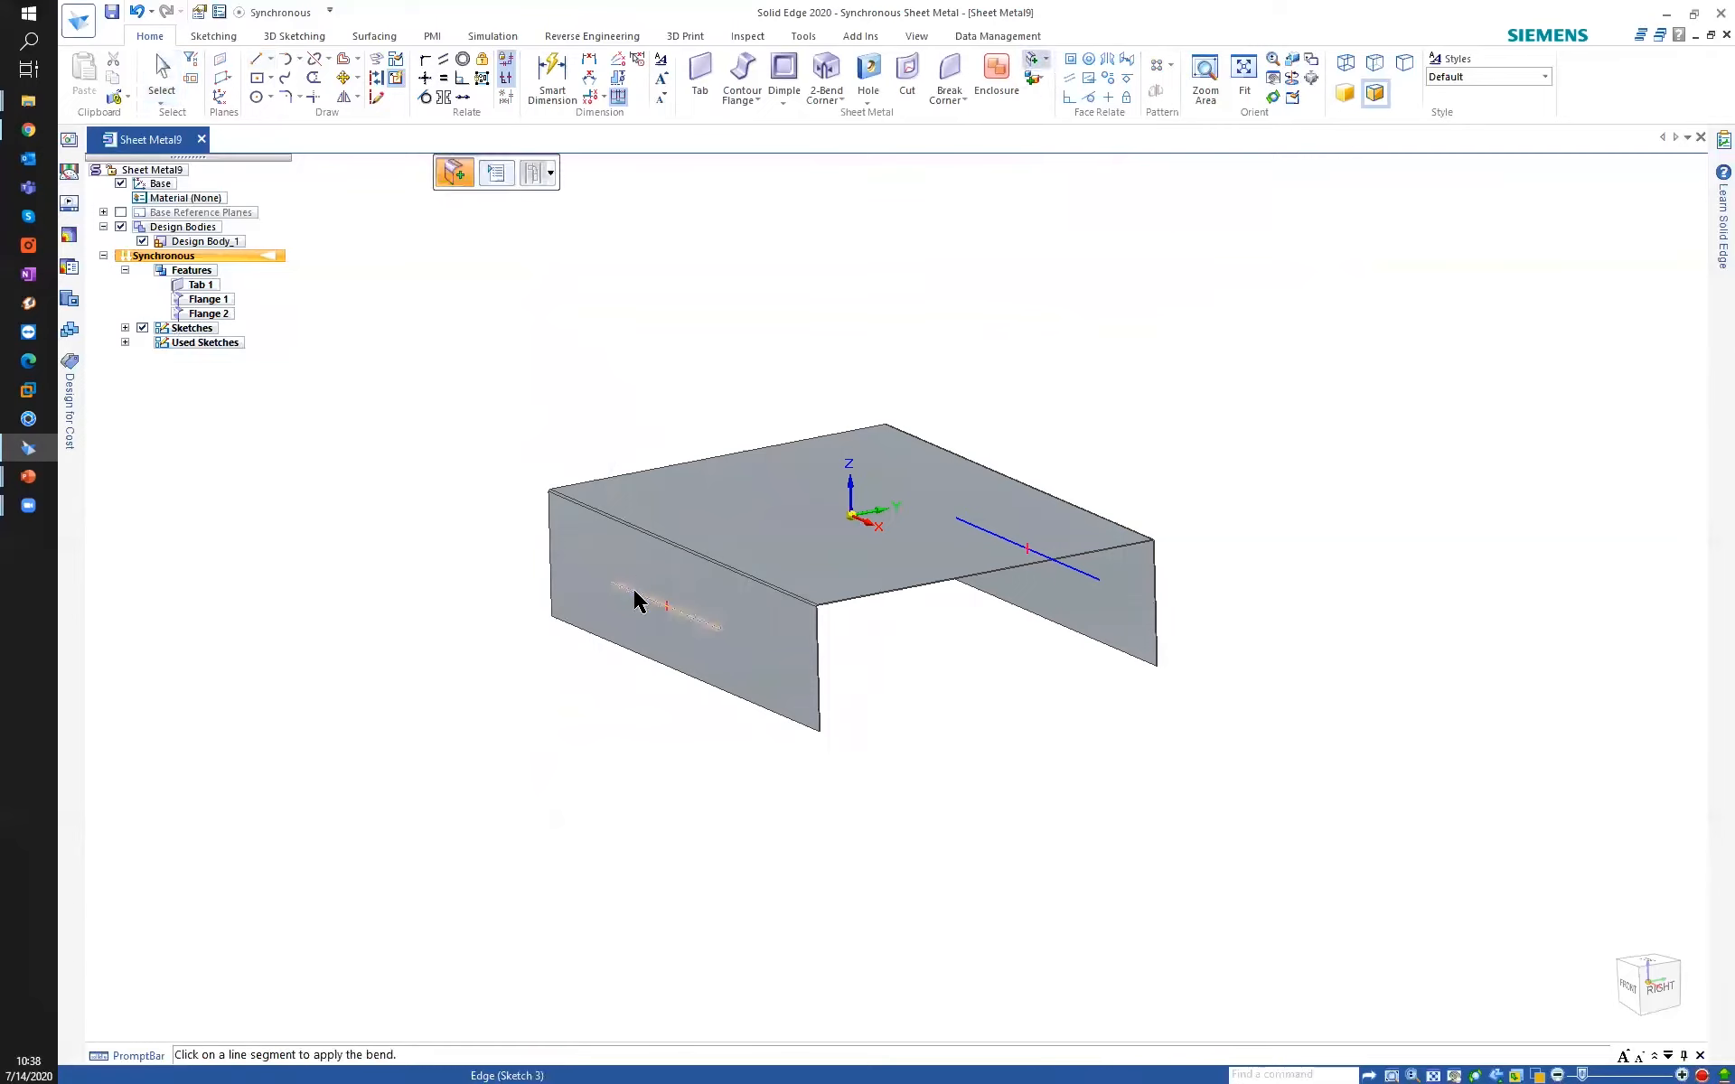
left_click(497, 174)
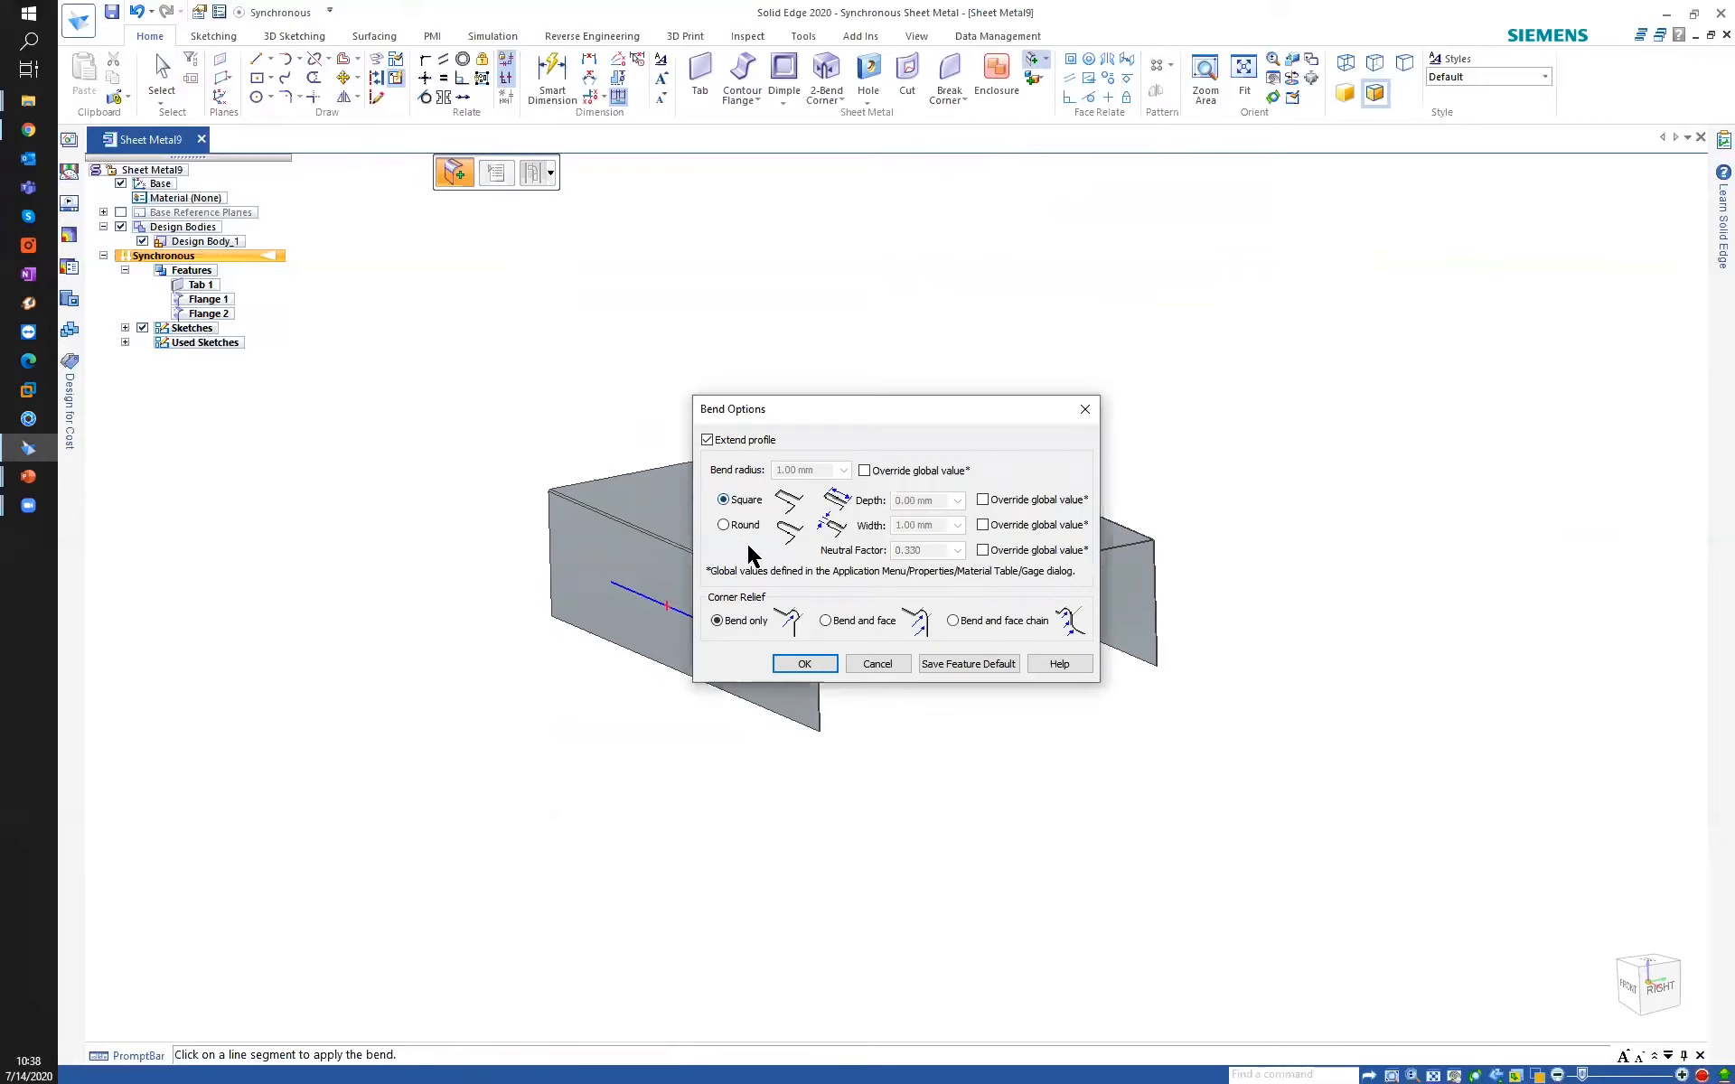
left_click(803, 664)
left_click(699, 624)
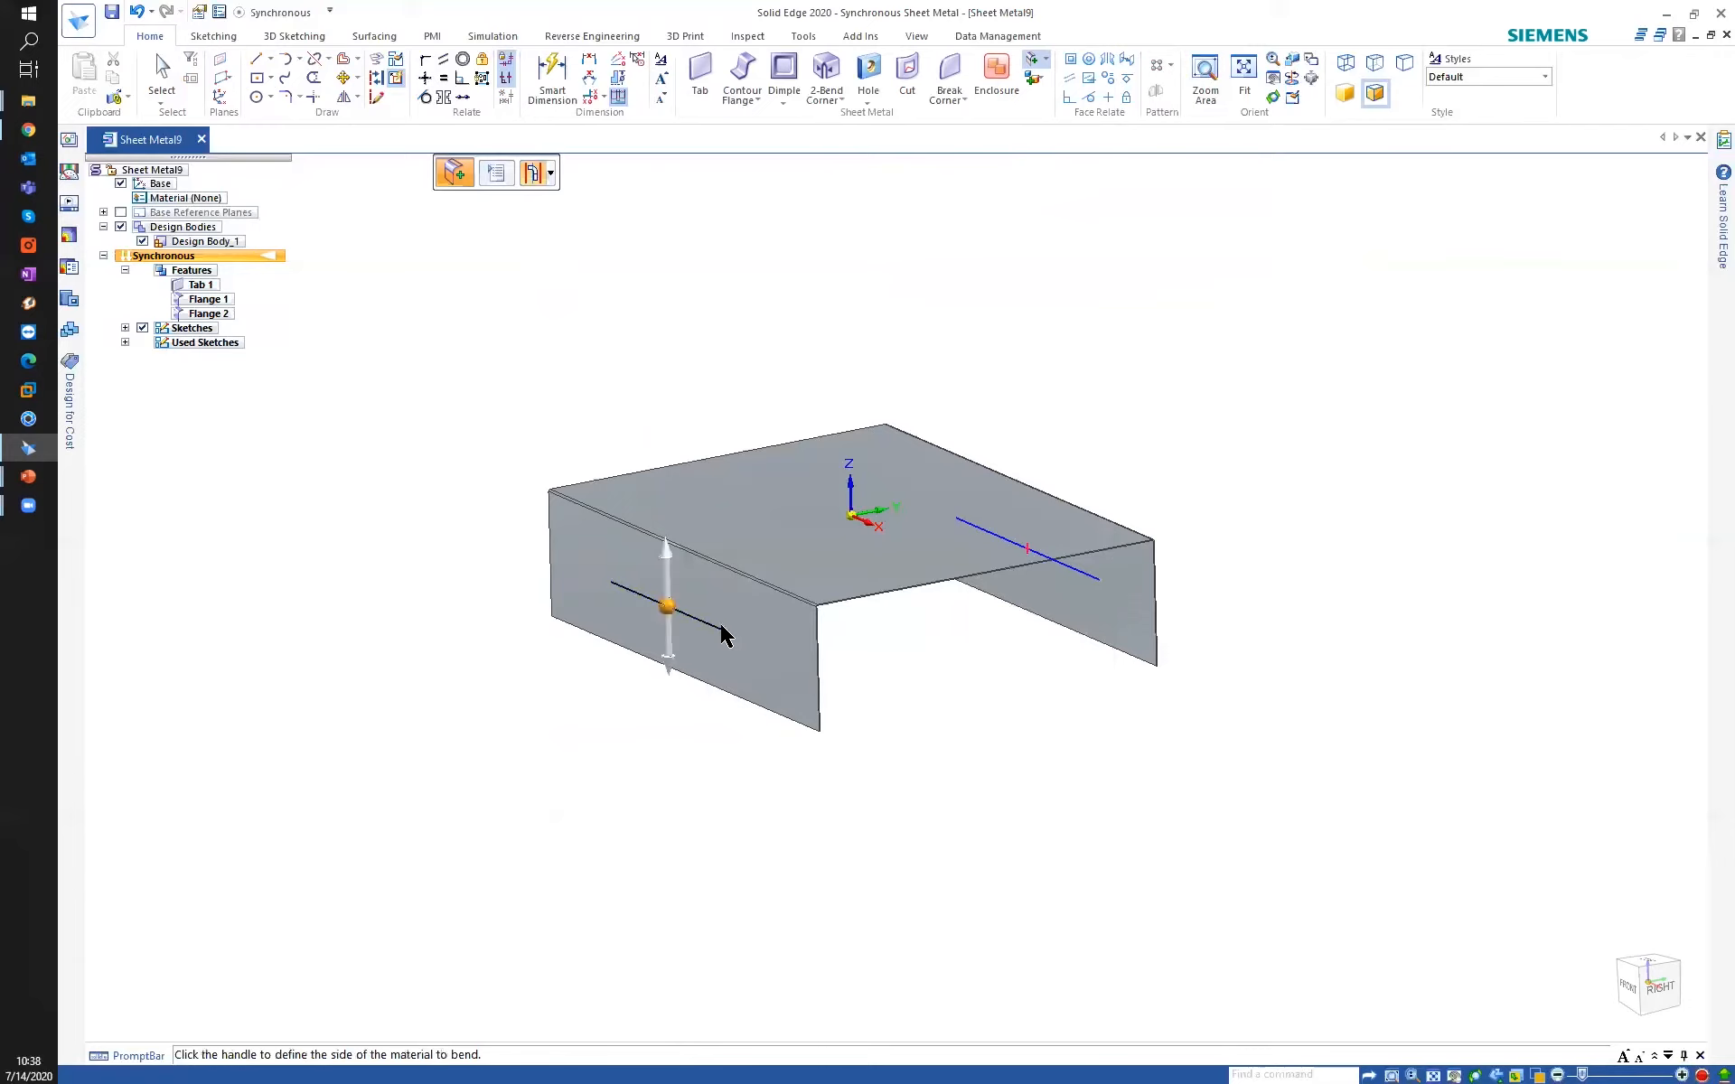
left_click(669, 643)
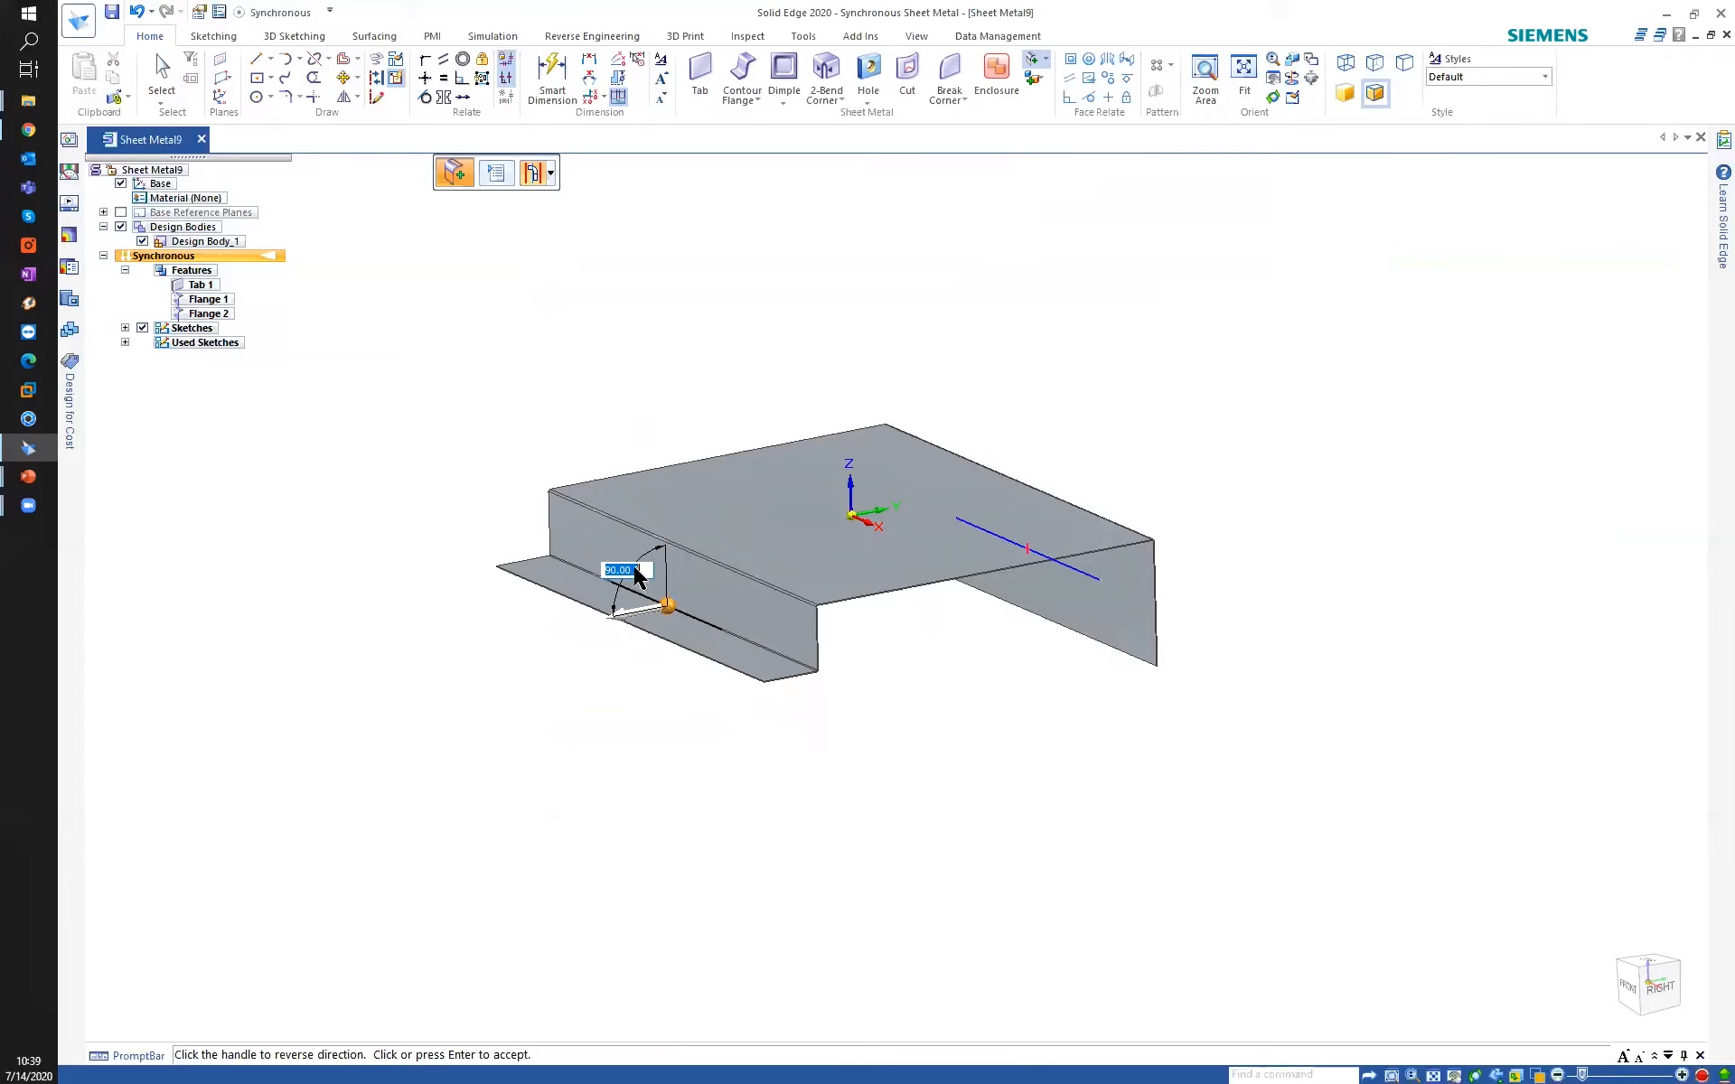
left_click(550, 174)
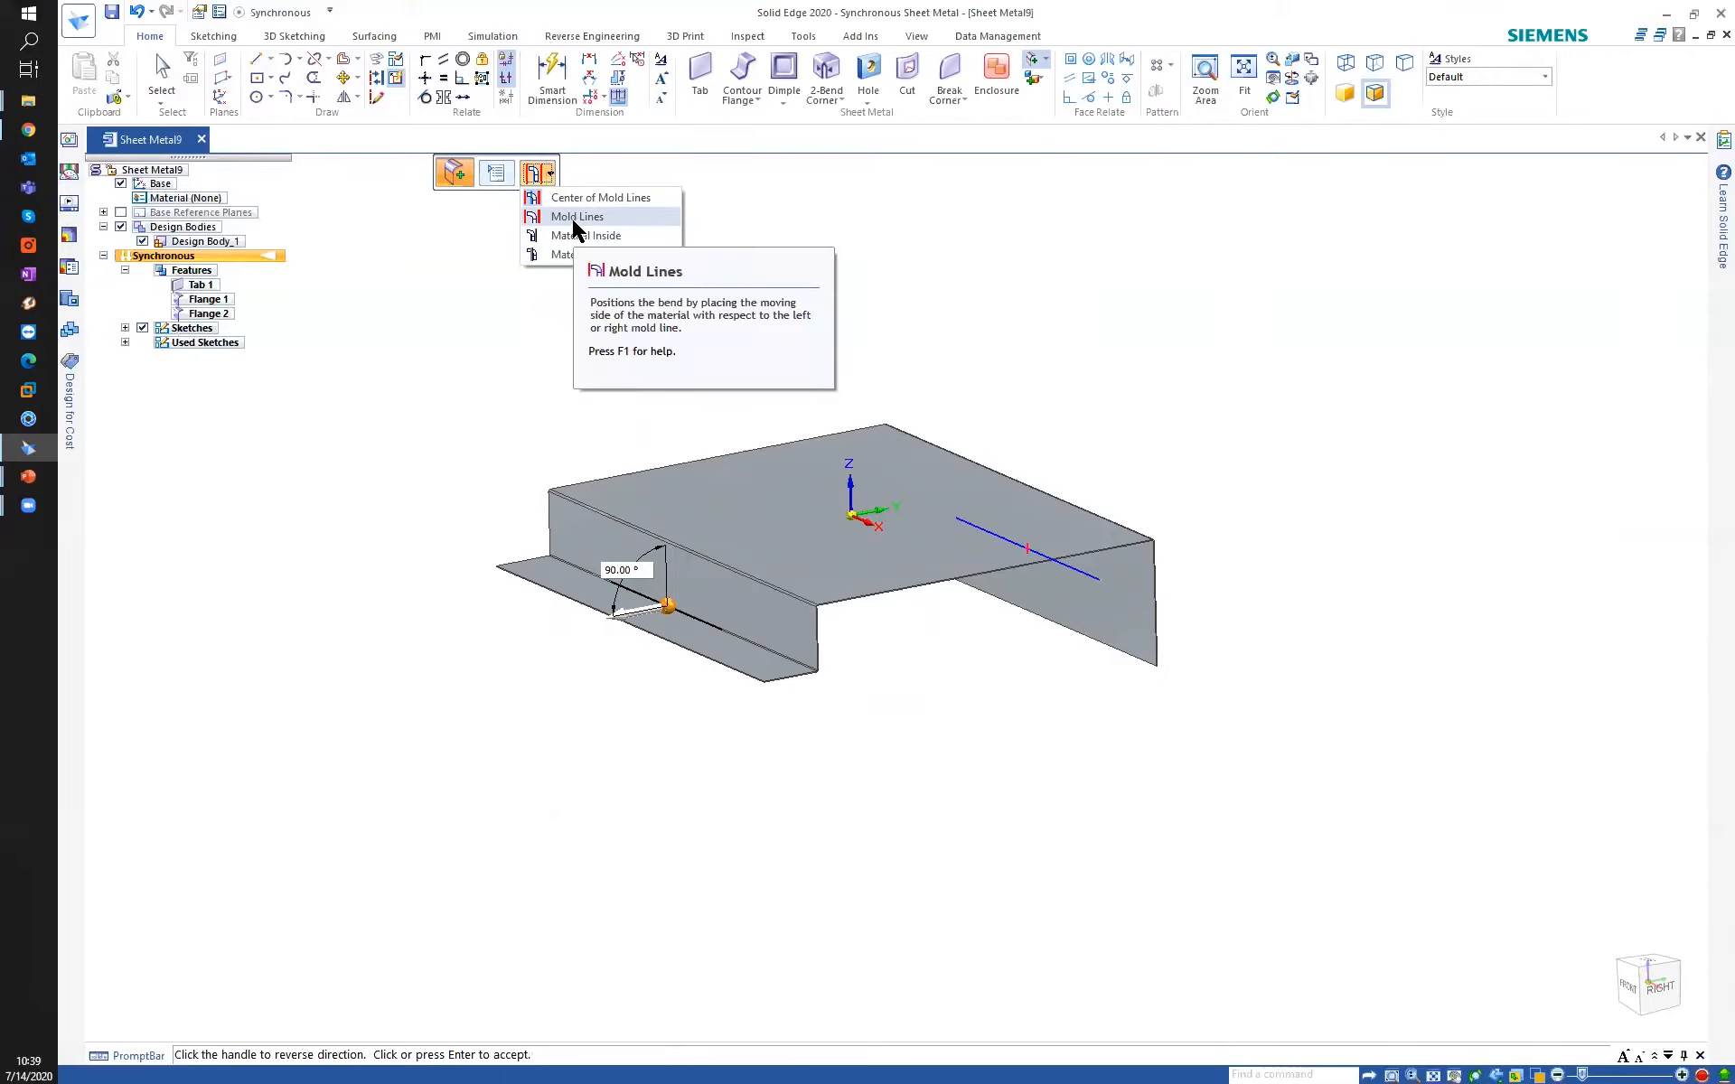
left_click(390, 372)
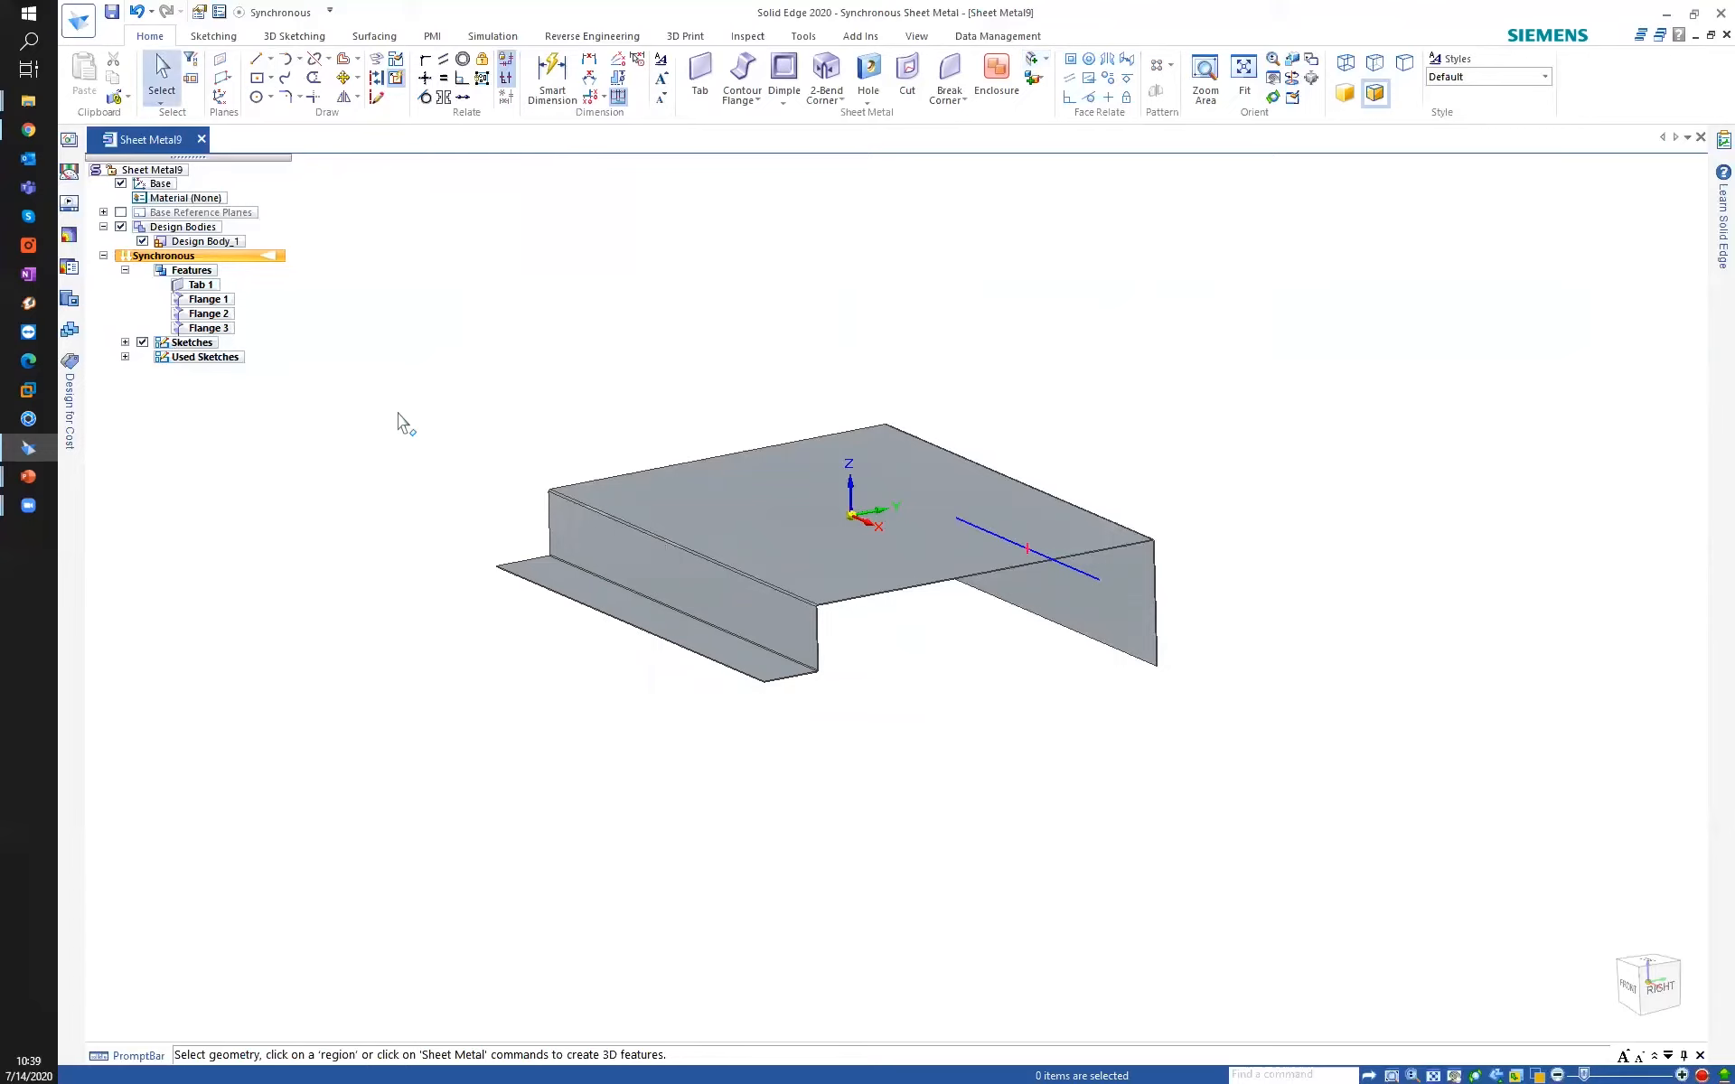
Jog the opposite flange outward by about 185 mm along its sketched line, moving the lower portion and keeping the default options.
mouse_move(401, 397)
middle_mouse_down()
mouse_move(290, 380)
mouse_move(402, 396)
middle_mouse_up()
left_click(1044, 61)
left_click(1053, 103)
middle_click_drag(1057, 159, 914, 325)
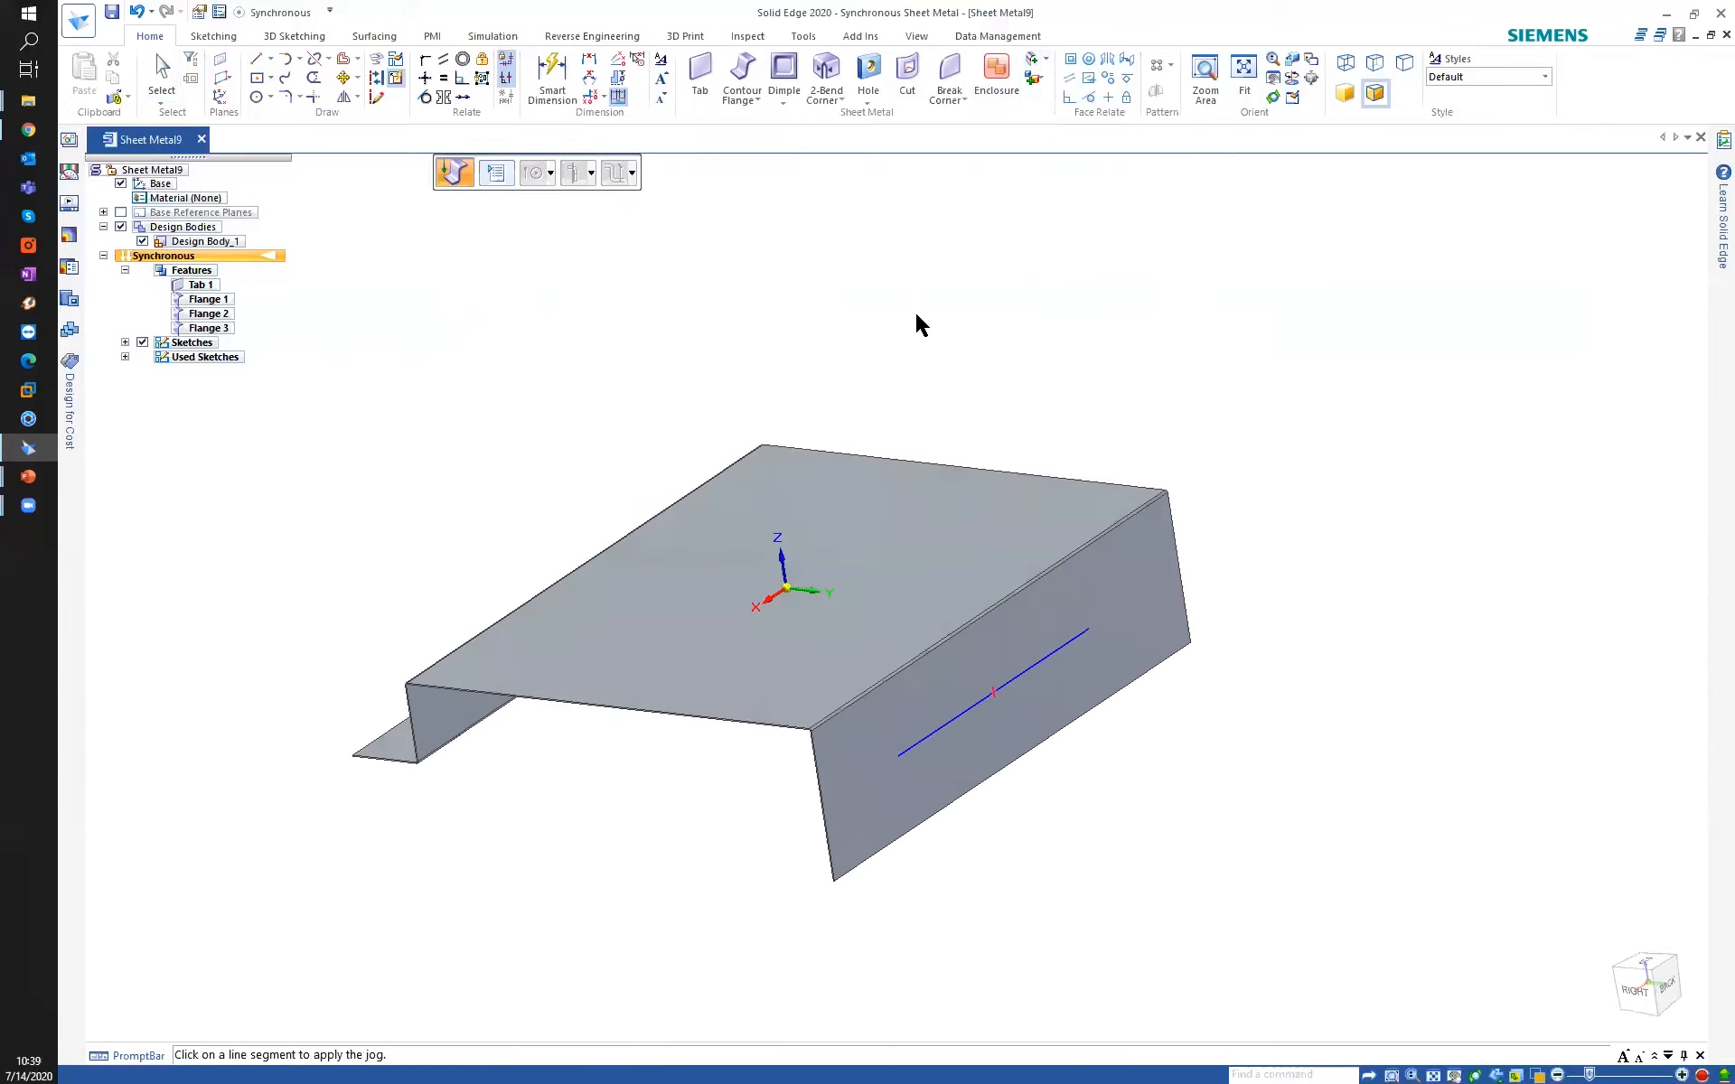
left_click(495, 173)
left_click(803, 663)
left_click(948, 728)
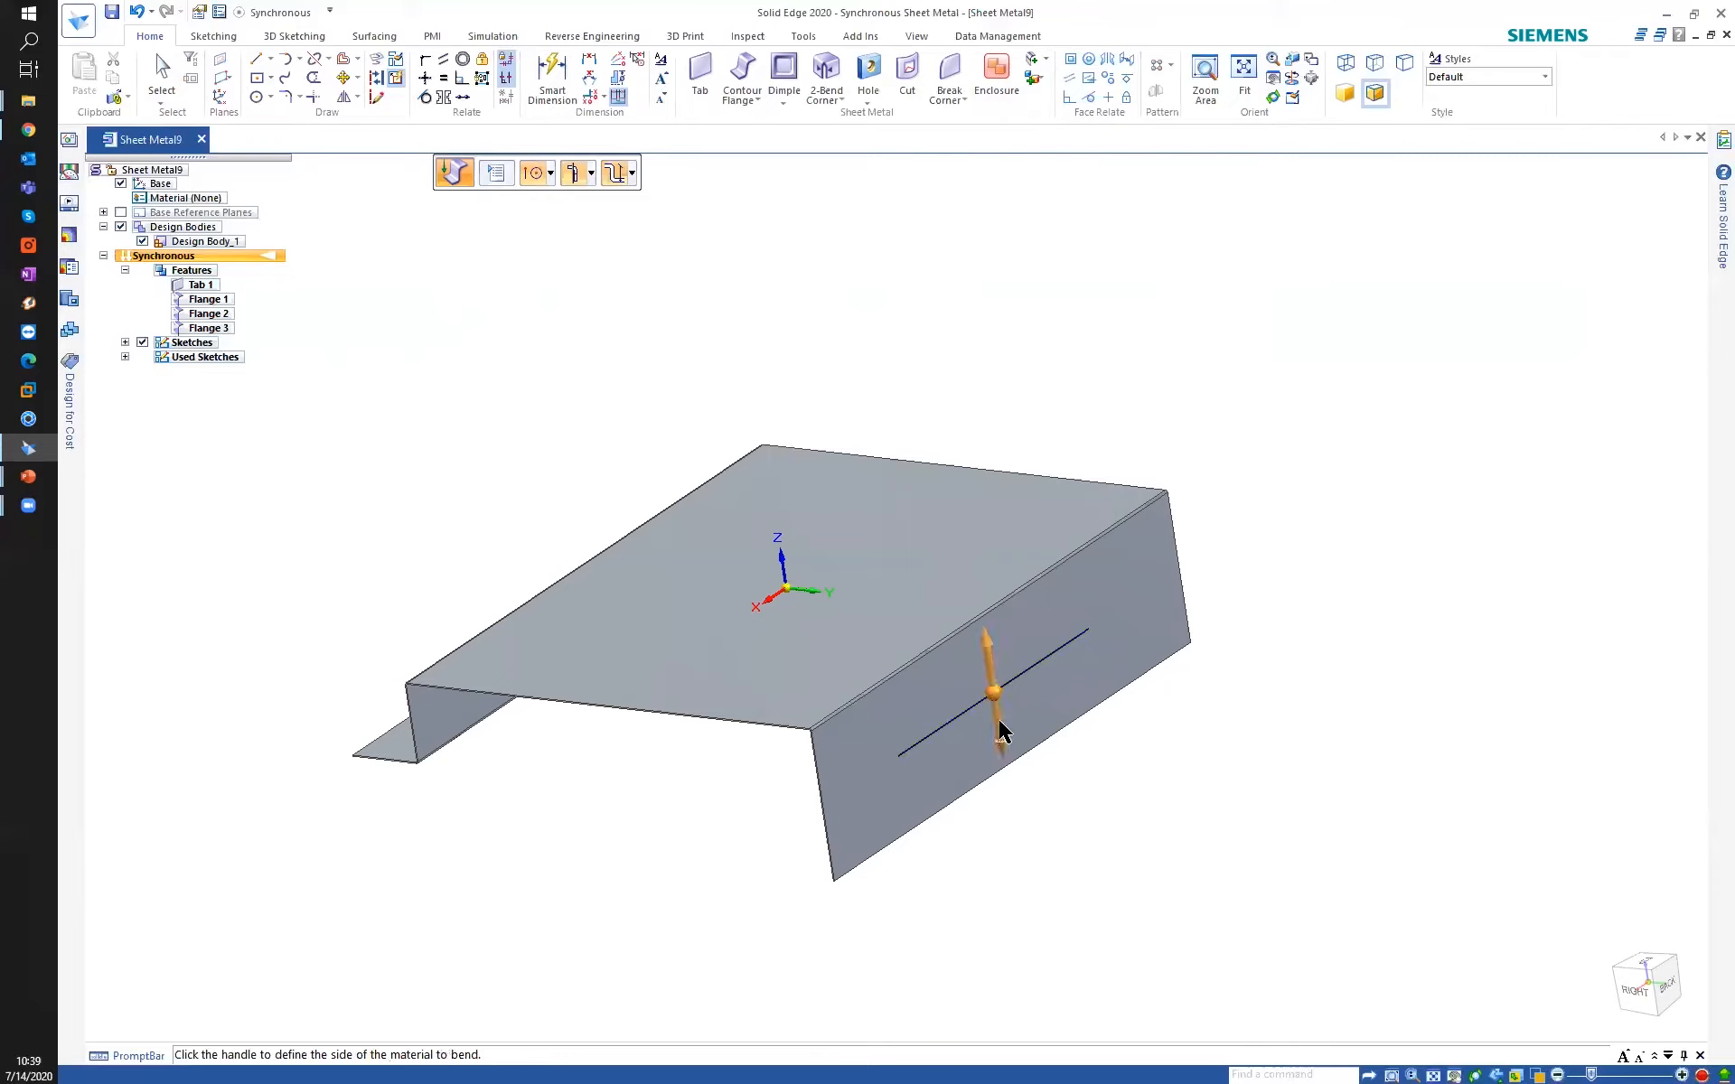
left_click(1000, 723)
key("ctrl+r")
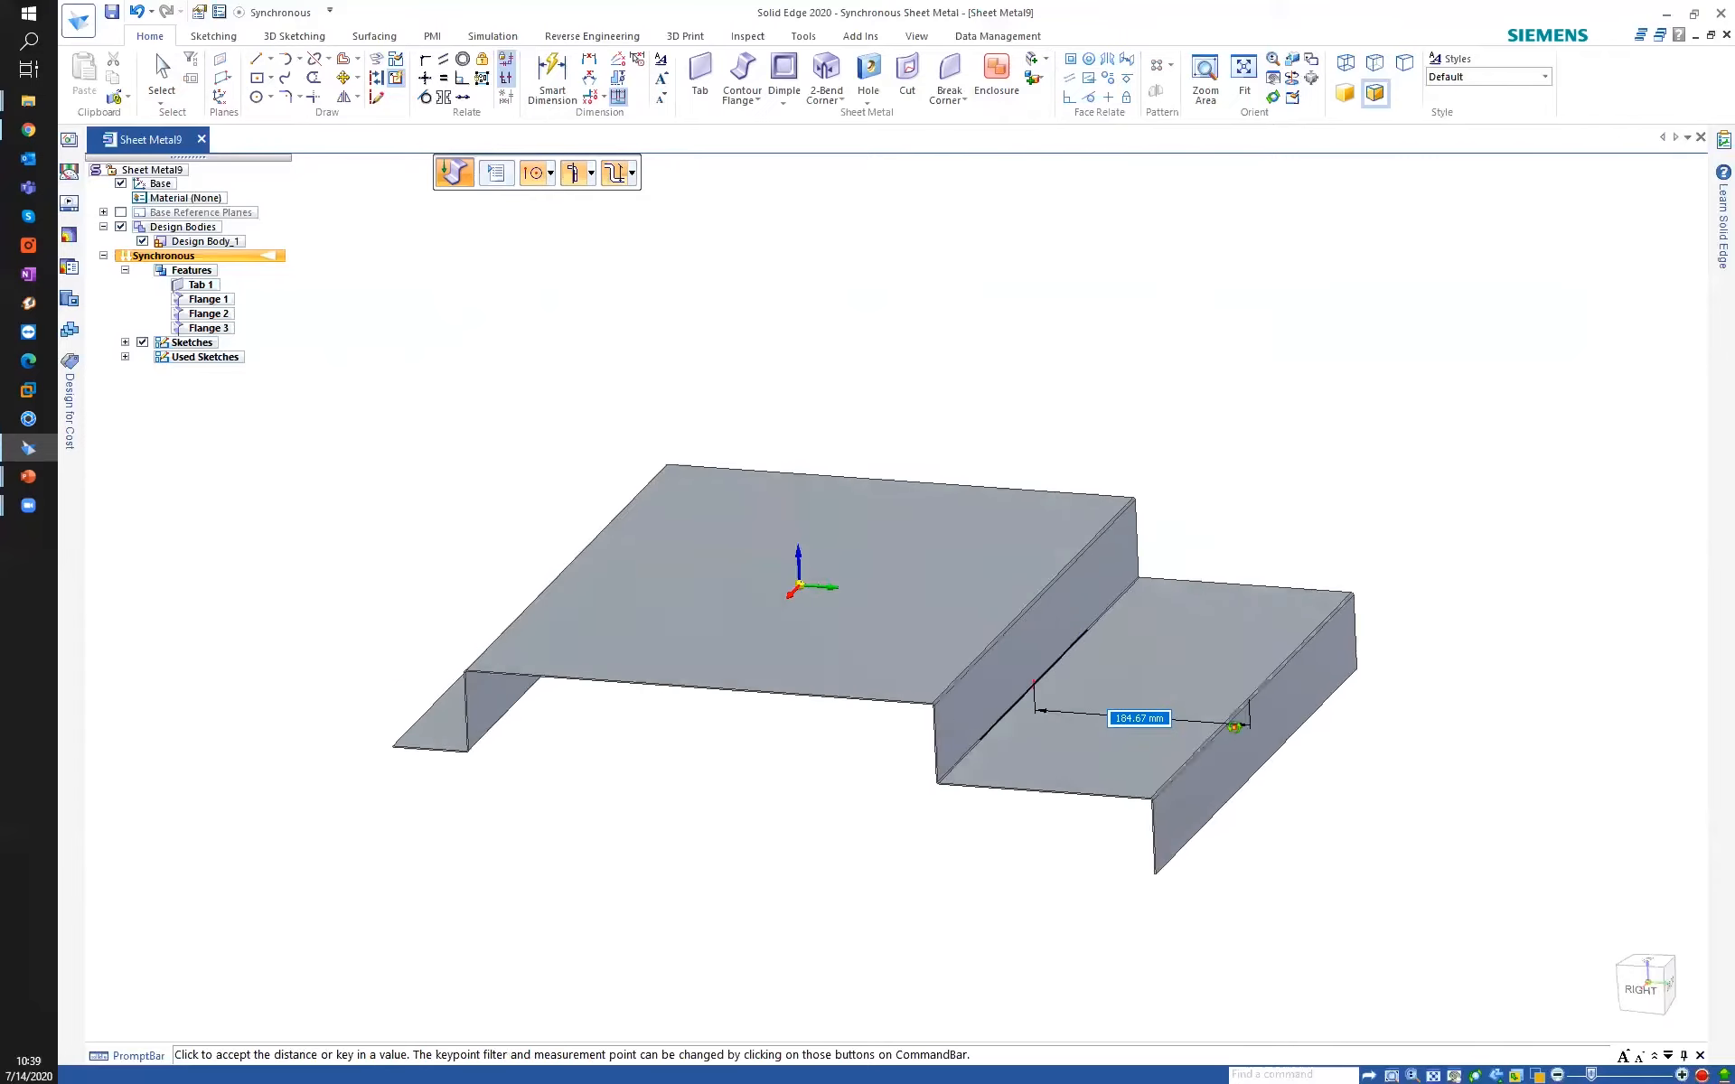
left_click(1272, 683)
middle_click_drag(1239, 473, 1140, 540)
right_click_drag(553, 411, 508, 381)
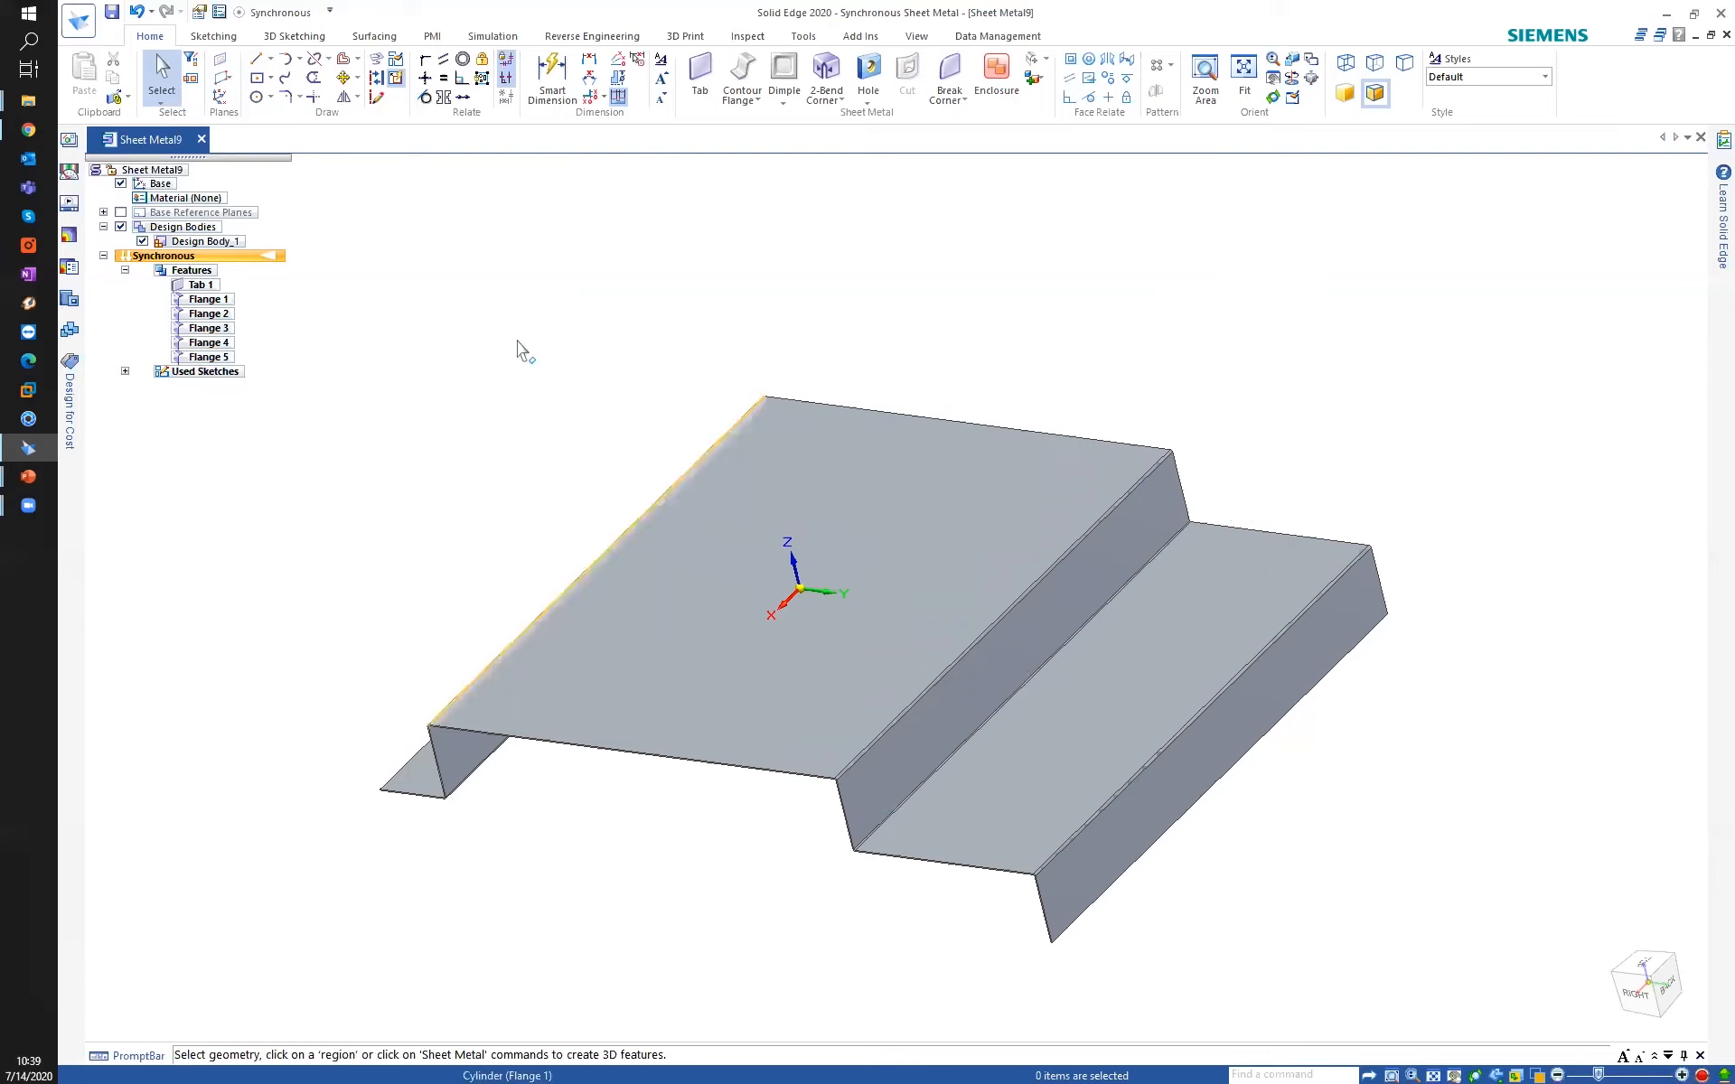
Sketch a circle on the top face so that it extends past the bend beside the jogged flange.
middle_click_drag(519, 349, 502, 250)
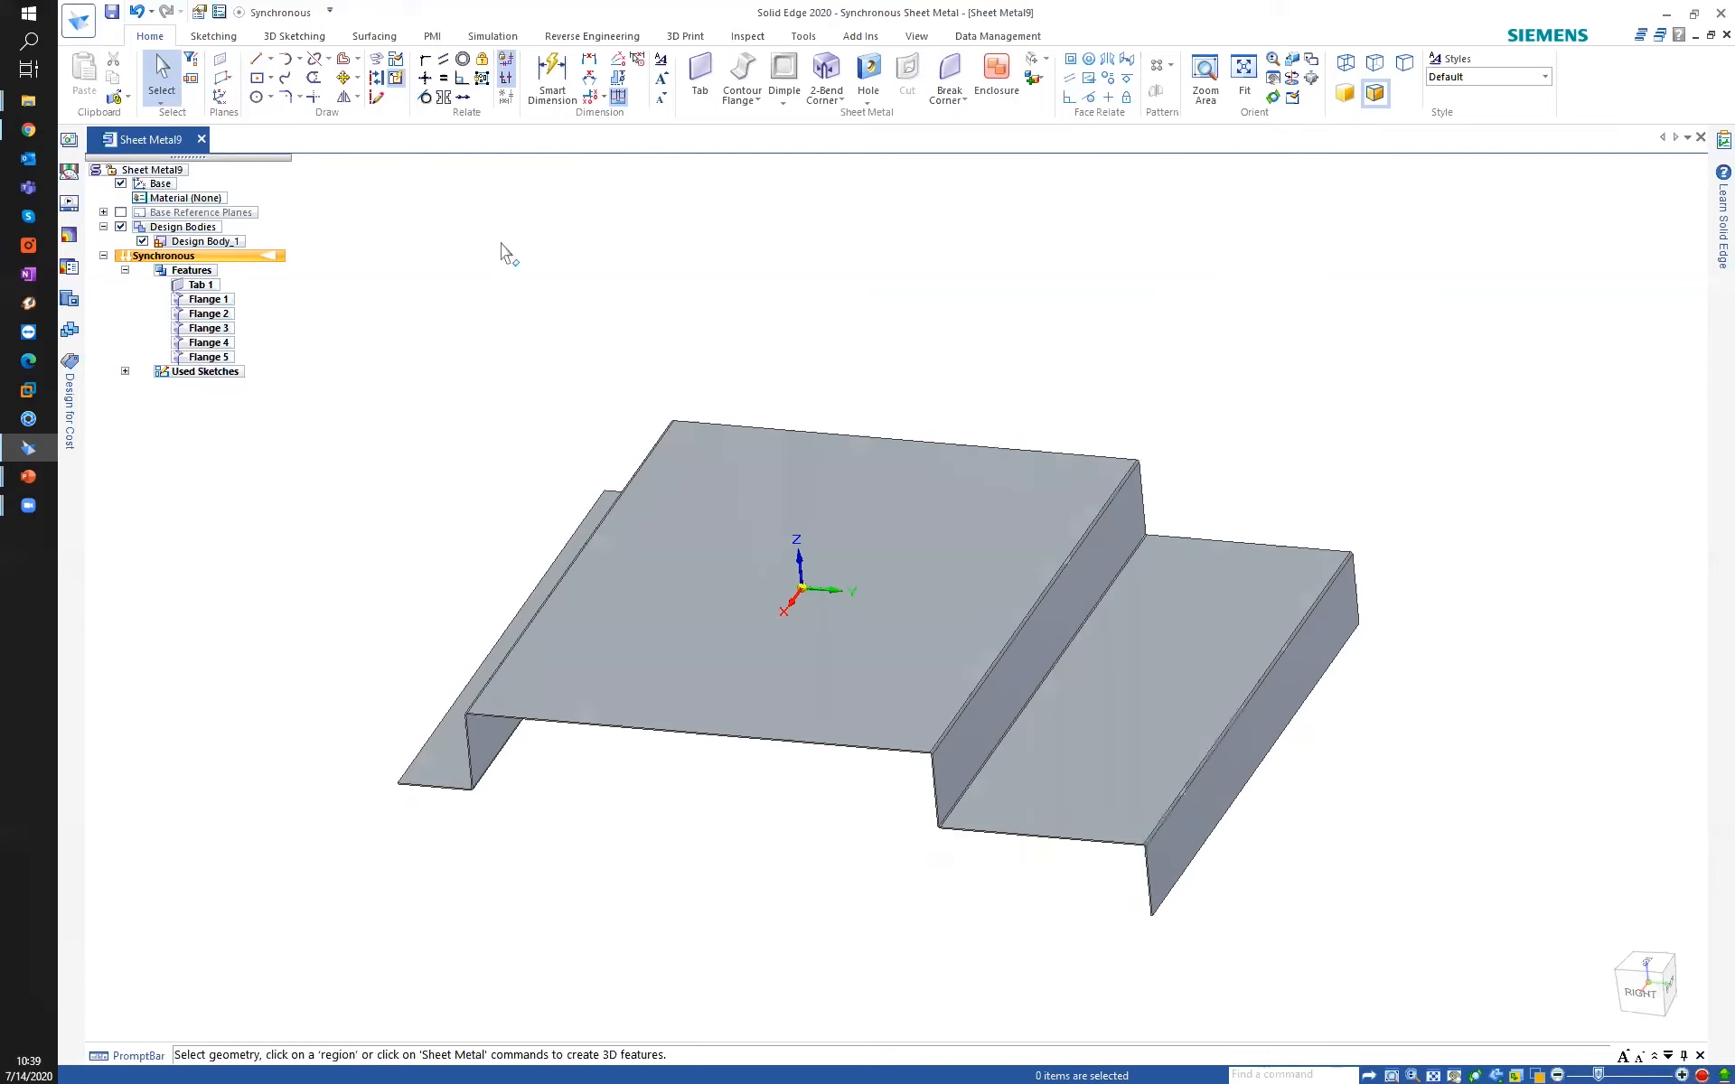
left_click(257, 98)
left_click(1013, 596)
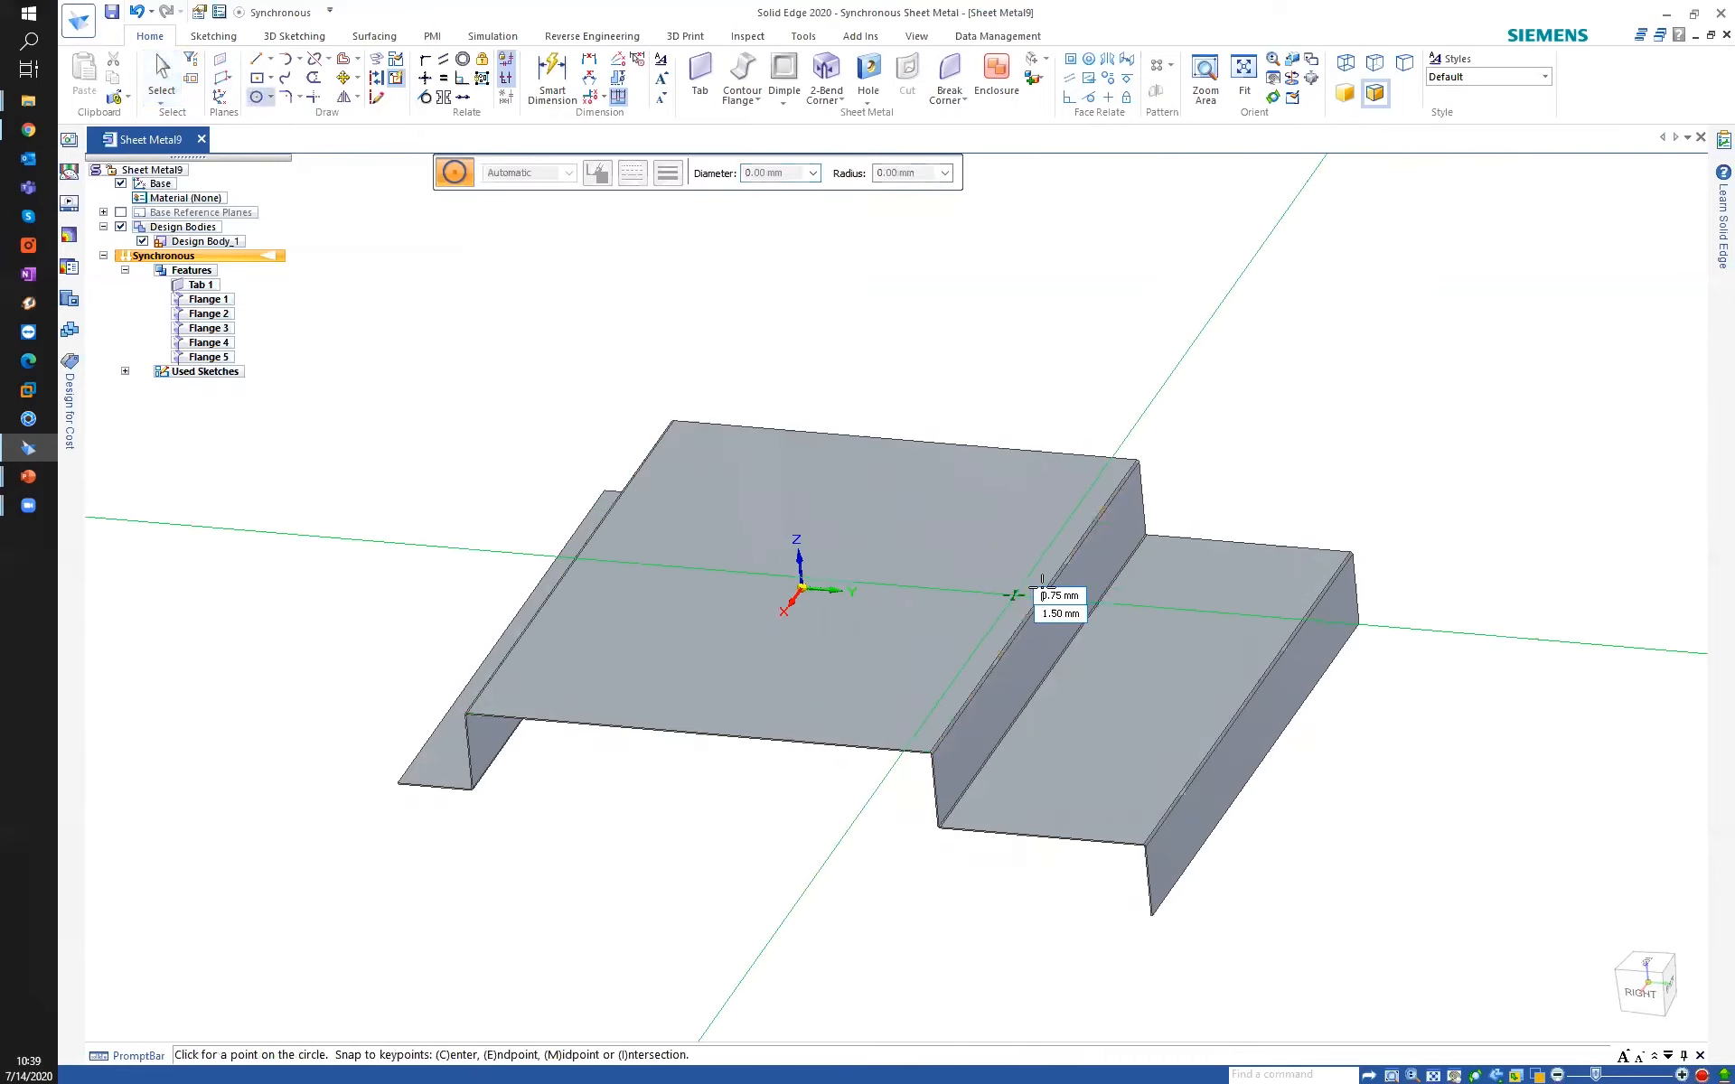
left_click(1055, 588)
mouse_move(1039, 367)
middle_mouse_down()
mouse_move(1096, 367)
mouse_move(1019, 307)
mouse_move(1005, 340)
middle_mouse_up()
right_click(1090, 368)
left_click(1057, 341)
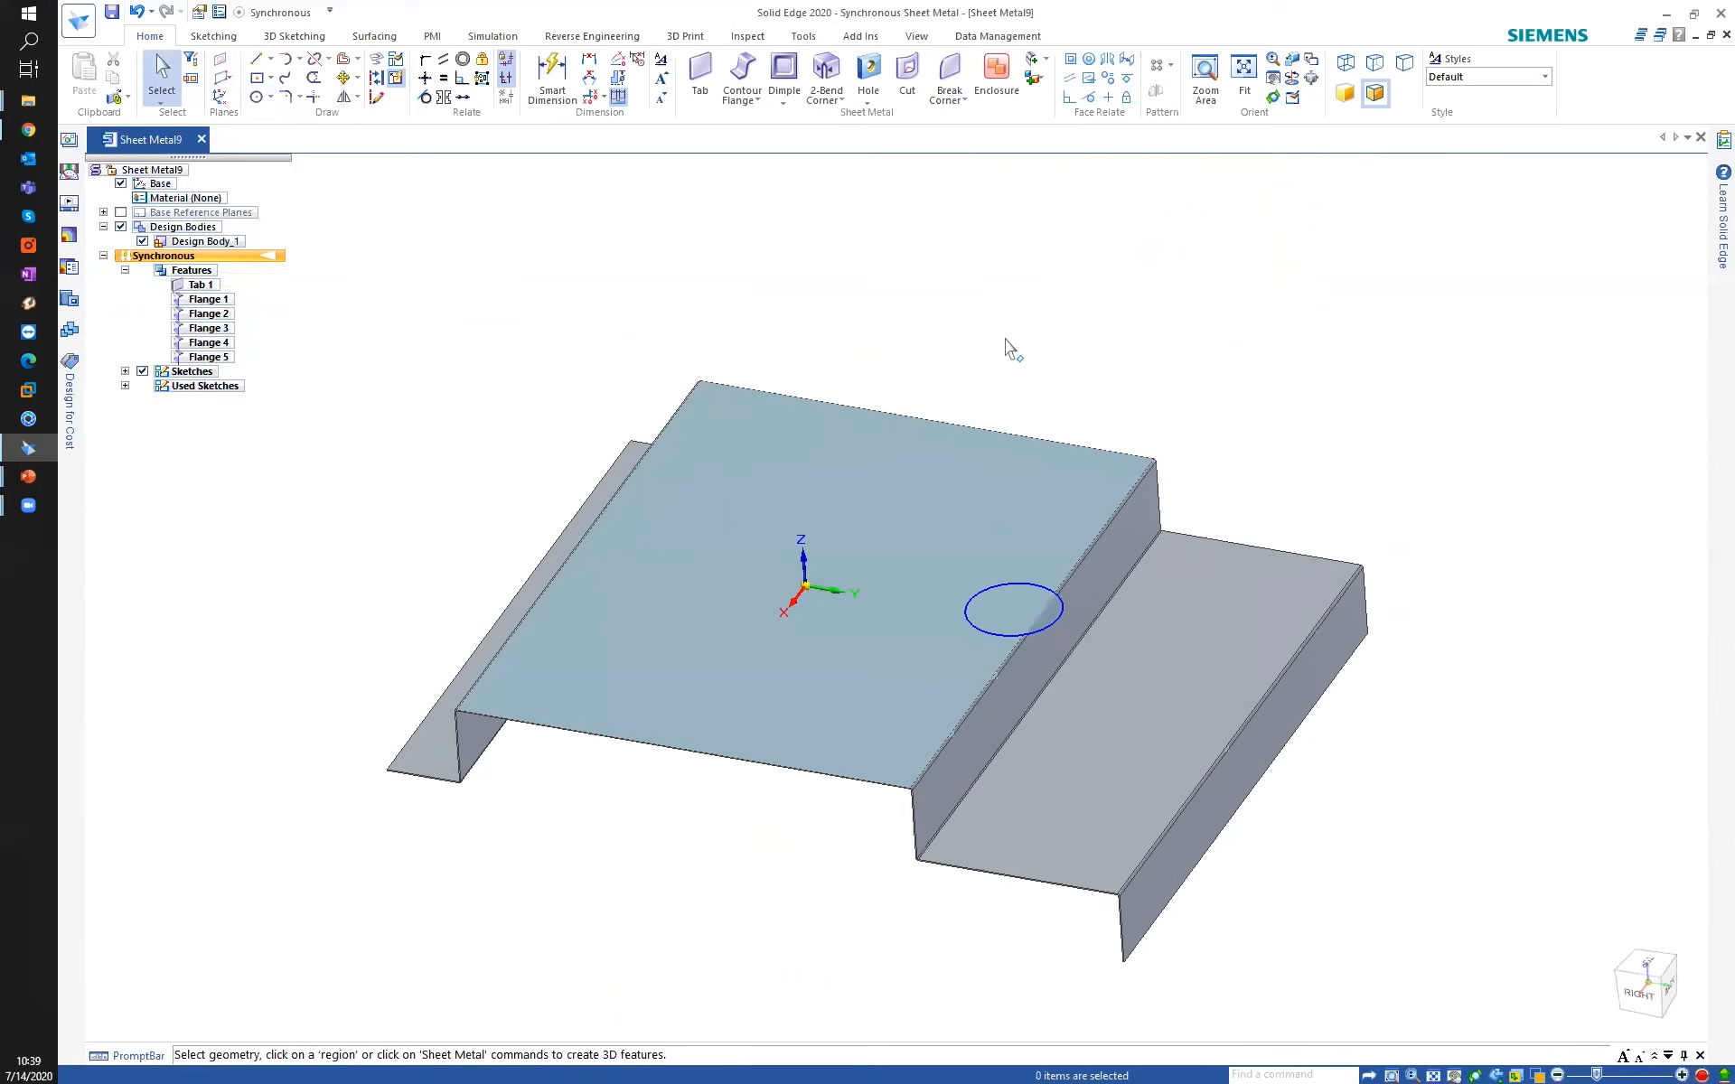
Cut both regions of the sketched circle across the top face and bend, using the wrapped cut option.
middle_click_drag(1048, 274, 1007, 238)
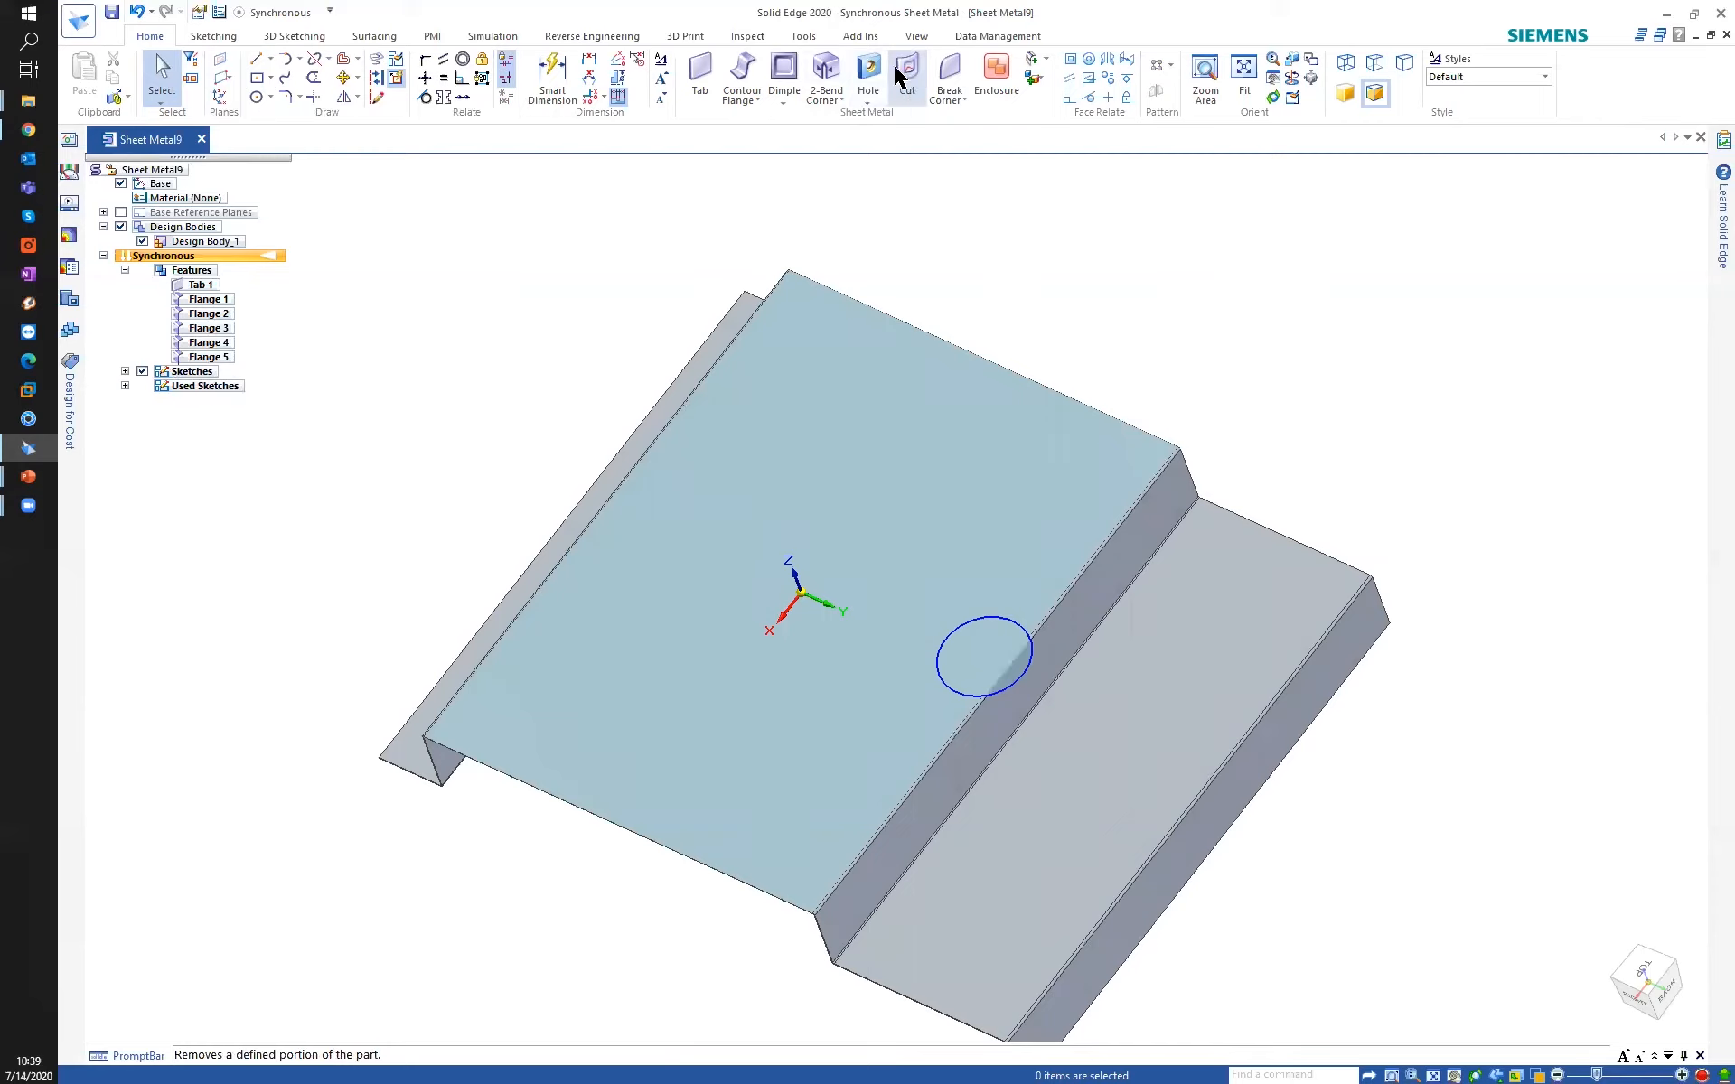
left_click(981, 667)
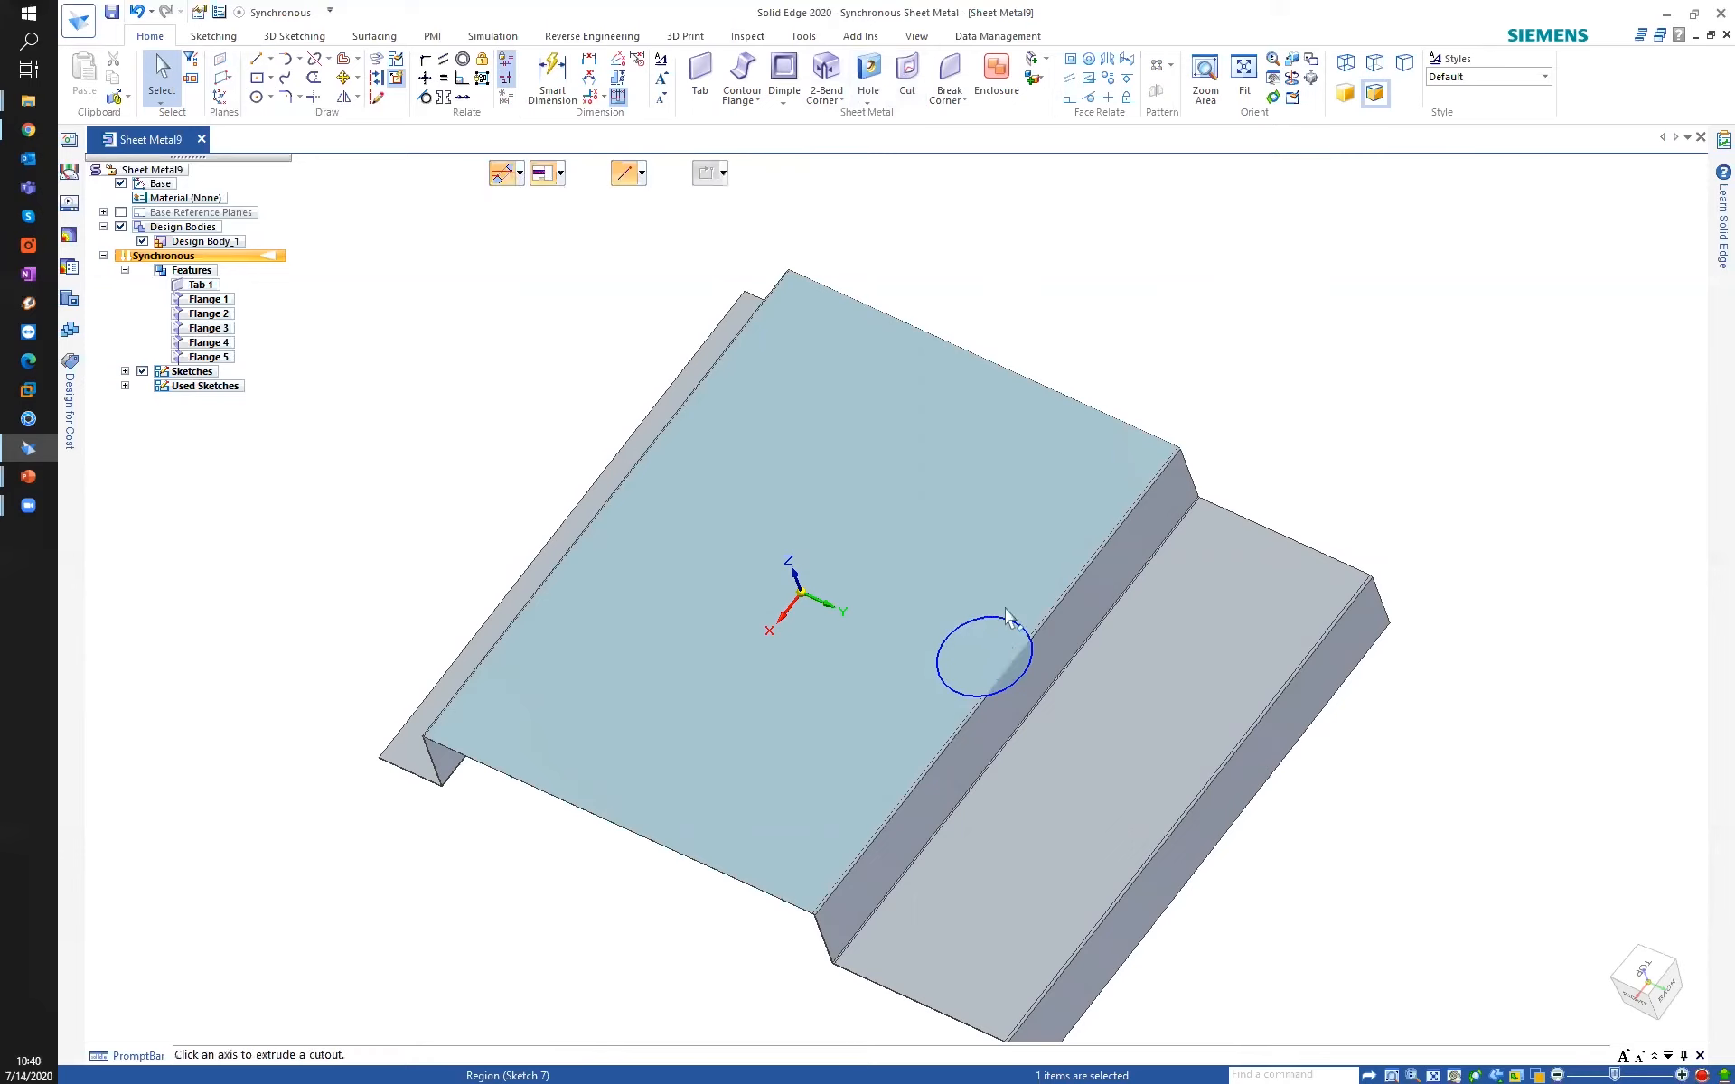
scroll(1034, 610, "up", 5)
middle_click_drag(1083, 601, 1092, 604)
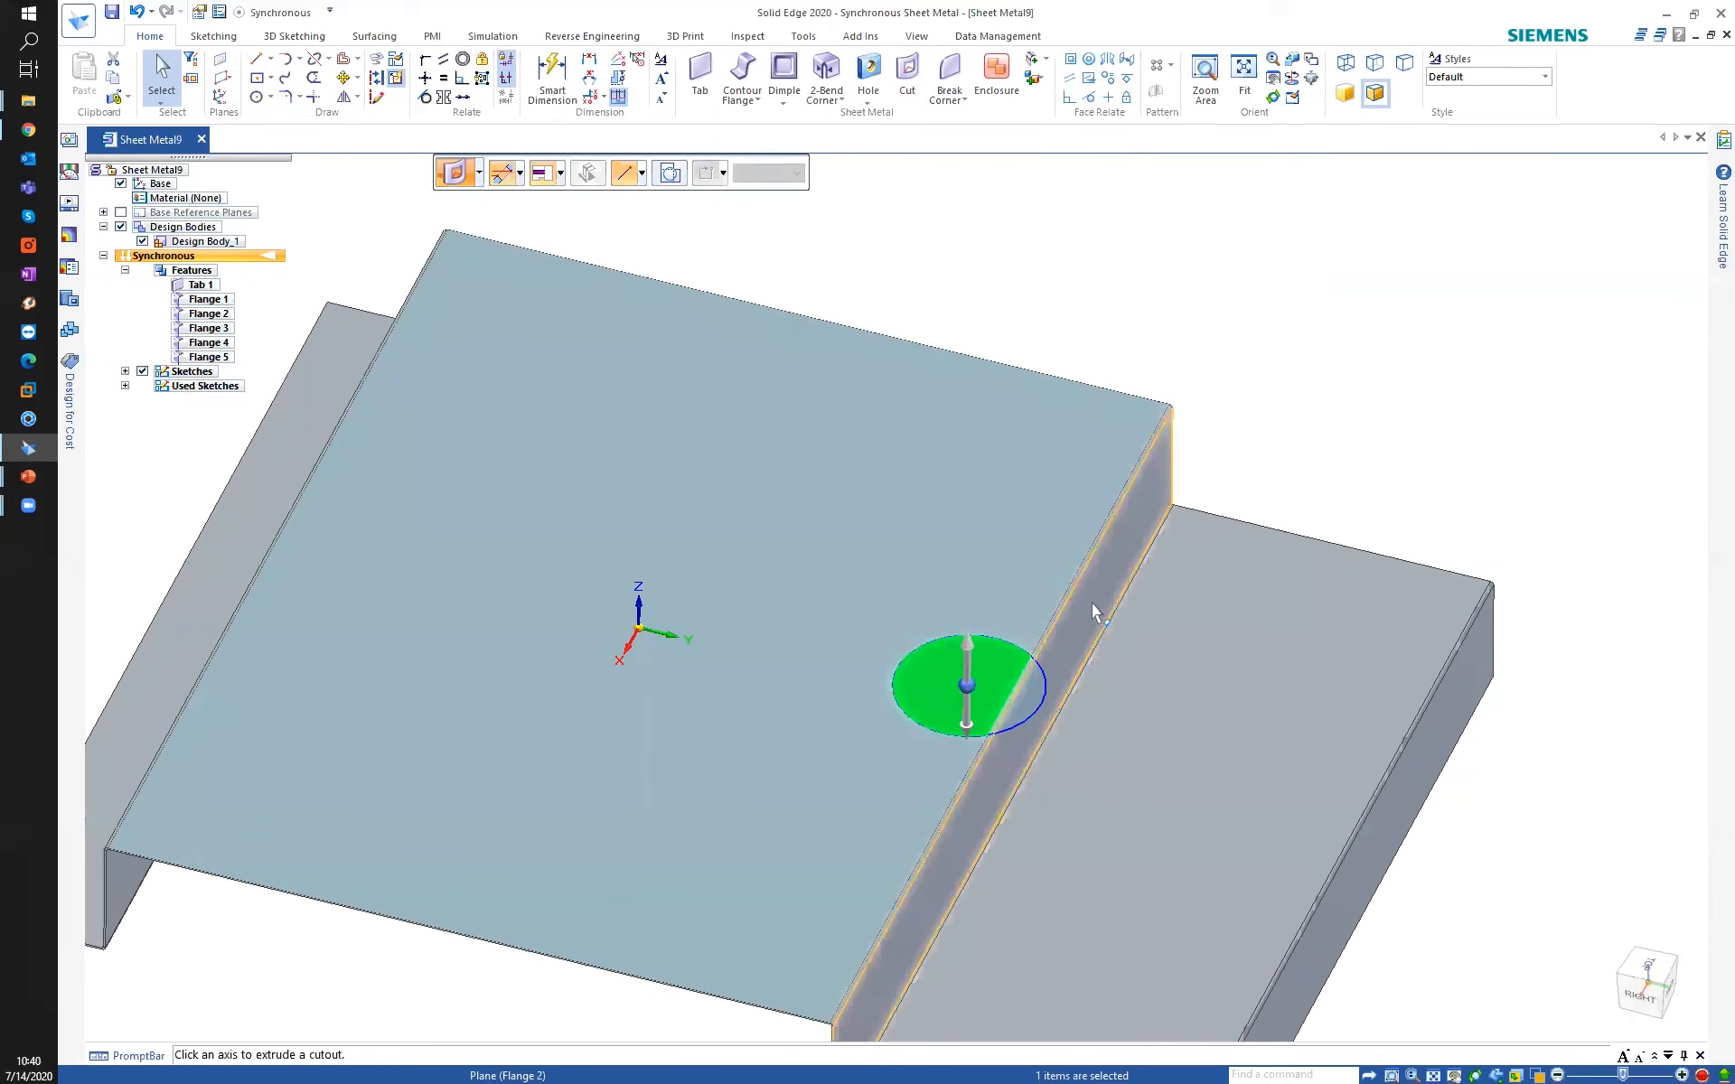
left_click(1025, 703, "ctrl")
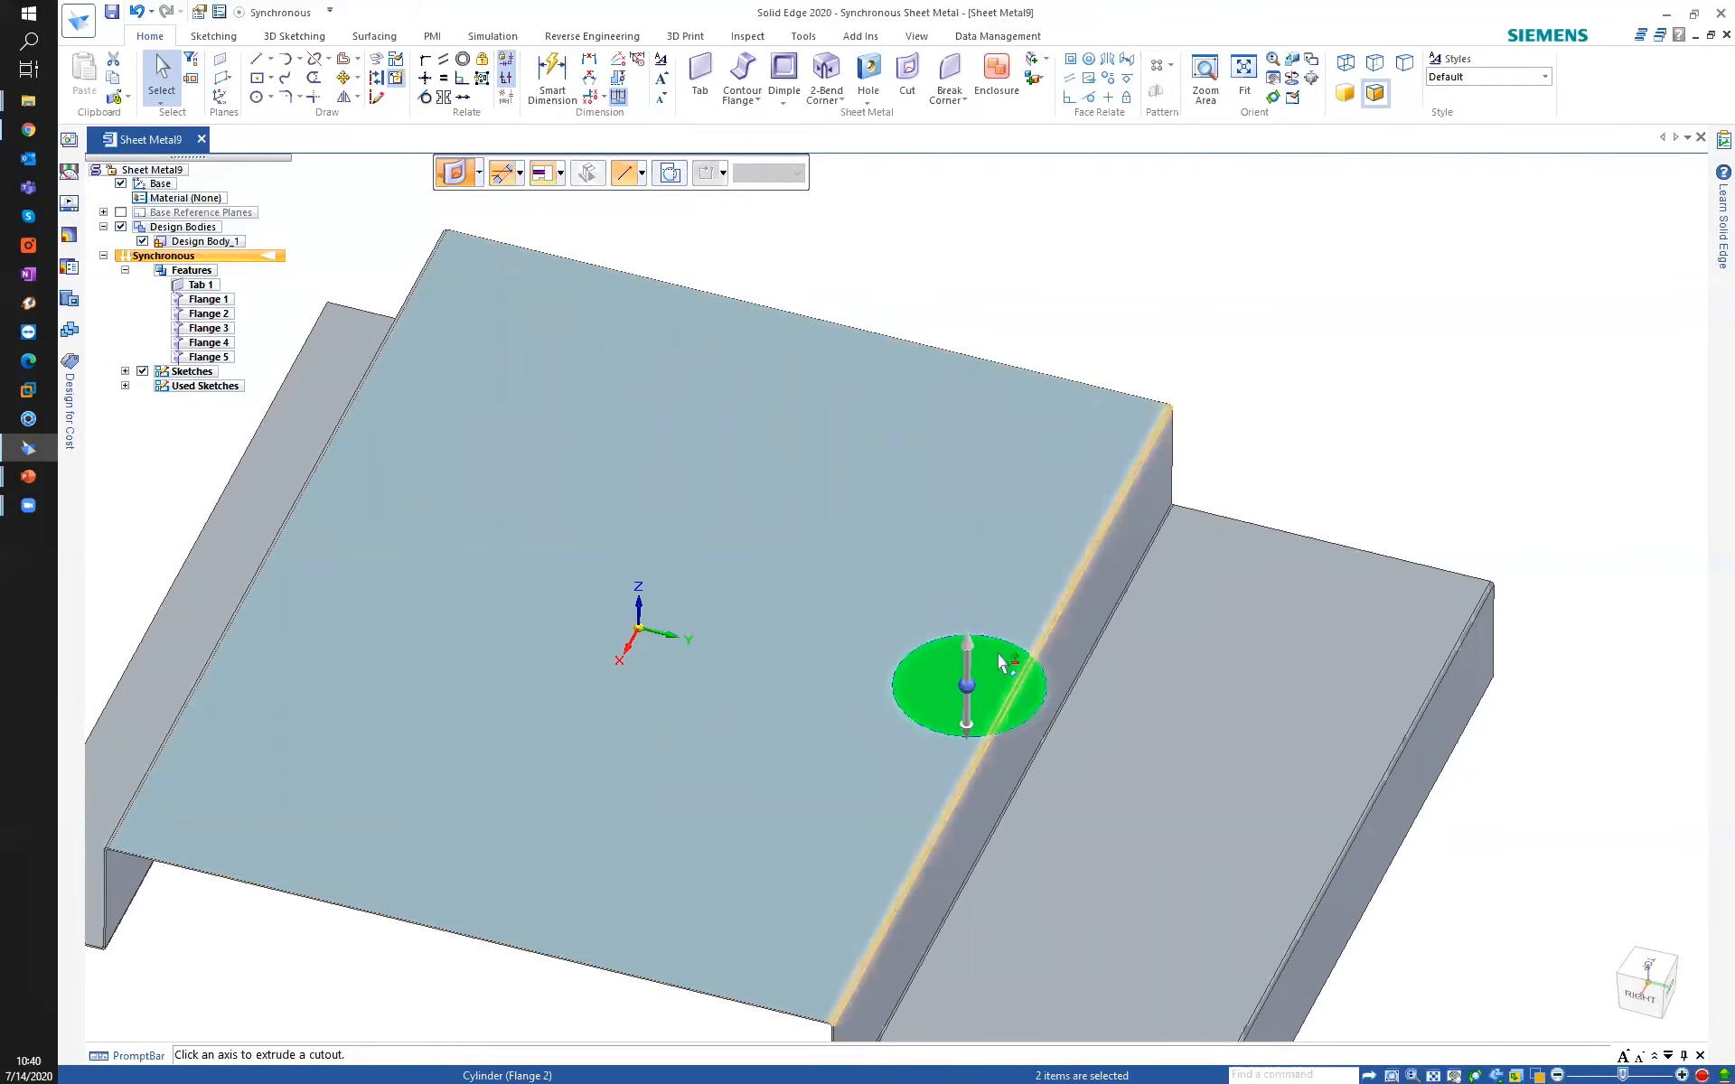
left_click(455, 173)
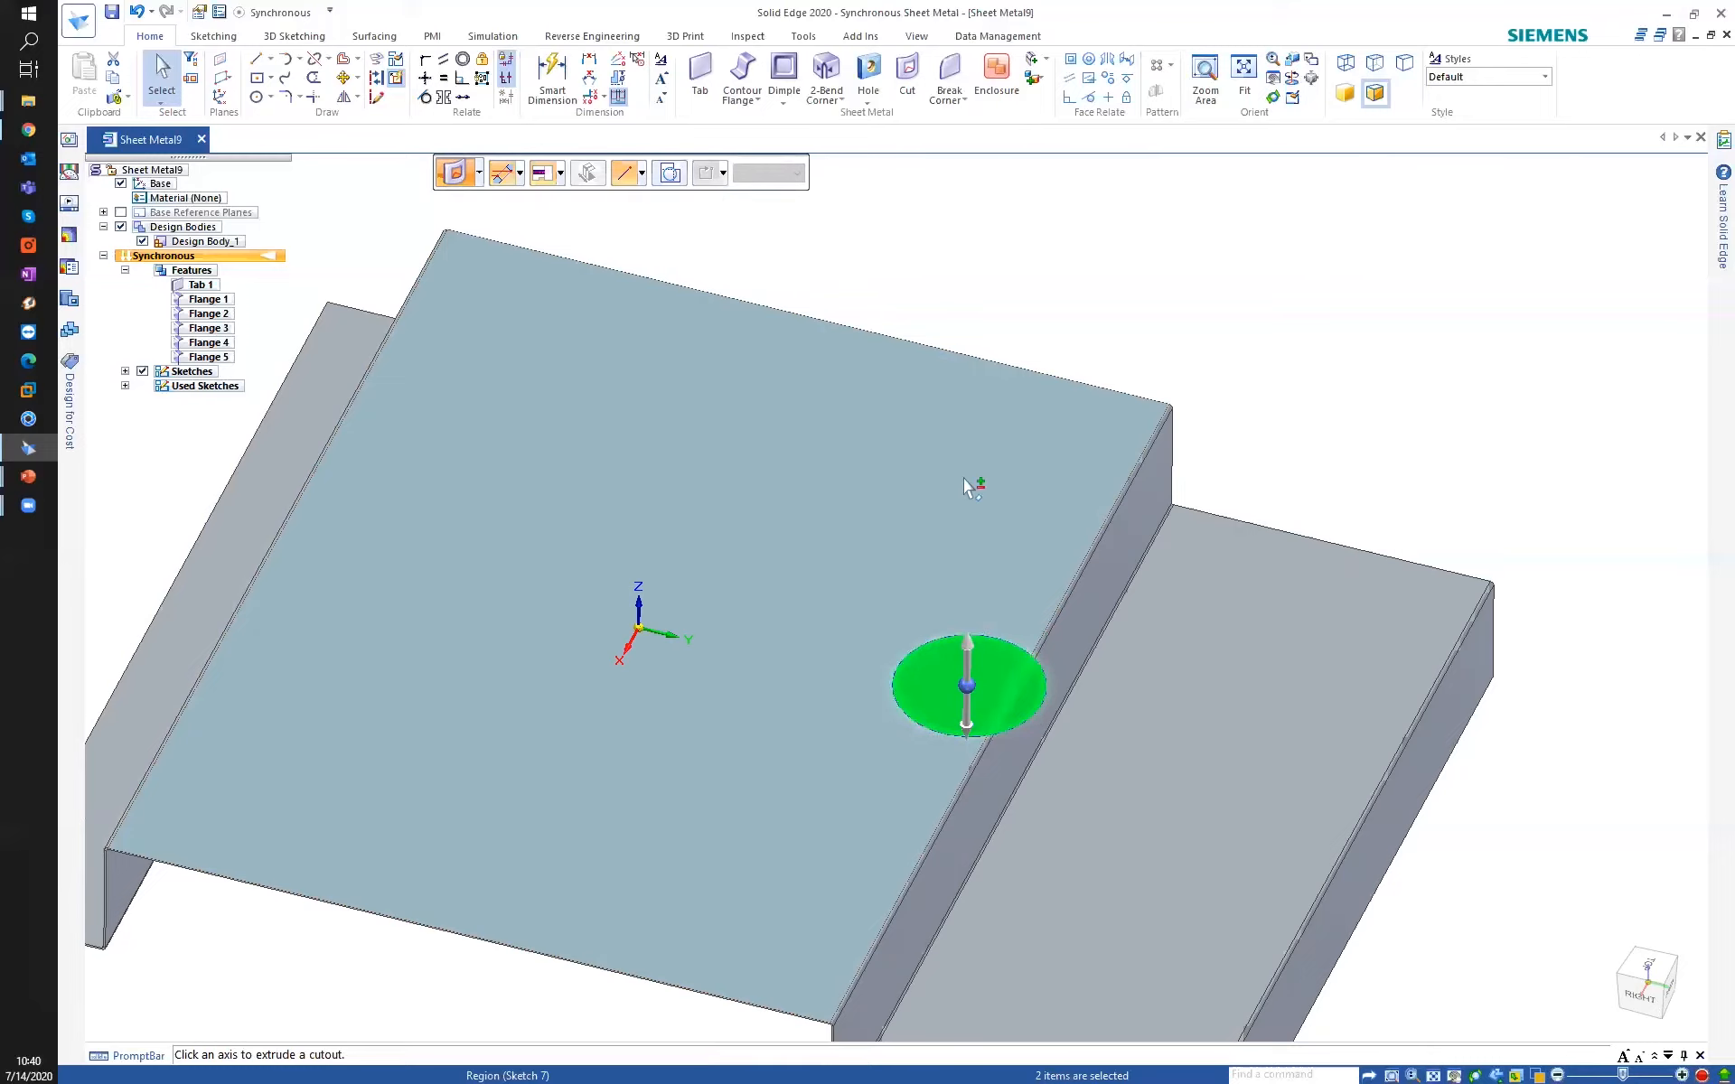
left_click(968, 654)
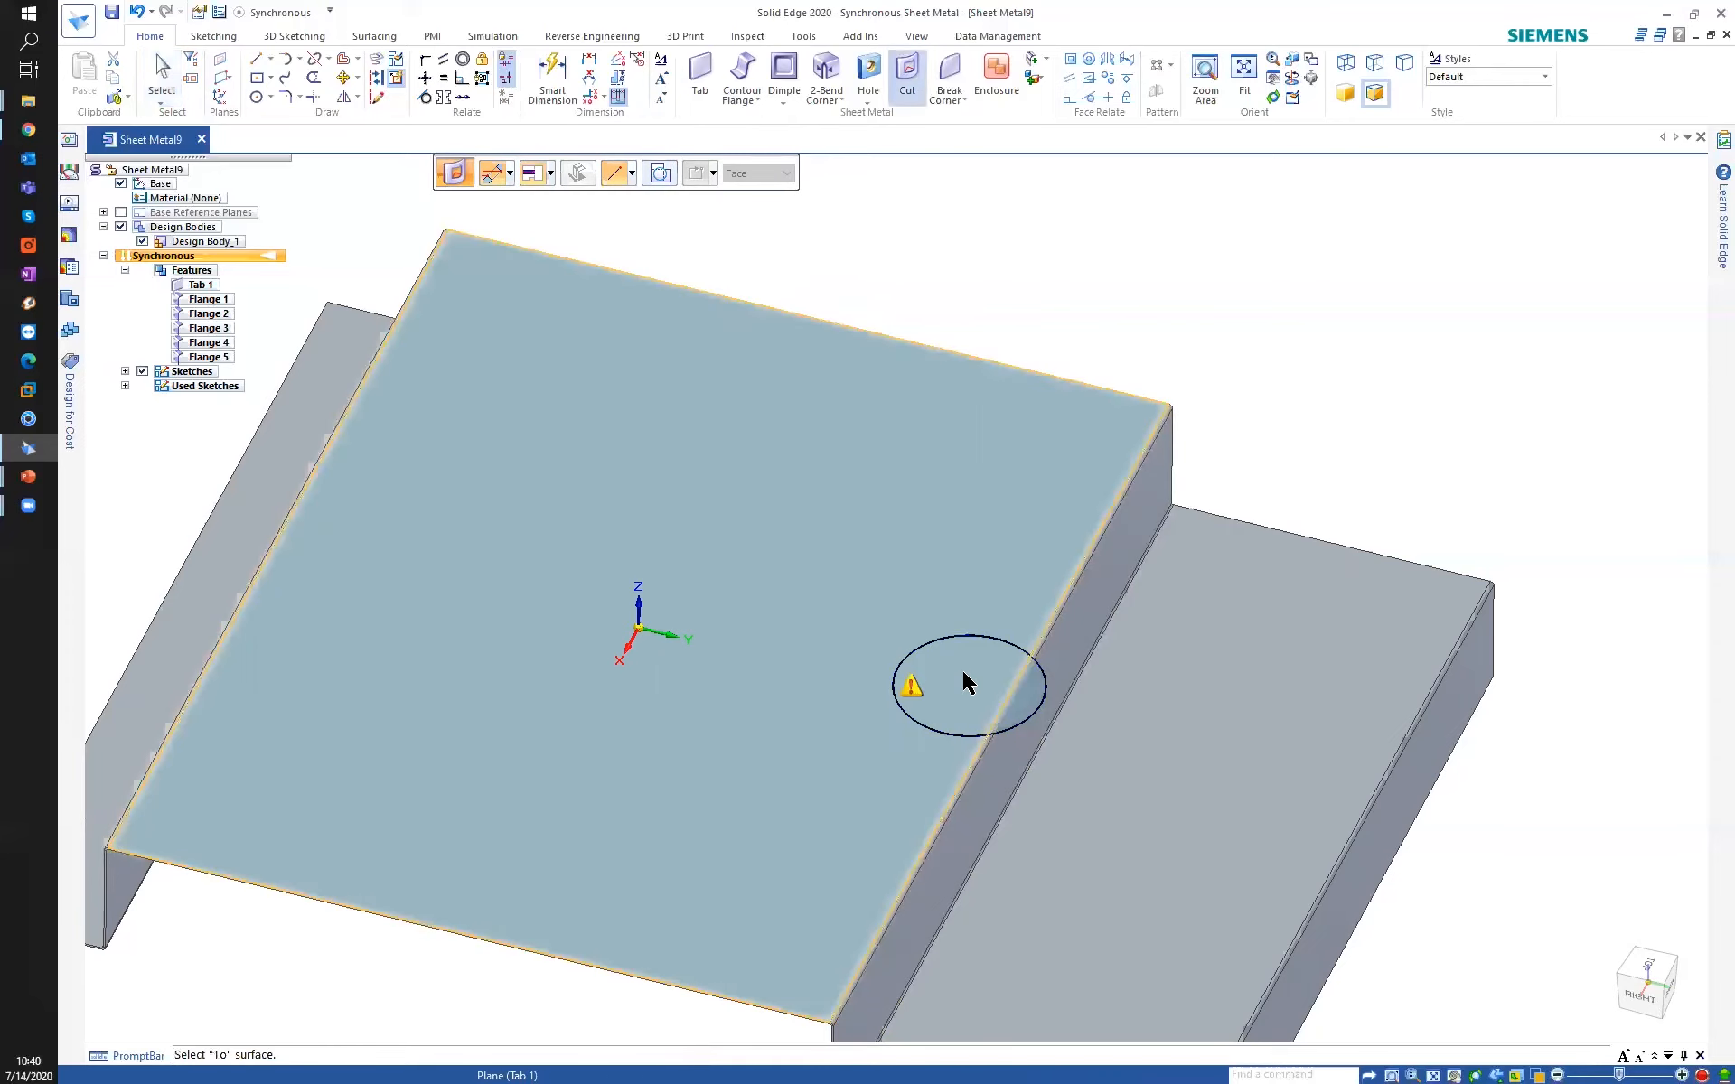
middle_click_drag(946, 660, 960, 596)
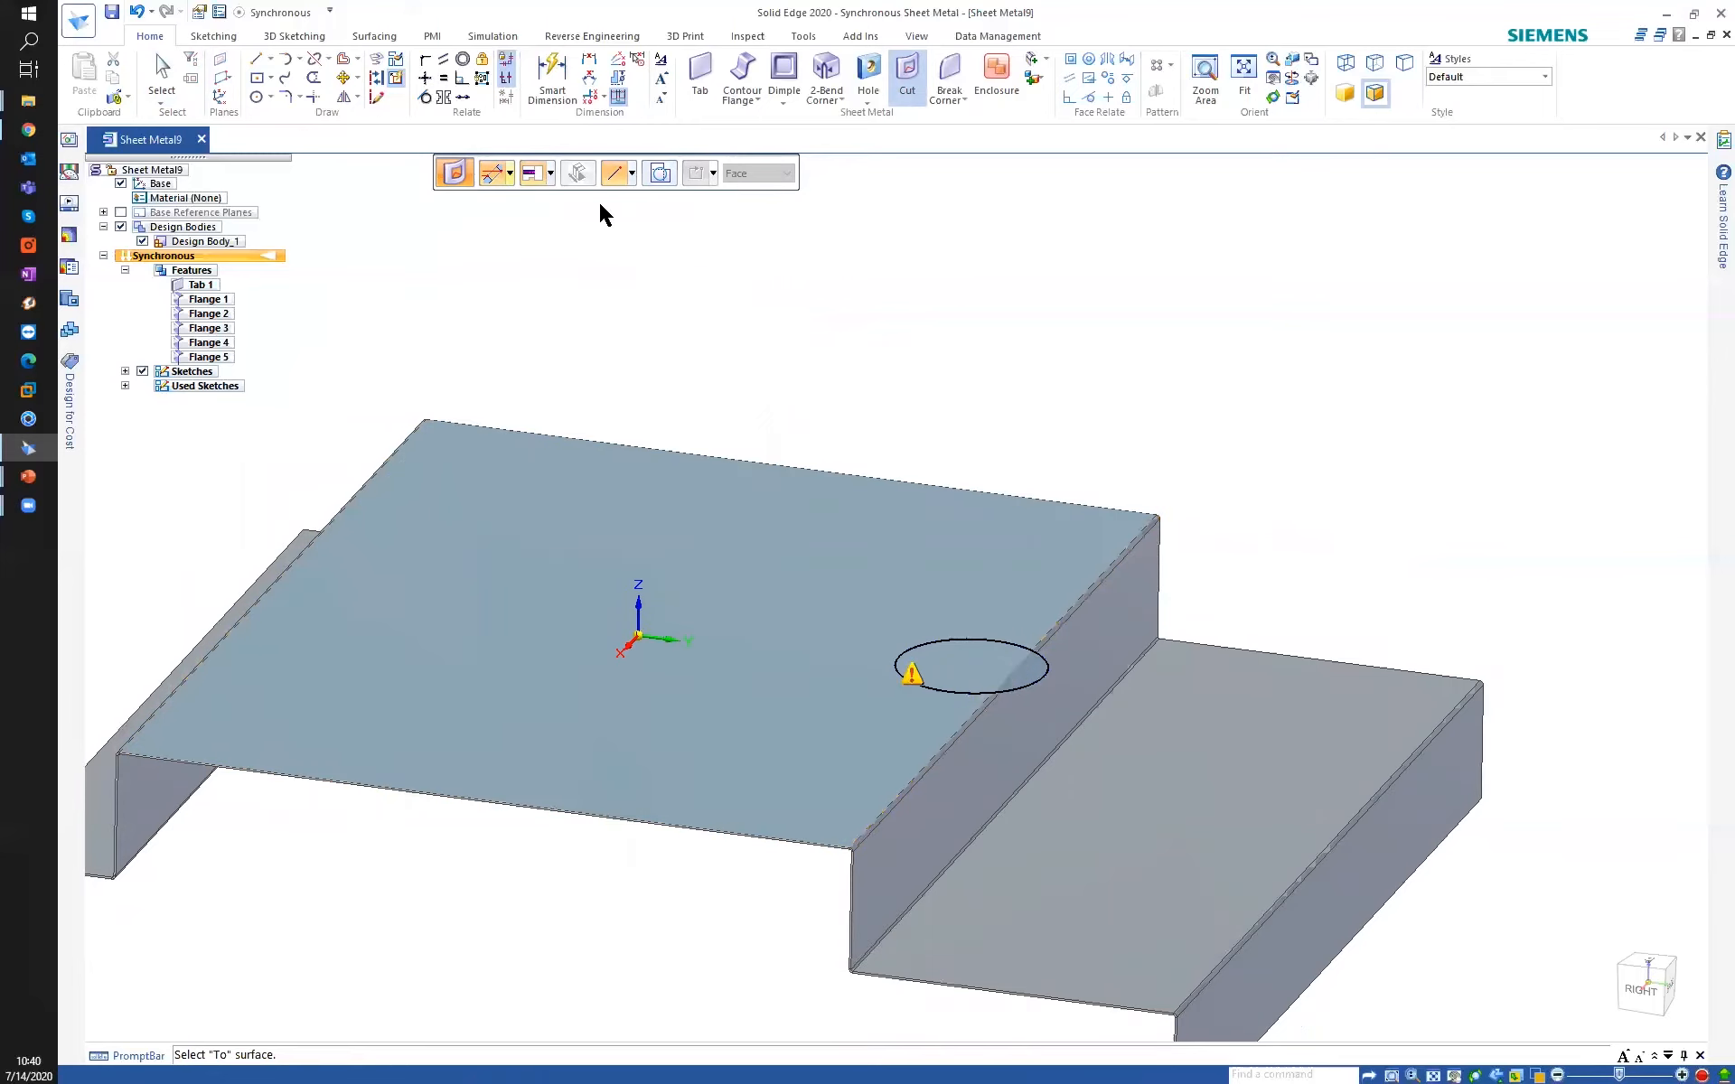
left_click(661, 173)
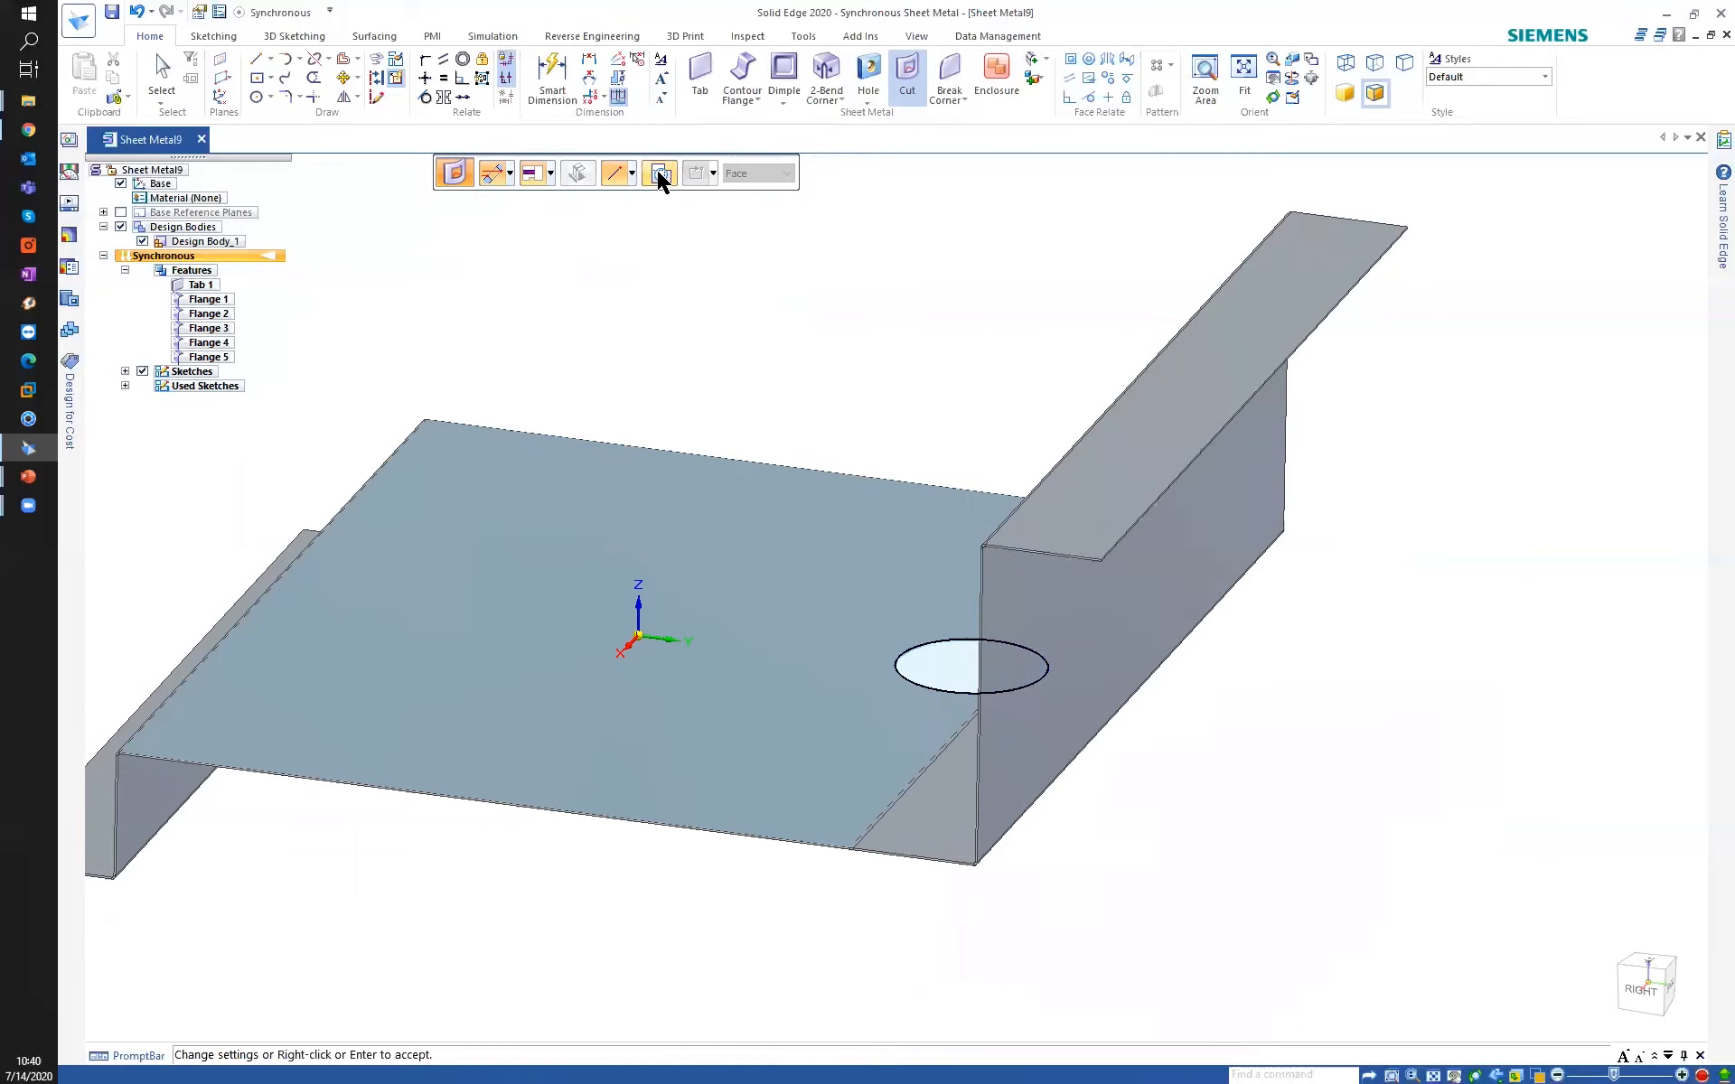
middle_click_drag(696, 217, 886, 363)
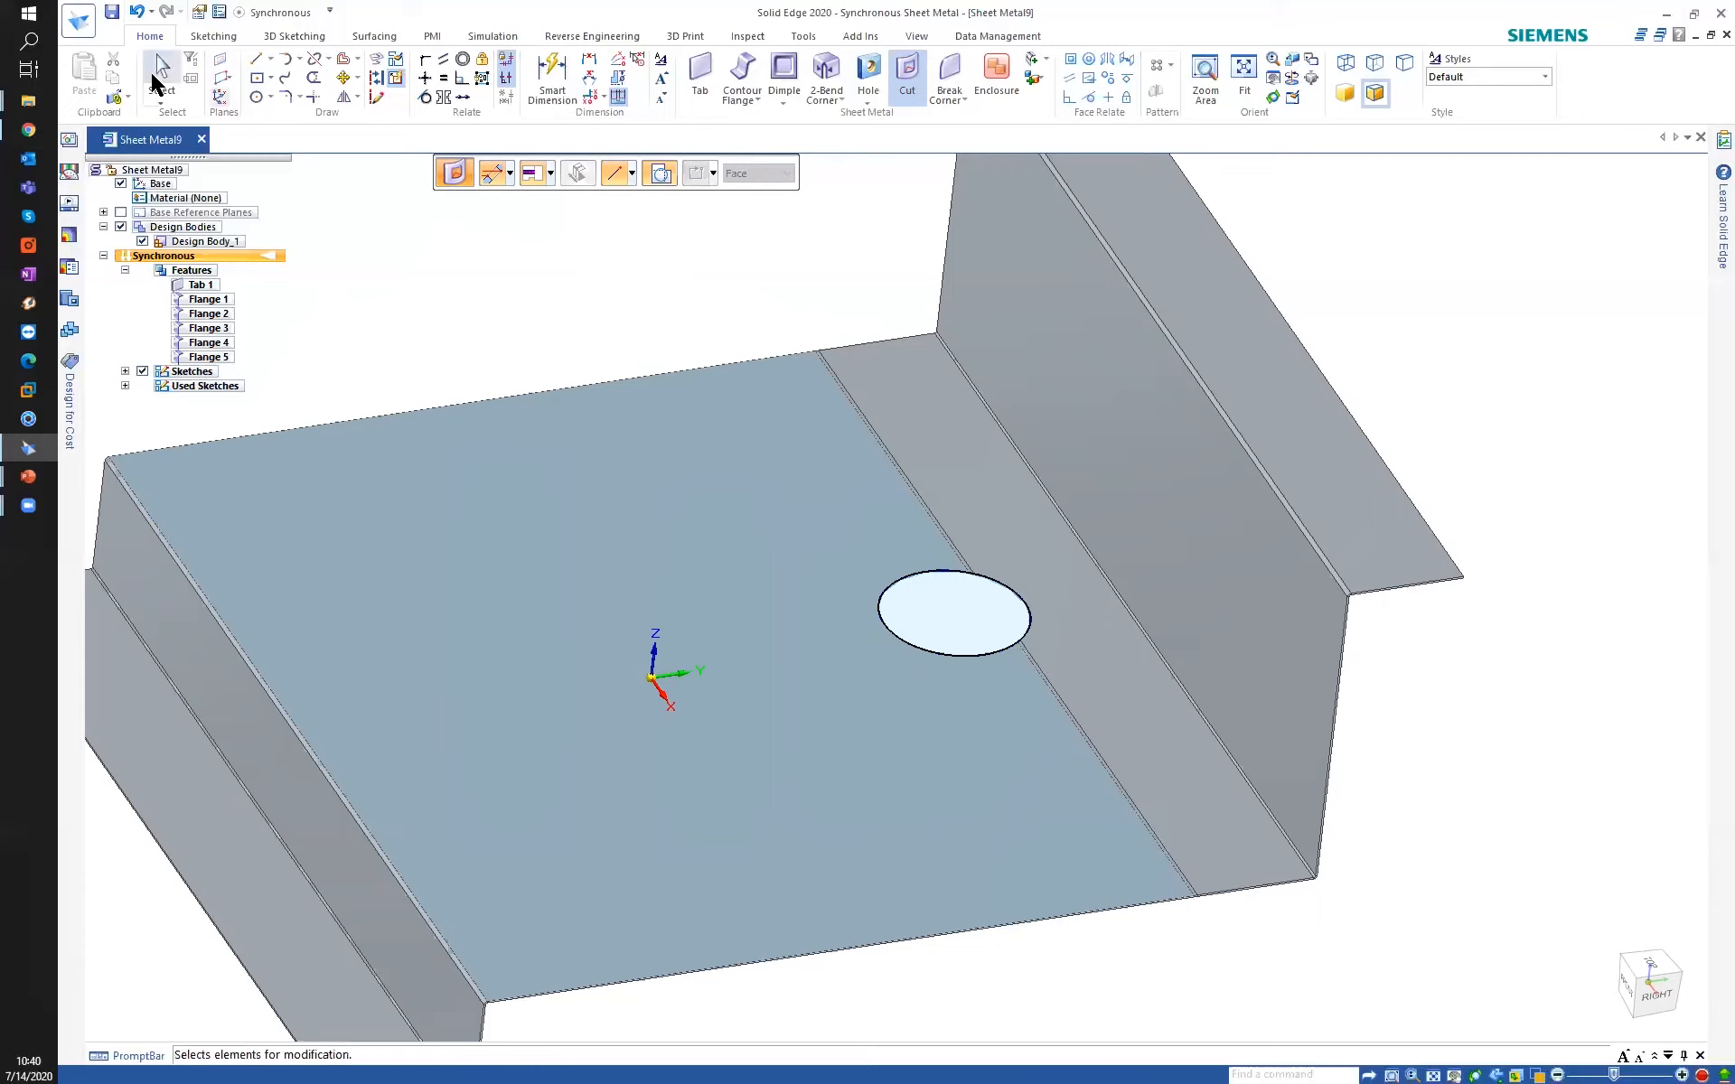
right_click(676, 339)
middle_click_drag(676, 340, 660, 297)
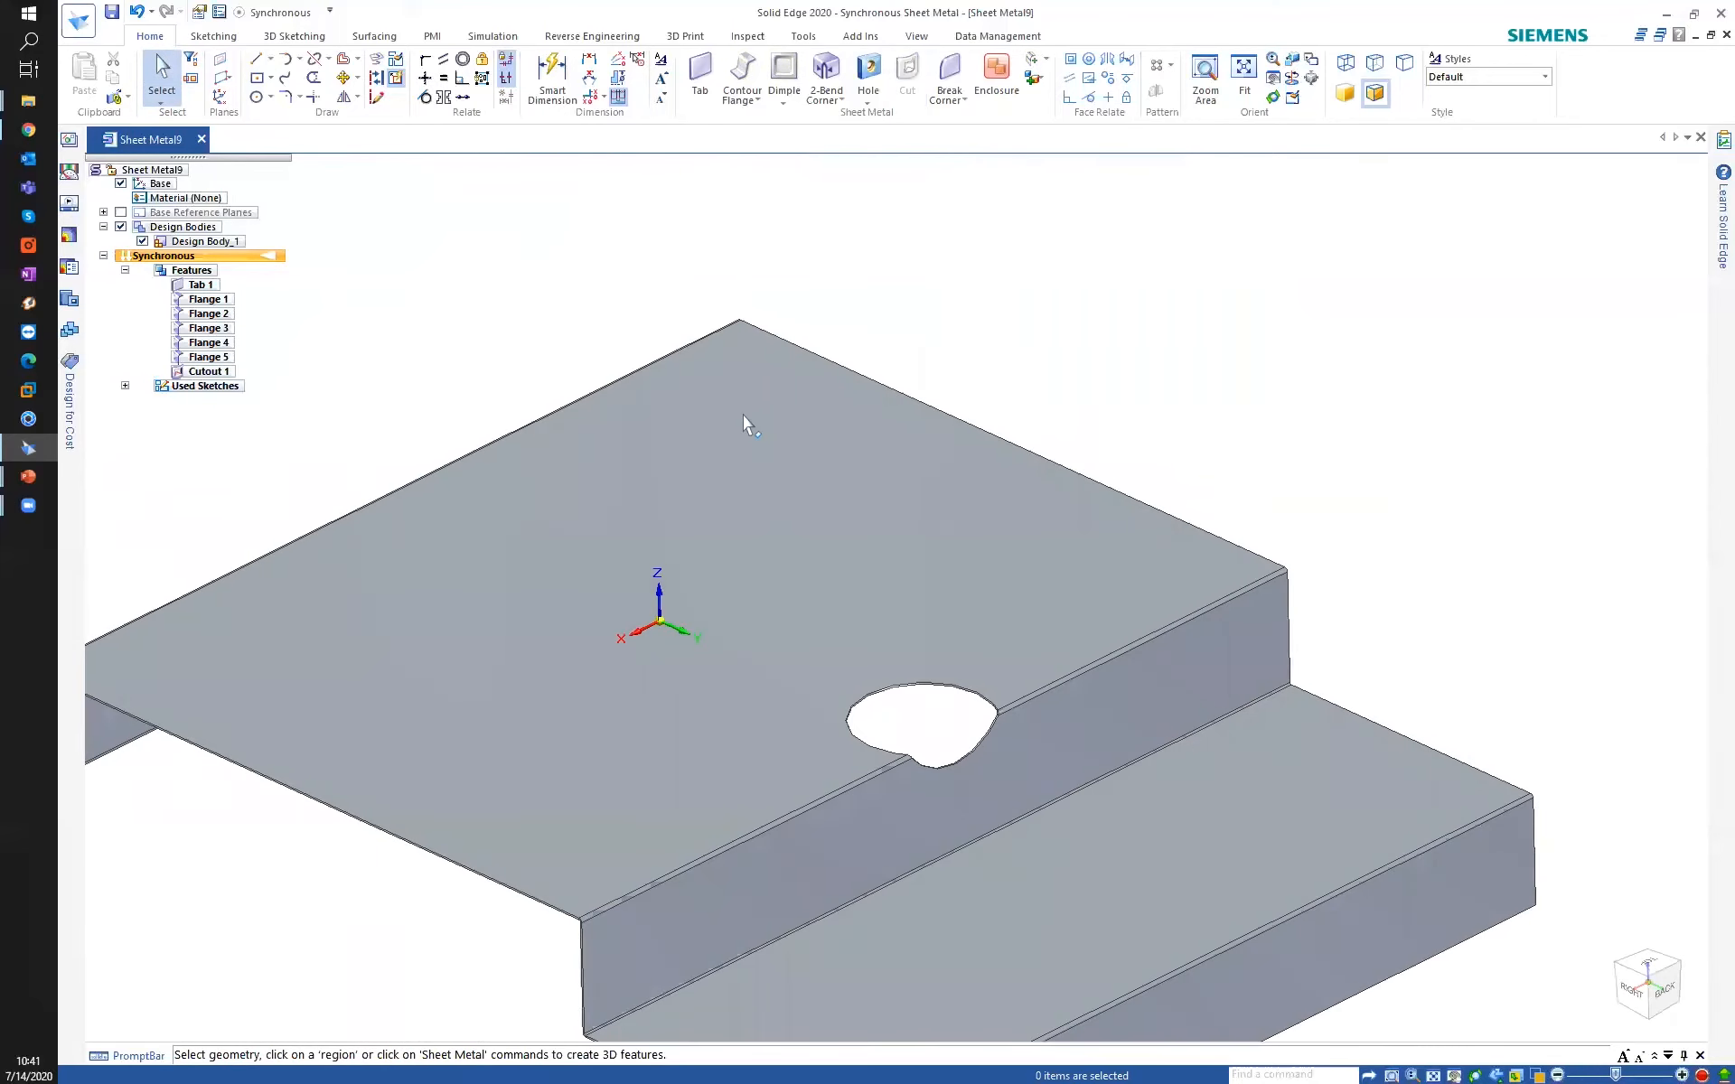
Examine the shape of the cutout where it wraps across the bend.
scroll(904, 727, "up", 1)
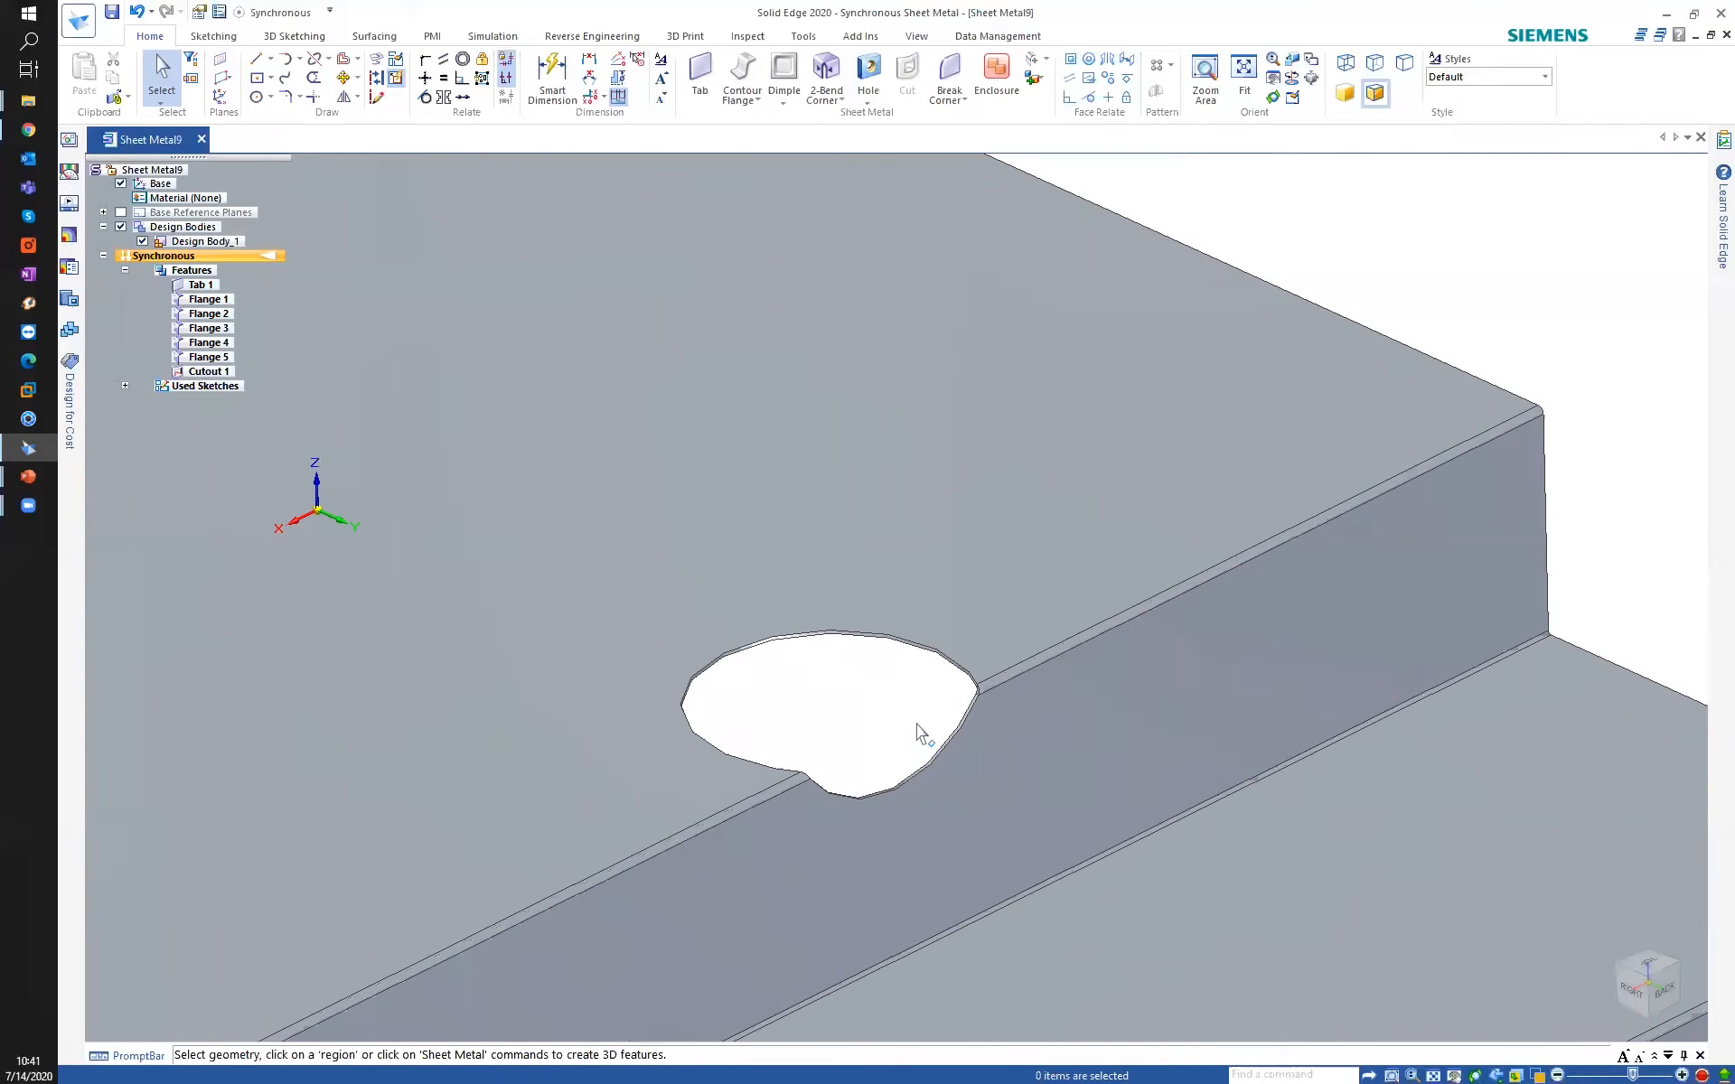
middle_click_drag(916, 725, 927, 667)
scroll(943, 643, "up", 2)
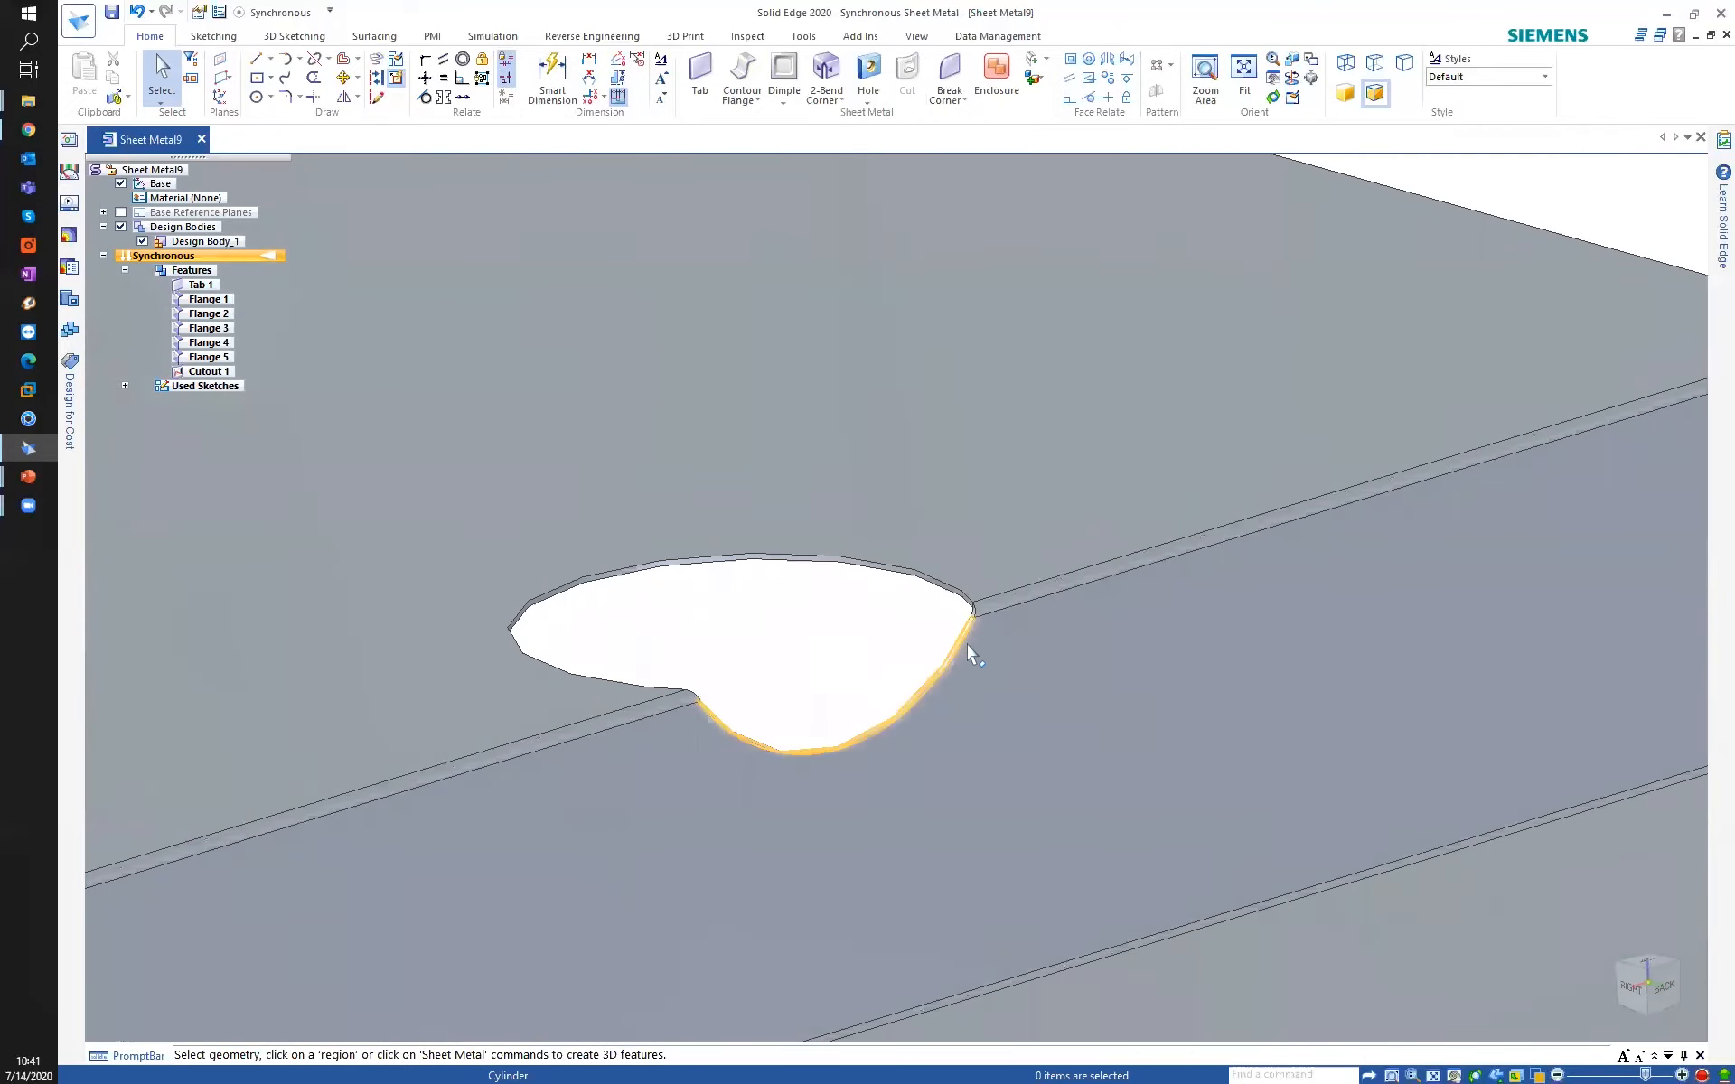
scroll(938, 718, "down", 3)
middle_click_drag(938, 722, 980, 657)
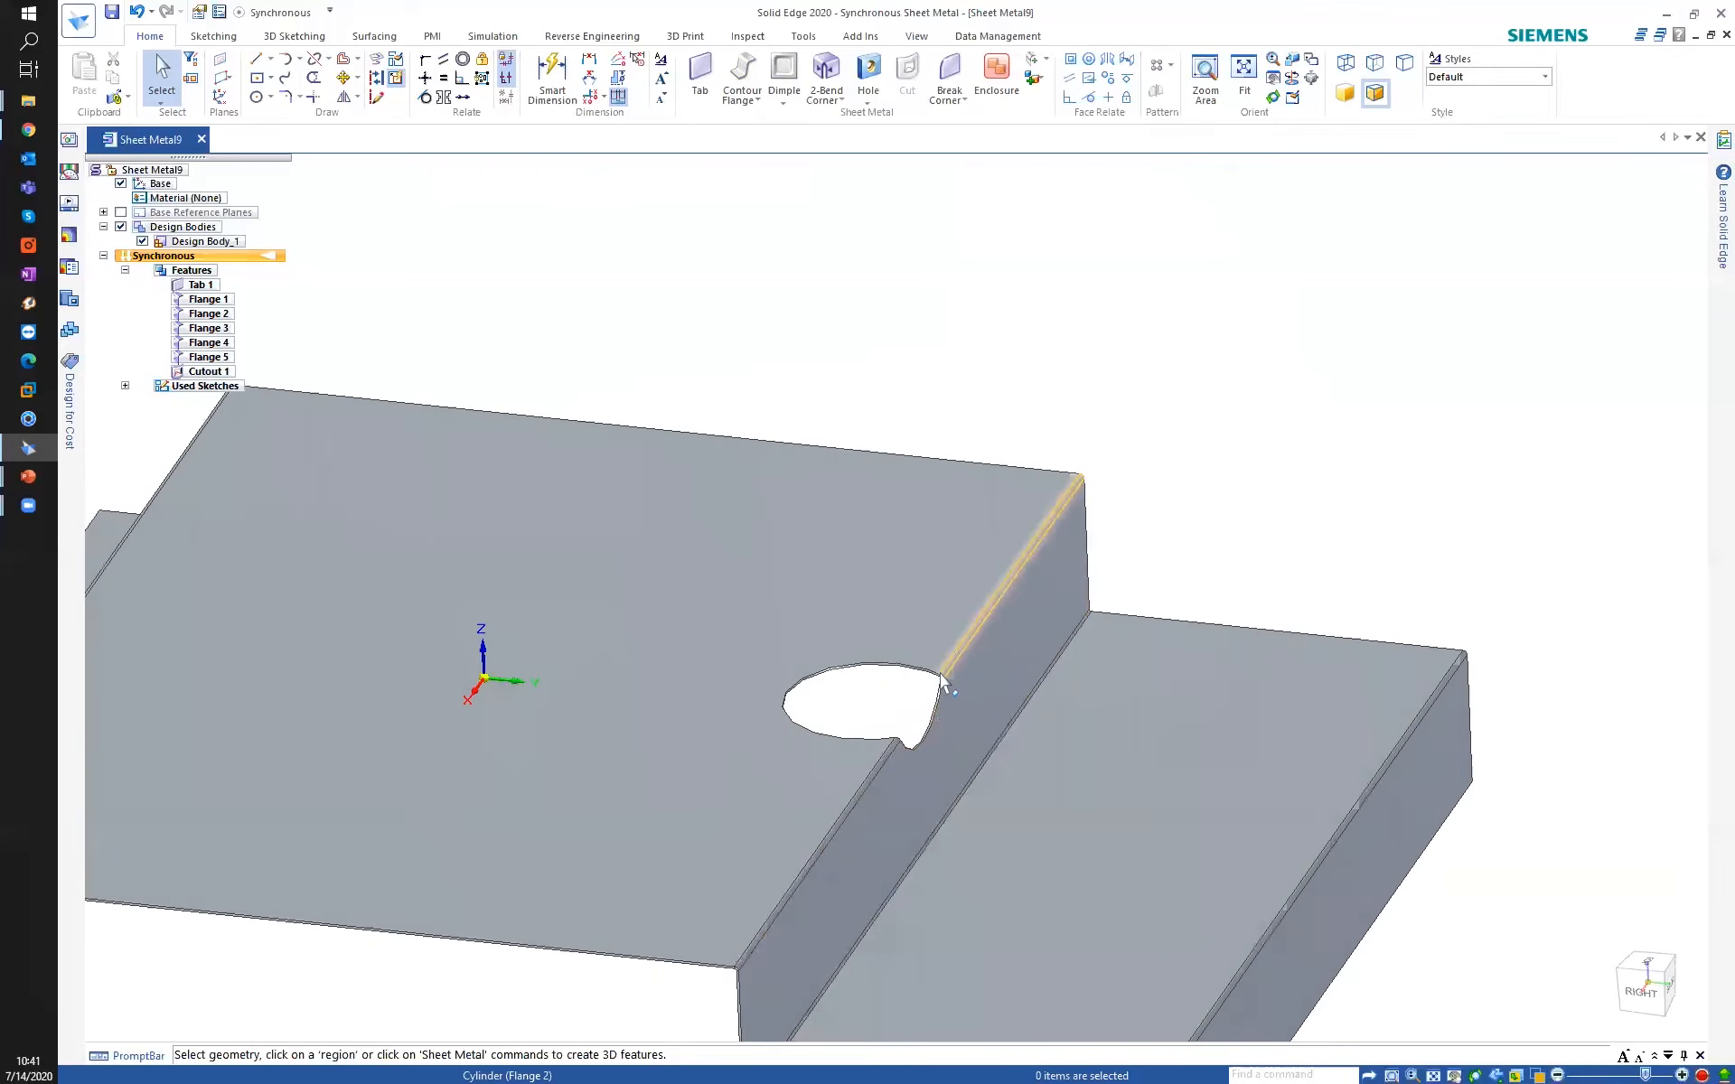
scroll(941, 686, "up", 3)
scroll(940, 687, "down", 5)
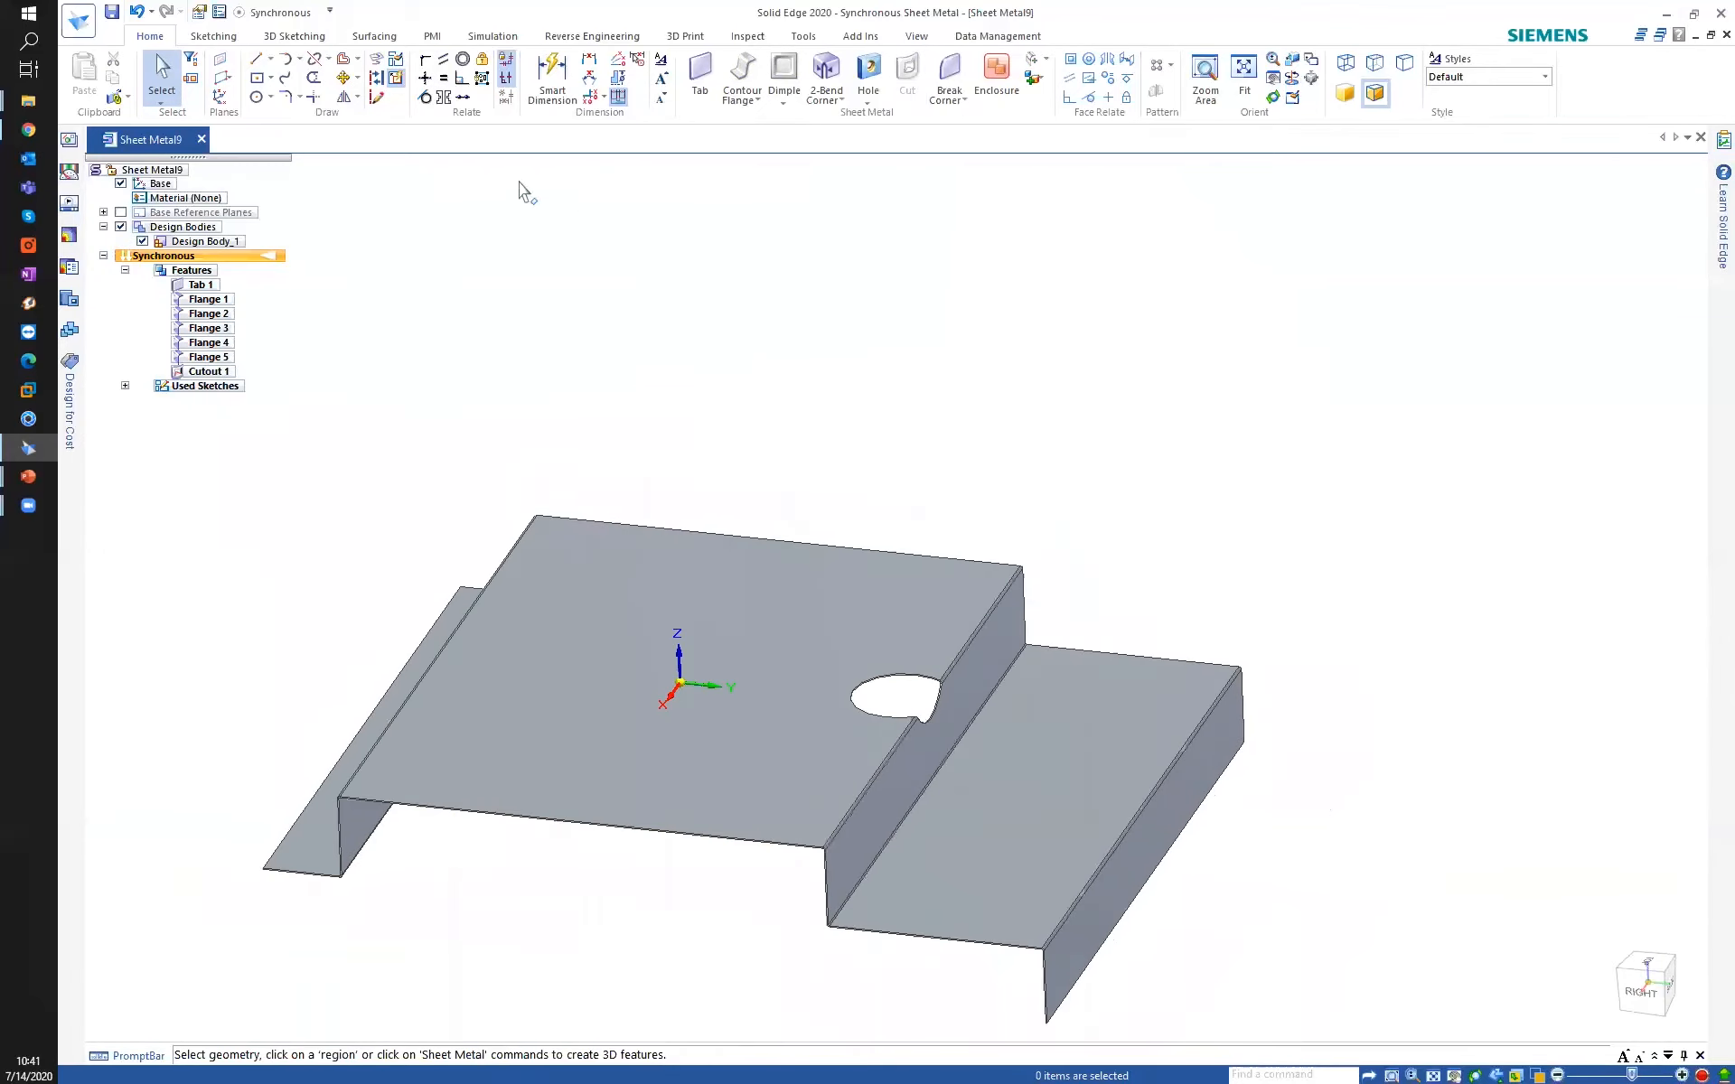
Add the Flatten command to the Quick Access Toolbar and return to the modelling commands.
left_click(798, 37)
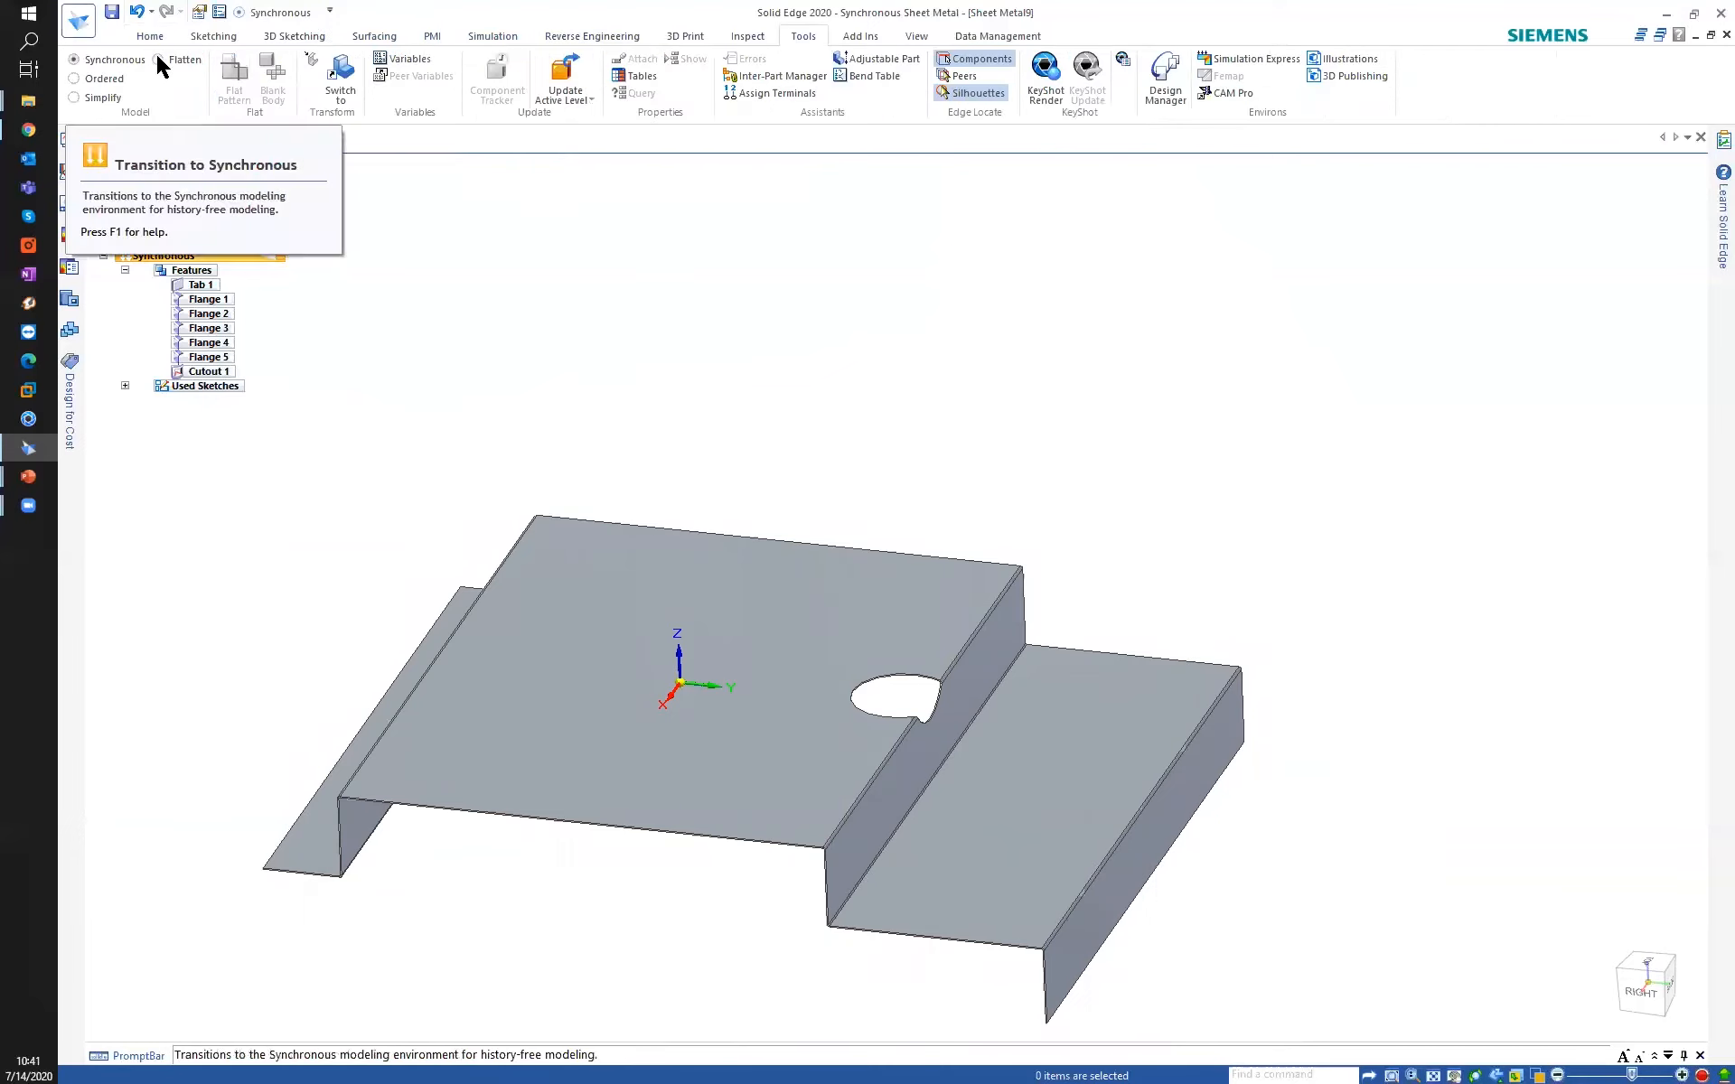
right_click(184, 60)
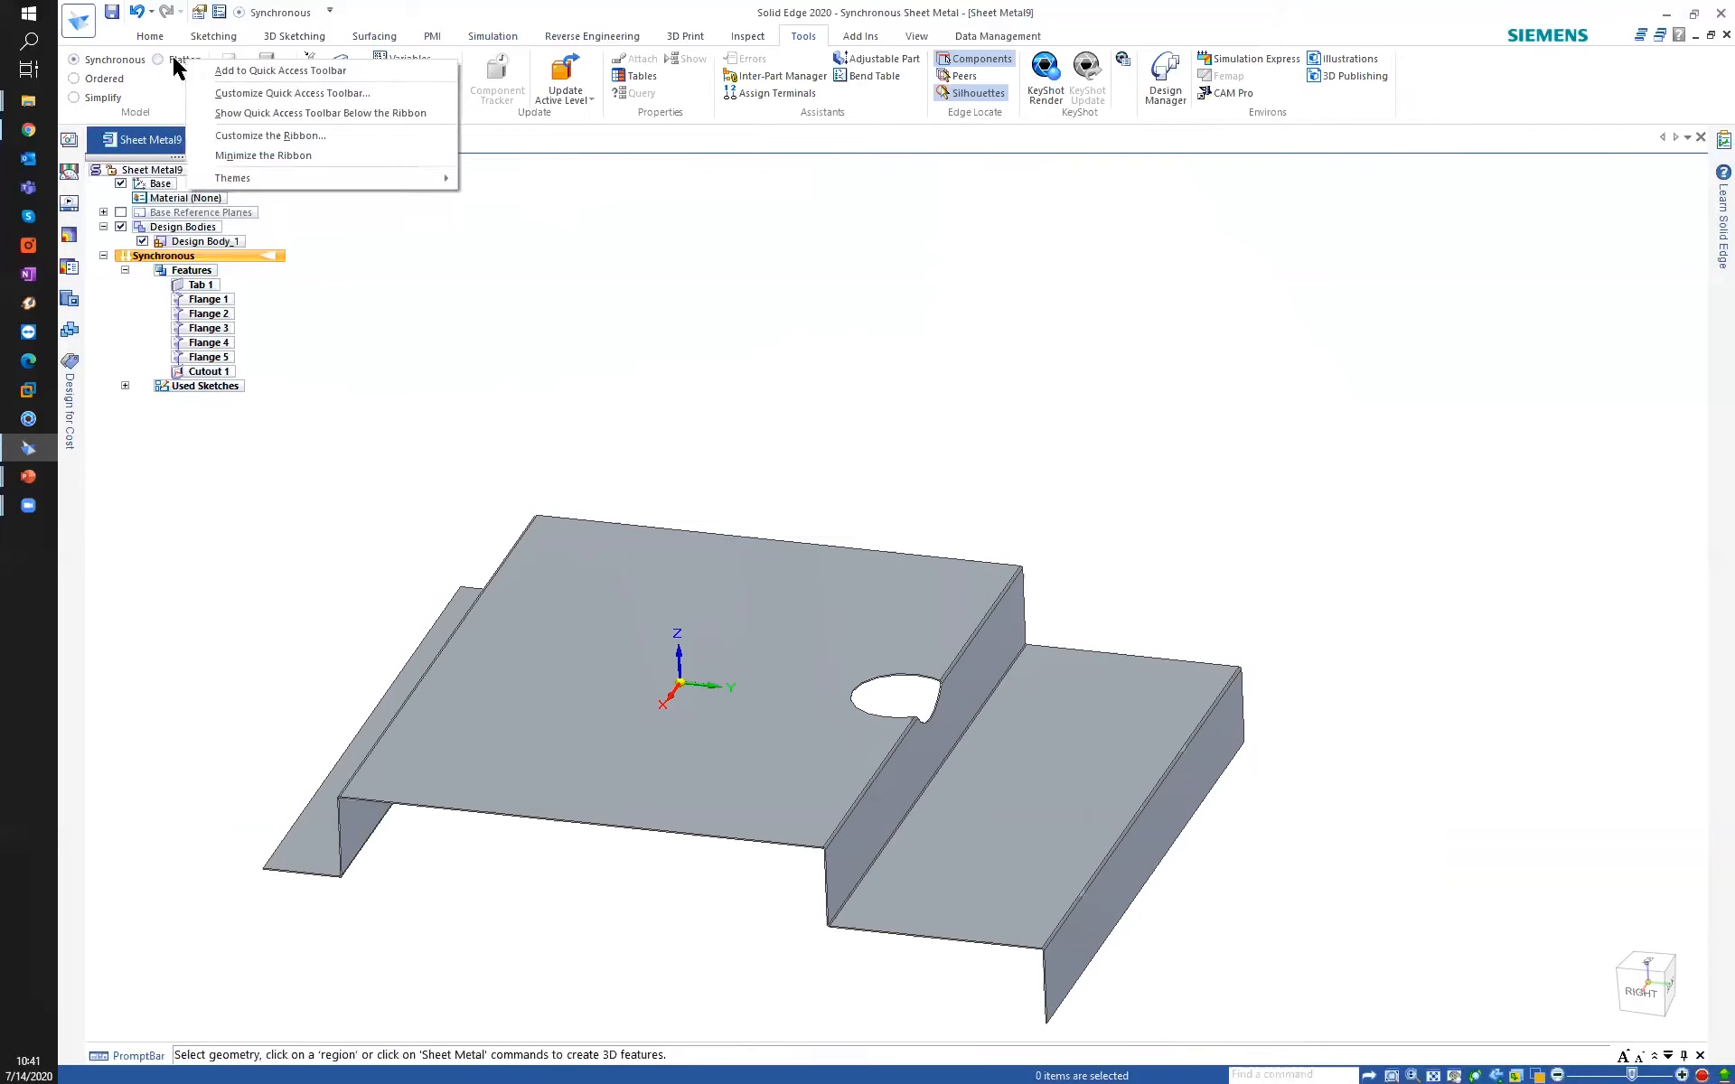
left_click(235, 70)
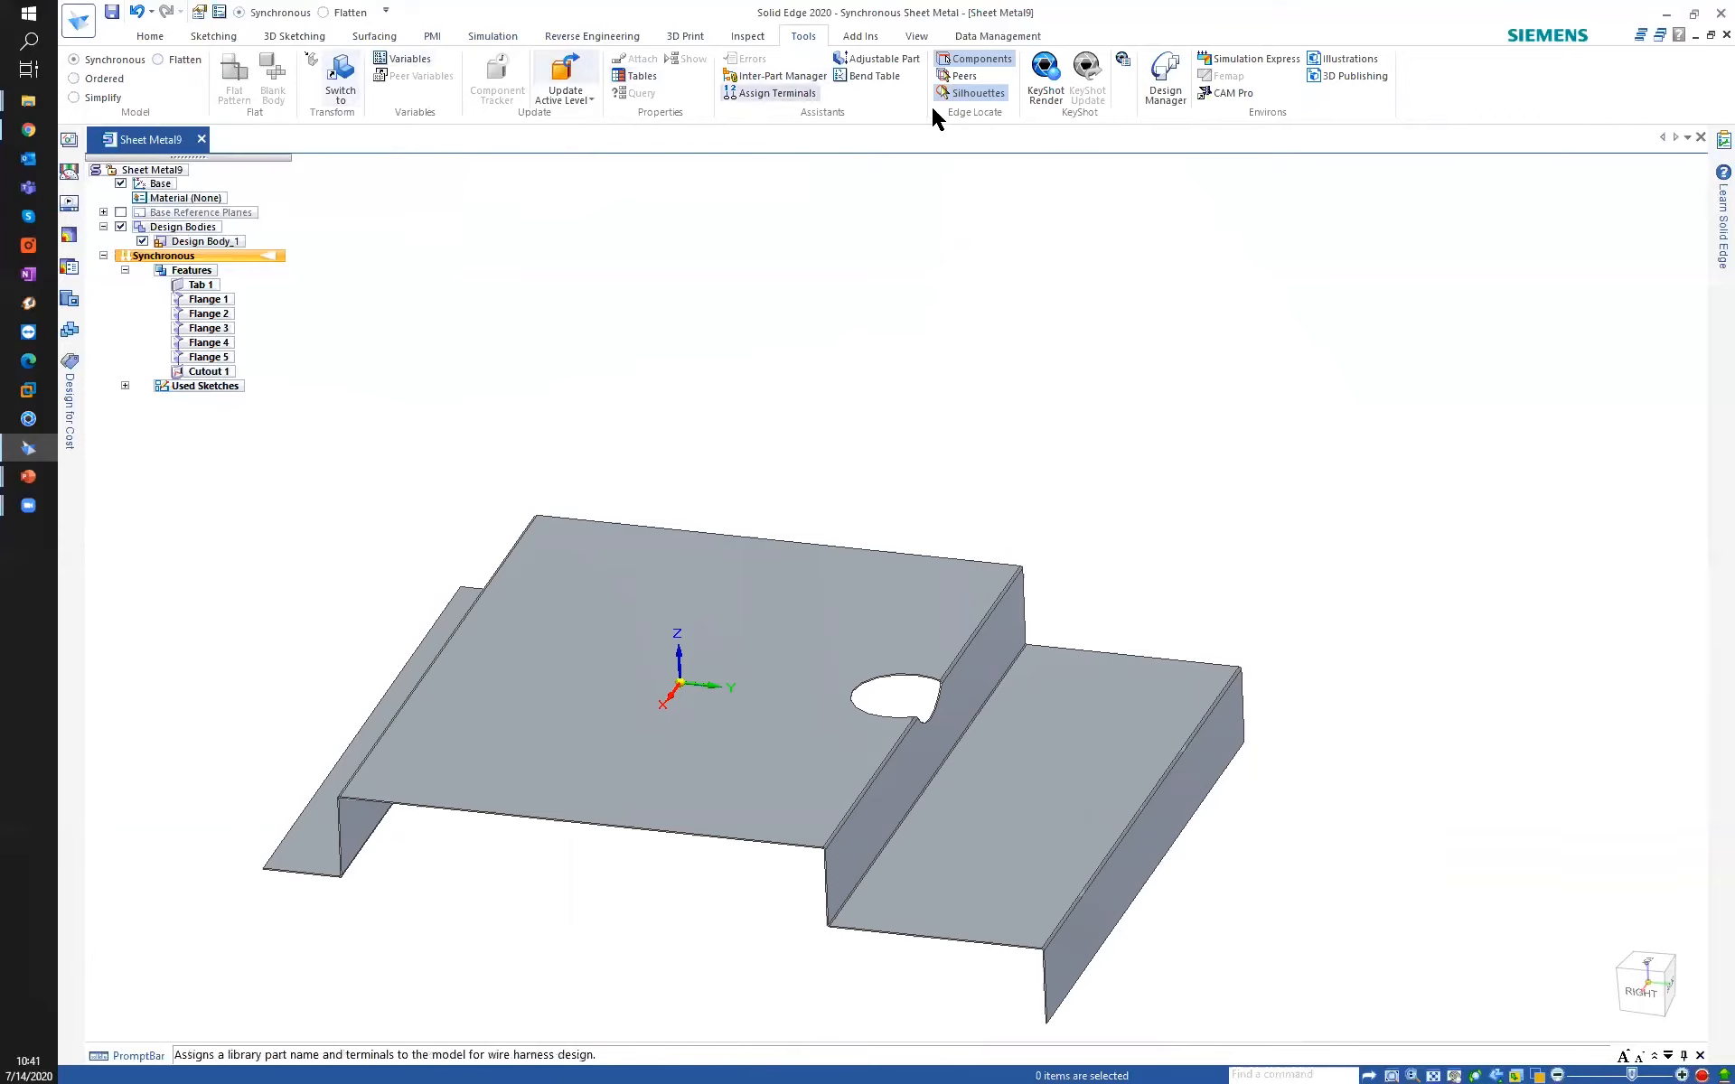
left_click(154, 38)
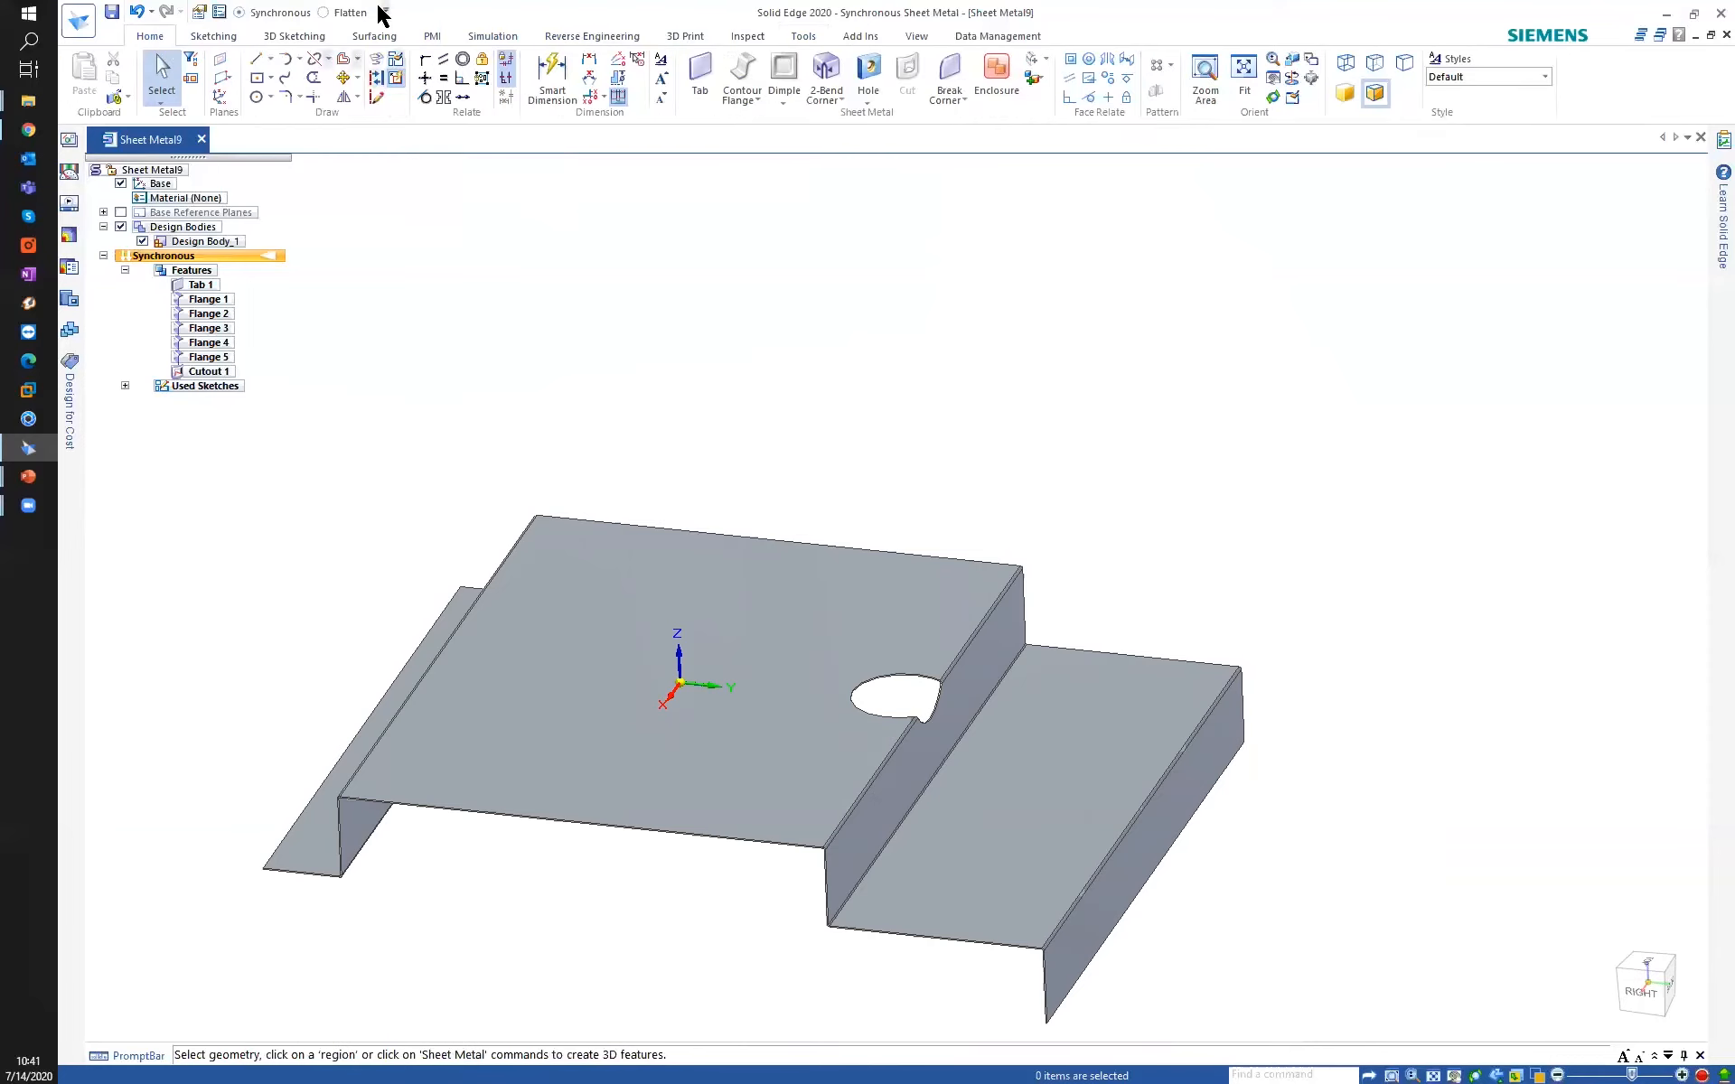
Flatten the part with the top face oriented upward and its front edge defining the x-axis and origin.
left_click(323, 13)
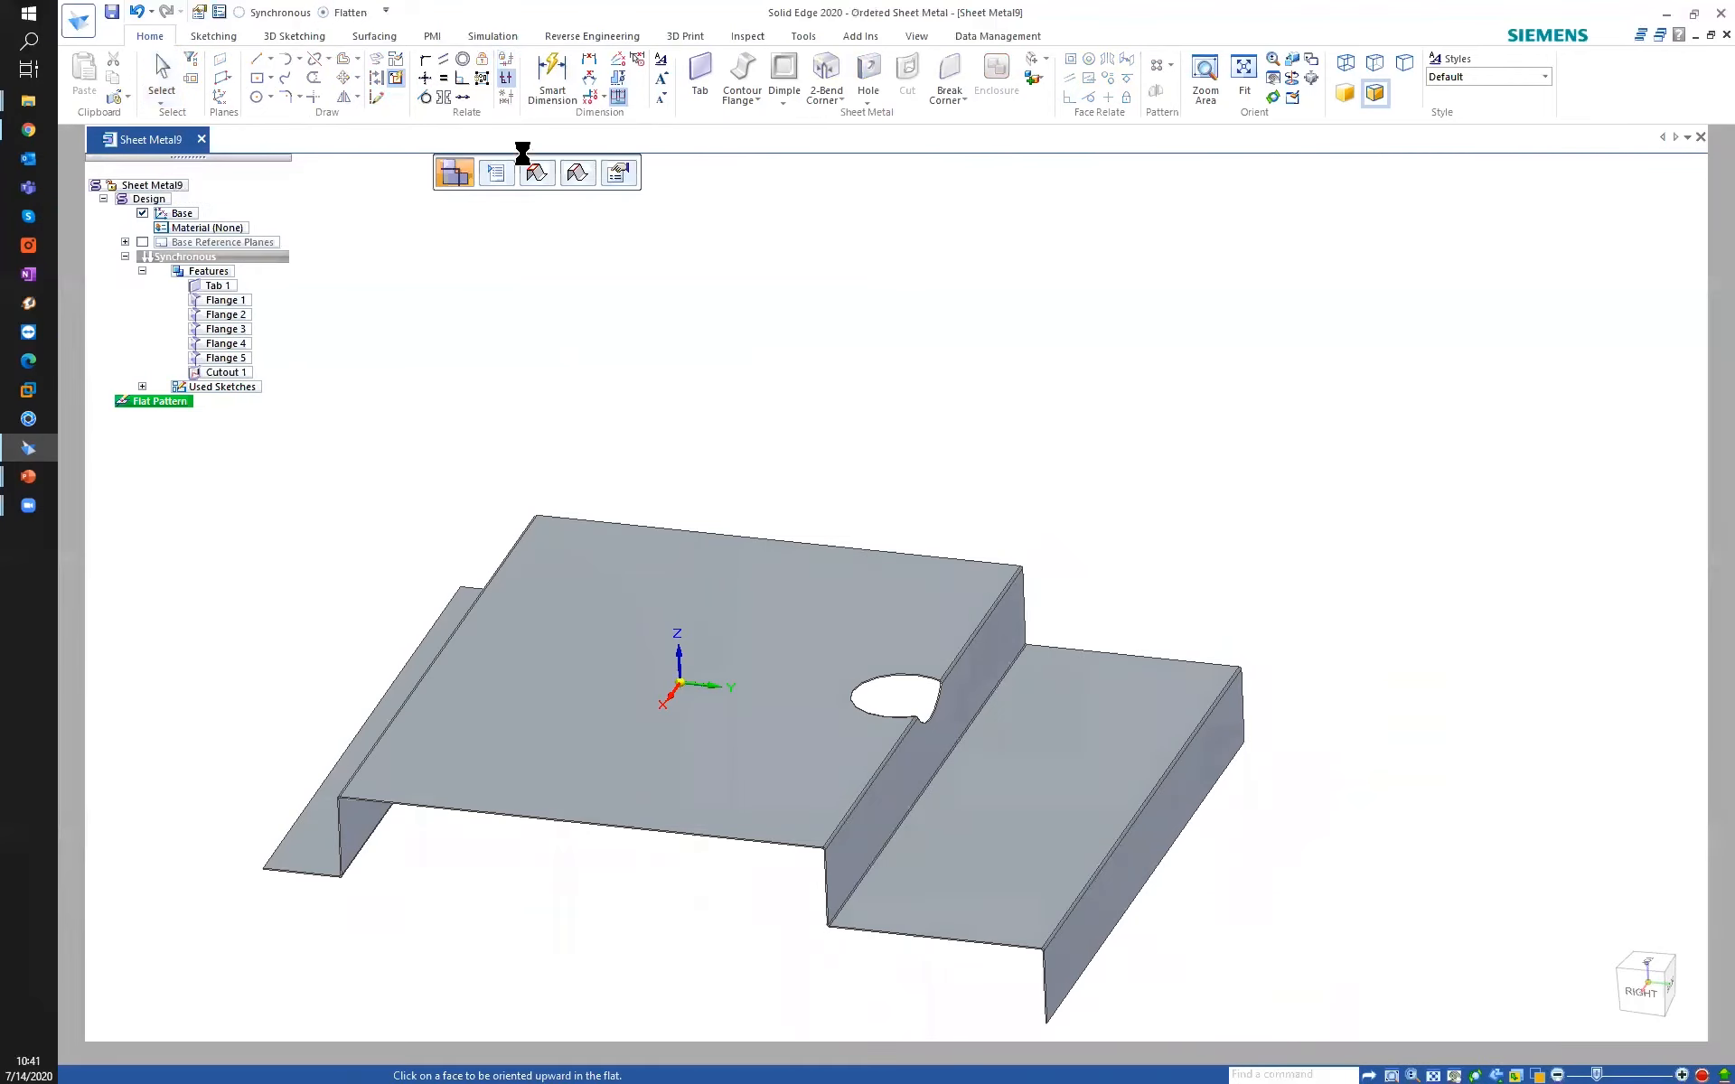
left_click(660, 763)
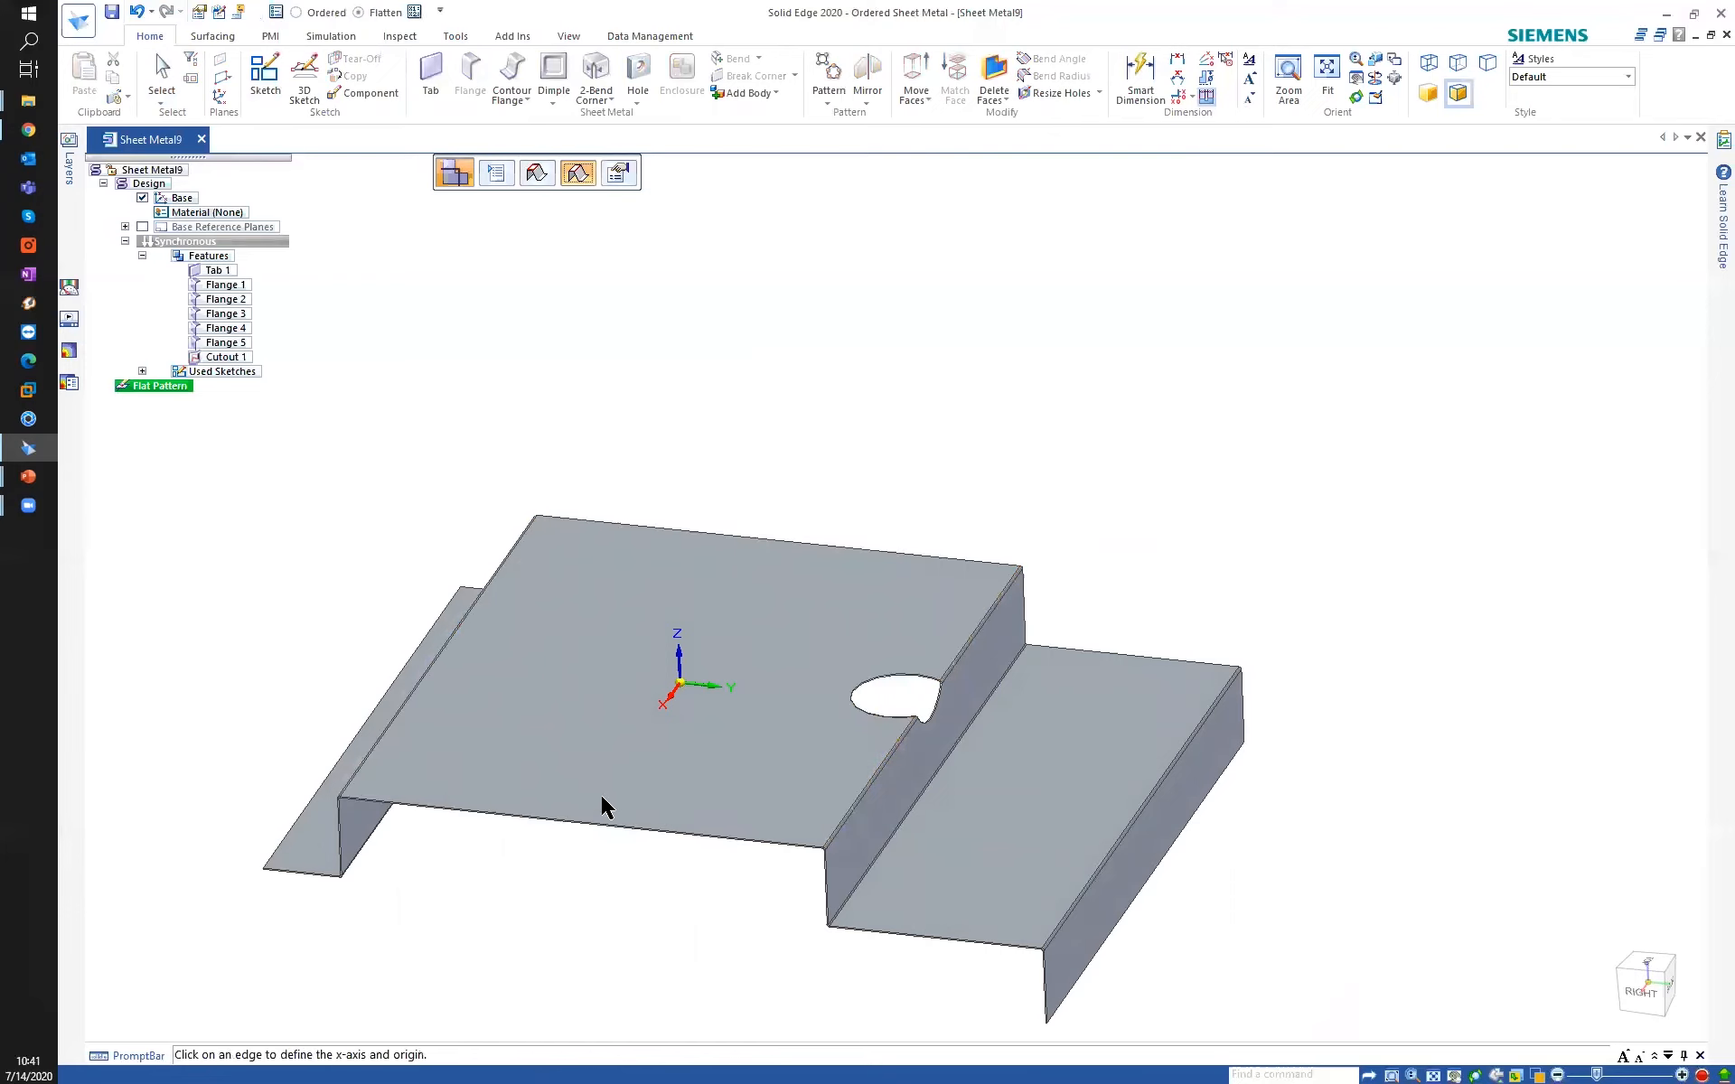
left_click(408, 804)
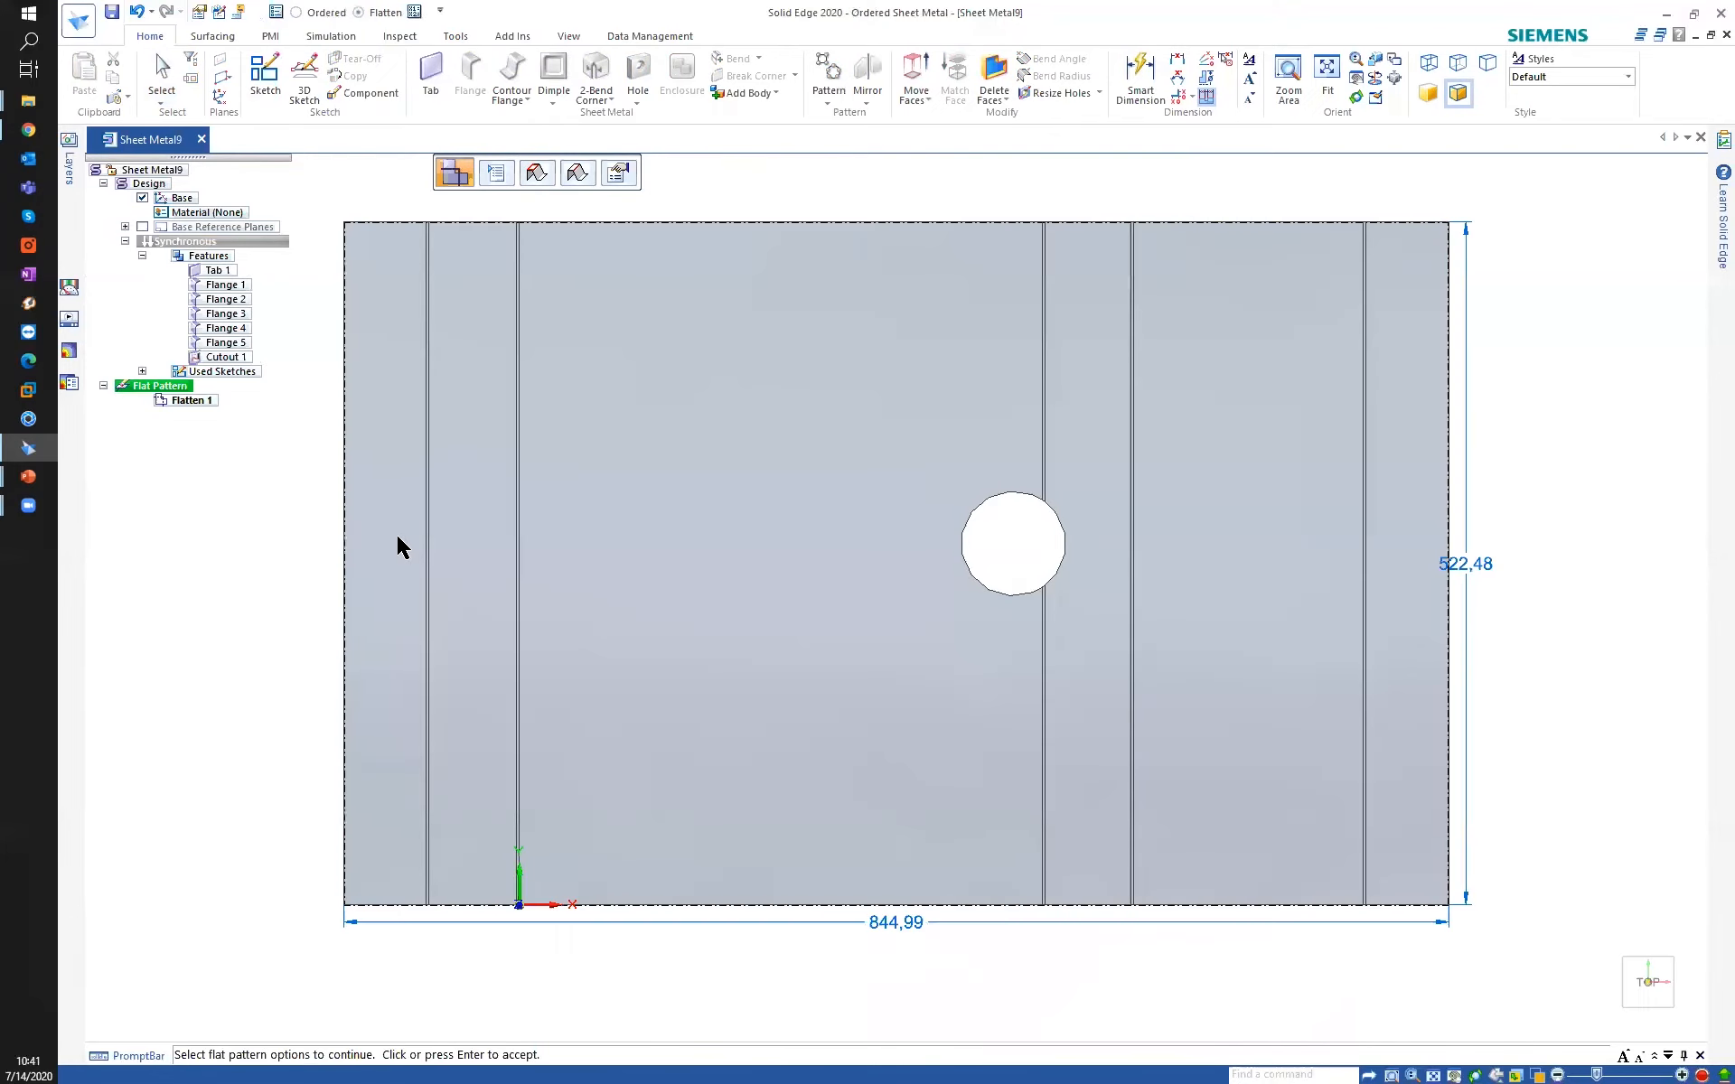
Examine the cutout's outline in the flat pattern, also in visible and hidden edge display, and return to the Ordered model.
scroll(1048, 515, "up", 5)
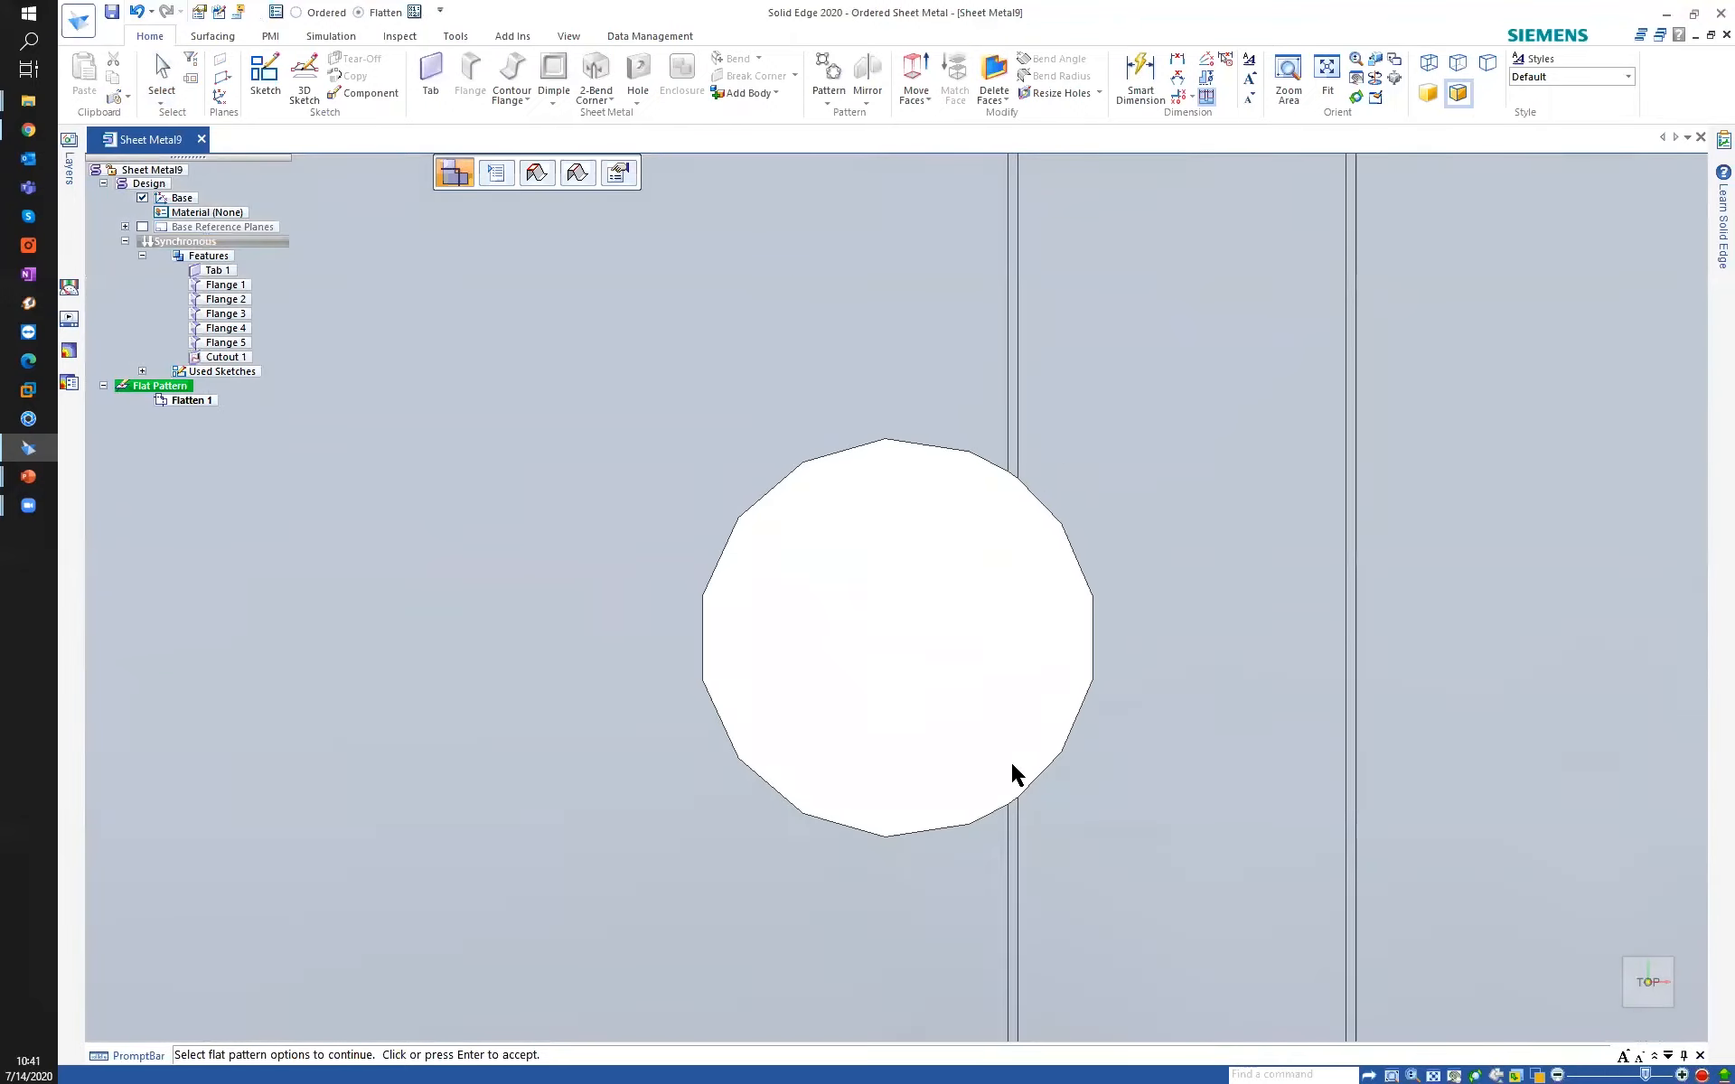
scroll(1014, 775, "up", 3)
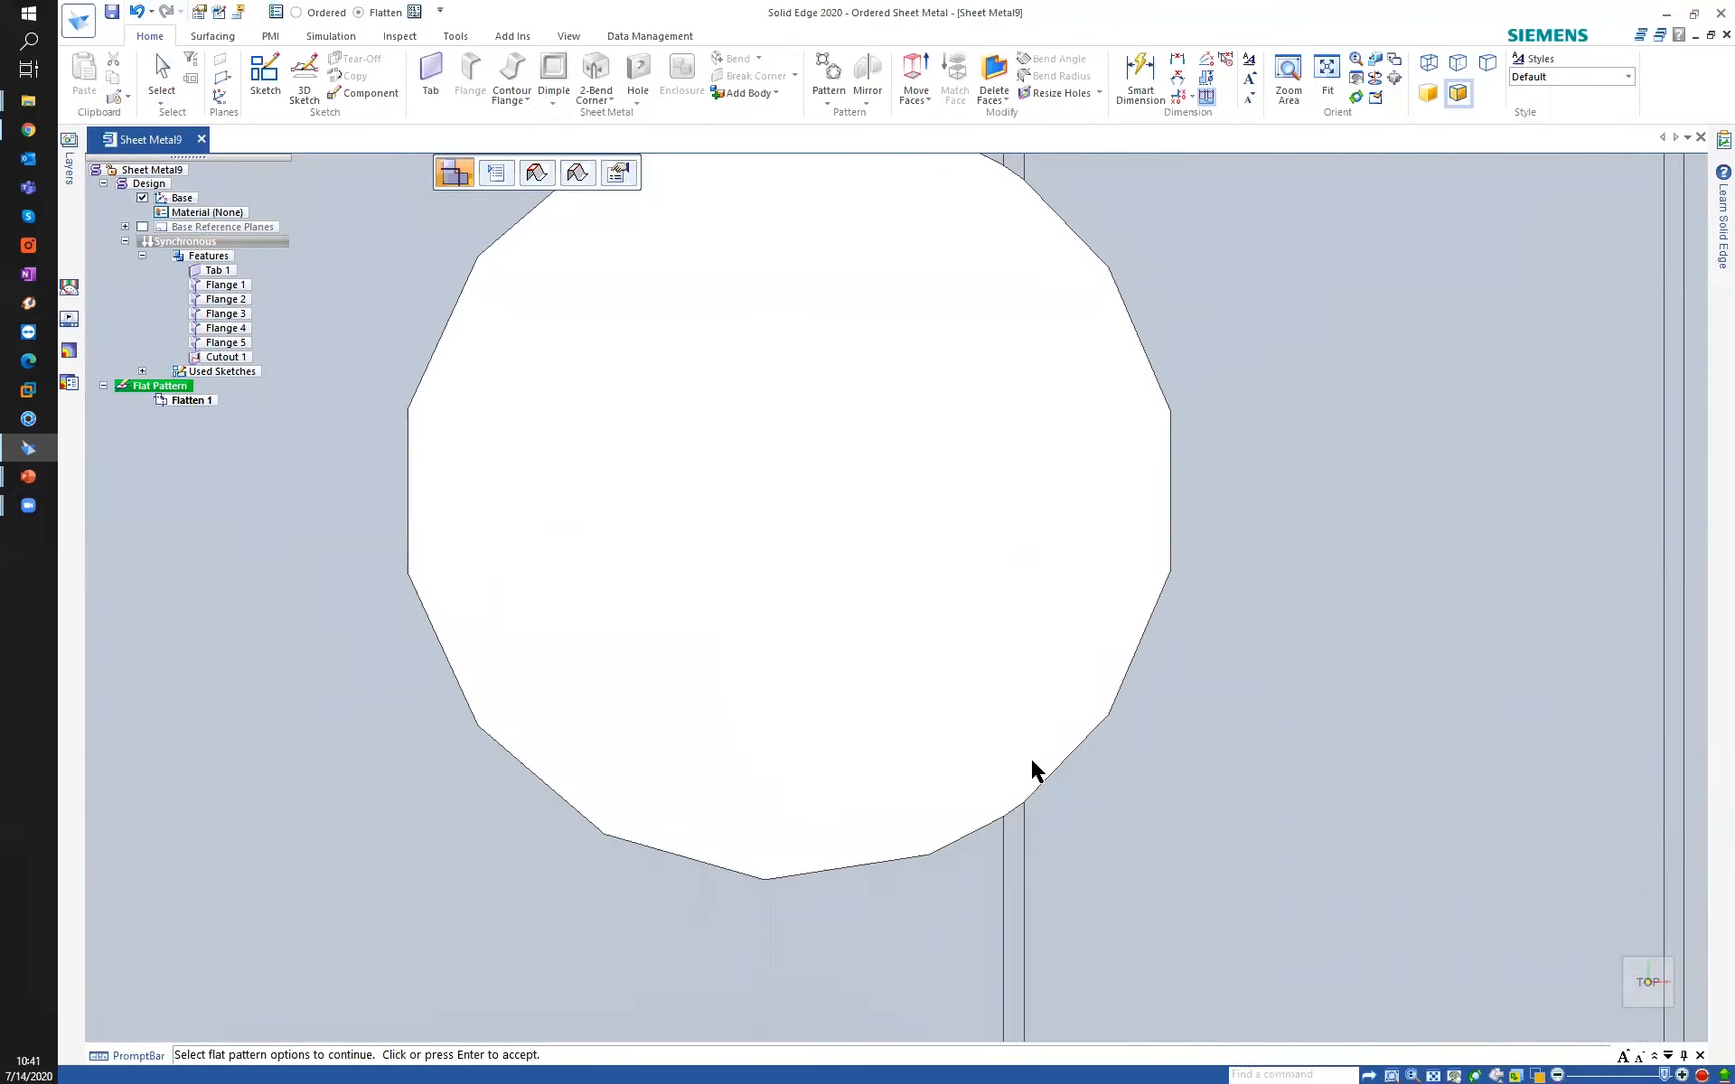
left_click(1458, 64)
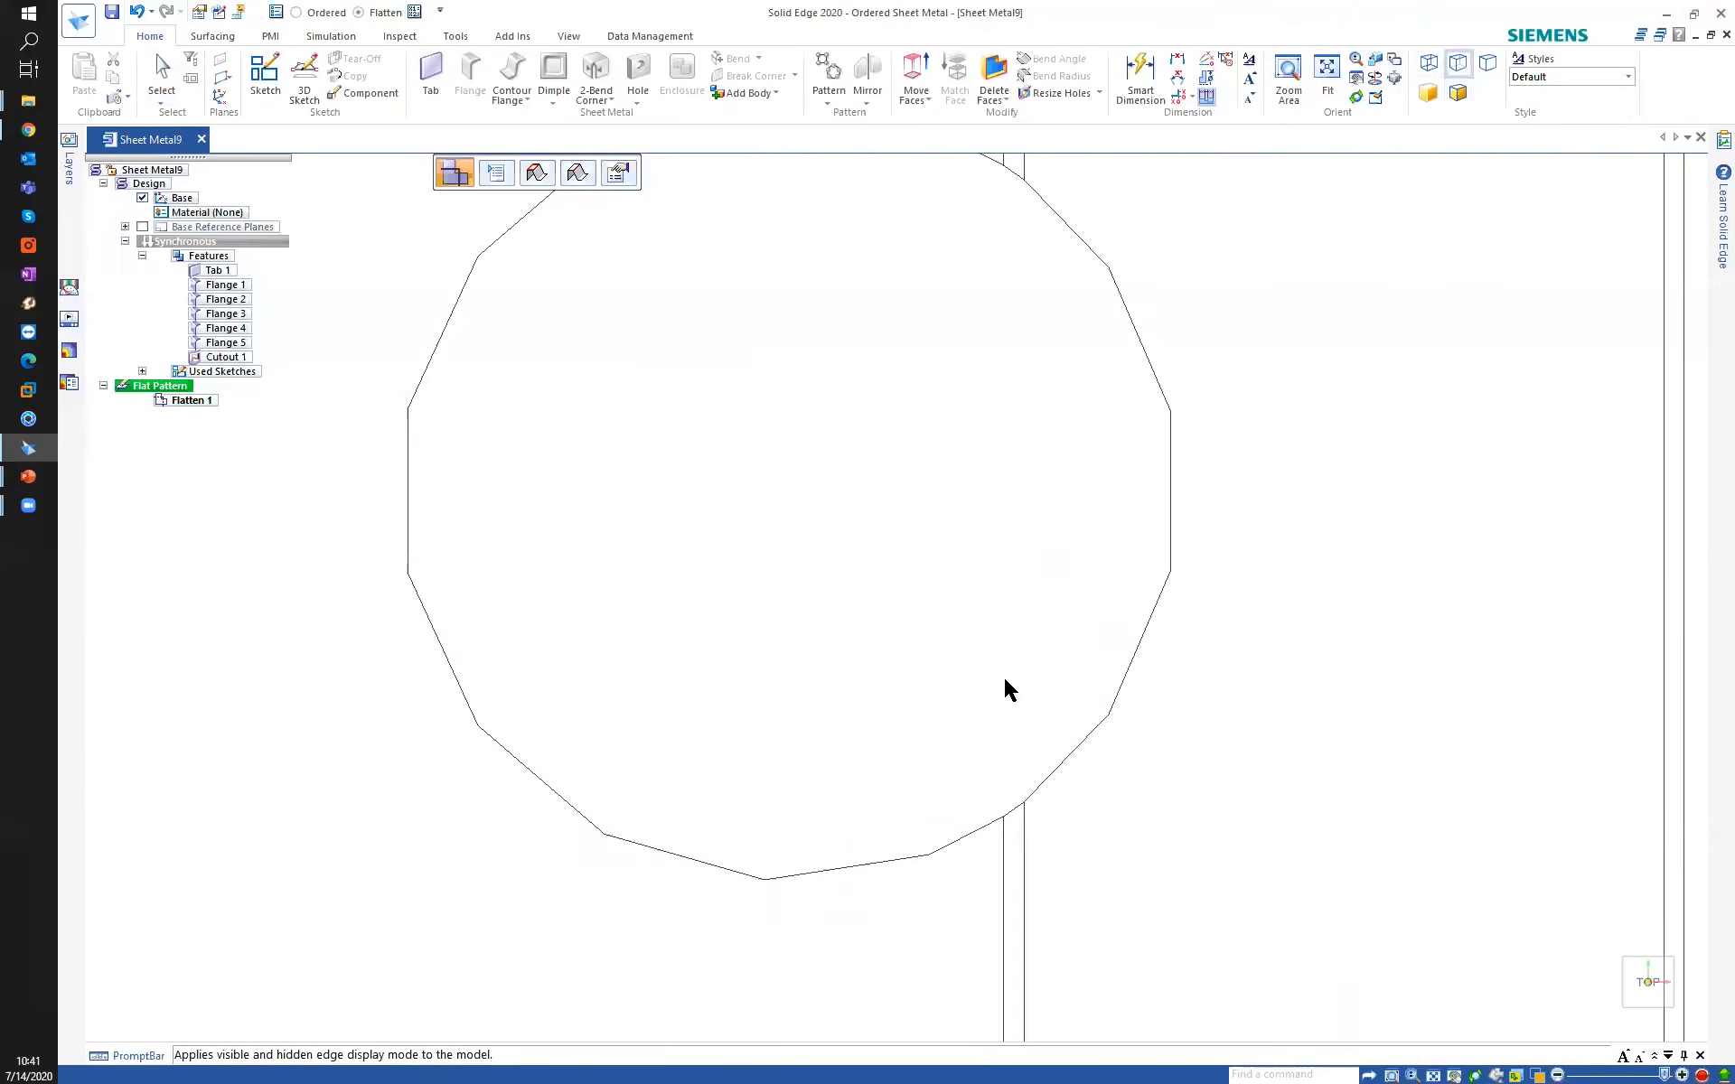
middle_click_drag(1001, 638, 967, 813, "shift")
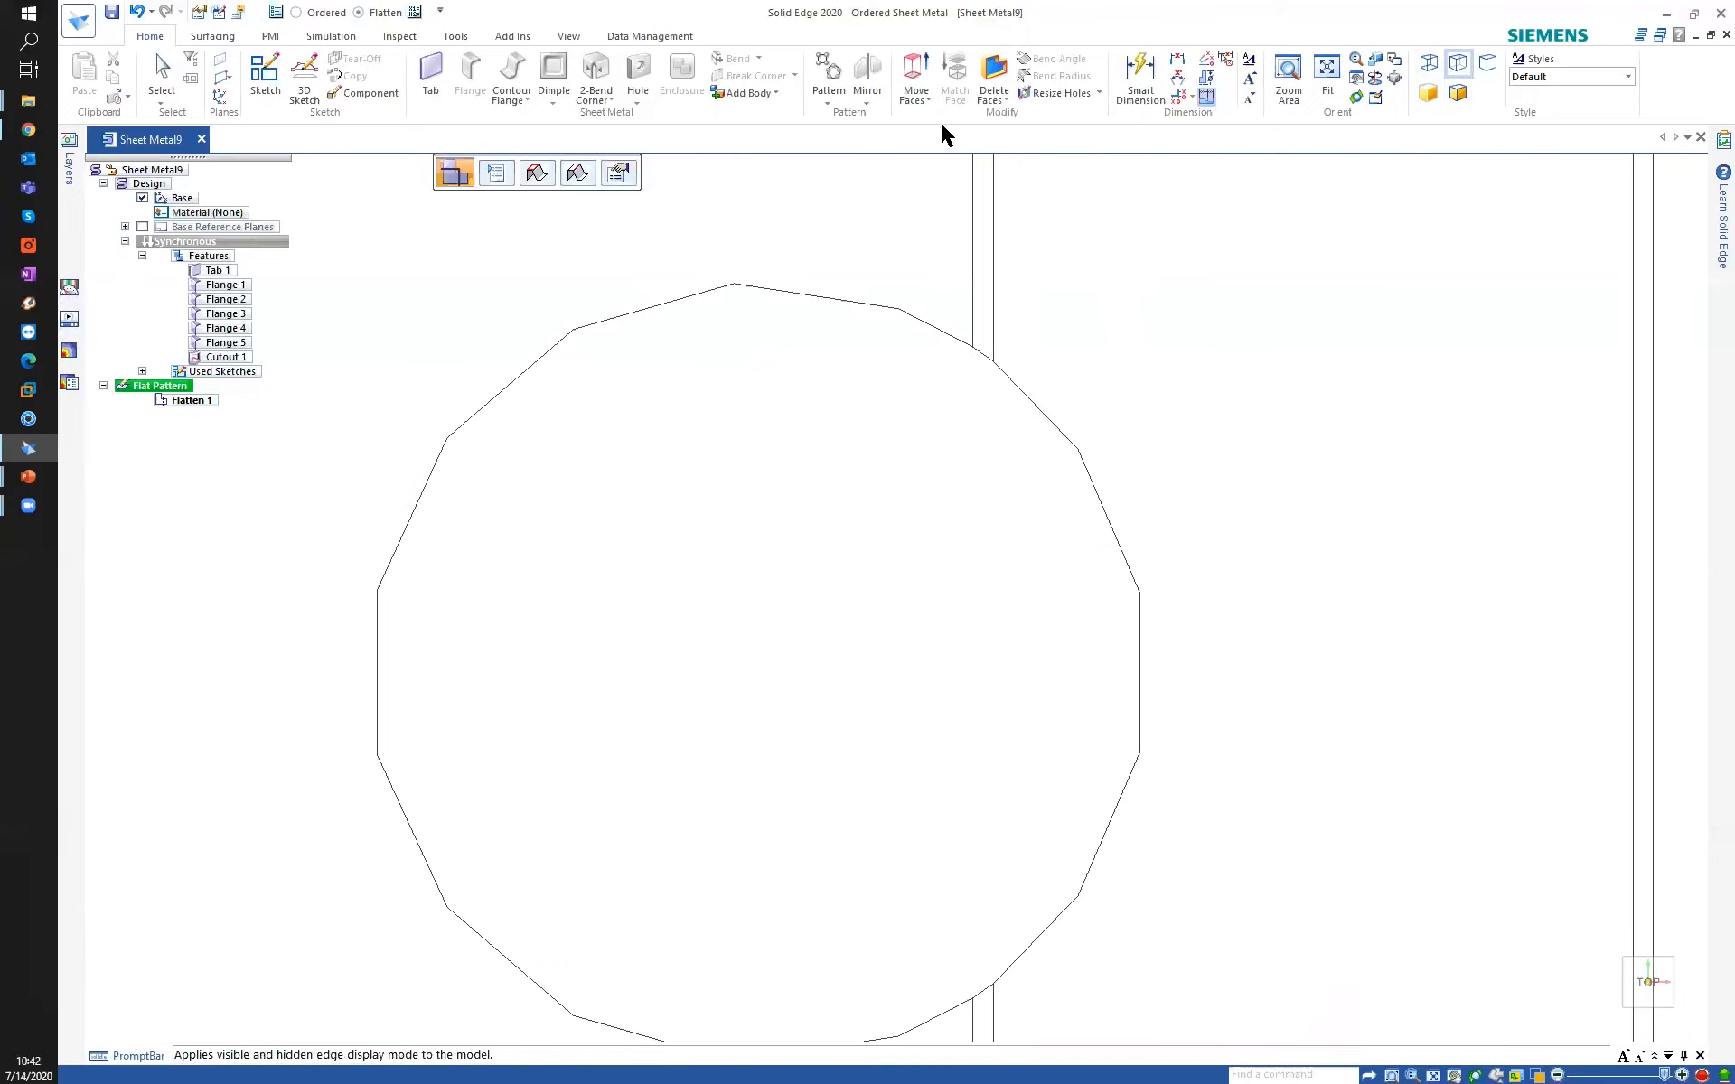
scroll(806, 321, "down", 7)
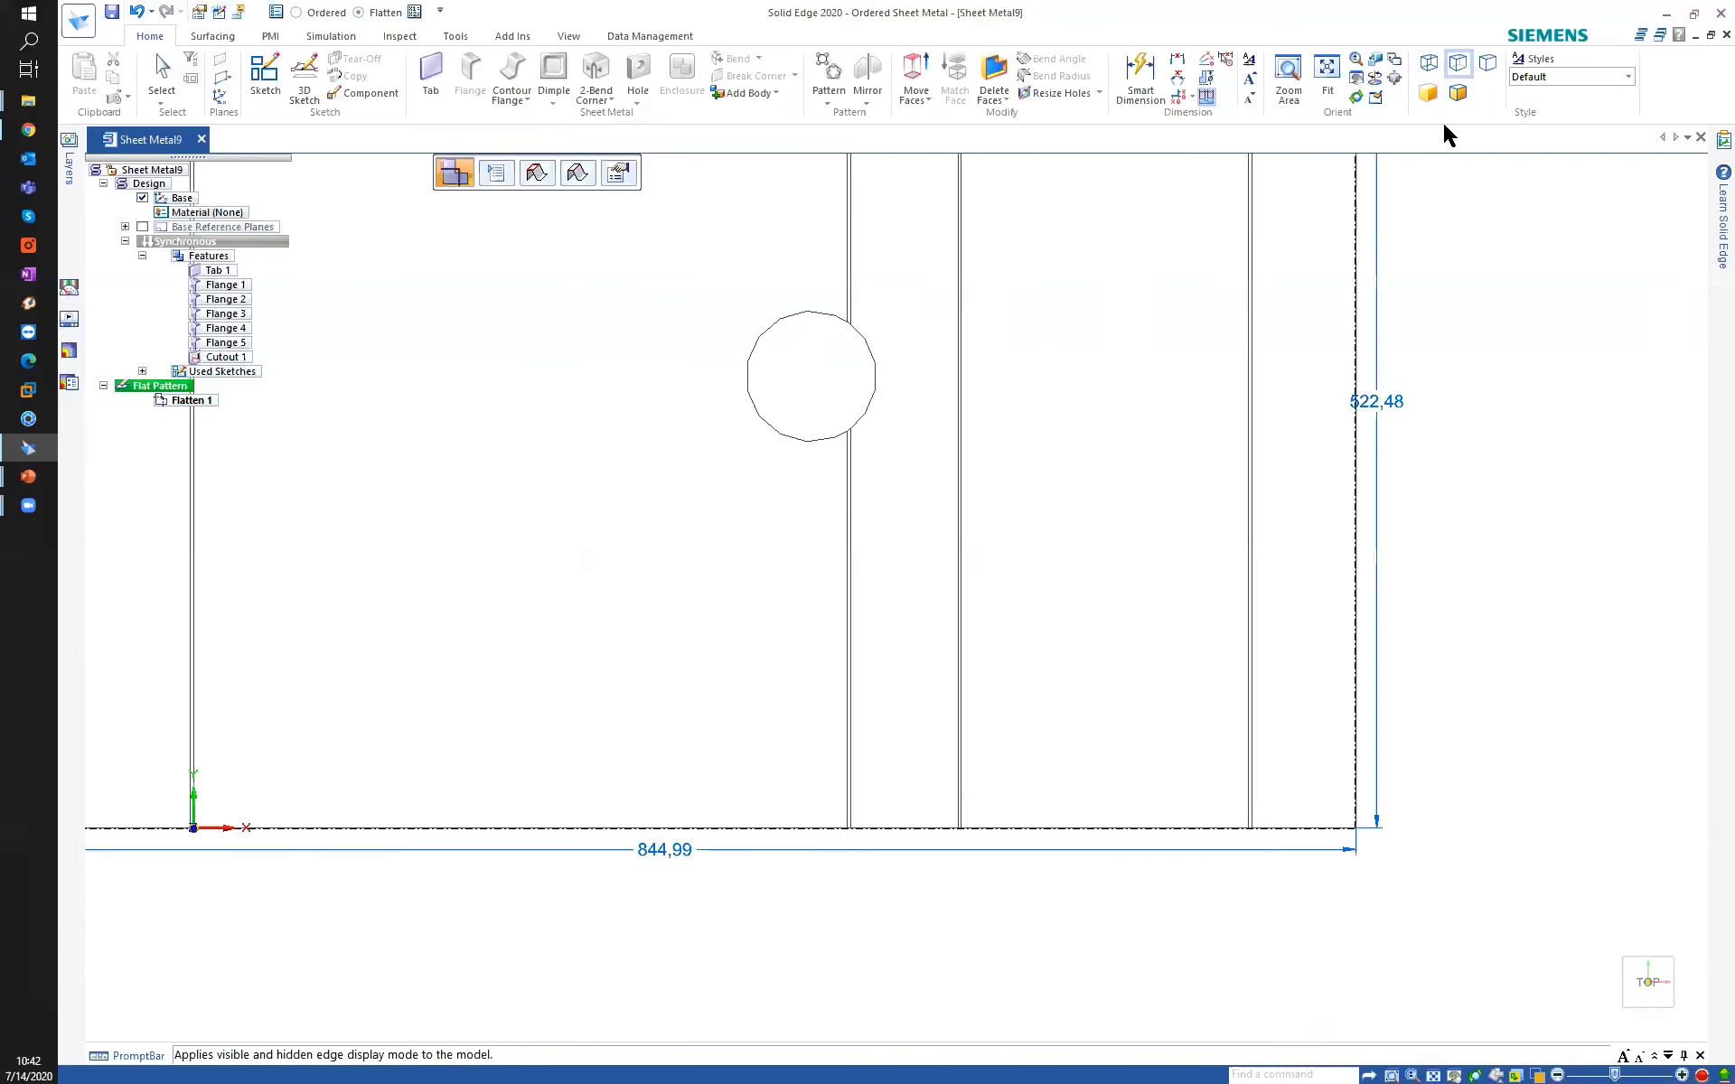
left_click(1458, 93)
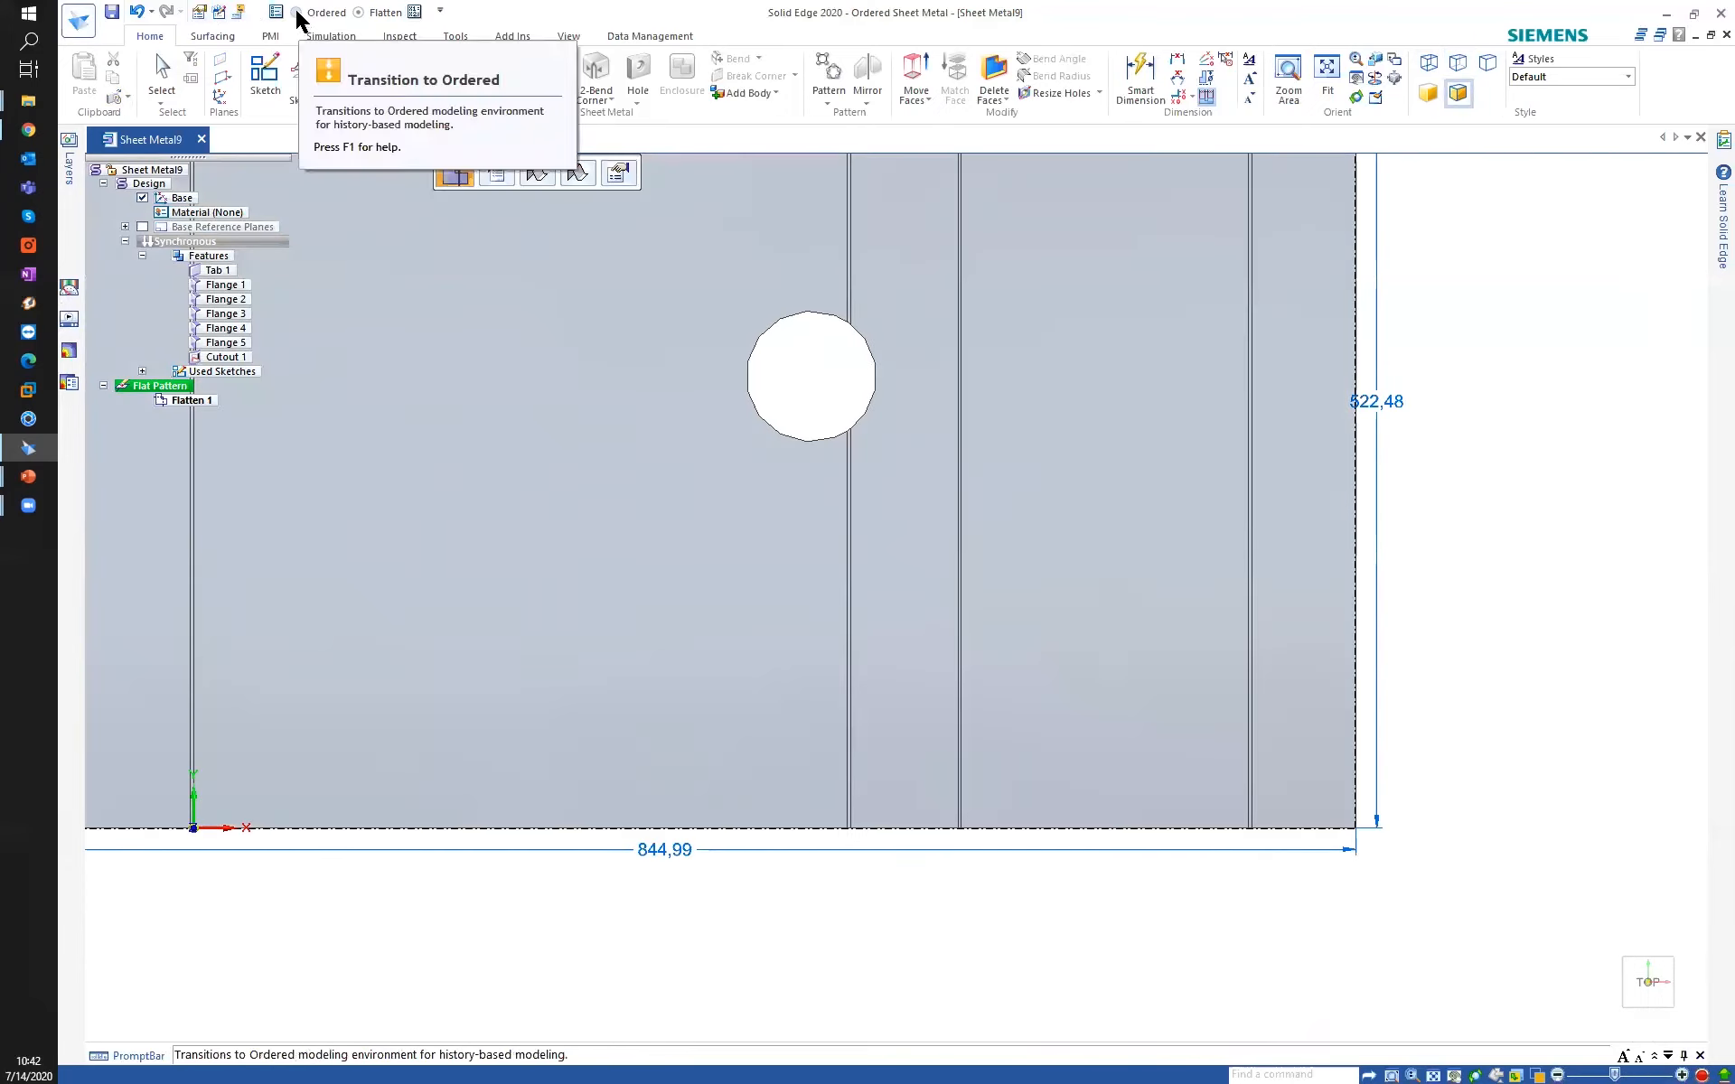
left_click(297, 13)
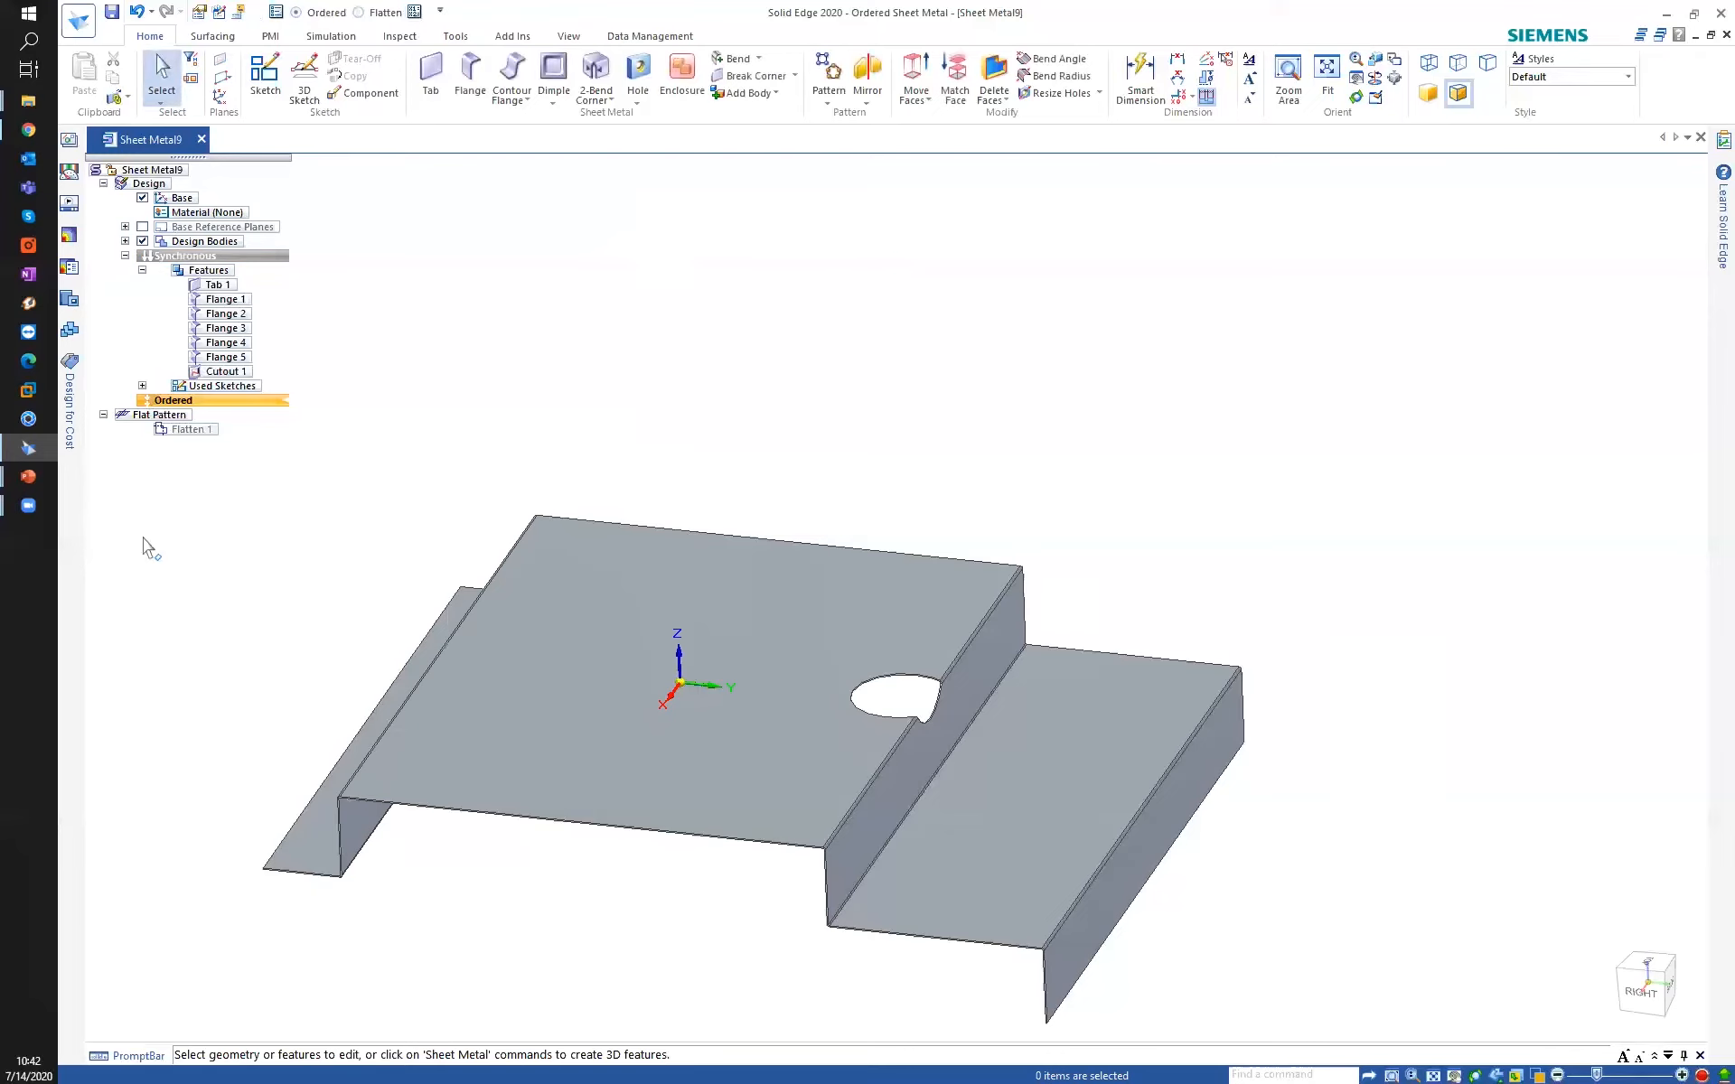
Switch to the PowerPoint slide show and advance to the slide on louvers.
left_click(28, 476)
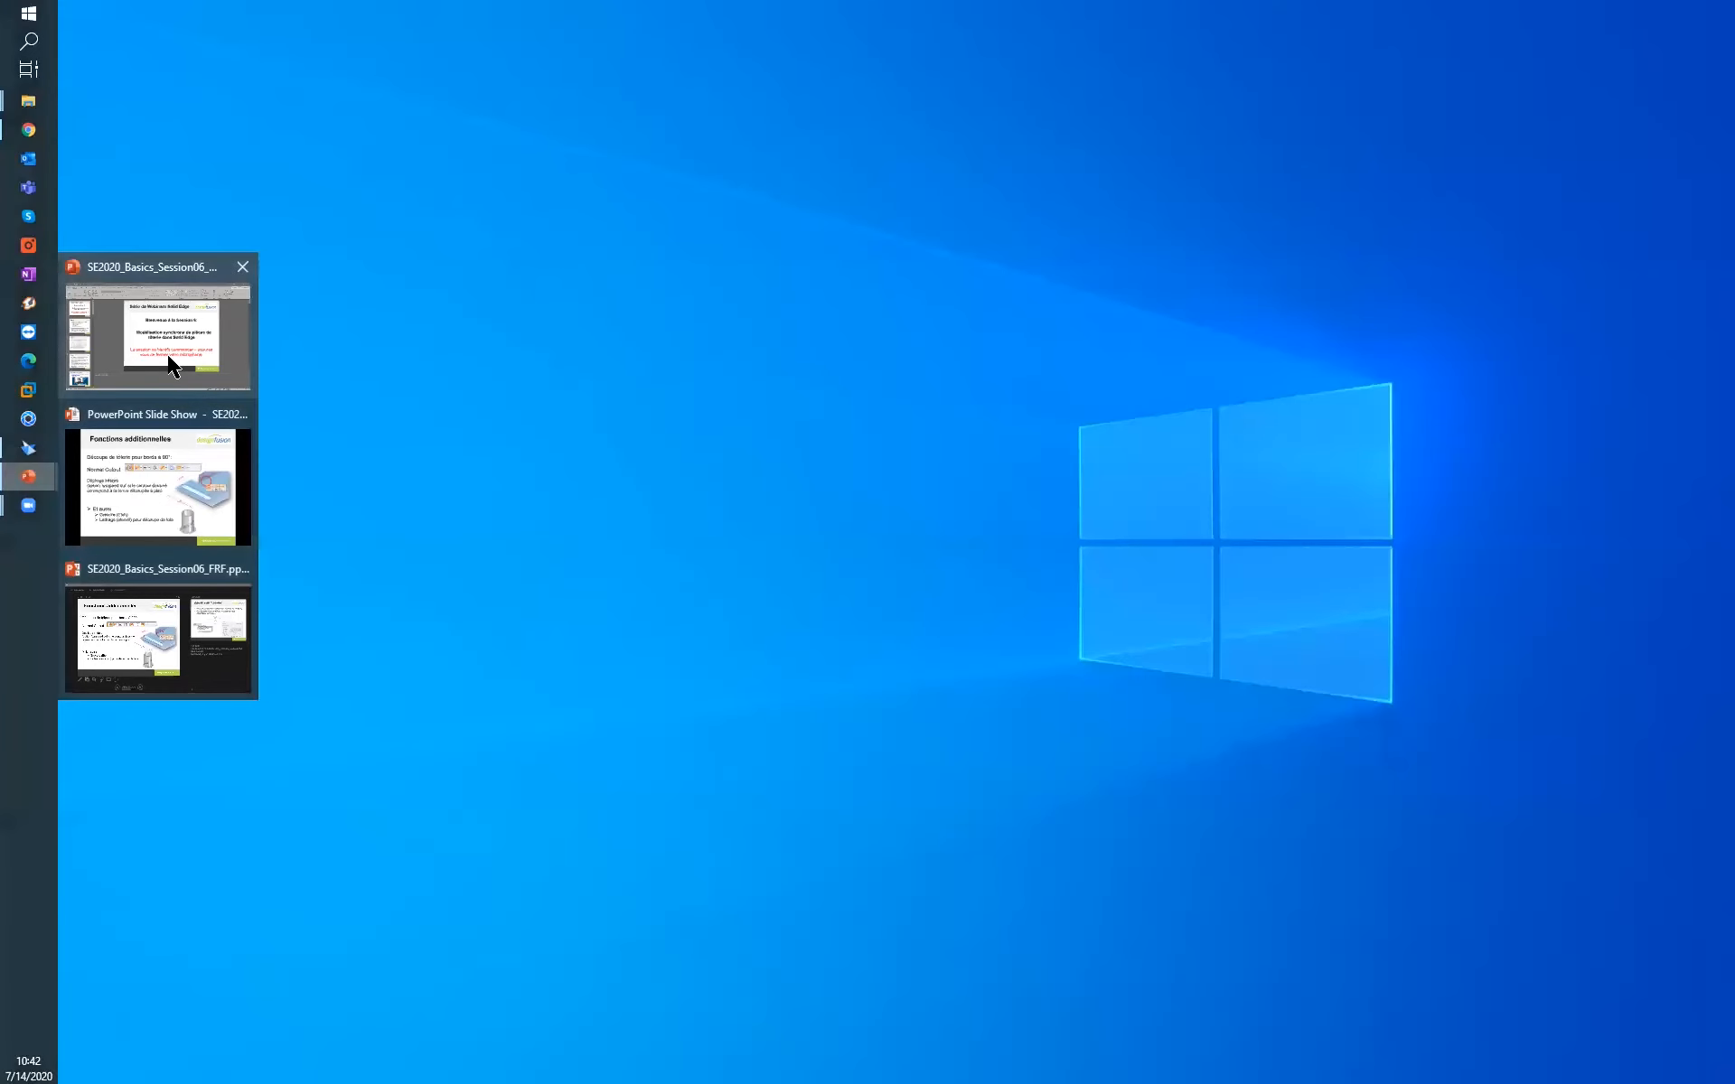
mouse_move(141, 418)
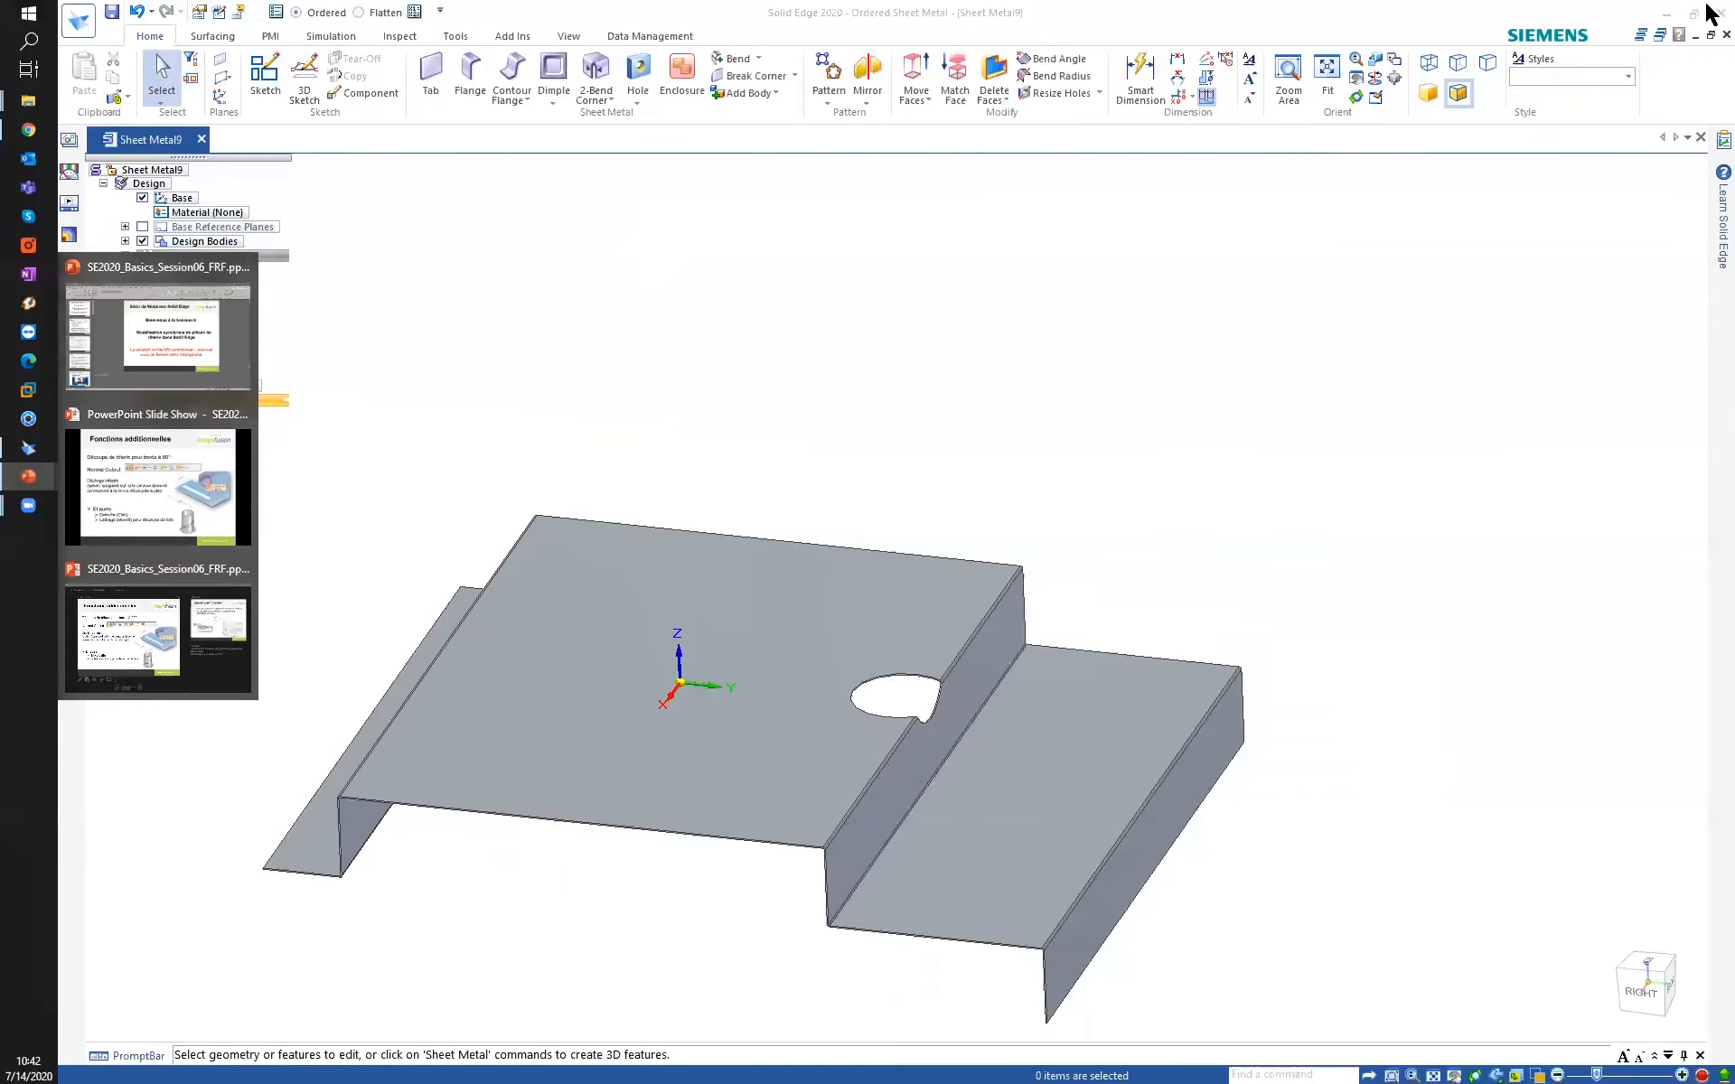
left_click(1667, 13)
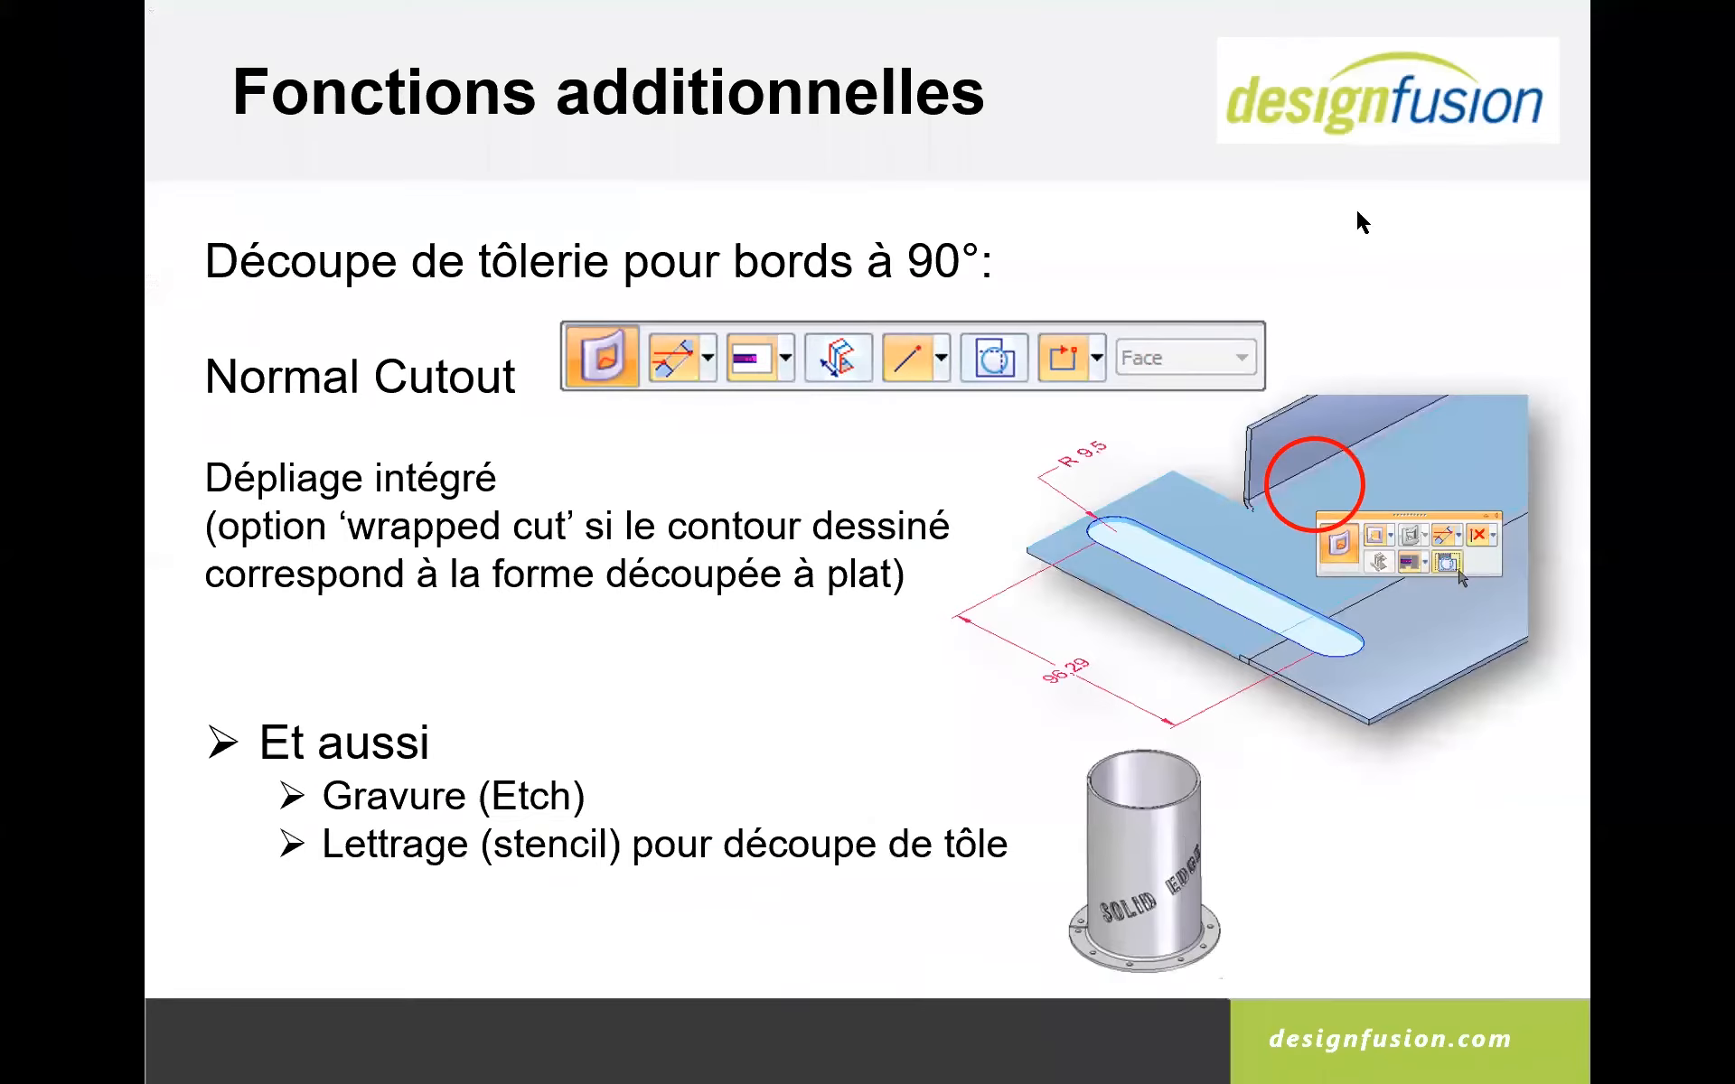
left_click(672, 449)
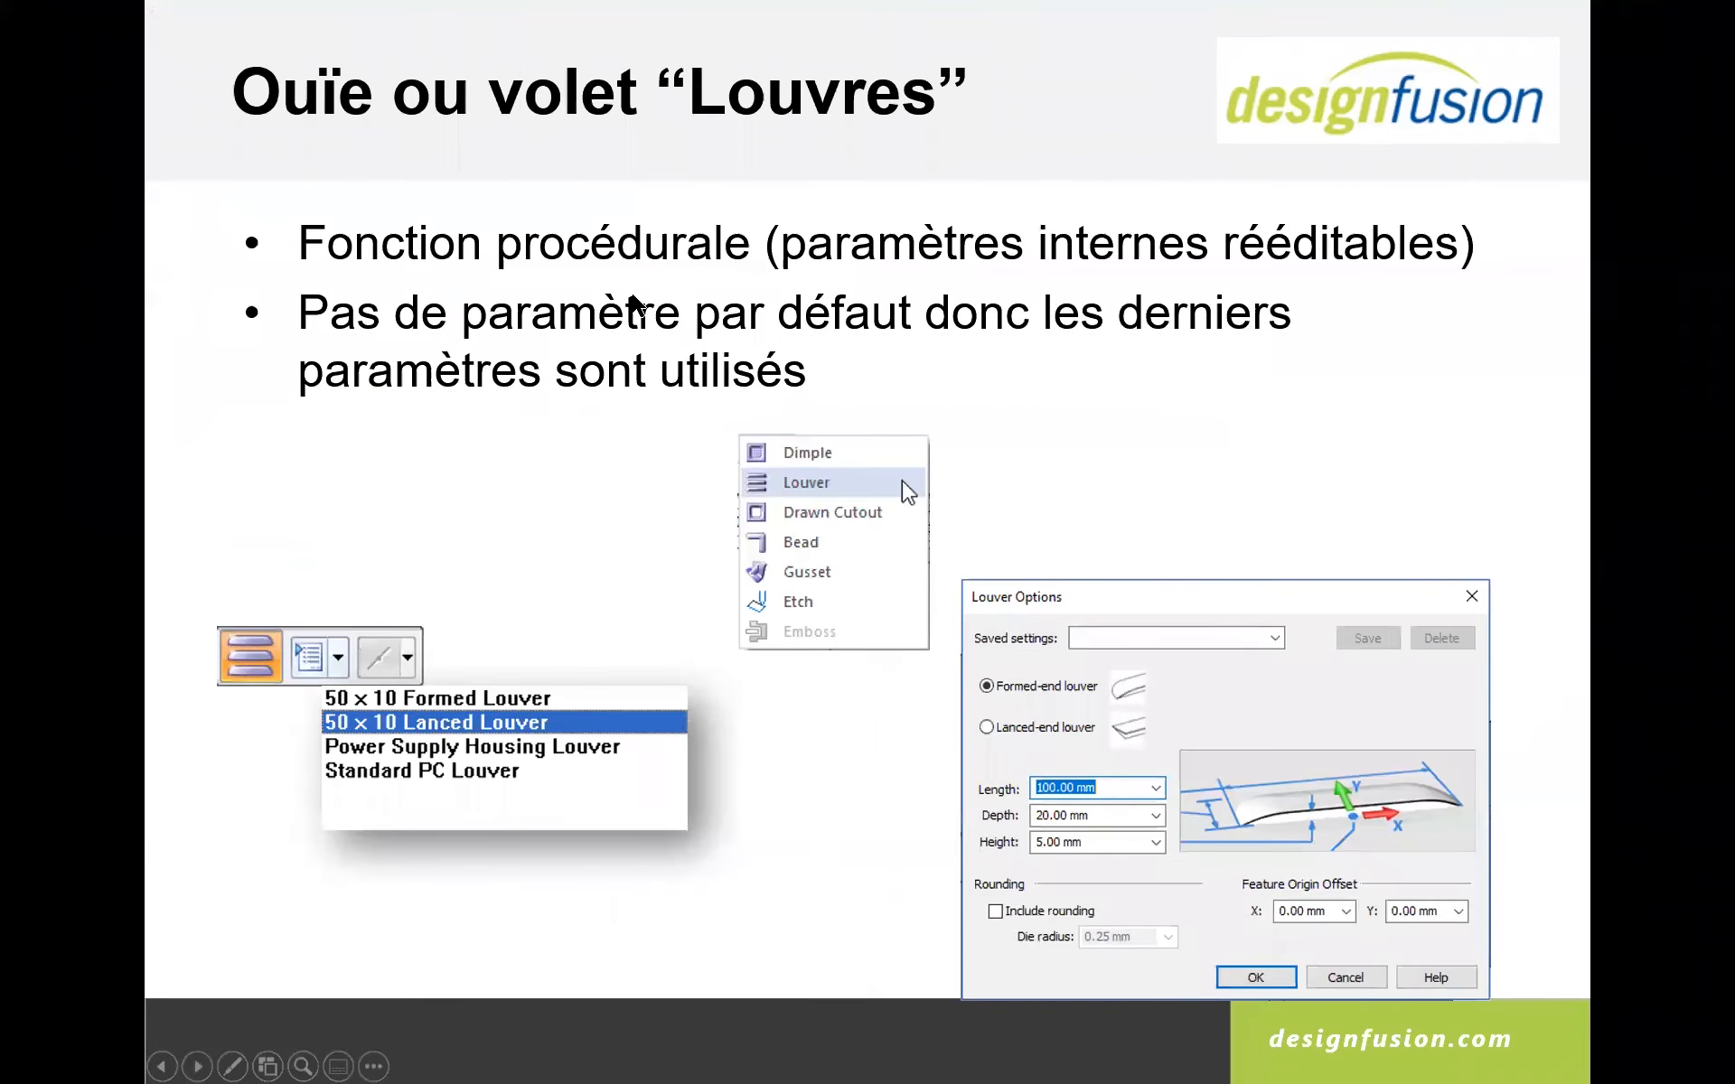
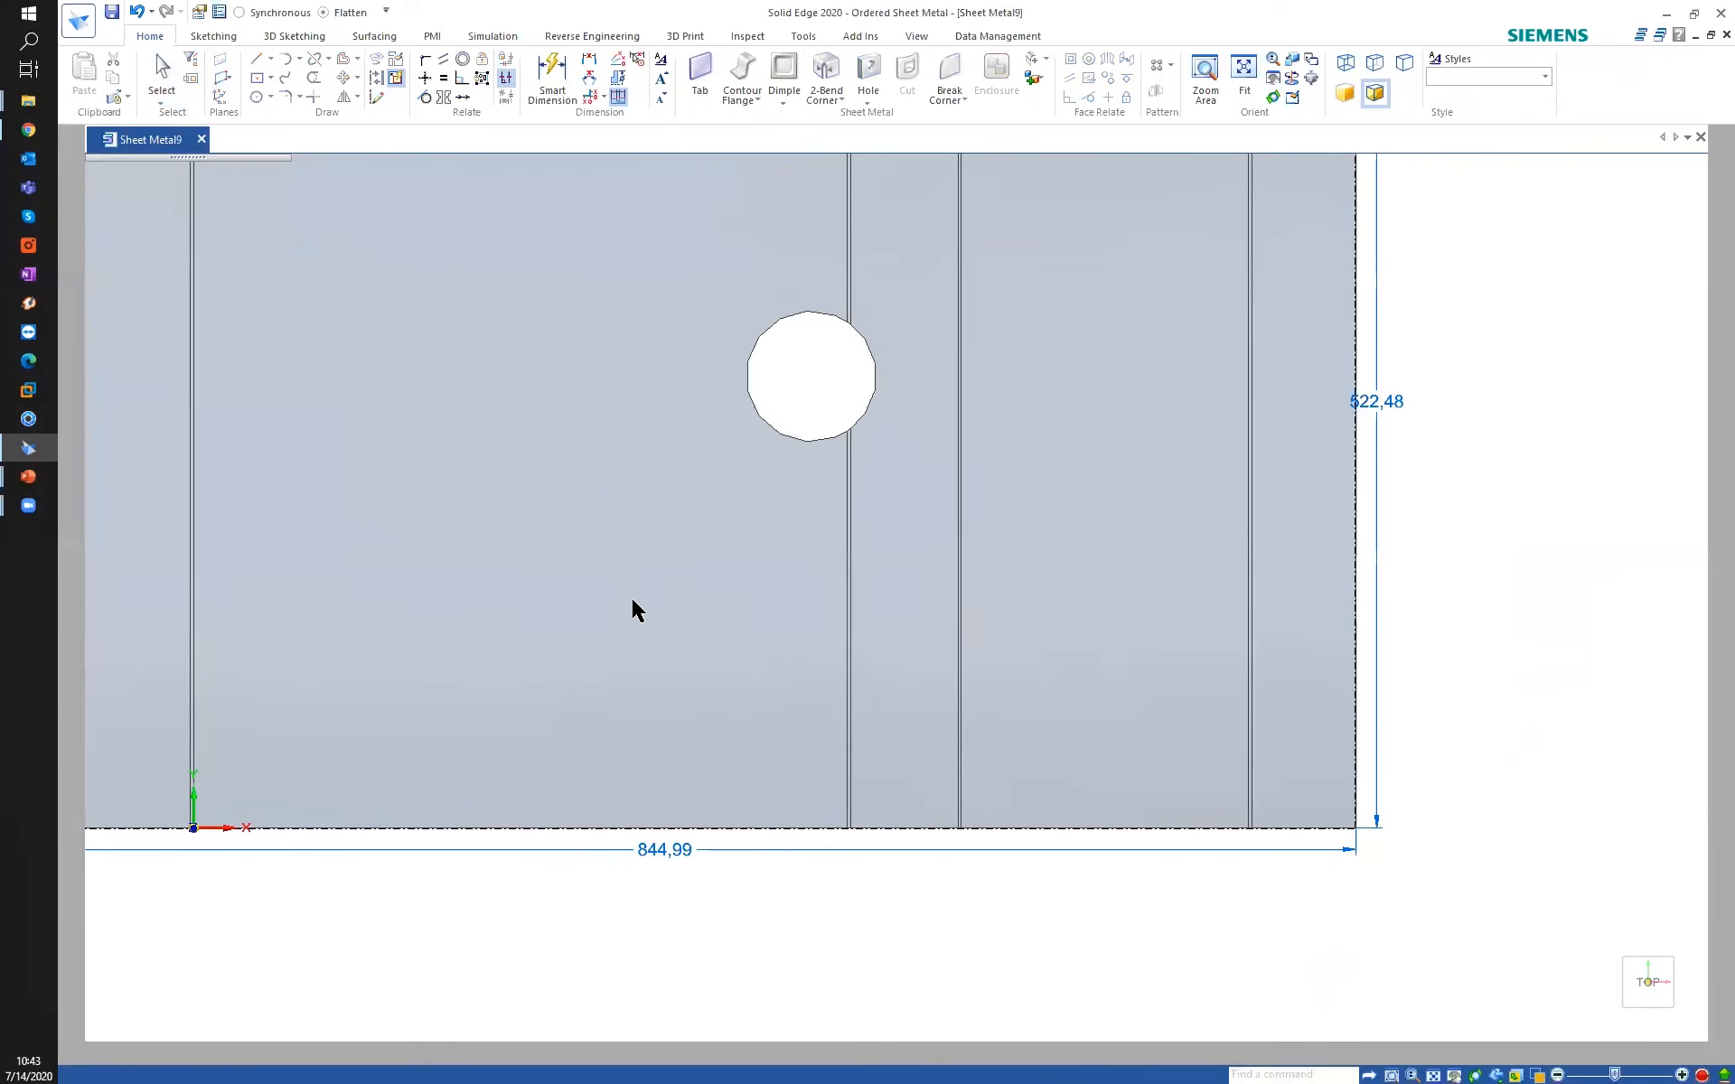
Leave the flat pattern and return the model to the Synchronous environment.
middle_click_drag(668, 570, 1033, 631, "shift")
middle_click_drag(550, 360, 440, 284)
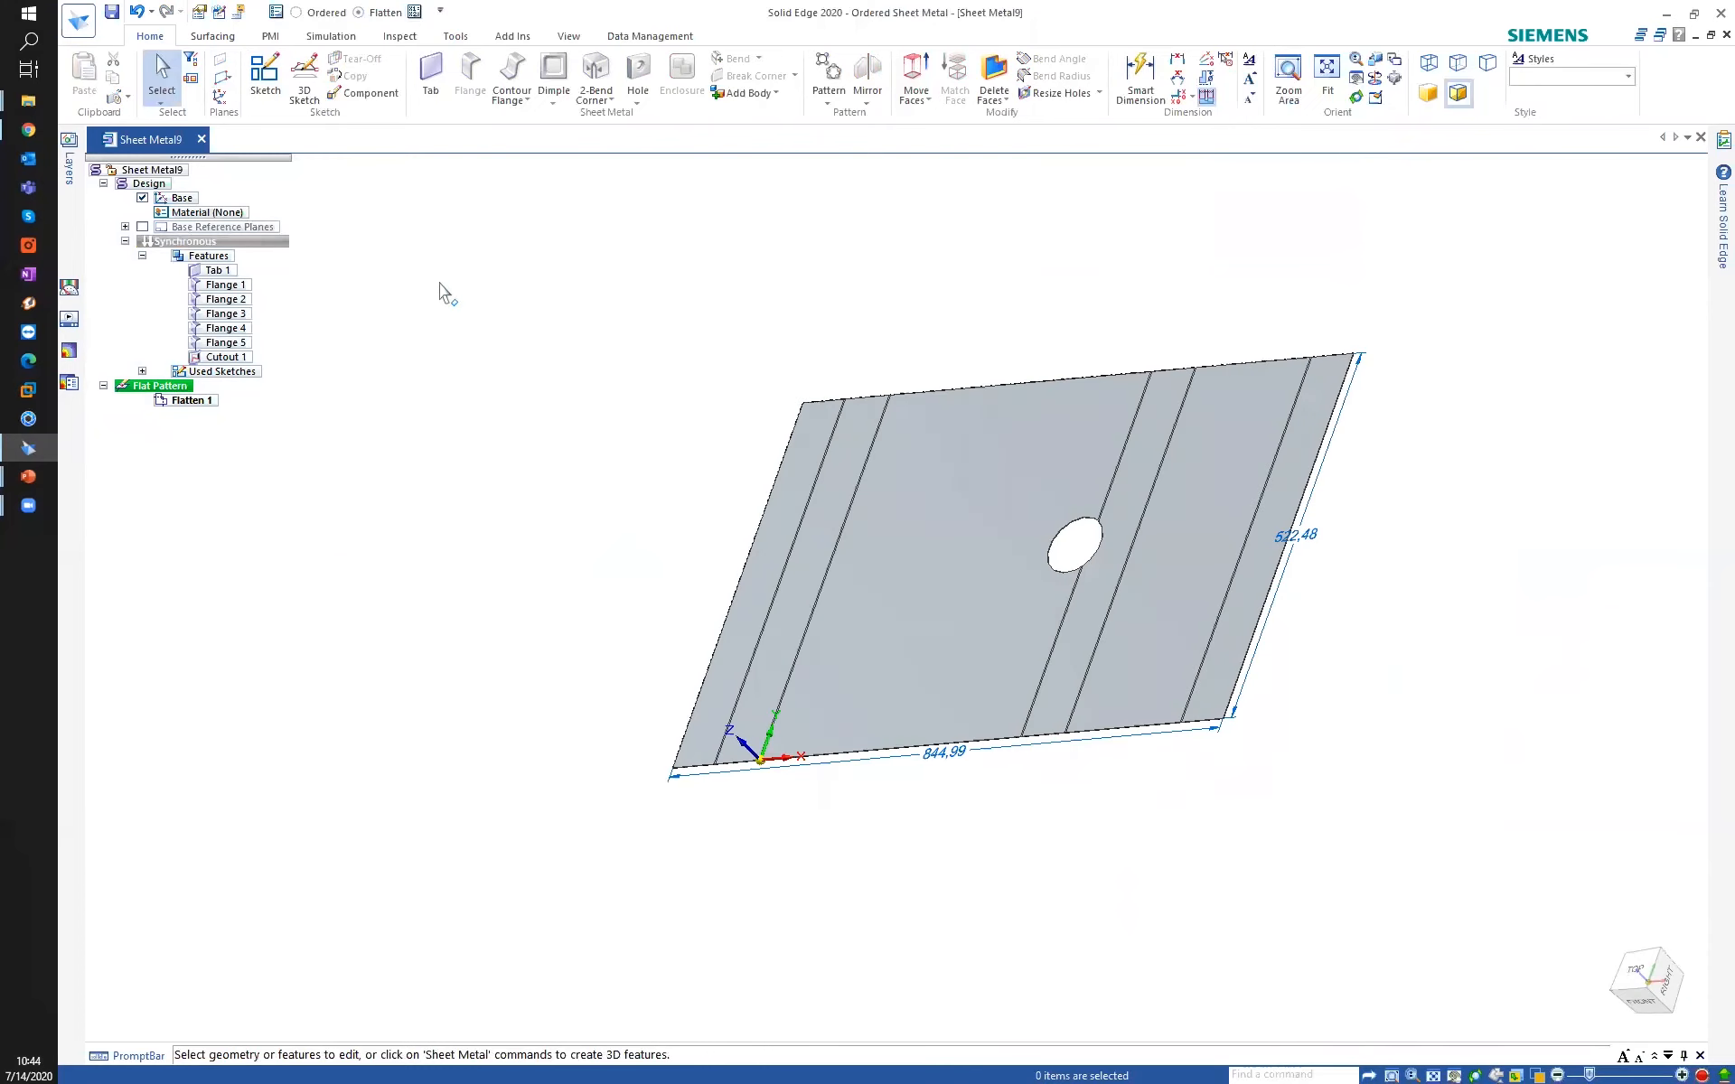
left_click(232, 243)
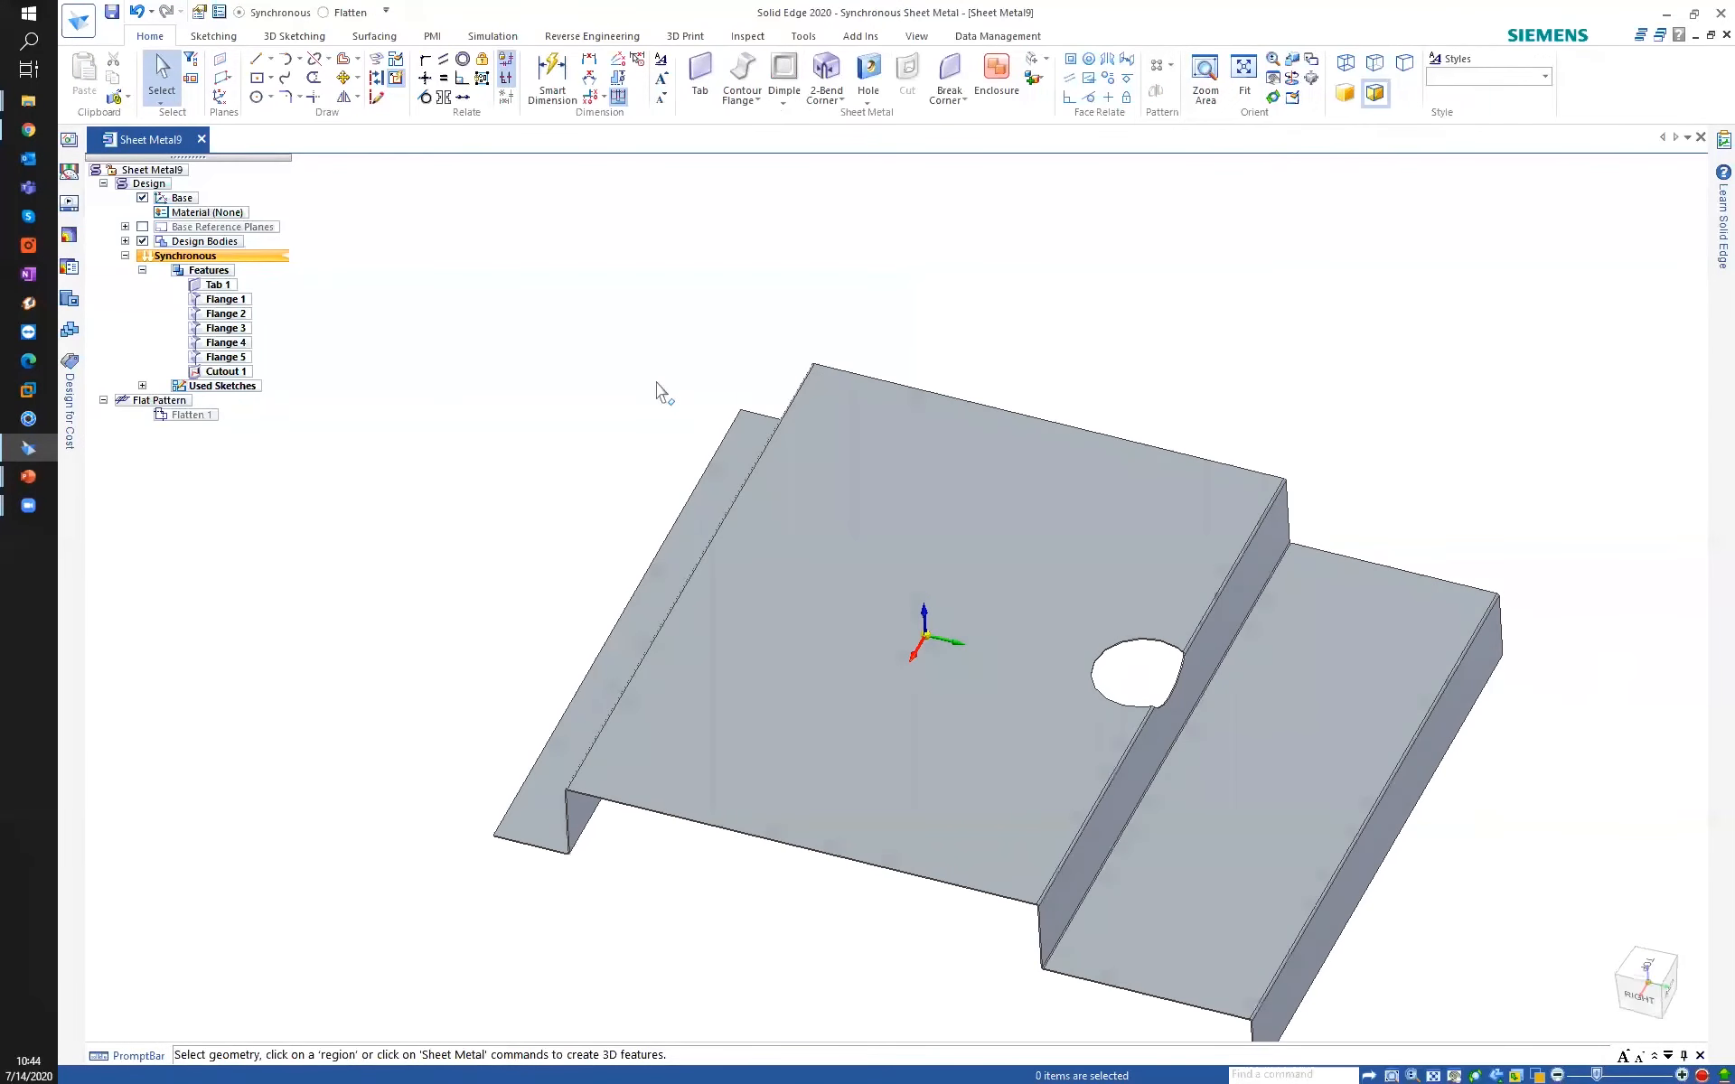
Sketch a centre rectangle with one side about 68 mm long and, beside it, a circle on the sheet's large top face.
left_click(258, 78)
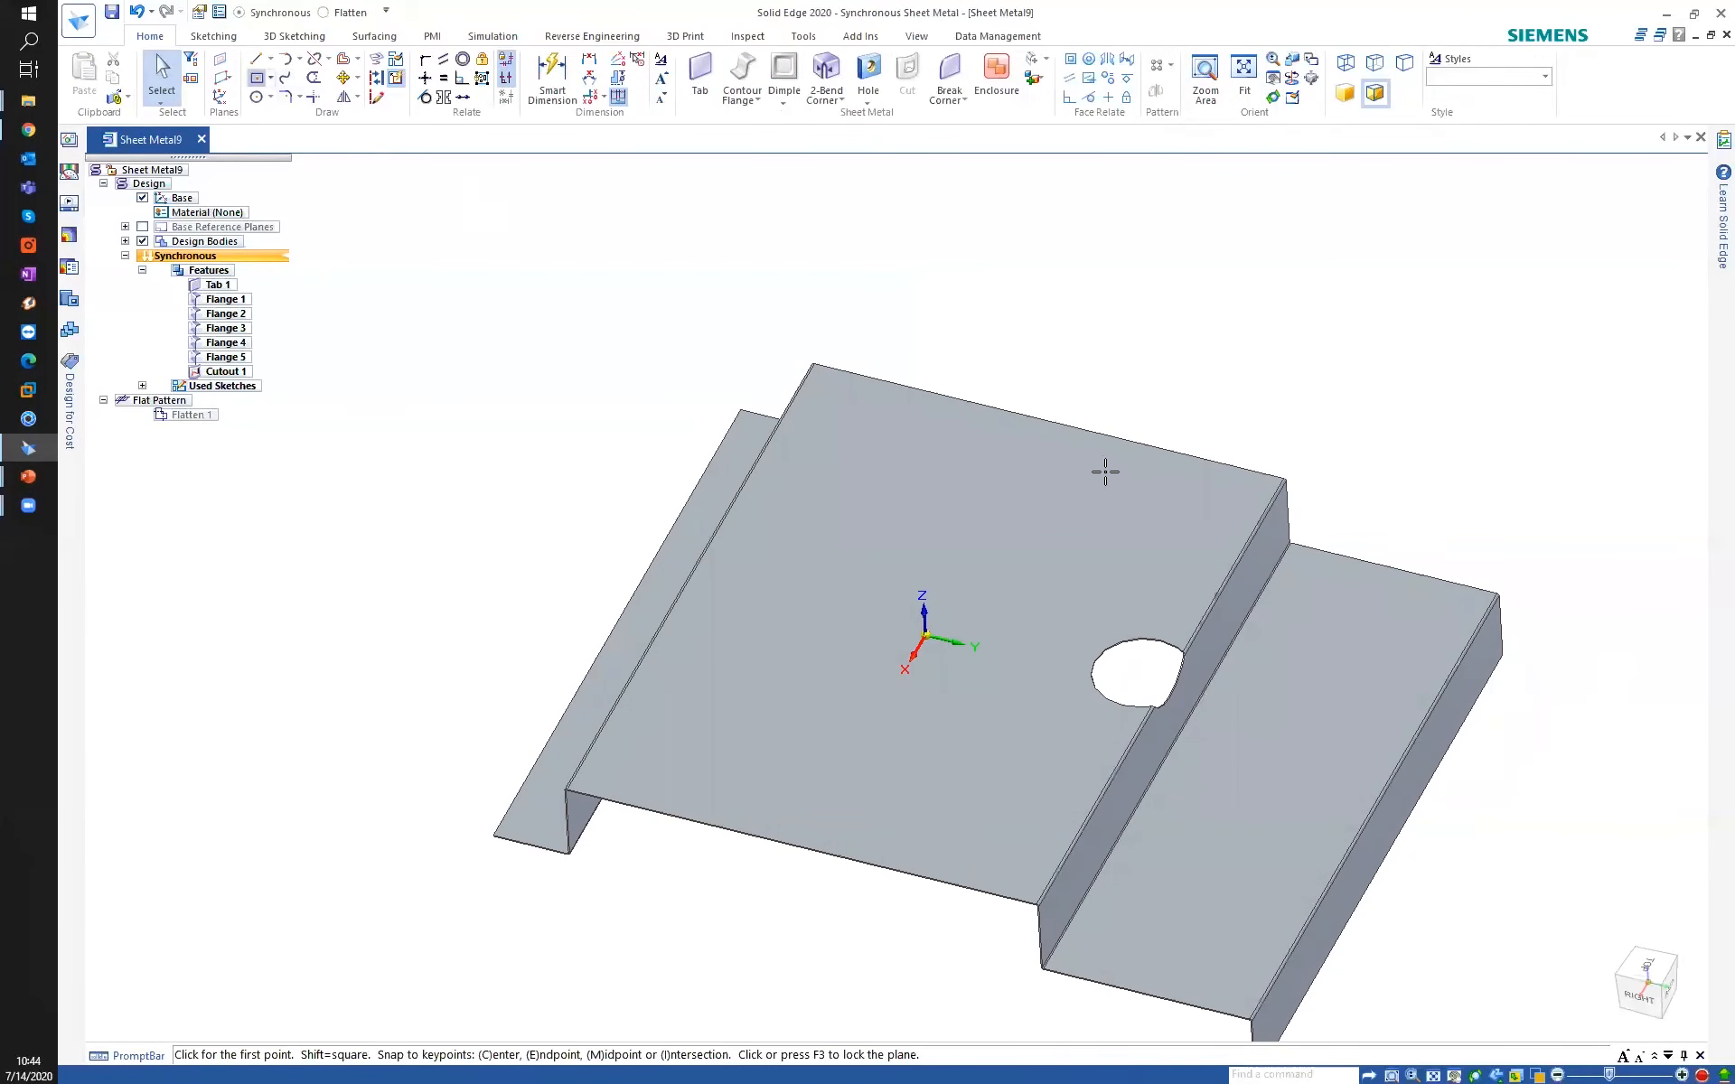
left_click(877, 482)
left_click(942, 466)
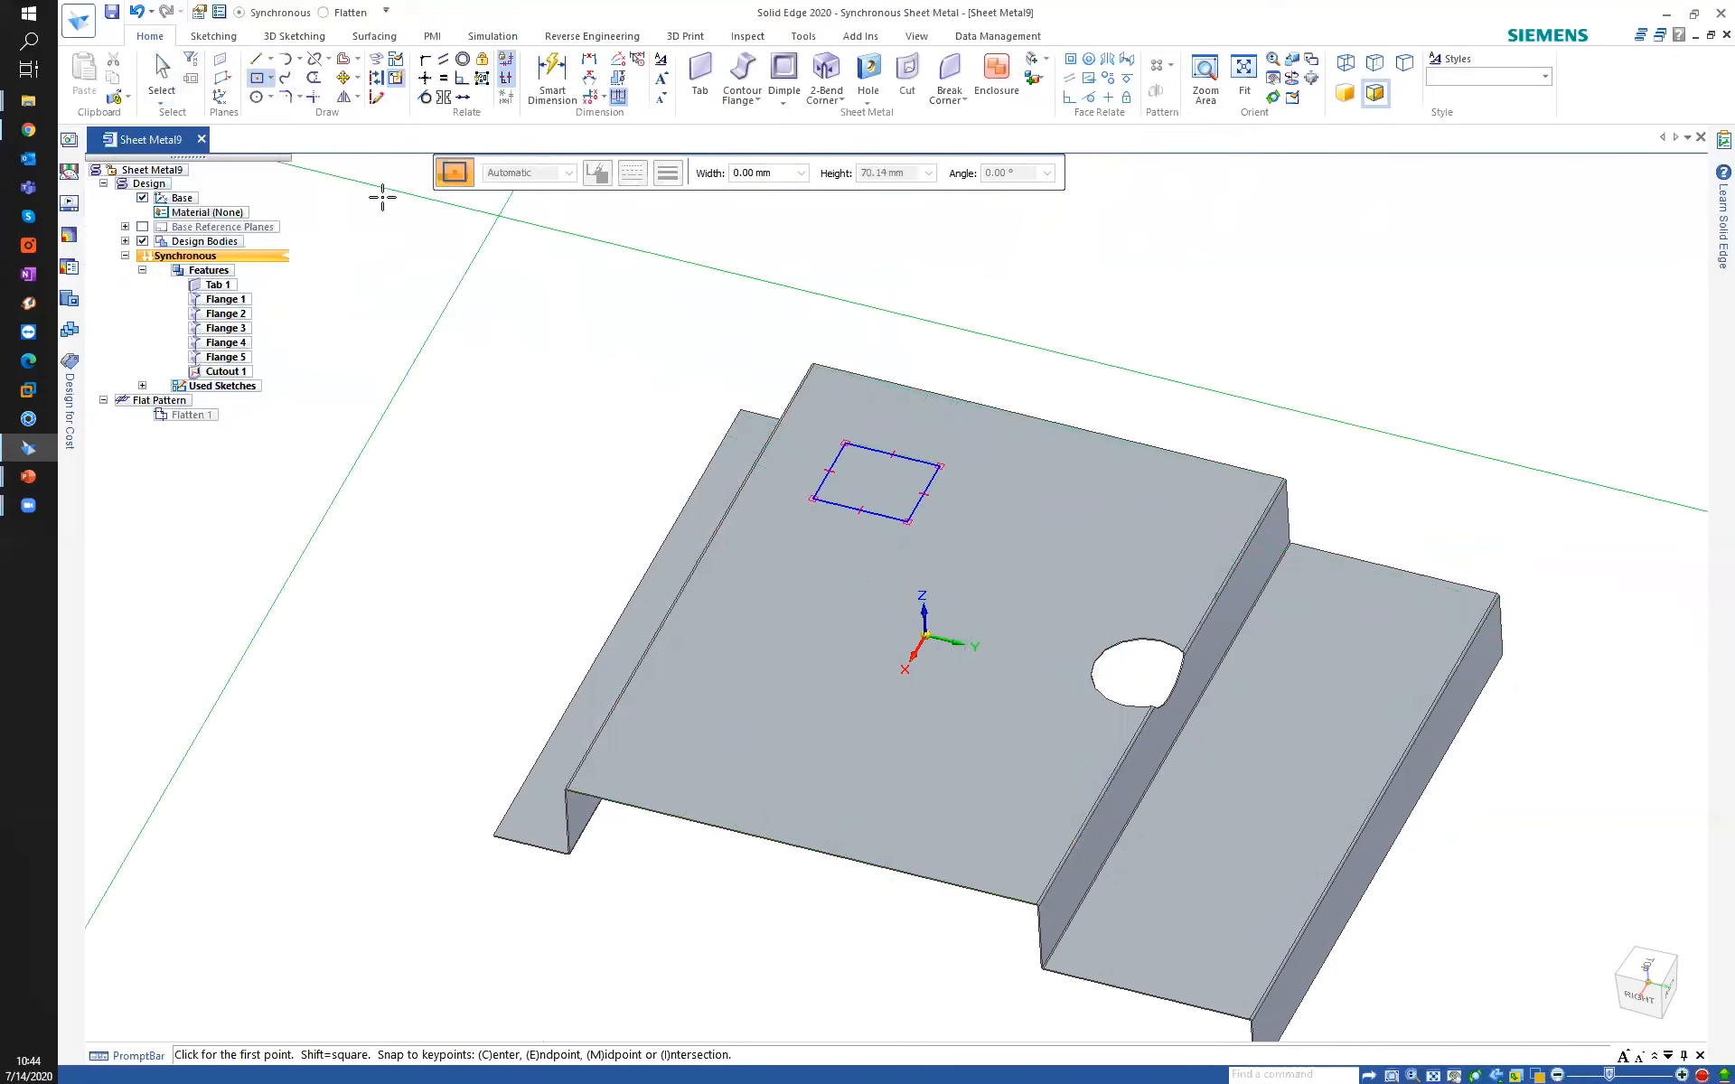
left_click(257, 97)
left_click(1060, 535)
left_click(1110, 512)
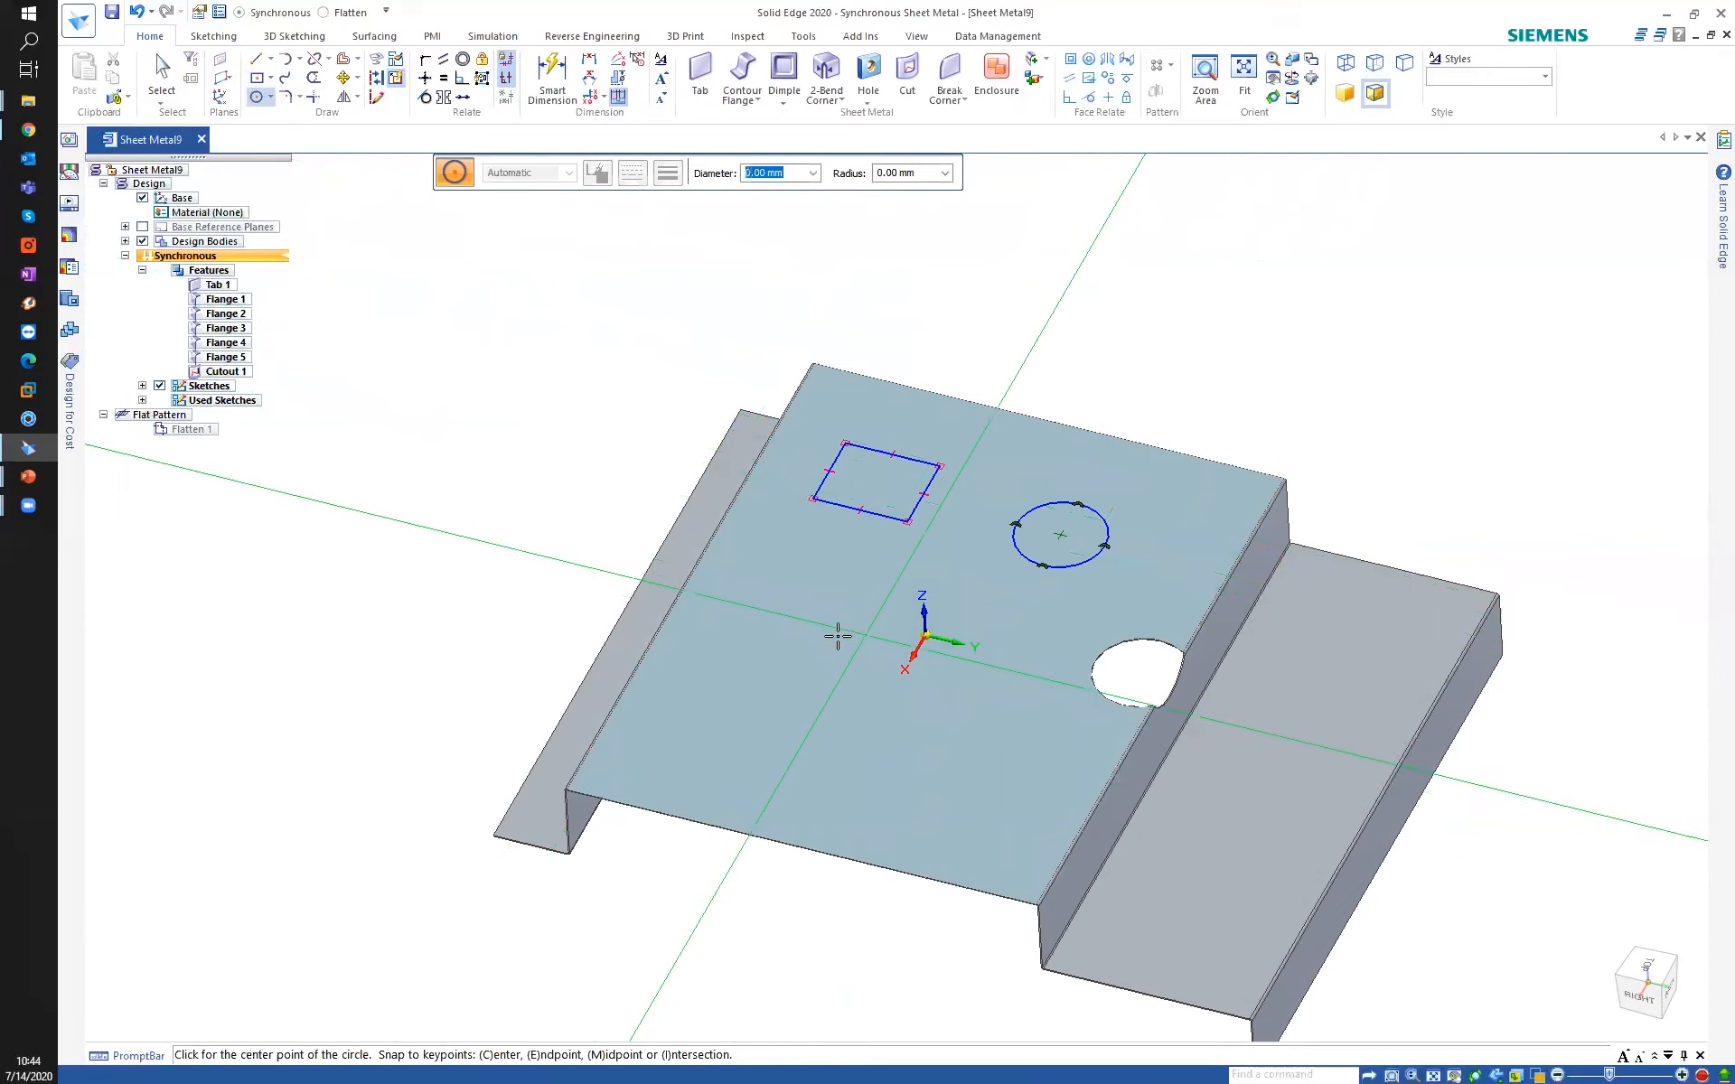
Sketch an open line, tangent arc and line chain in front of the rectangle, with the last line about 76 mm long.
left_click(261, 61)
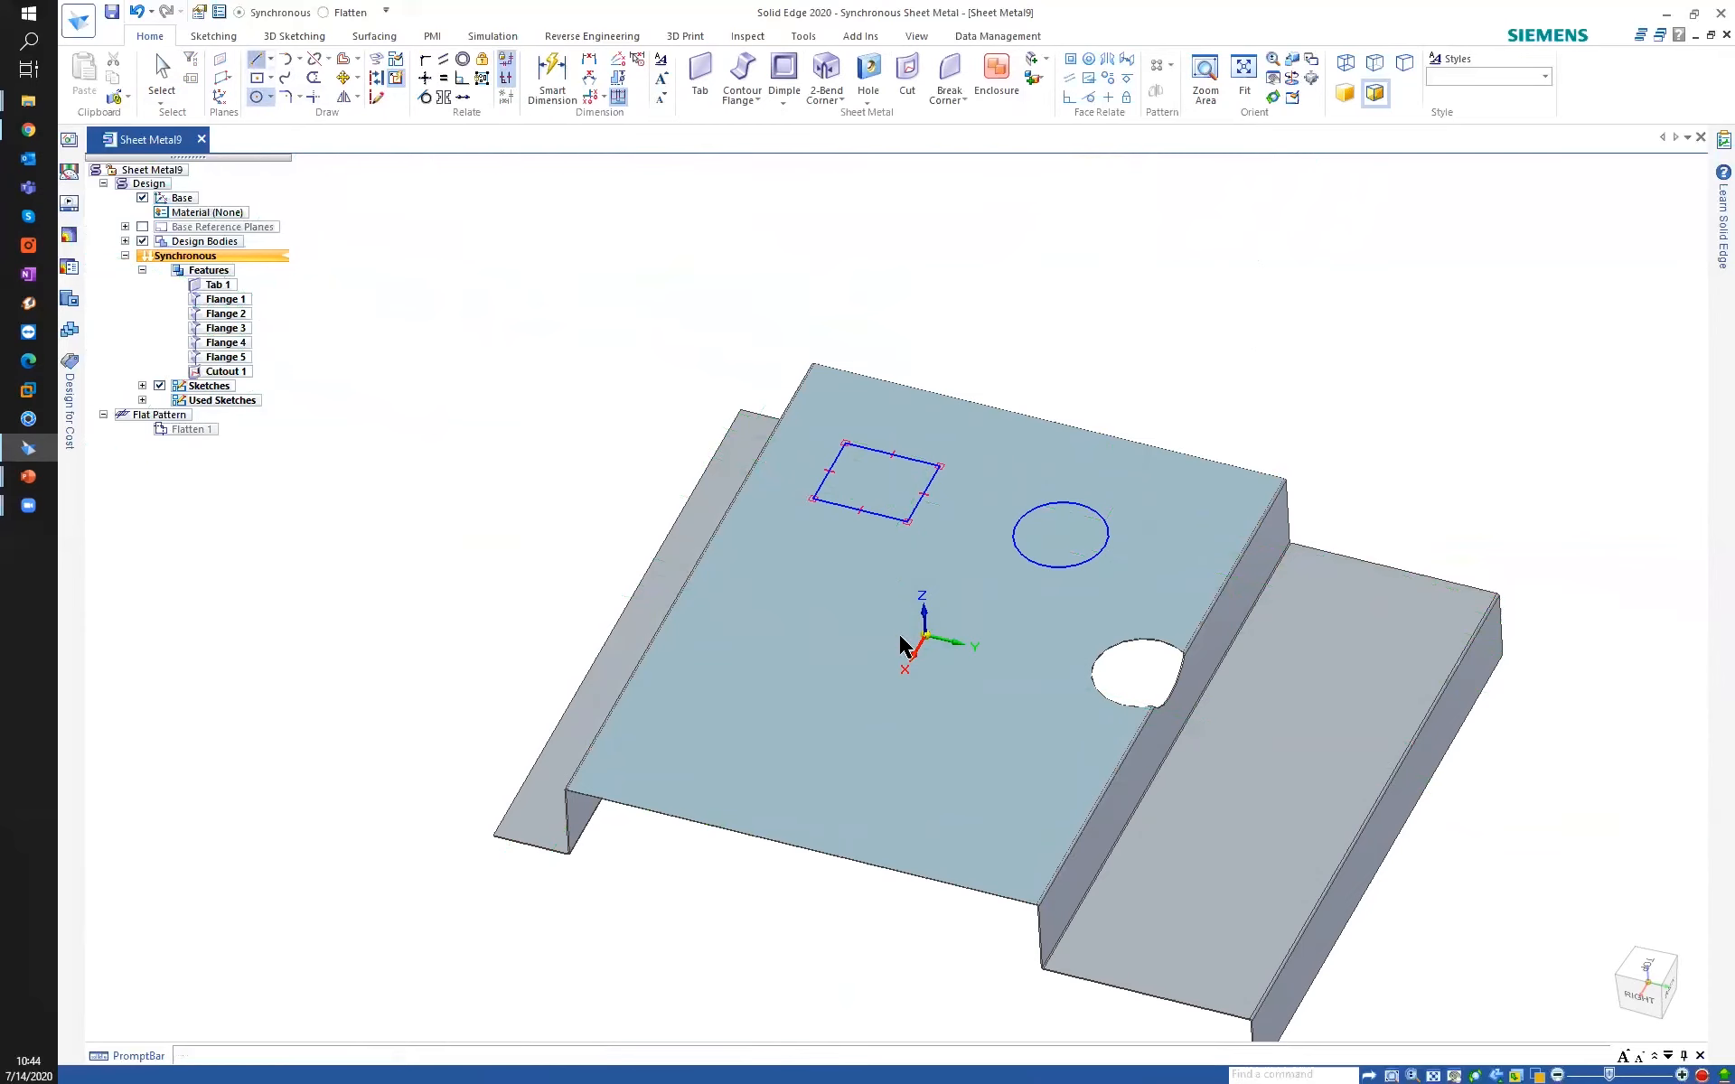
left_click(807, 588)
left_click(767, 659)
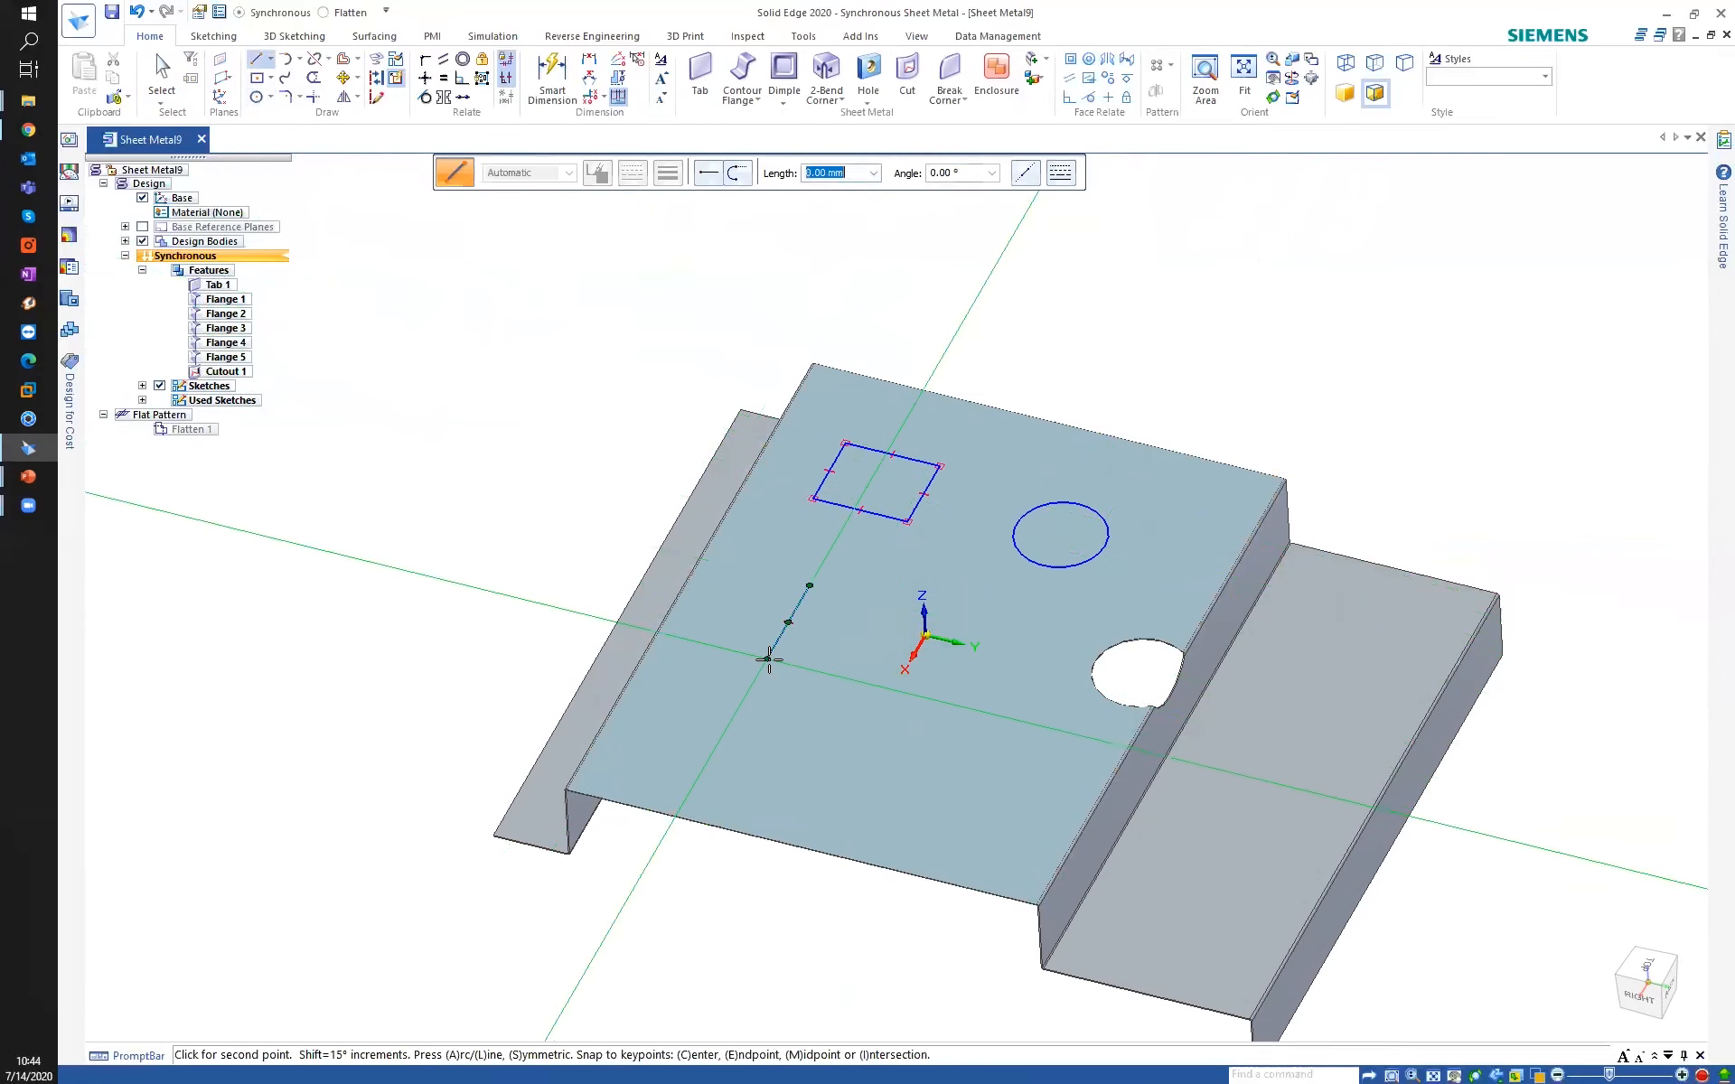
left_click(789, 728)
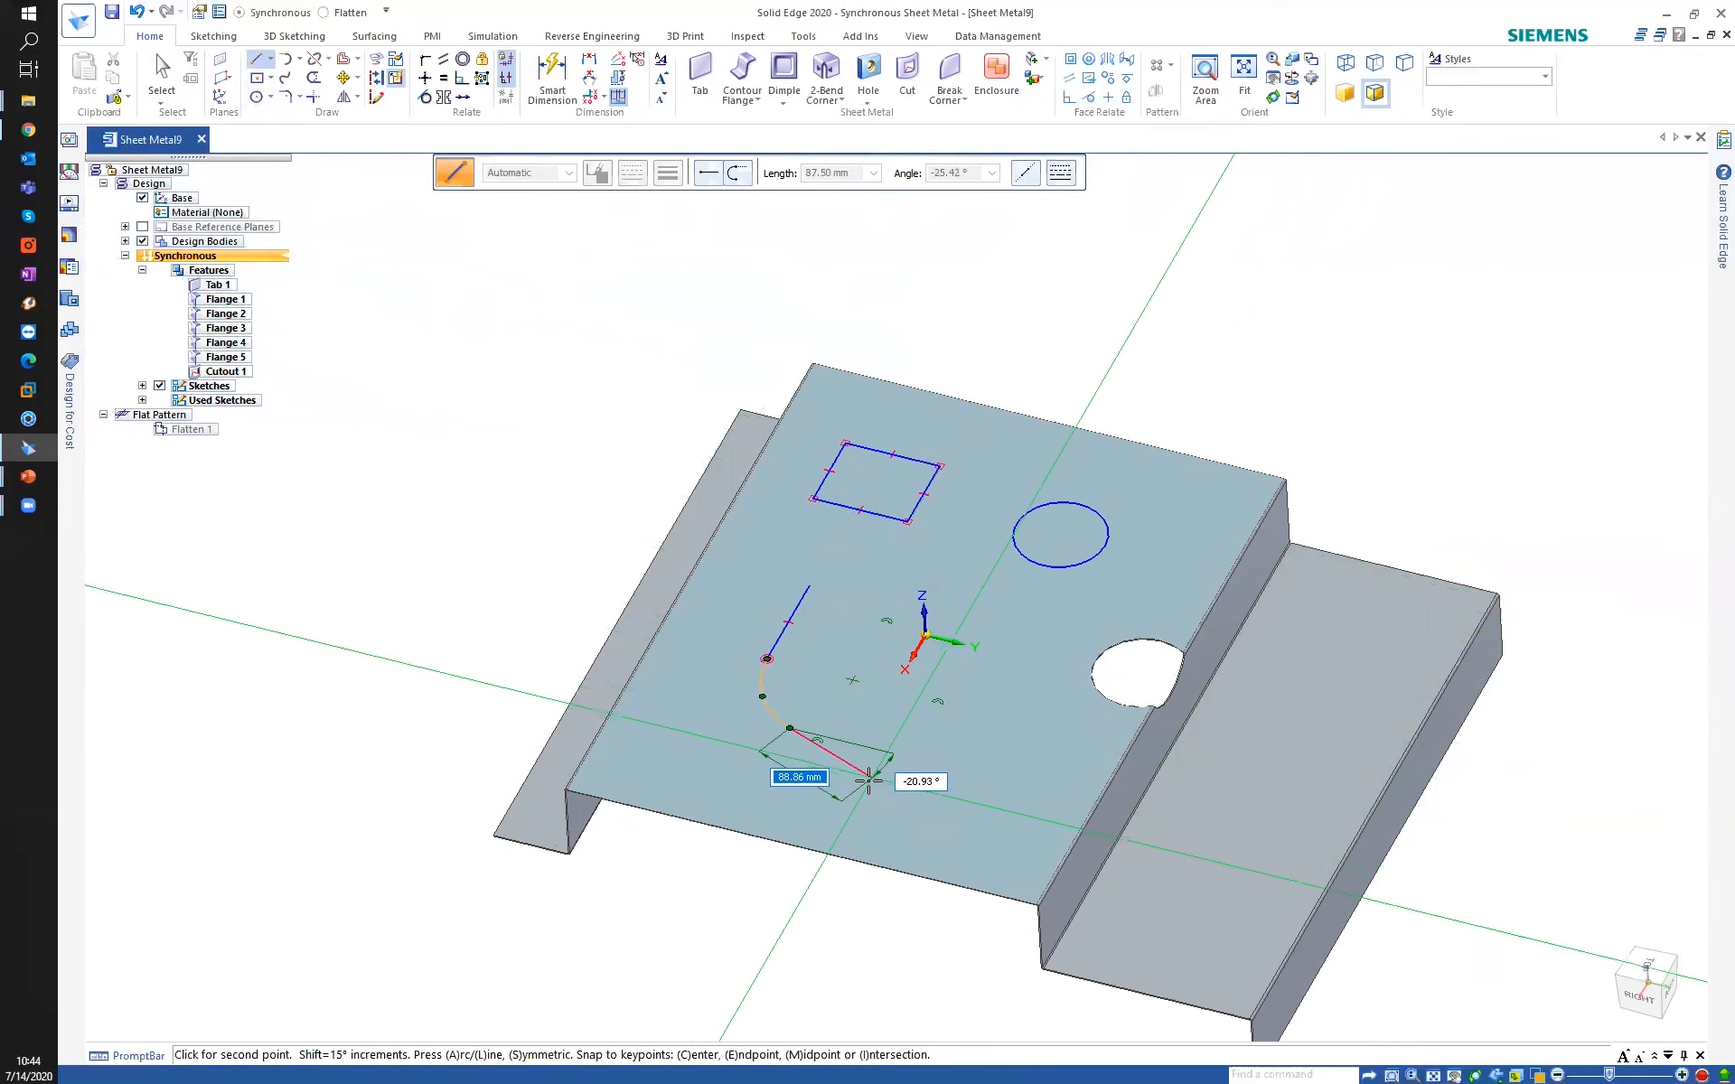
scroll(863, 774, "up", 2)
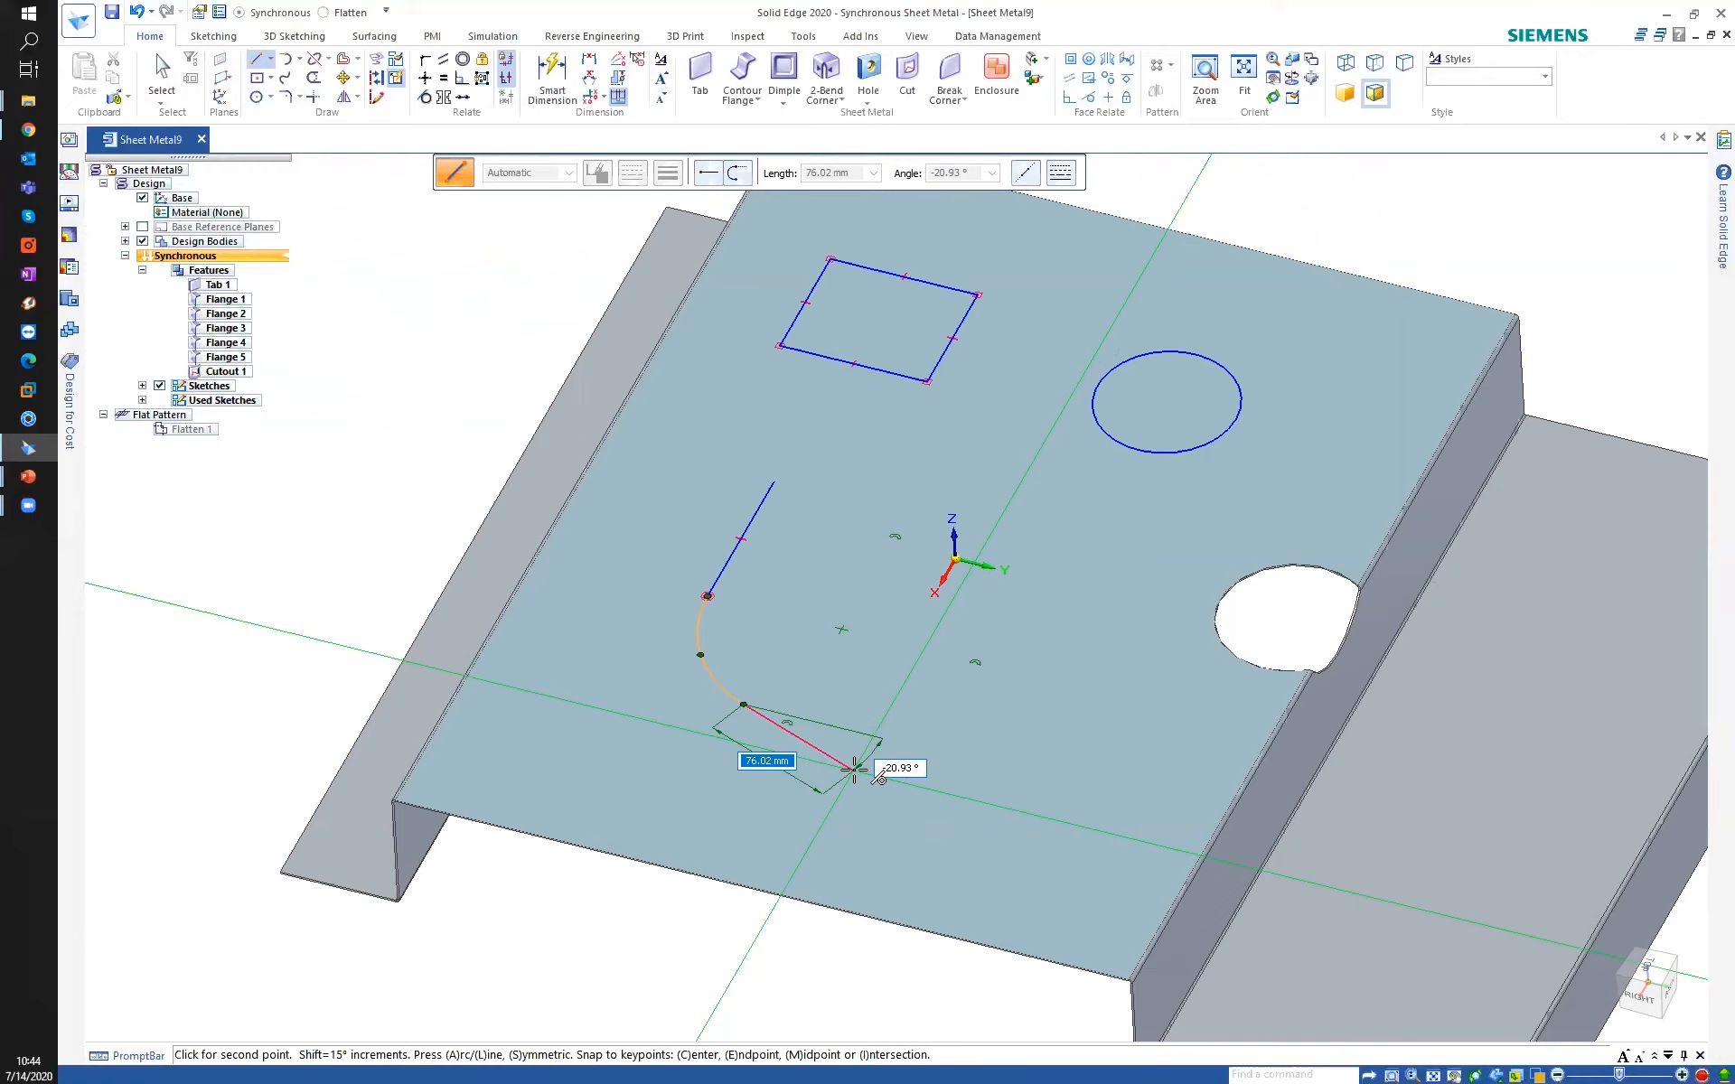
left_click(854, 769)
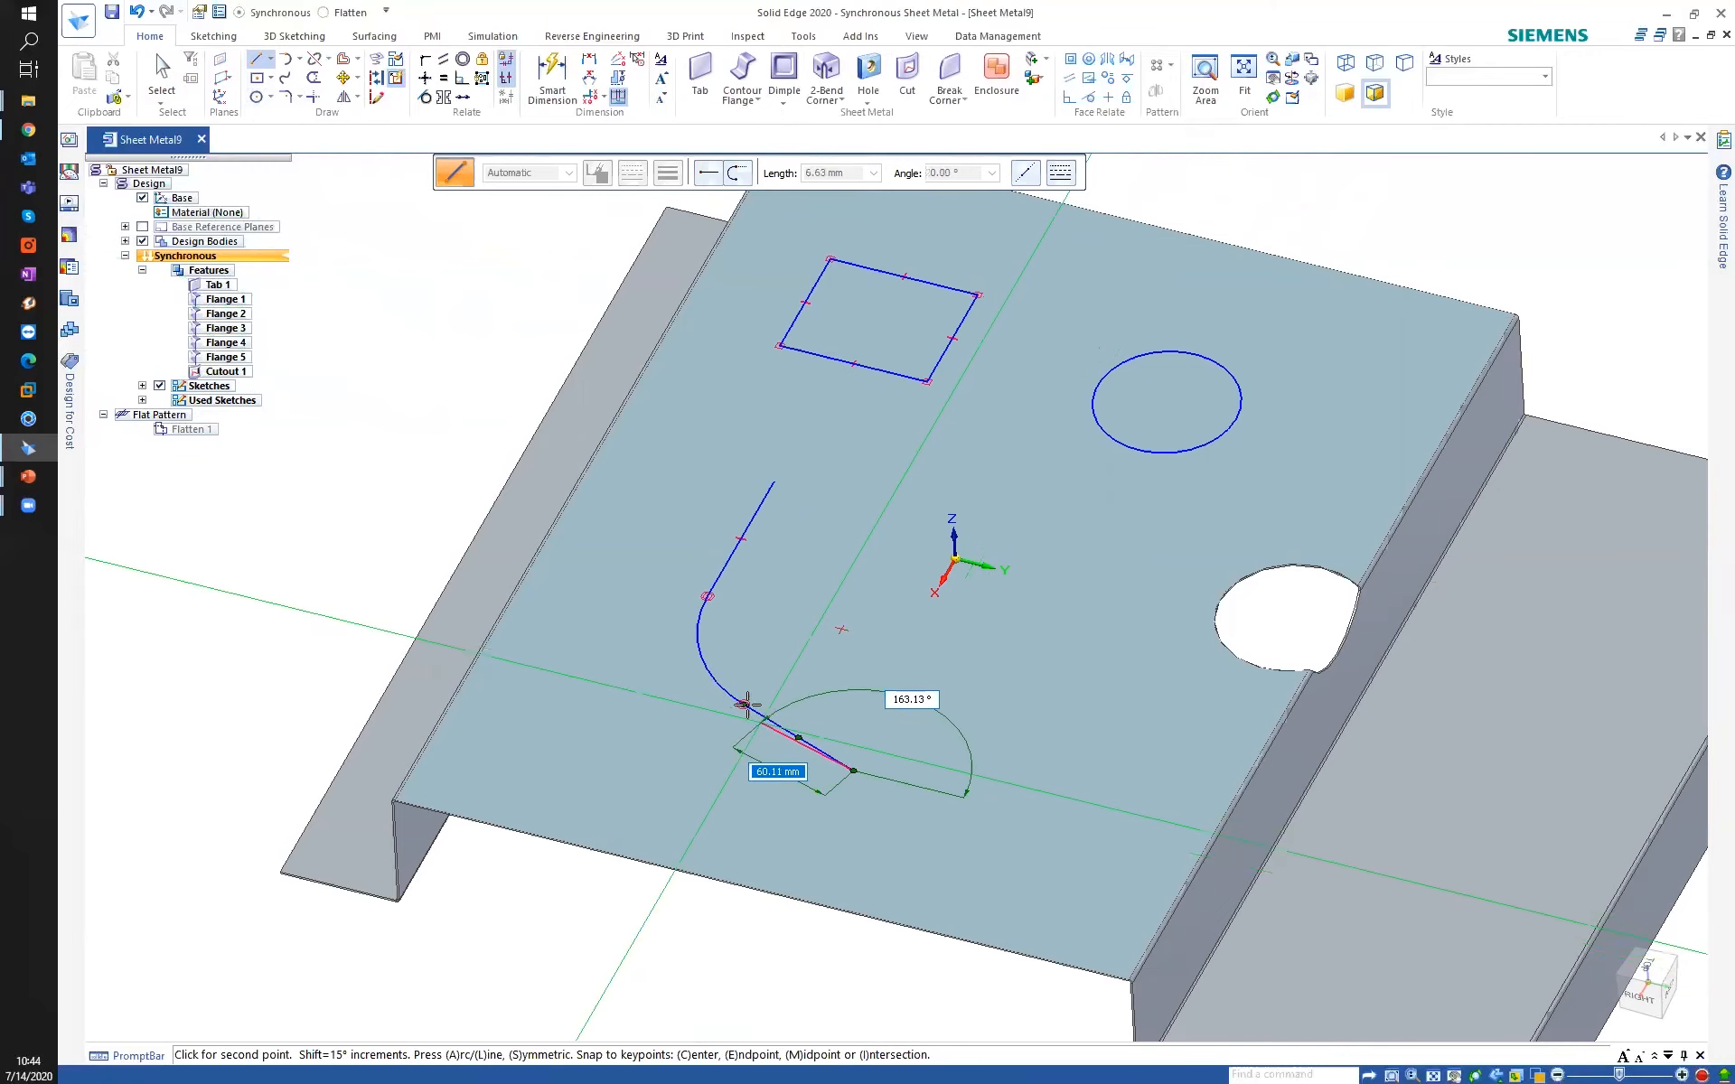
right_click(828, 687)
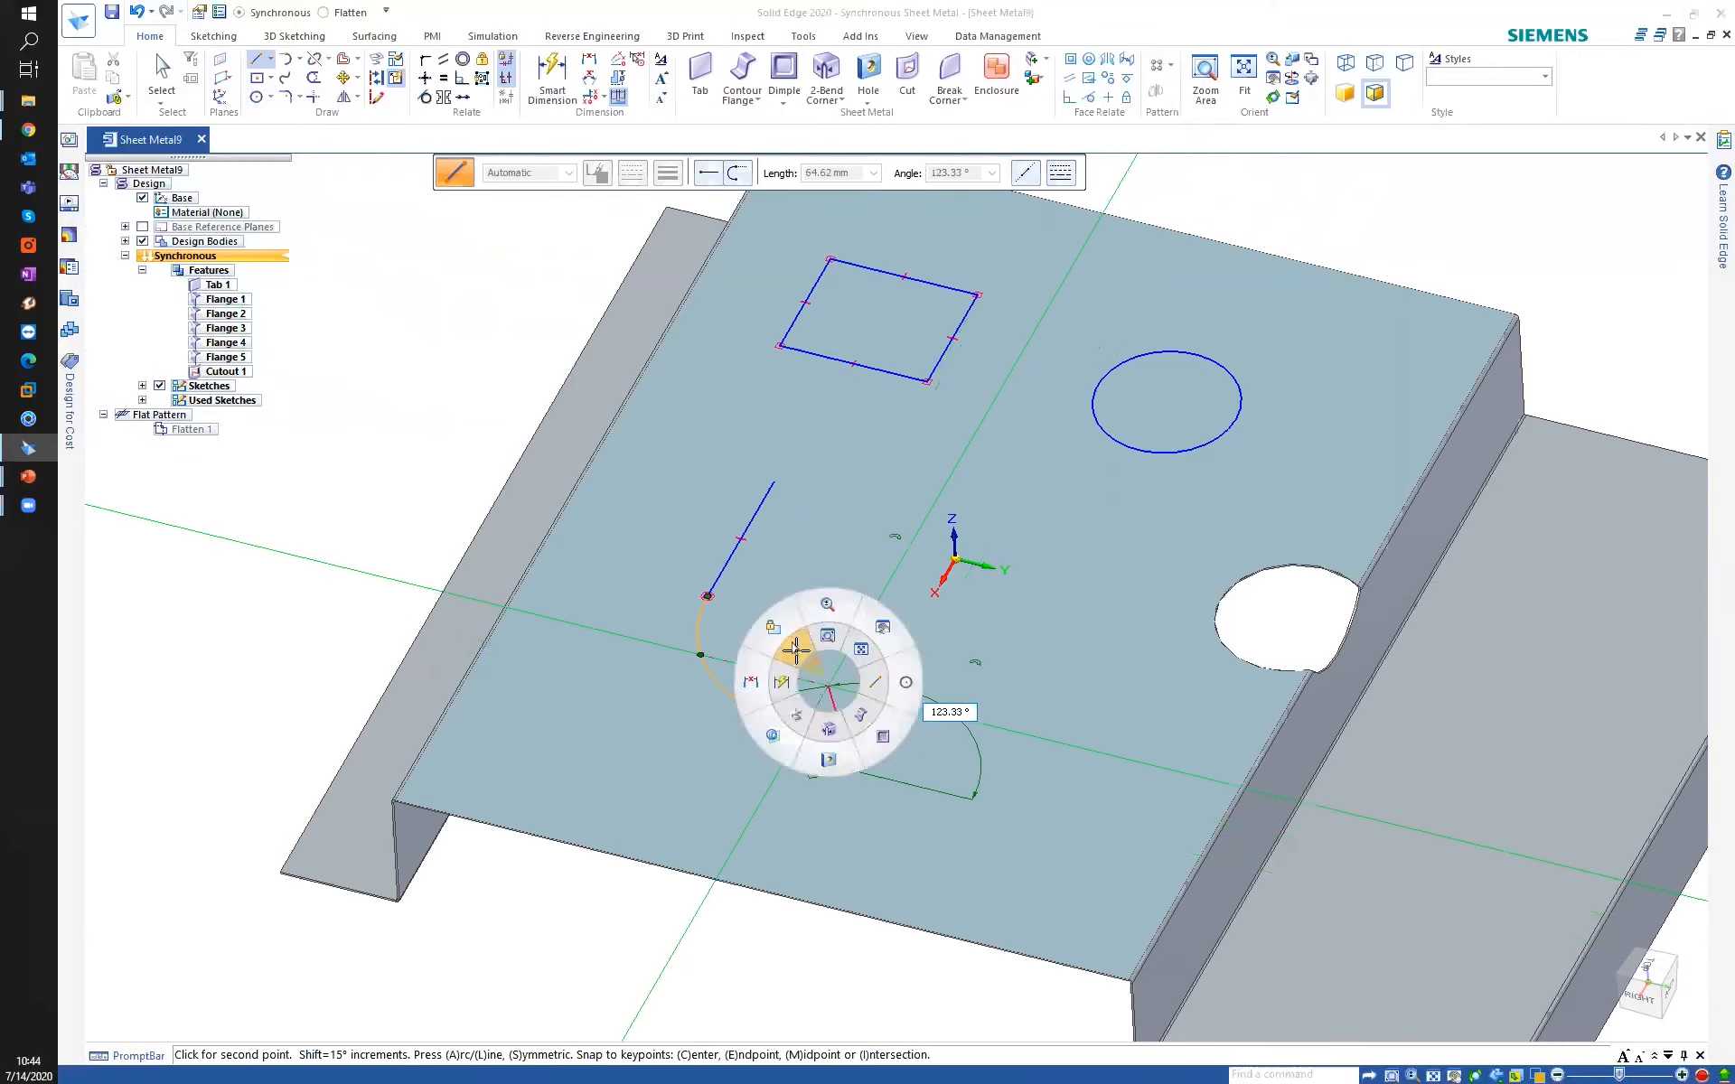
left_click(787, 657)
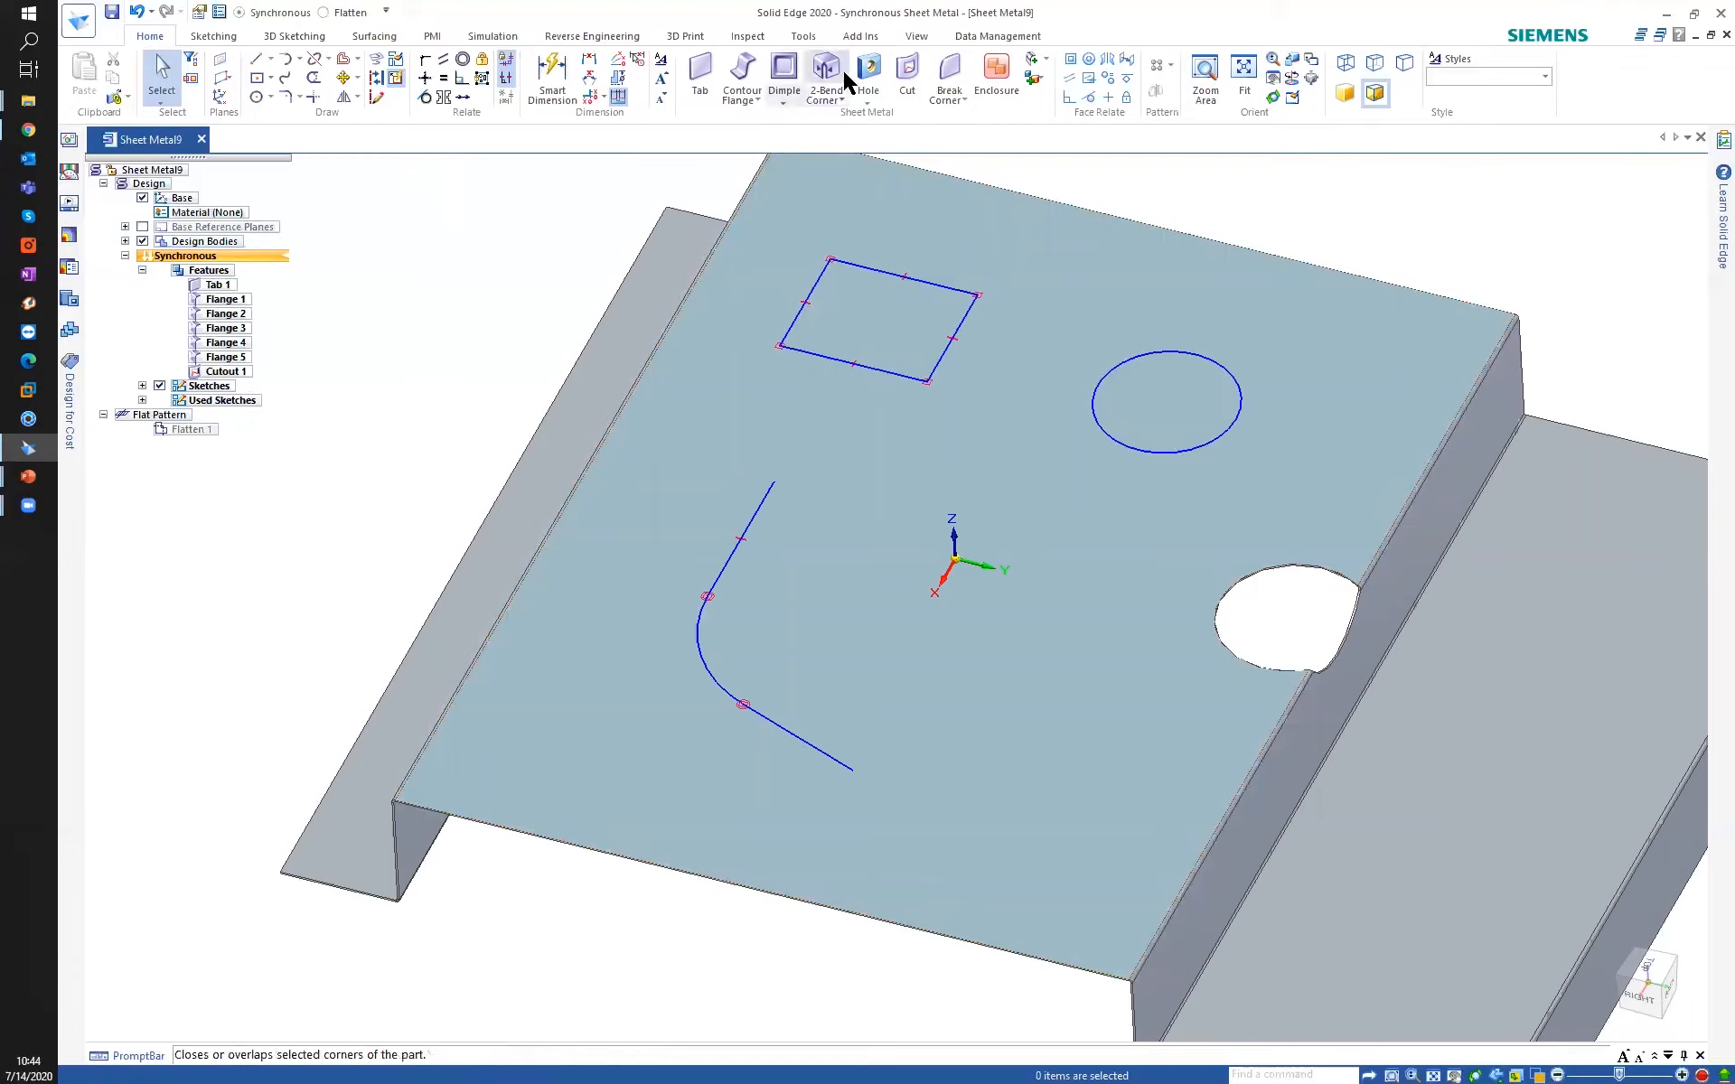
Create a dimple with a 3 mm extent from the rectangular region, checking the dimple options without changing them.
left_click(780, 100)
left_click(801, 120)
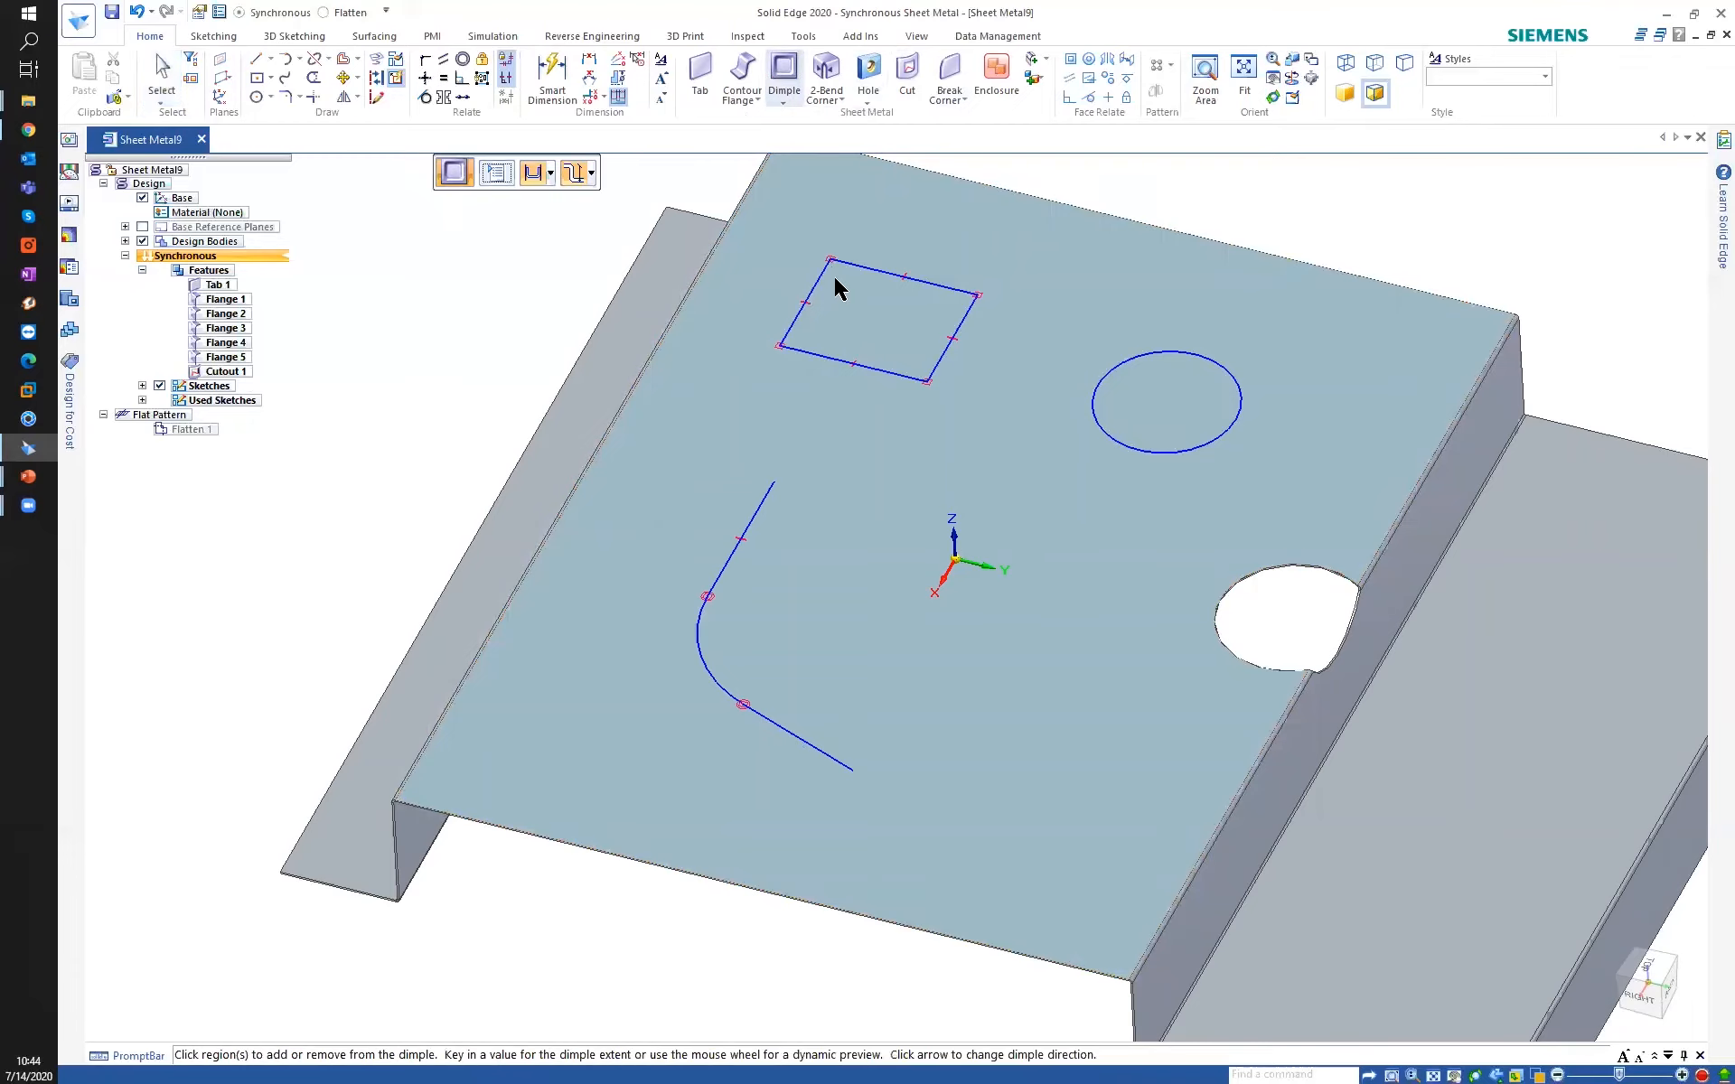
left_click(496, 175)
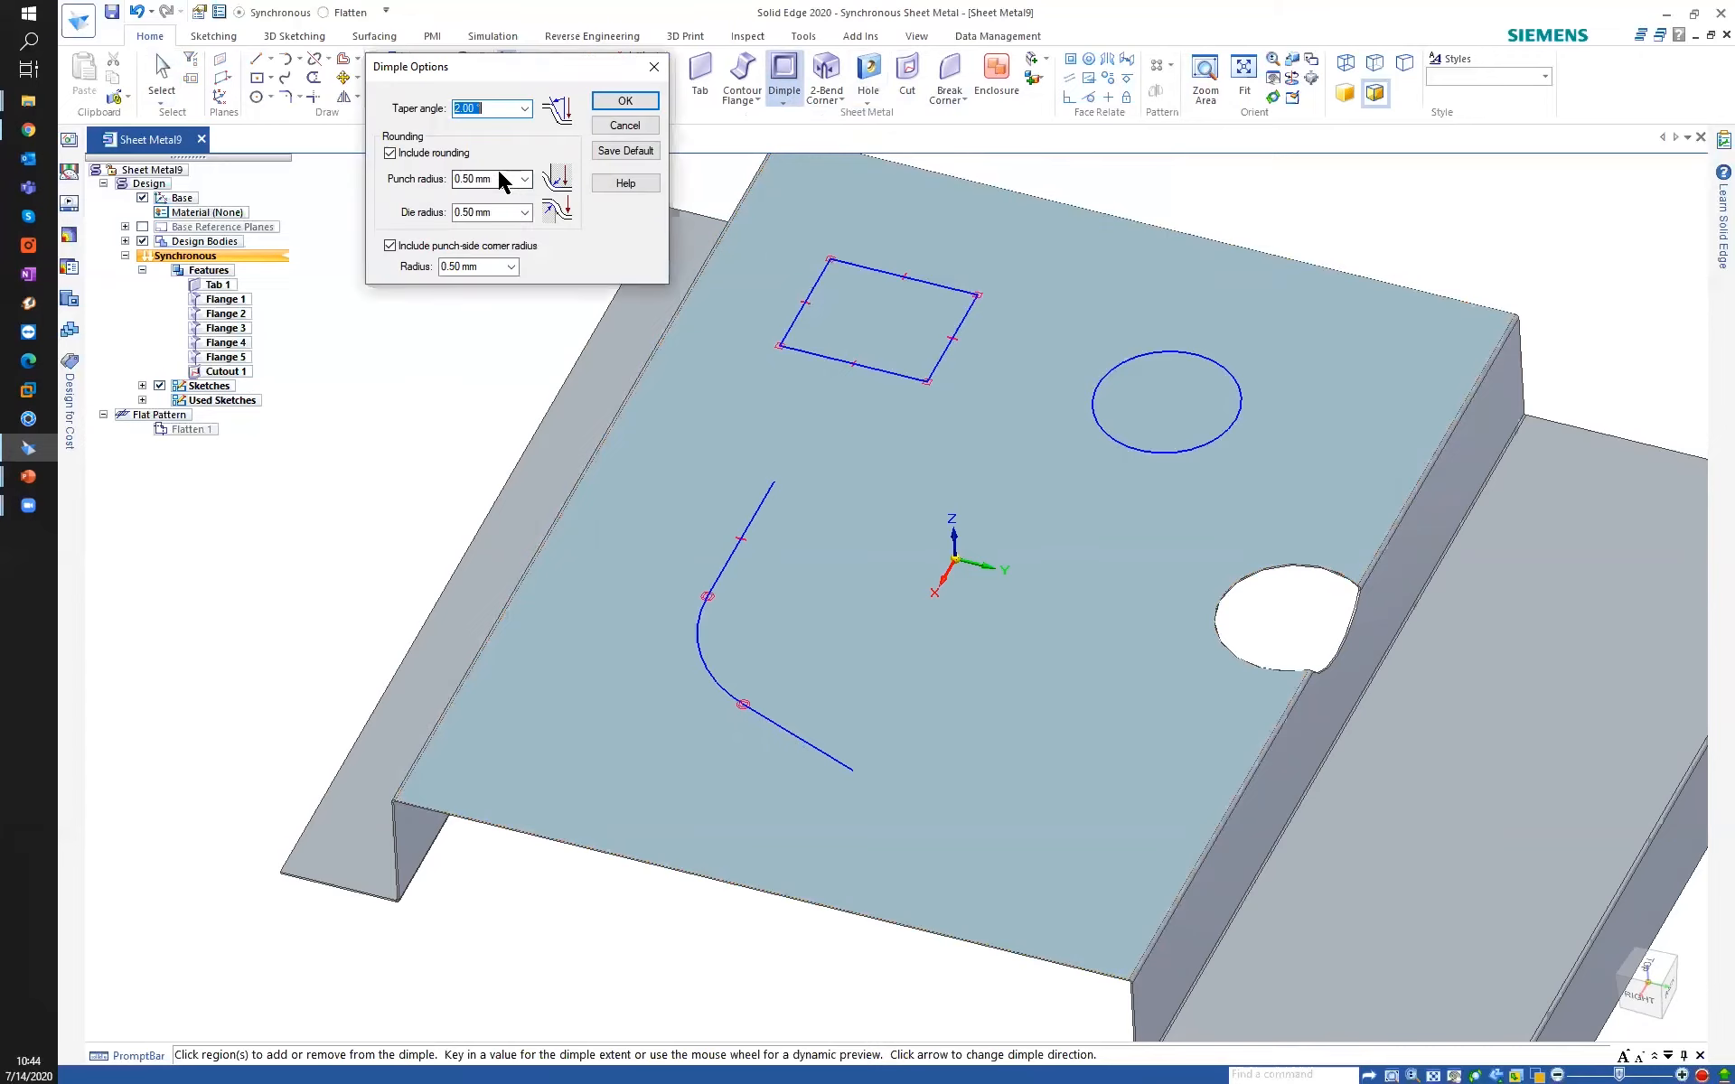
left_click(653, 66)
left_click(830, 342)
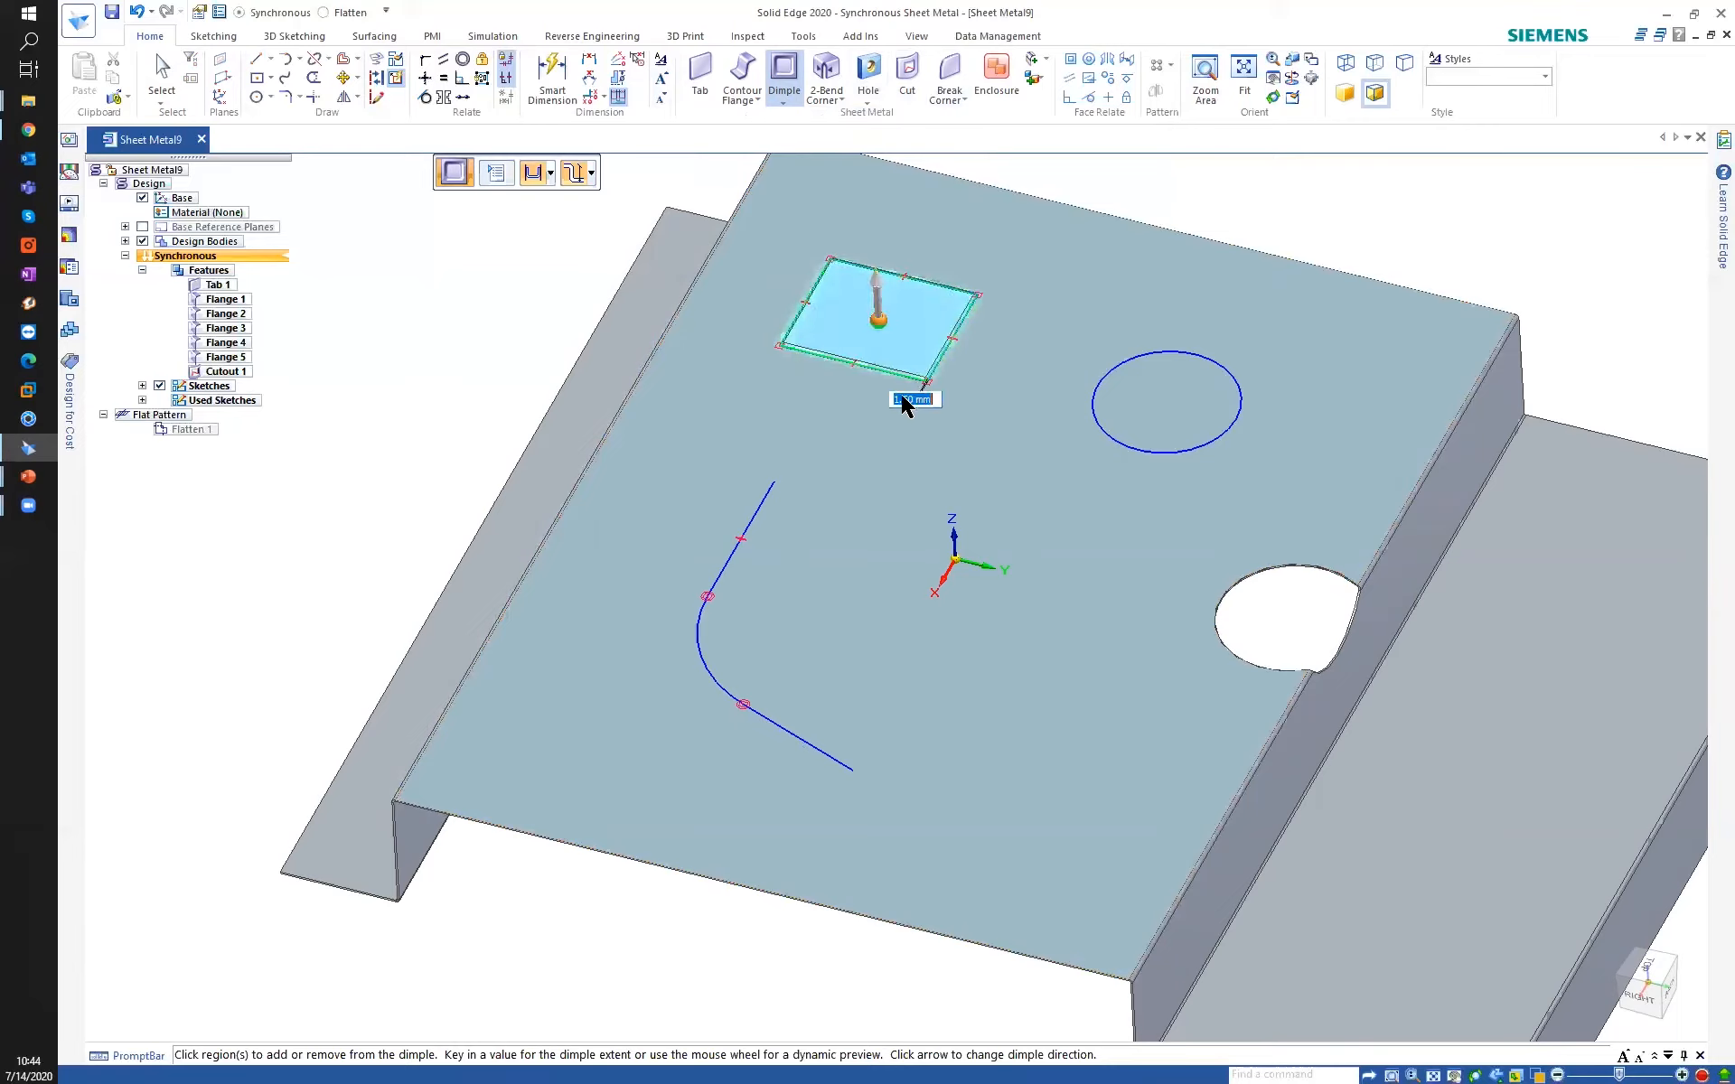
type("3")
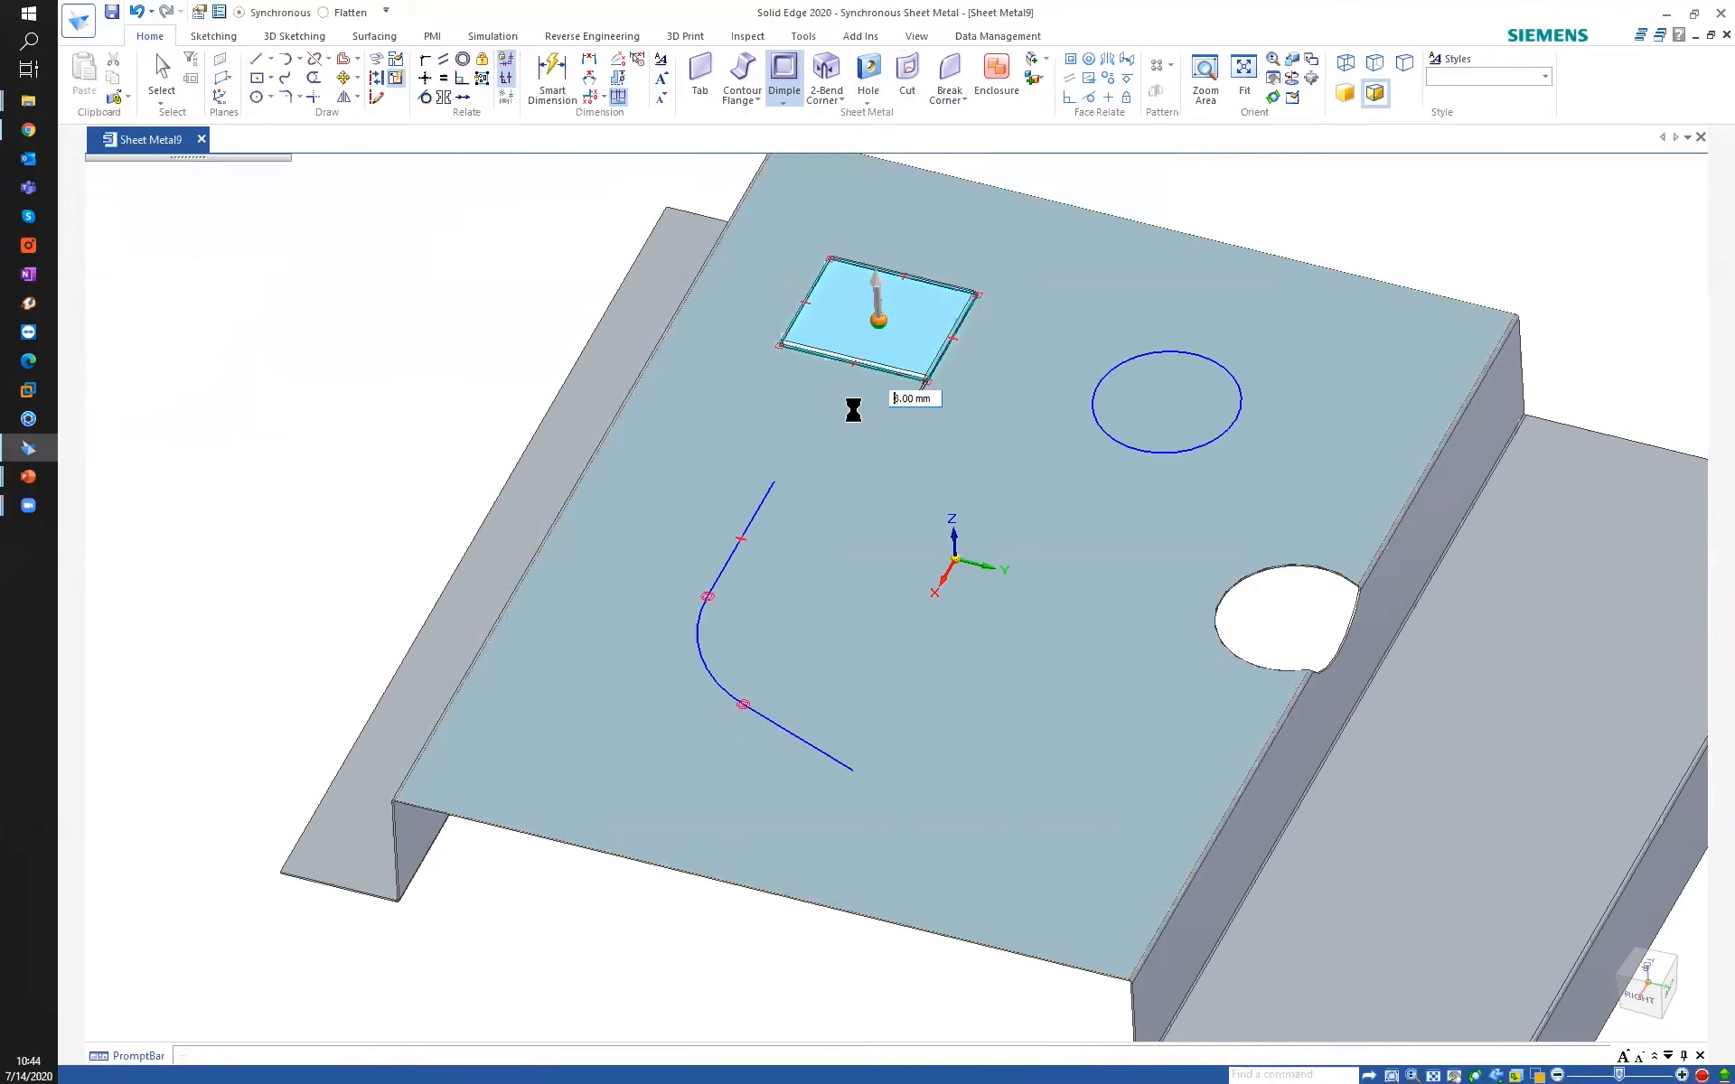
key("Return")
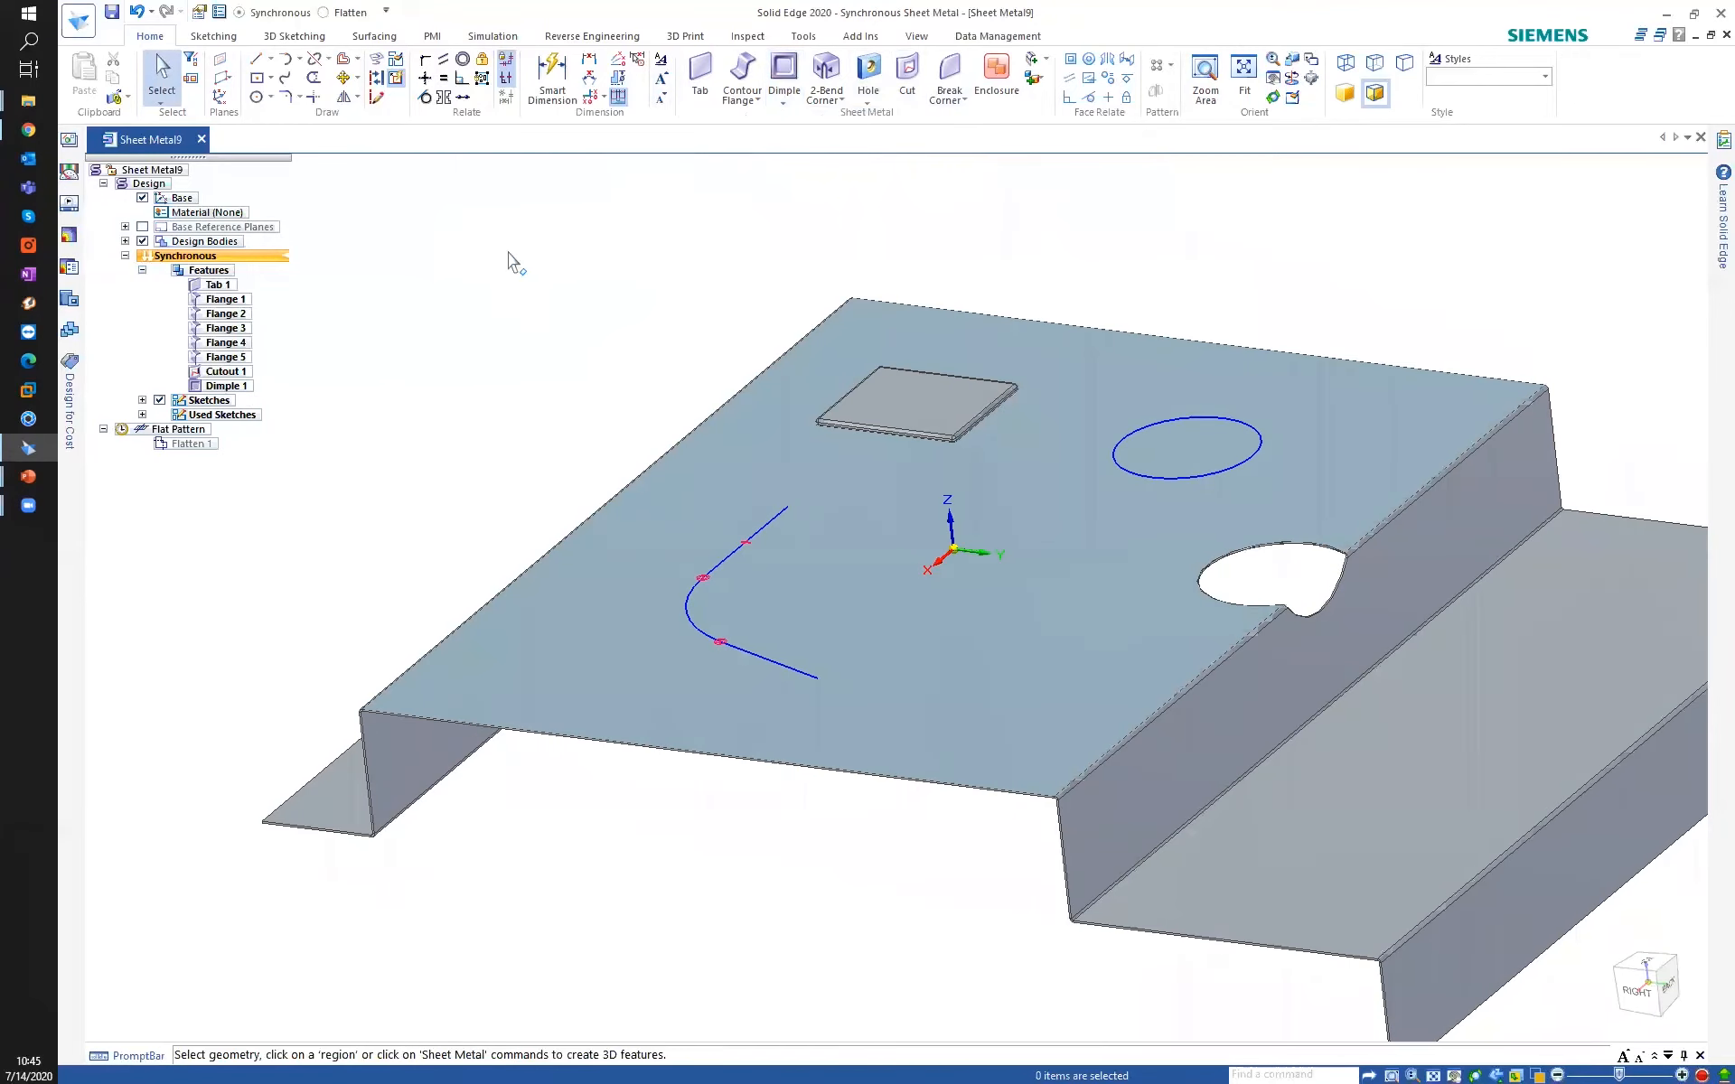
Open the rectangular dimple for editing and review its options without changing them.
middle_click_drag(515, 271, 1005, 326)
left_click(1019, 336)
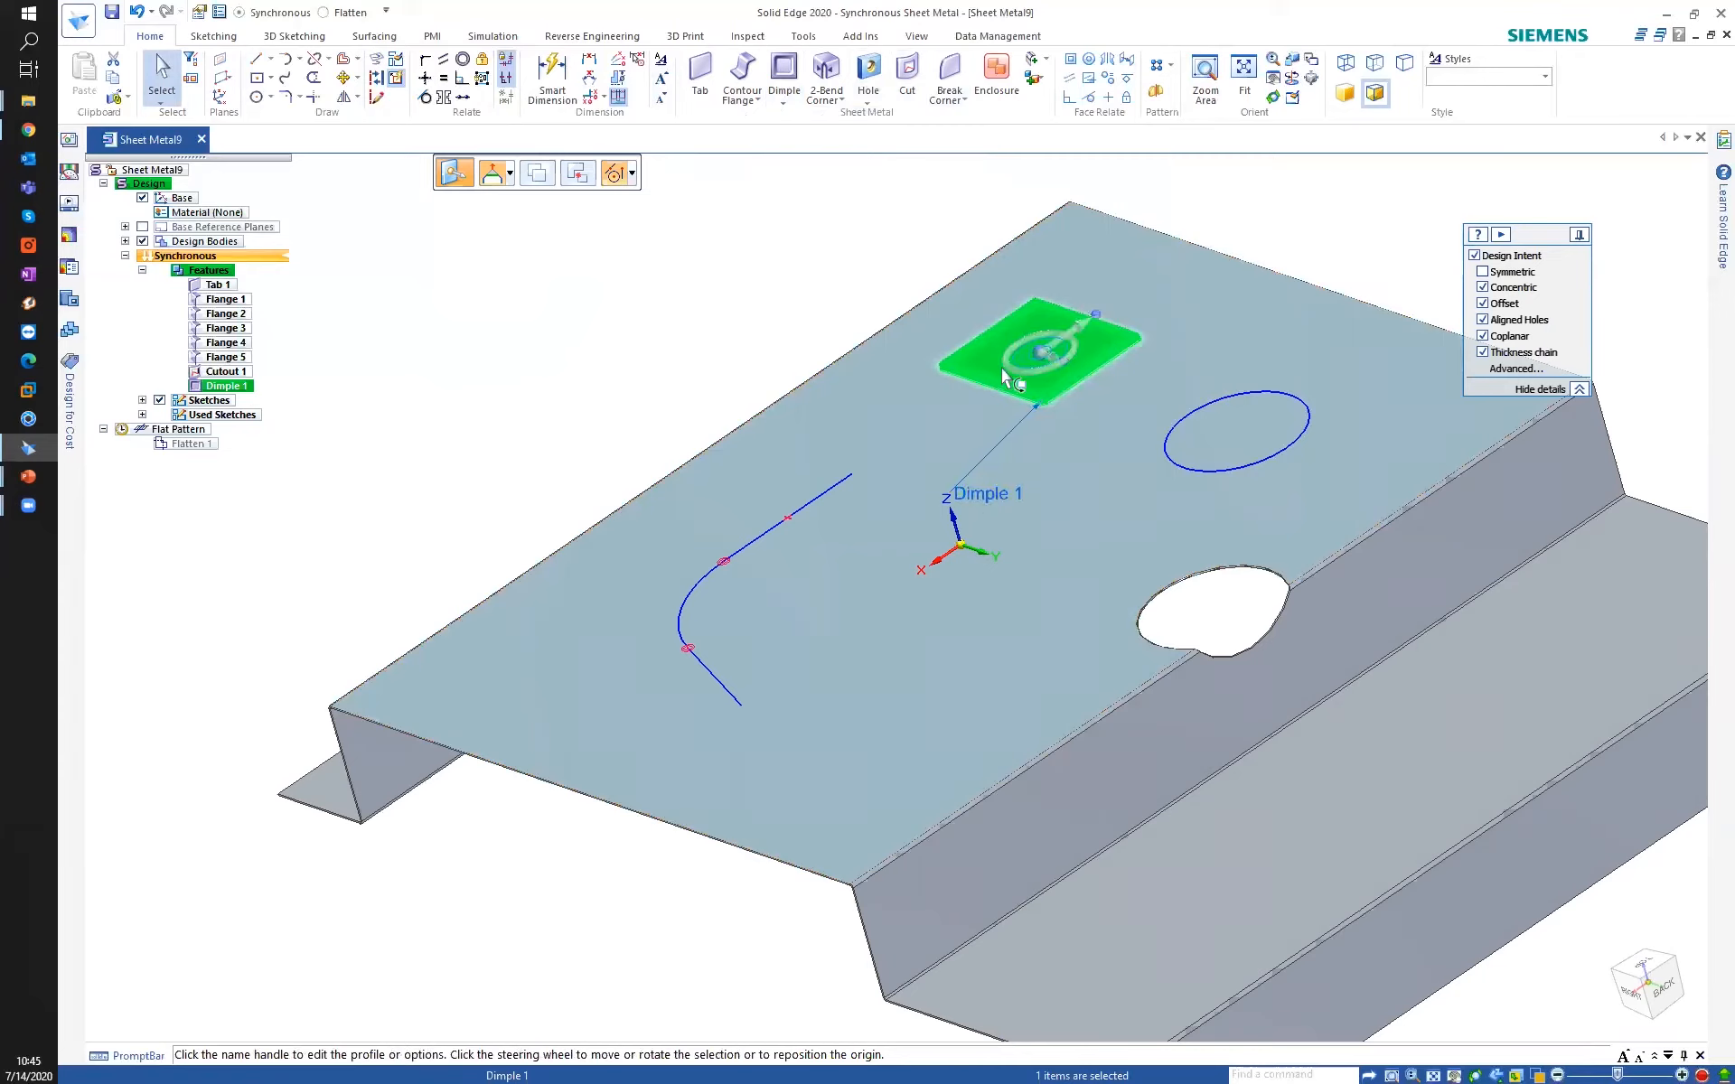
left_click(985, 495)
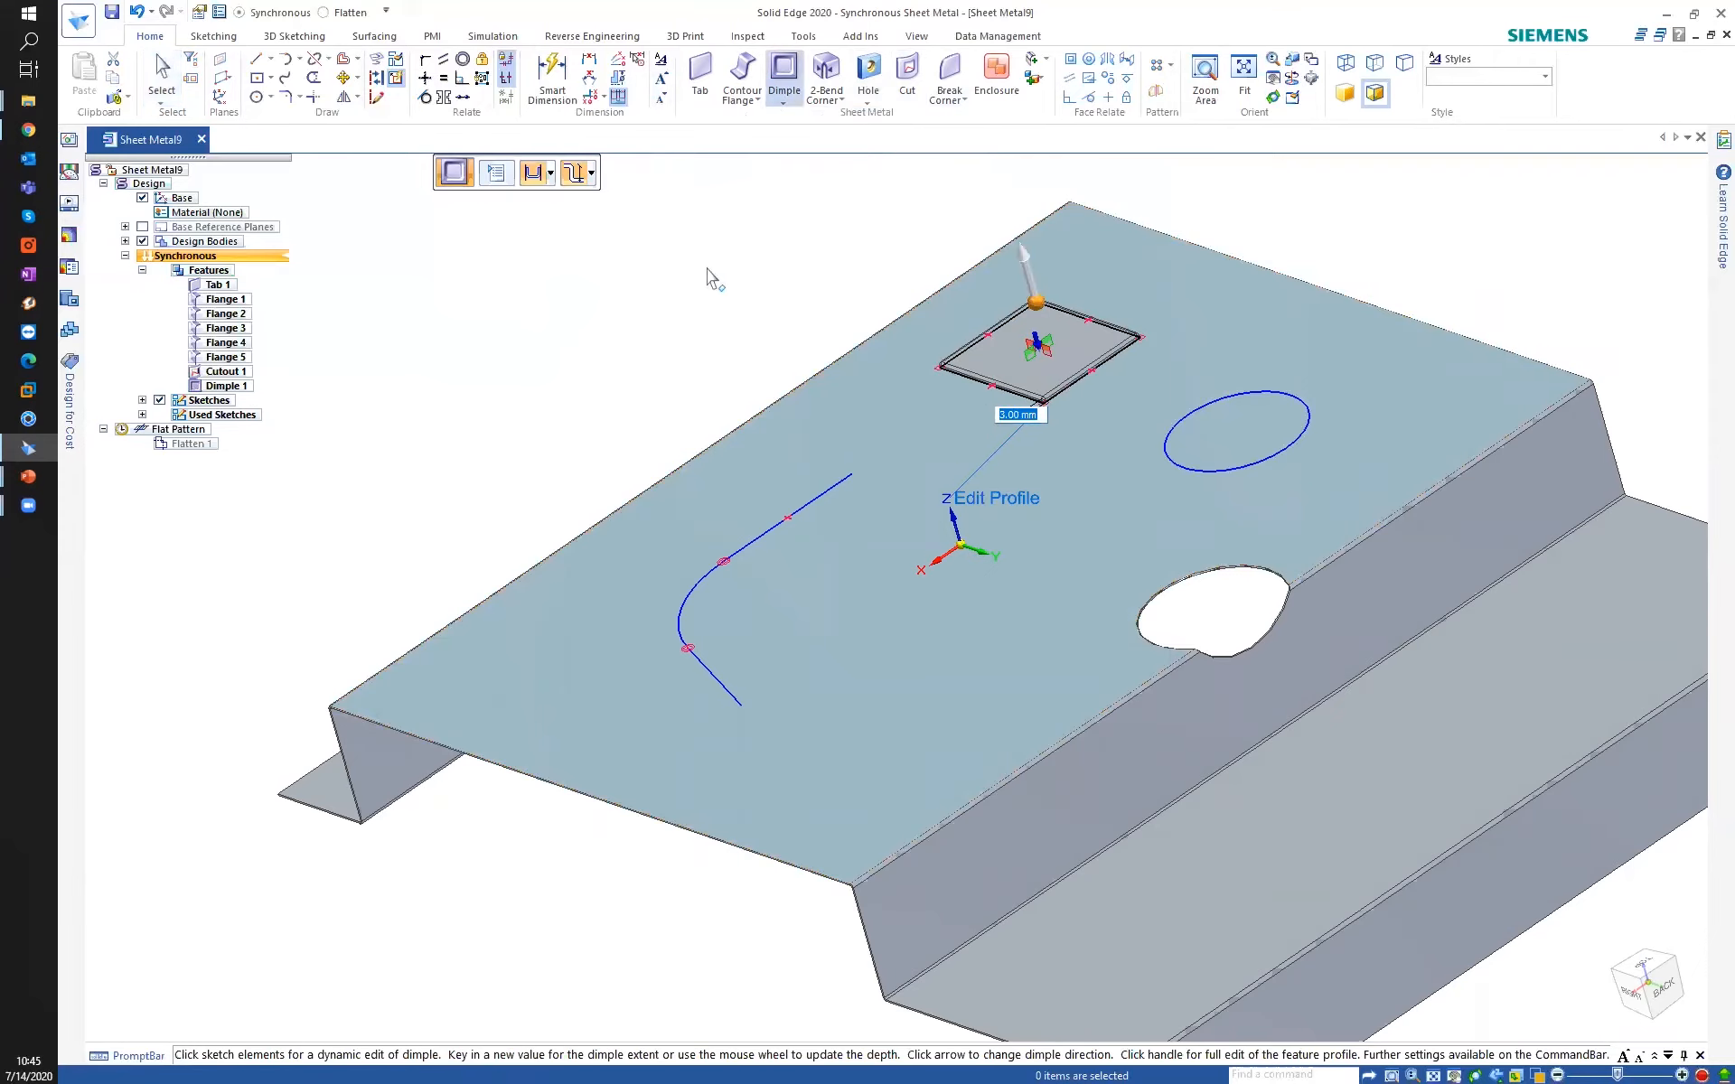
left_click(495, 175)
left_click(626, 128)
middle_click_drag(593, 289, 610, 298)
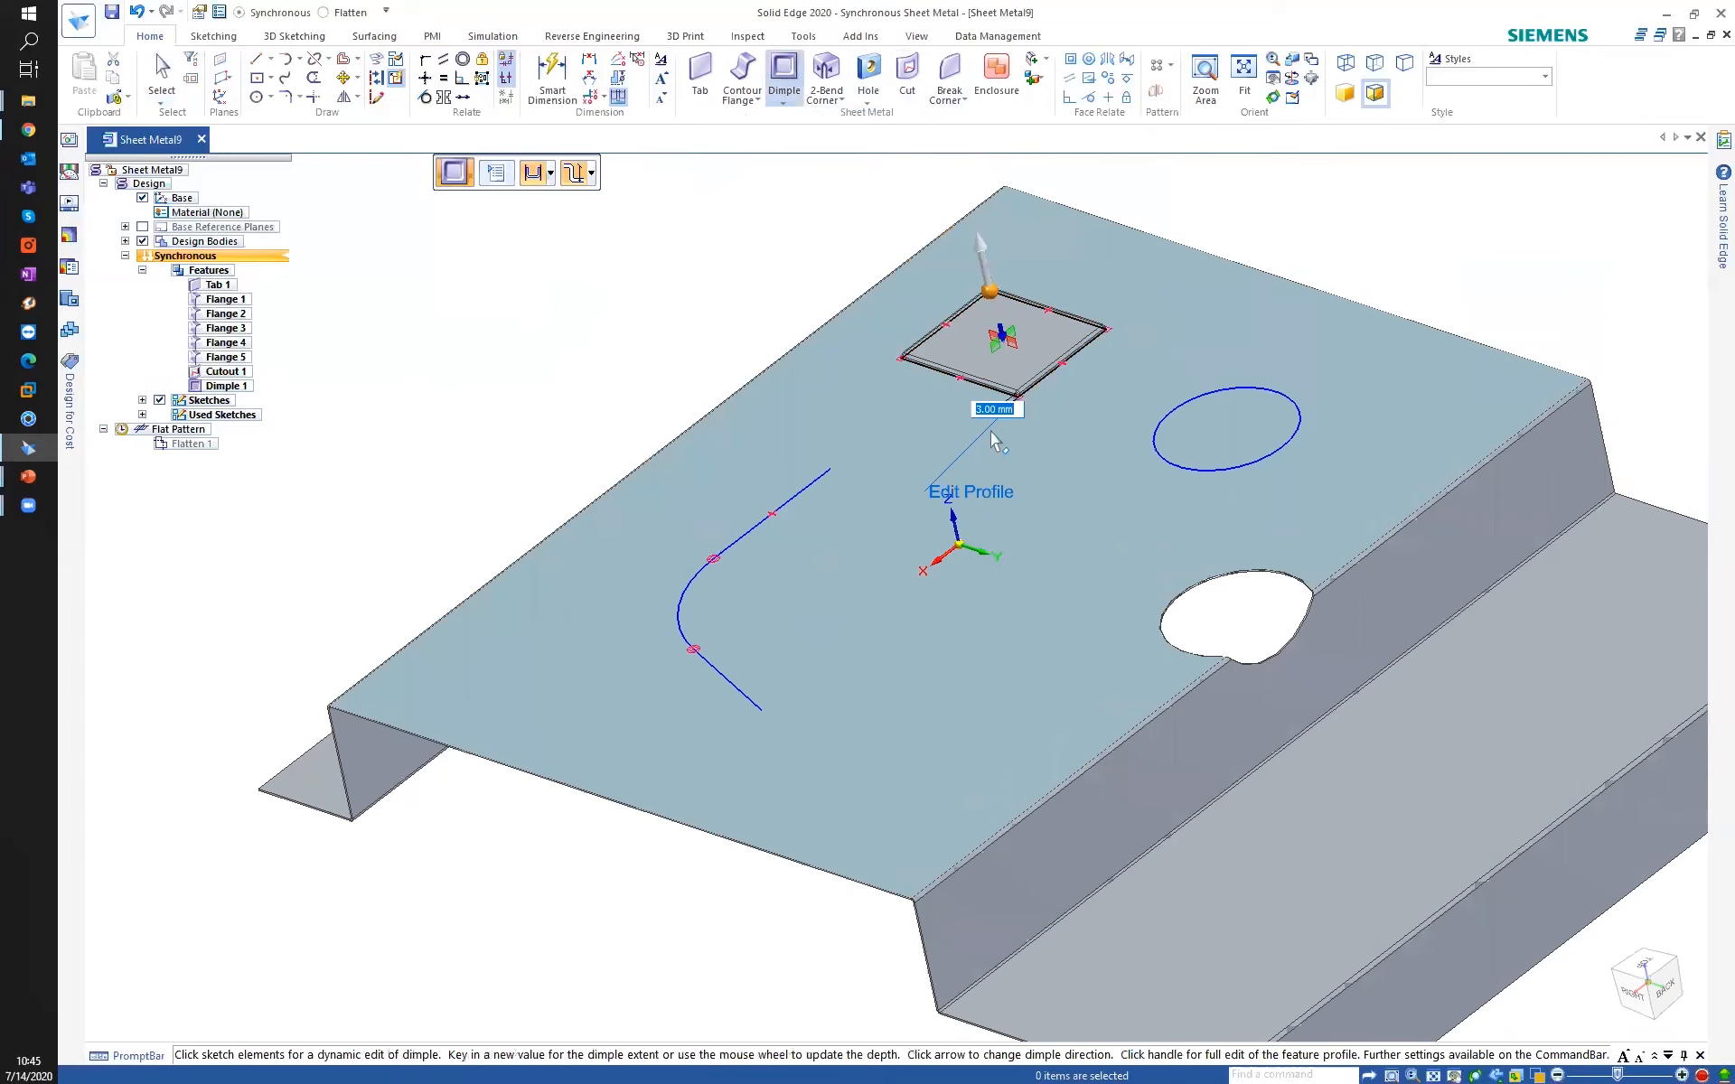
Edit the dimple's profile by moving its circle-side edge outward, accept the longer rectangle and finish the dimple edit.
left_click(983, 490)
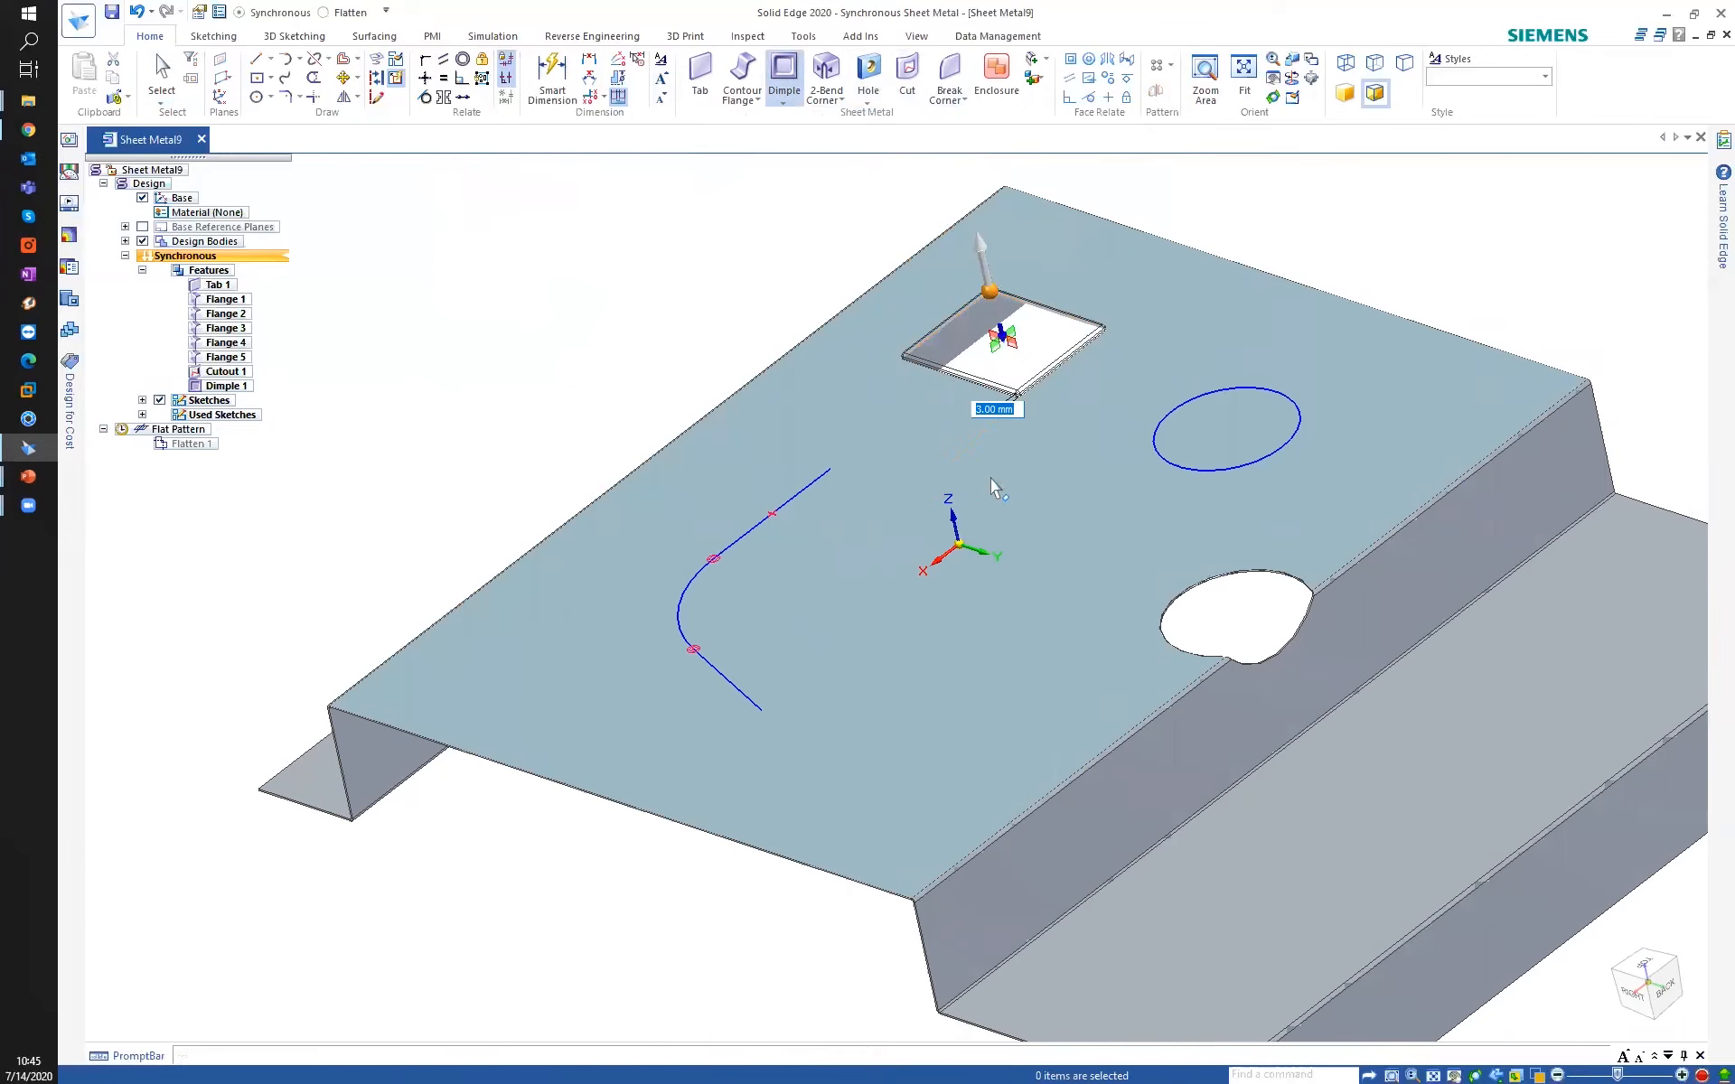
left_click(1047, 387)
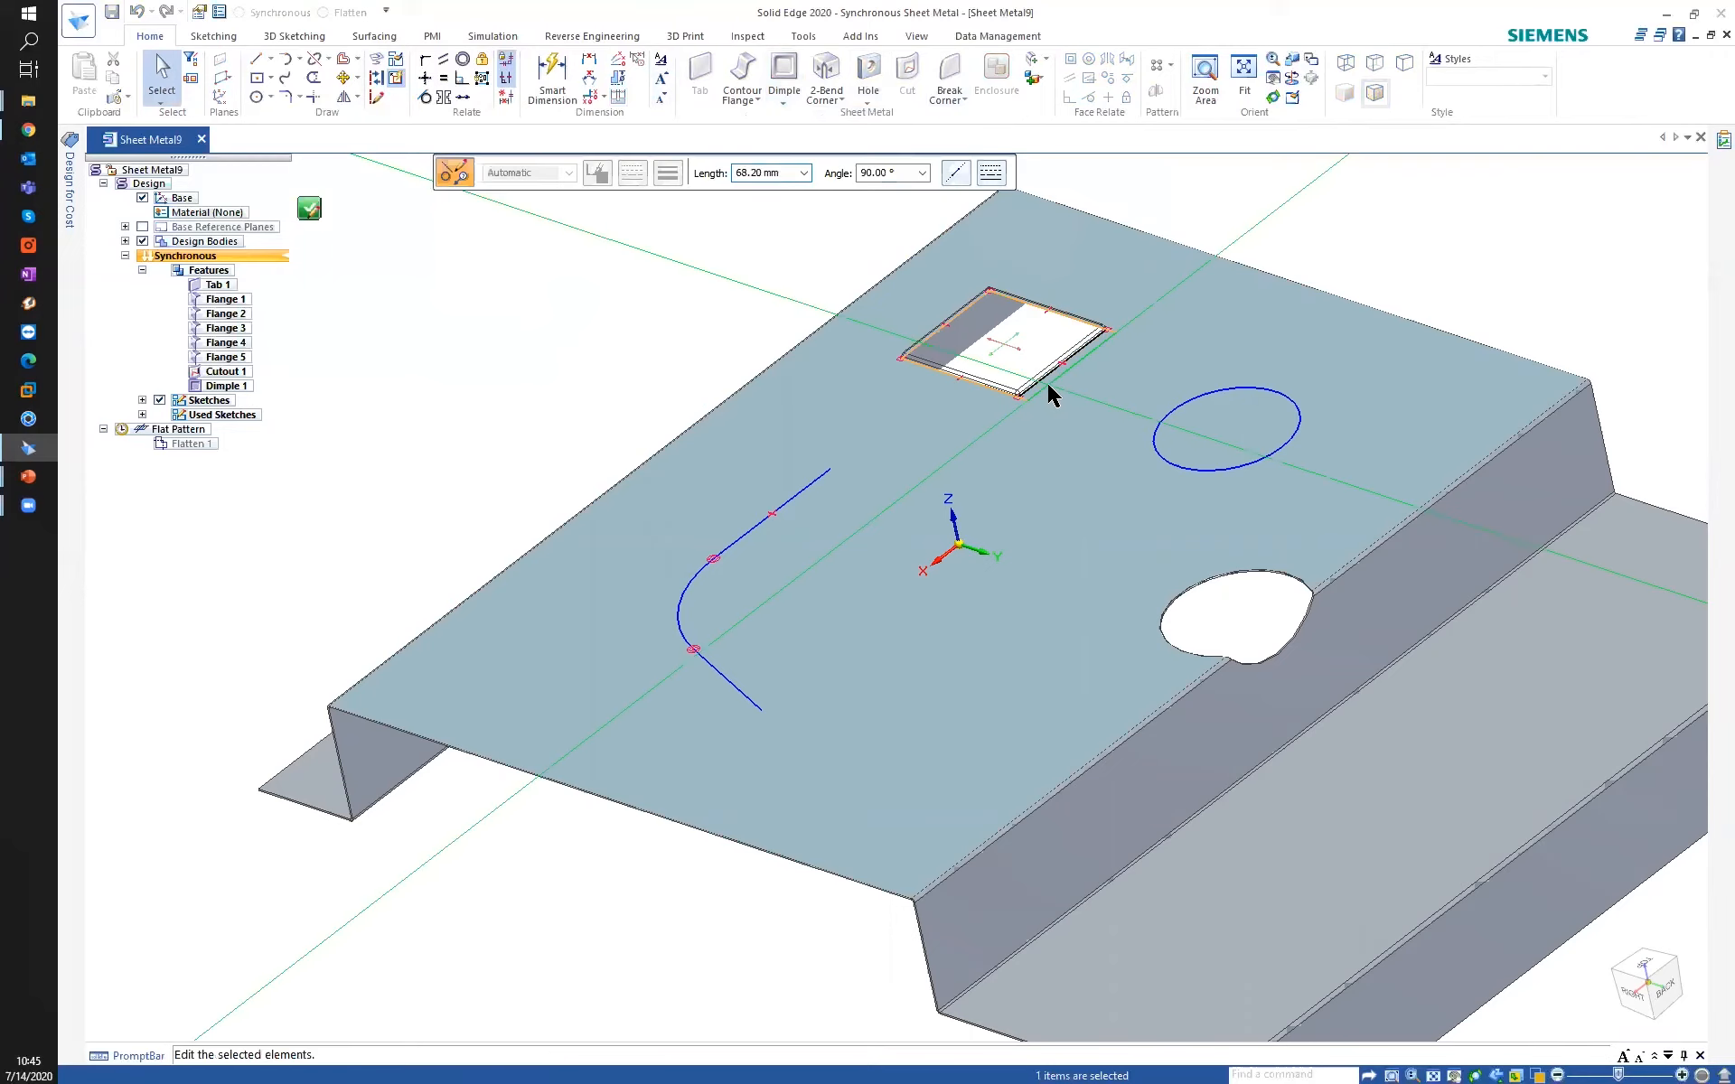
left_click_drag(1053, 390, 1069, 396)
left_click(1246, 233)
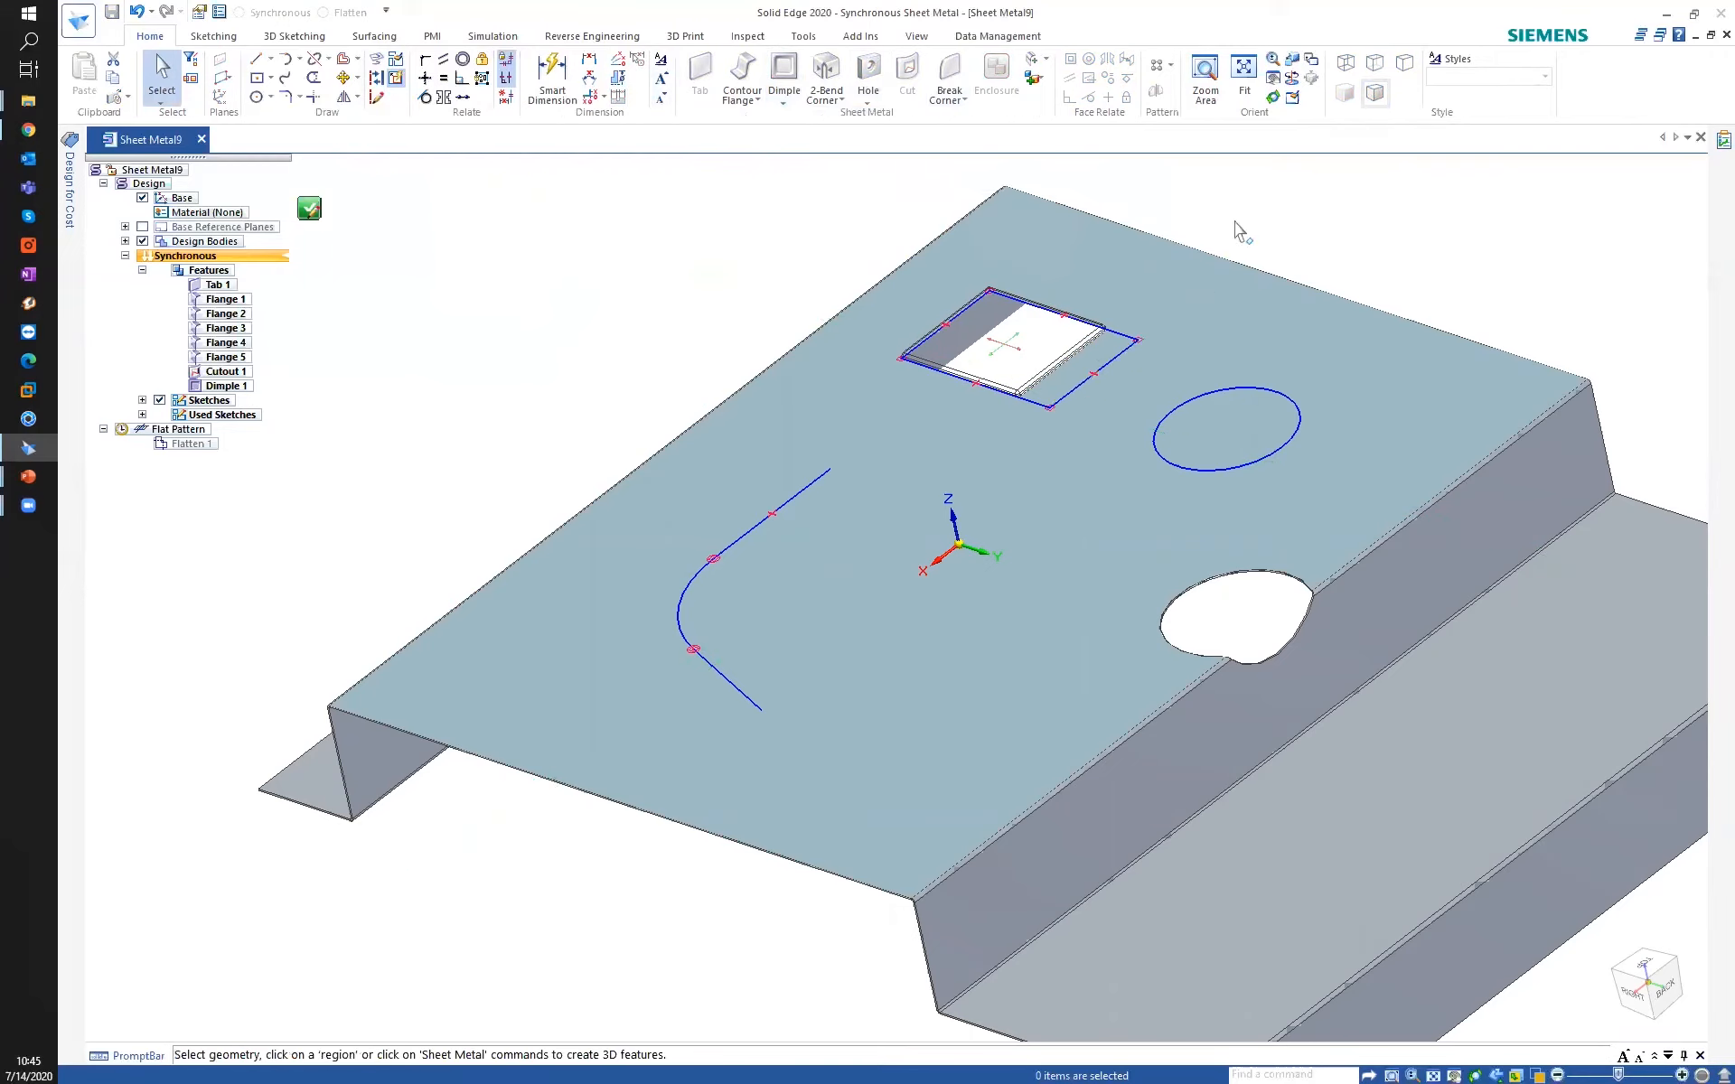
right_click(665, 291)
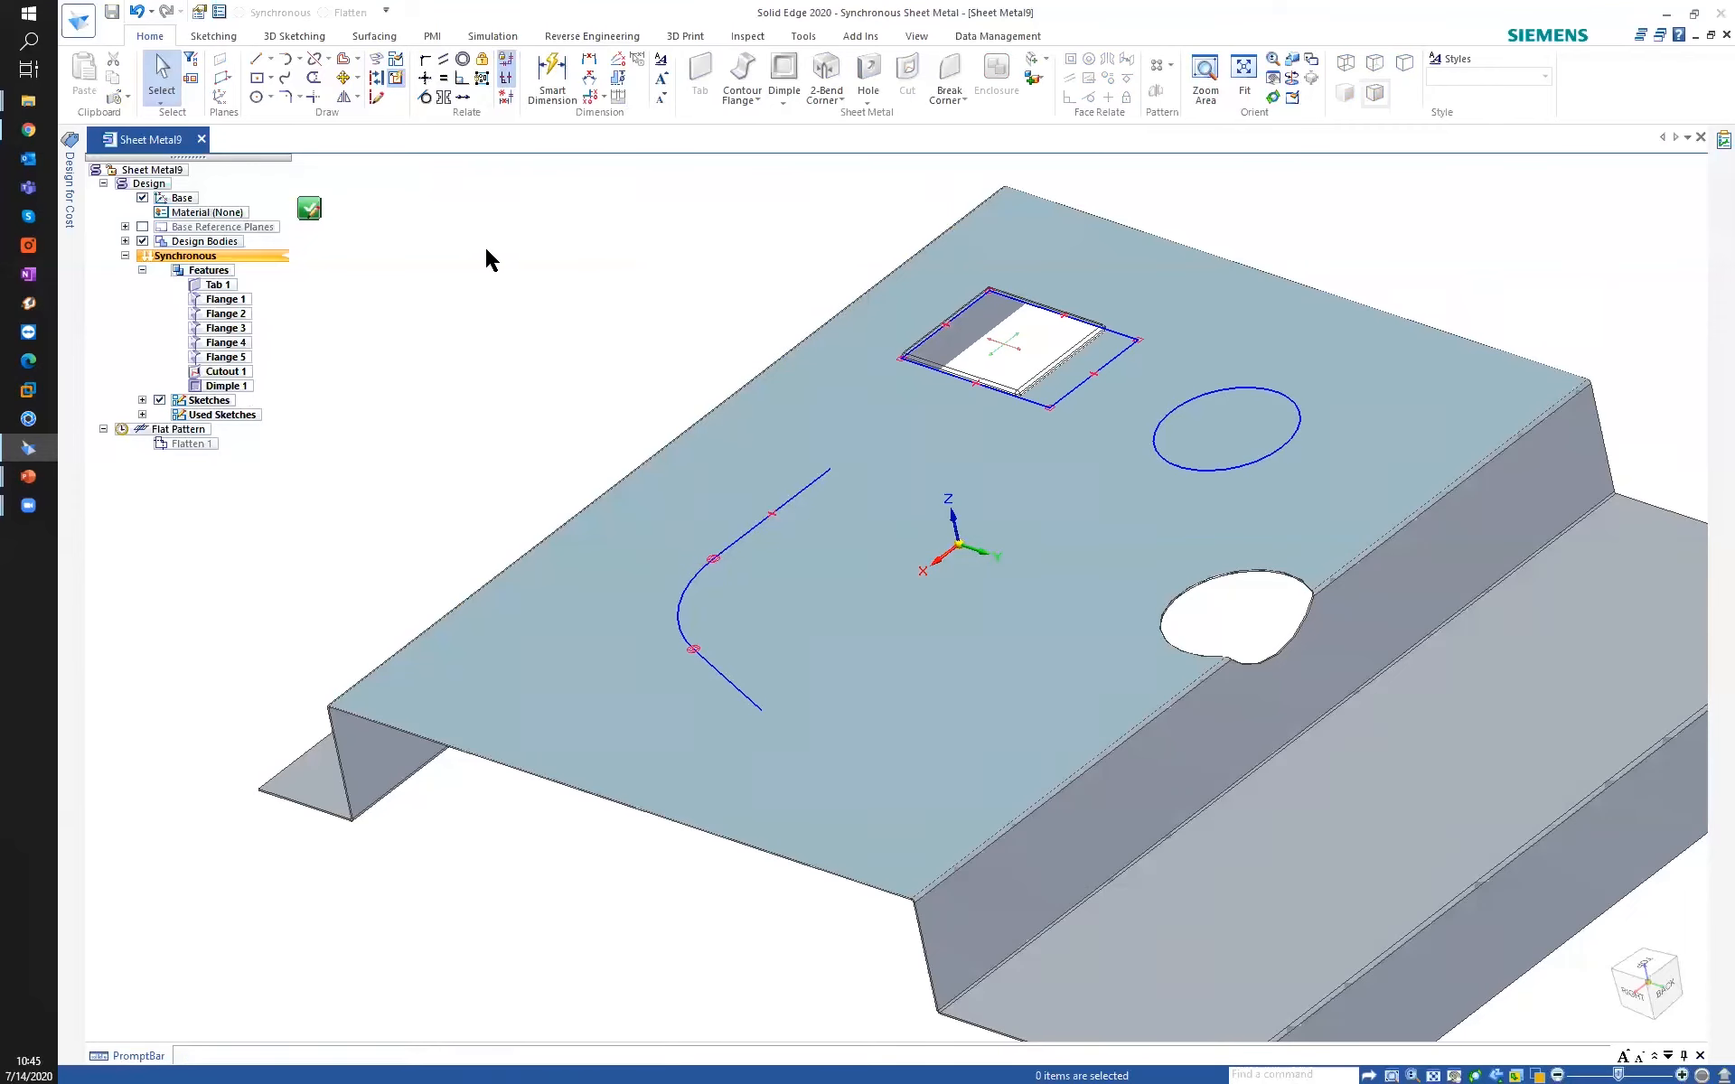
left_click(967, 327)
middle_click_drag(667, 301, 708, 279)
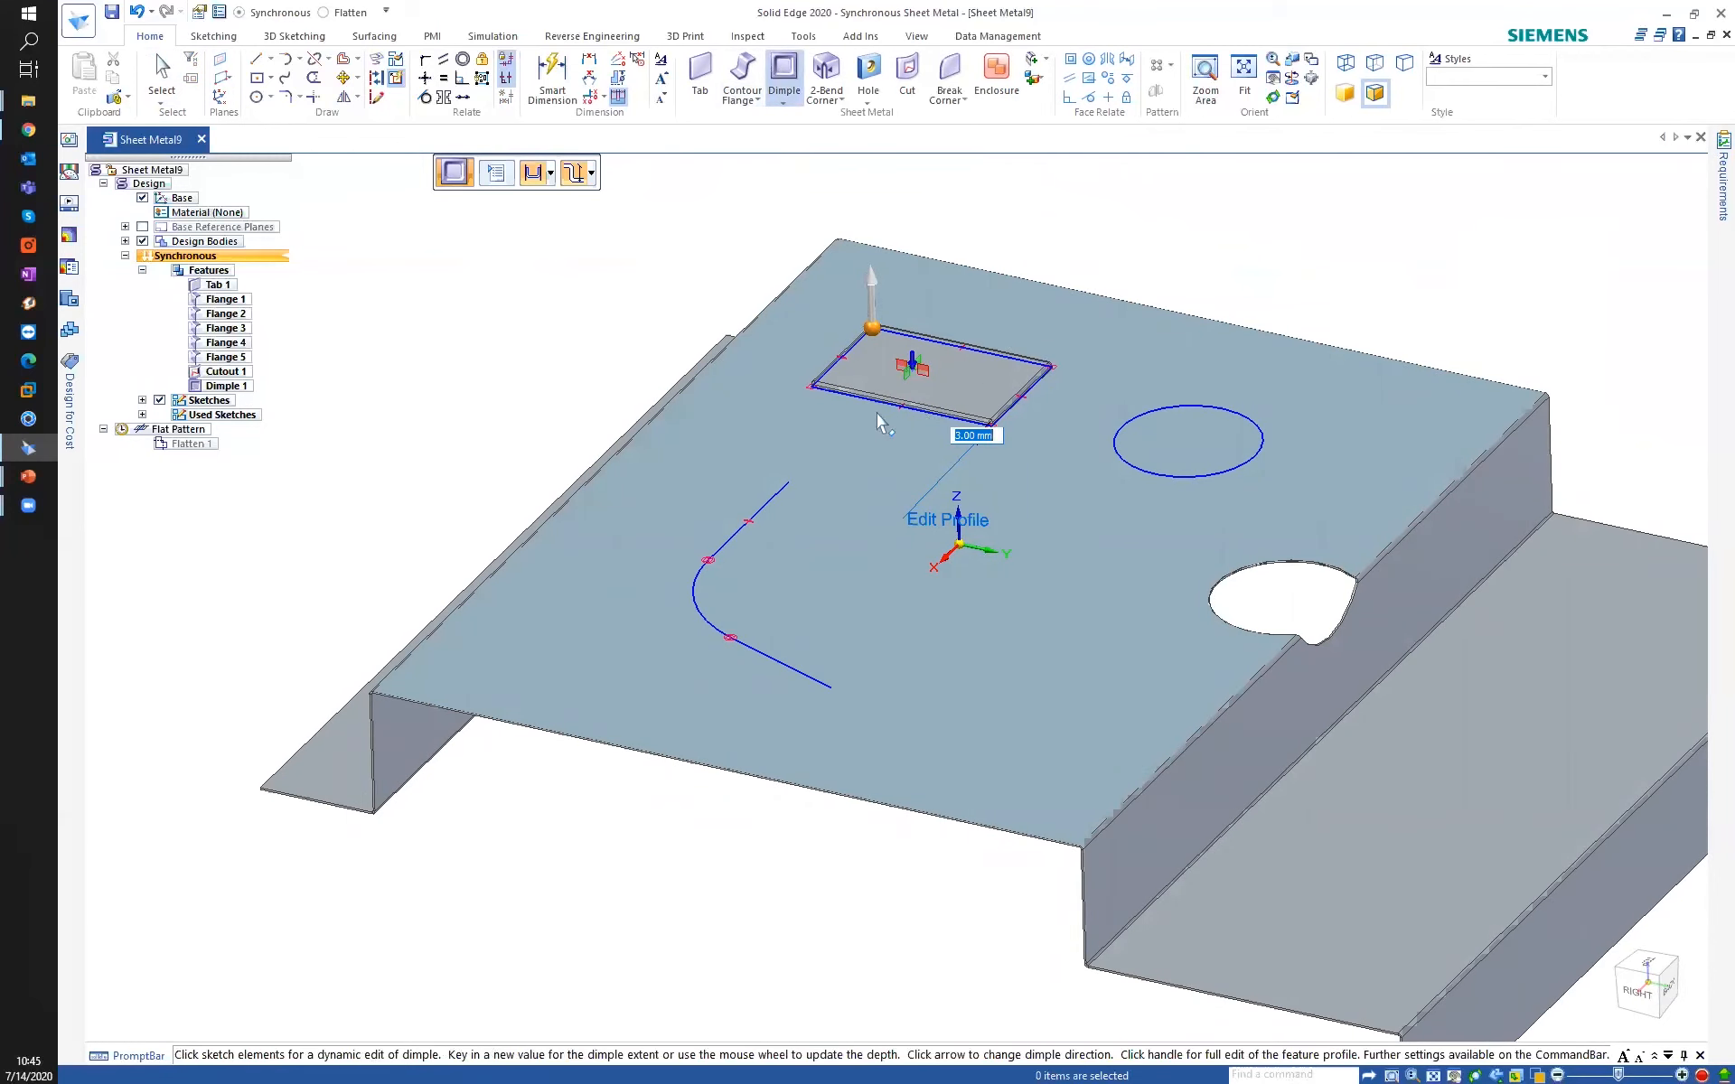
left_click(571, 288)
key("Escape")
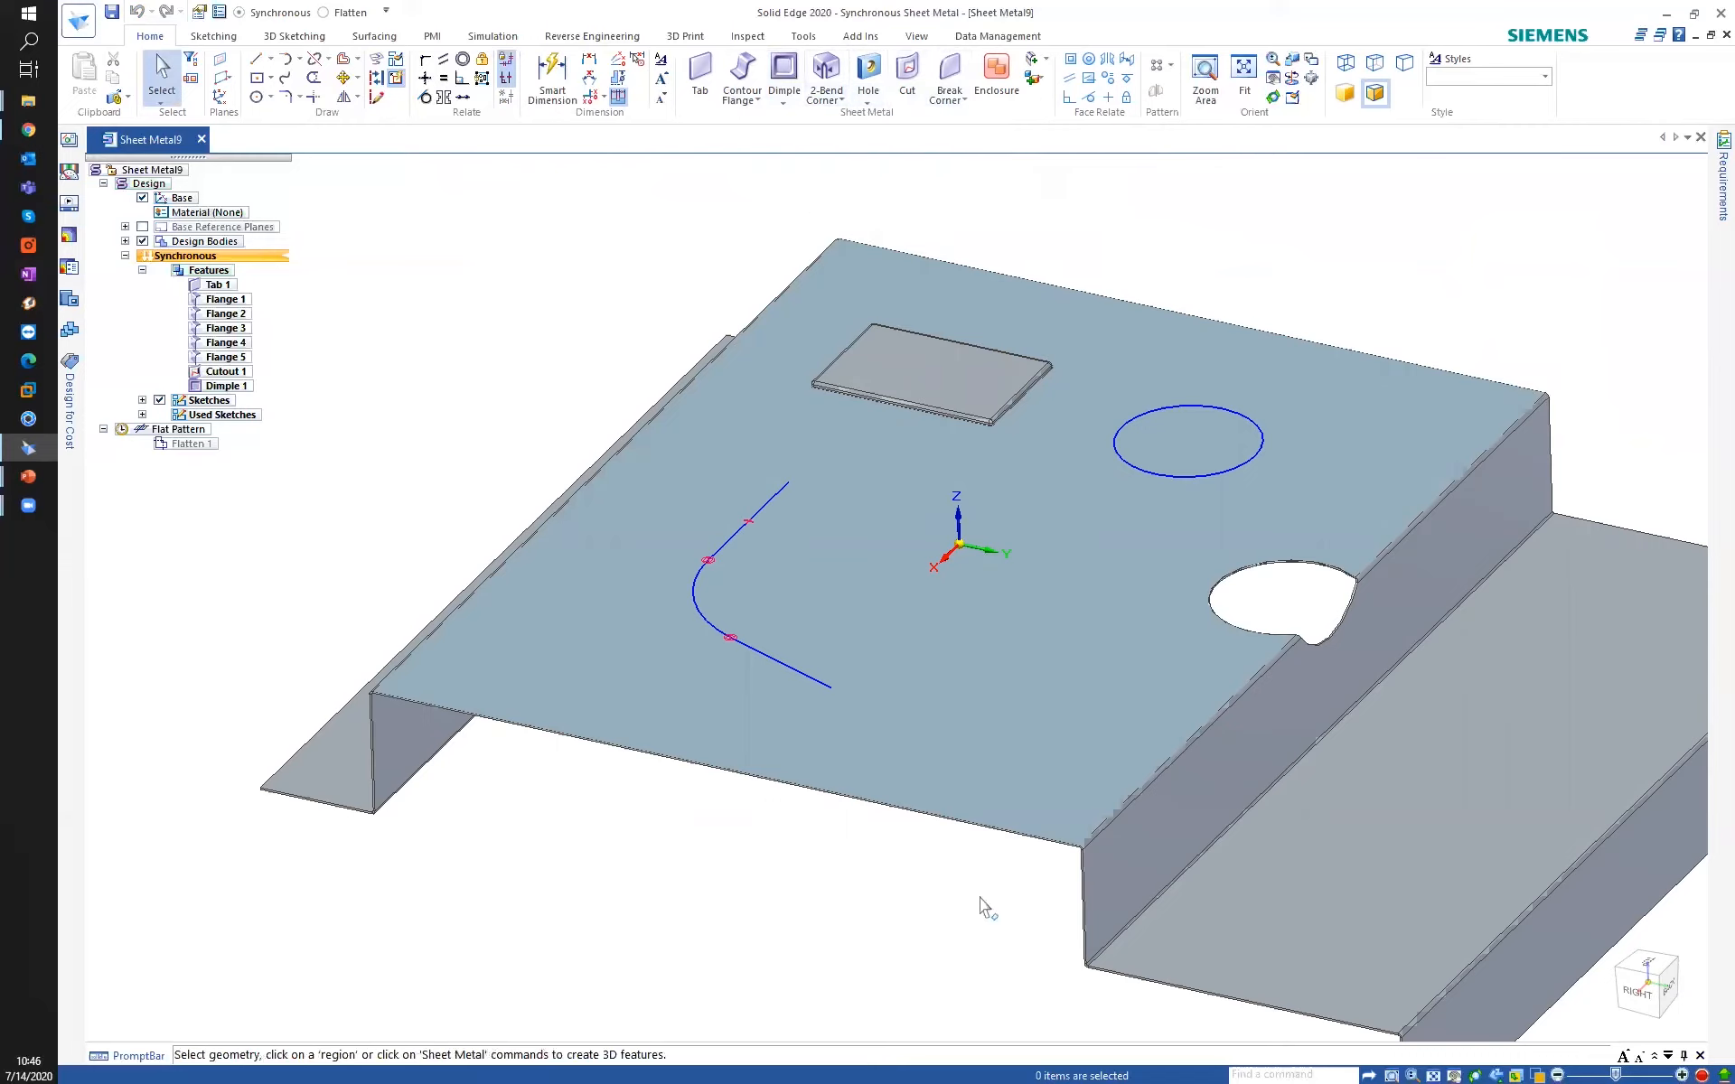
Search the commands for "drawn" and create a Drawn Cutout from the circular region with a 3 mm extent.
left_click(1262, 1073)
type("drawn")
key("Return")
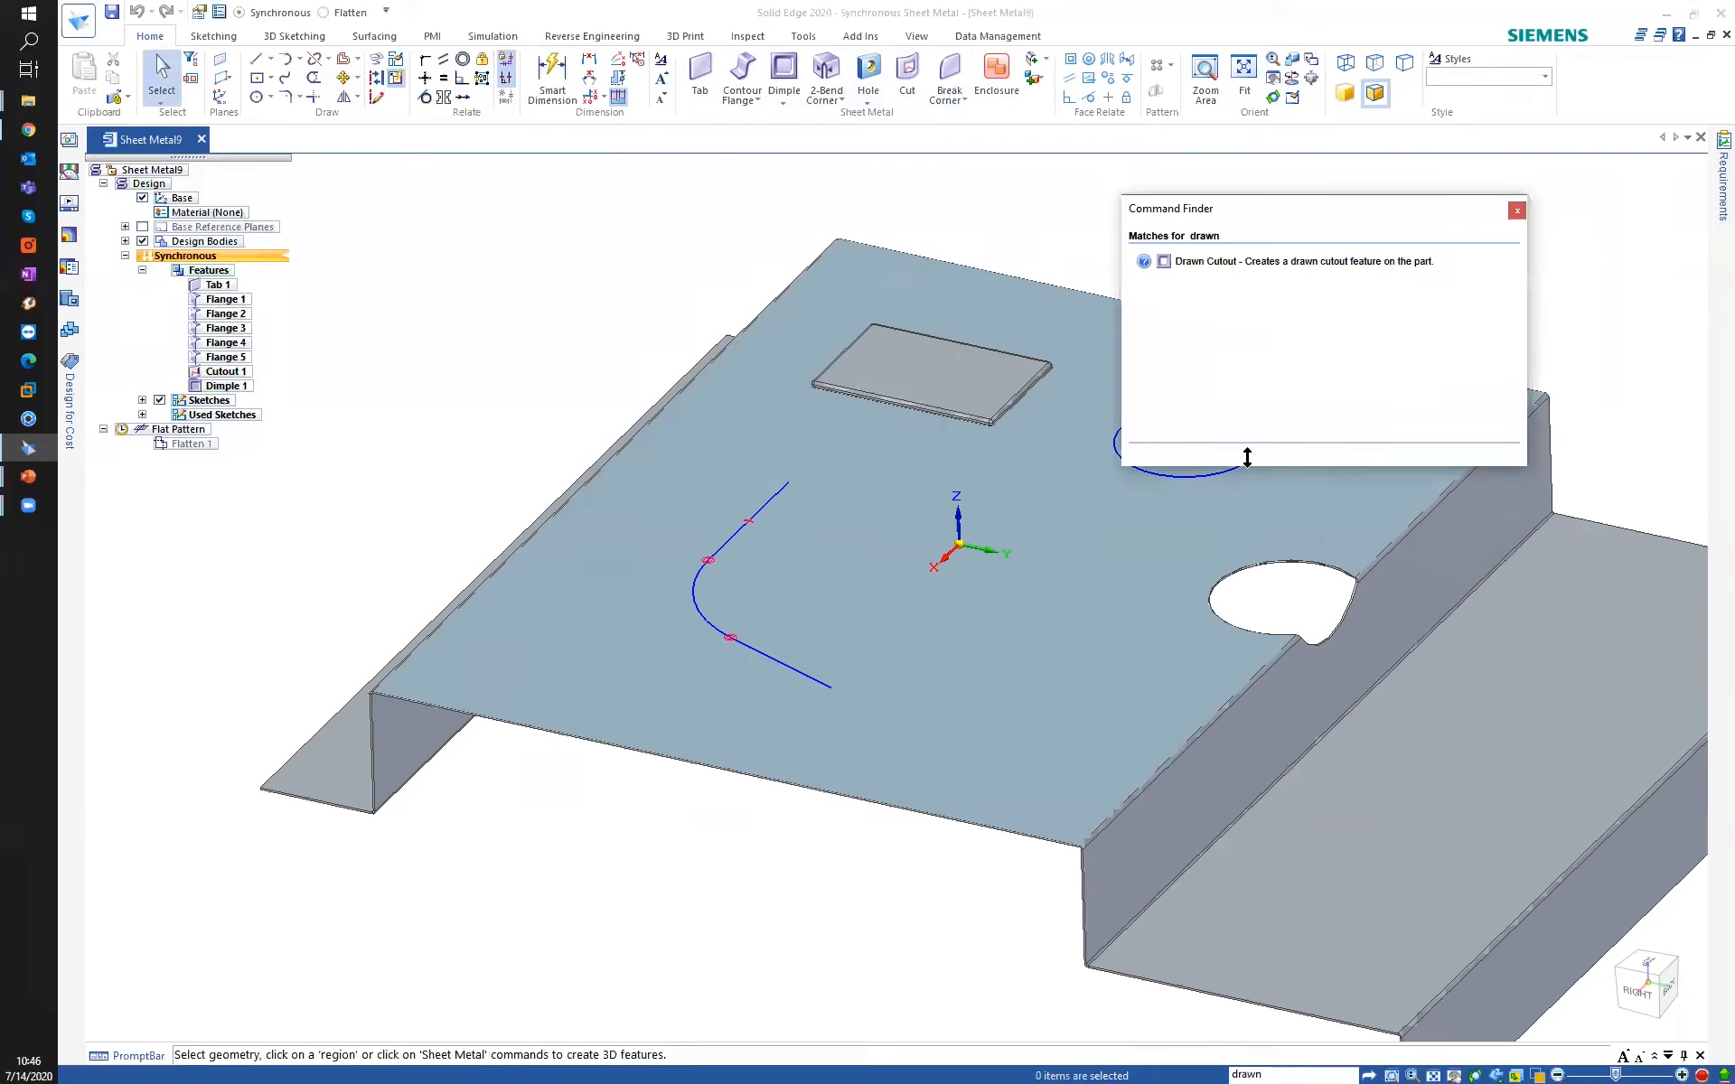
mouse_move(1211, 262)
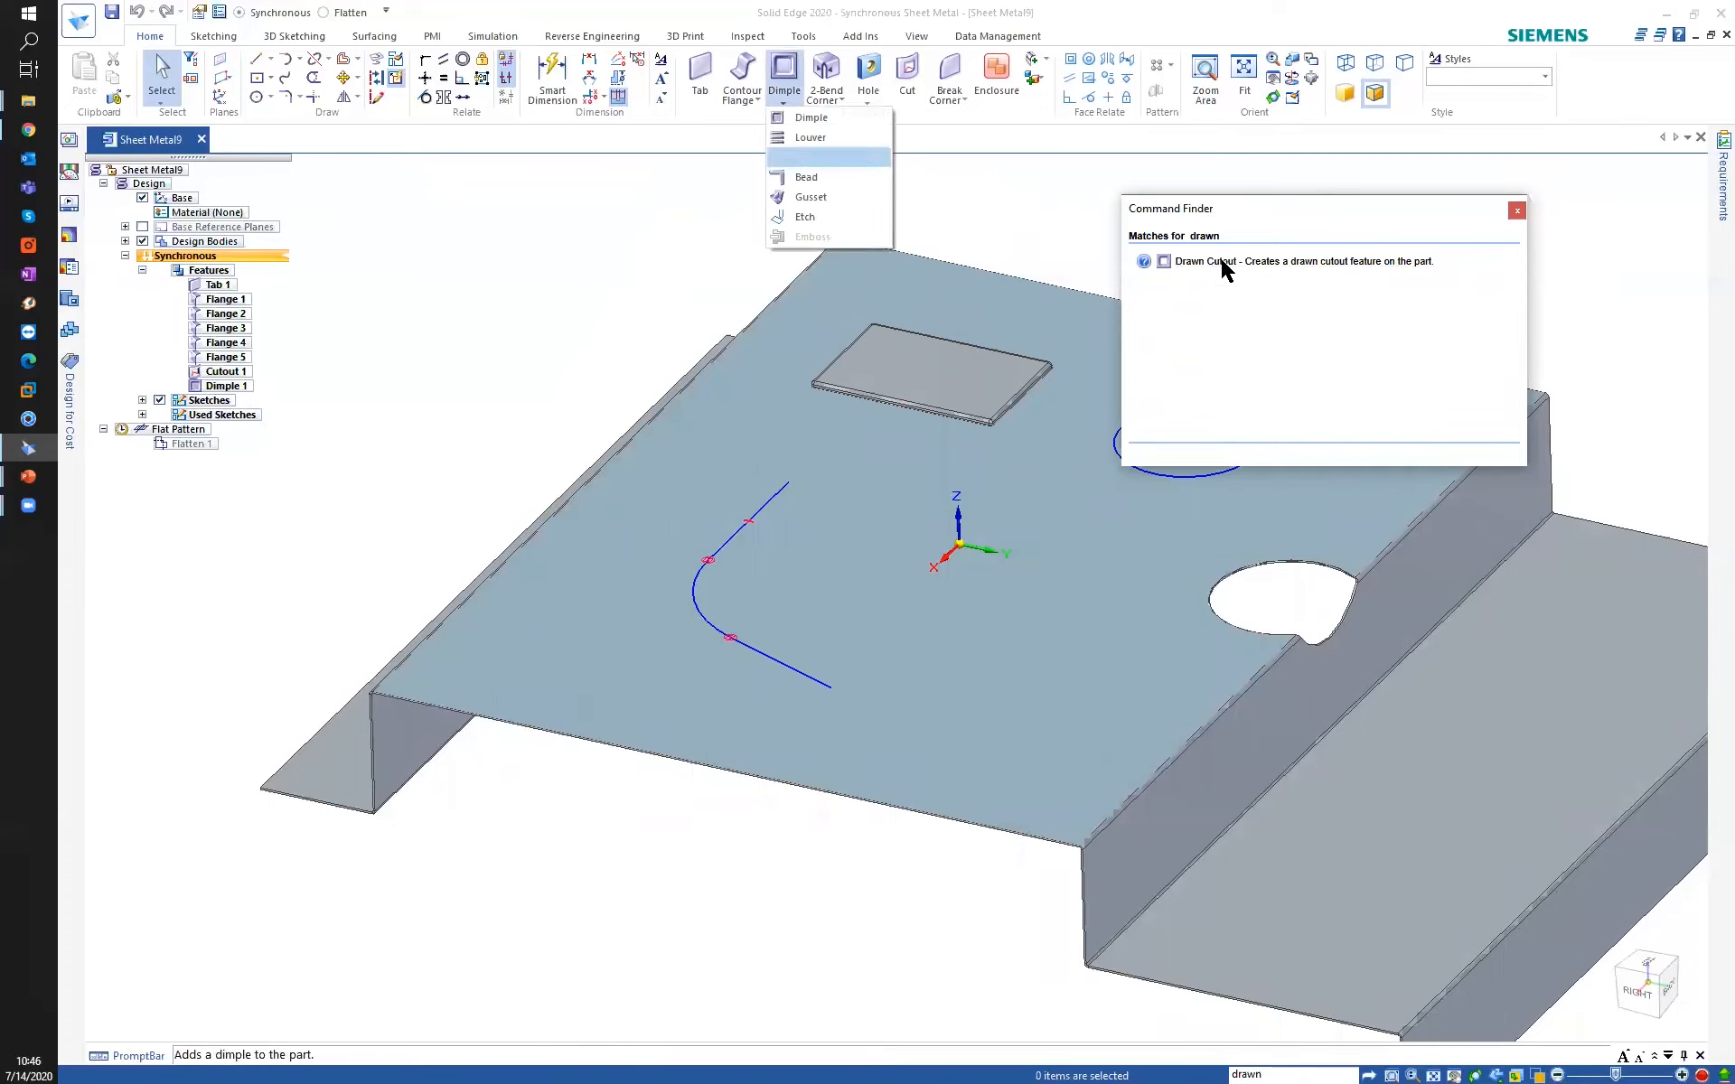
left_click(1140, 257)
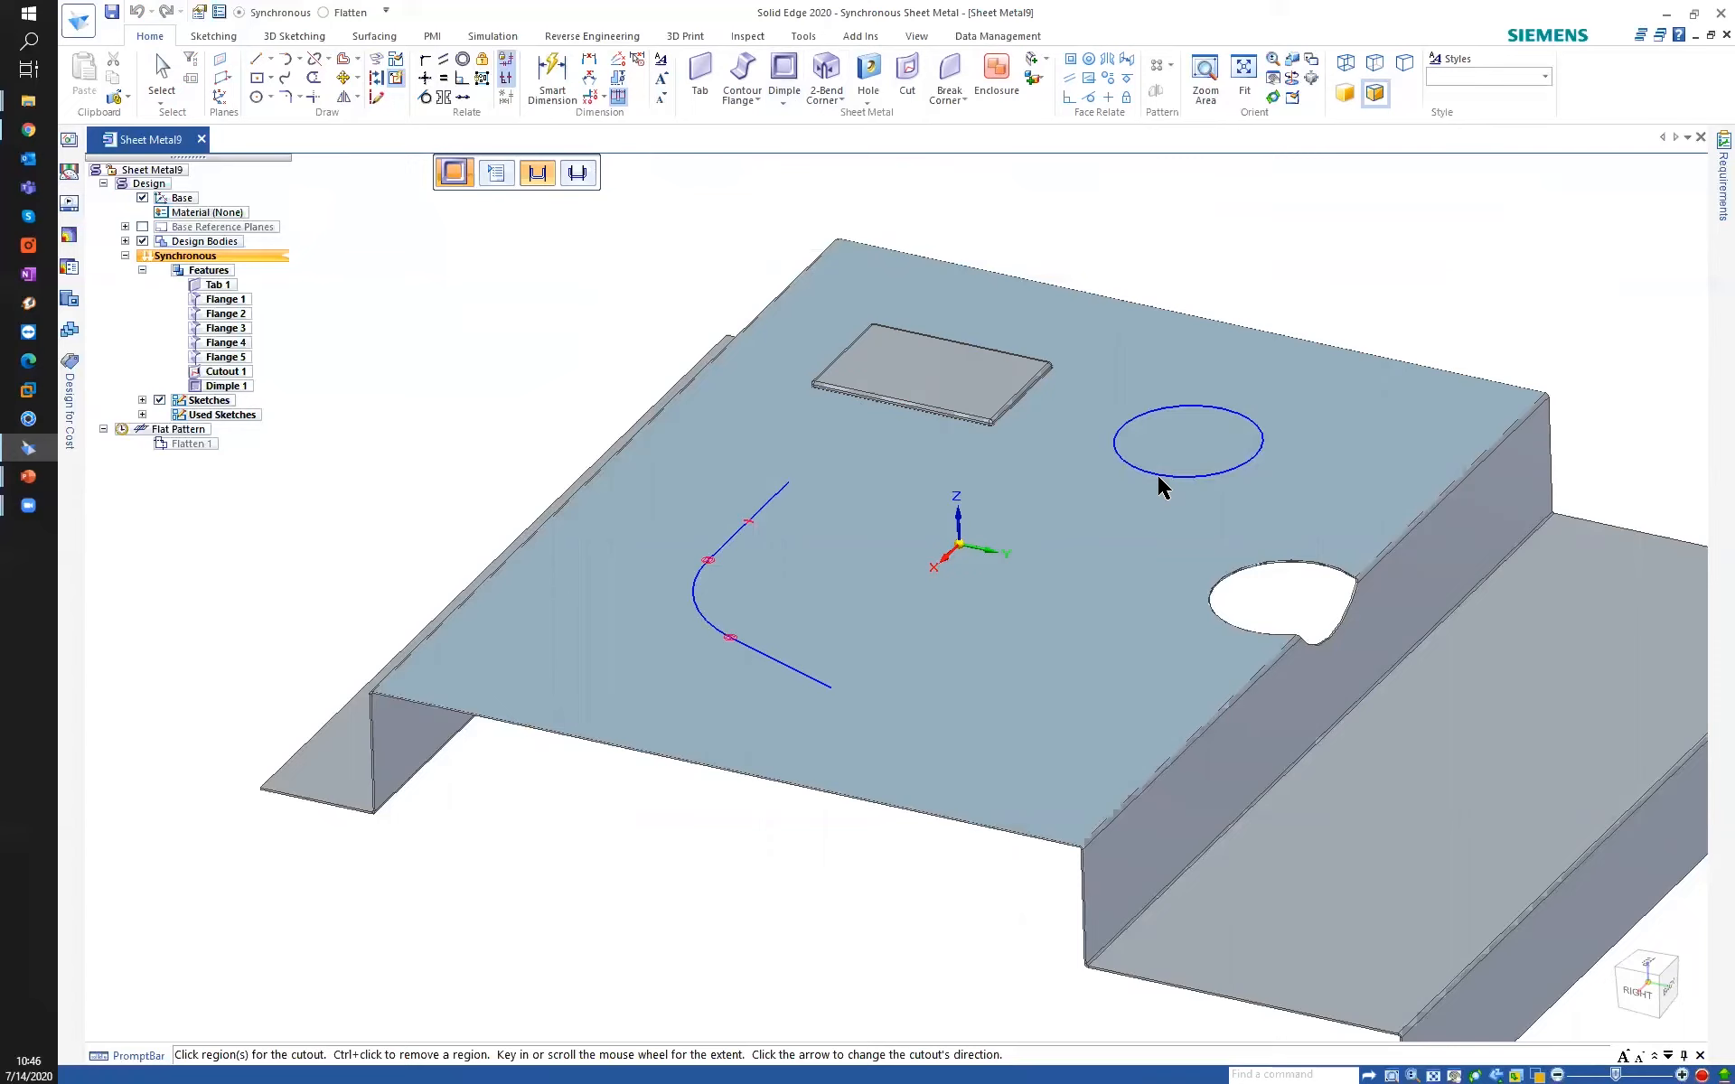
left_click(1189, 445)
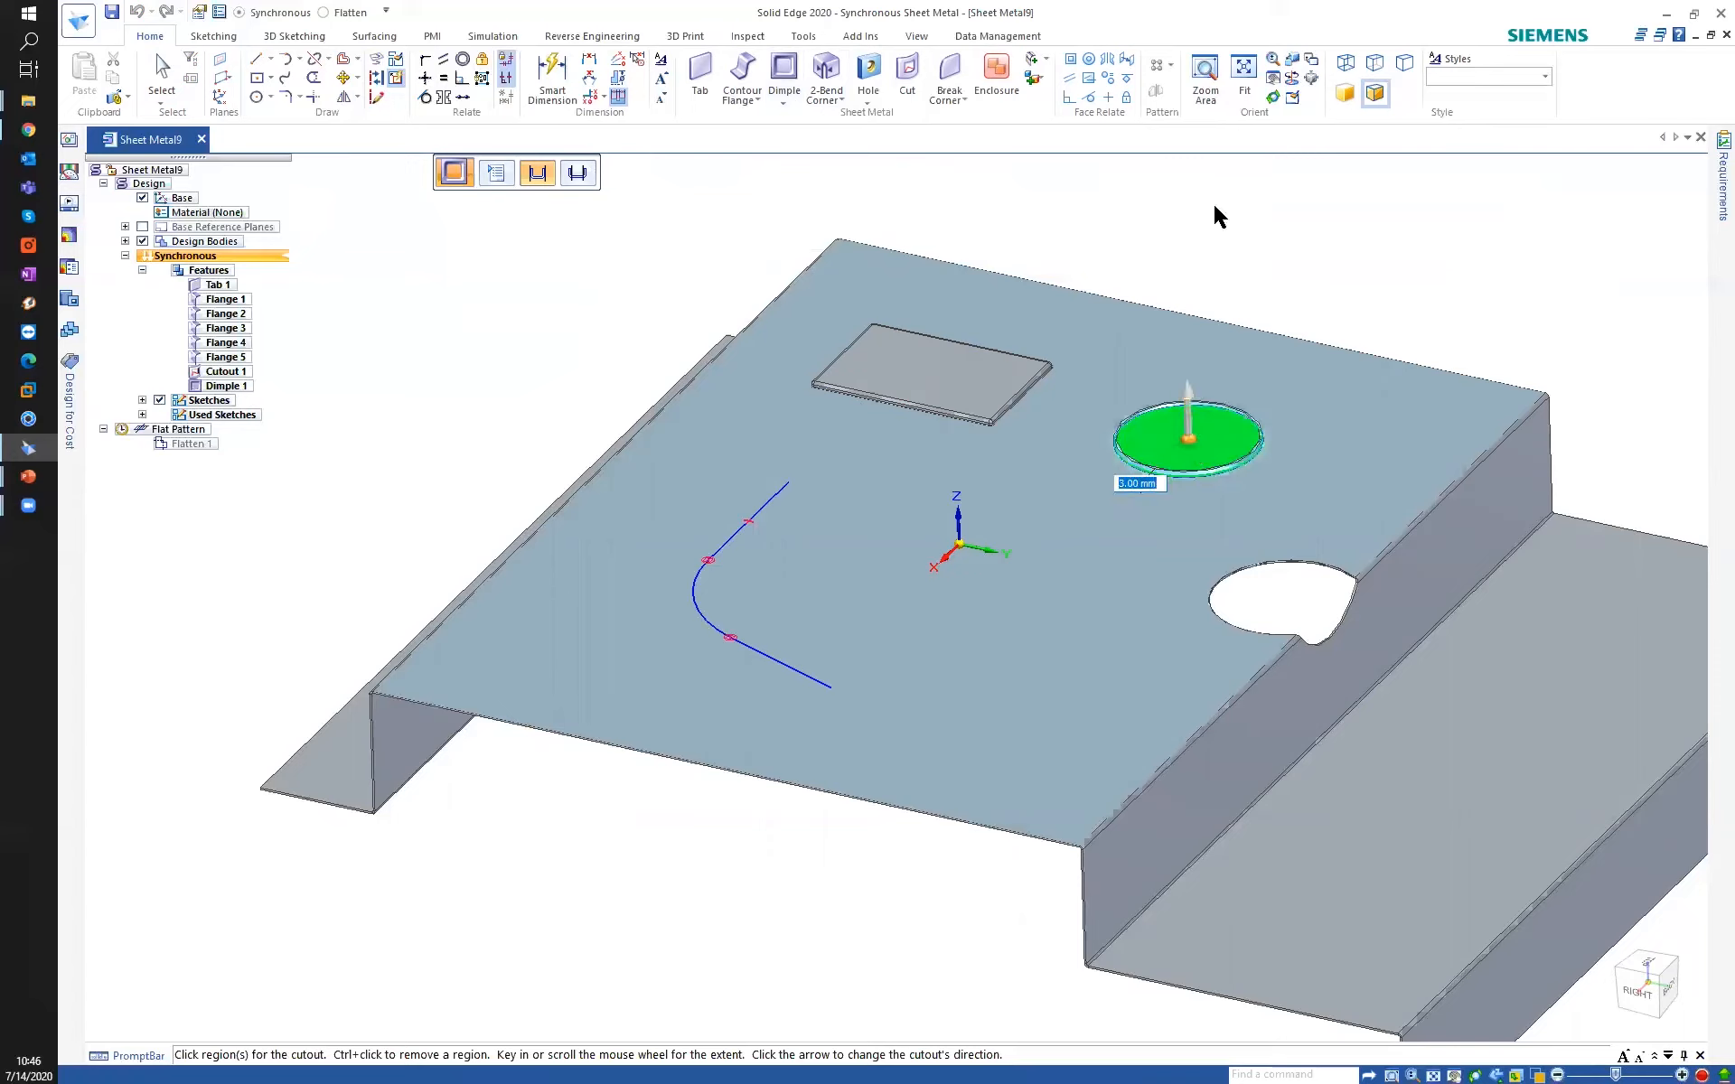
left_click(1197, 254)
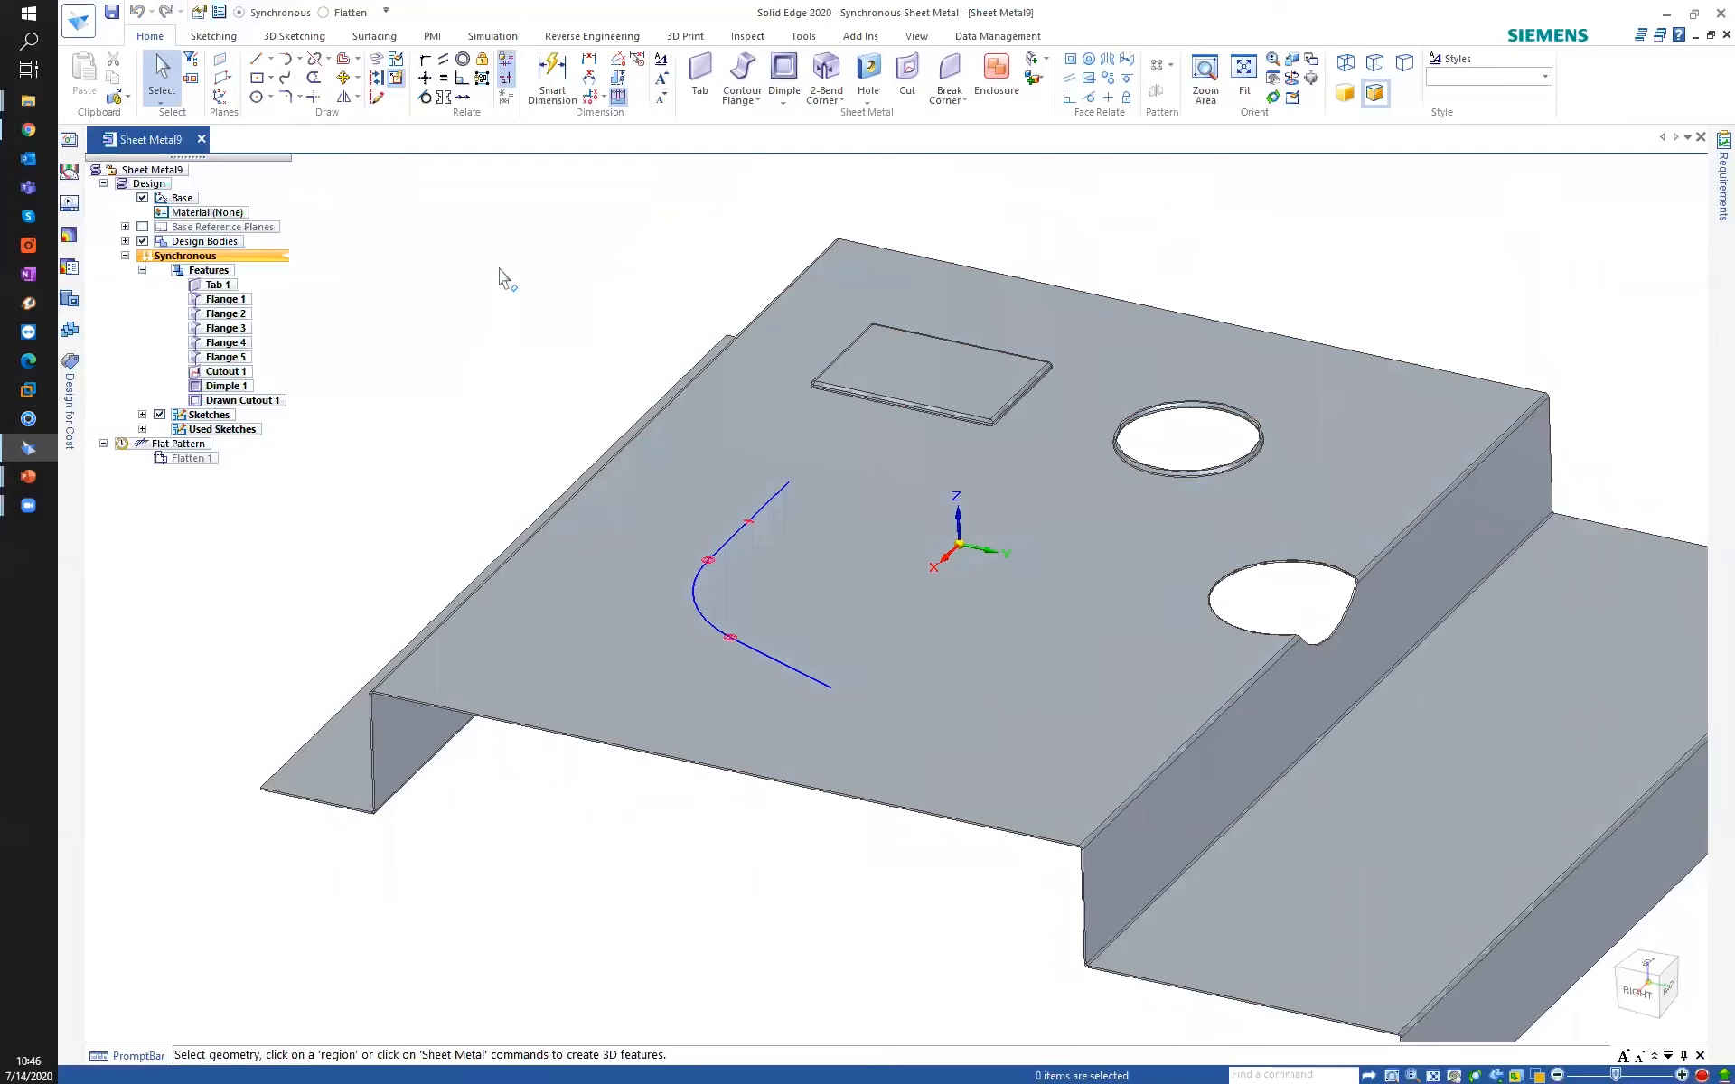
Create a U-shaped bead with formed ends, 5.46 mm high and 4.37 mm wide, along the tangent line and arc chain.
left_click(793, 99)
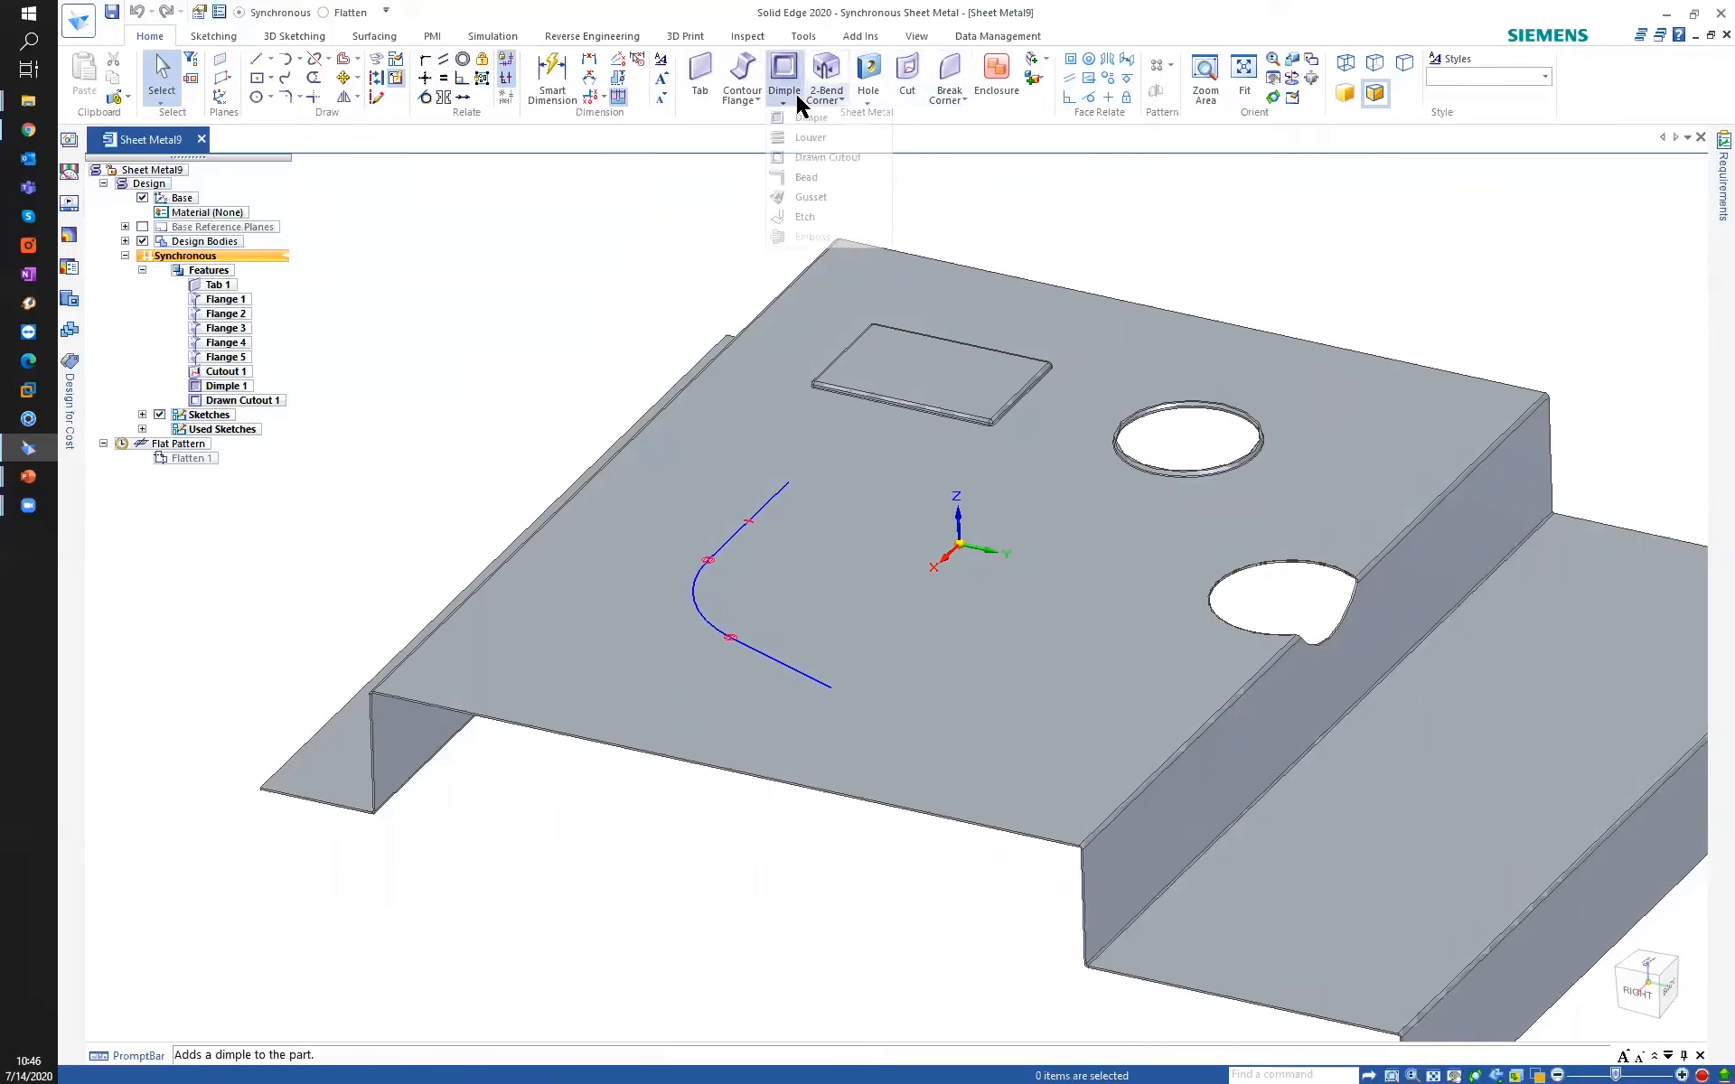
left_click(801, 178)
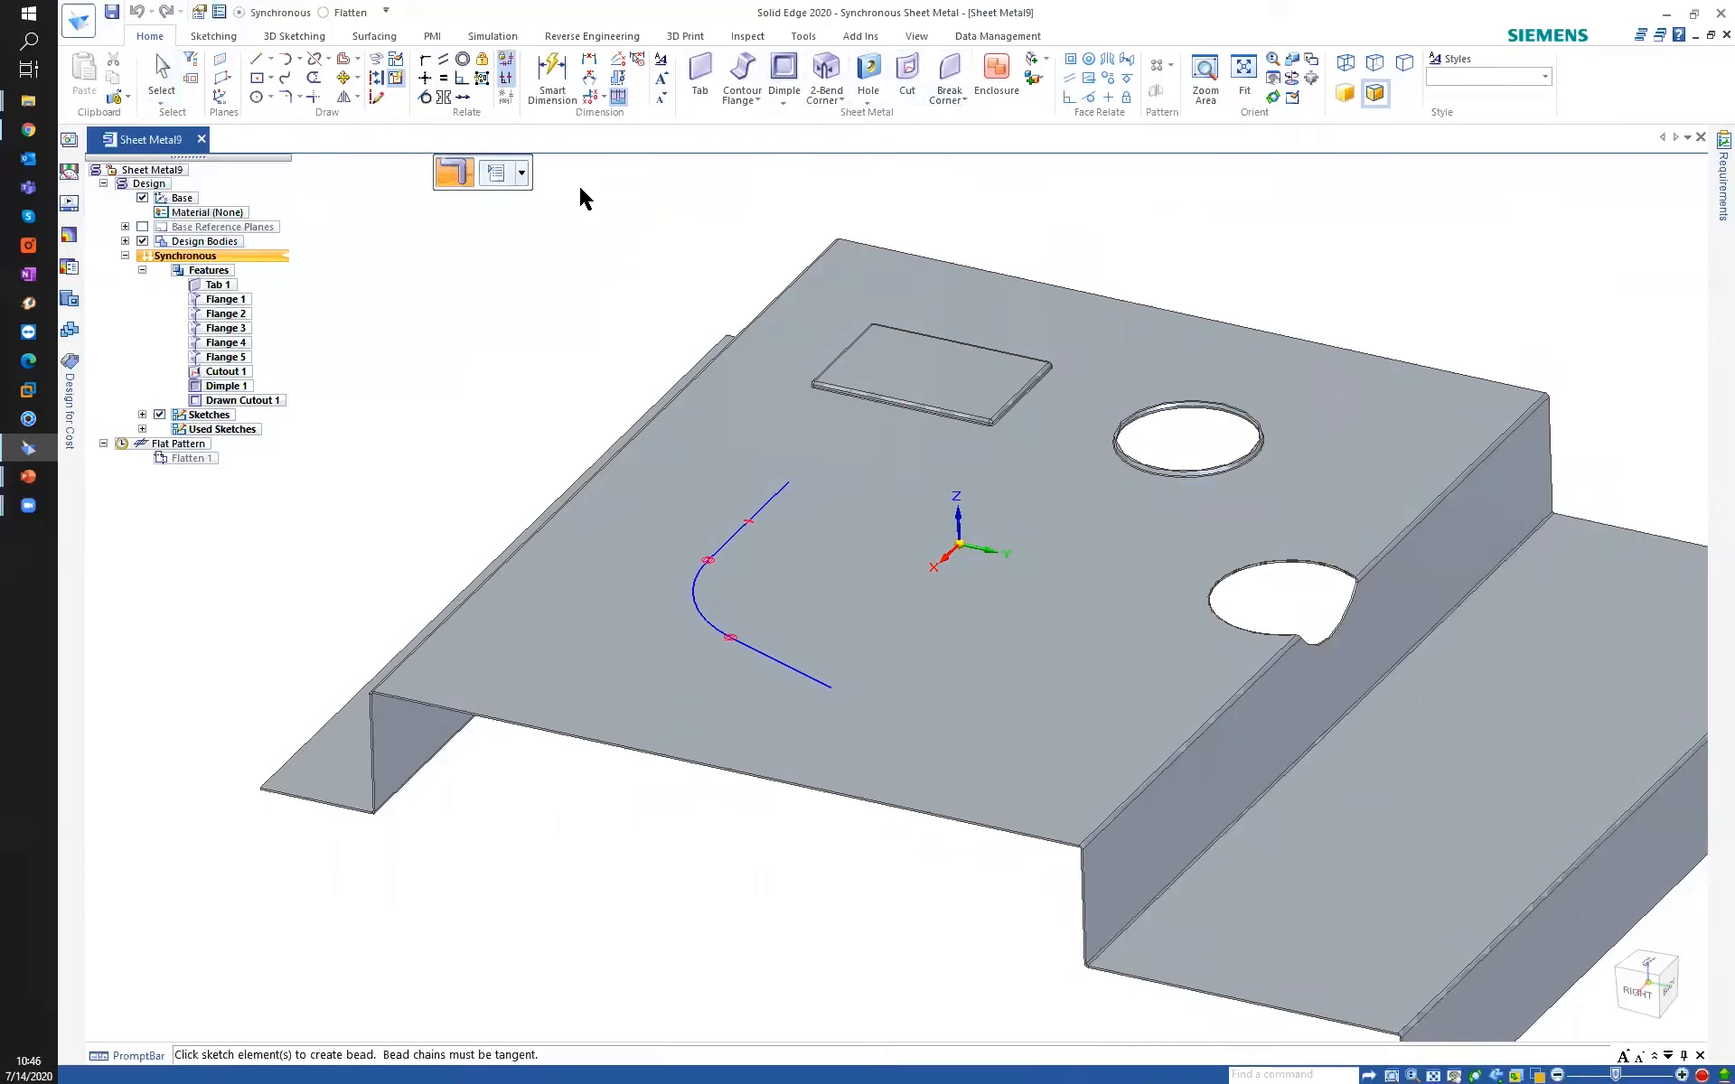
left_click(500, 174)
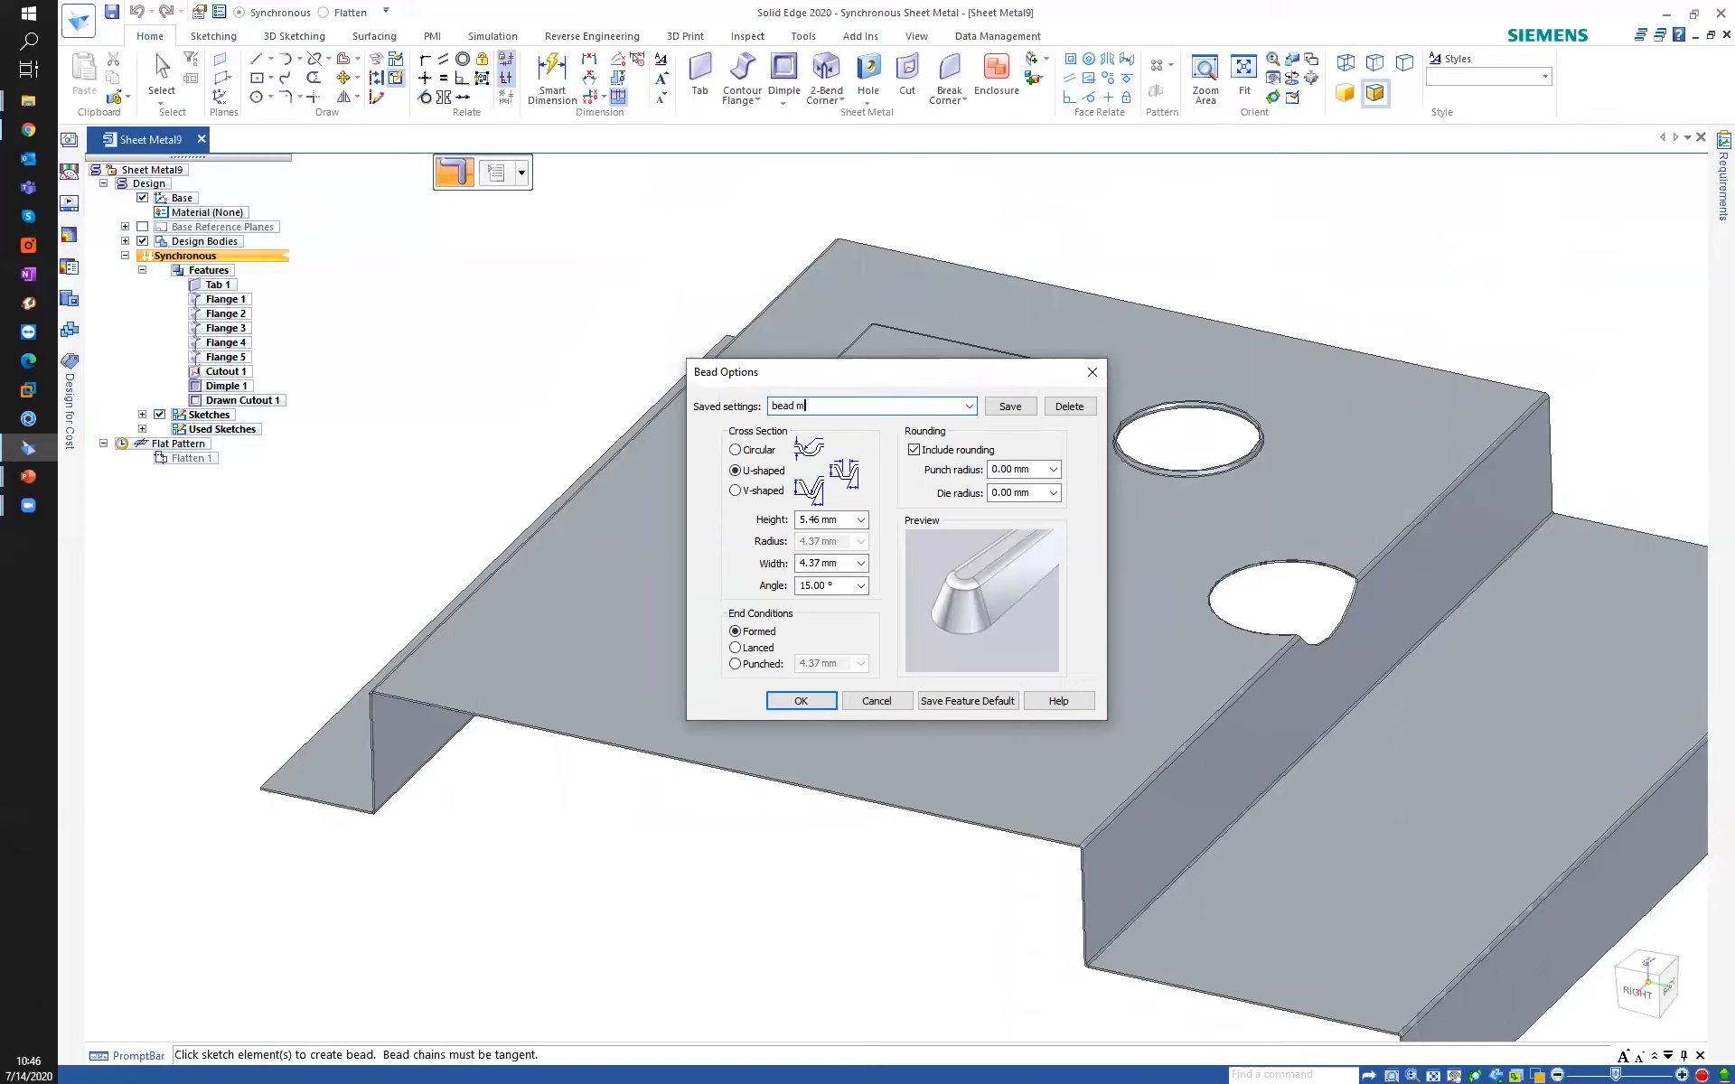
key("Return")
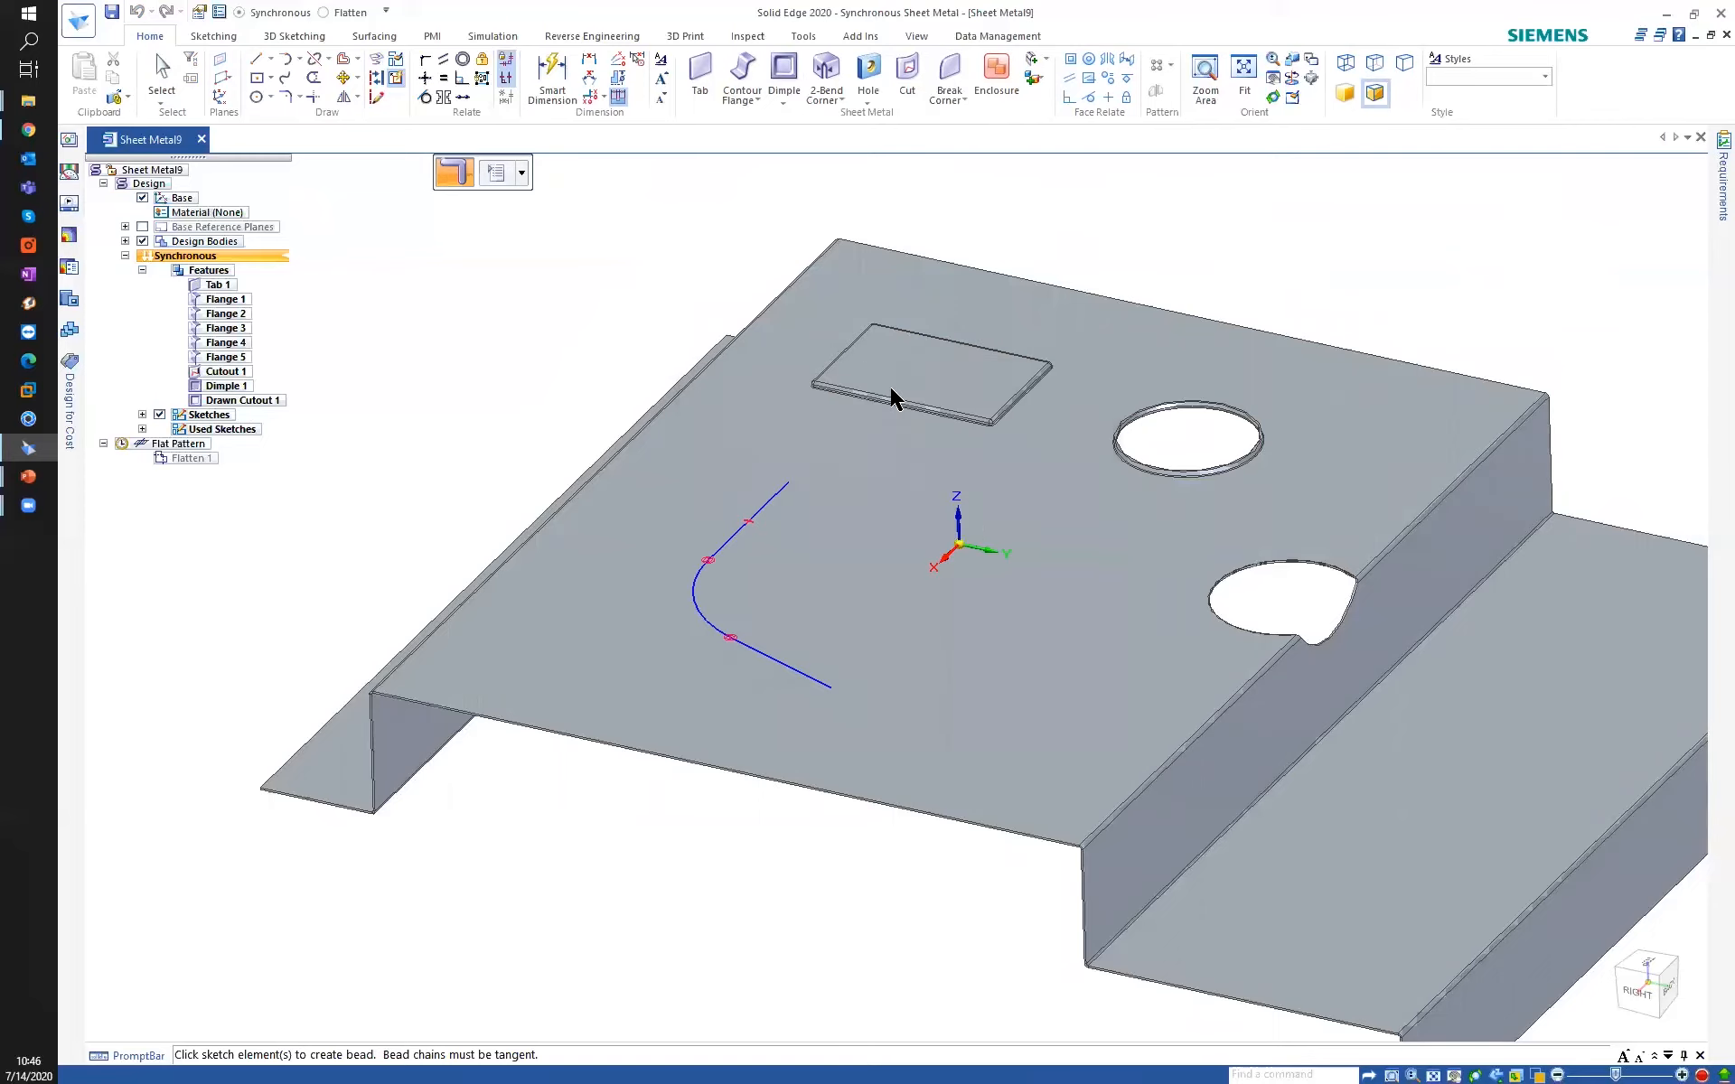
left_click(697, 607)
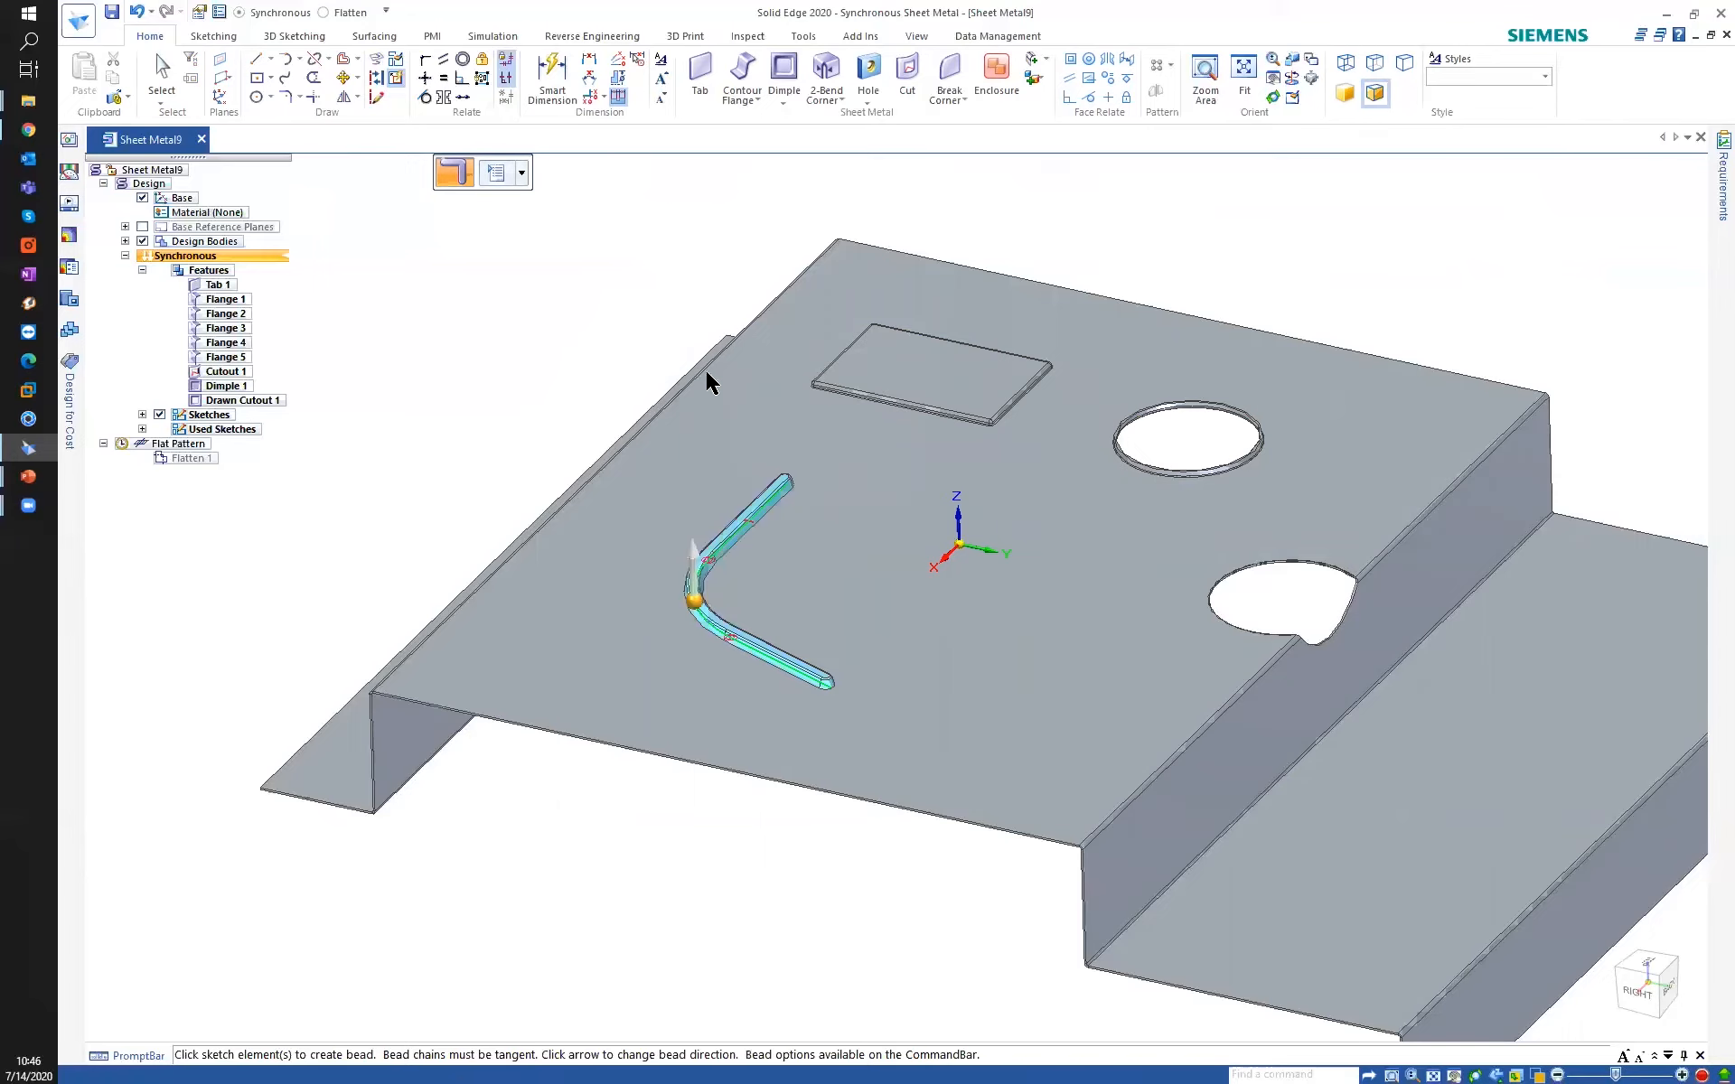
right_click(503, 314)
mouse_move(549, 353)
middle_mouse_down()
mouse_move(561, 329)
mouse_move(600, 325)
middle_mouse_up()
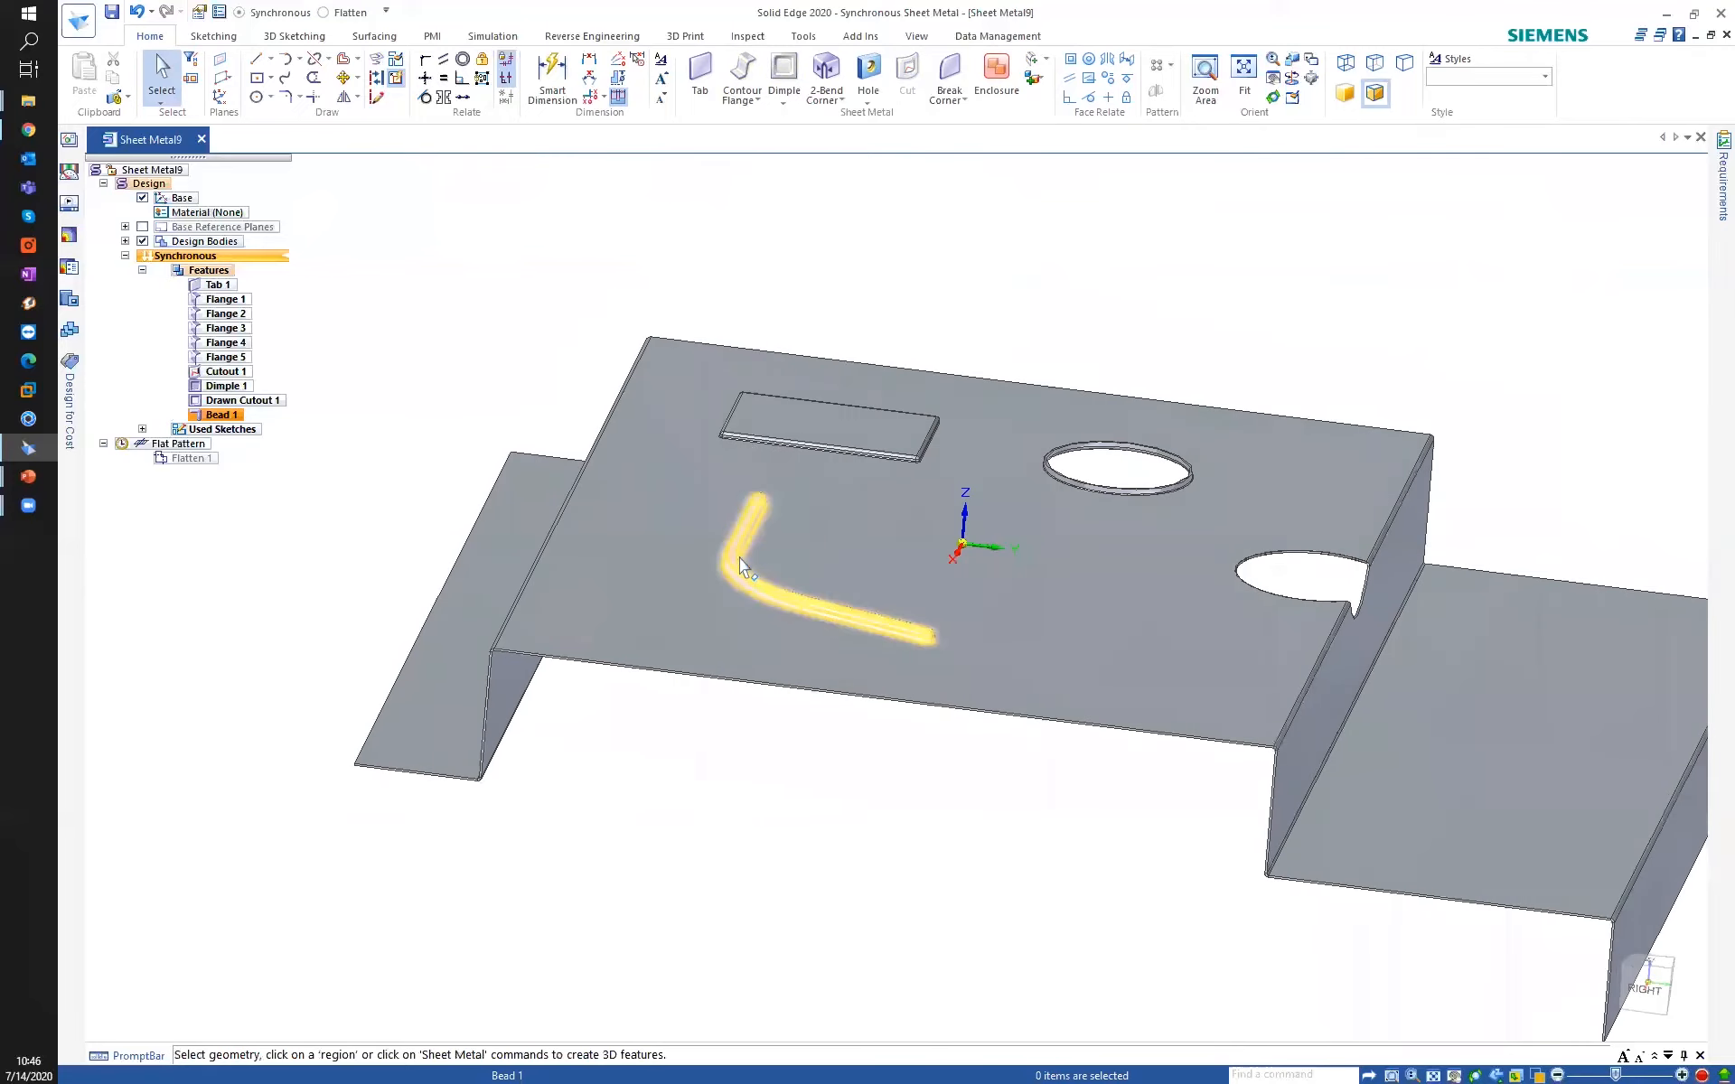
Edit the U-shaped bead's options to use punched ends with a 4.37 mm gap, keep the profile and finish the bead edit.
left_click(230, 416)
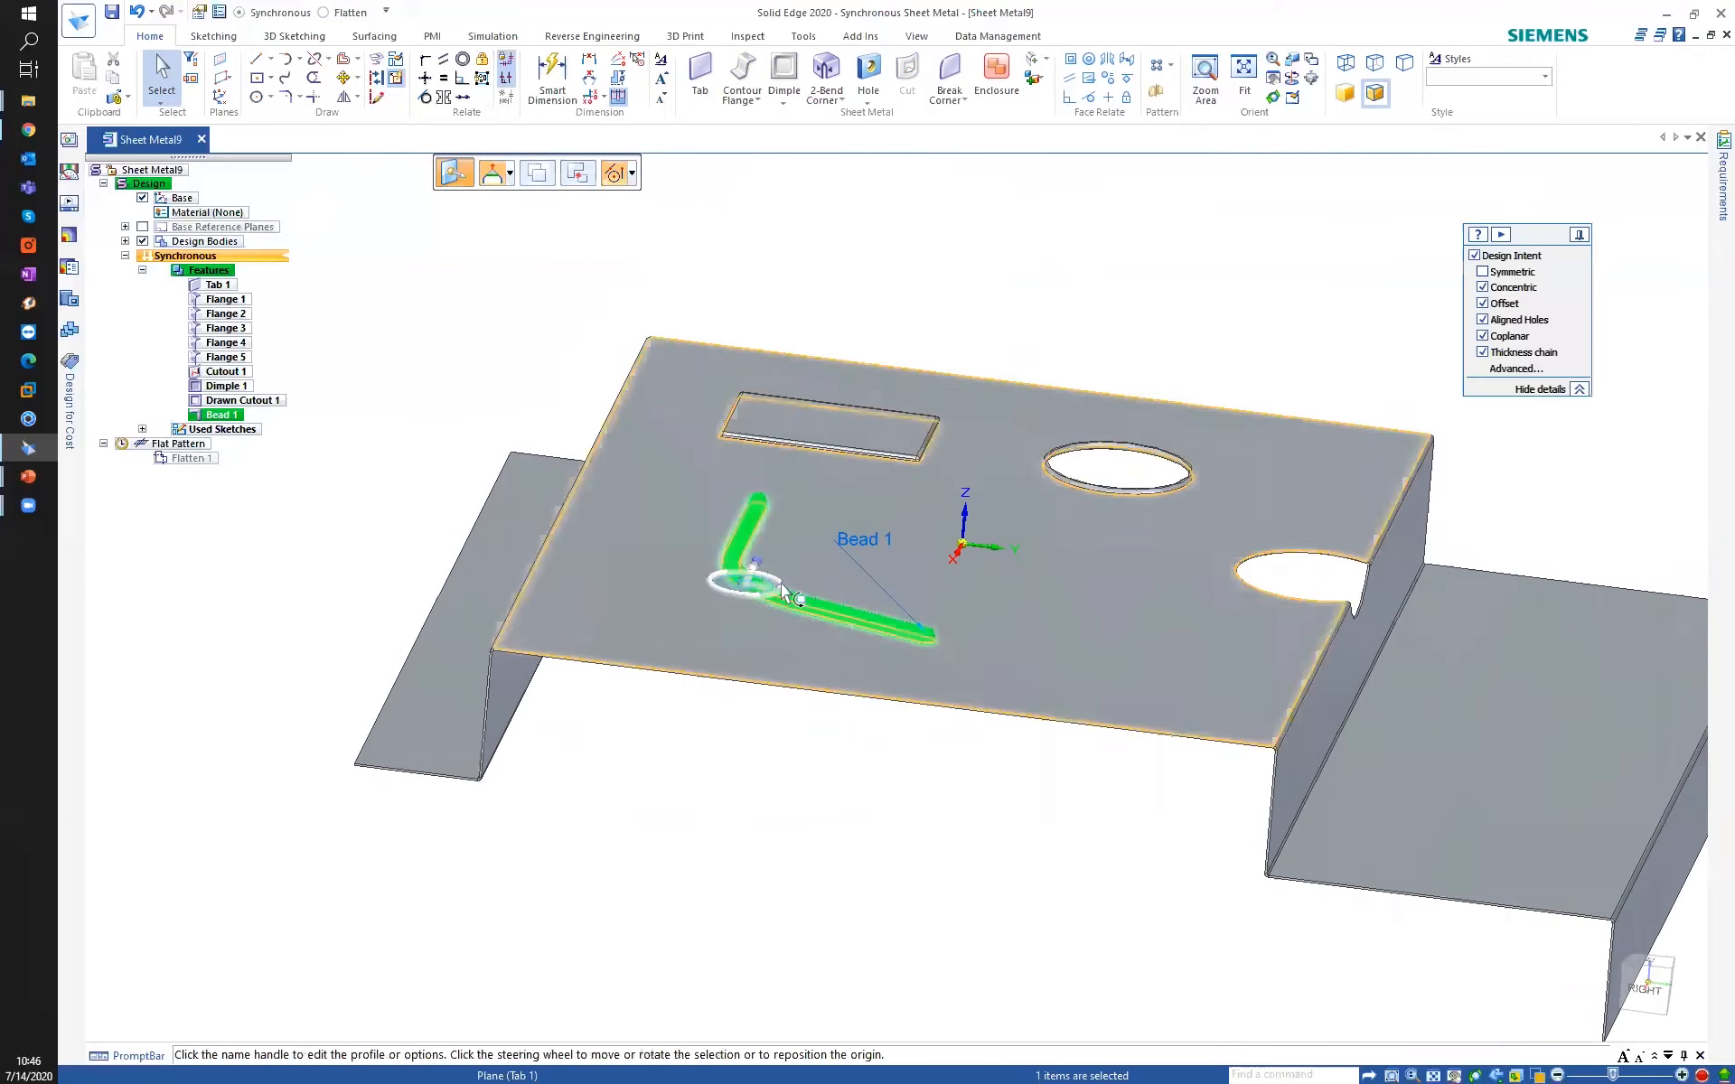
left_click(864, 542)
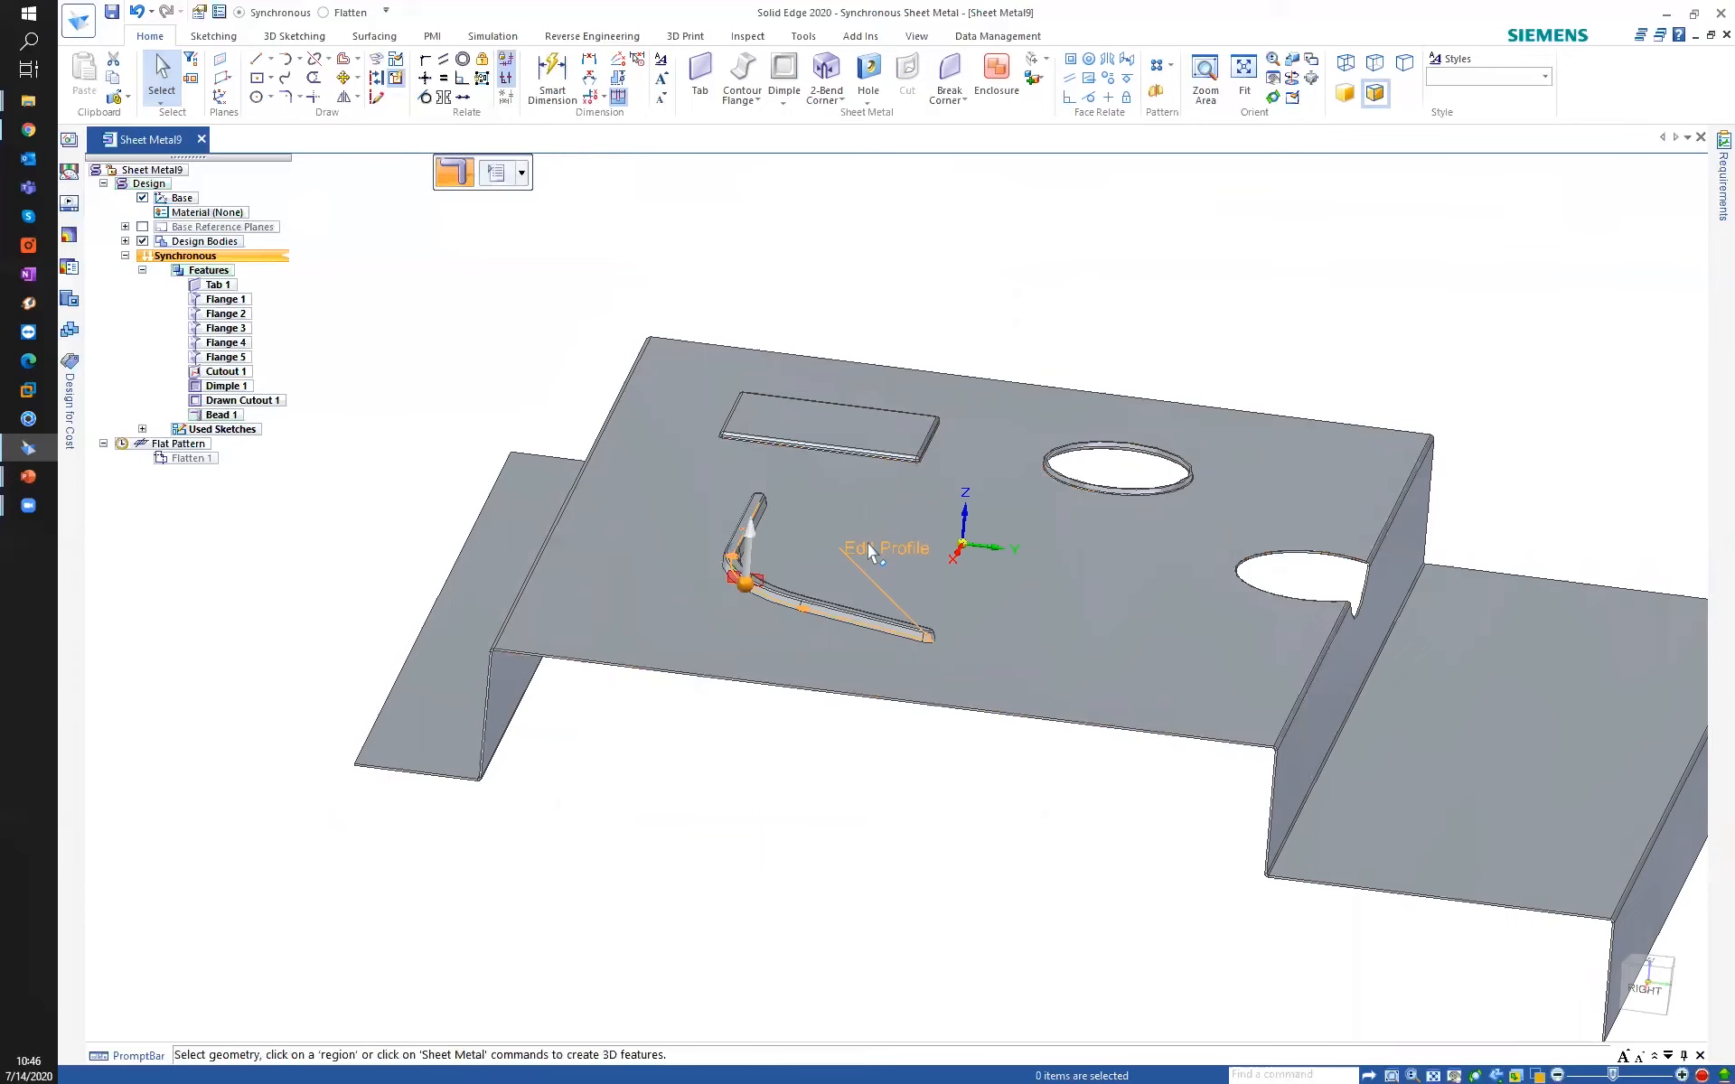
left_click(496, 173)
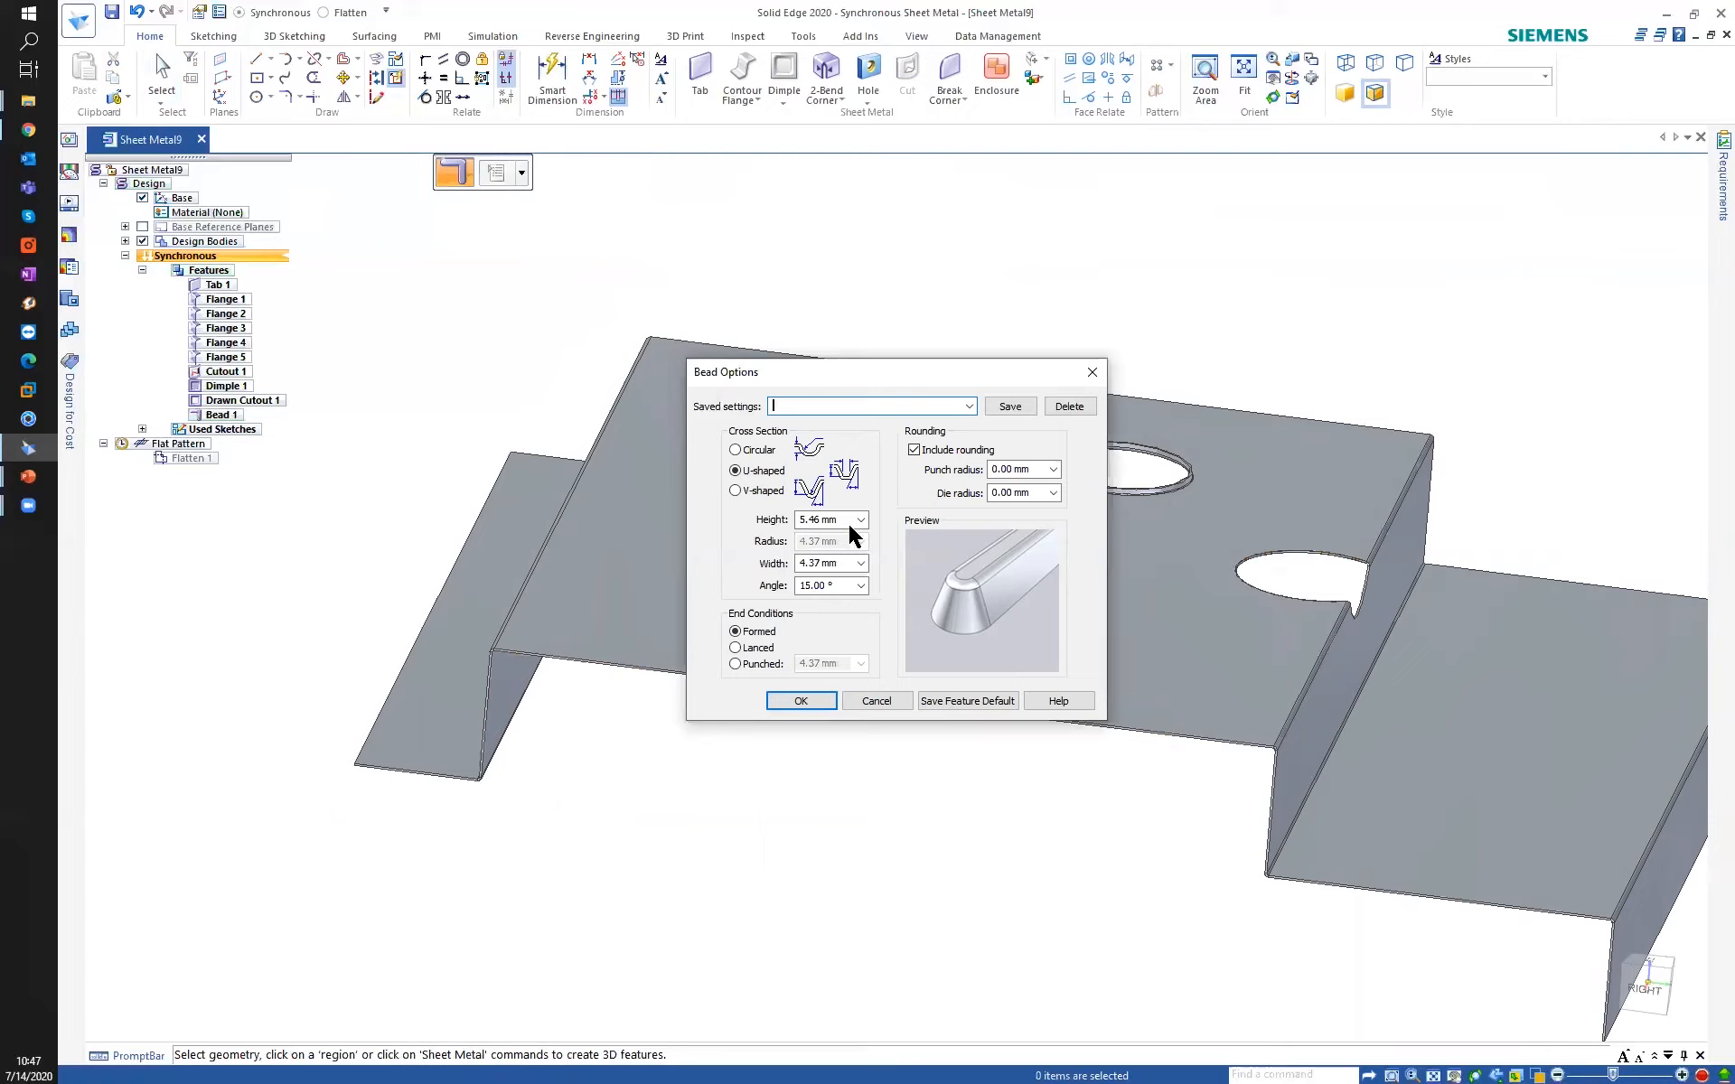
left_click(735, 648)
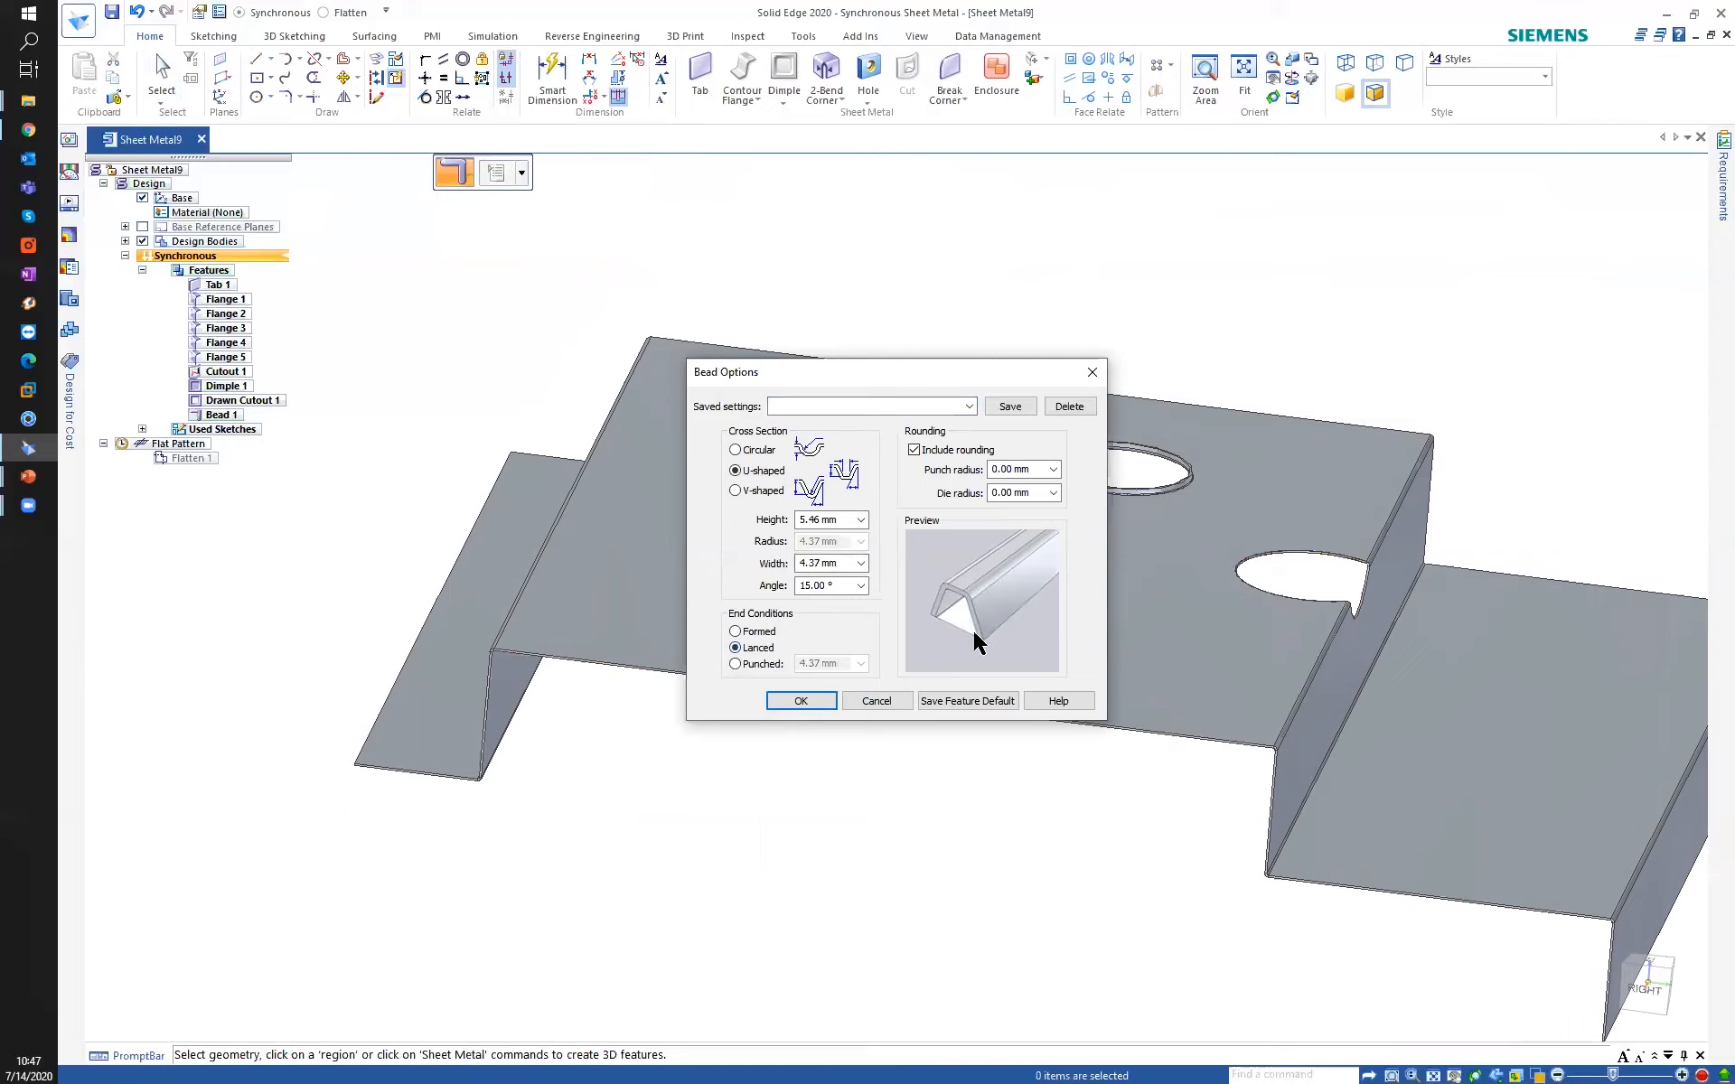
left_click(735, 665)
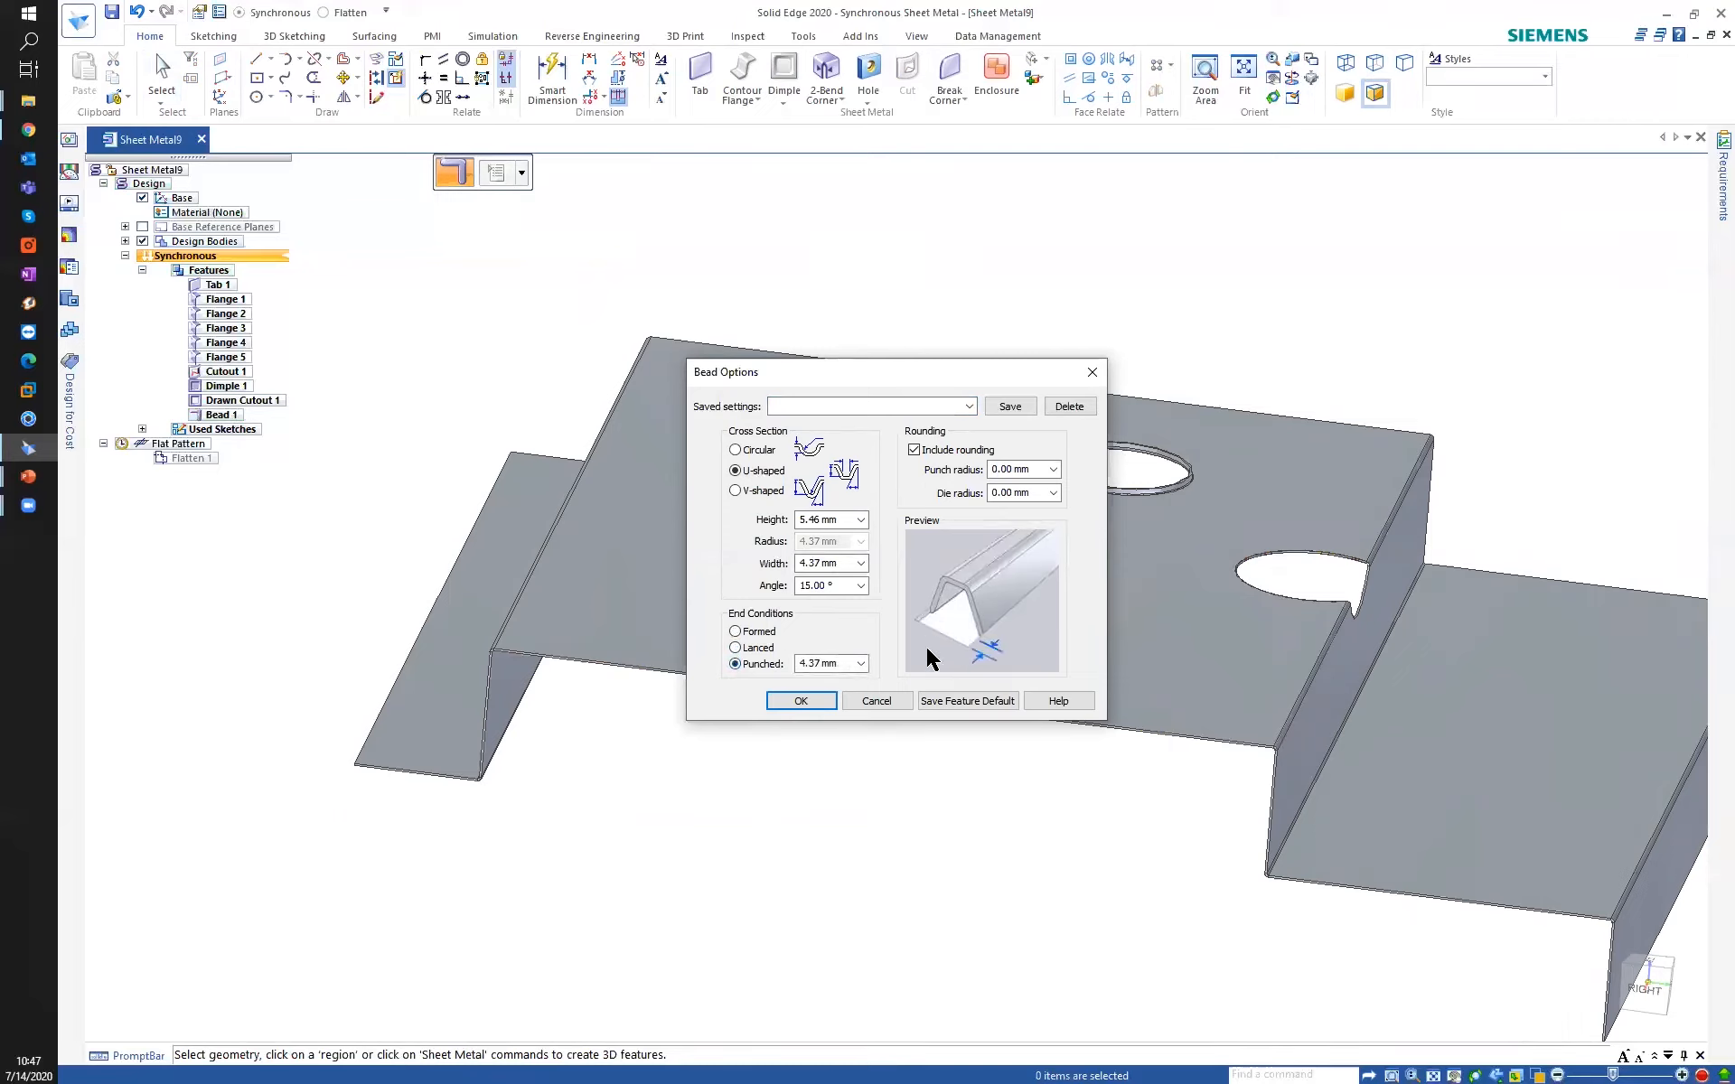
left_click(799, 701)
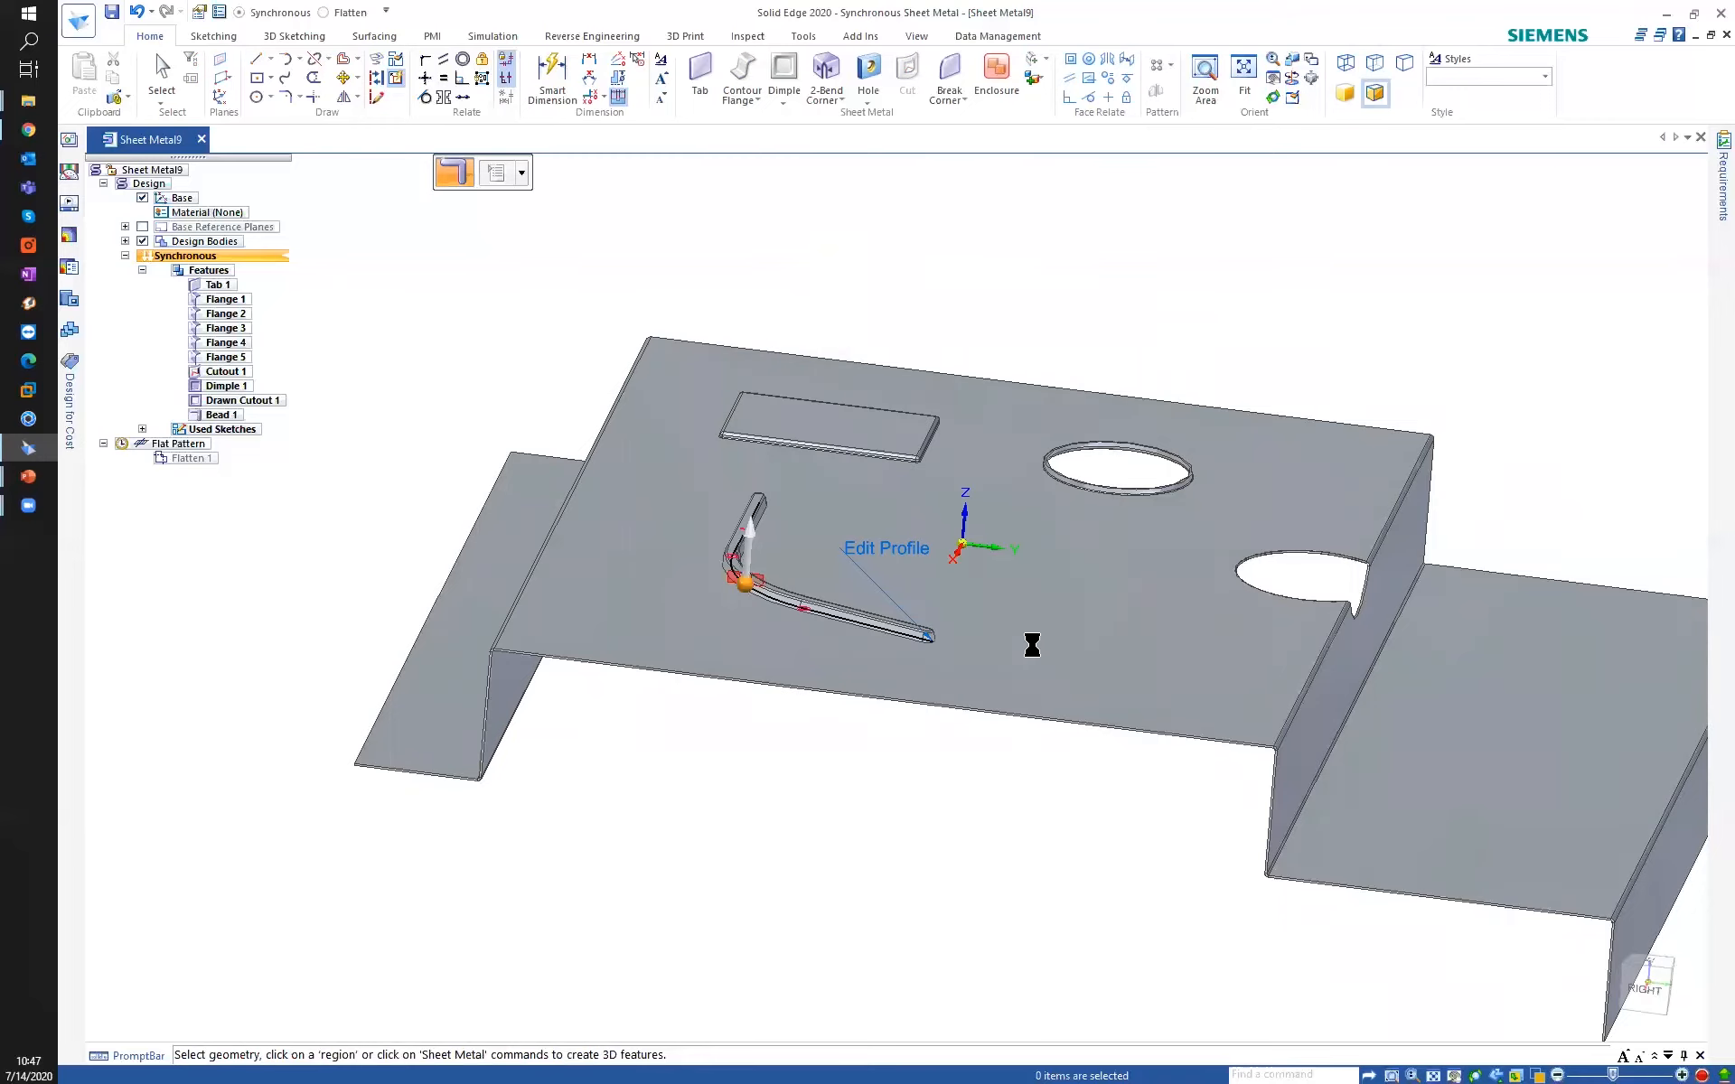
middle_click_drag(953, 690, 897, 802)
scroll(898, 762, "down", 2)
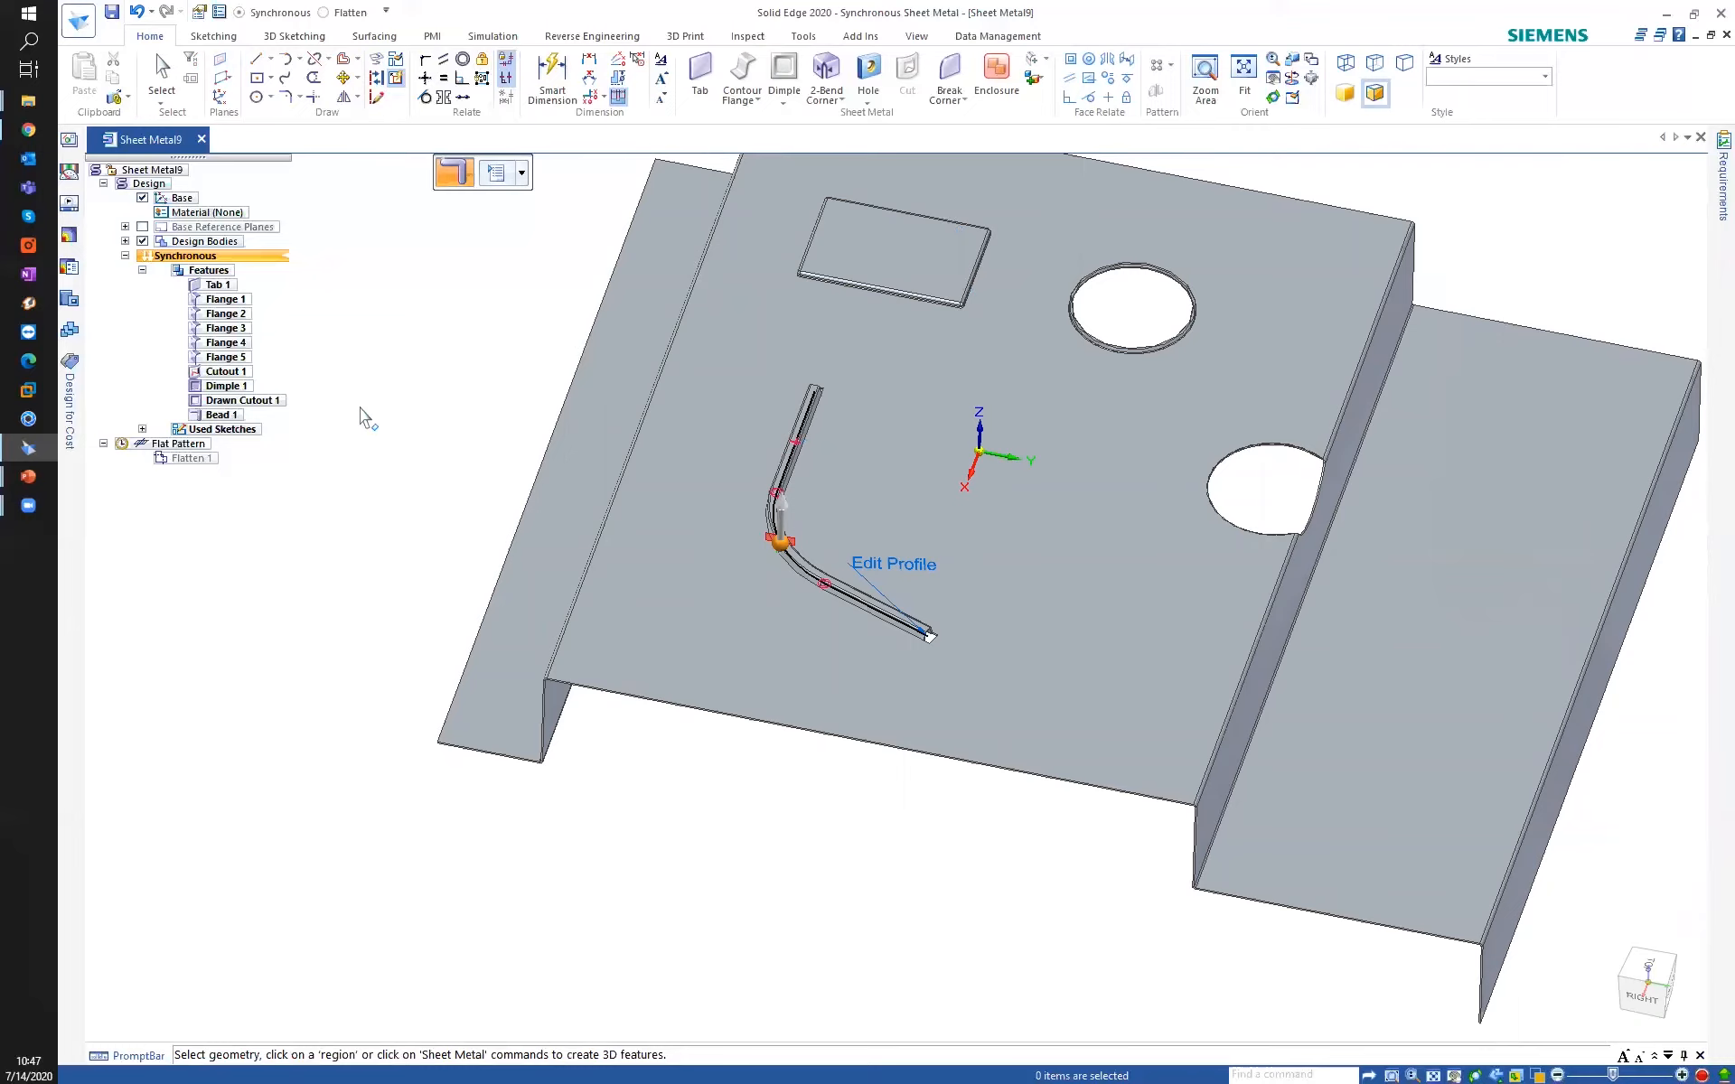
scroll(376, 585, "down", 2)
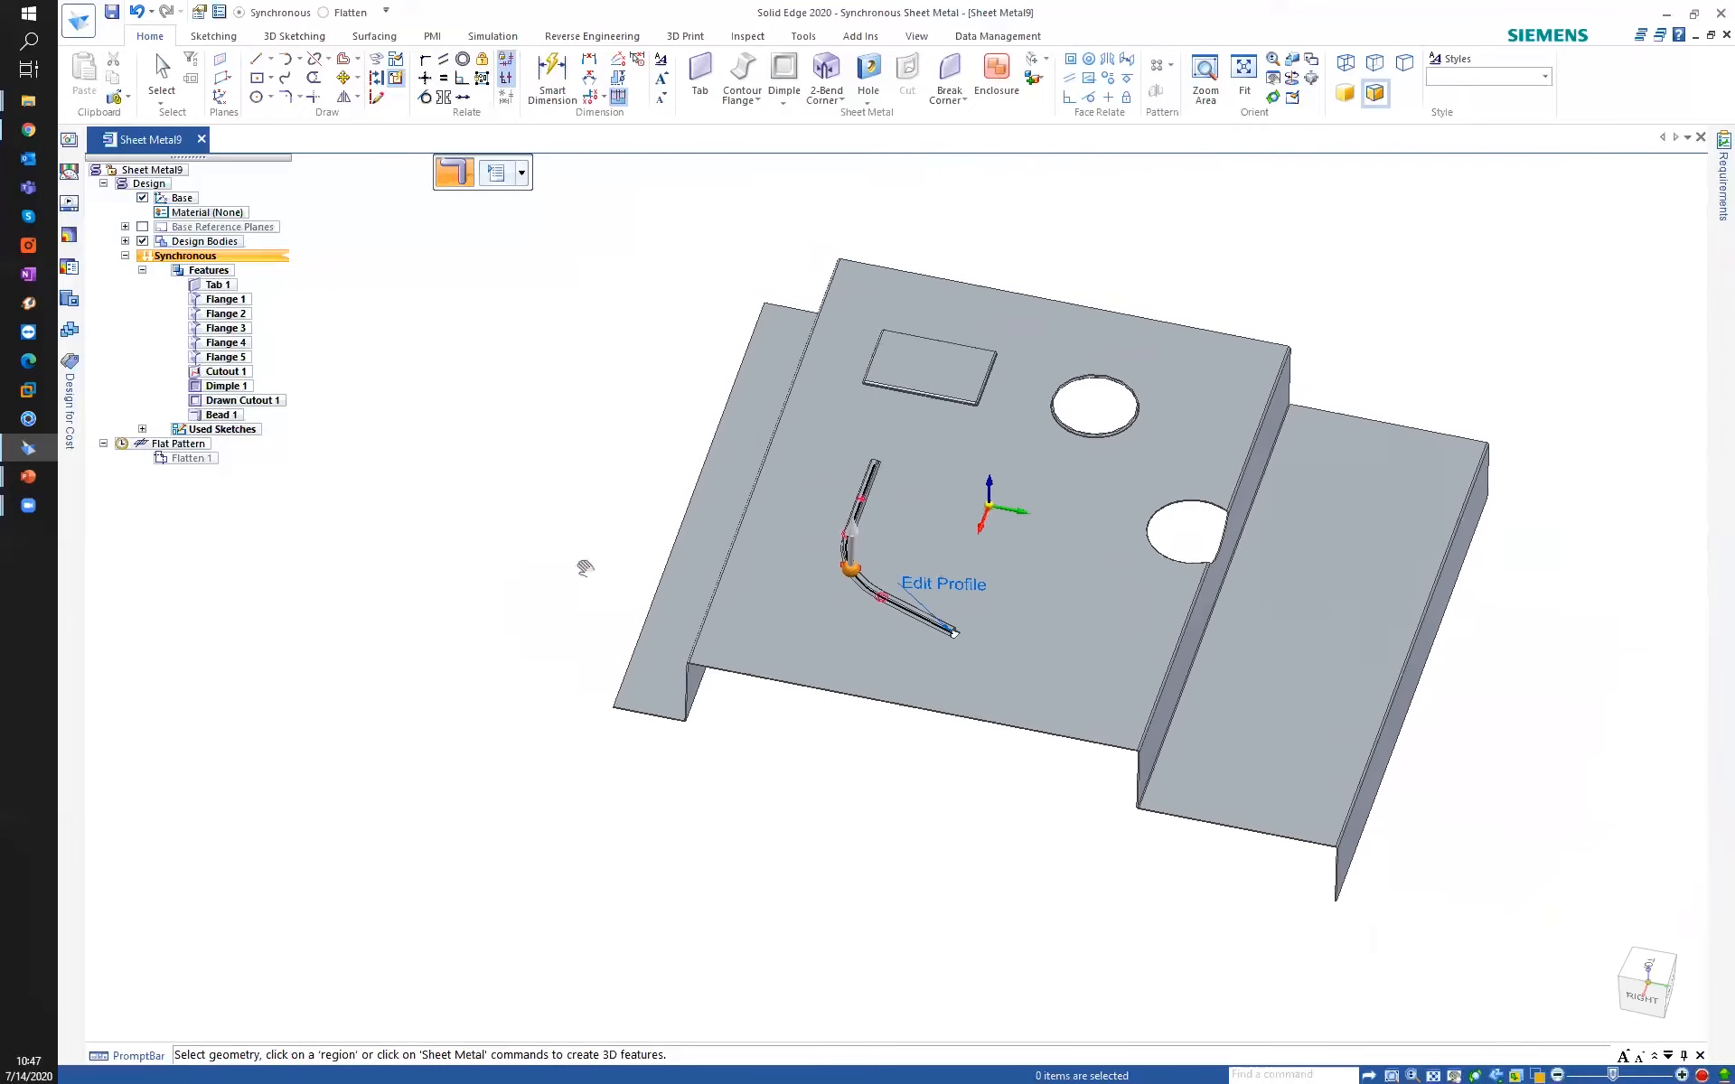
middle_click_drag(542, 515, 542, 445)
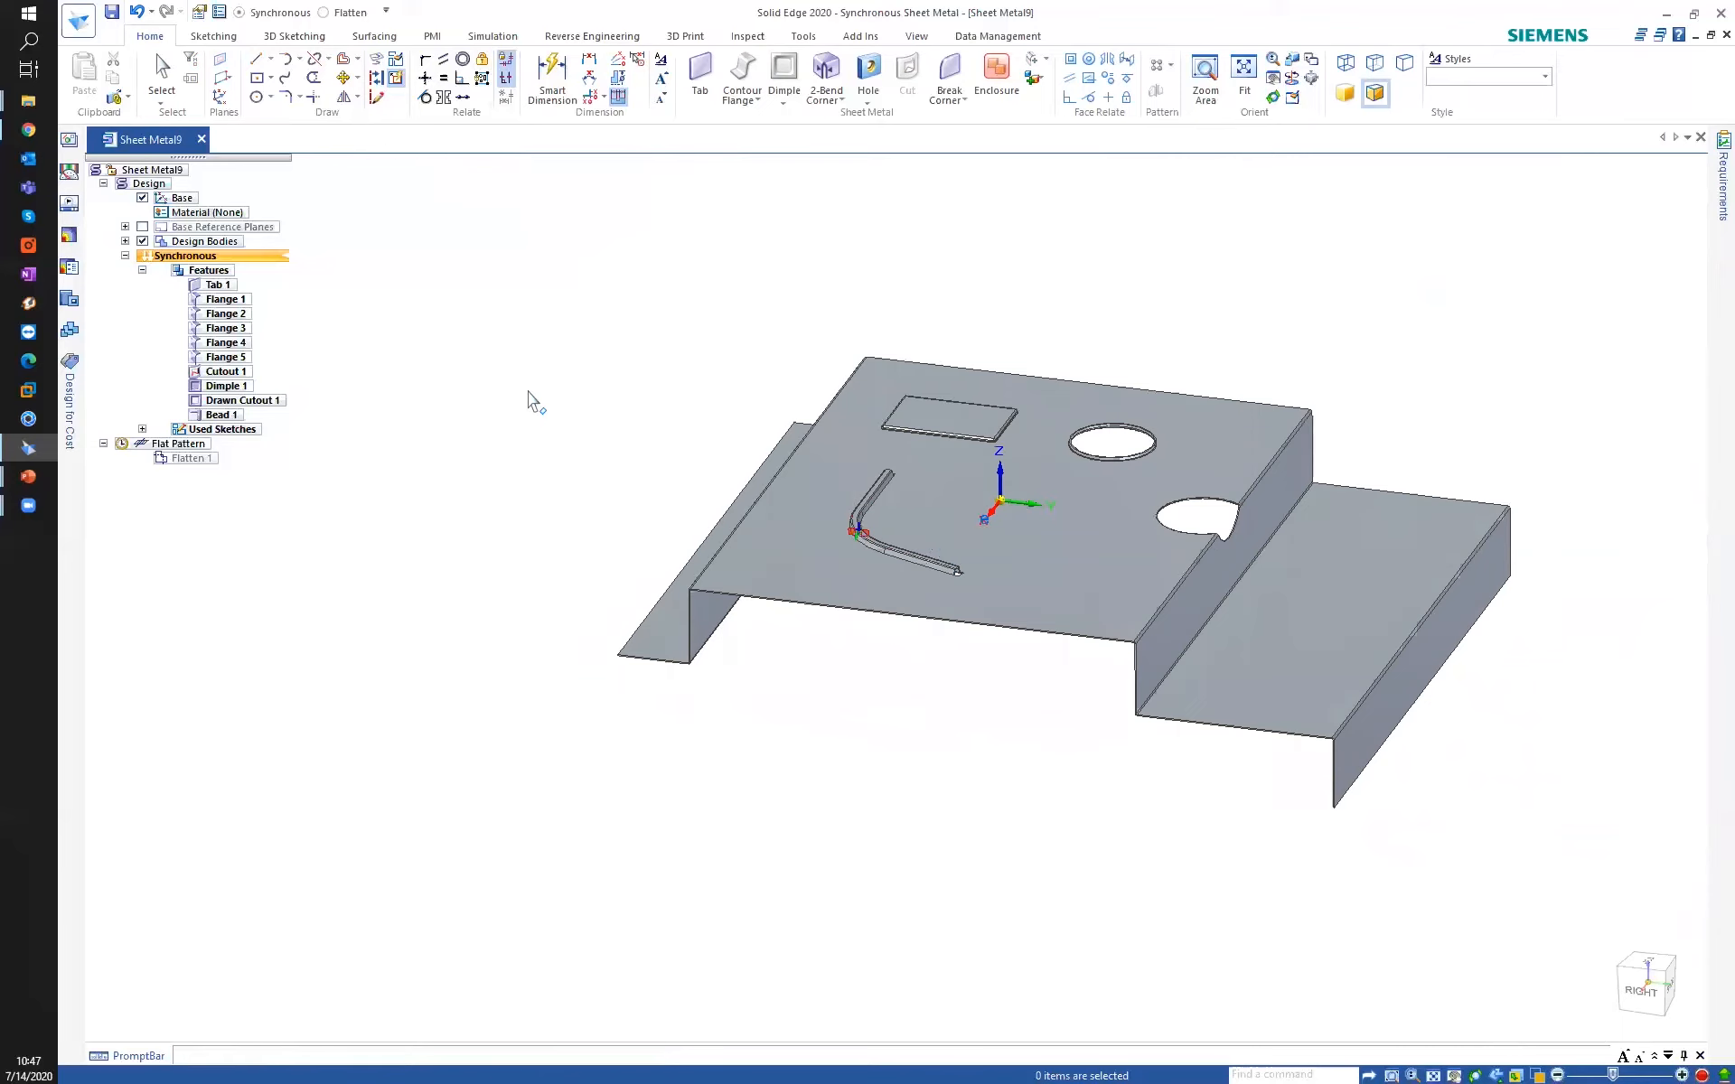
key("Escape")
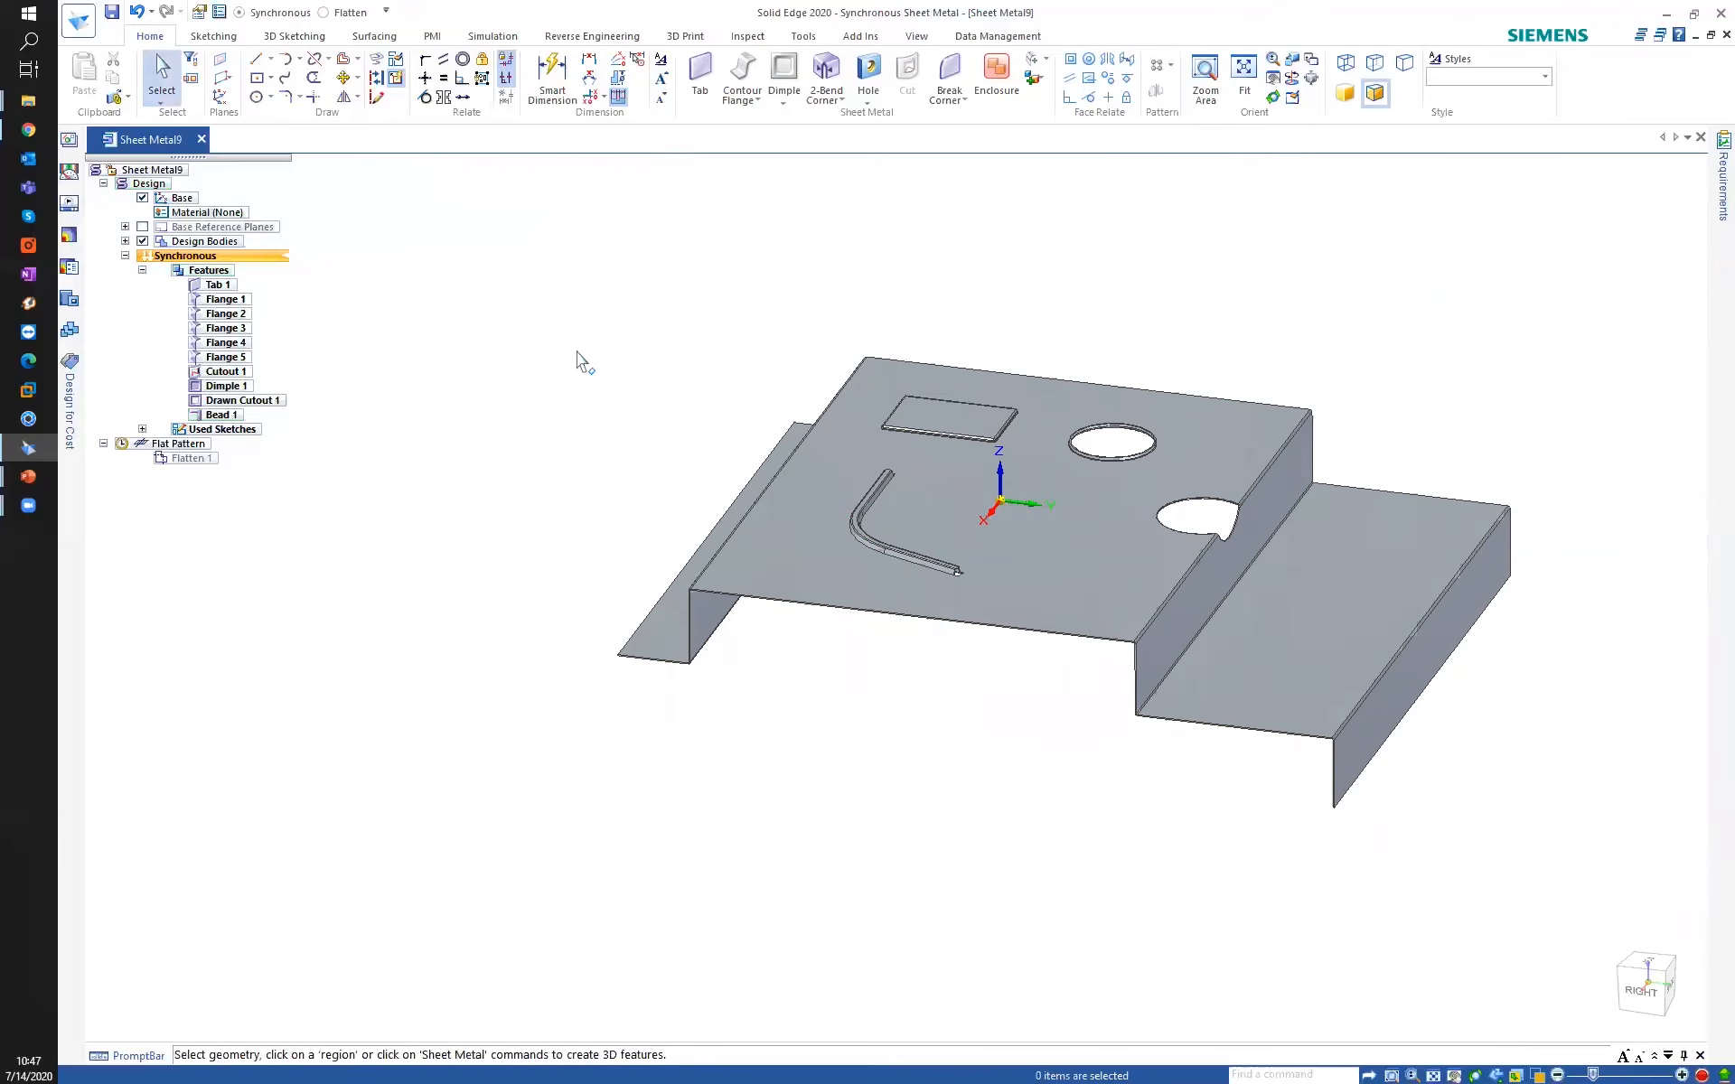
Place a single gusset on the inner bend between the step wall and lower flange, about 172 mm from the bend's near end.
mouse_move(612, 381)
middle_mouse_down()
mouse_move(627, 383)
mouse_move(597, 348)
middle_mouse_up()
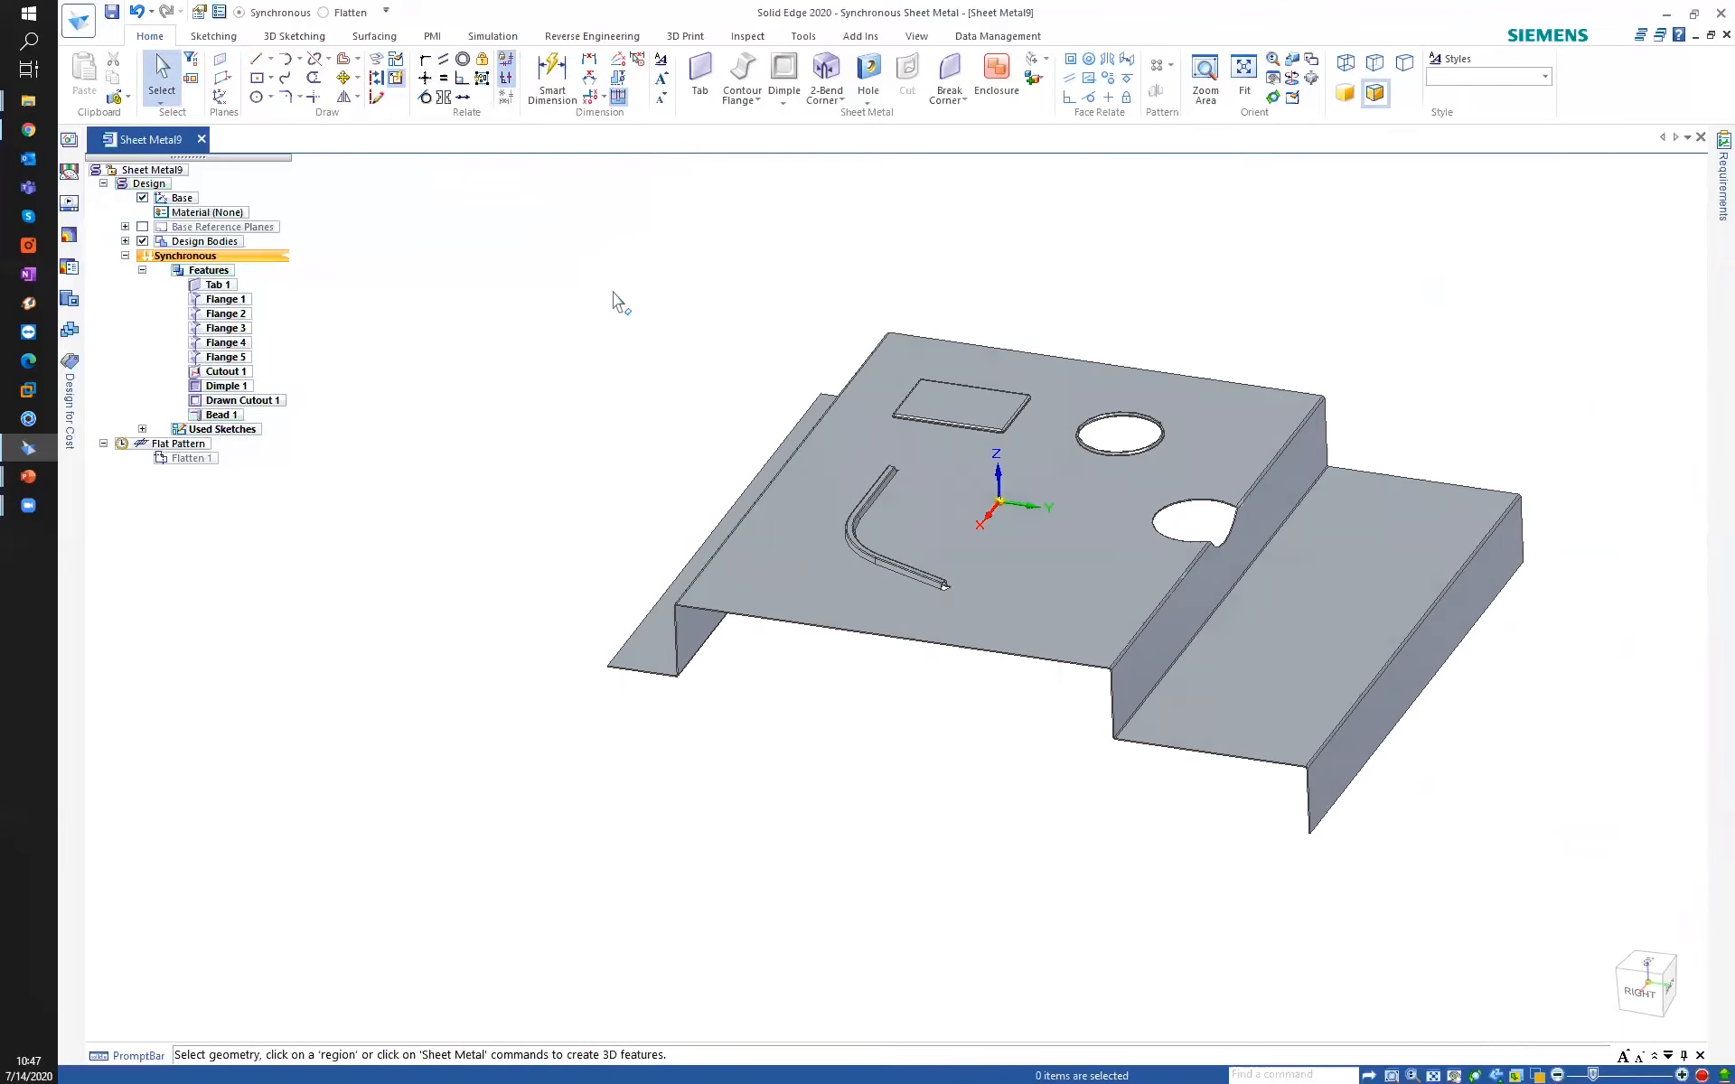
left_click(785, 105)
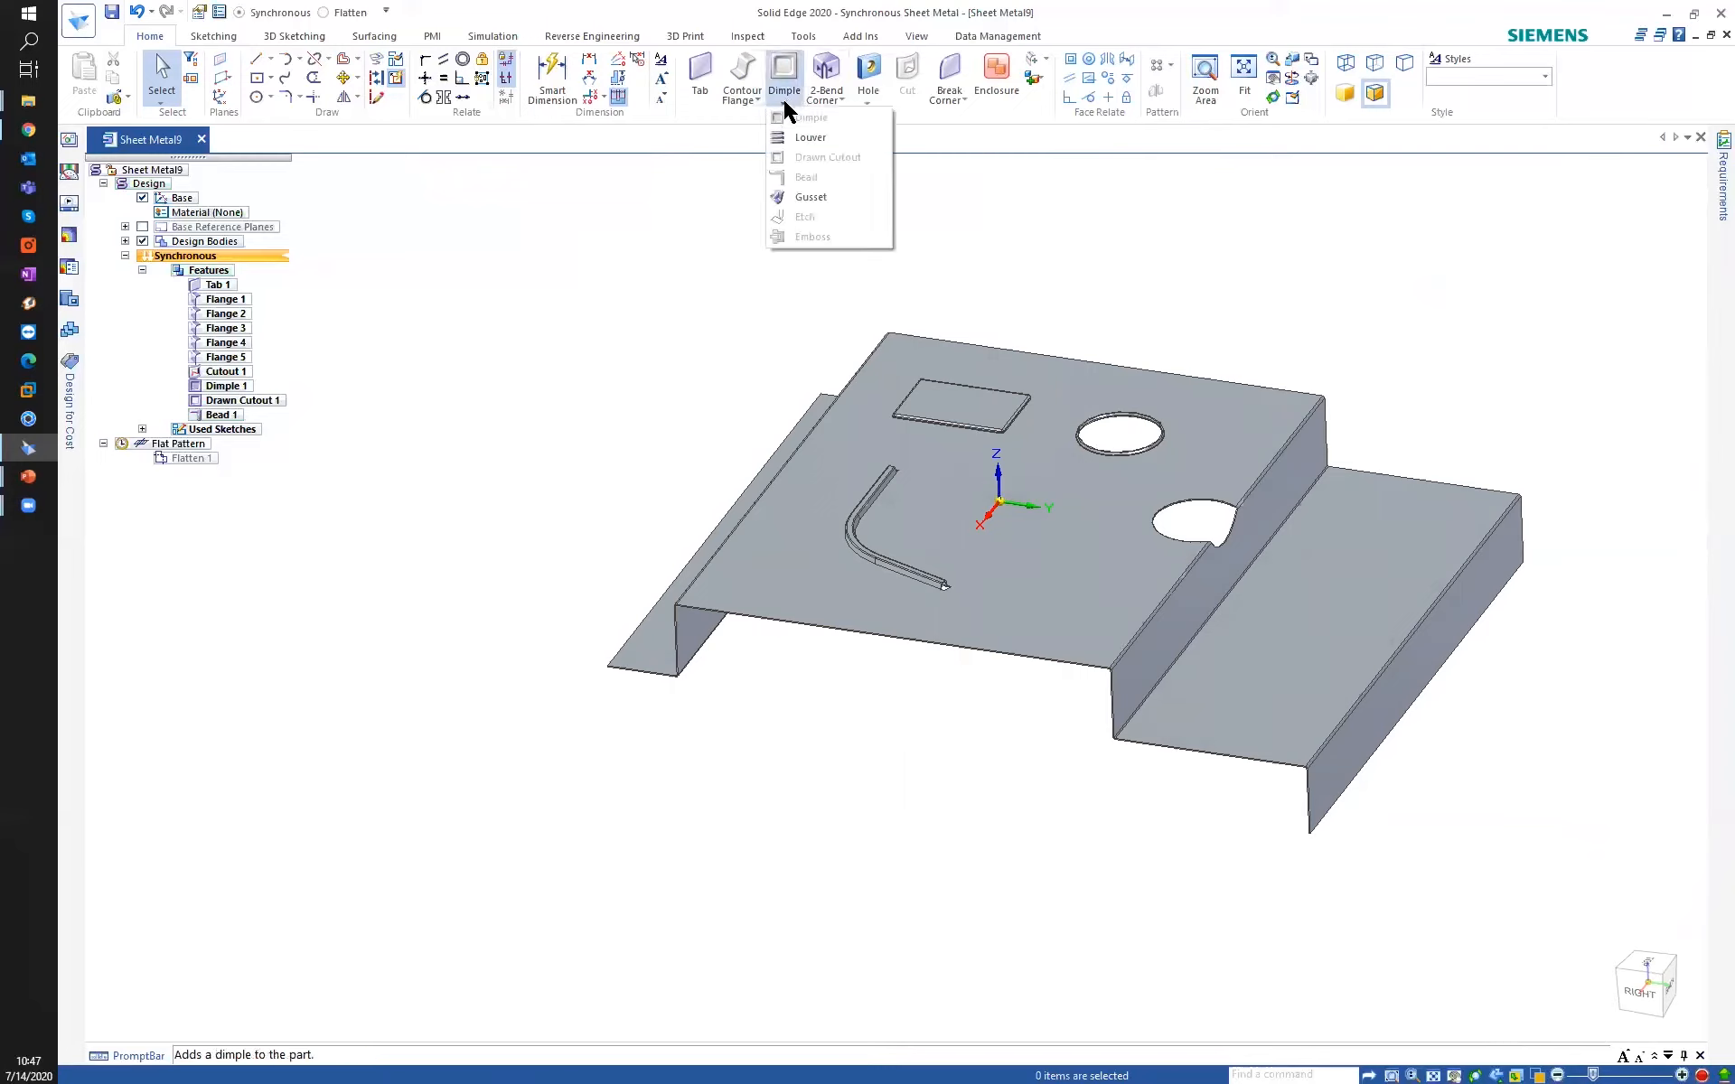
left_click(812, 198)
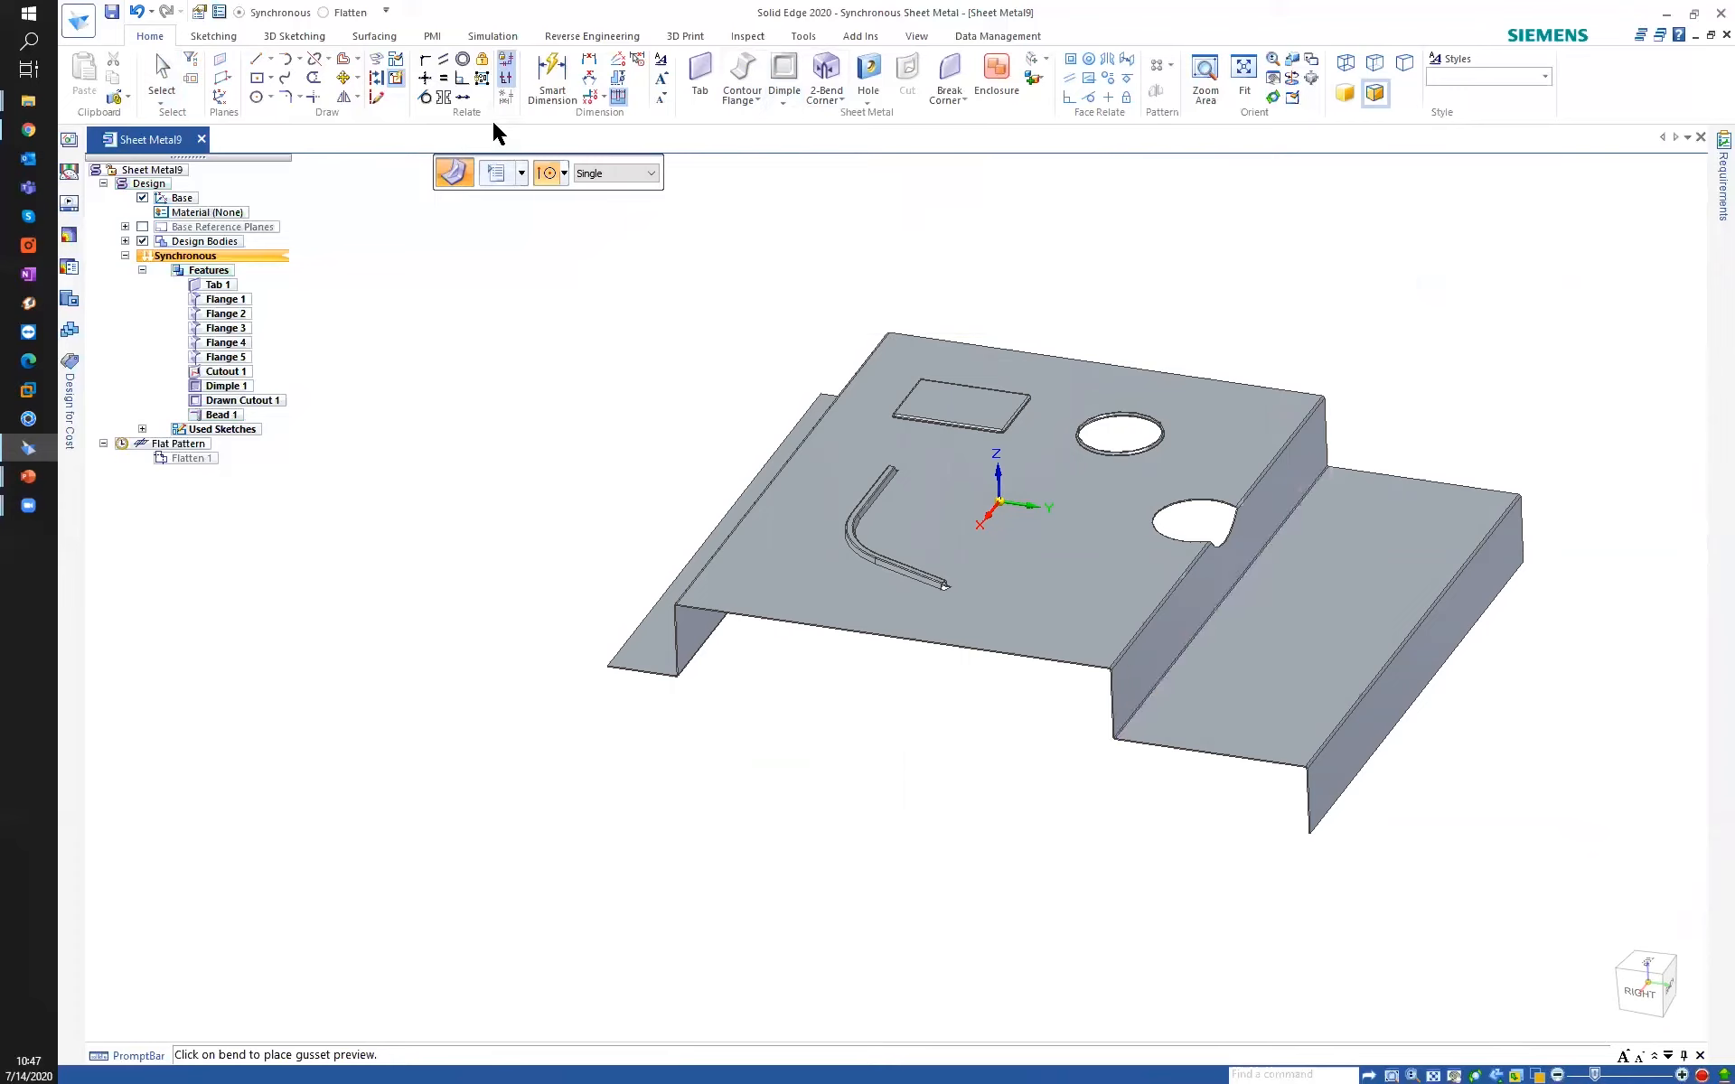
left_click(1178, 660)
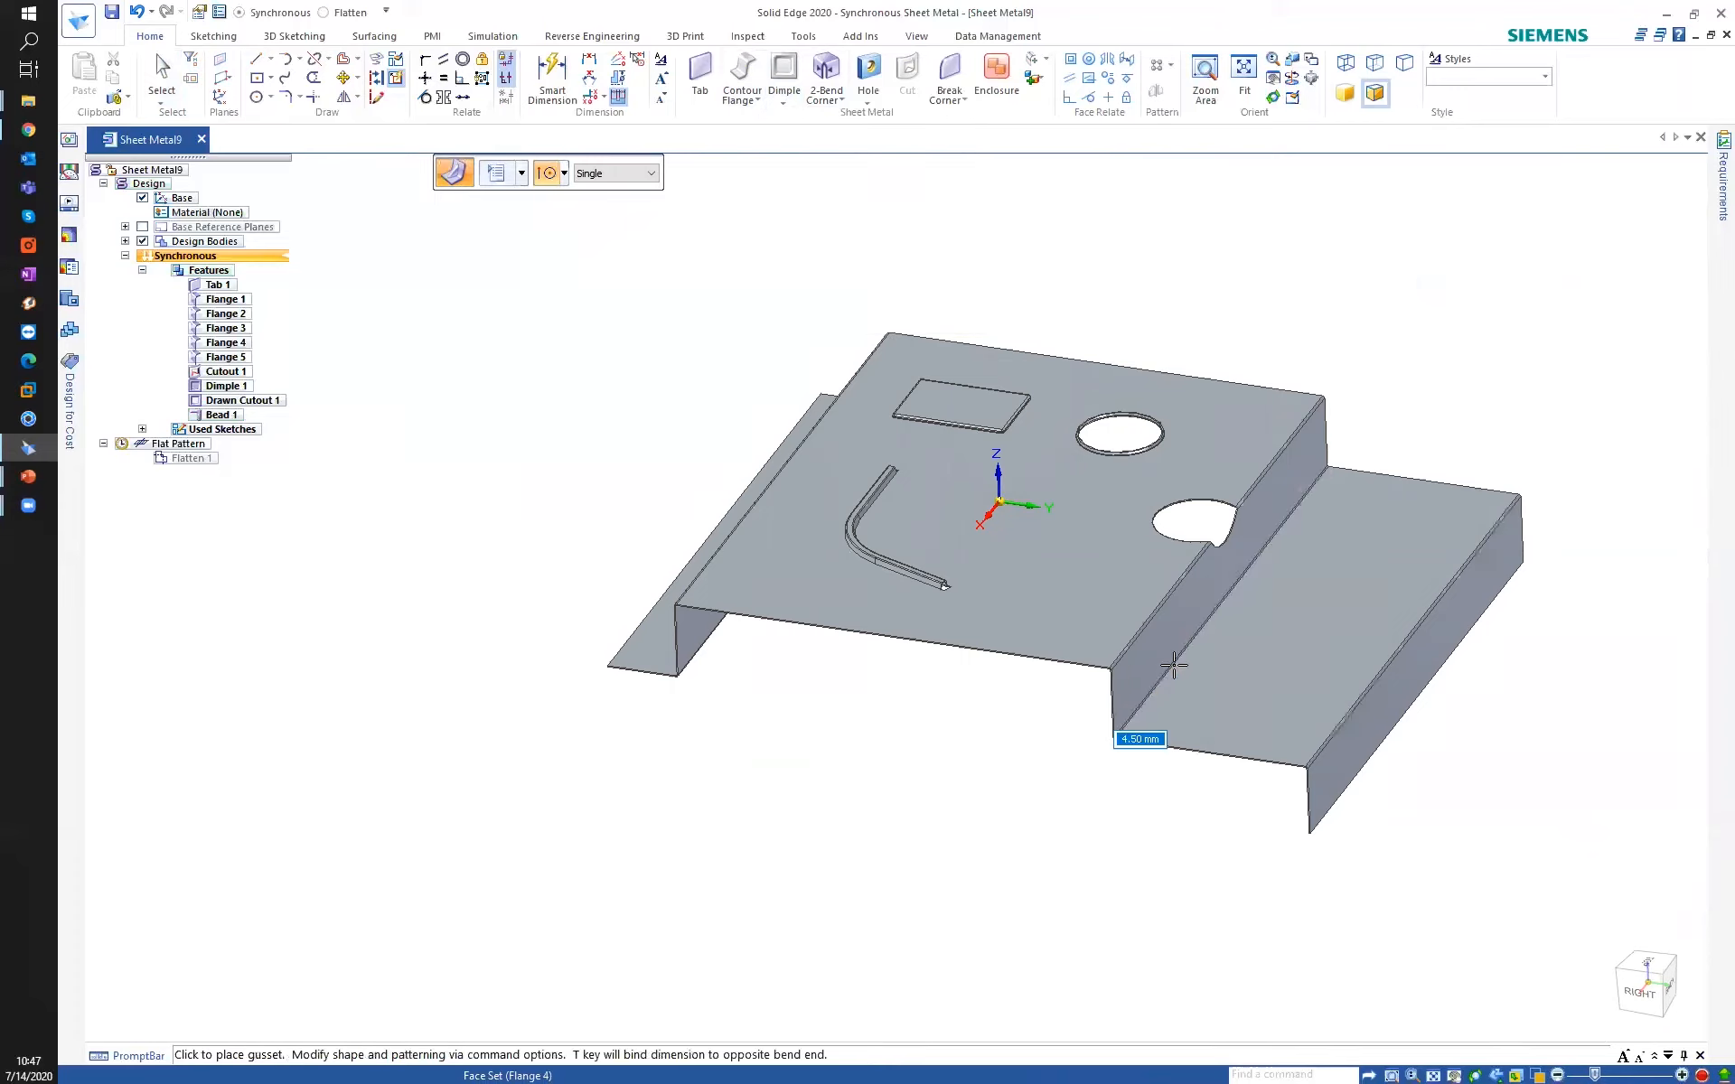
left_click(1198, 635)
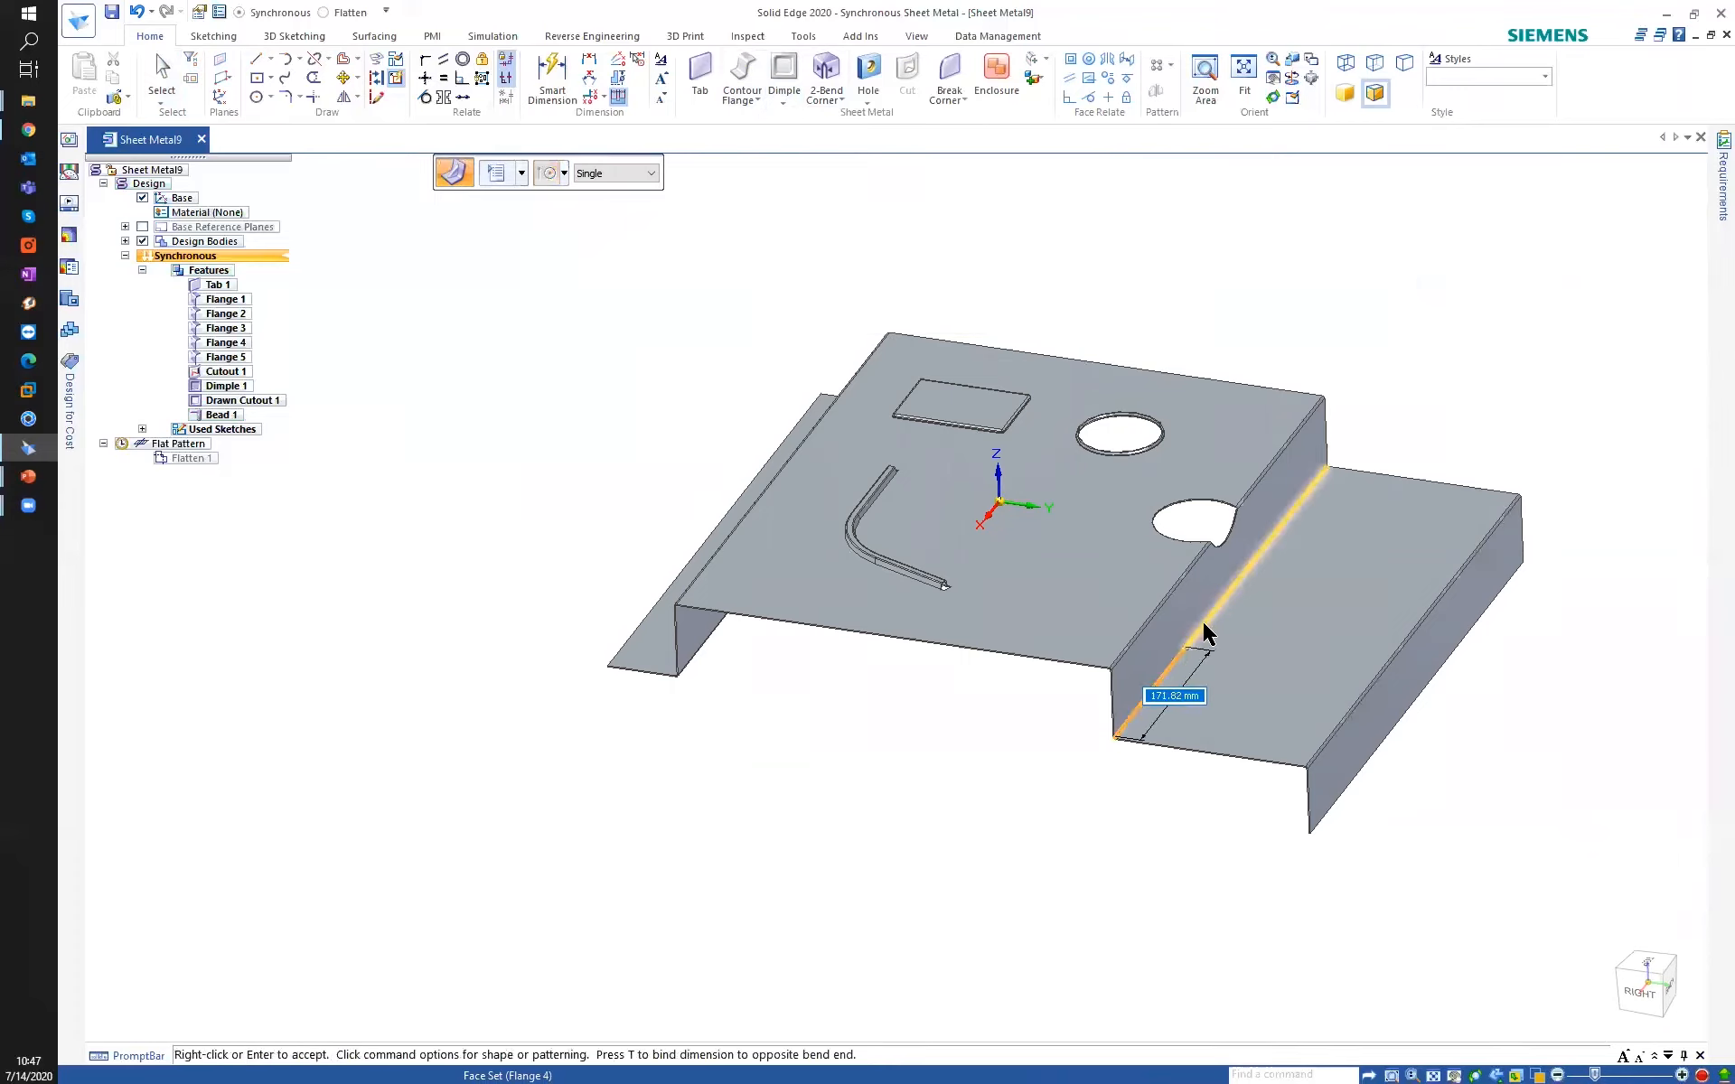
middle_click_drag(1205, 617, 1146, 610)
right_click(1201, 636)
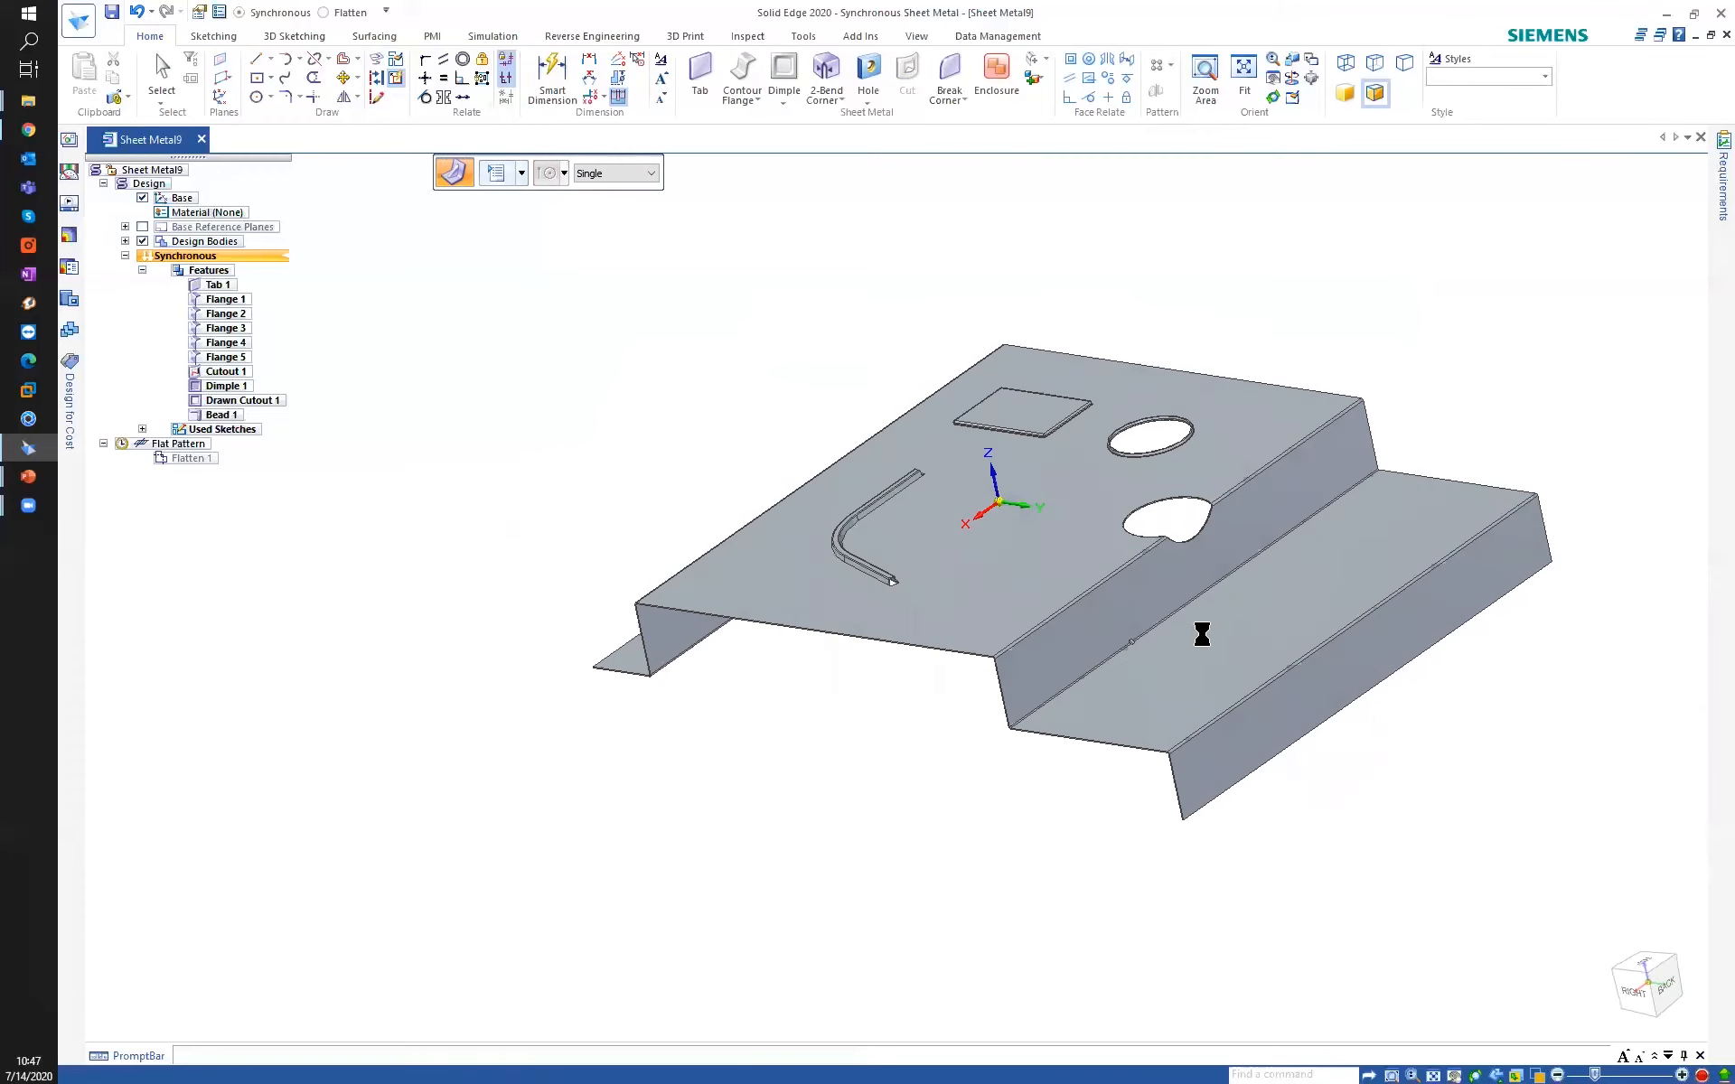
scroll(1128, 640, "up", 8)
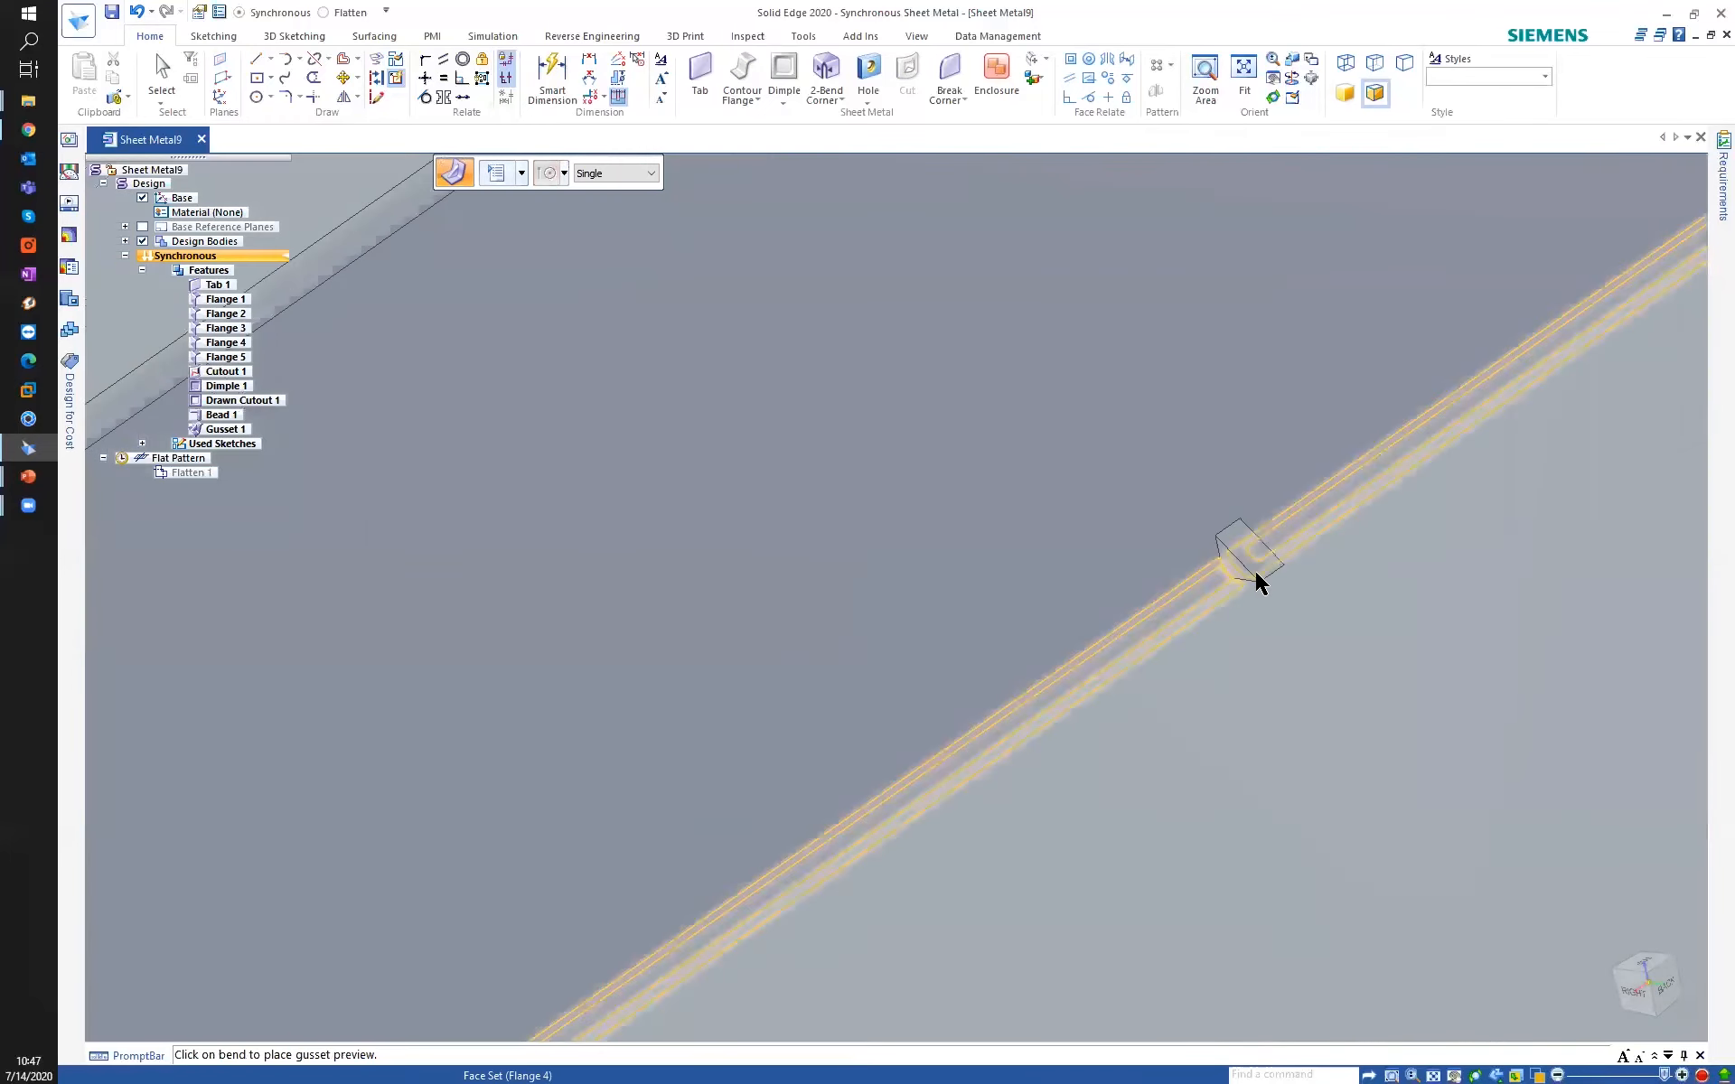
middle_click_drag(1252, 583, 1343, 407)
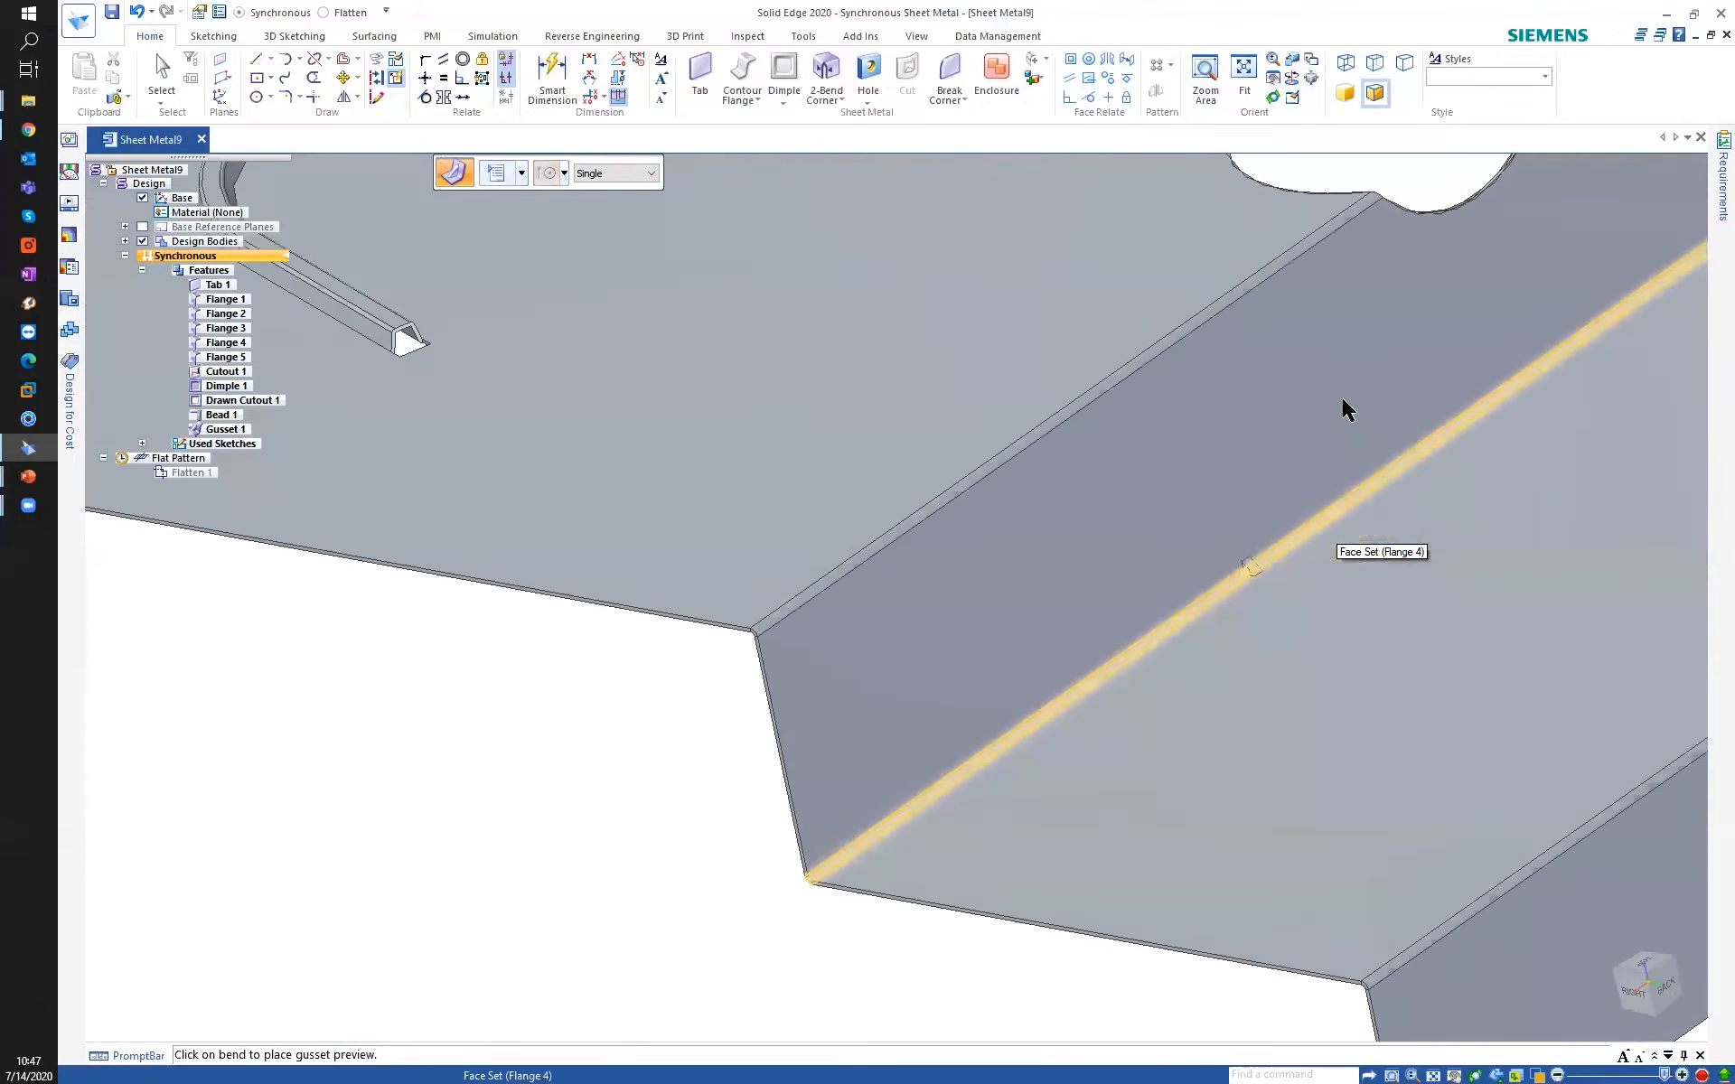
Add a Fit pattern of 8 gussets along the same bend and leave the Gusset command.
left_click(650, 173)
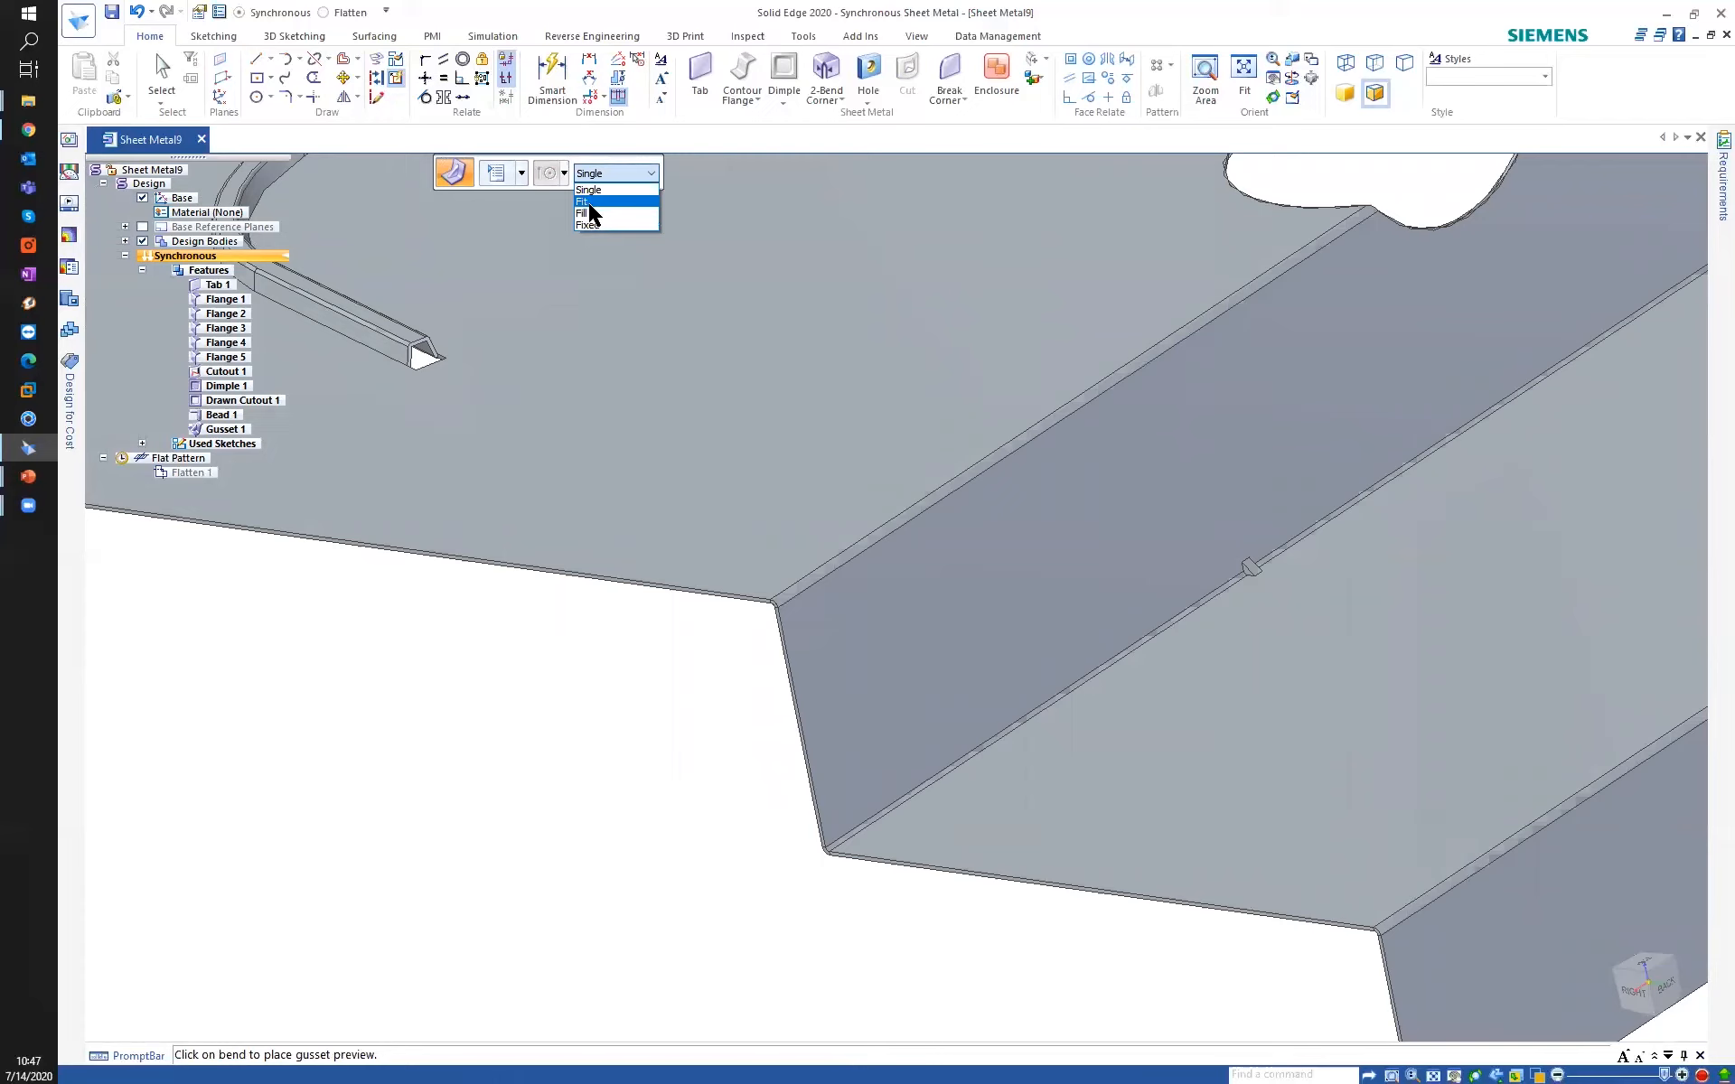
left_click(587, 201)
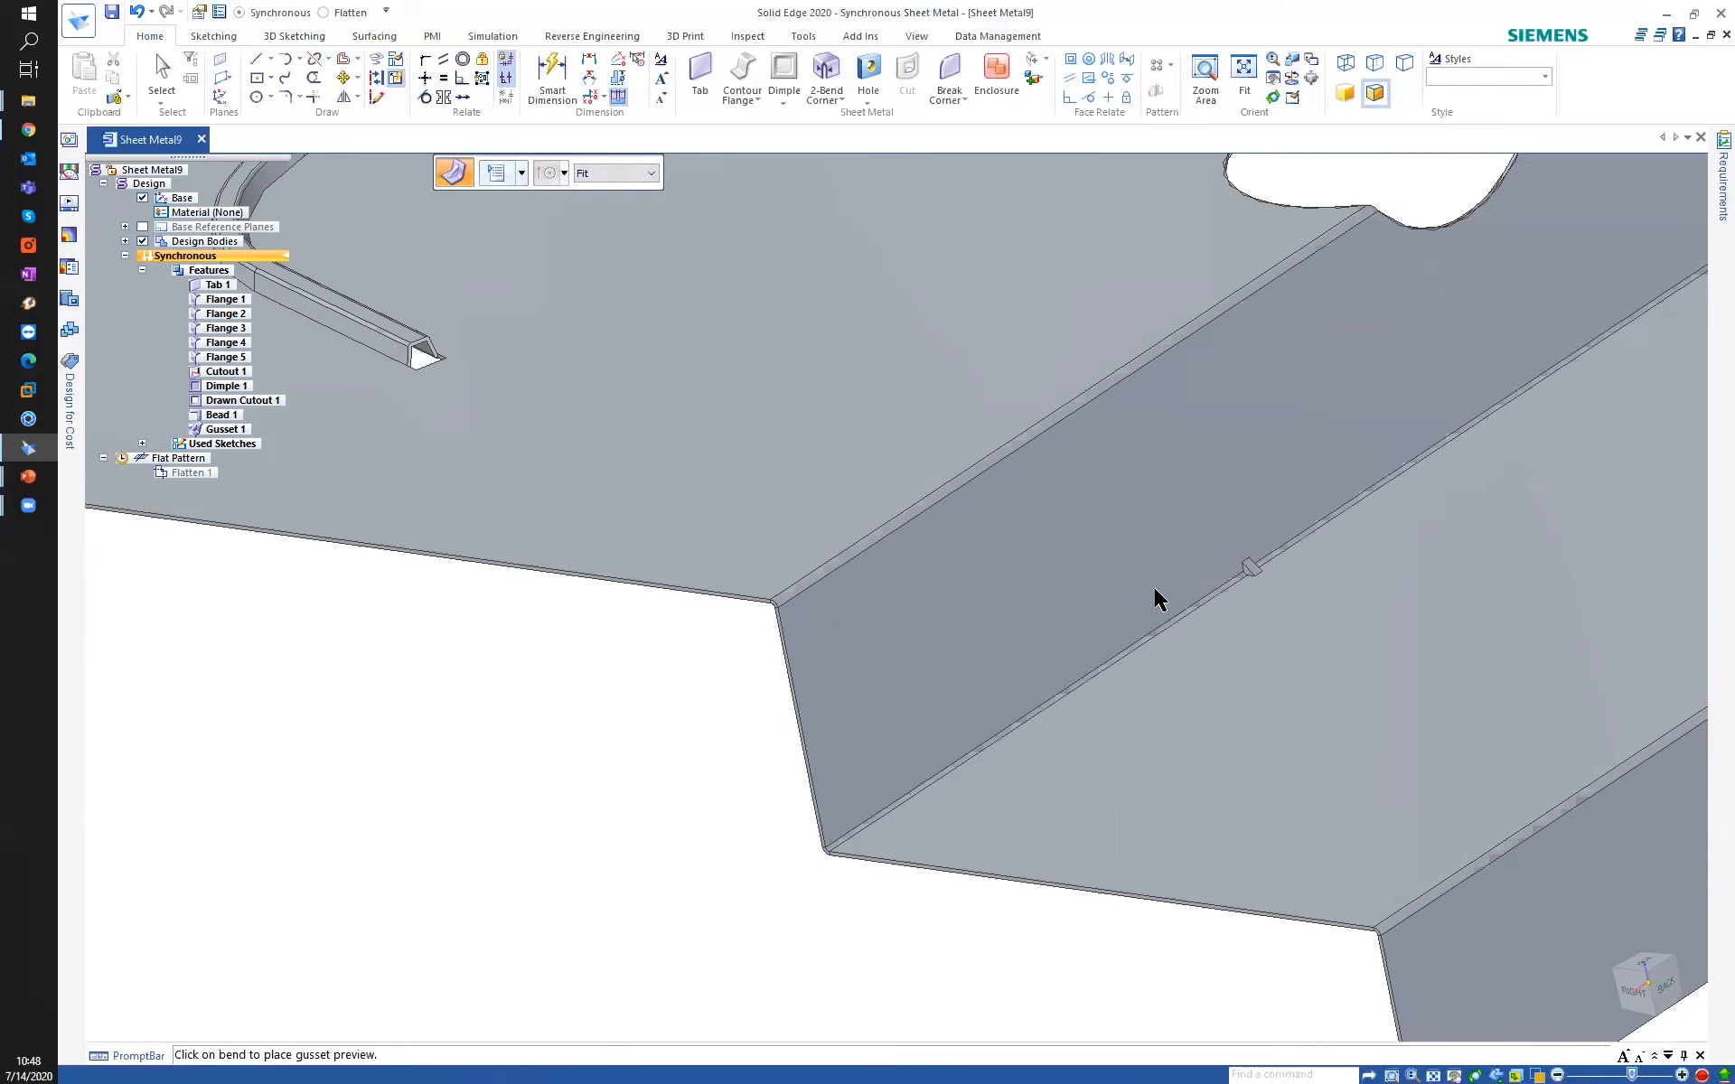
left_click(1097, 676)
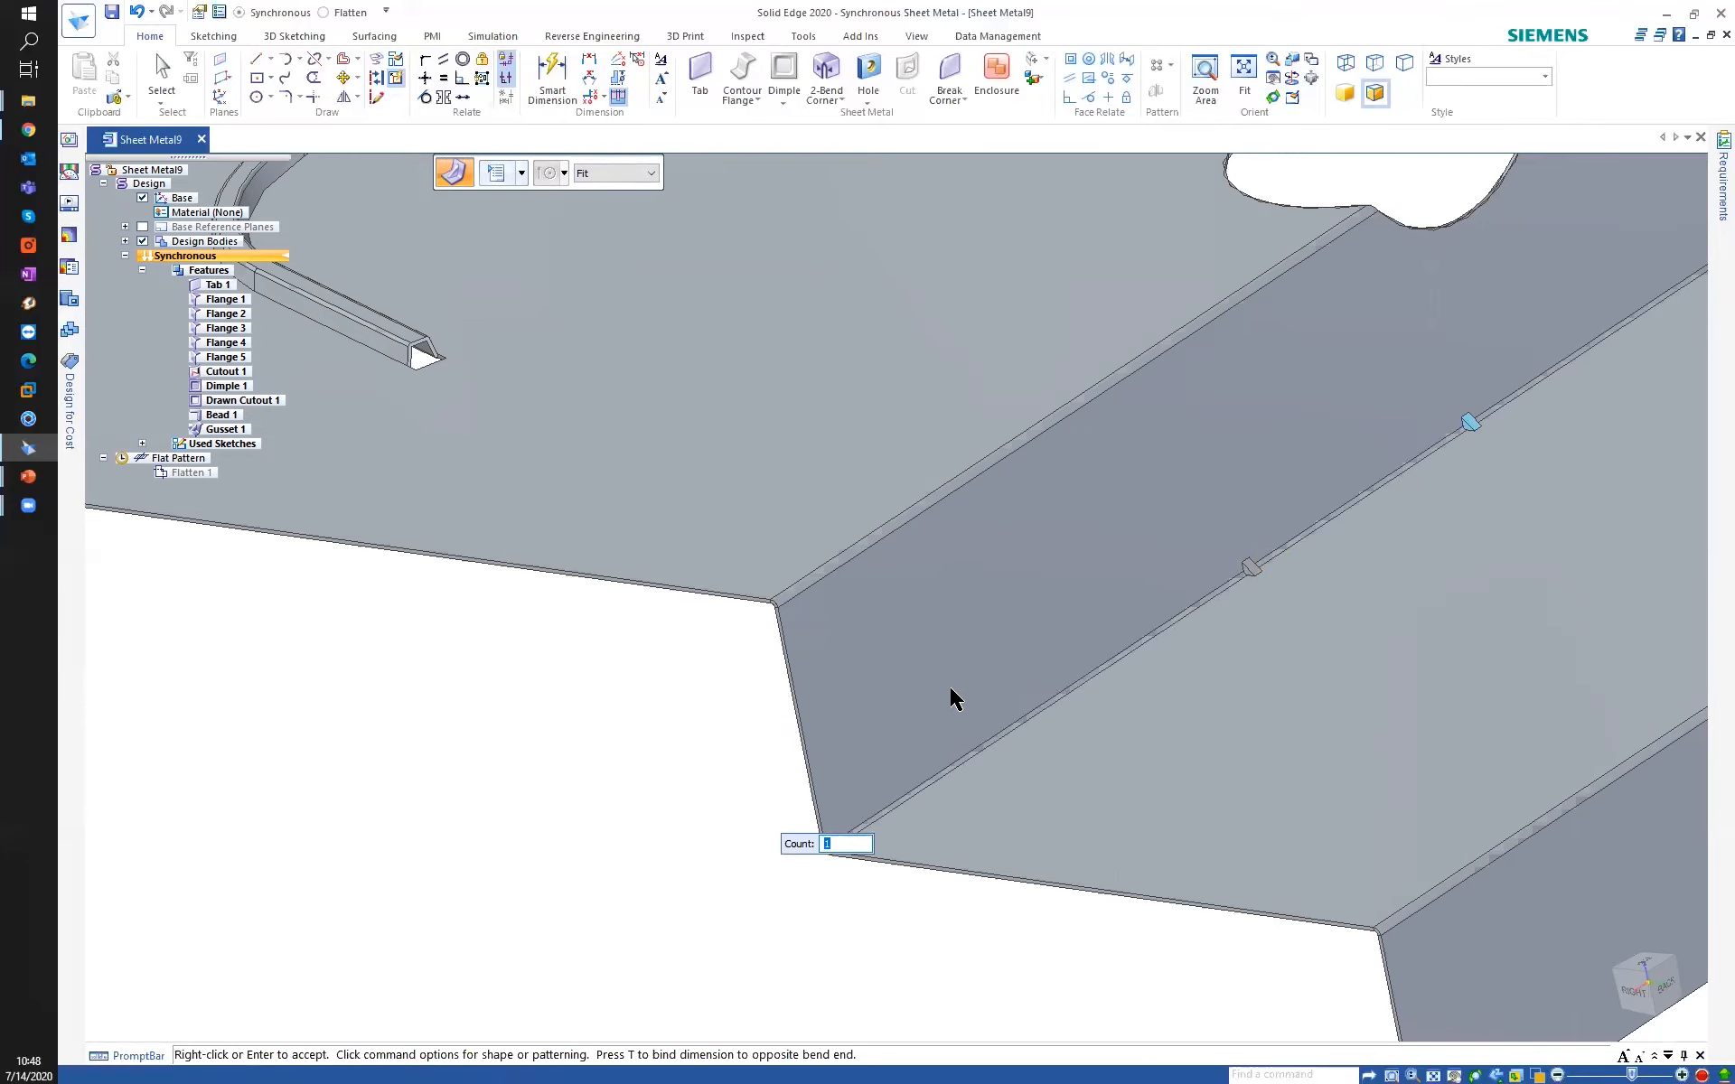
key("Return")
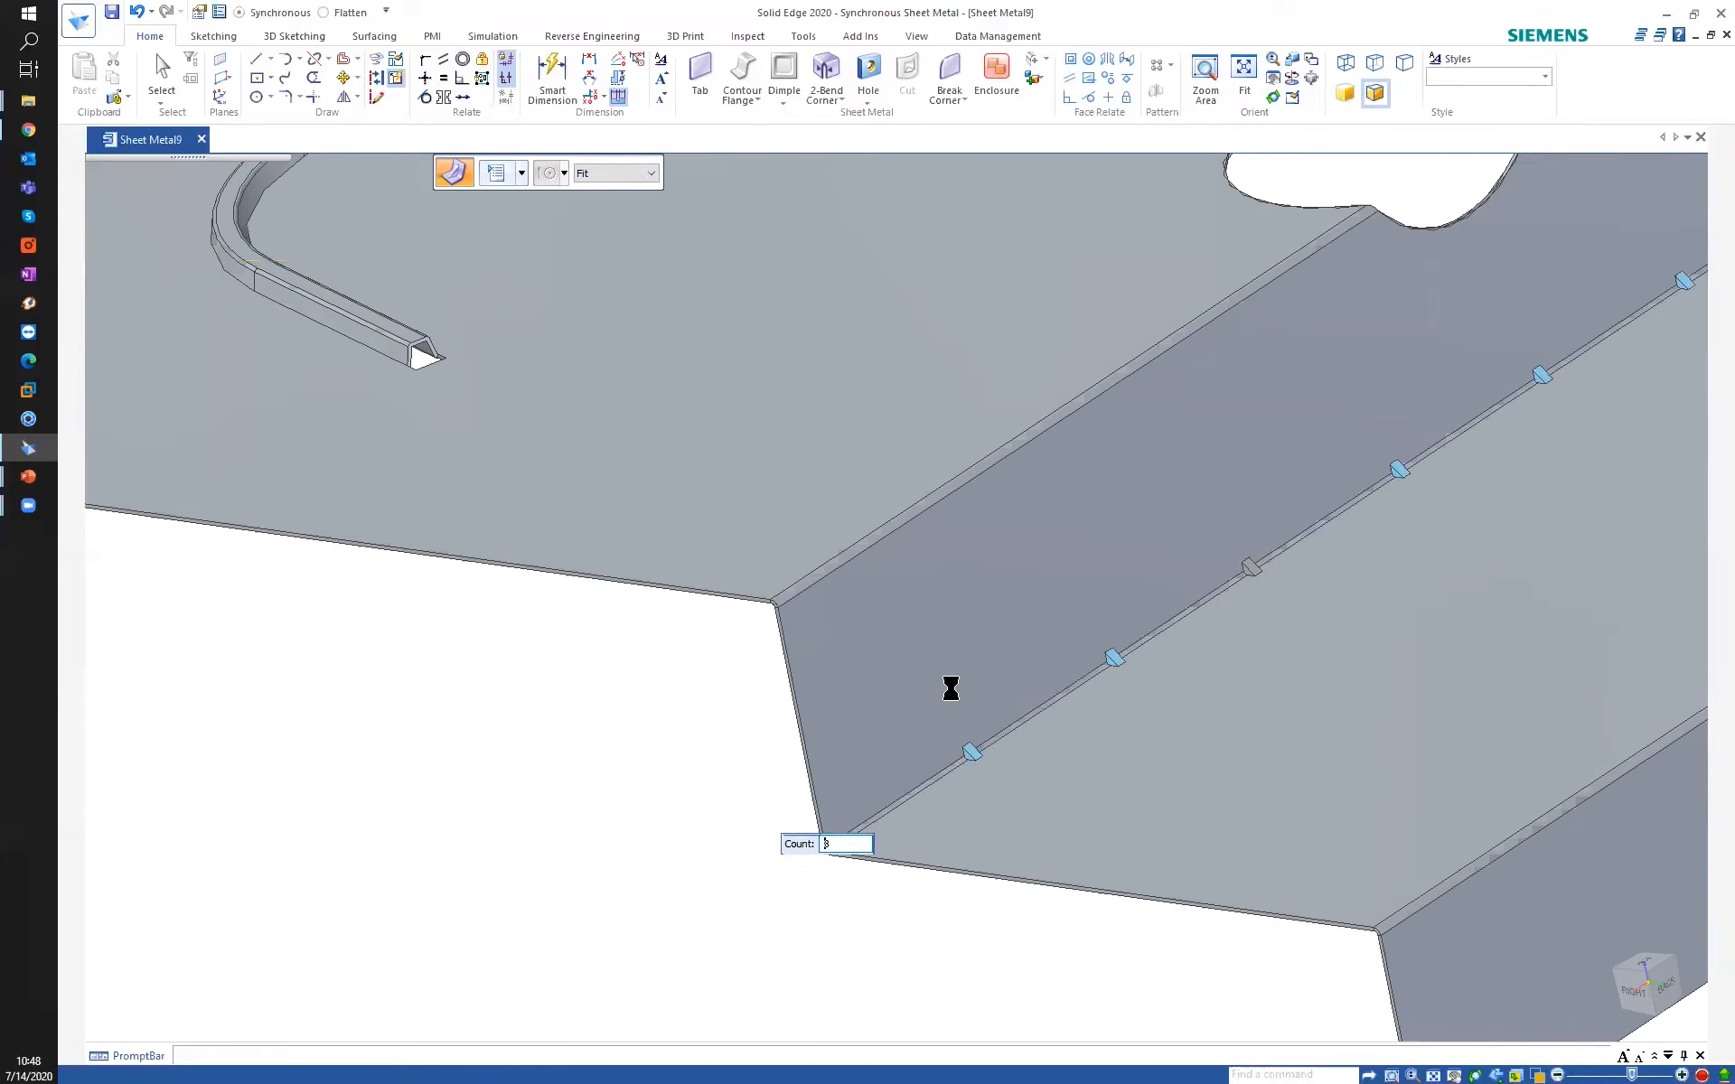
scroll(1045, 730, "down", 4)
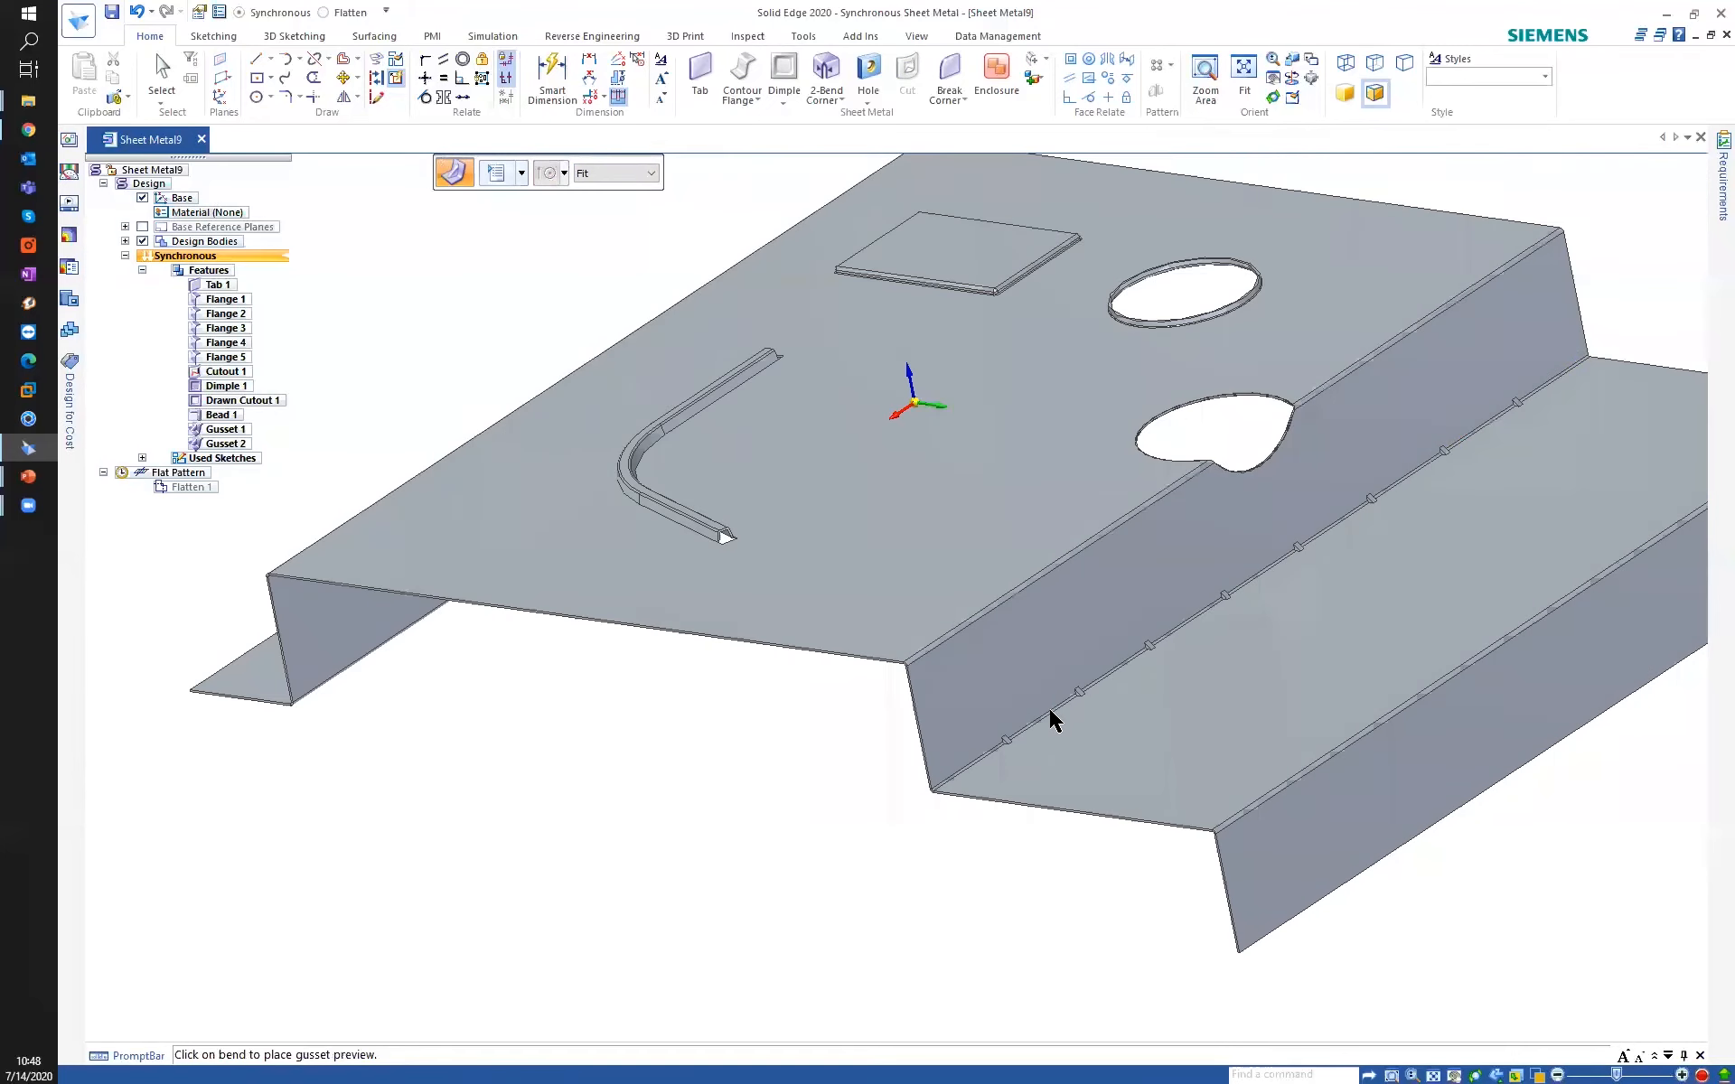
middle_click_drag(1137, 716, 1077, 763)
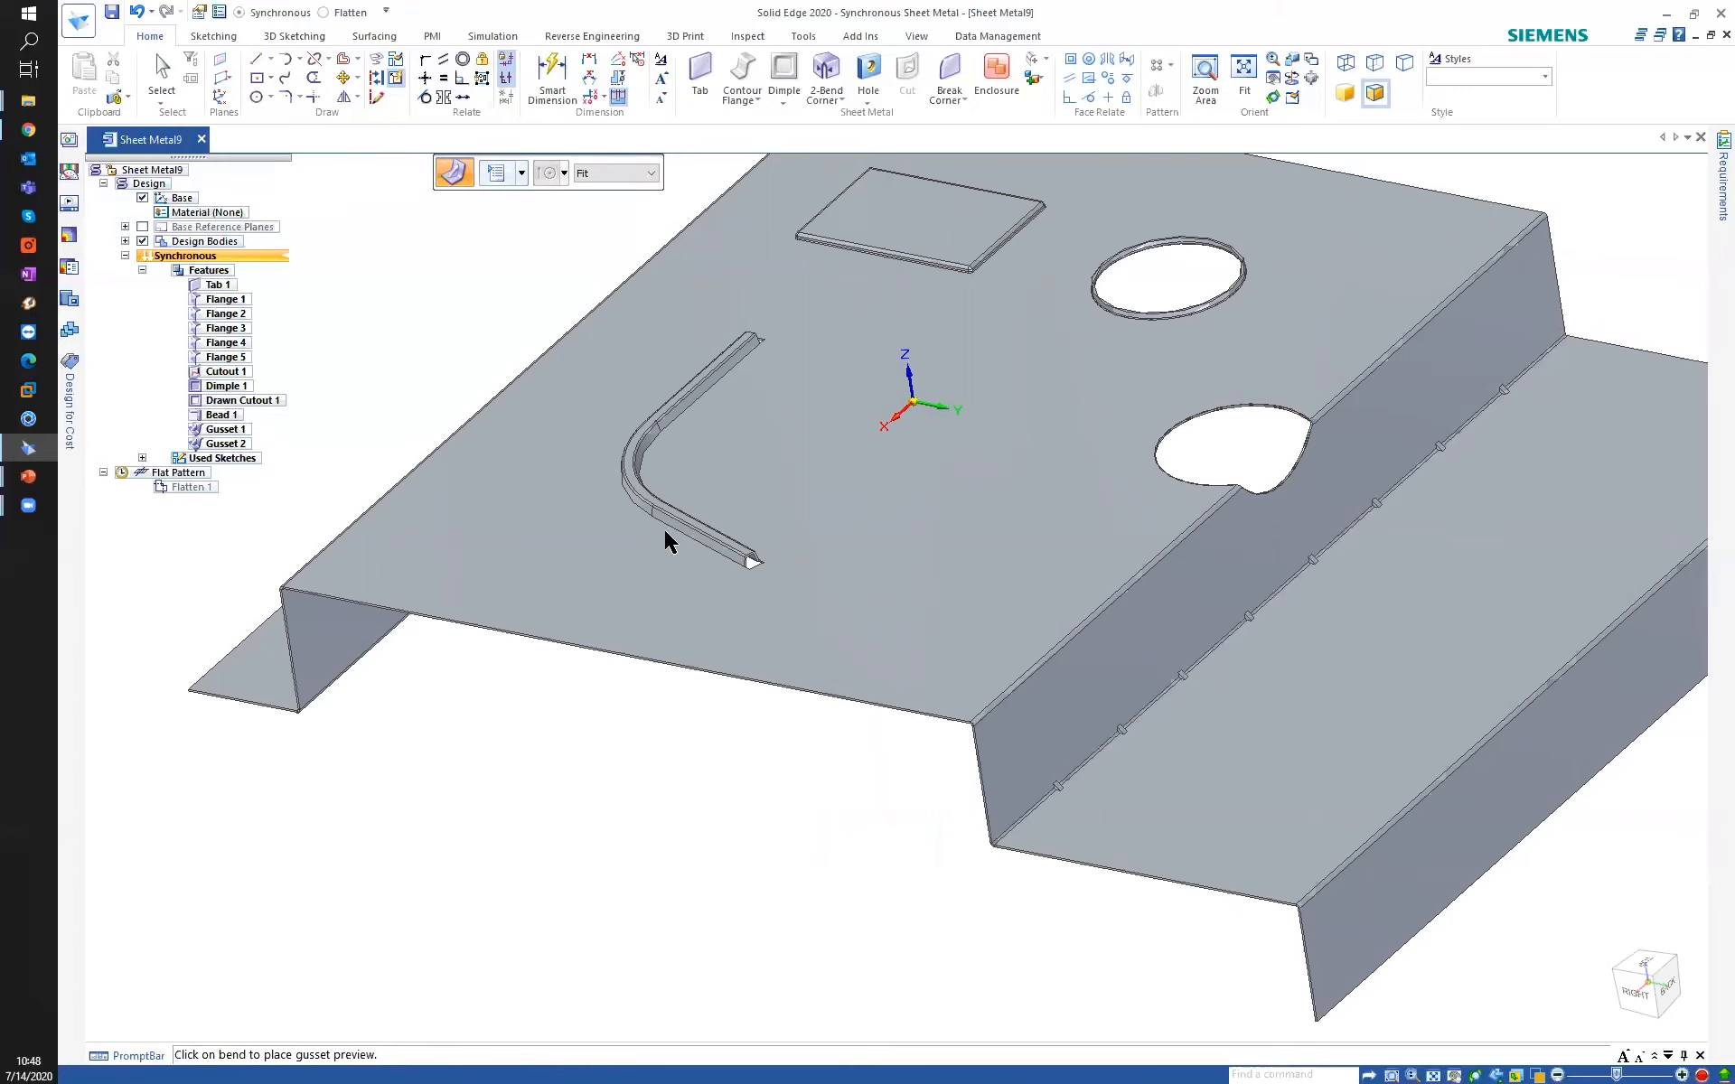
right_click(452, 305)
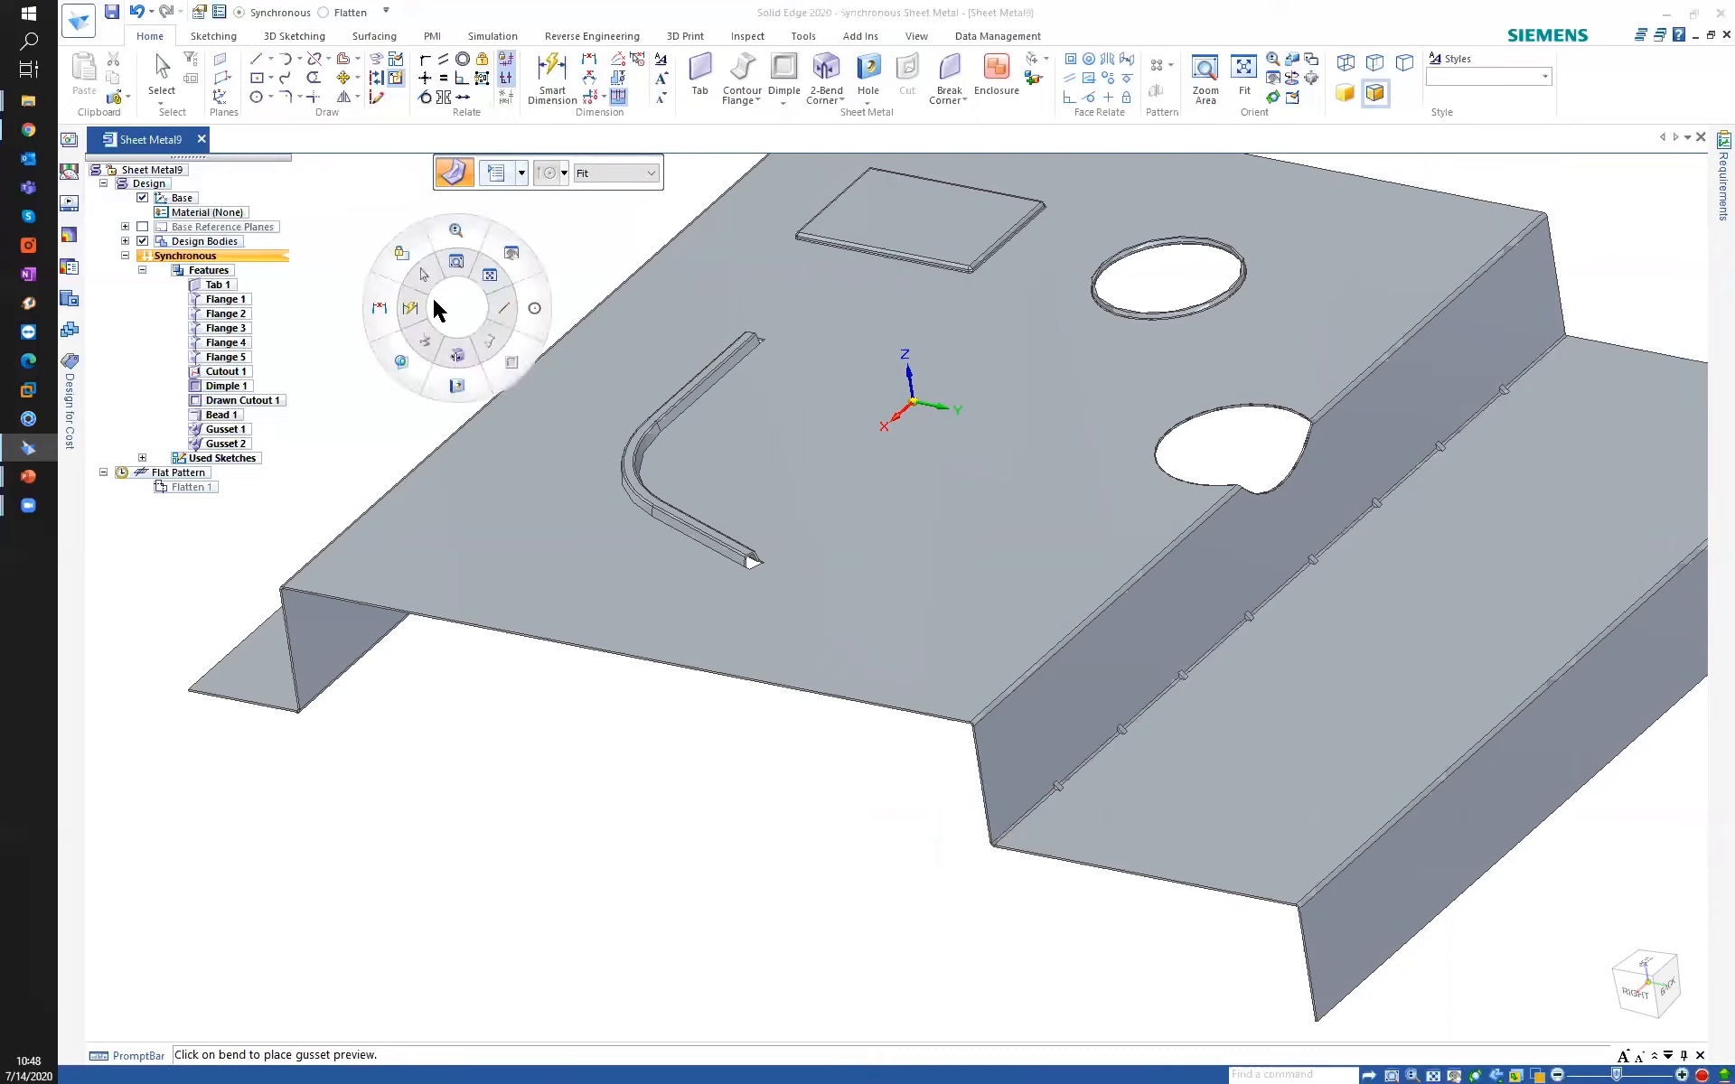
left_click(391, 262)
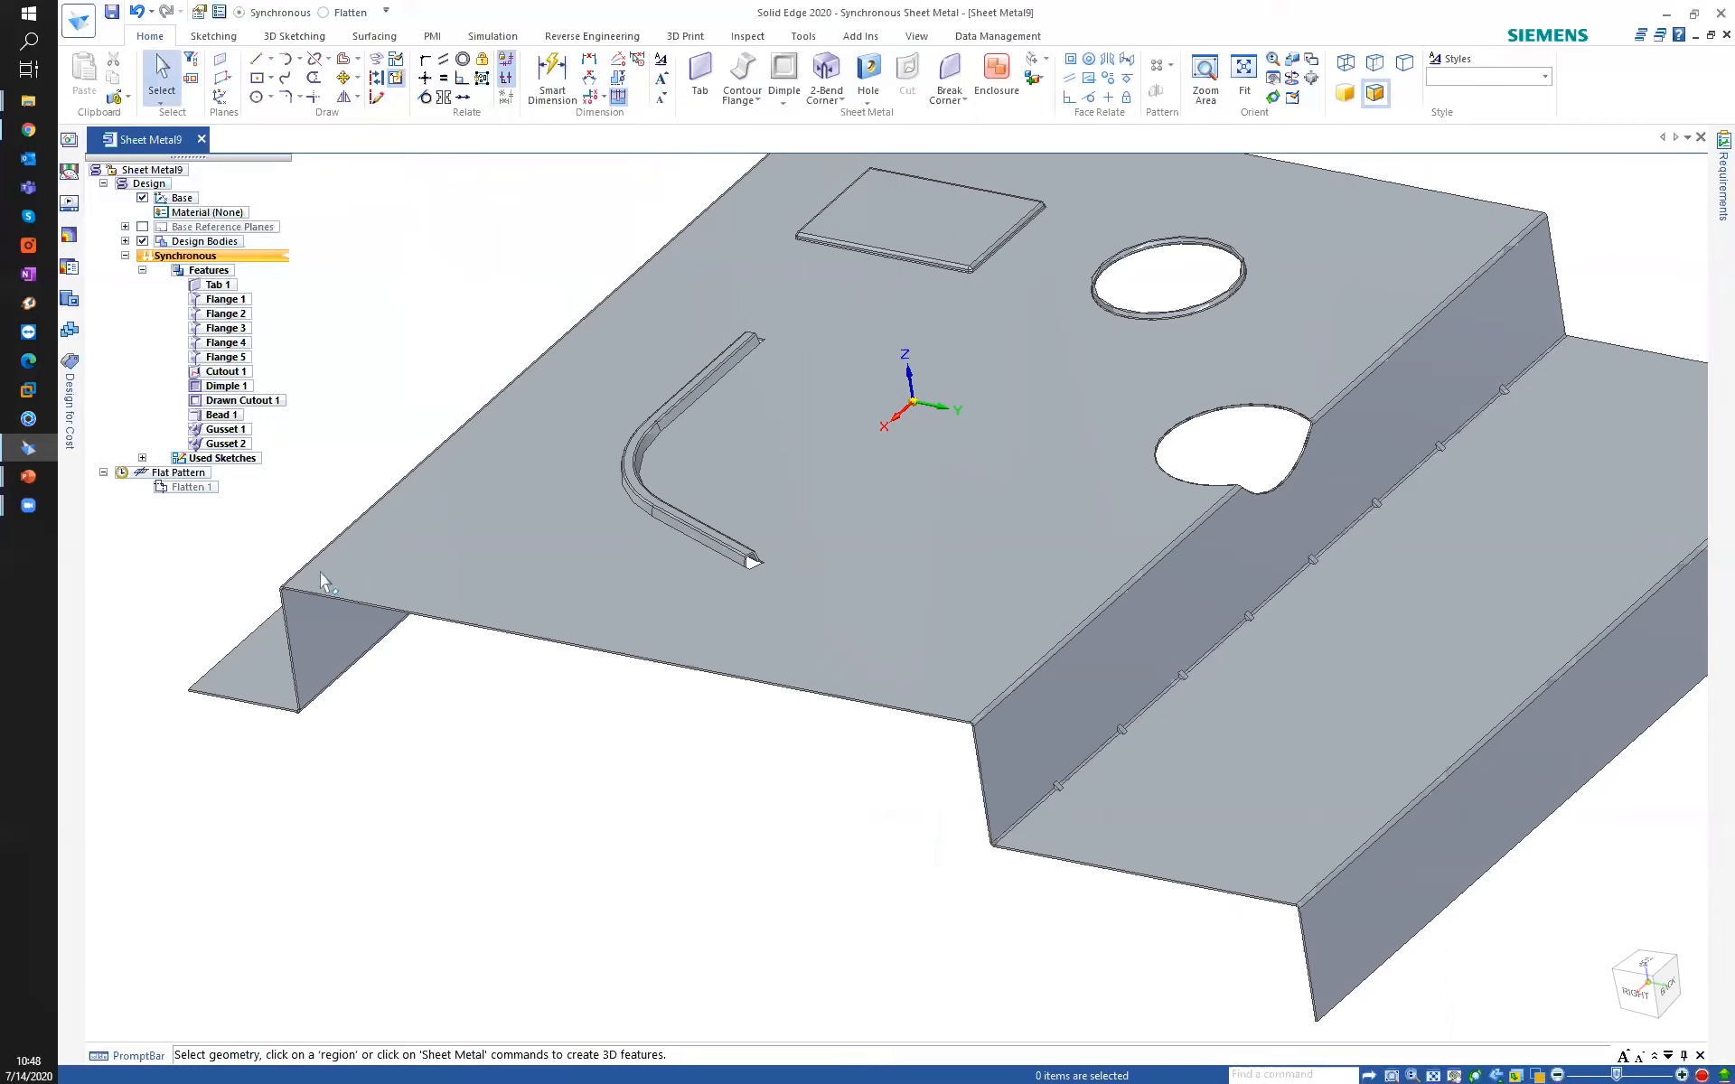
left_click(1671, 18)
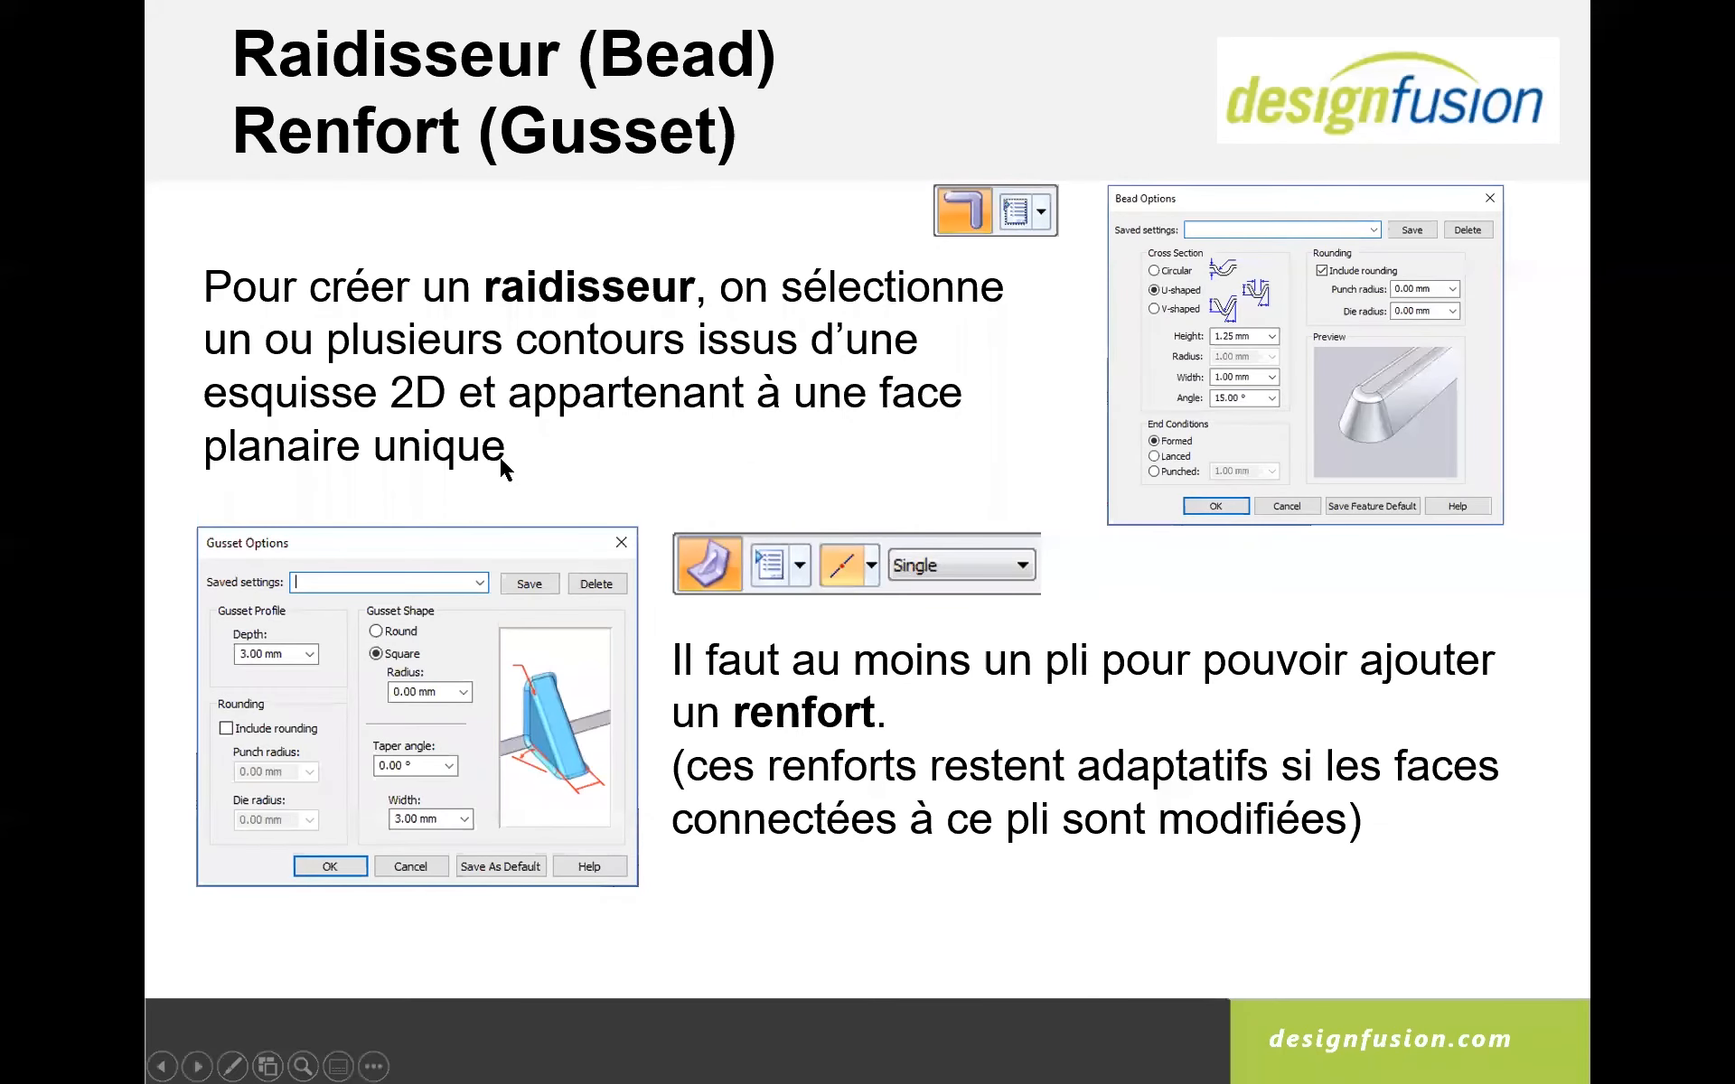
left_click(479, 248)
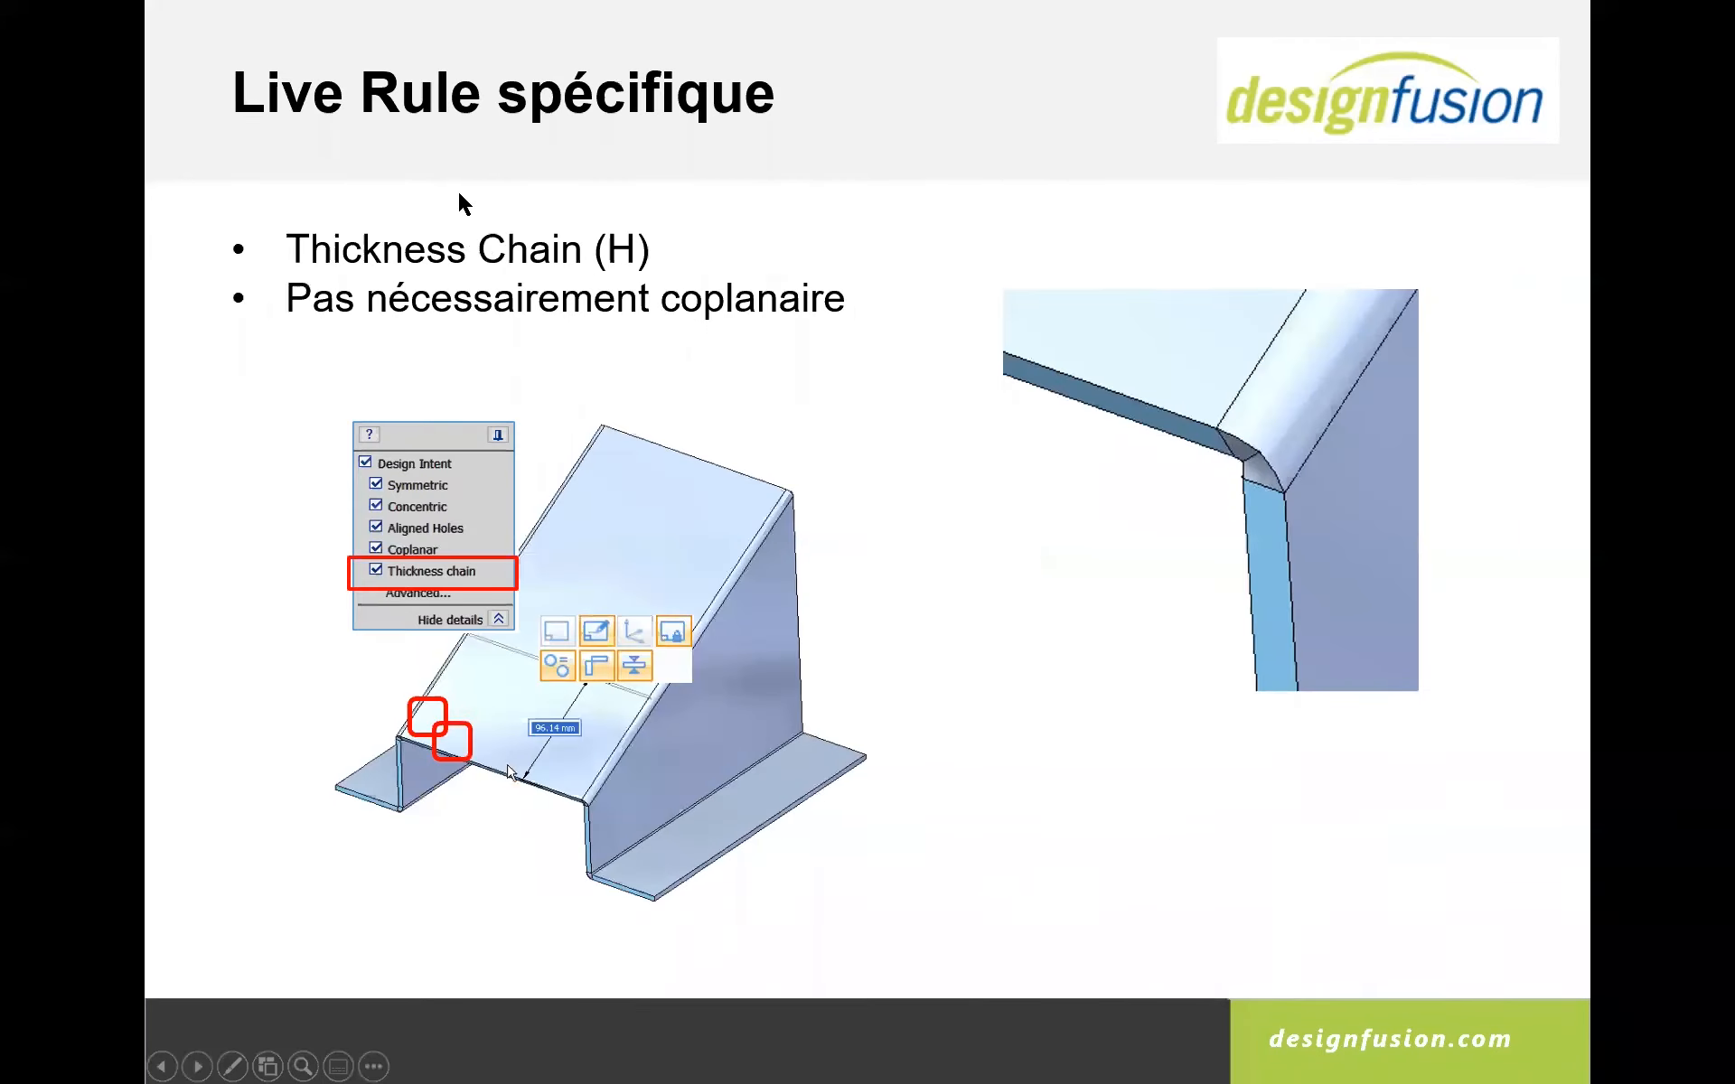
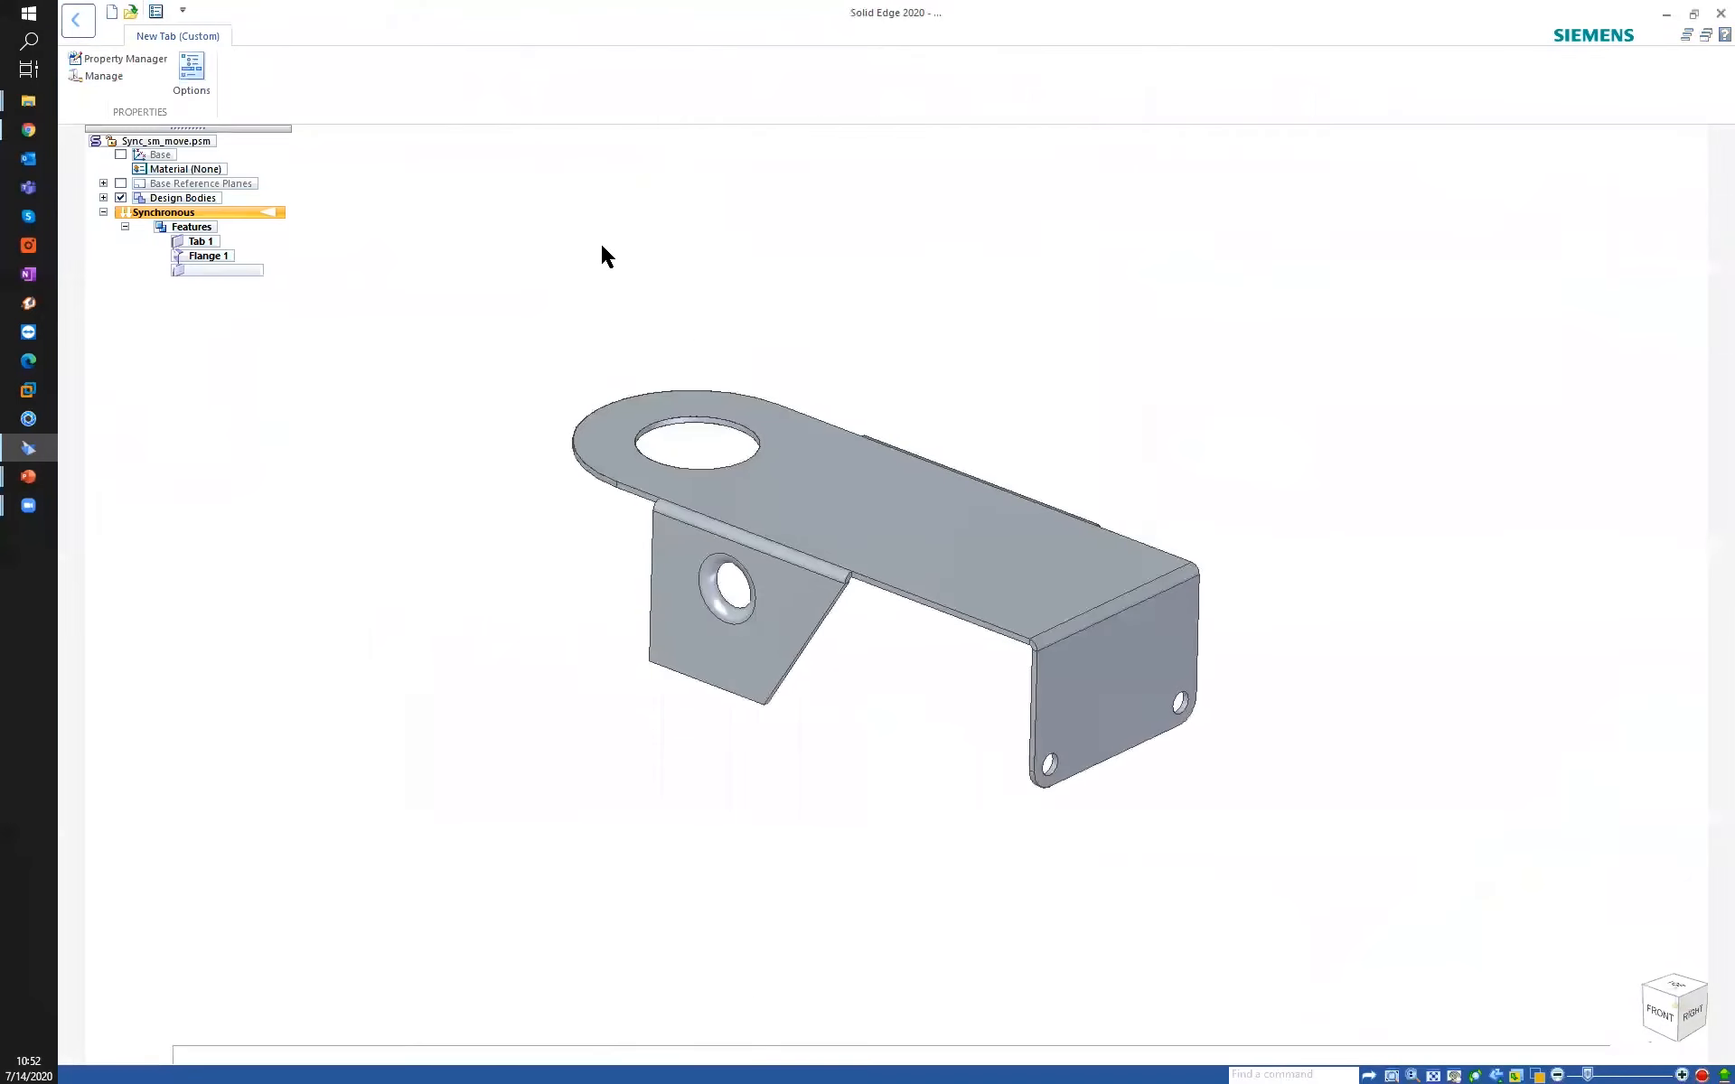
Try rotating the tapered side flange containing the drawn cutout about its bend with the steering wheel, without keeping the new angle.
mouse_move(602, 251)
middle_mouse_down()
mouse_move(681, 198)
mouse_move(563, 217)
middle_mouse_up()
middle_click_drag(618, 640, 825, 569)
left_click(821, 570)
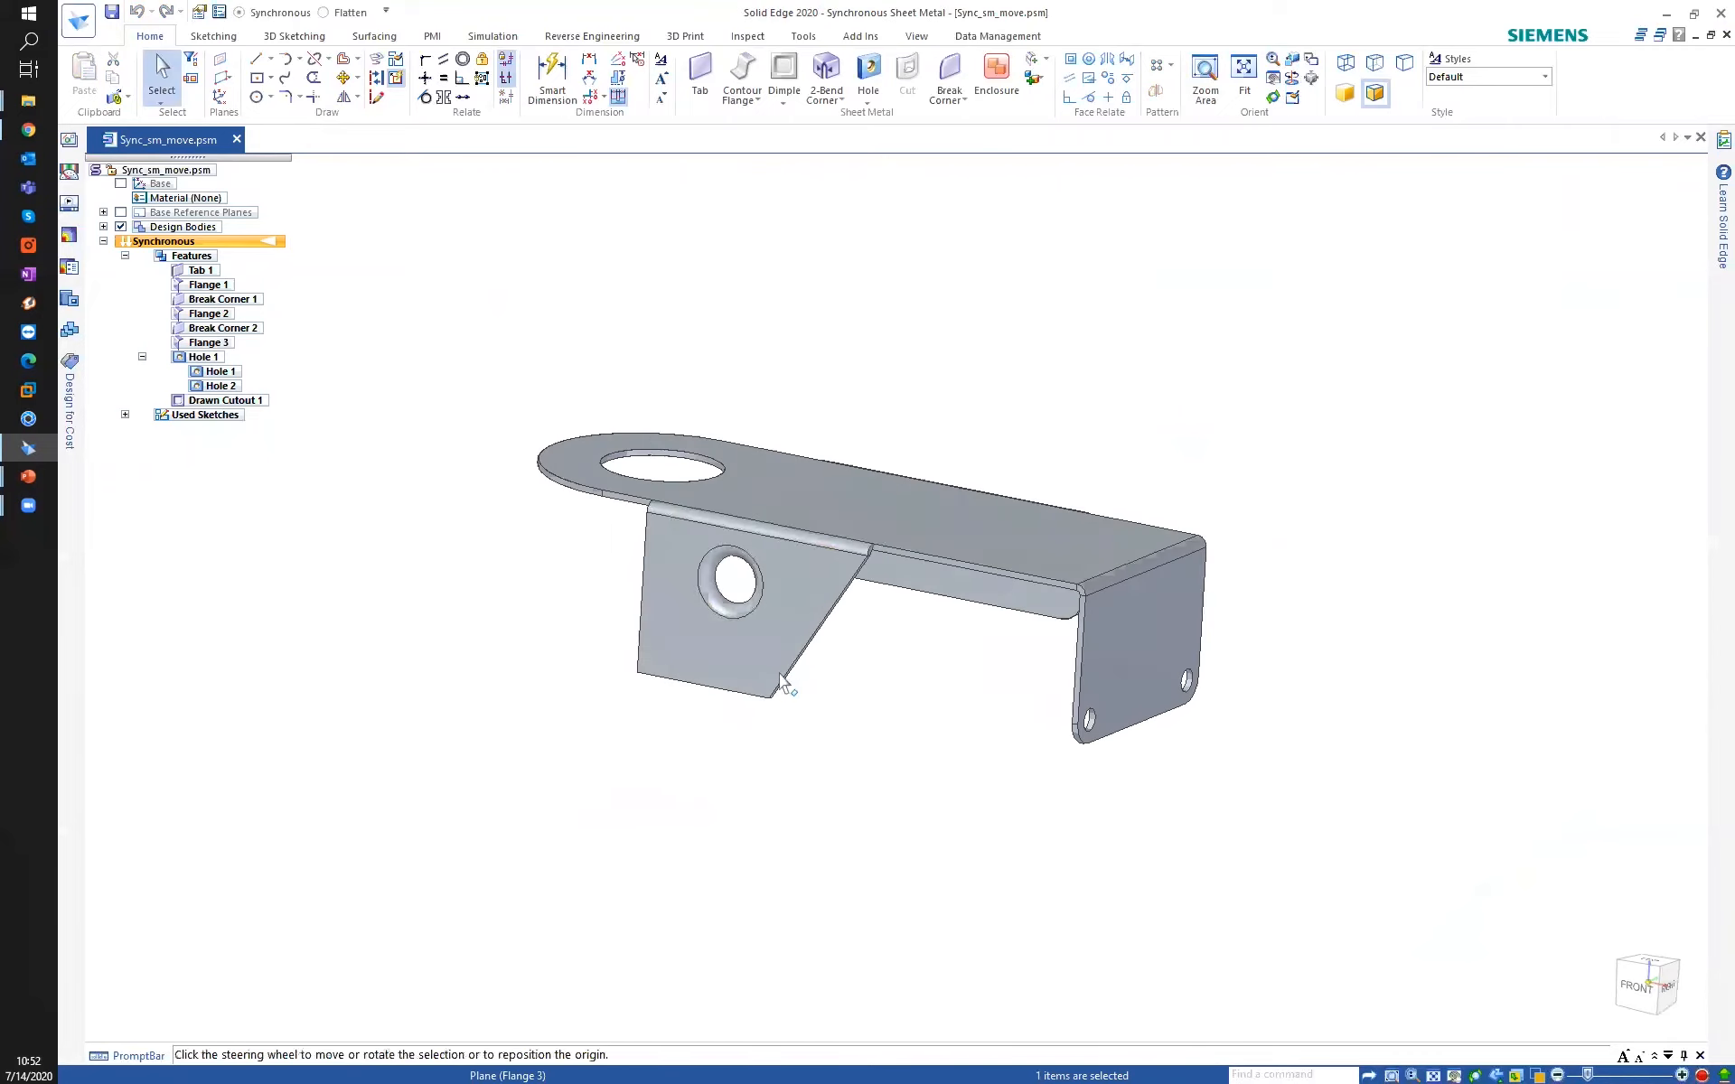
middle_click_drag(779, 674, 721, 670)
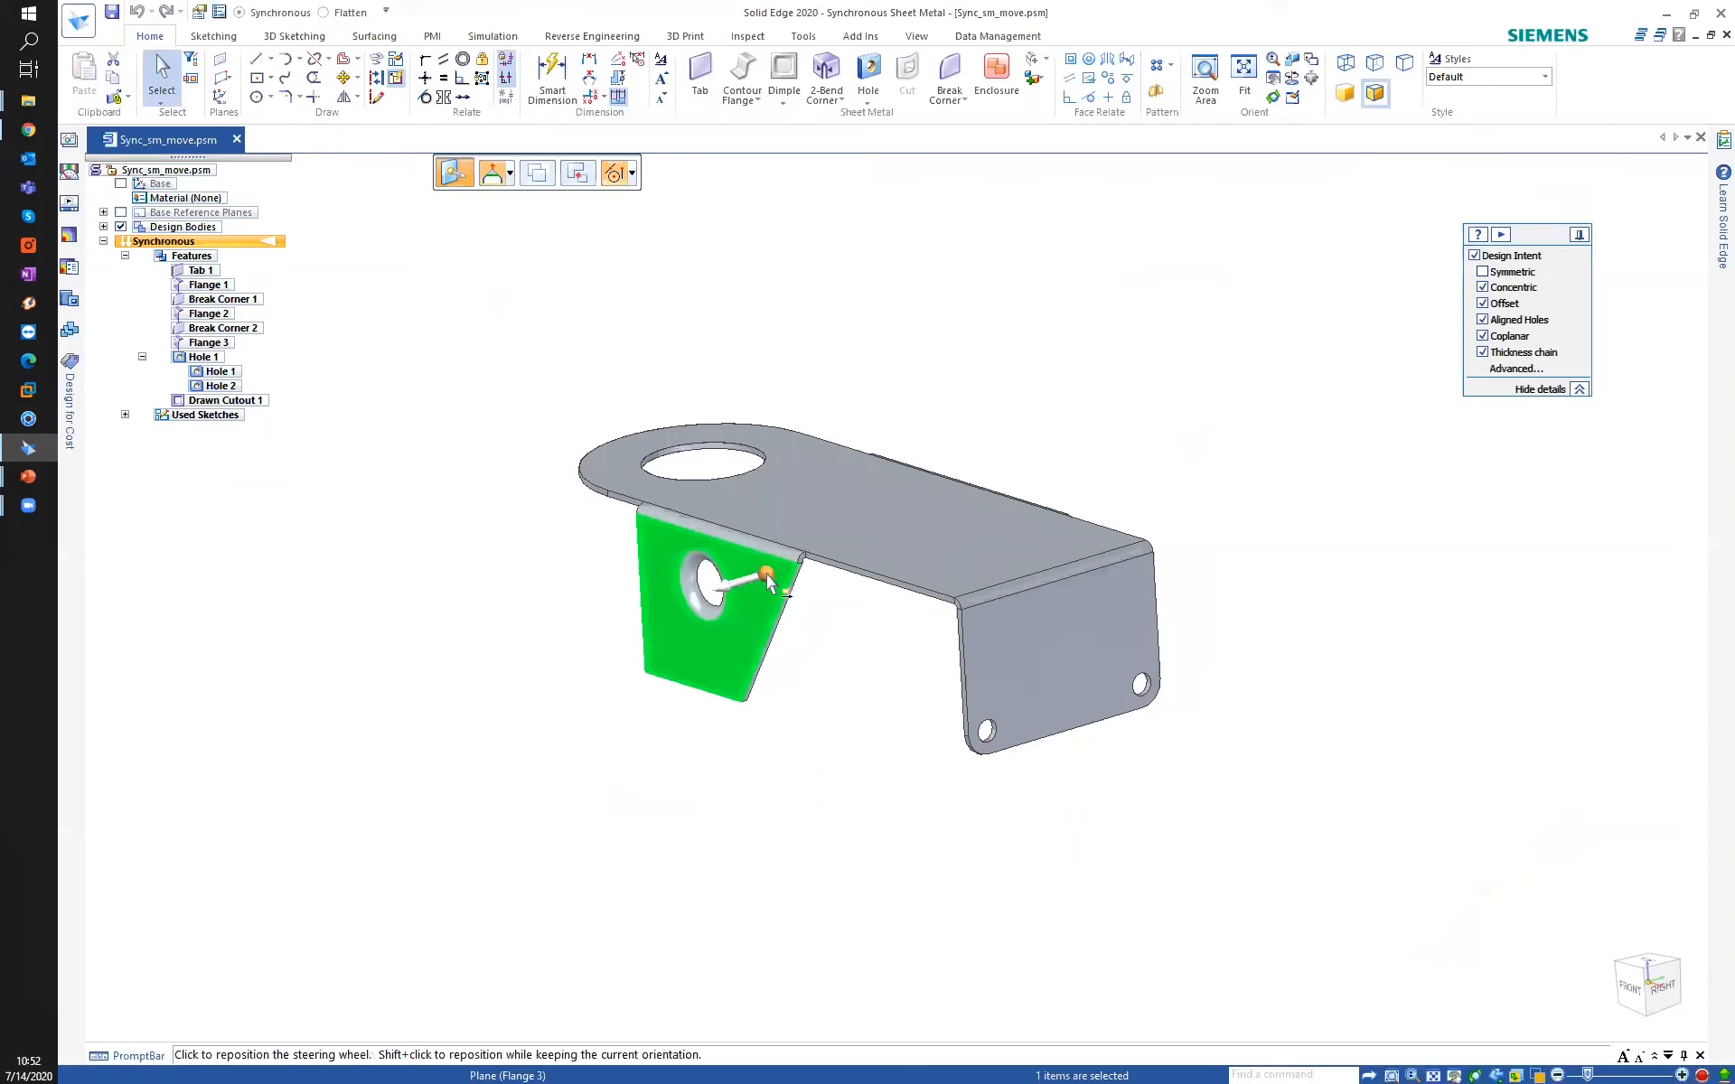
left_click_drag(770, 583, 793, 540)
scroll(791, 540, "up", 2)
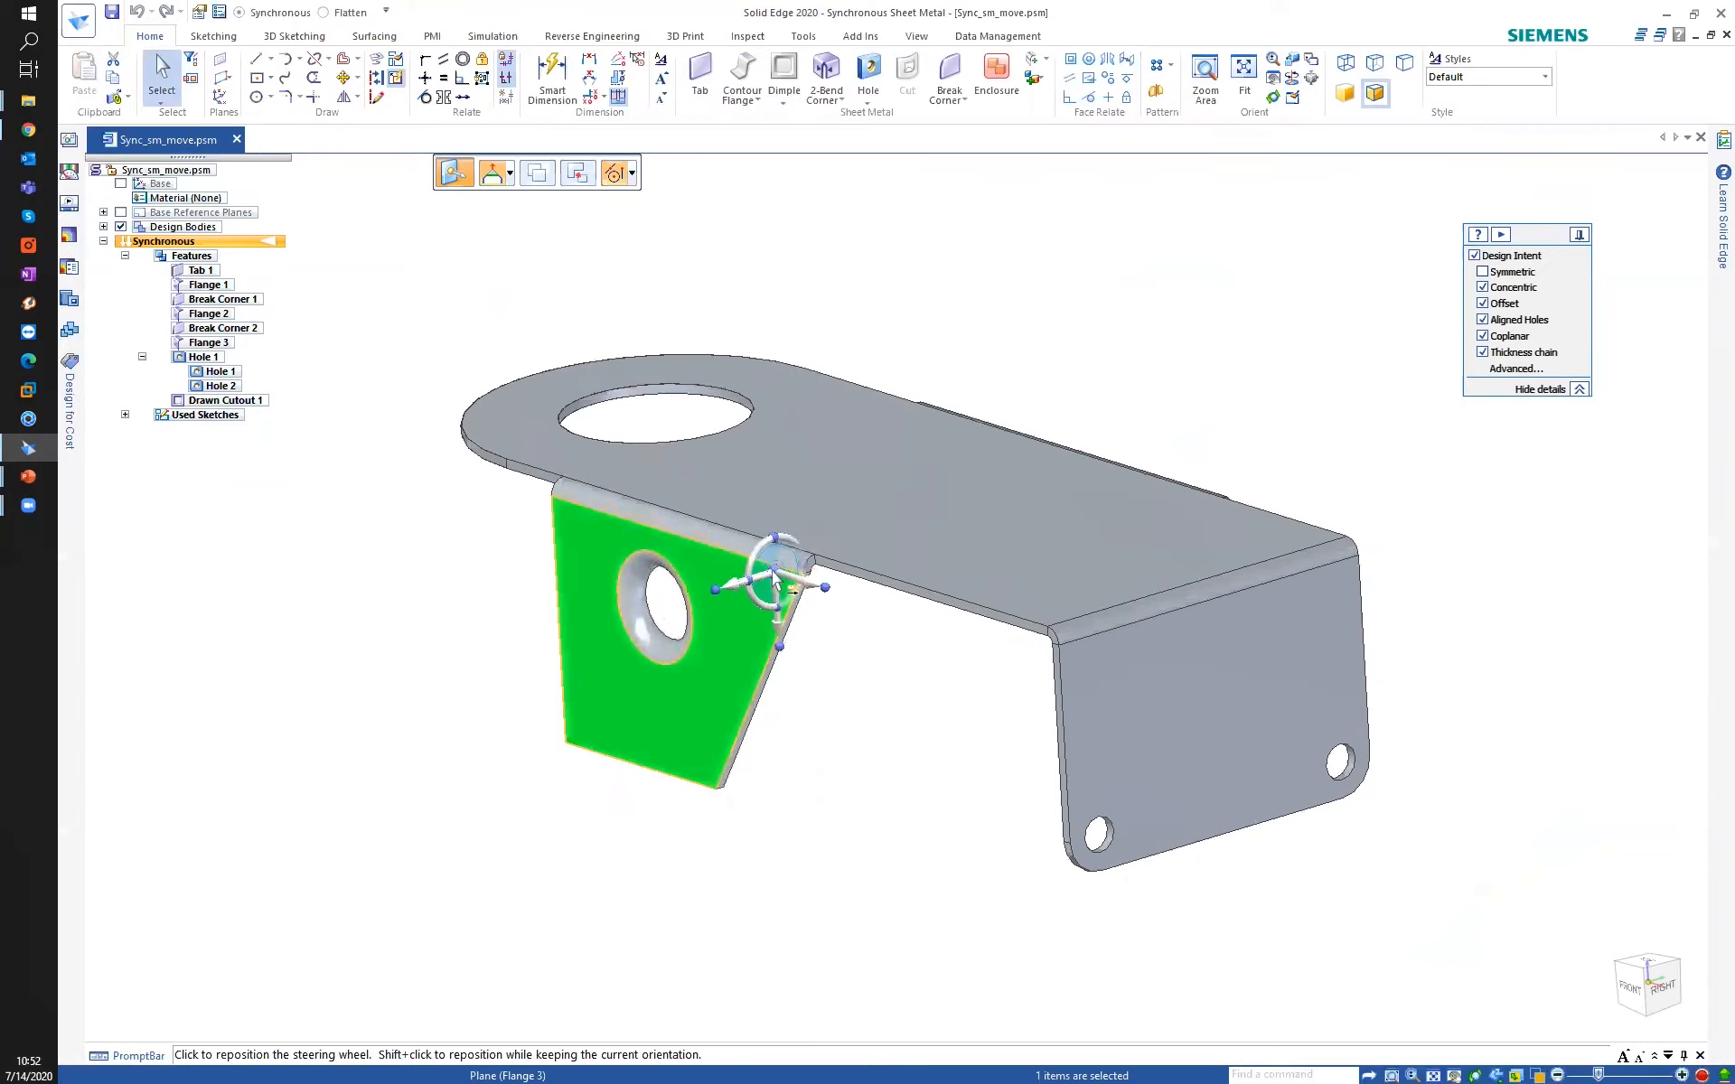
left_click(794, 526)
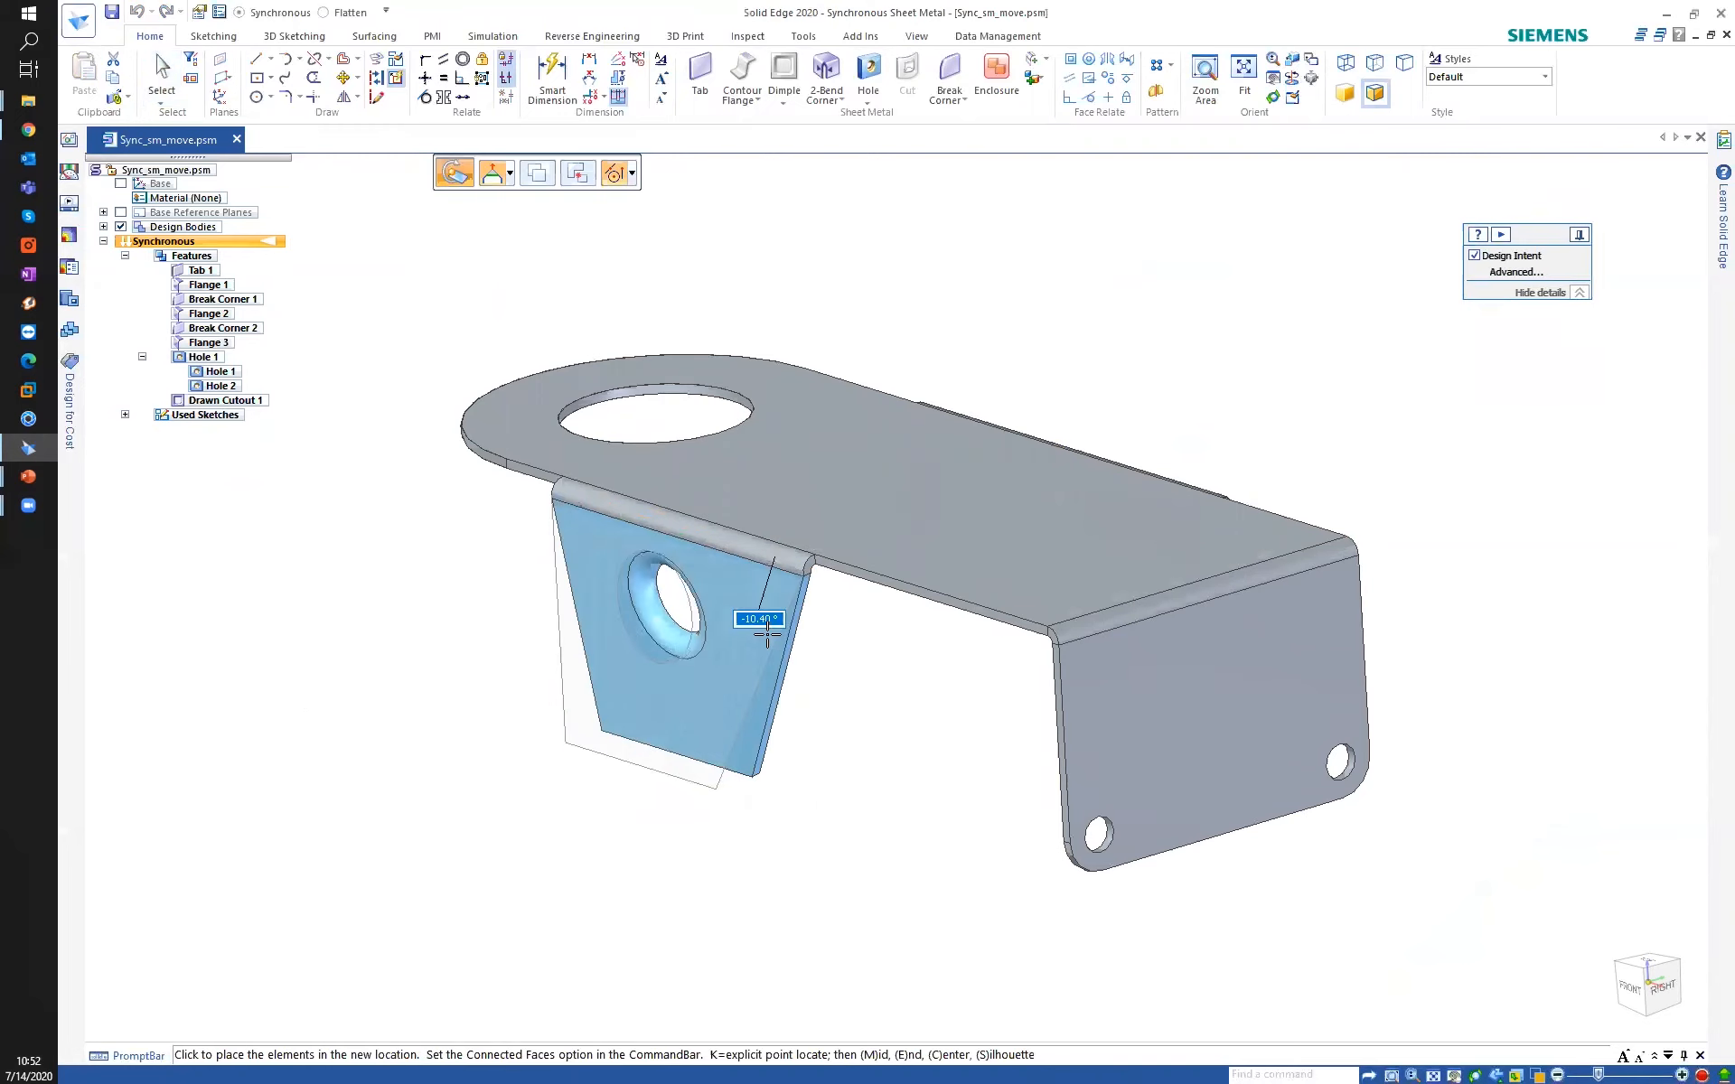
mouse_move(687, 650)
middle_mouse_down()
mouse_move(703, 638)
mouse_move(670, 644)
middle_mouse_up()
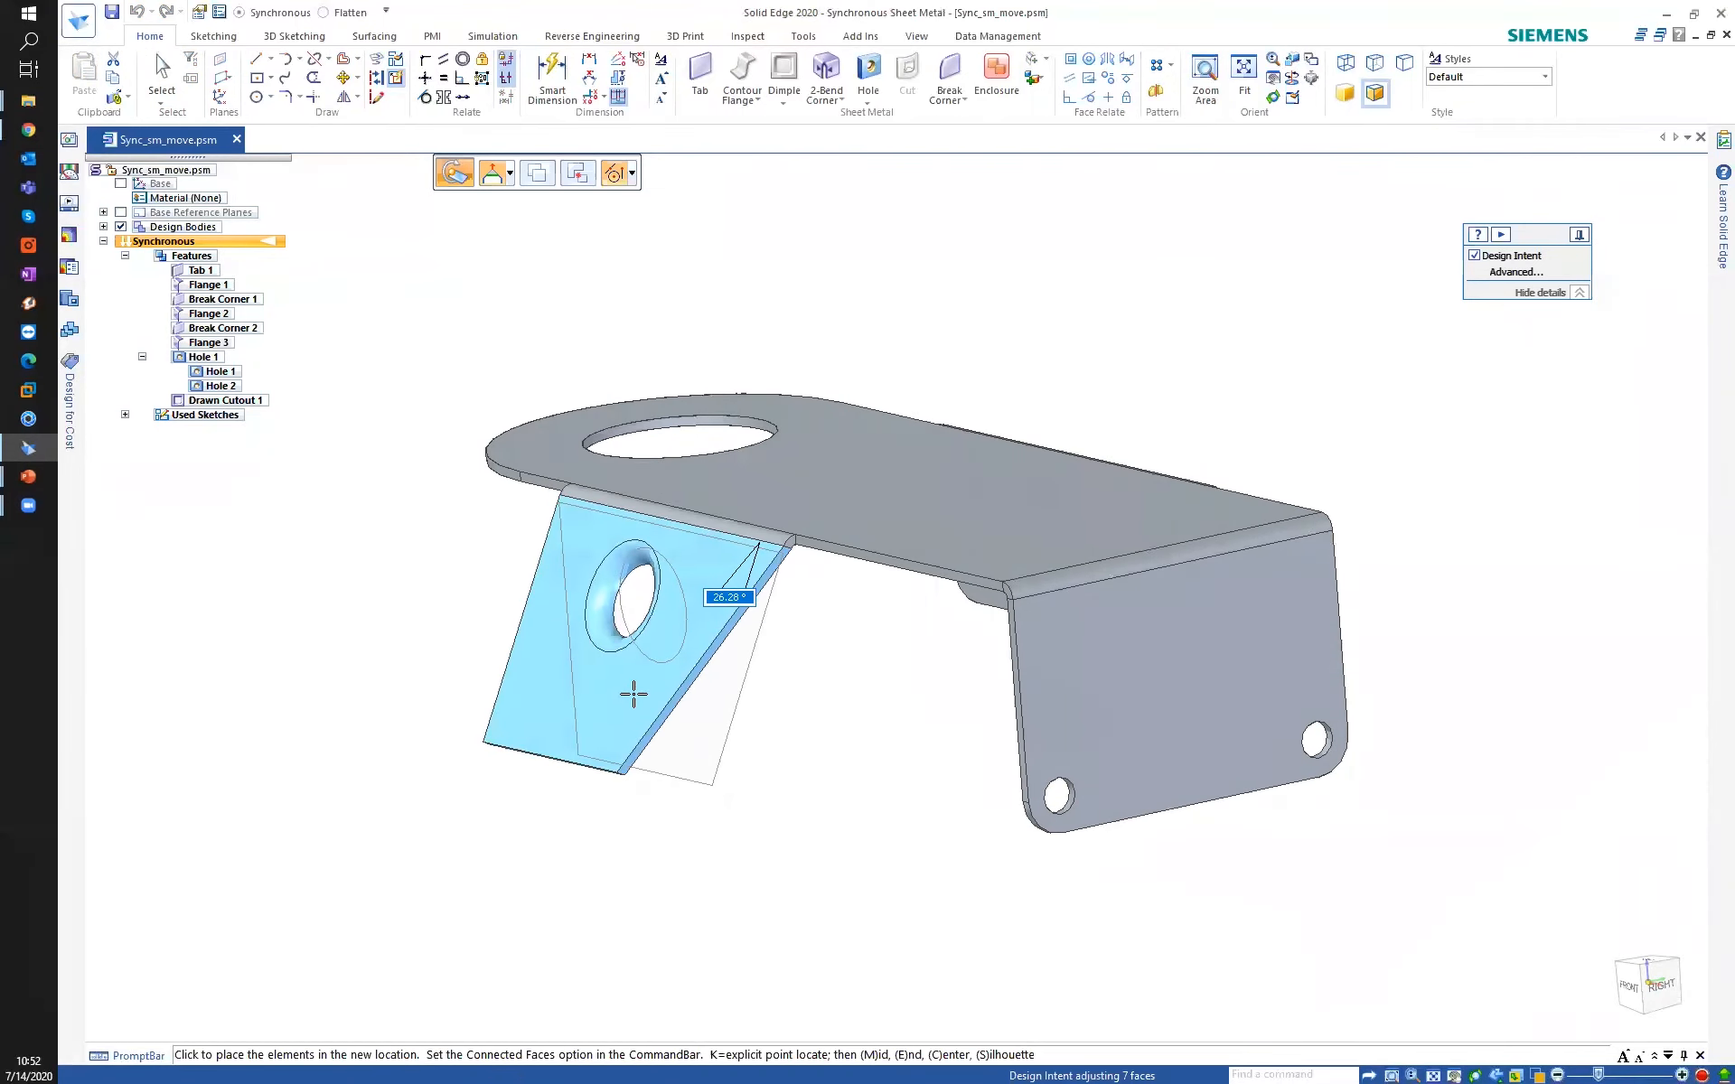
left_click(635, 757)
key("Escape")
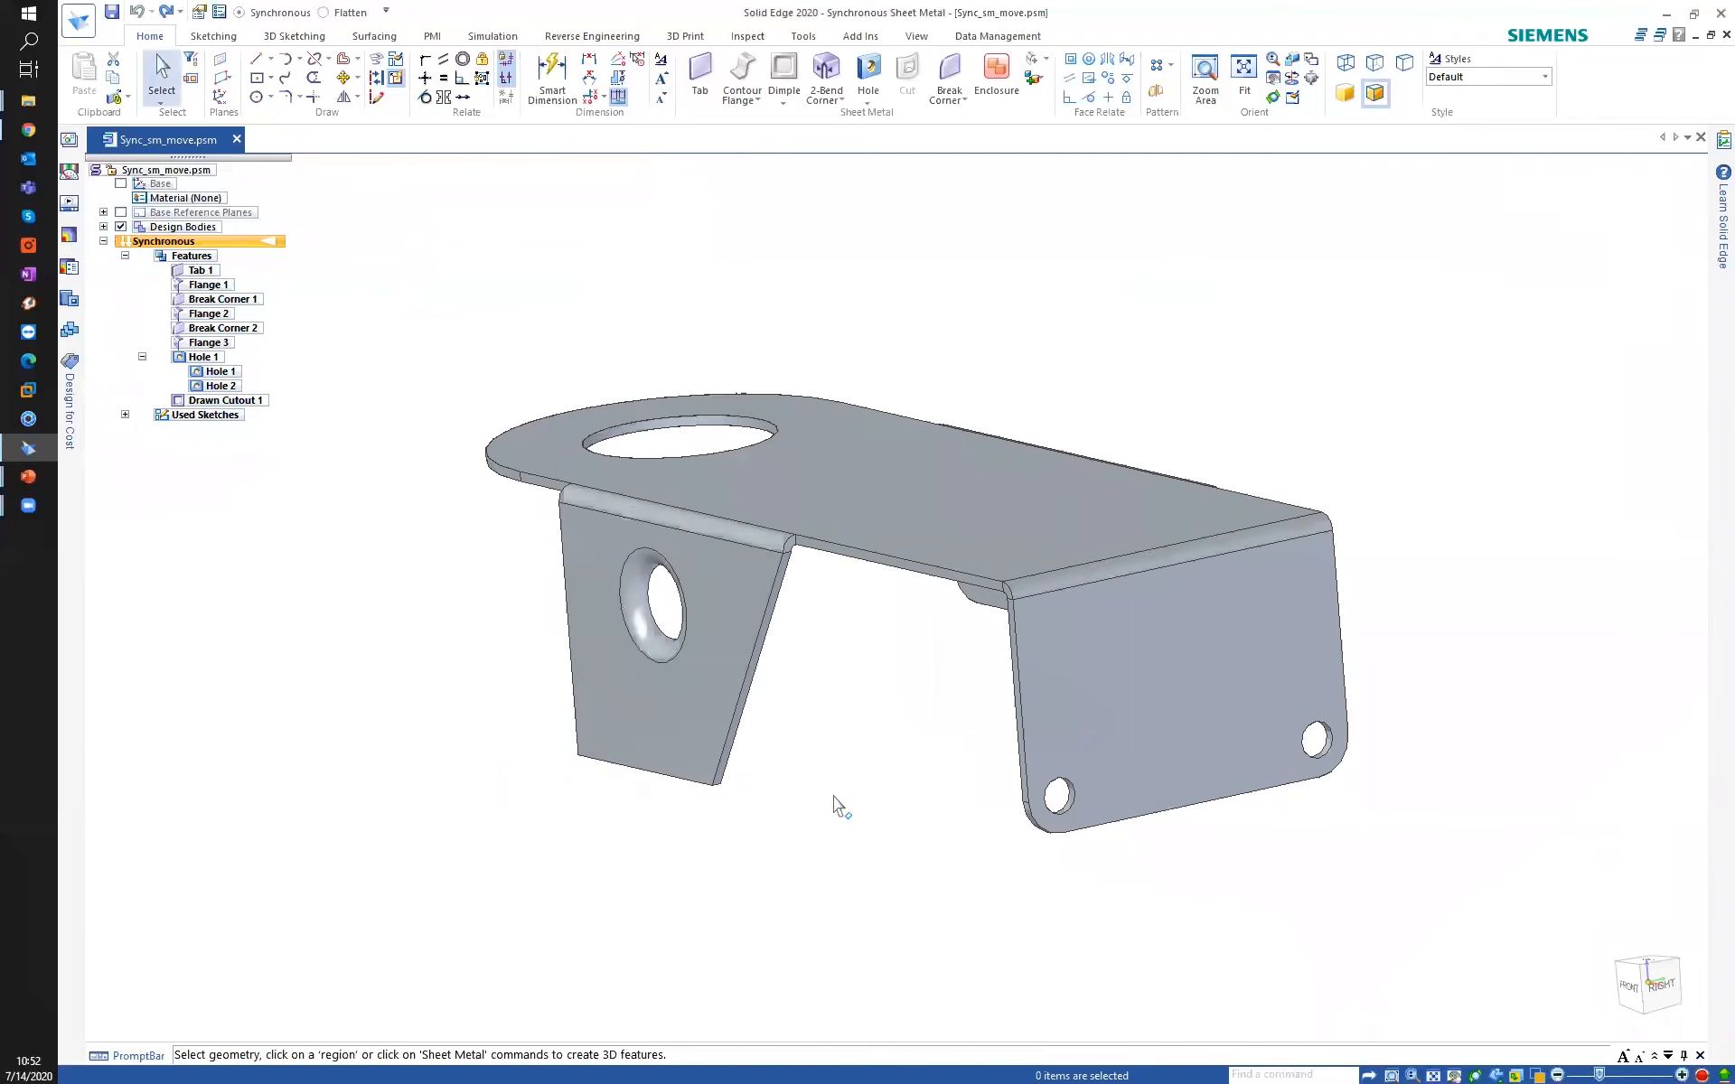
mouse_move(798, 693)
middle_mouse_down()
mouse_move(868, 801)
mouse_move(901, 685)
mouse_move(815, 720)
middle_mouse_up()
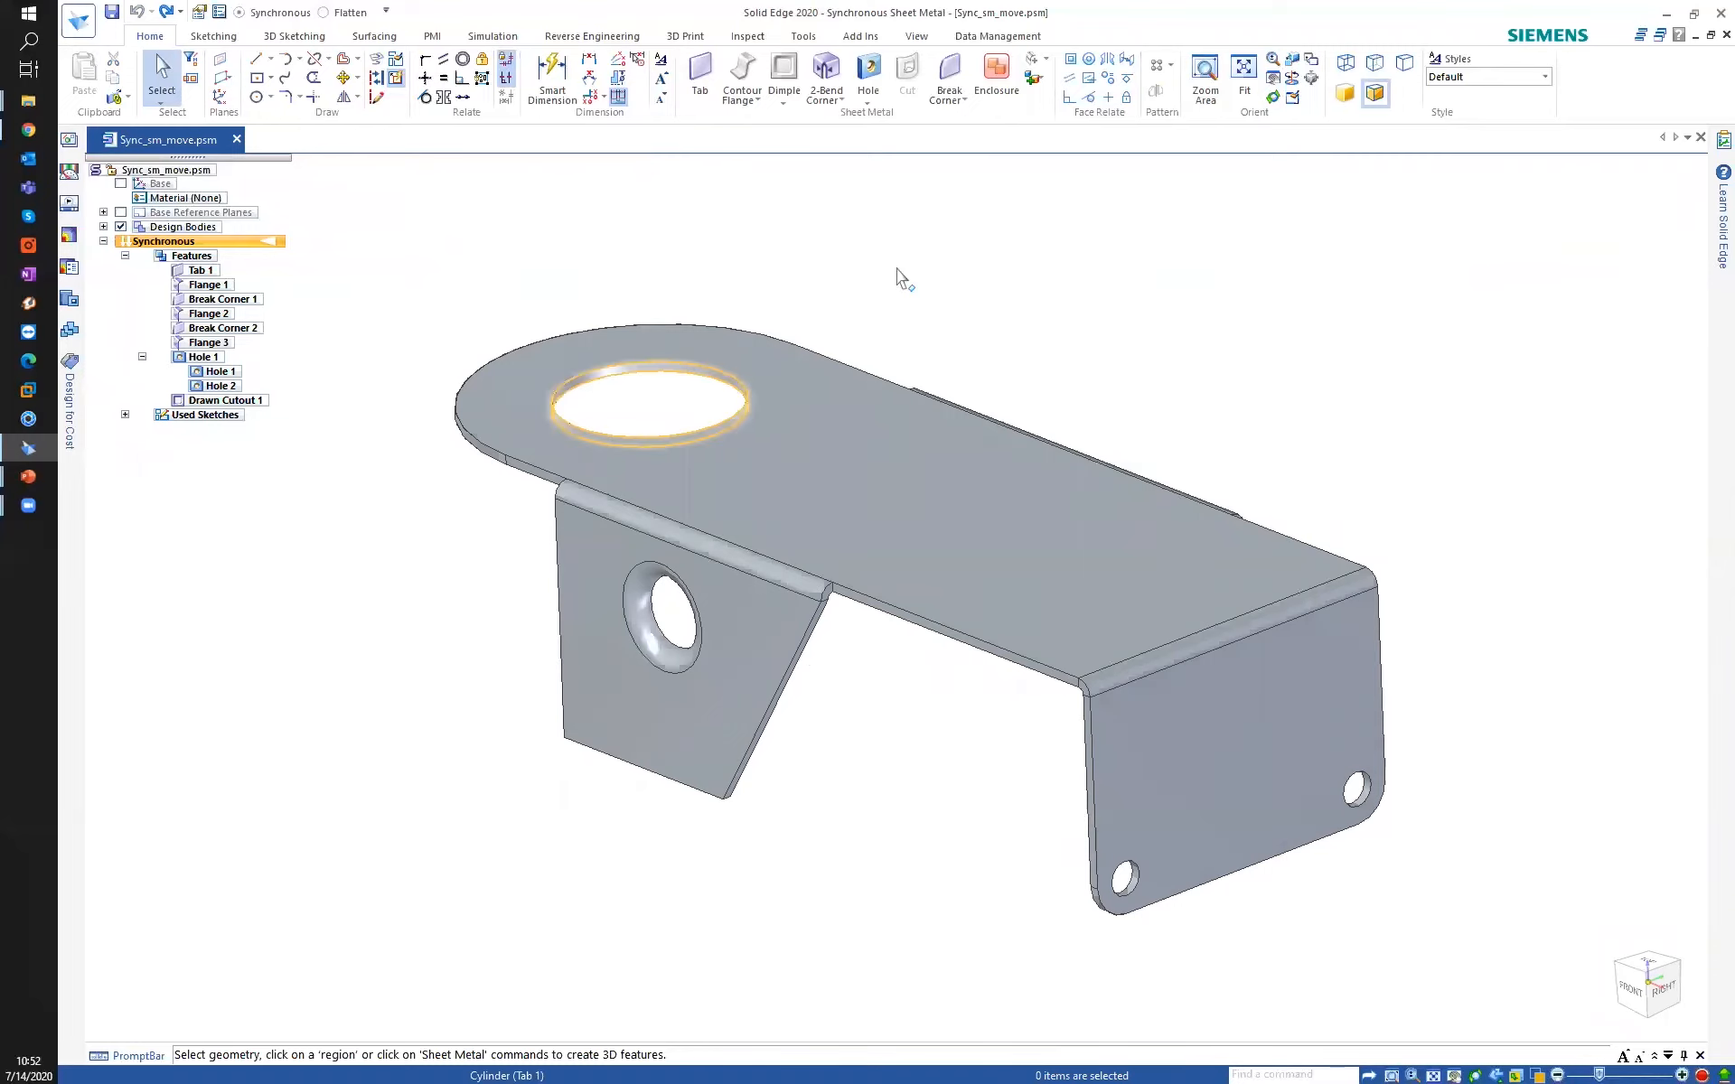
left_click(1067, 84)
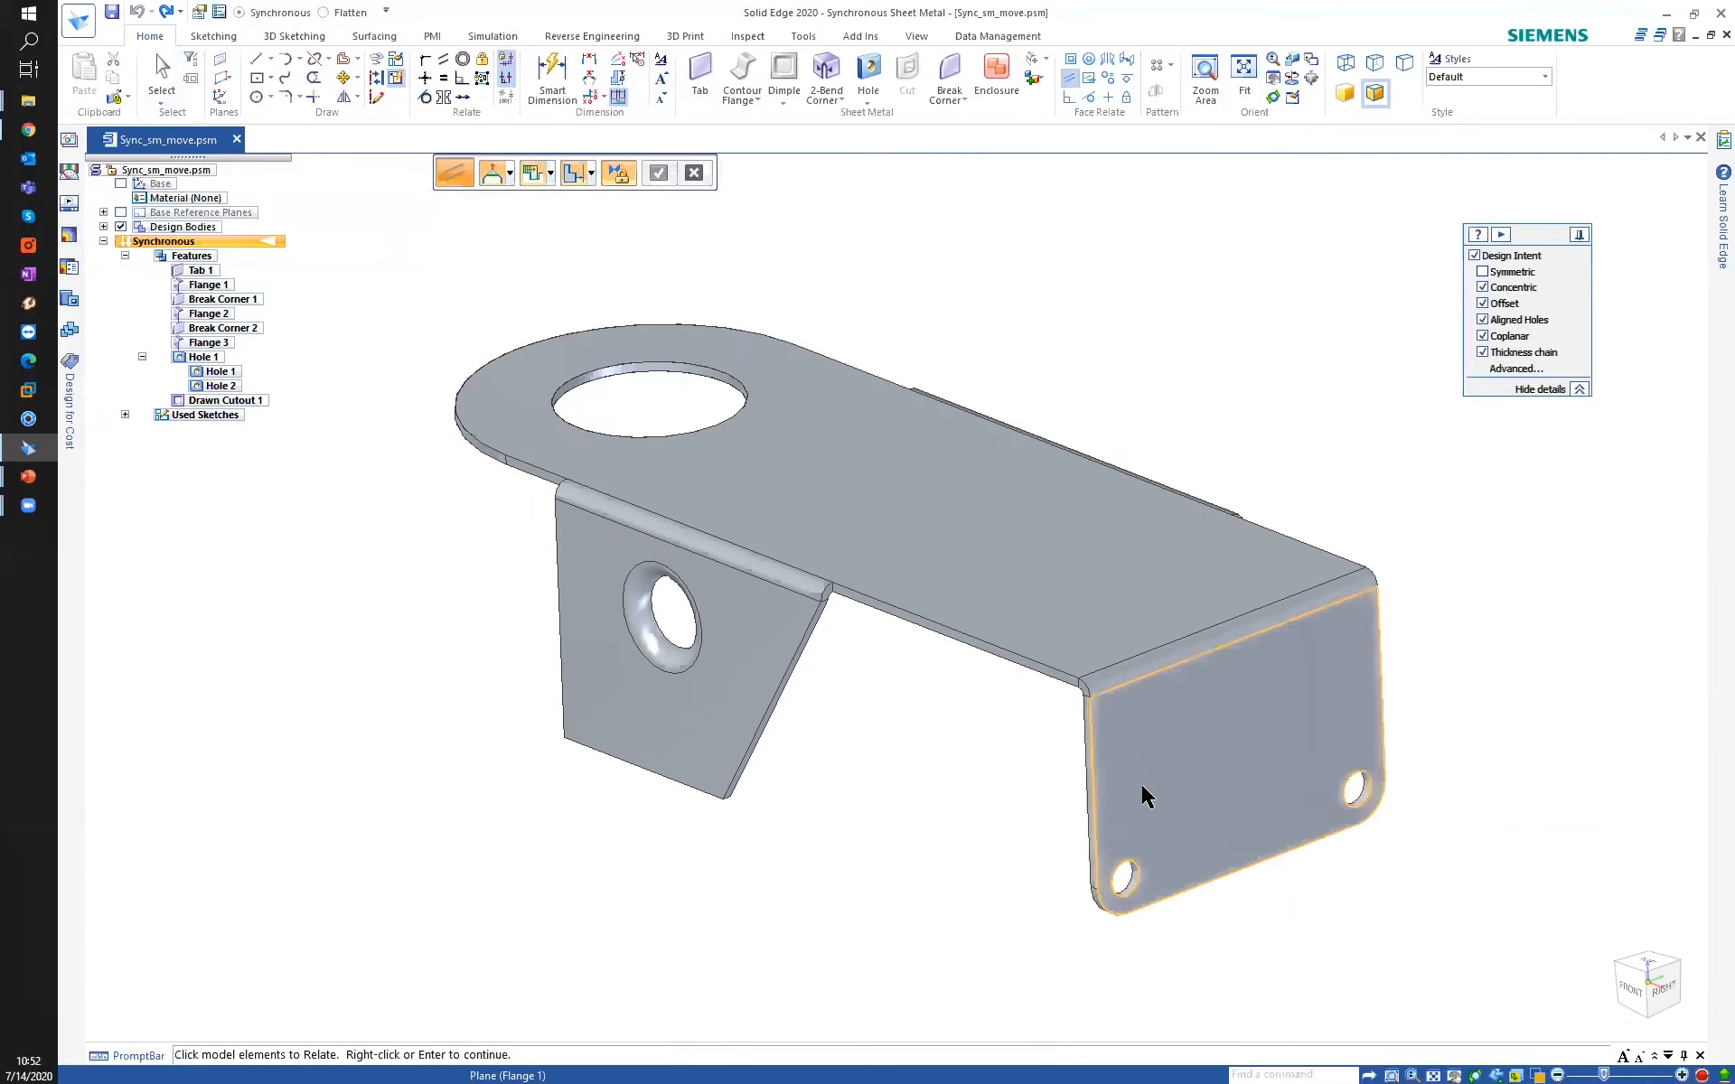
key("Escape")
right_click(974, 783)
key("Escape")
Apply a Parallel relationship that aligns the two-hole end flange with the slanted edge face of the tapered side flange.
left_click(1070, 78)
left_click(1166, 741)
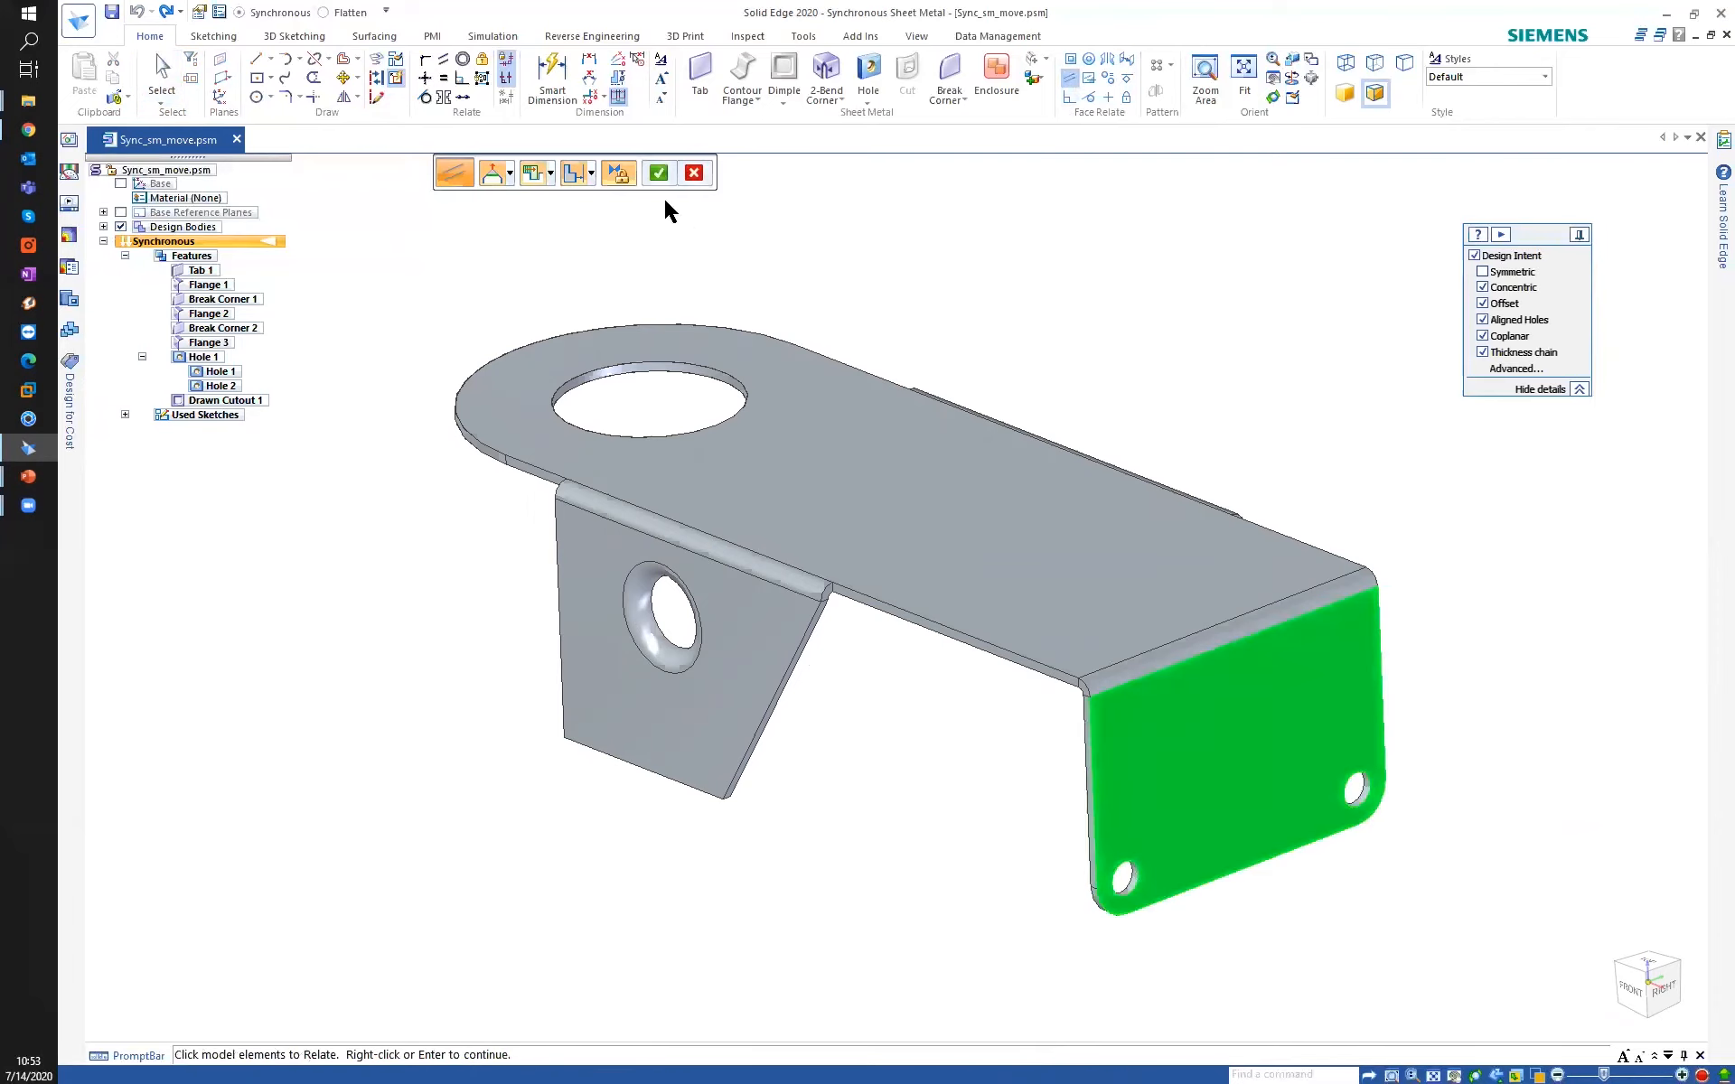
left_click(659, 172)
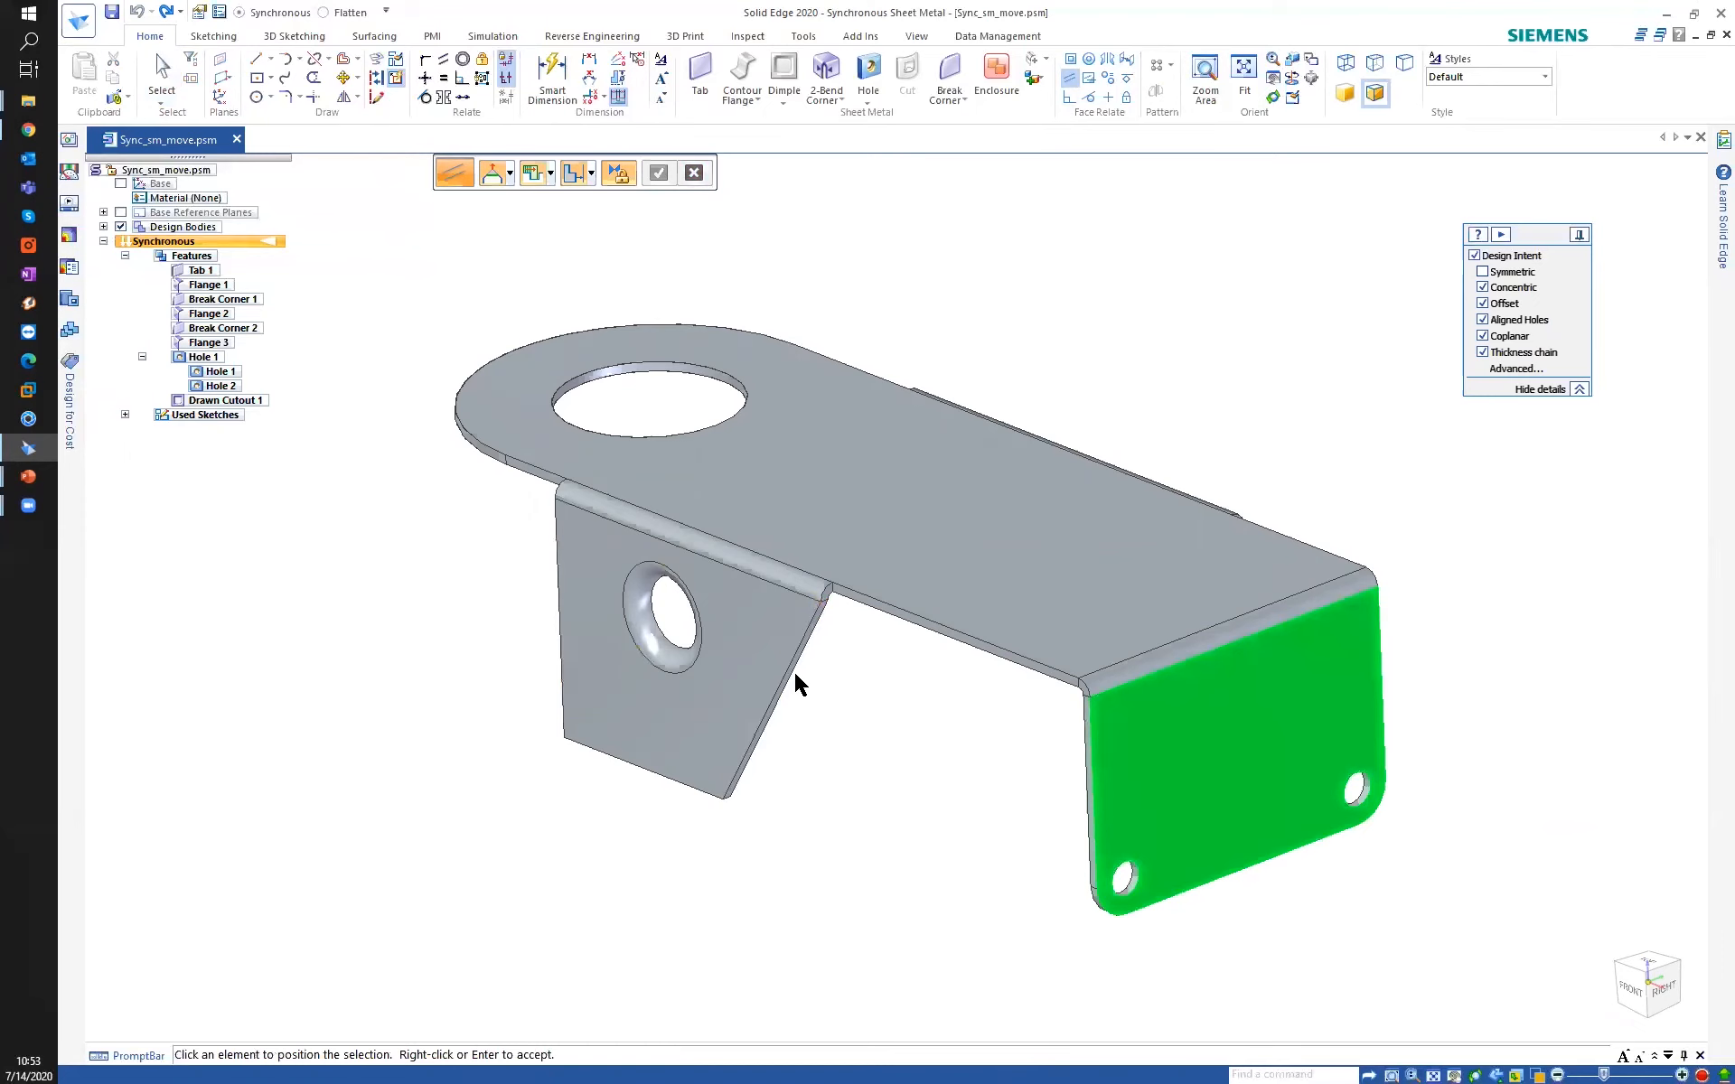
scroll(799, 675, "up", 3)
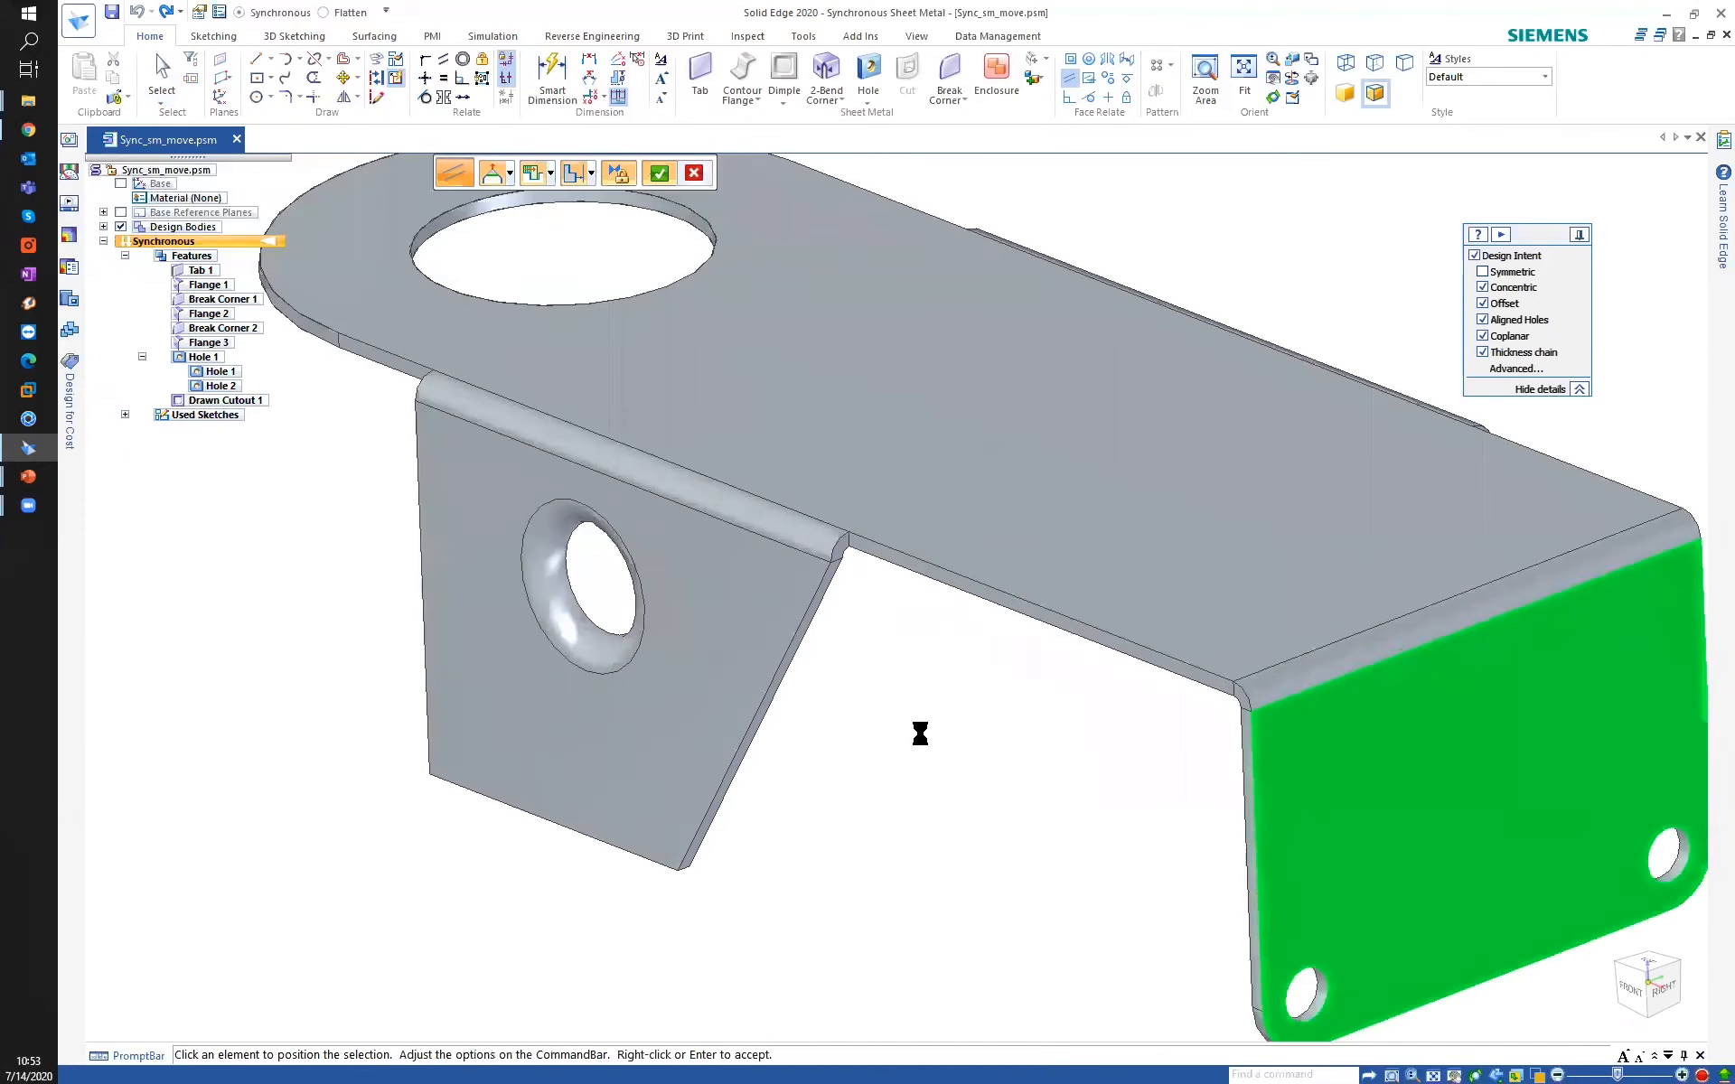
middle_click_drag(1005, 750, 1443, 720)
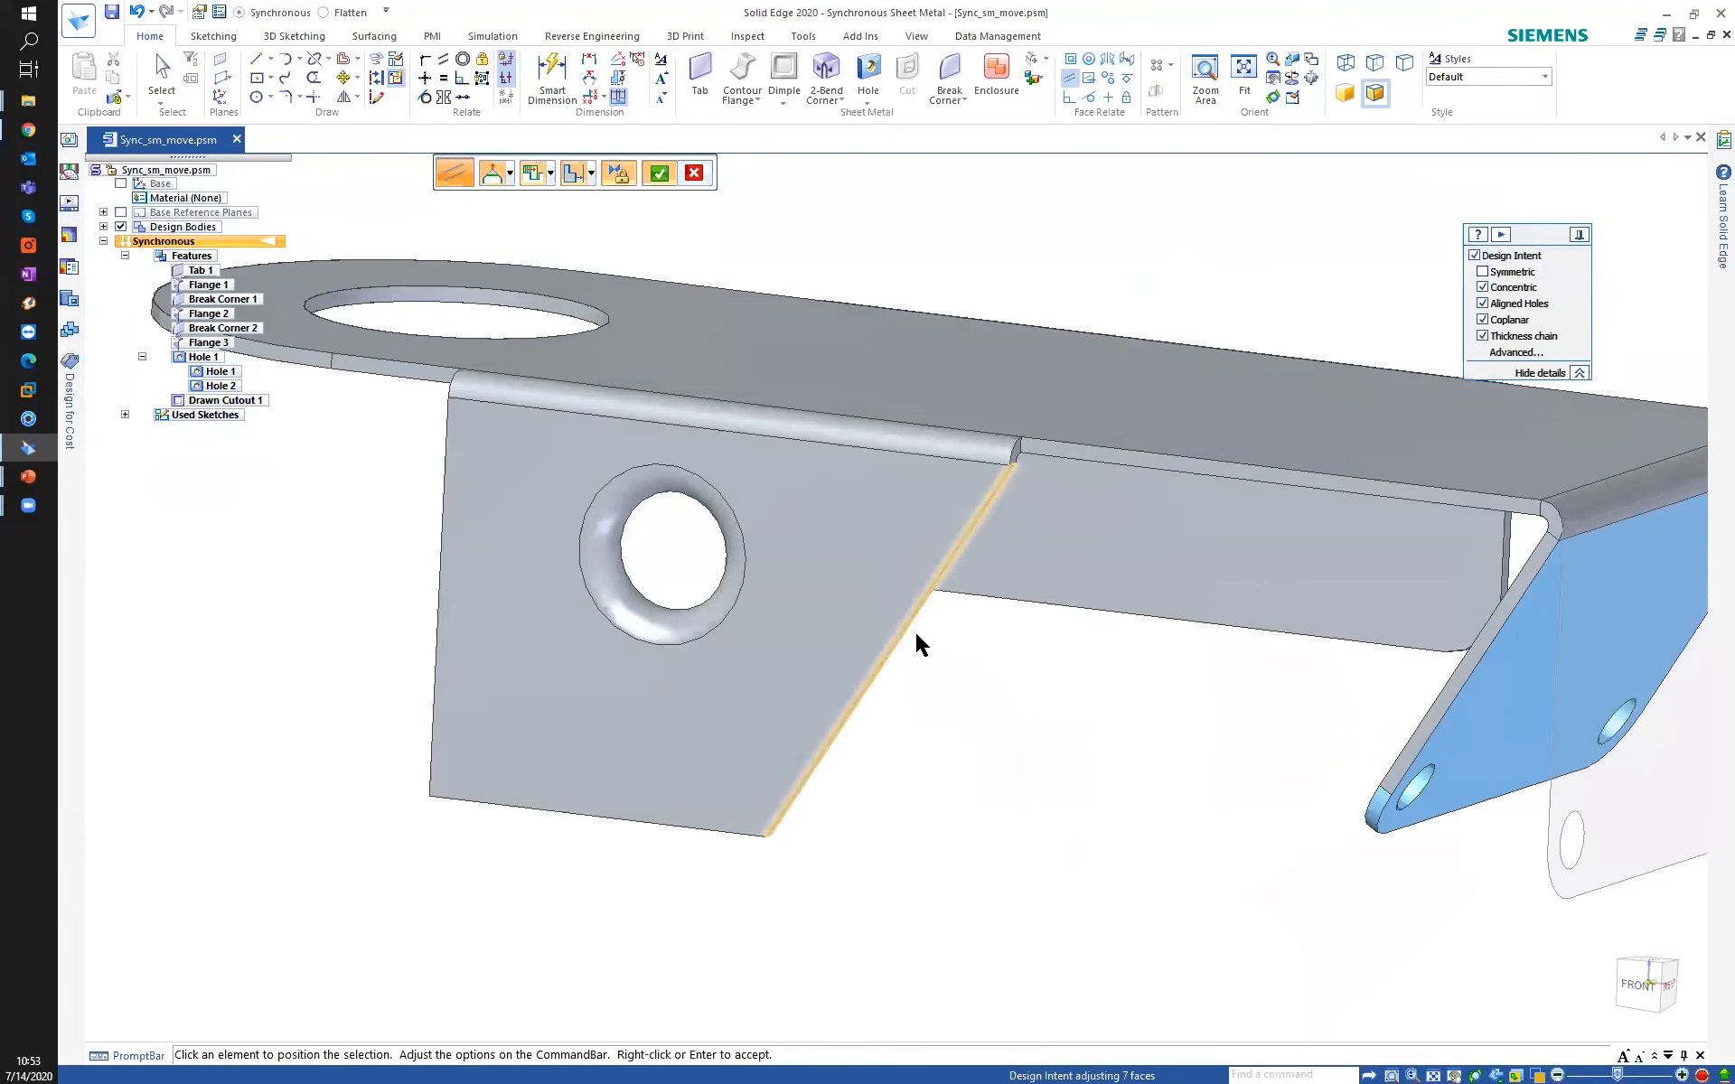
scroll(918, 801, "down", 3)
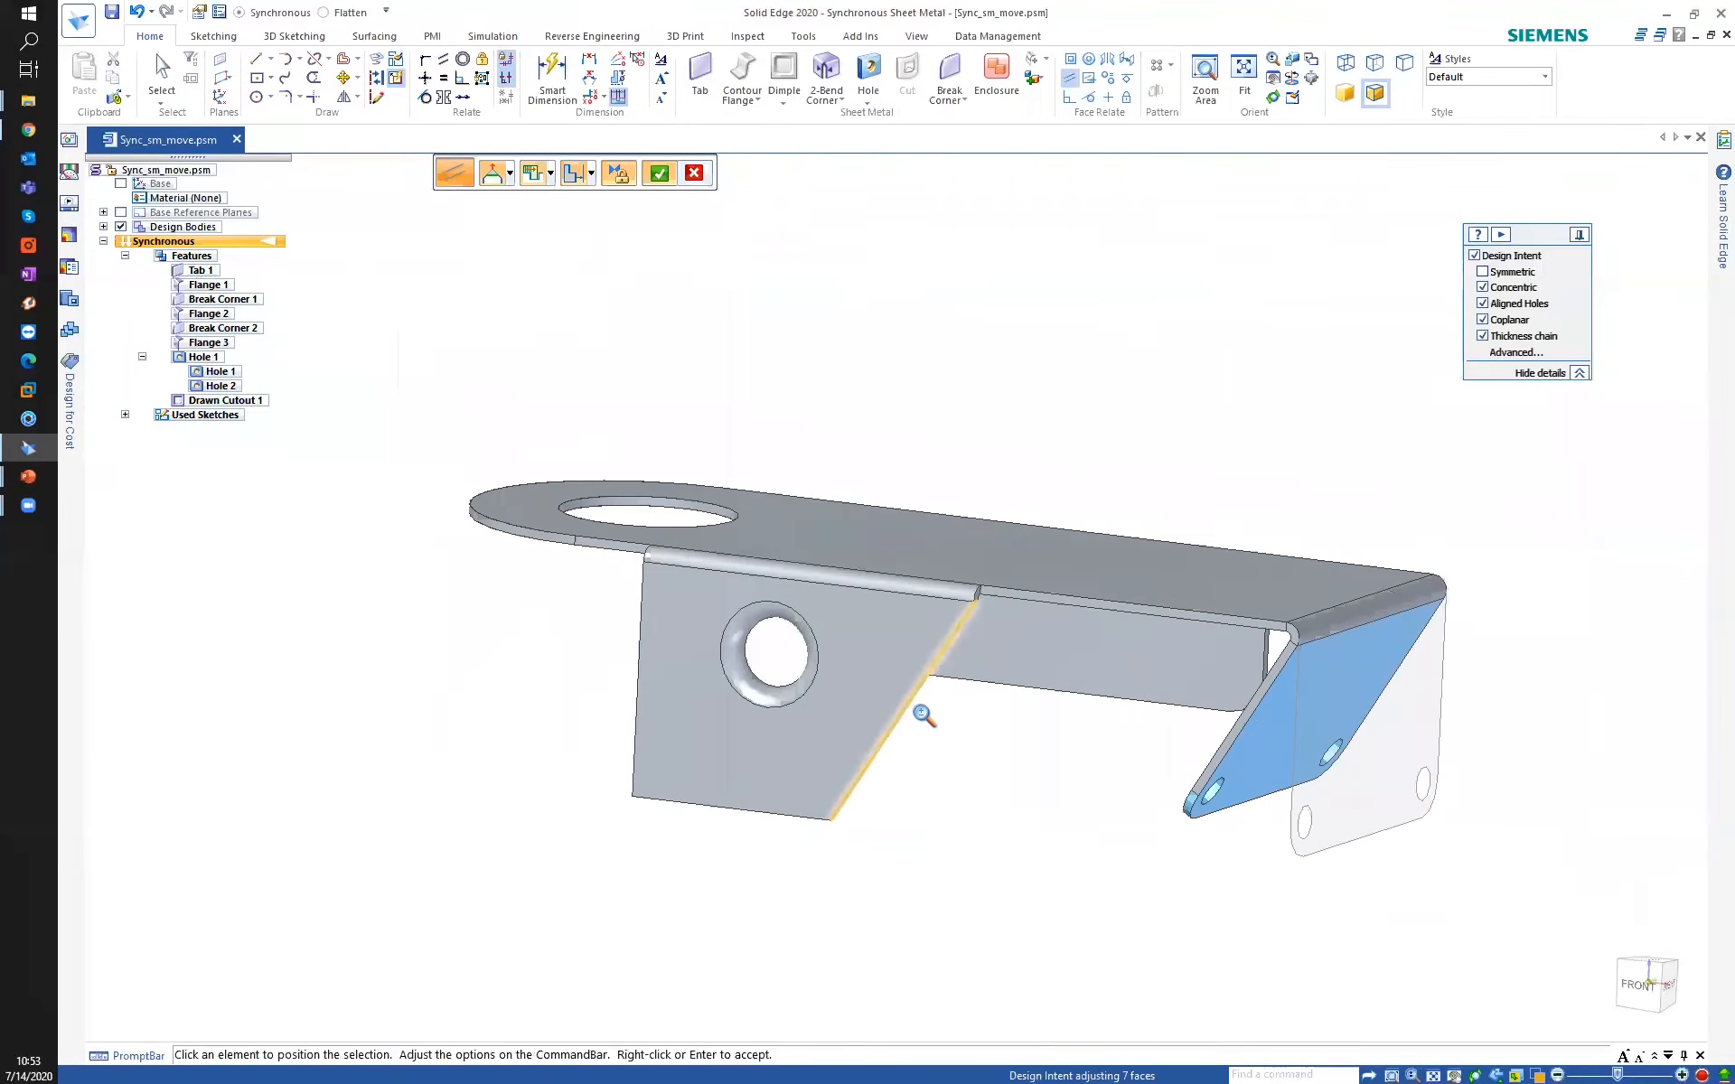
middle_click_drag(914, 708, 691, 705)
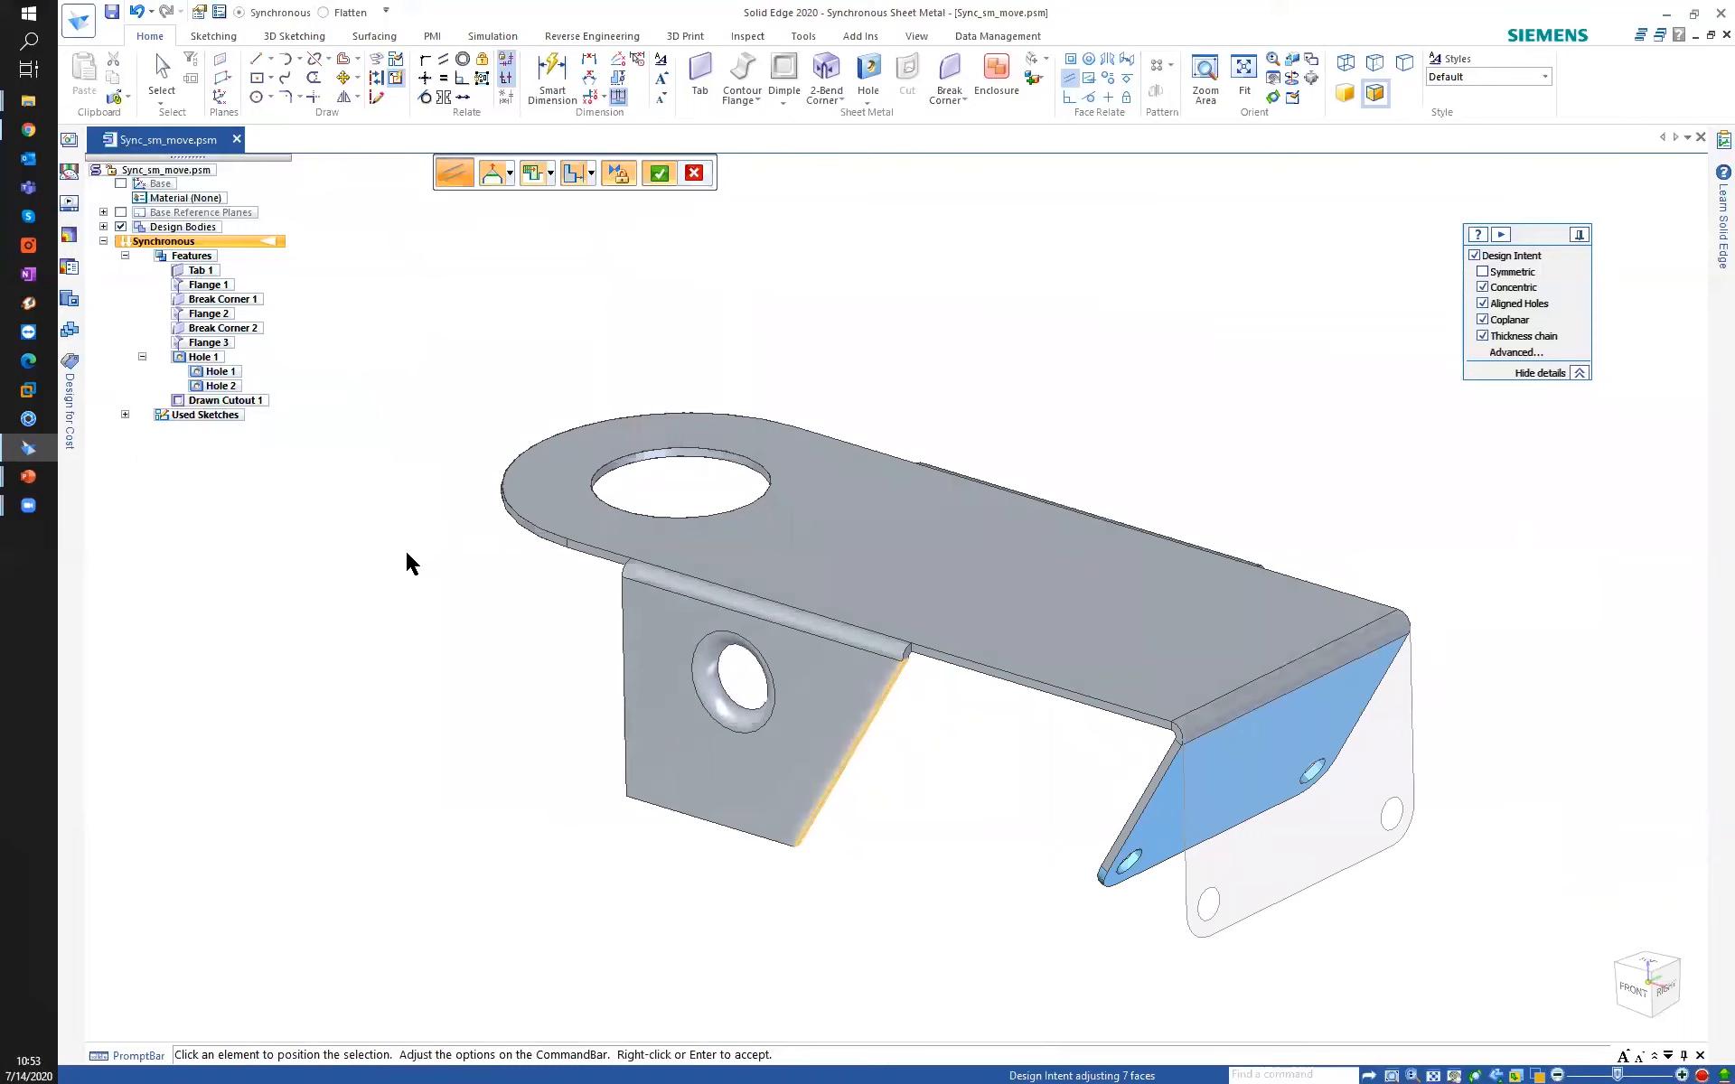
right_click(406, 391)
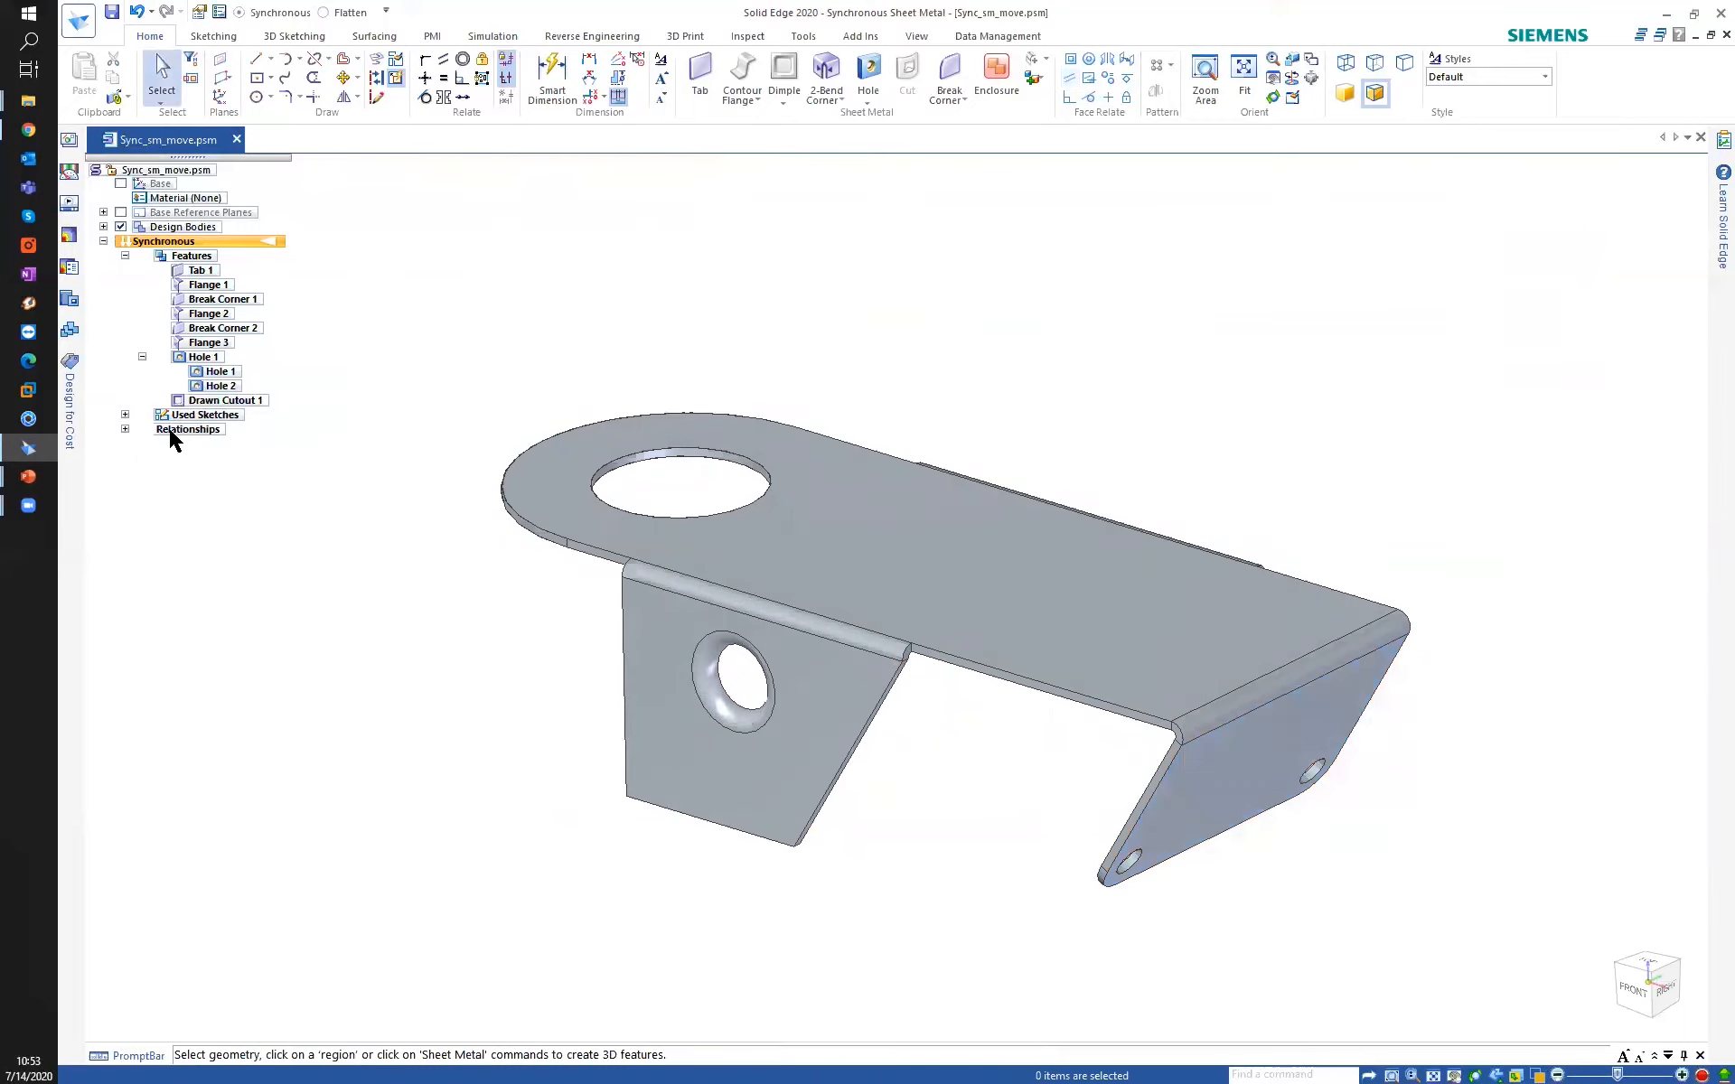
Expand the model's relationships and the Parallel relationship to examine the planes it links.
left_click(124, 430)
left_click(142, 444)
middle_click_drag(351, 688, 465, 740)
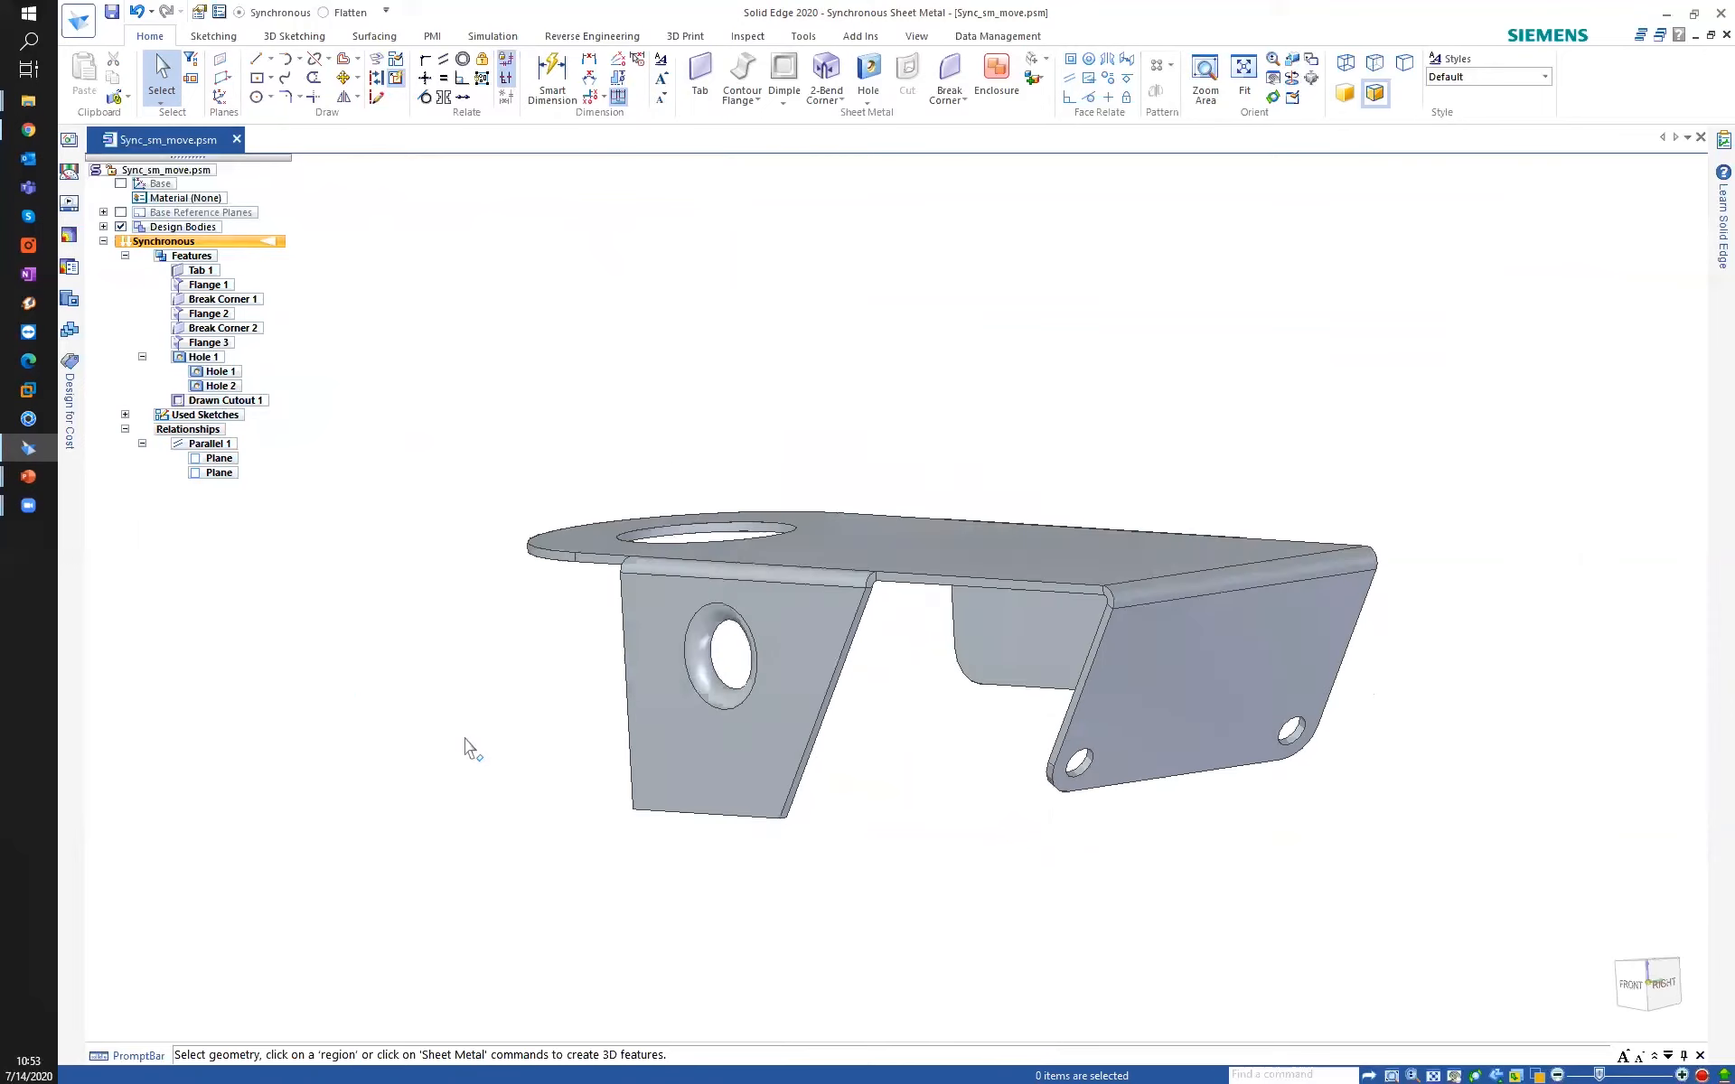
Try rotating the two-hole end flange about its bend with the steering wheel, cancel the rotation and undo the Parallel relationship.
left_click(1193, 699)
left_click_drag(1197, 701, 1209, 603)
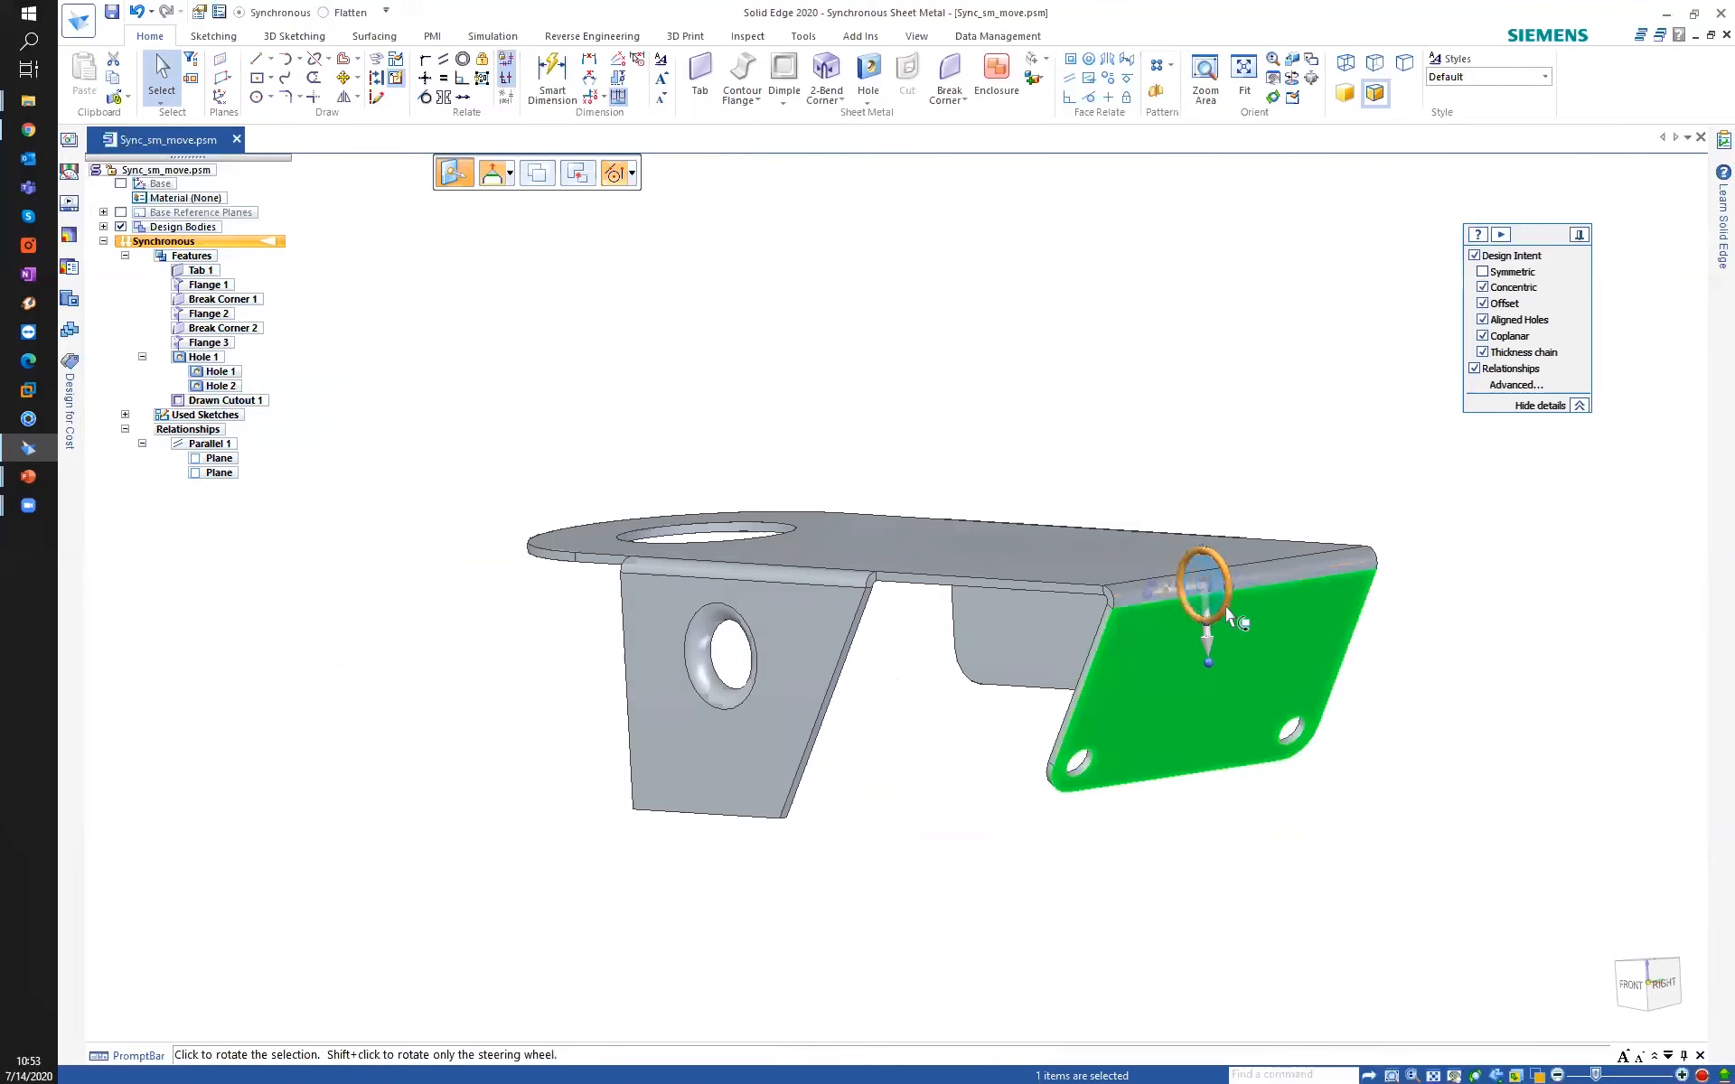
left_click(1226, 607)
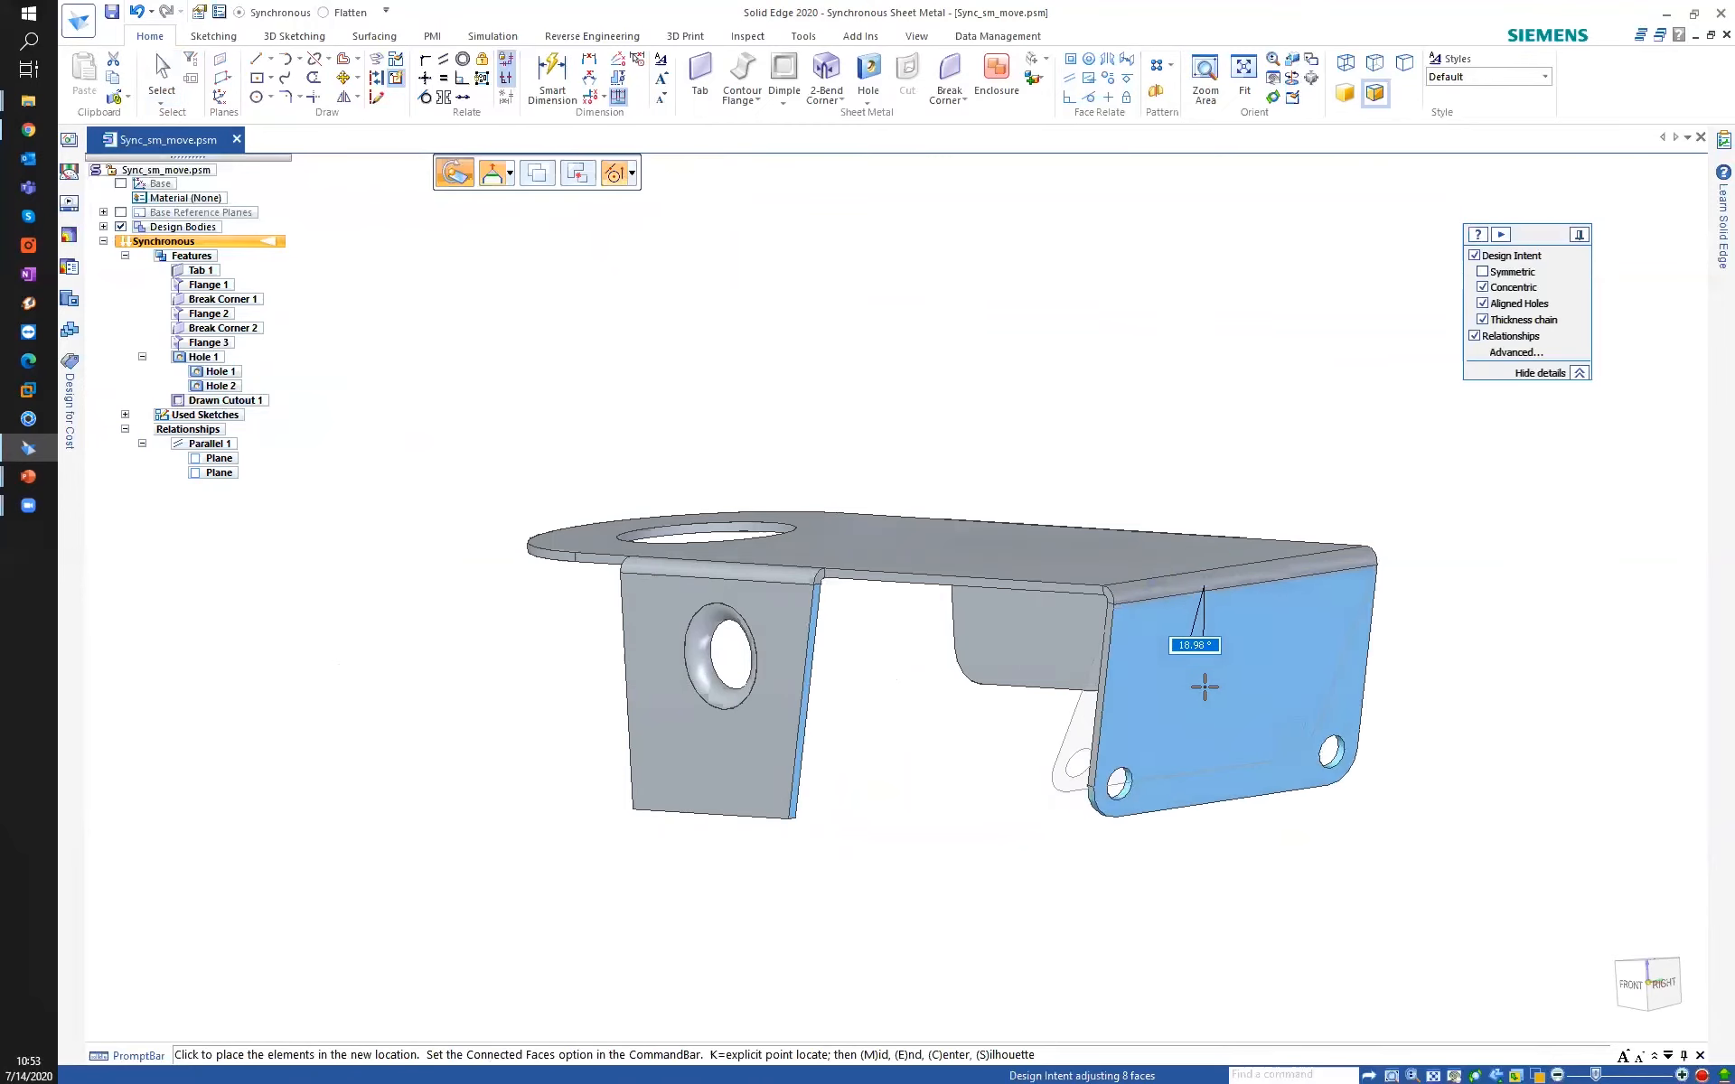
middle_click_drag(1259, 695, 1325, 697)
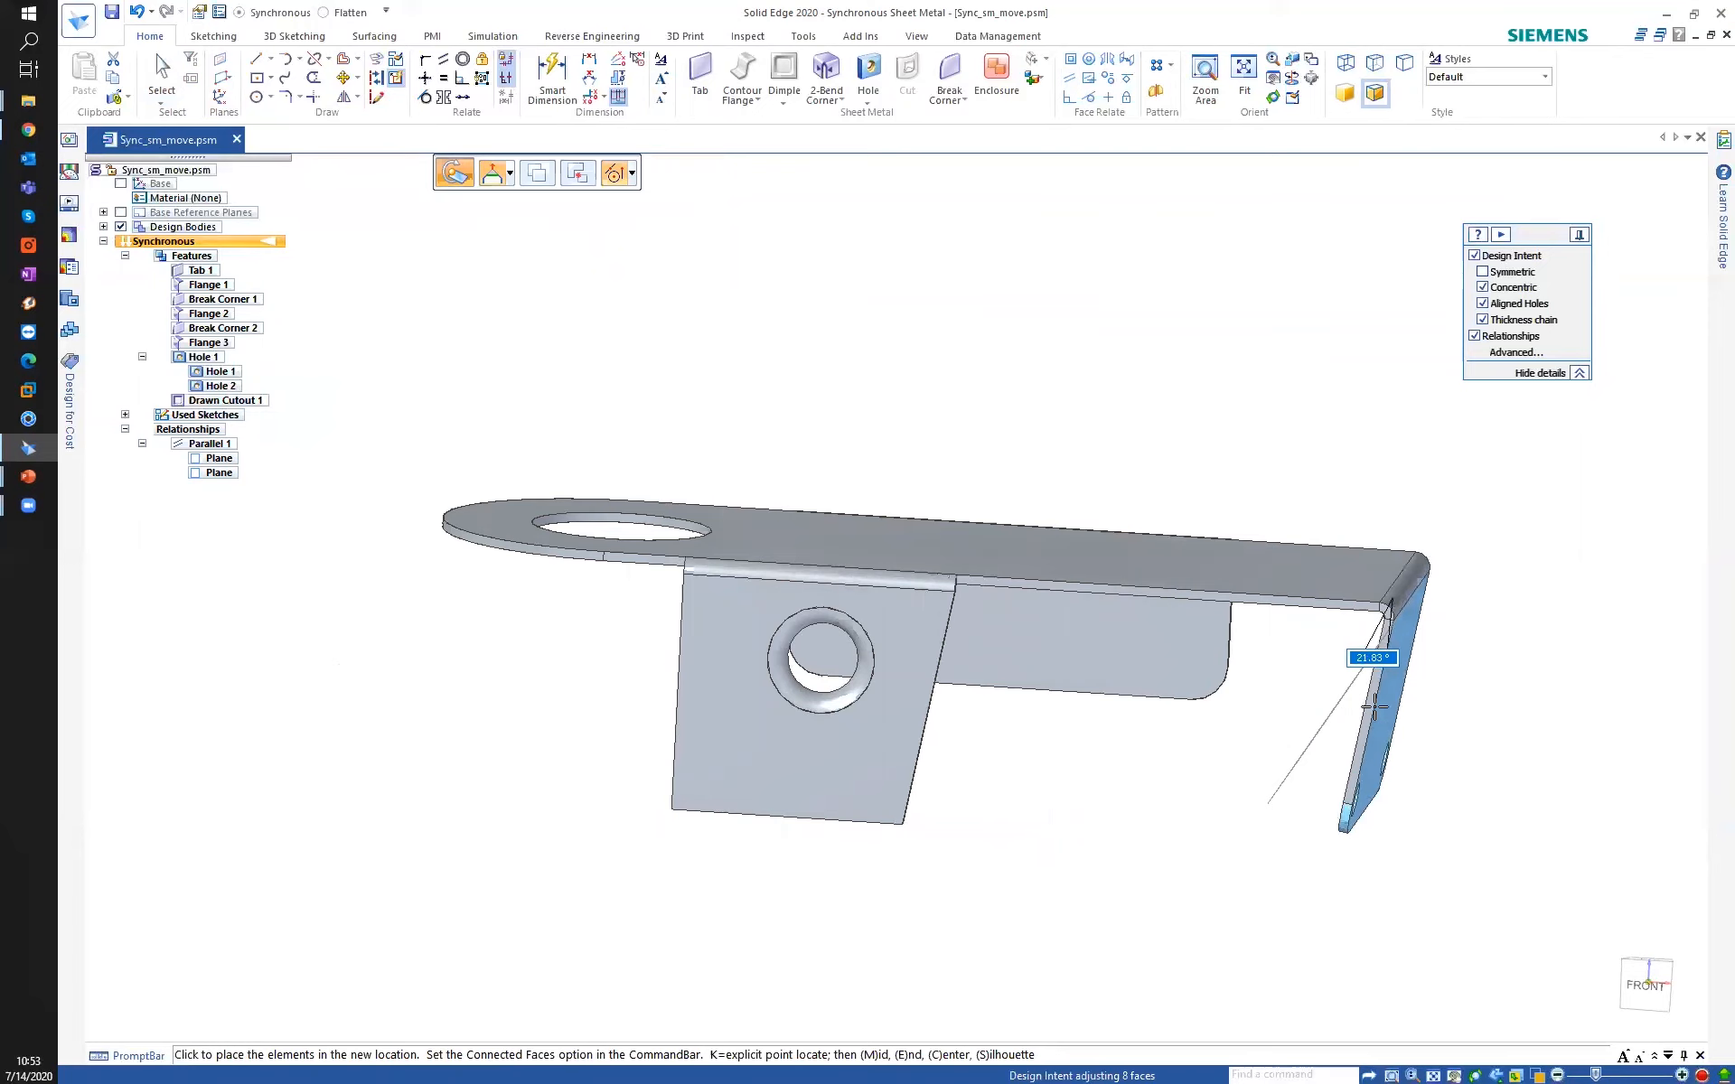
key("Escape")
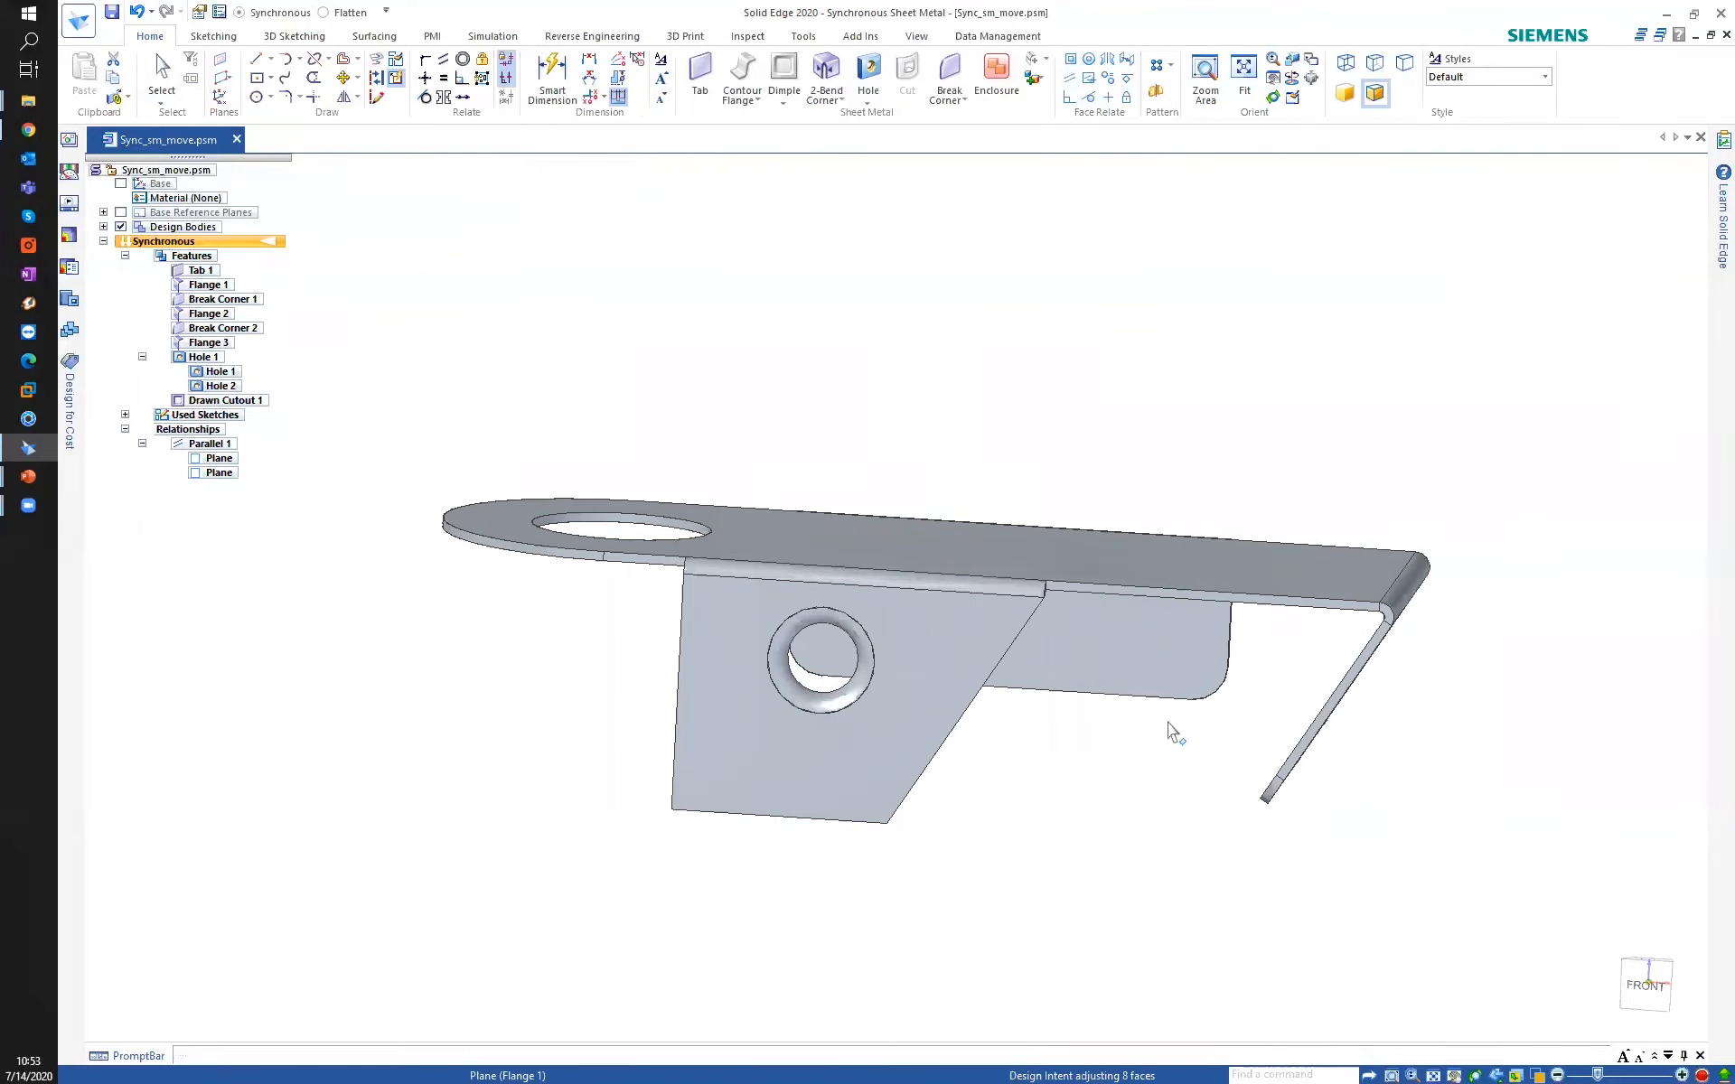
key("ctrl+z")
Apply a Horizontal/Vertical relationship to the slanted edge face of the side flange containing the drawn cutout.
middle_click_drag(1121, 725, 932, 241)
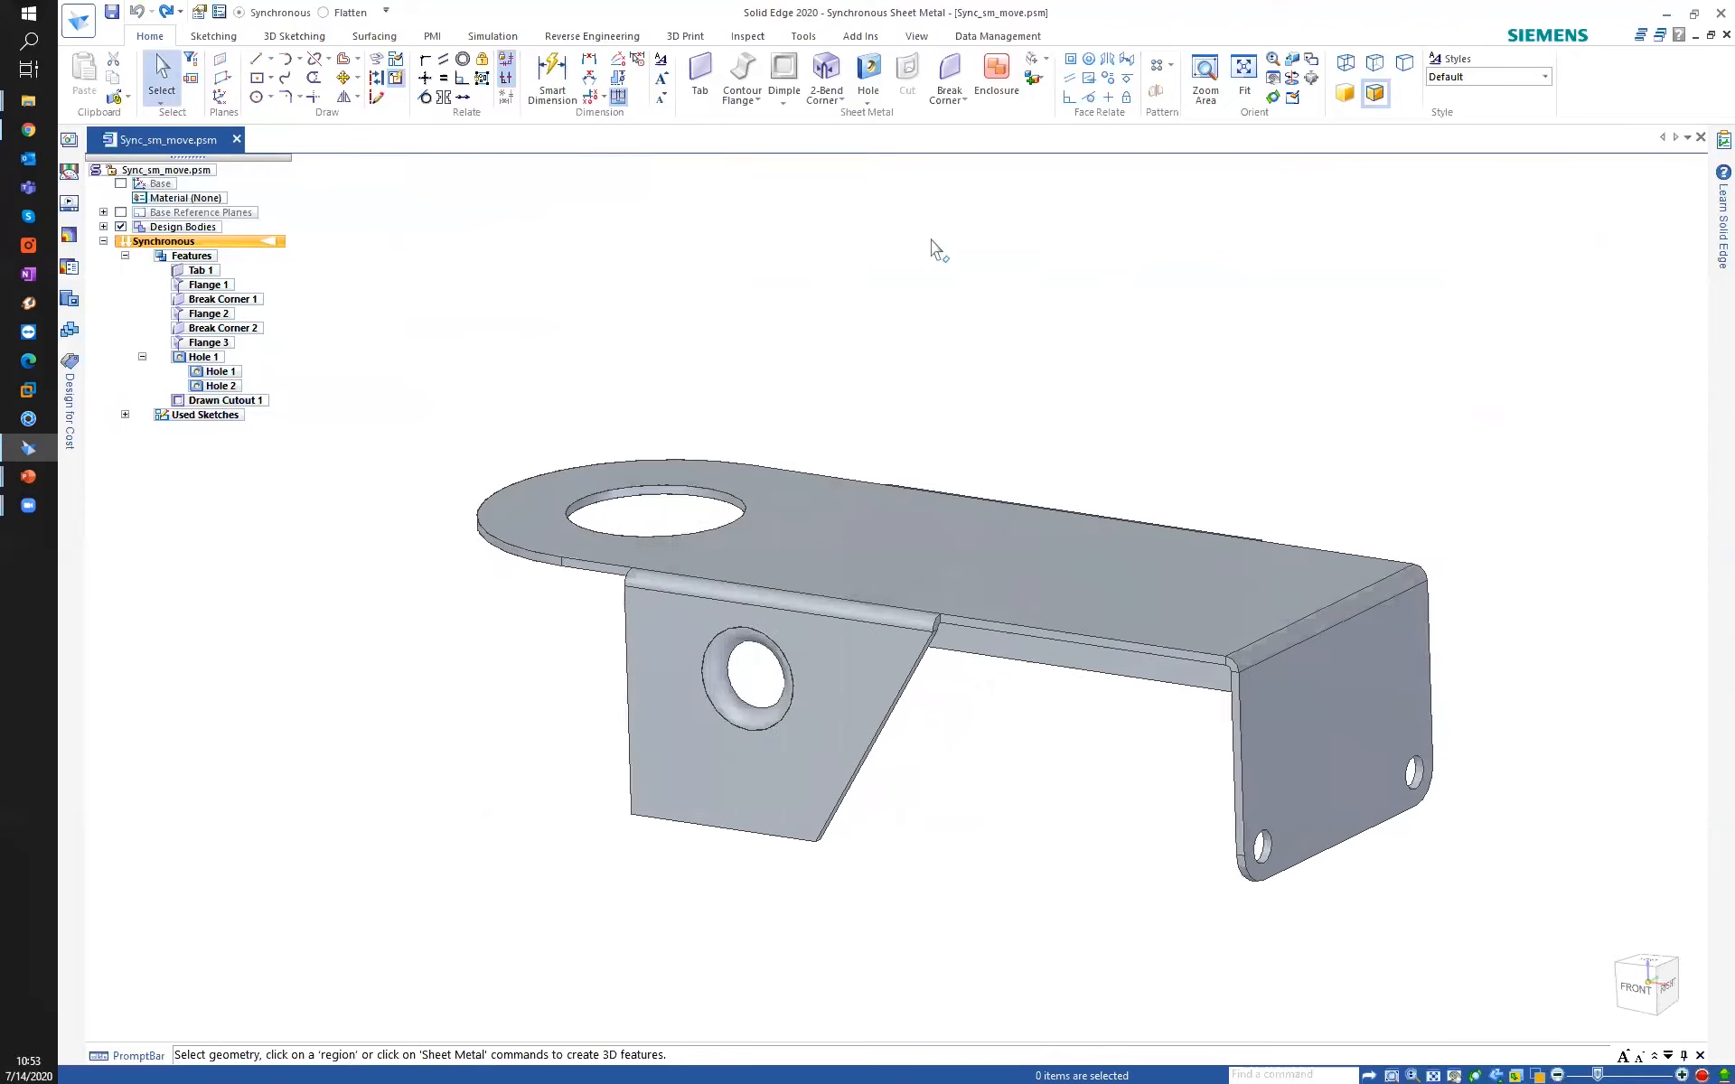
left_click(1109, 106)
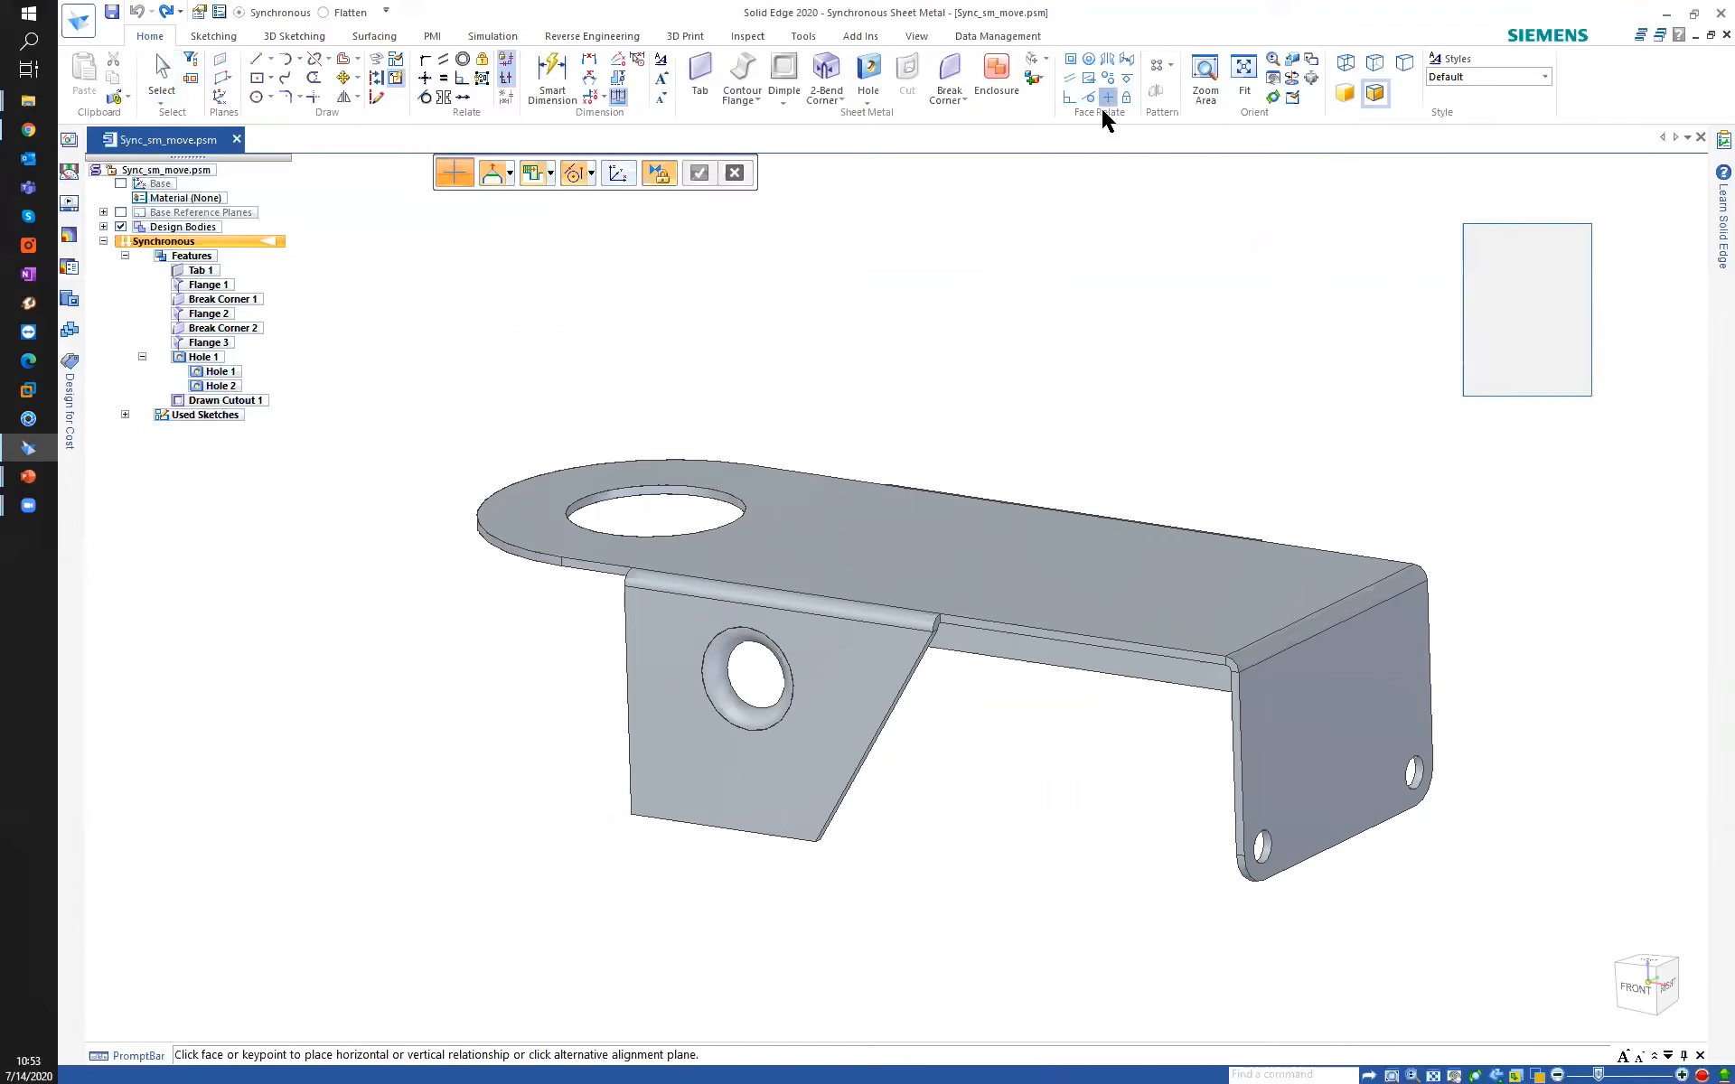
middle_click_drag(947, 371, 782, 704)
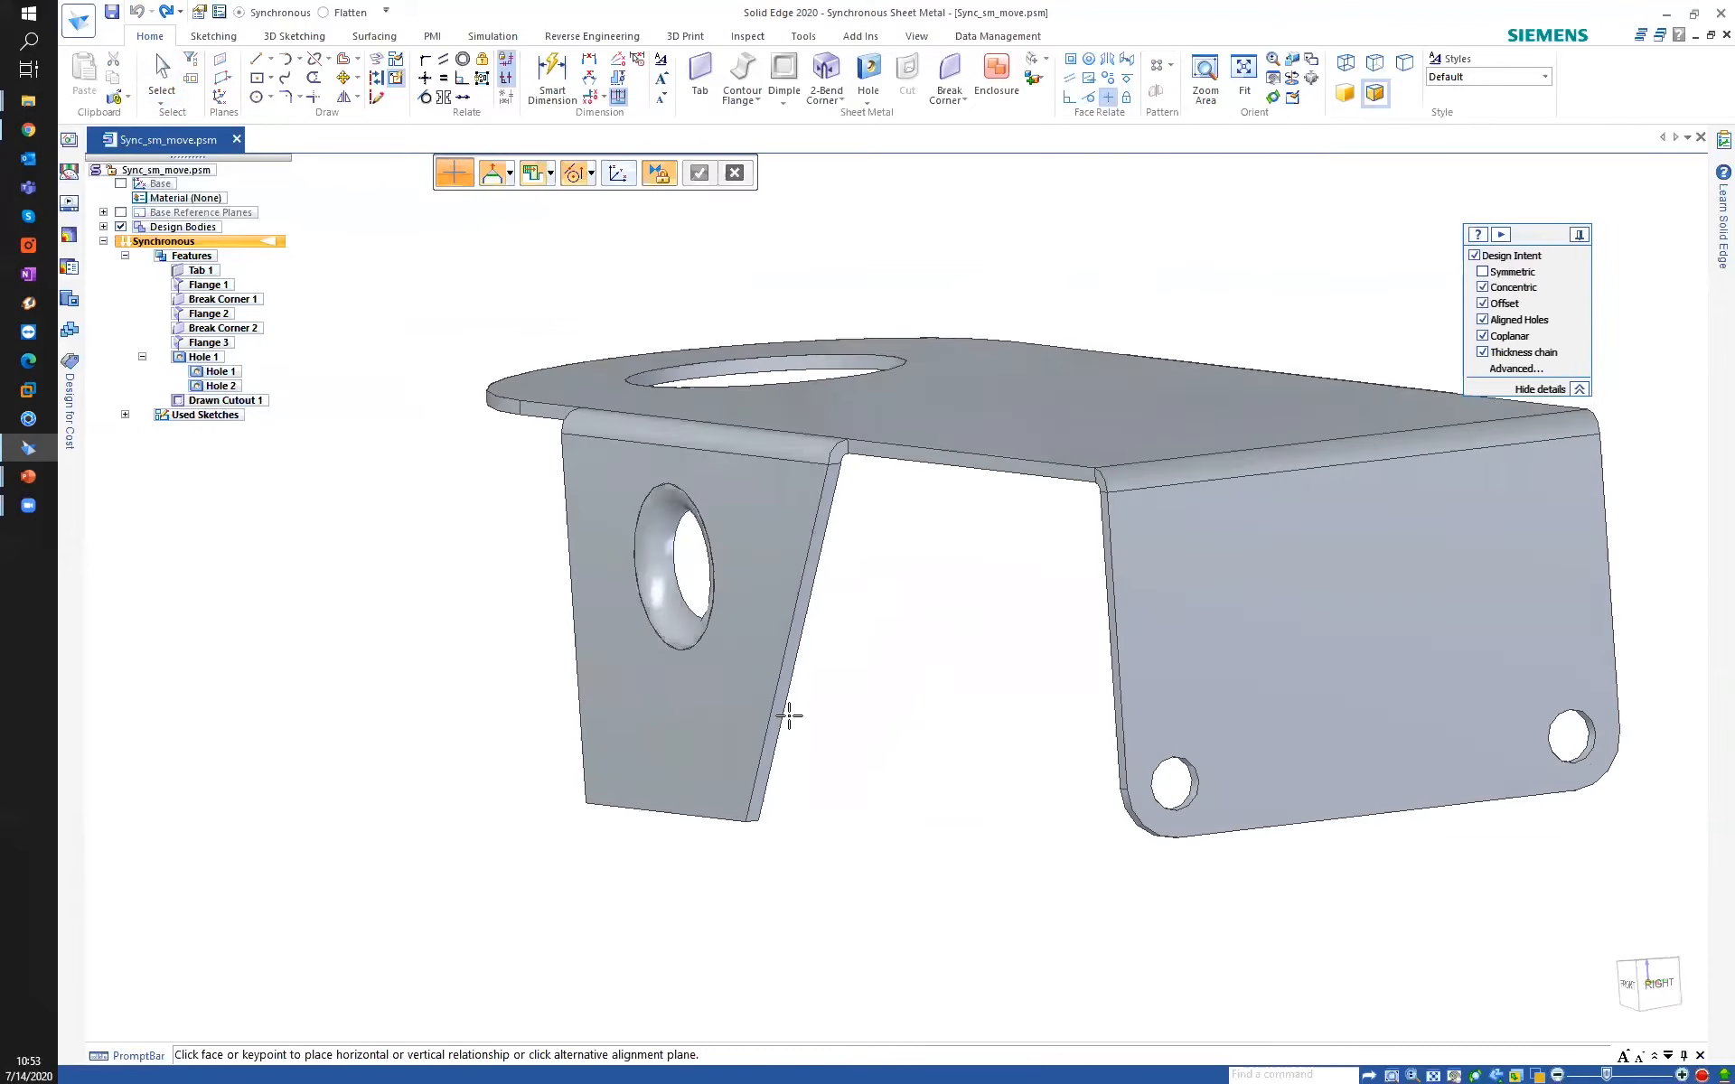
scroll(782, 698, "up", 2)
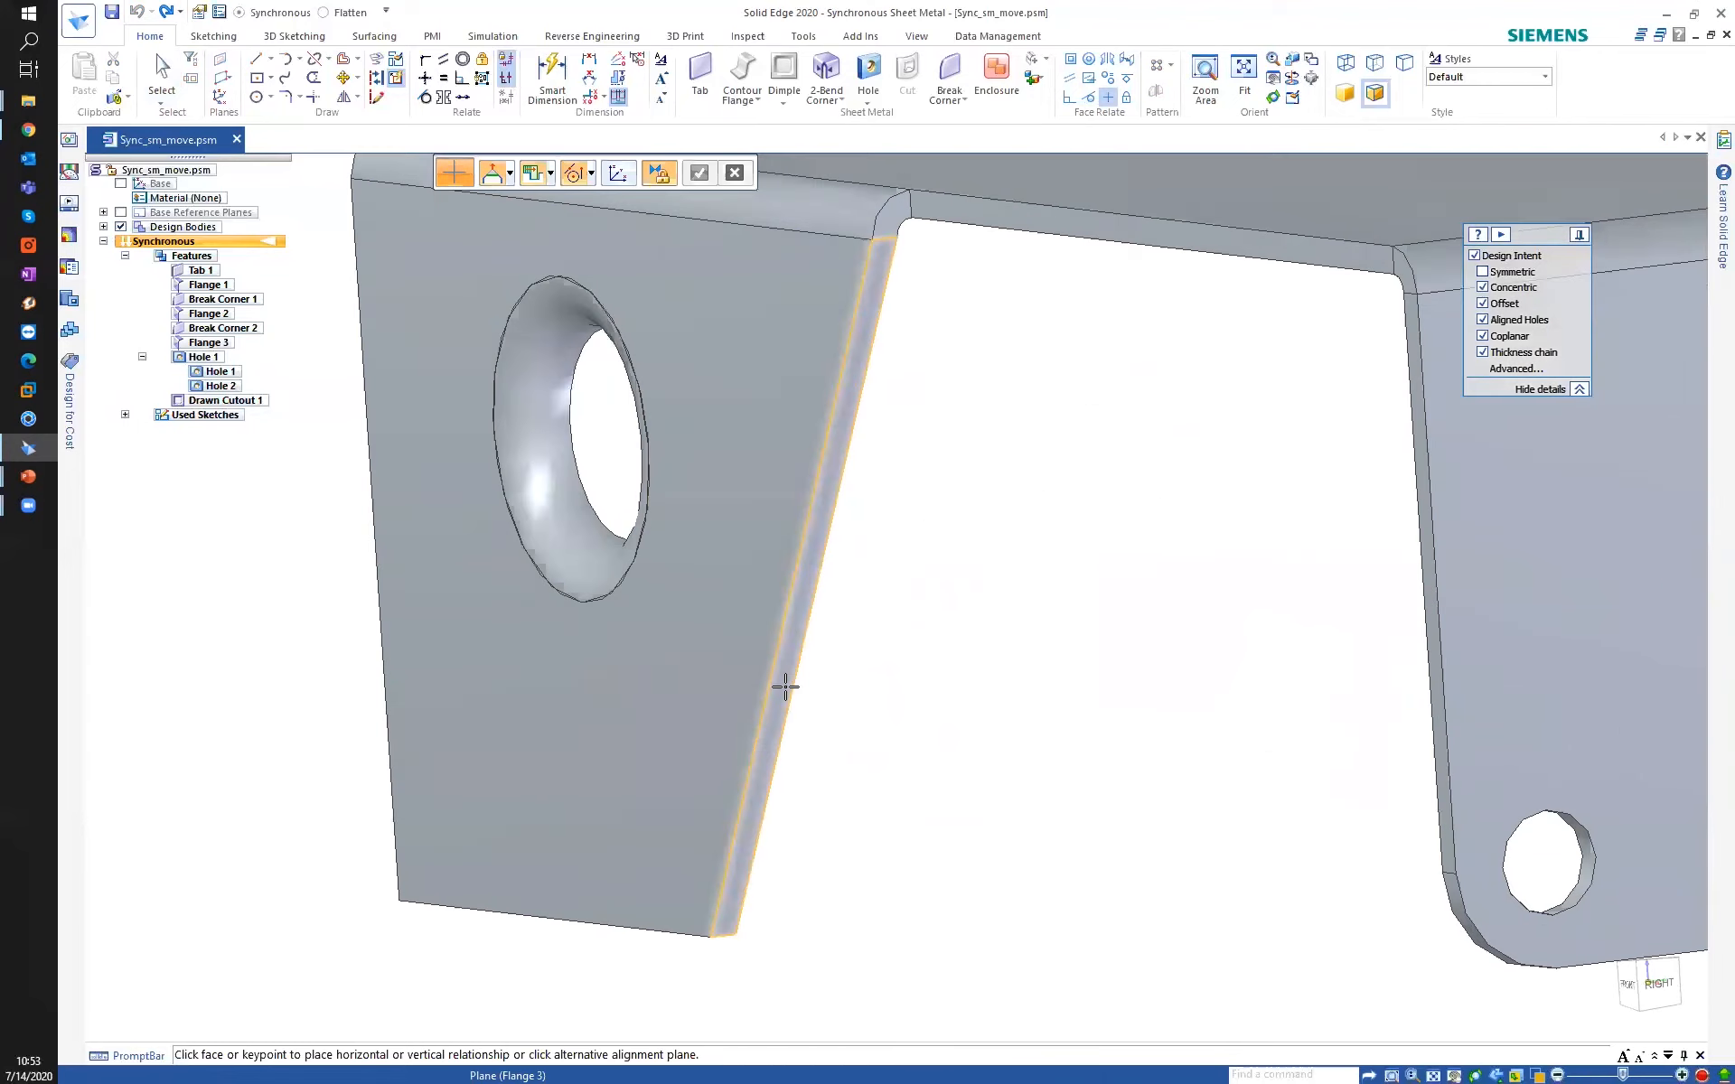
left_click(786, 687)
middle_click_drag(962, 692, 1135, 694)
scroll(1131, 661, "down", 1)
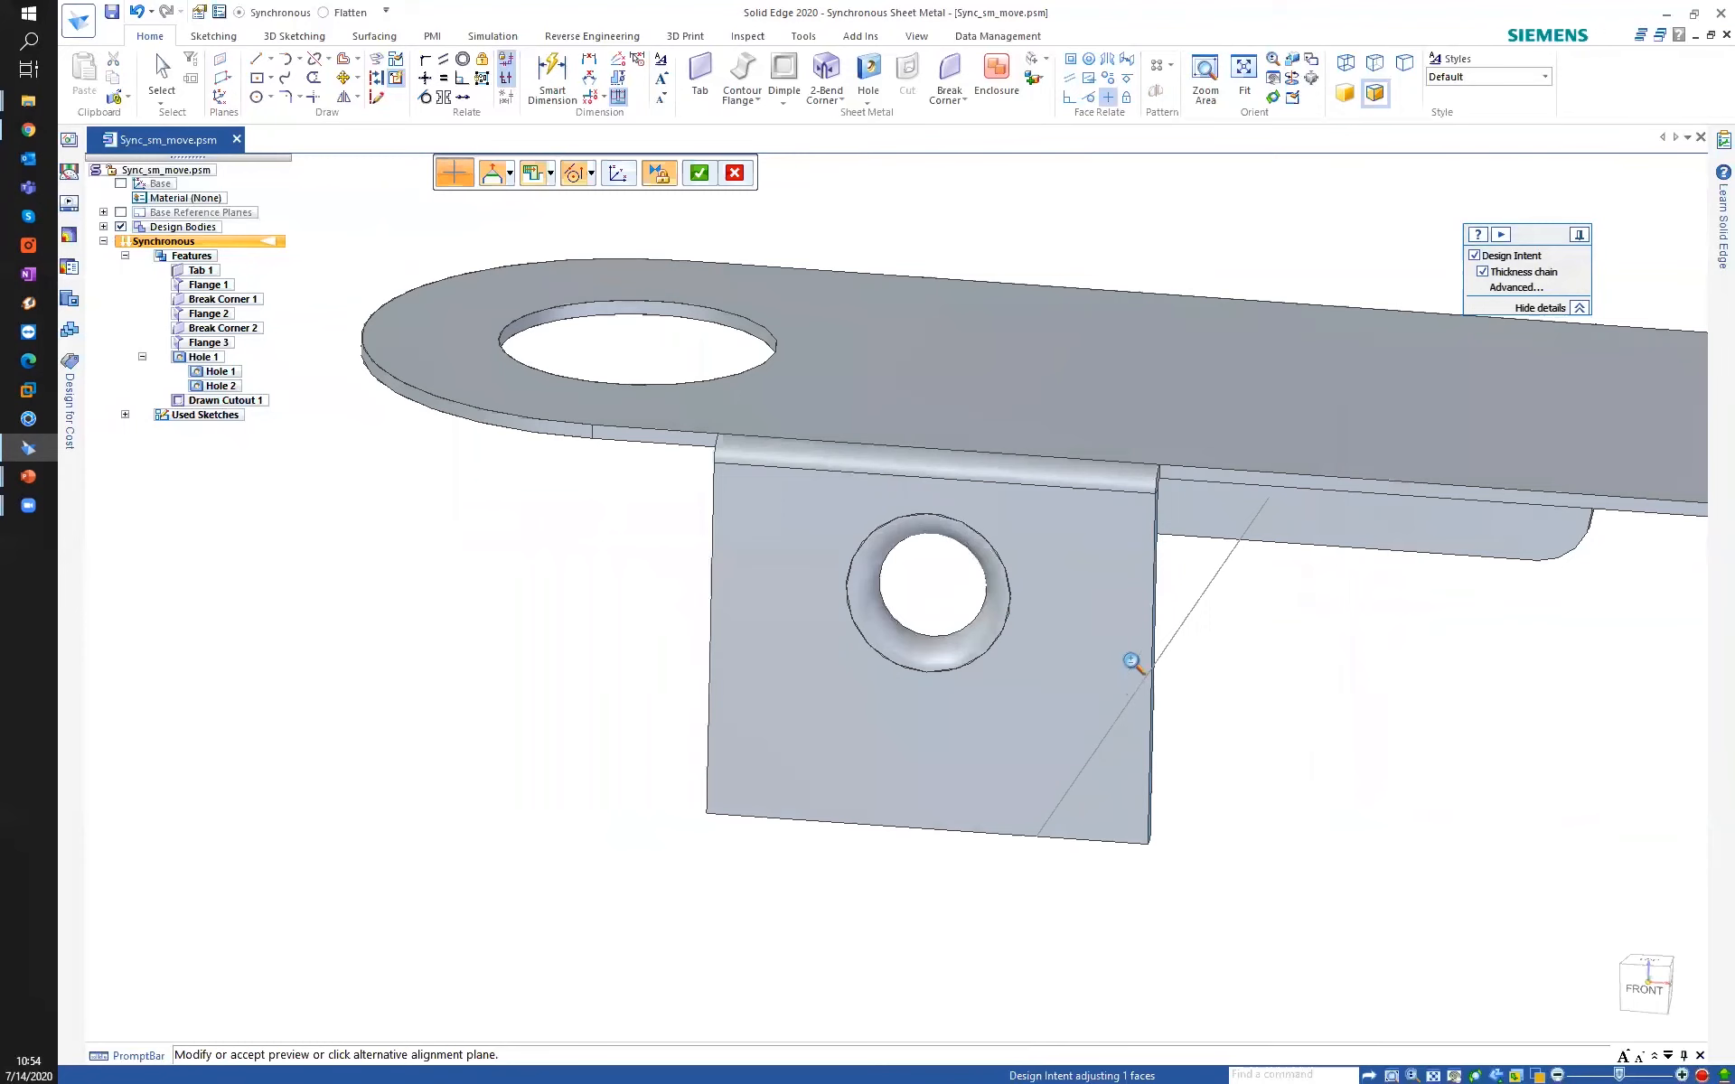
scroll(1131, 661, "down", 3)
middle_click_drag(1096, 566, 1066, 601)
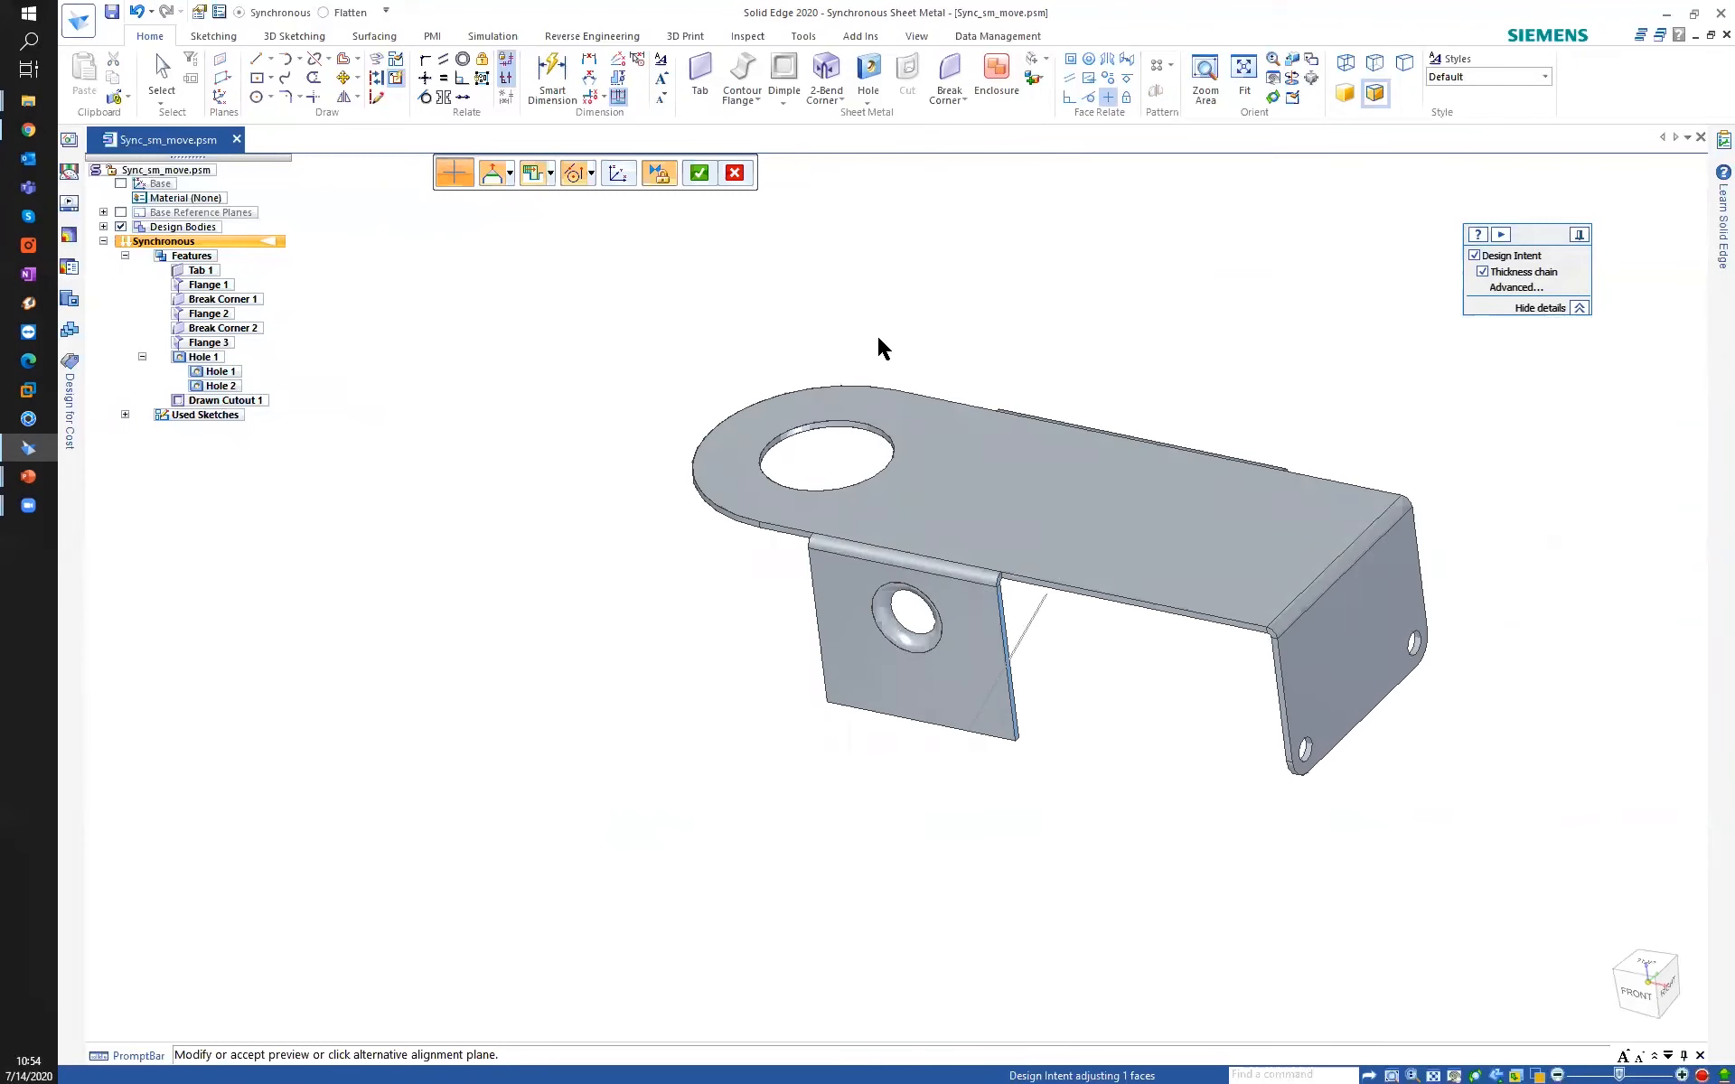
right_click(775, 308)
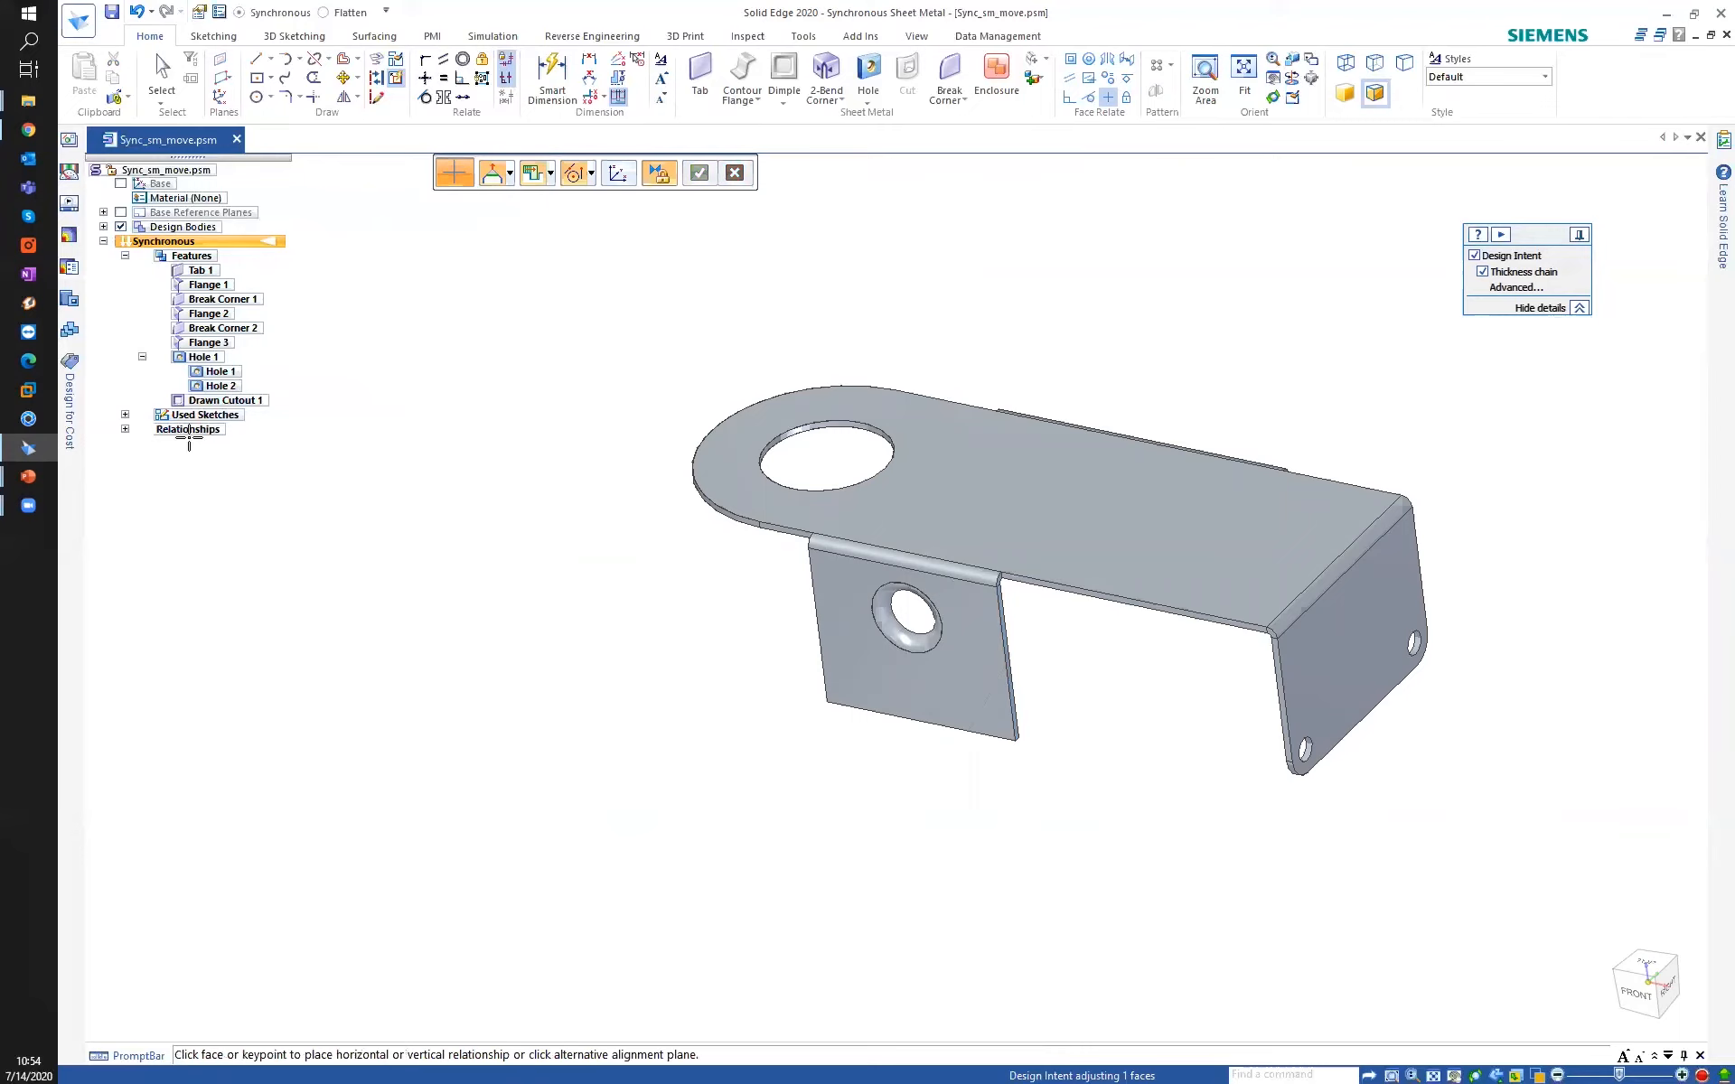
Expand the model's relationships and select the Horizontal/Vertical relationship to examine the face and plane it controls.
left_click(125, 429)
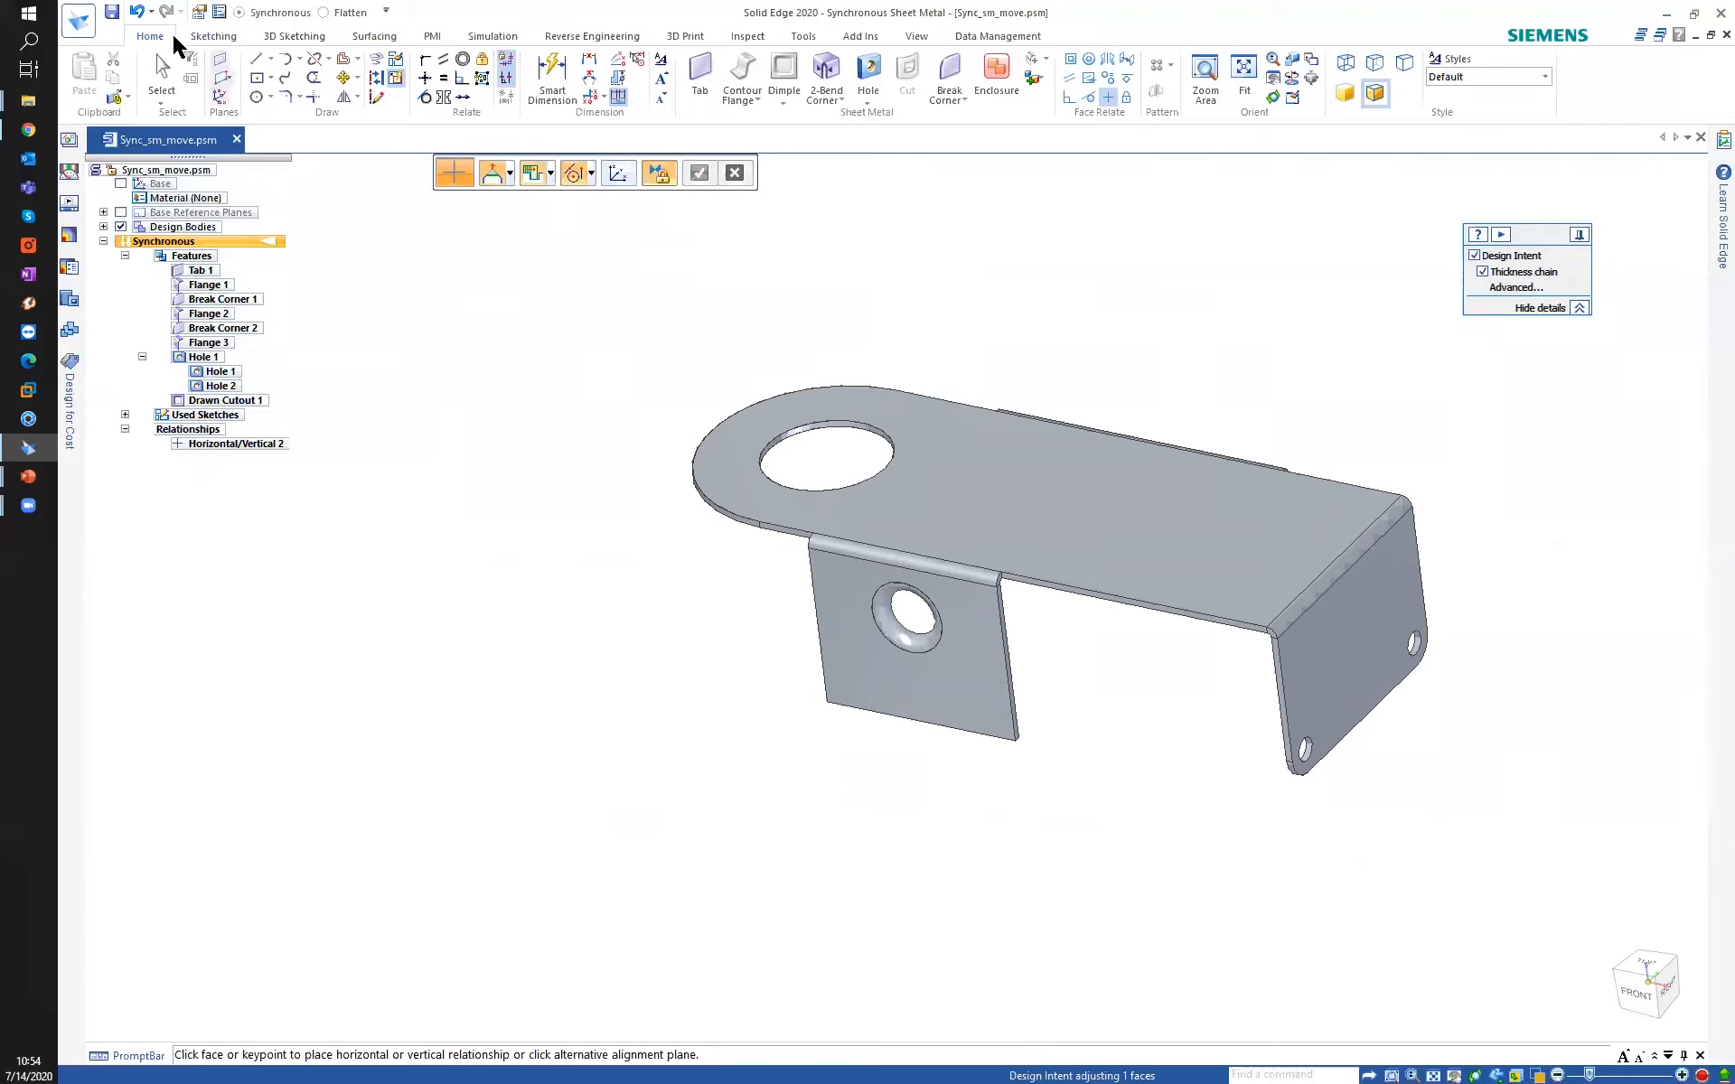
left_click(161, 79)
left_click(253, 443)
middle_click_drag(535, 634, 651, 598)
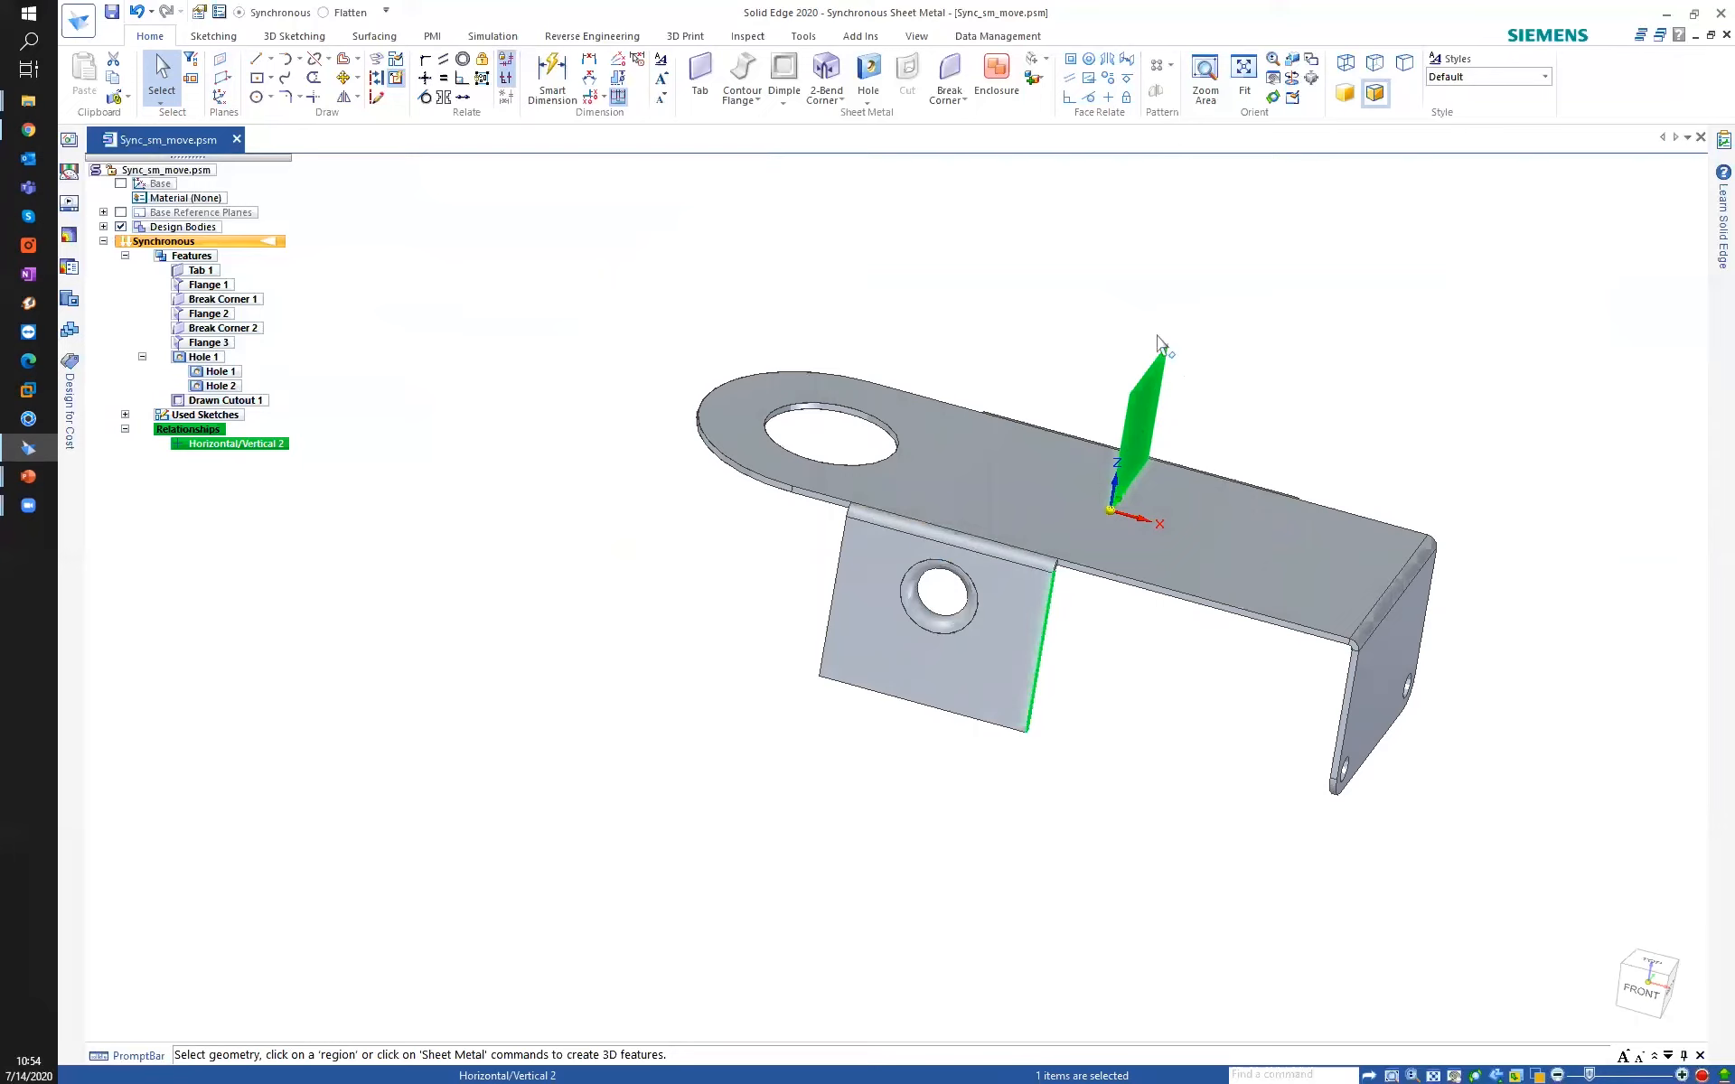
middle_click_drag(1090, 670, 957, 596)
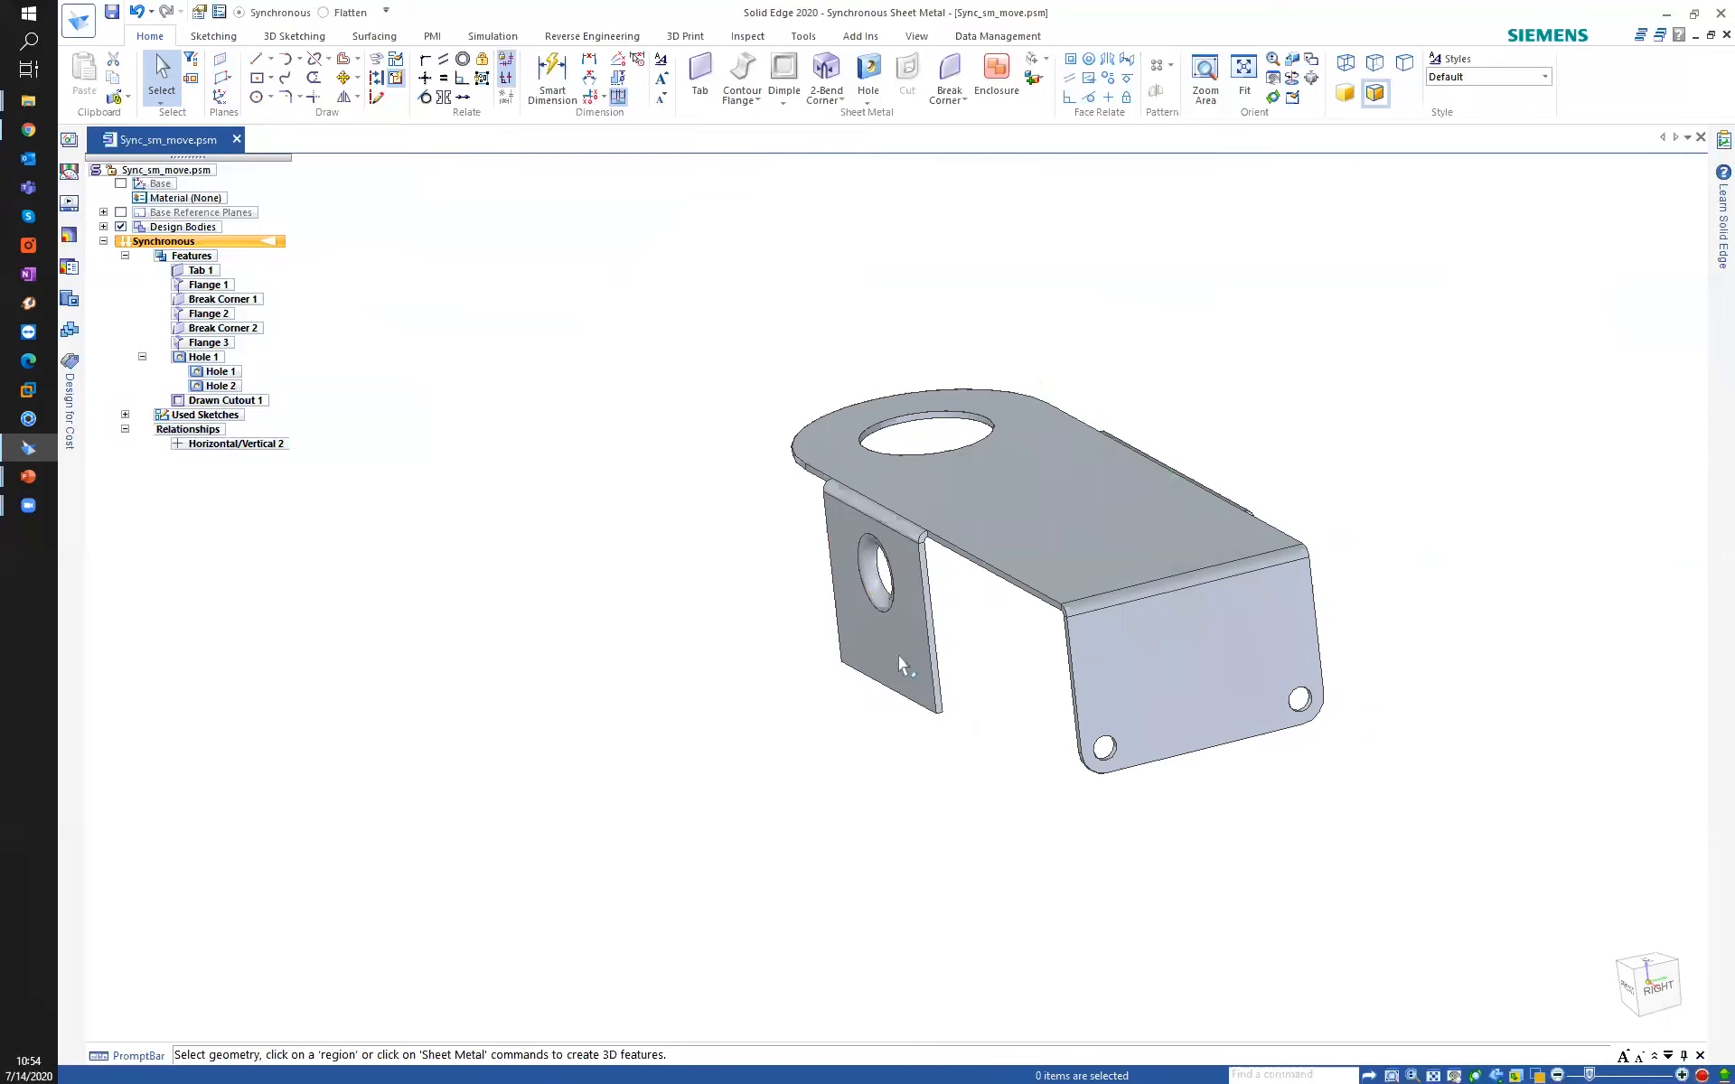
Try rotating the side flange's edge face about its upper end with the steering wheel, and undo the Horizontal/Vertical relationship.
left_click(931, 665)
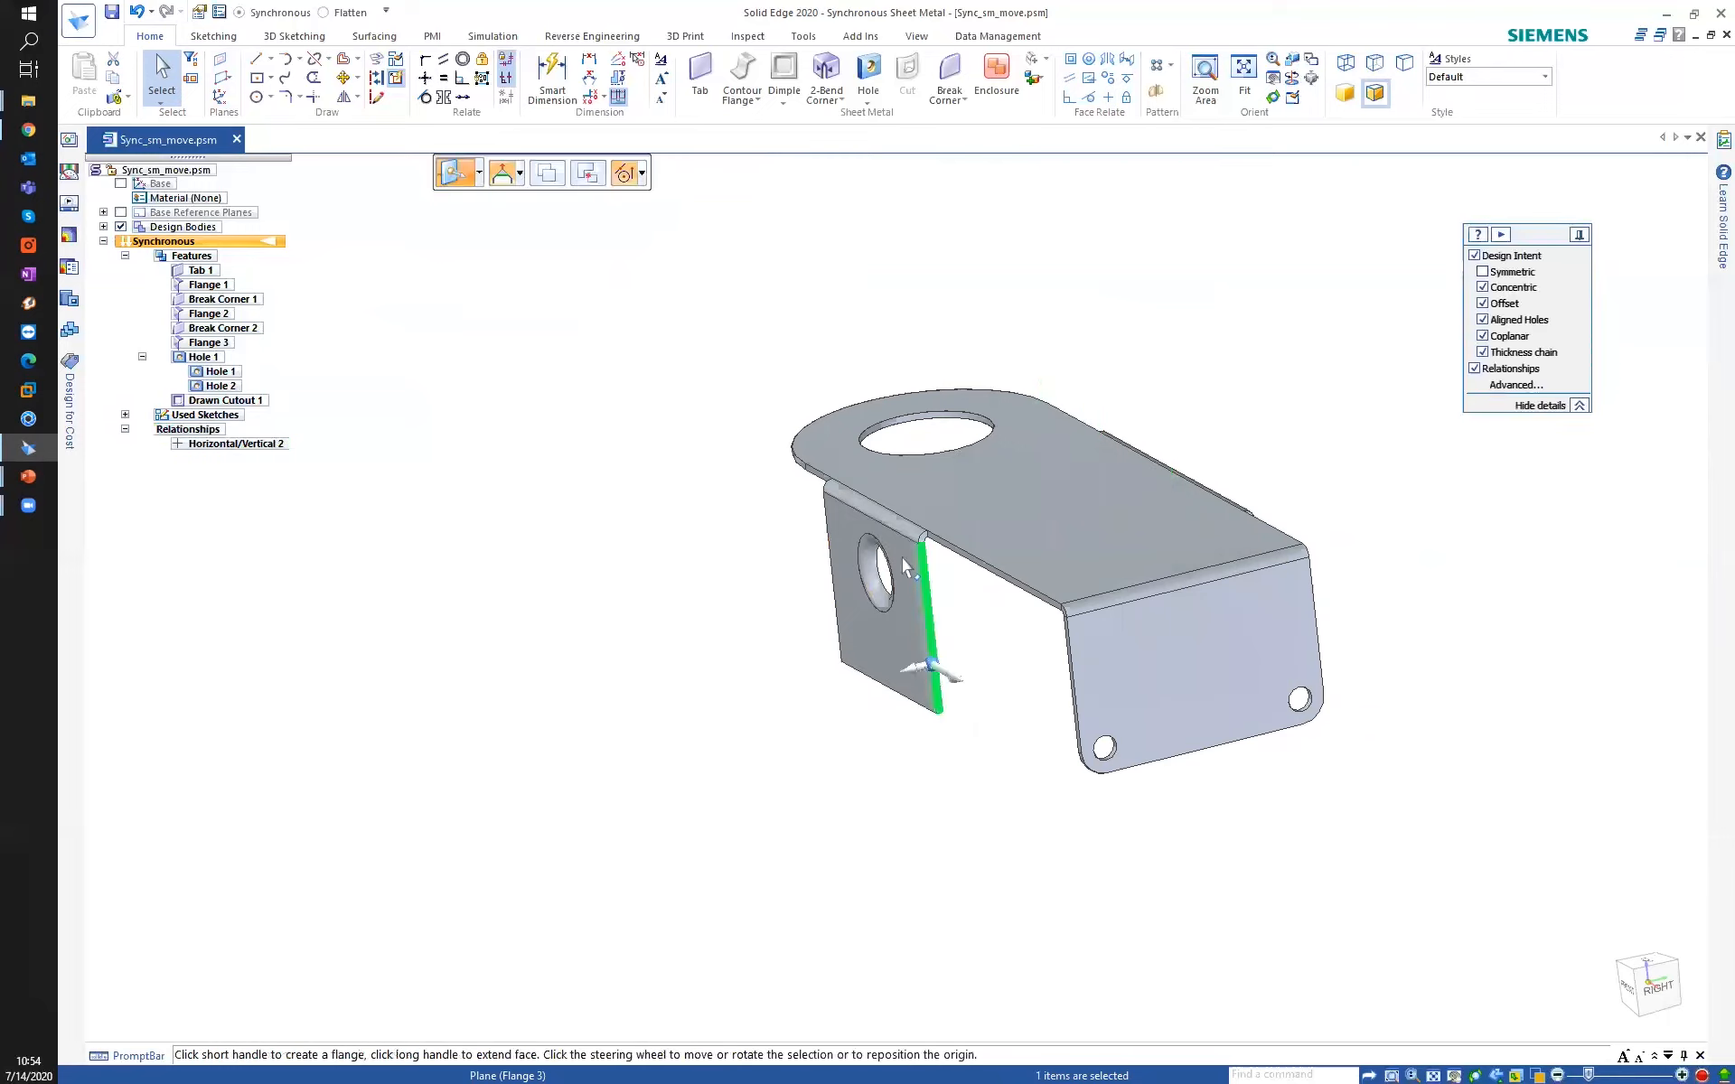
left_click(932, 669)
left_click(922, 540)
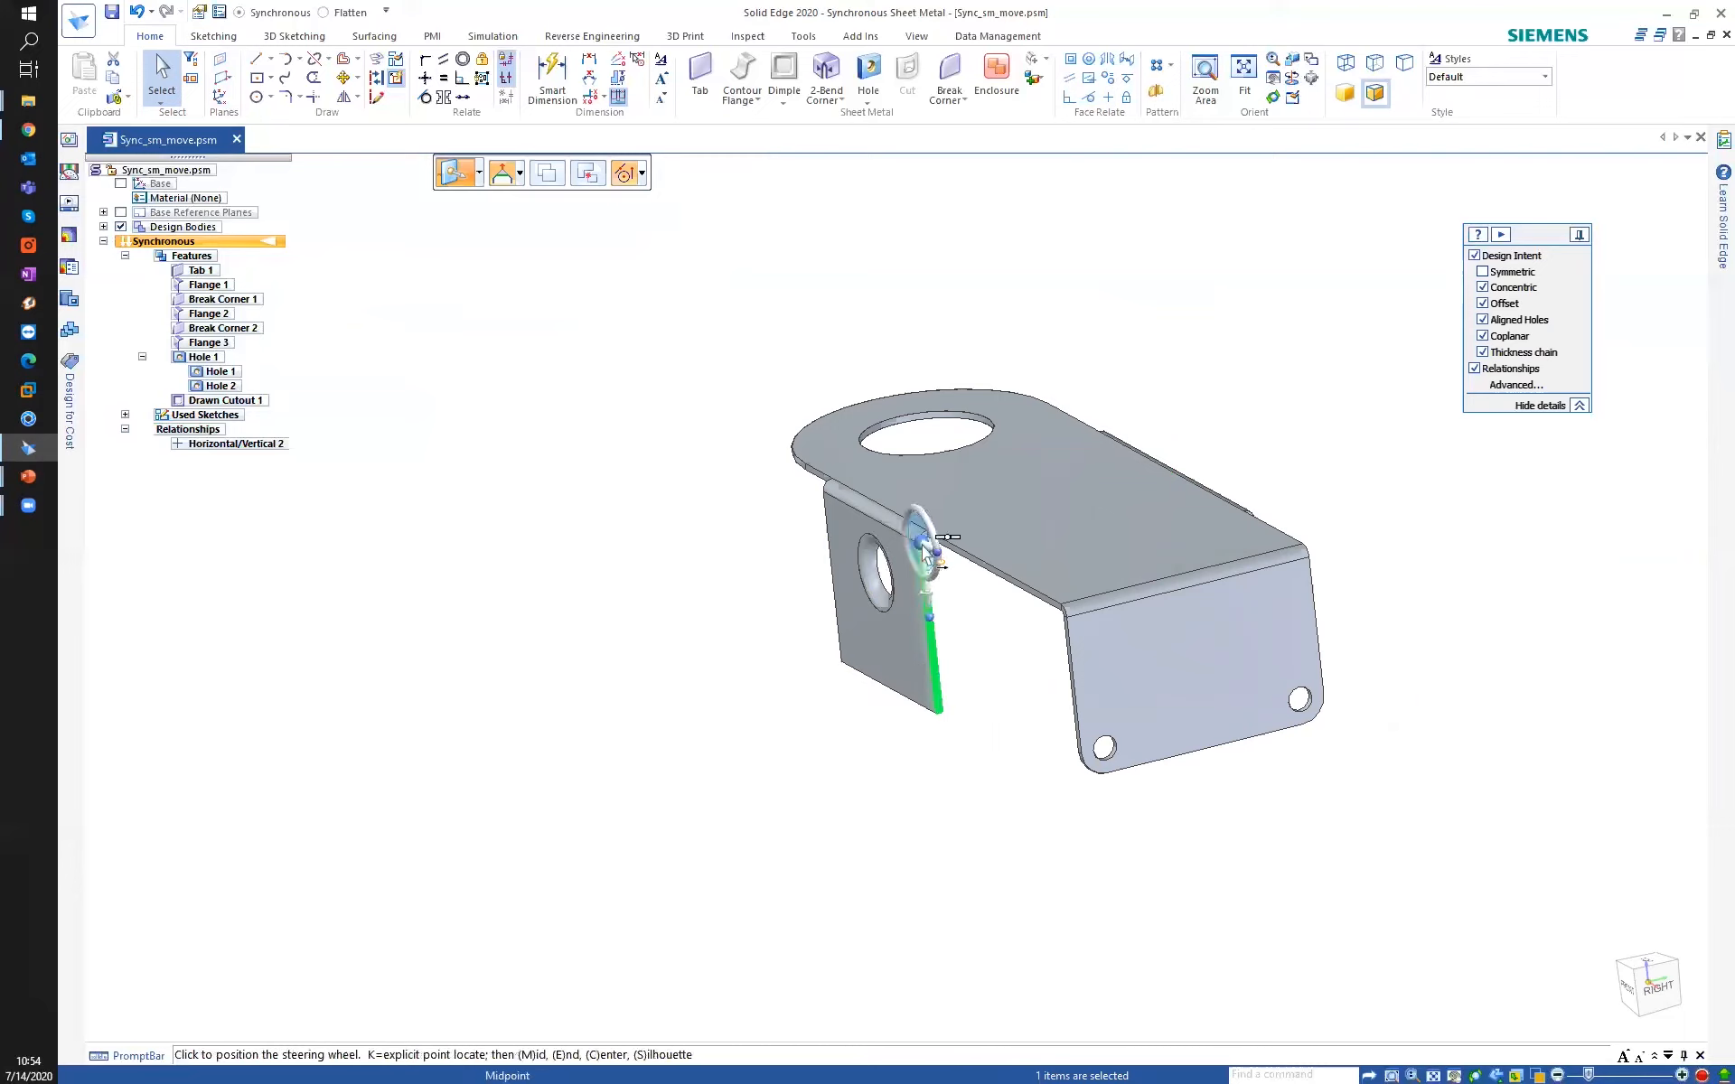
middle_click_drag(929, 559, 1025, 526)
left_click(1032, 533)
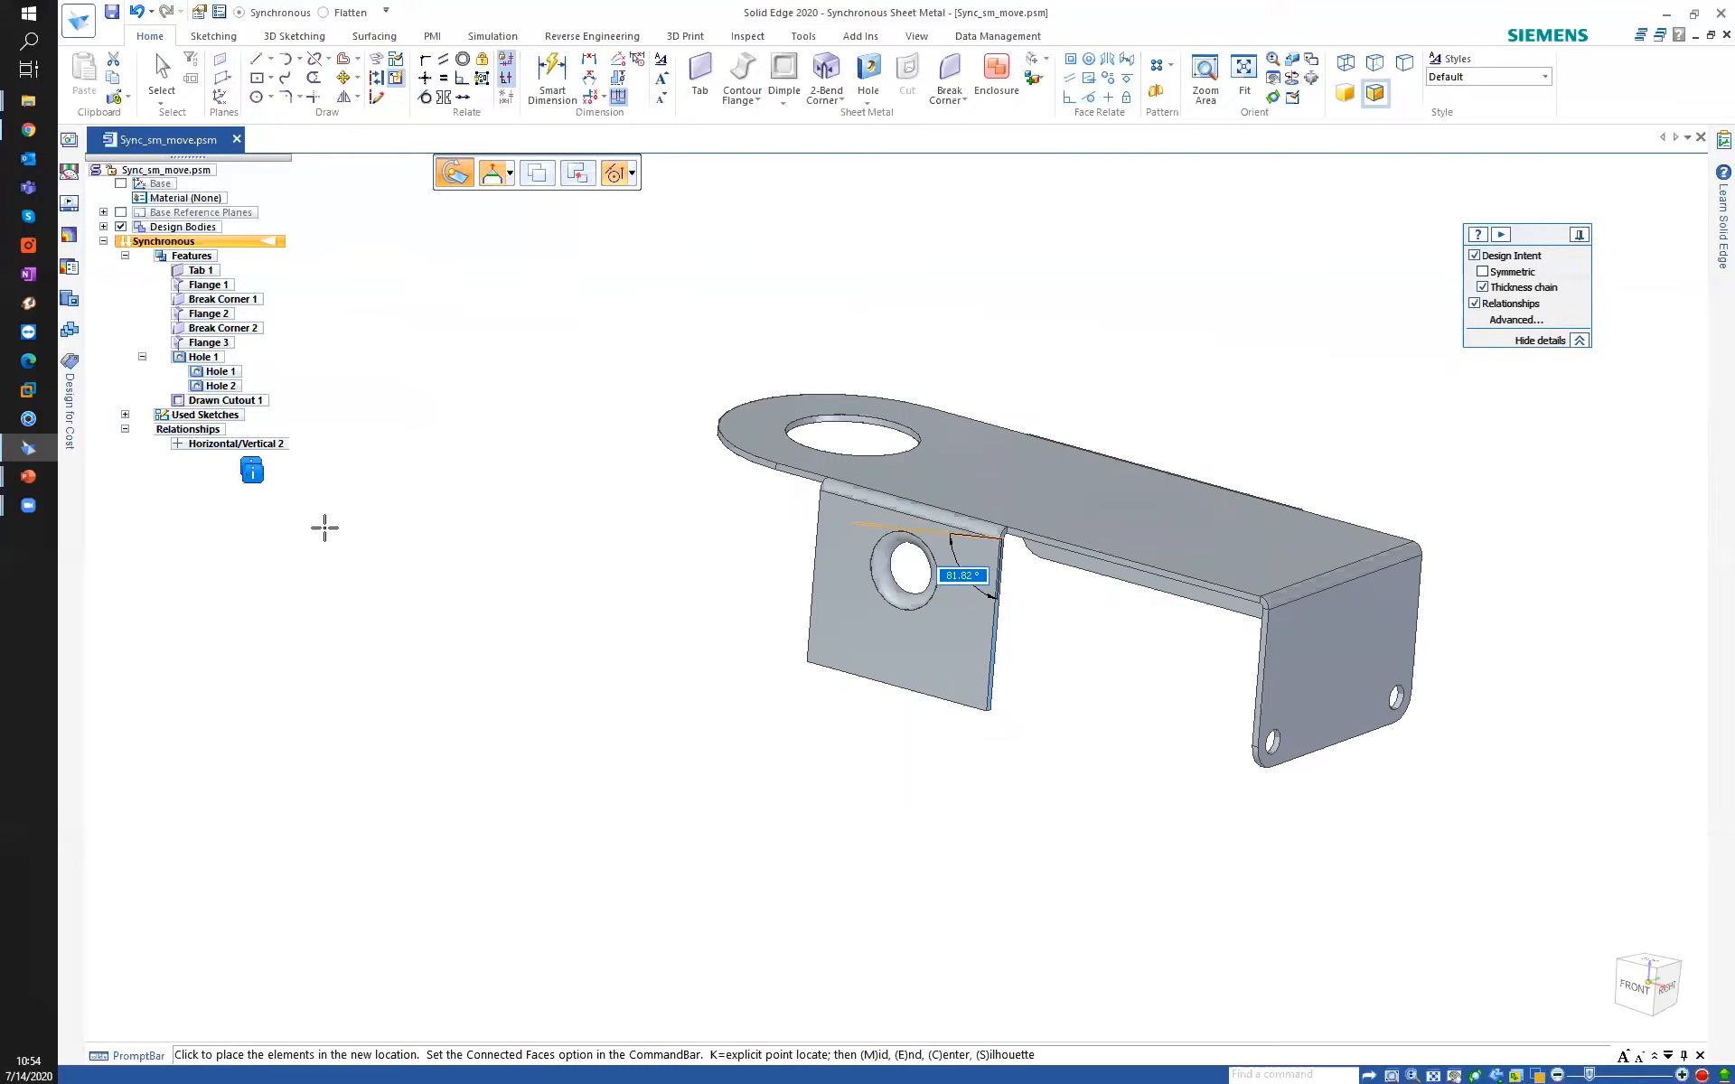
left_click(593, 620)
middle_click_drag(531, 421, 606, 430)
key("ctrl+z")
Start moving the end flange's hole nearest the side flange with the Symmetric rule on, and turn off the Concentric rule.
middle_click_drag(882, 663, 705, 655)
scroll(1048, 795, "up", 2)
middle_click_drag(1048, 795, 981, 667)
left_click(965, 723)
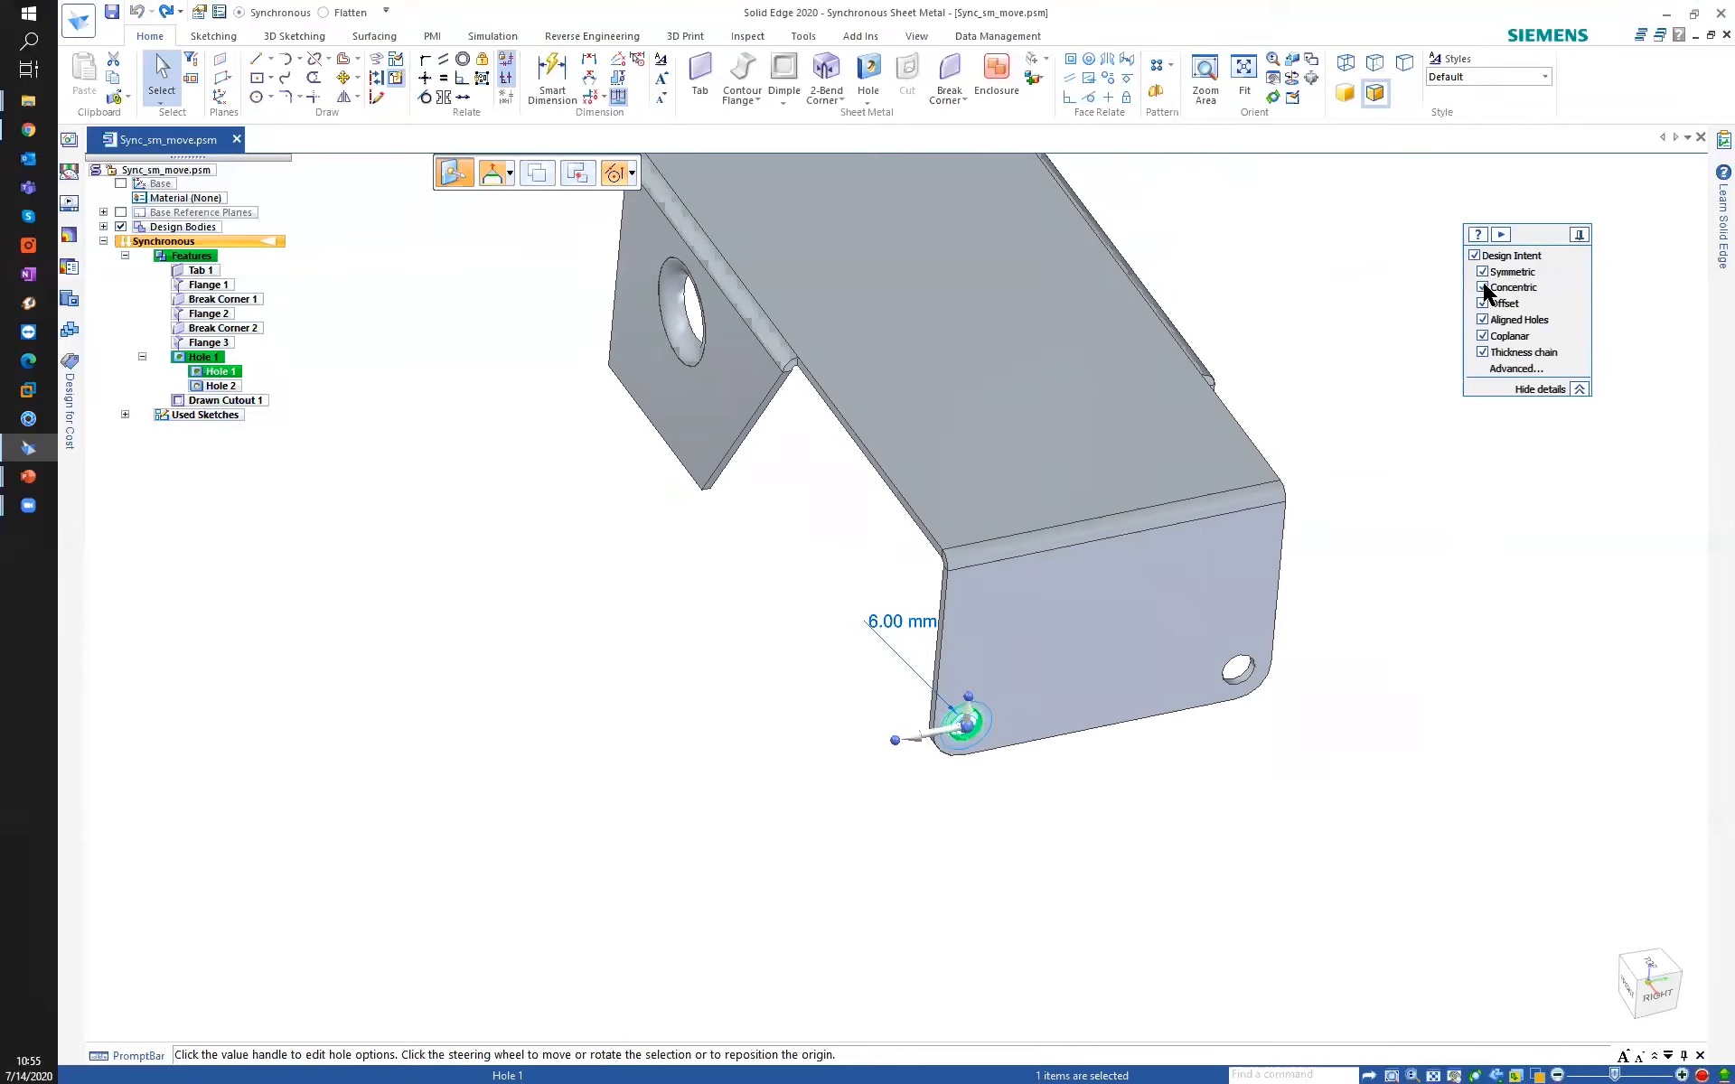
left_click(966, 716)
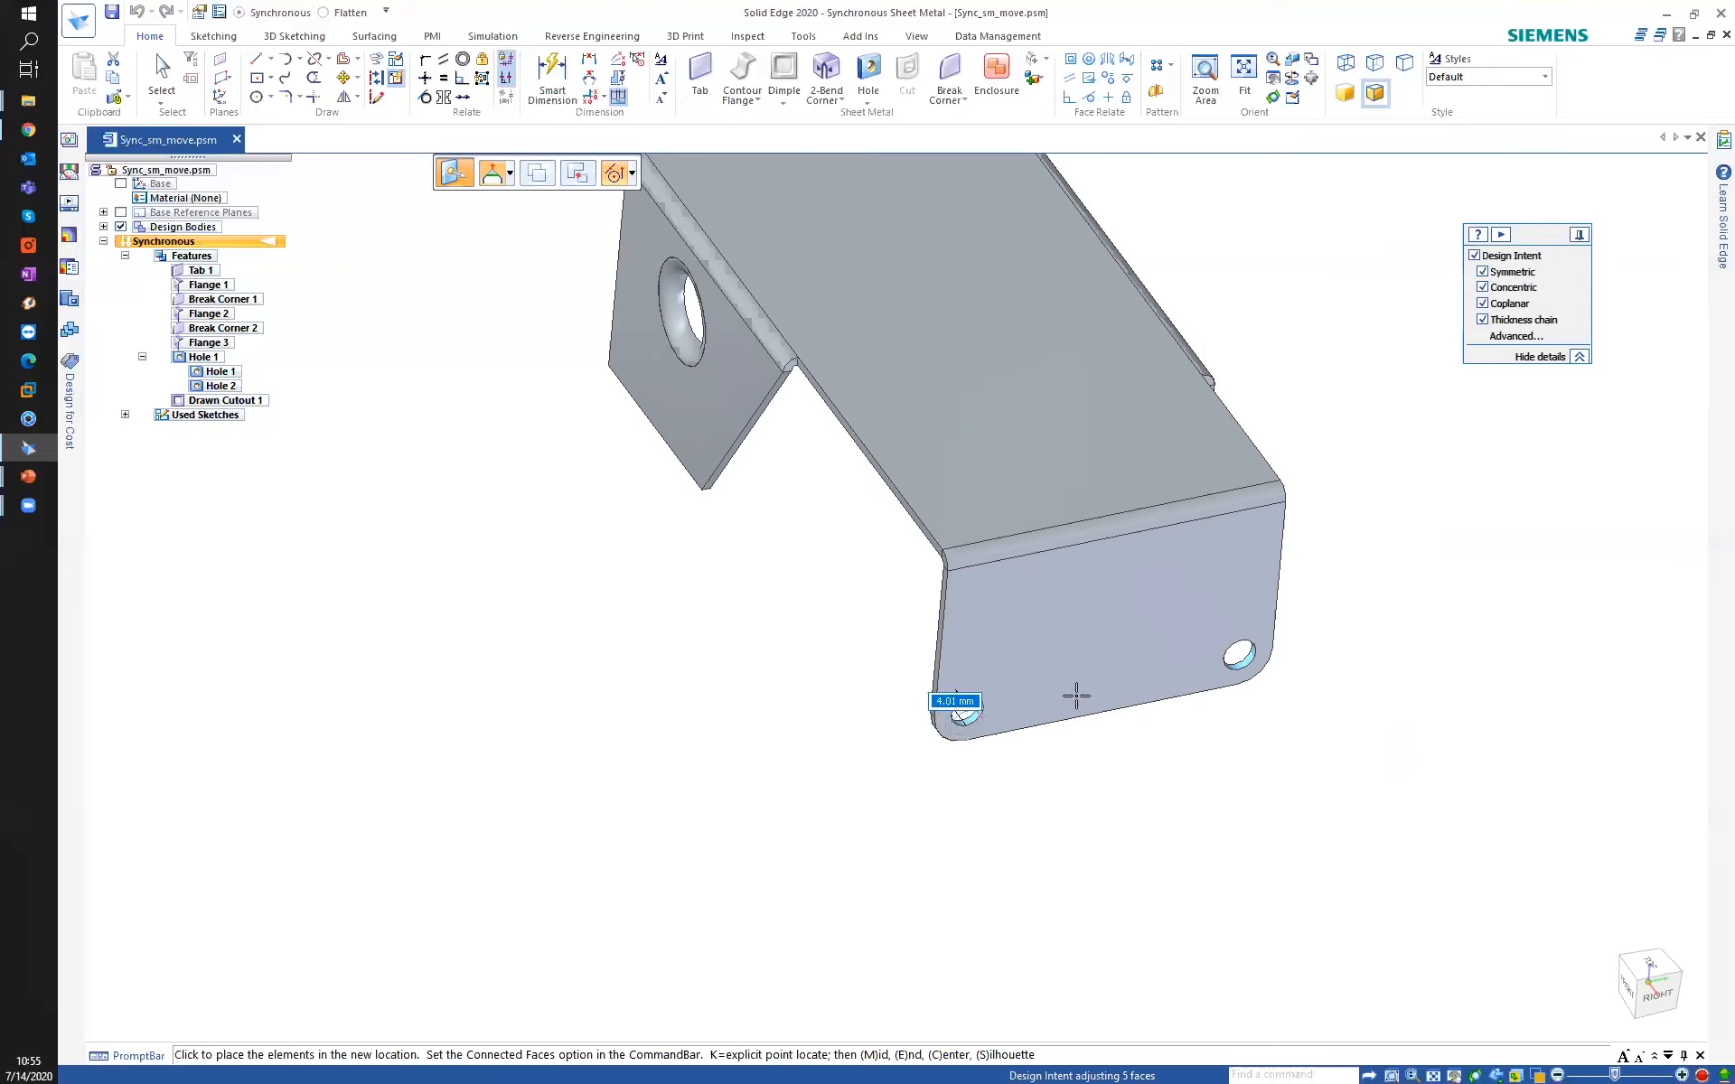
left_click(1482, 287)
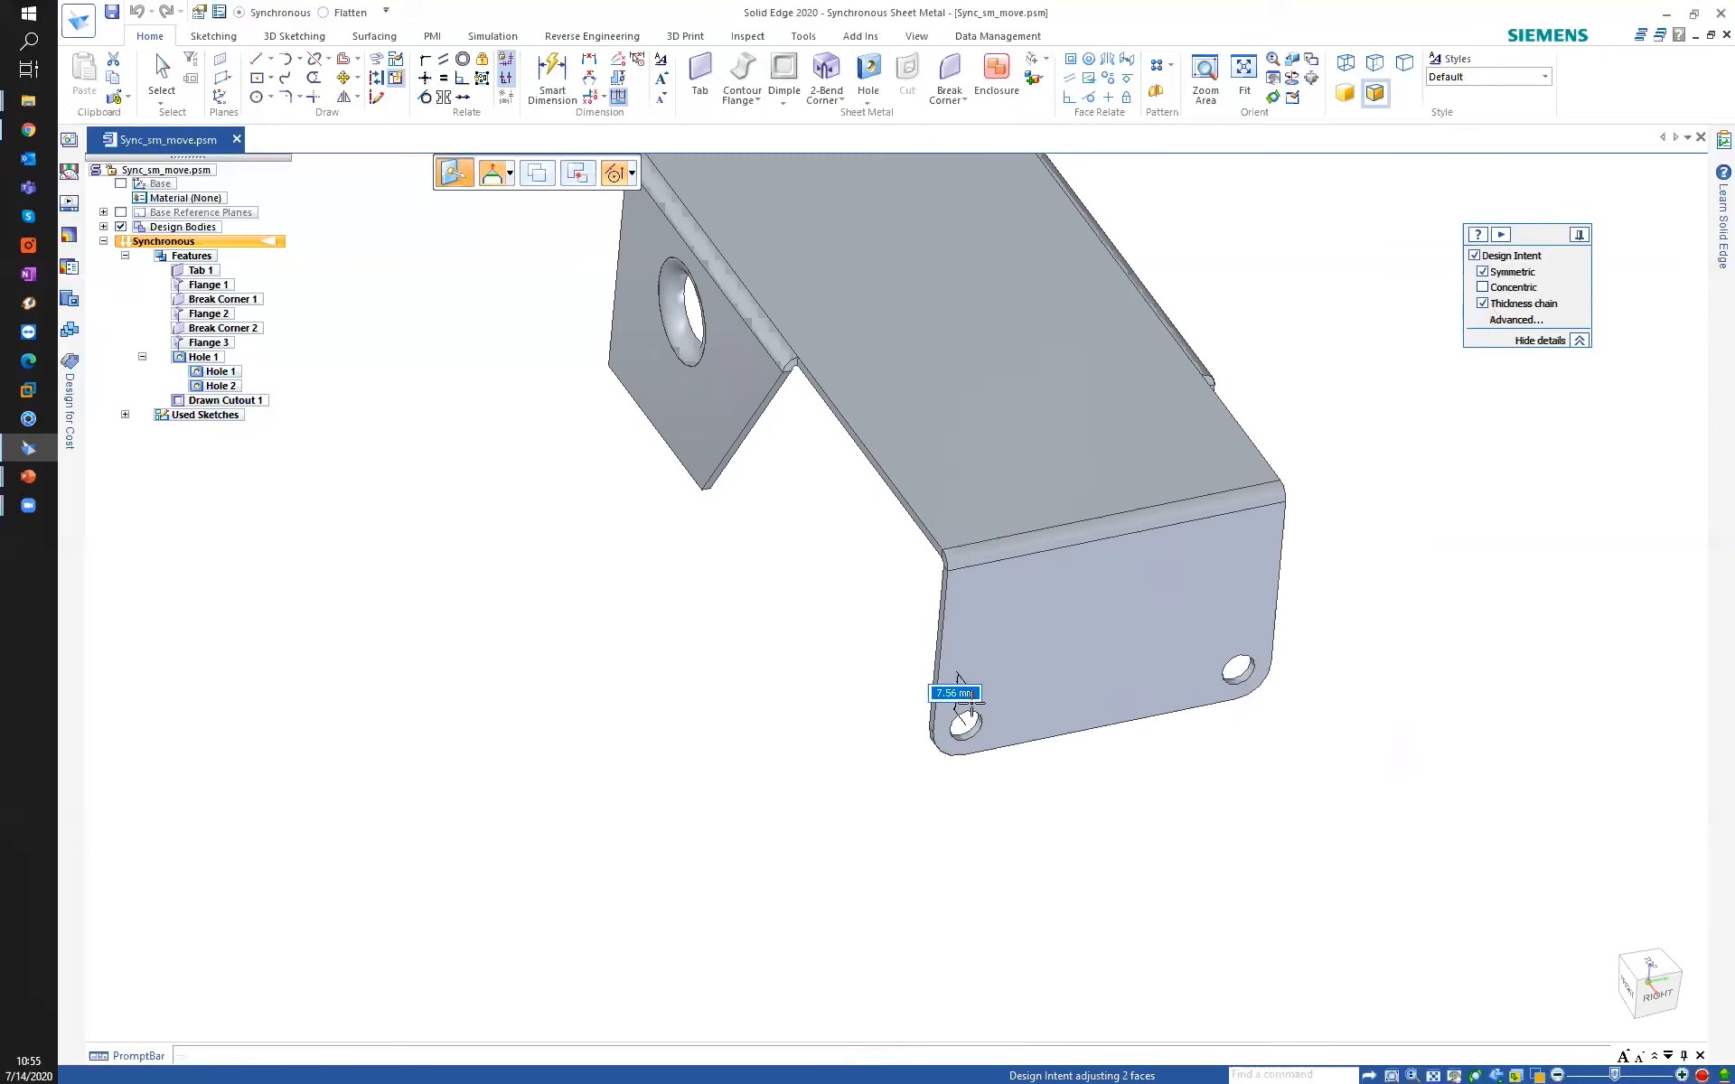
Try moving the hole up and down the end flange together with its symmetric partner, without keeping the new position.
left_click(959, 704)
left_click(976, 692)
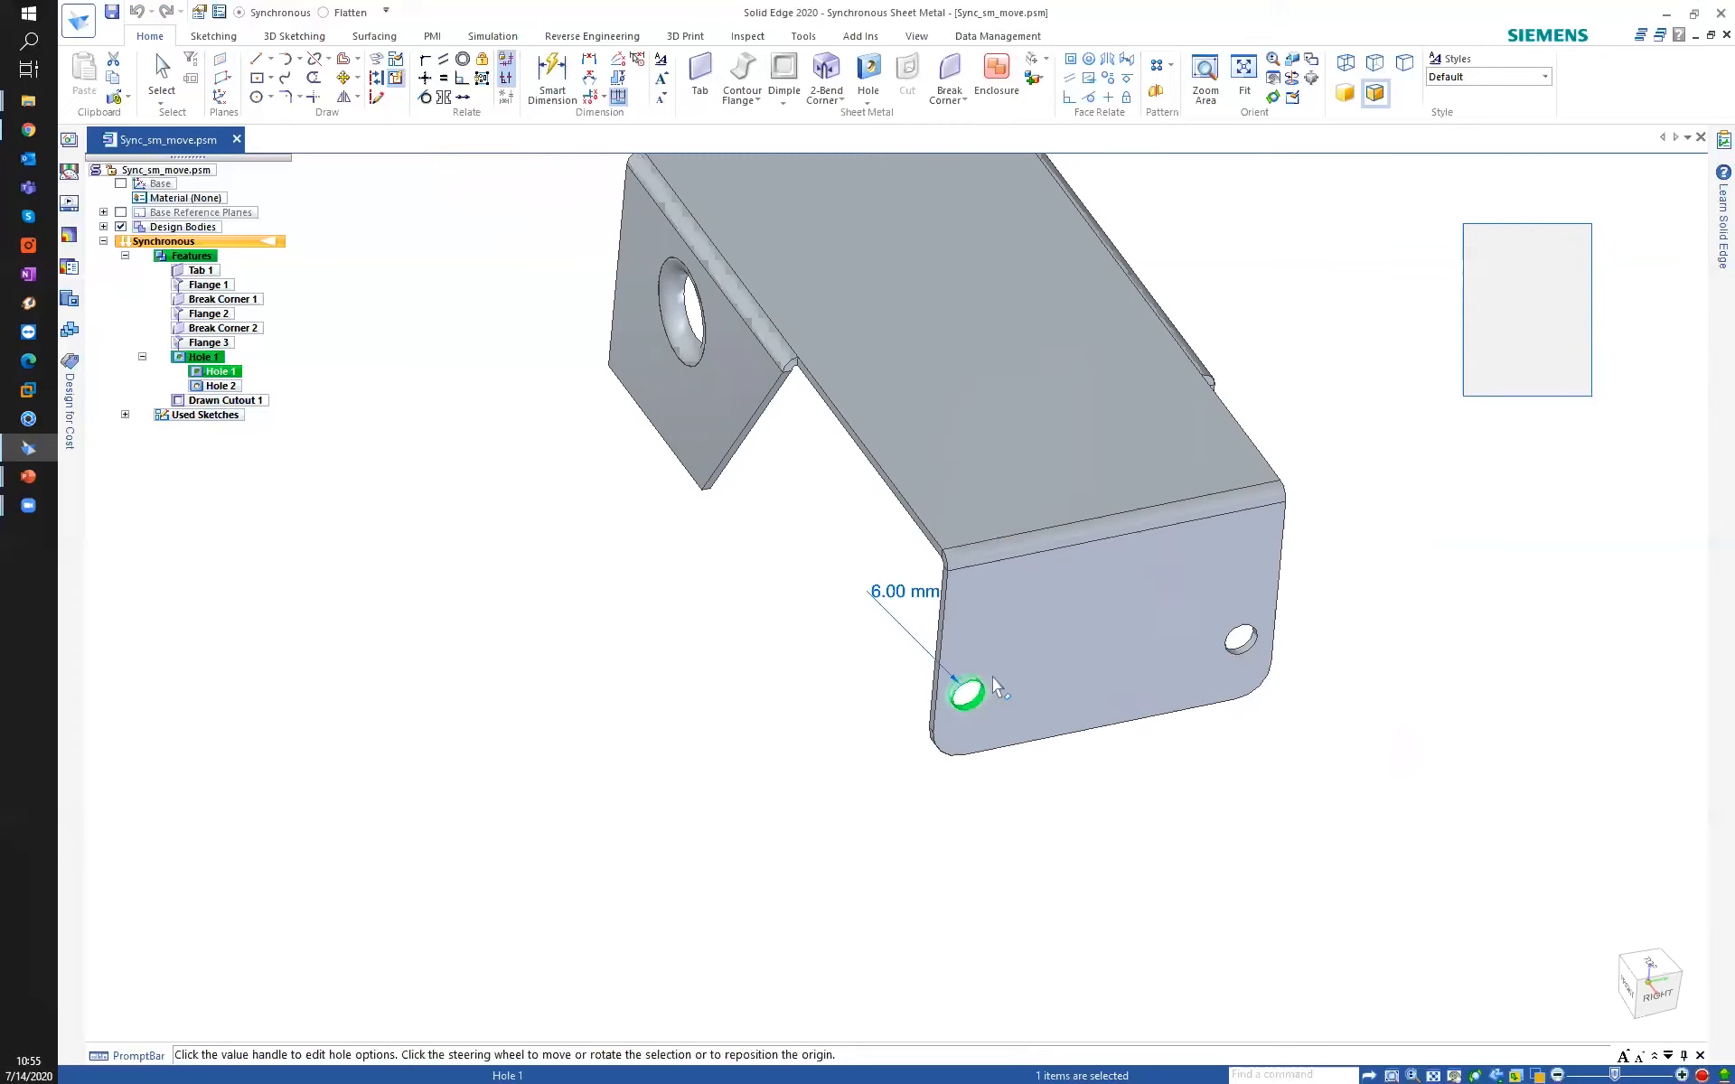
left_click(969, 662)
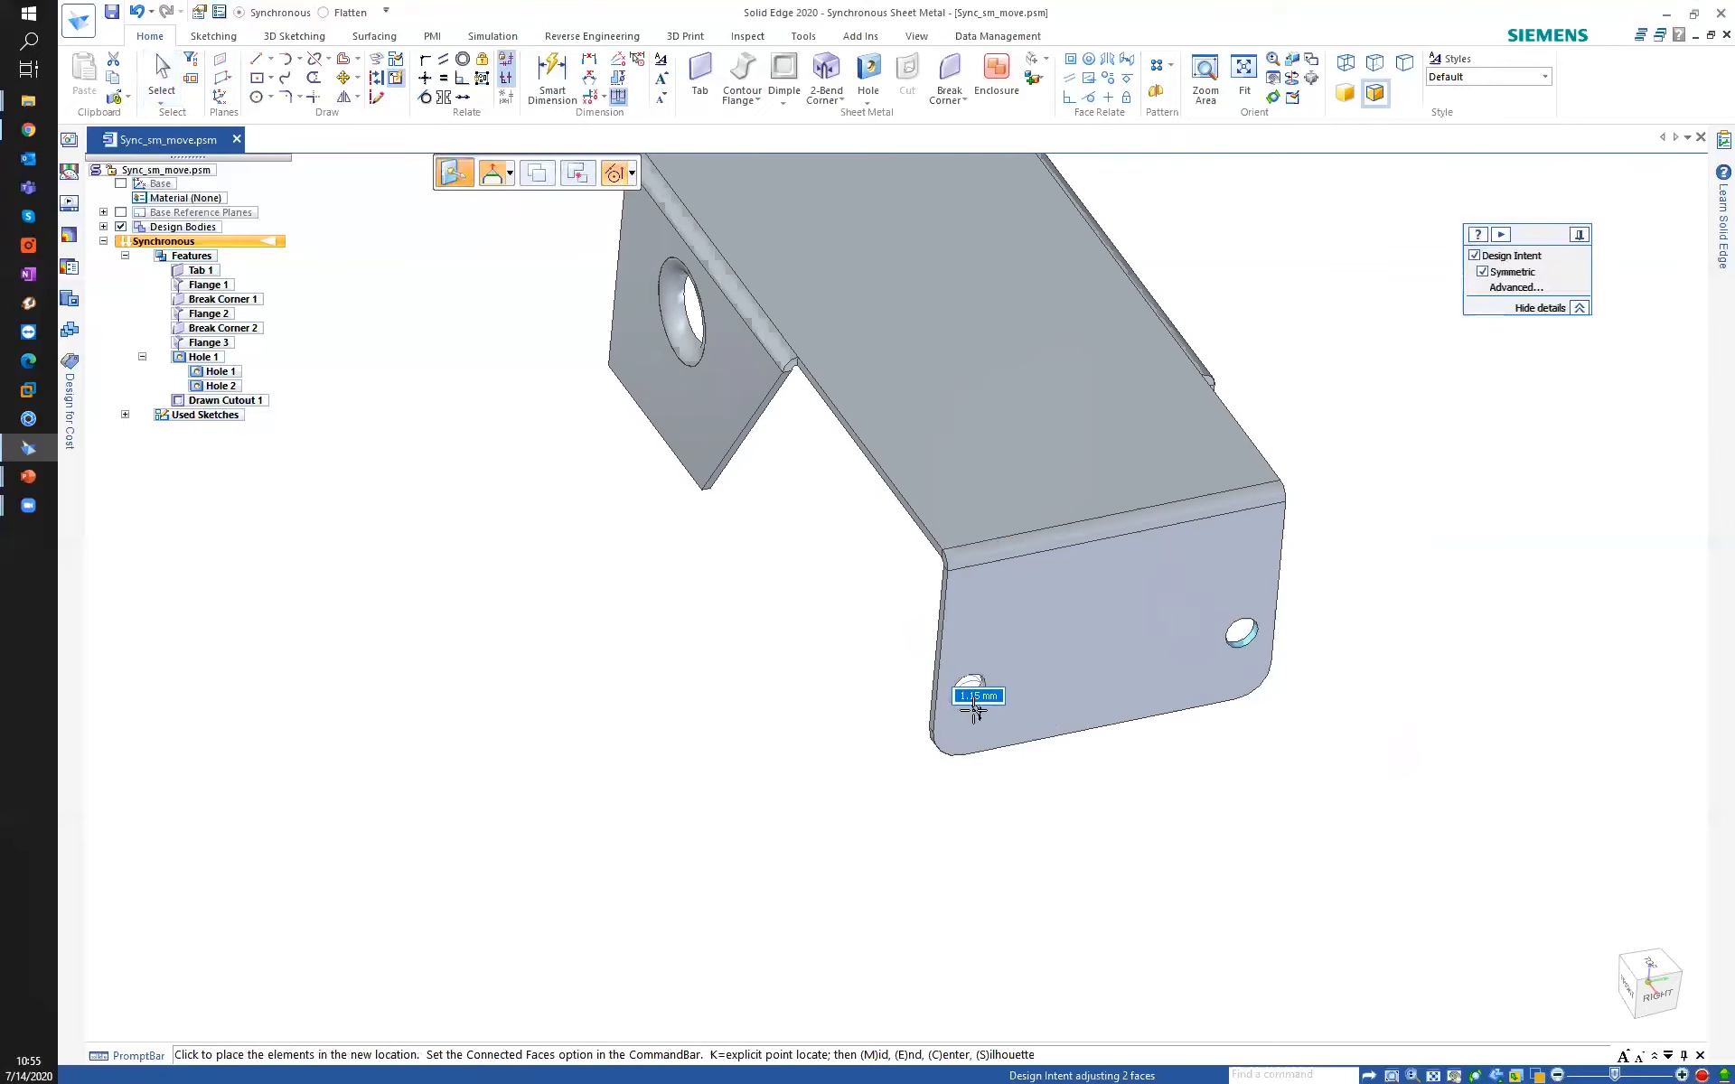
left_click(977, 714)
left_click(976, 714)
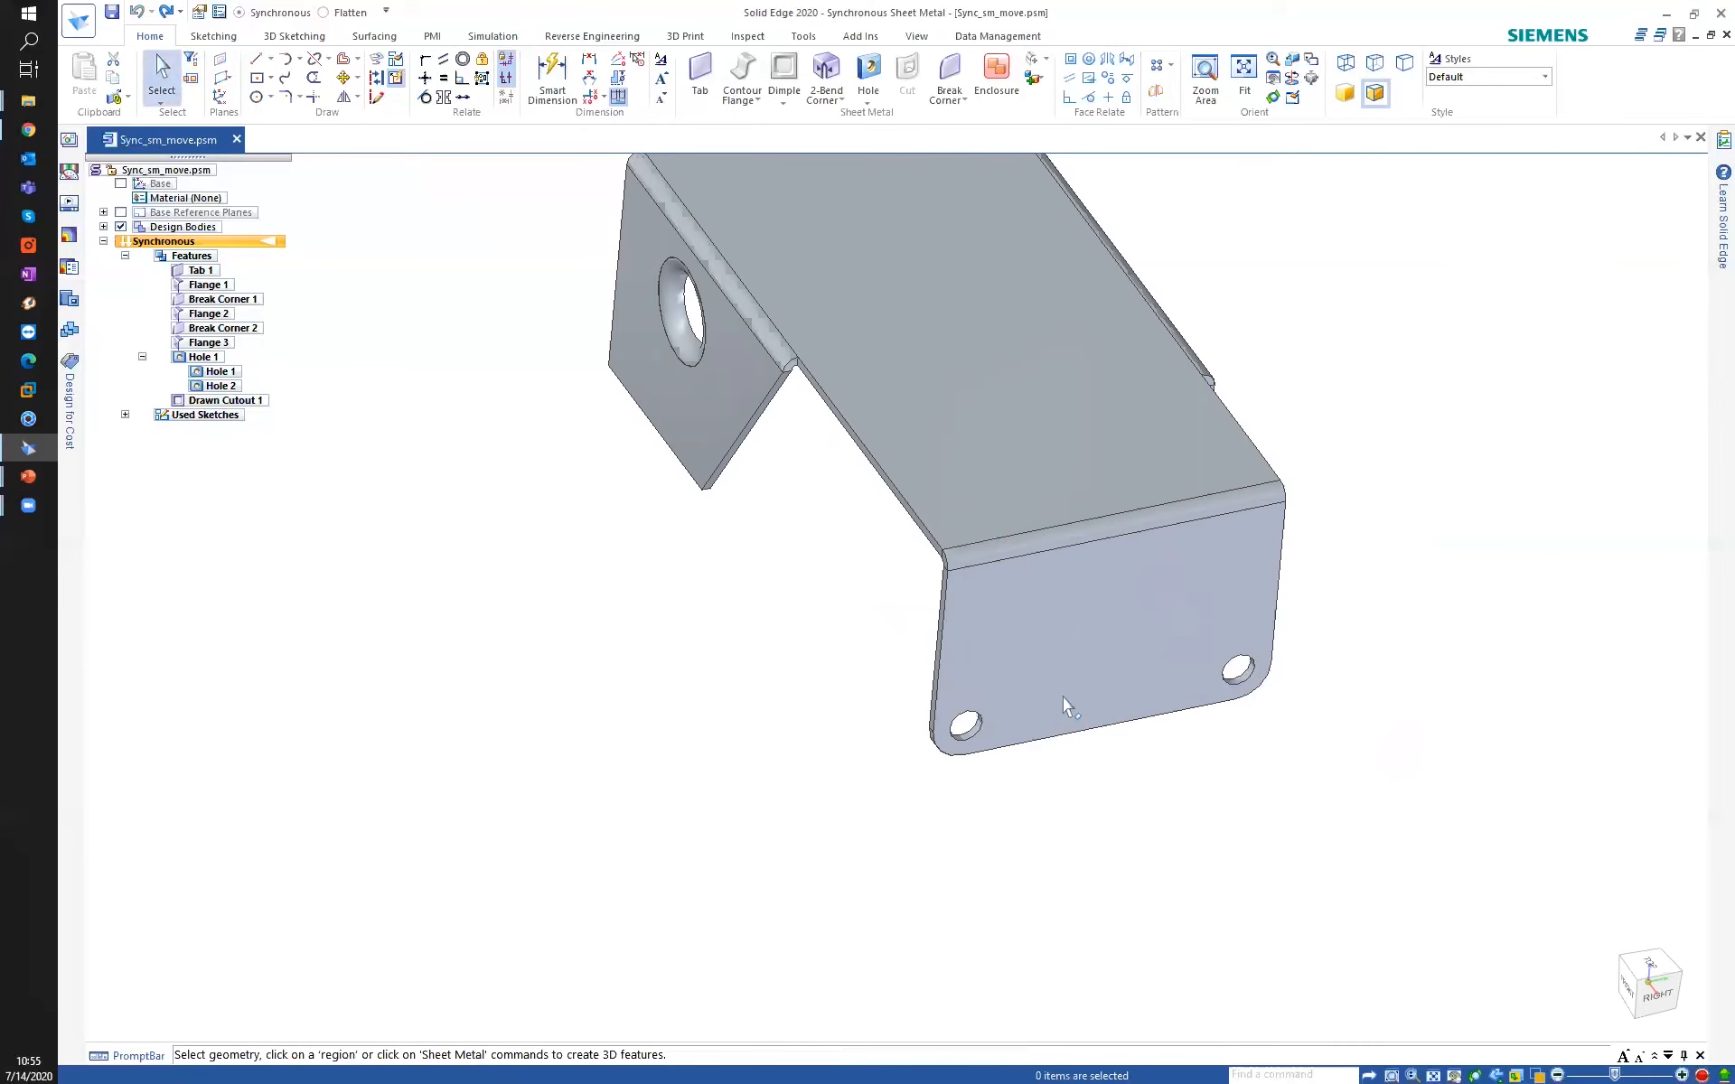
Start moving the end flange's hole nearest the side flange, turning off the Symmetric and Aligned Holes rules.
left_click(967, 723)
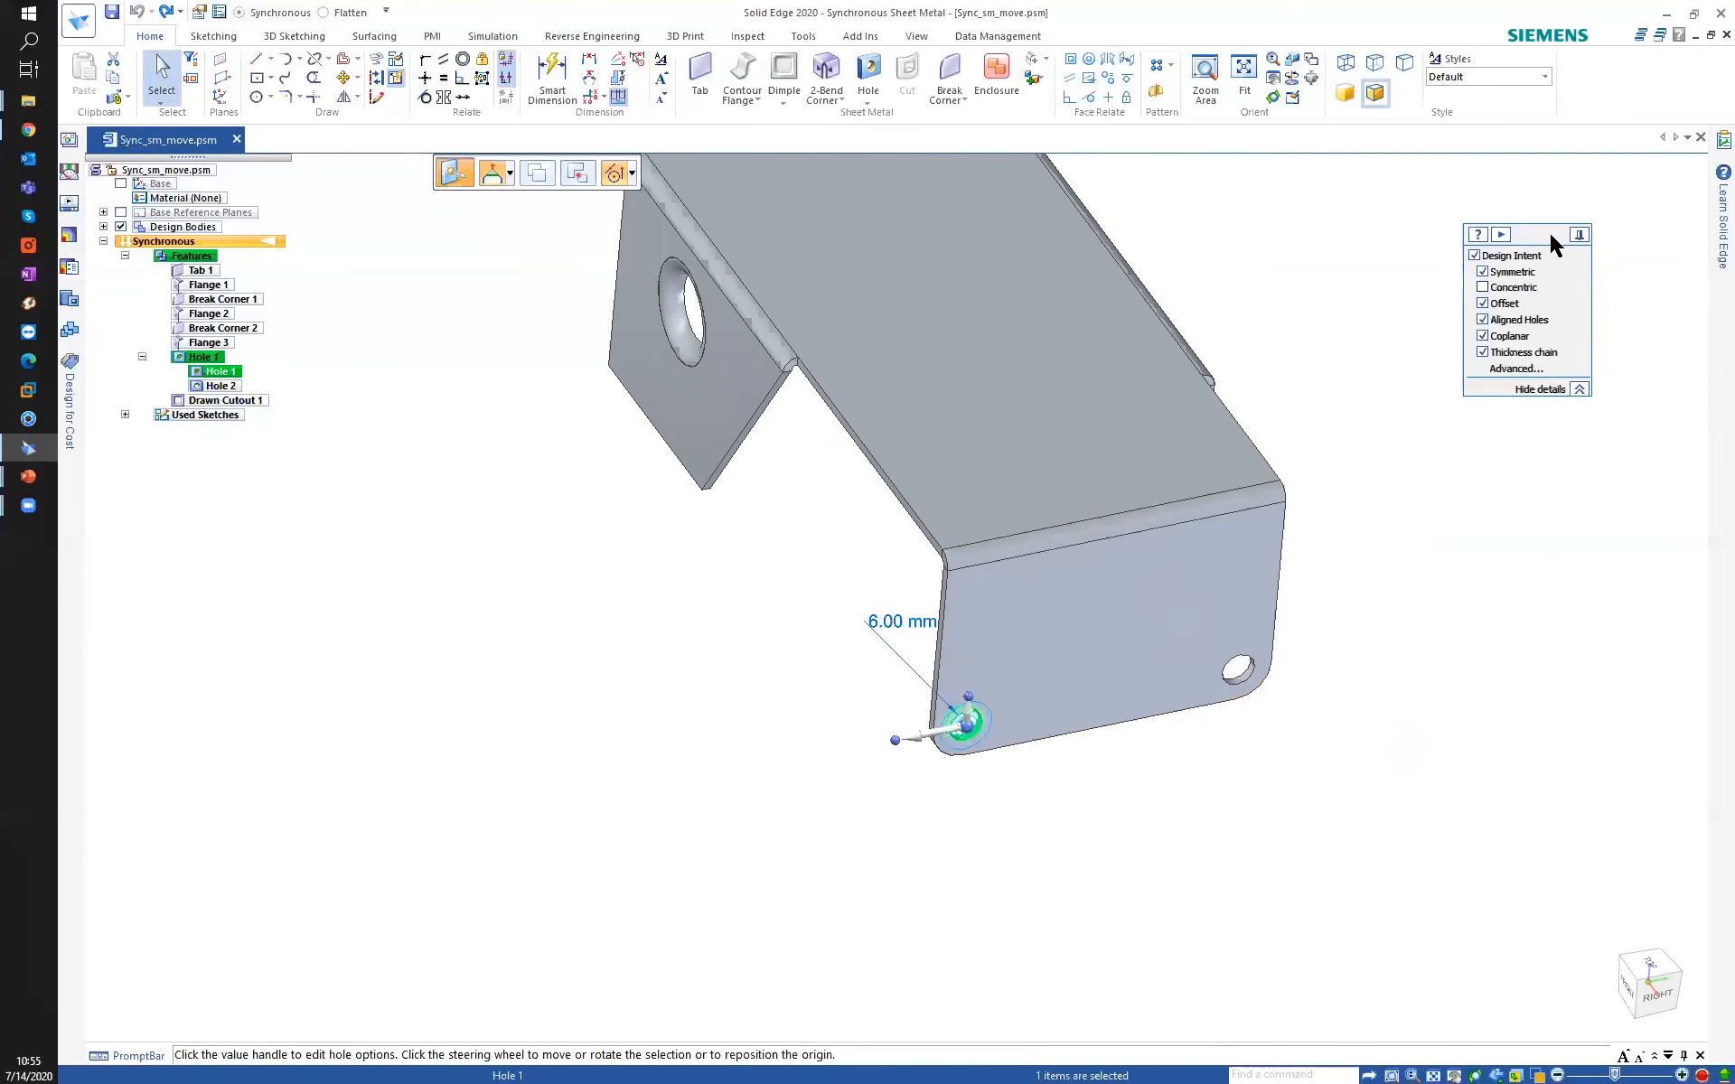
left_click(1513, 274)
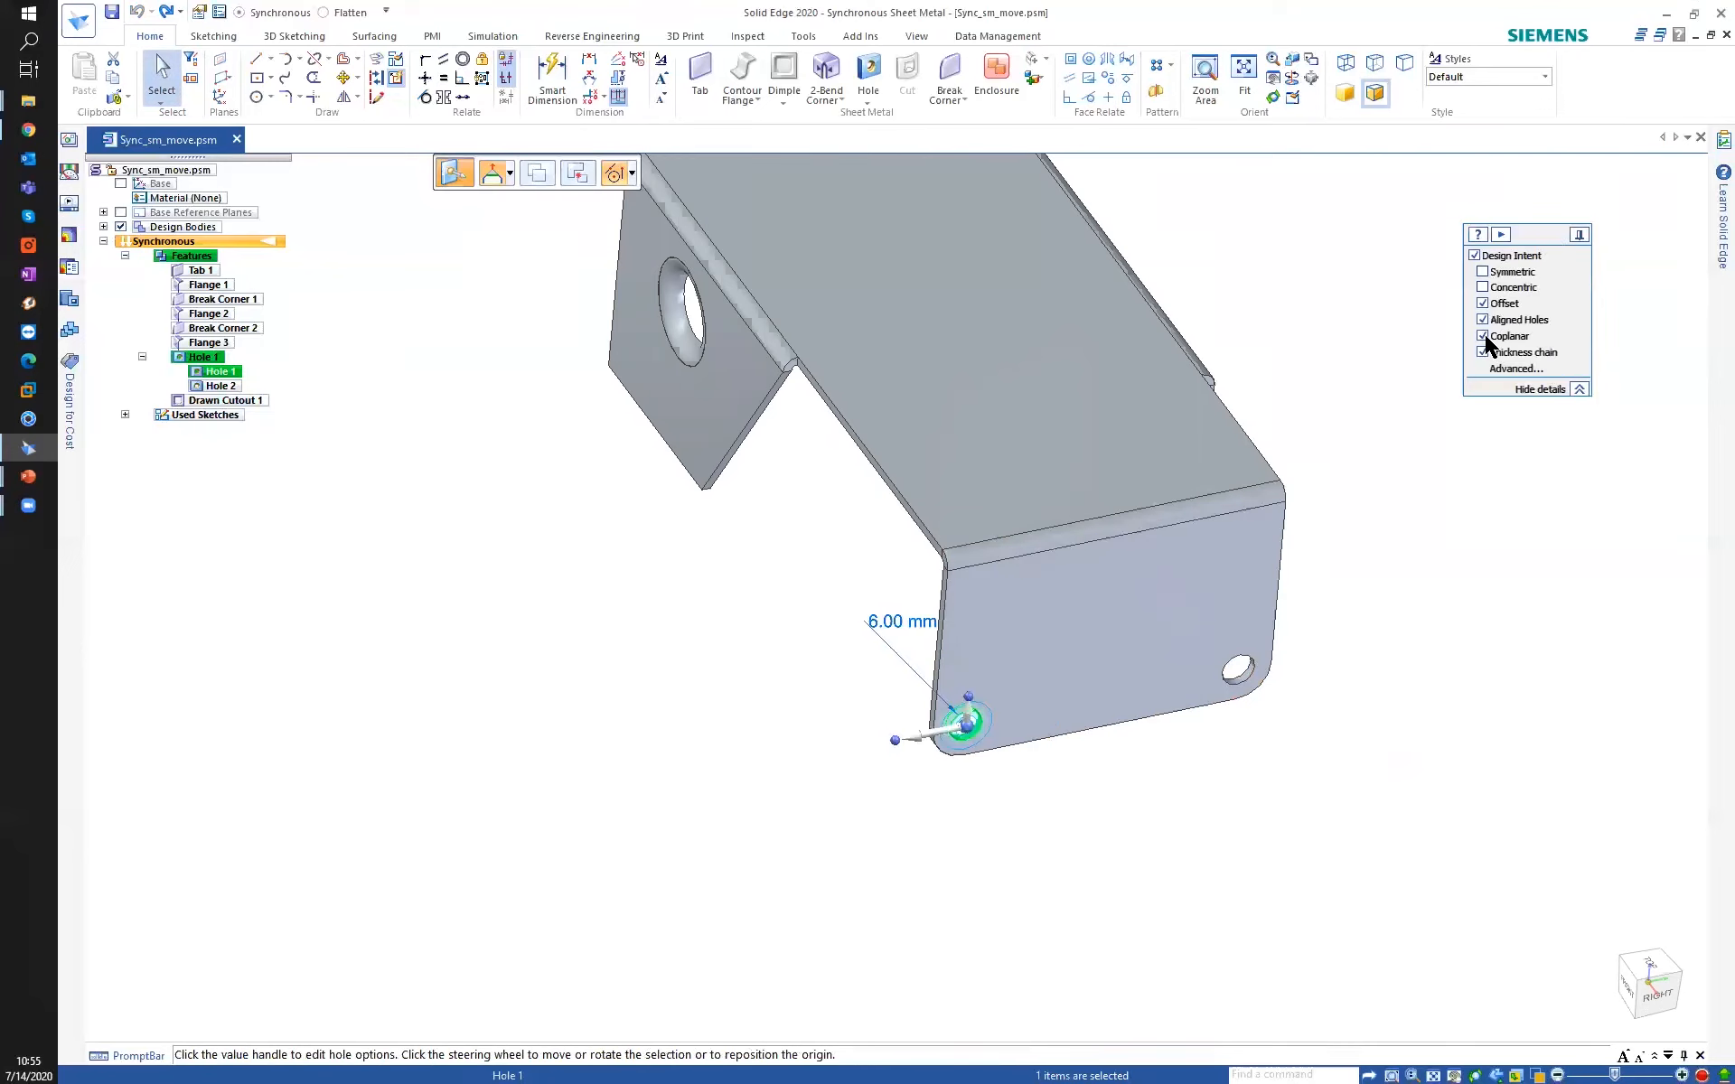
left_click(966, 714)
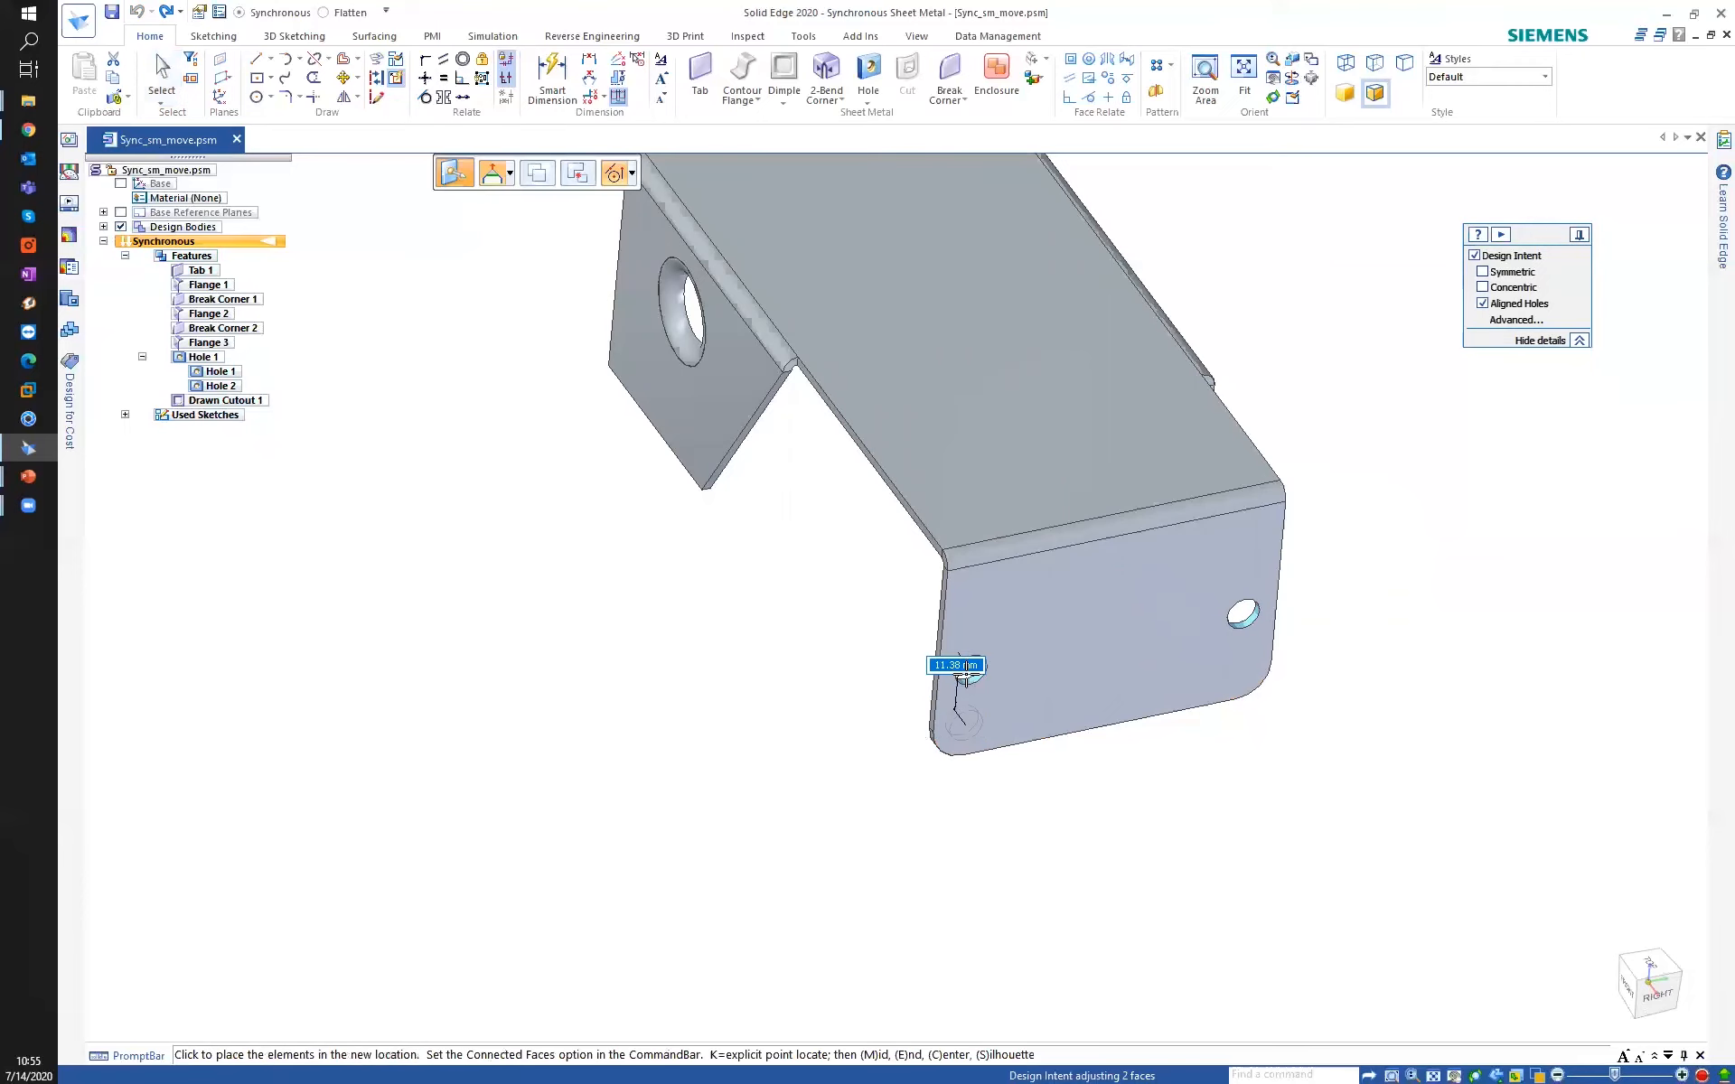
middle_click_drag(973, 683, 934, 686)
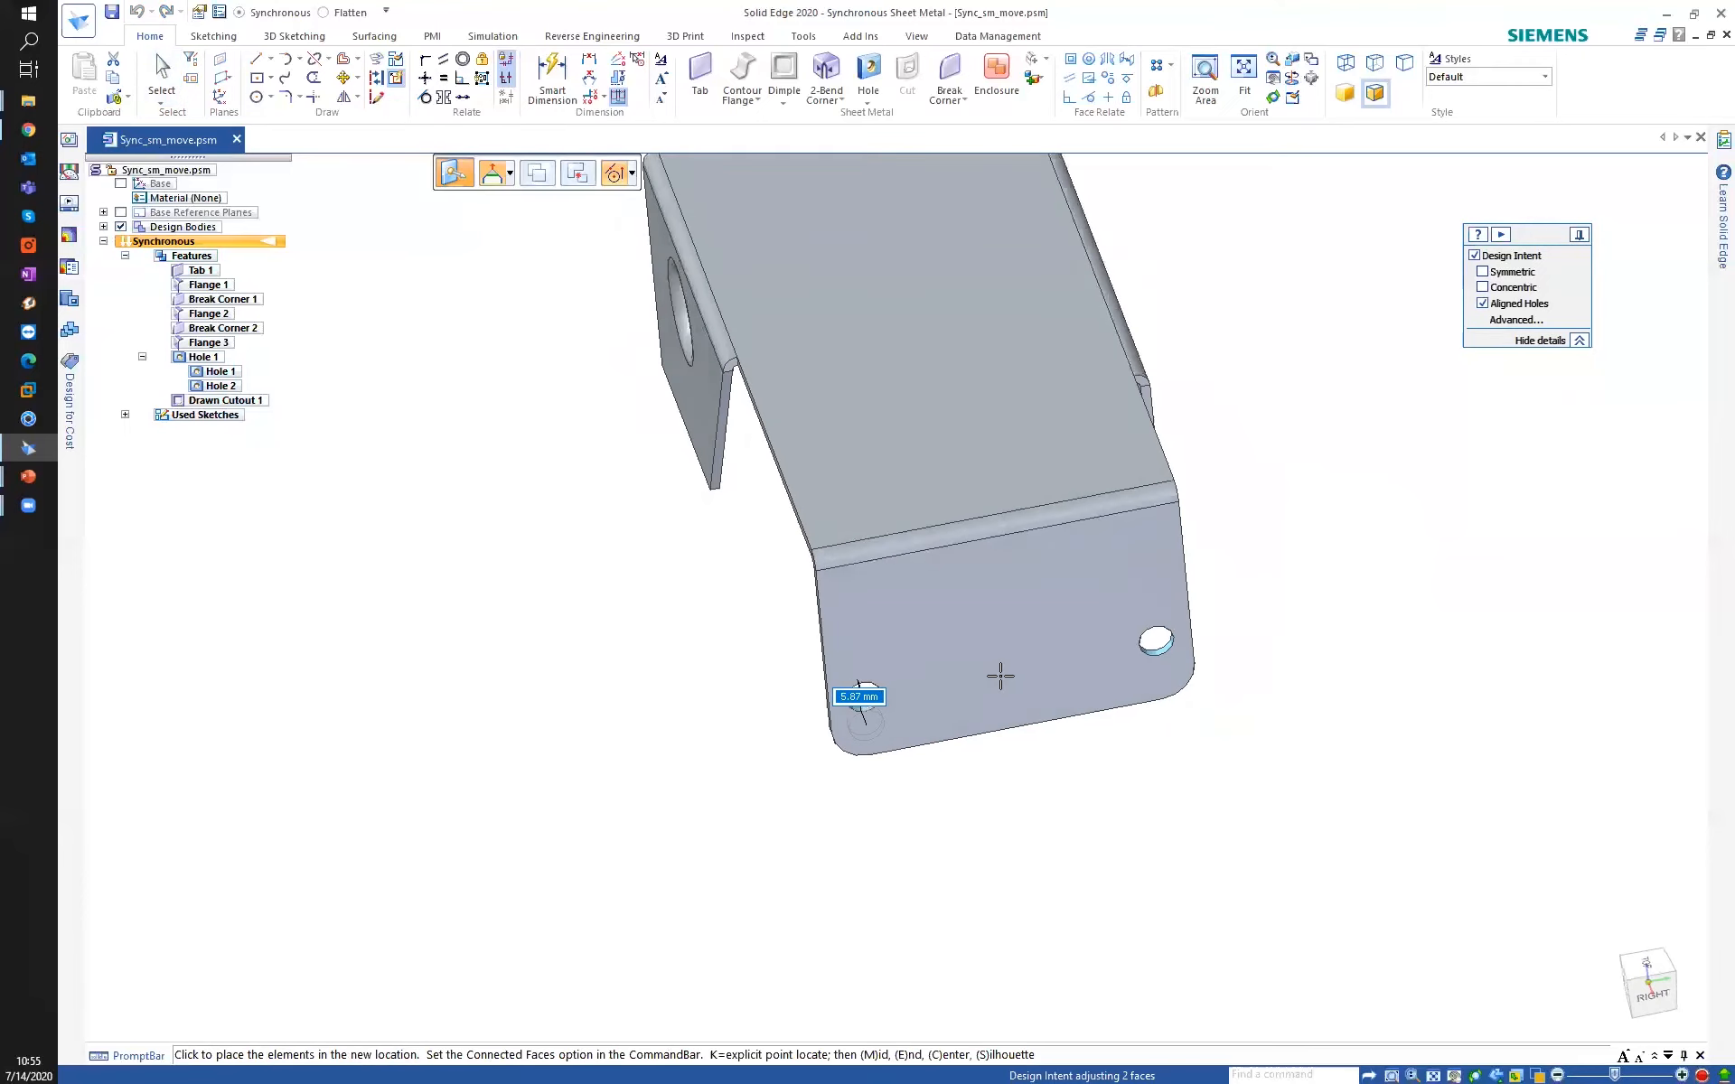
left_click(1488, 305)
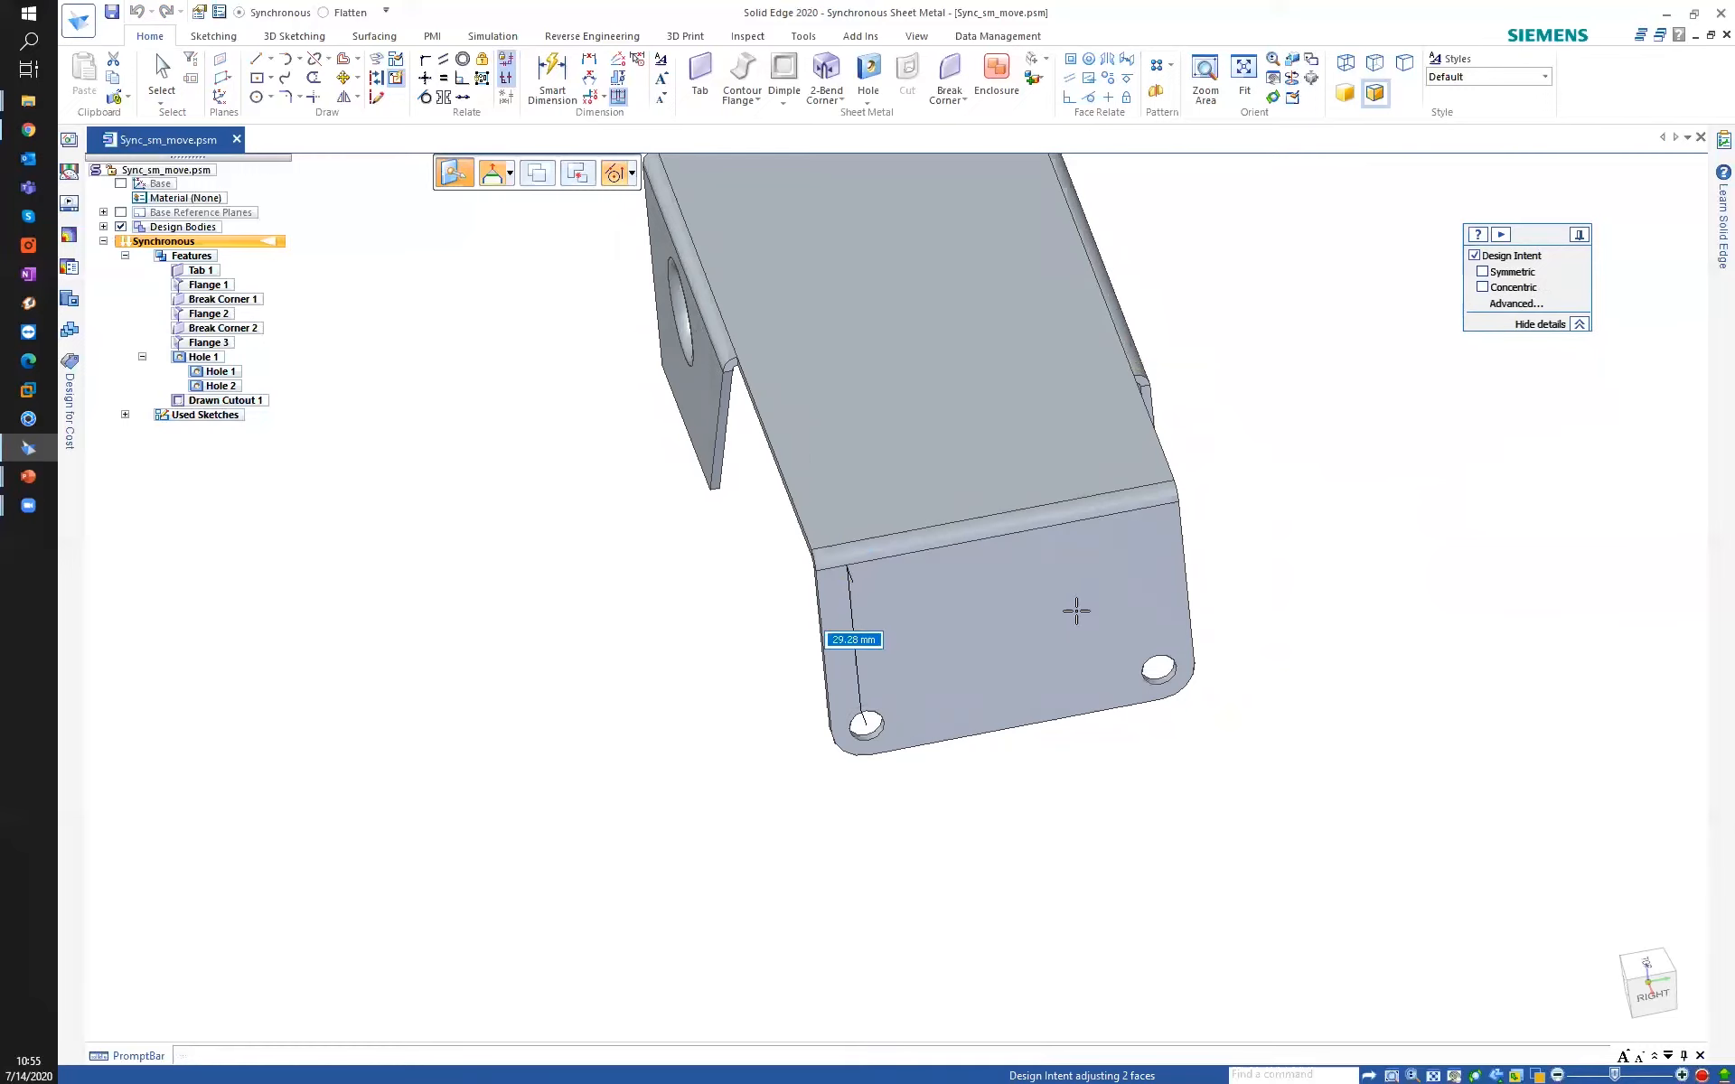
Move the end flange's hole nearest the side flange up by about 13 mm, independently of the other hole.
left_click(870, 718)
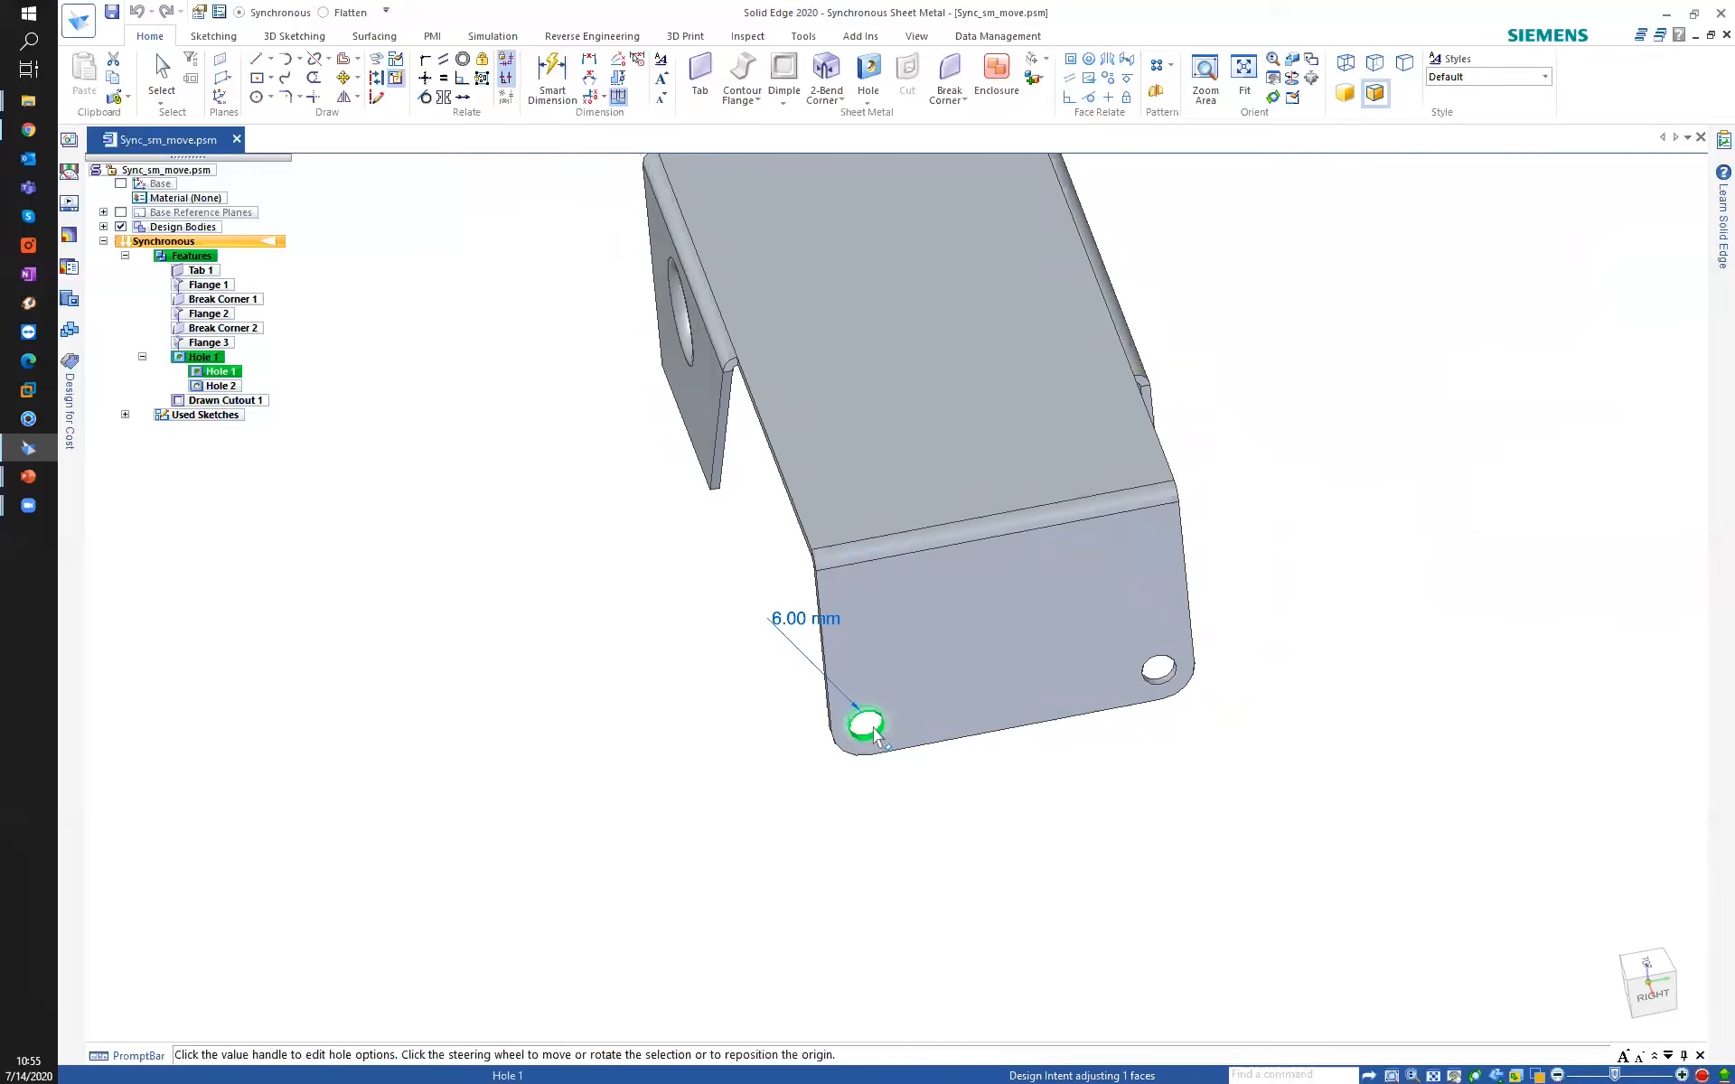
left_click(865, 705)
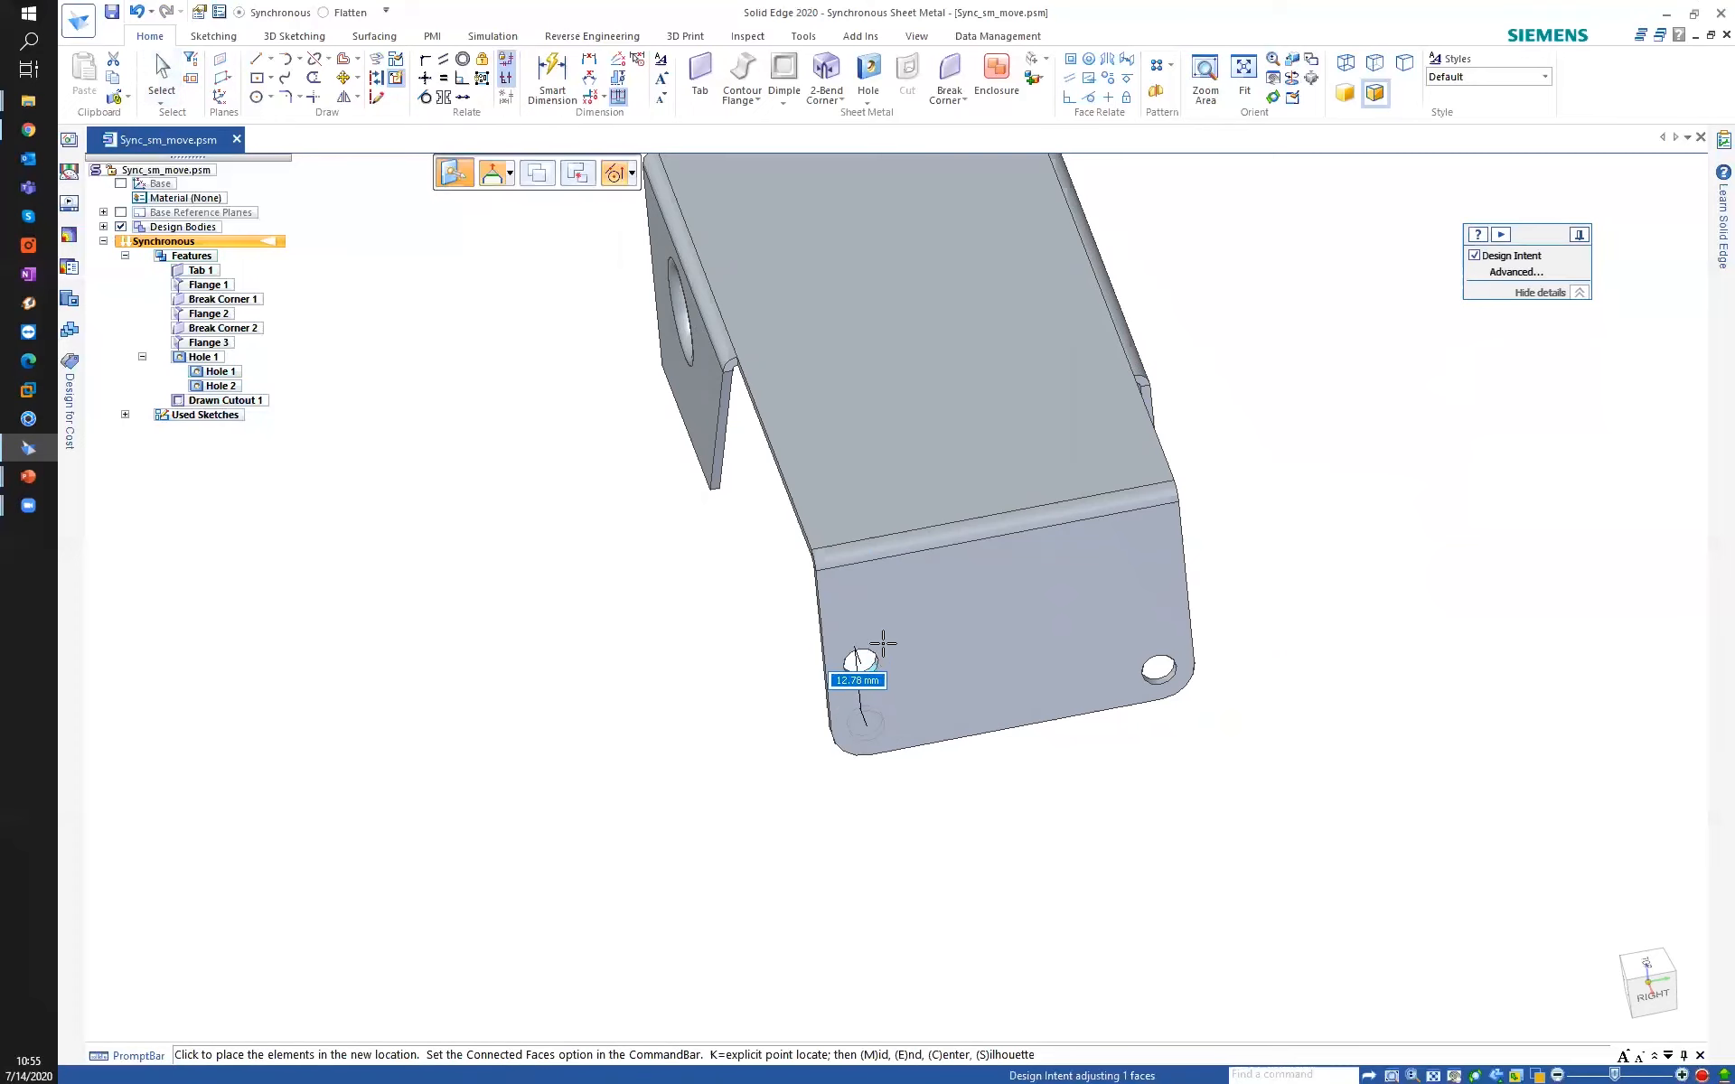
left_click(883, 650)
middle_click_drag(895, 632, 1032, 400)
key("Escape")
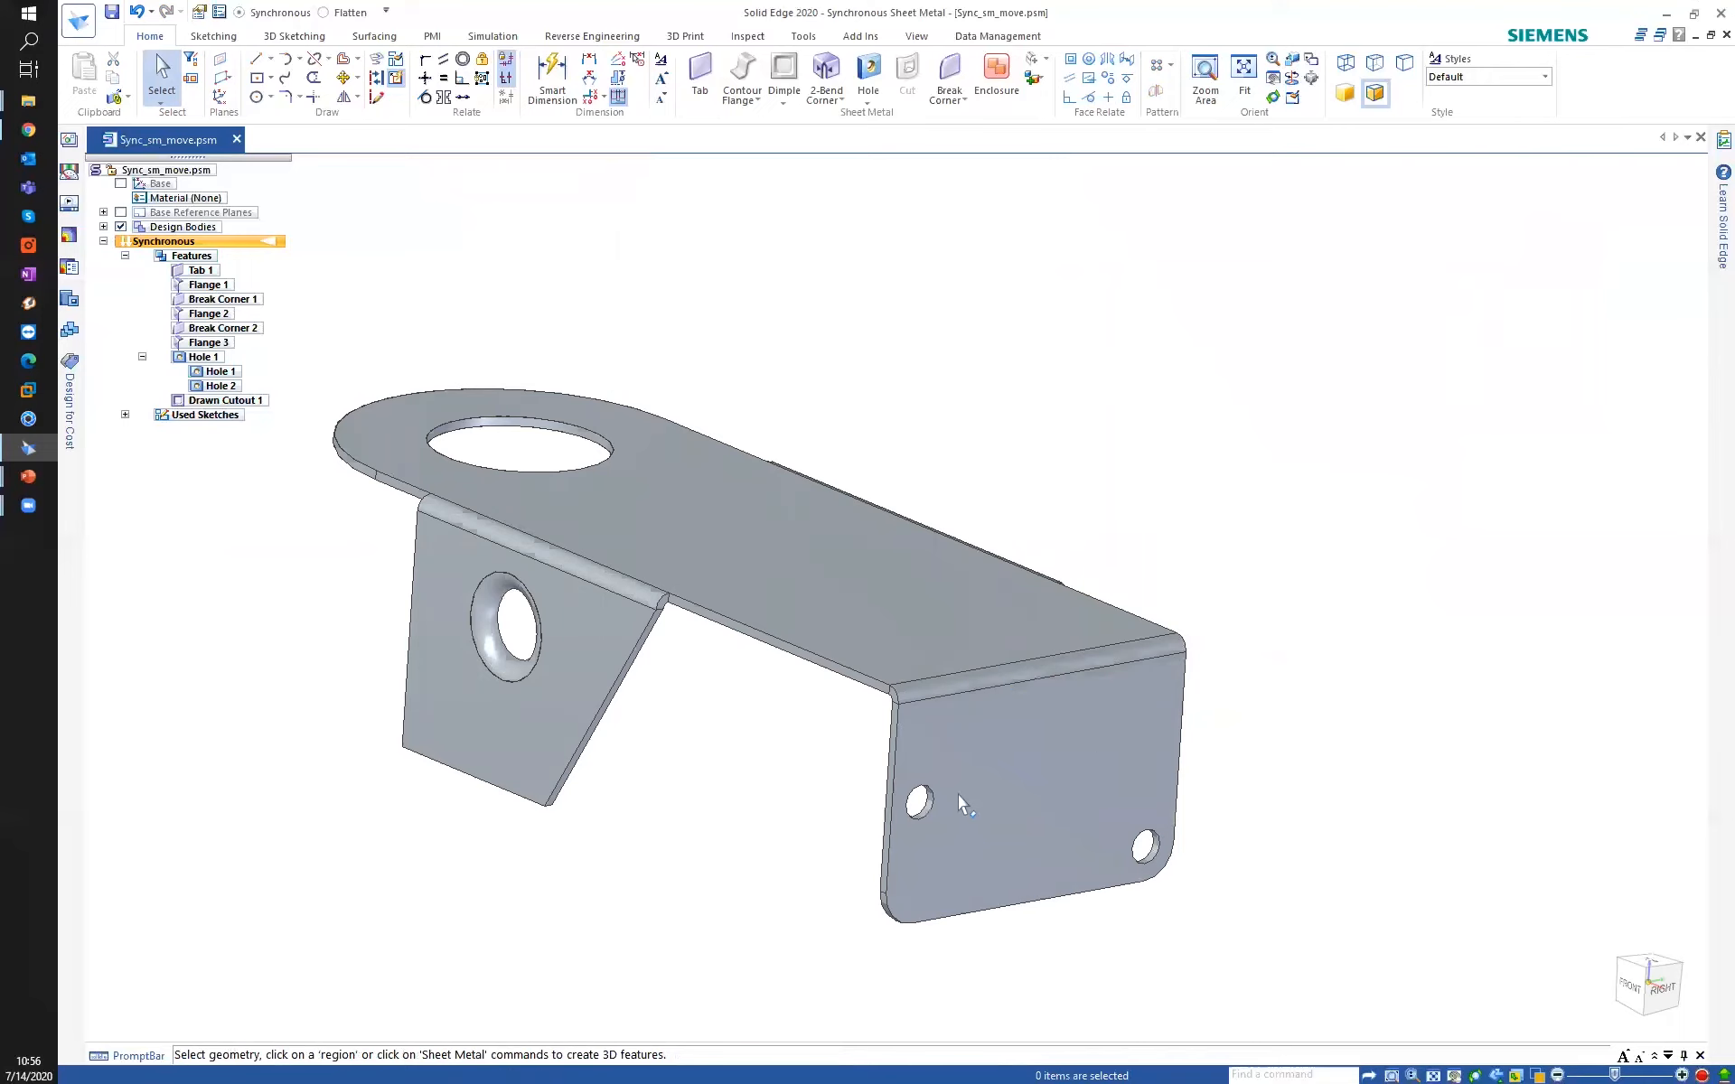
left_click(920, 813)
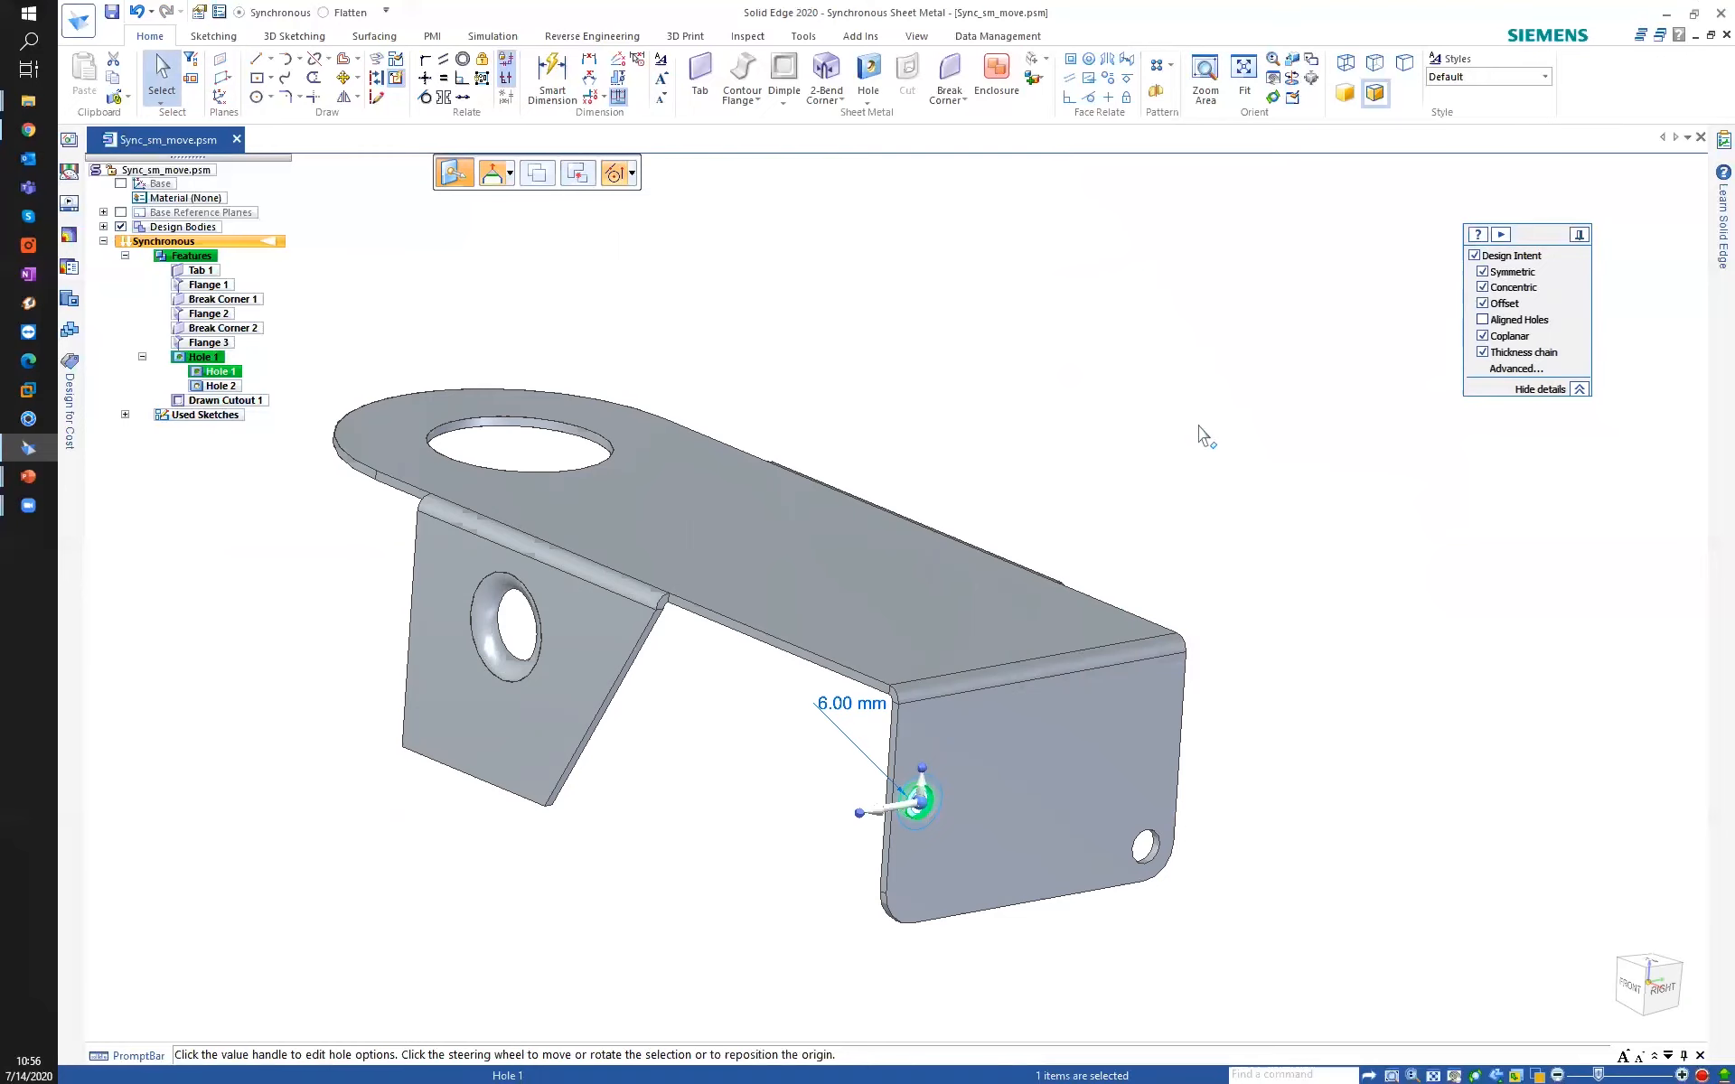
key("Escape")
Dimension the diameters of the moved end-flange hole and the large round opening in the tab with Smart Dimension.
middle_click_drag(883, 294, 965, 271)
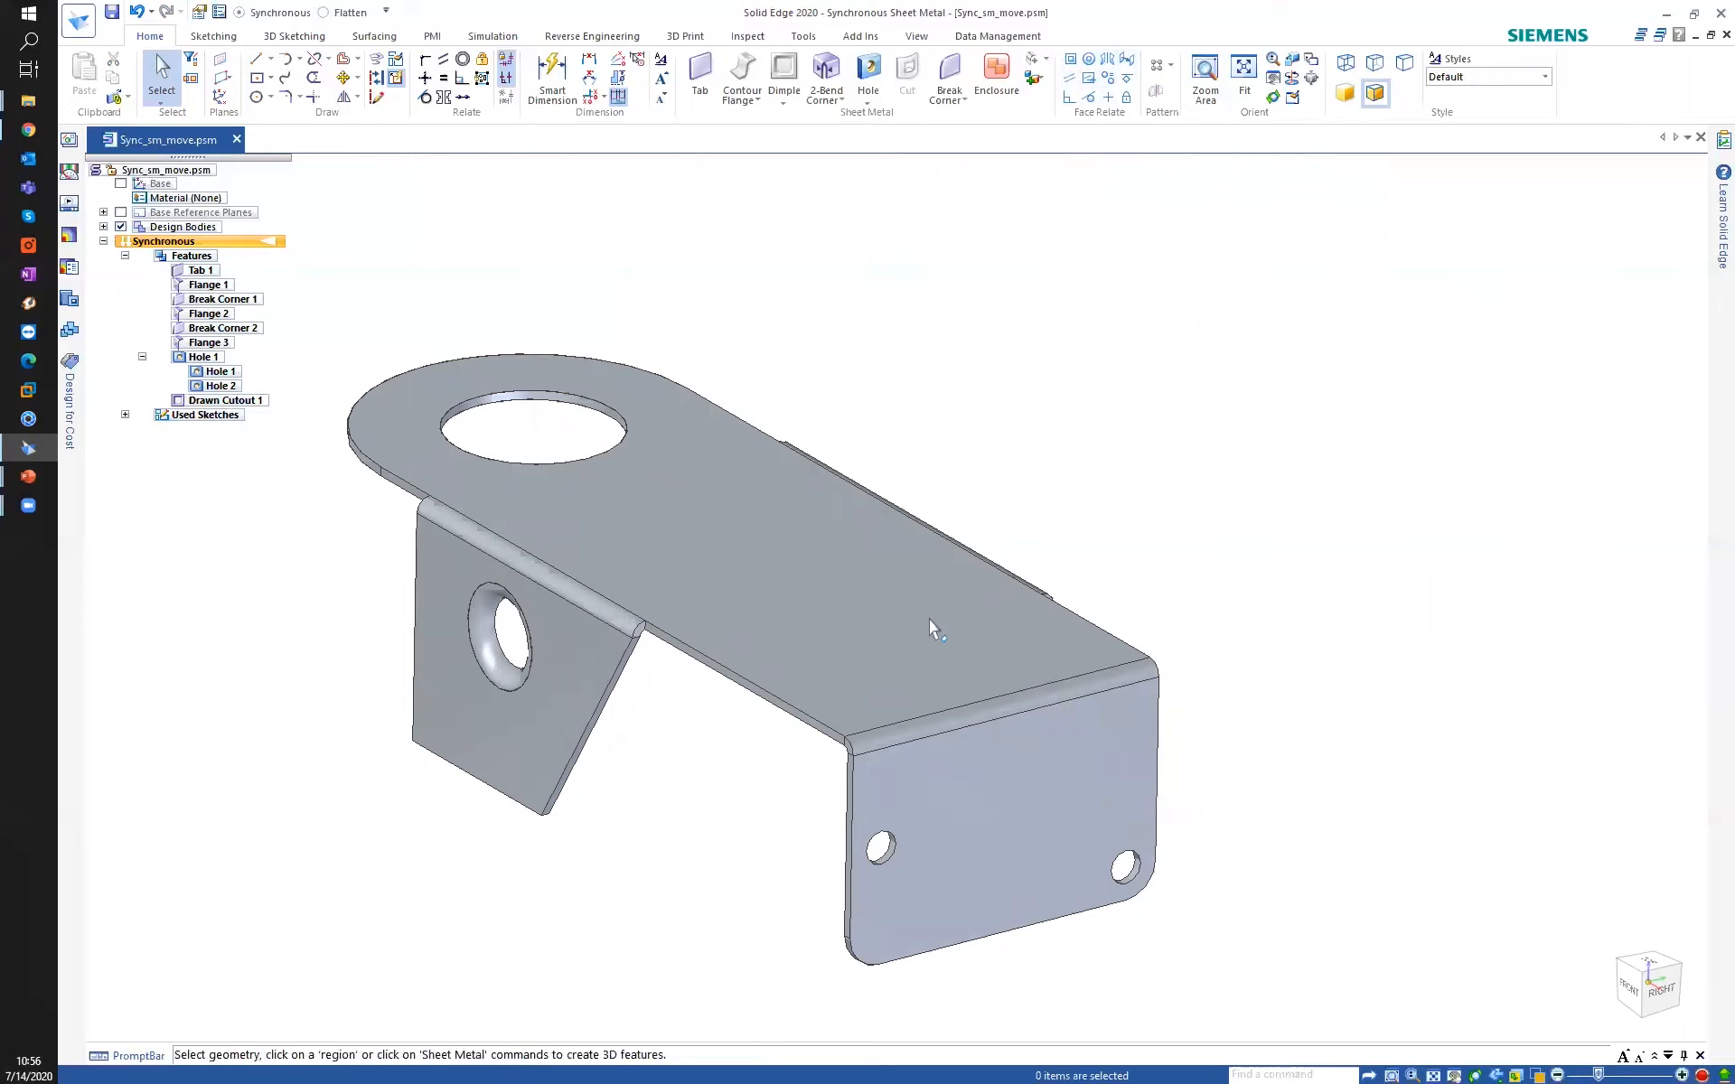
left_click(552, 72)
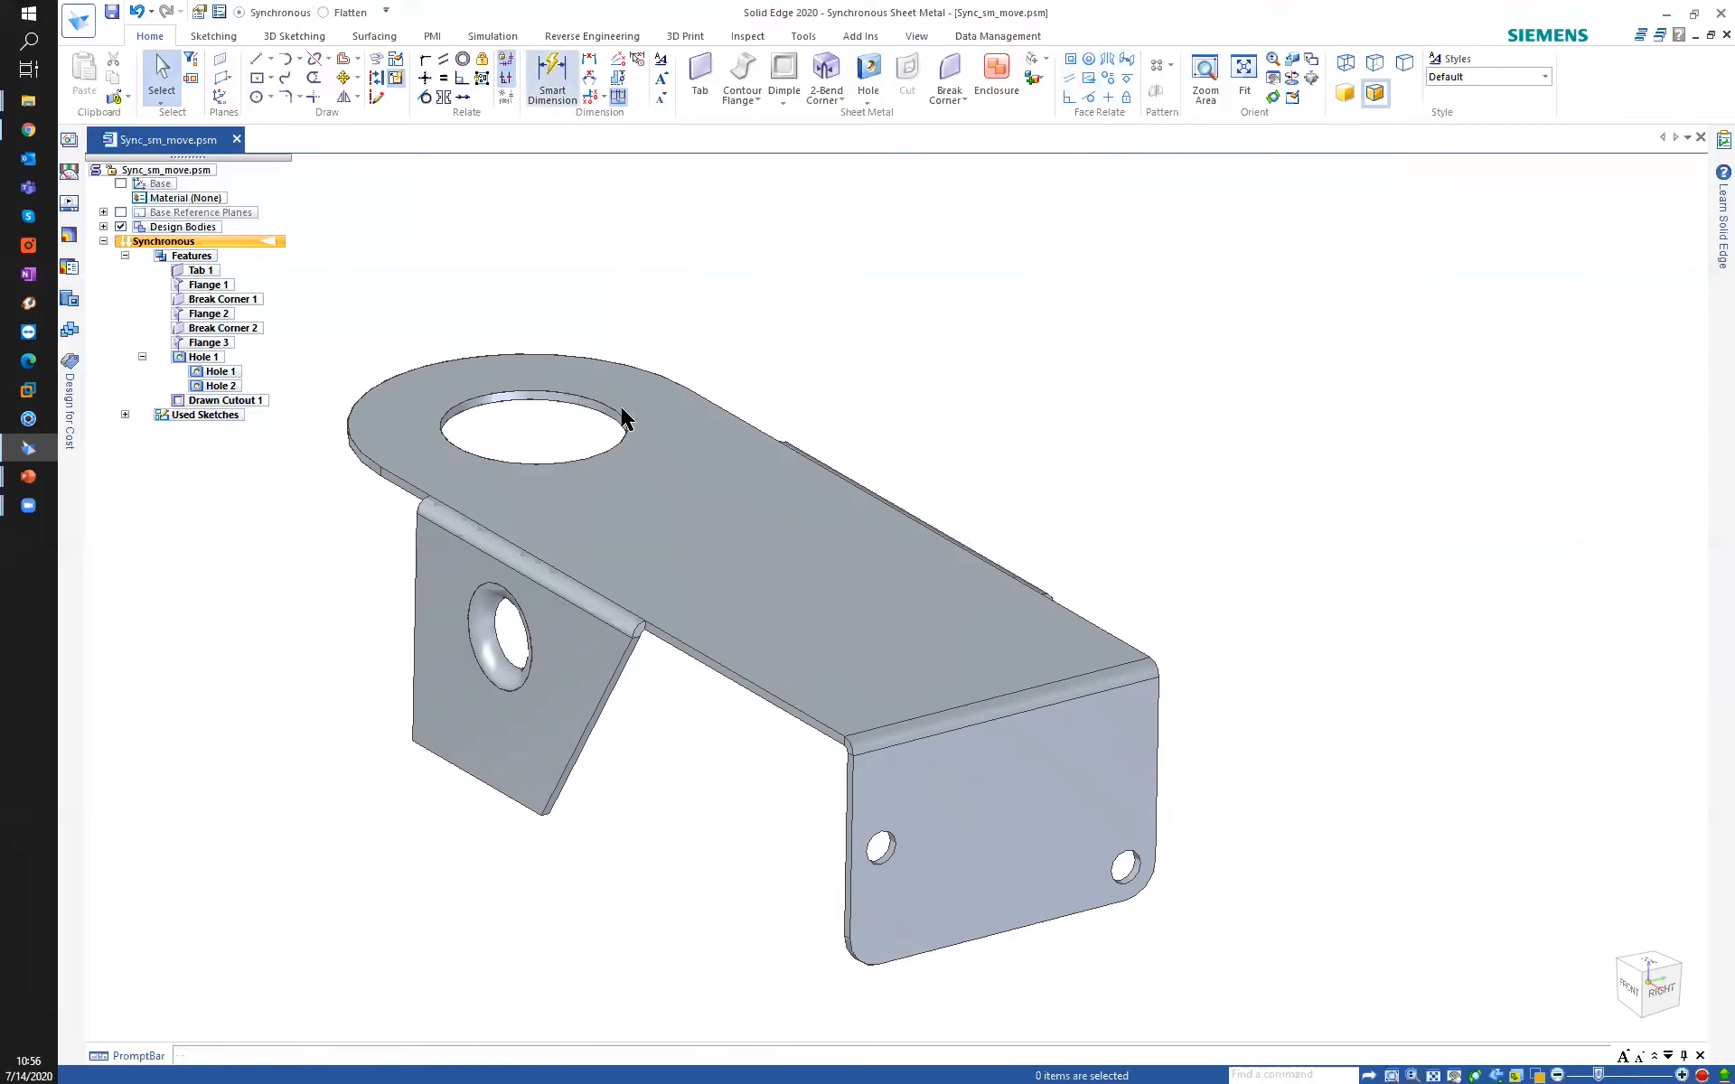
left_click(883, 860)
left_click(1075, 456)
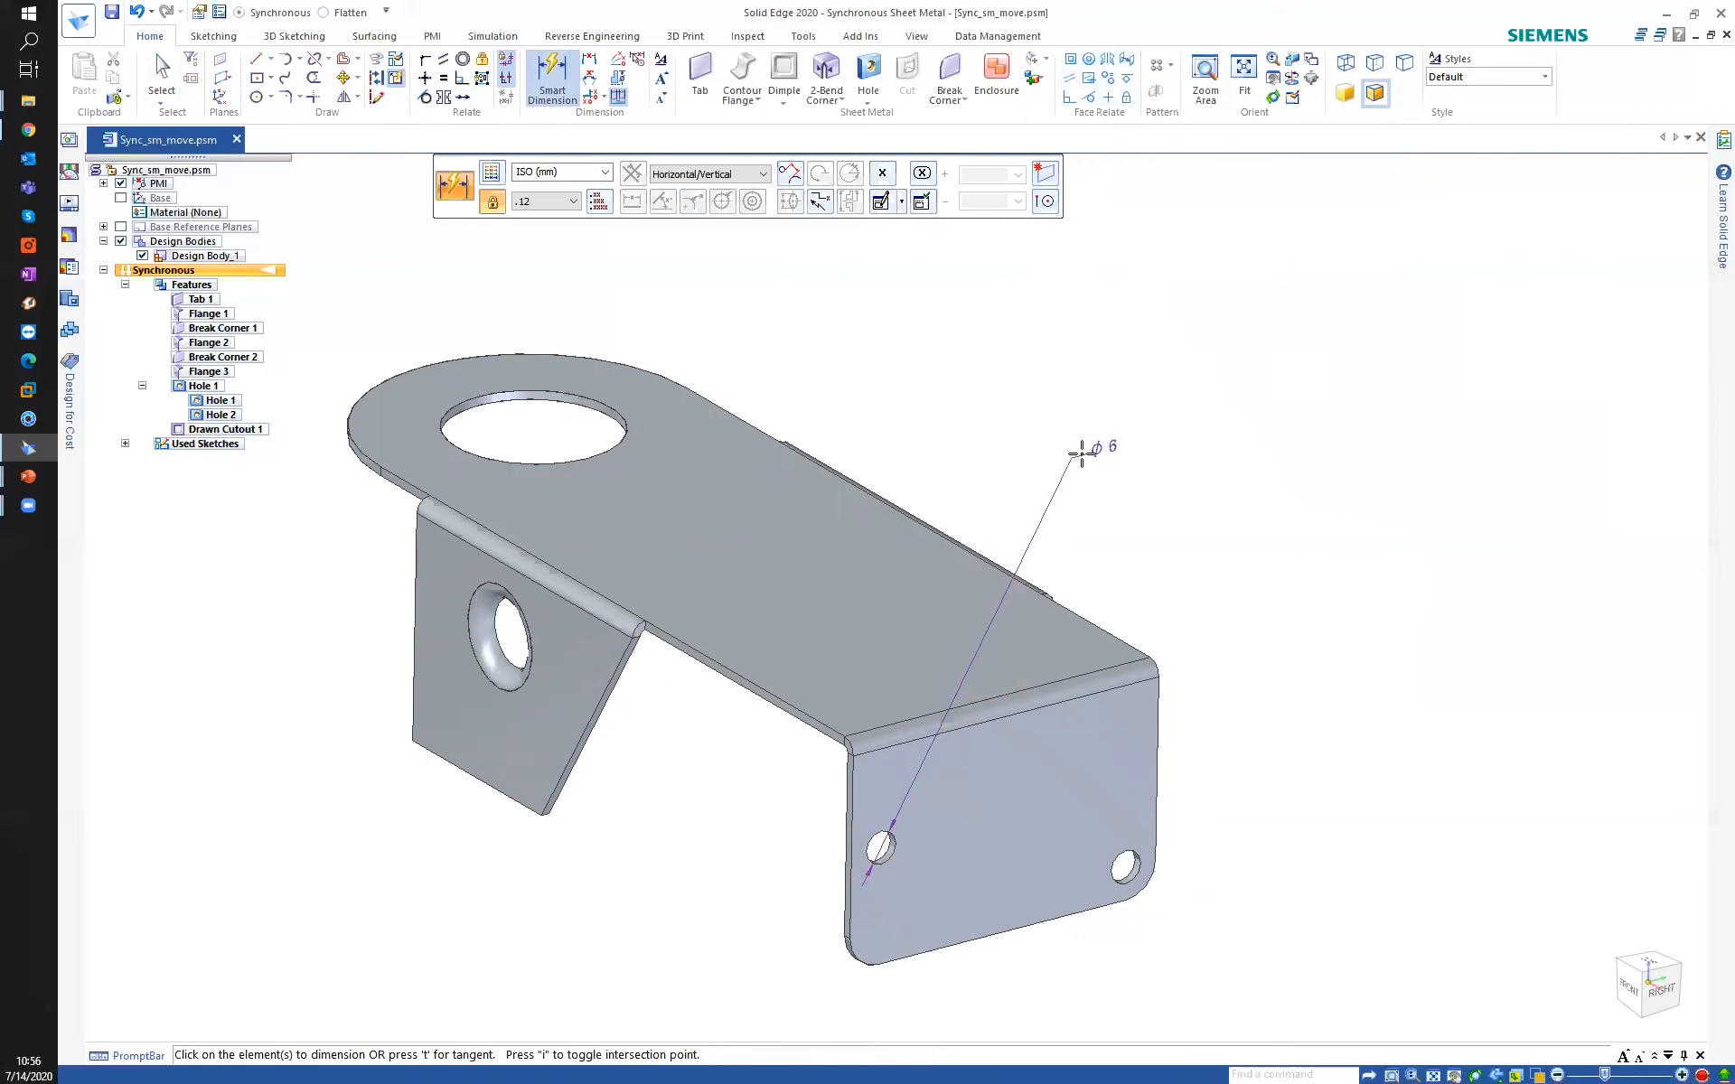
left_click(570, 395)
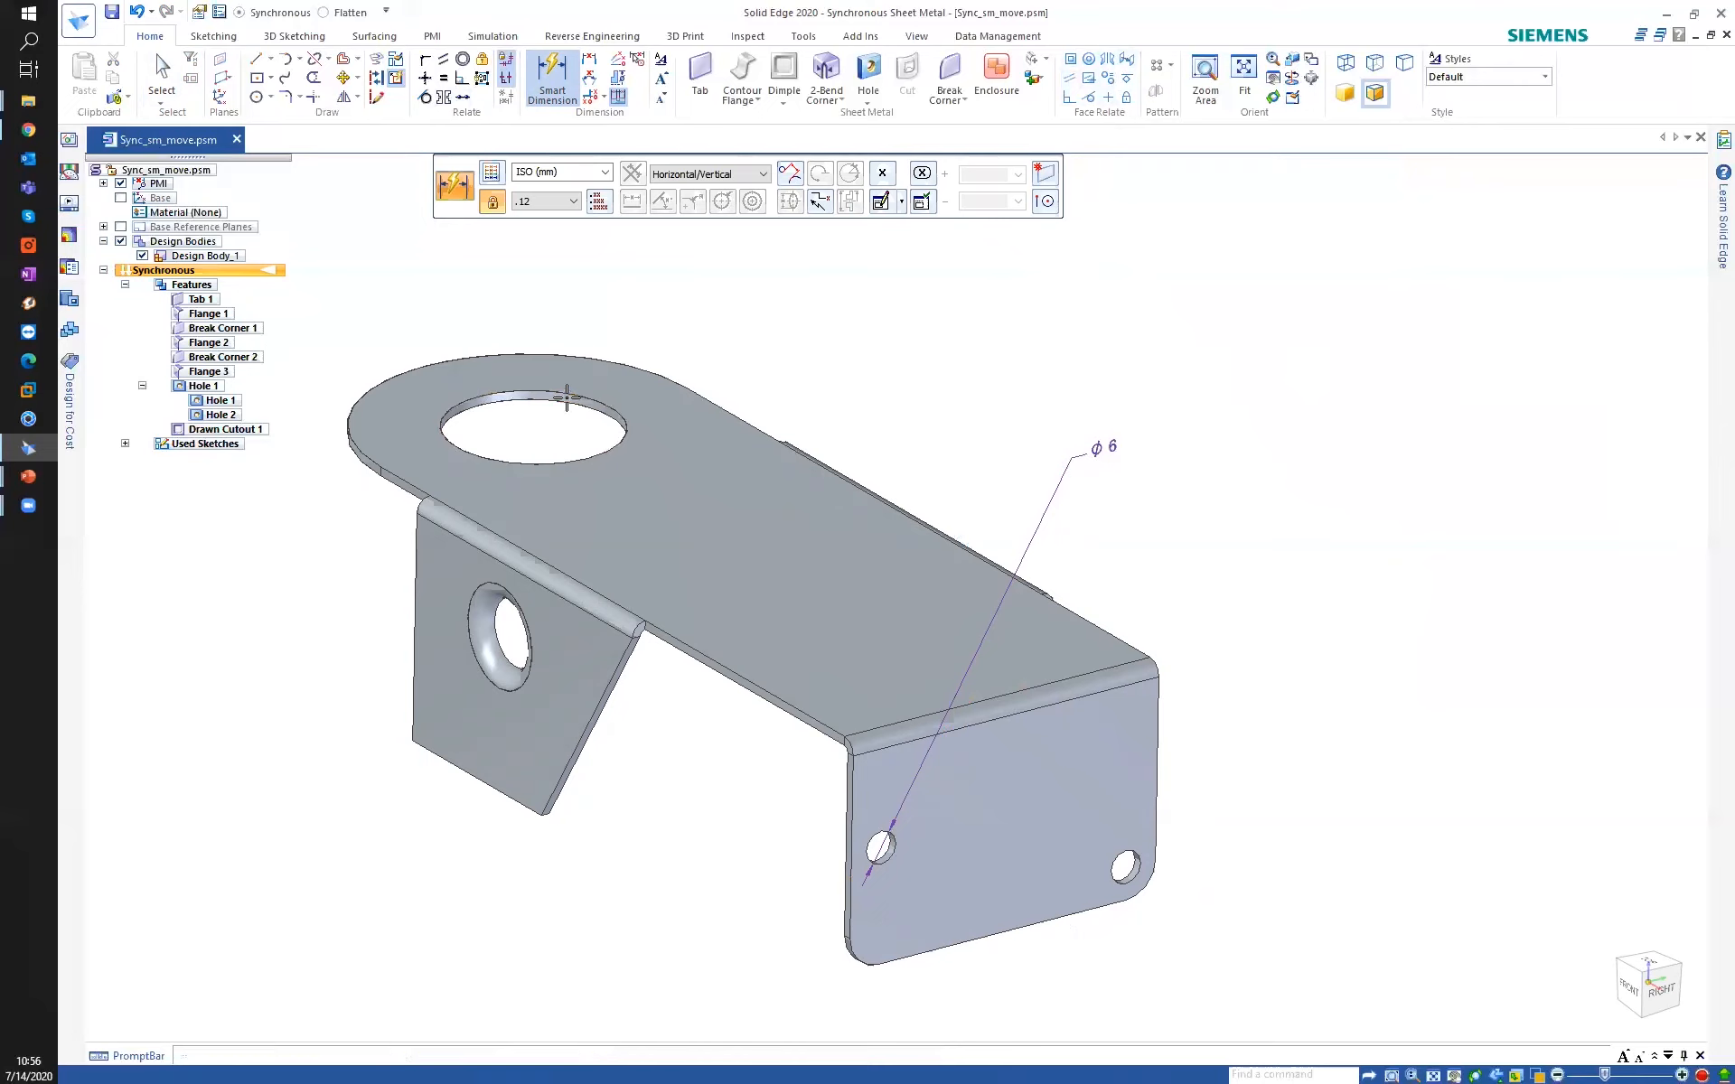
left_click(735, 337)
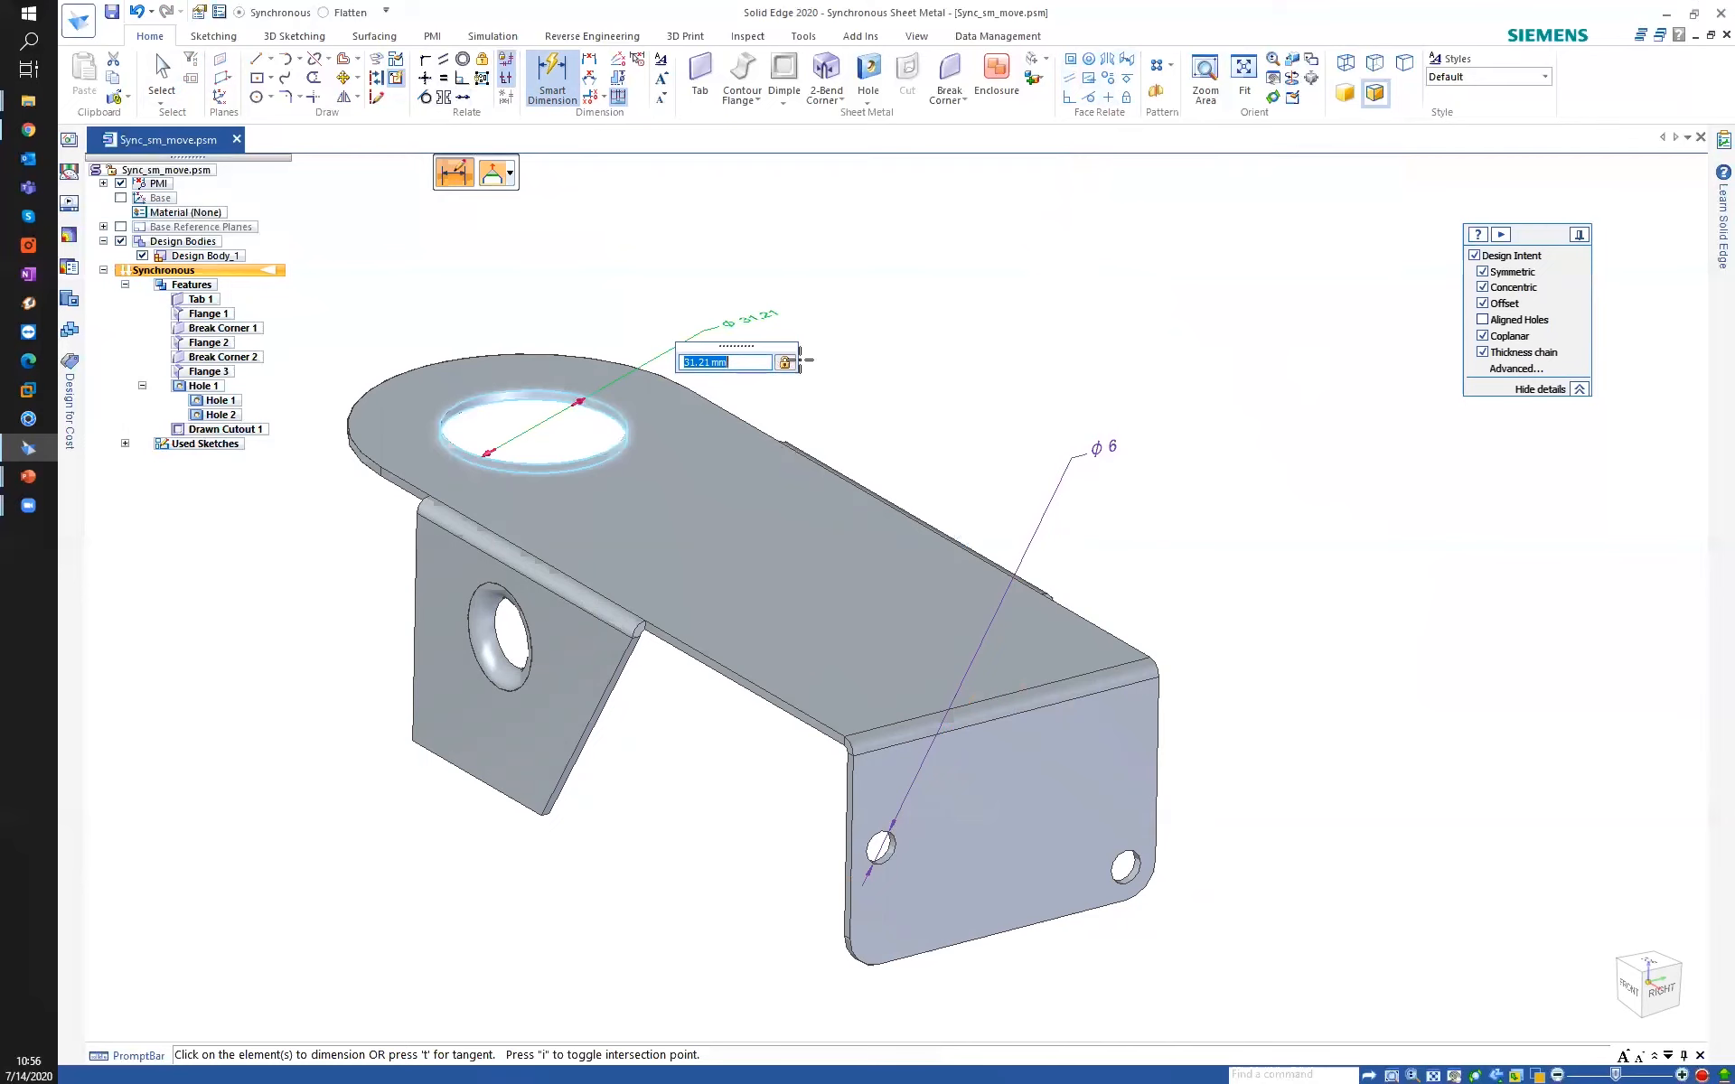
left_click(628, 273)
middle_click_drag(639, 279, 708, 730)
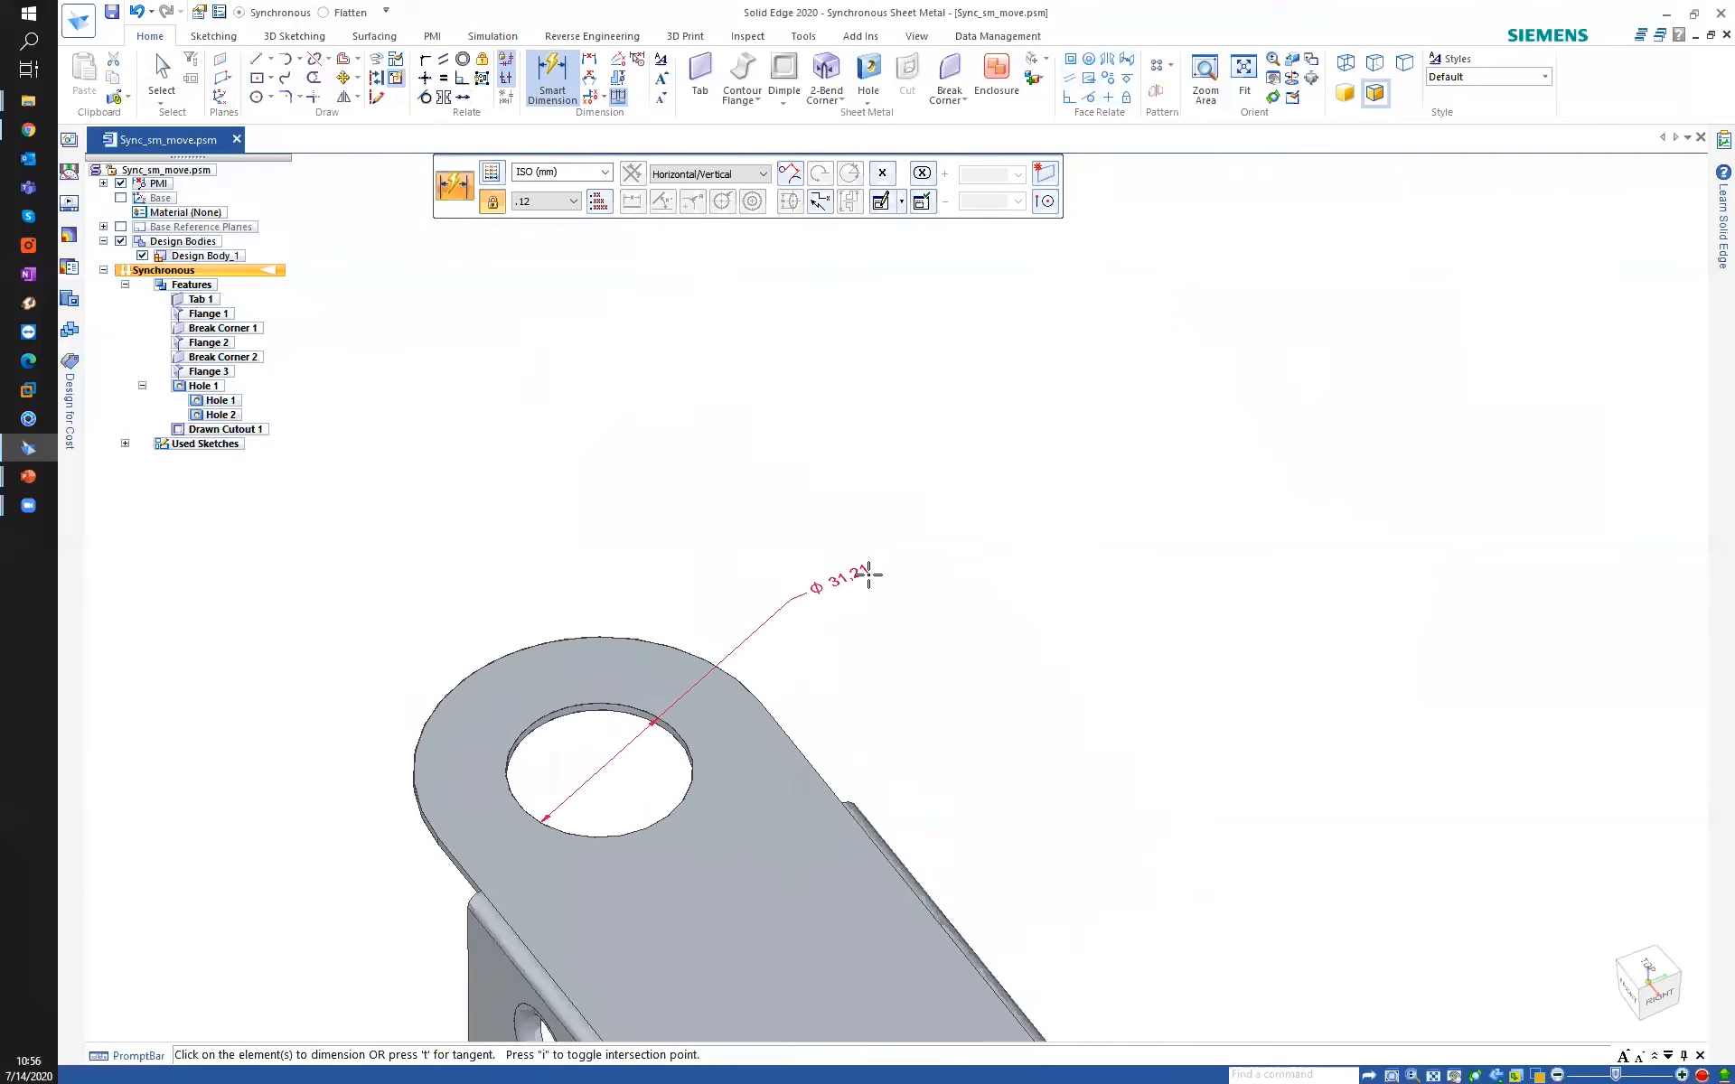
key("Escape")
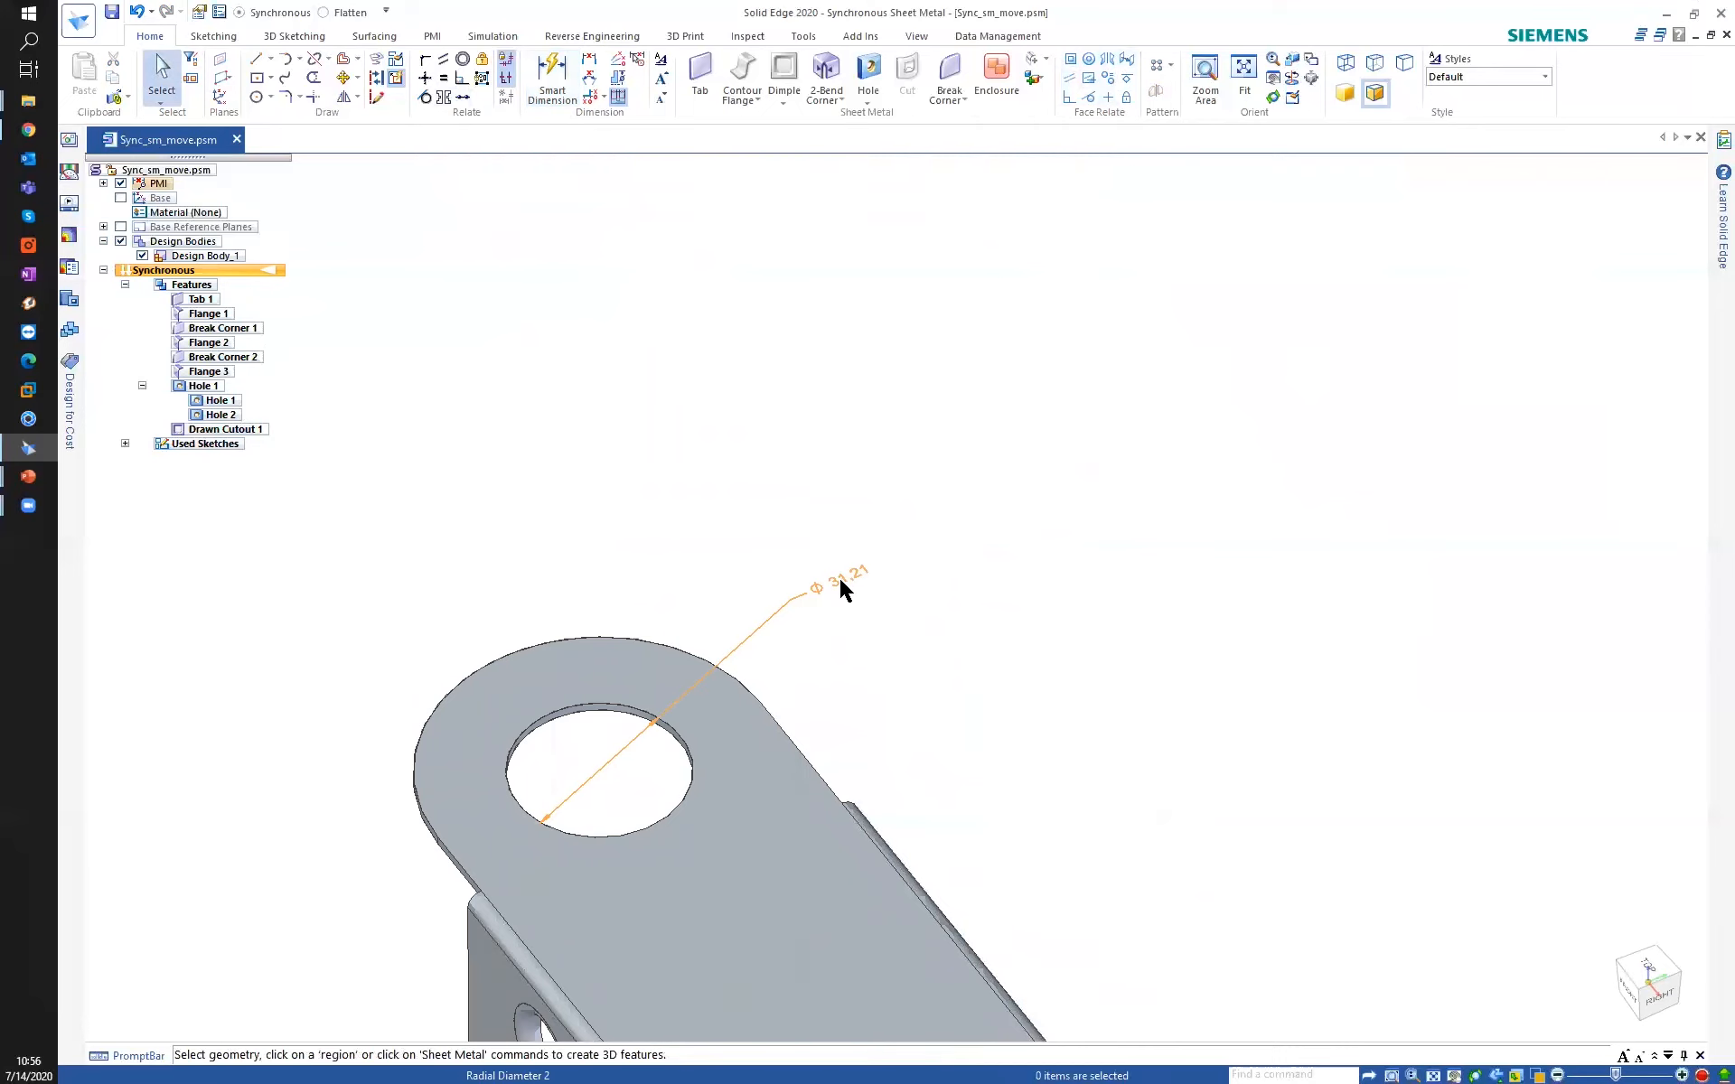
Set the diameter of the tab's large round opening to 32 mm.
left_click(841, 586)
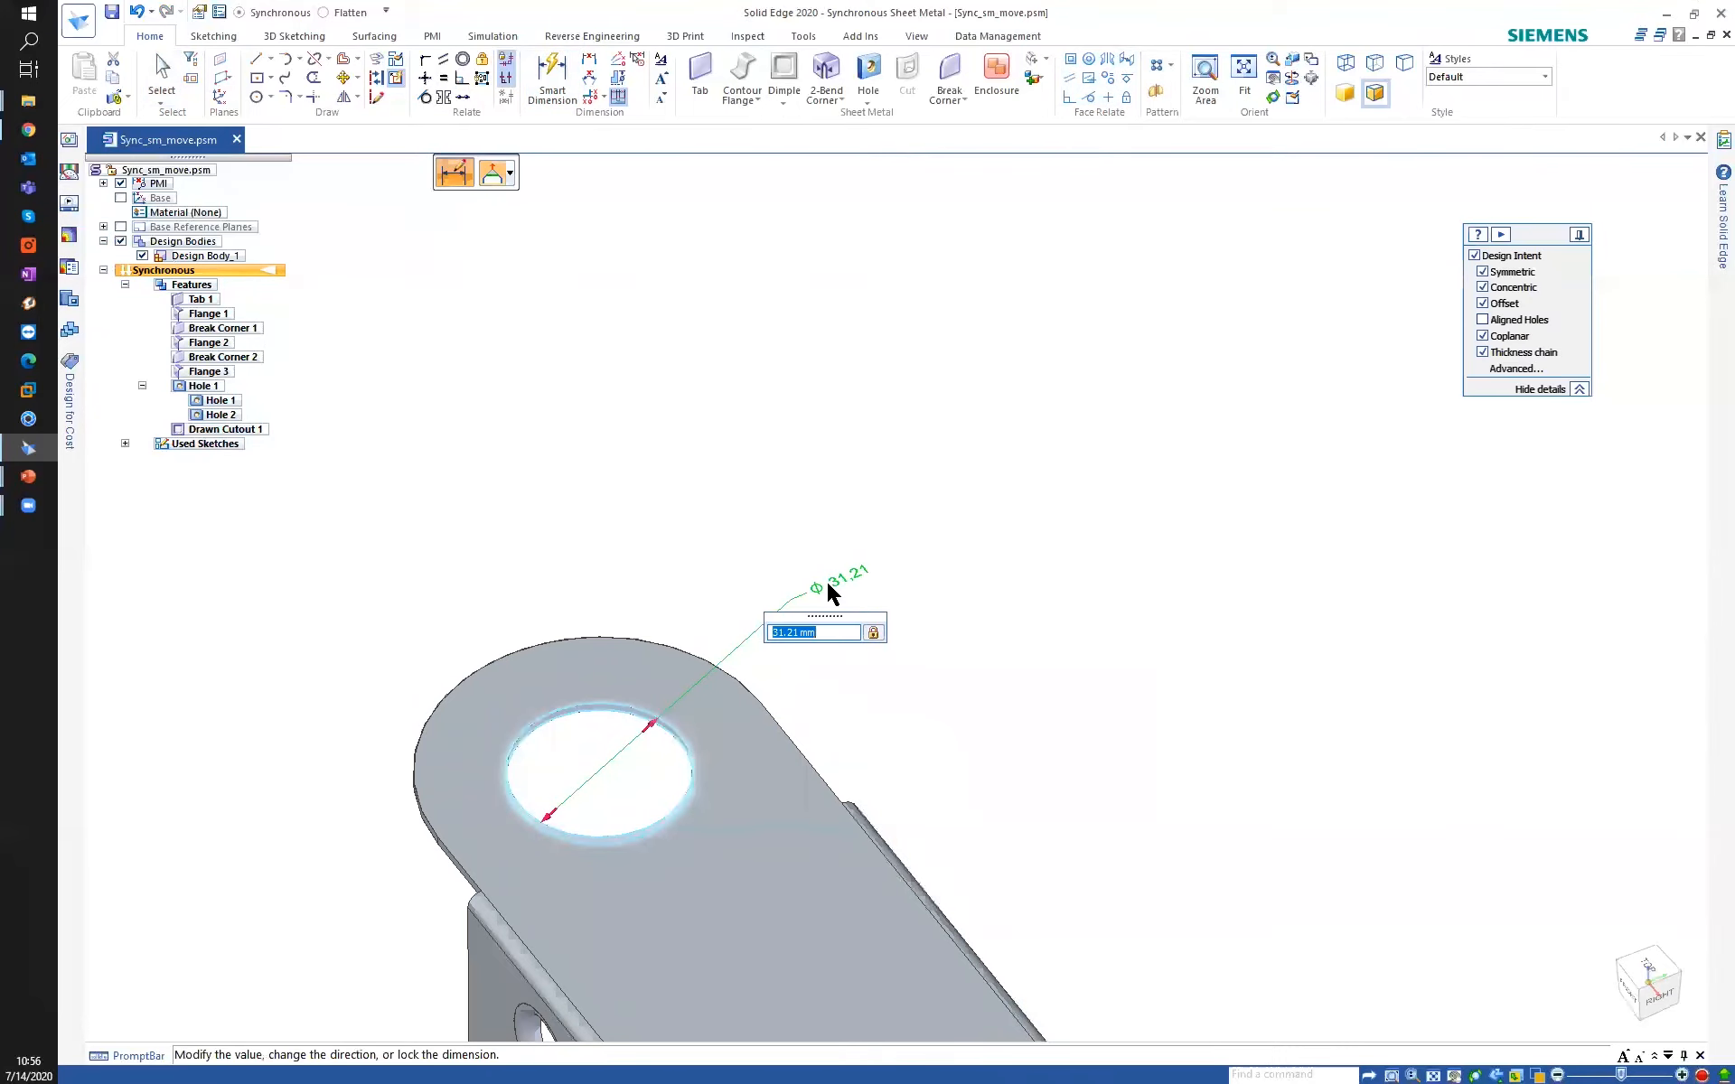
key("Return")
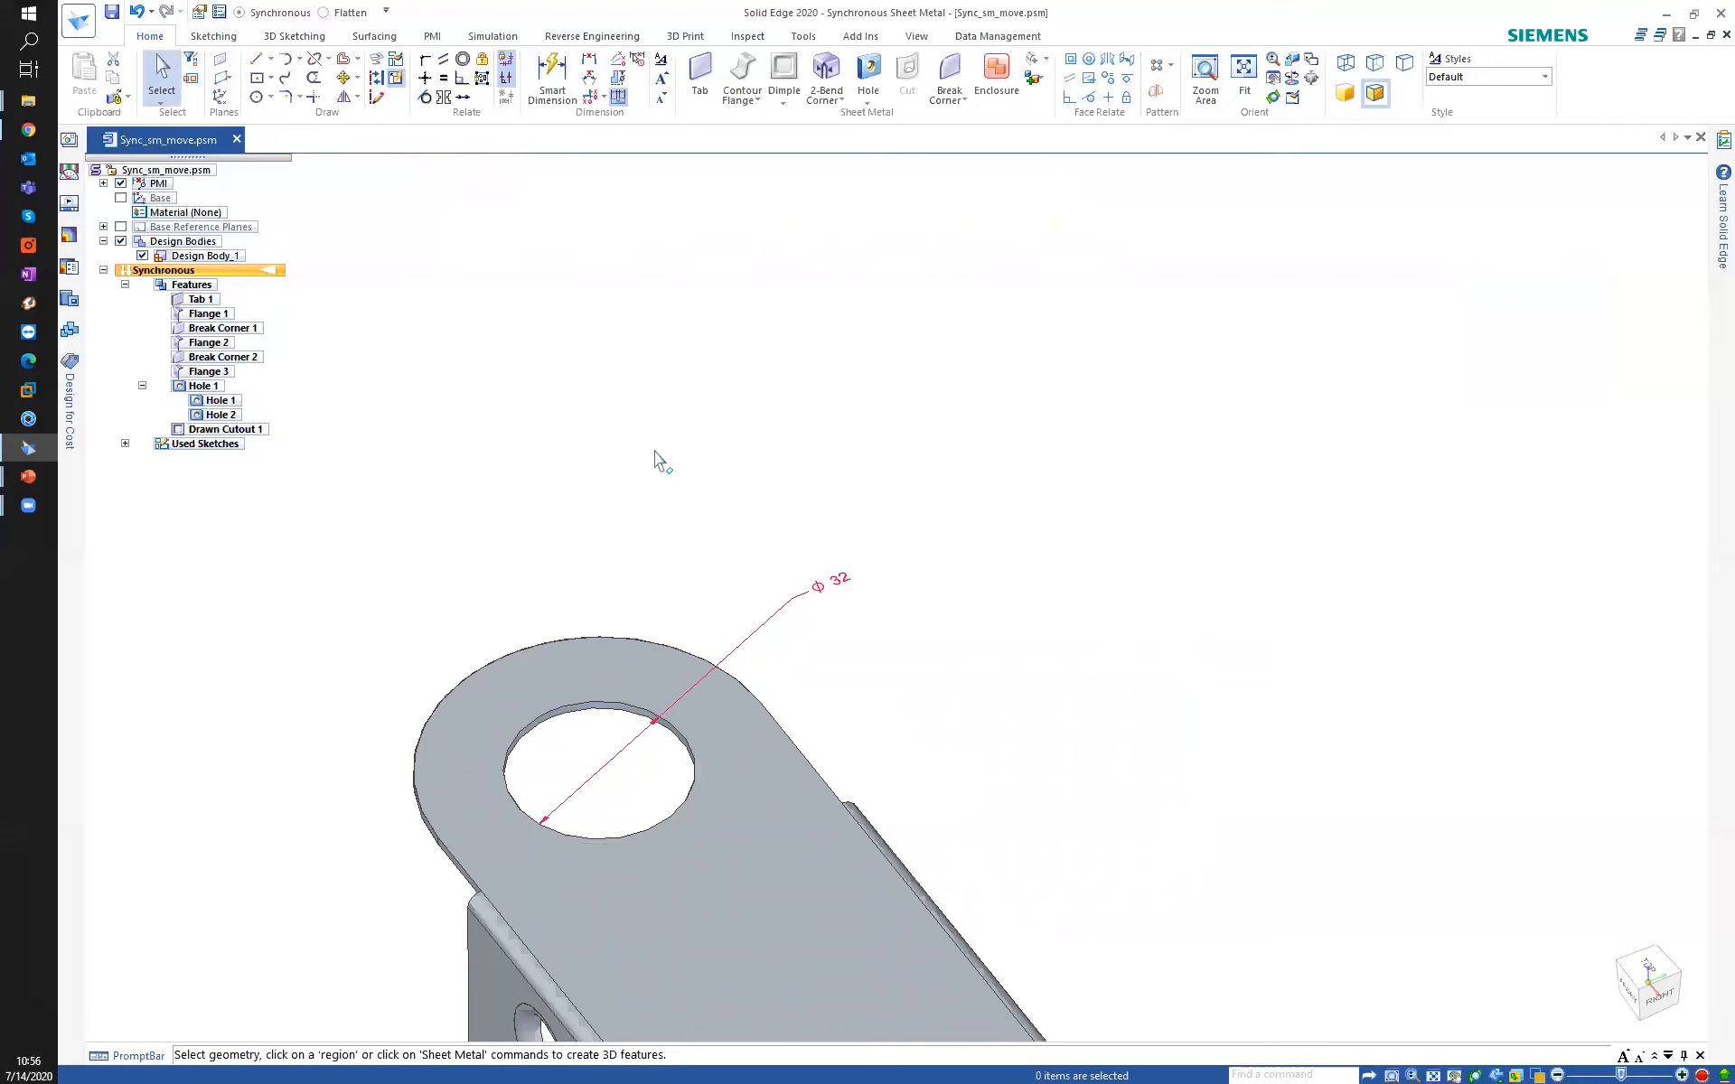
middle_click_drag(651, 717, 639, 426)
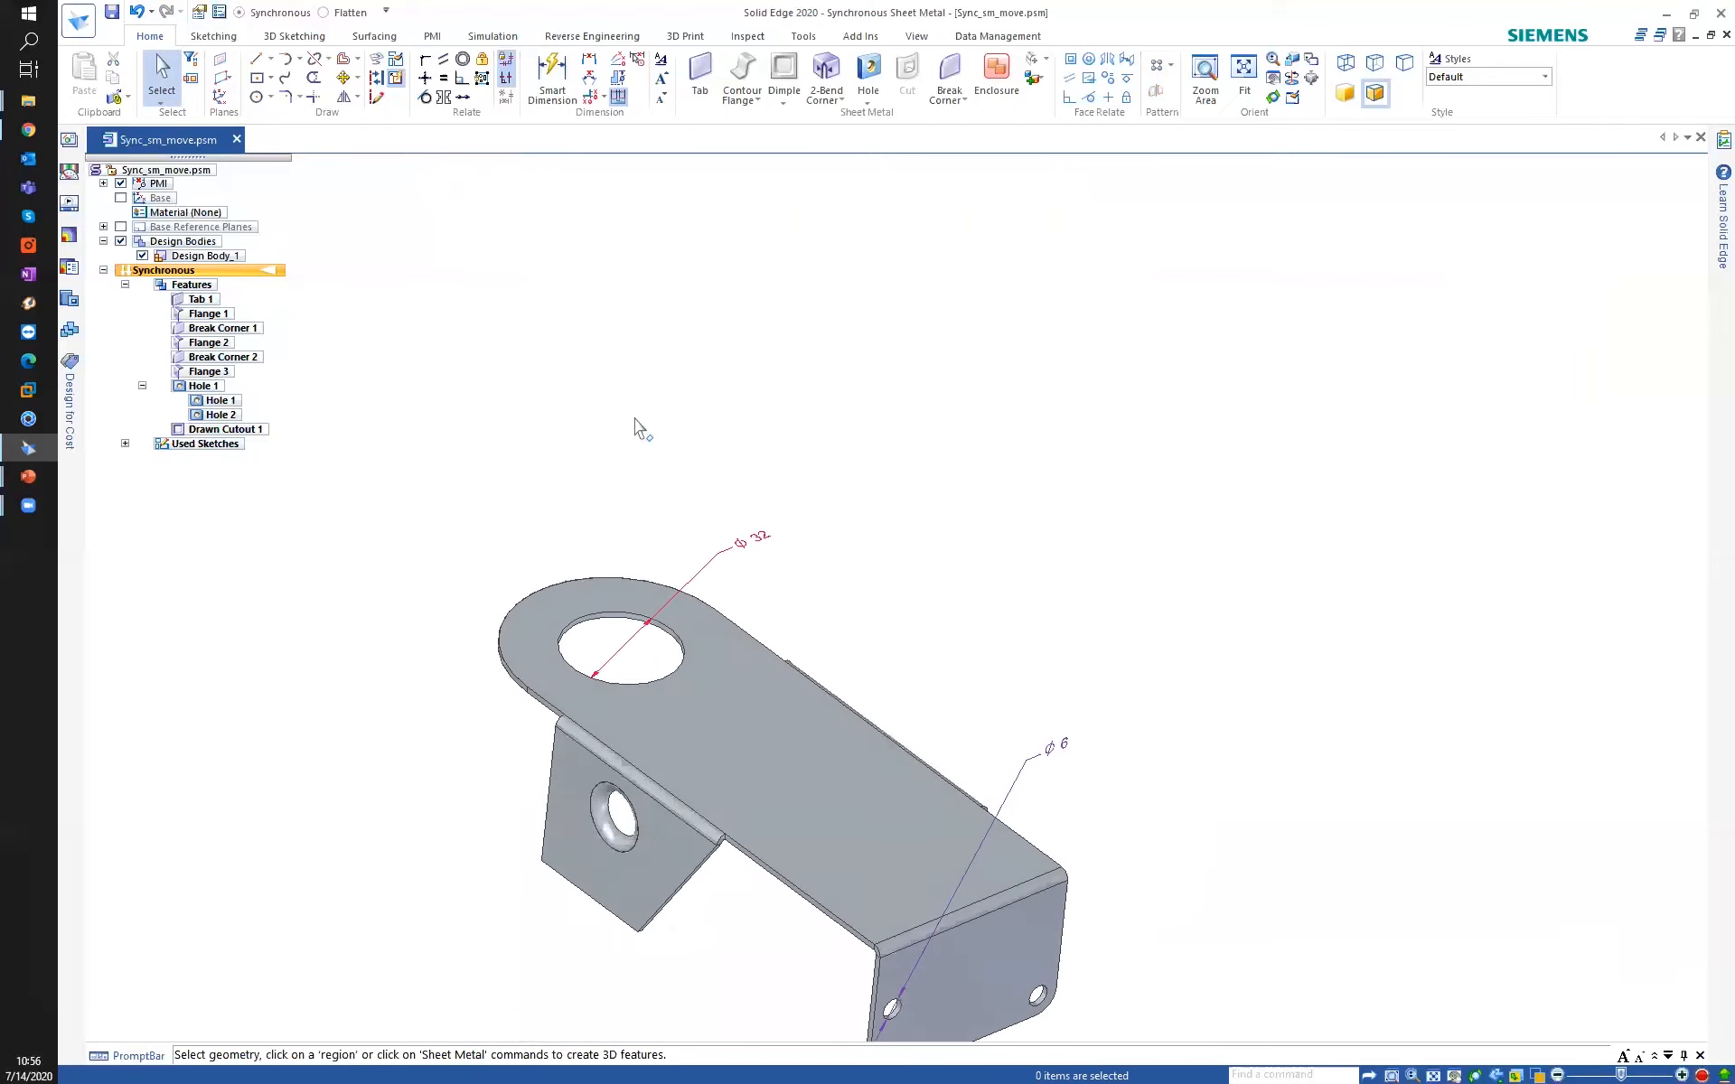
Expand the model's PMI dimensions and unlock the diameter dimension of the tab's large round opening.
left_click(103, 183)
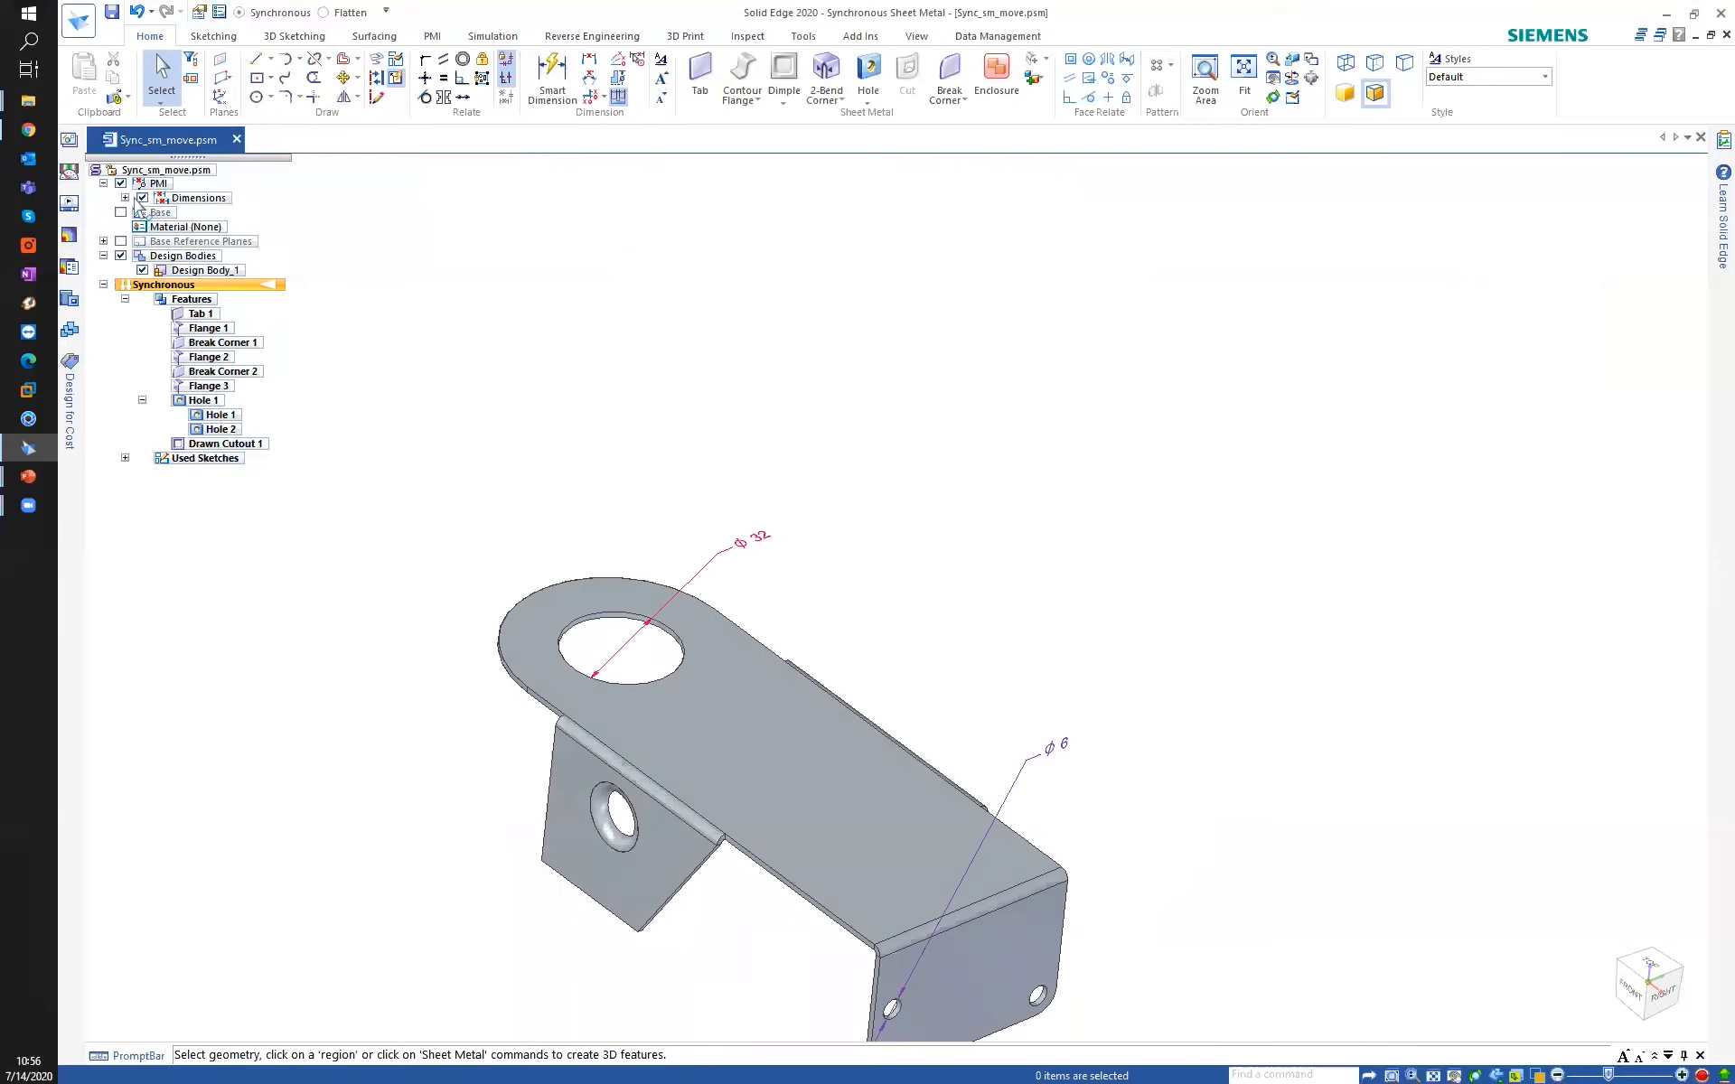
left_click(125, 197)
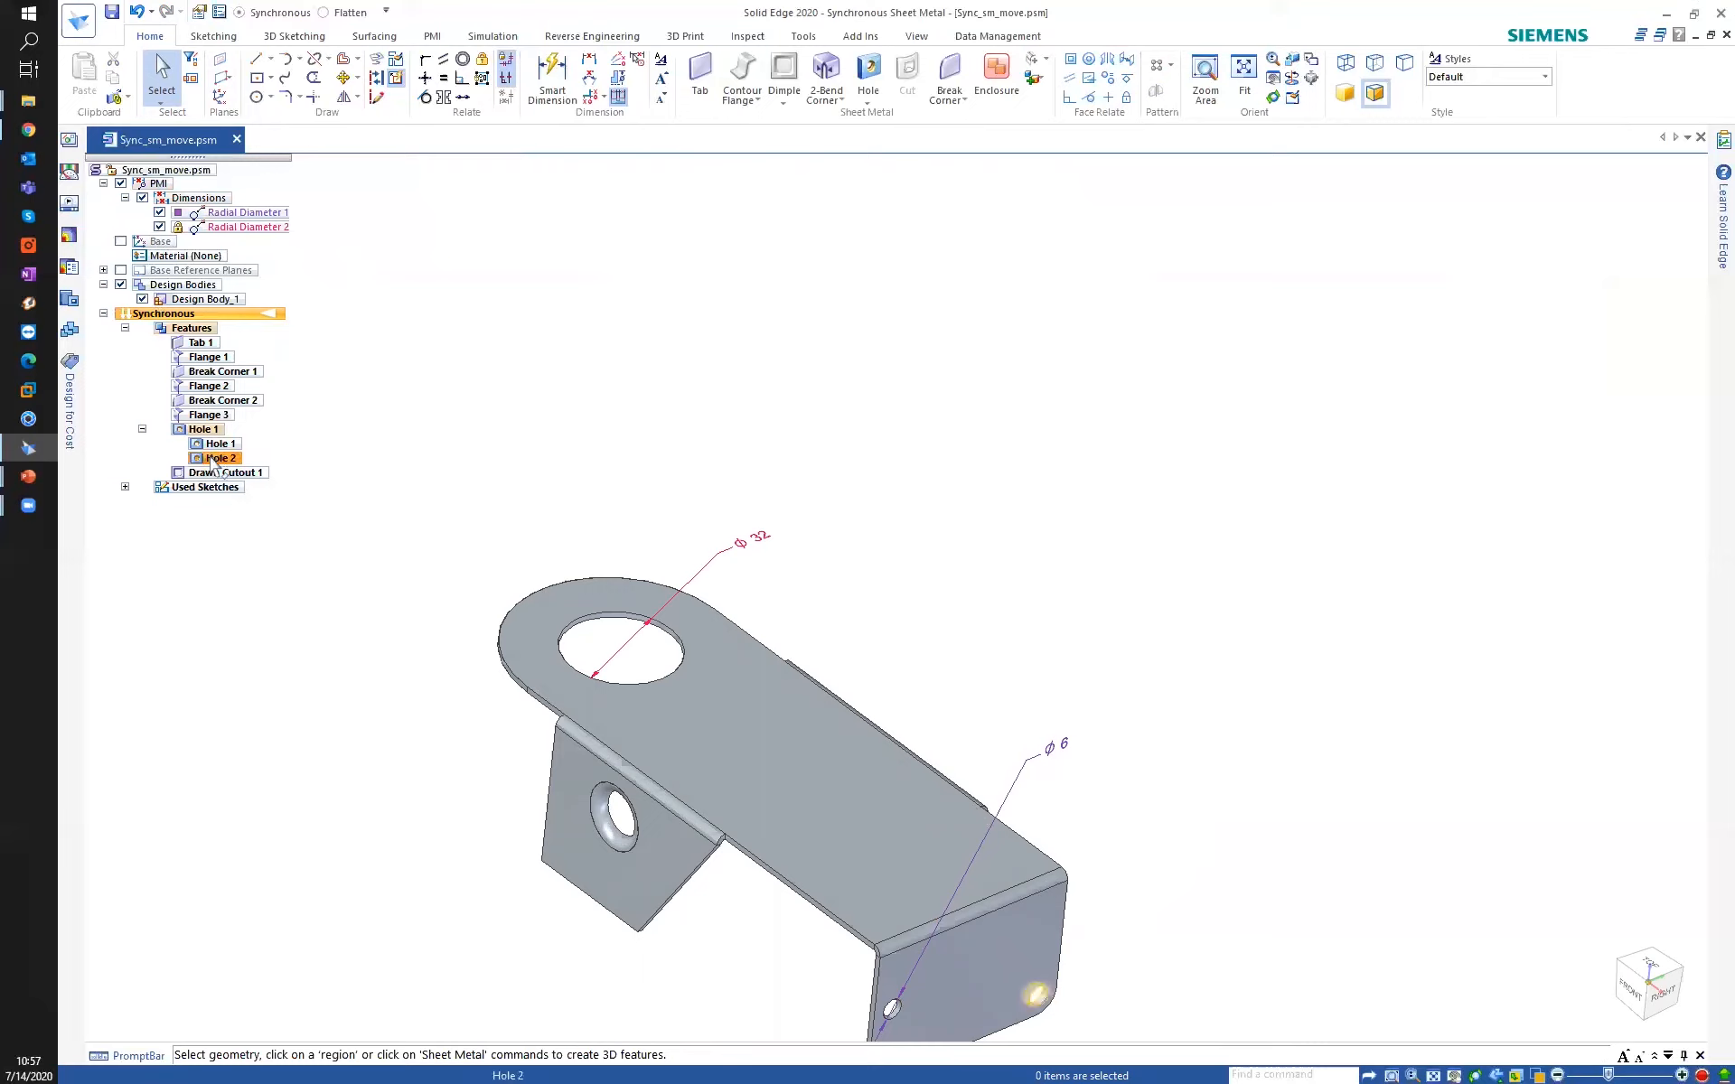
left_click(250, 234)
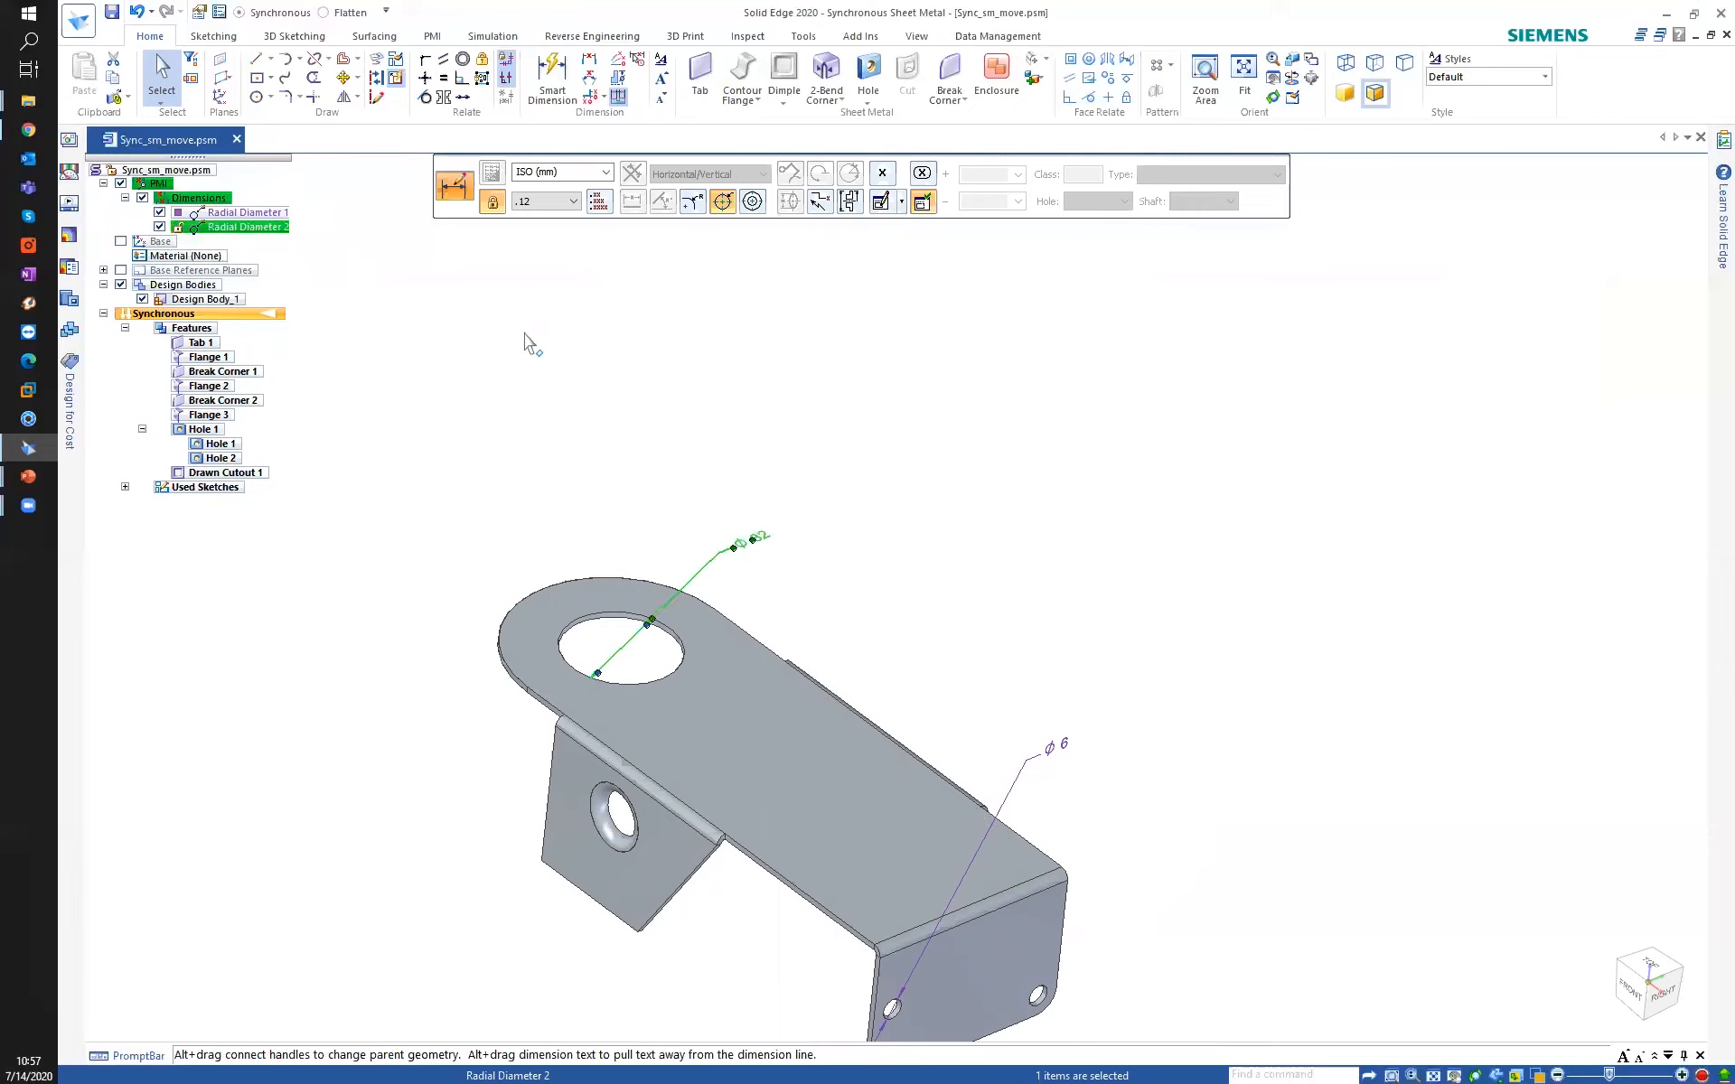
left_click(613, 383)
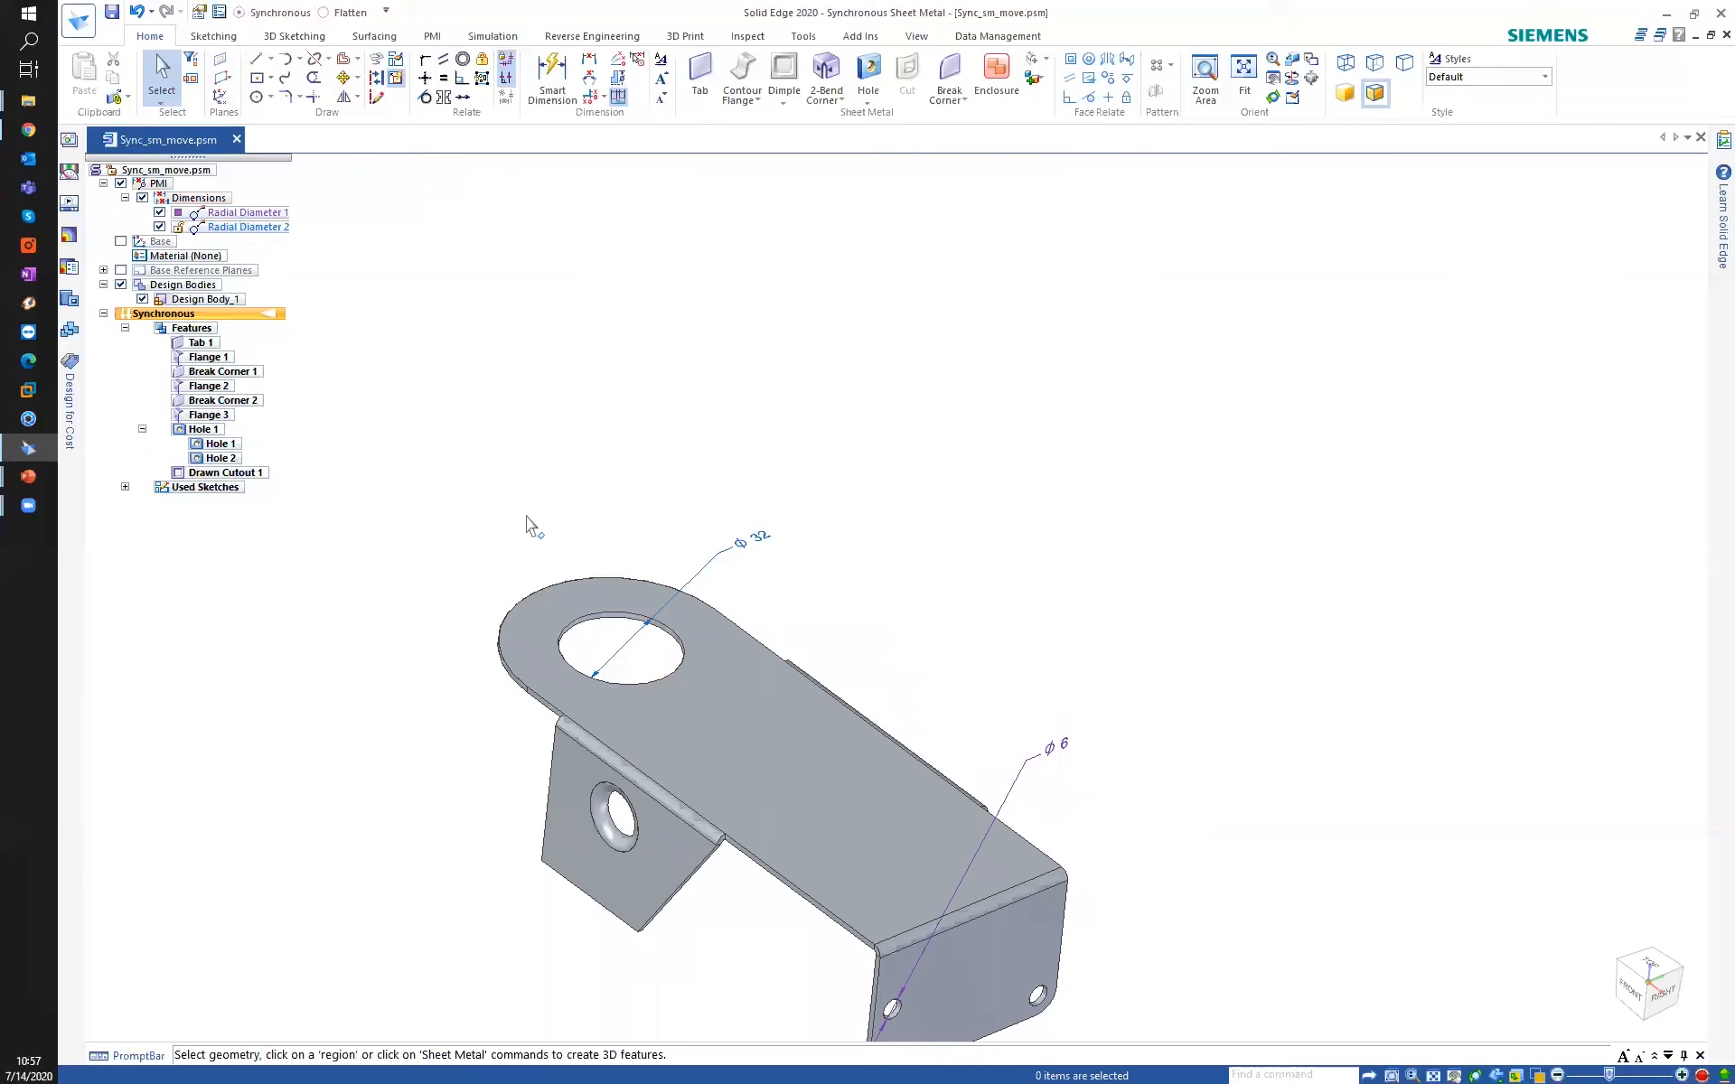
Close Sync_sm_move.psm and browse to the SE 2020 Webinar Basics Training folder to open another file.
left_click(236, 140)
left_click(931, 628)
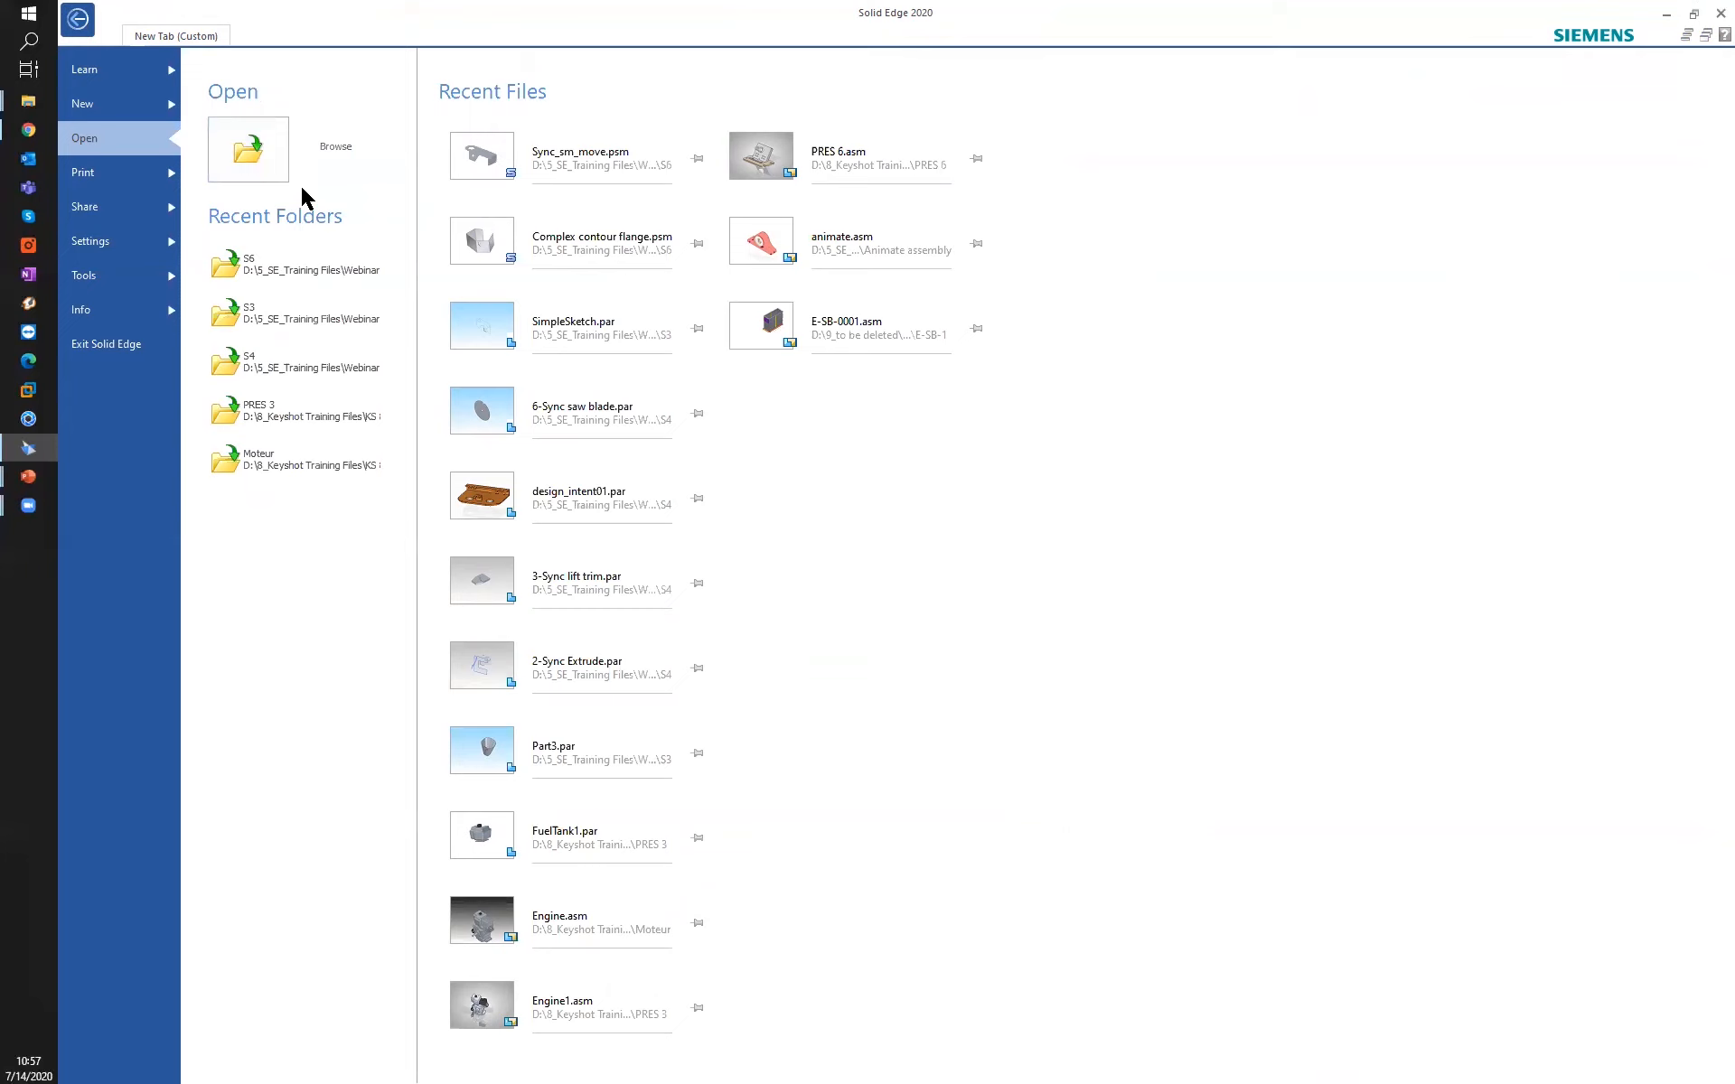
left_click(239, 161)
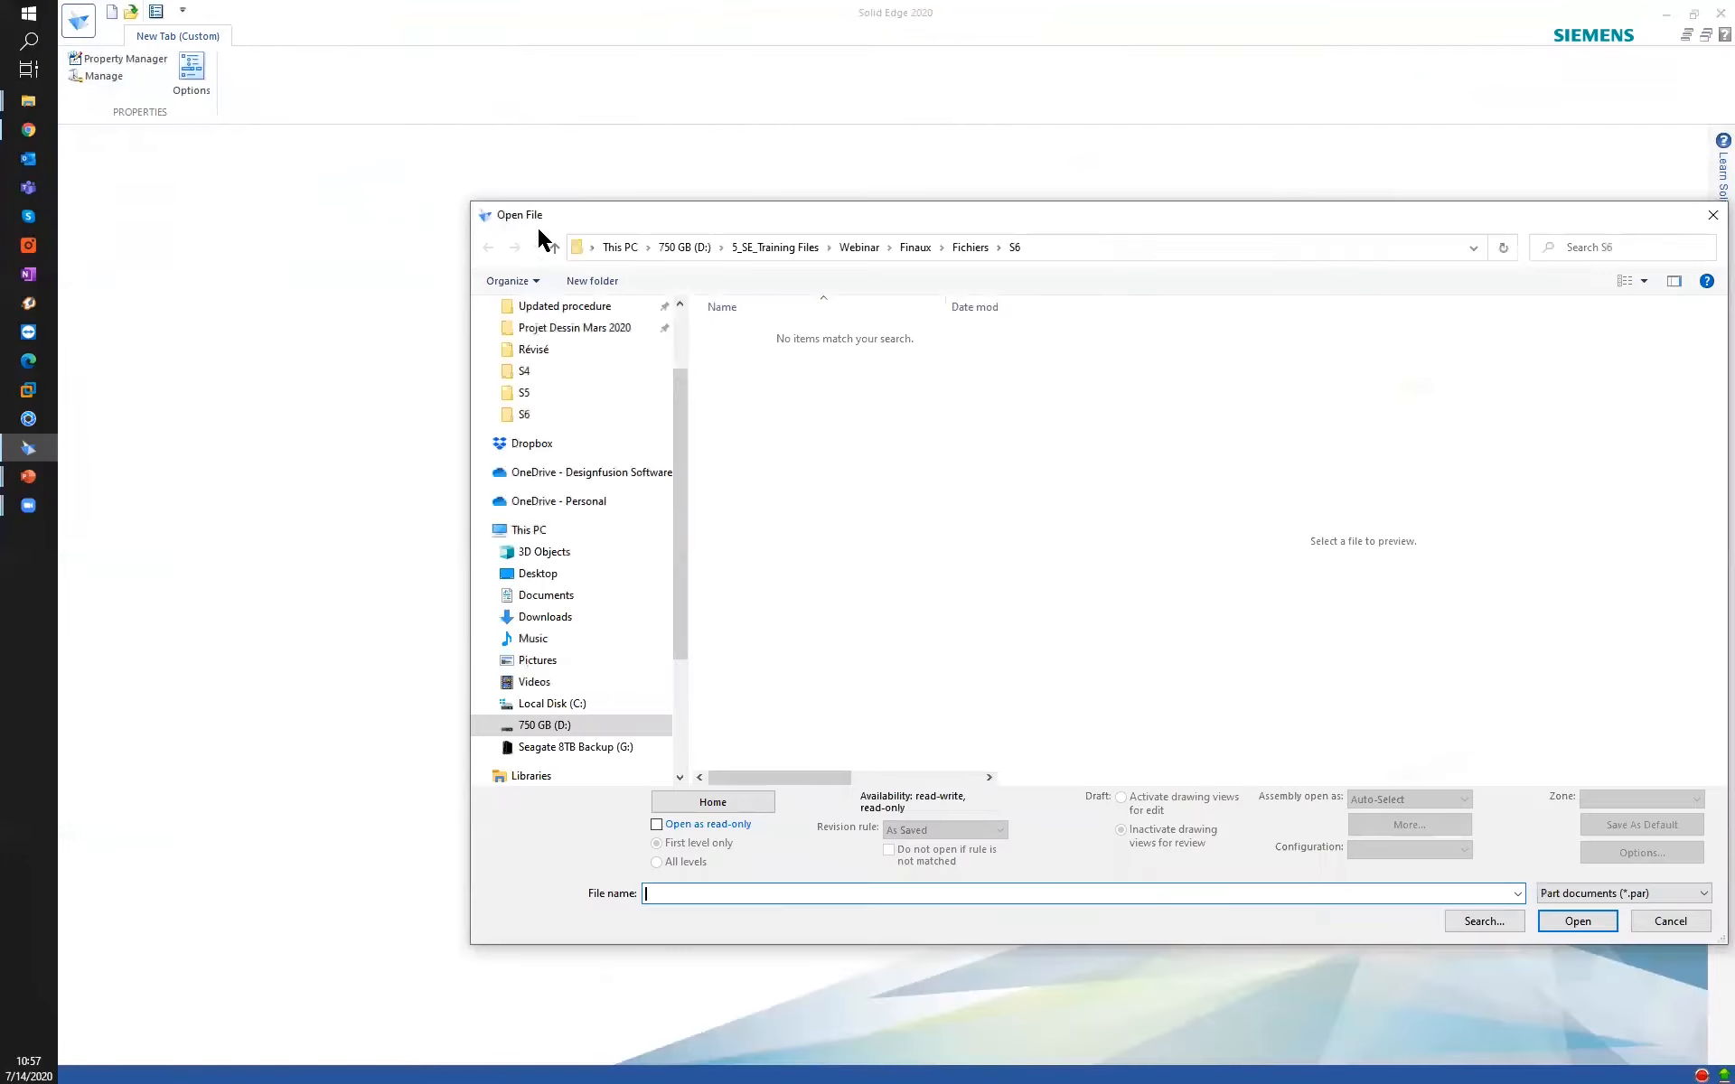
left_click(959, 253)
left_click(913, 251)
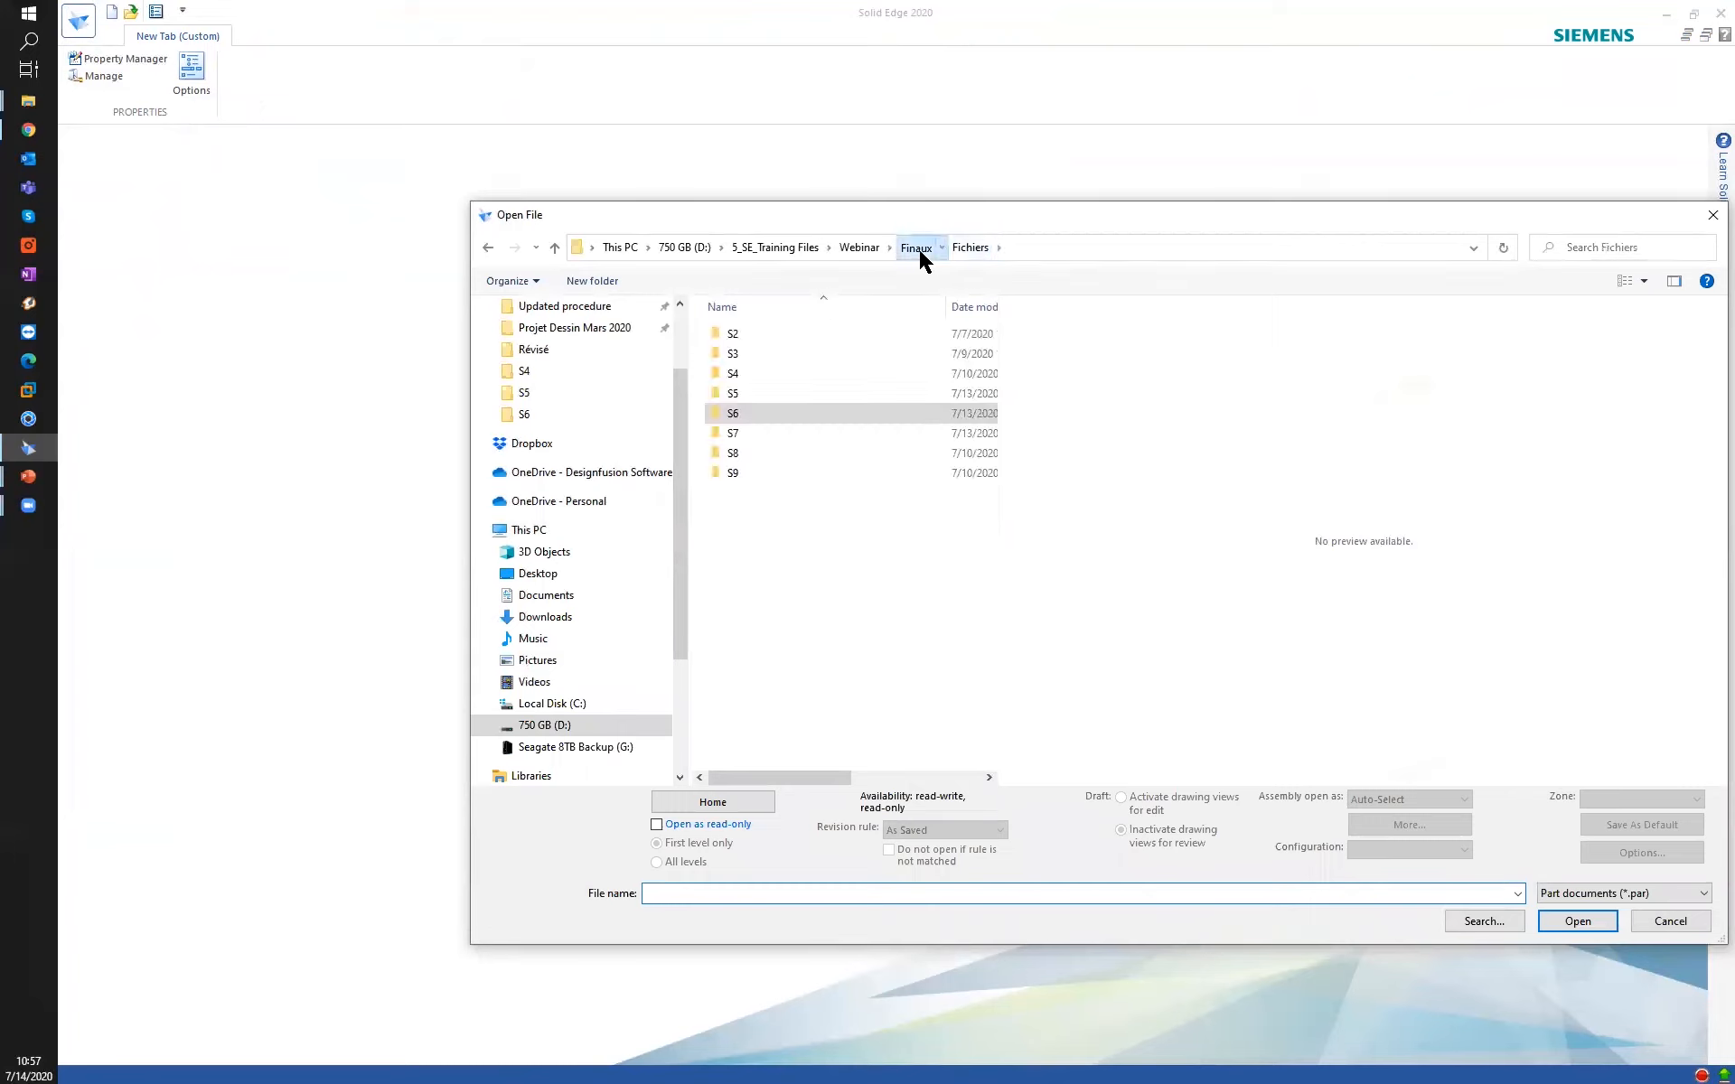
double_click(747, 395)
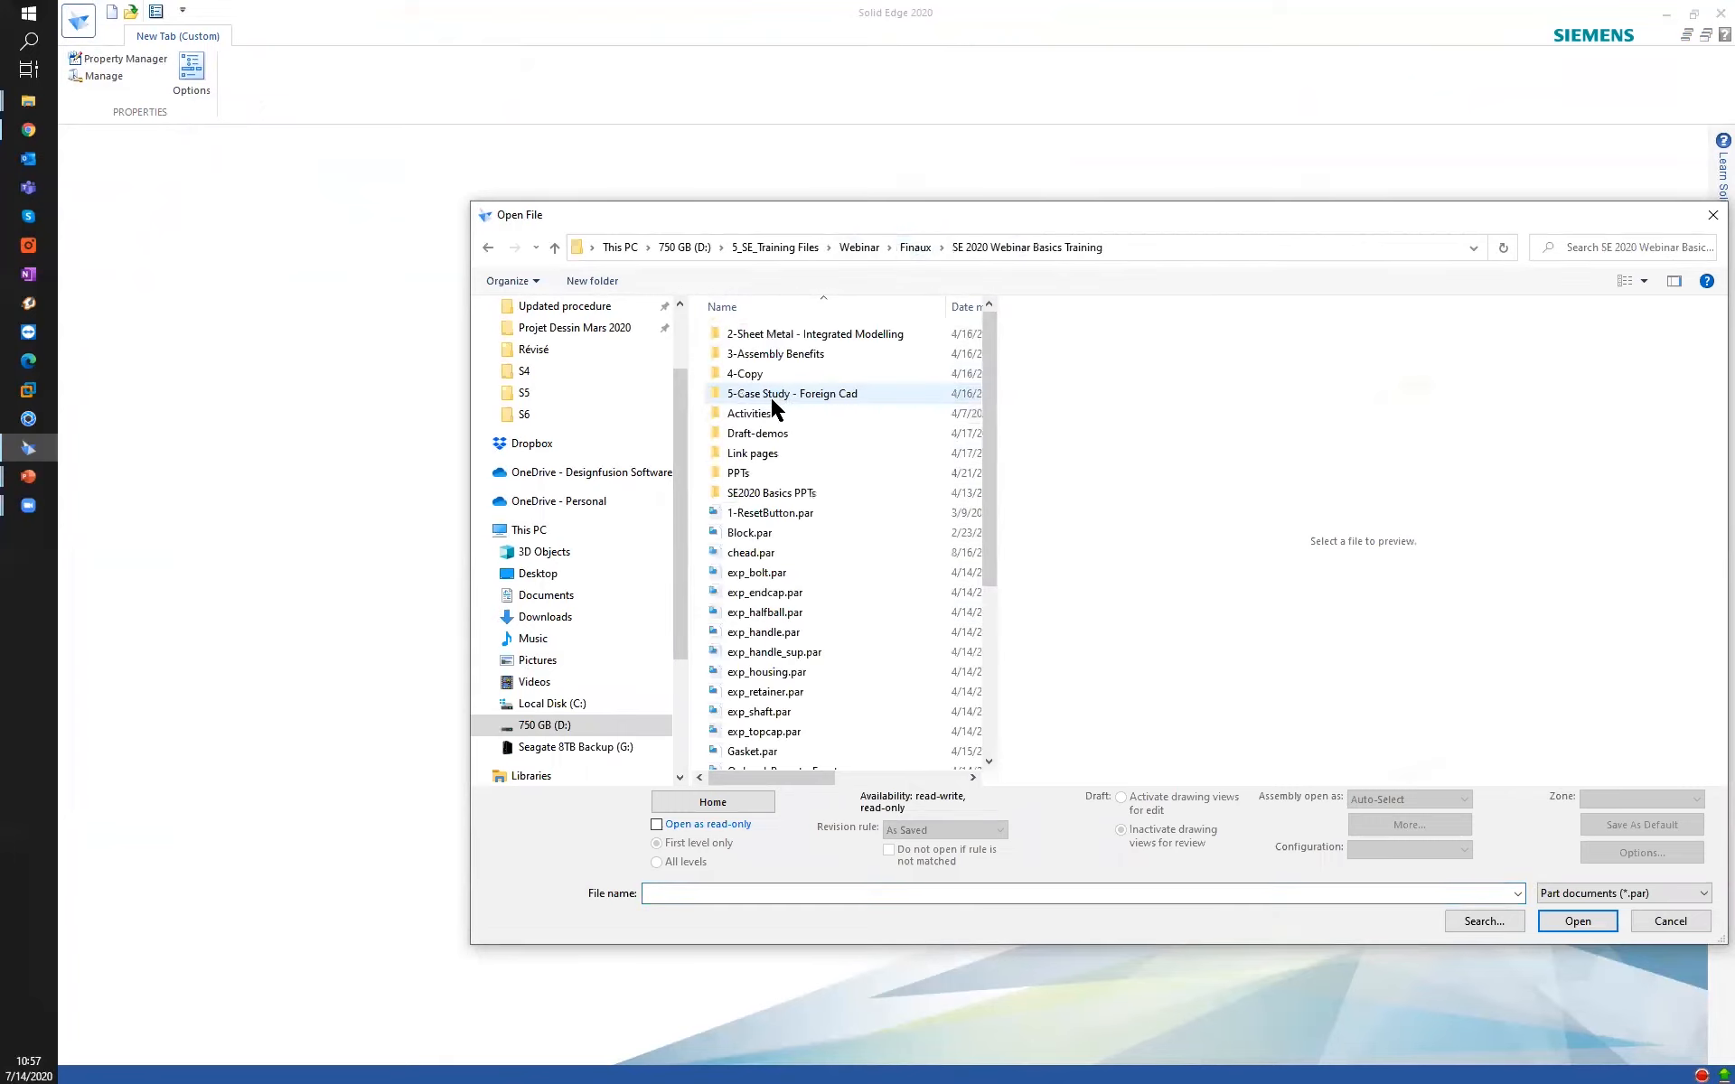
Filter the training folder to Sheet Metal documents (*.psm) and open live_rules_activity.psm.
scroll(764, 668, "down", 4)
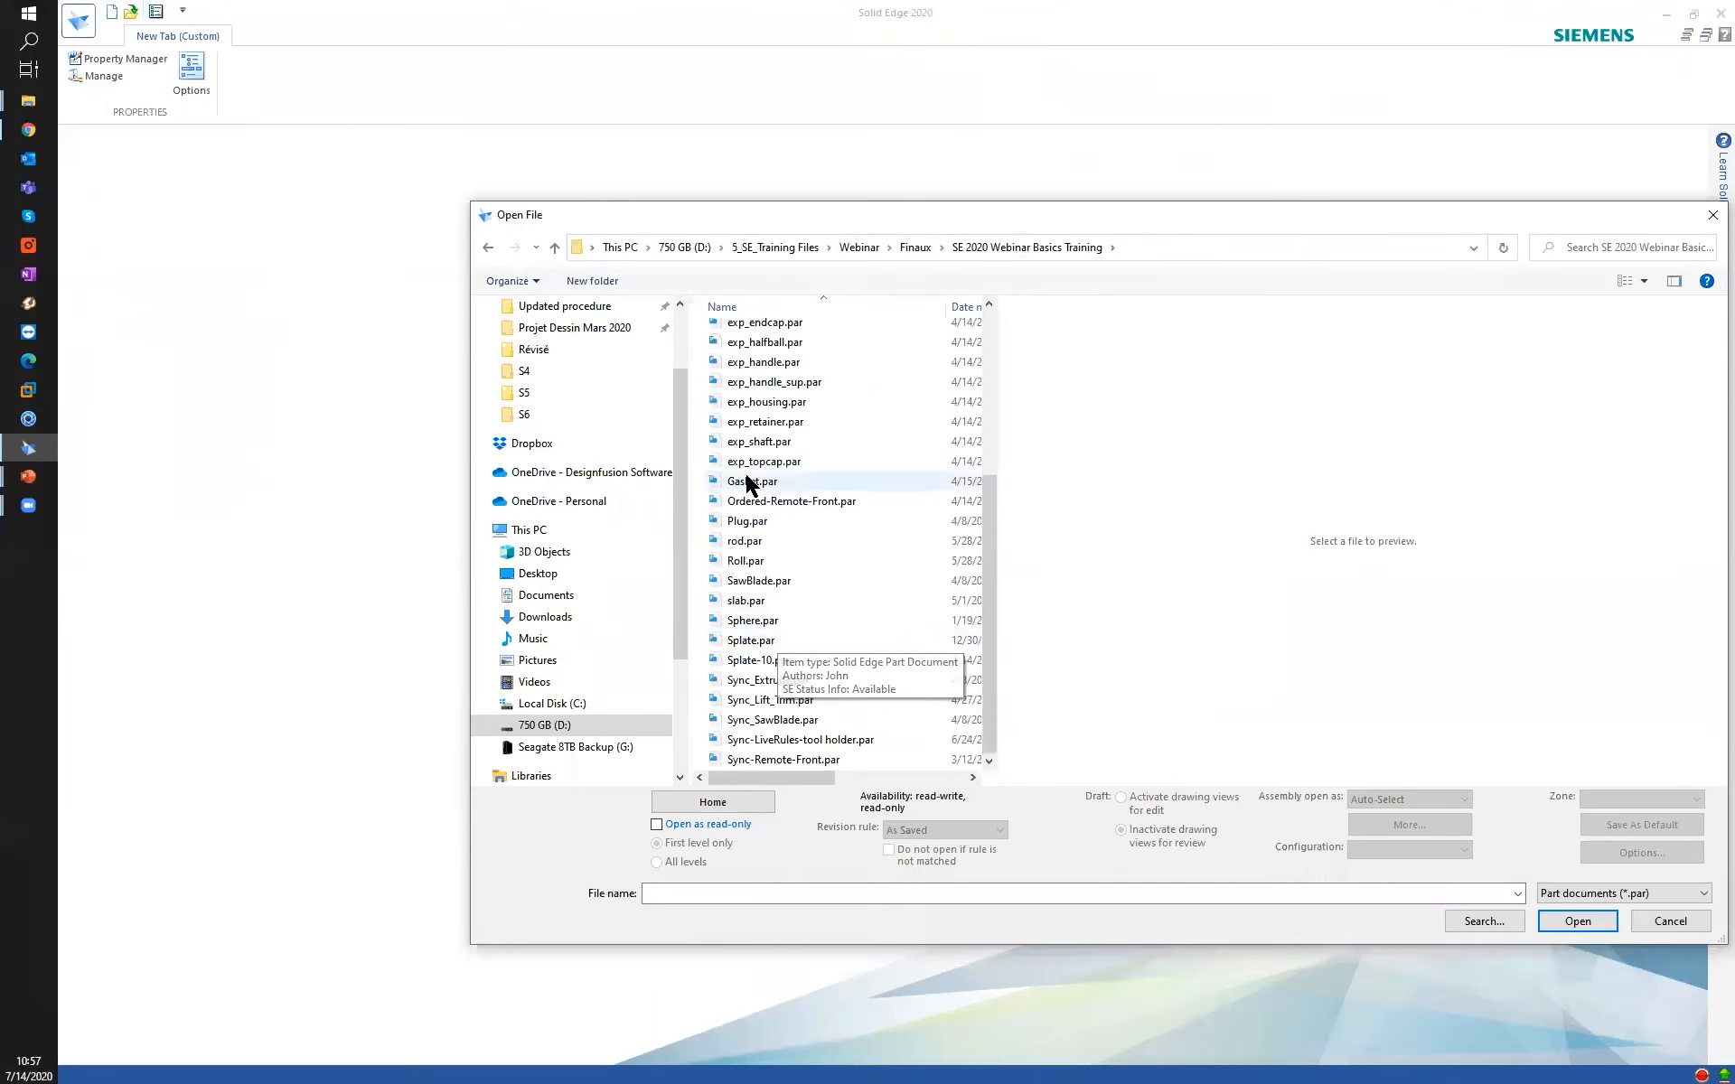
scroll(813, 639, "up", 4)
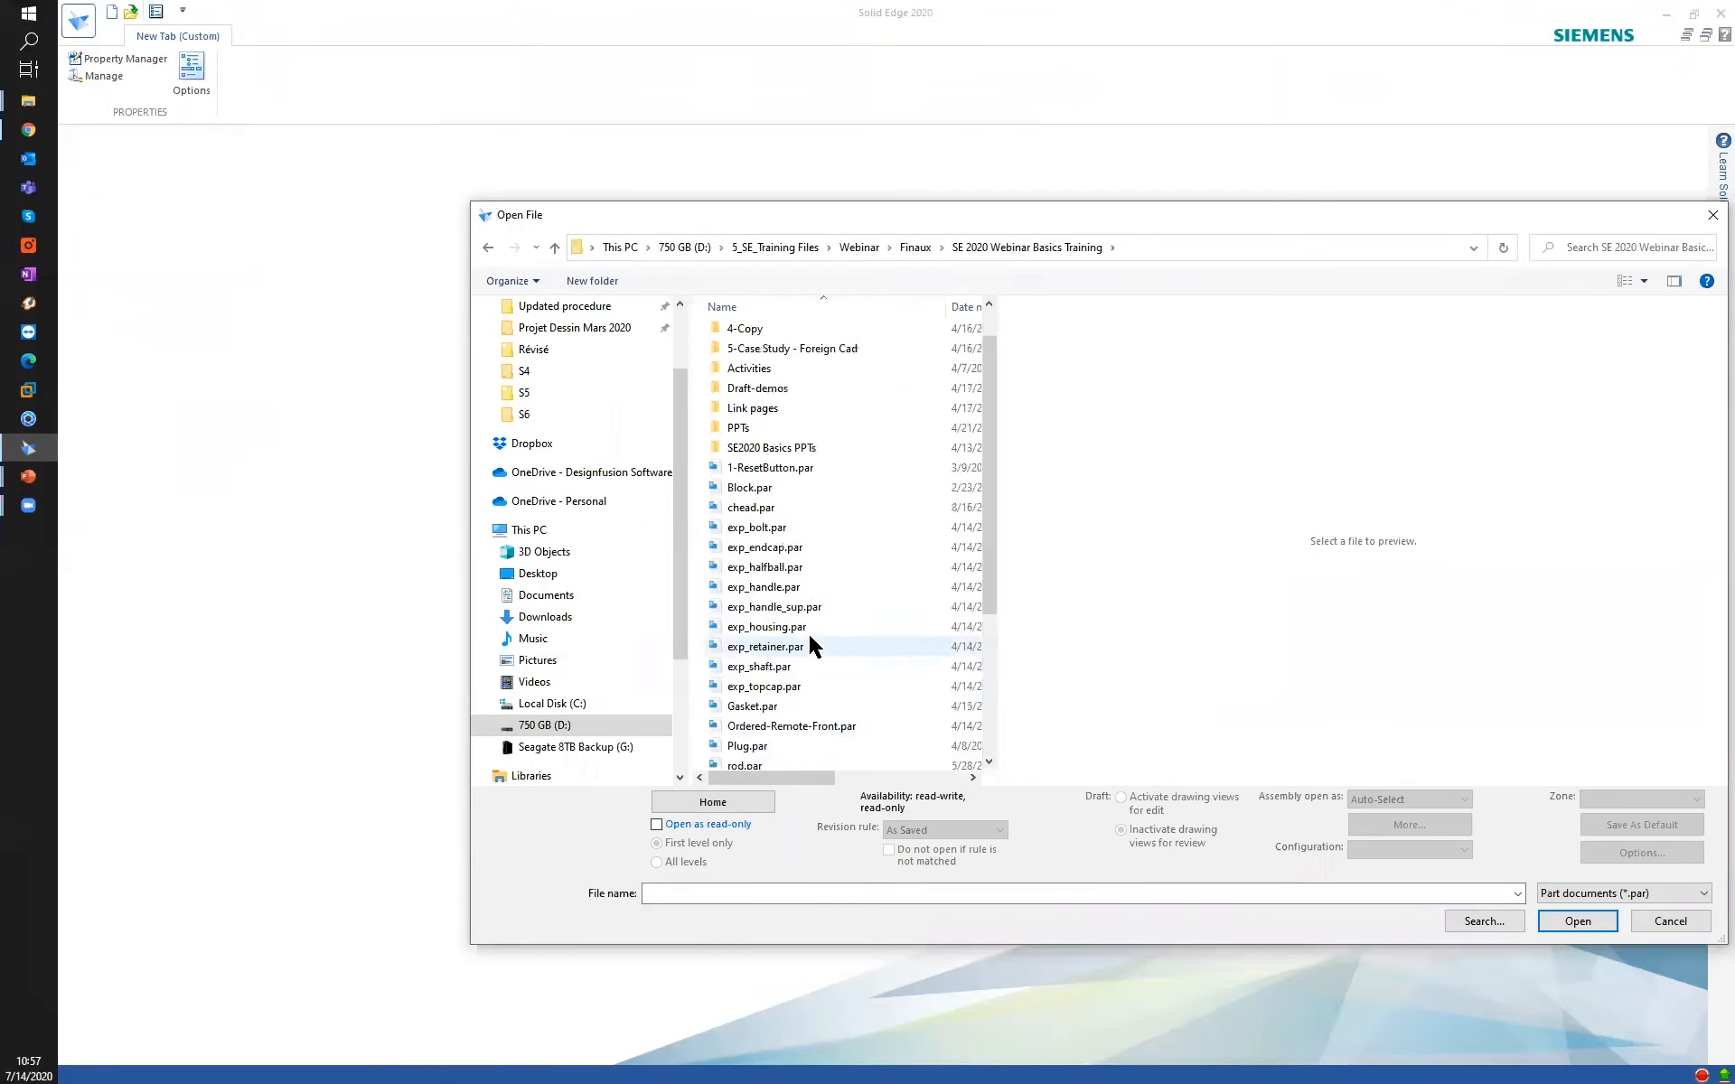
scroll(802, 575, "down", 1)
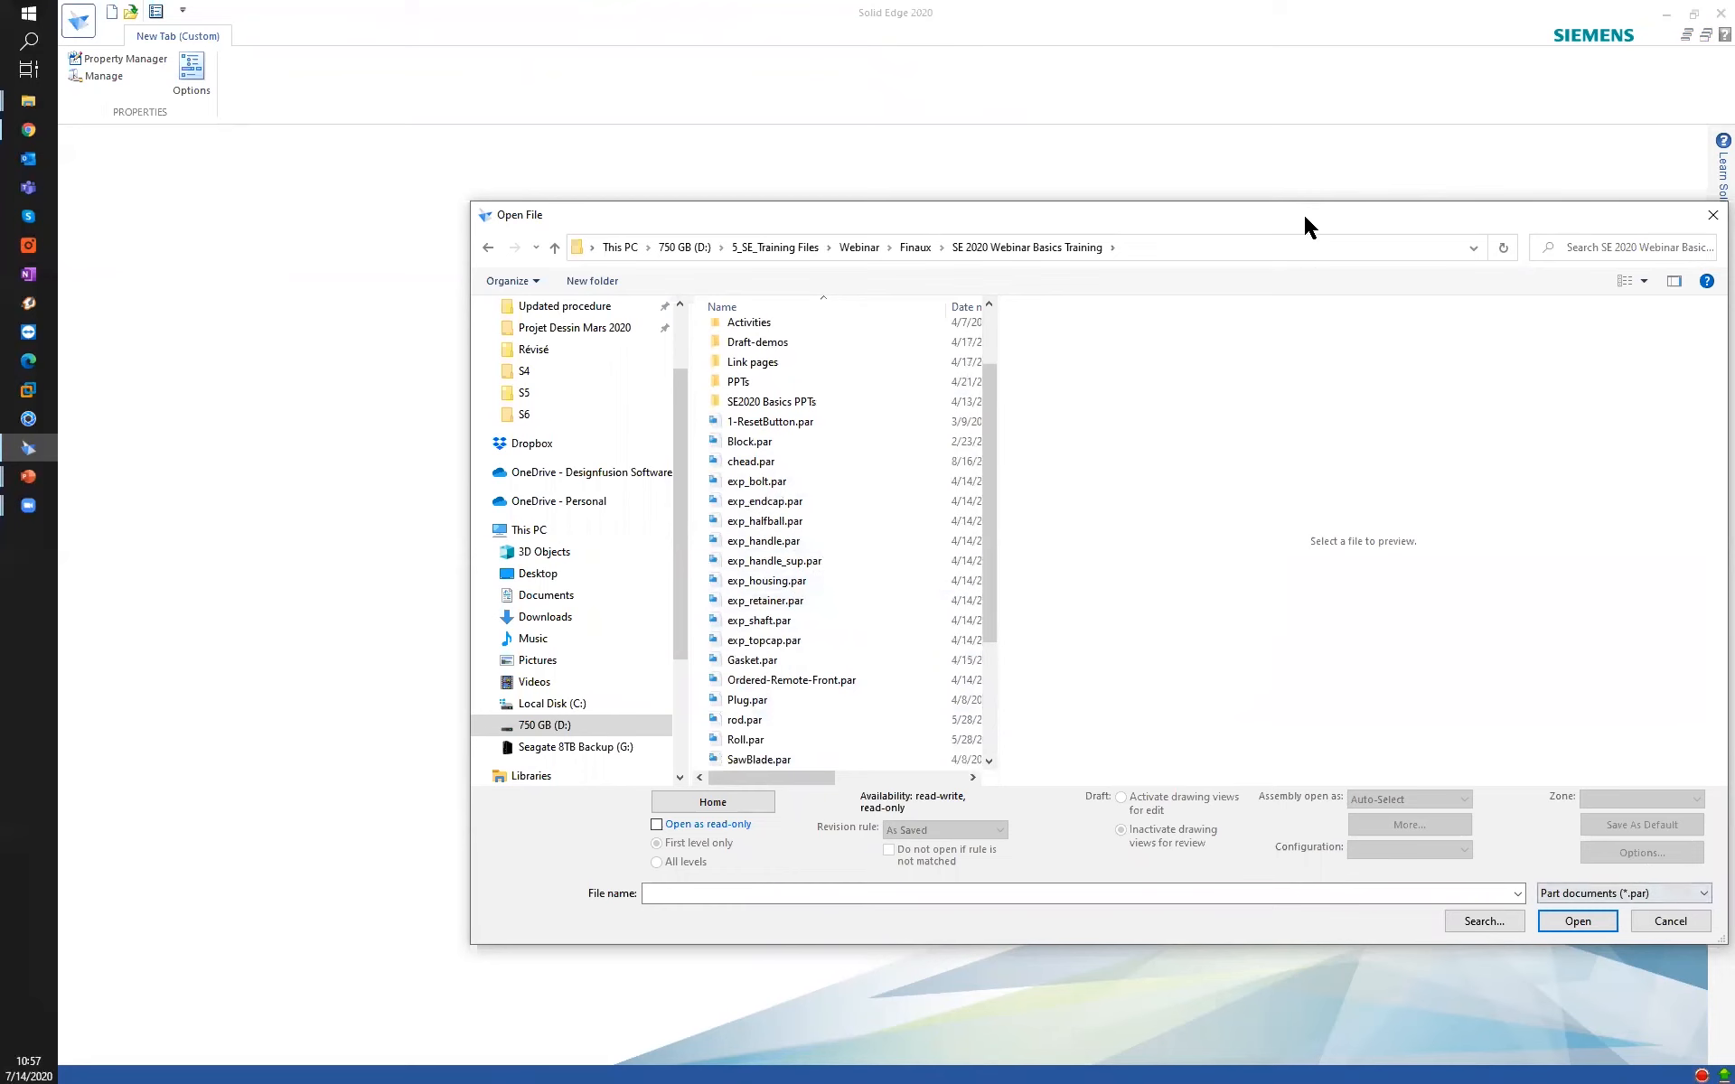
left_click_drag(1299, 213, 1011, 118)
scroll(470, 524, "up", 2)
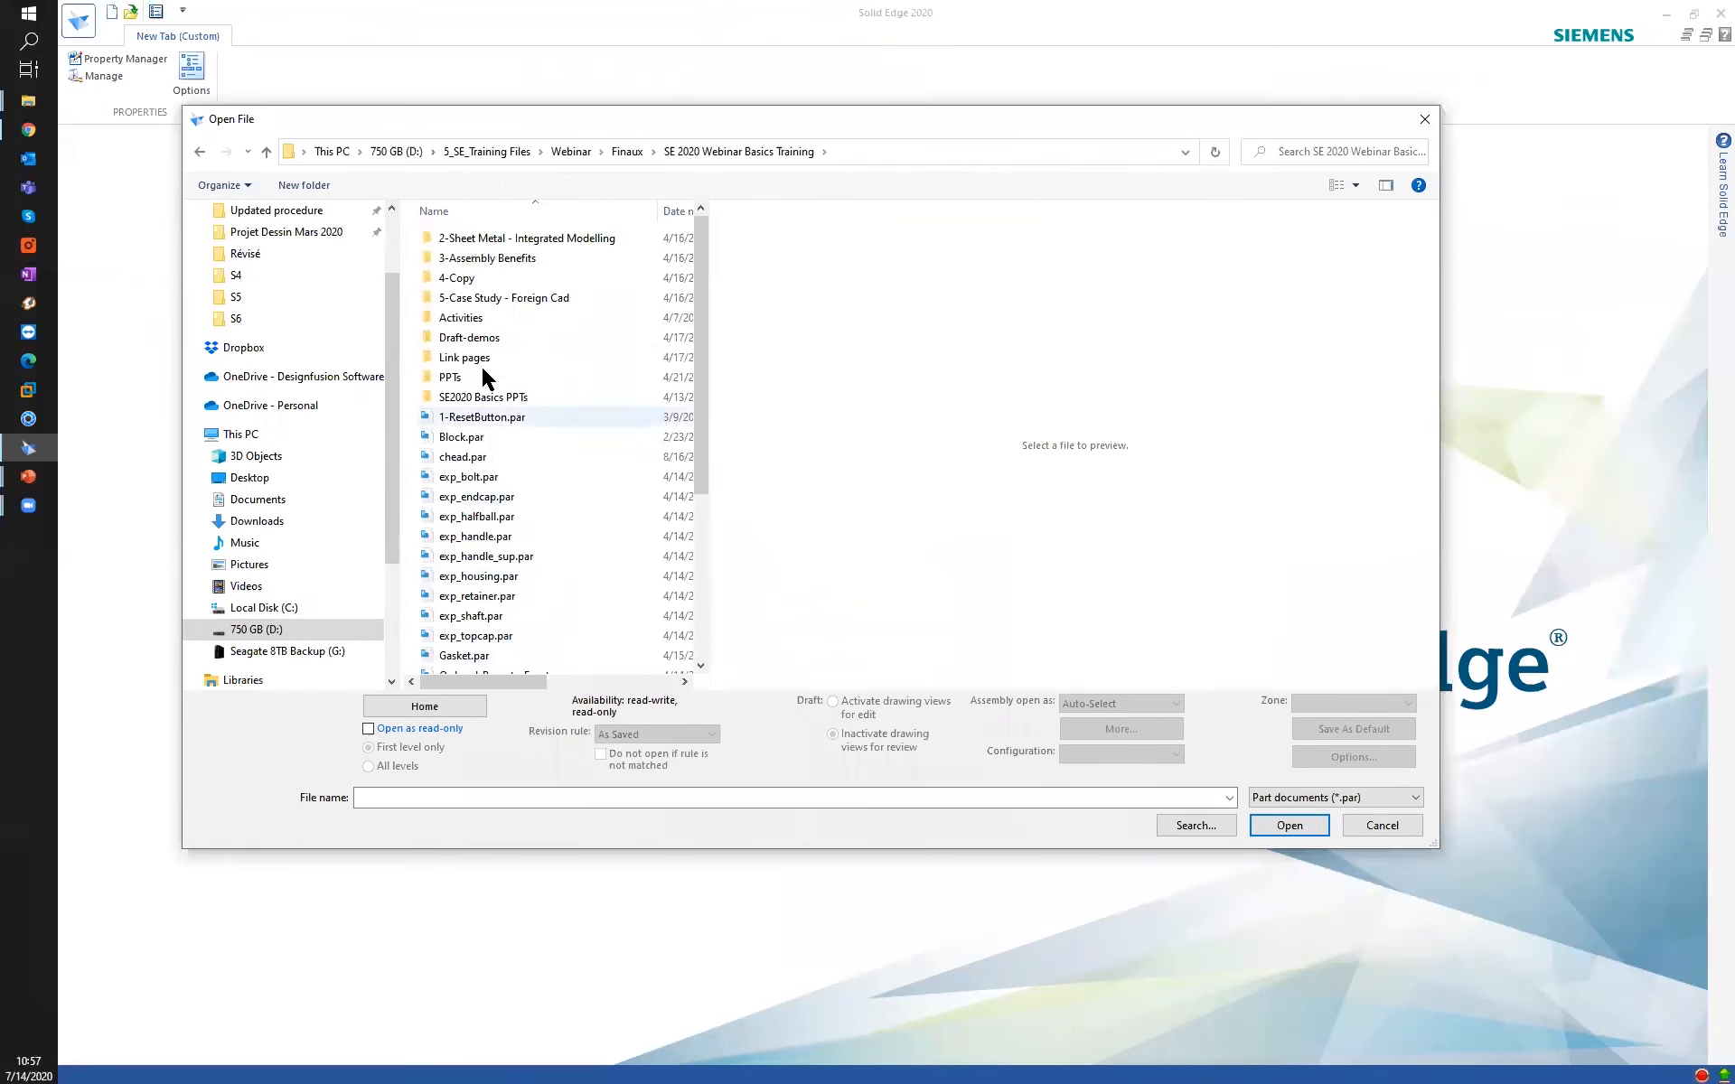
scroll(497, 452, "down", 3)
scroll(470, 506, "down", 2)
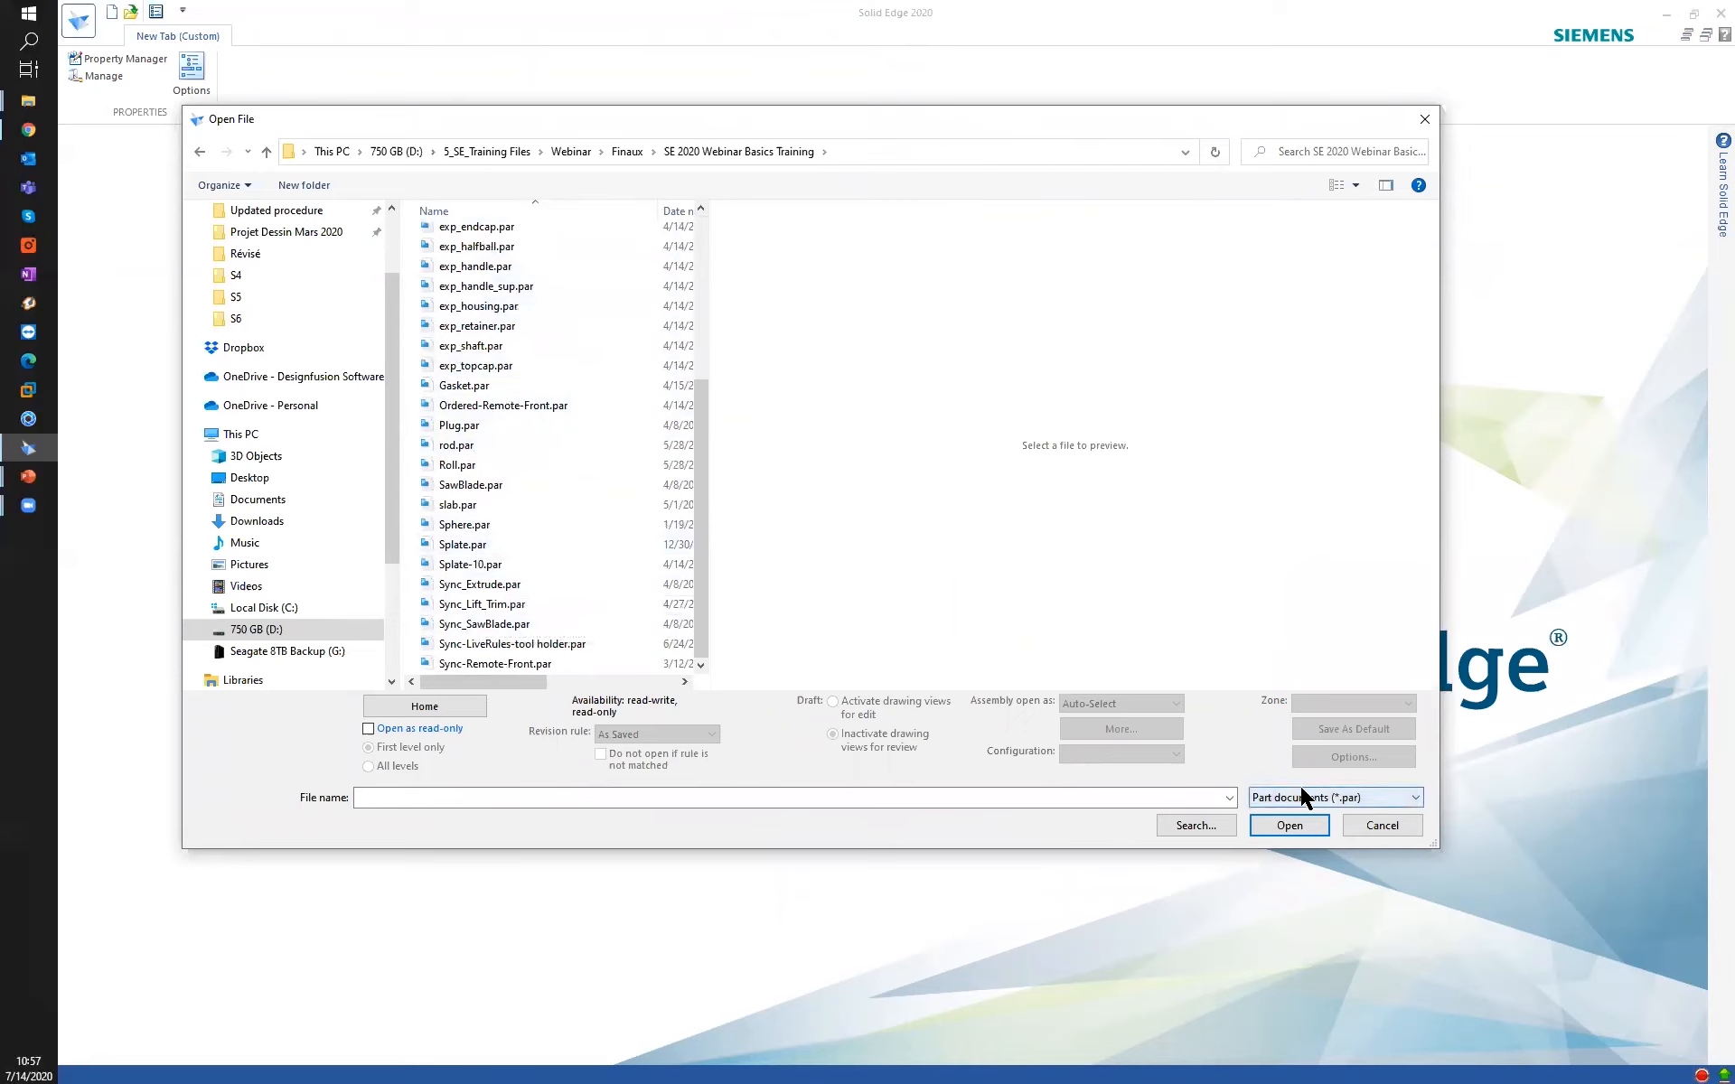
left_click(1328, 801)
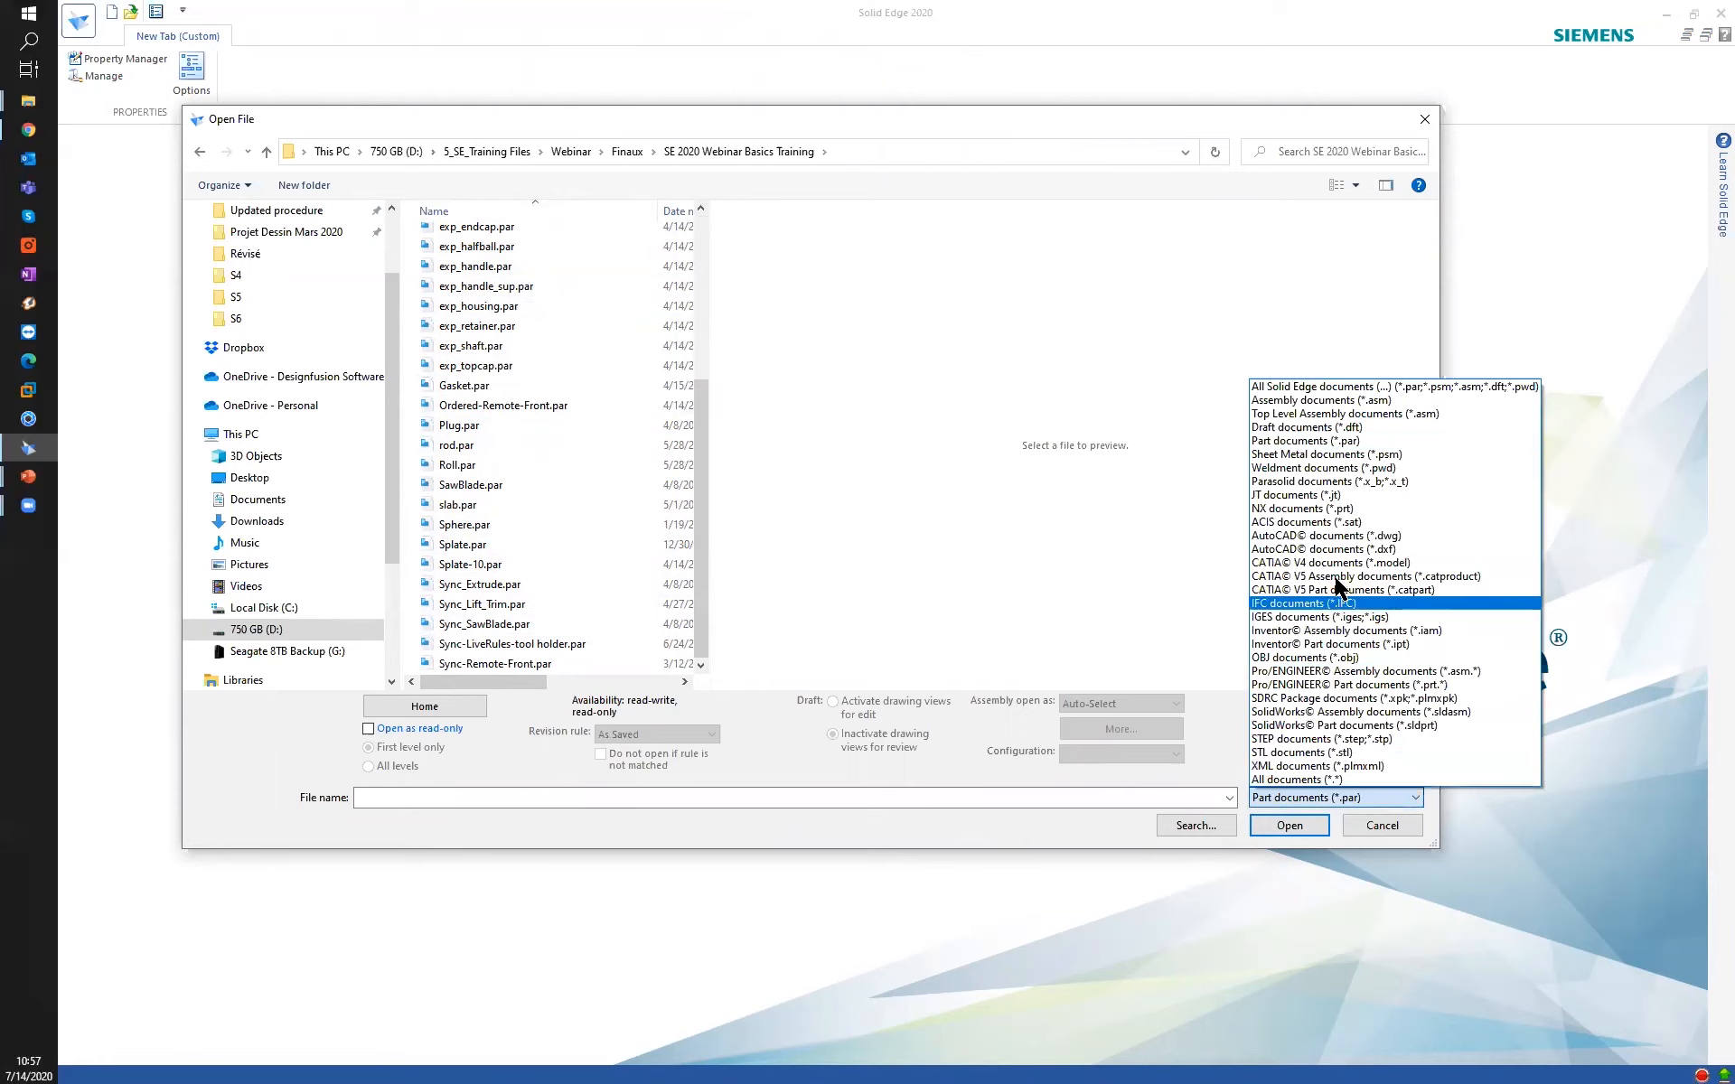
left_click(1308, 455)
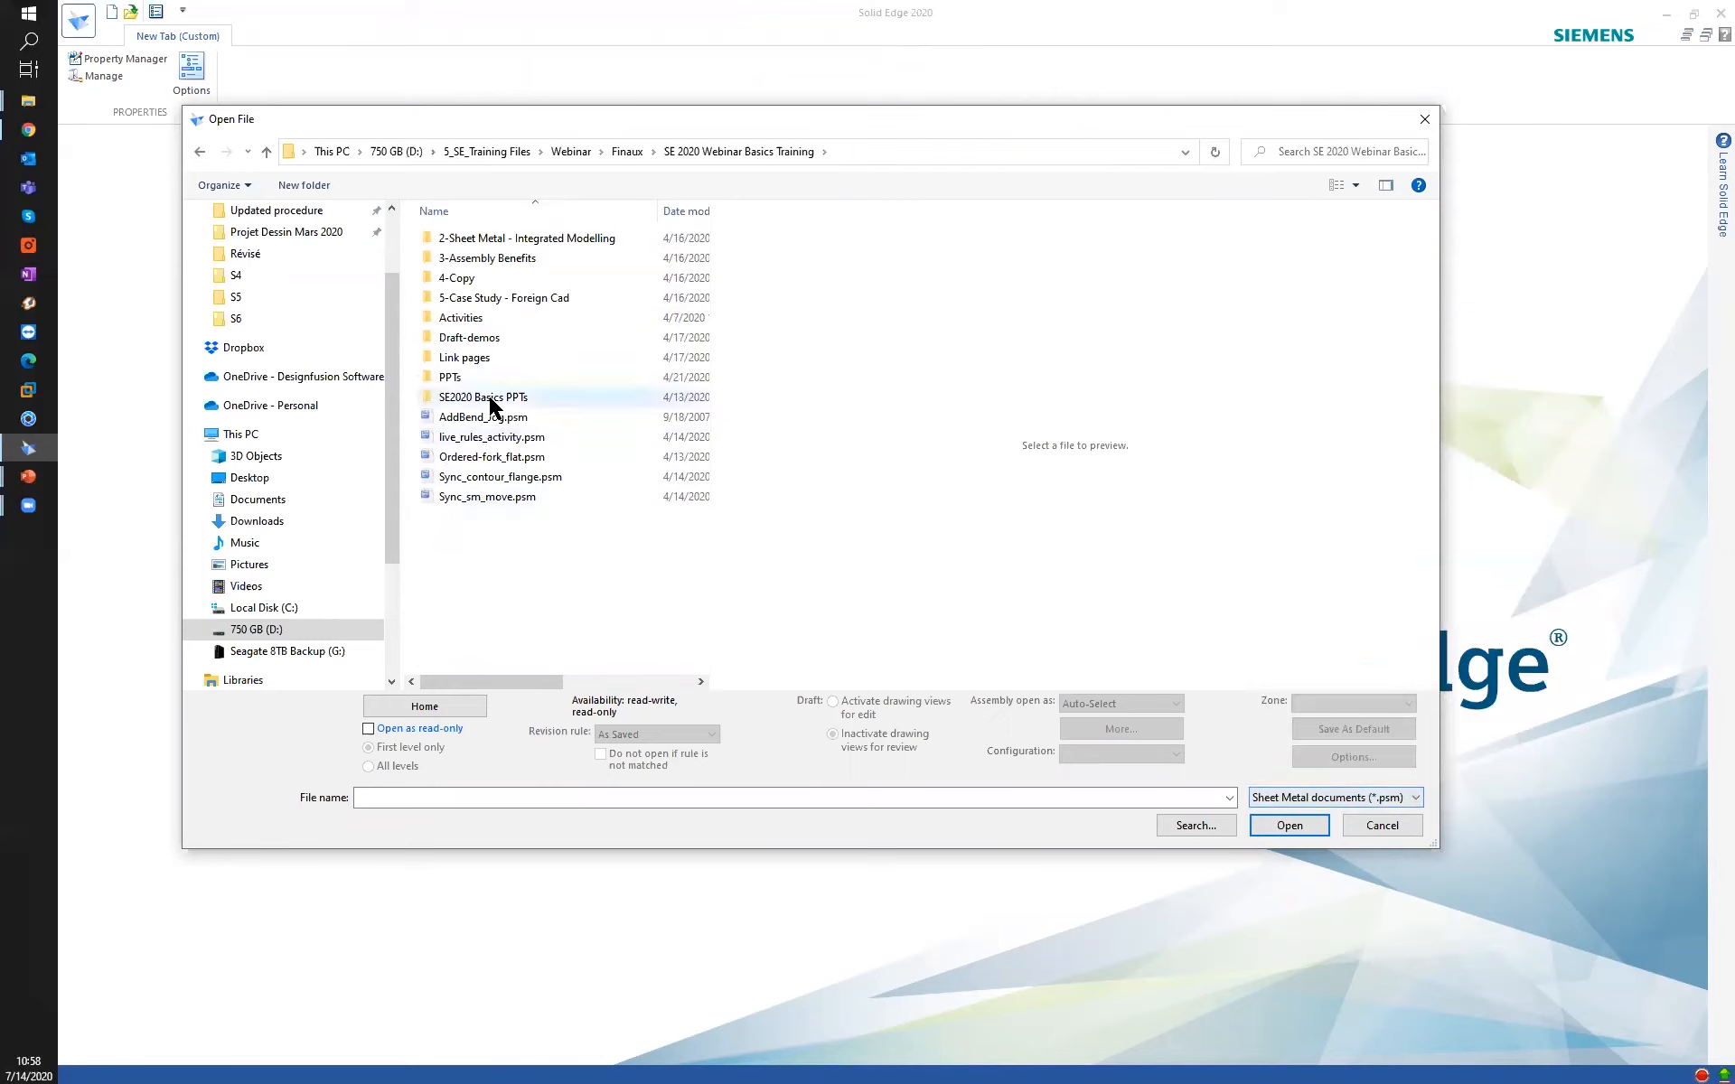
left_click(505, 440)
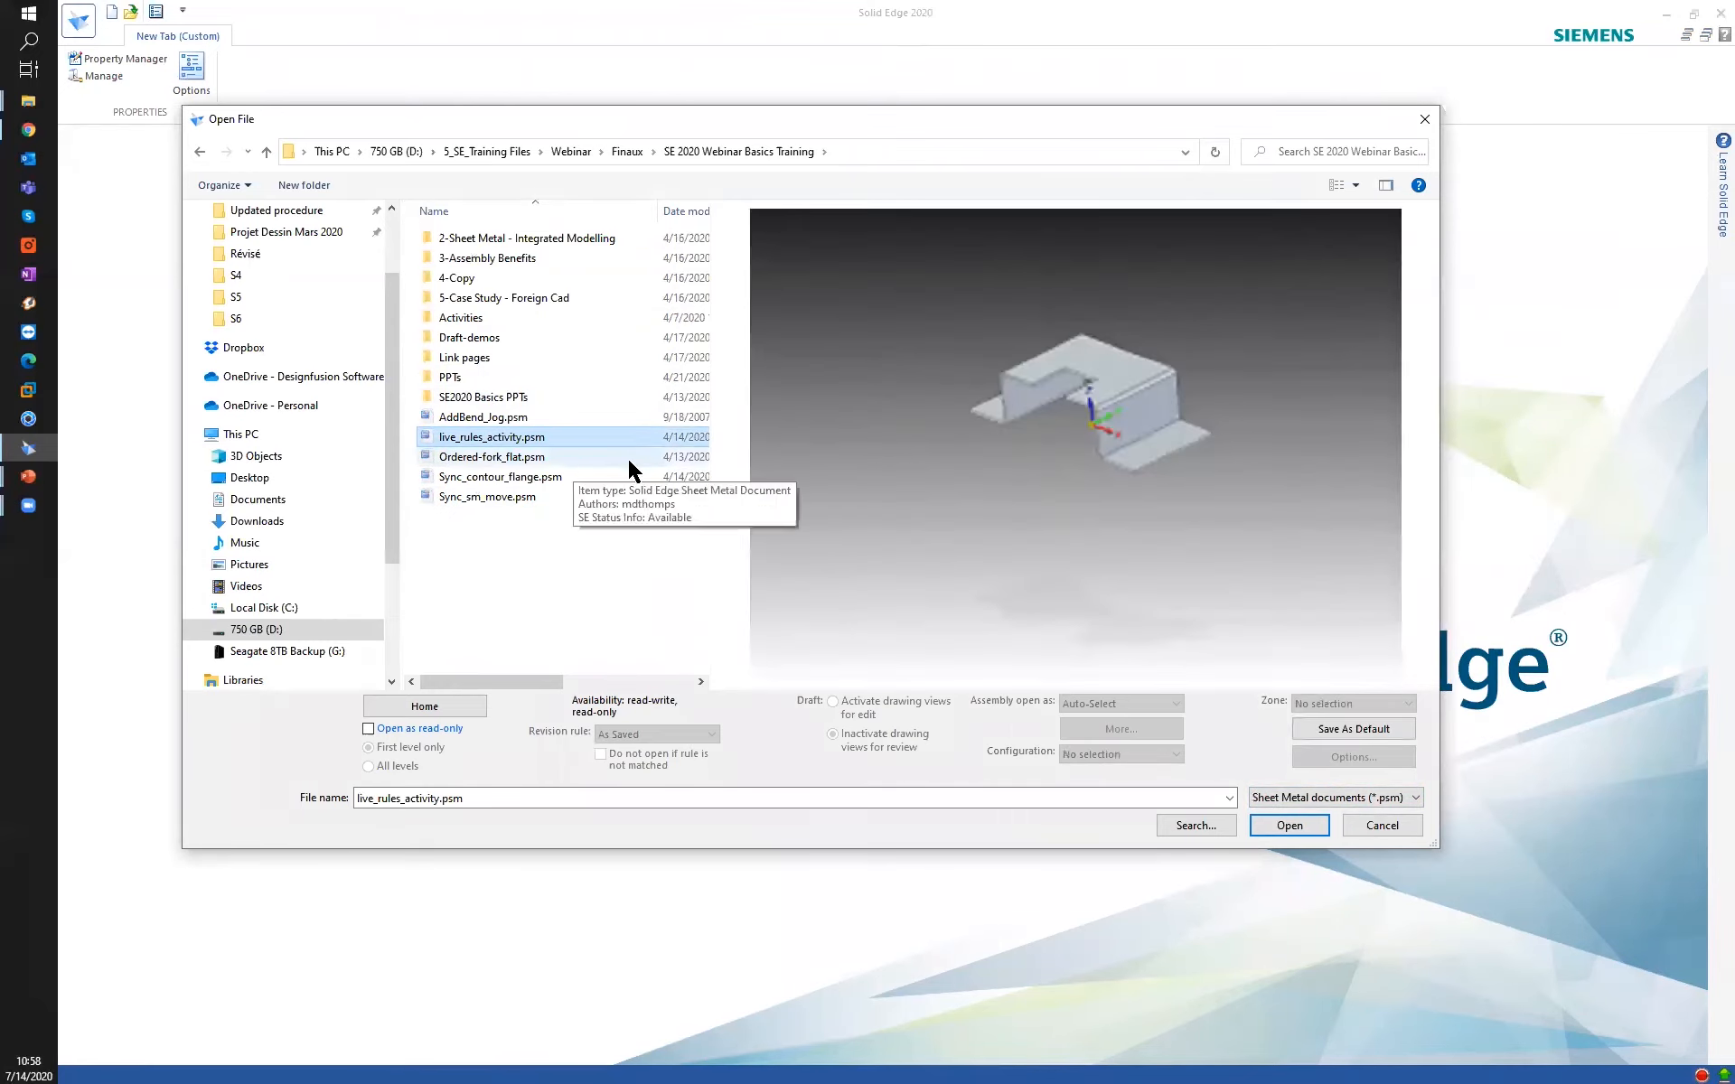
left_click(1289, 826)
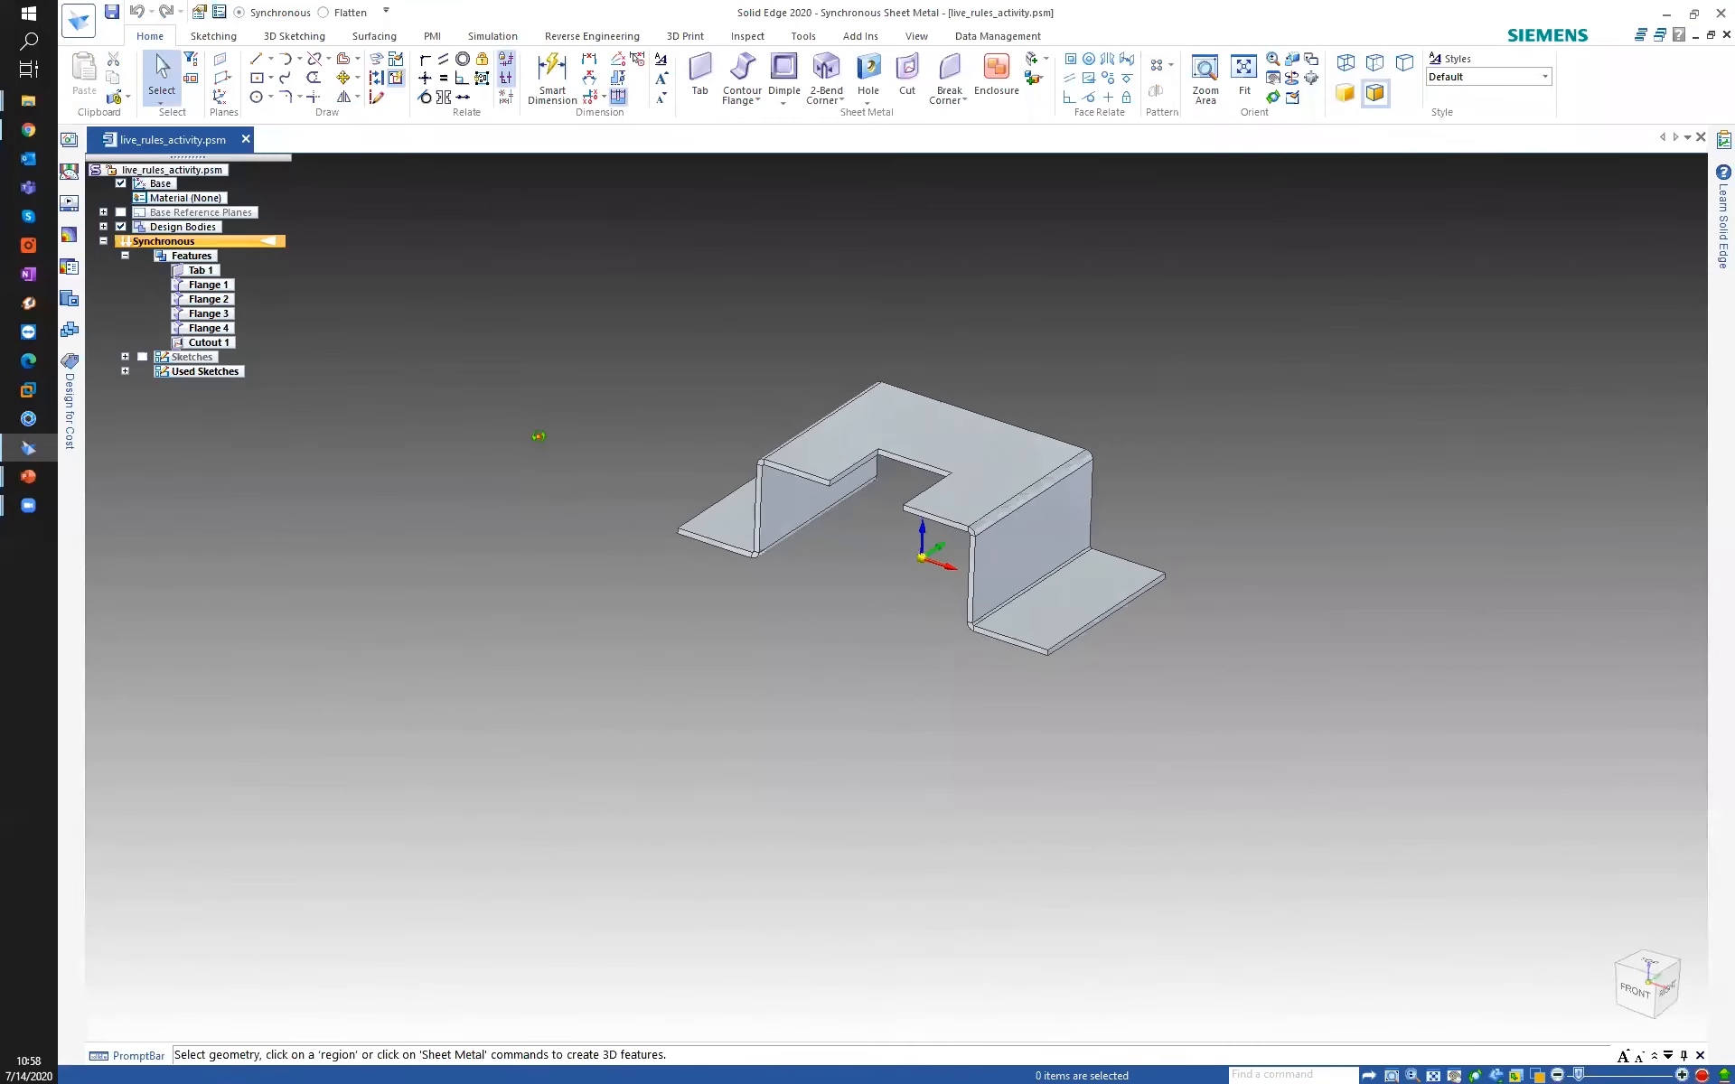
Select the front thickness face of the top tab, enable the Aligned Holes rule and start moving the face along its normal.
scroll(750, 492, "up", 4)
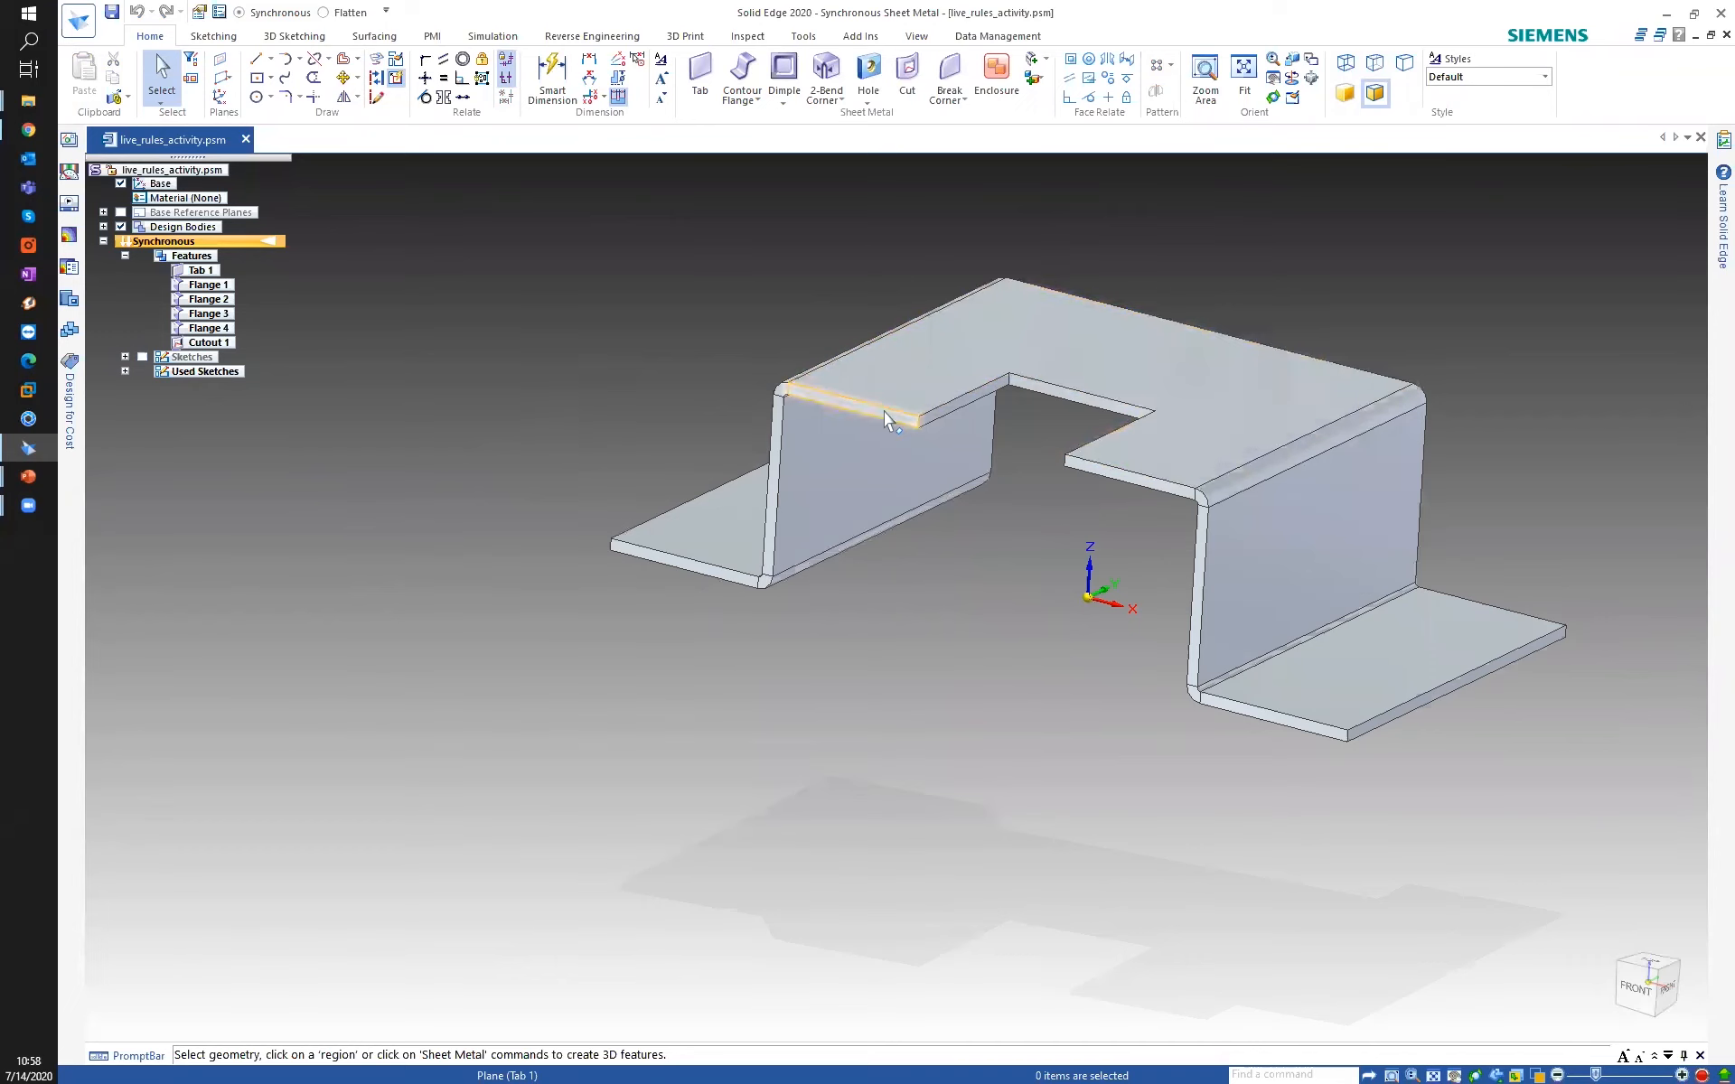
left_click(884, 417)
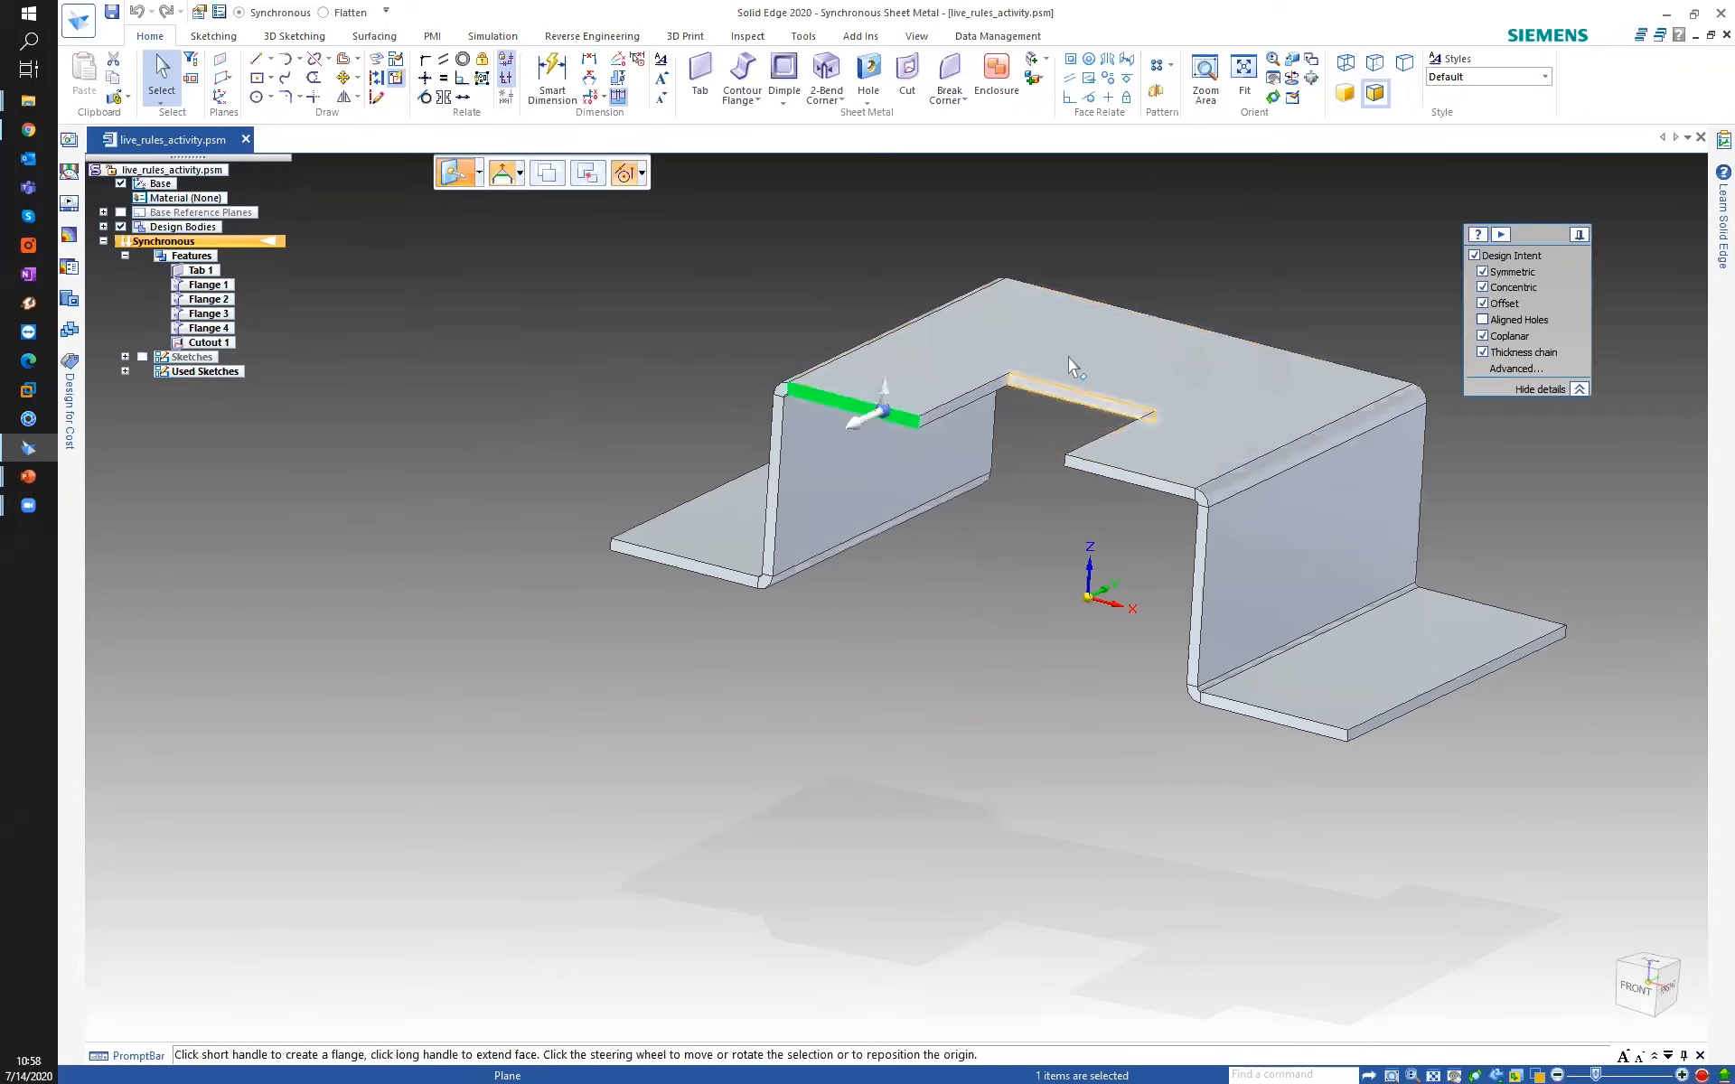
left_click(1482, 320)
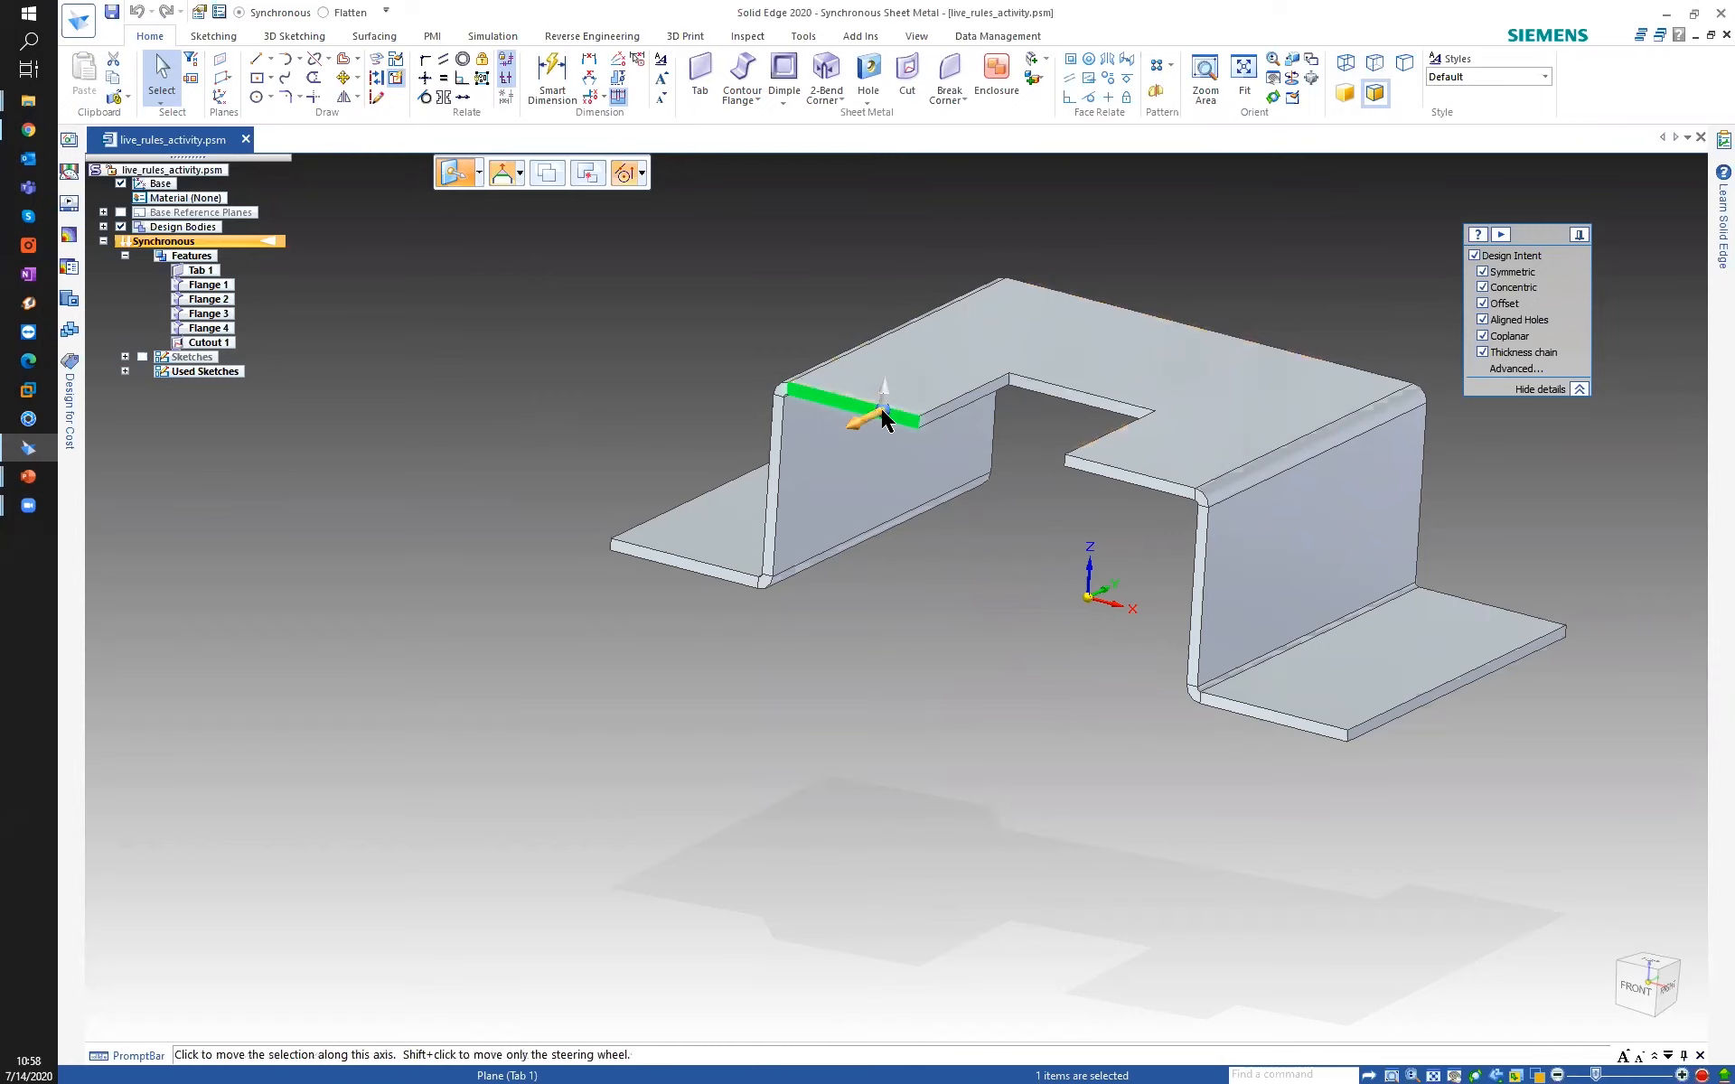
left_click(853, 423)
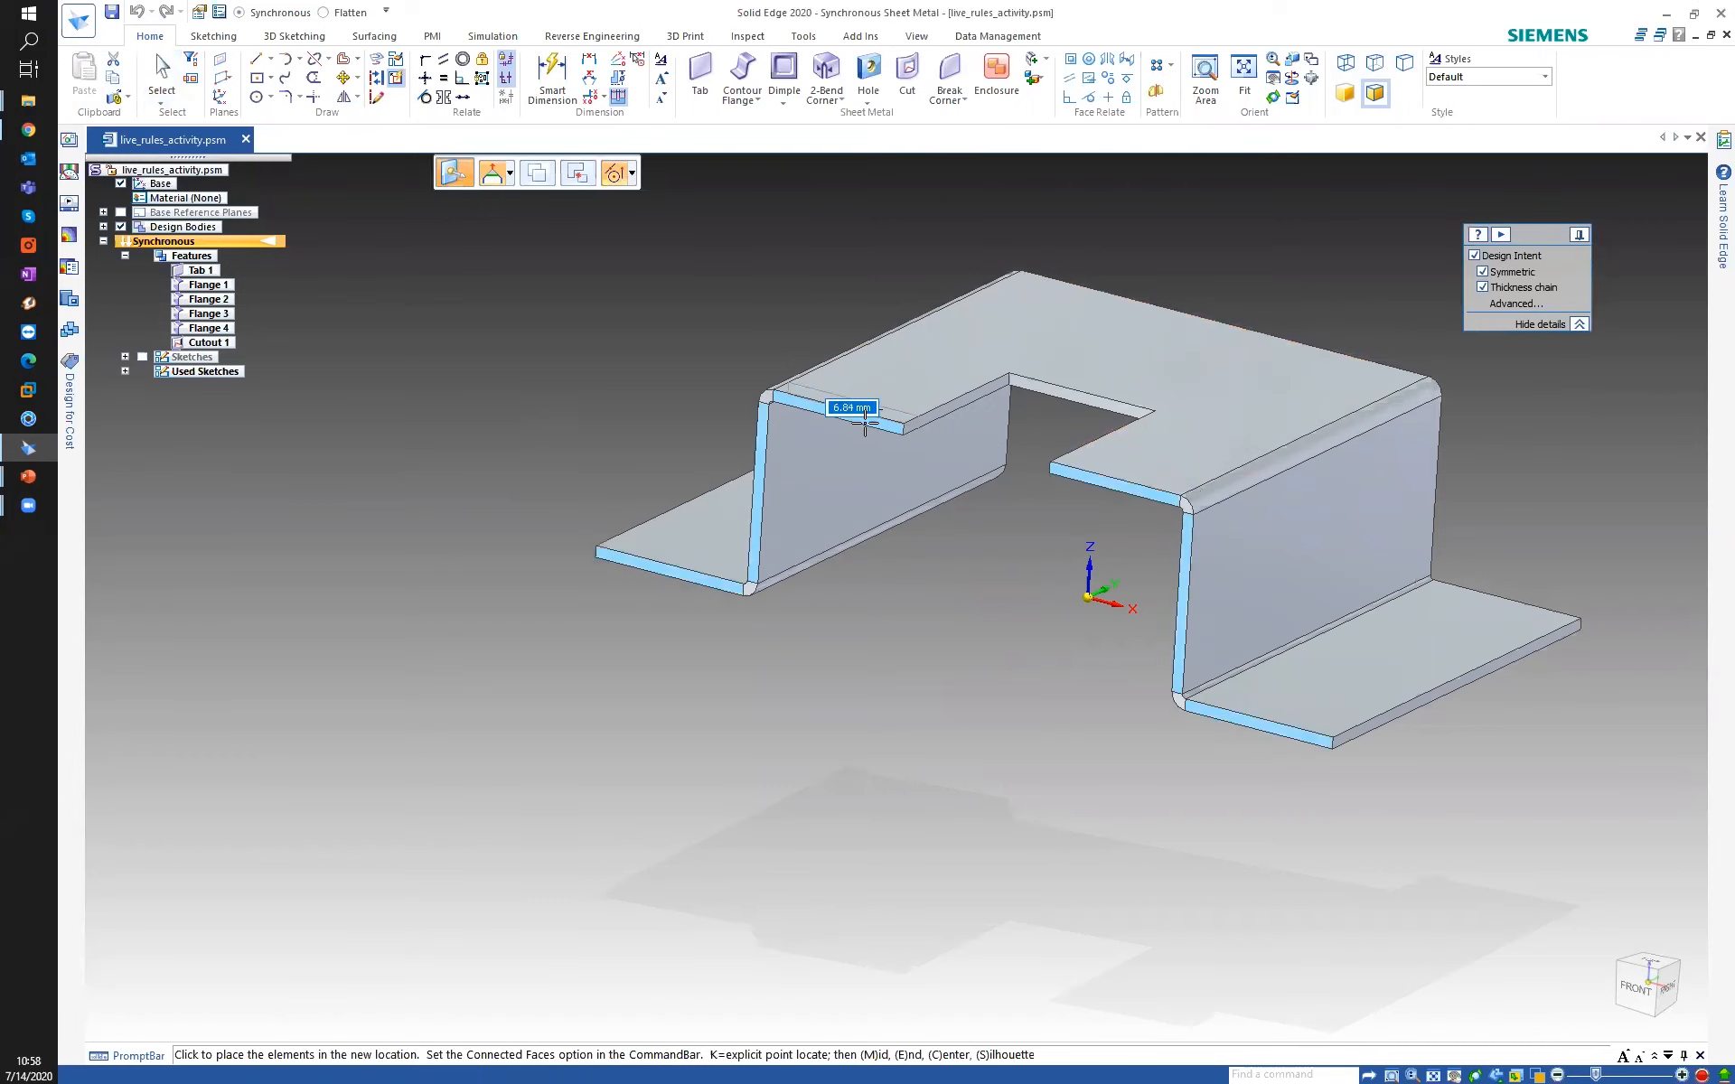
Turn off the Symmetric and Coplanar rules and preview moving the tab's front face with only Thickness chain active.
left_click(1482, 272)
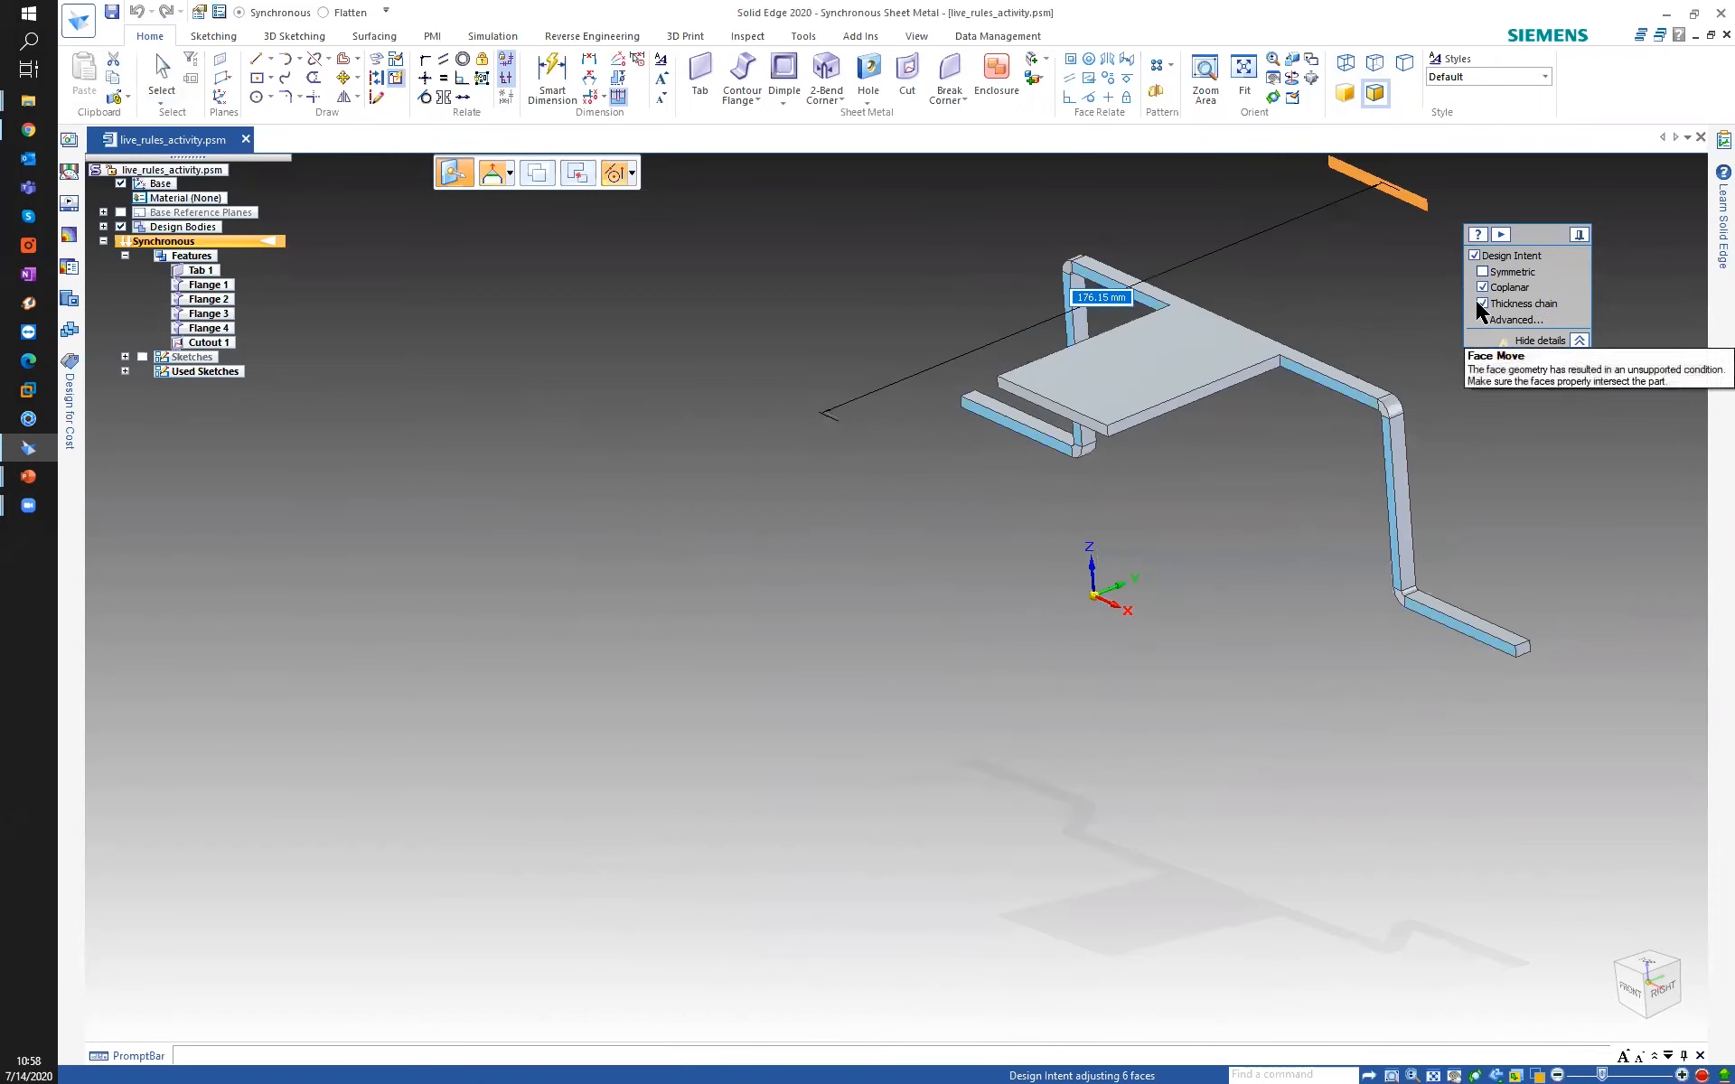
left_click(1184, 457)
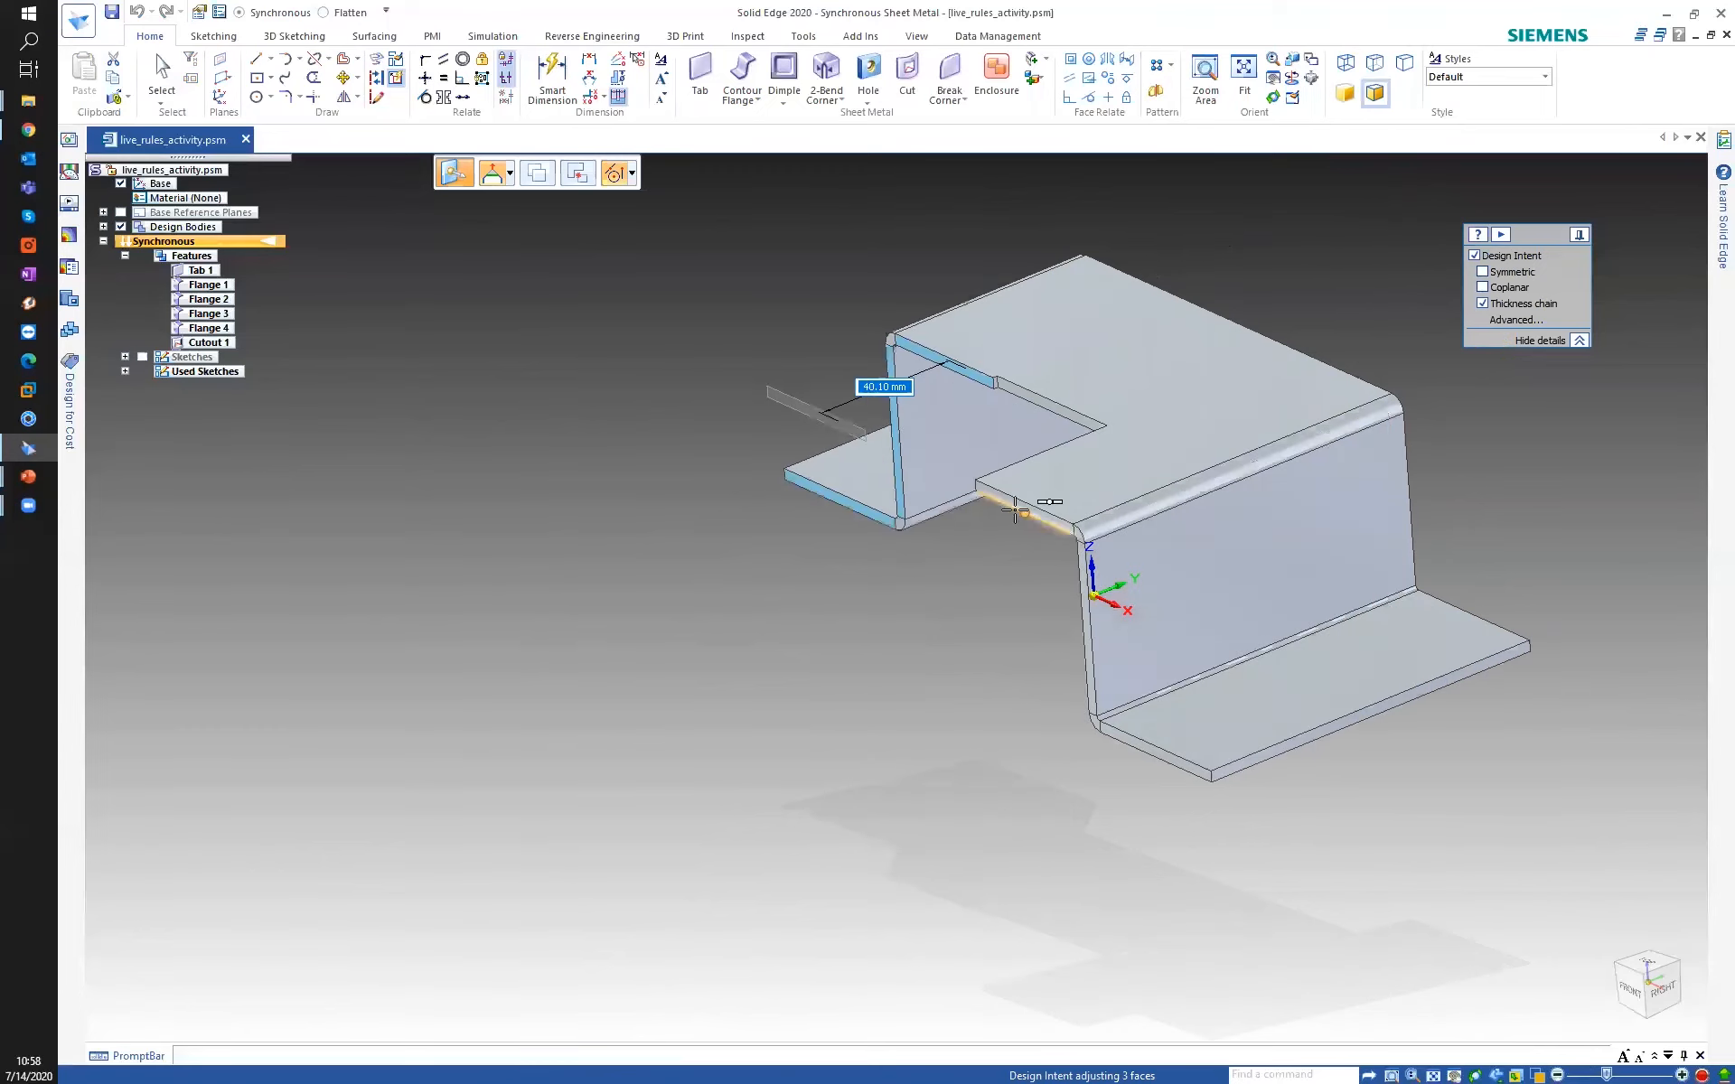
middle_click_drag(843, 534, 913, 527)
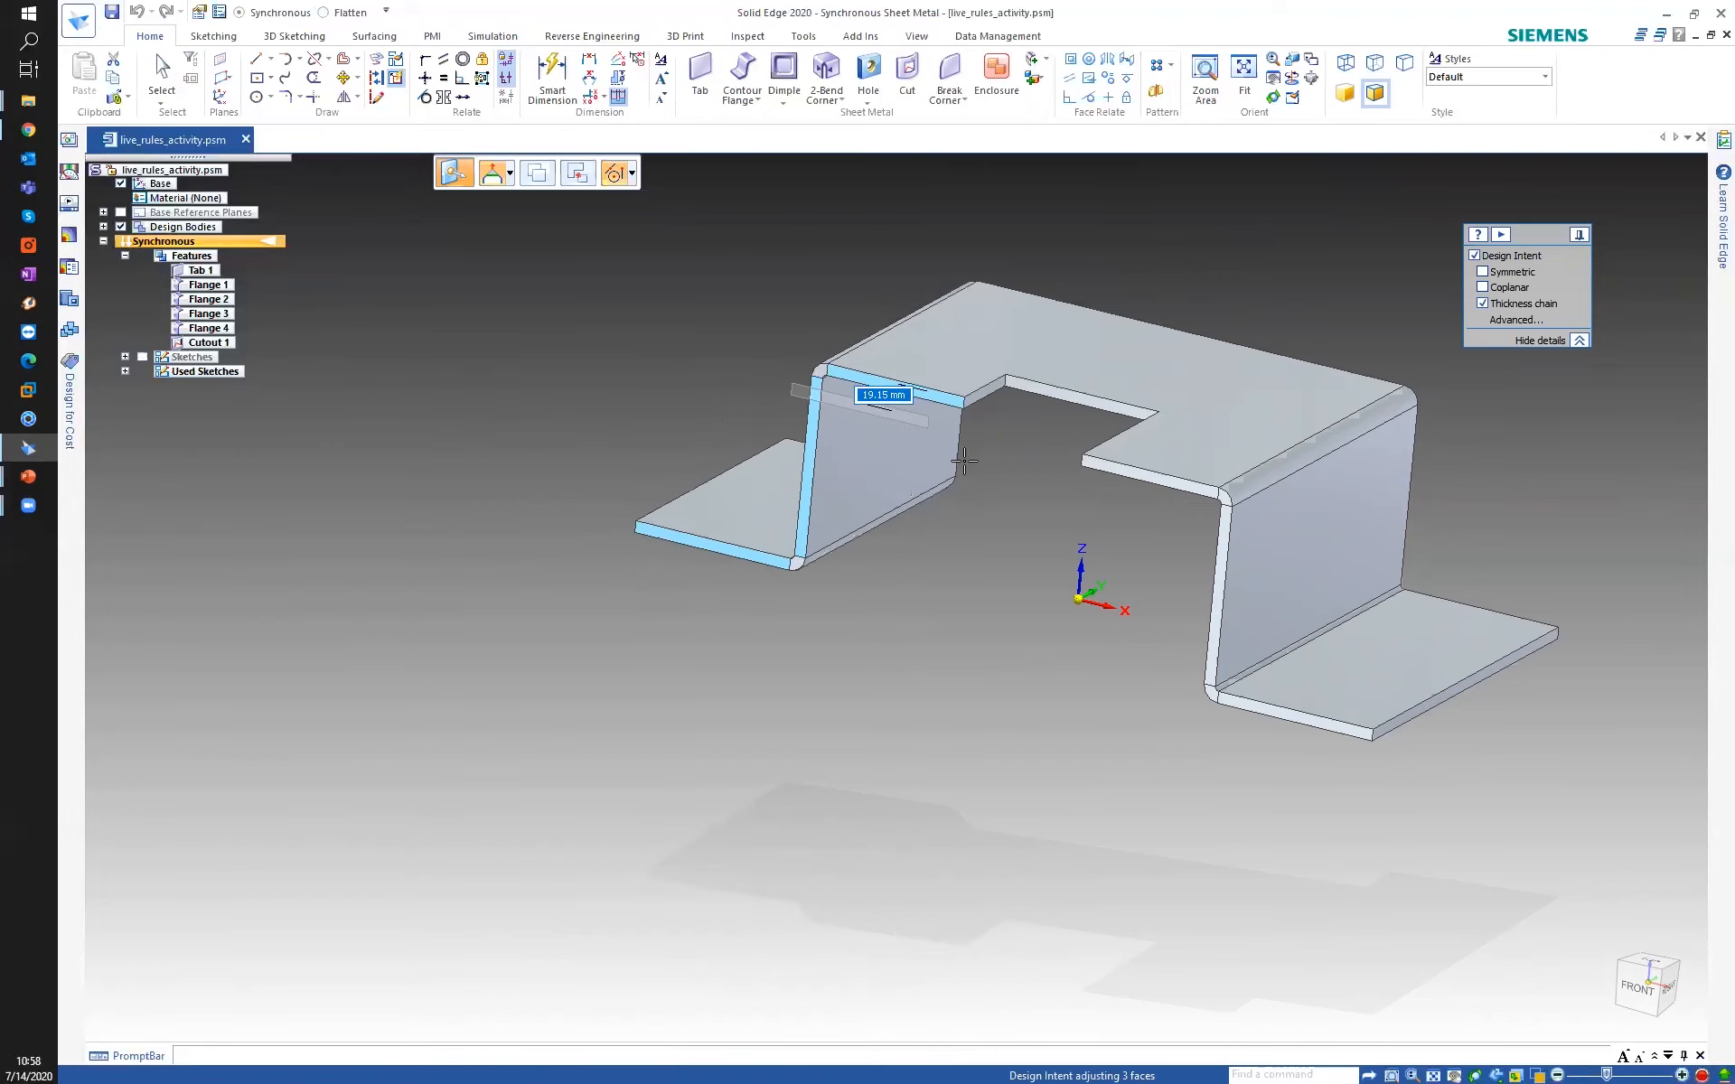
middle_click_drag(940, 479, 907, 549)
left_click_drag(907, 554, 1477, 318)
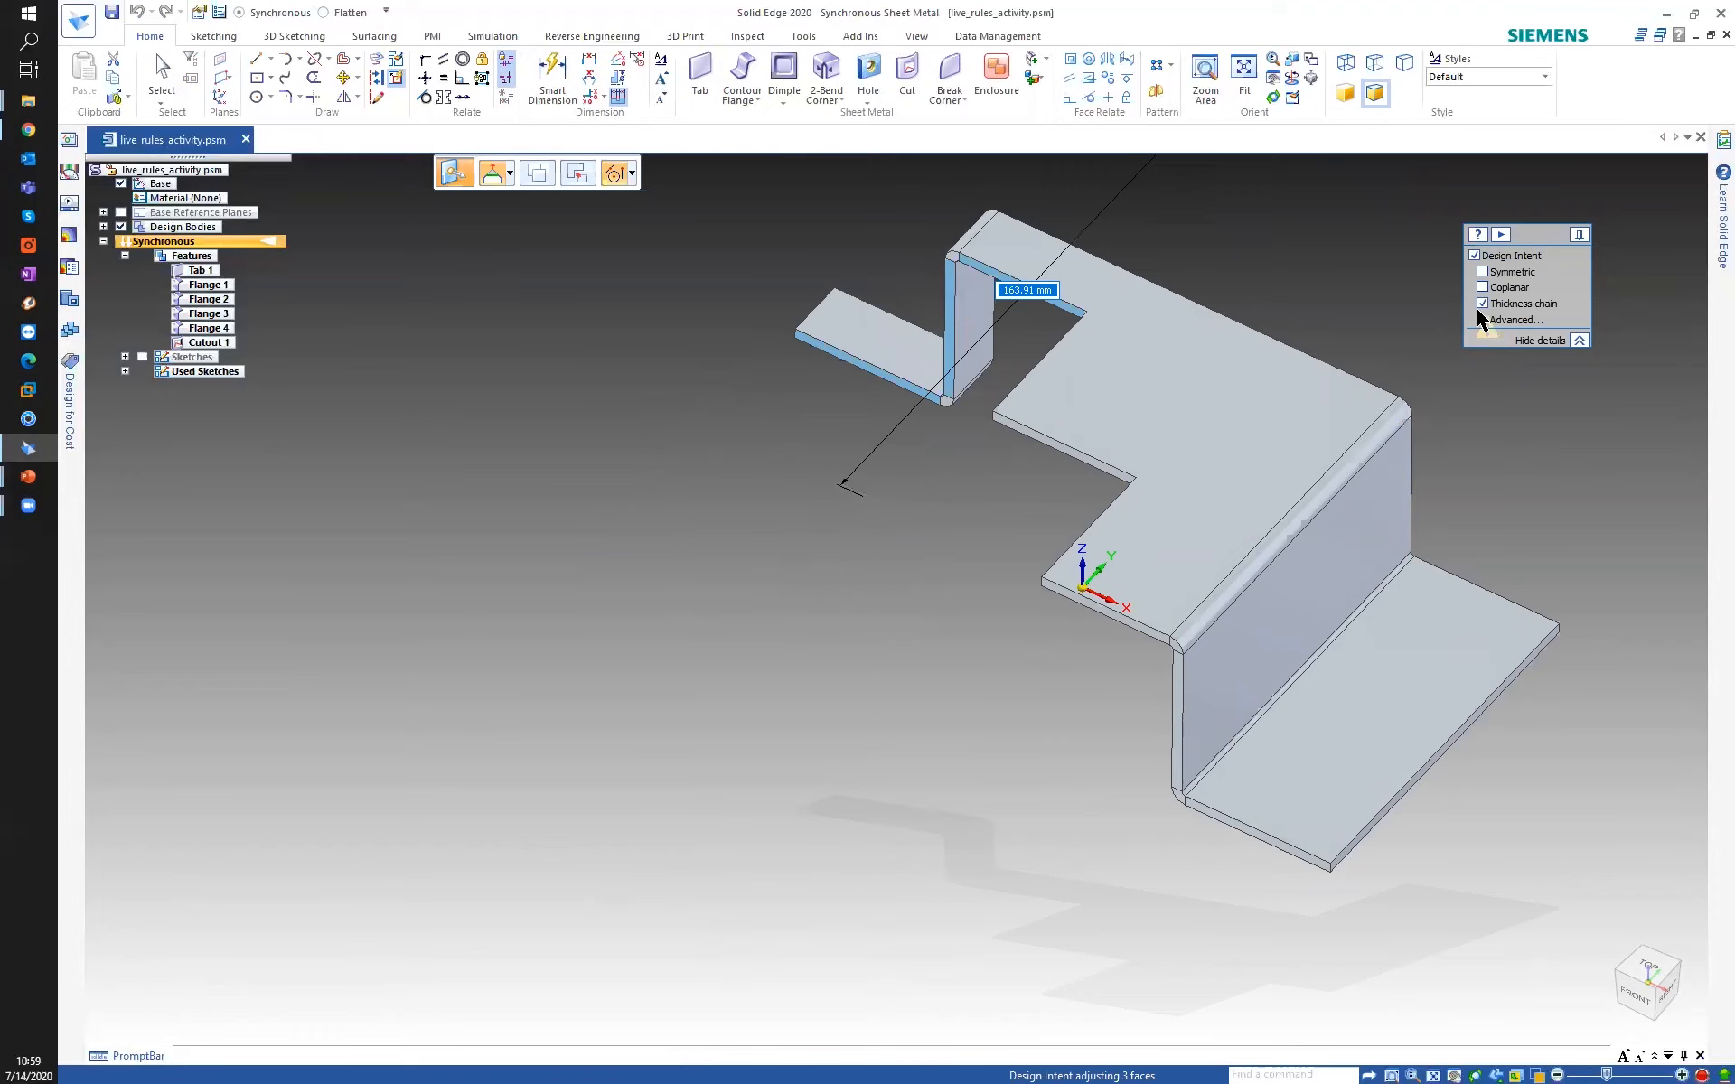
Turn off the Thickness chain rule, preview moving the tab's front face alone, and cancel the move.
left_click(1482, 304)
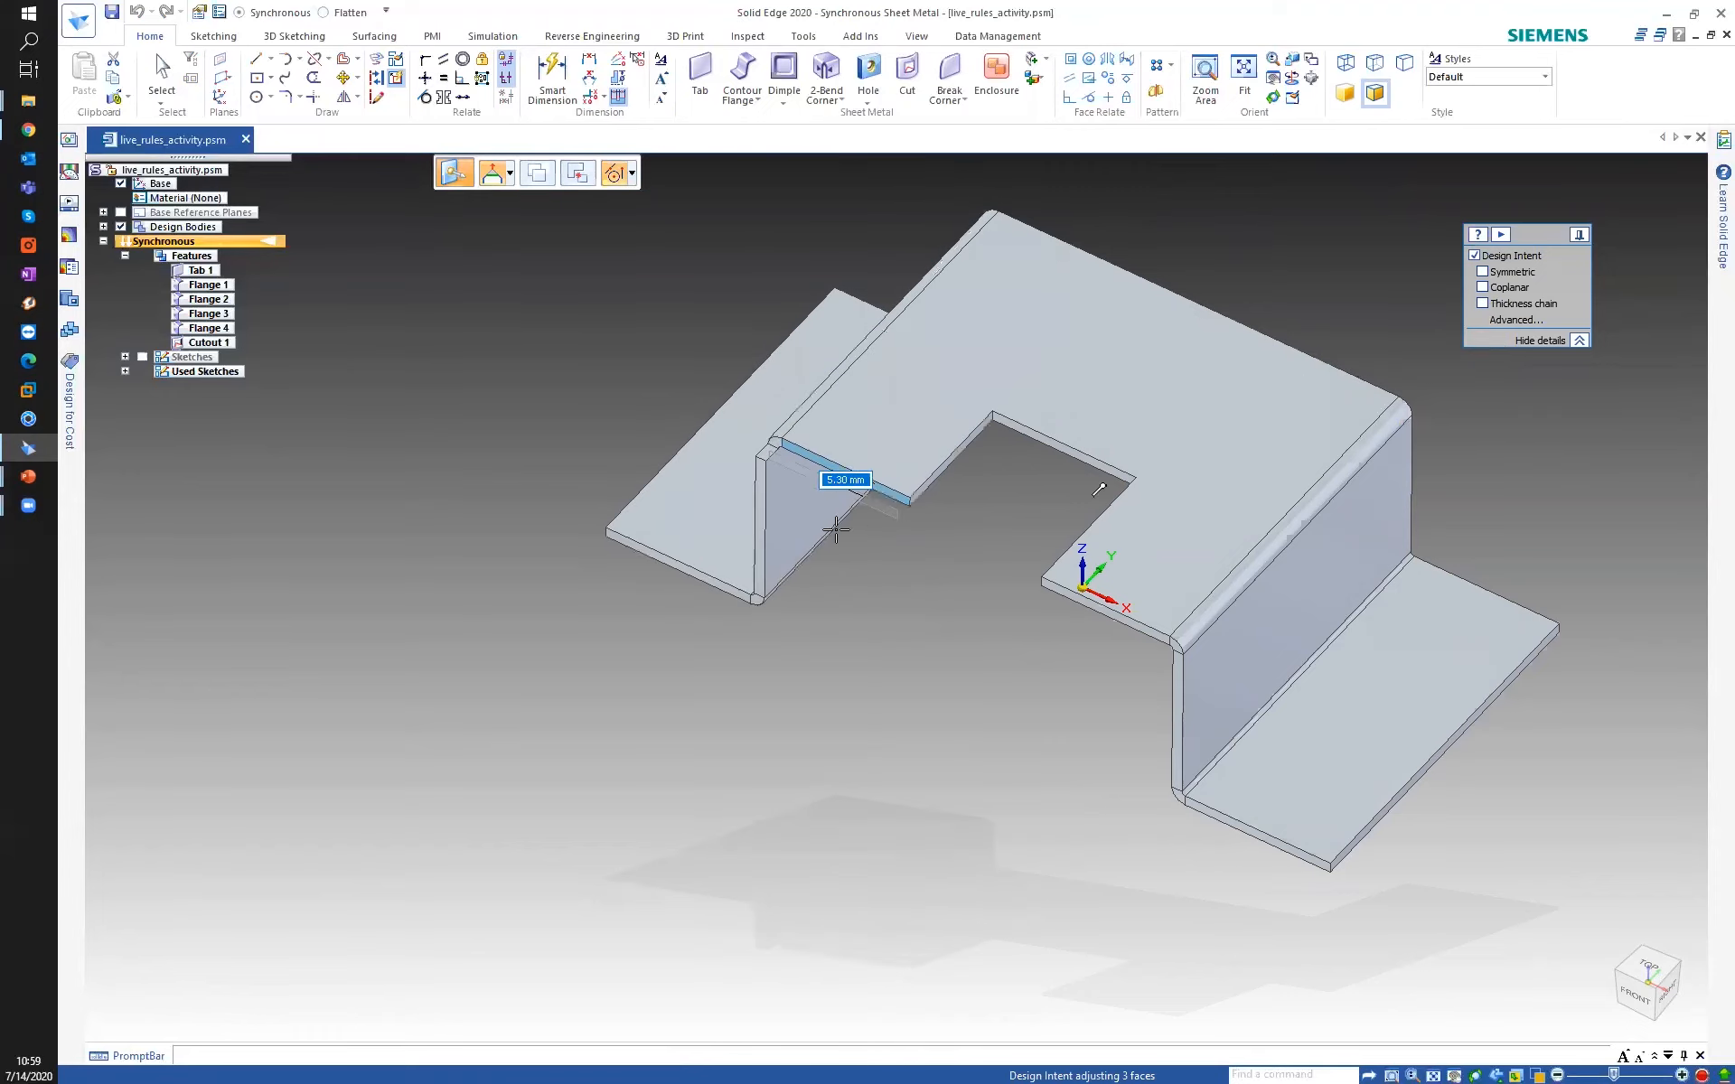
left_click_drag(740, 573, 855, 479)
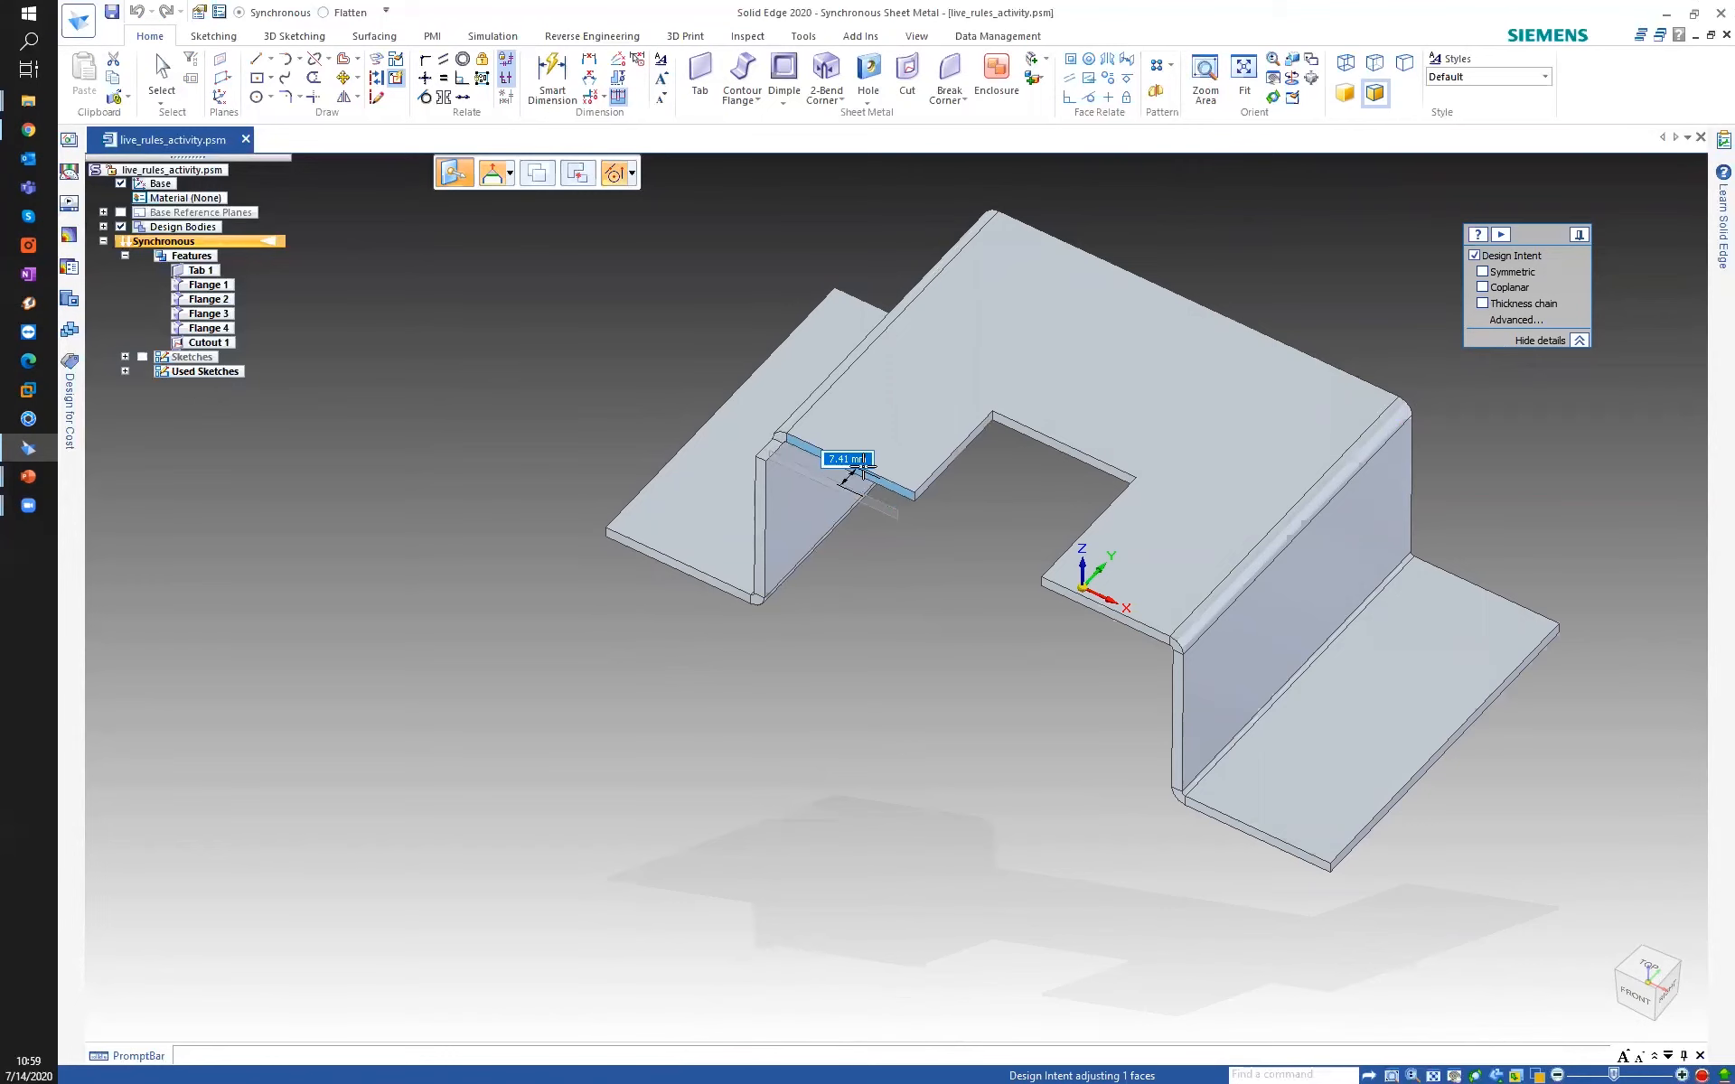
middle_click_drag(857, 471, 916, 457)
left_click_drag(916, 465, 702, 421)
key("Escape")
middle_click_drag(461, 493, 410, 448)
key("Escape")
middle_click_drag(564, 374, 599, 385)
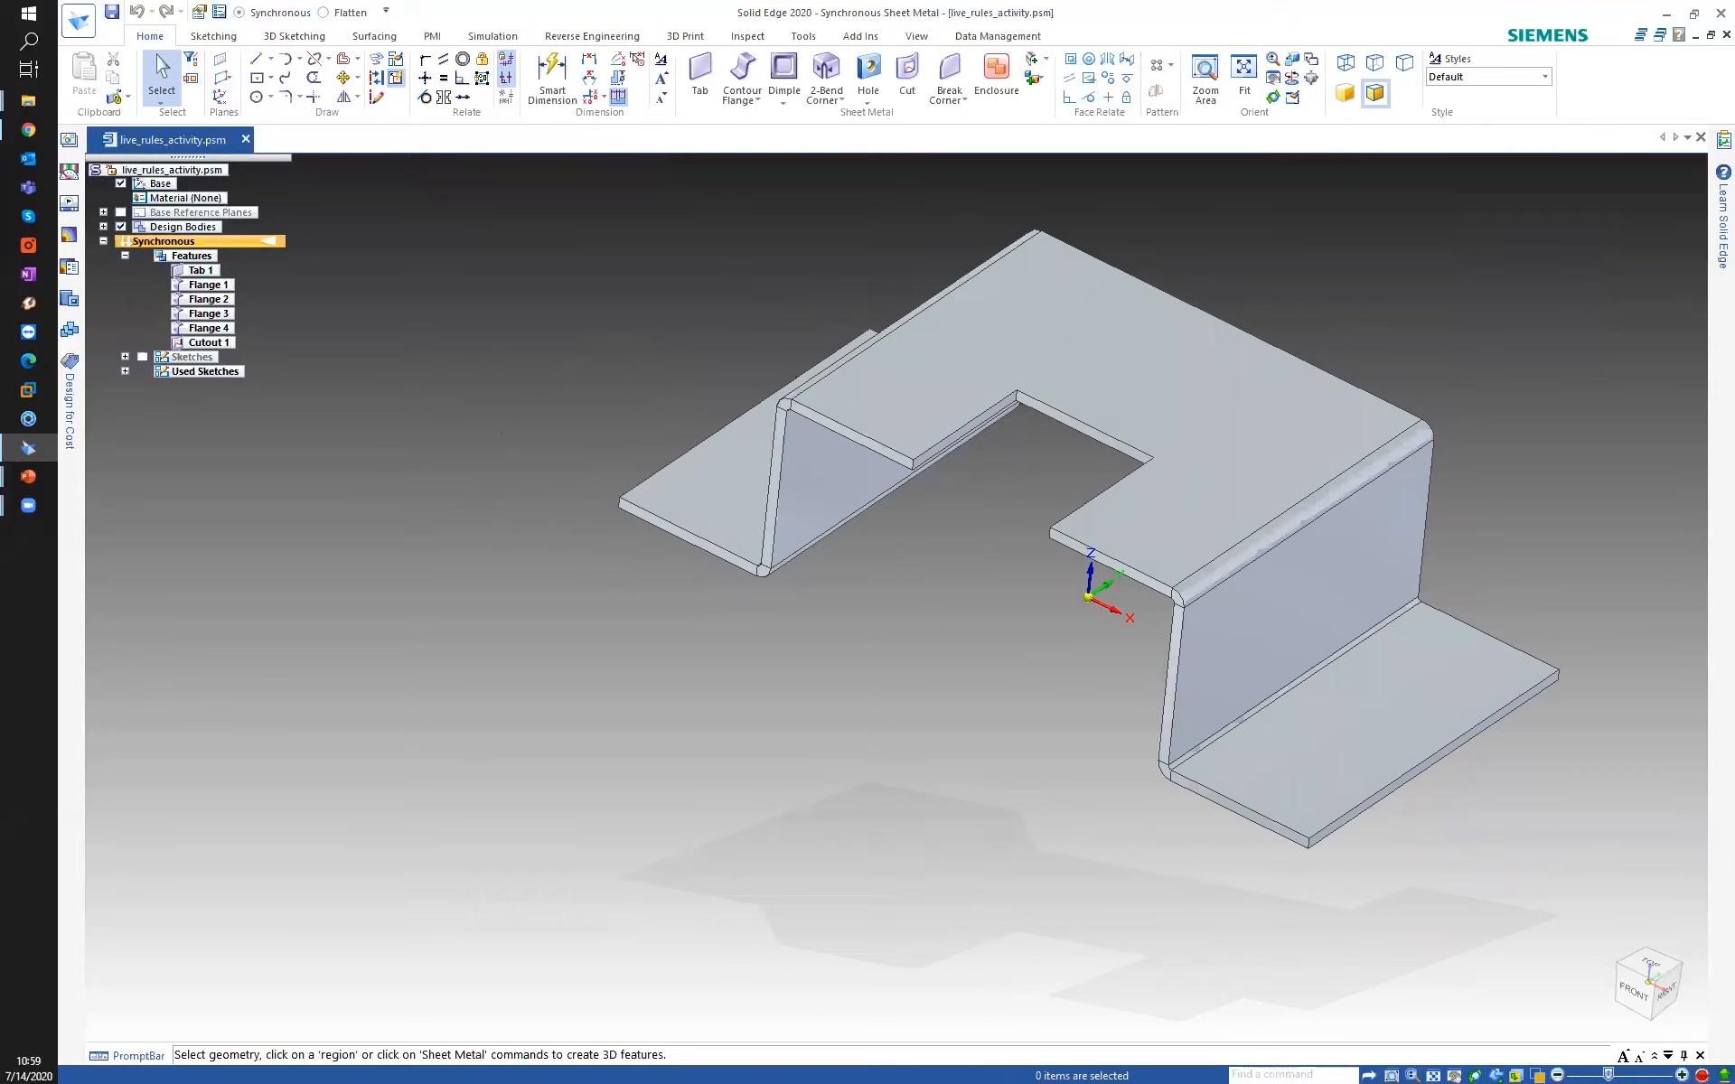
Minimize the part and the Solid Edge window, and bring the PowerPoint slide show to the slide "Déplié dans l'arbre".
left_click(28, 476)
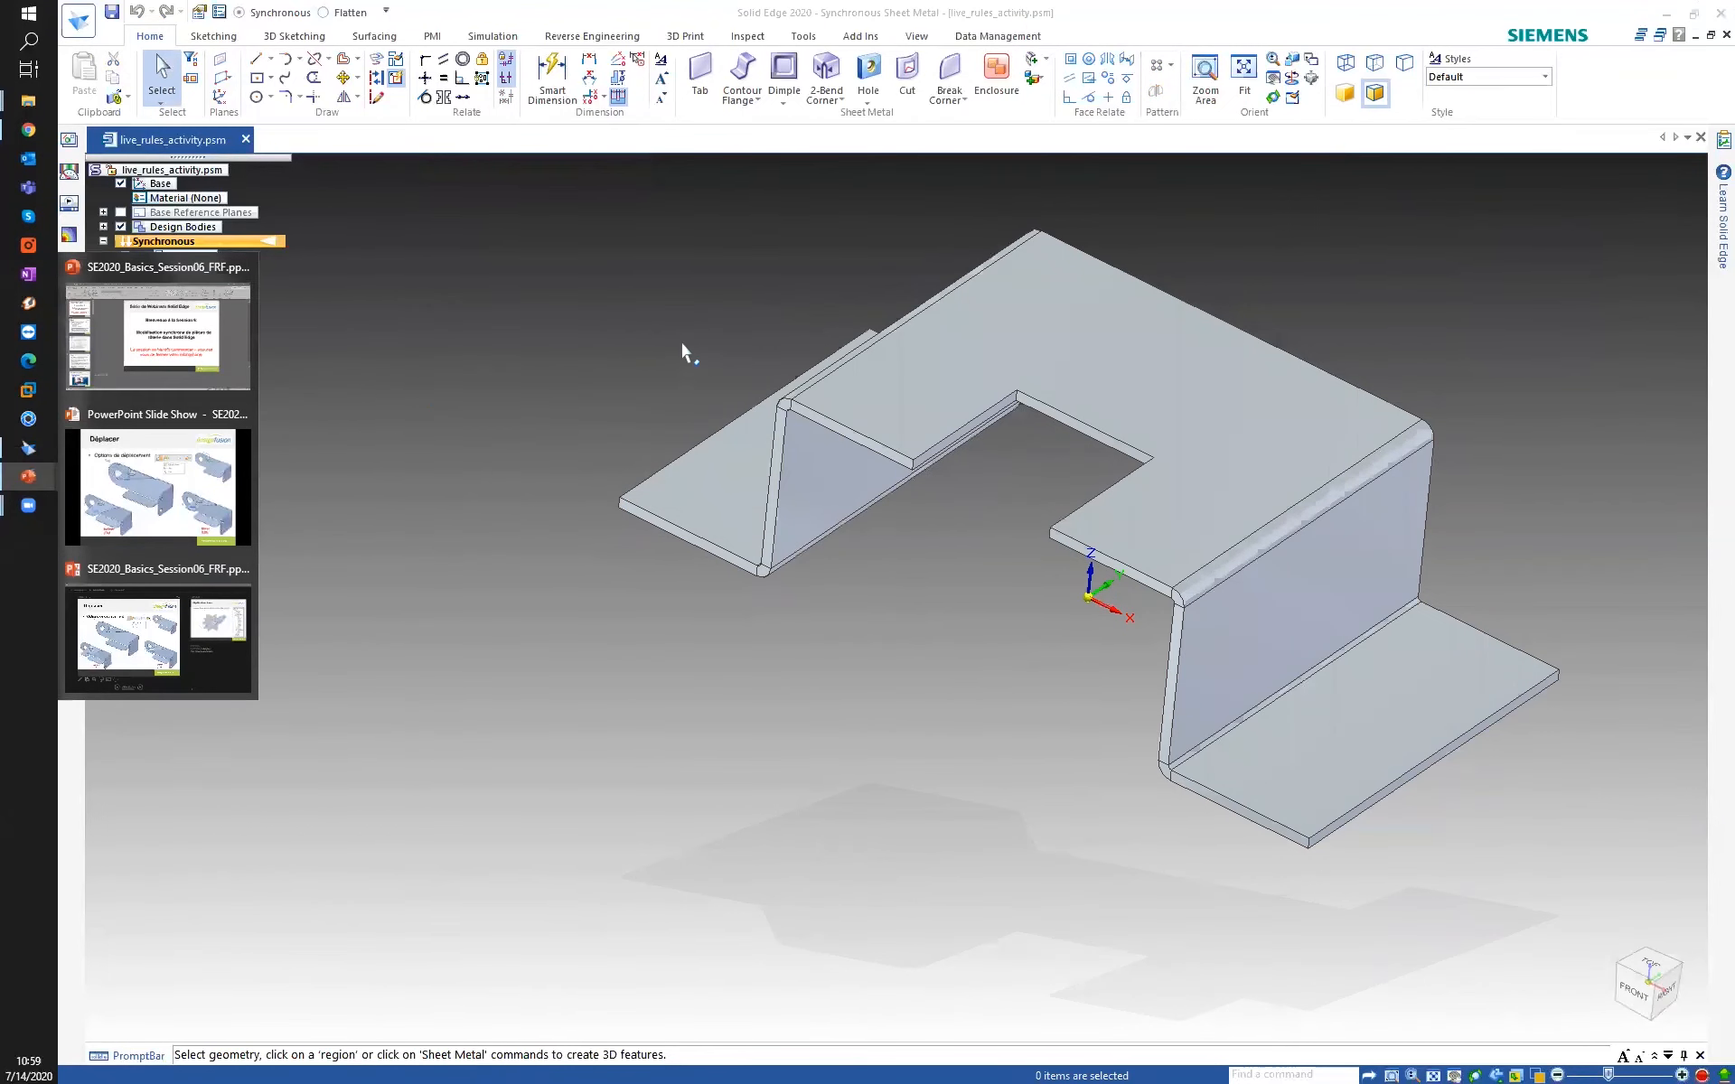
left_click(683, 343)
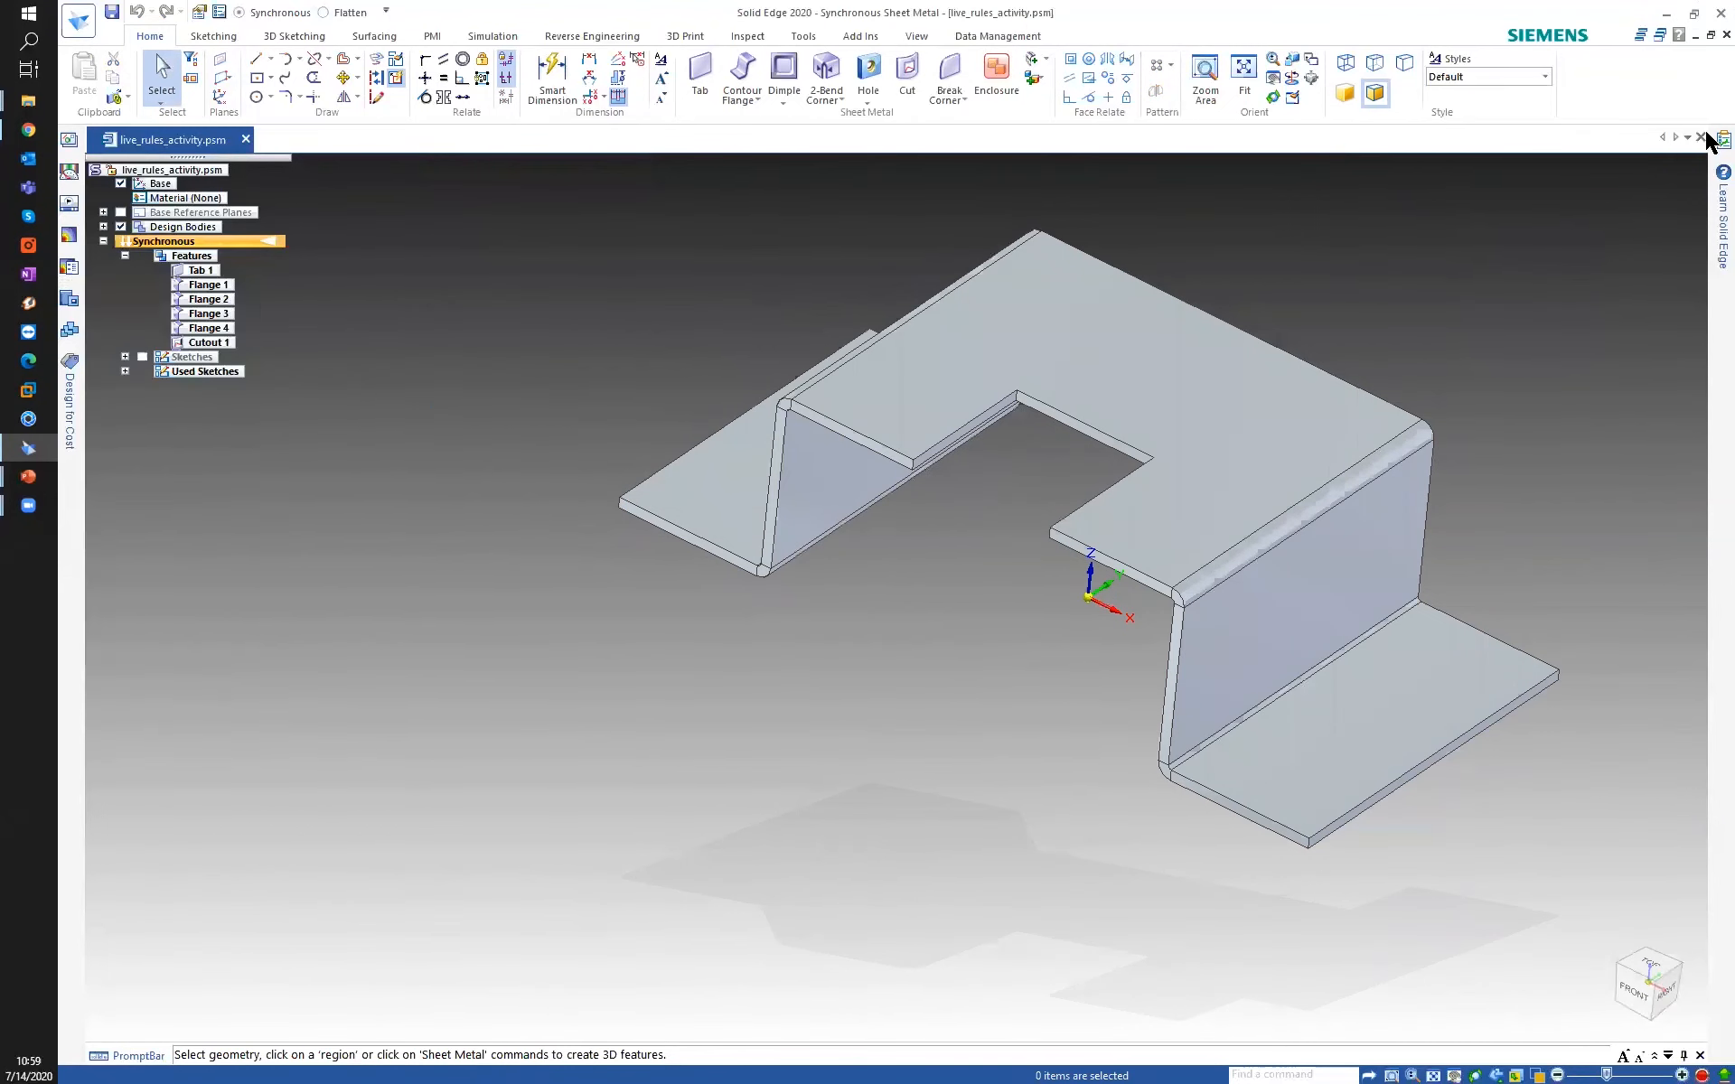
left_click(1696, 35)
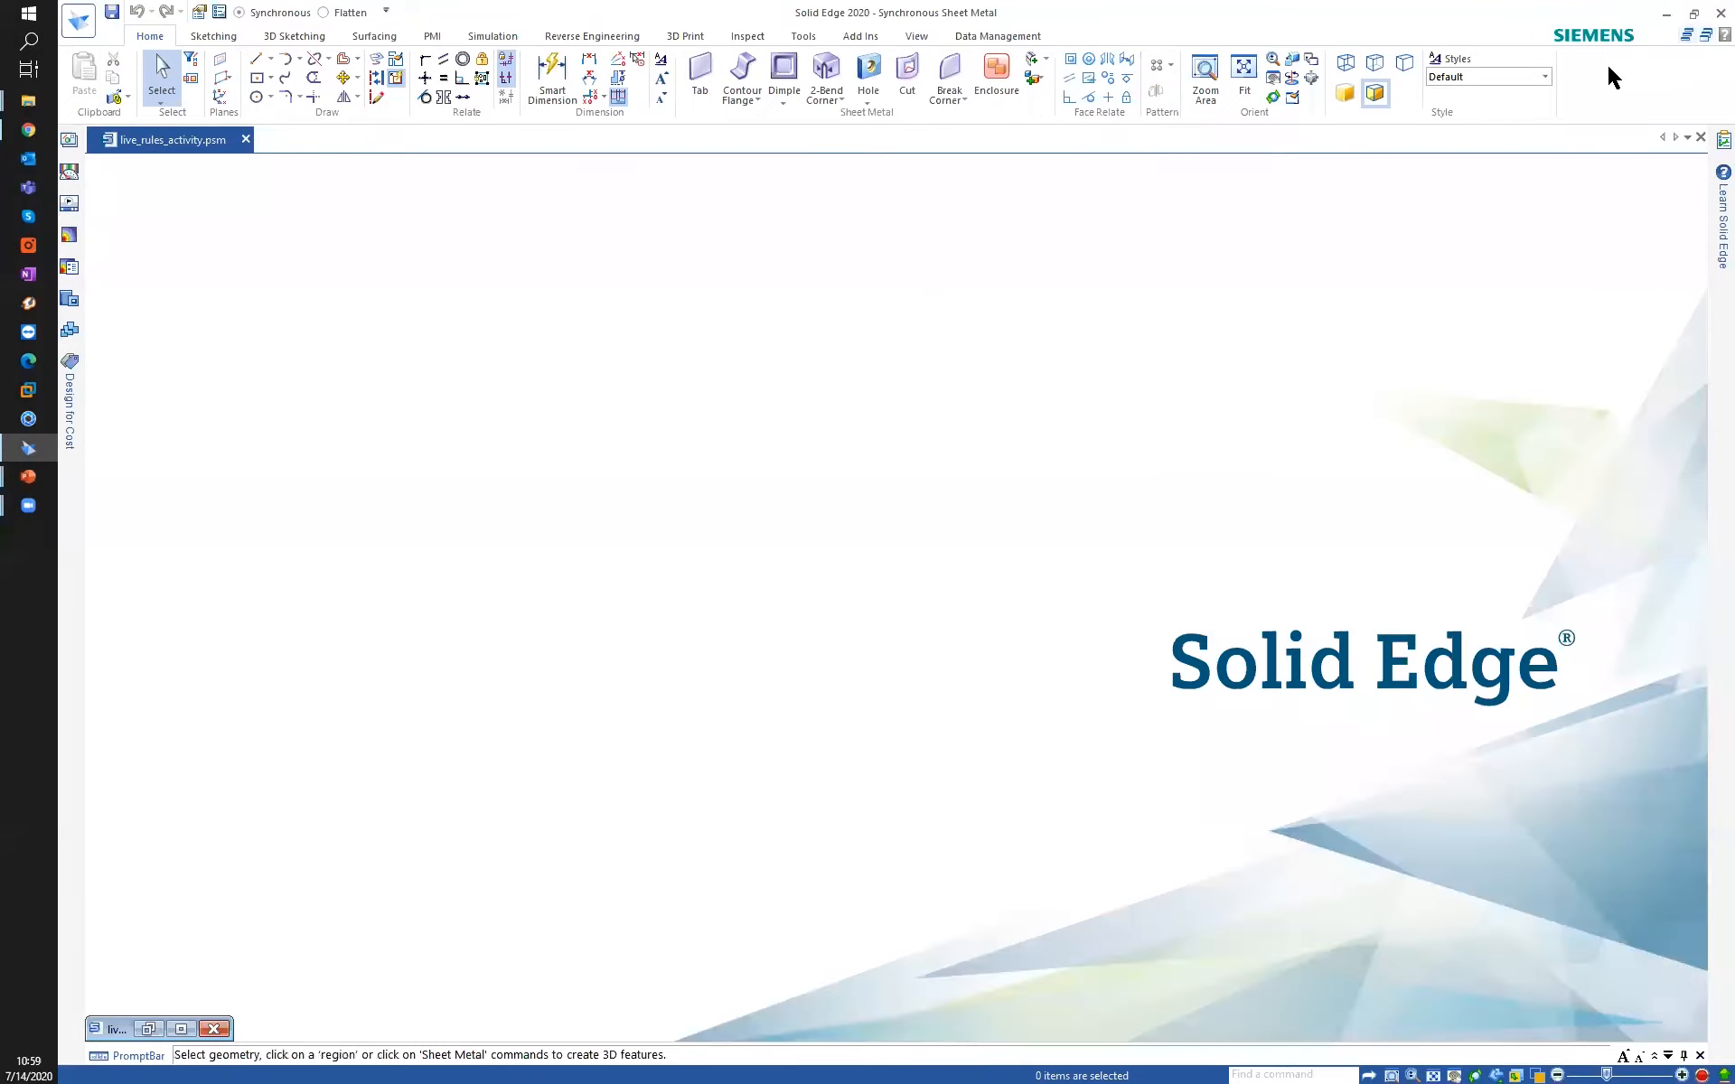
left_click(1668, 16)
key("Right")
key("Right")
key("Left")
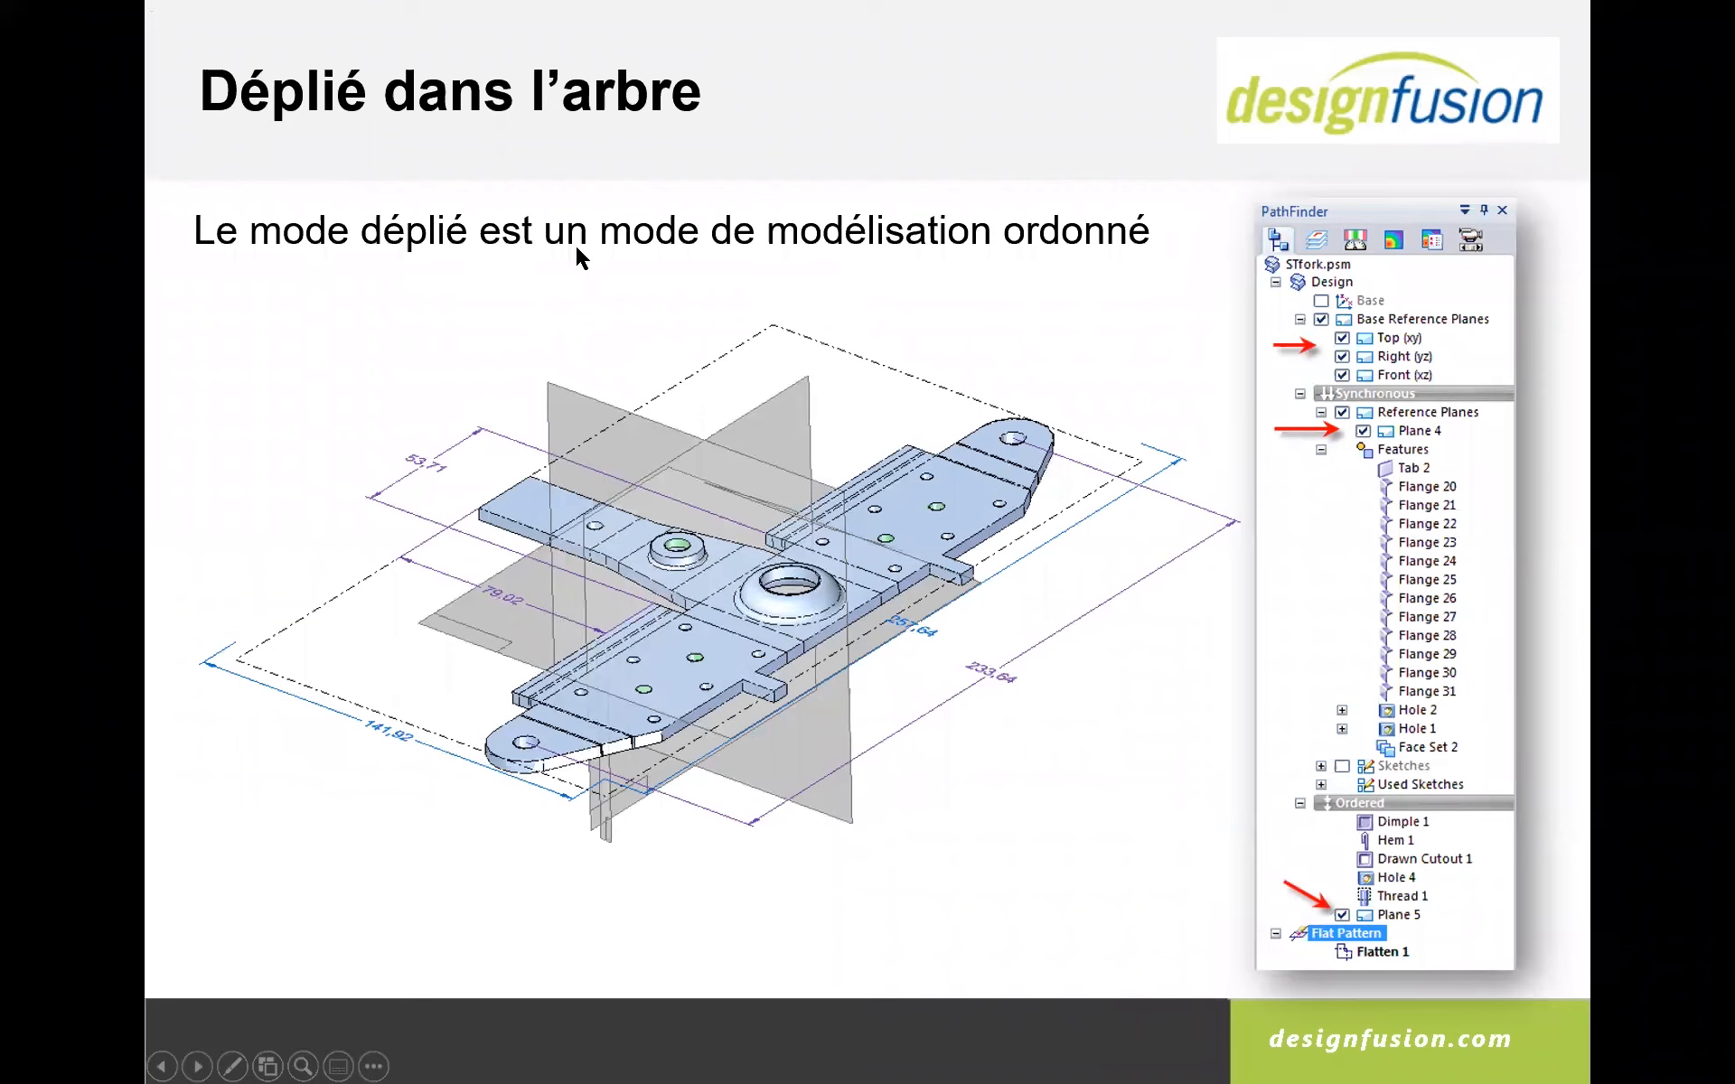